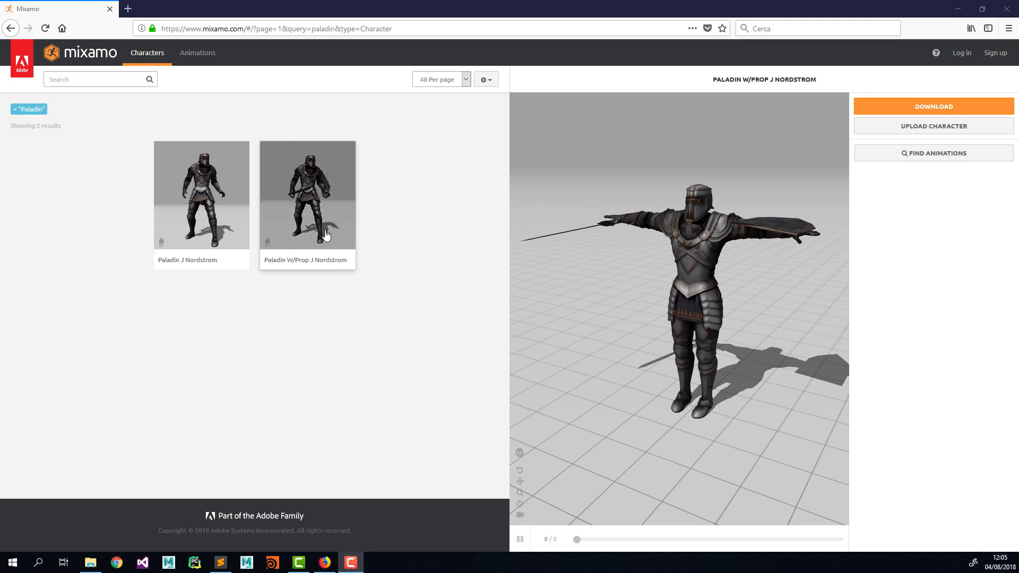
Select the Paladin W/Prop character and try to download it
click(322, 254)
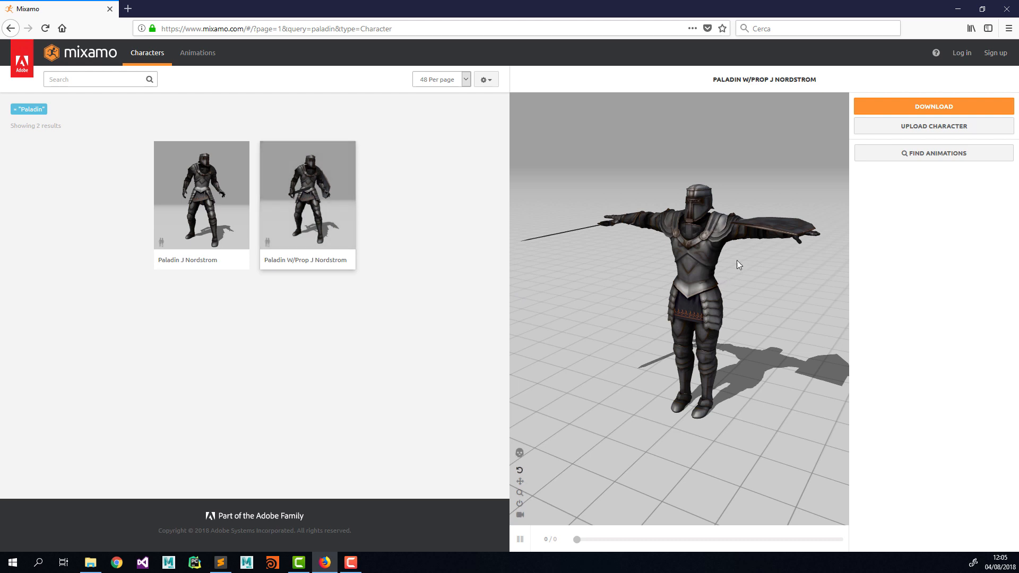
click(899, 111)
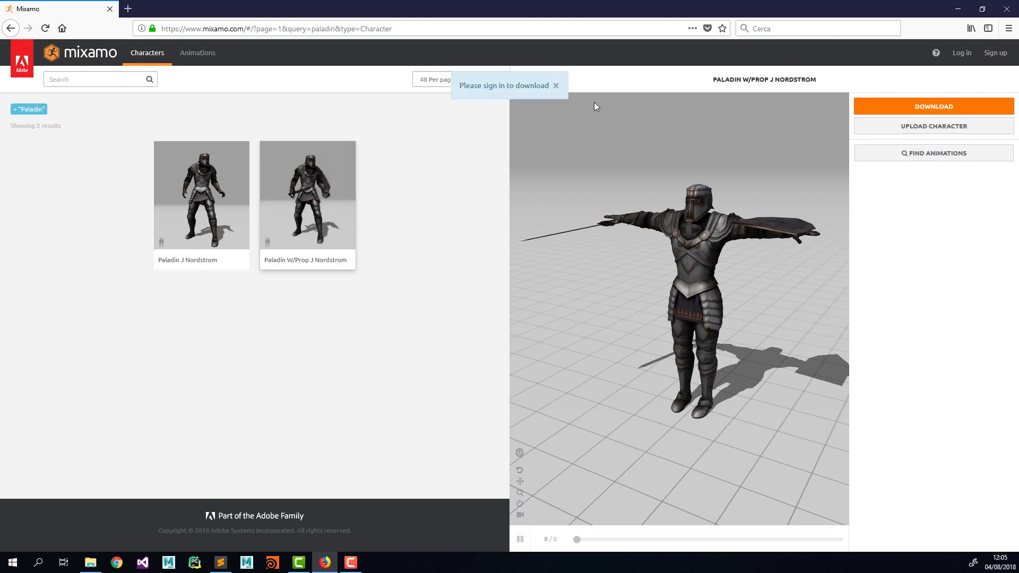
click(556, 86)
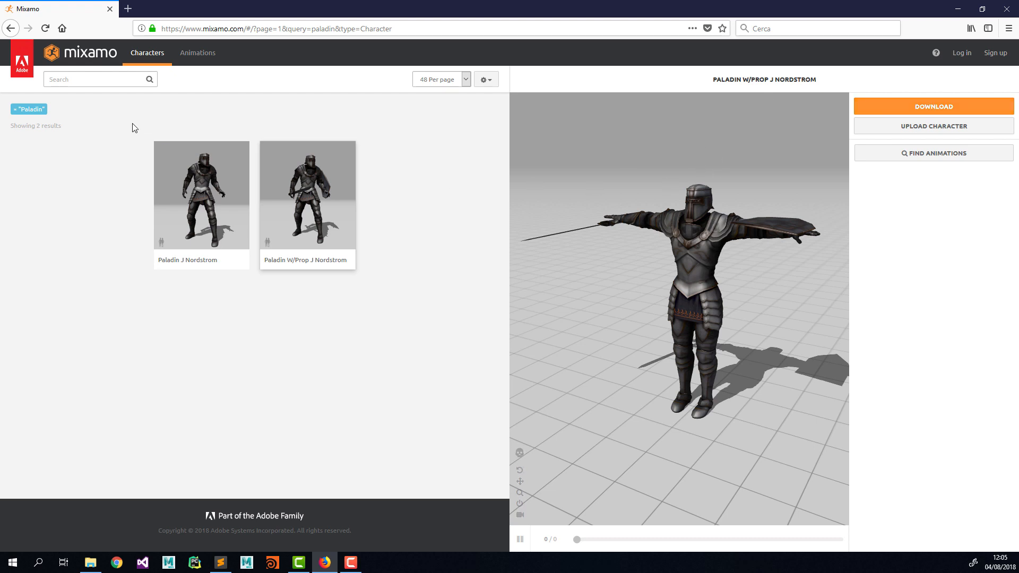
Search the Mixamo animations for "Sword And Shield Block Idle"
key(alt+Tab)
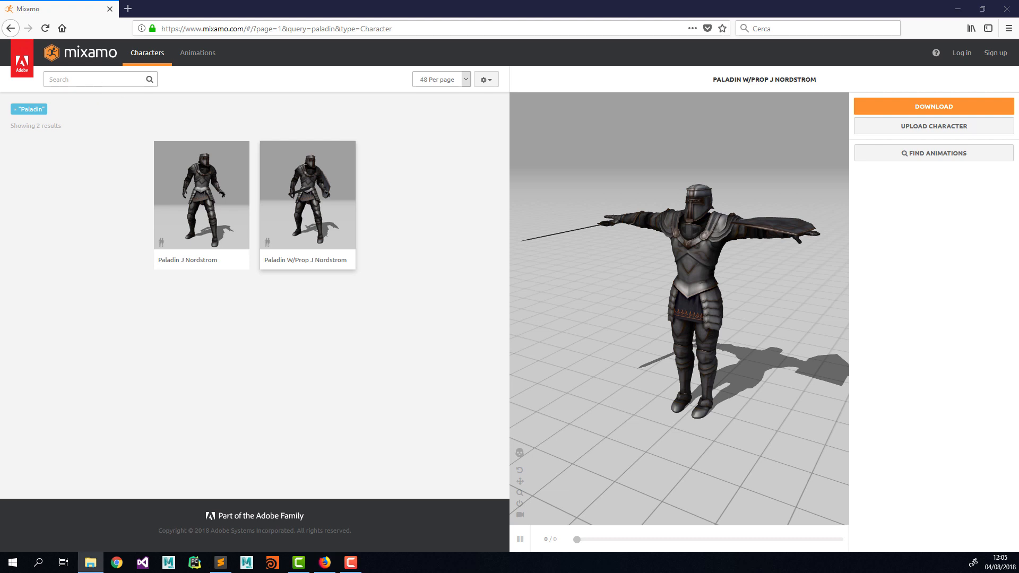
click(108, 181)
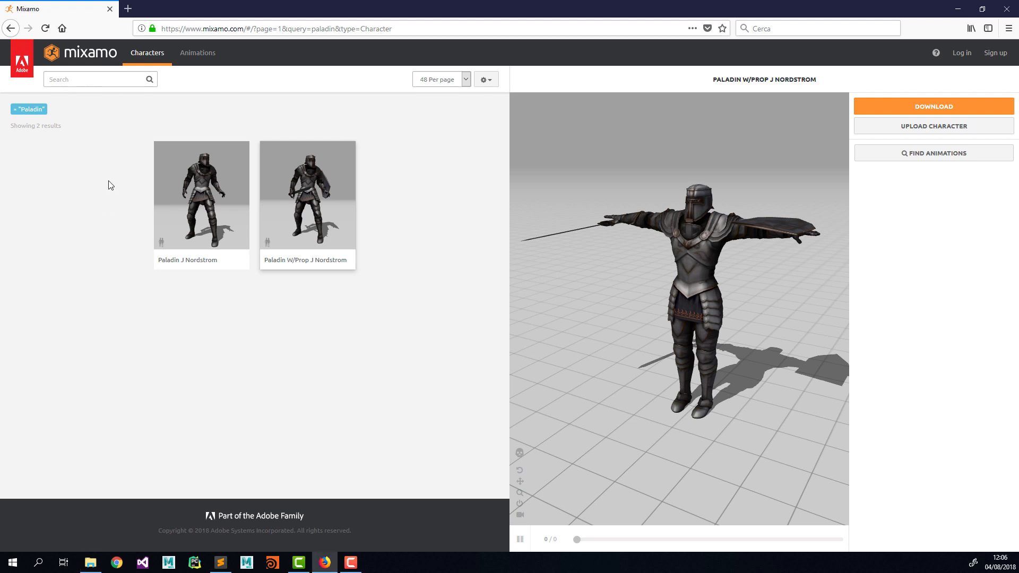
click(183, 64)
click(117, 80)
text(Sword And Shield Block Idle)
key(Return)
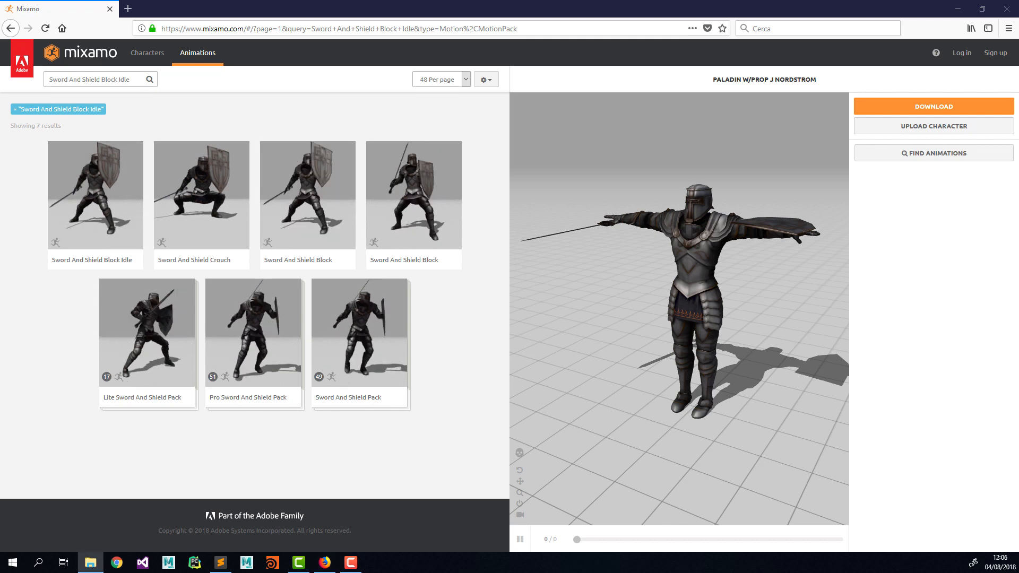
Change the animation search to "Sword And Shield Idle"
click(116, 79)
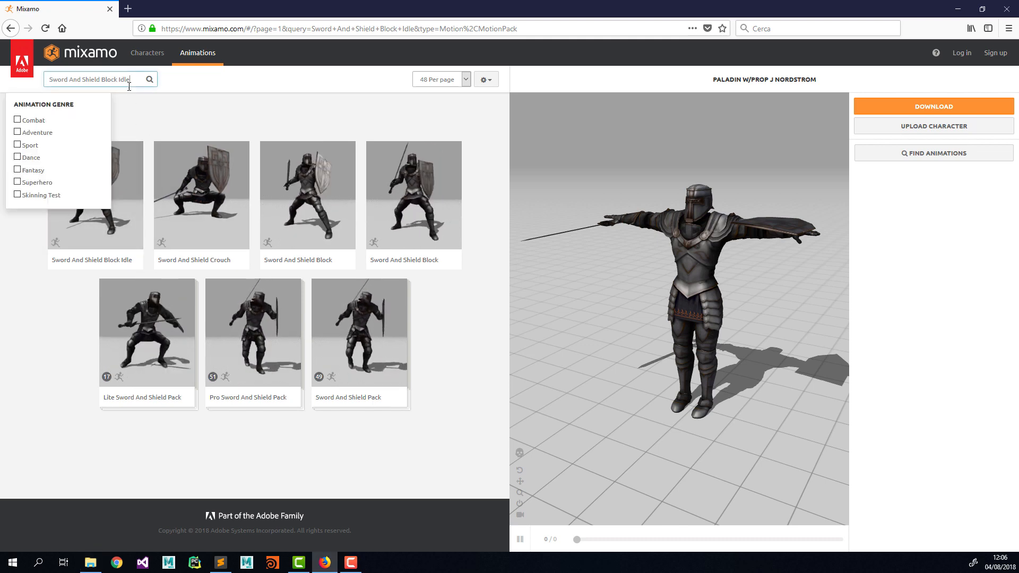
key(BackSpace)
key(BackSpace)
key(BackSpace)
key(BackSpace)
key(BackSpace)
key(BackSpace)
key(Return)
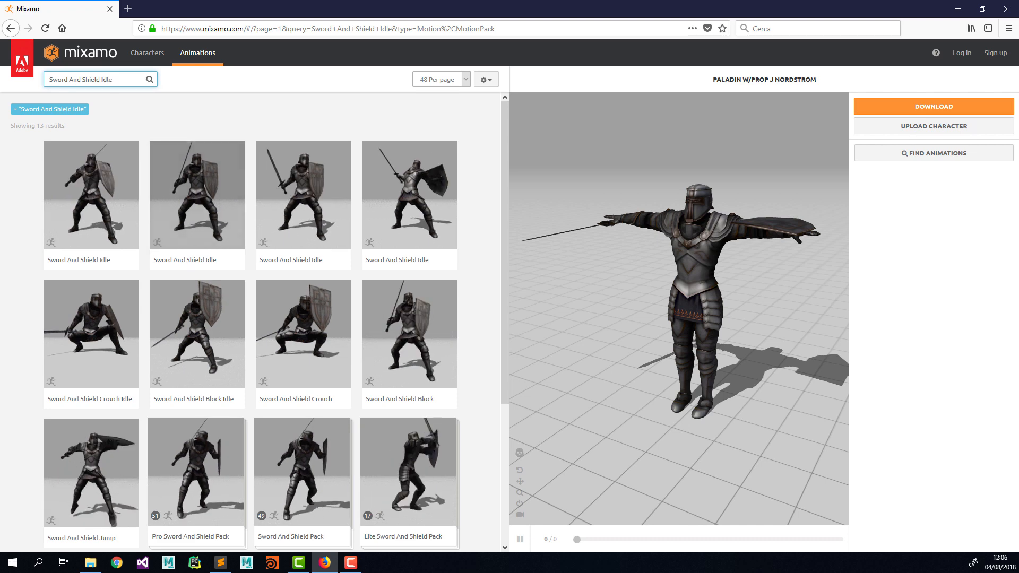
Search the animations for "Sword And Shield Slash" and look over the matching clips
click(90, 563)
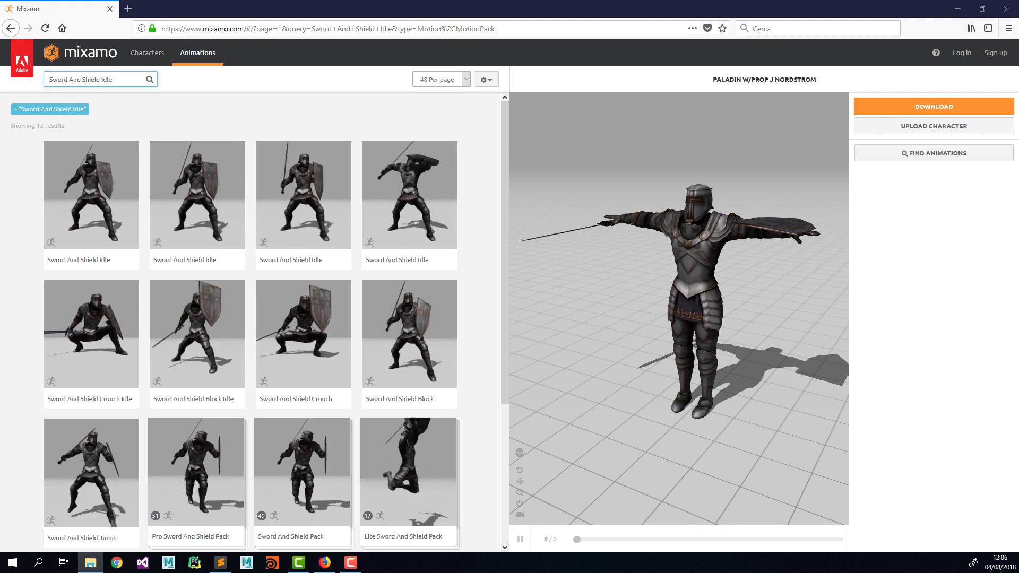
triple_click(125, 83)
text(Sword And Shield Slash)
key(Return)
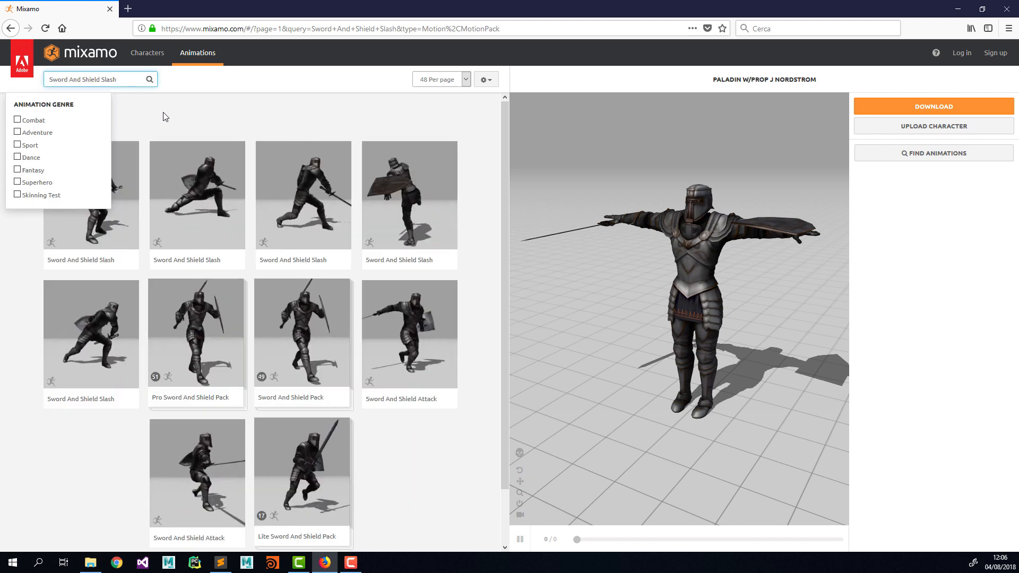
click(167, 117)
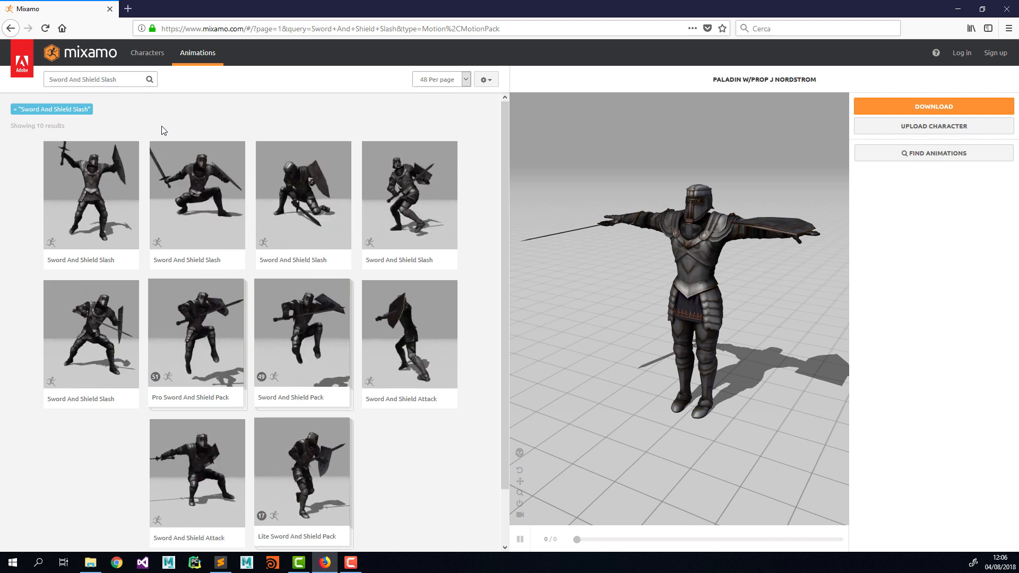
mouse_move(57, 405)
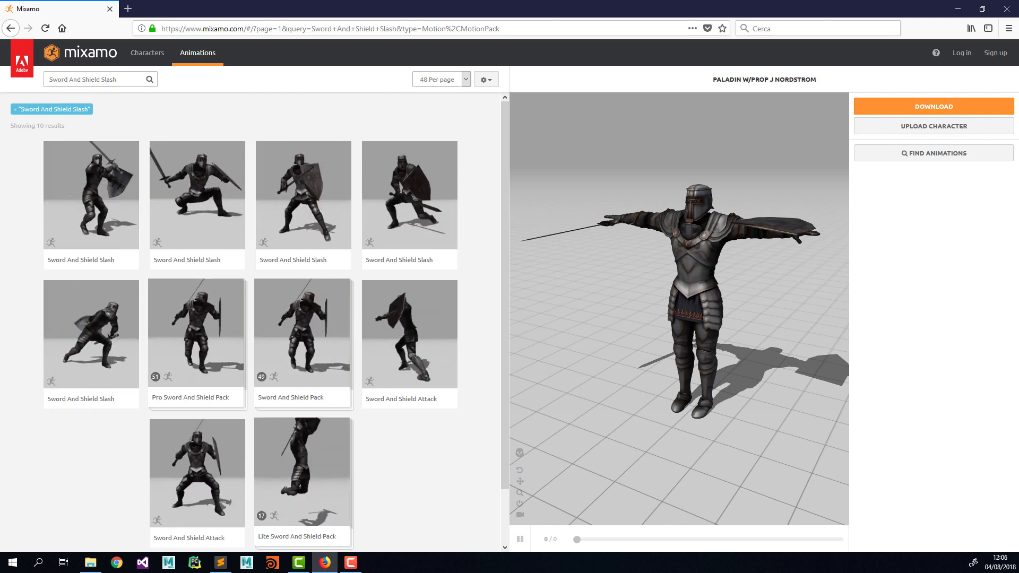
Change the animation search to "Sword And Shield Walk"
click(116, 79)
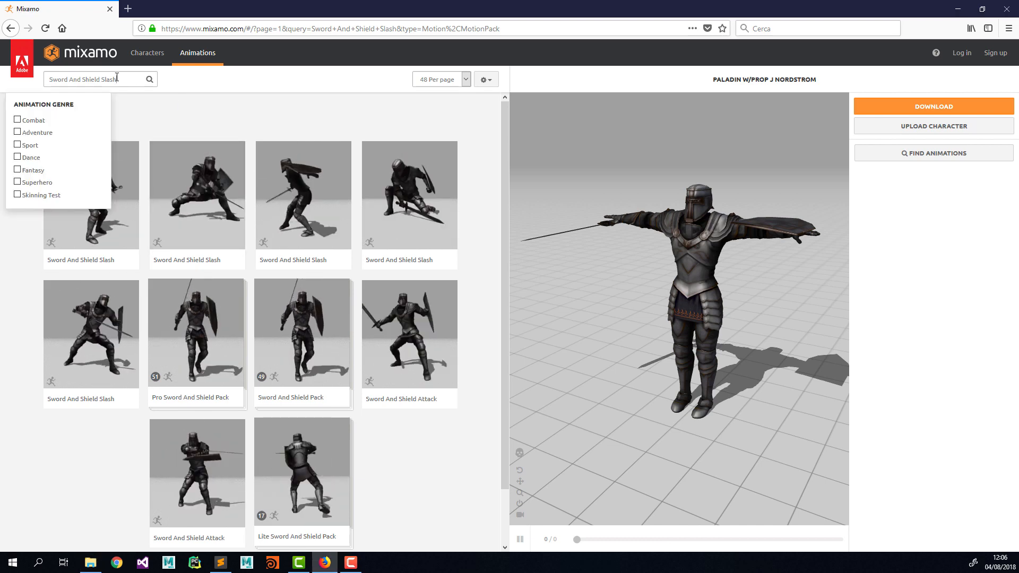
key(BackSpace)
key(BackSpace)
key(BackSpace)
key(BackSpace)
key(BackSpace)
text(Walk)
key(Return)
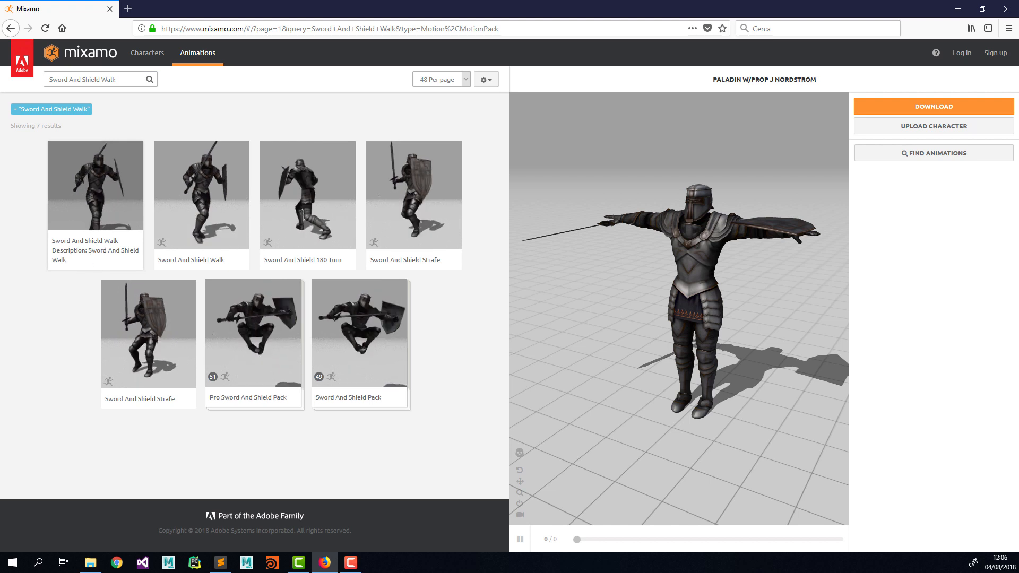
Search for "Two Hand Sword Combo" and apply that animation to the Paladin character for preview
click(116, 84)
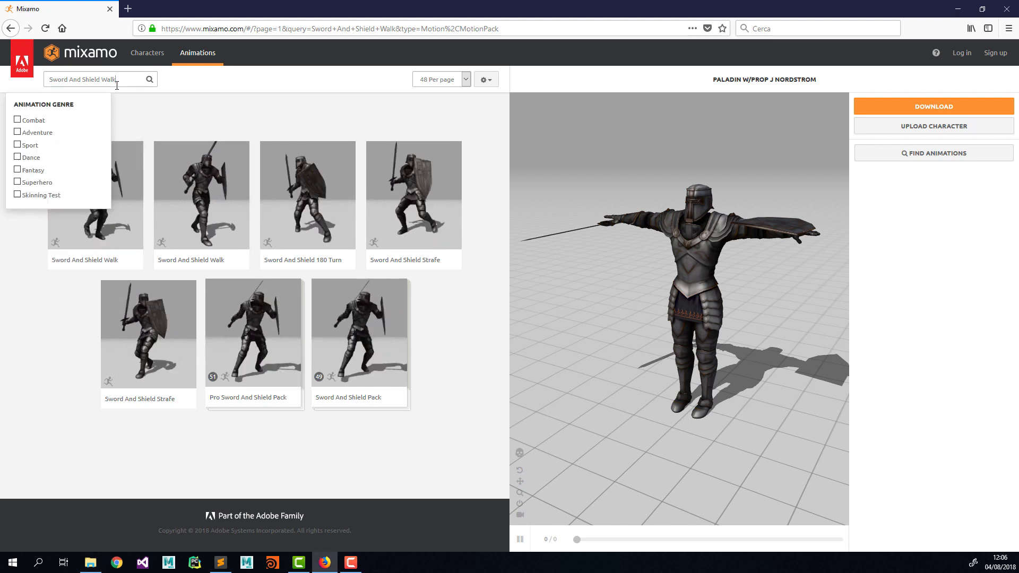
key(ctrl+a)
text(Two Hand Sword Combo)
key(Return)
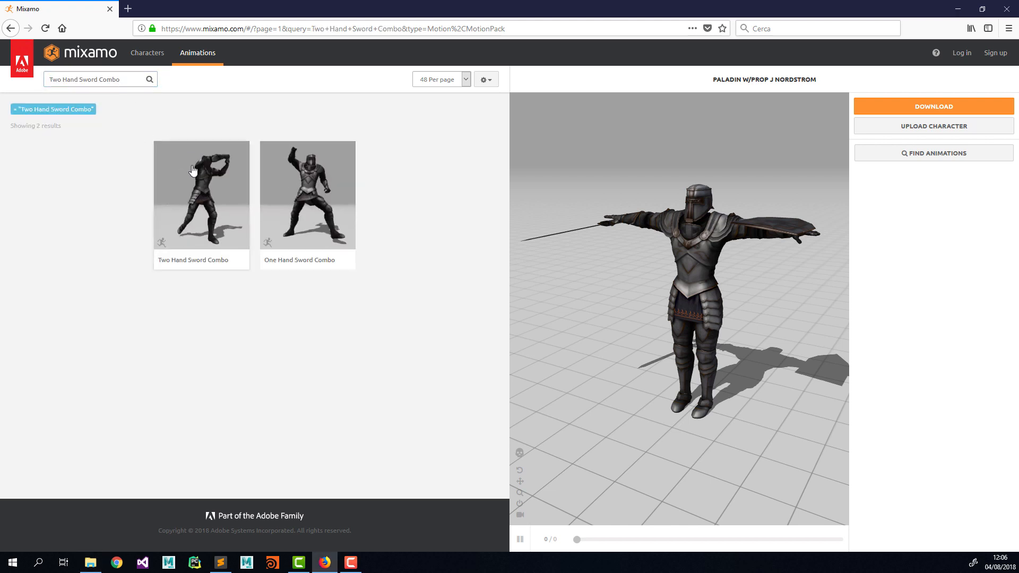
click(214, 204)
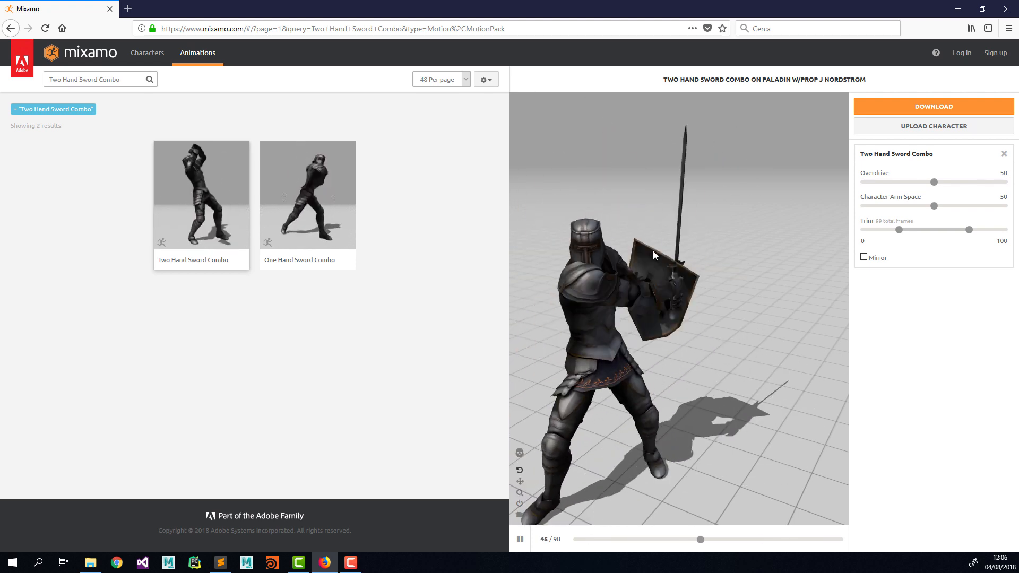
Review the FBX files in the training data folder and switch from the browser to Maya
key(alt+Tab)
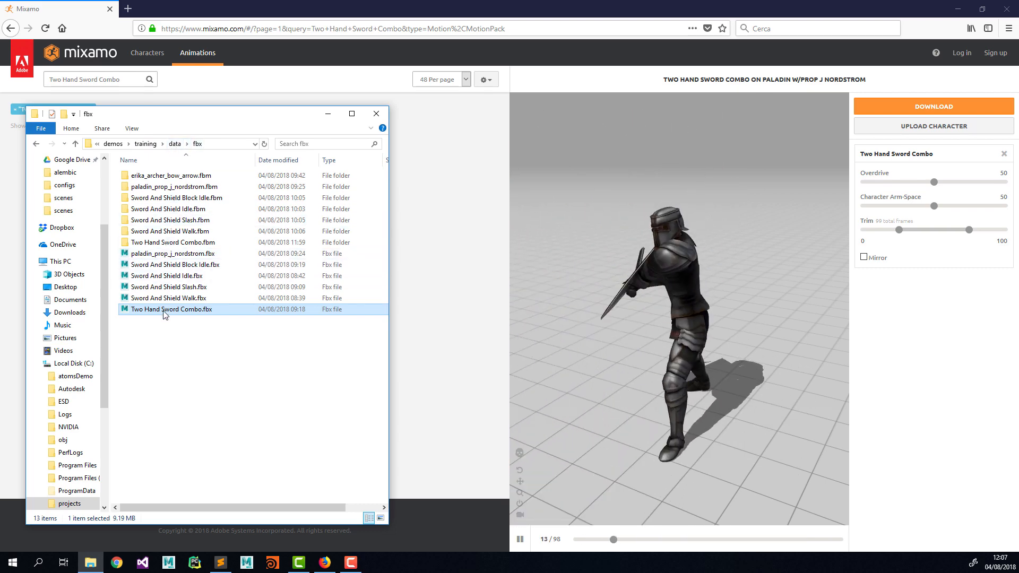
drag(215, 114, 0, 86)
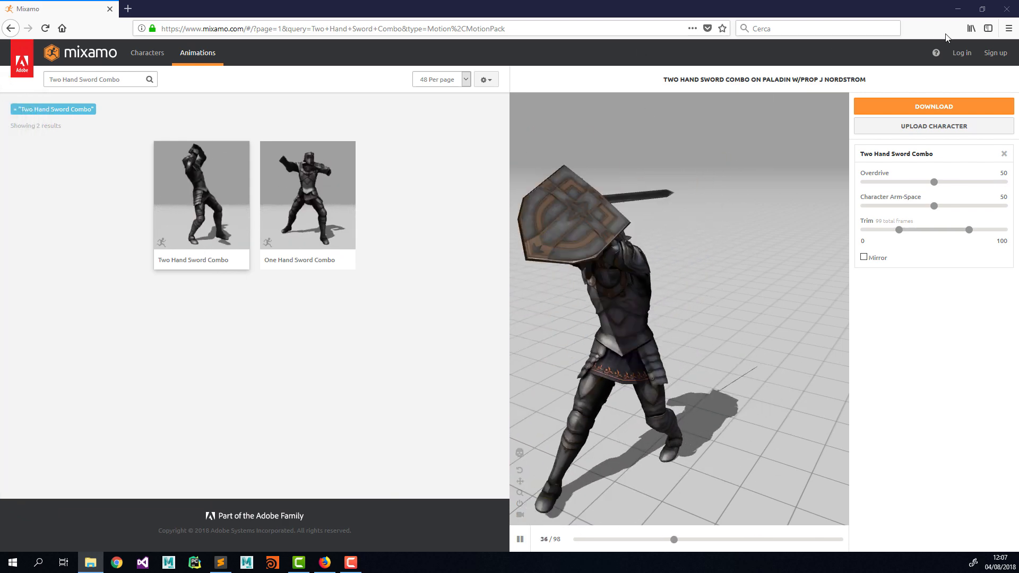
click(1008, 11)
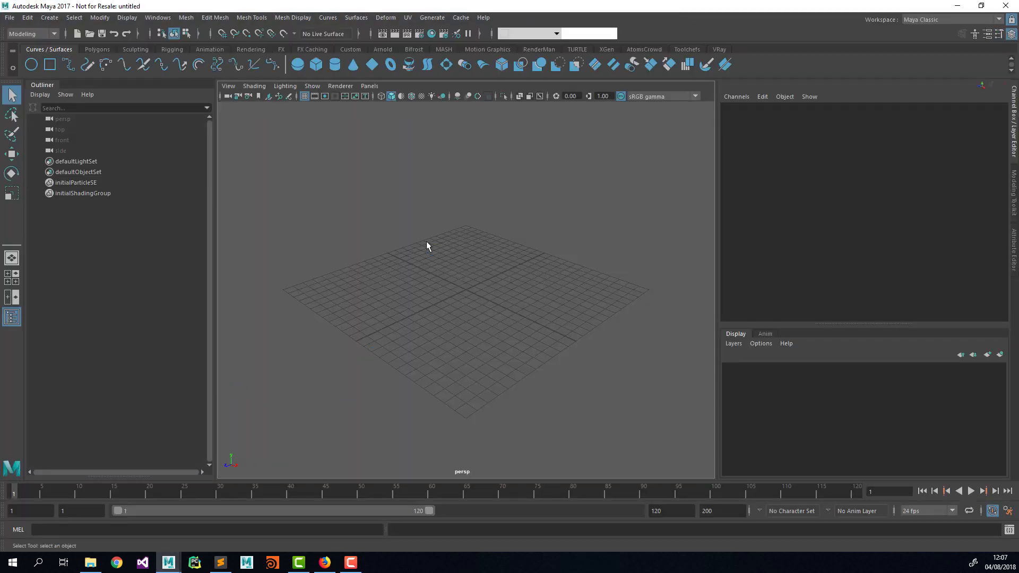
Load the fbxmaya plug-in with the MEL command "loadPlugin fbxmaya"
click(142, 530)
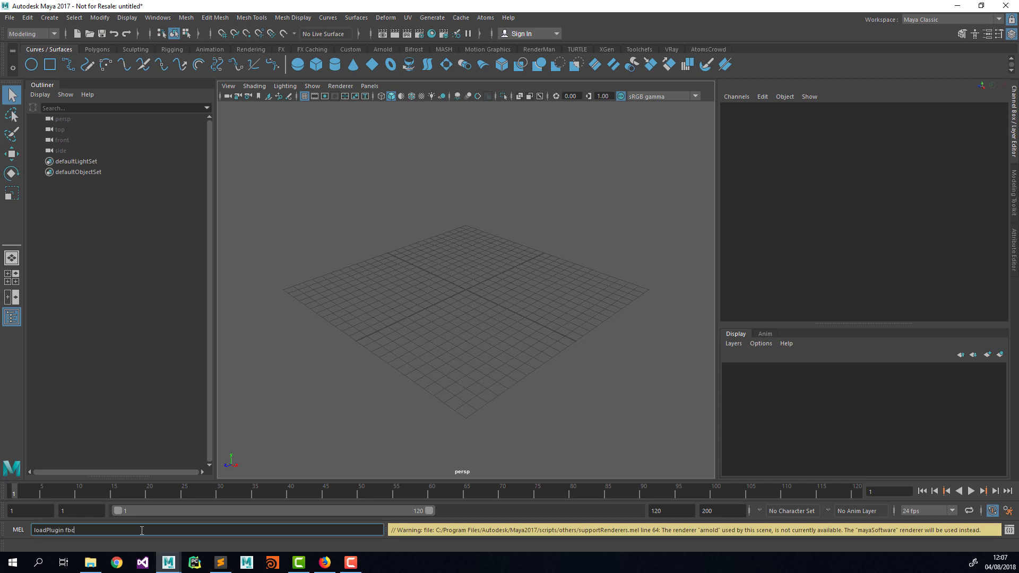
text(loadPlugin fbxmaya)
key(Return)
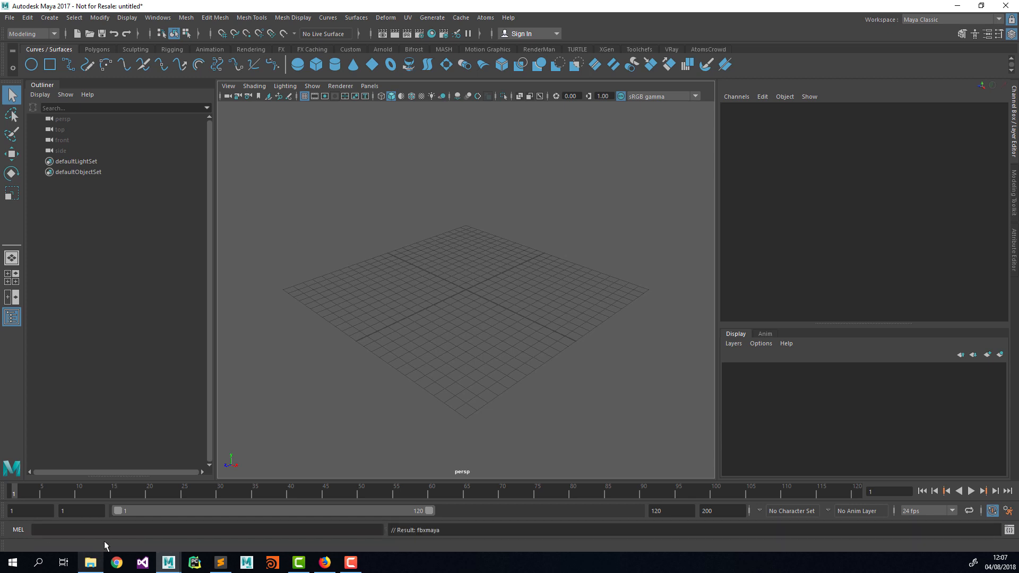
click(163, 20)
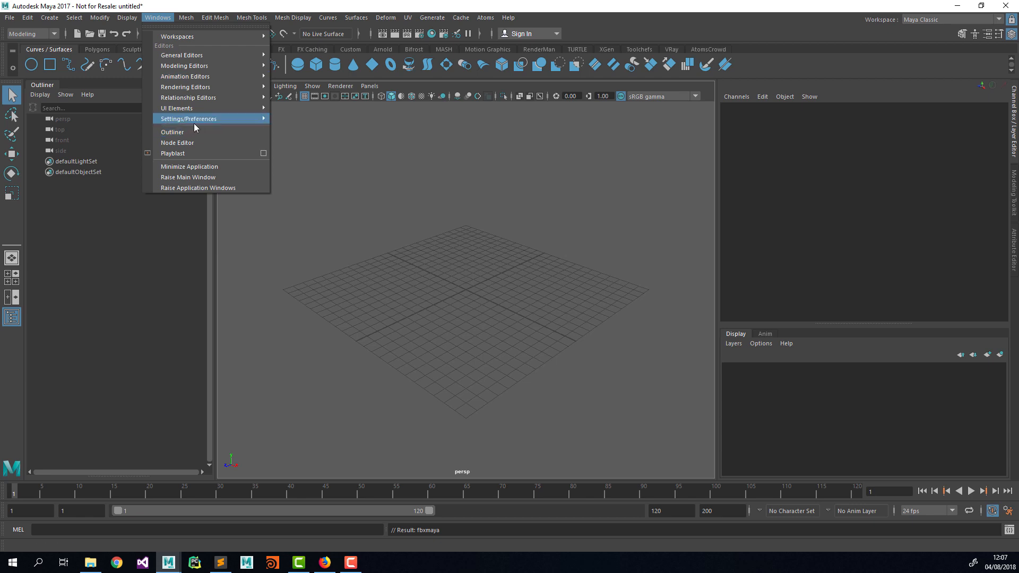
click(139, 271)
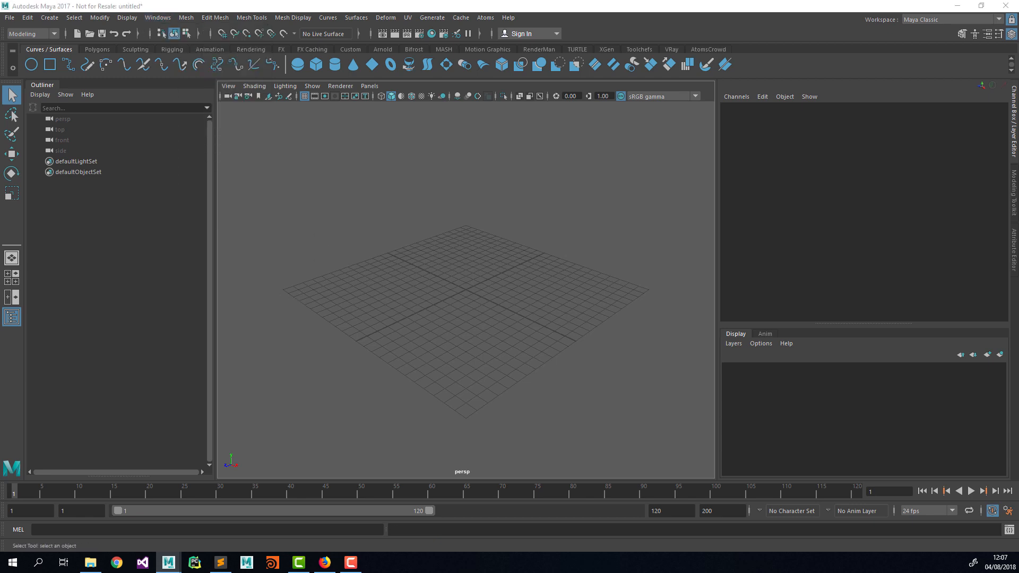
Import paladin_prop_j_nordstrom.fbx from the fbx folder into the empty Maya scene and move the folder window aside
drag(0, 91, 231, 99)
drag(146, 236, 482, 263)
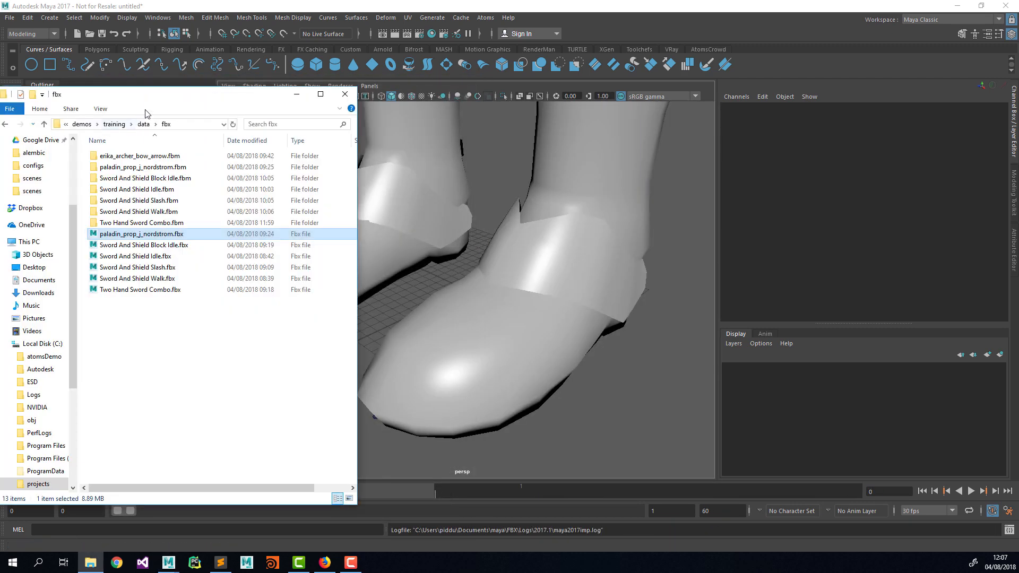
drag(147, 98, 0, 101)
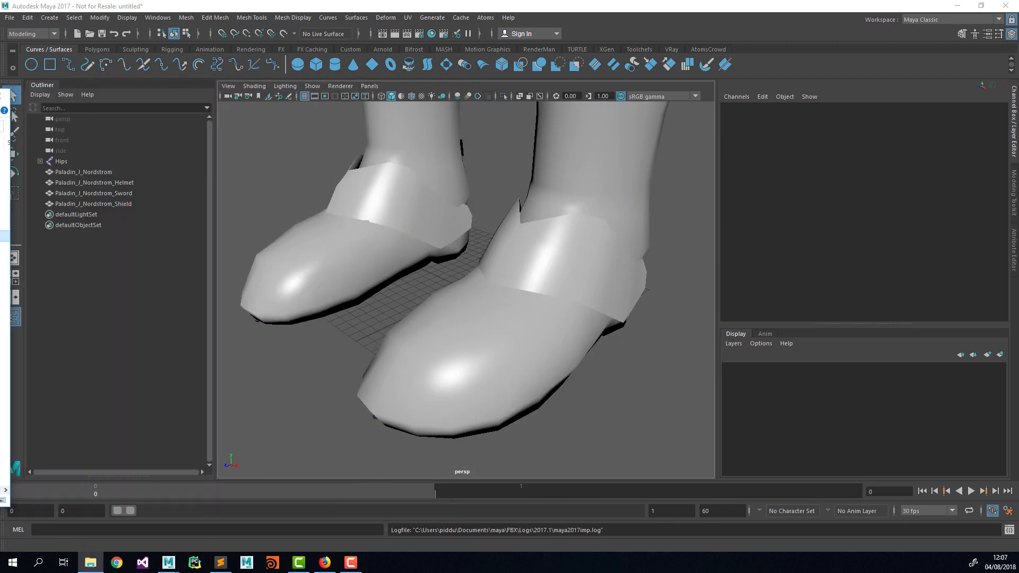
Display the imported Paladin with its texture maps and bring the whole figure into view
click(503, 283)
alt+right_drag(595, 220, 352, 180)
alt+middle_drag(499, 140, 489, 288)
alt+right_drag(489, 288, 434, 324)
key(6)
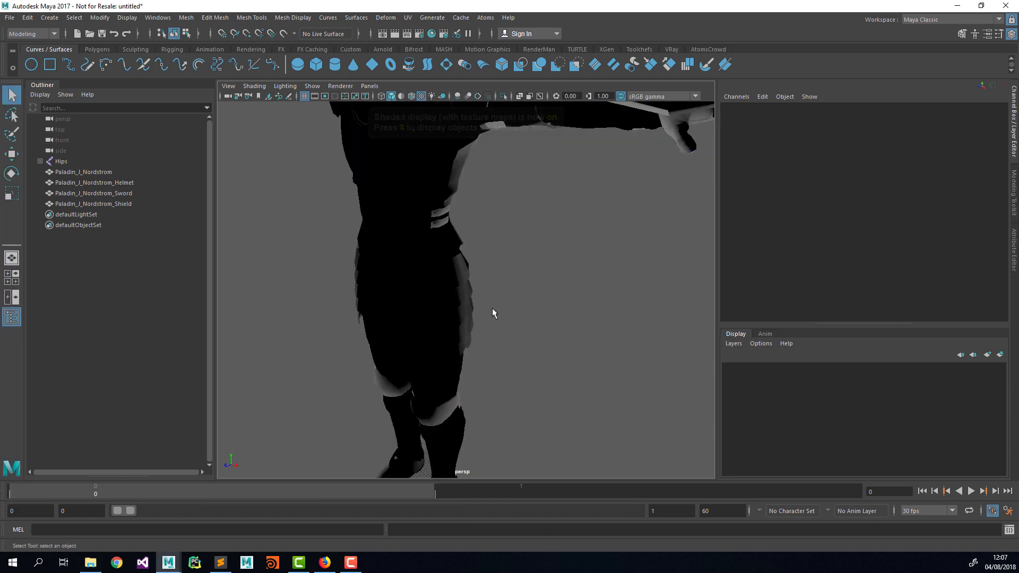
alt+right_drag(491, 308, 363, 291)
alt+drag(362, 292, 452, 305)
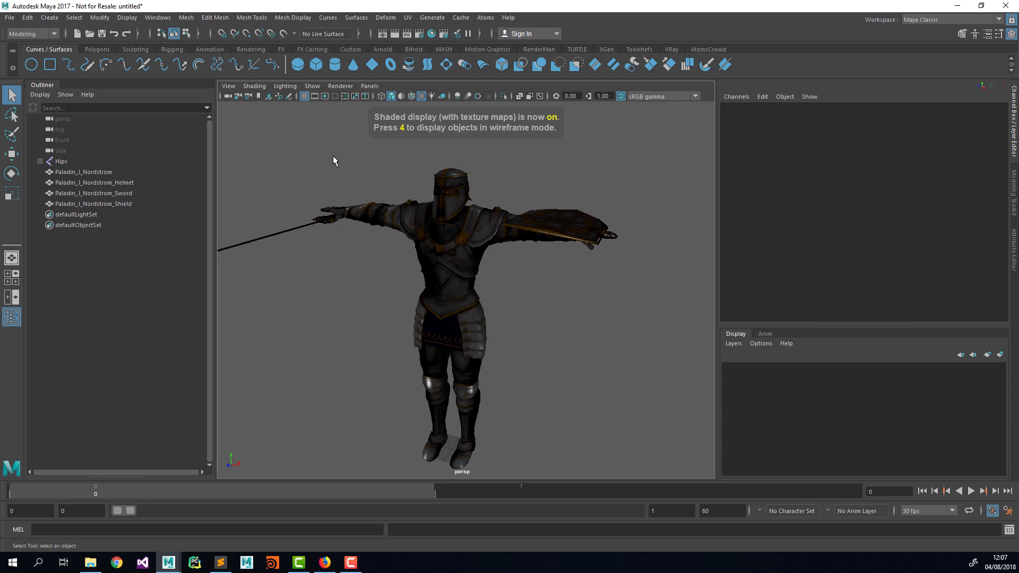
Enable X-Ray Joints and X-Ray shading in the perspective view to reveal the skeleton inside the character
click(255, 87)
click(286, 210)
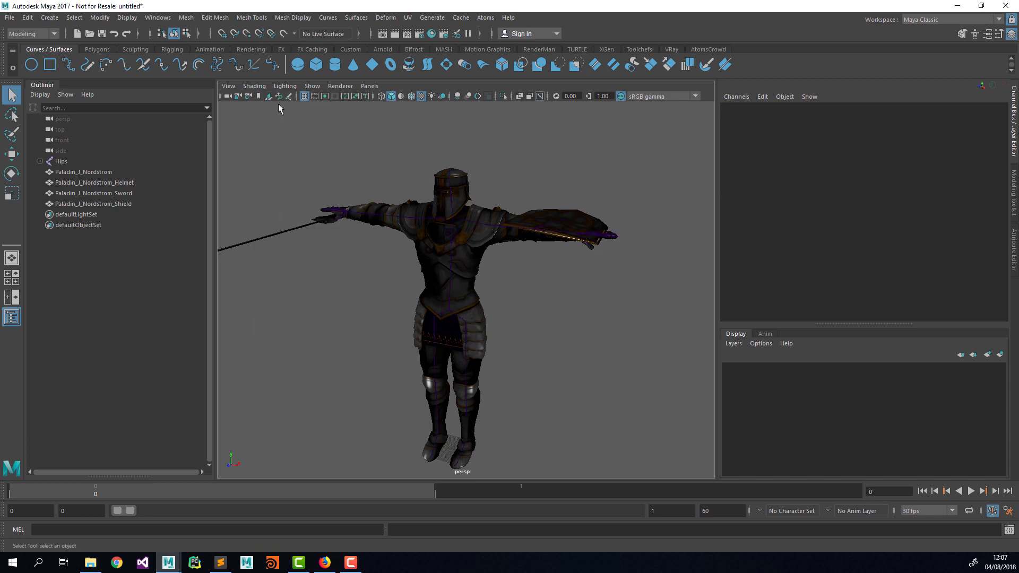
click(254, 86)
click(285, 203)
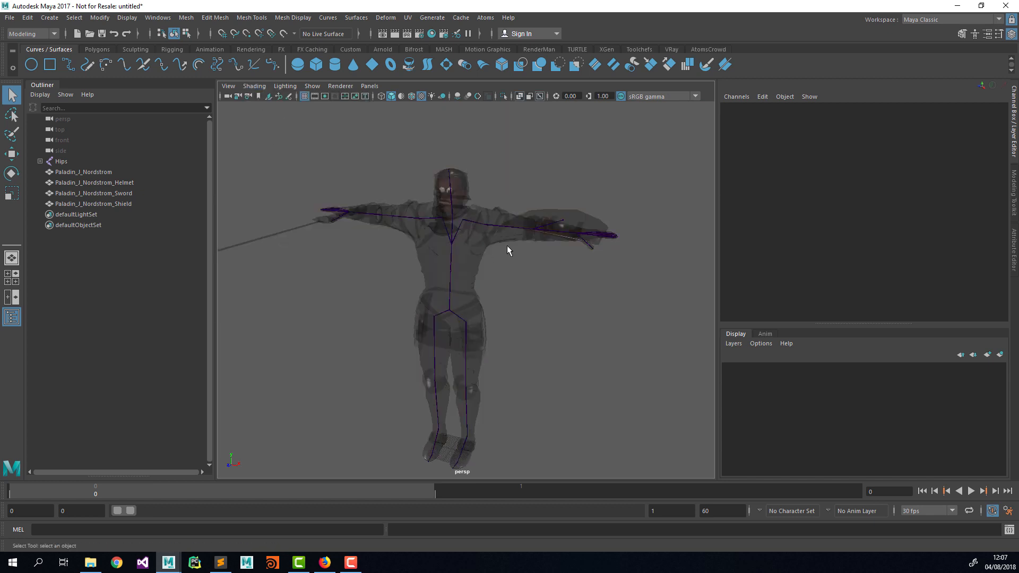
Try rotating the LeftArm joint and undo the rotation
click(497, 229)
key(e)
key(w)
key(e)
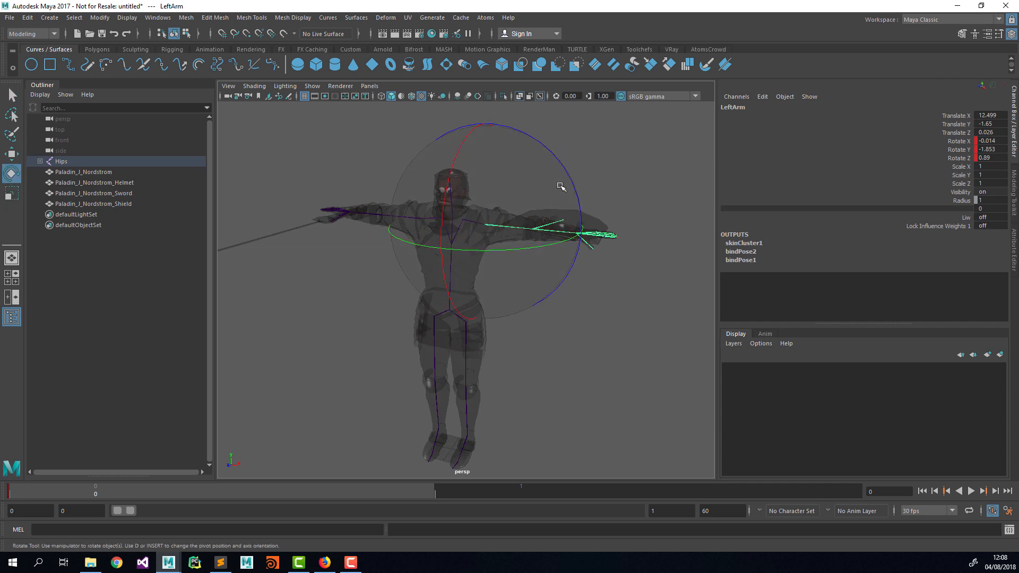
drag(570, 182, 578, 197)
key(ctrl+z)
Group the four Paladin meshes (body, helmet, sword and shield) and expand the new group in the Outliner
alt+middle_drag(543, 298, 527, 318)
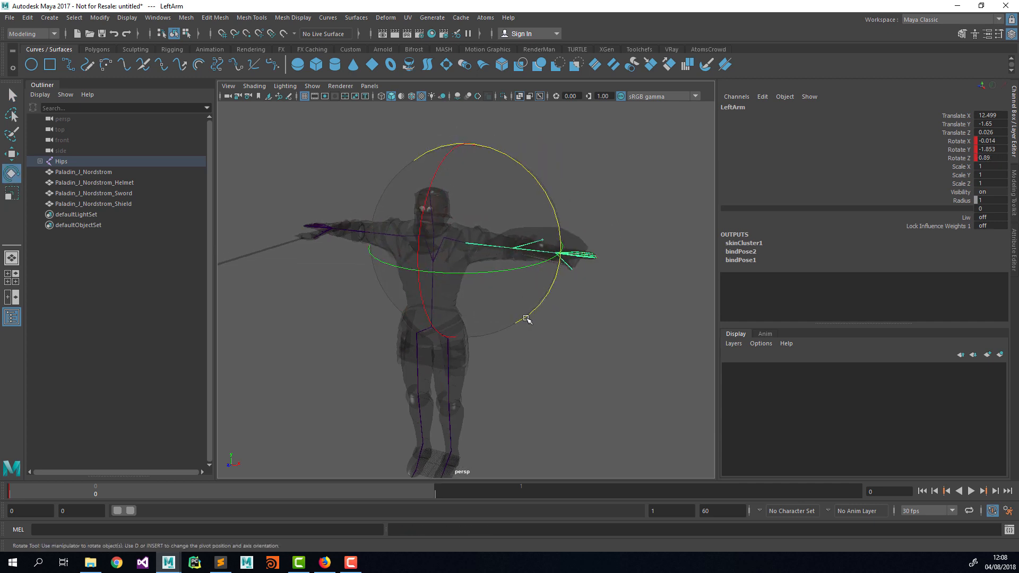
alt+drag(527, 319, 564, 329)
alt+middle_drag(542, 356, 536, 319)
alt+right_drag(535, 319, 598, 309)
alt+drag(597, 309, 586, 316)
alt+right_drag(587, 316, 561, 330)
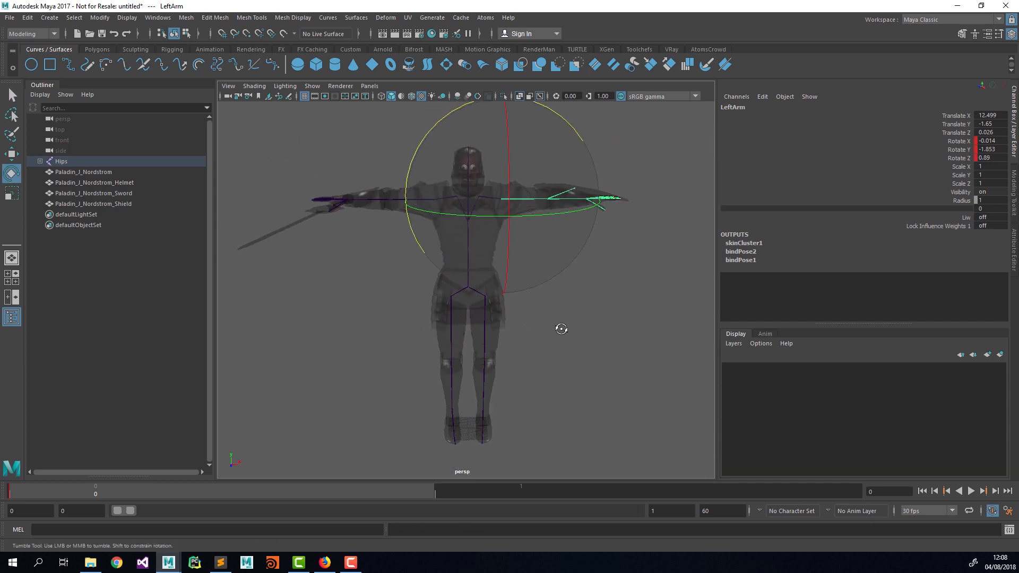
alt+drag(561, 329, 543, 333)
drag(89, 176, 94, 206)
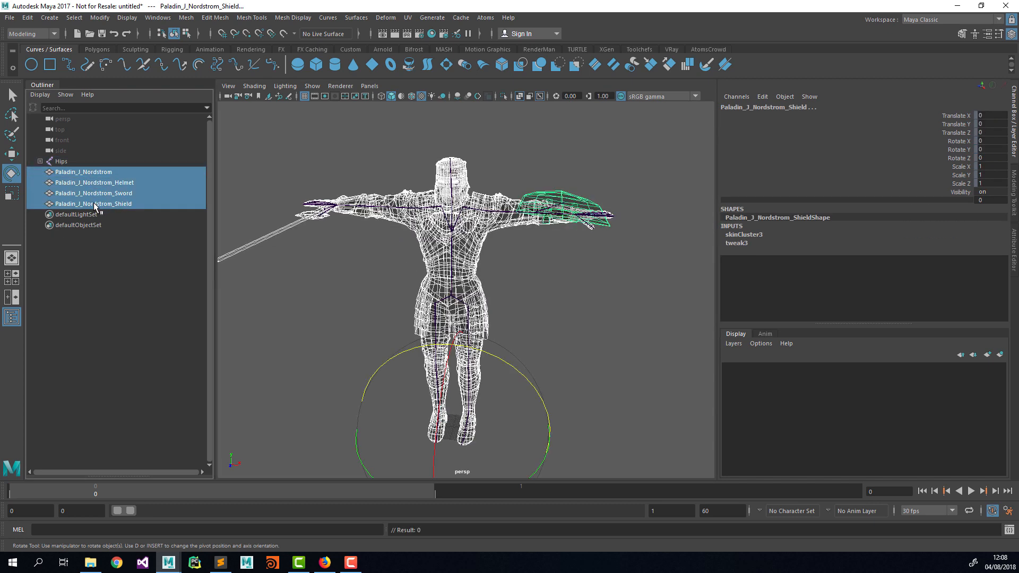
key(ctrl+g)
click(39, 172)
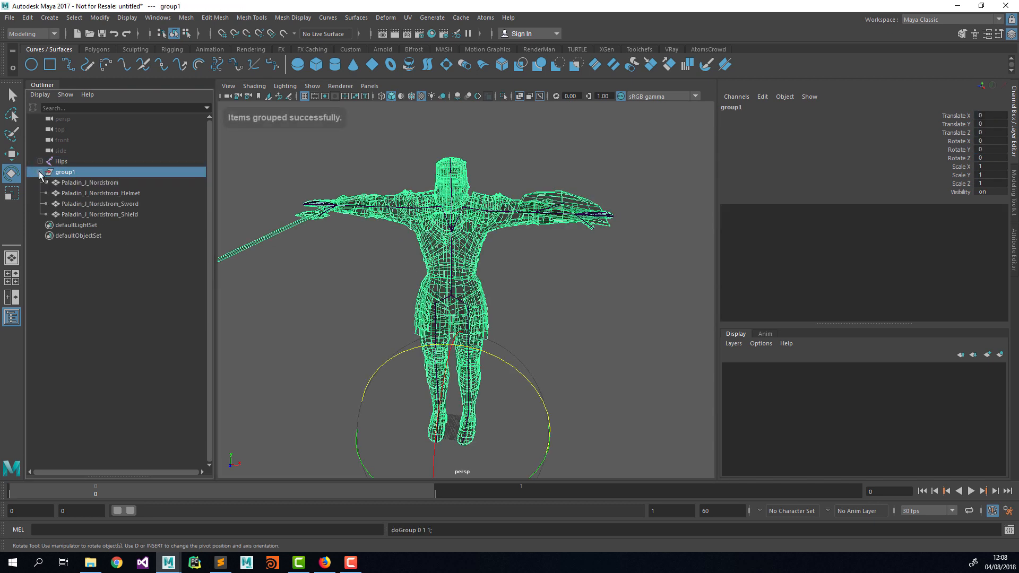
Rename the group holding the four Paladin meshes as Skin and clear the selection
double_click(76, 173)
text(Skin)
key(Return)
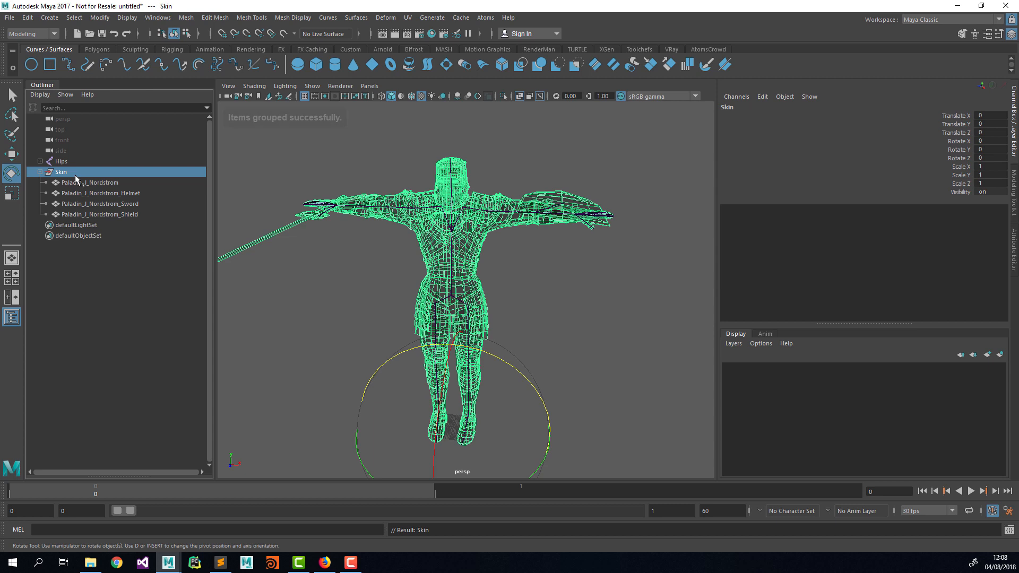
click(350, 329)
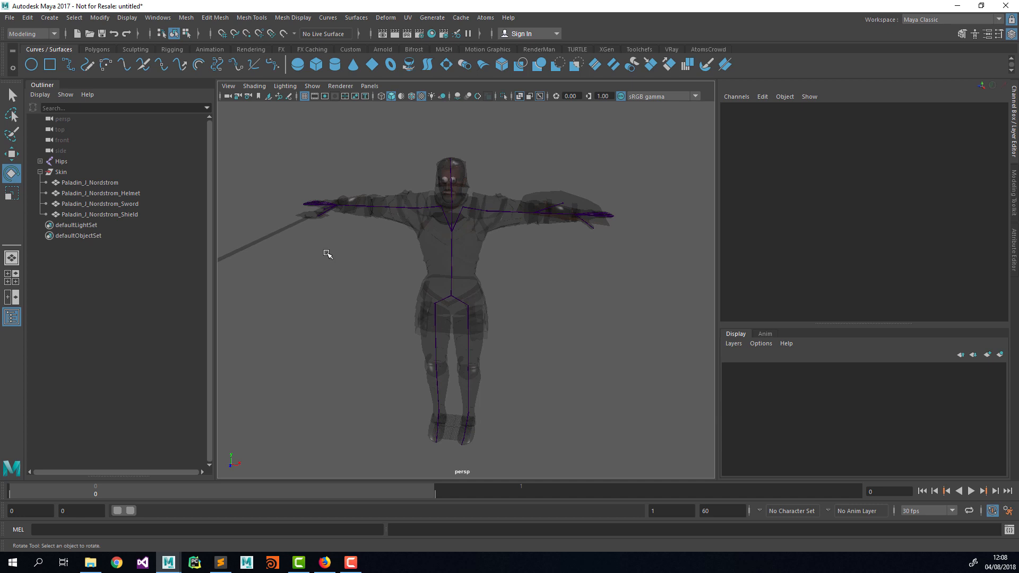
Open the Atoms Skeleton/Animation Exporter and place its window beside the character
click(482, 18)
mouse_move(502, 51)
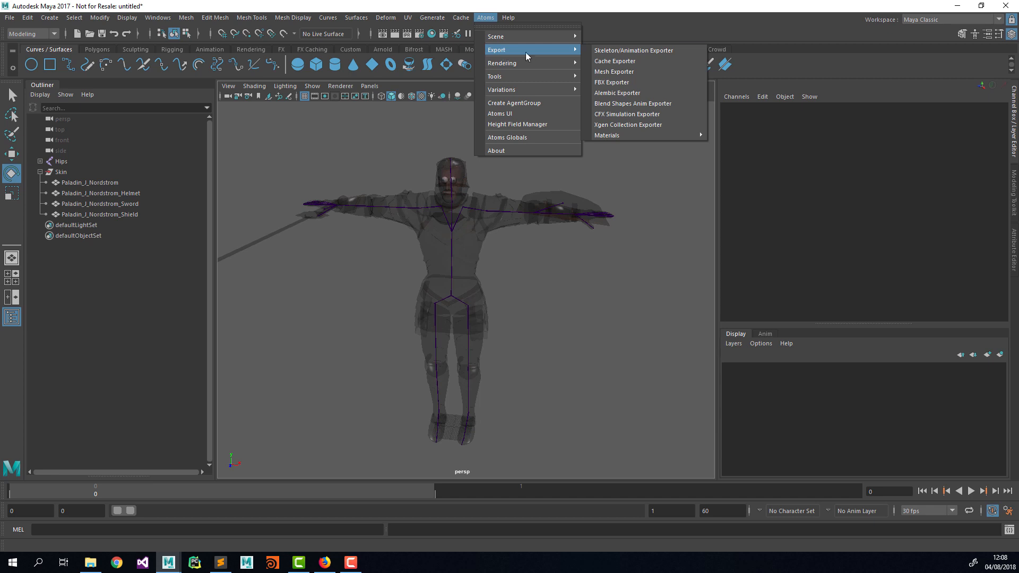
click(602, 54)
drag(522, 123, 756, 121)
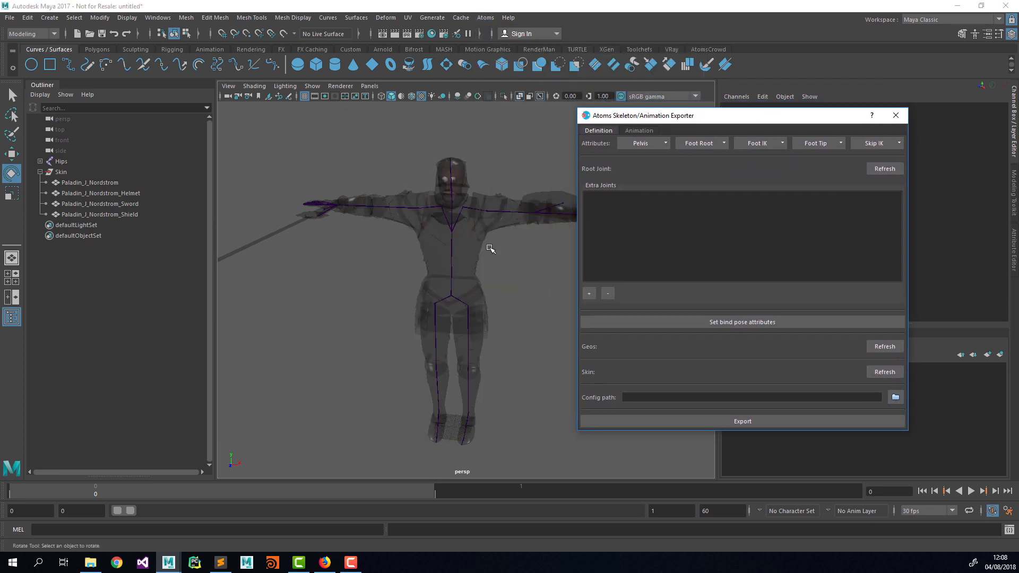
Examine the Paladin's leg joints, including LeftLeg and LeftUpLeg, alongside the exporter's Skip IK attribute options
mouse_move(487, 245)
alt+mouse_down()
mouse_move(466, 229)
mouse_move(493, 232)
alt+mouse_up()
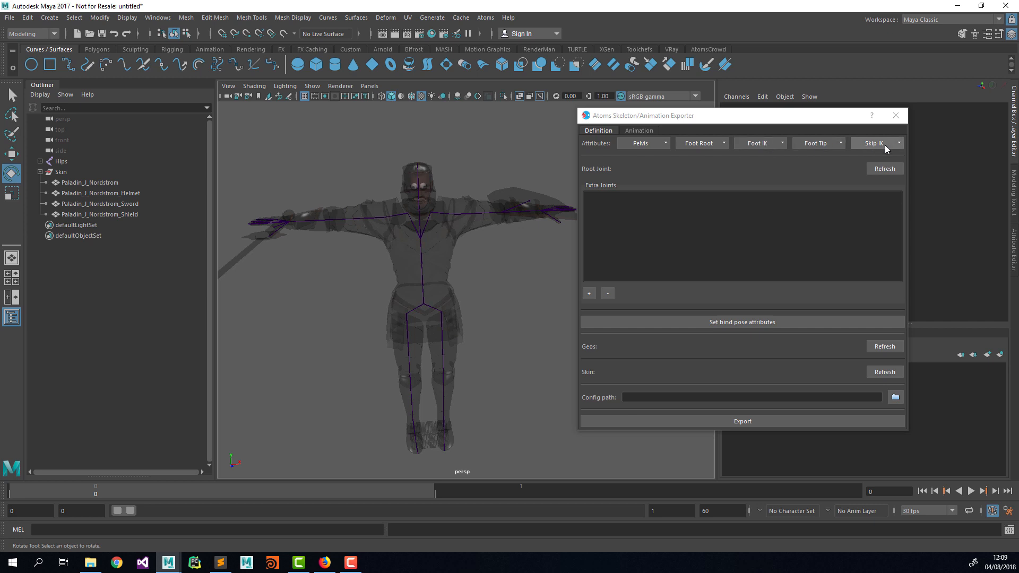
alt+middle_drag(462, 304, 456, 266)
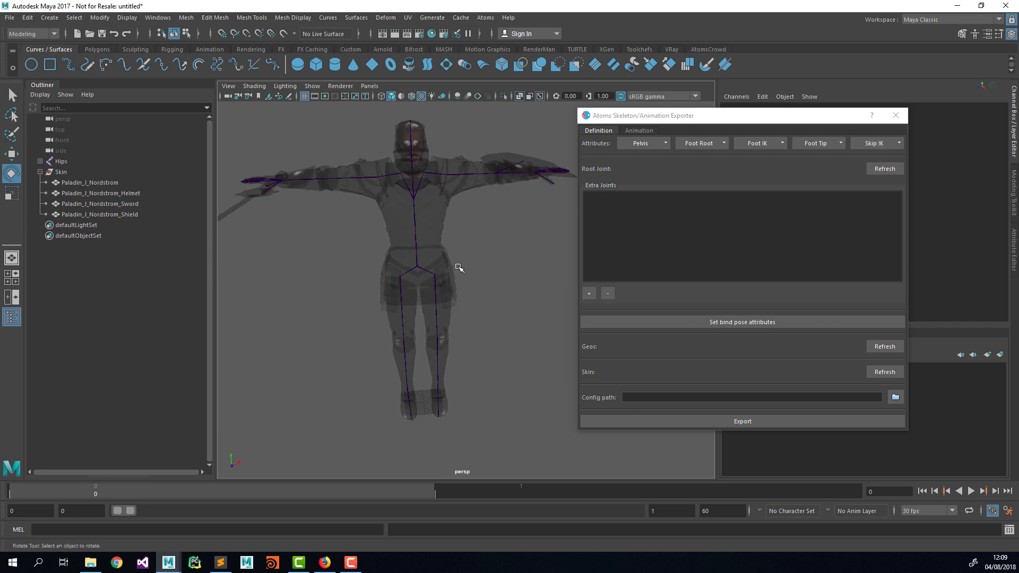
alt+drag(457, 266, 390, 278)
alt+right_drag(391, 278, 484, 278)
alt+middle_drag(424, 271, 458, 276)
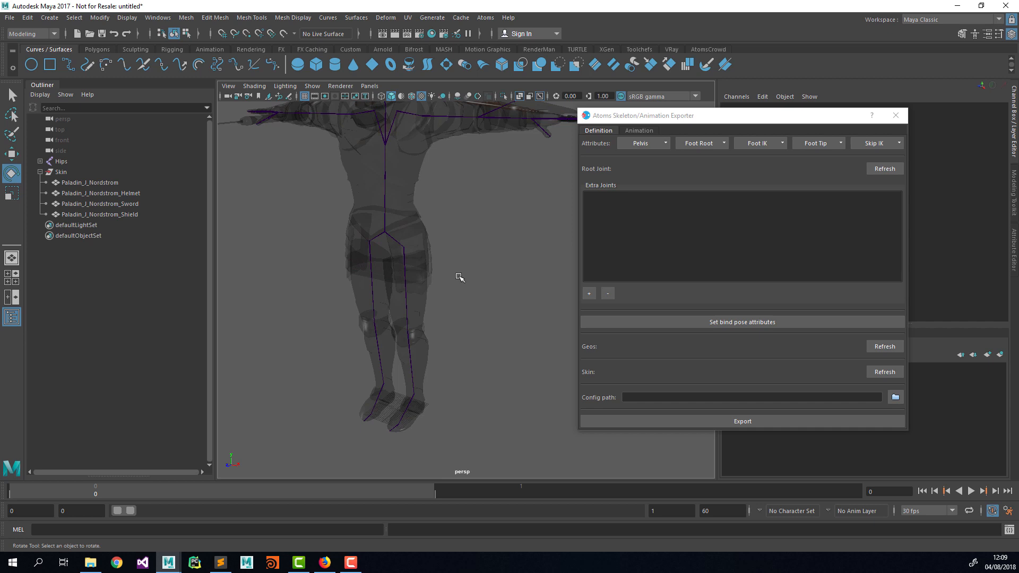
click(410, 364)
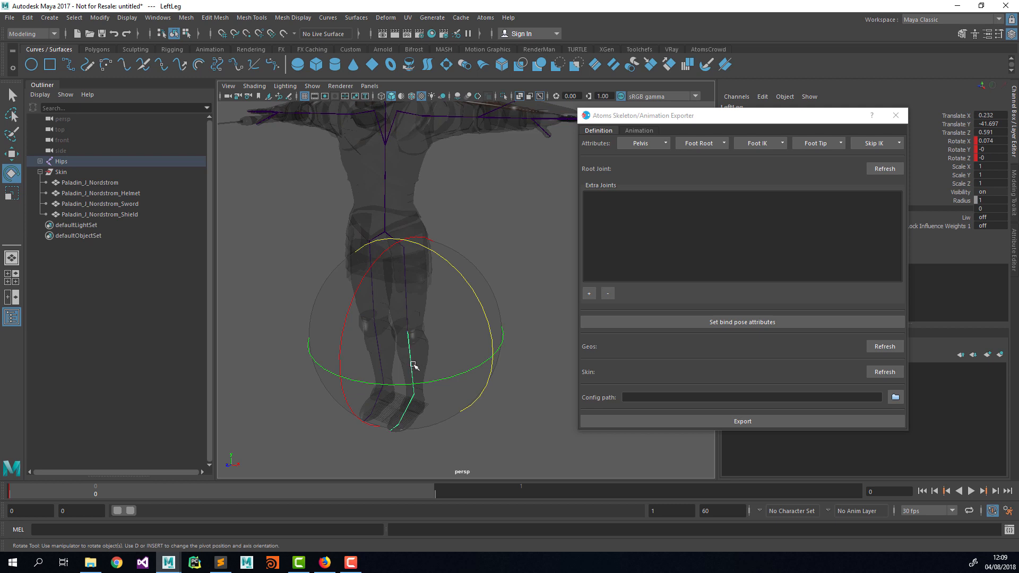
click(477, 209)
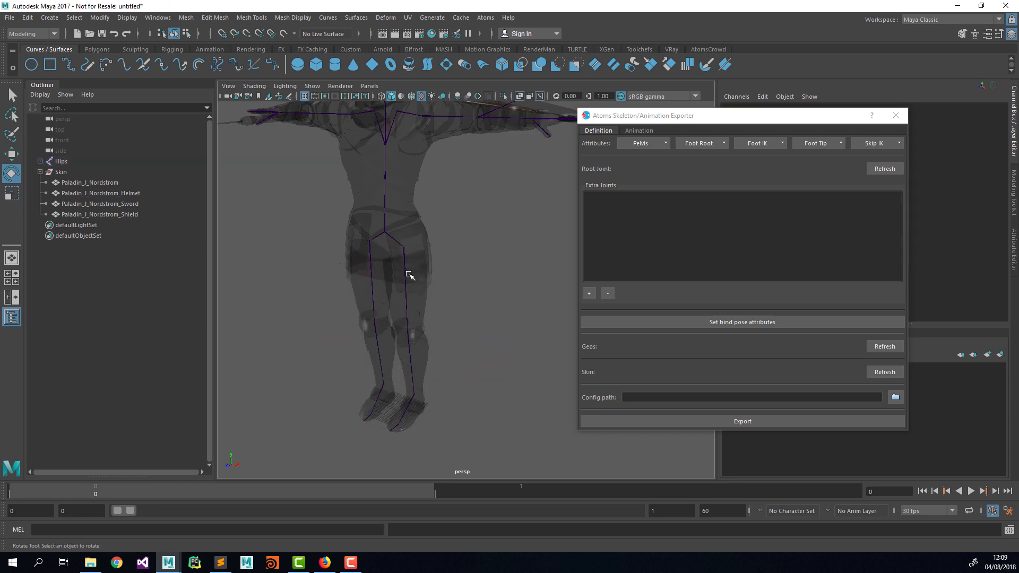
click(409, 275)
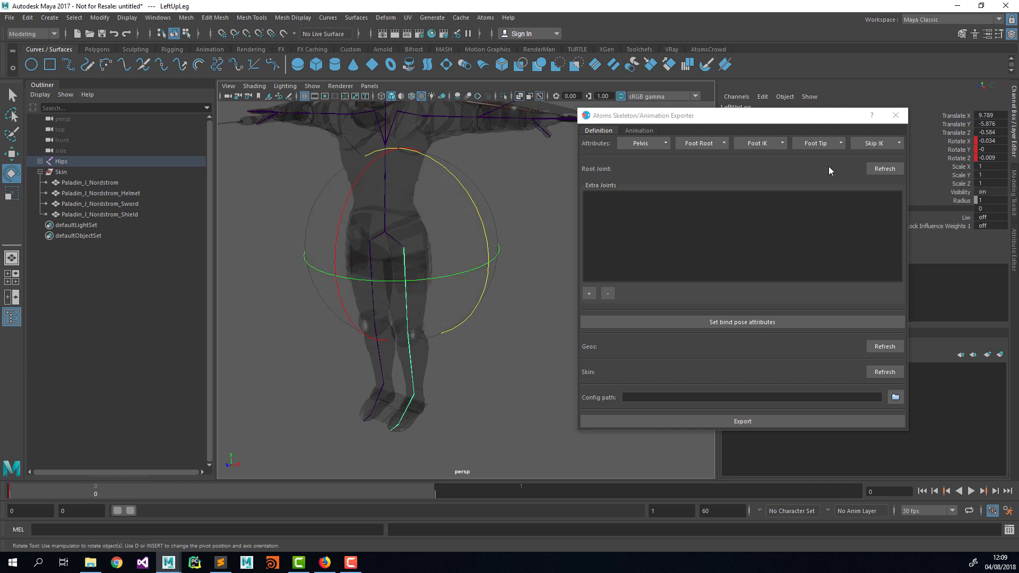
click(867, 145)
click(830, 116)
click(477, 335)
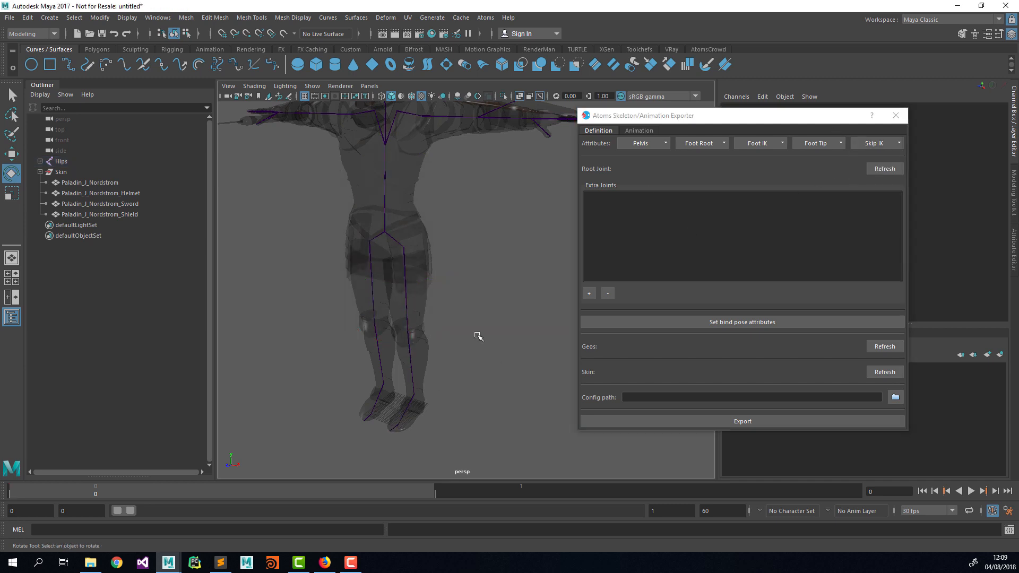
Tag the Hips joint as the pelvis in the Atoms exporter
alt+drag(401, 255, 429, 259)
key(q)
click(398, 248)
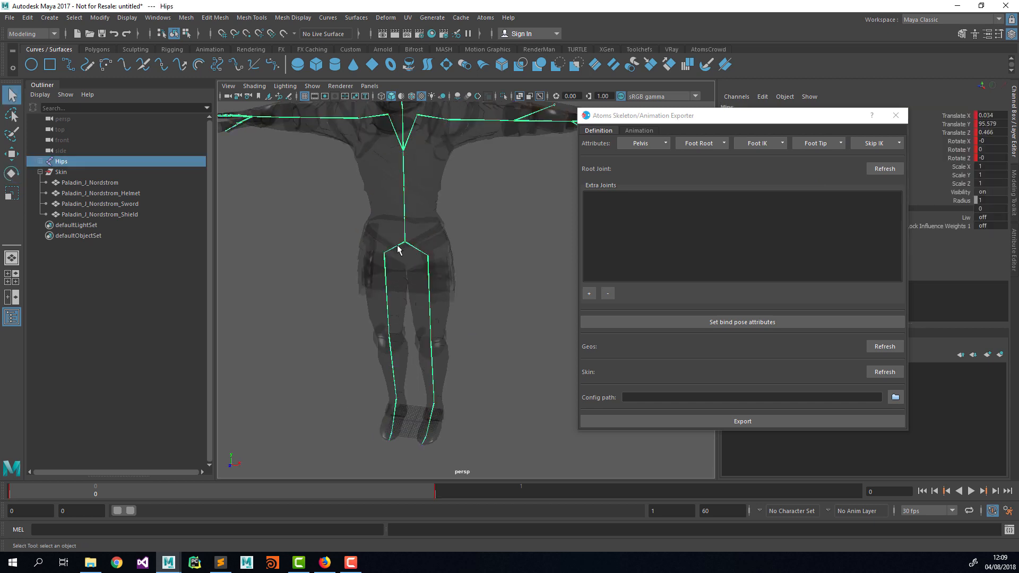
click(641, 147)
click(658, 123)
Check the Extra Attributes of the Hips joint in the Attribute Editor for the Atoms pelvis attributes
drag(658, 123, 526, 122)
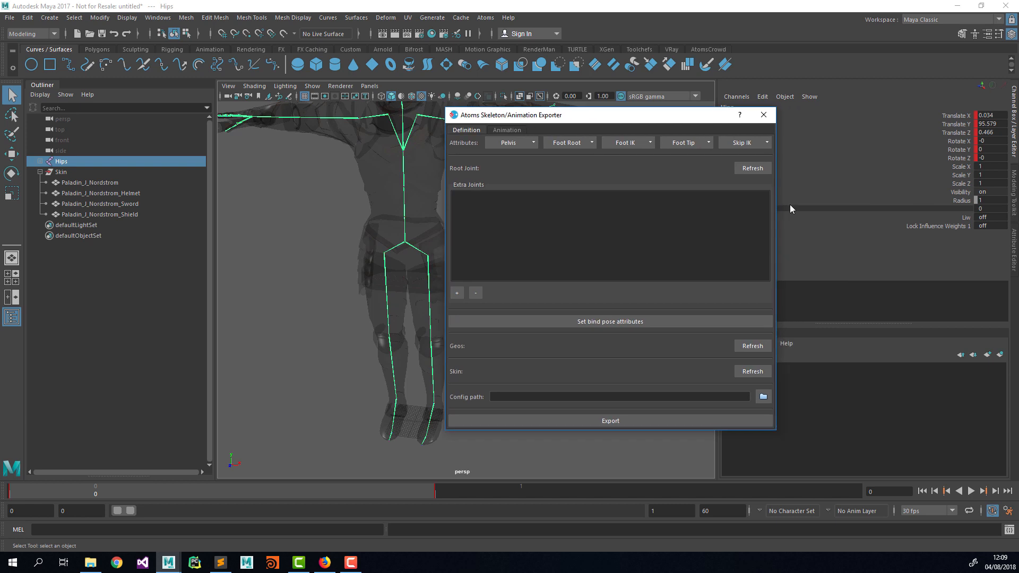
click(1014, 250)
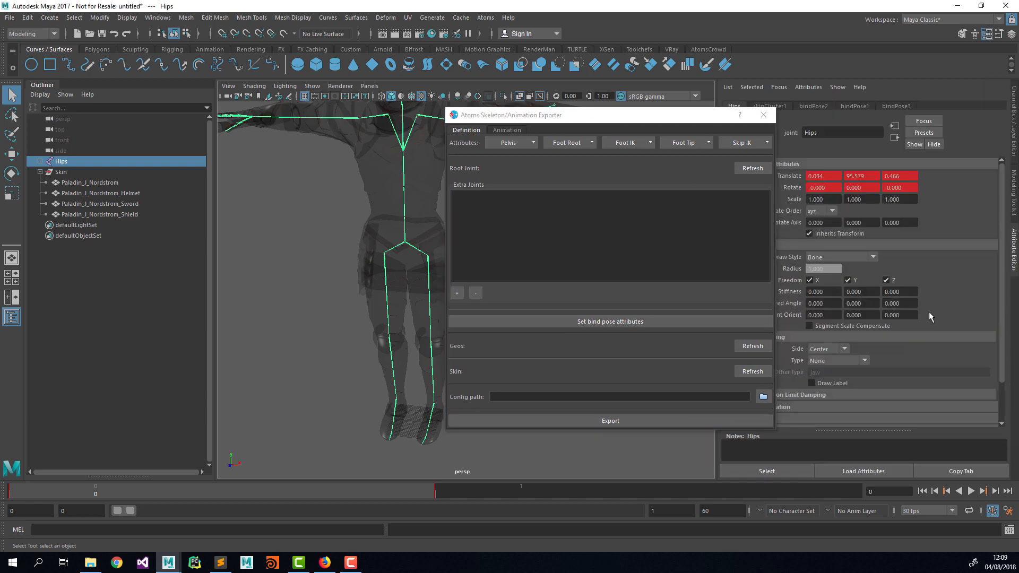
drag(677, 121, 604, 115)
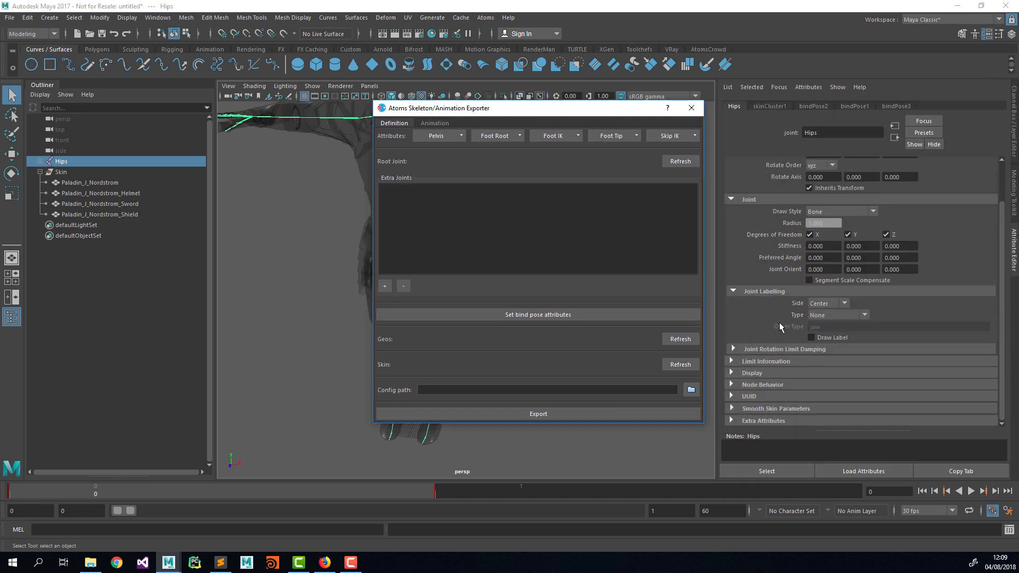
click(762, 420)
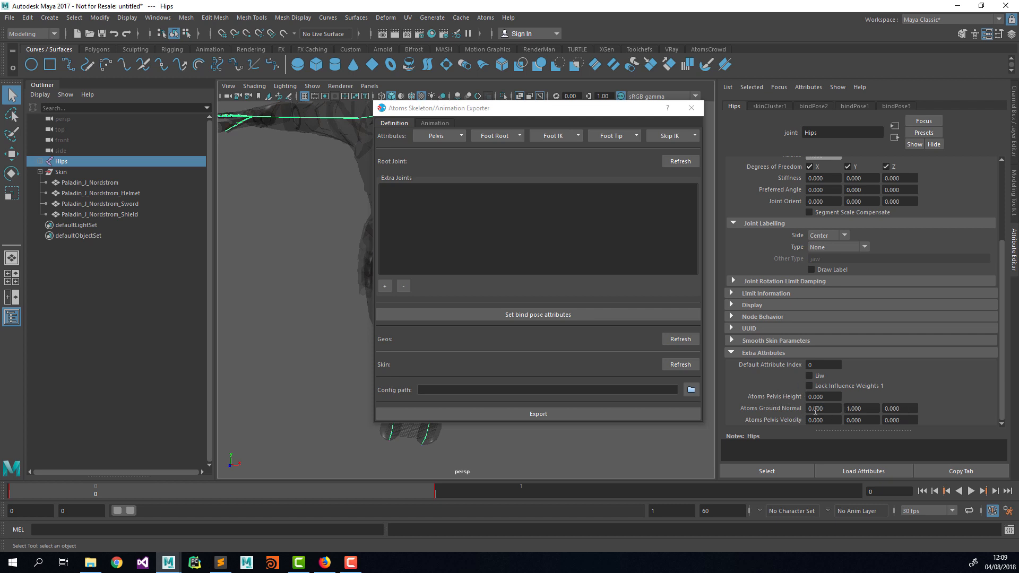
Tag the LeftUpLeg and RightUpLeg joints as foot roots in the Atoms exporter
drag(588, 113, 768, 96)
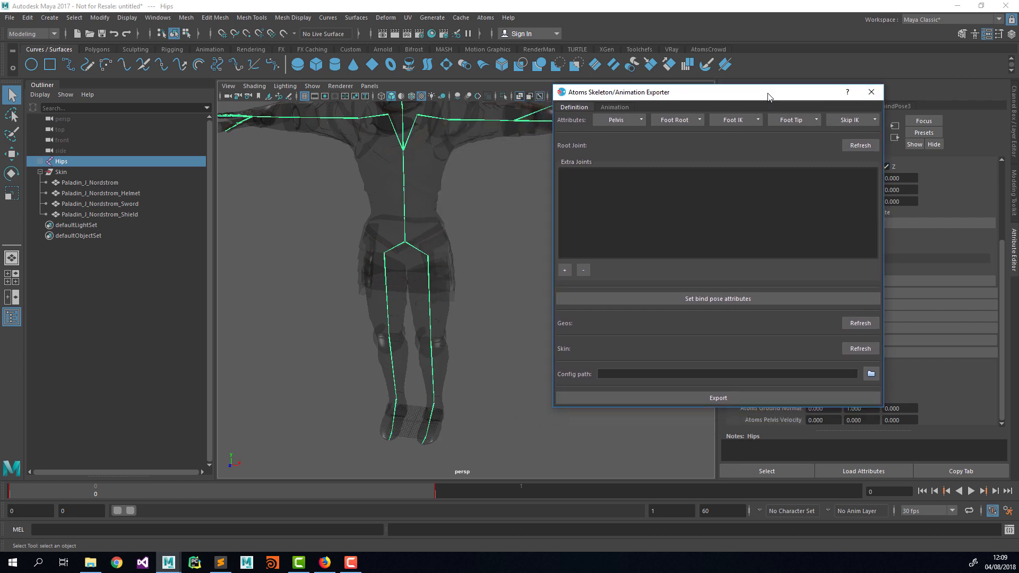
click(429, 274)
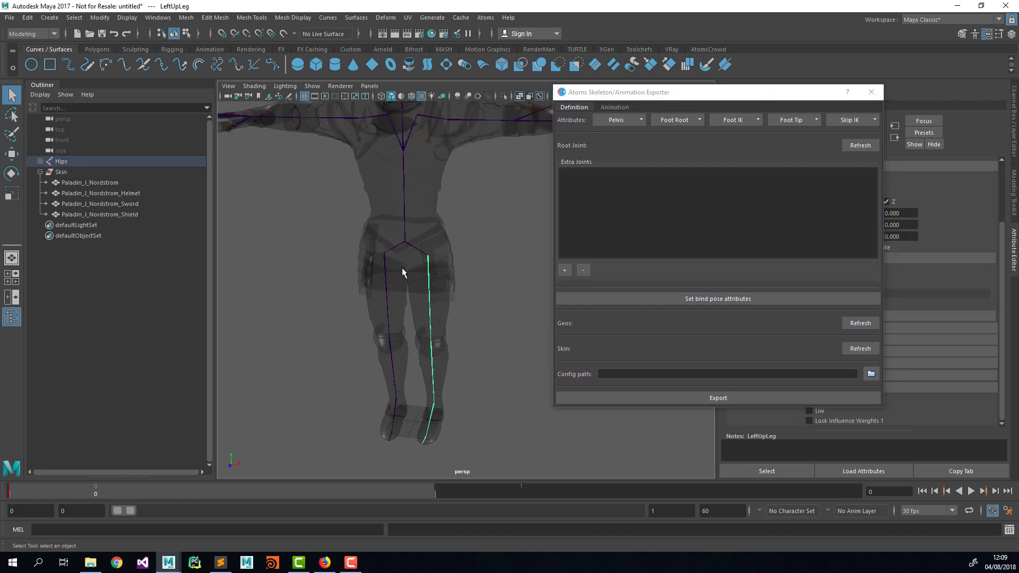
shift+click(384, 264)
click(675, 120)
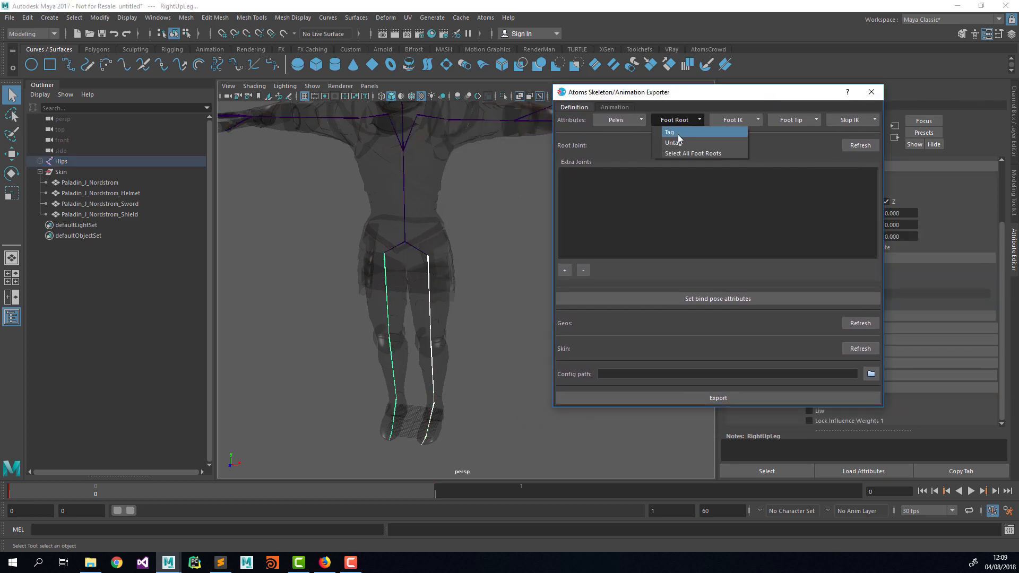
click(677, 135)
Select the LeftUpLeg and RightUpLeg pole vectors together and inspect their placement relative to the legs
alt+drag(430, 421, 437, 293)
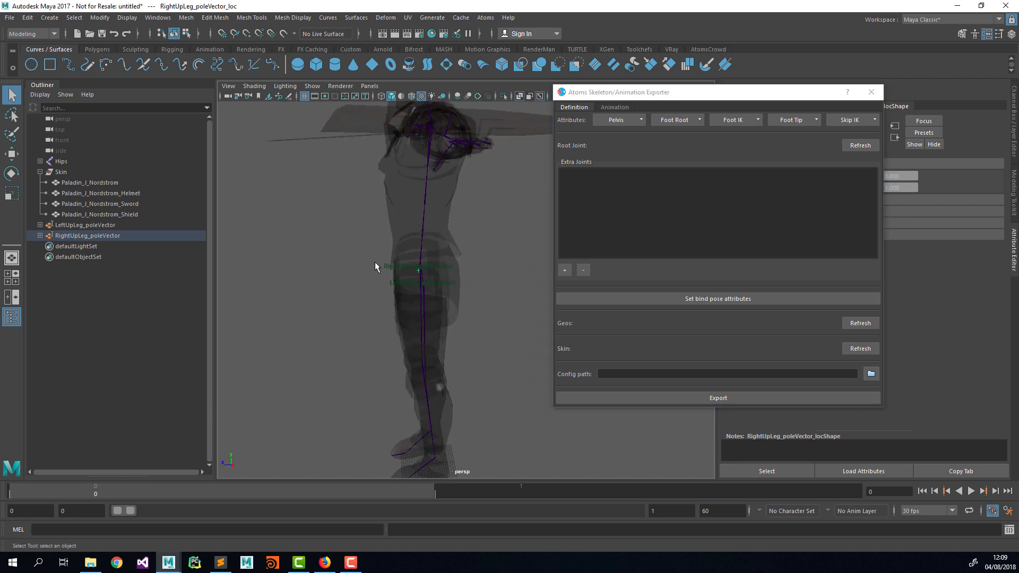
drag(375, 264, 394, 301)
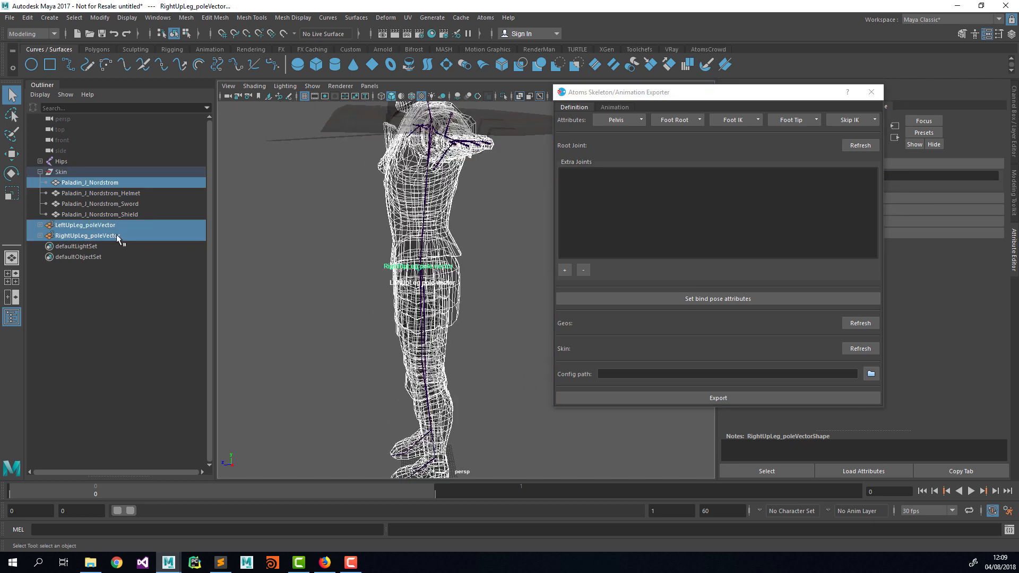
ctrl+click(105, 183)
key(w)
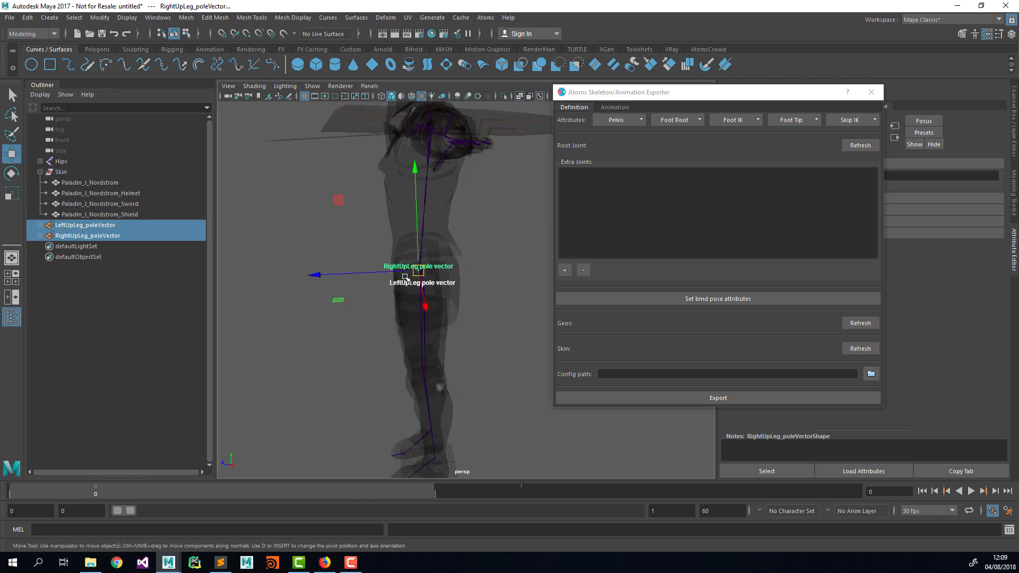
scroll(358, 269, up, 4)
alt+drag(359, 269, 464, 289)
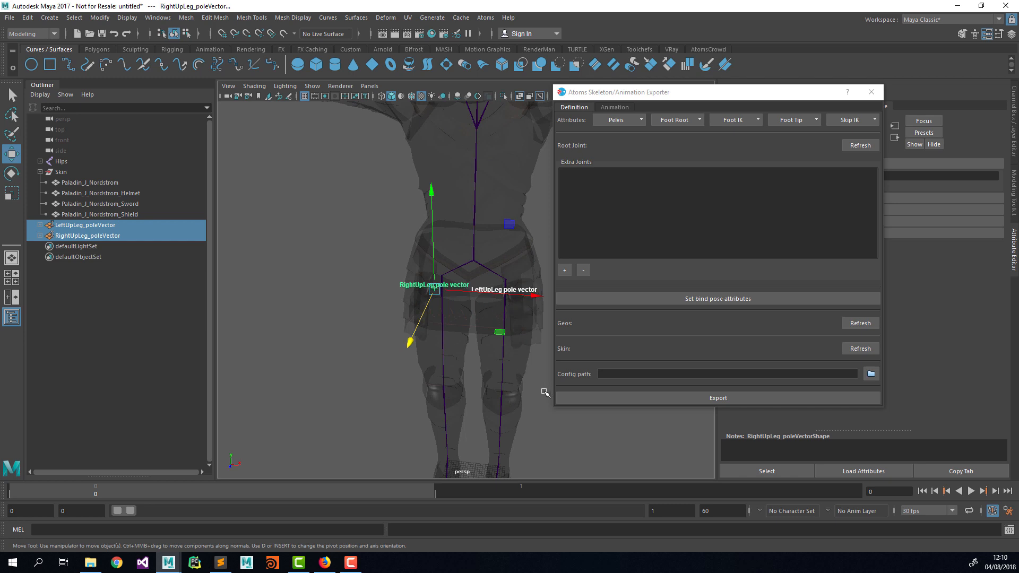
click(546, 391)
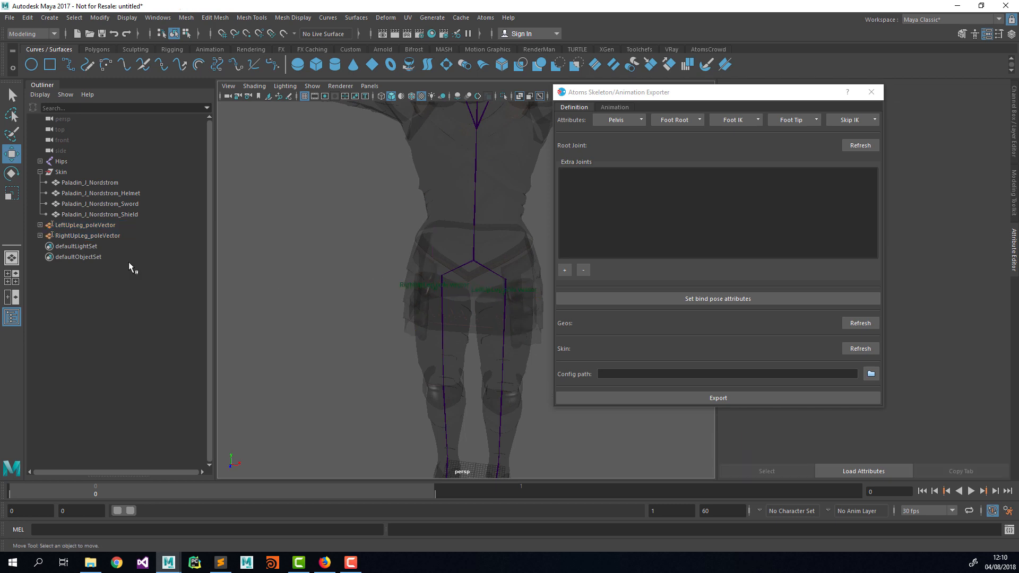
Try moving the LeftUpLeg pole vector sideways, undo the move, and inspect its position from the front and side
click(94, 224)
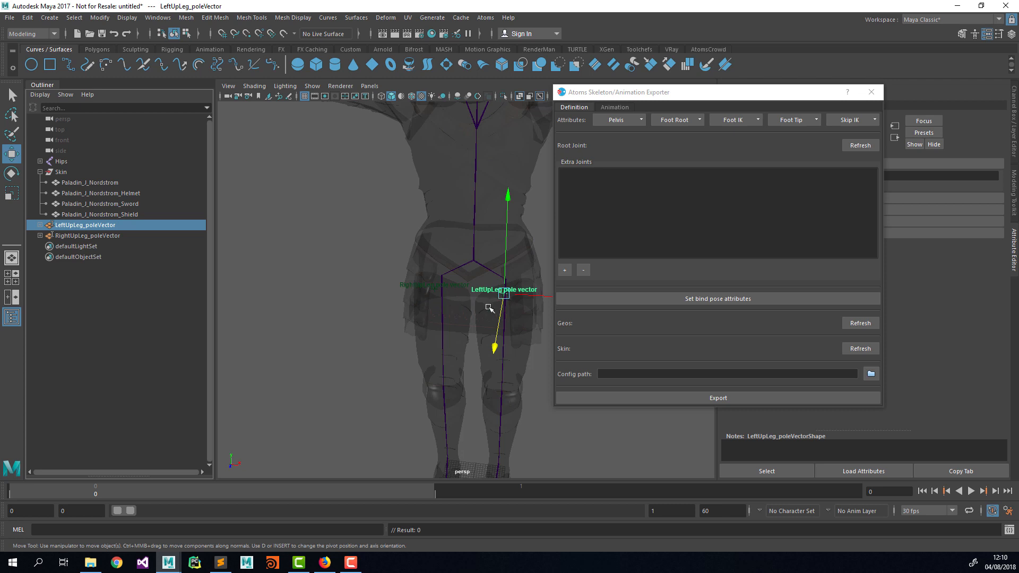
alt+drag(523, 320, 477, 294)
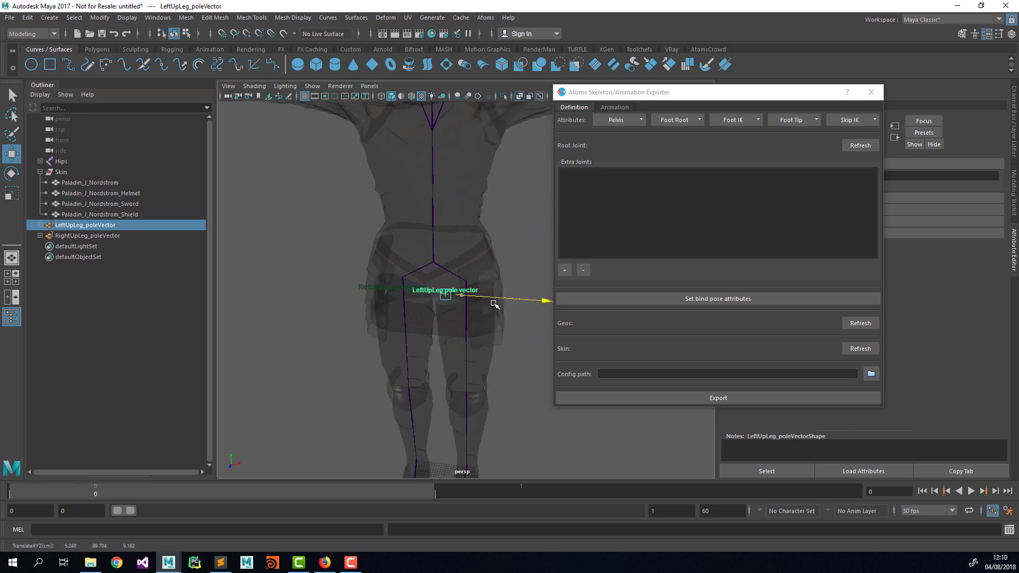
key(ctrl+z)
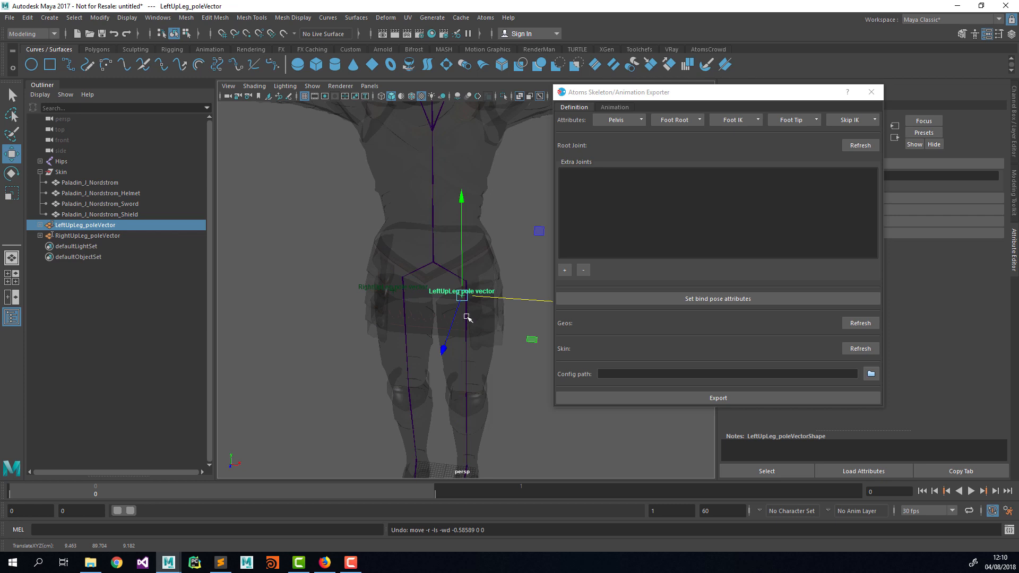
drag(641, 93, 690, 96)
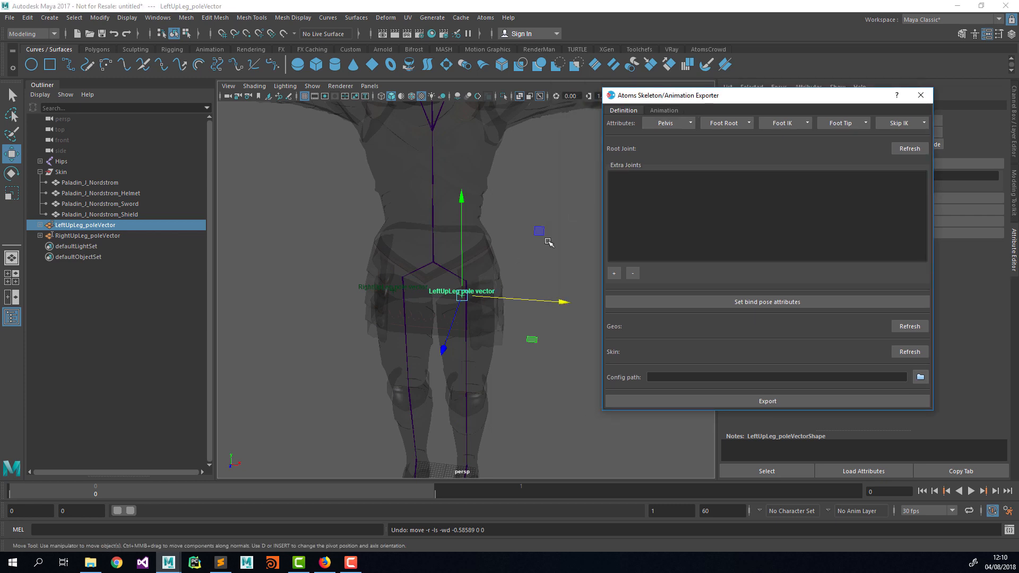
alt+drag(522, 297, 476, 307)
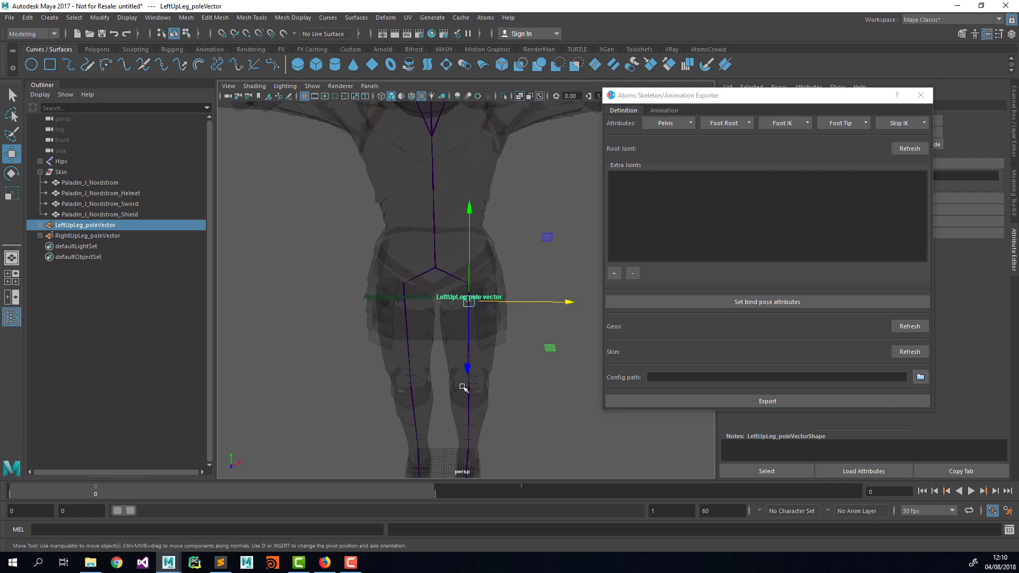
alt+drag(476, 373, 421, 352)
alt+drag(466, 387, 475, 293)
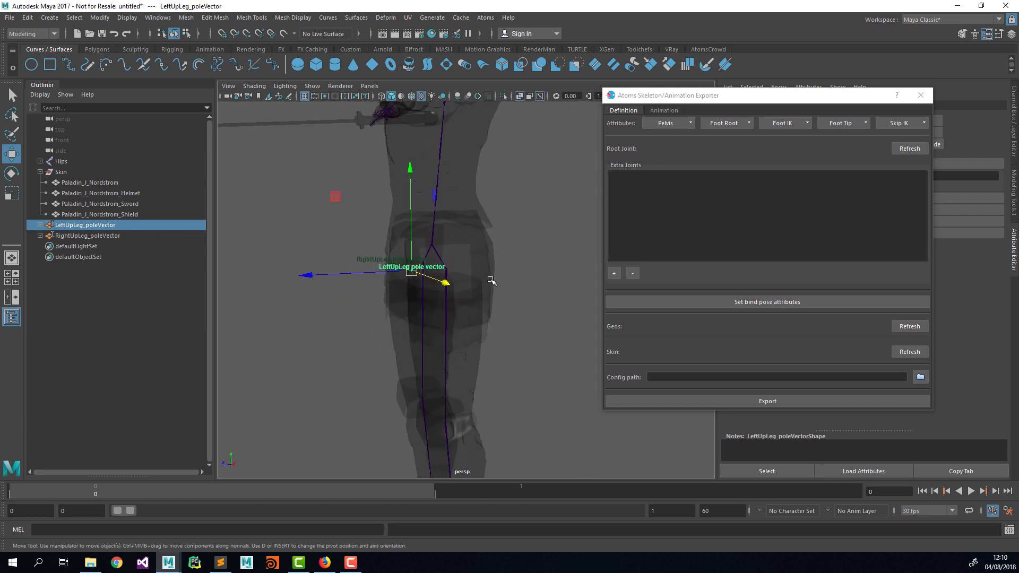
alt+drag(507, 251, 534, 242)
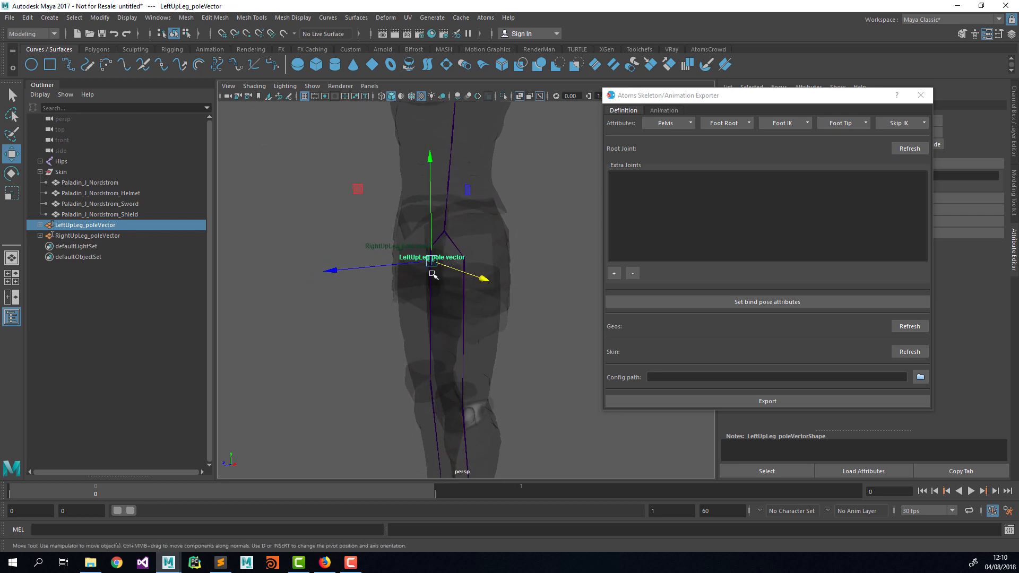
Tag the LeftFoot and RightFoot joints as Foot IK in the Atoms exporter
drag(714, 98, 676, 103)
alt+middle_drag(509, 306, 500, 198)
scroll(467, 275, down, 1)
alt+middle_drag(456, 298, 459, 258)
key(q)
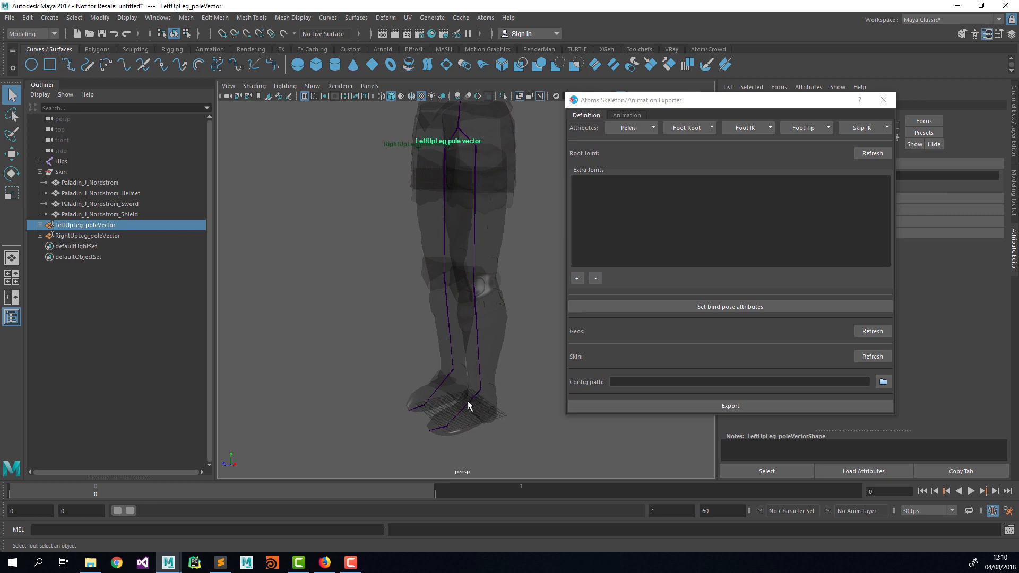
click(469, 406)
shift+click(447, 390)
click(743, 131)
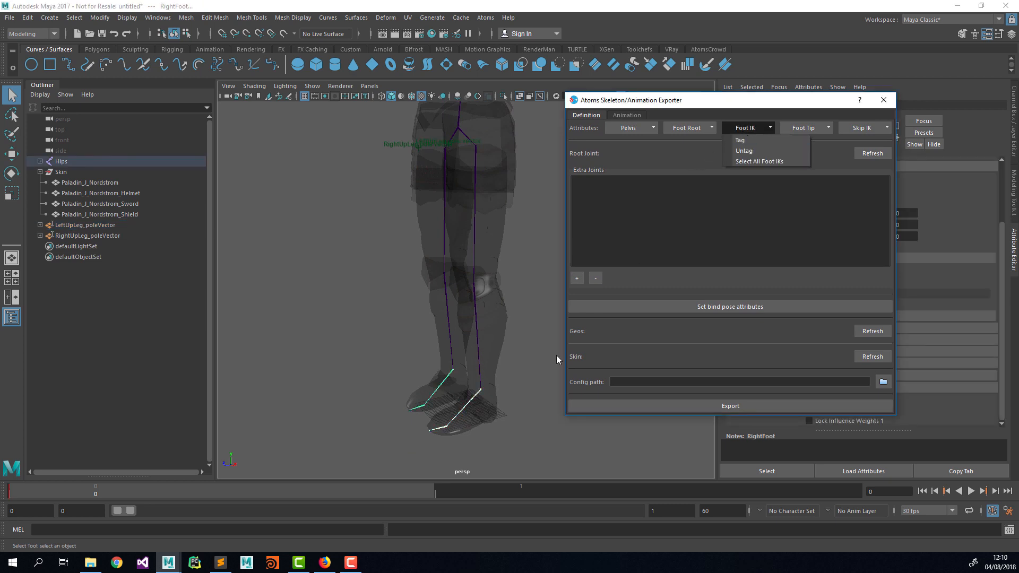
click(740, 140)
Tag the LeftToeBase and RightToeBase joints as foot tips in the Atoms exporter
click(433, 415)
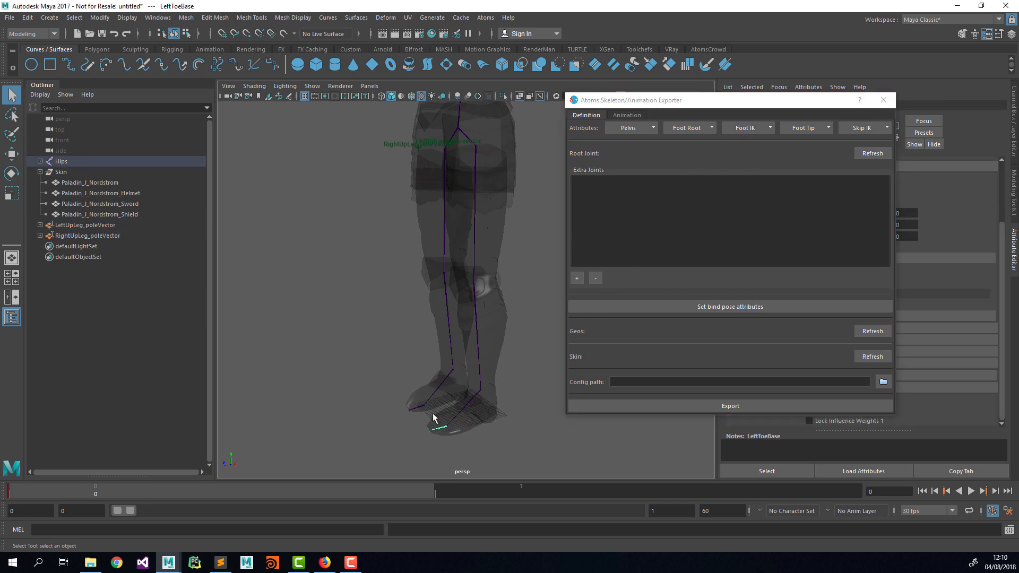
shift+click(417, 406)
click(799, 128)
click(795, 140)
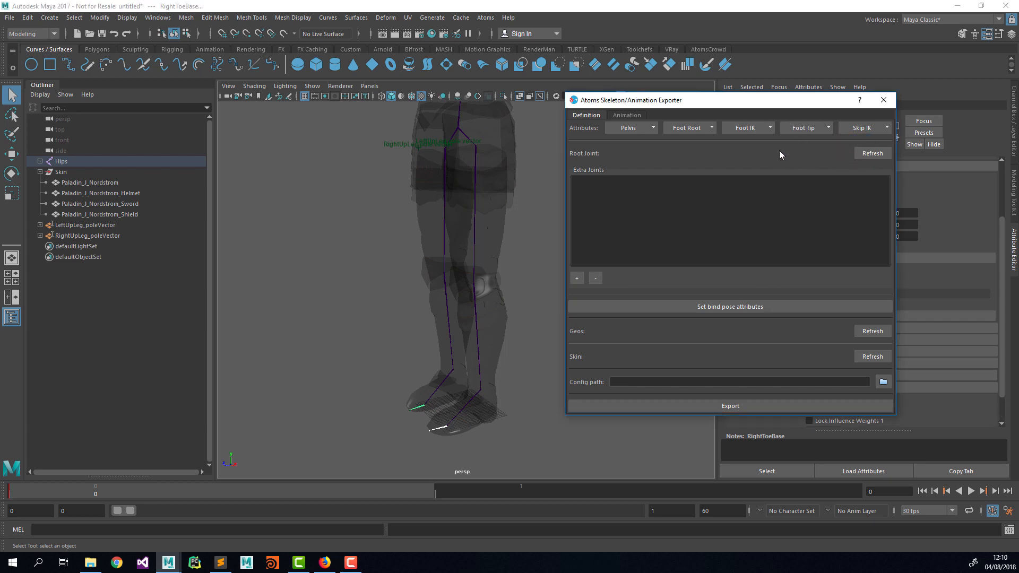
Check the tagged joints by selecting all Foot IKs, all Foot Roots and all Pelvises in the Atoms exporter
alt+drag(419, 234, 489, 291)
click(749, 129)
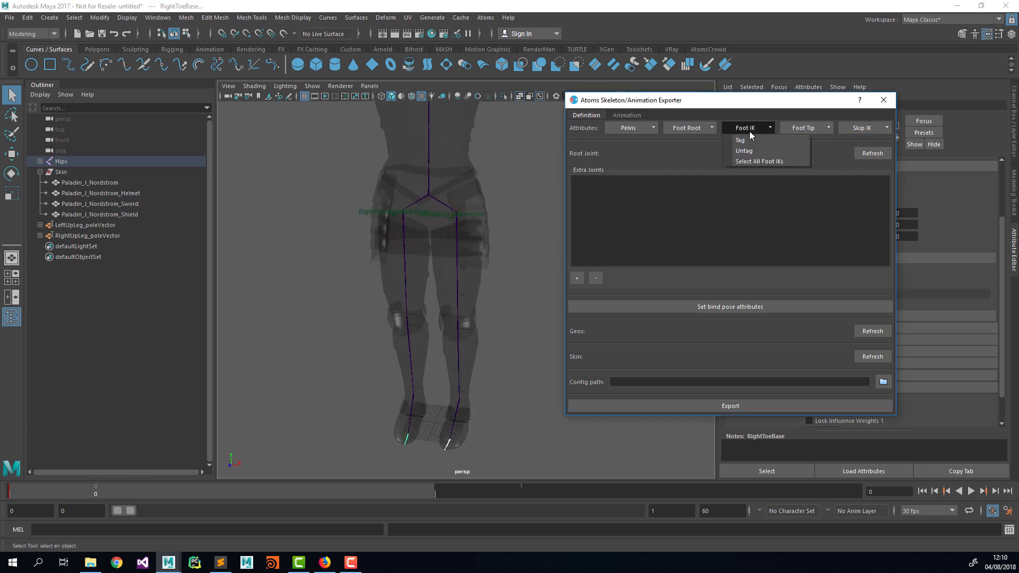
click(749, 162)
click(690, 128)
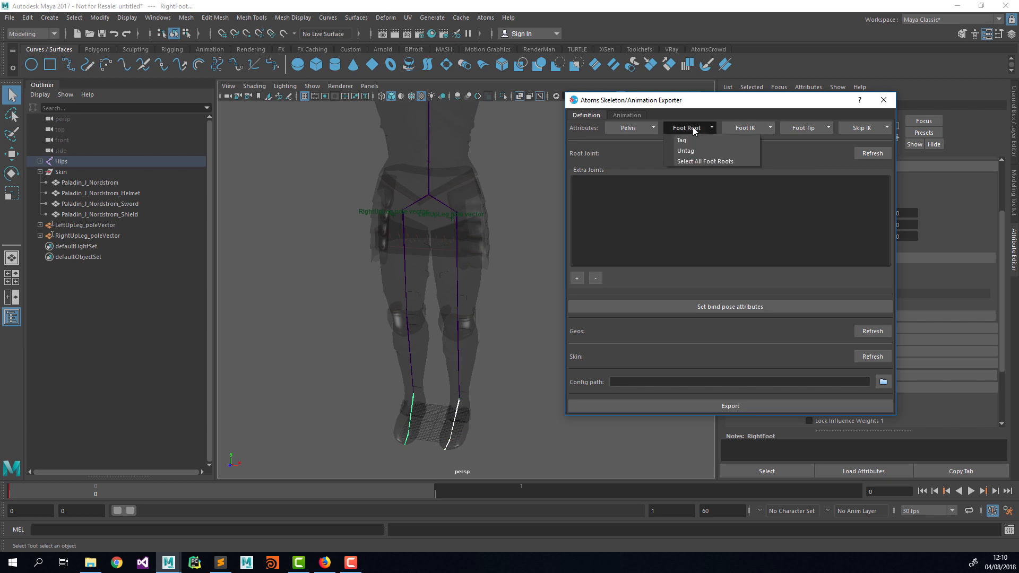
click(699, 164)
click(648, 128)
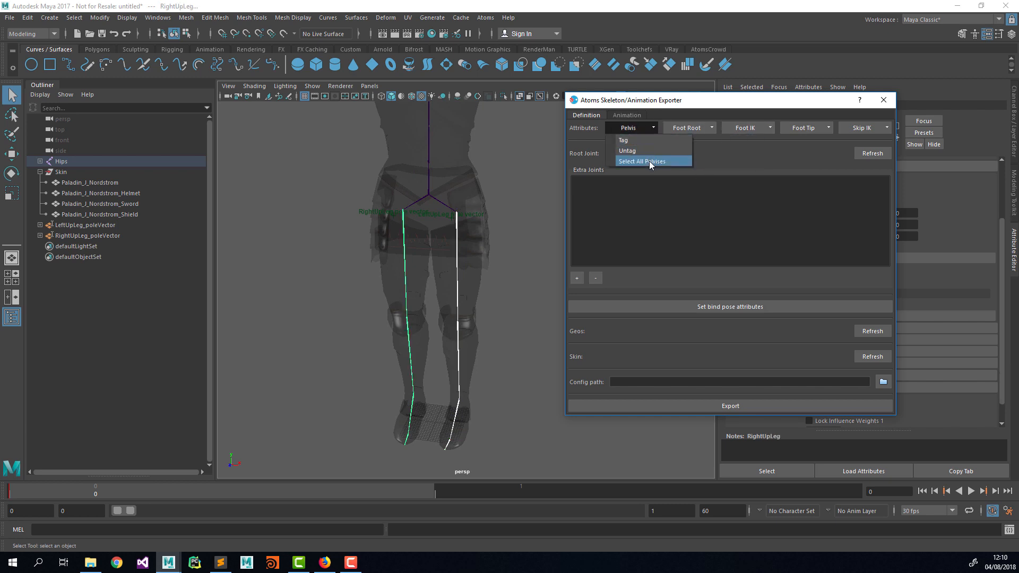
click(648, 161)
click(646, 128)
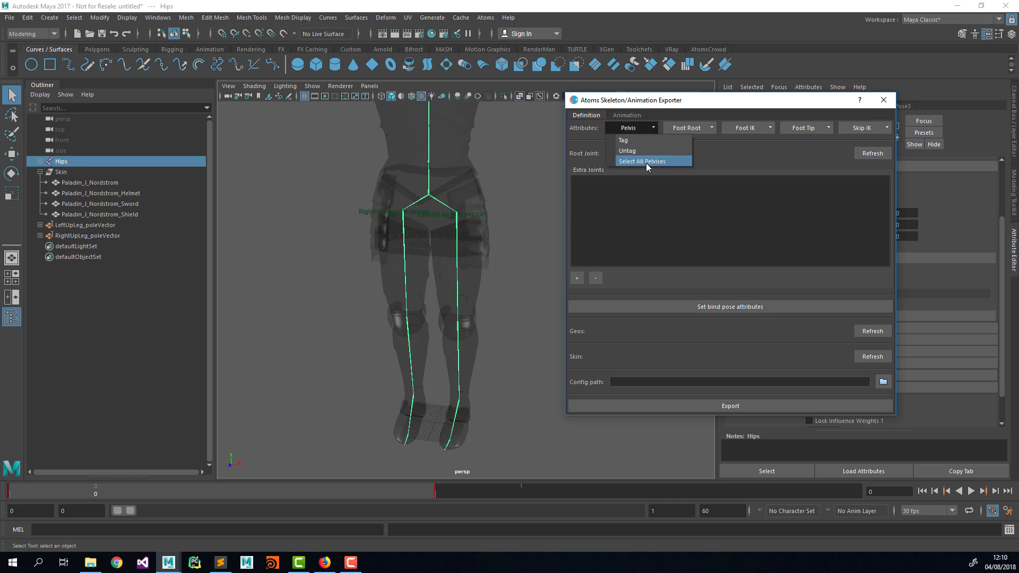
click(717, 159)
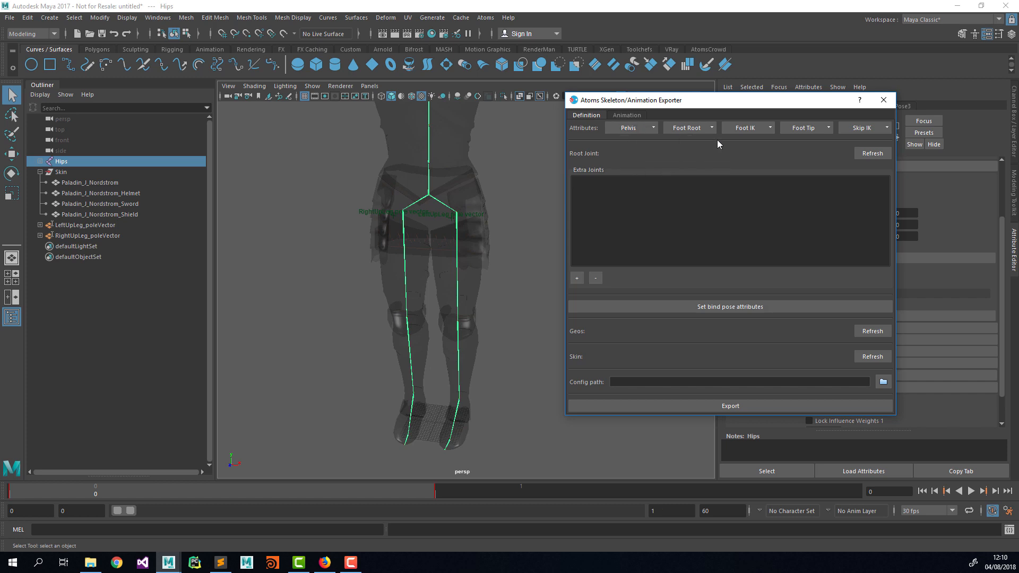
Select the whole Hips joint hierarchy and break the connections on its Translate, Rotate and Scale channels
drag(722, 104, 554, 116)
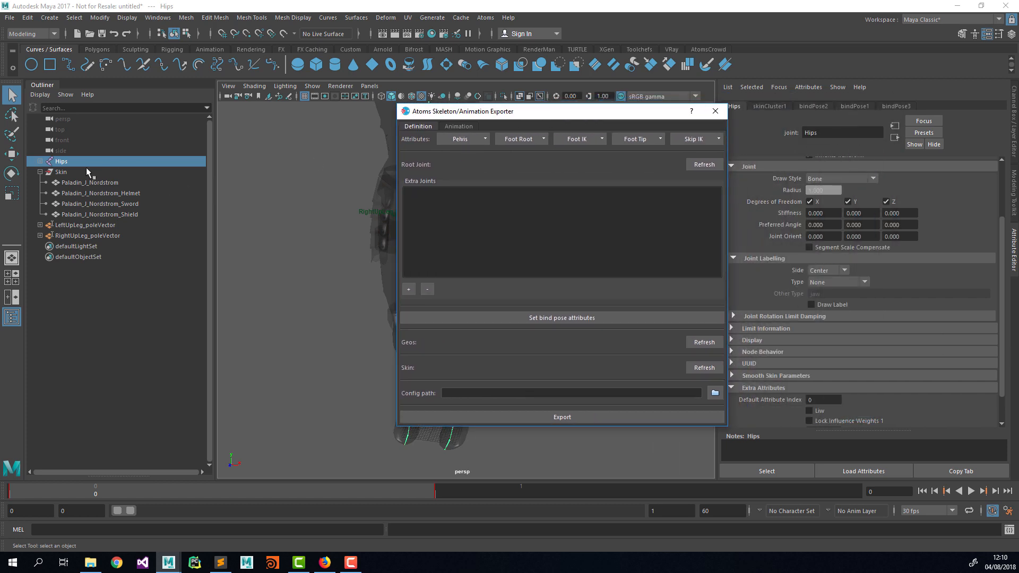
click(49, 18)
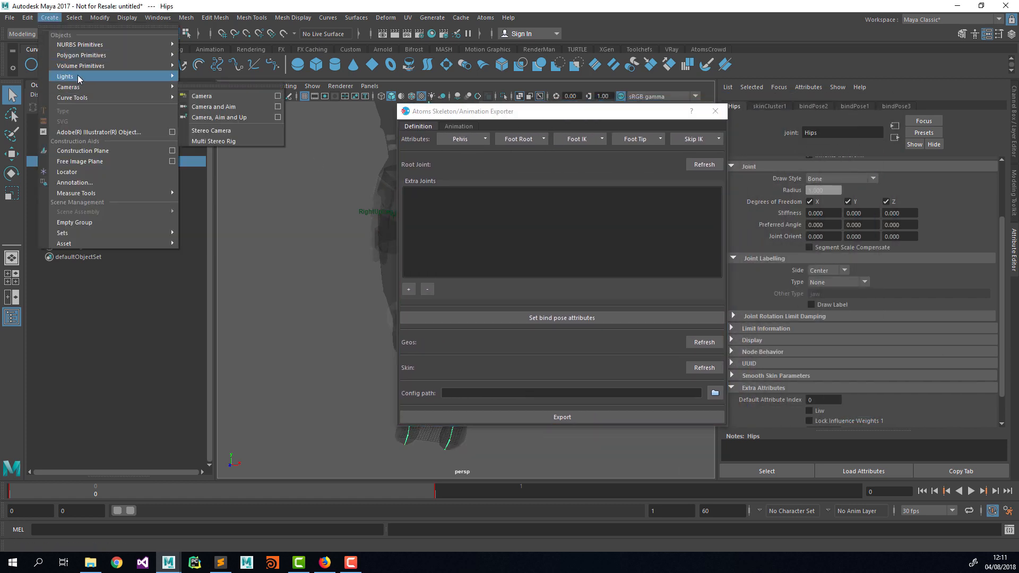
mouse_move(82, 69)
mouse_move(74, 17)
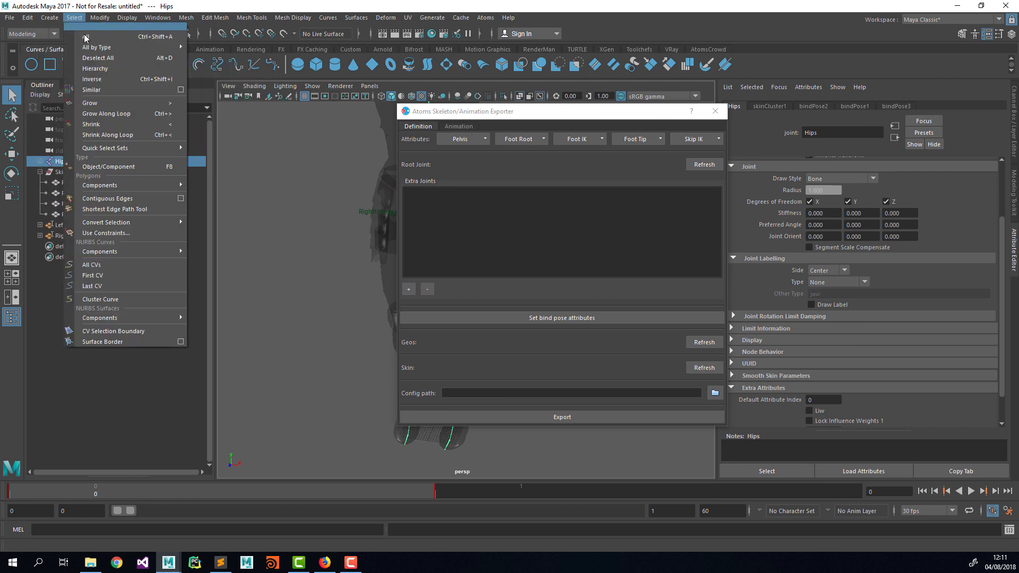
click(96, 68)
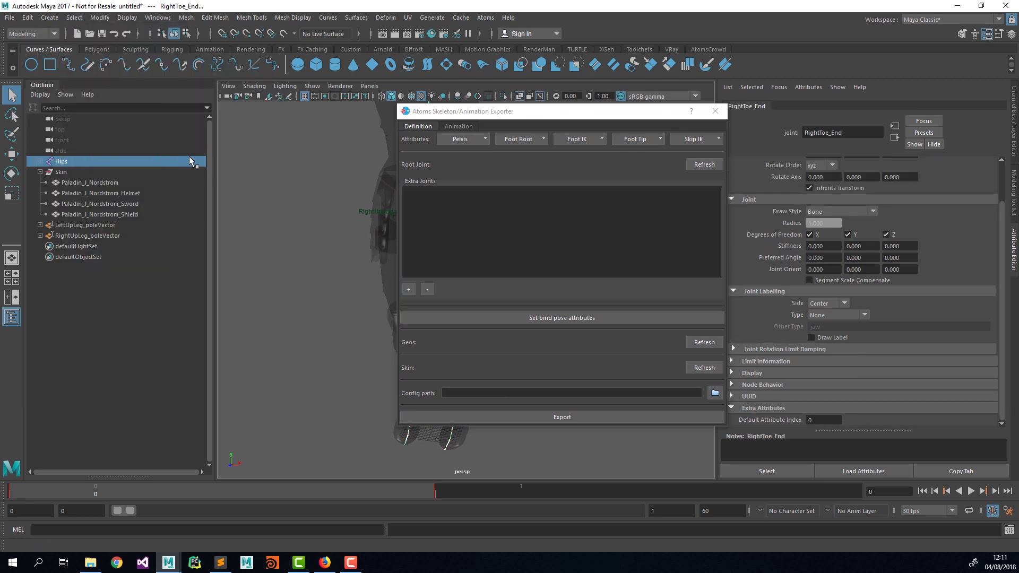
click(1014, 139)
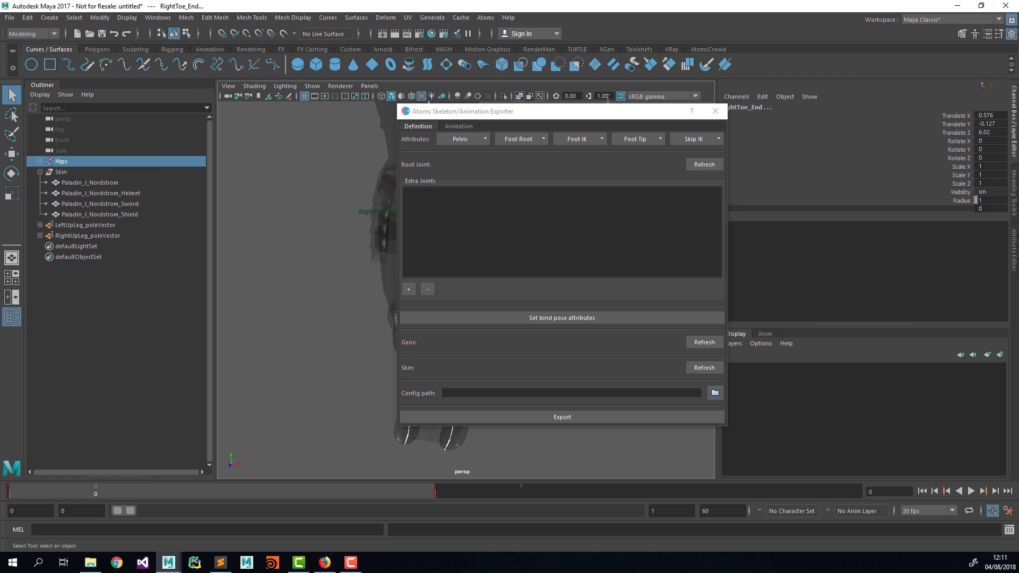
drag(612, 116, 685, 115)
drag(955, 116, 970, 185)
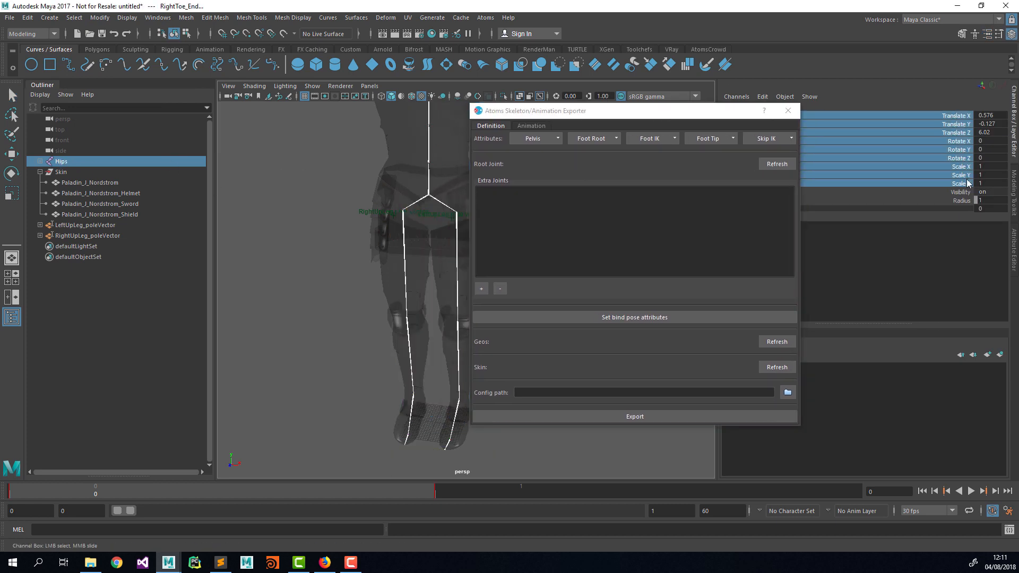
right_click(970, 183)
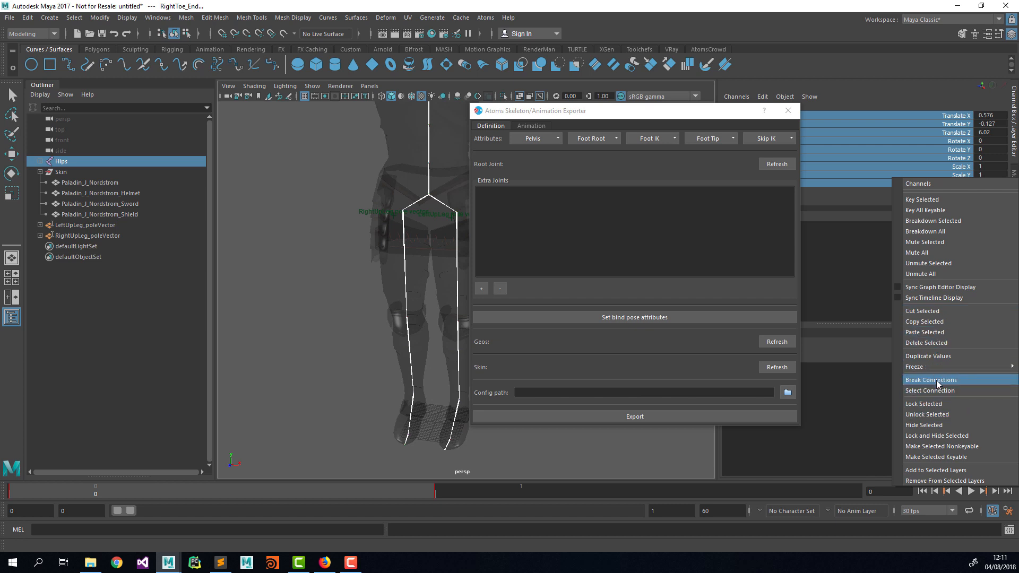
click(937, 381)
Set Rotate X, Y and Z of all selected joints to 0 and check the full character's pose
drag(991, 141, 996, 160)
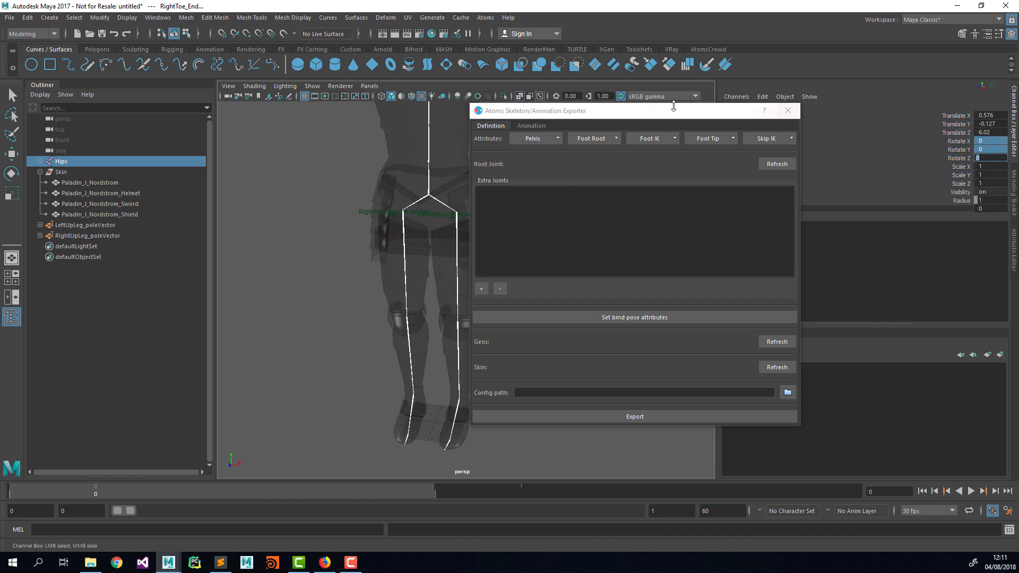
drag(673, 109, 821, 125)
alt+middle_drag(512, 207, 472, 204)
scroll(522, 252, down, 3)
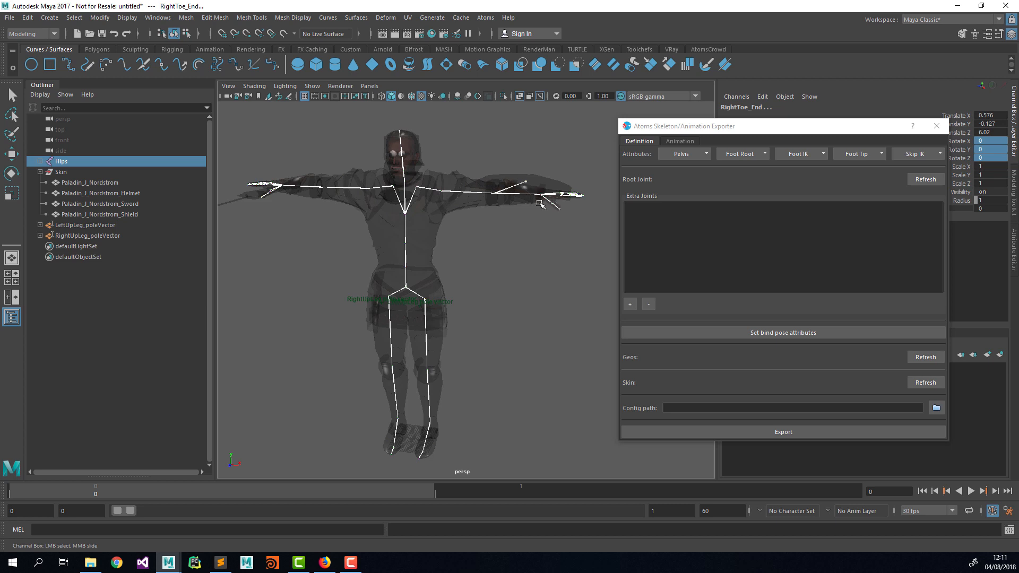
Assign the Hips joint as the exporter's root joint and set the bind pose attributes
click(61, 161)
drag(783, 131, 749, 141)
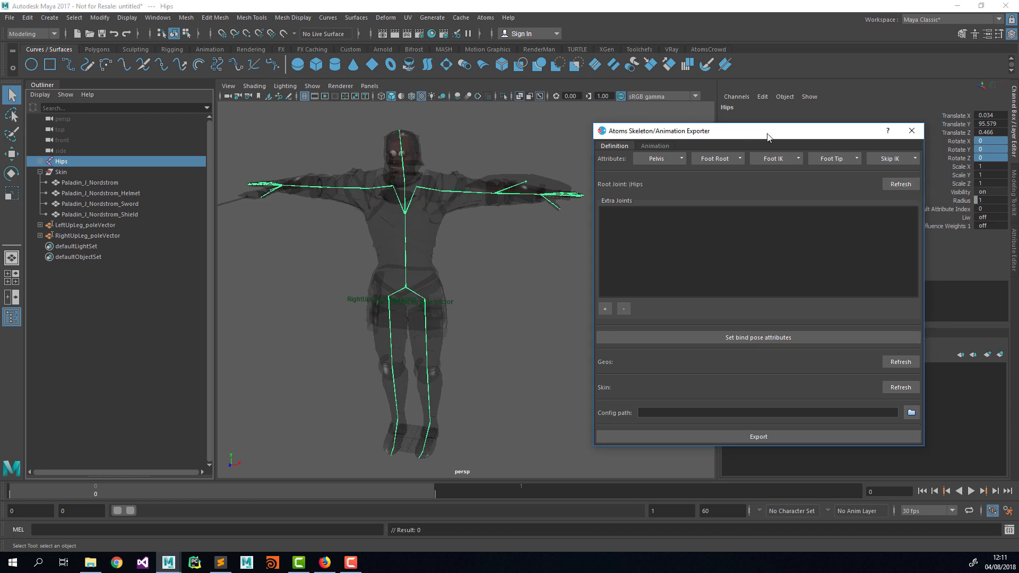
drag(767, 134, 707, 100)
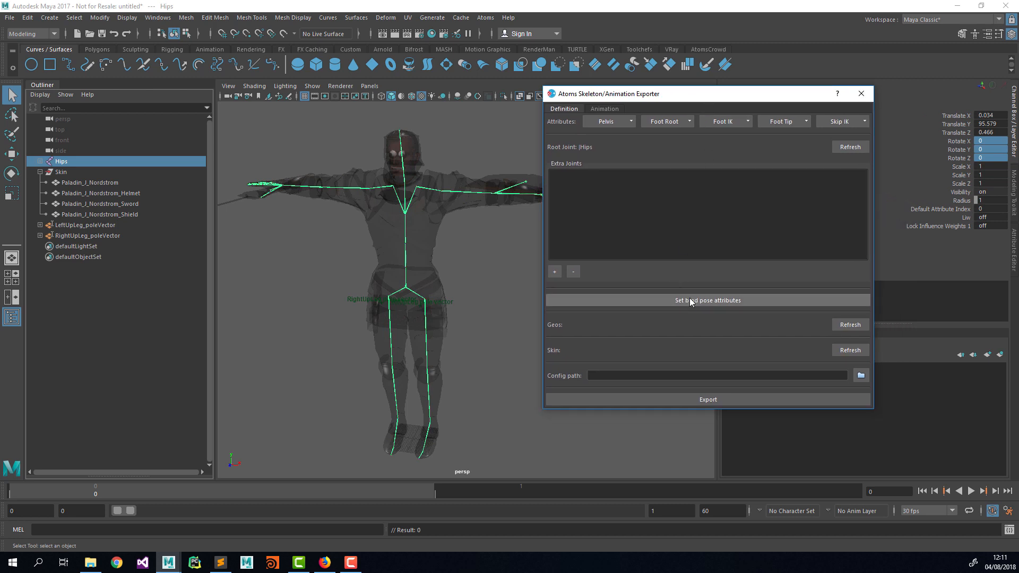
click(690, 302)
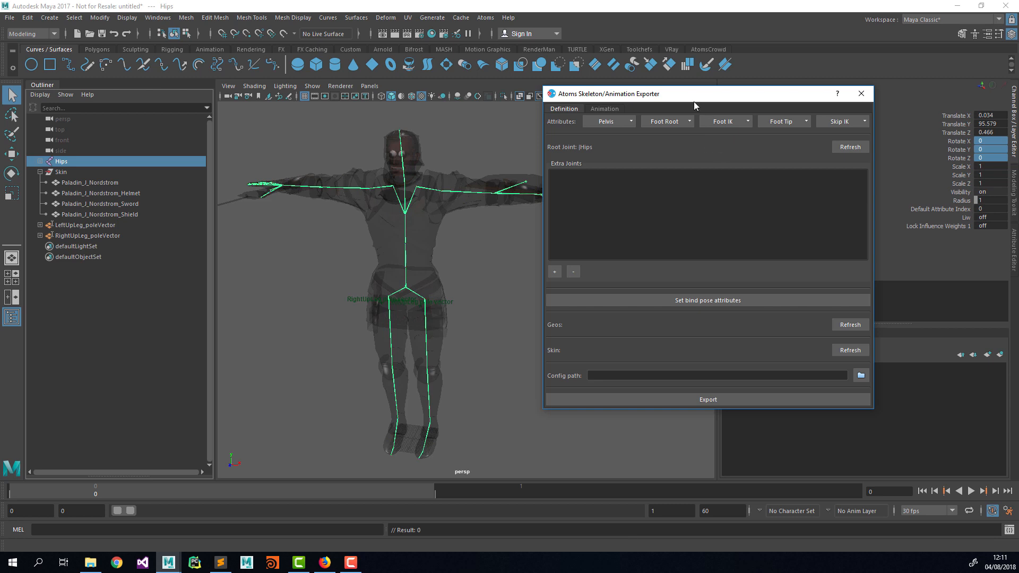
Assign the Skin group as the exporter's Skin
drag(694, 103, 671, 105)
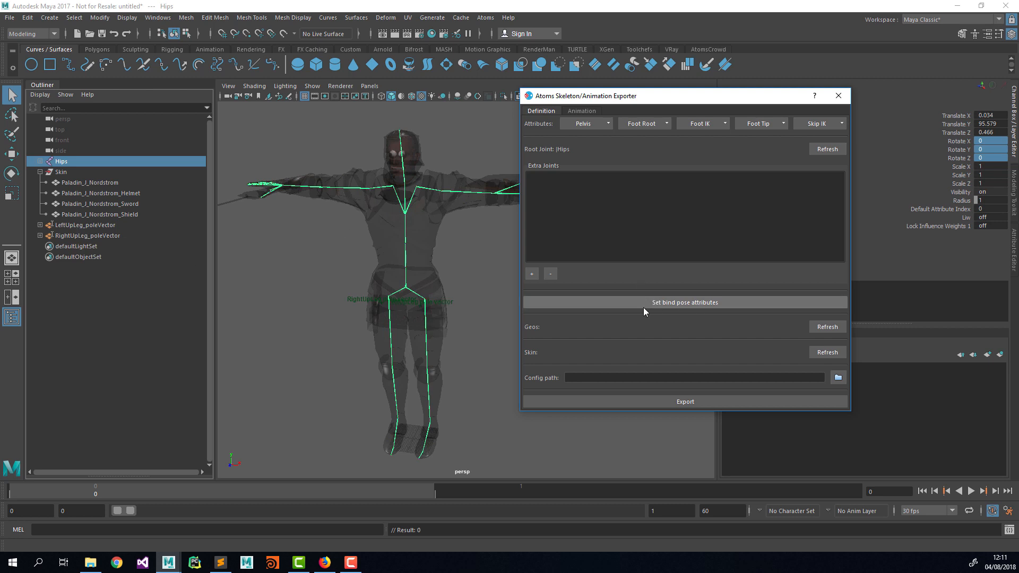
drag(656, 103, 657, 96)
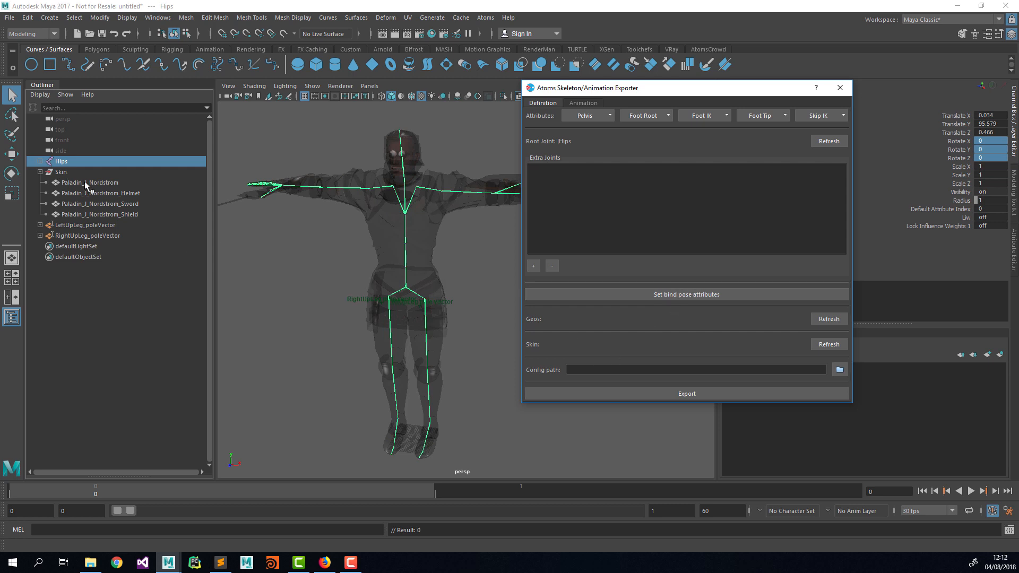
click(80, 171)
click(824, 346)
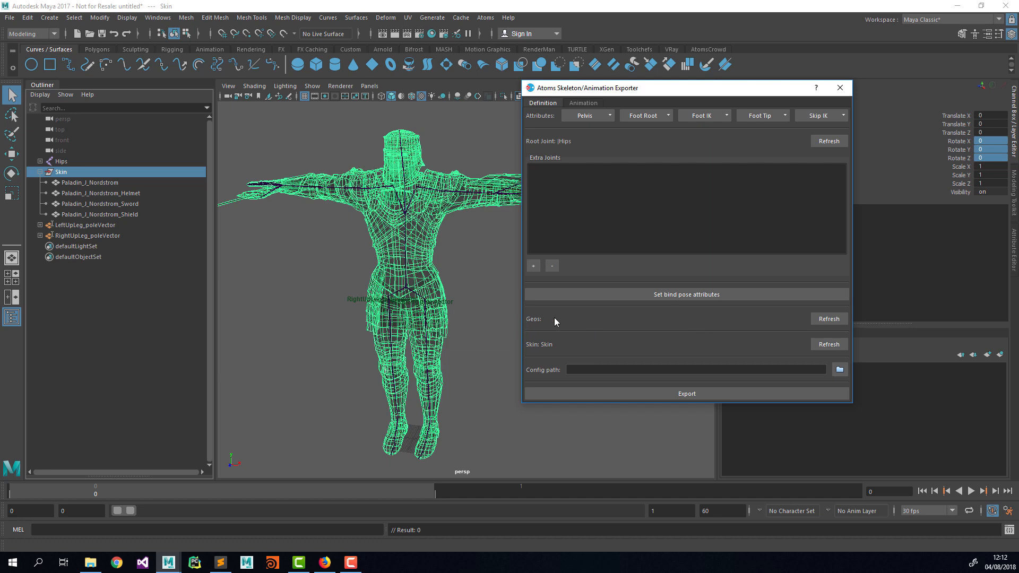
Set the exporter's config path to an Atoms Config file named solider in C:/projects/demos/training/data/configs
click(839, 369)
drag(702, 111, 619, 113)
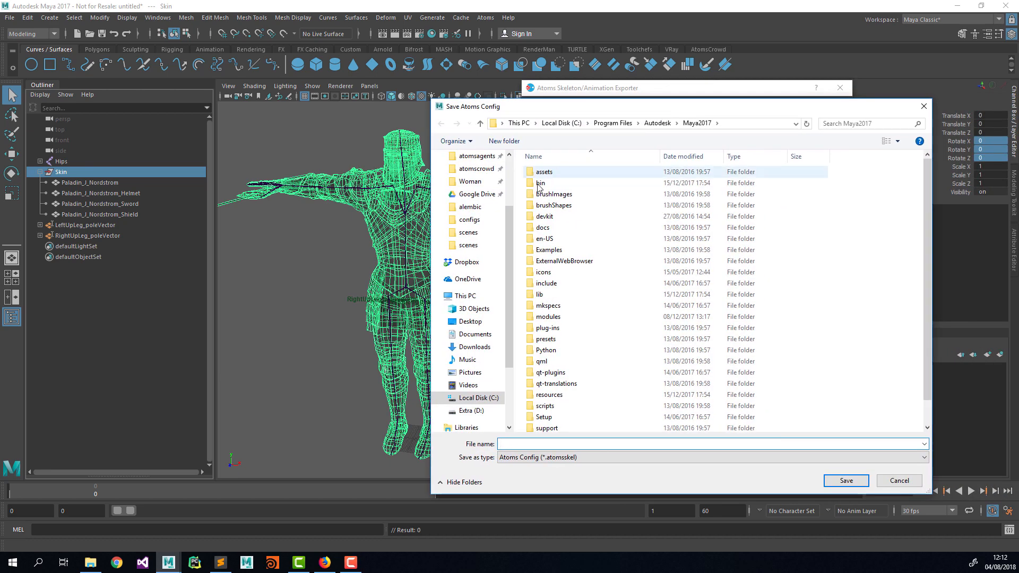
click(476, 236)
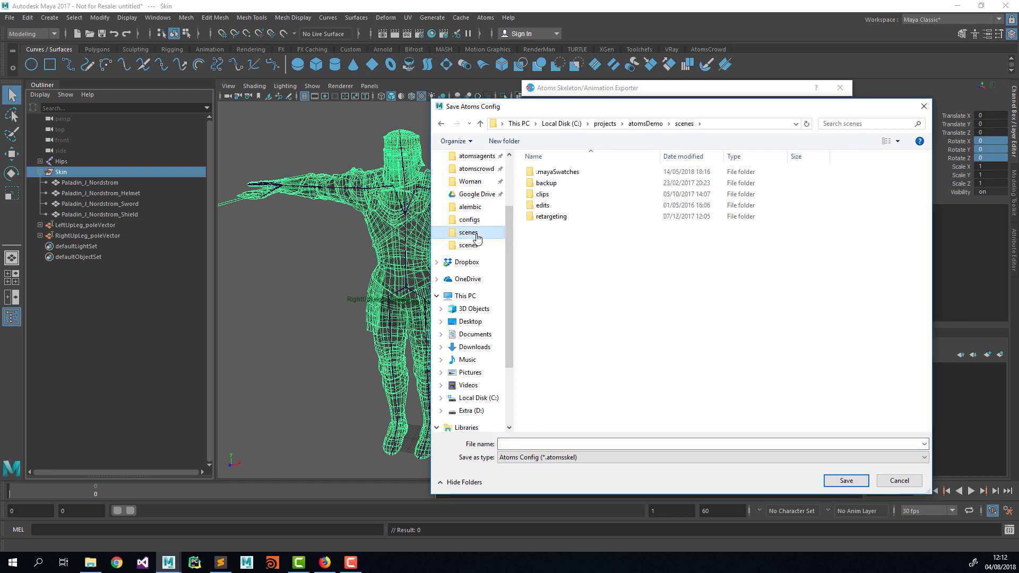
click(494, 247)
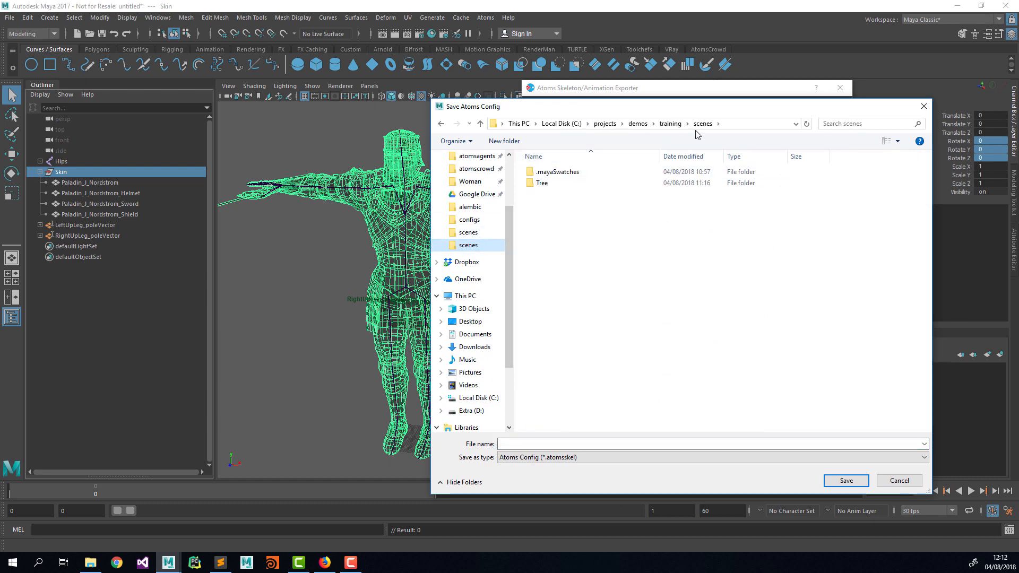
click(670, 124)
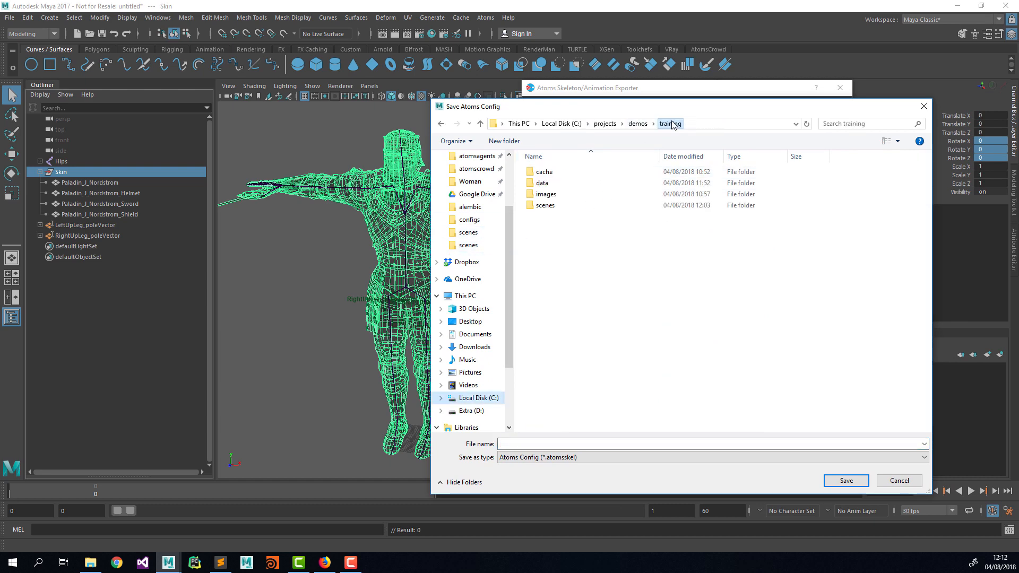
double_click(557, 185)
double_click(559, 186)
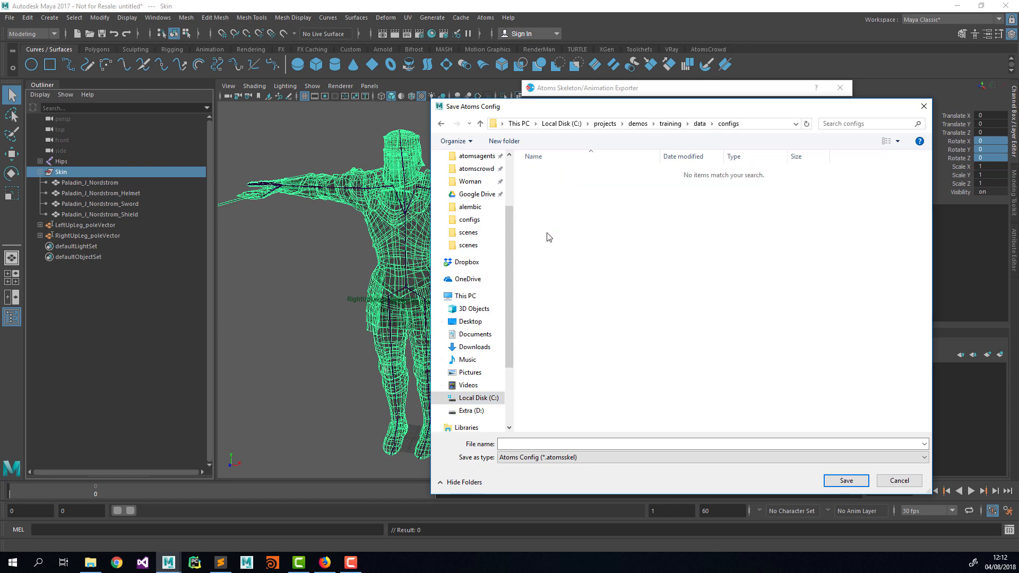
click(516, 443)
text(solider)
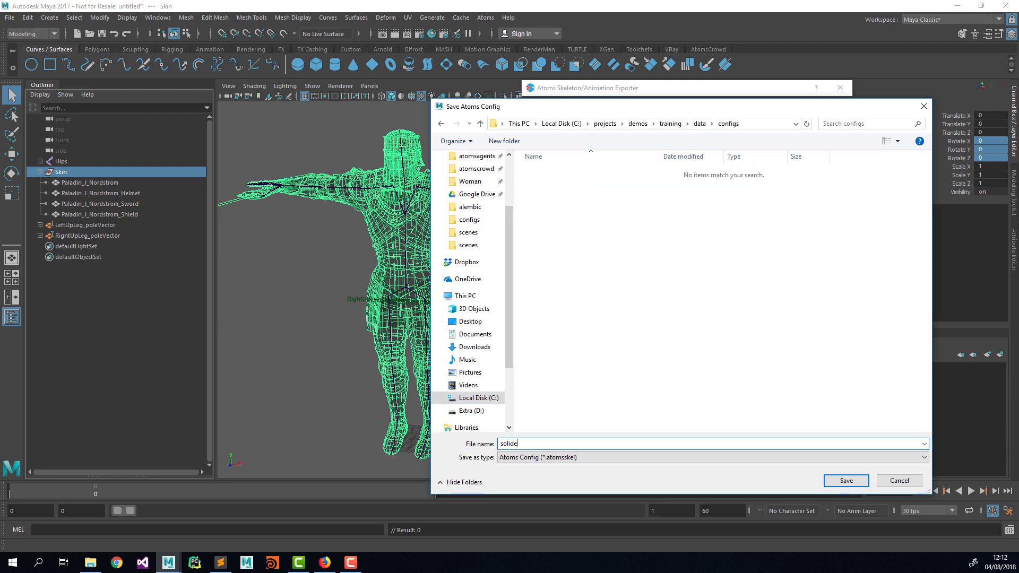
key(Return)
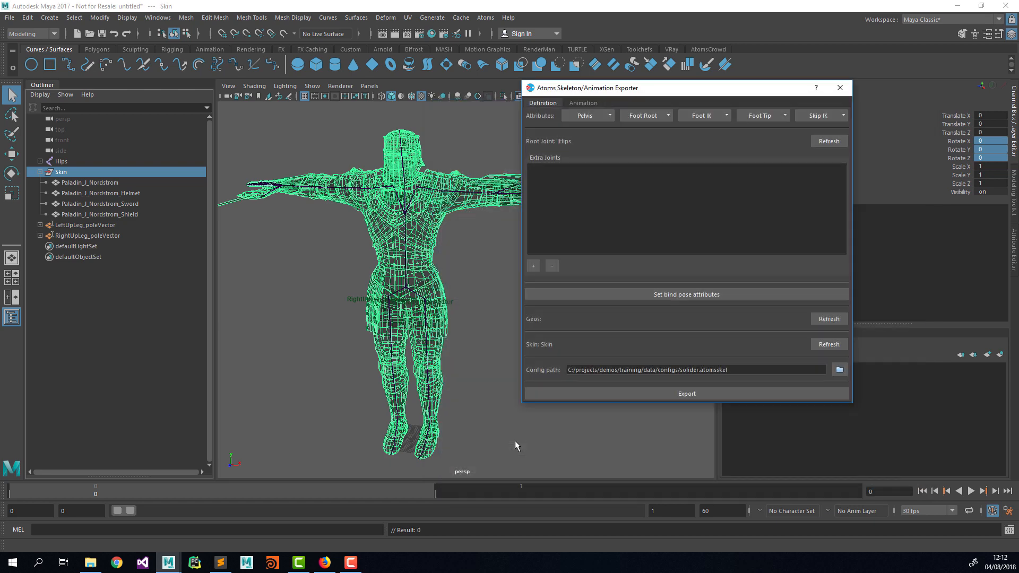
Correct the file name in the config path to soldier.atomsskel
click(693, 370)
key(Left)
key(BackSpace)
key(Right)
text(i)
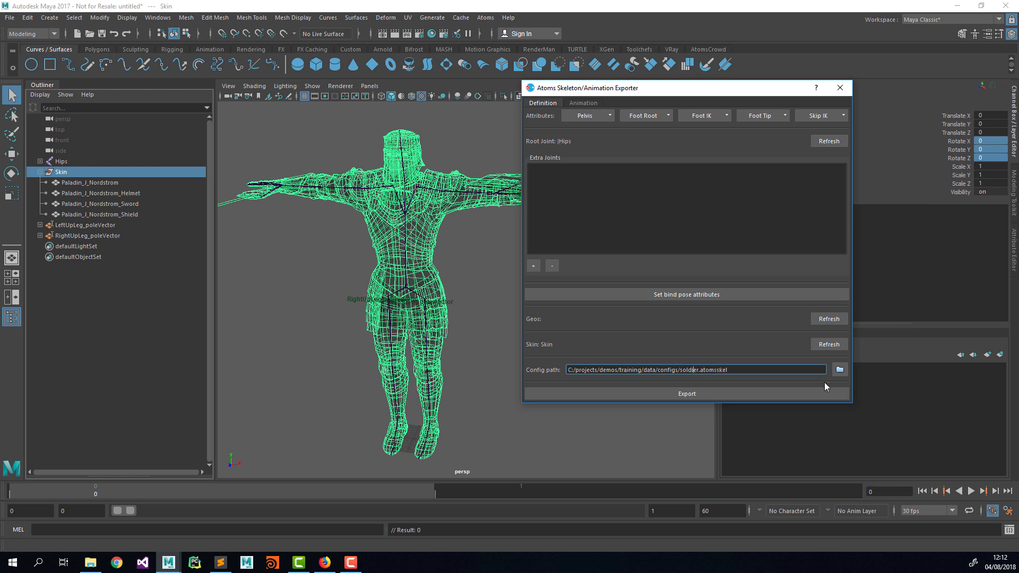
key(Tab)
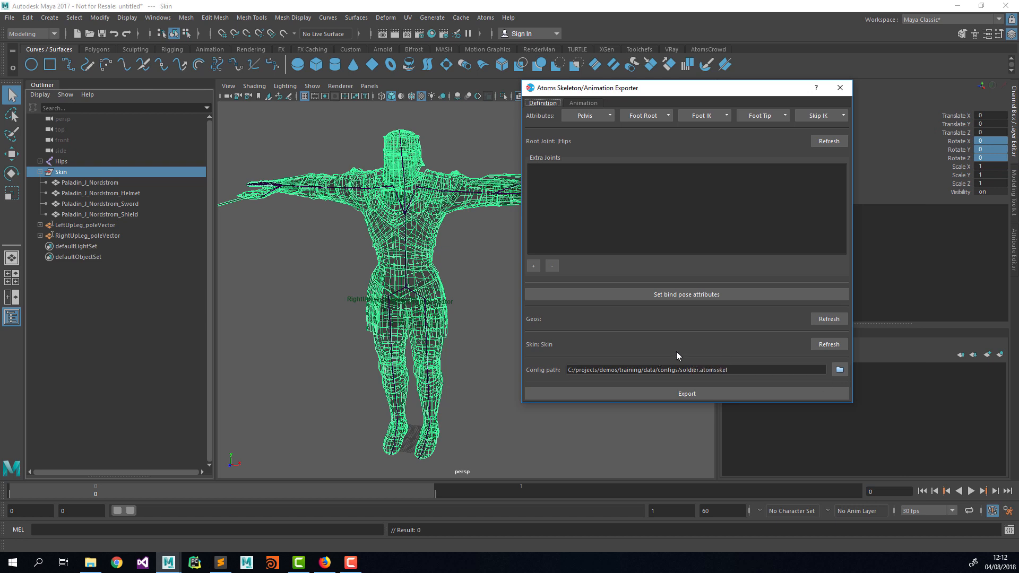
Export the Atoms config, dismiss the completion message and clear the scene selection
click(640, 393)
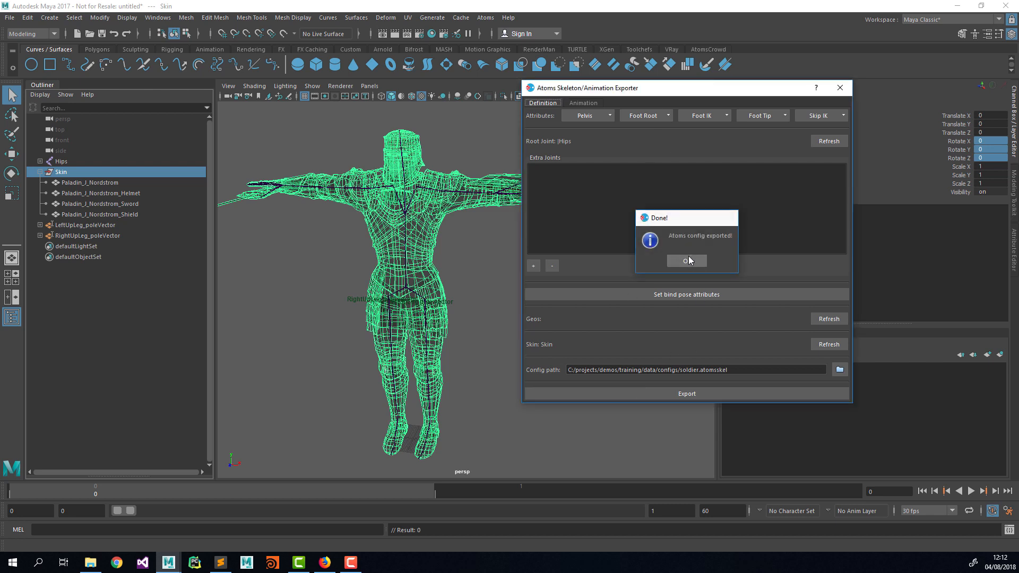
click(688, 260)
drag(658, 89, 701, 87)
click(510, 126)
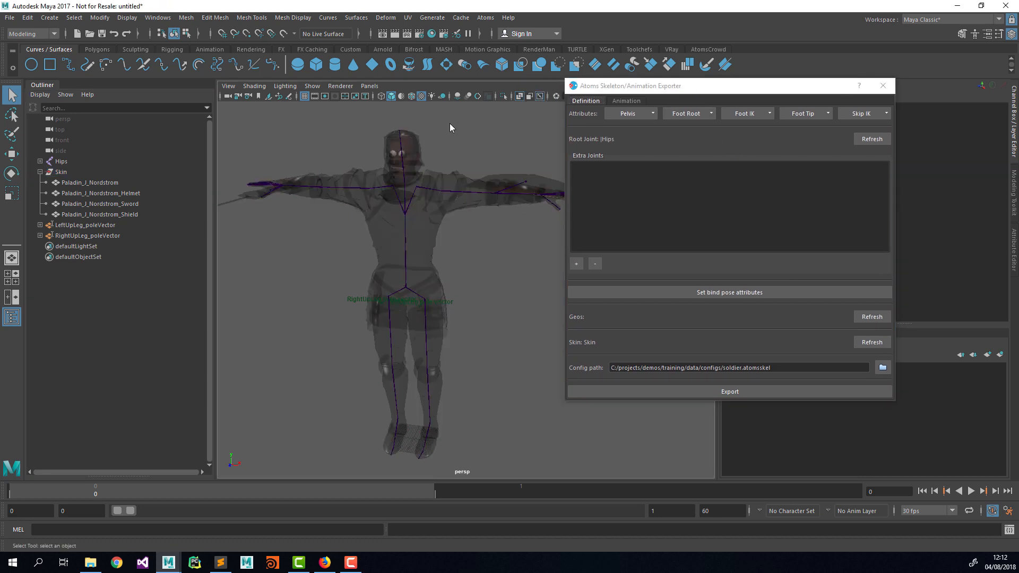
Save the scene as a Maya Binary file named soldier_rig in the training project's scenes folder
key(ctrl+s)
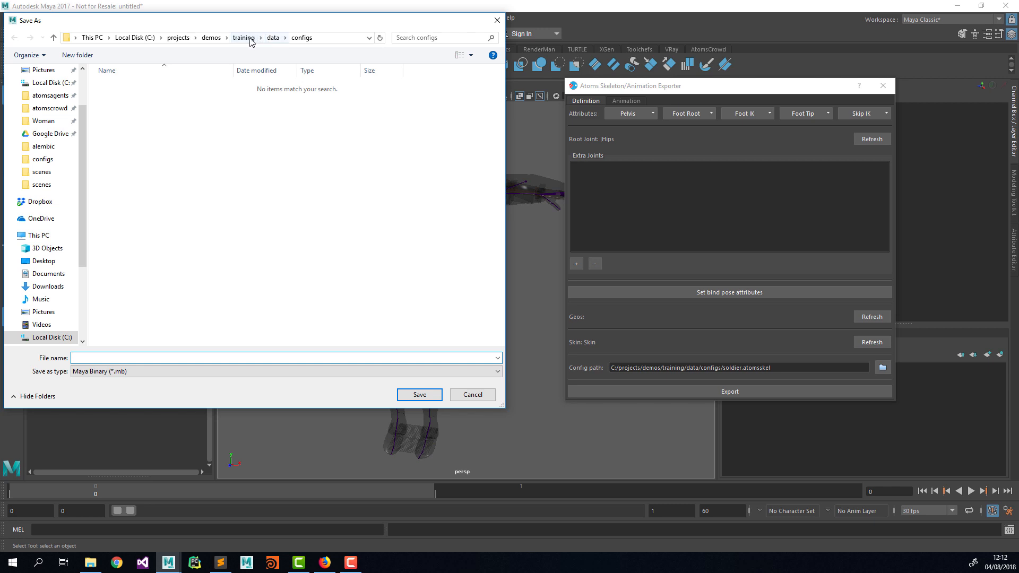
click(246, 38)
double_click(148, 119)
click(139, 357)
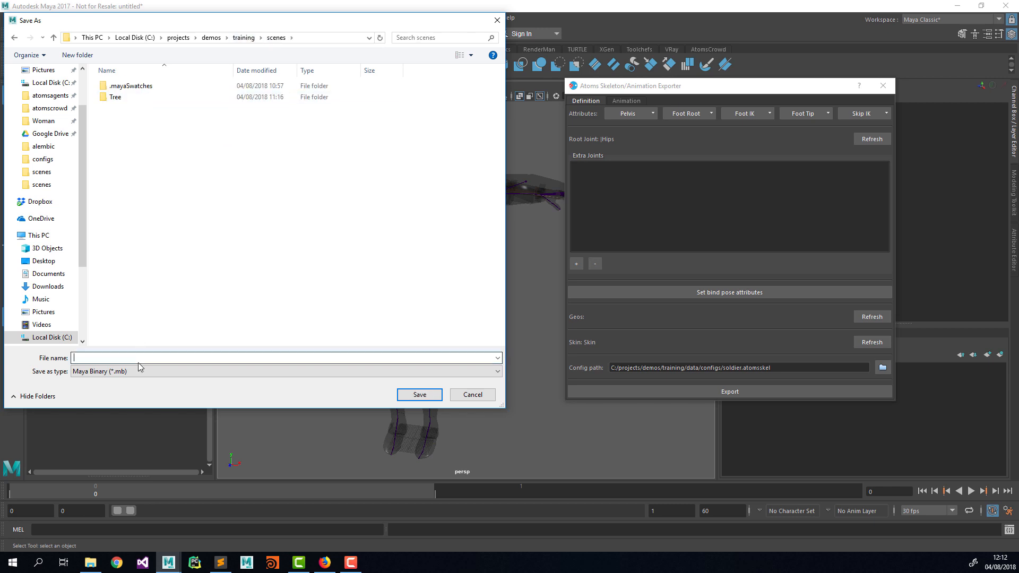
text(solider)
key(BackSpace)
key(BackSpace)
key(BackSpace)
key(BackSpace)
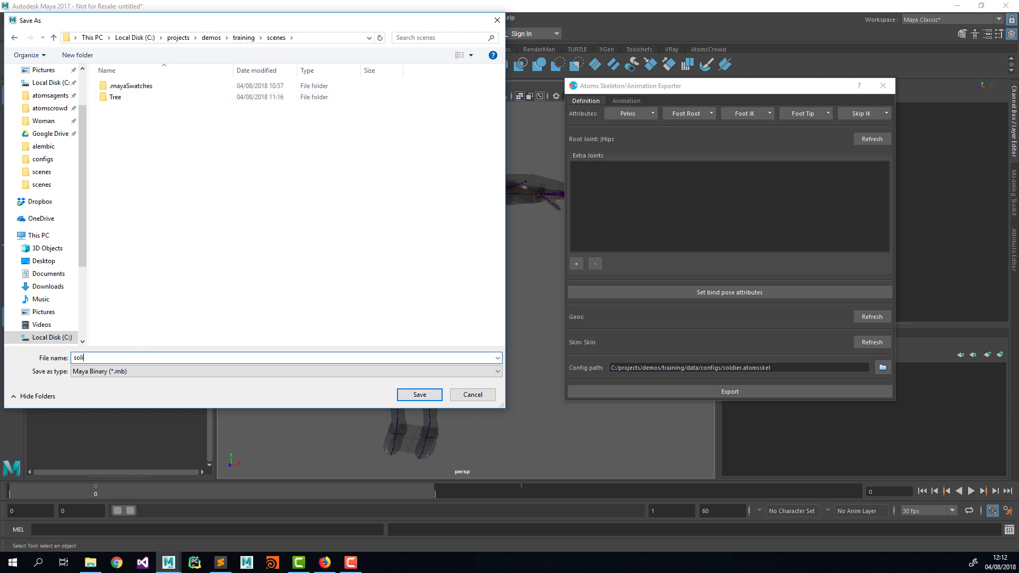
text(dier_rig)
key(Return)
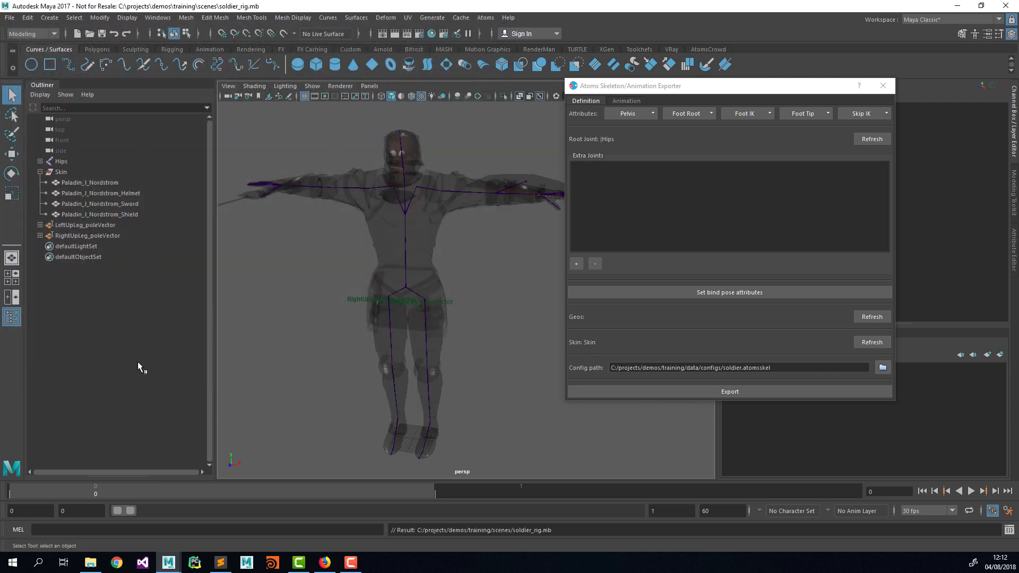
Save a copy of the scene as soldier_anim.mb in the training project's scenes folder
key(ctrl+s)
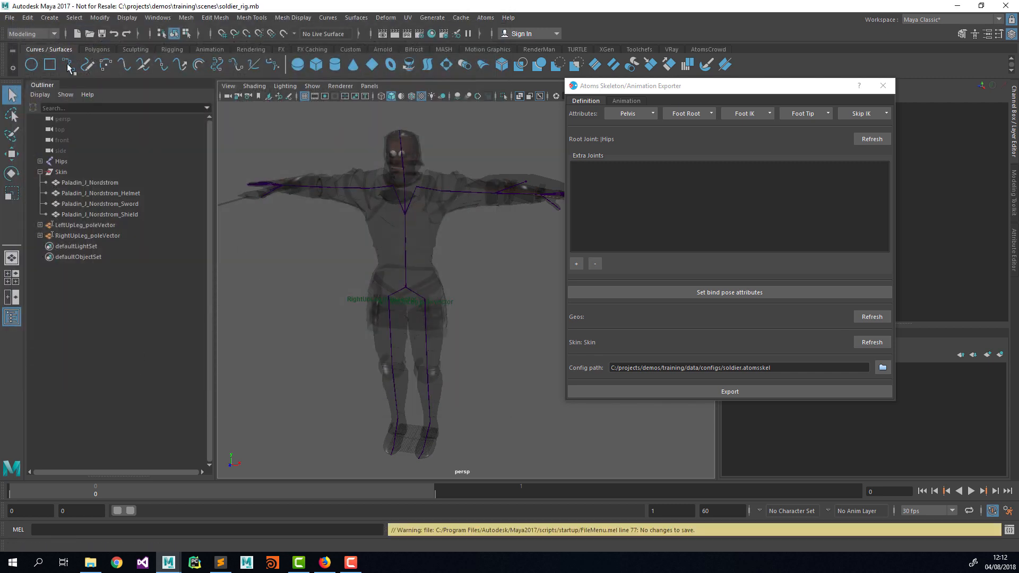
click(10, 18)
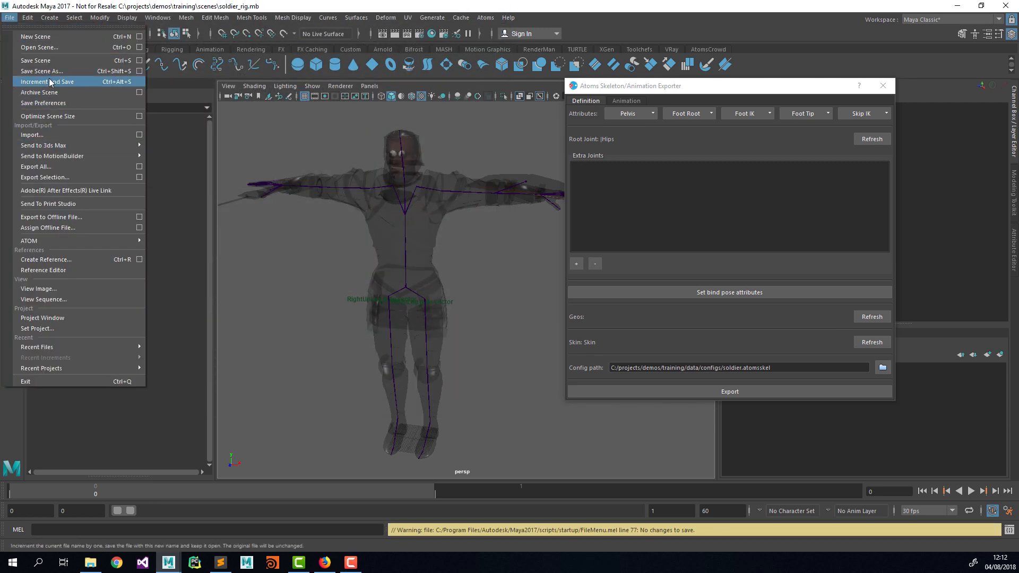
click(68, 83)
click(102, 357)
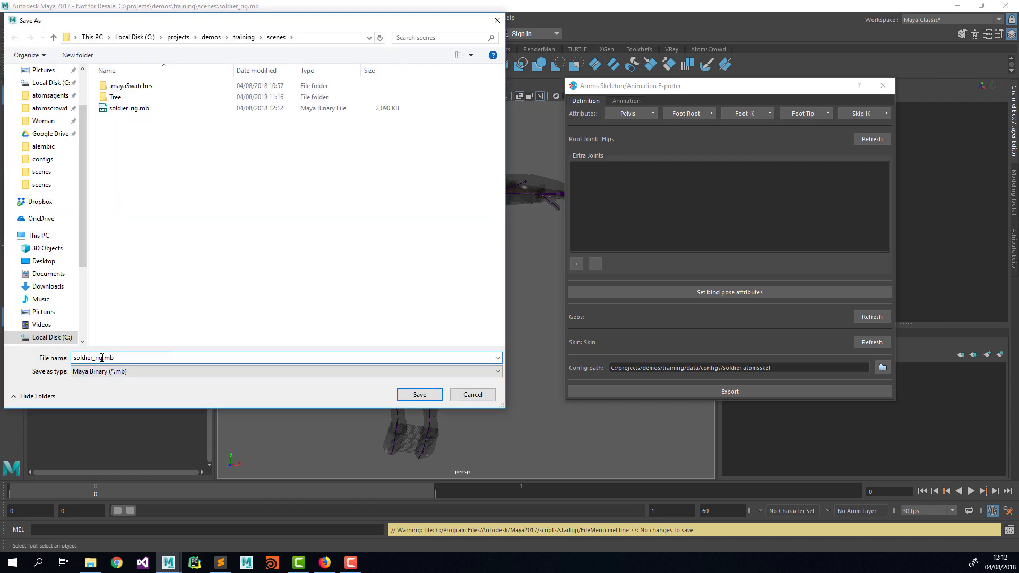
key(BackSpace)
key(BackSpace)
key(BackSpace)
text(anim)
key(Return)
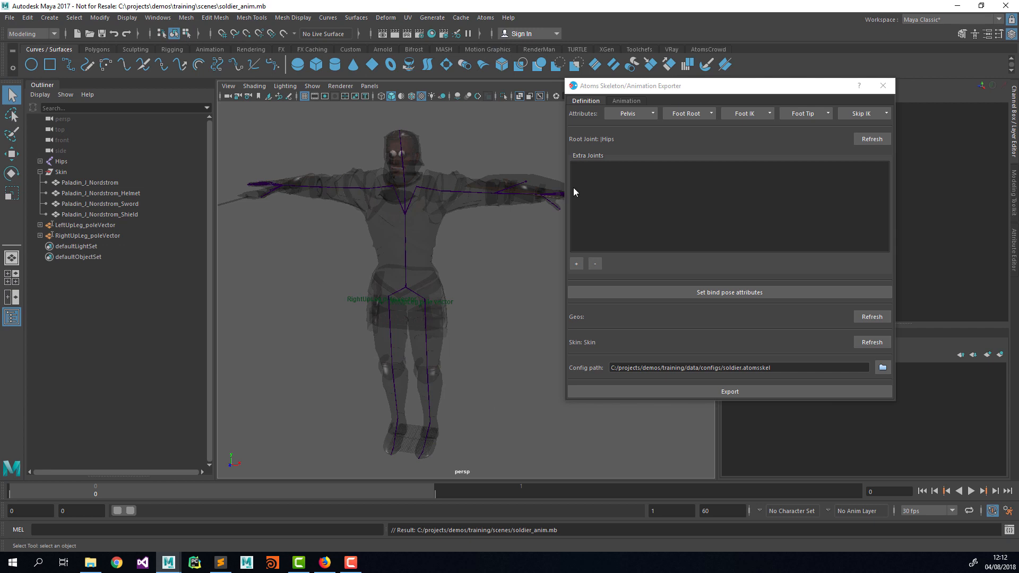
Switch the Atoms exporter to its animation settings and move its window clear of the character
drag(740, 90, 767, 90)
click(653, 101)
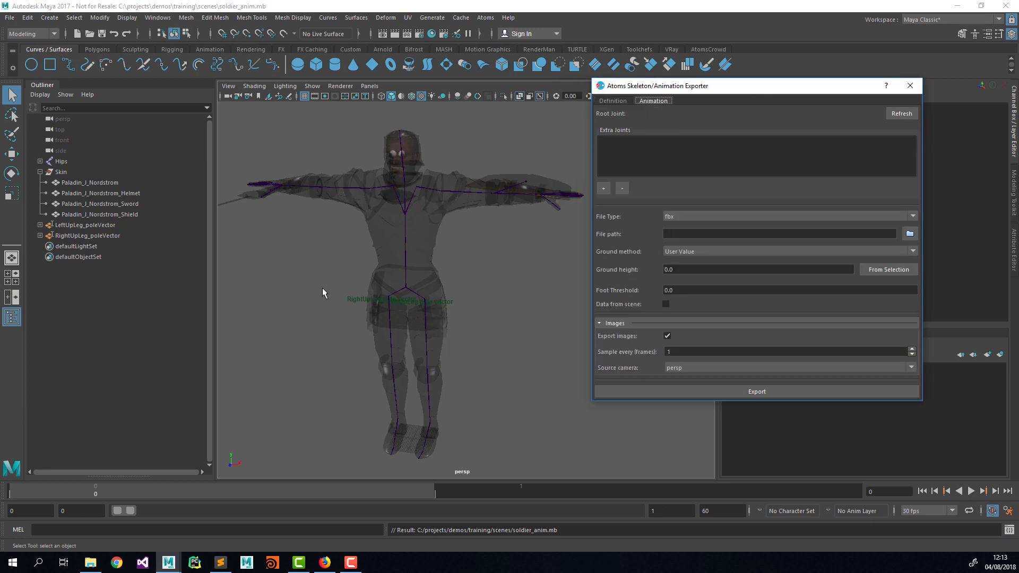
key(ctrl+s)
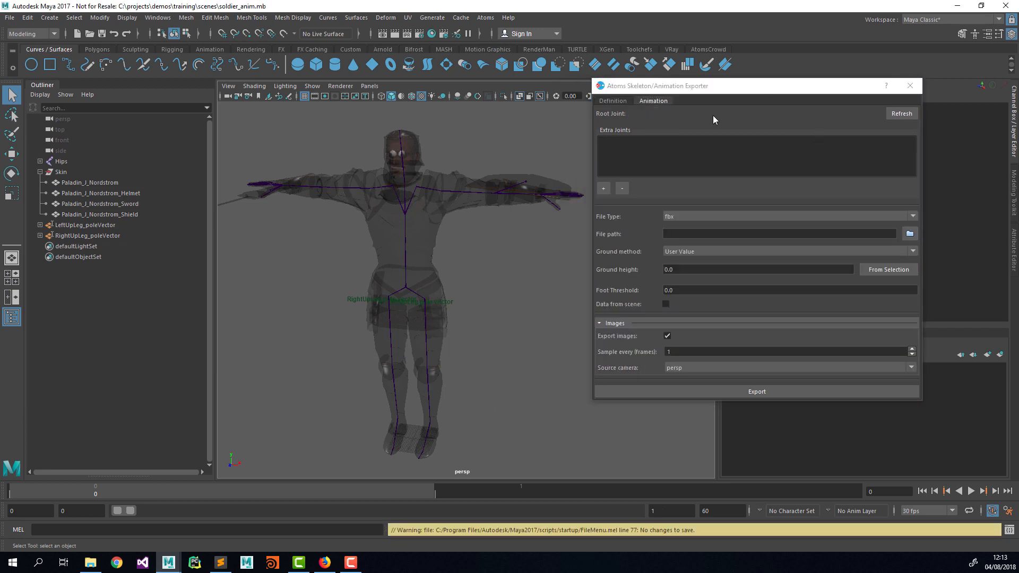
drag(681, 86, 726, 81)
Import Sword And Shield Block Idle.fbx from the fbx folder into the scene with Add and update animation
drag(0, 100, 265, 113)
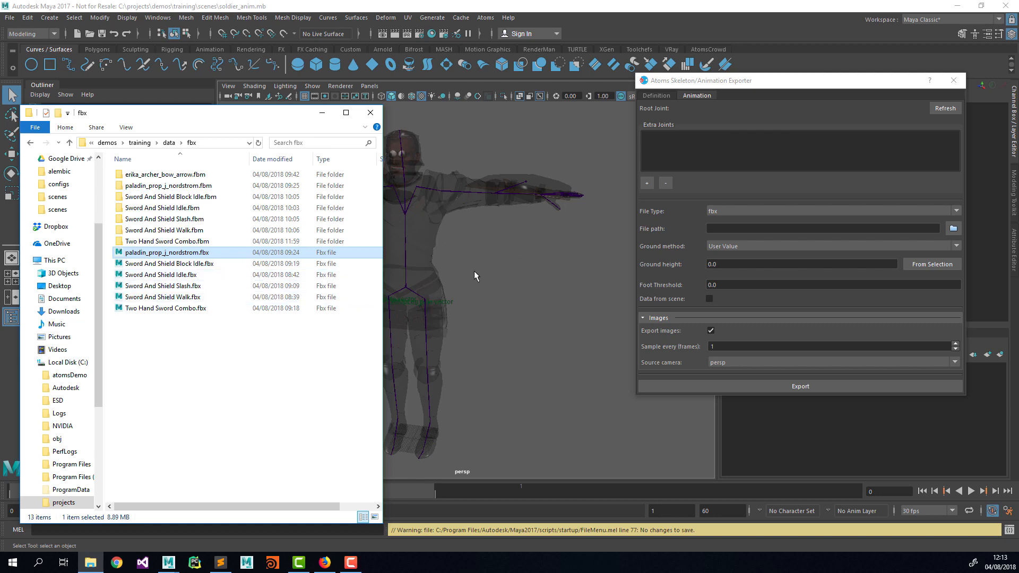
alt+middle_drag(473, 271, 546, 260)
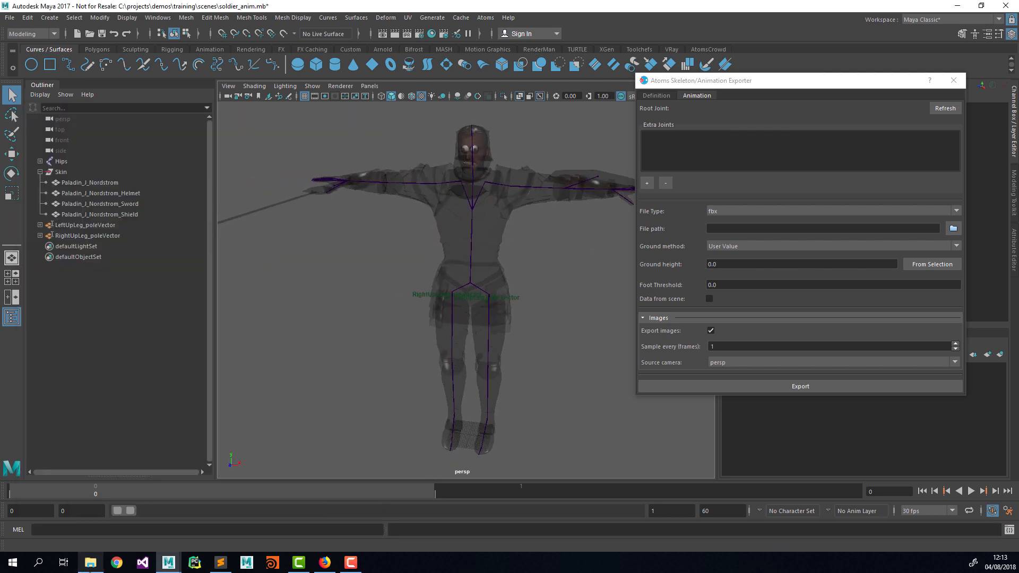
click(91, 562)
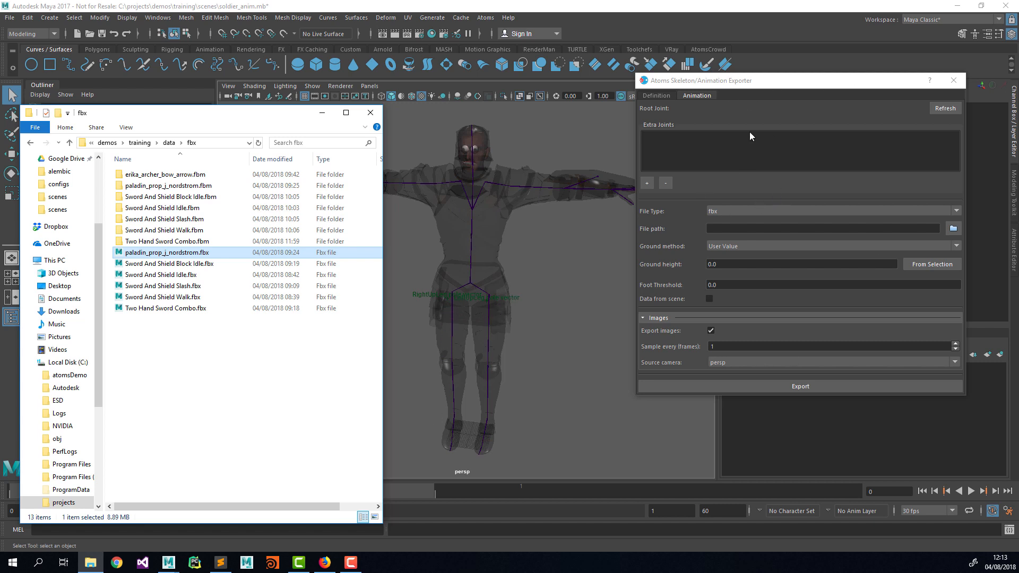
drag(276, 270, 509, 307)
click(403, 509)
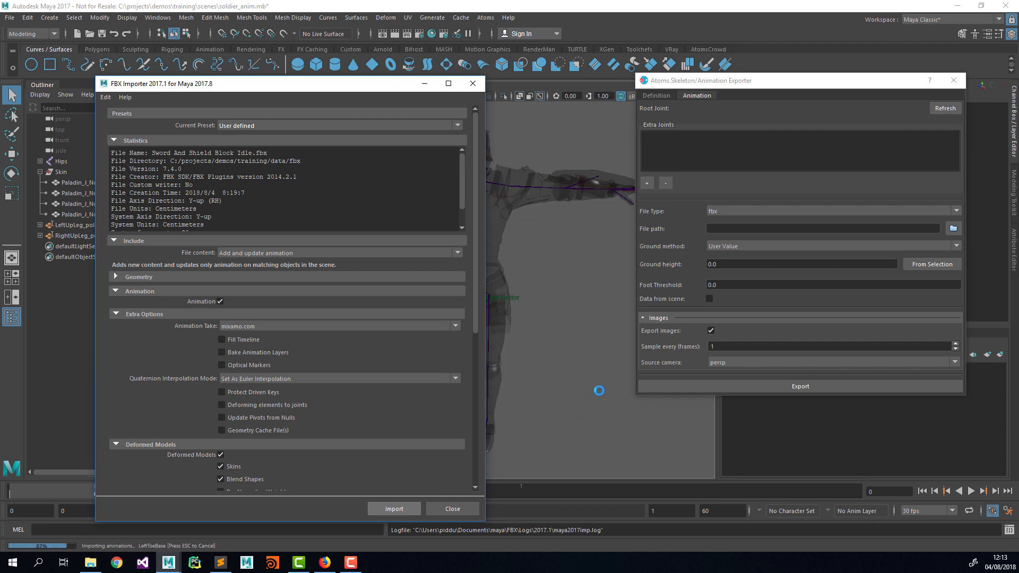
Set the animation export's file path to an FBX named block_idle in the training project's data/atoms_fbx folder
click(953, 228)
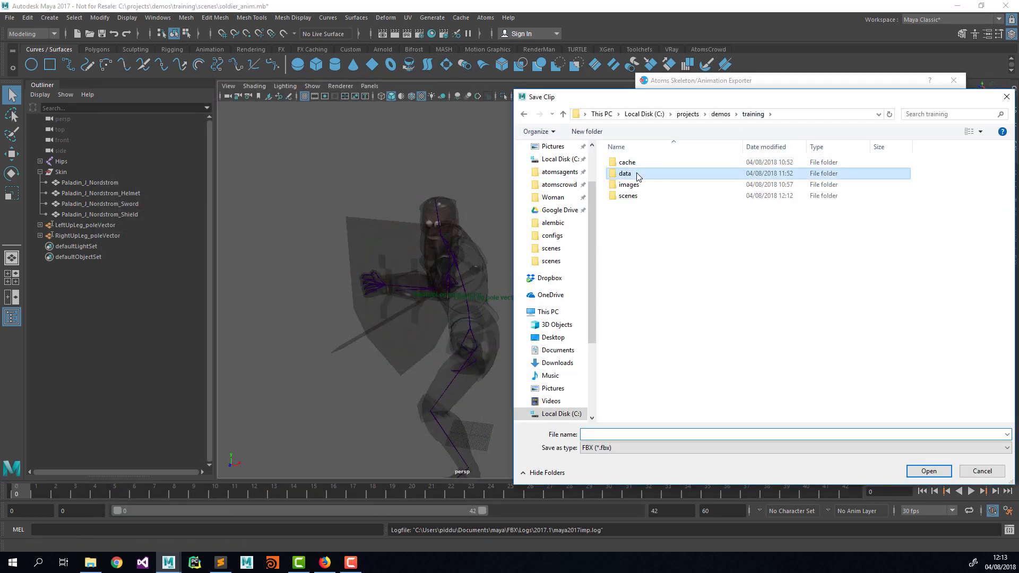
double_click(640, 174)
double_click(641, 162)
click(613, 434)
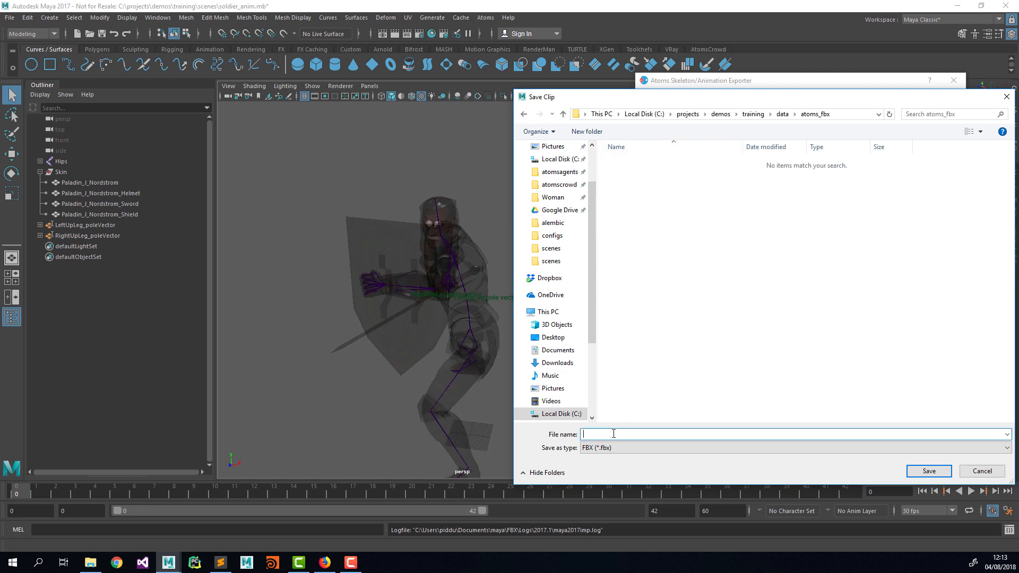
text(block_idle)
key(Return)
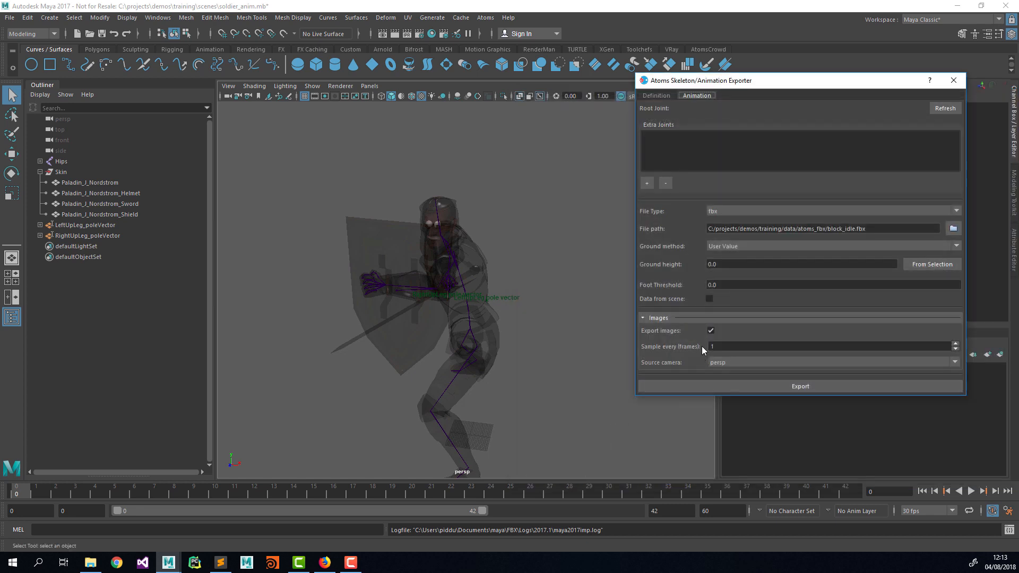
Correct the file name in the animation export path to soldier_block_idle.fbx
click(831, 230)
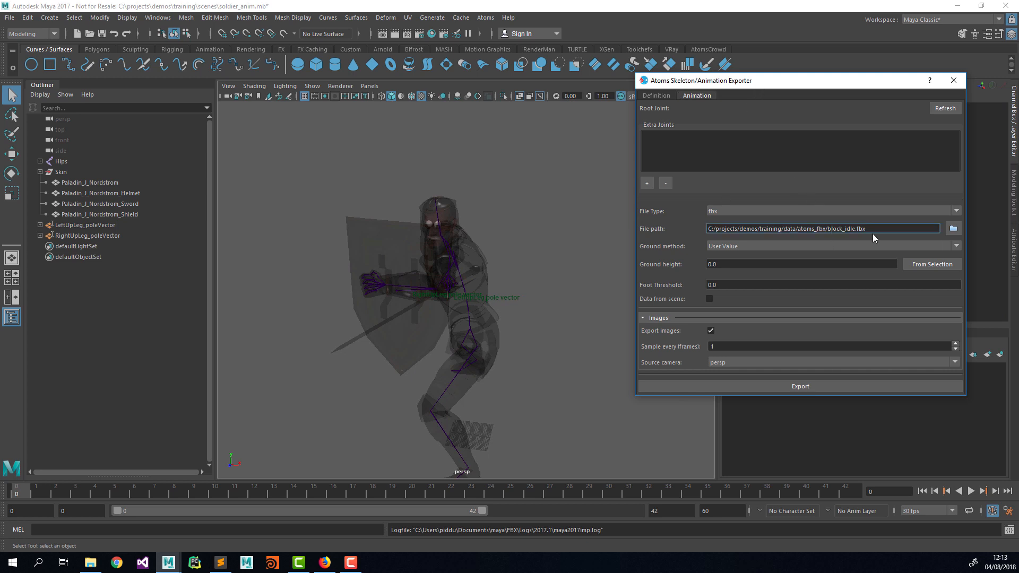
text(soldier_)
key(Return)
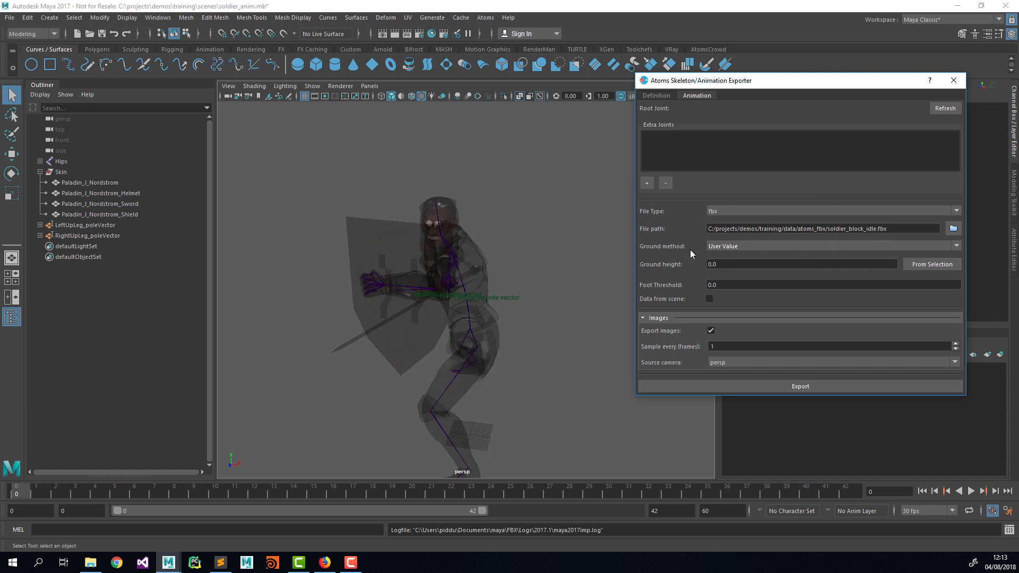
Assign the Hips joint as the animation export's root joint and review the skeleton definition settings
alt+drag(512, 289, 523, 315)
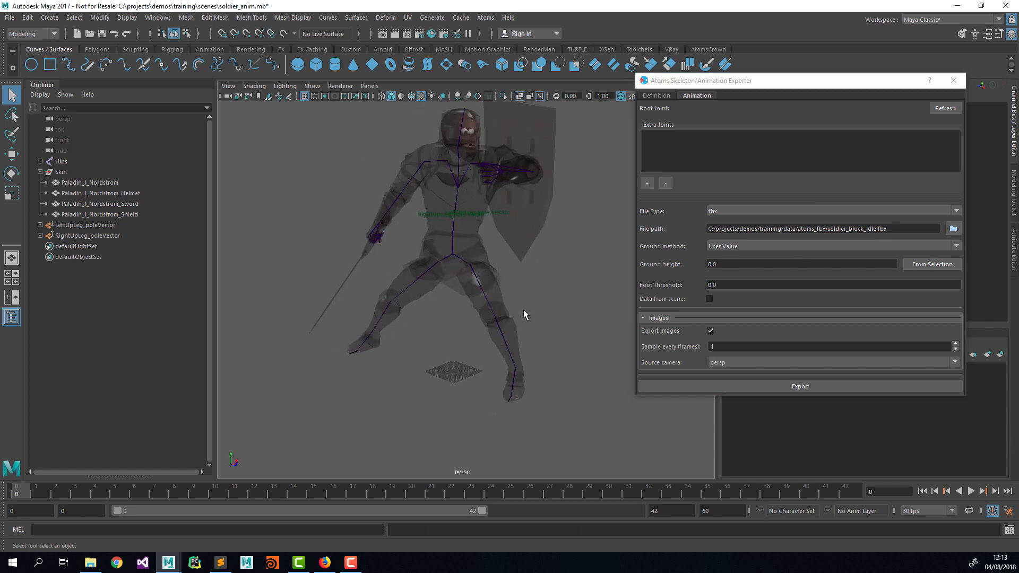
click(61, 161)
click(945, 108)
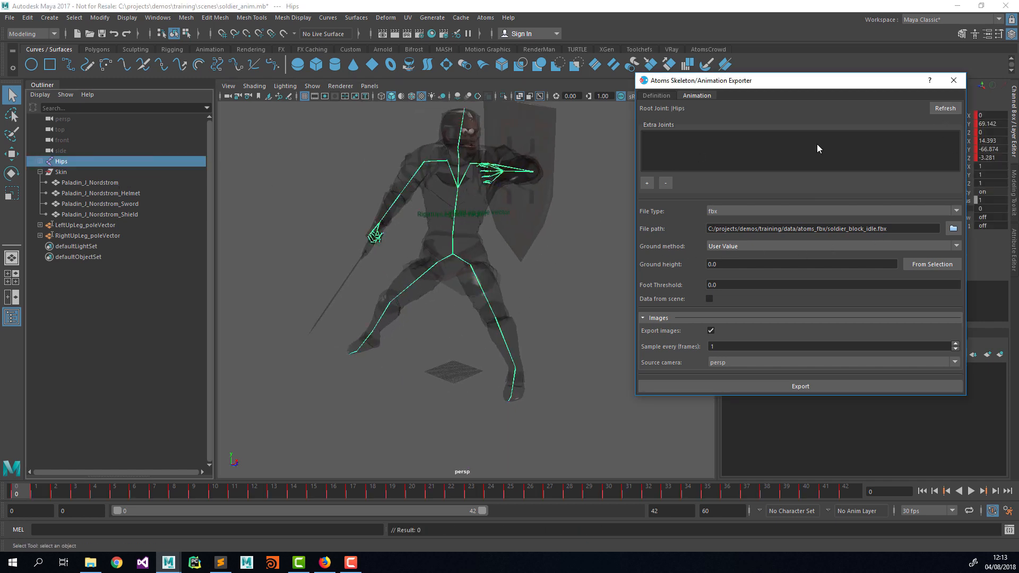
alt+drag(467, 282, 465, 301)
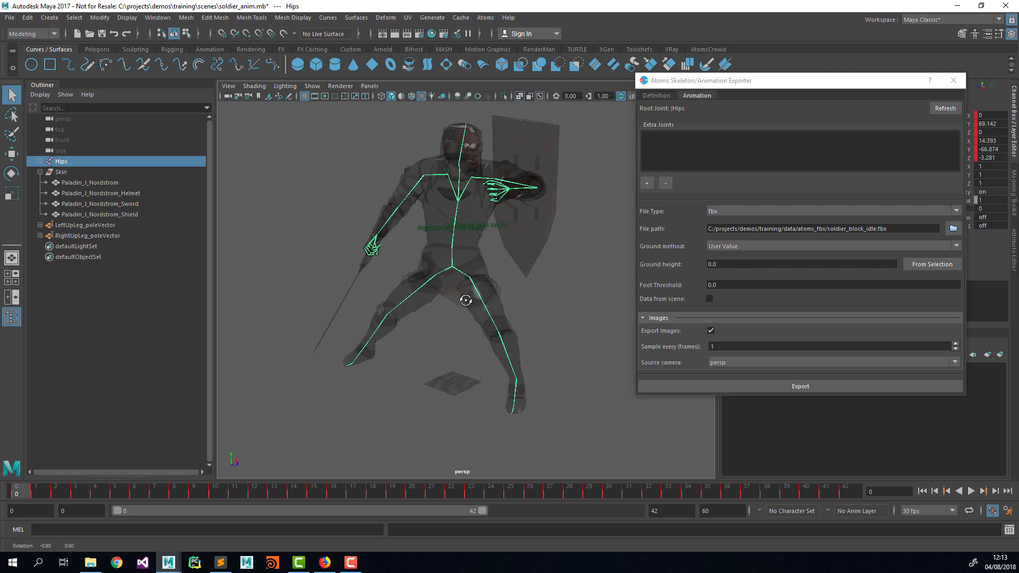
click(657, 95)
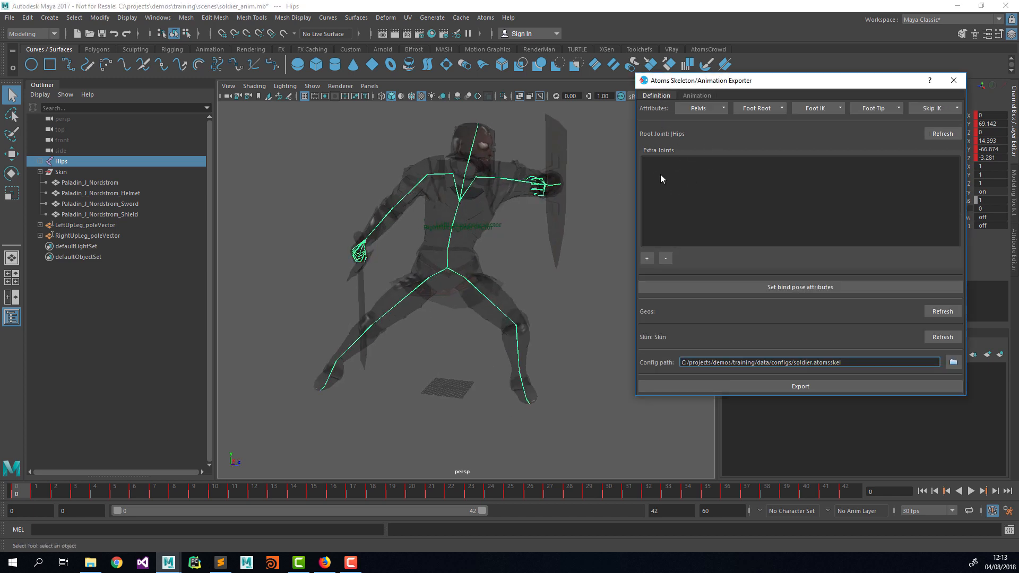
click(696, 96)
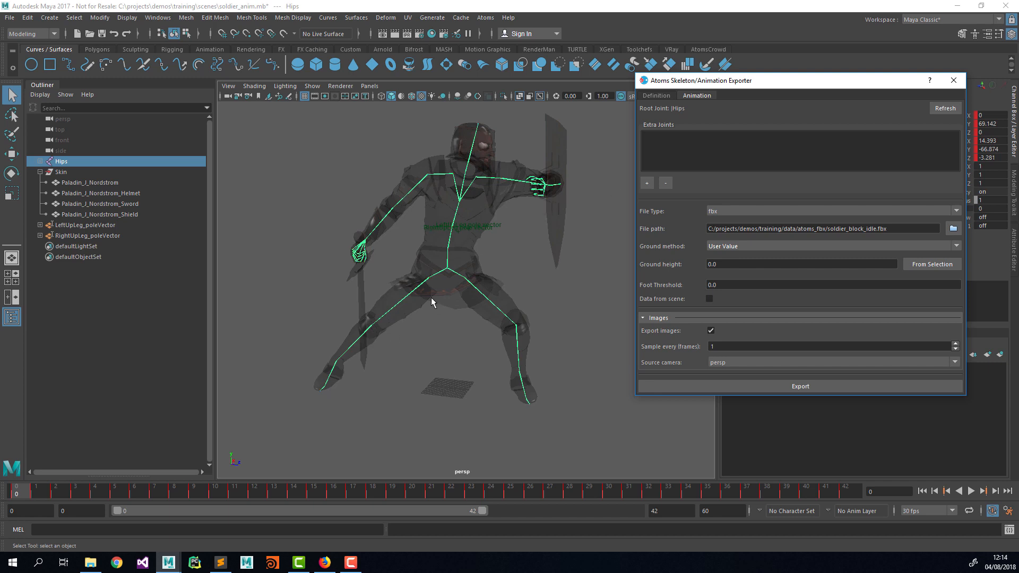
Sample the ground height from the right toe joint and from the left toe joint to compare them
scroll(428, 344, up, 1)
alt+middle_drag(447, 335, 452, 328)
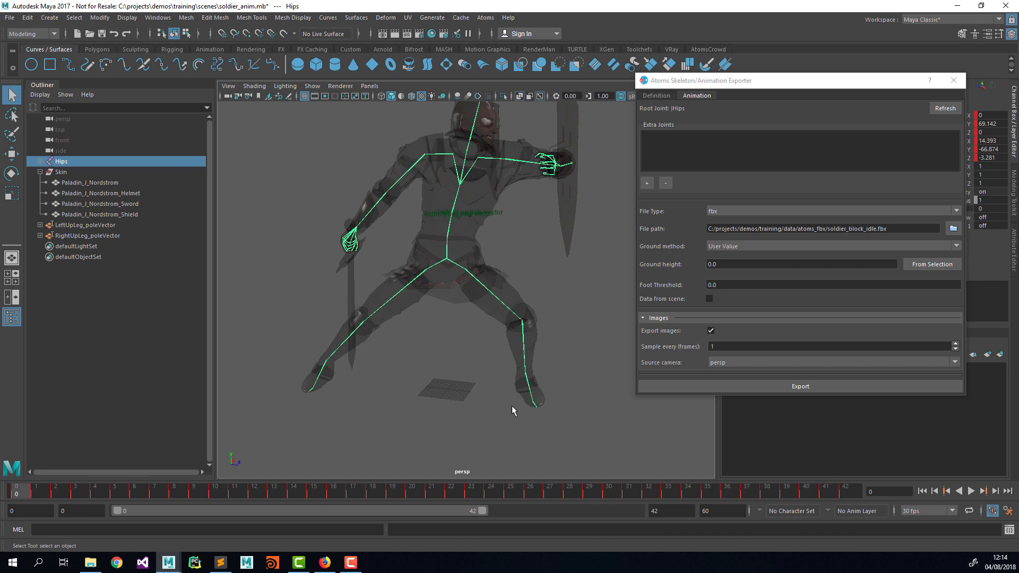
scroll(477, 406, up, 2)
click(294, 394)
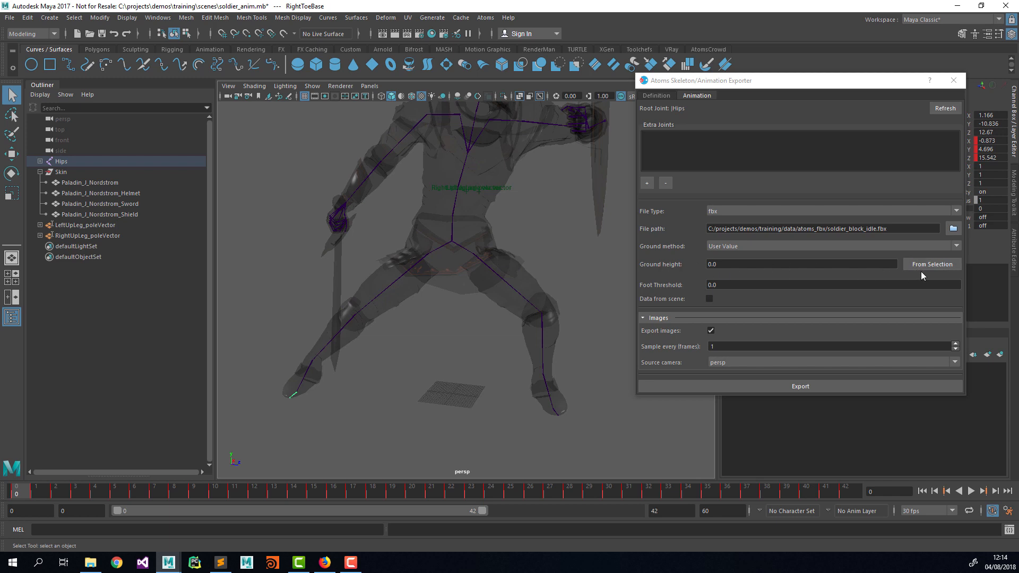
click(929, 267)
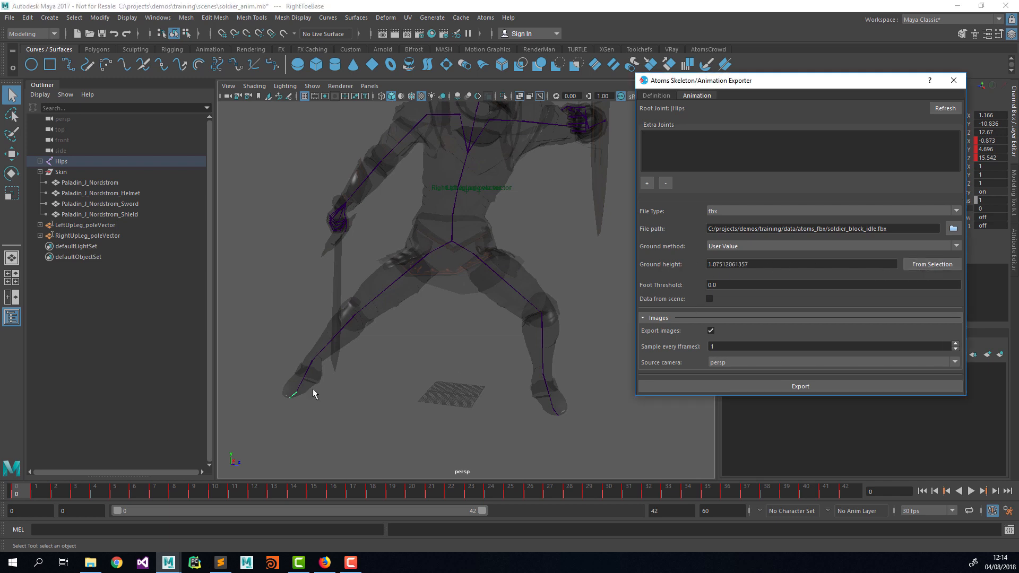
click(556, 412)
click(924, 269)
double_click(764, 266)
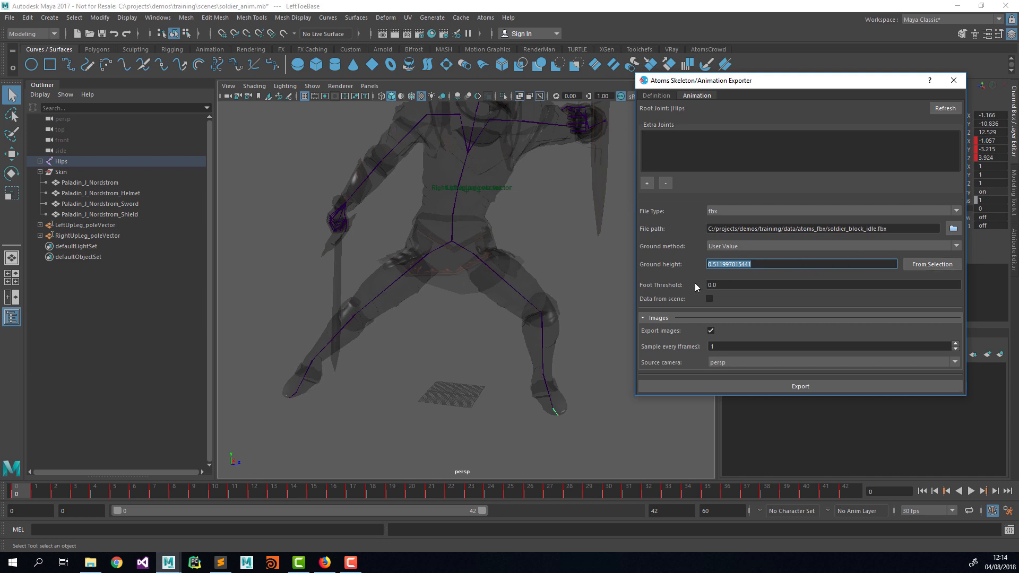
Set the ground height from the right toe joint, RightToeBase
click(298, 392)
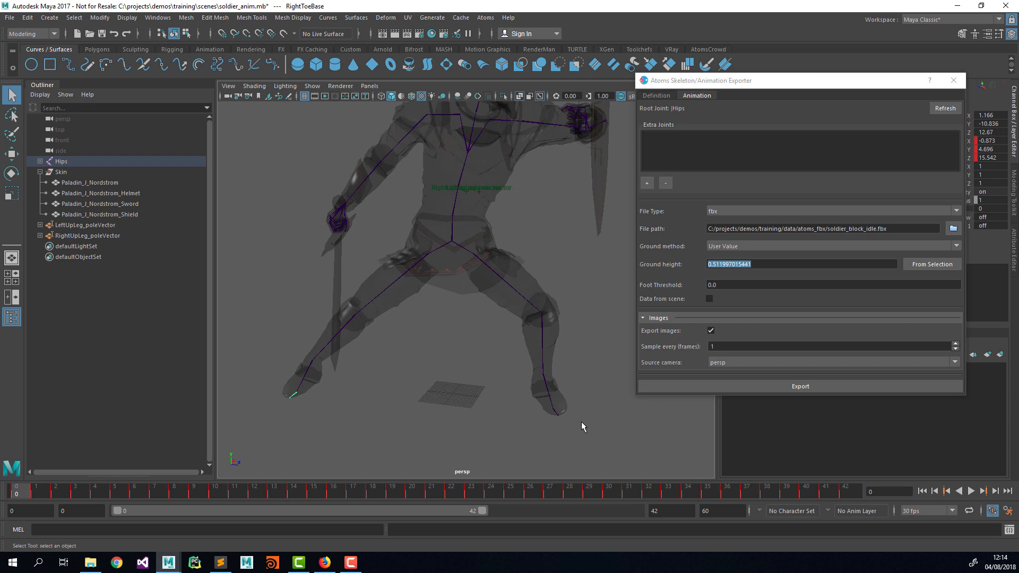
click(552, 409)
click(295, 394)
click(931, 265)
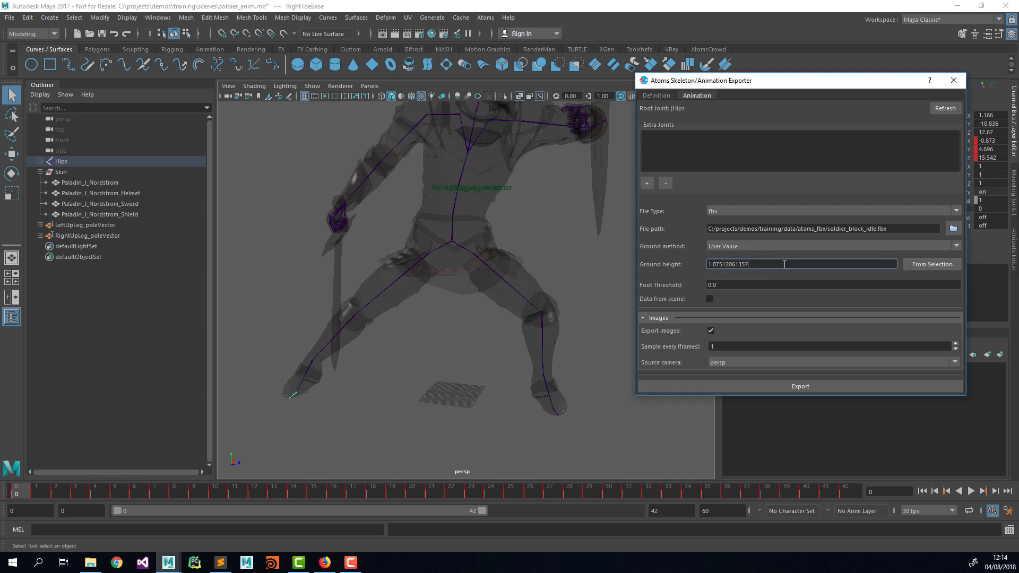
Set the foot threshold to 0.2 and resample the ground height from the left and right toe joints
click(724, 284)
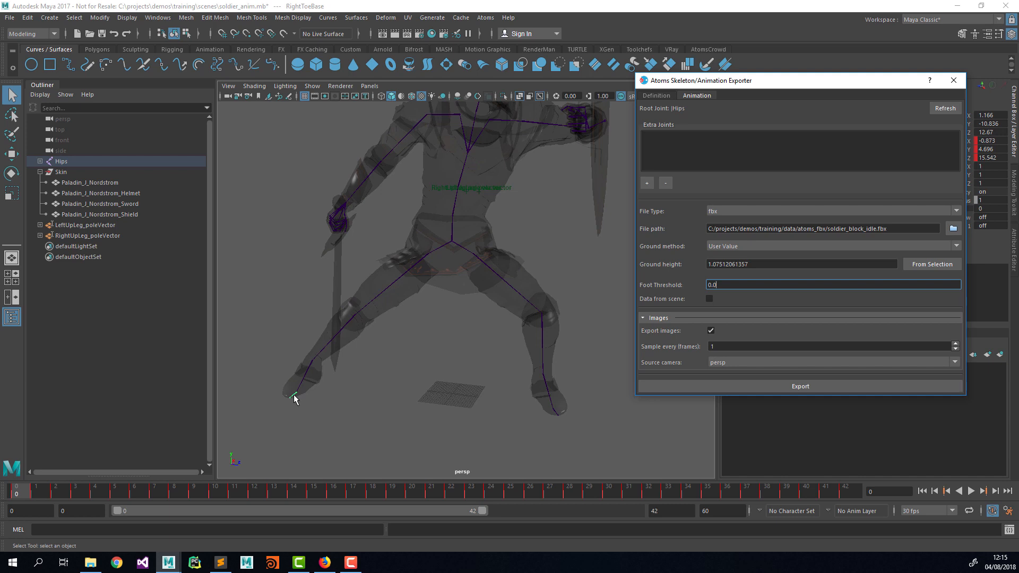
key(Tab)
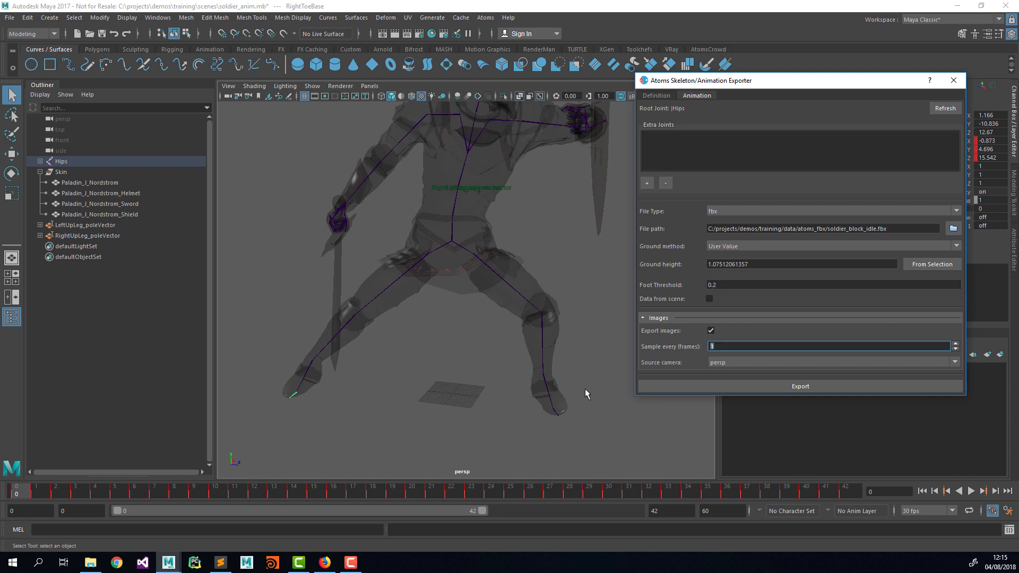
click(554, 410)
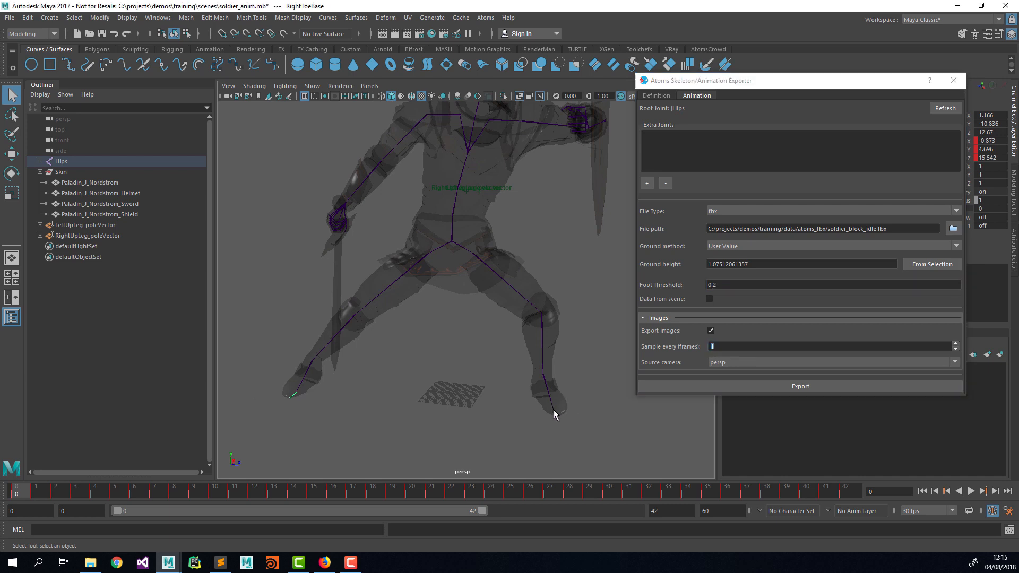
click(913, 265)
click(290, 398)
click(936, 264)
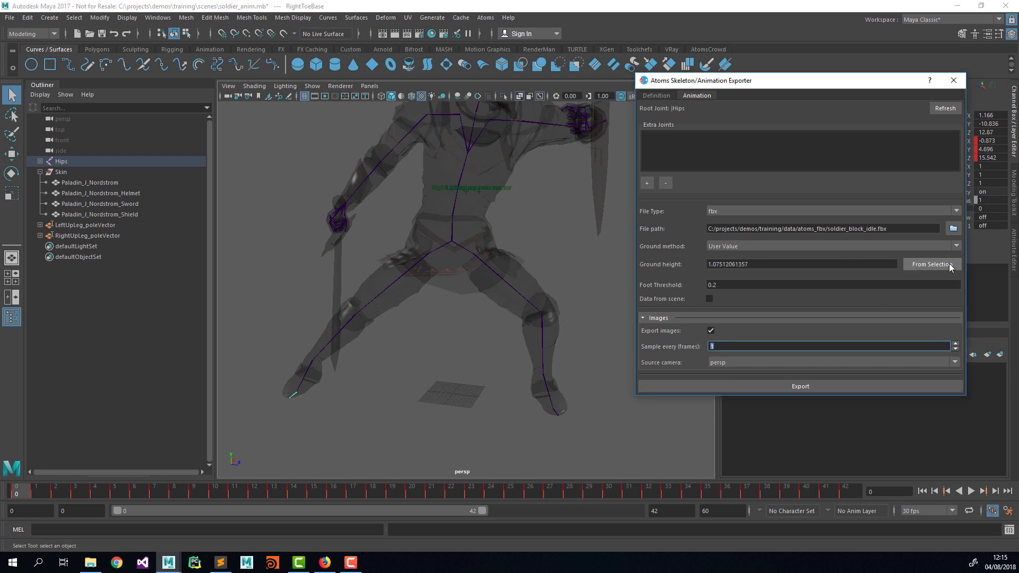
Set the foot threshold to 0.3
click(723, 284)
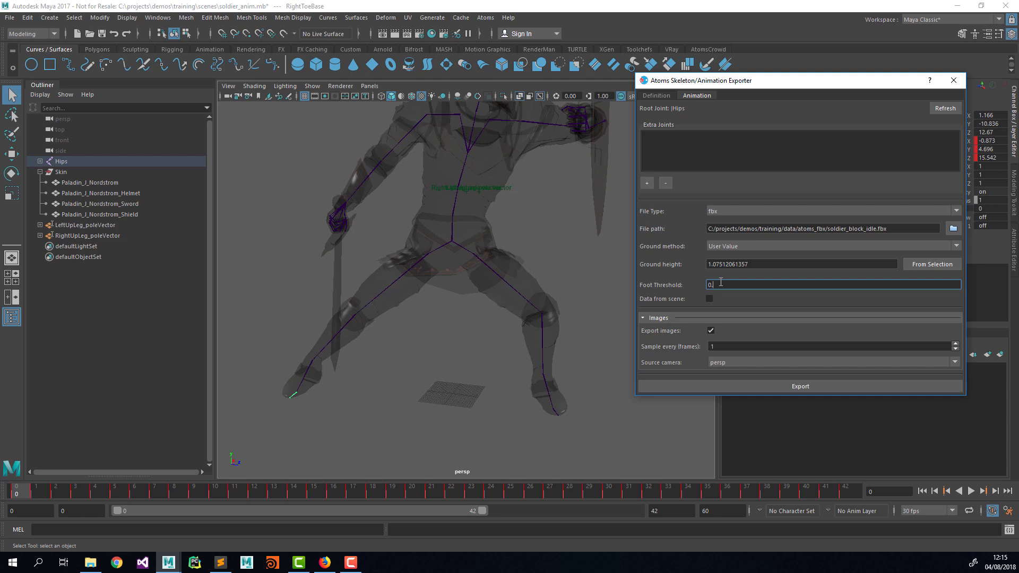
text(3)
key(Tab)
Select the left and right leg pole vectors and run the animation export
mouse_move(560, 280)
alt+mouse_down()
mouse_move(496, 275)
mouse_move(487, 300)
mouse_move(509, 282)
mouse_move(557, 289)
alt+mouse_up()
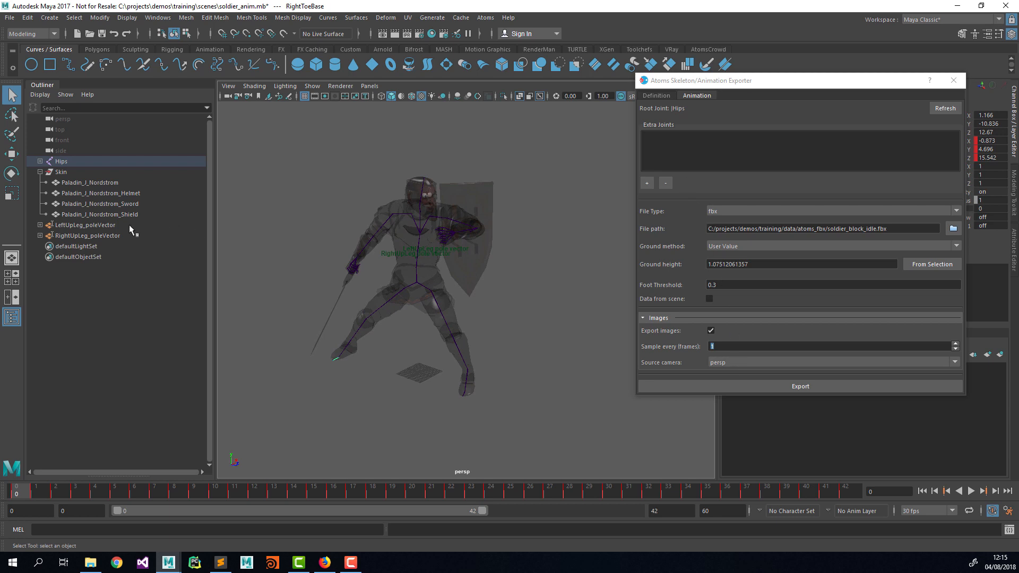
drag(129, 226, 127, 233)
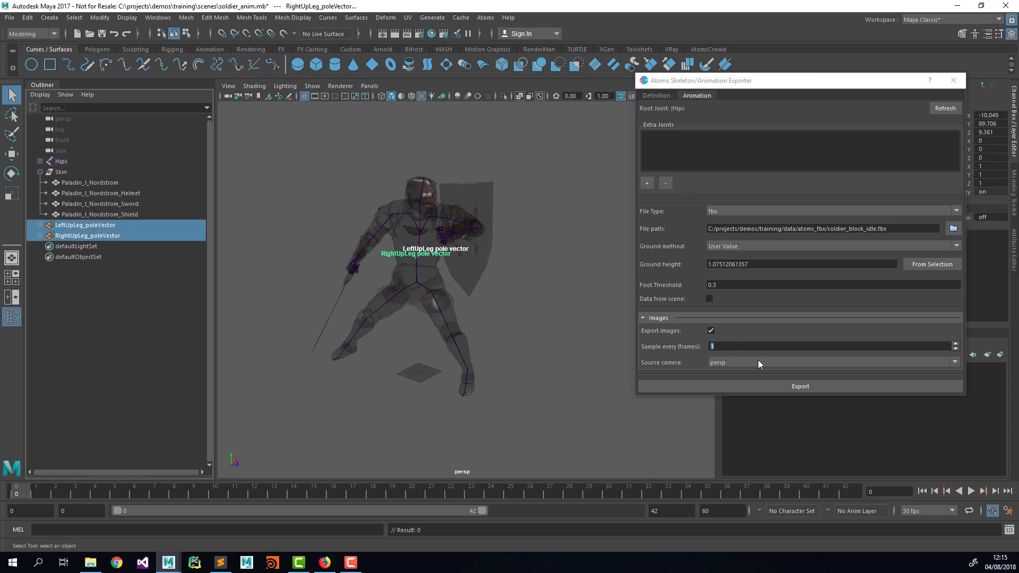
click(809, 386)
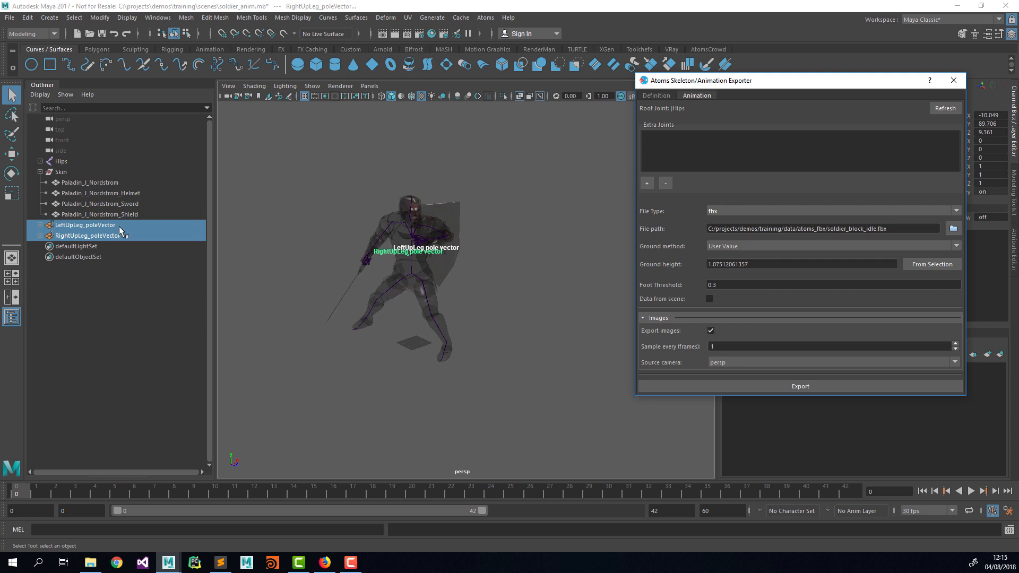
alt+middle_drag(460, 226, 474, 239)
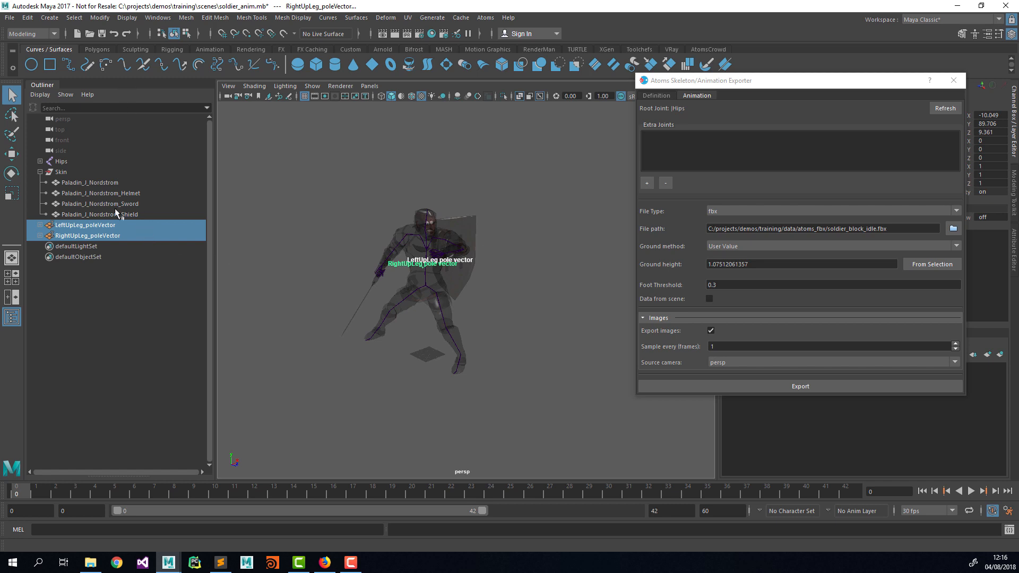
Hide the left and right leg pole vectors and turn off X-Ray shading in the perspective view
click(106, 225)
shift+click(112, 235)
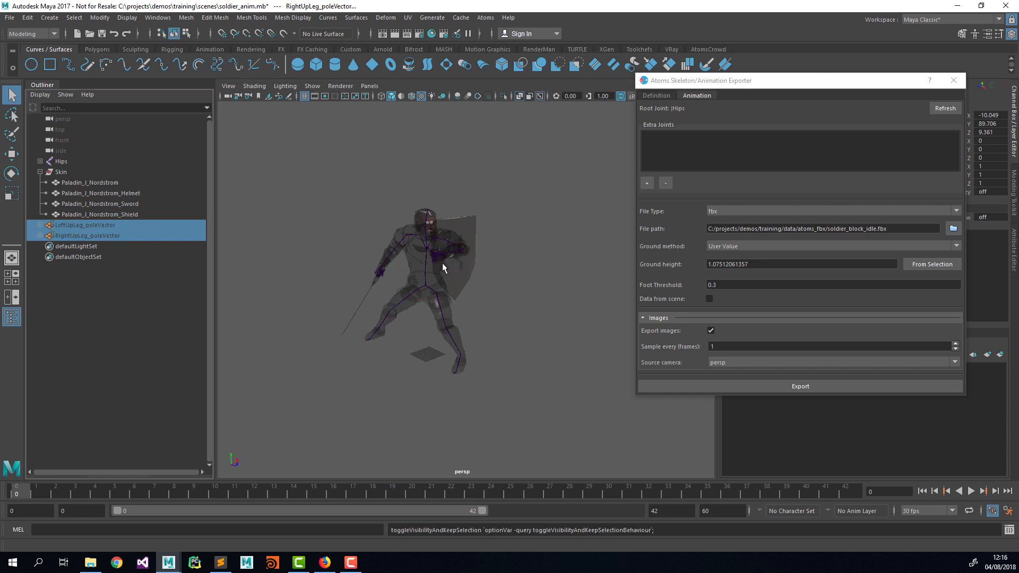
key(ctrl+h)
click(254, 86)
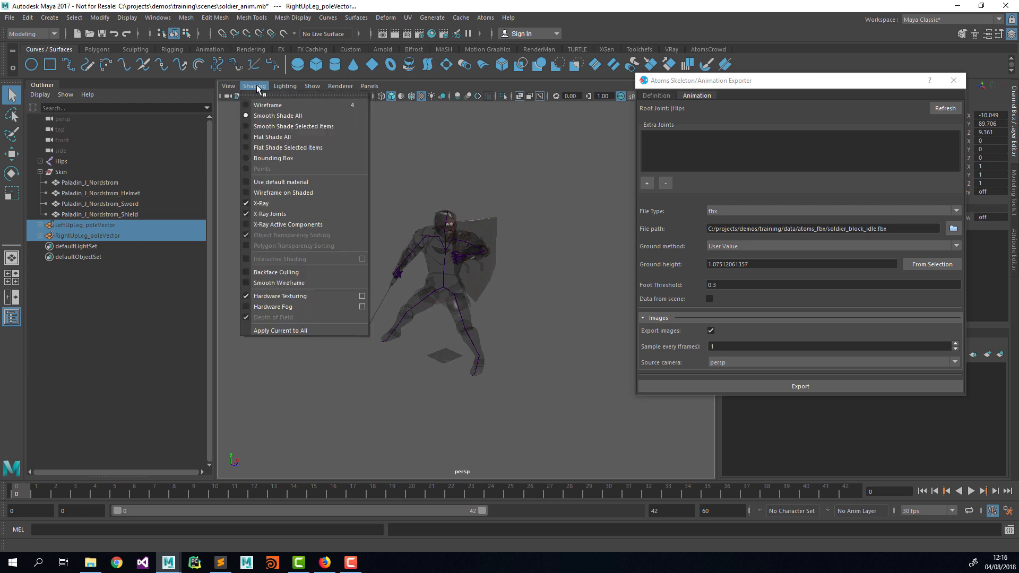
click(275, 204)
alt+drag(519, 289, 509, 323)
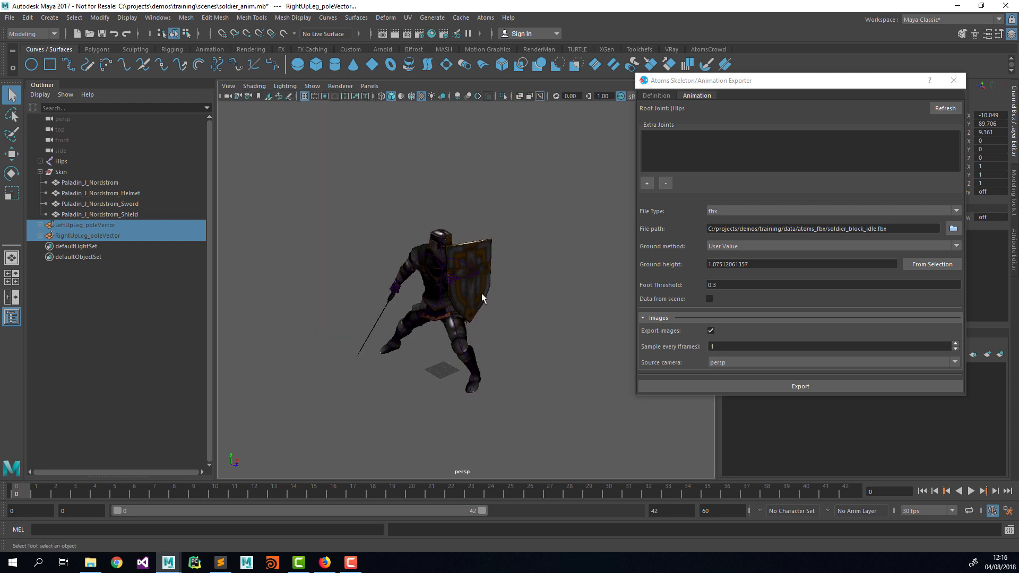
Play through the block idle animation and export the clip with its images as soldier_block_idle.fbx
key(alt+v)
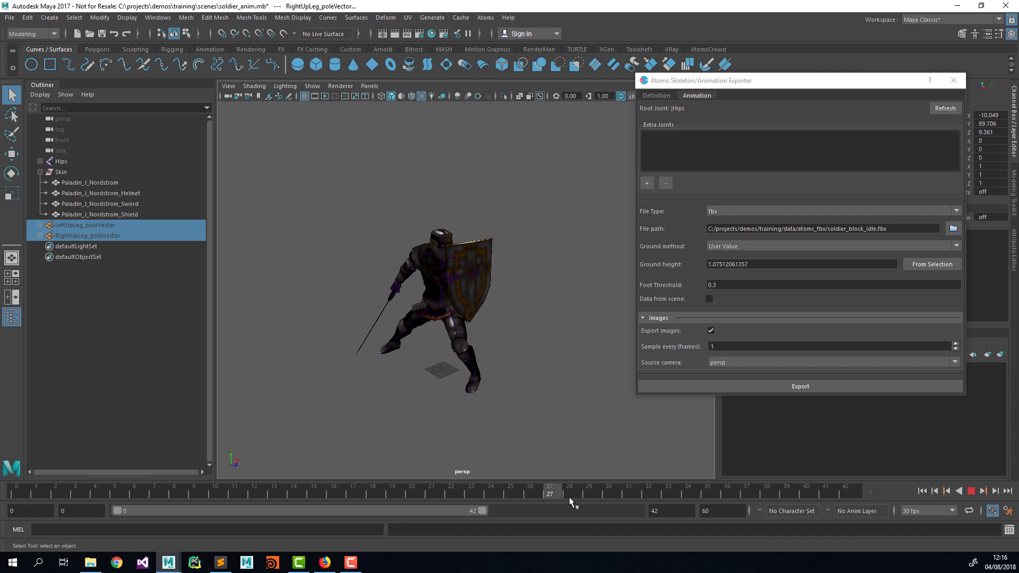
key(alt+v)
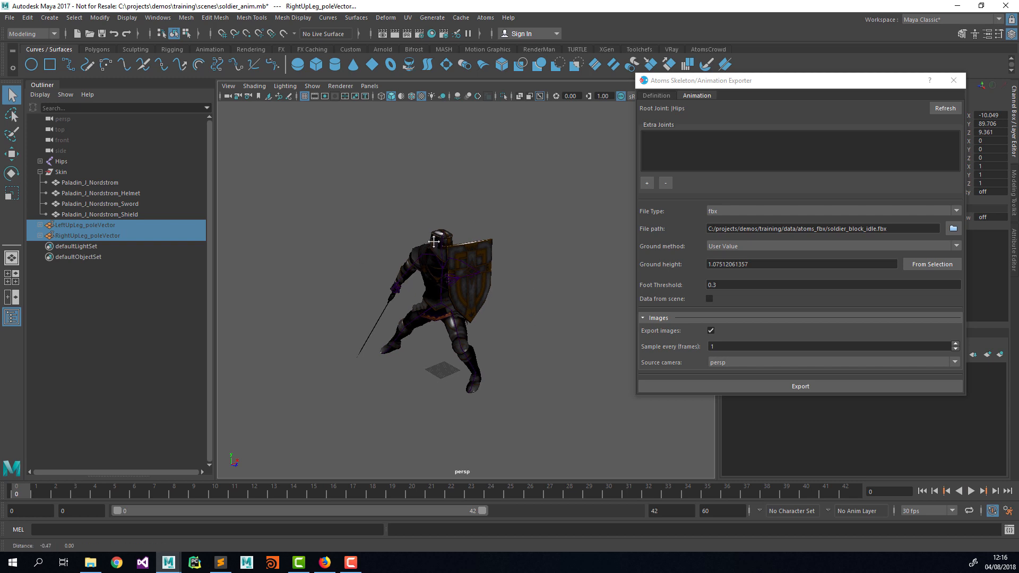
alt+middle_drag(433, 242, 437, 234)
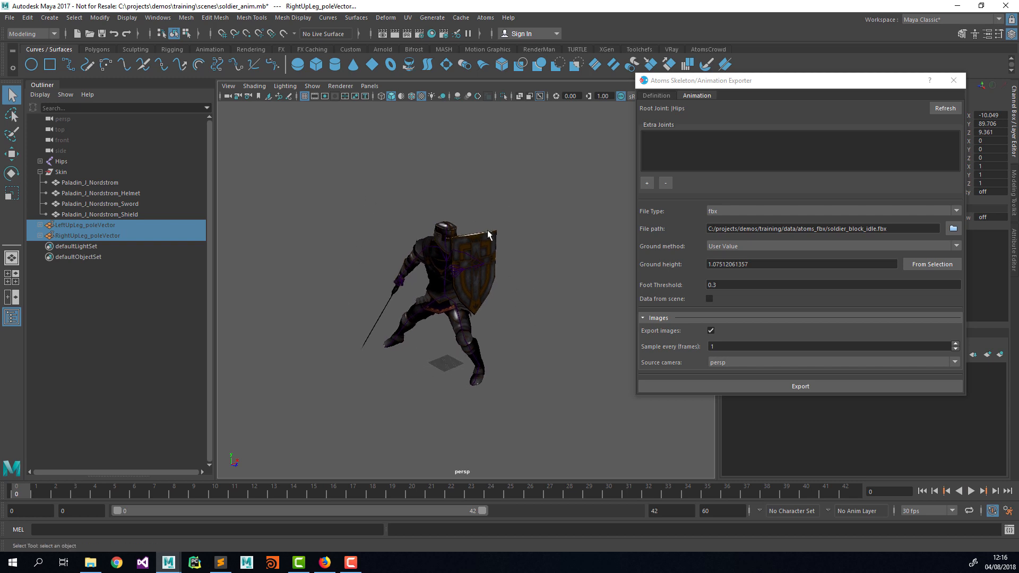
click(800, 387)
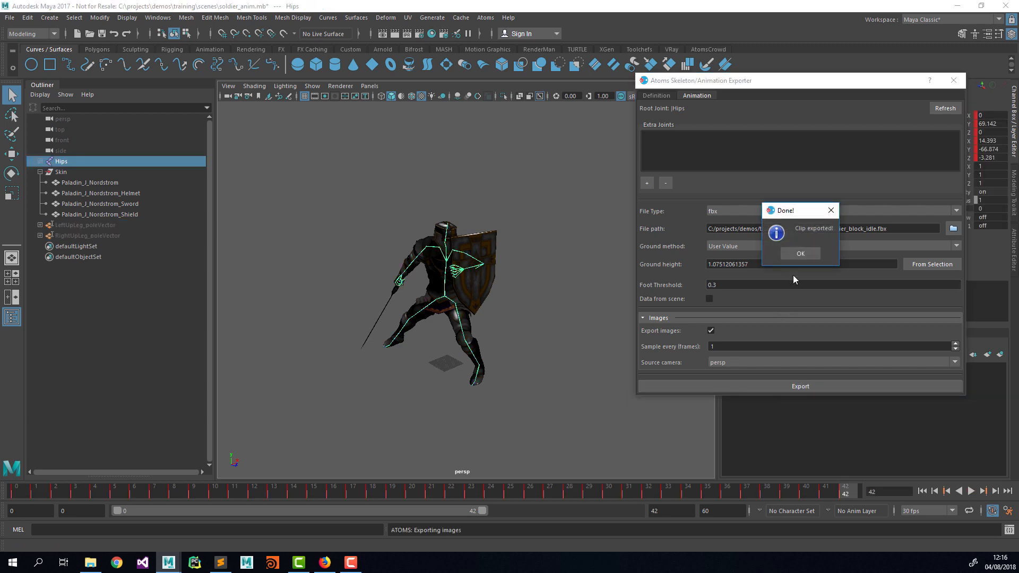
click(800, 253)
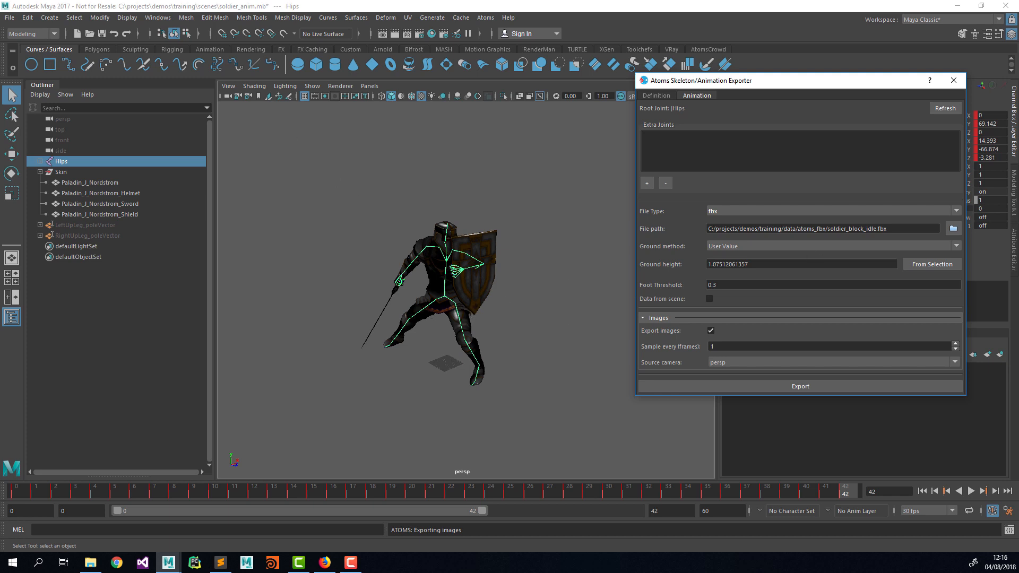
Import the animation from Sword And Shield Idle.fbx onto the rig with the default import settings
key(alt+Tab)
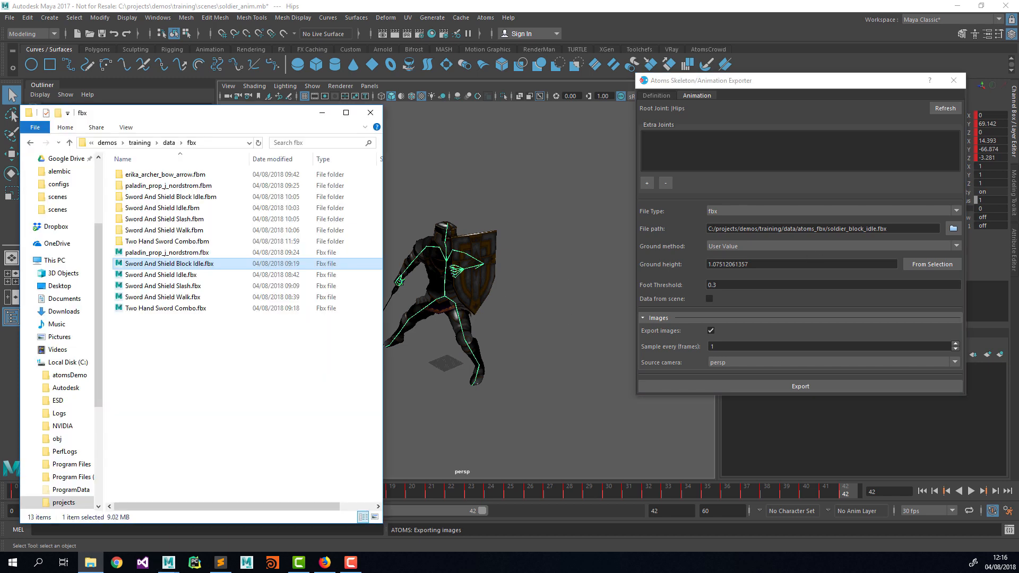
drag(160, 274, 428, 368)
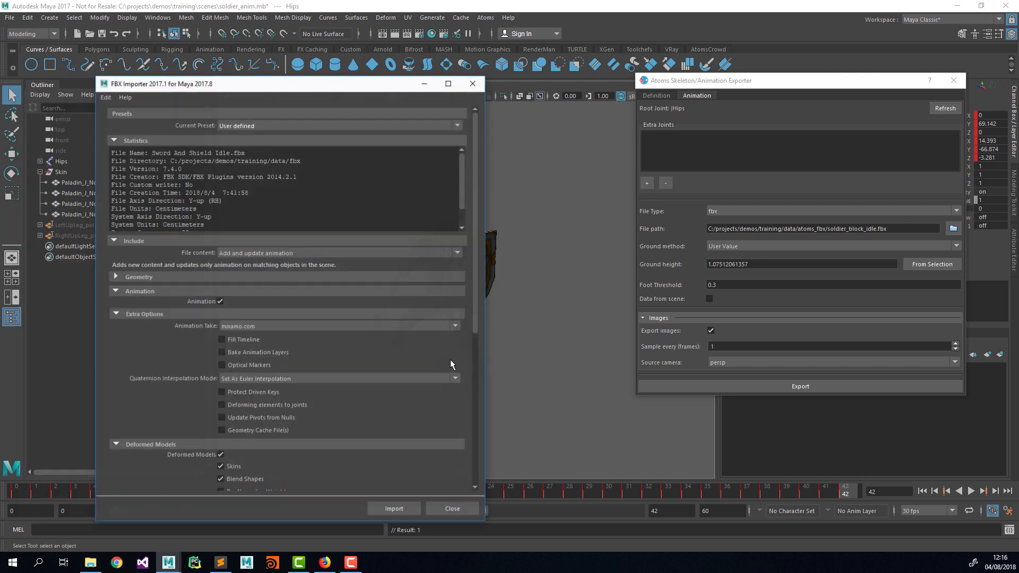
click(389, 511)
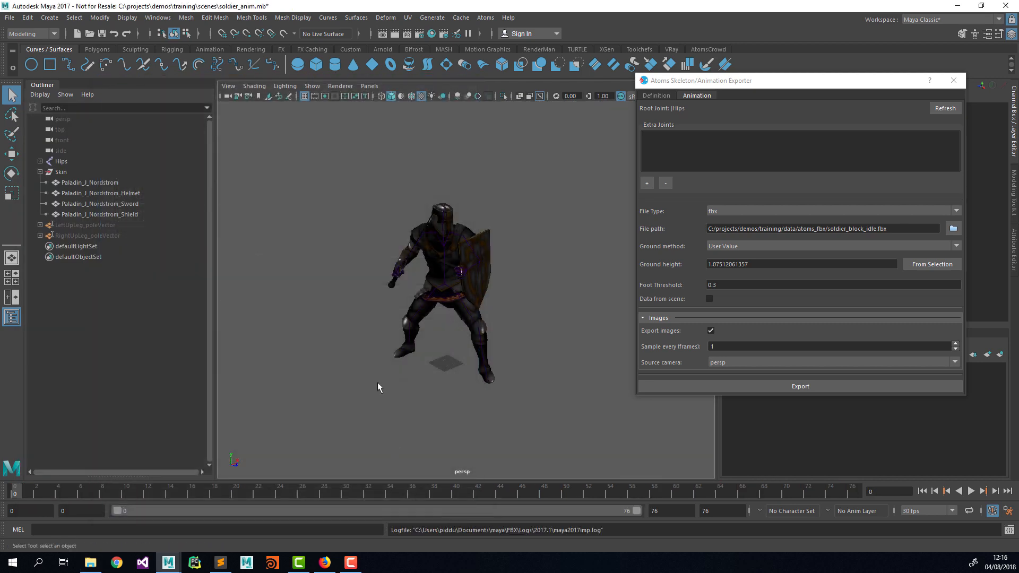
Sample the ground height from both toe joints, keep the one from RightToeBase, and review the idle animation along the timeline
click(402, 357)
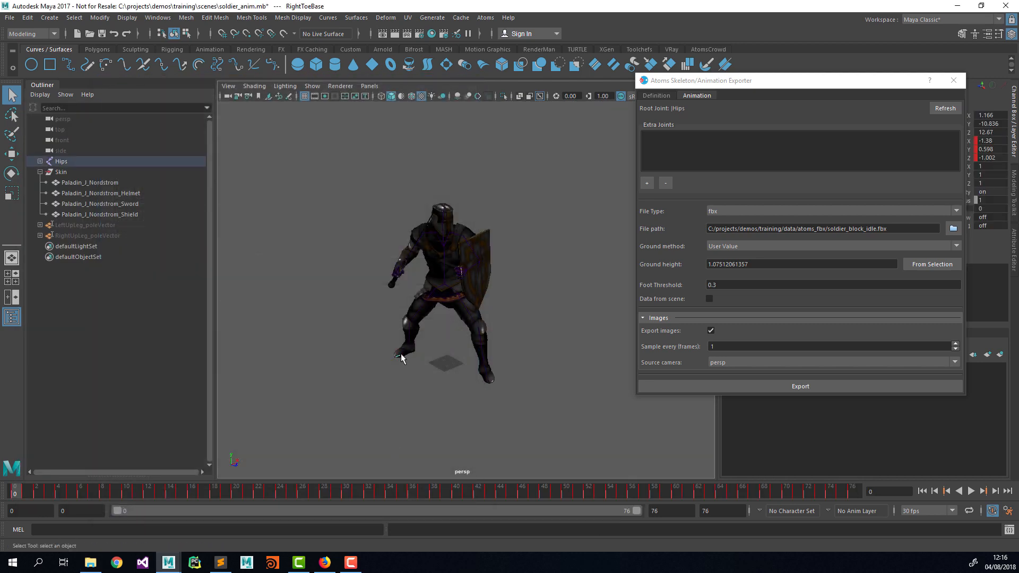
click(925, 262)
click(489, 380)
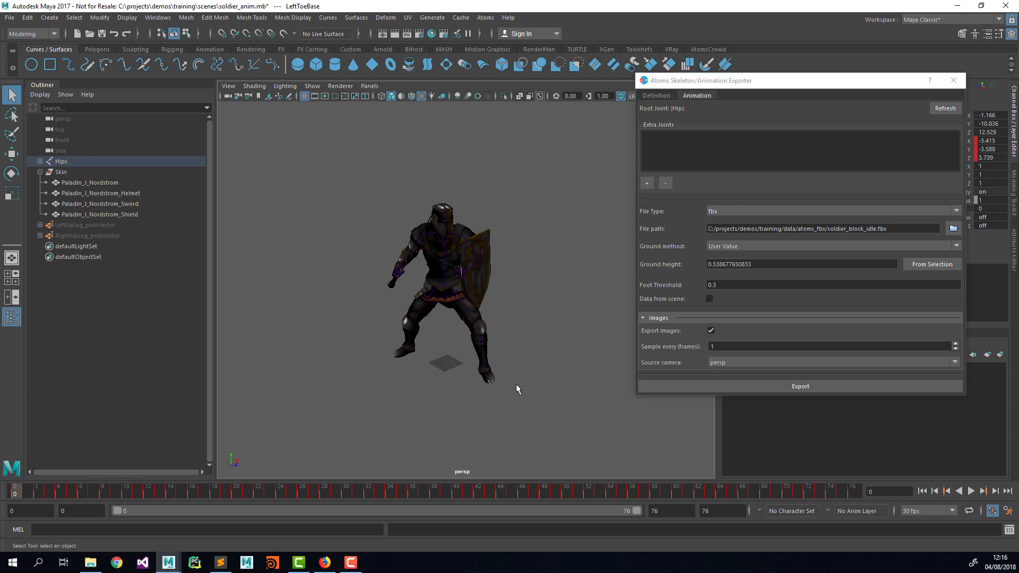
click(921, 264)
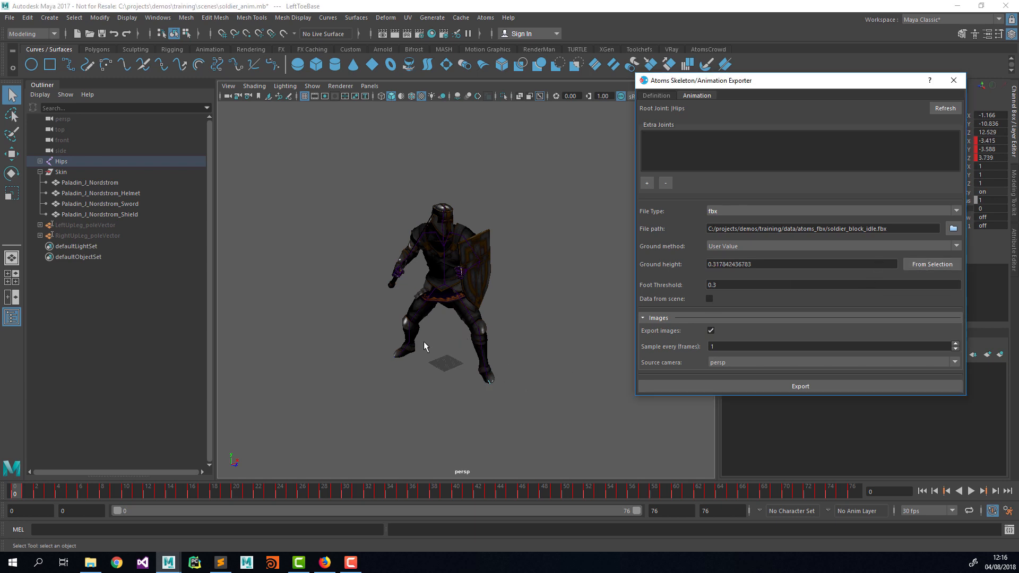
click(399, 359)
click(924, 264)
click(30, 494)
key(alt+v)
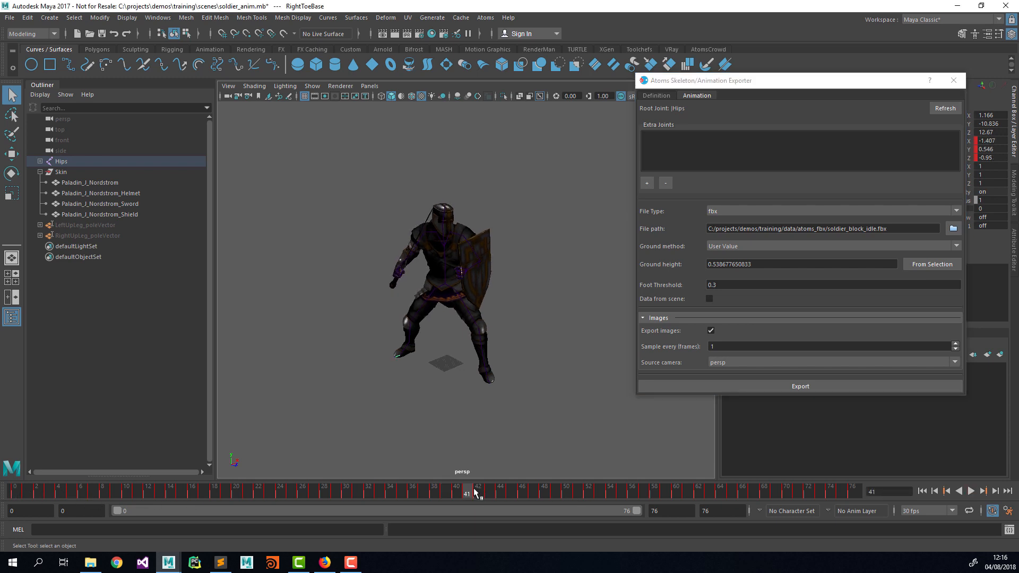
drag(203, 493, 14, 493)
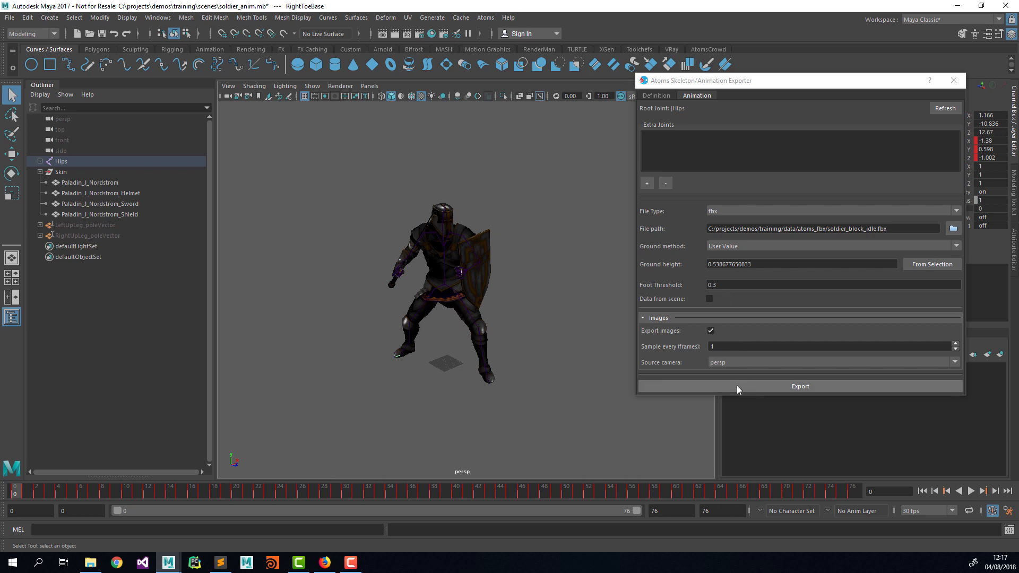
Change the export file name to soldier_idle.fbx and export the idle clip
click(867, 230)
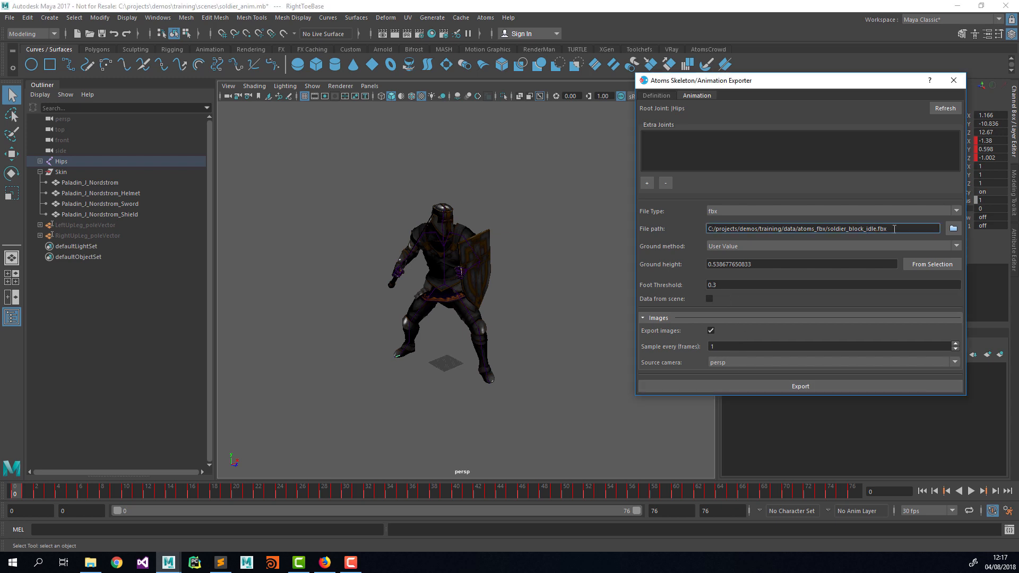
key(BackSpace)
key(BackSpace)
key(BackSpace)
key(BackSpace)
key(BackSpace)
key(BackSpace)
click(846, 260)
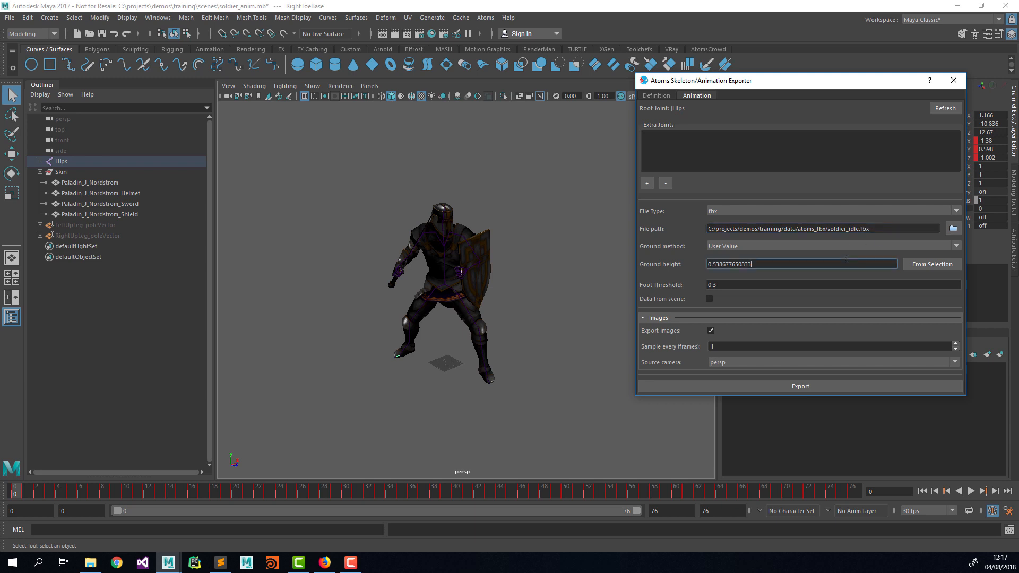
click(805, 384)
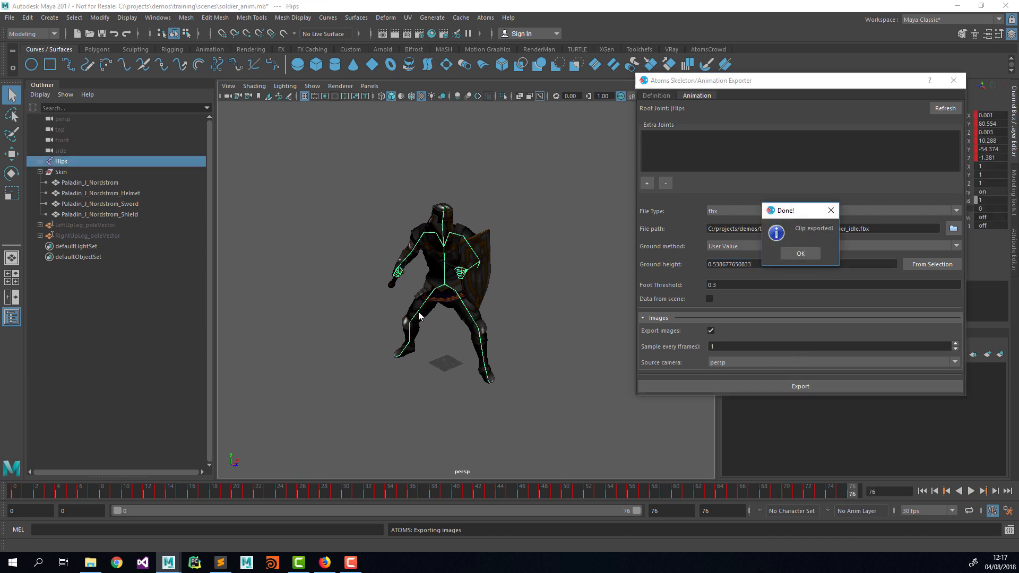
click(800, 253)
Import the animation from Sword And Shield Slash.fbx and set the export file name to soldier_slash.fbx
key(alt+Tab)
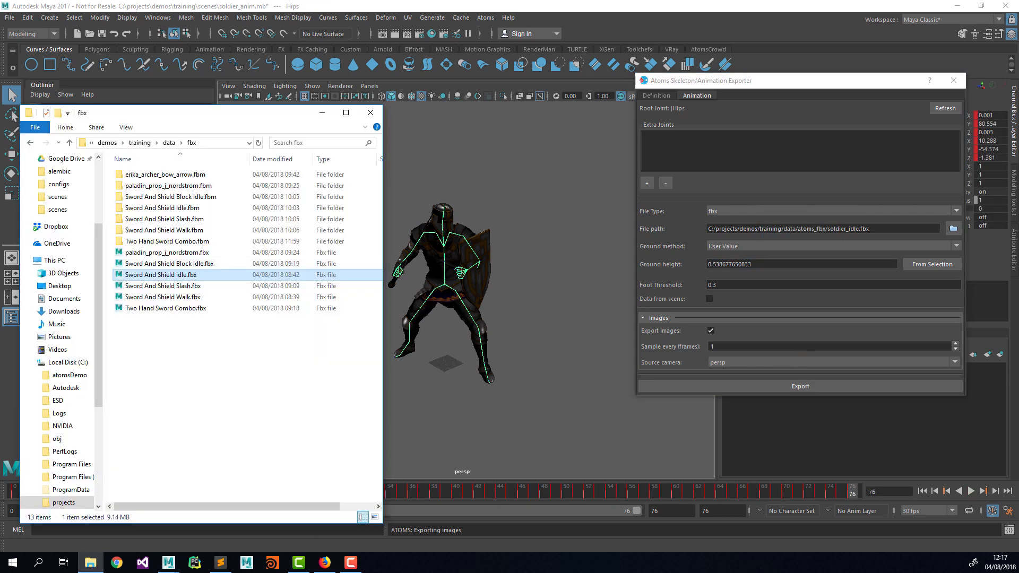
drag(195, 286, 443, 325)
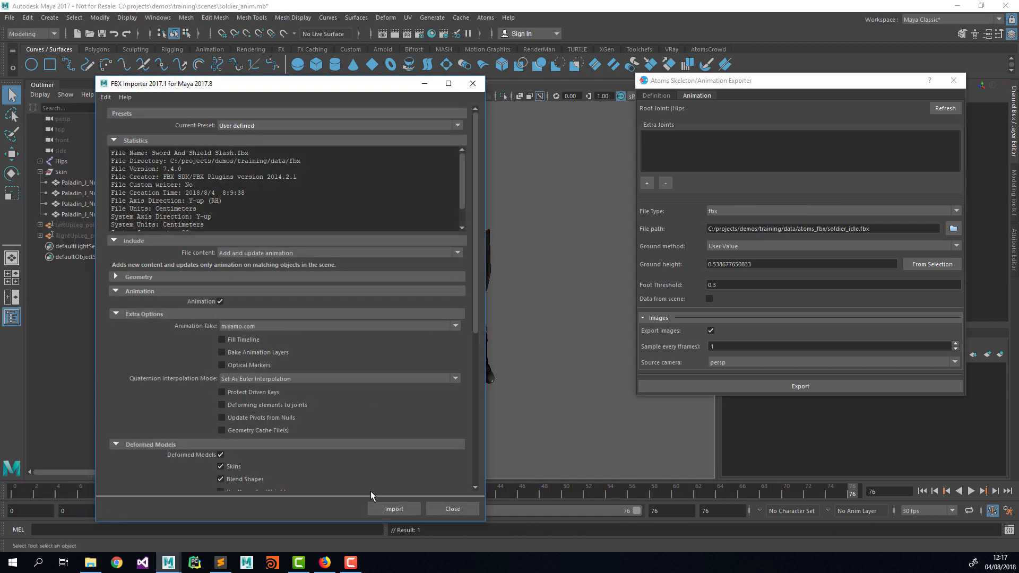
click(392, 504)
click(858, 229)
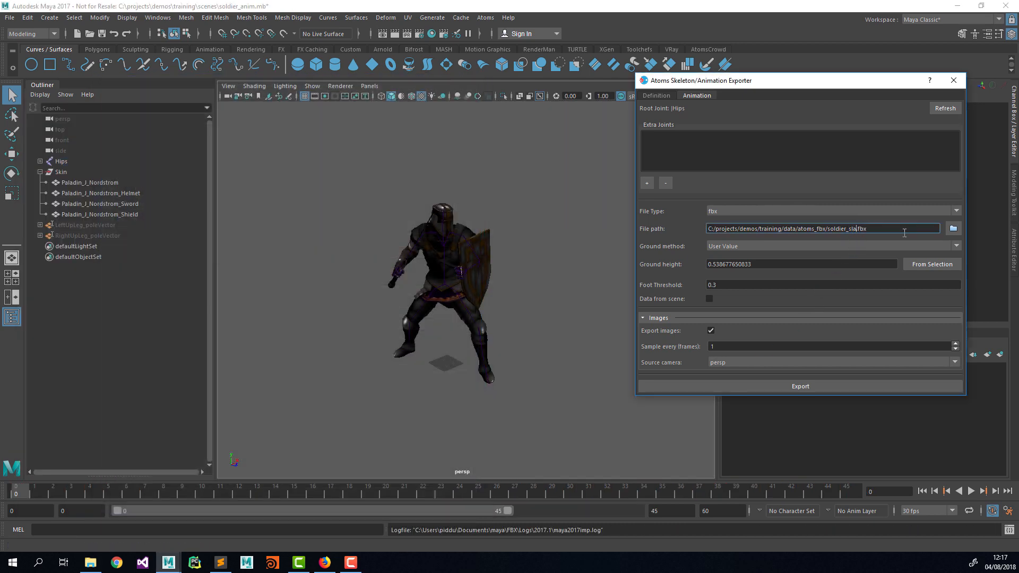
key(Tab)
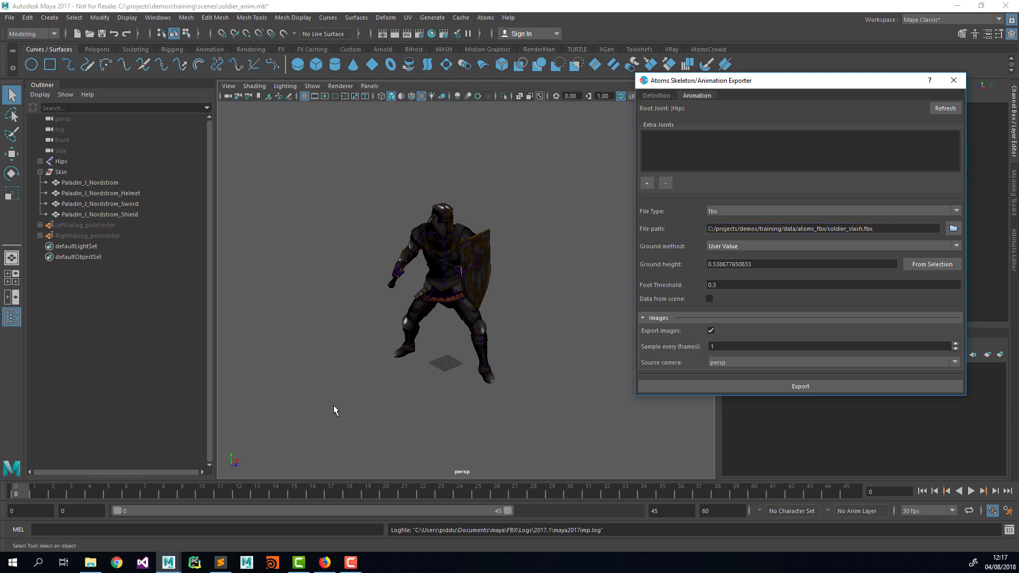
Sample the ground height for the slash clip from both toe joints, keeping the value from RightToeBase
click(400, 359)
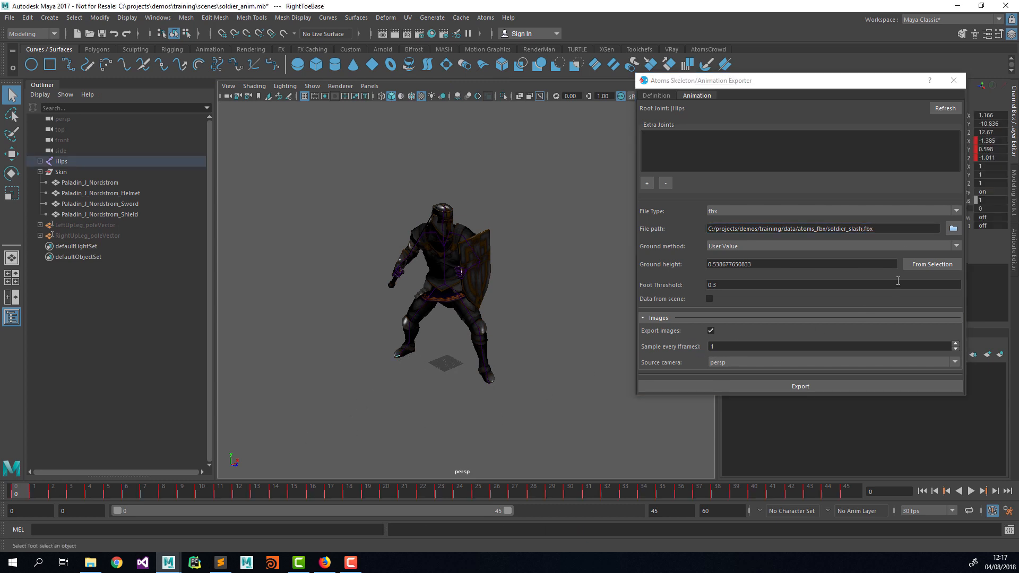
click(930, 264)
click(487, 382)
click(928, 265)
click(399, 355)
click(912, 259)
drag(33, 490, 10, 453)
Switch to the four-view layout and show X-Ray Joints in the side view, framed on the foot
key(space)
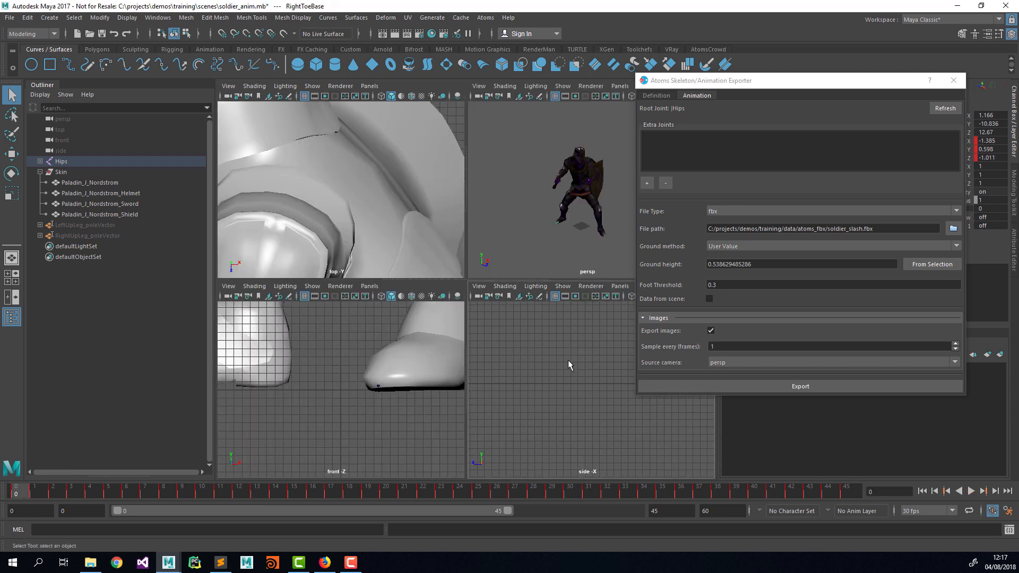
drag(722, 83, 781, 85)
alt+middle_drag(629, 363, 562, 369)
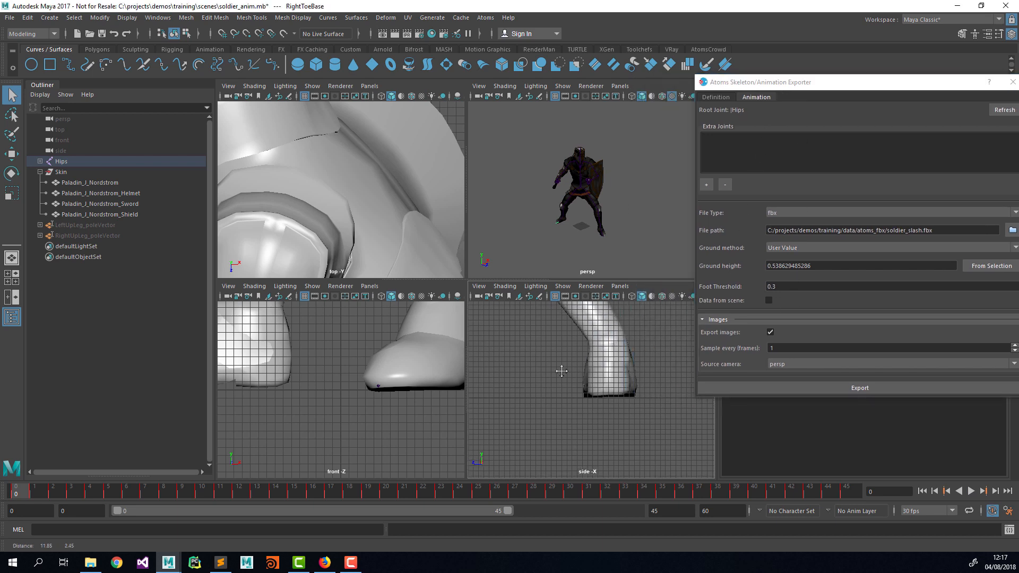
alt+right_drag(562, 368, 519, 380)
alt+middle_drag(519, 379, 590, 386)
right_drag(504, 300, 513, 416)
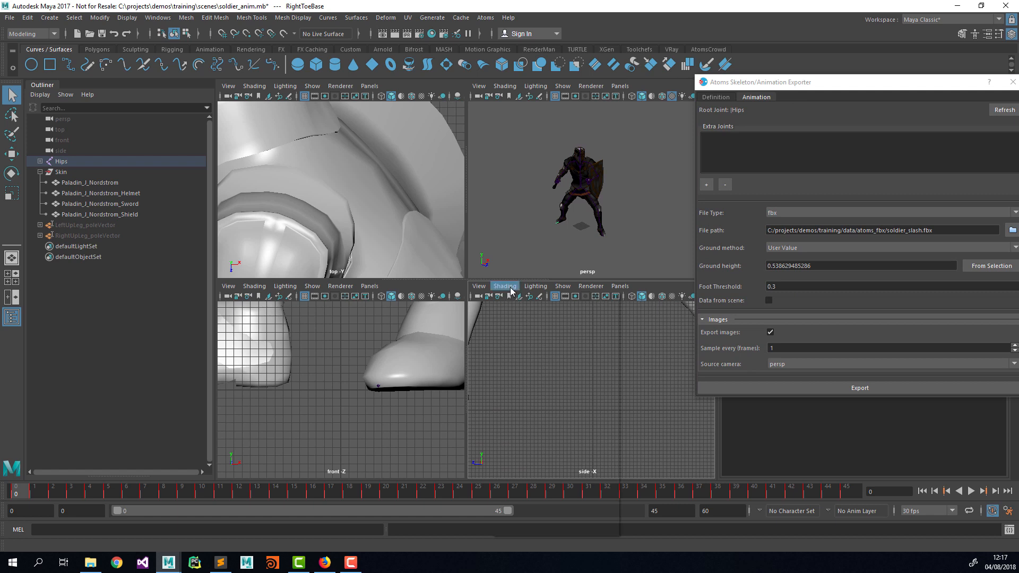
click(505, 285)
click(524, 413)
alt+middle_drag(517, 330, 637, 379)
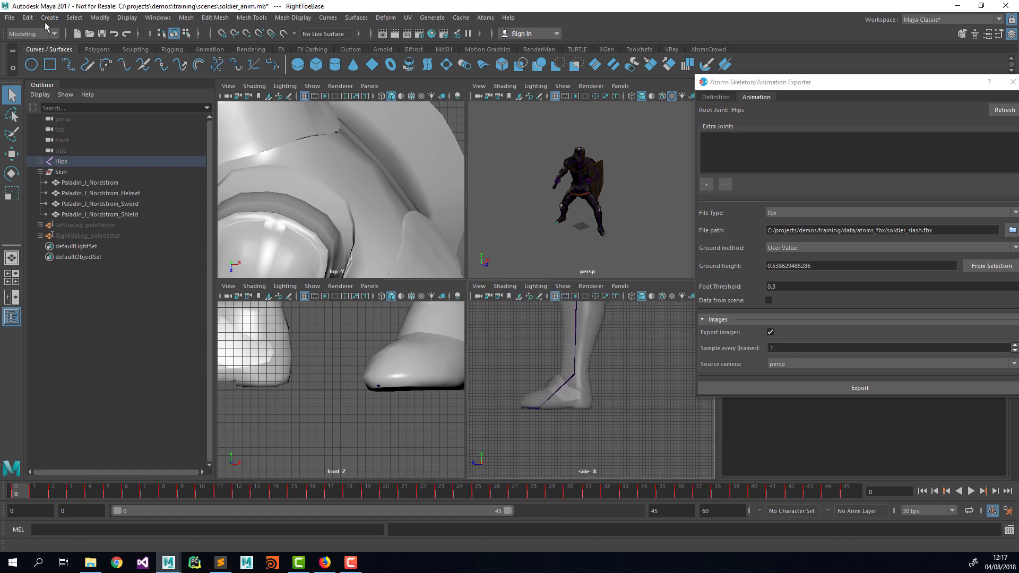
Create a locator and move it onto the left foot's toe joint in the side view
click(49, 18)
click(84, 172)
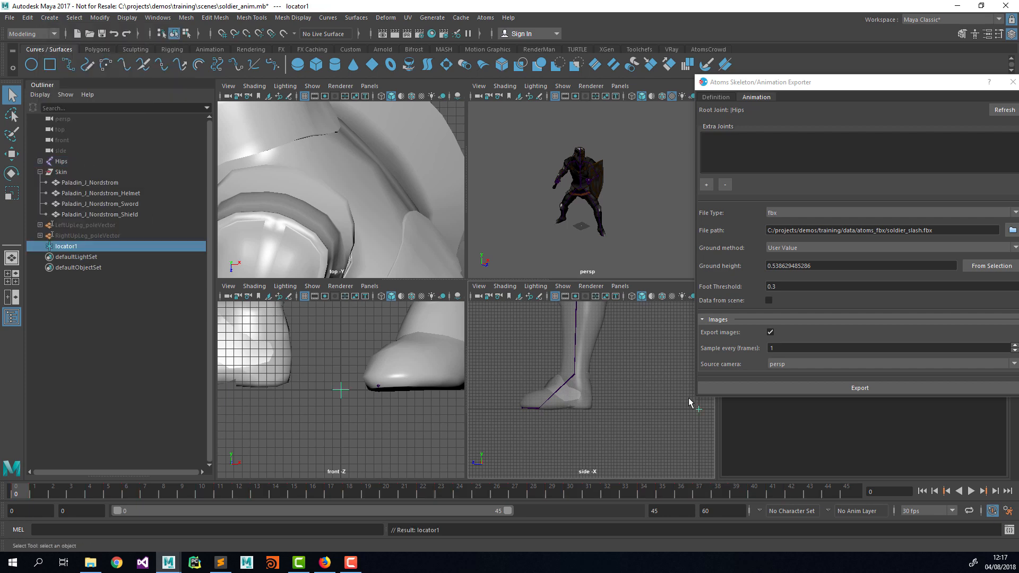
key(w)
drag(698, 410, 536, 408)
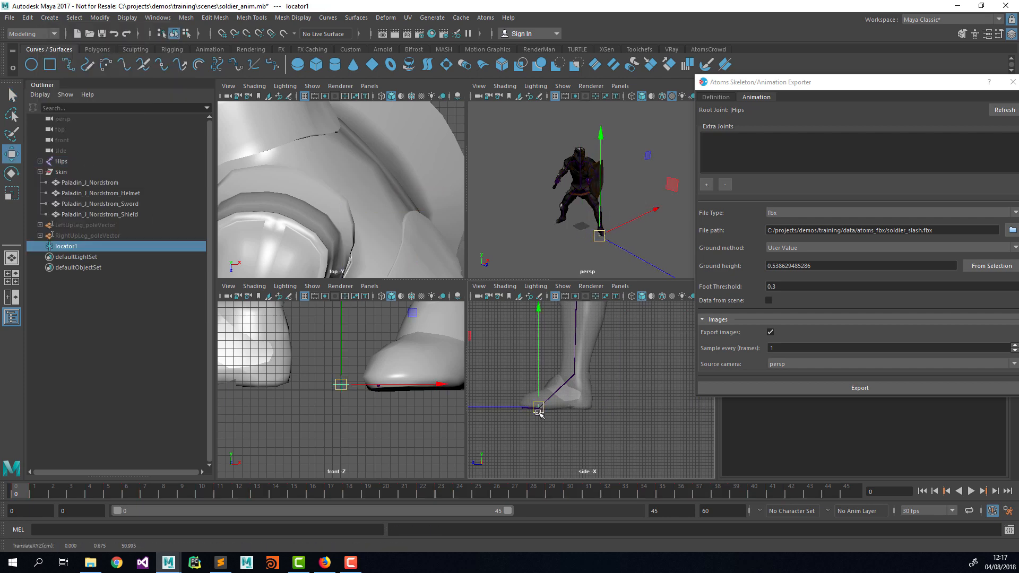
Move the locator in the side view to the right foot's toe, at about Y 1.4 and Z -42.1
scroll(562, 397, up, 2)
alt+middle_drag(580, 386, 538, 375)
drag(484, 400, 620, 395)
alt+middle_drag(632, 394, 542, 401)
drag(534, 405, 664, 409)
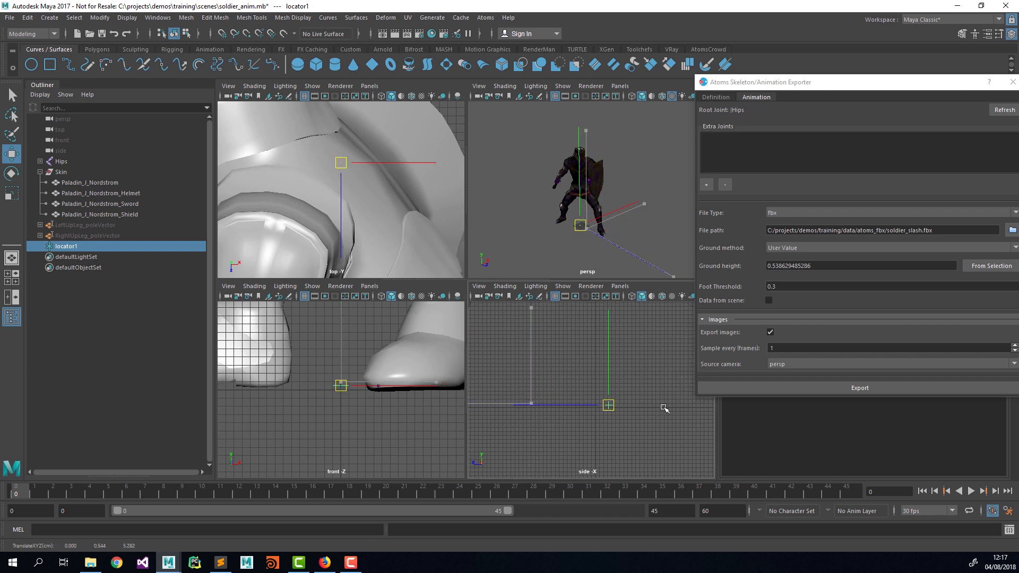
alt+right_drag(664, 409, 566, 405)
alt+middle_drag(566, 404, 514, 414)
drag(589, 409, 652, 407)
scroll(643, 411, up, 4)
alt+middle_drag(641, 409, 553, 377)
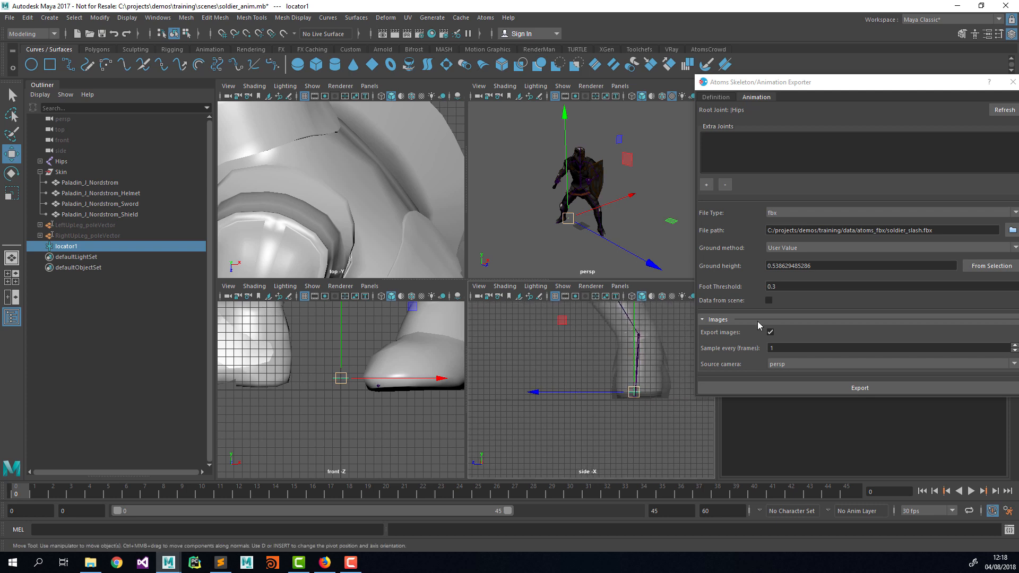
Move the exporter window clear of the transform values and set the locator's Translate Y to 0.53
click(889, 87)
drag(805, 86, 645, 28)
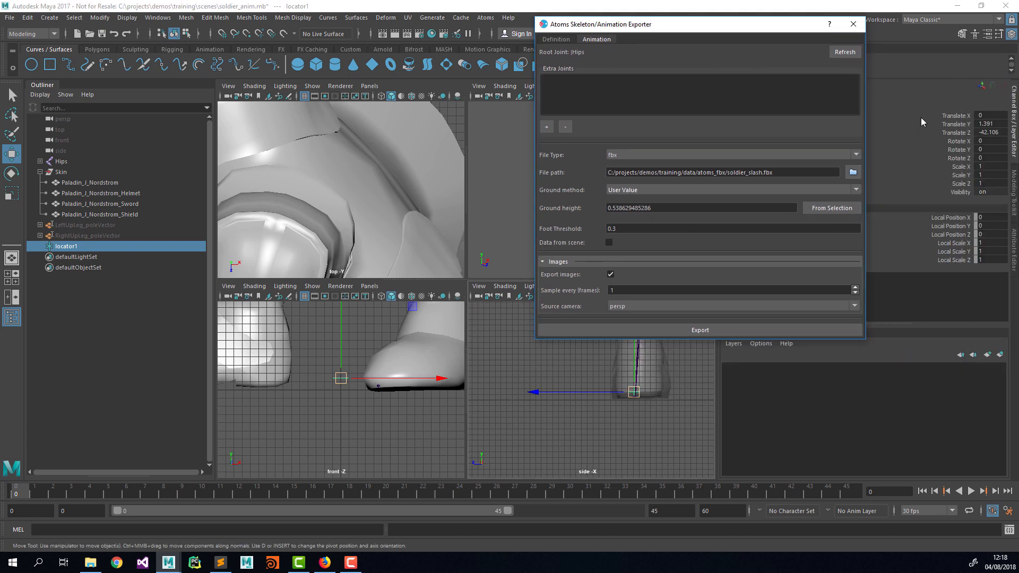
click(1002, 125)
key(BackSpace)
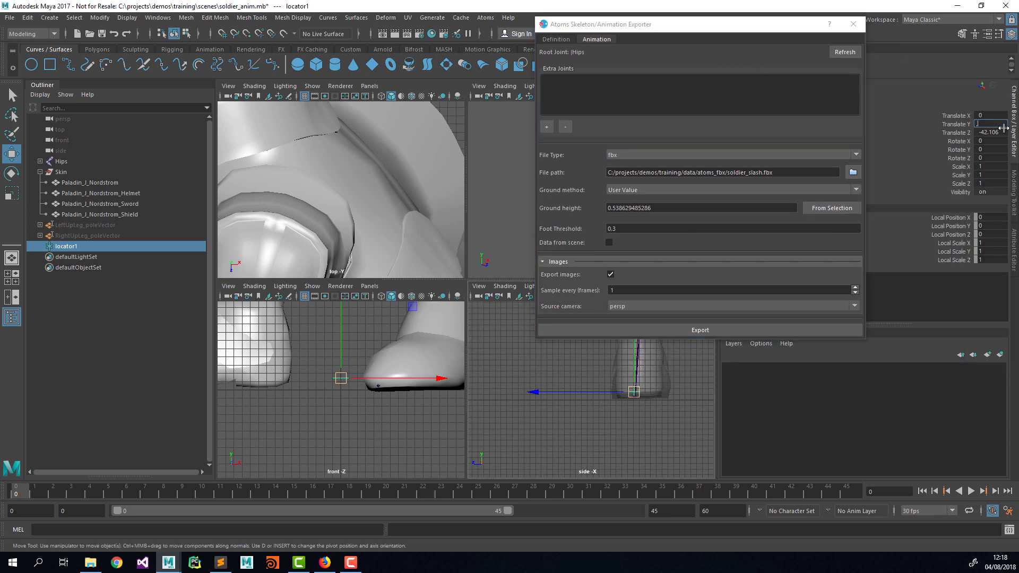
text(.53)
key(Return)
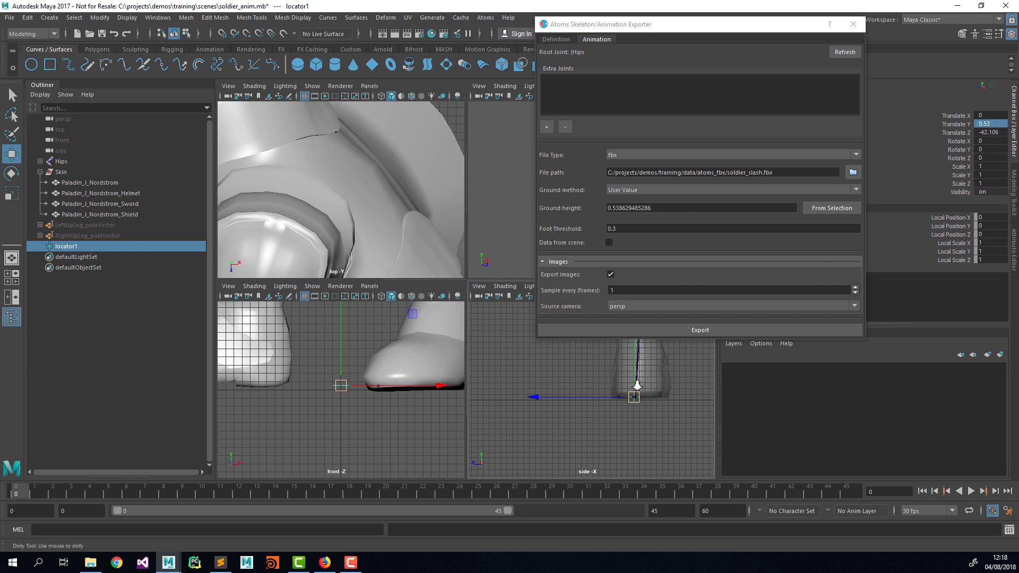
Scrub through the slash animation and compare the foot's height against the locator in the side view
alt+middle_drag(591, 406, 507, 414)
scroll(509, 414, up, 3)
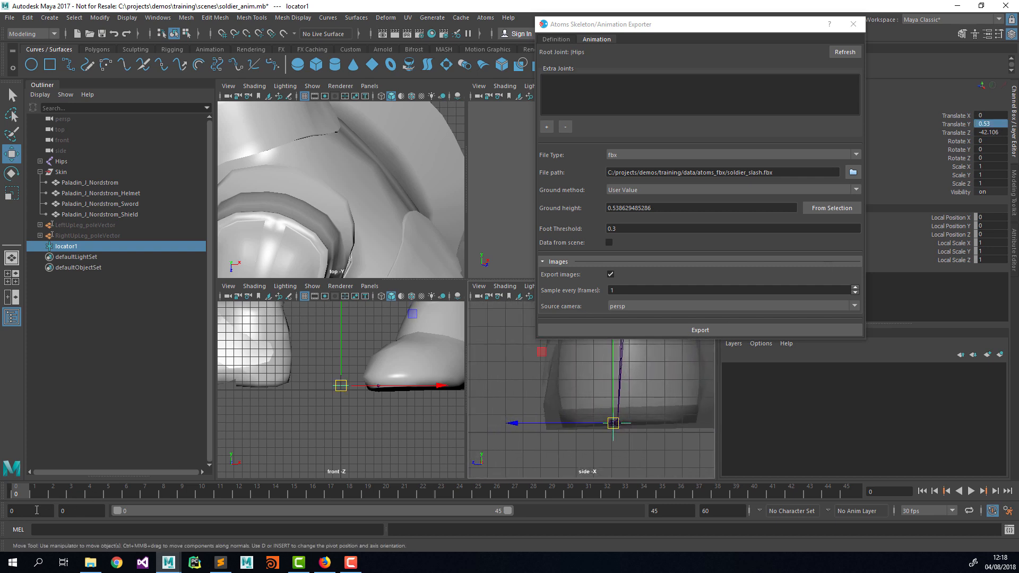
drag(27, 498, 153, 517)
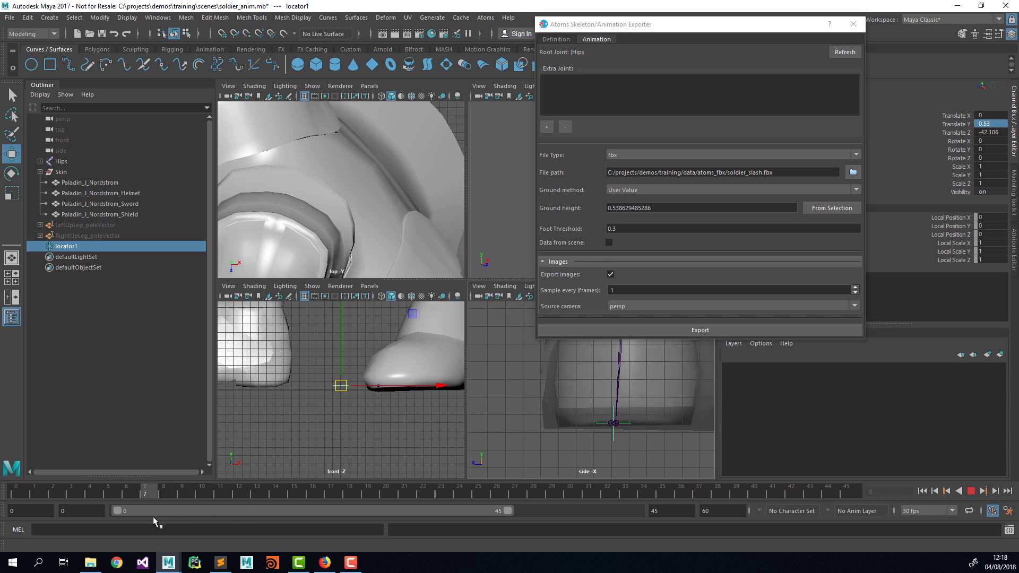
alt+right_drag(635, 419, 620, 402)
alt+middle_drag(620, 401, 628, 432)
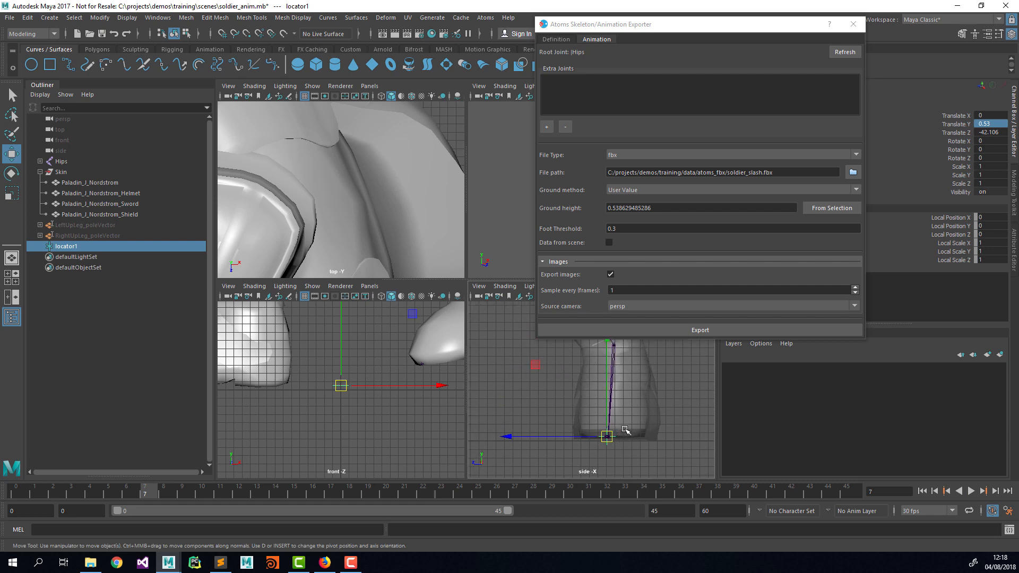
alt+right_drag(628, 432, 627, 416)
key(alt+v)
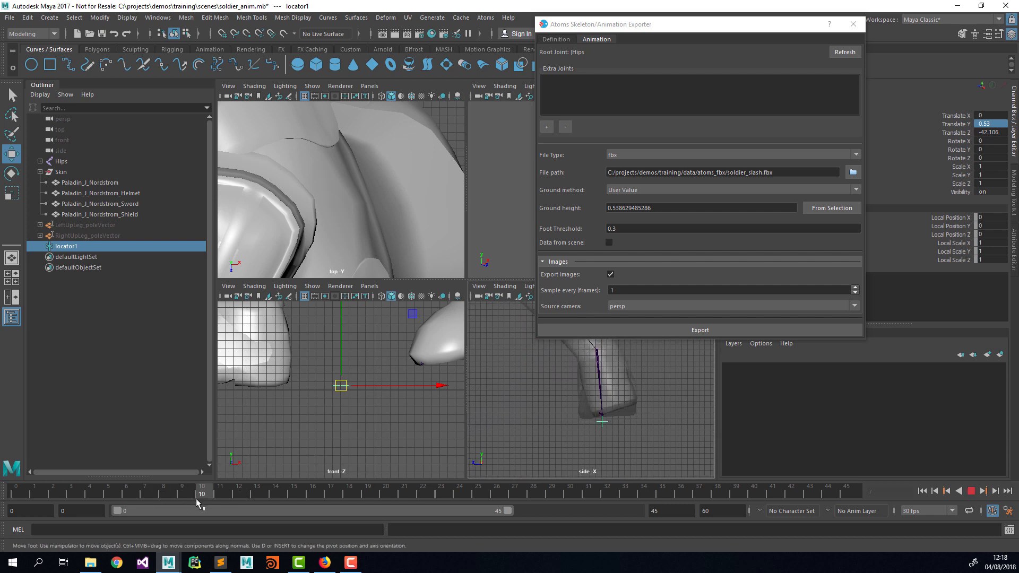
drag(211, 504, 369, 503)
alt+right_drag(588, 398, 560, 376)
alt+middle_drag(560, 376, 566, 374)
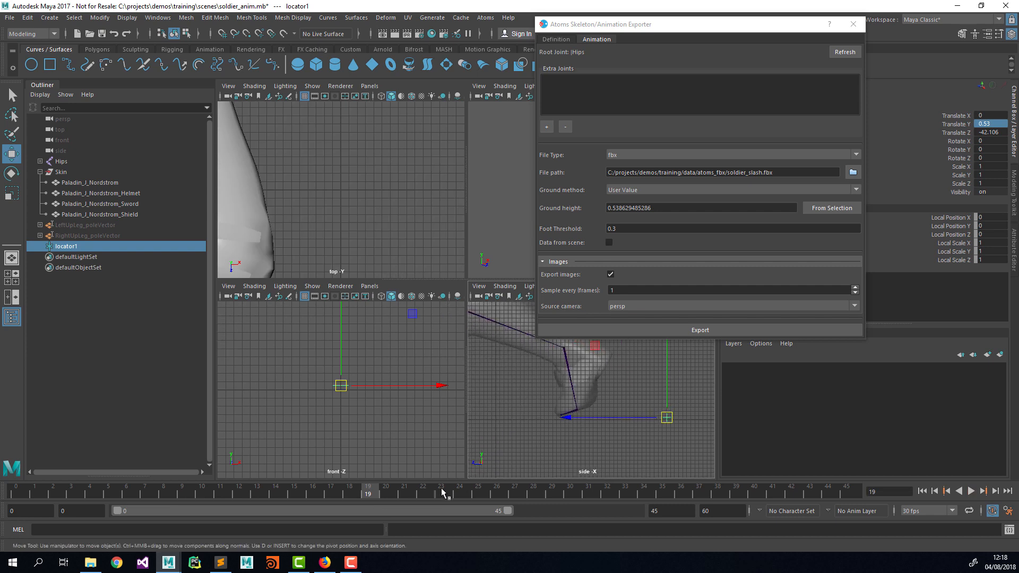
key(alt+v)
drag(804, 485, 15, 485)
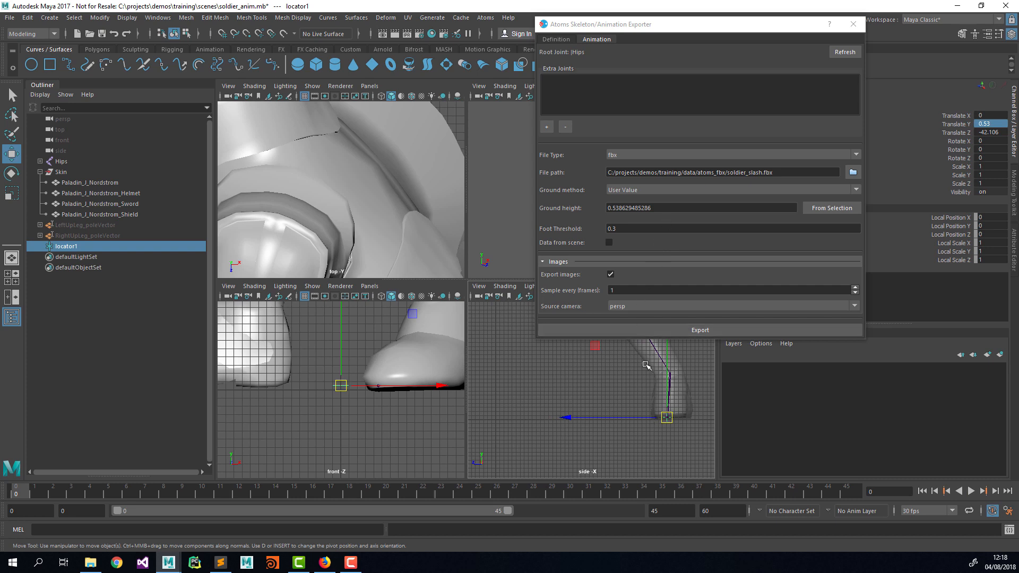
Delete the locator and return to the full perspective view of the character, clear of the exporter window
key(Delete)
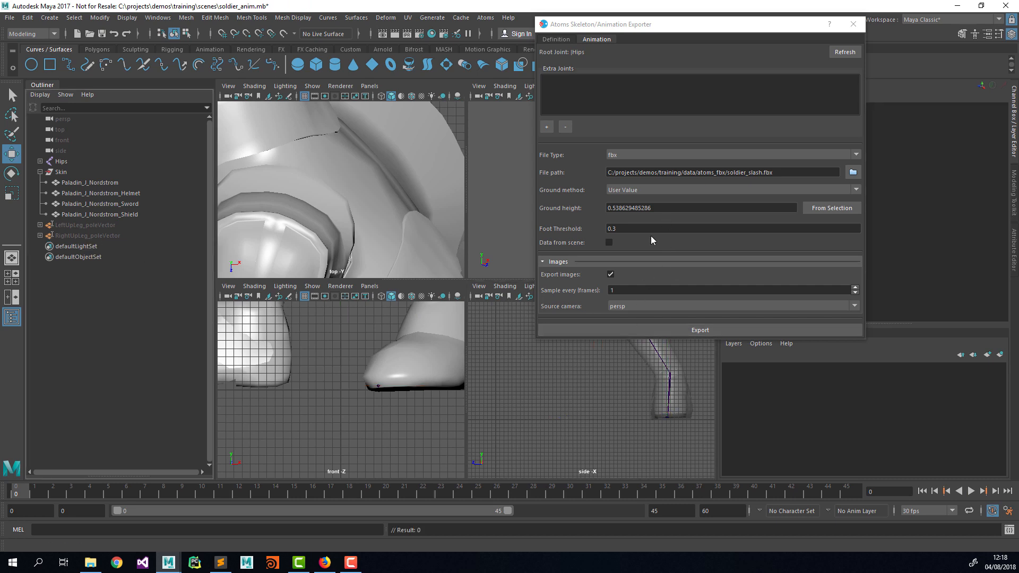
drag(622, 27, 722, 52)
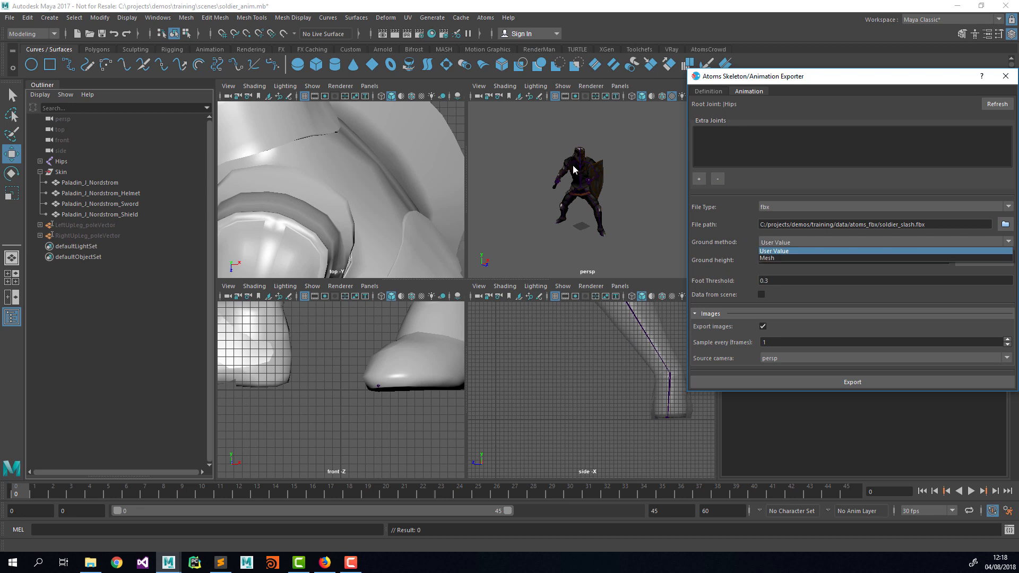
click(591, 177)
key(space)
click(530, 320)
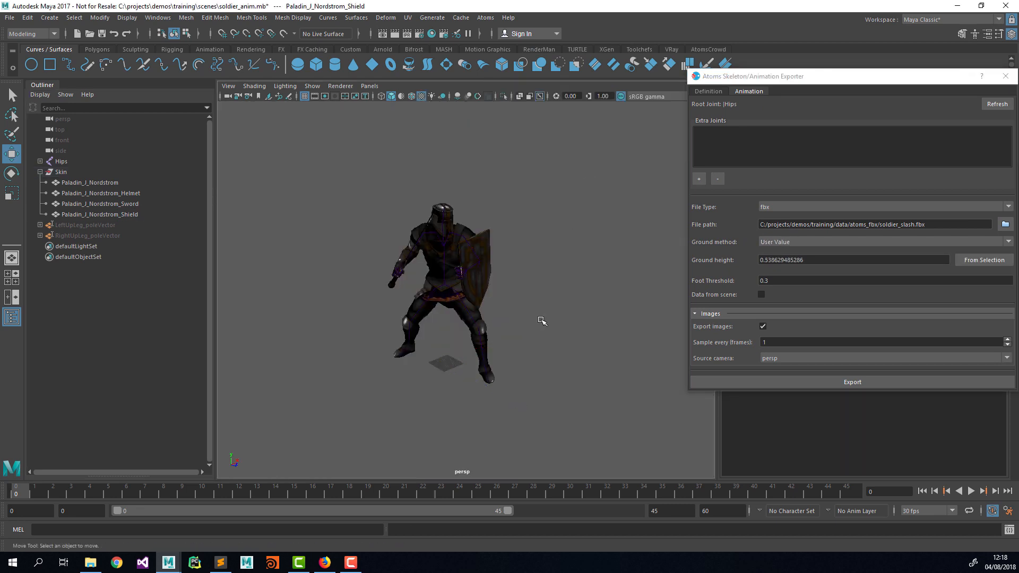
key(q)
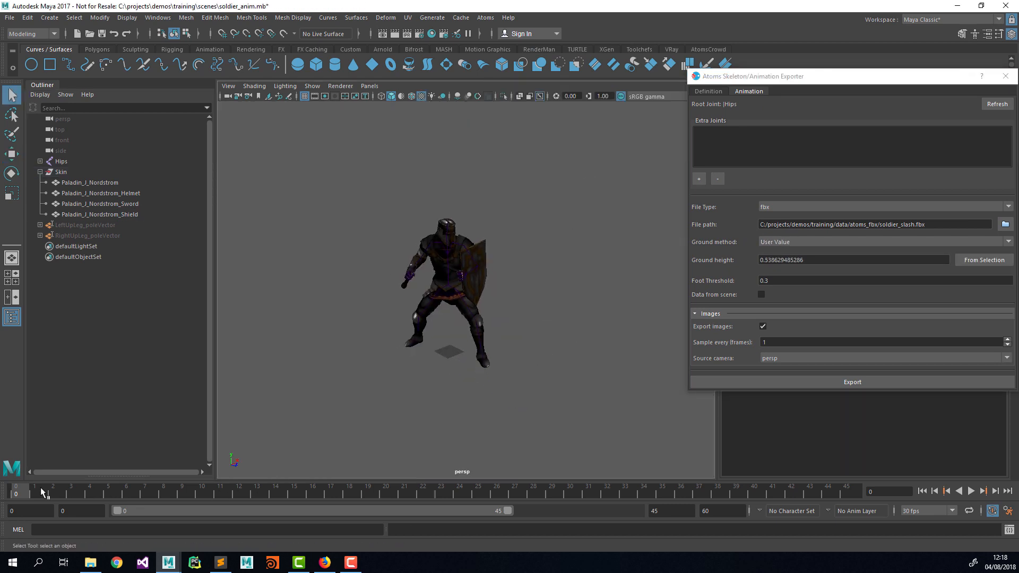
Scrub the slash animation to frame 45 and export it with images to soldier_slash.fbx
drag(42, 492, 884, 493)
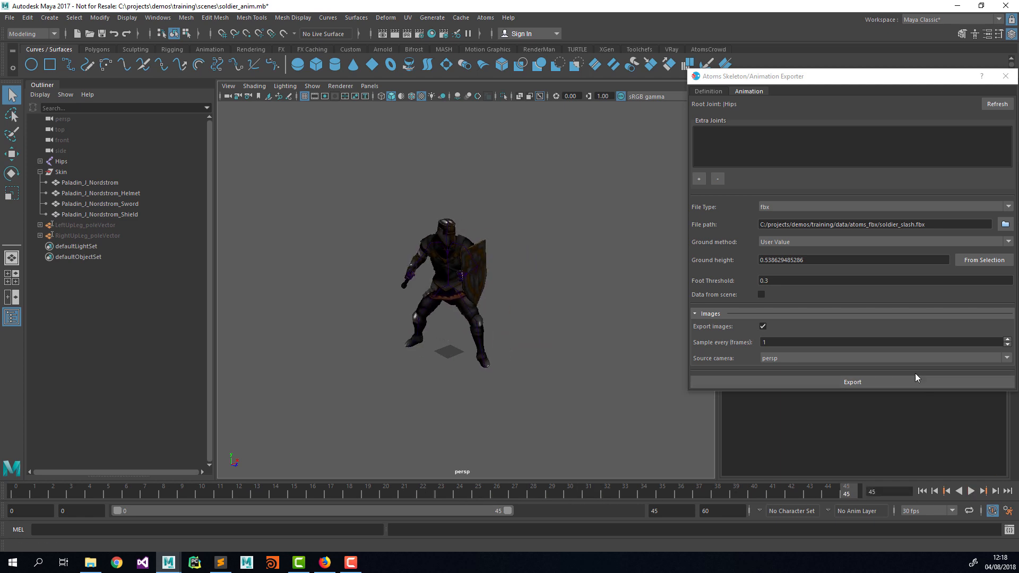
click(911, 378)
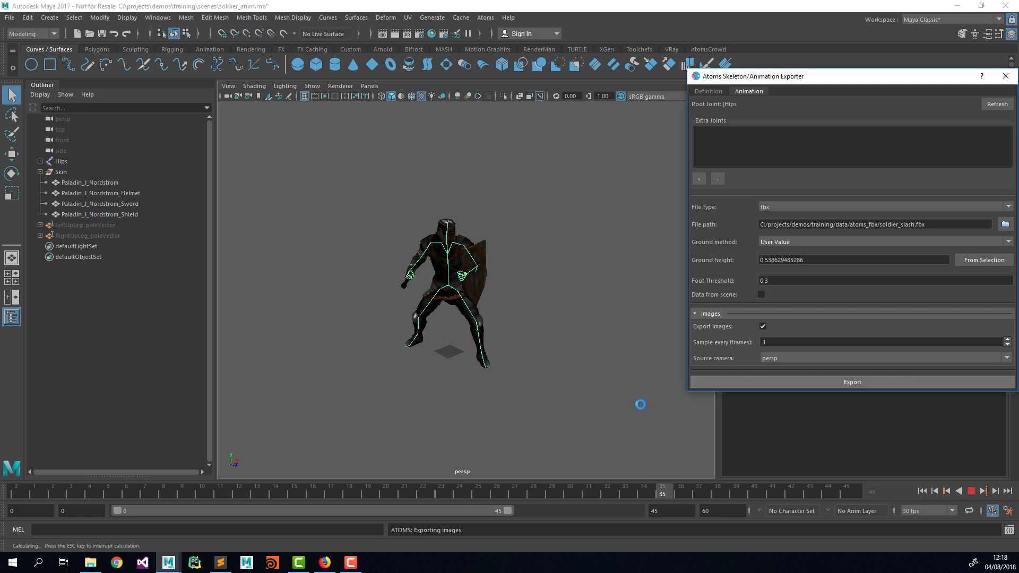
click(855, 253)
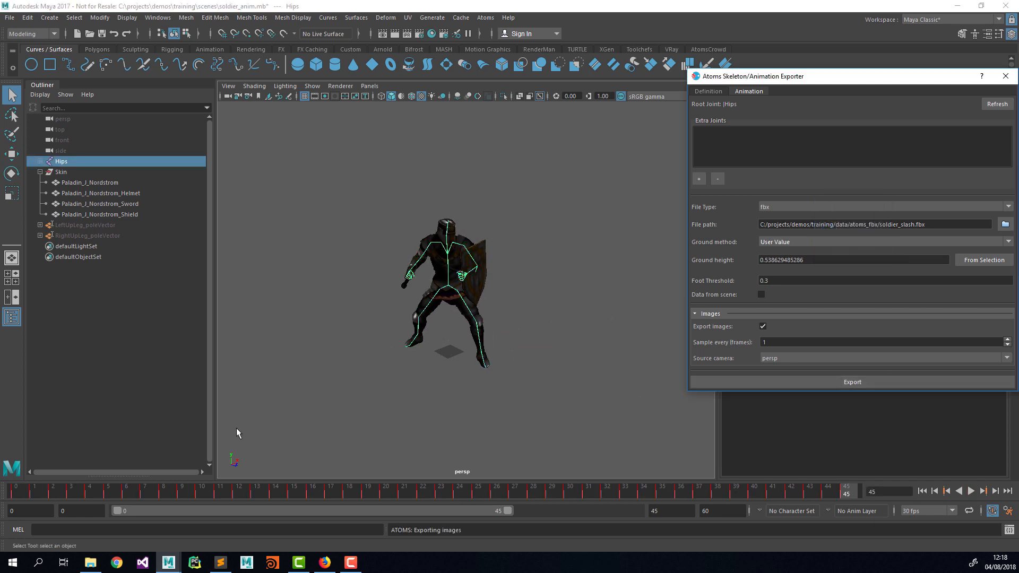
Import the Sword And Shield Walk.fbx animation onto the character, using Add and update animation
click(90, 563)
drag(163, 302, 419, 334)
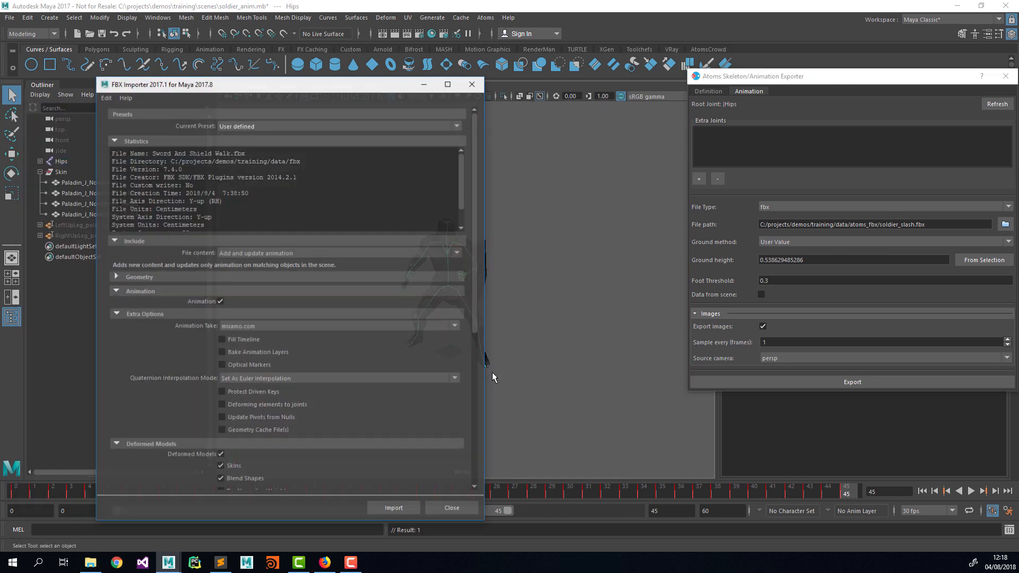
click(394, 509)
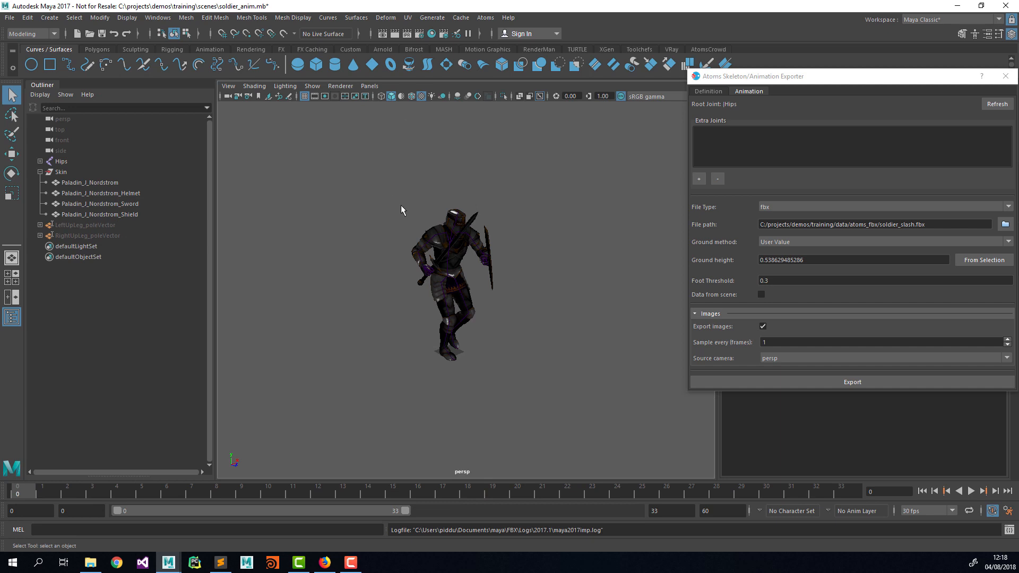
Turn on X-Ray shading in the perspective view and sample the ground height from the RightToeBase joint
click(255, 86)
click(274, 205)
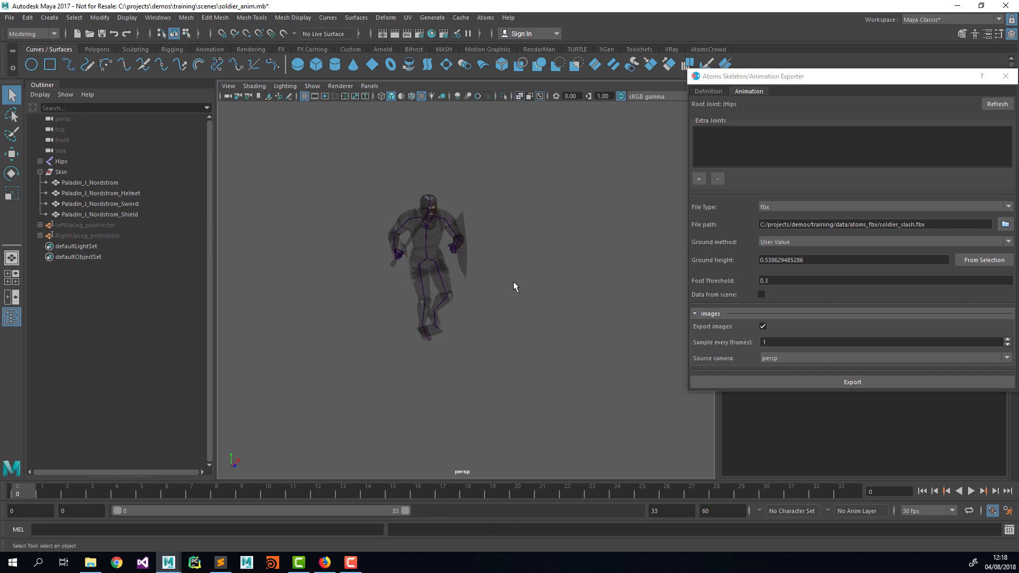
click(430, 339)
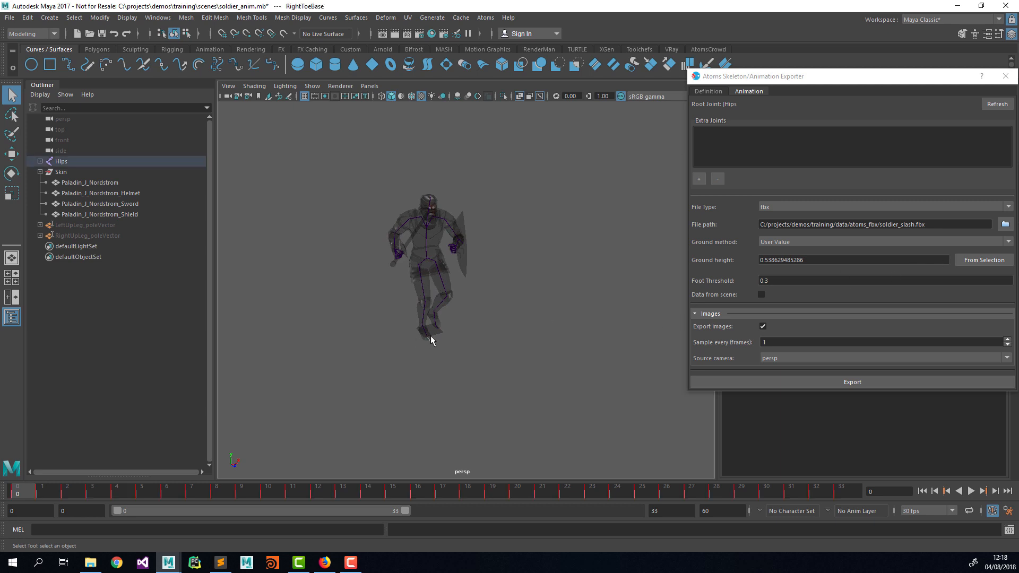
click(978, 260)
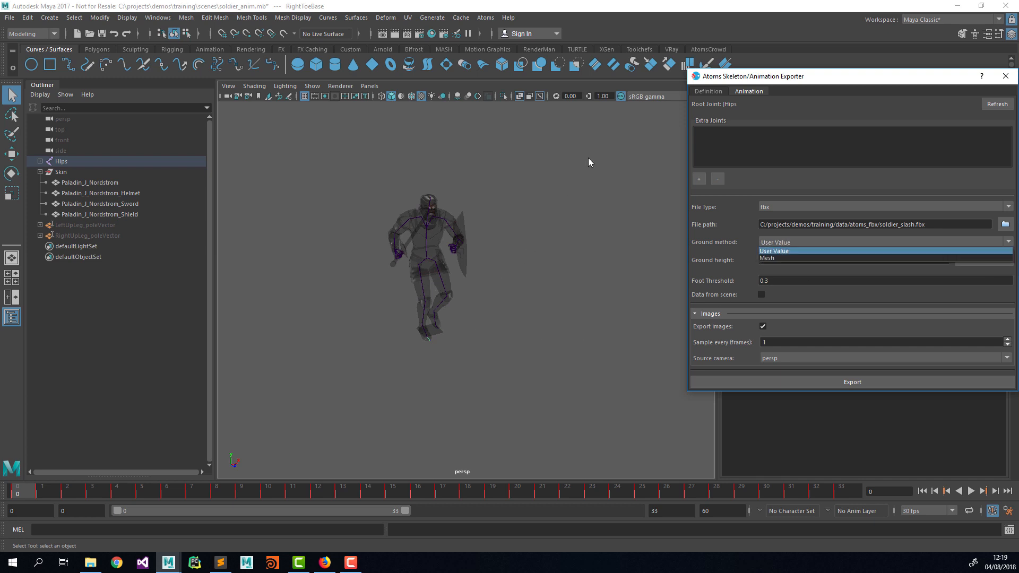
Switch to the four-view layout and frame the right foot's toe joints in the side view
click(562, 222)
key(space)
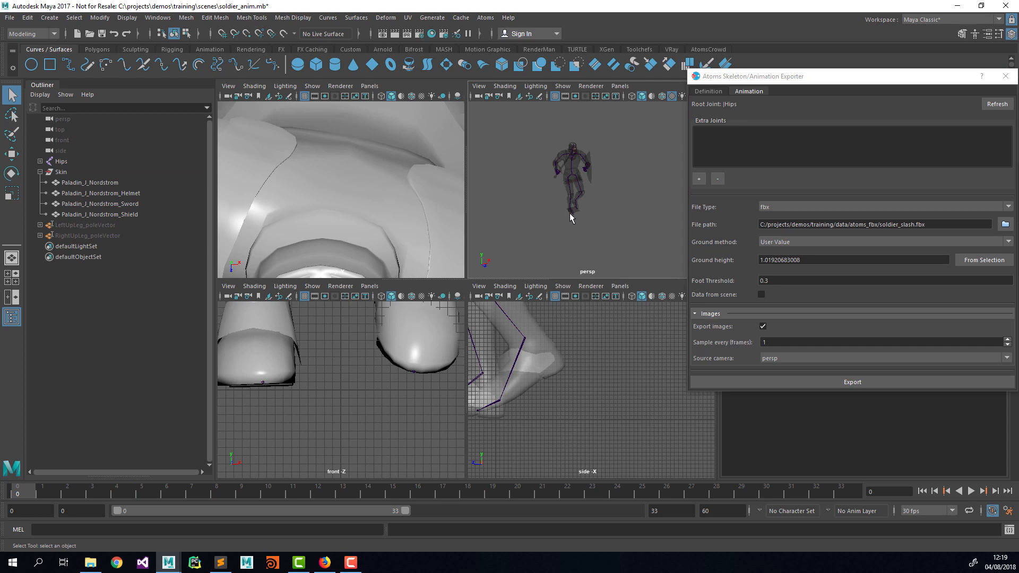
click(571, 215)
key(f)
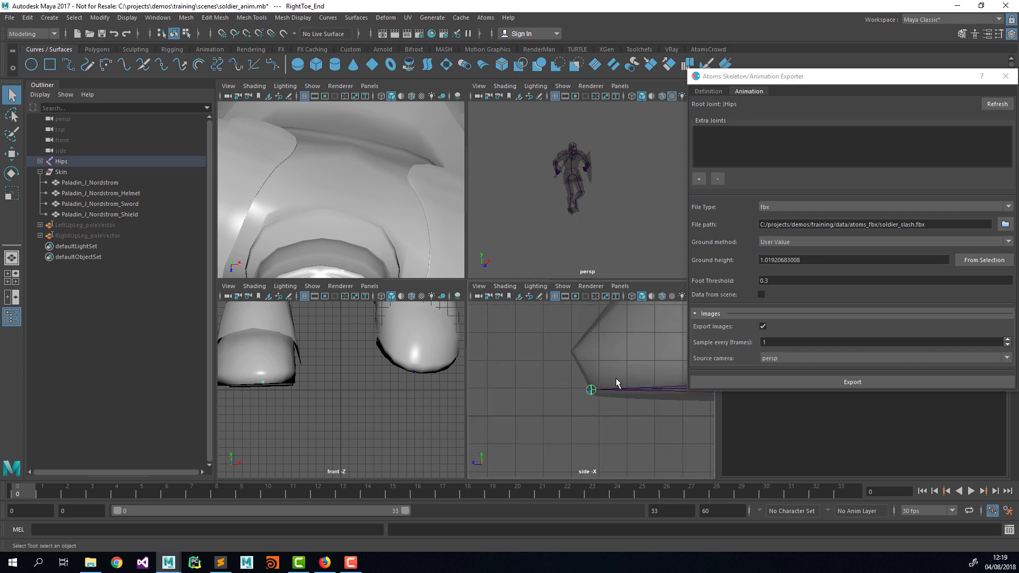
alt+right_drag(615, 382, 588, 395)
alt+middle_drag(641, 405, 541, 419)
click(578, 404)
alt+right_drag(578, 404, 477, 402)
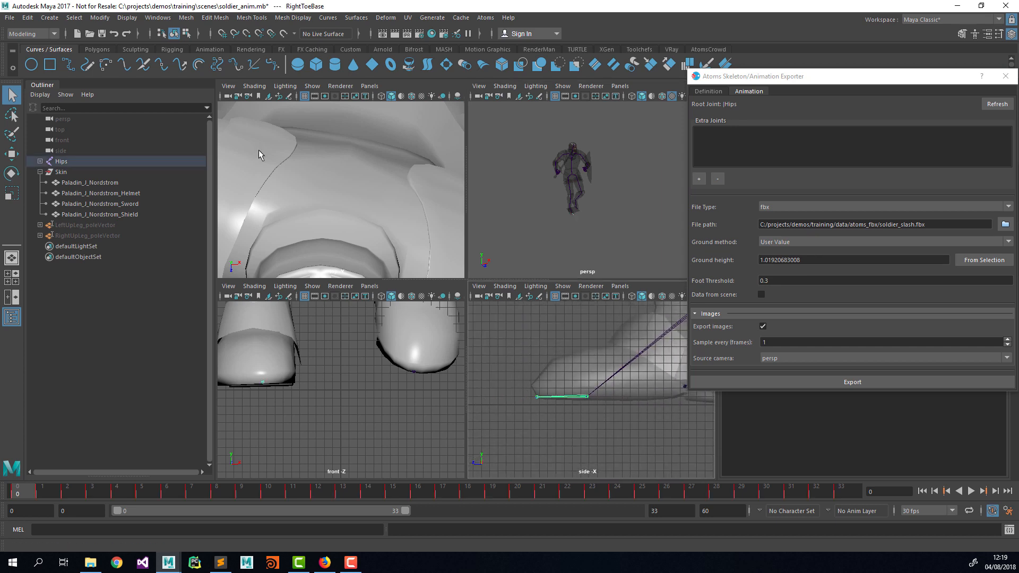
Create a locator and move it onto the right foot's toe base joint in the side view
click(49, 17)
click(60, 182)
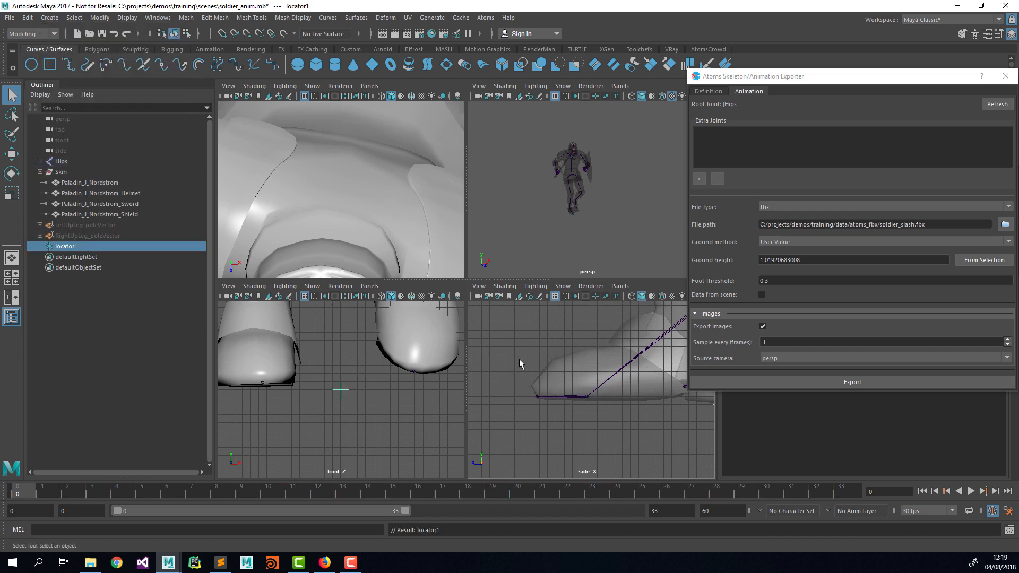
alt+right_drag(541, 366, 502, 372)
key(w)
drag(687, 406, 582, 401)
alt+right_drag(601, 394, 614, 391)
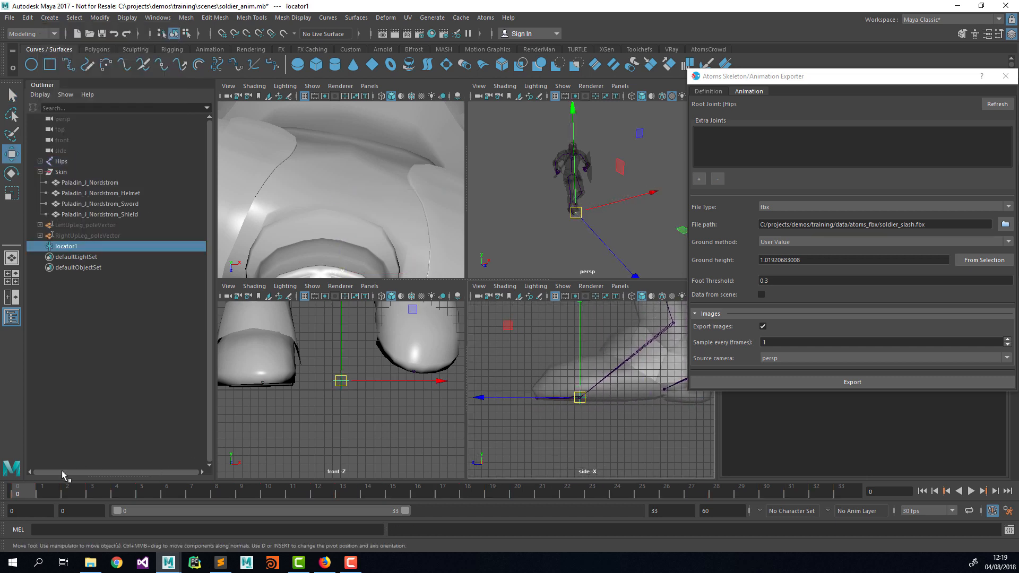
Scrub the walk animation to frame 7 and compare the lifting foot's toe joint with the locator in the side view
drag(29, 495, 192, 496)
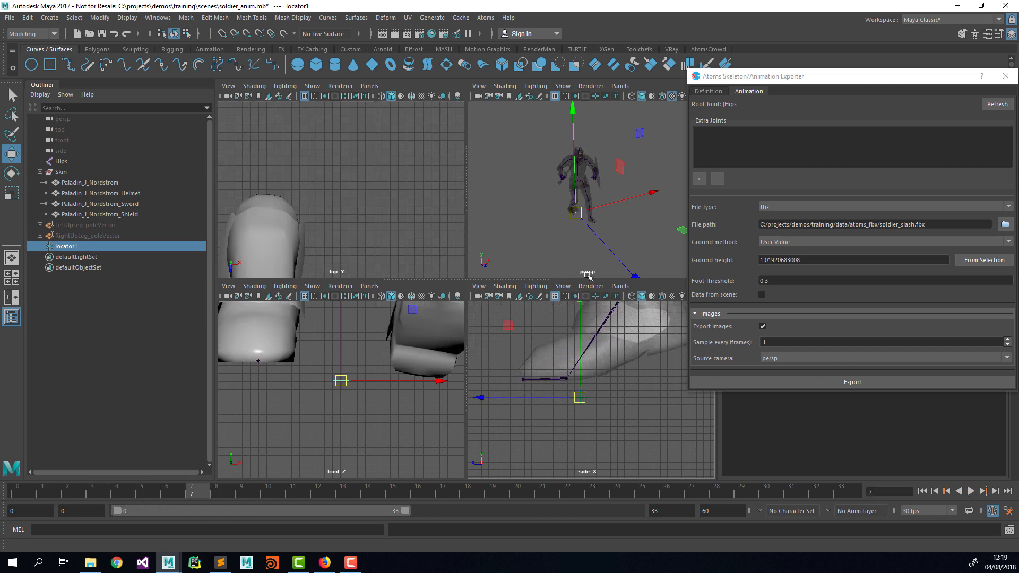
alt+click(580, 336)
alt+right_drag(579, 340, 500, 368)
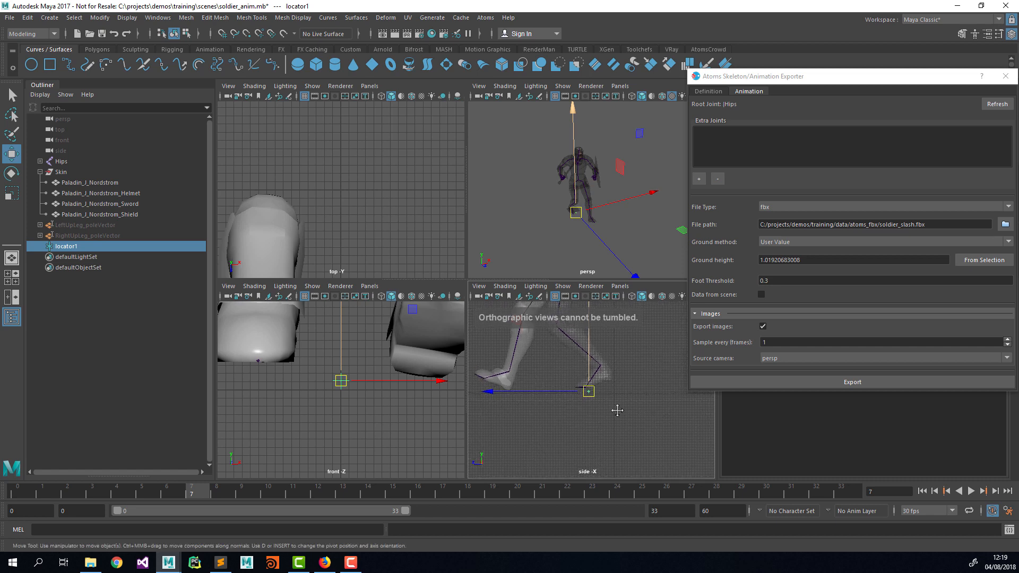
alt+middle_drag(583, 396, 585, 439)
alt+middle_drag(673, 417, 674, 439)
alt+right_drag(613, 439, 634, 423)
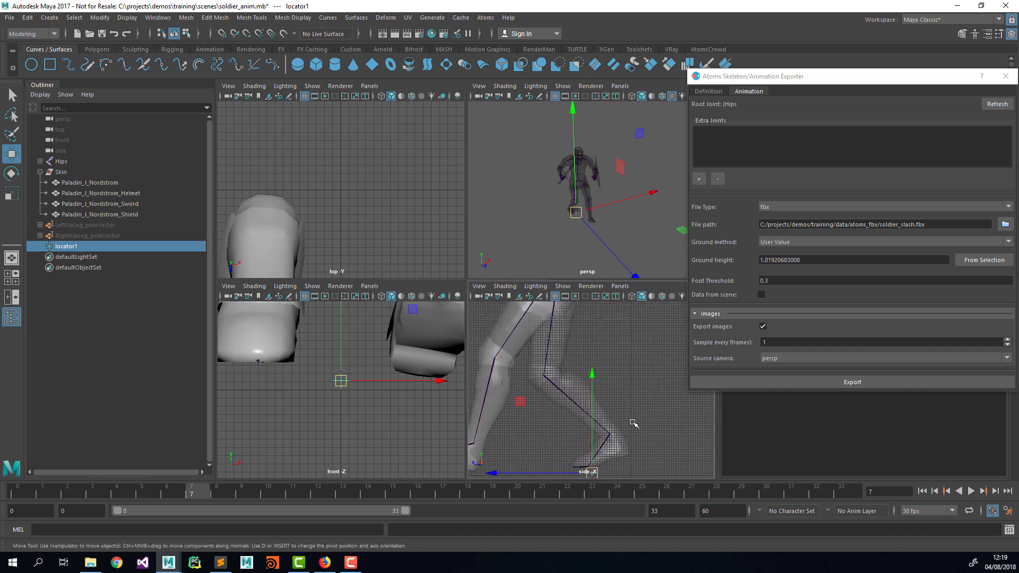
alt+middle_drag(634, 423, 638, 371)
alt+right_drag(608, 393, 627, 370)
alt+middle_drag(568, 327, 570, 358)
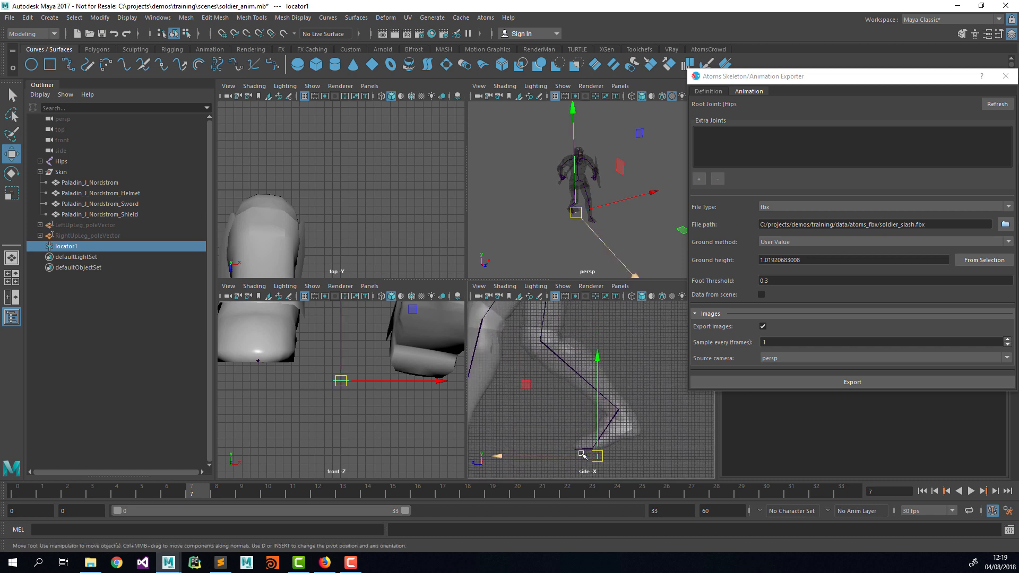
alt+middle_drag(601, 444, 620, 392)
key(alt+v)
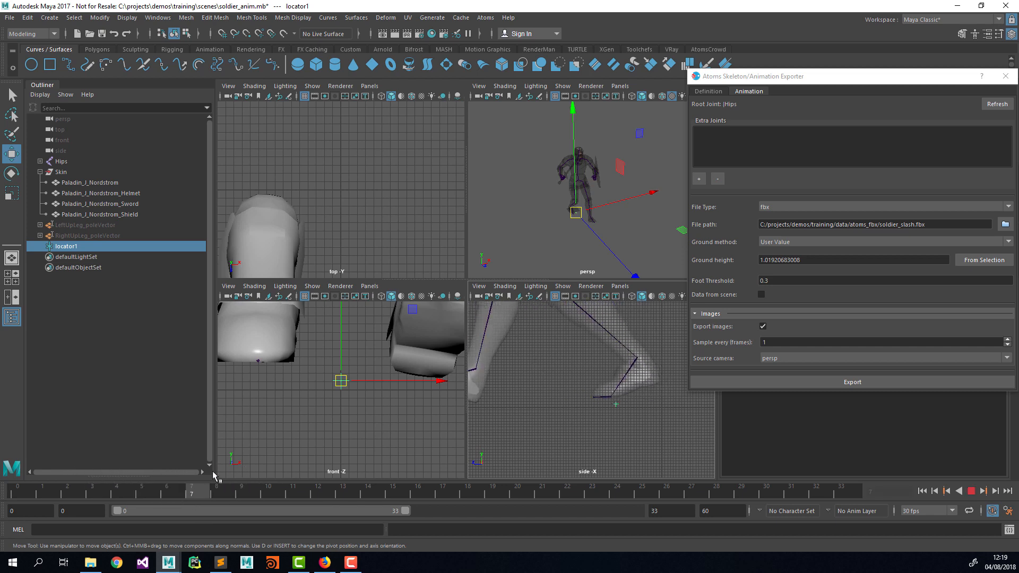
click(265, 489)
drag(8, 489, 196, 499)
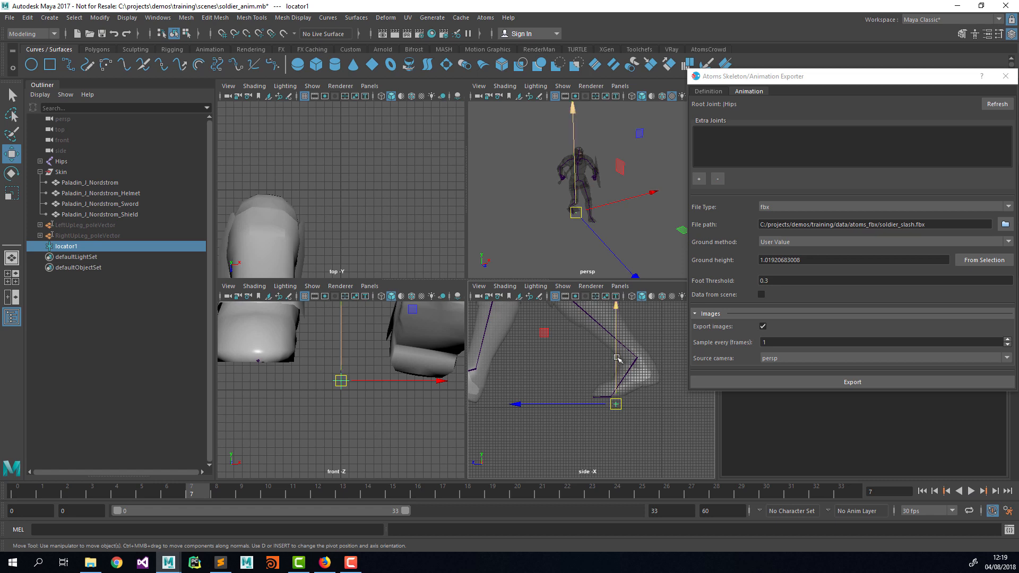
Raise the locator to the trailing foot's toe joint, at about Y 4.265, and set the exporter's foot threshold to 3.2
drag(617, 366, 618, 350)
drag(815, 84, 670, 72)
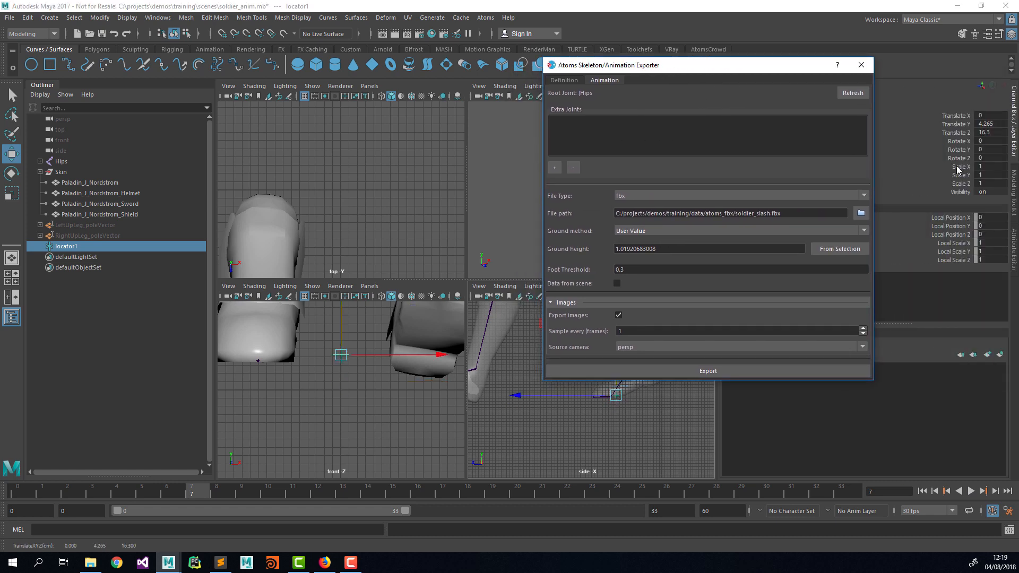
click(638, 271)
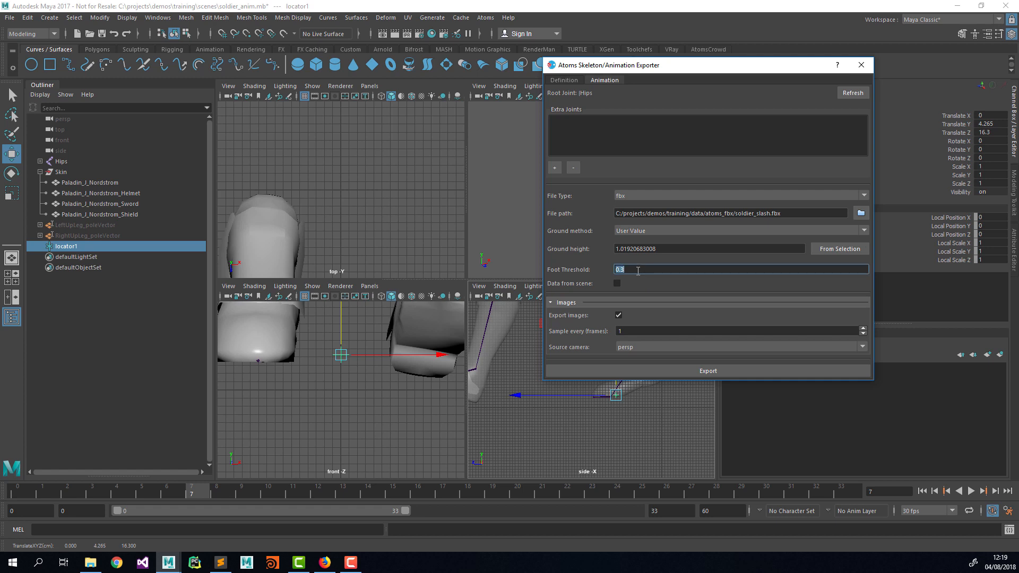
key(Tab)
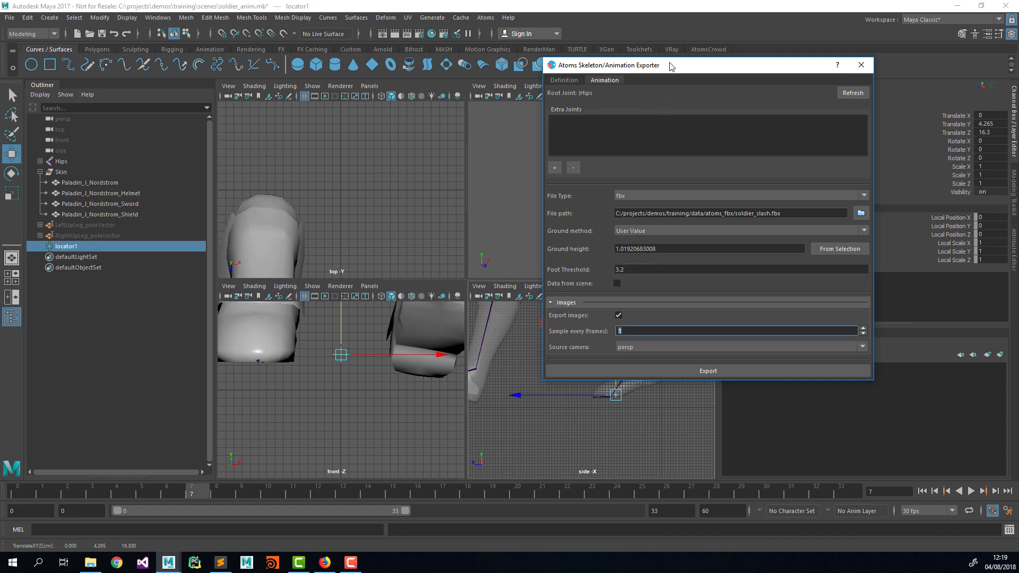
drag(670, 67, 762, 53)
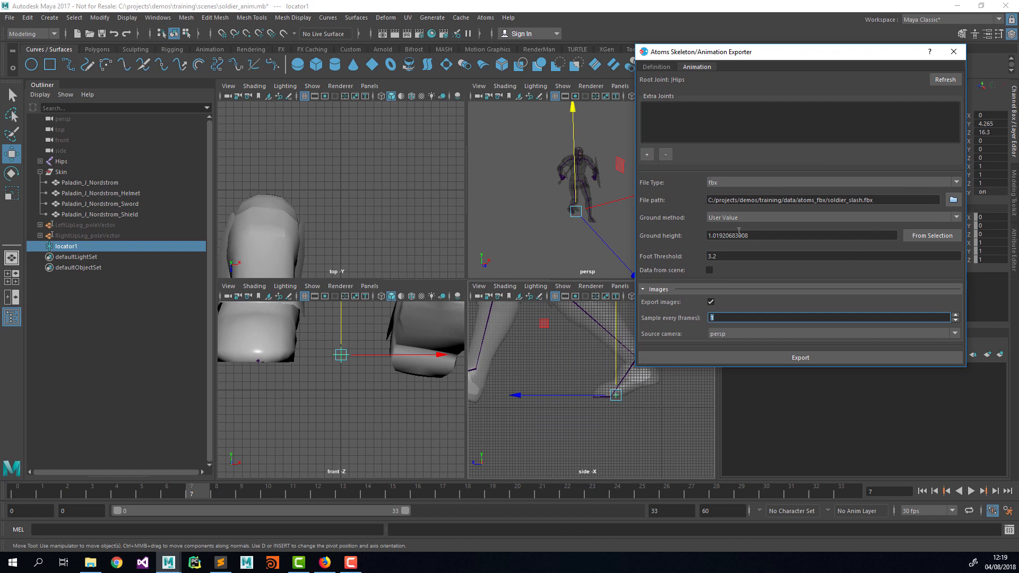
Set the foot threshold to 3.3 and scrub the walk back to frame 1 to check the feet in the side view
click(723, 259)
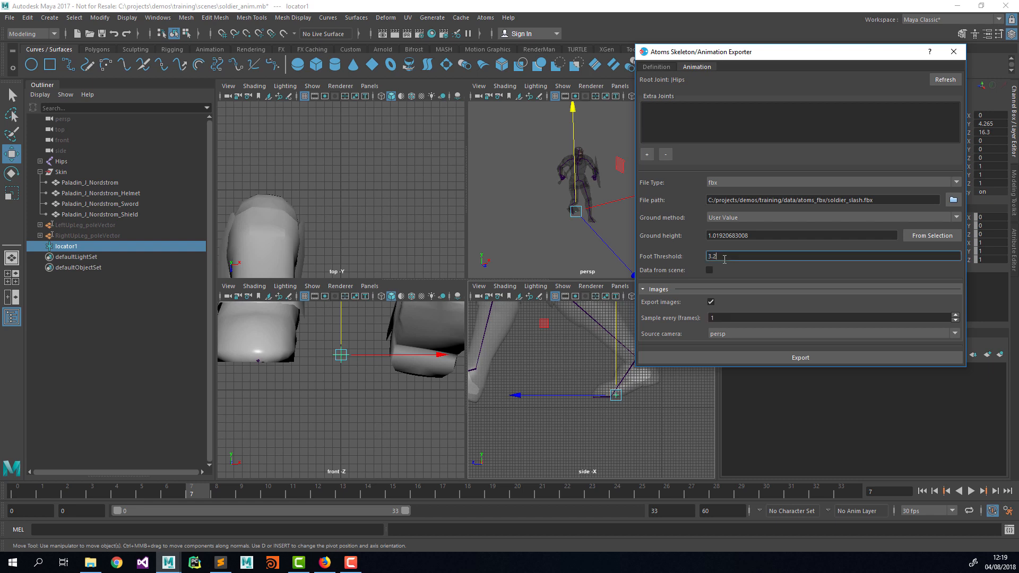
key(Tab)
alt+middle_drag(511, 350, 571, 354)
drag(224, 494, 45, 491)
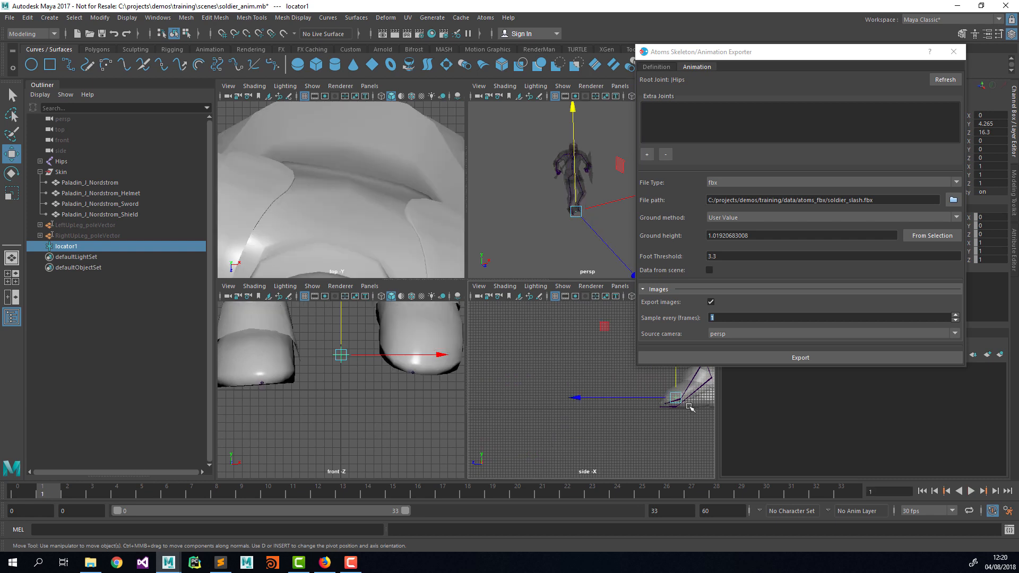
Play back the walk and compare the feet with the locator in the side view
alt+right_drag(669, 408, 690, 408)
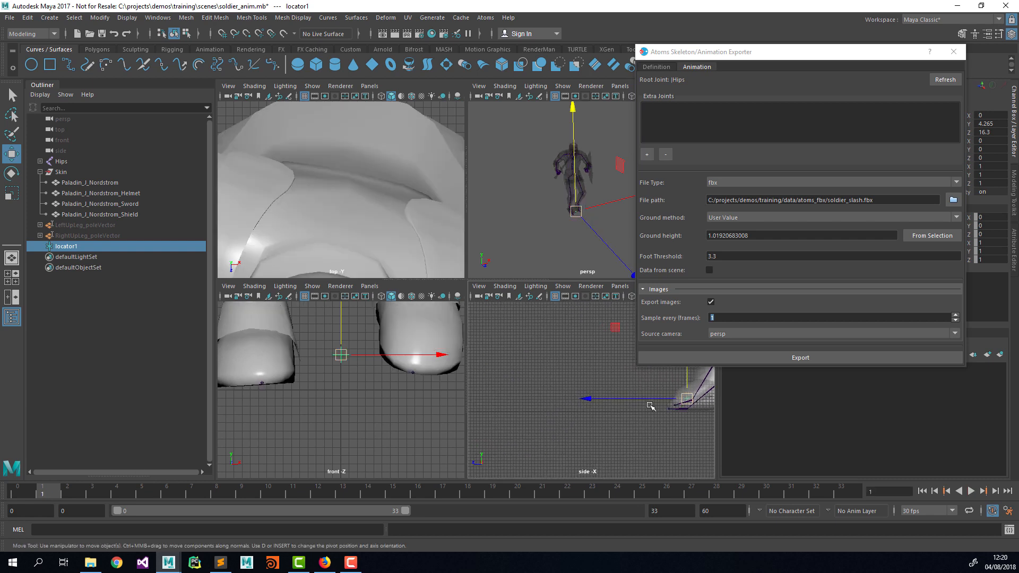
key(alt+v)
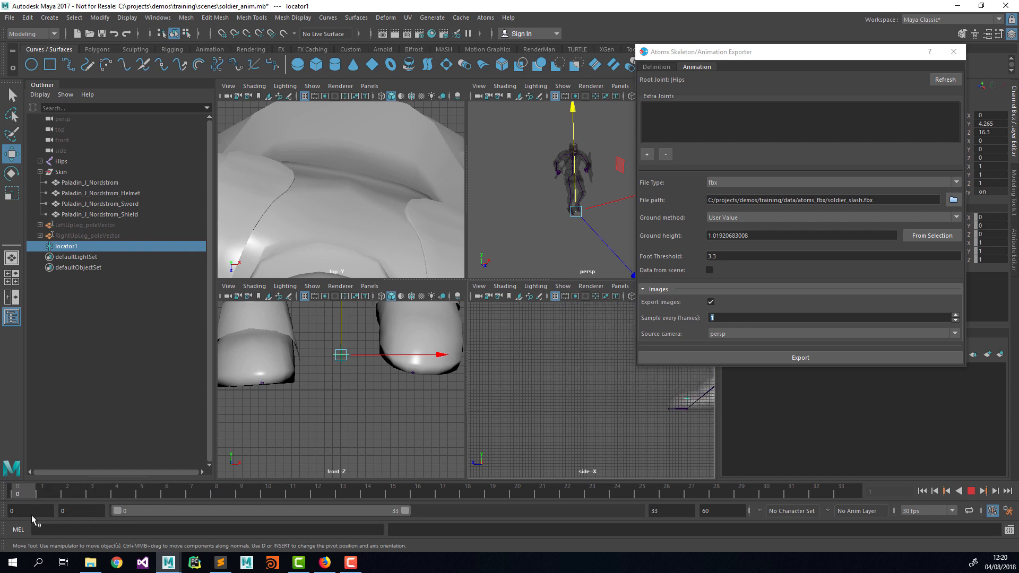
key(alt+v)
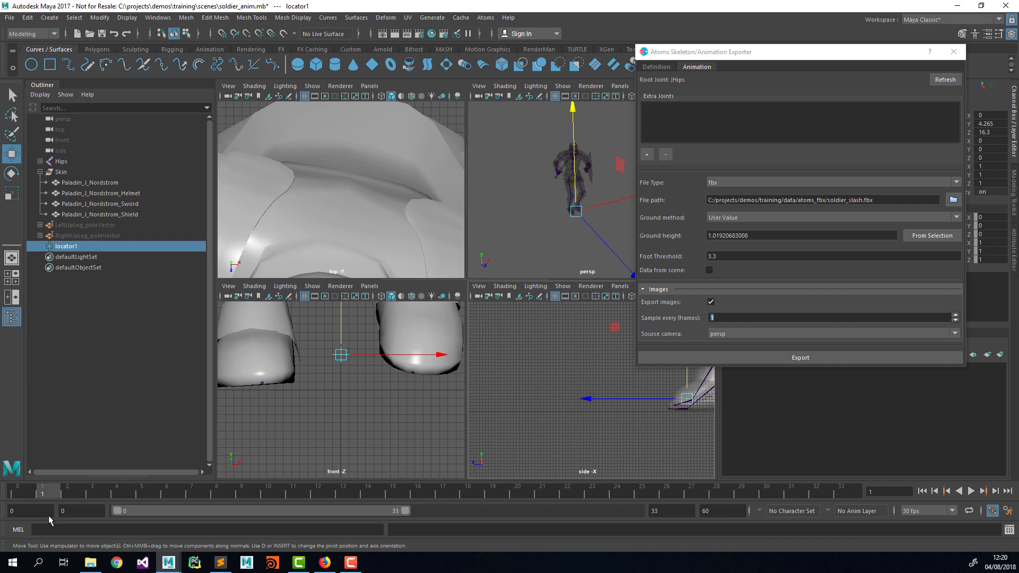
Maximize the perspective view and delete locator1 from the scene
click(547, 234)
key(space)
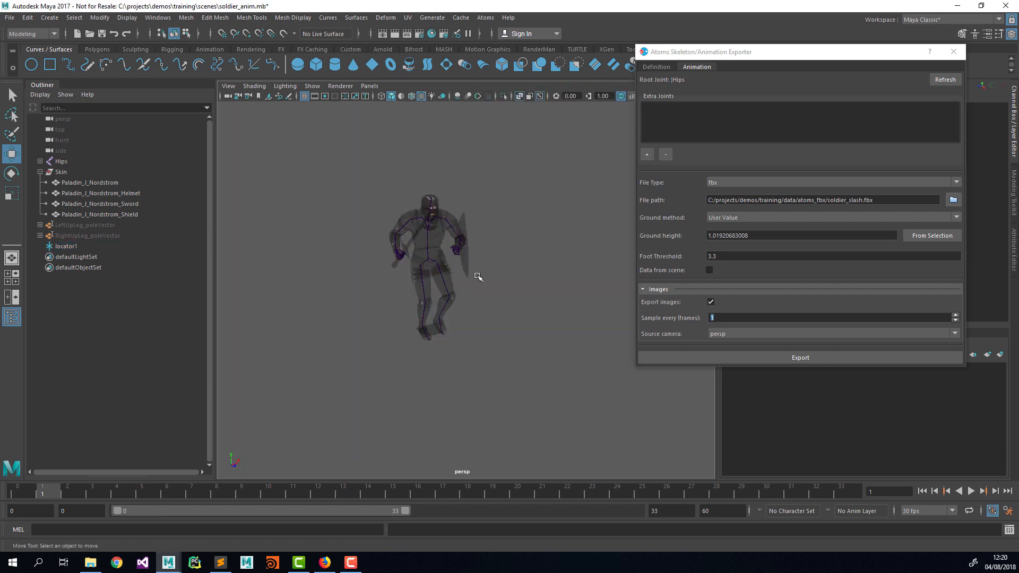
click(88, 243)
key(Delete)
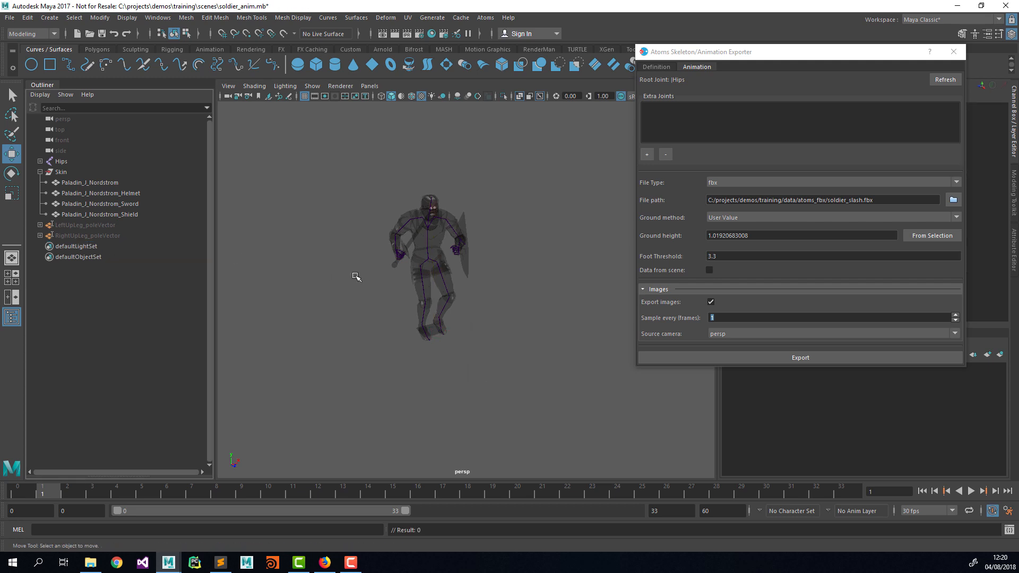
Turn off X-Ray shading in the perspective view and activate the Select tool
alt+middle_drag(450, 275, 454, 273)
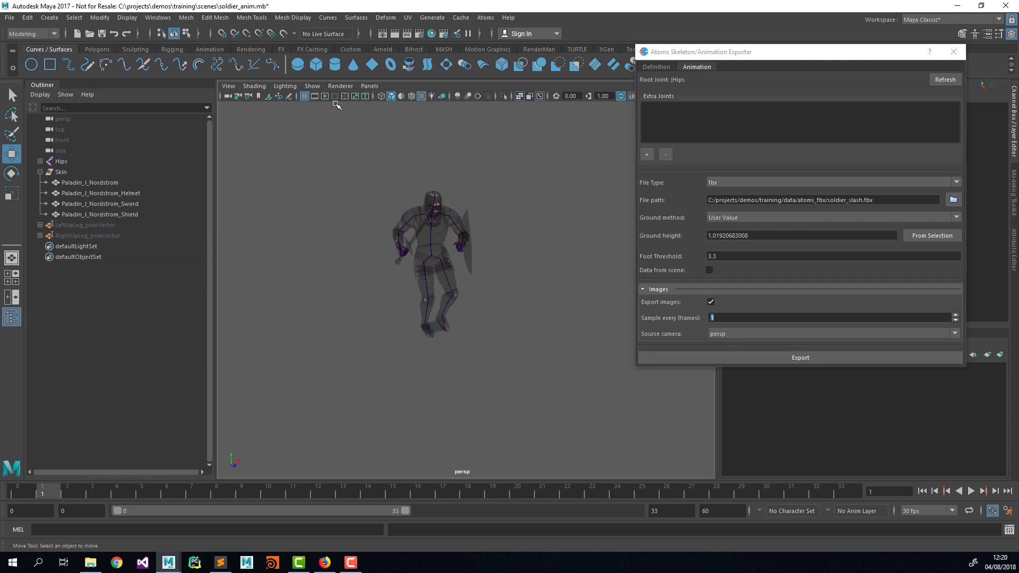
click(259, 87)
click(290, 208)
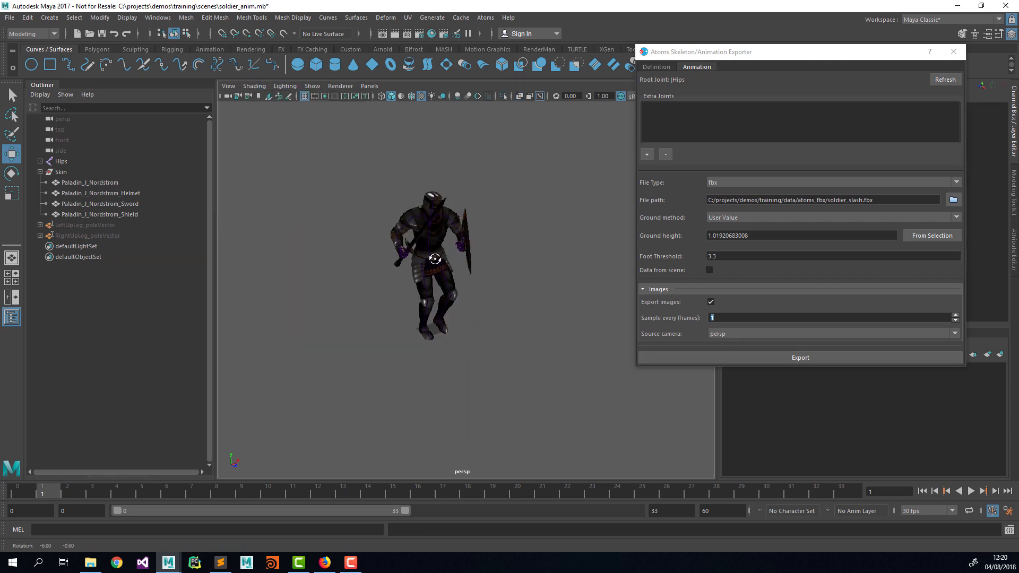
key(q)
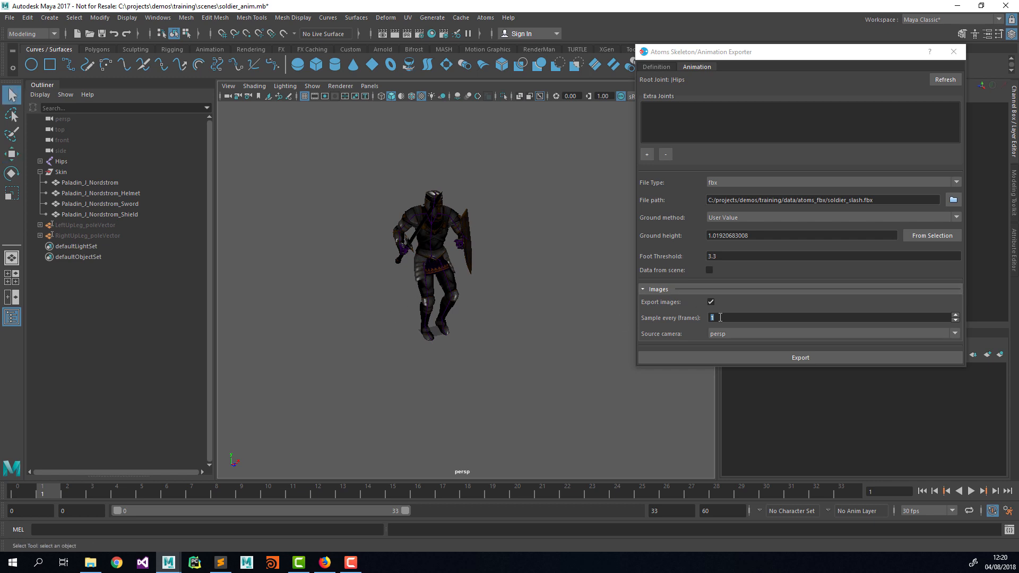
Frame the perspective view so the character stays visible throughout the walk, checking with playback, and return to frame 0
drag(47, 493, 838, 496)
alt+right_drag(619, 397, 530, 343)
key(alt+v)
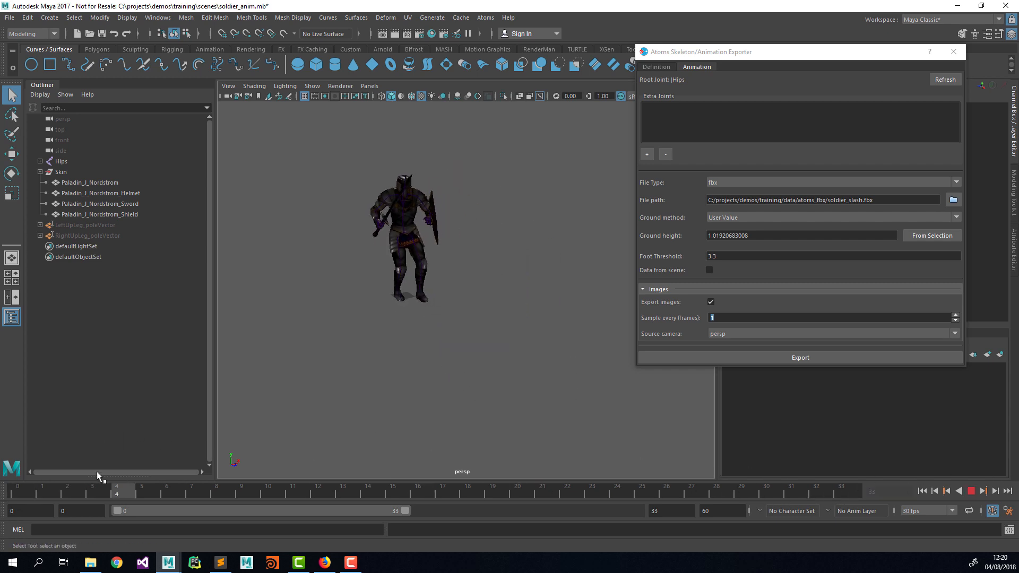
click(23, 492)
alt+middle_drag(390, 264, 390, 269)
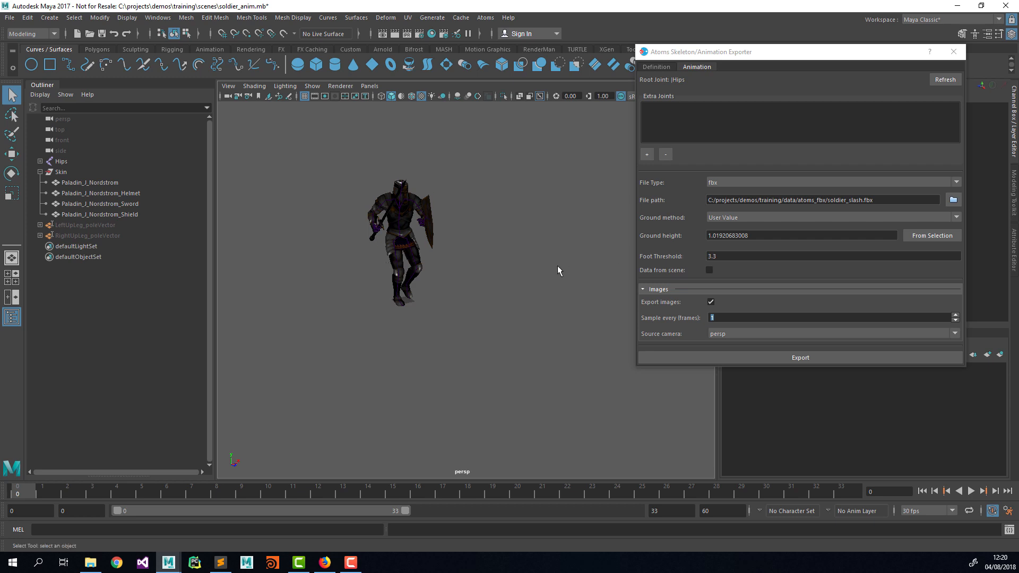
Export the walk animation and its images to soldier_slash.fbx and return the timeline to frame 0
click(844, 363)
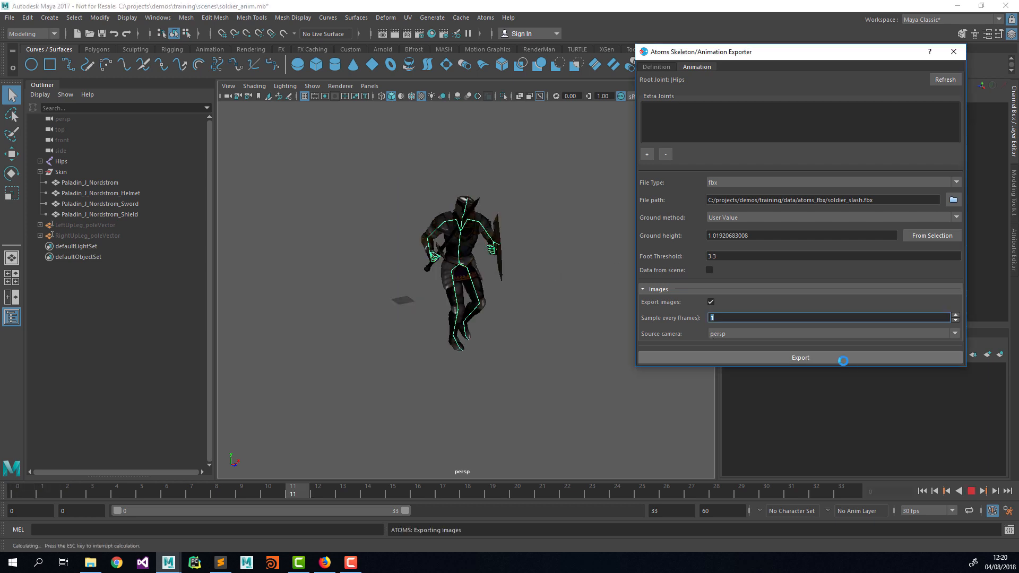
click(801, 225)
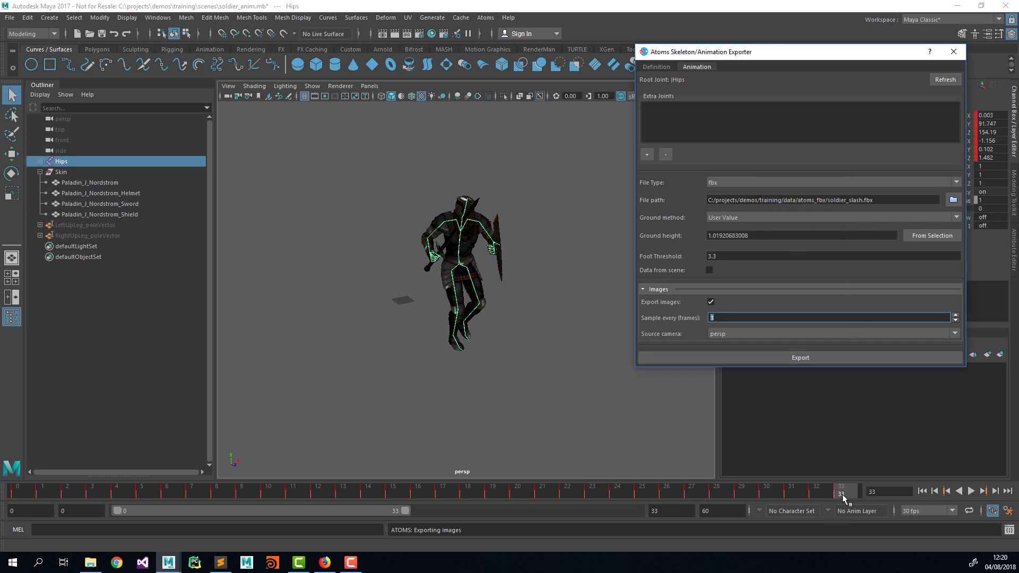
drag(842, 494, 16, 501)
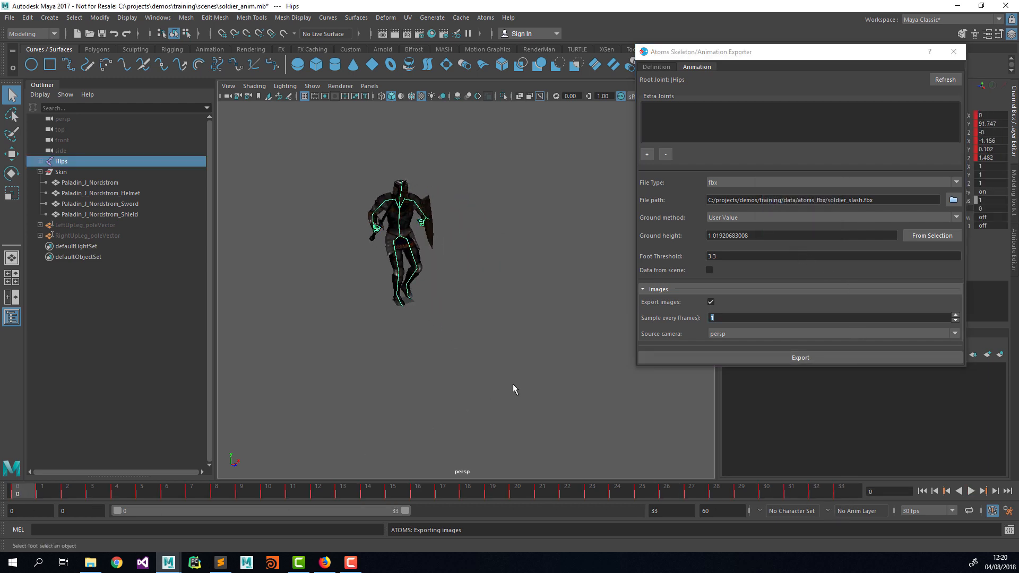
Set the export file name to soldier_walk.fbx and export the walk animation with its images
click(894, 201)
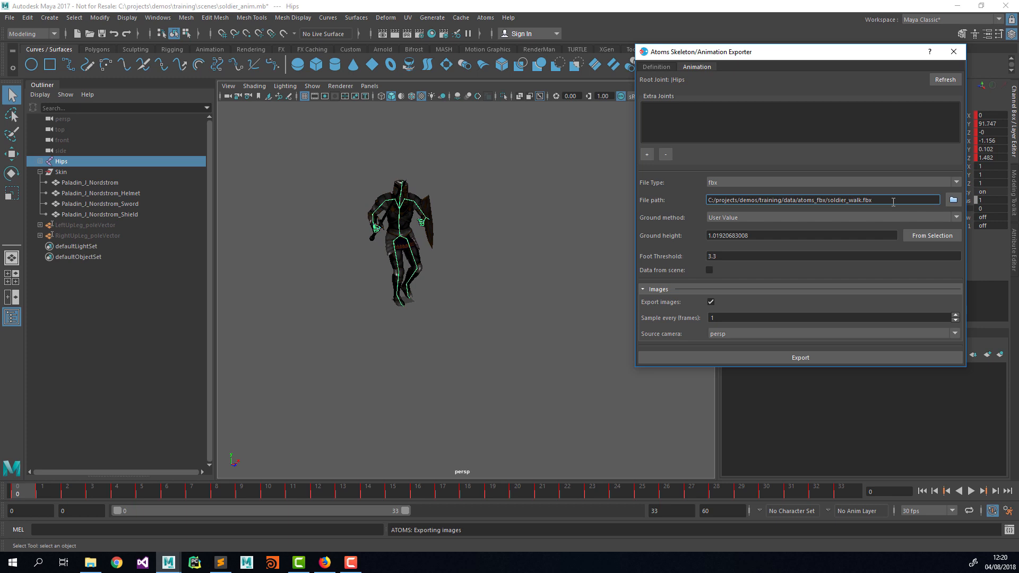
key(Tab)
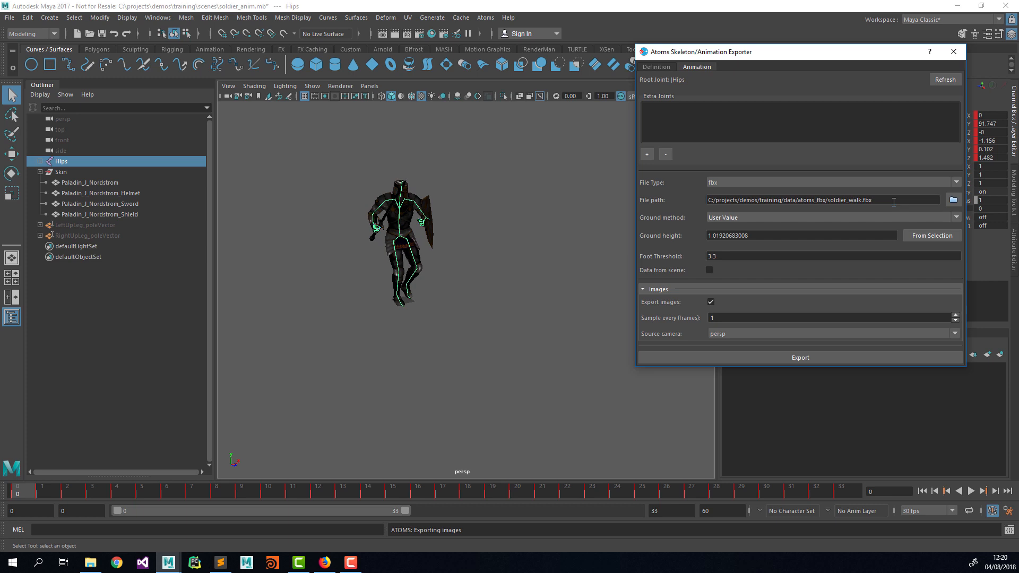
click(803, 358)
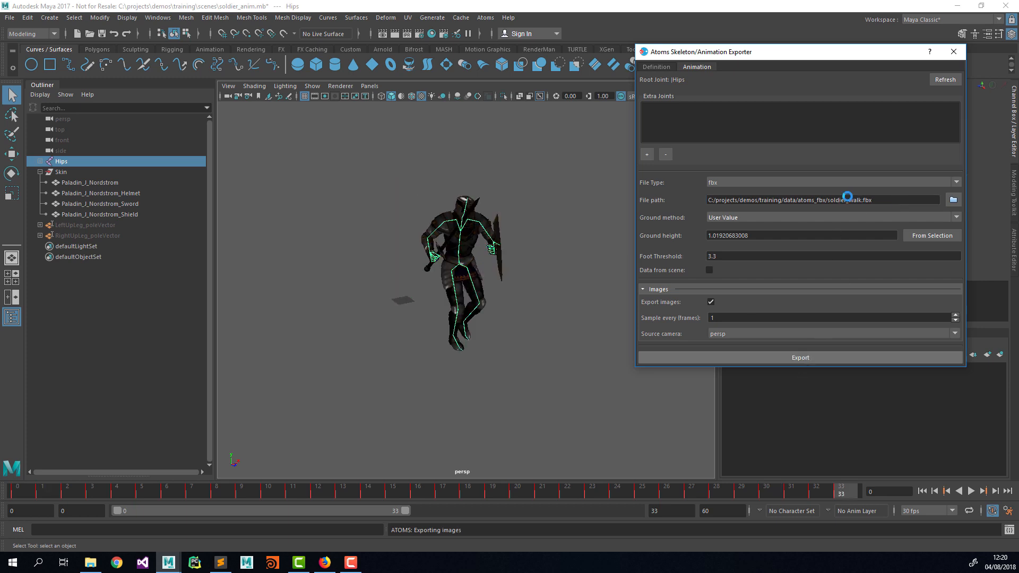
click(807, 228)
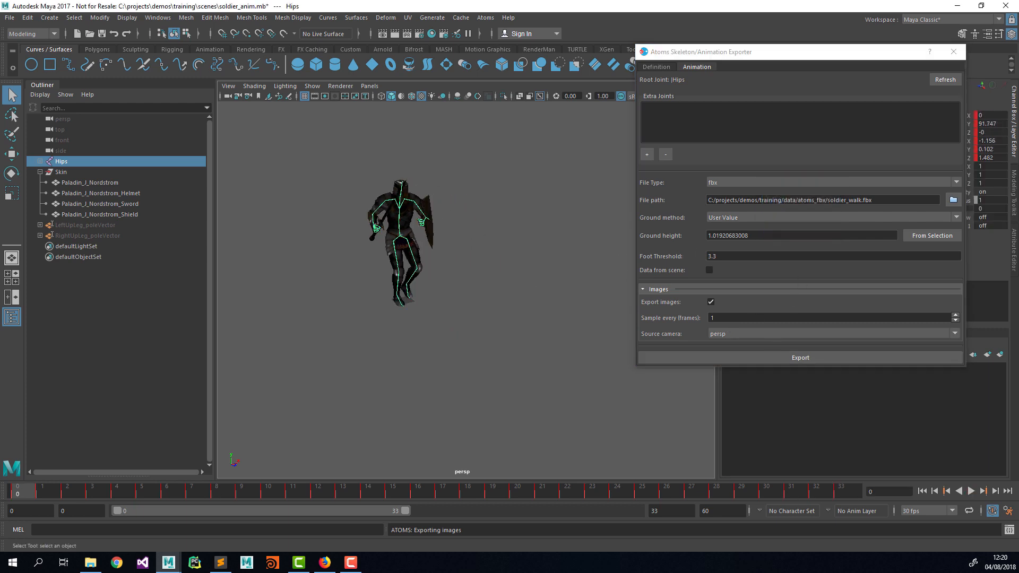
Import Sword And Shield Slash.fbx from the fbx data folder onto the character
key(alt+Tab)
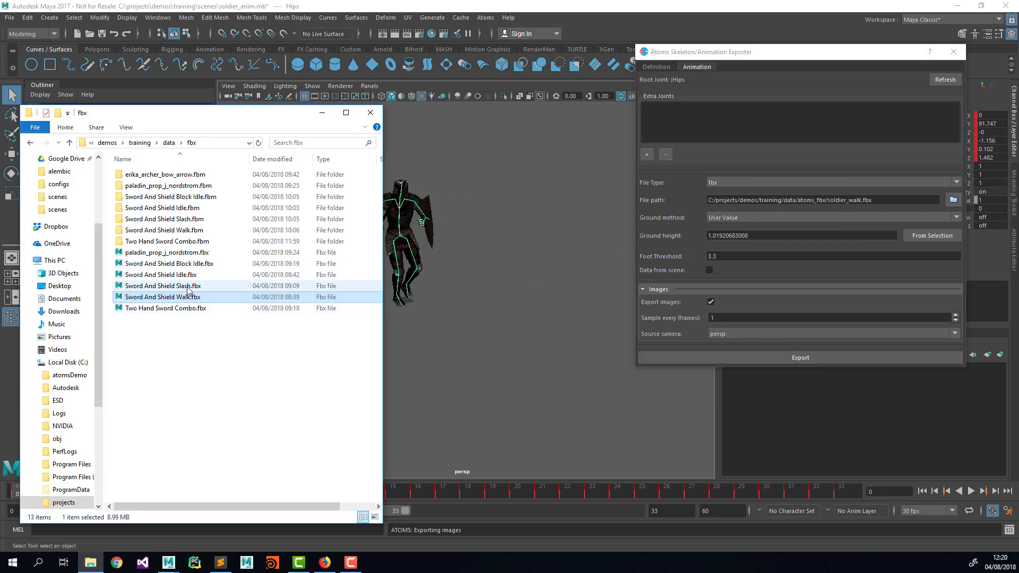
drag(186, 287, 397, 319)
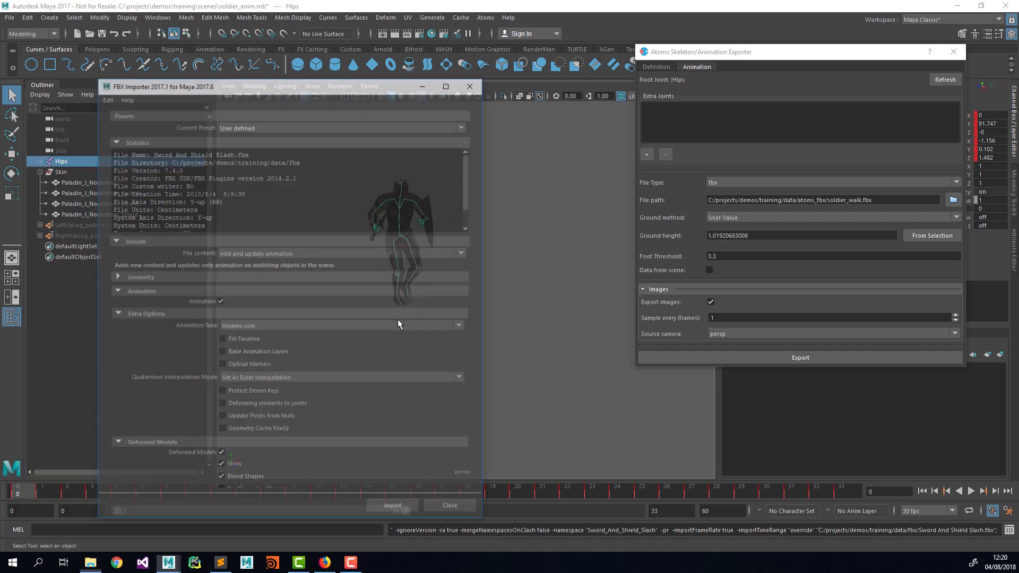
click(394, 508)
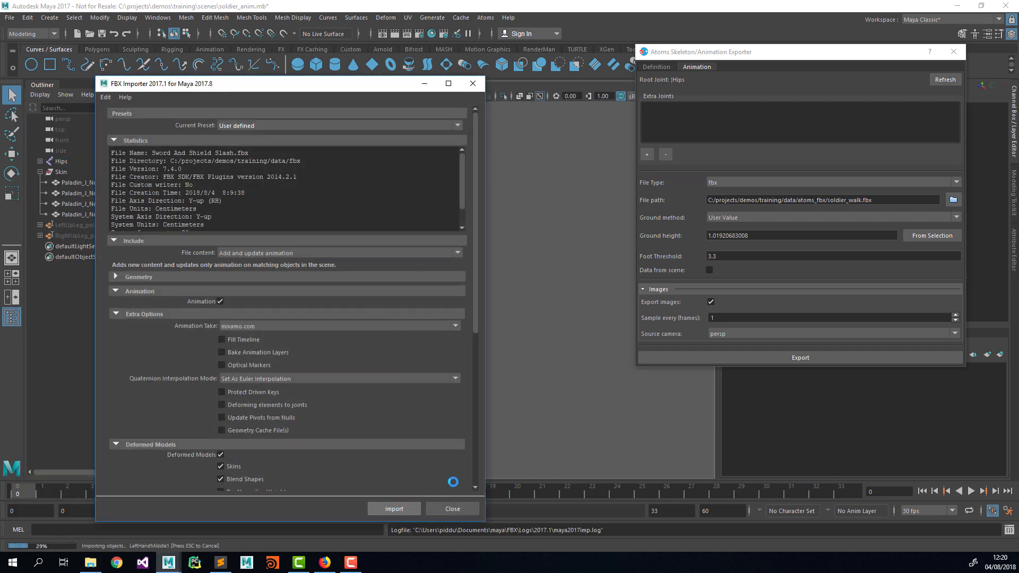
Set the export file name to soldier_slah.fbx and take the ground height from the right toe base joint
click(854, 200)
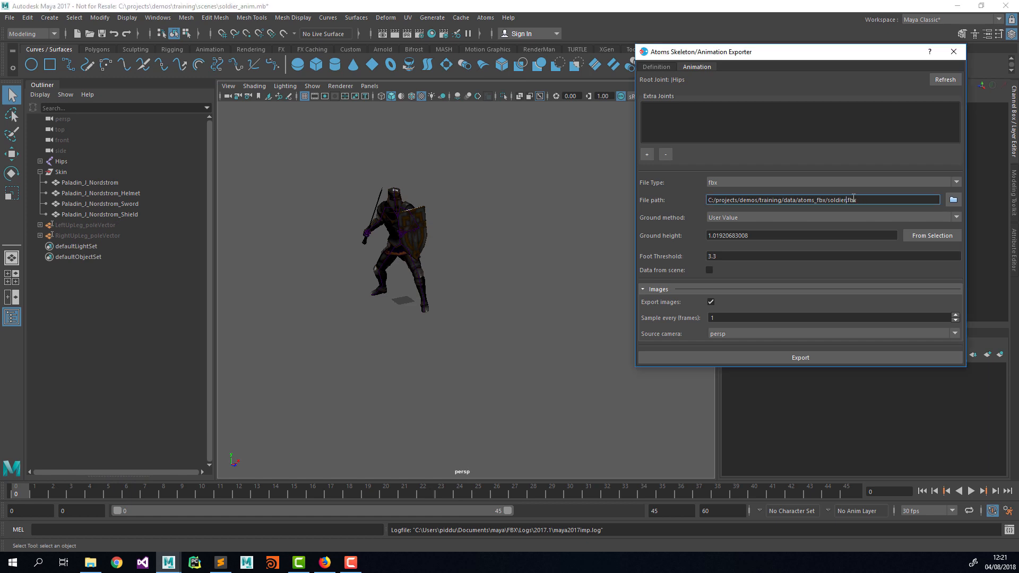
key(Tab)
key(Tab)
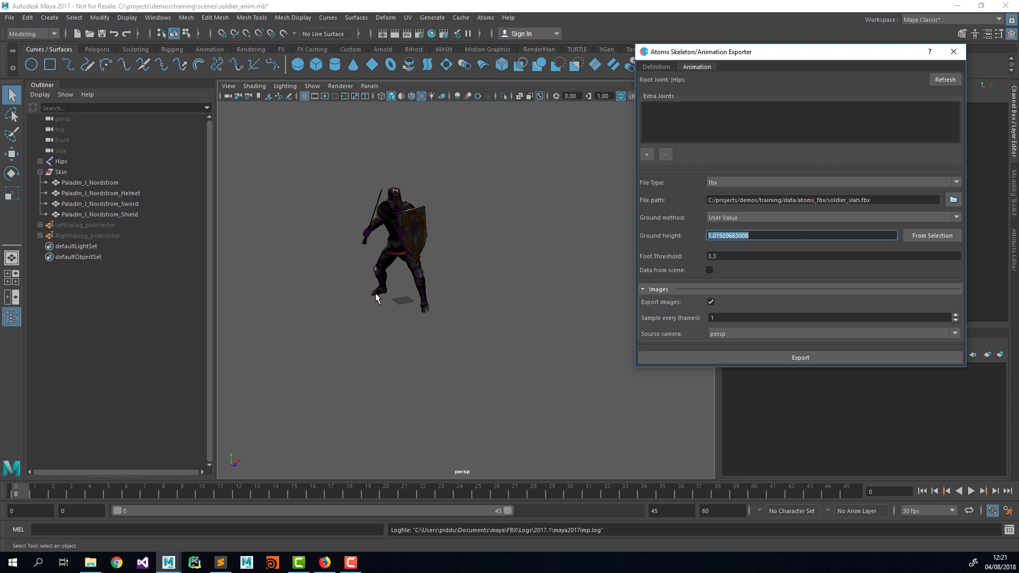
click(376, 297)
click(932, 235)
Set the exporter's foot threshold to .3 for the slash animation
double_click(718, 256)
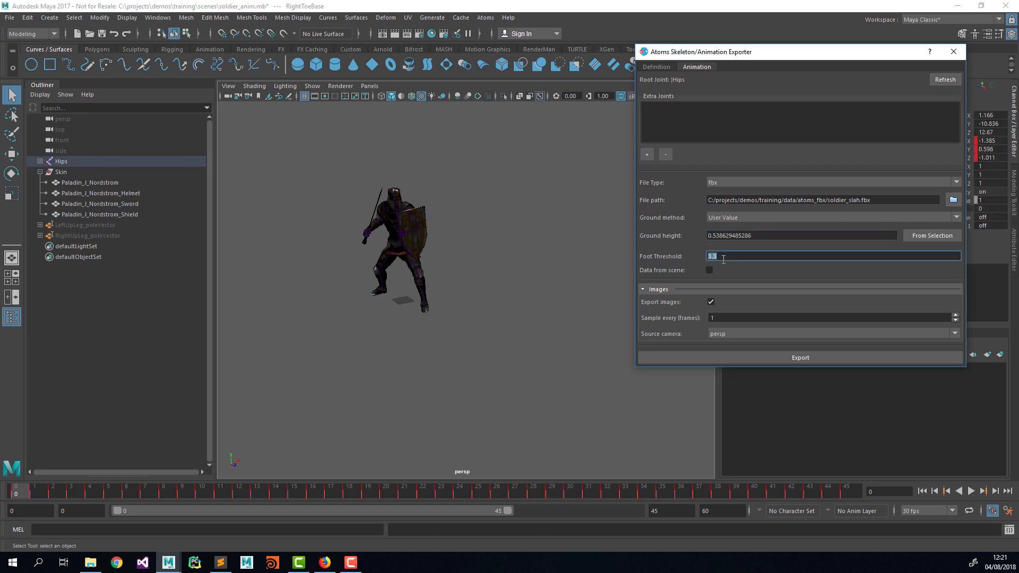
text(.3)
key(Tab)
key(Tab)
key(Tab)
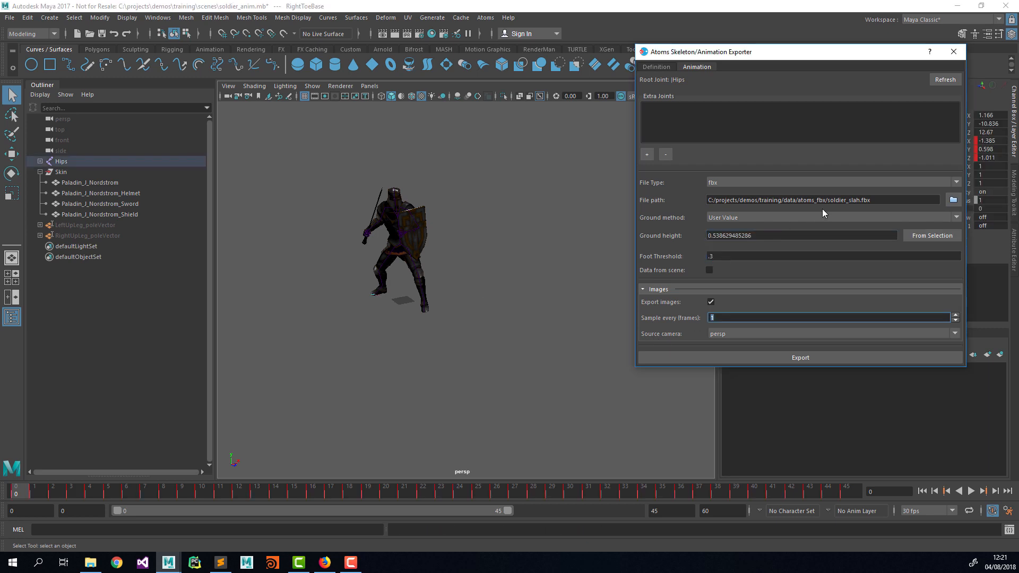
Correct the export file name to soldier_slash.fbx, export the slash animation with its images, and return to frame 0
click(859, 201)
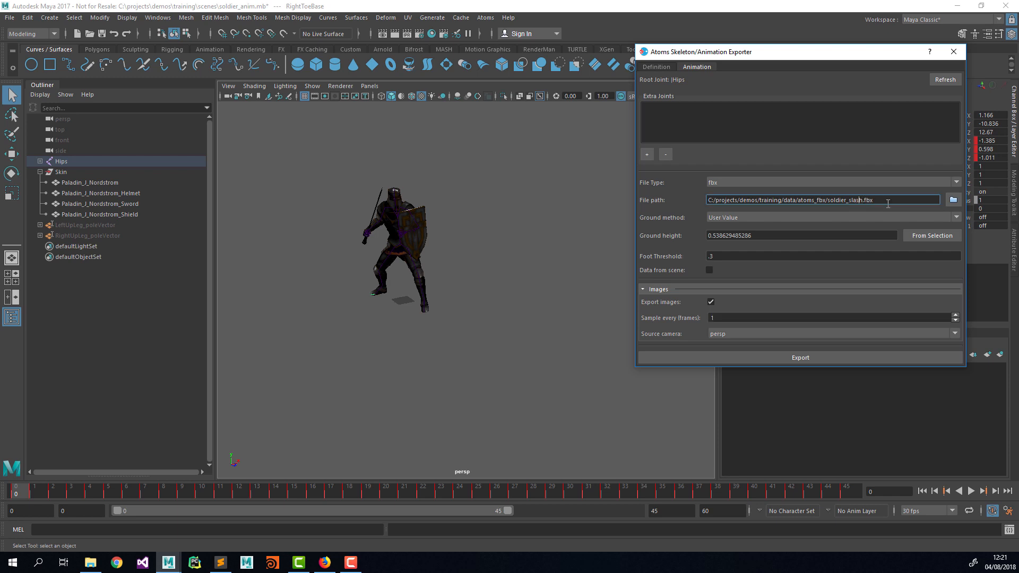
key(Tab)
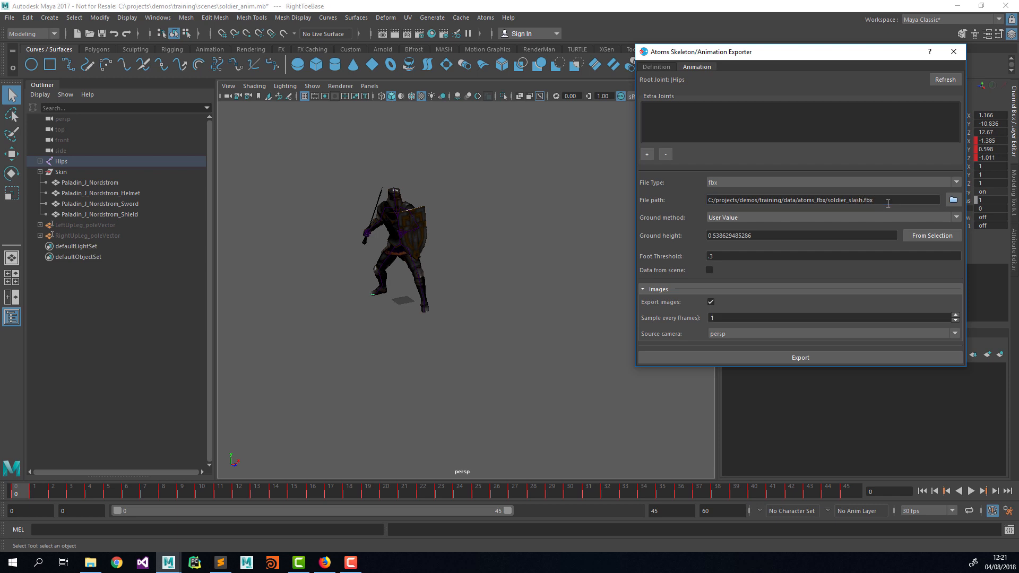
click(788, 358)
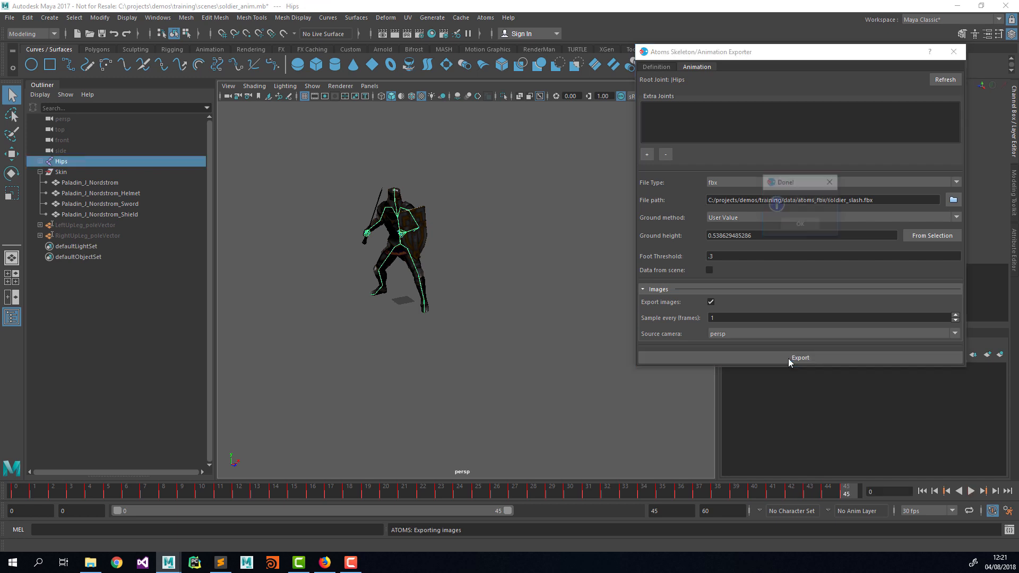
click(799, 223)
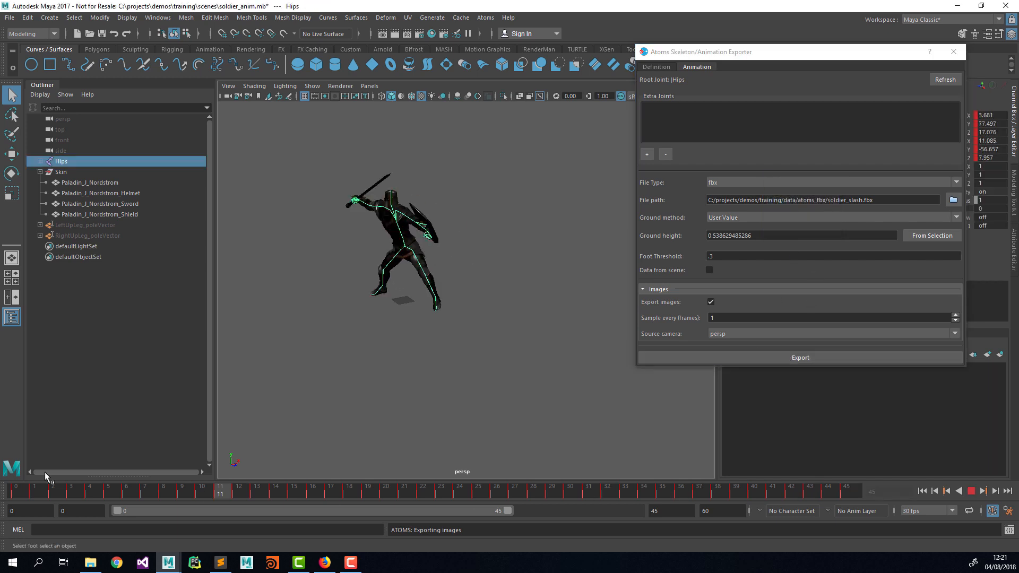
click(17, 490)
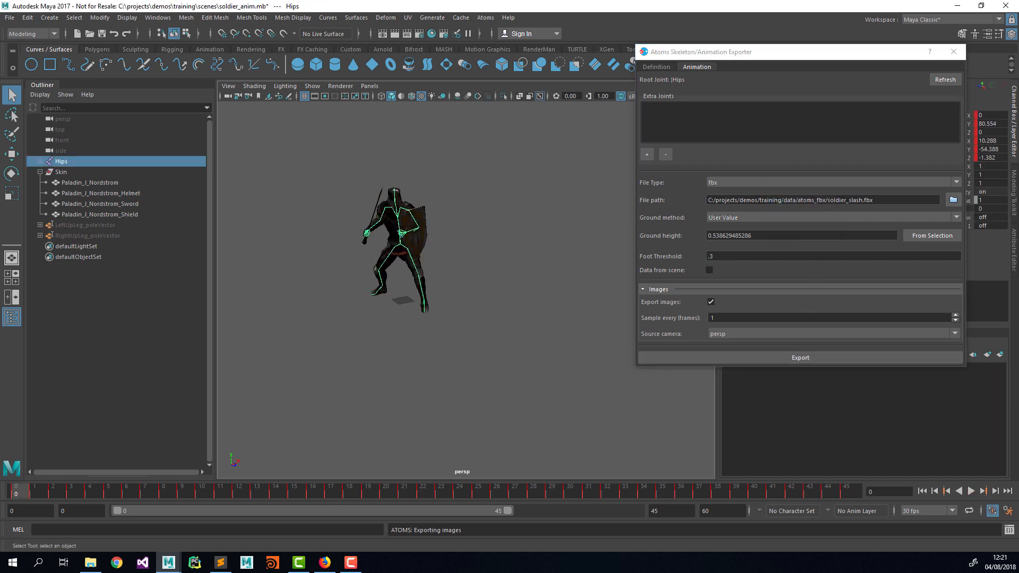
Import Two Hand Sword Combo.fbx from the fbx data folder onto the character and set the timeline to frame 0
key(alt+Tab)
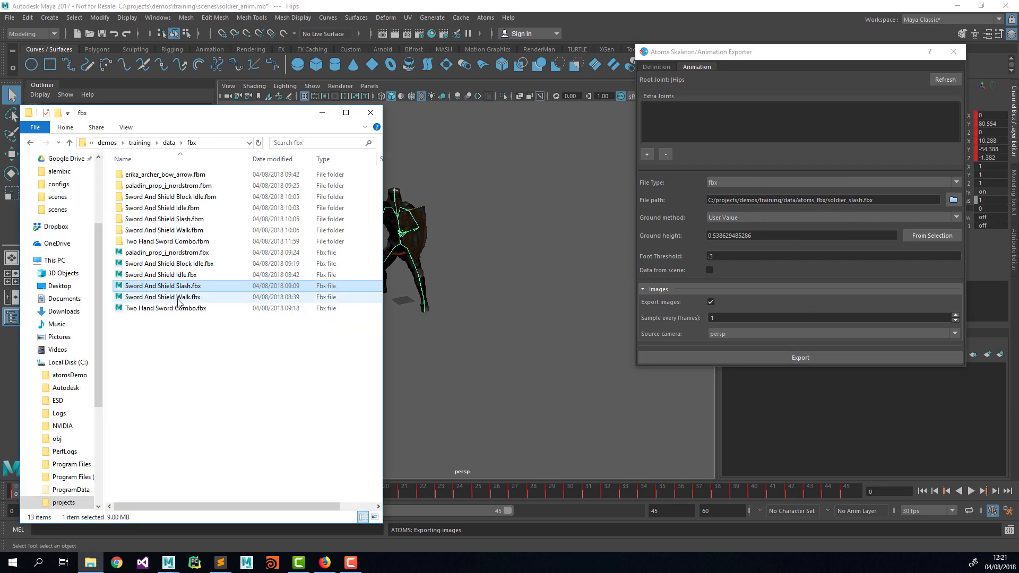
drag(180, 309, 492, 359)
click(395, 508)
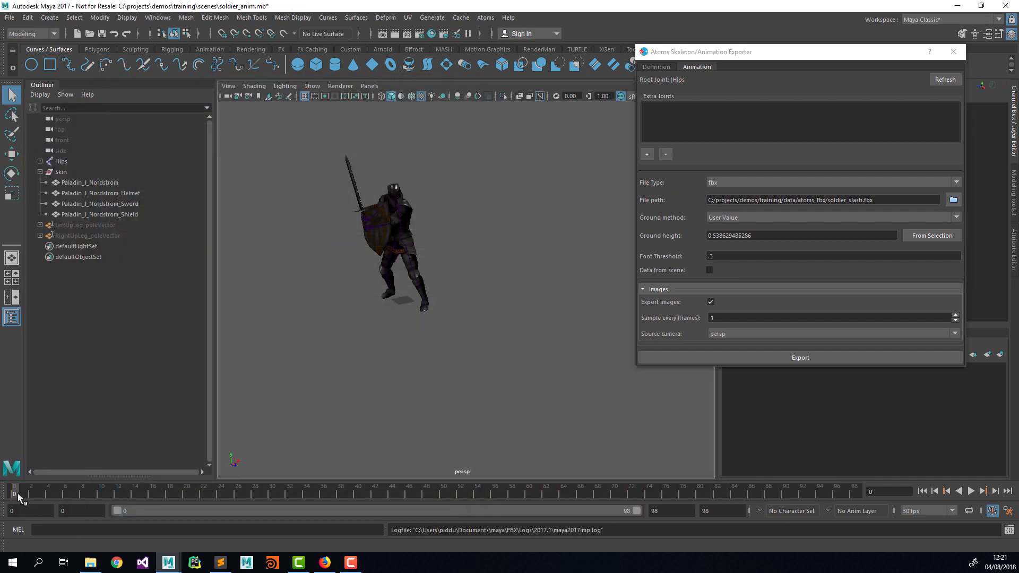
drag(24, 496, 13, 478)
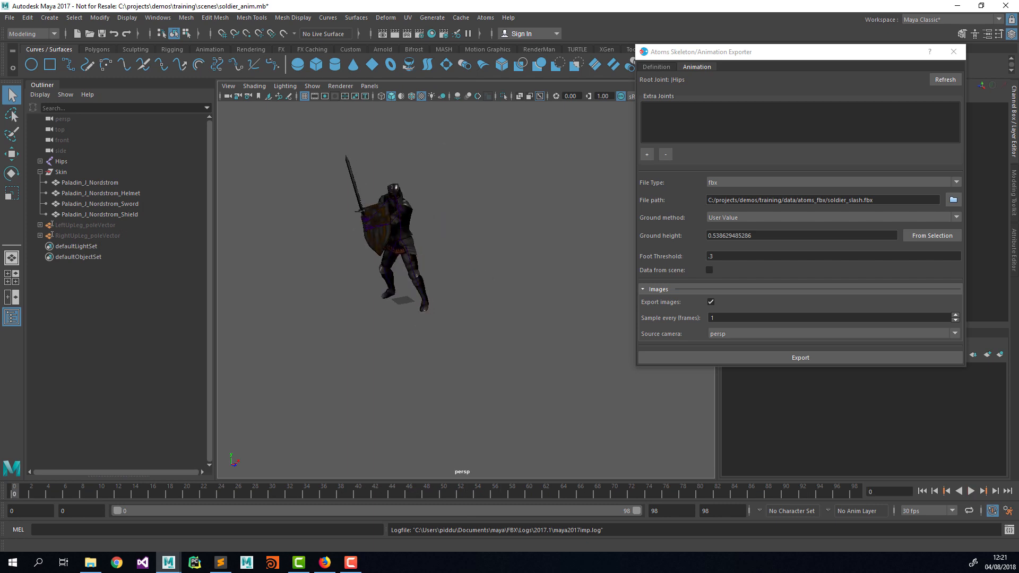
Take the exporter's ground height from the right toe base joint and select the left foot's toe end joint
click(385, 299)
click(385, 299)
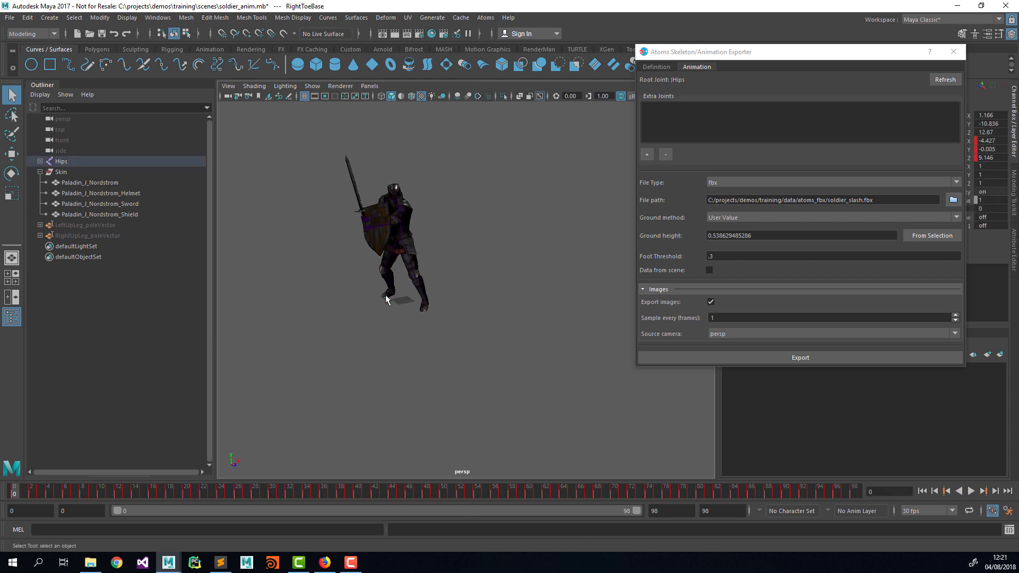
click(908, 235)
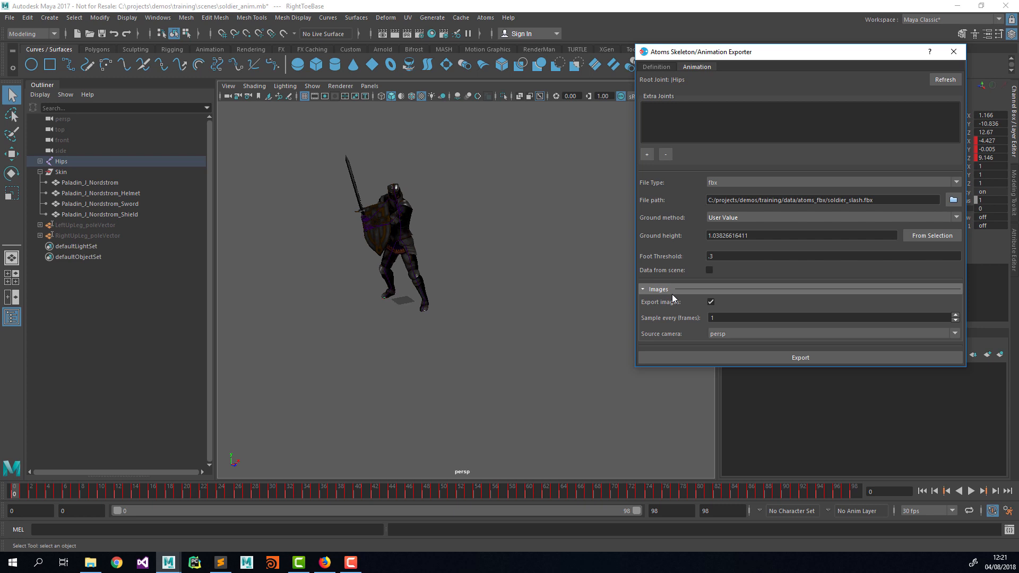
click(422, 307)
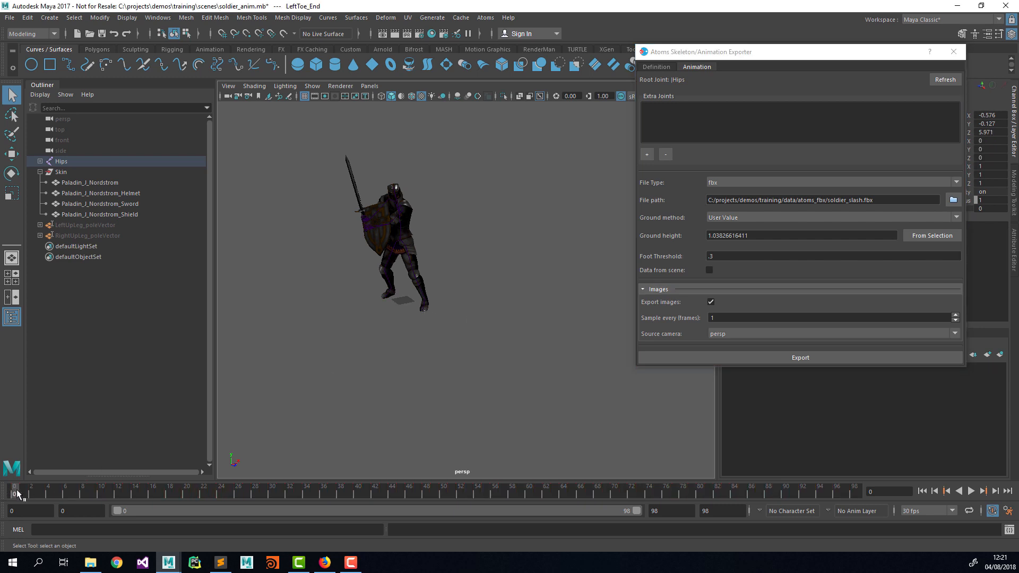
Select the right toe base joint at frame 0, take the exporter's ground height from it, and switch to the four-view layout
mouse_move(16, 493)
mouse_down()
mouse_move(126, 490)
mouse_move(11, 487)
mouse_up()
click(386, 297)
click(933, 235)
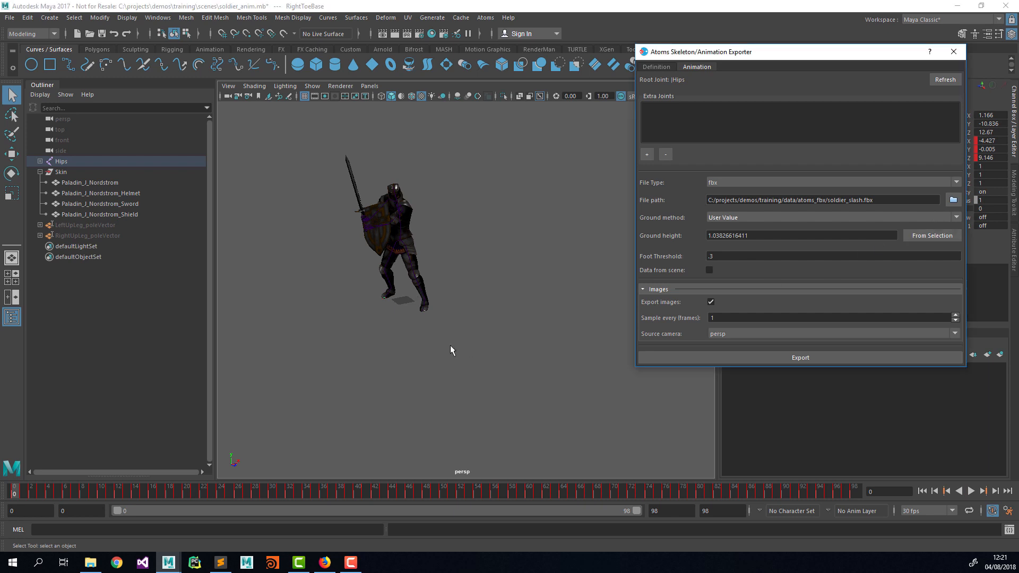
key(space)
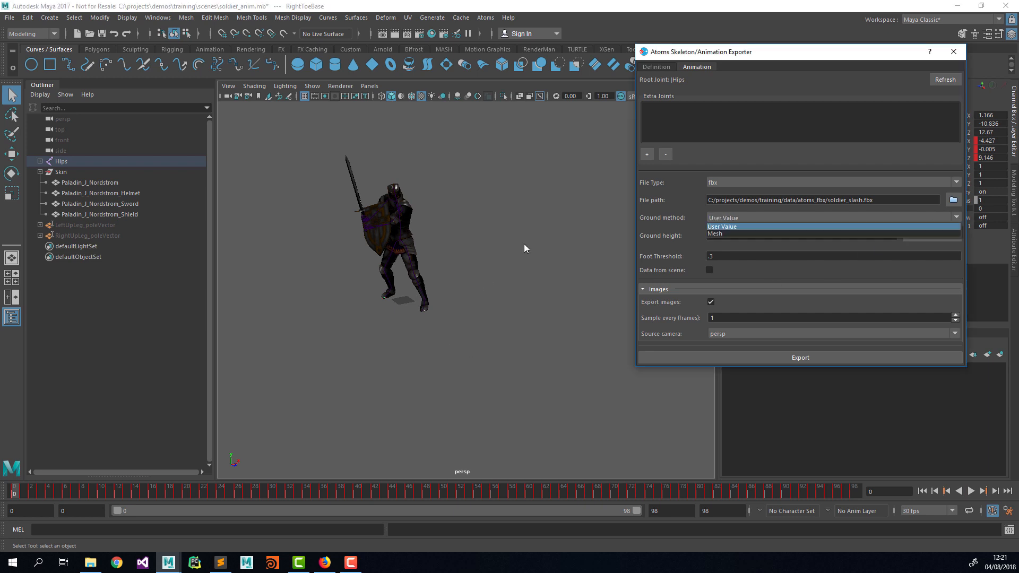
click(524, 244)
key(space)
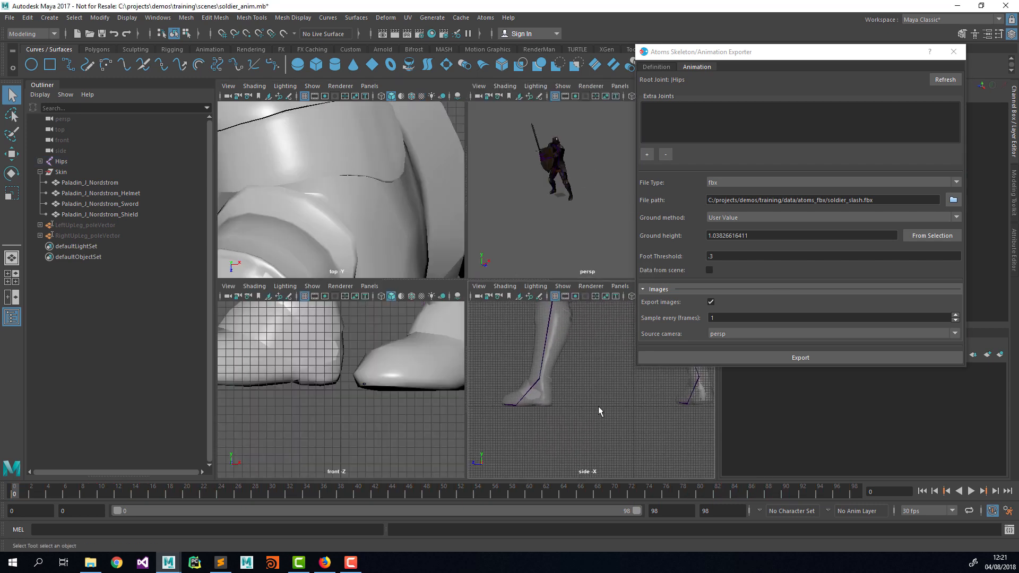
Create a locator and place it near the right toe base joint in the side view, at about Y 1.34 and Z -21.6
alt+middle_drag(597, 407, 544, 410)
alt+right_drag(544, 410, 587, 404)
click(638, 410)
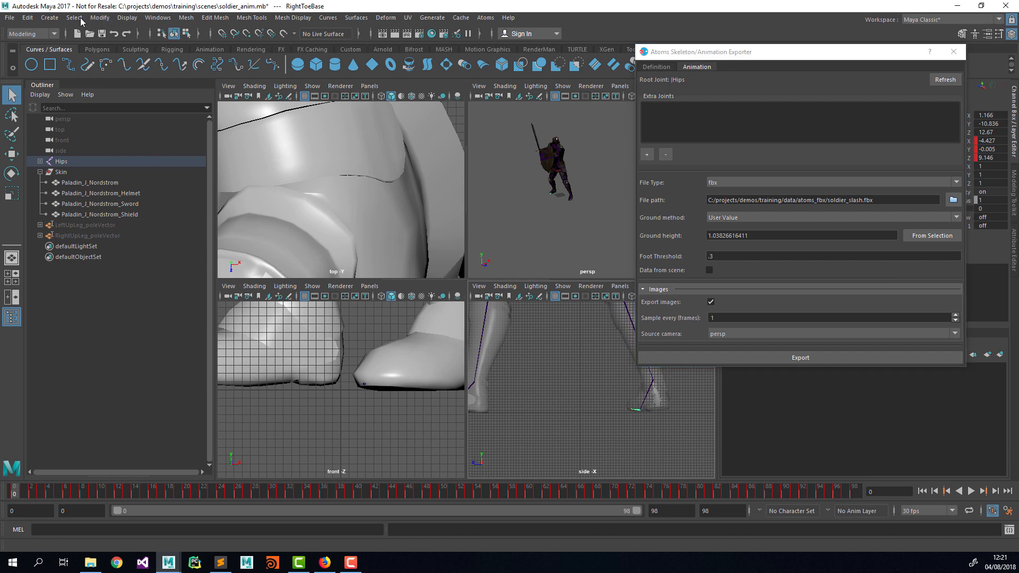
click(50, 17)
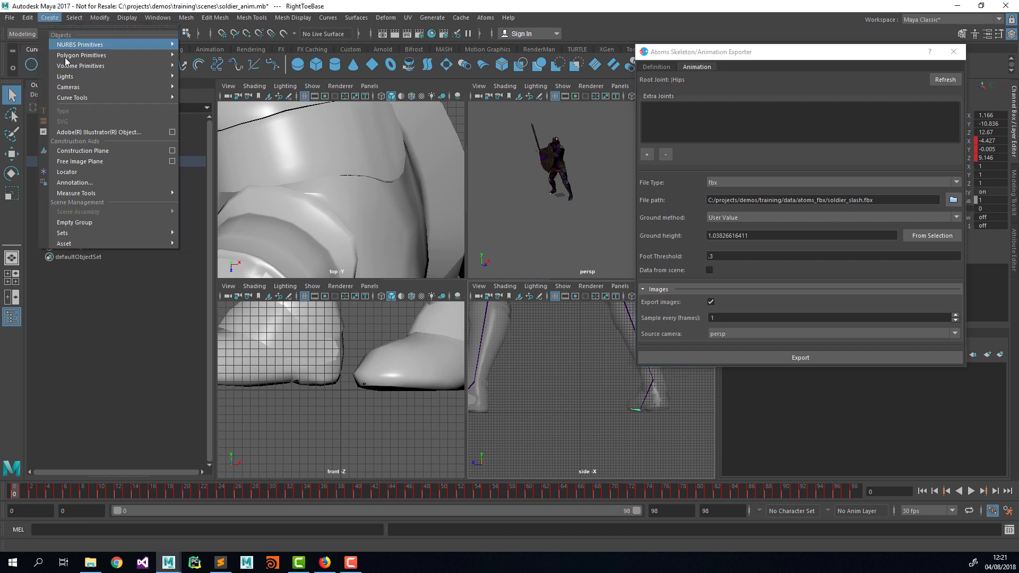
click(80, 172)
key(w)
drag(580, 413, 628, 413)
Compare the foot's height with the locator at frame 21 in the side view, and delete the locator
key(f)
drag(4, 493, 190, 503)
drag(157, 498, 192, 504)
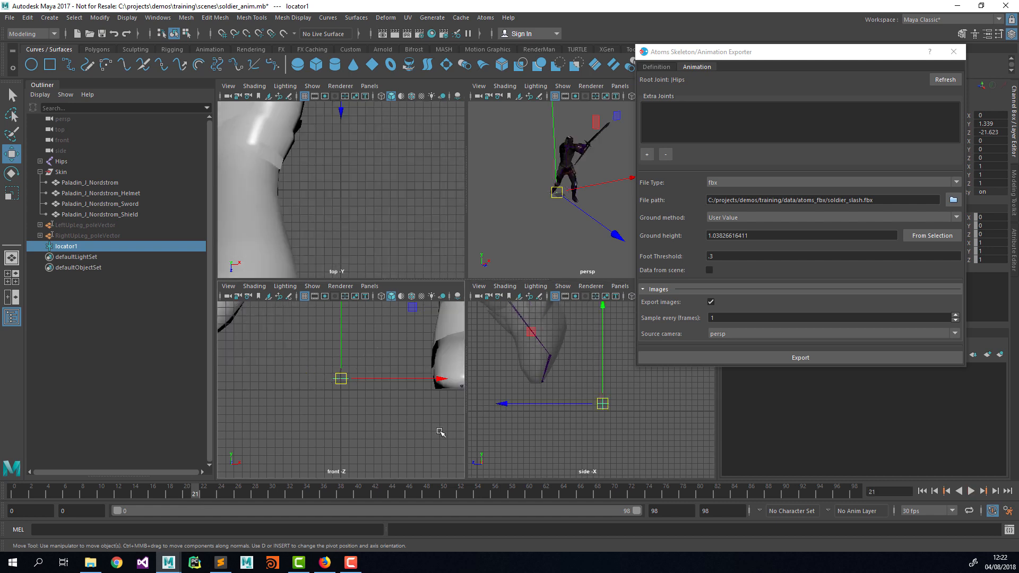
key(space)
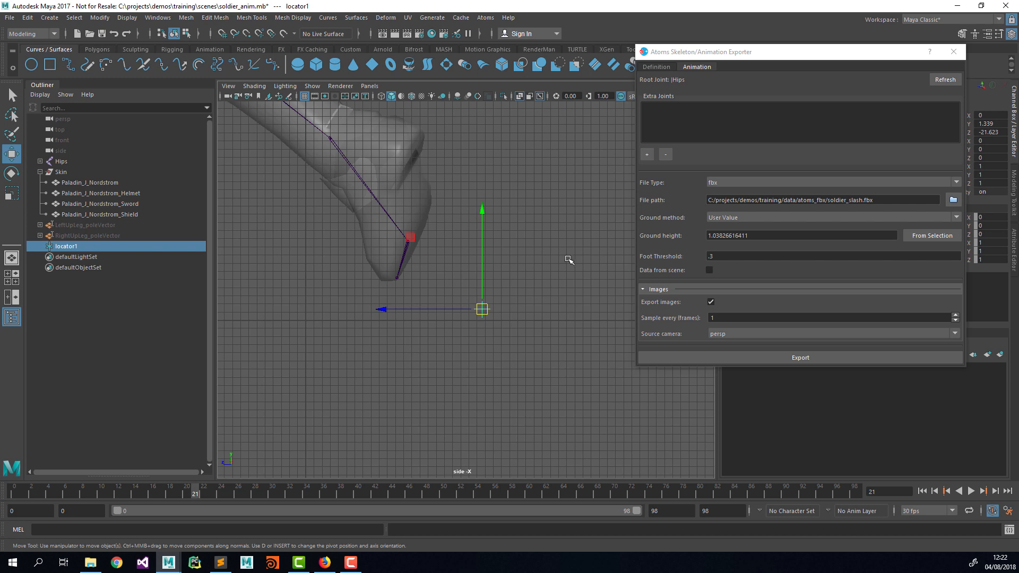
scroll(532, 255, down, 1)
key(space)
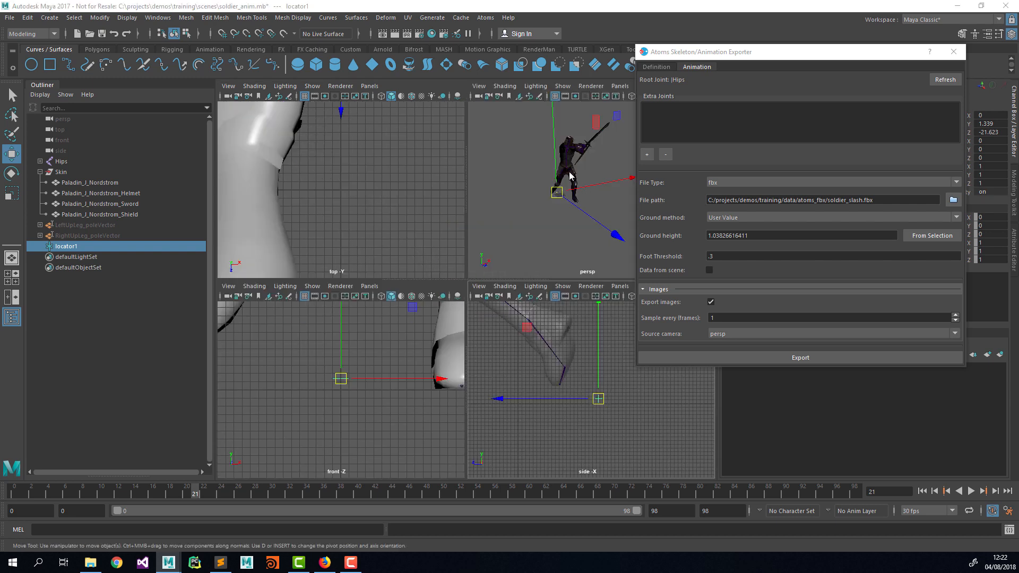
key(space)
key(Delete)
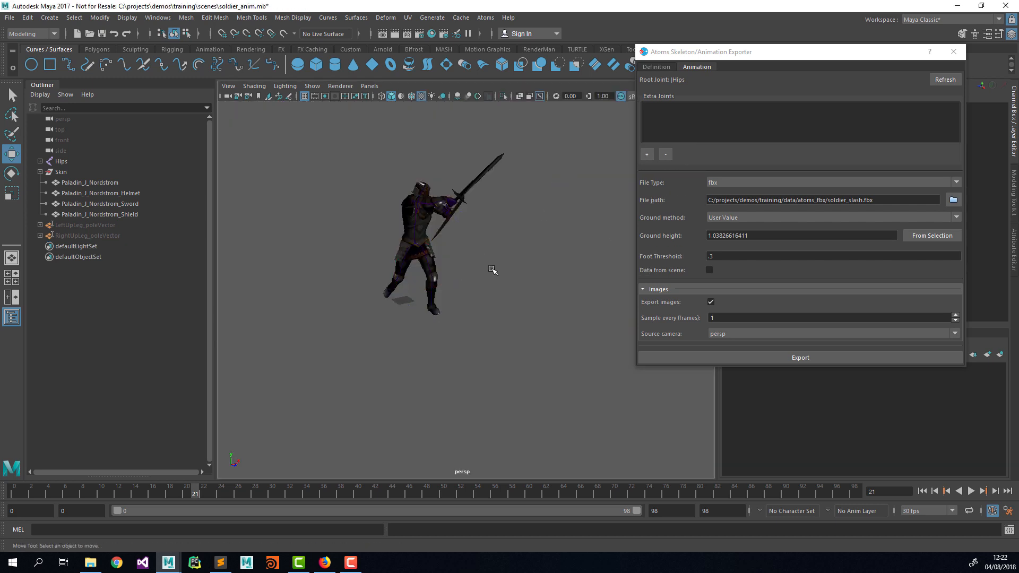
Reframe the character in the perspective view, change the export file name to soldier_combo.fbx, and export the combo animation with its images
alt+right_drag(519, 264, 472, 269)
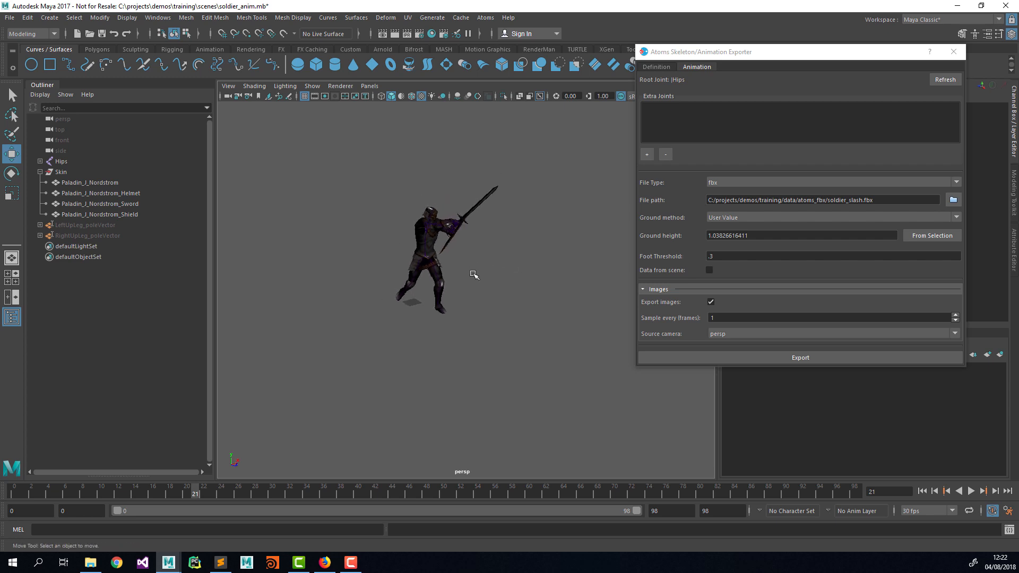
alt+middle_drag(477, 273, 491, 294)
alt+drag(490, 294, 539, 281)
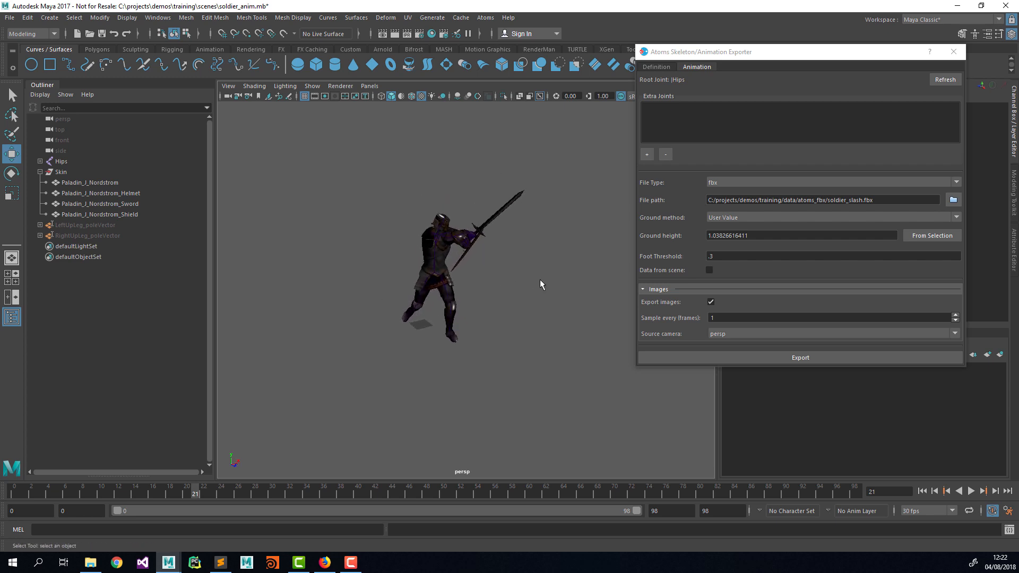
key(q)
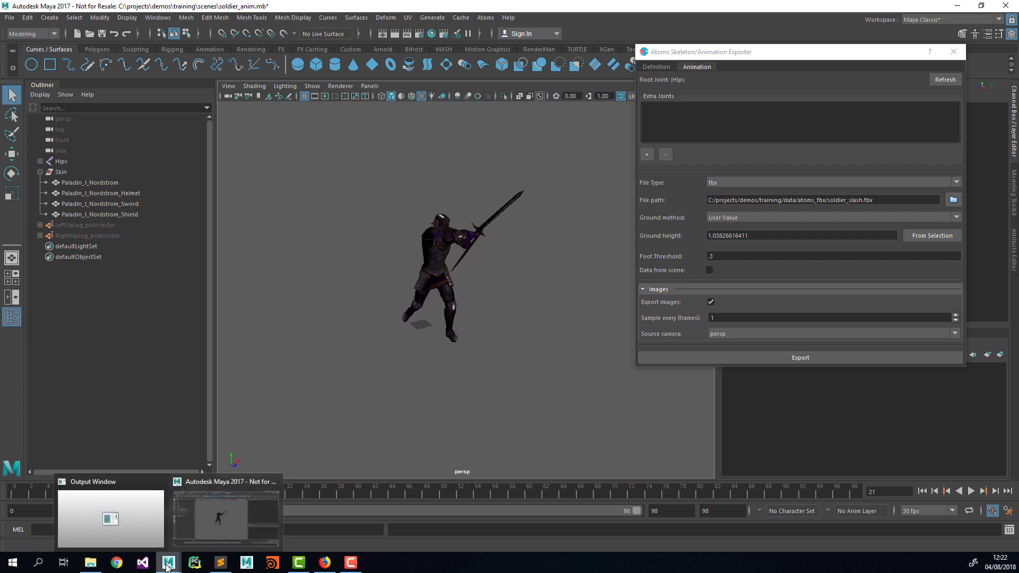
drag(862, 200, 849, 200)
key(BackSpace)
text(combo)
key(Tab)
key(Tab)
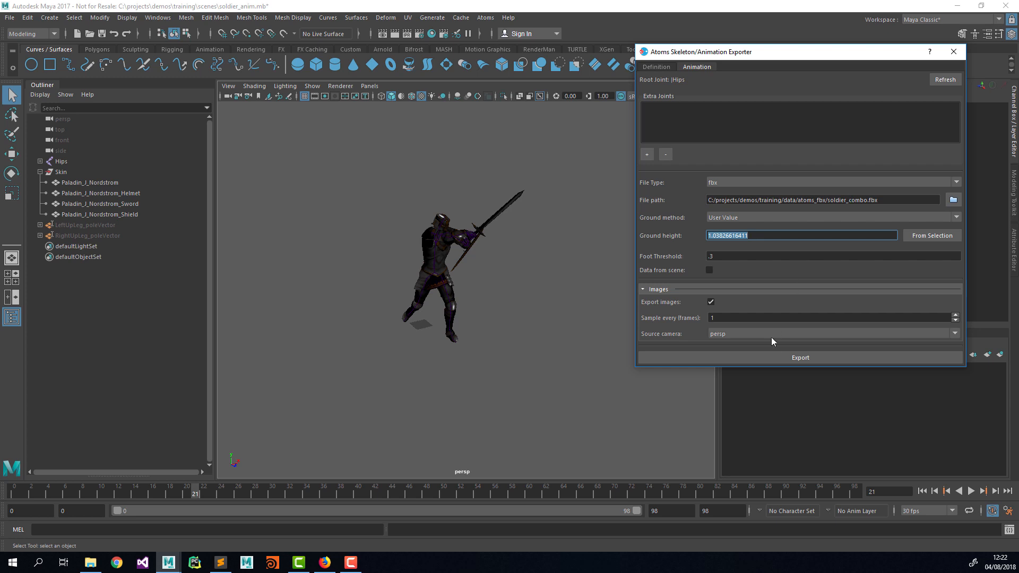
click(768, 355)
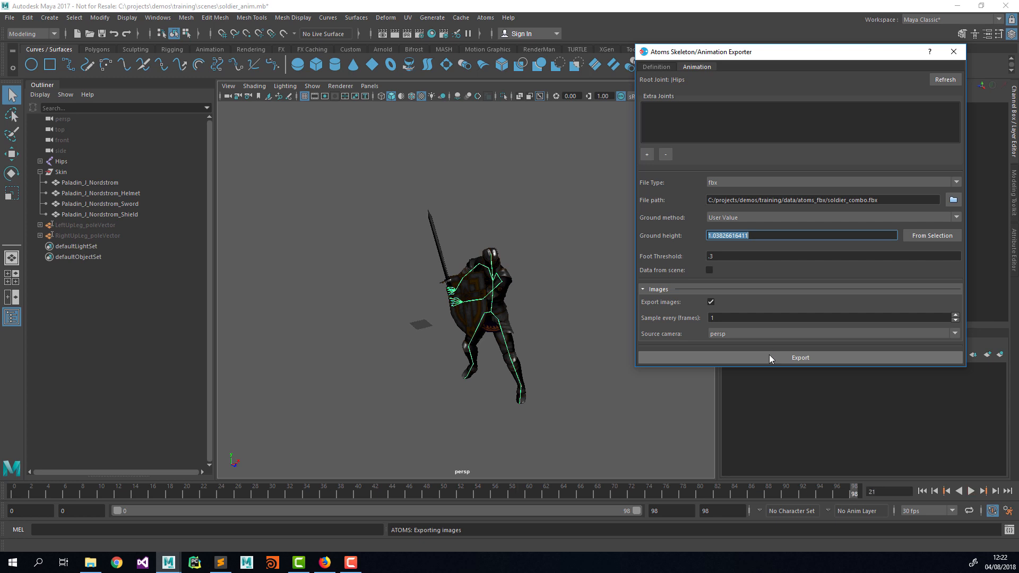
click(815, 224)
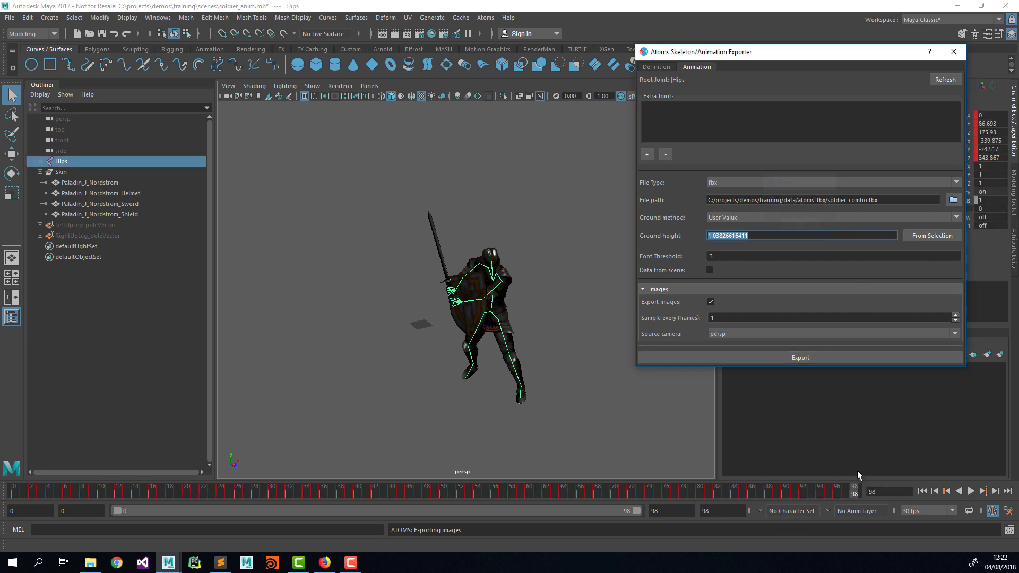
Play the combo animation from frame 0, return to frame 0, and check the scene's frame rate options
drag(855, 490, 13, 491)
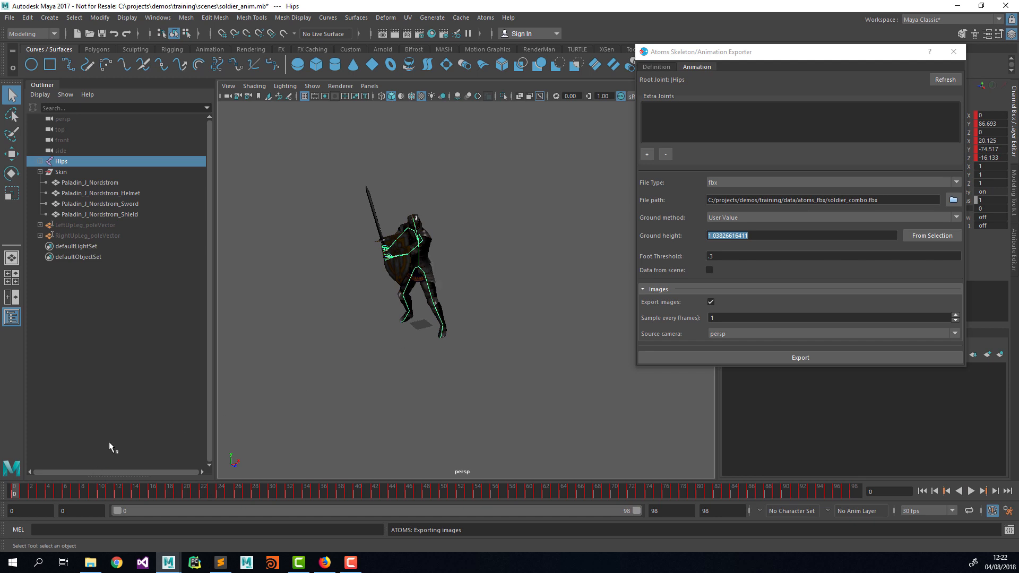
key(alt+v)
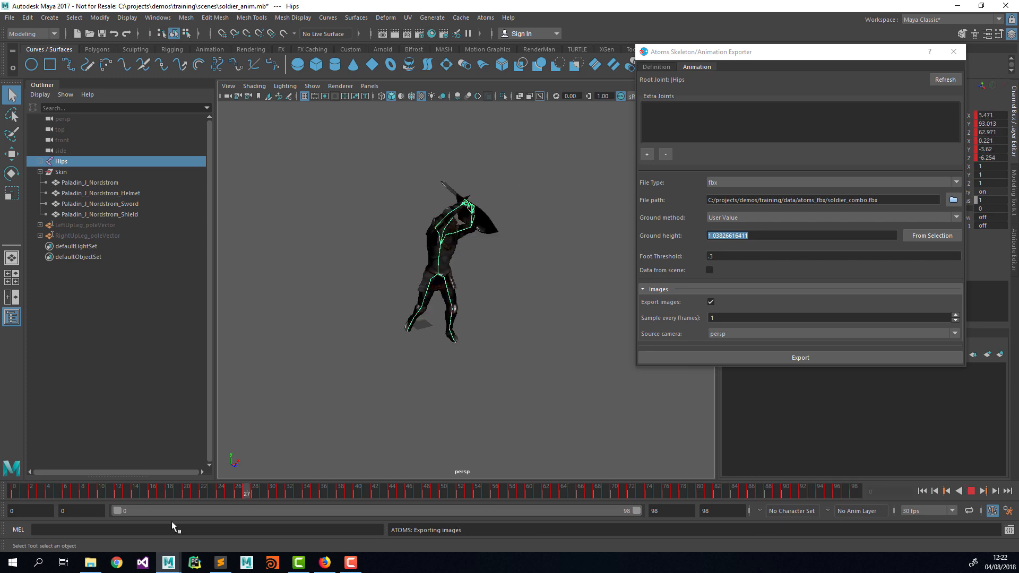
click(65, 498)
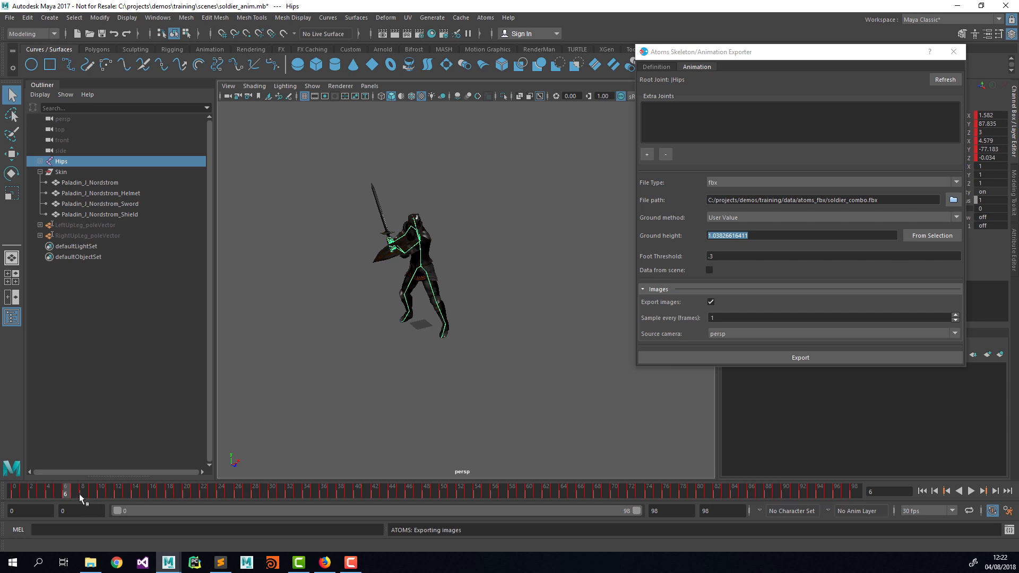
mouse_move(75, 493)
mouse_down()
mouse_move(559, 494)
mouse_move(572, 514)
mouse_move(10, 504)
mouse_up()
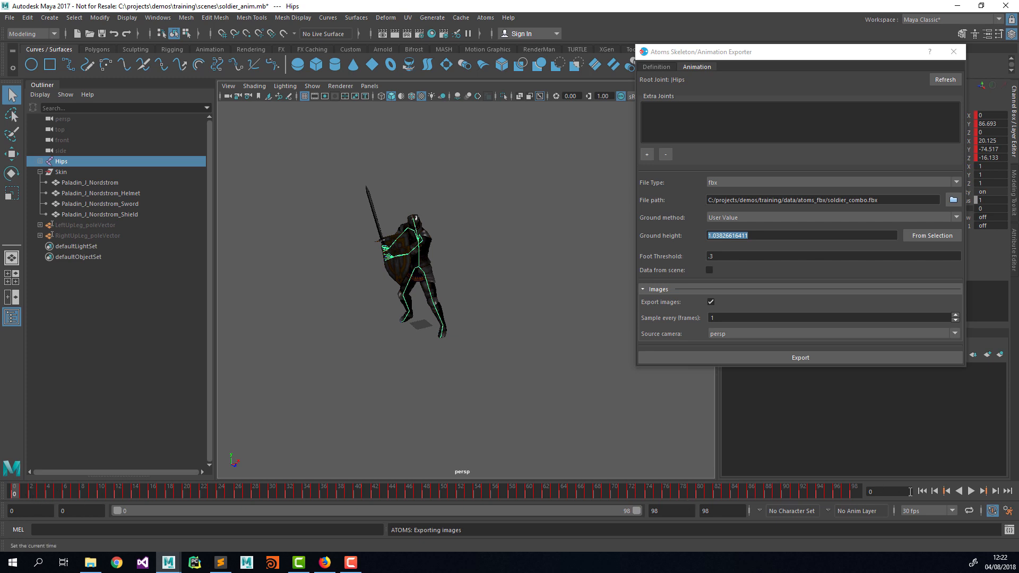
click(927, 513)
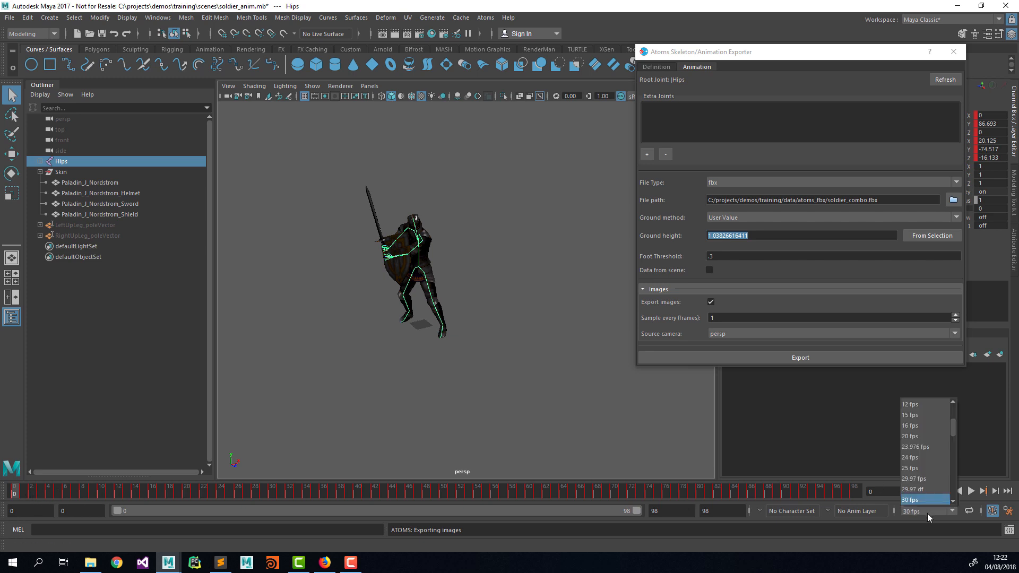
click(883, 523)
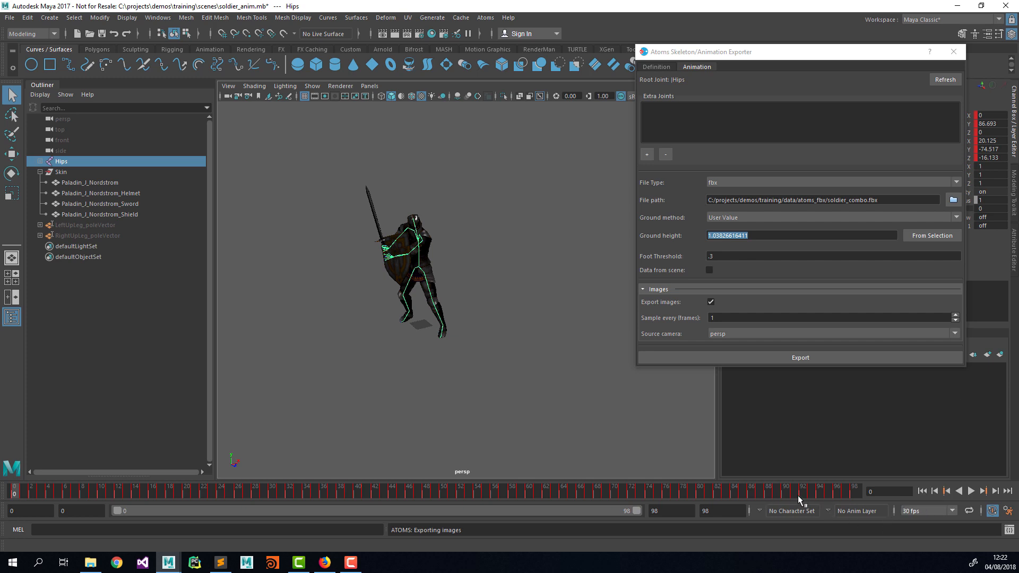
Close the Atoms skeleton and animation exporter
click(959, 54)
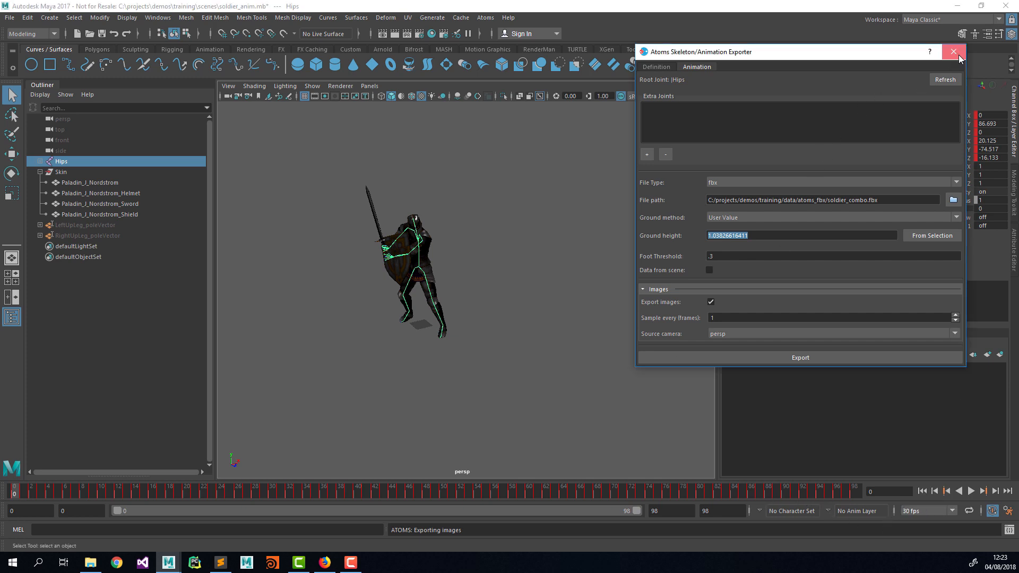
click(958, 55)
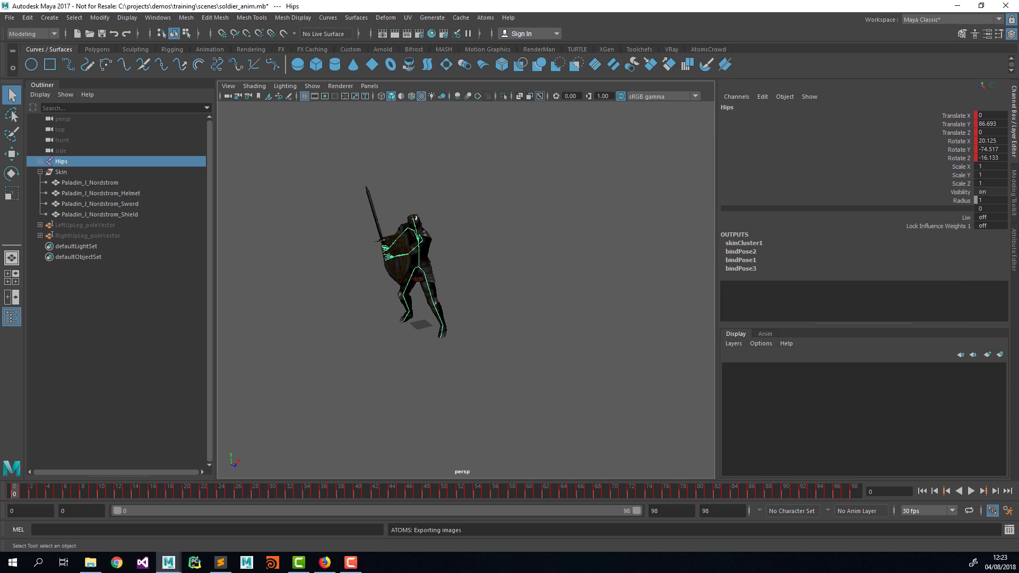
click(395, 379)
click(499, 288)
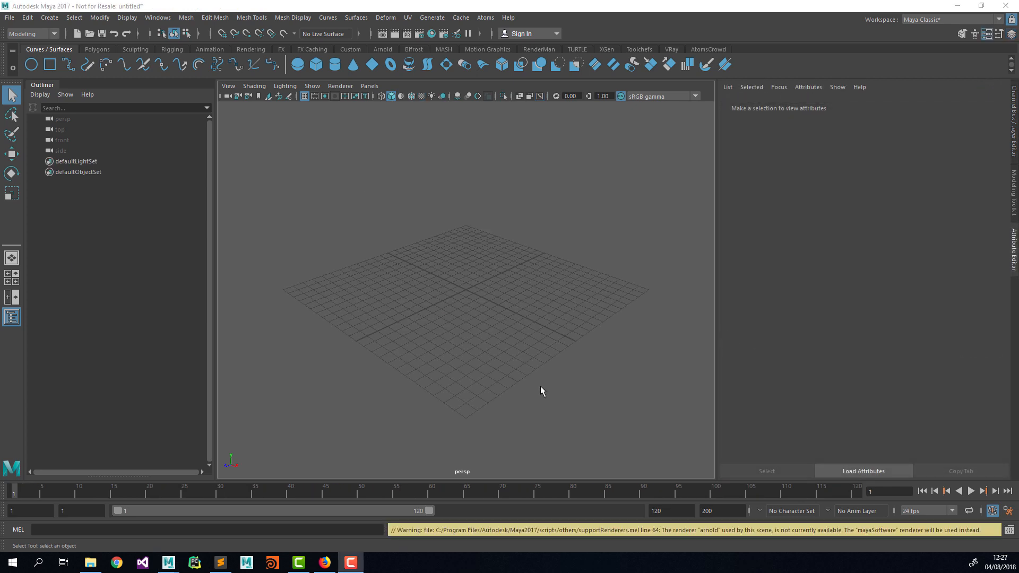
Open the Atoms Editor in the new empty scene and agree to initialise the scene for Atoms
click(485, 17)
click(502, 113)
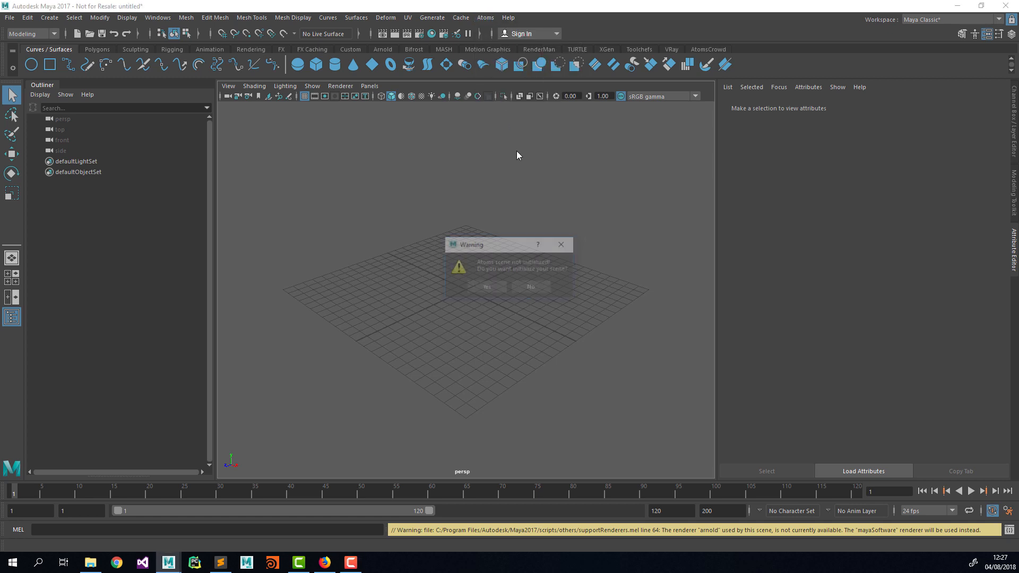
click(484, 287)
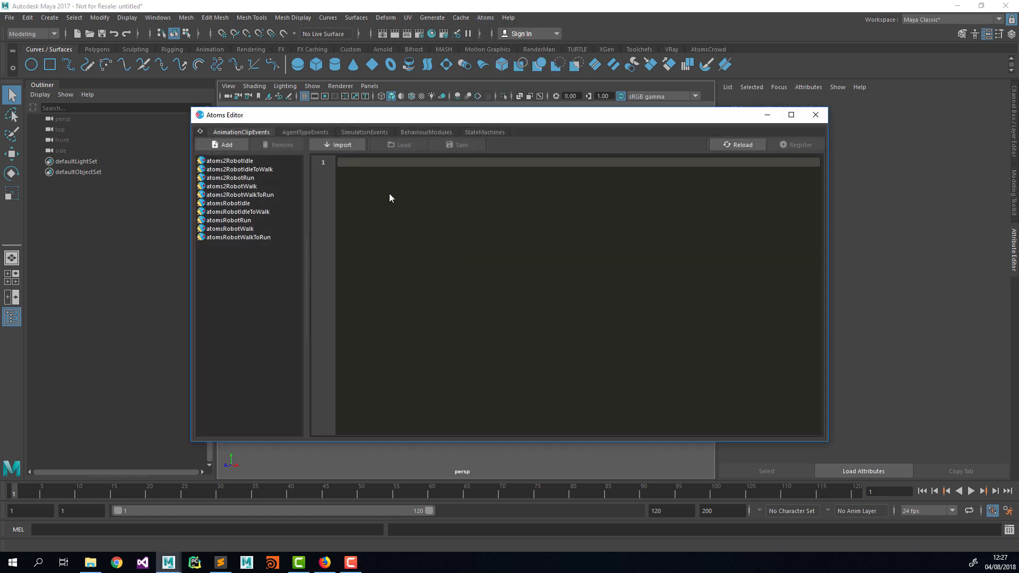
Add an agent type event in GUI mode and name it soldier
click(305, 133)
click(227, 146)
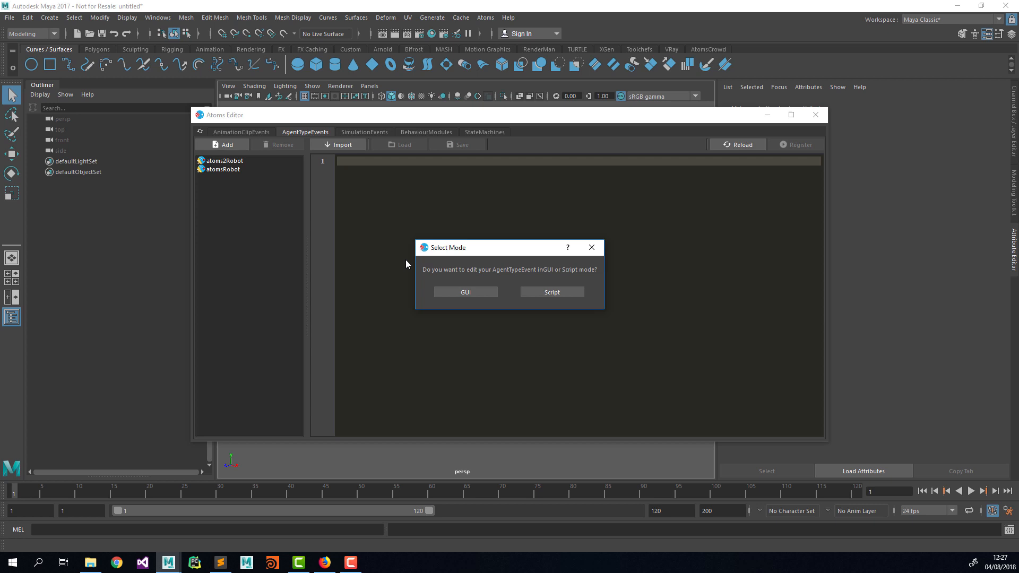
click(445, 293)
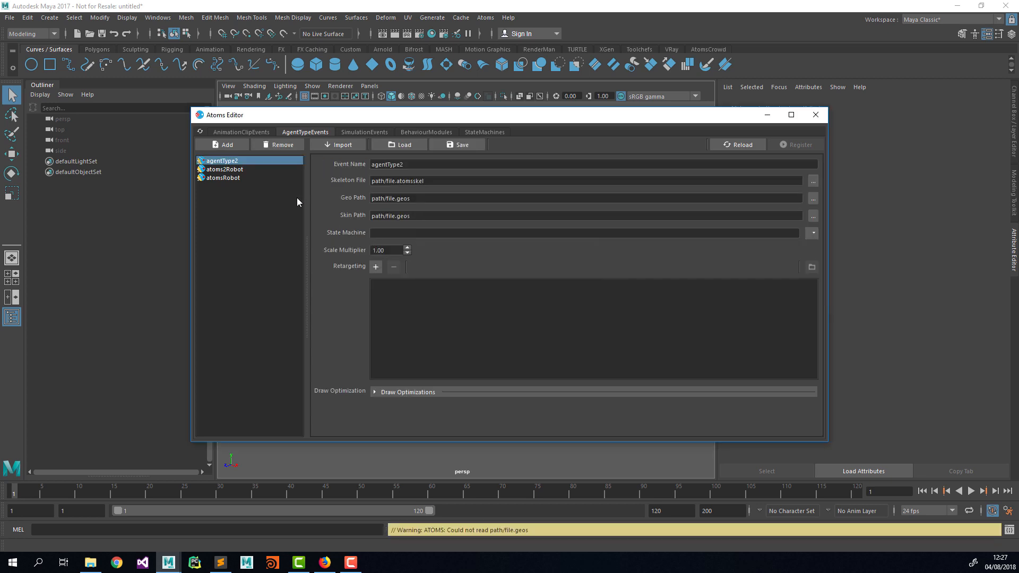
double_click(415, 163)
text(soldier)
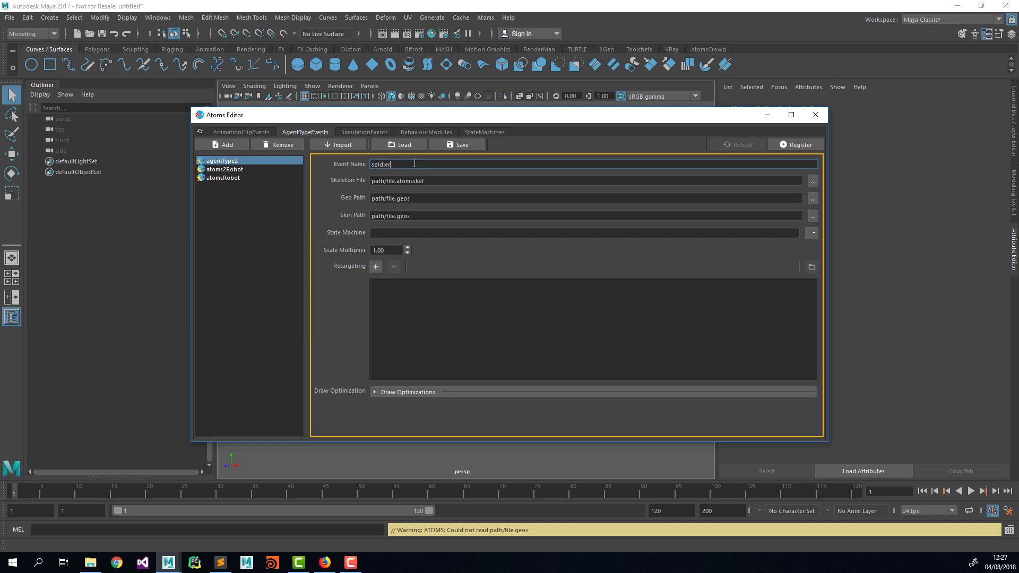
key(Tab)
Set the soldier agent type's skeleton file to soldier.atomsskel from the training data's configs folder
click(812, 181)
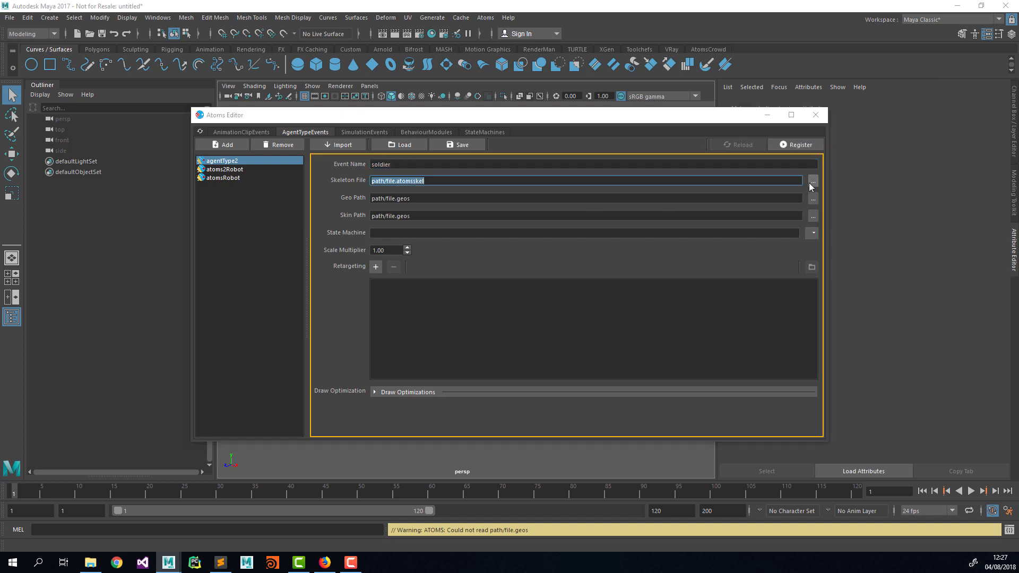
click(464, 148)
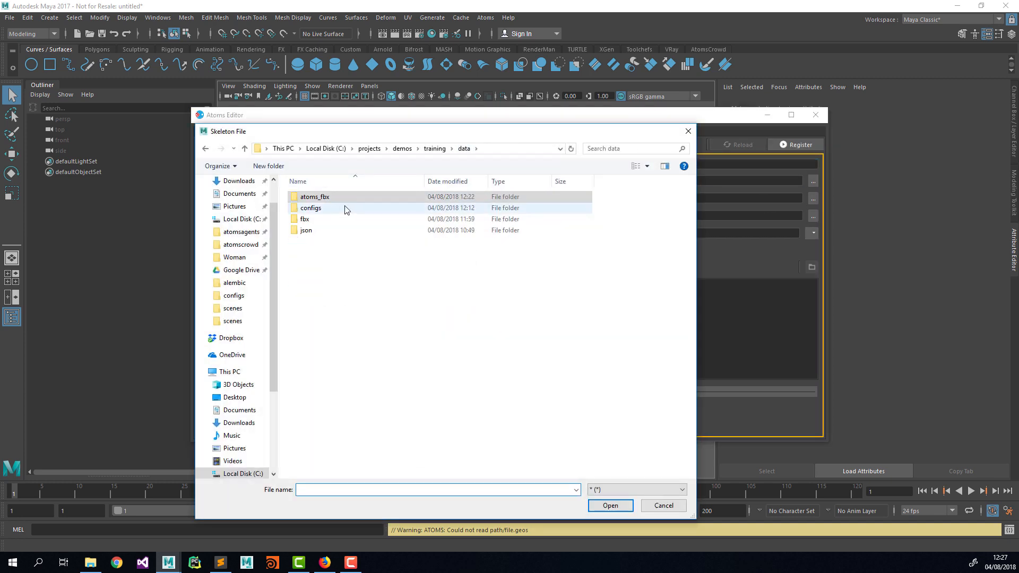
double_click(327, 209)
double_click(325, 199)
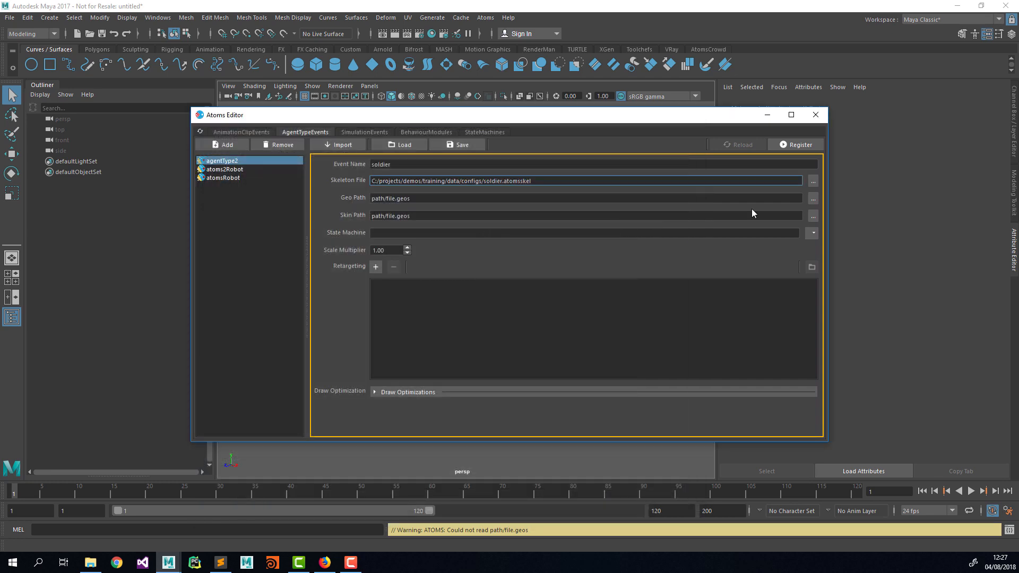
Set the skin path to soldier_skin.geos from the configs folder and register the soldier agent type
click(812, 216)
double_click(322, 210)
click(802, 145)
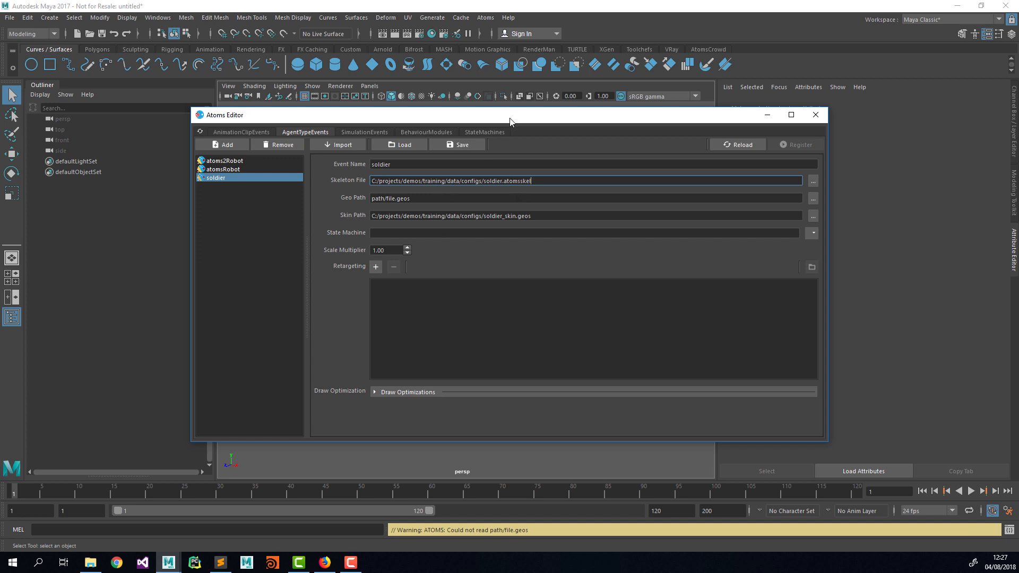
Add an animation clip event in GUI mode and name it idle
drag(510, 117, 501, 111)
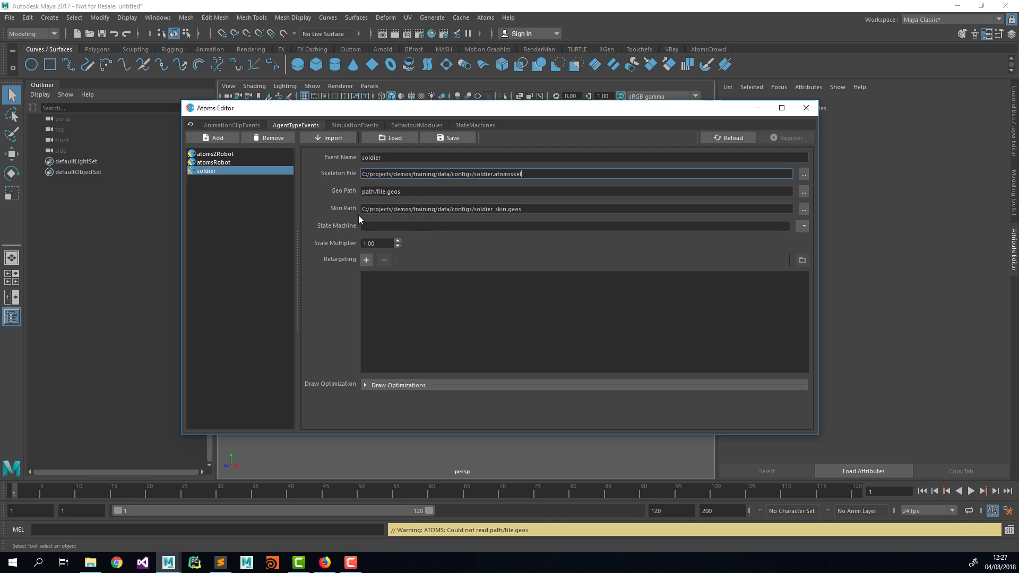
click(230, 126)
click(224, 139)
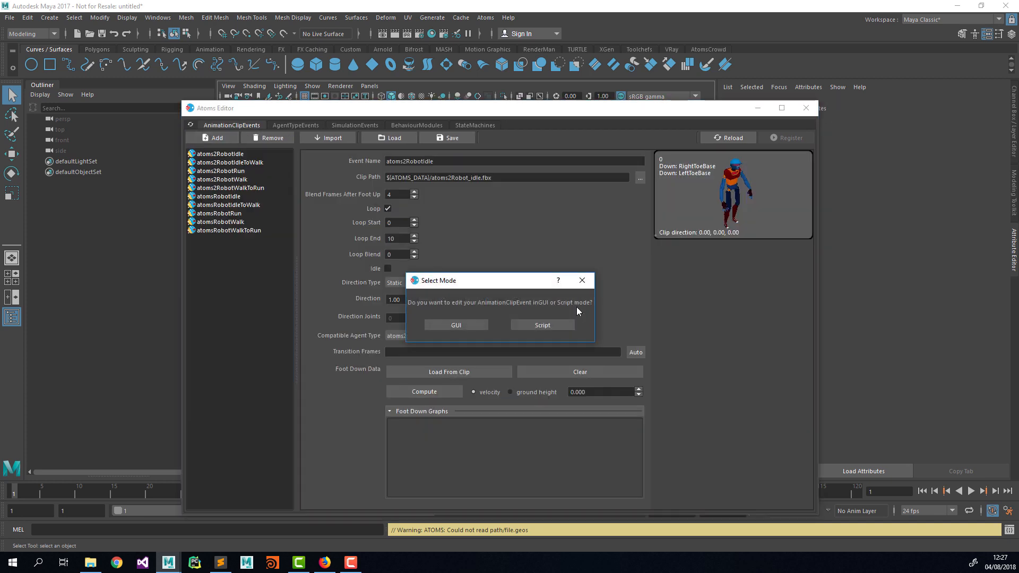
click(463, 318)
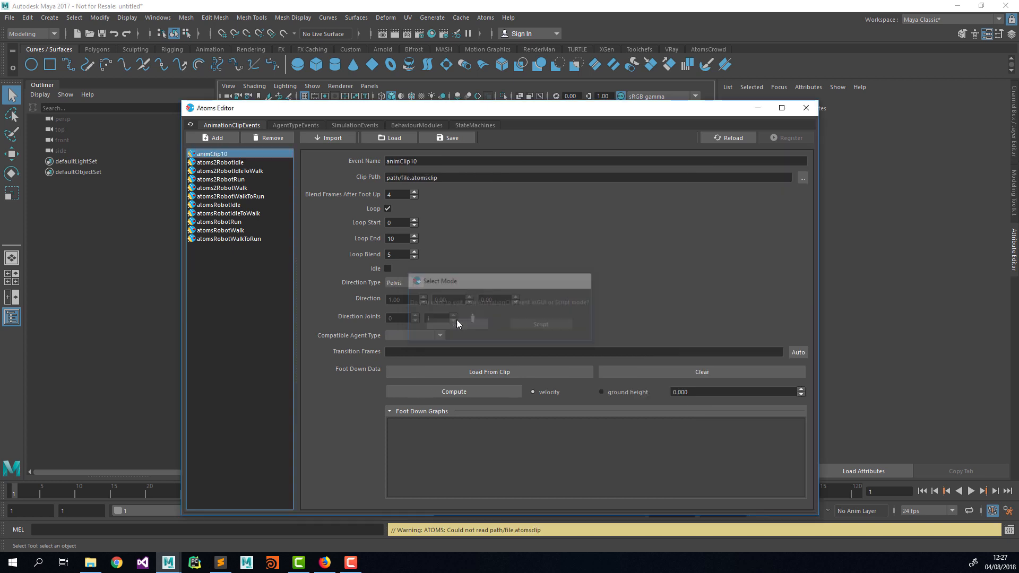
double_click(416, 165)
text(idle)
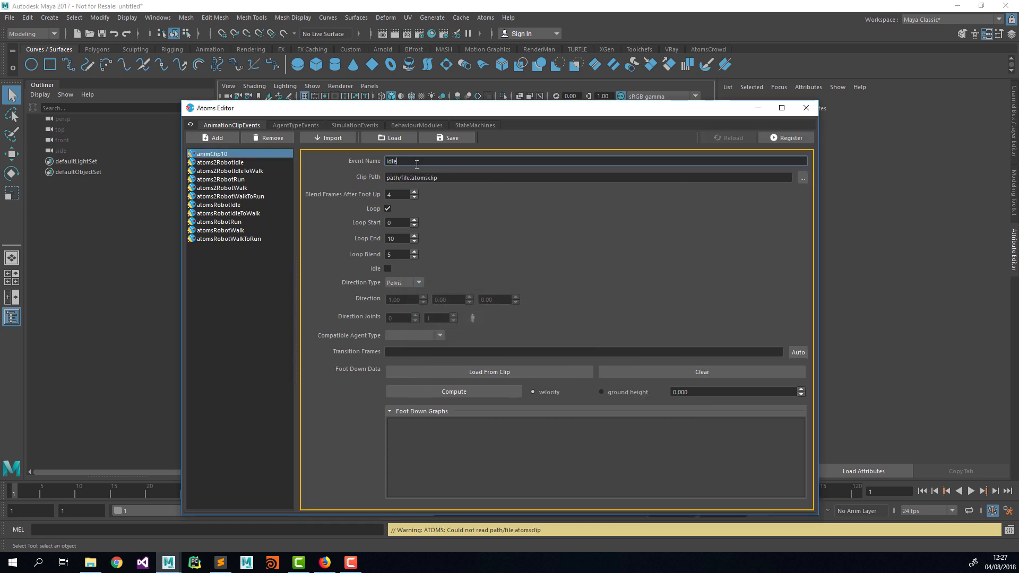
key(Tab)
Set the idle event's clip path to soldier_idle.fbx from the training data's atoms_fbx folder
click(804, 177)
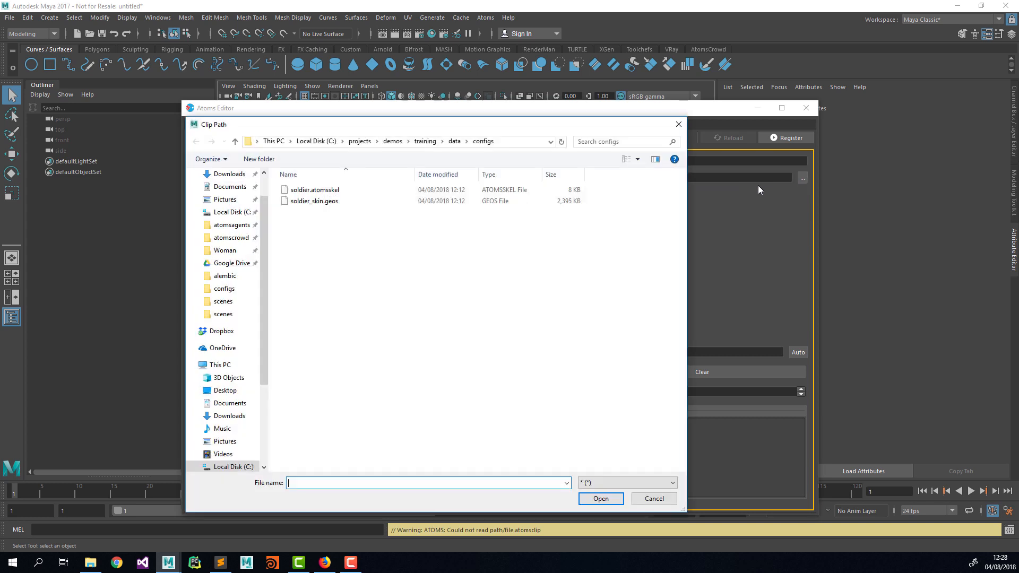
click(455, 141)
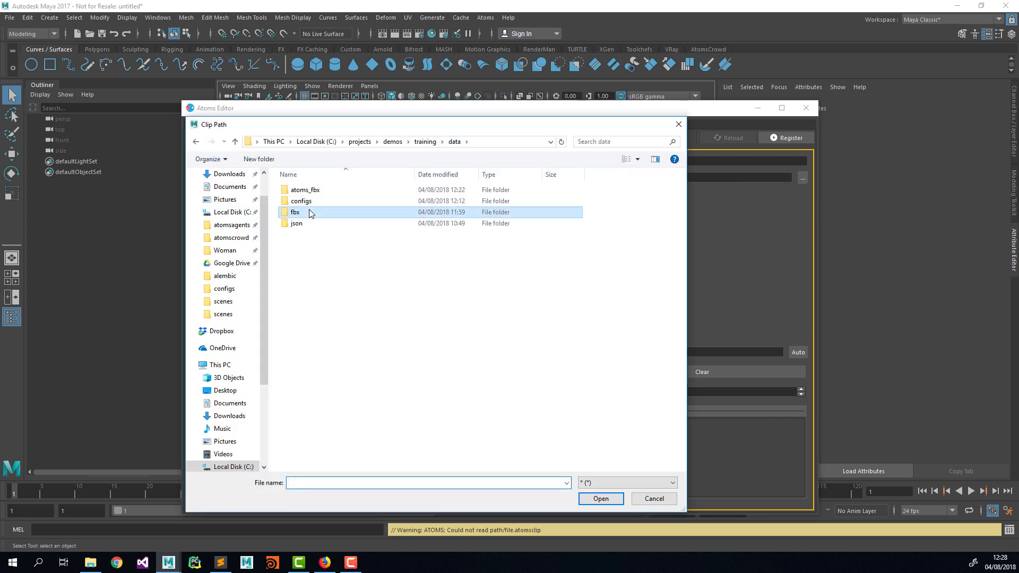
double_click(312, 212)
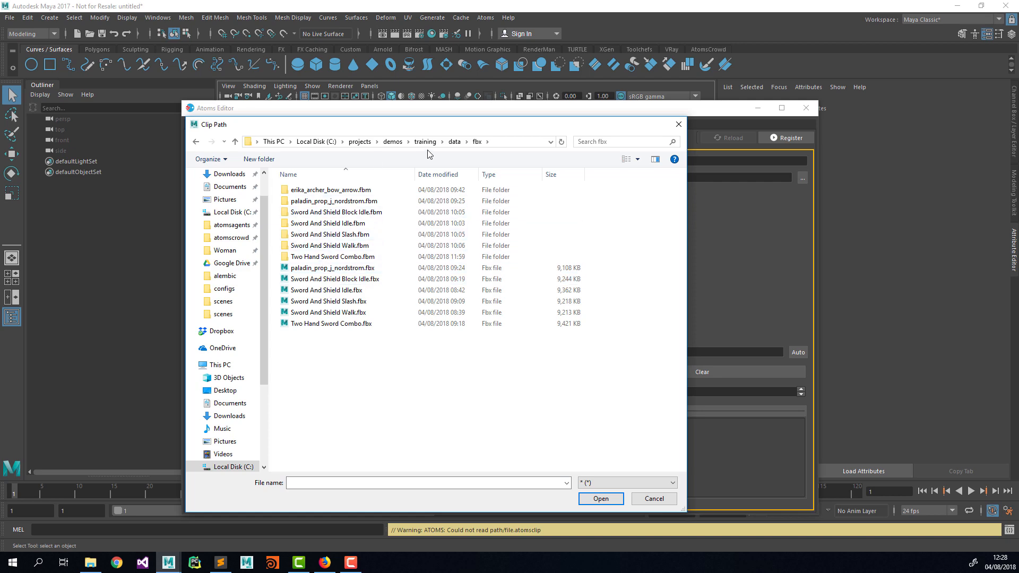
click(461, 142)
click(454, 141)
double_click(305, 190)
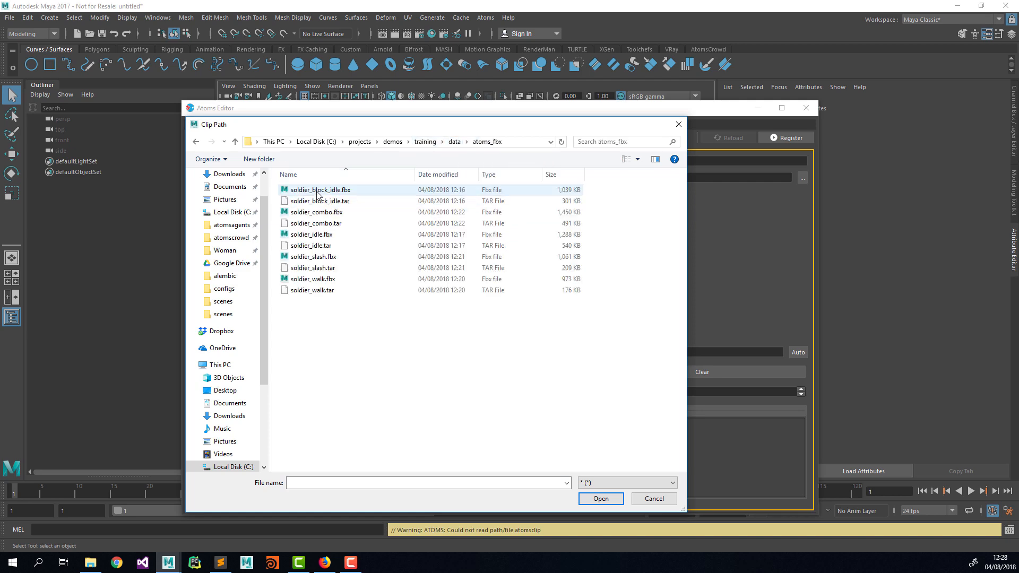
click(328, 234)
double_click(328, 234)
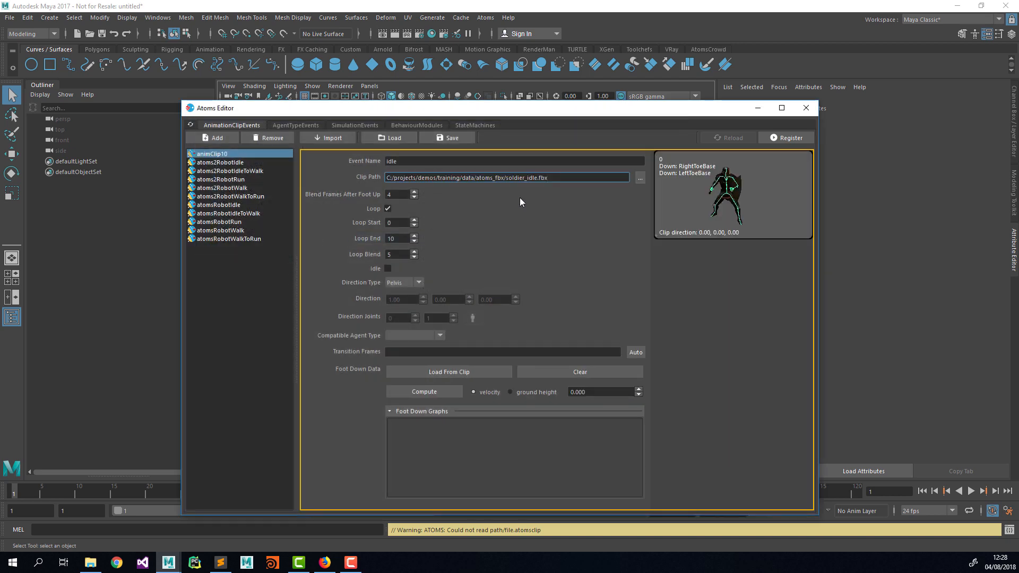
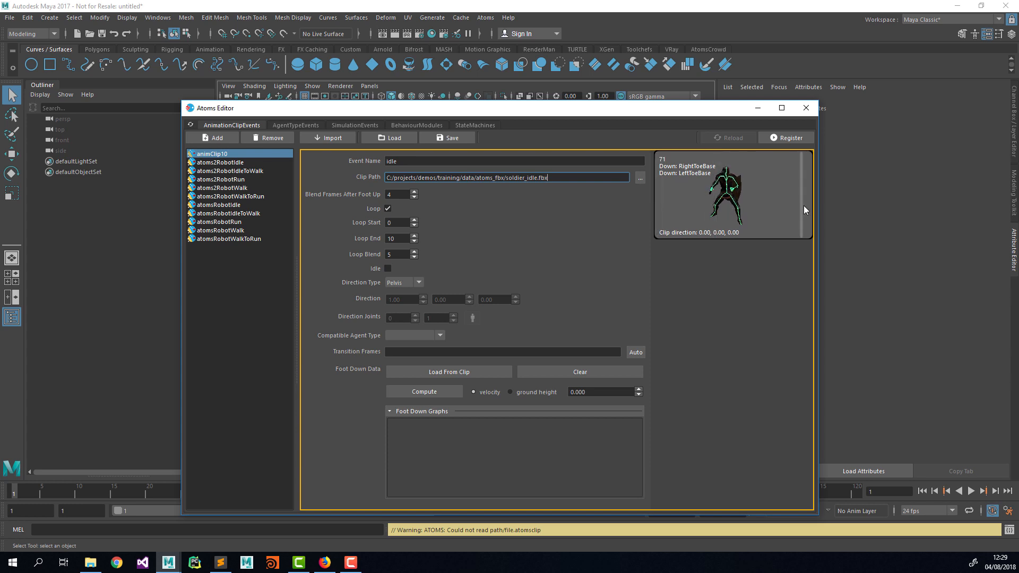
Set the idle clip's loop end to 76, loop blend to 6 and direction type to Static, and register it
click(398, 222)
double_click(399, 239)
text(76)
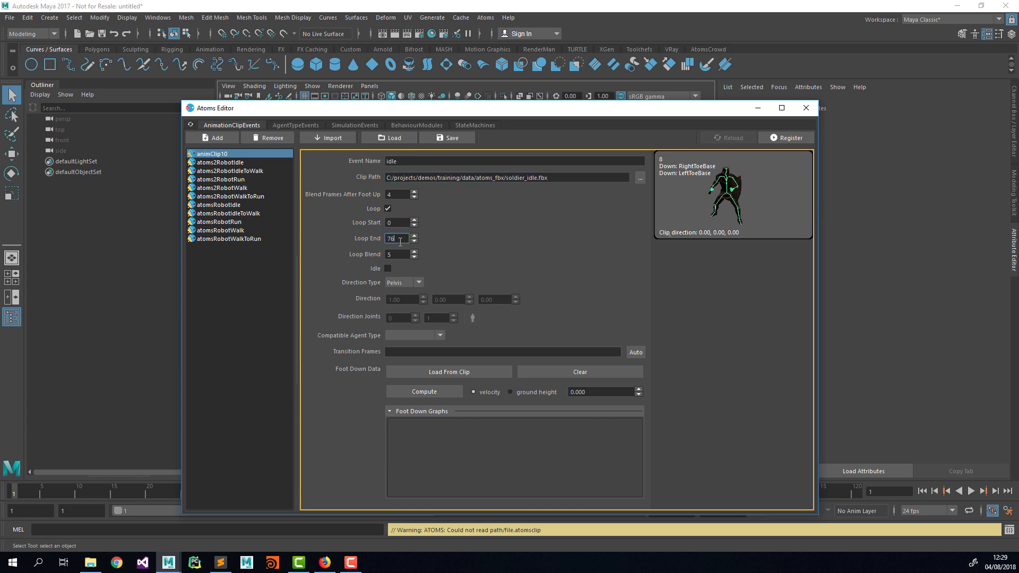
key(Tab)
click(406, 285)
click(410, 298)
click(418, 283)
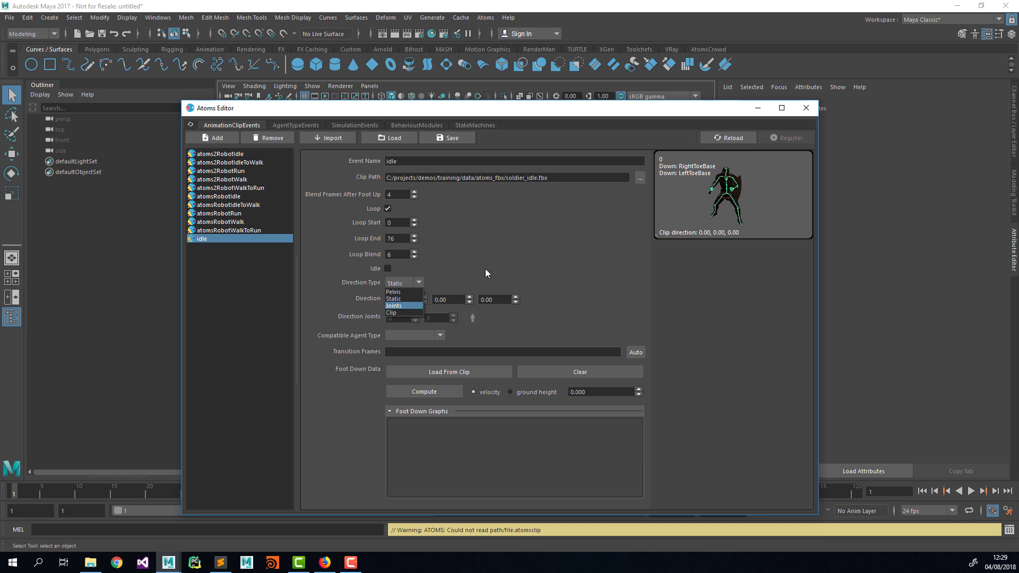
click(406, 282)
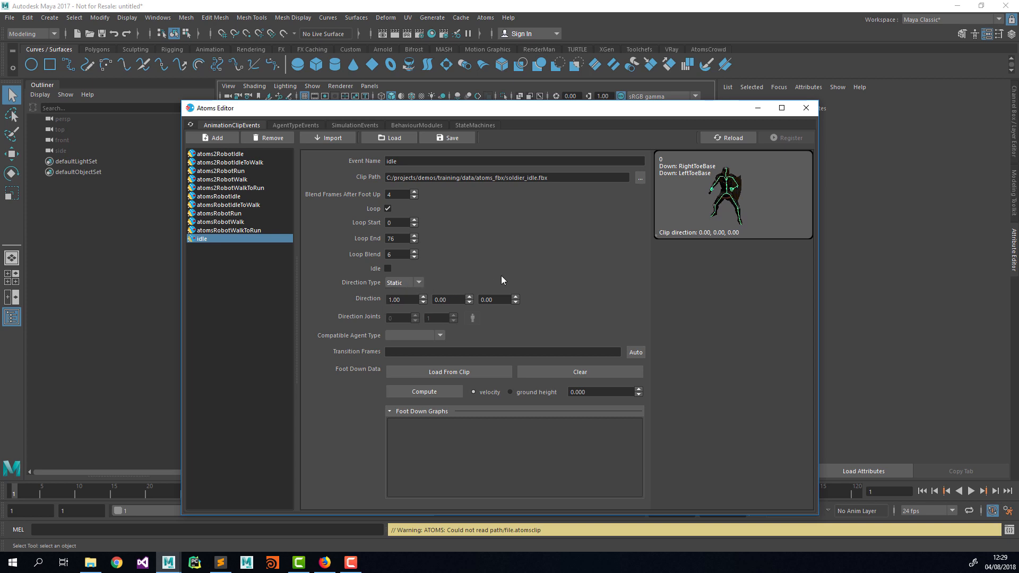
Make the idle clip compatible with the soldier agent type and register the change
click(434, 336)
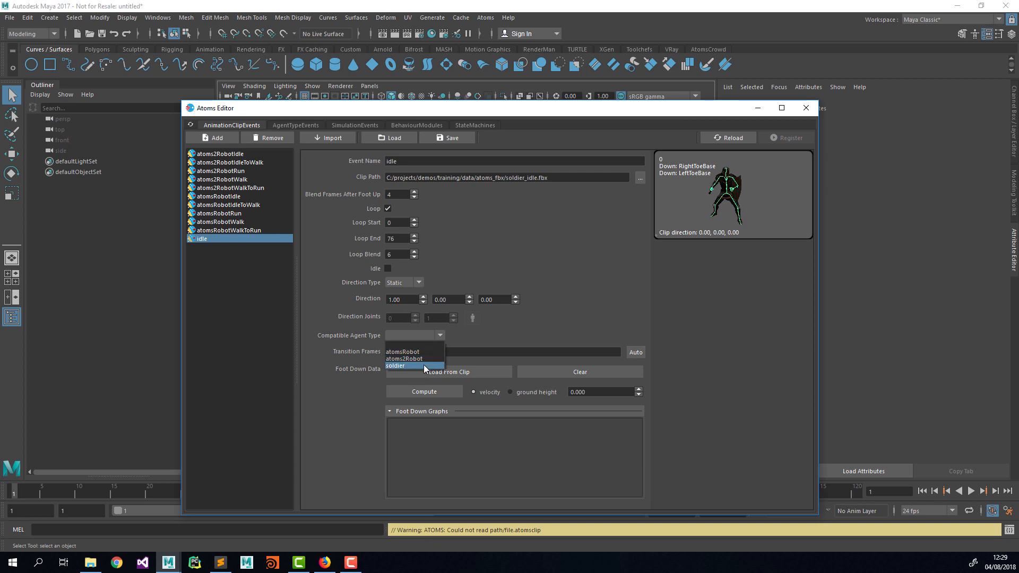
click(424, 365)
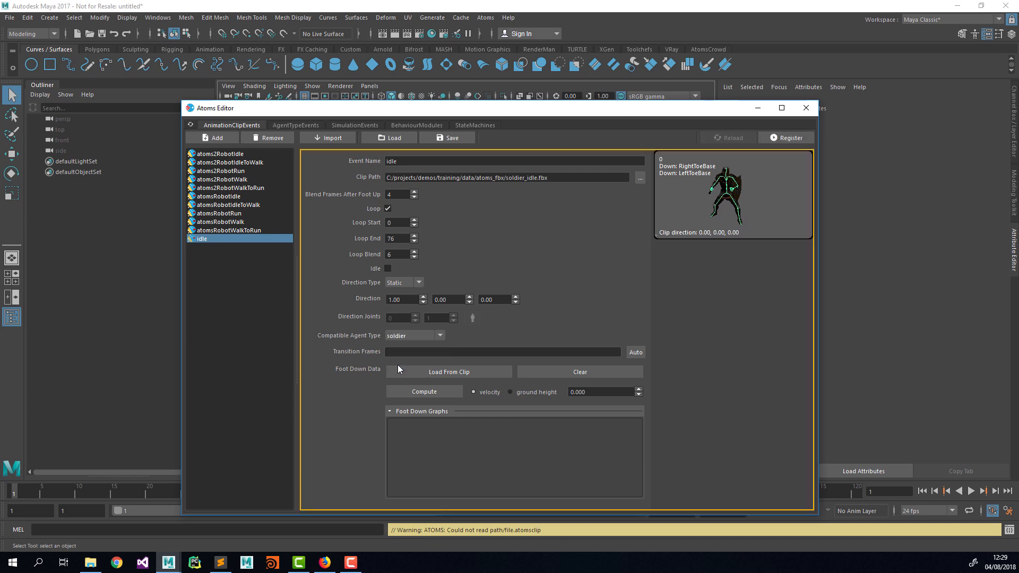
key(ctrl+s)
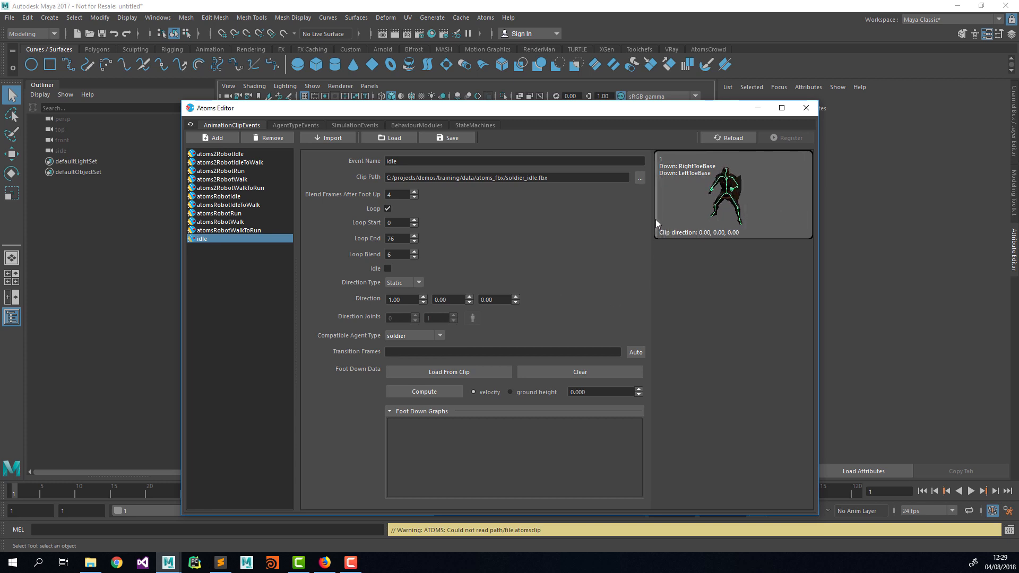
Try to compute the idle clip's transition frames for the soldier agent type with reference frame 0 and tolerance 0.20
click(636, 352)
click(512, 291)
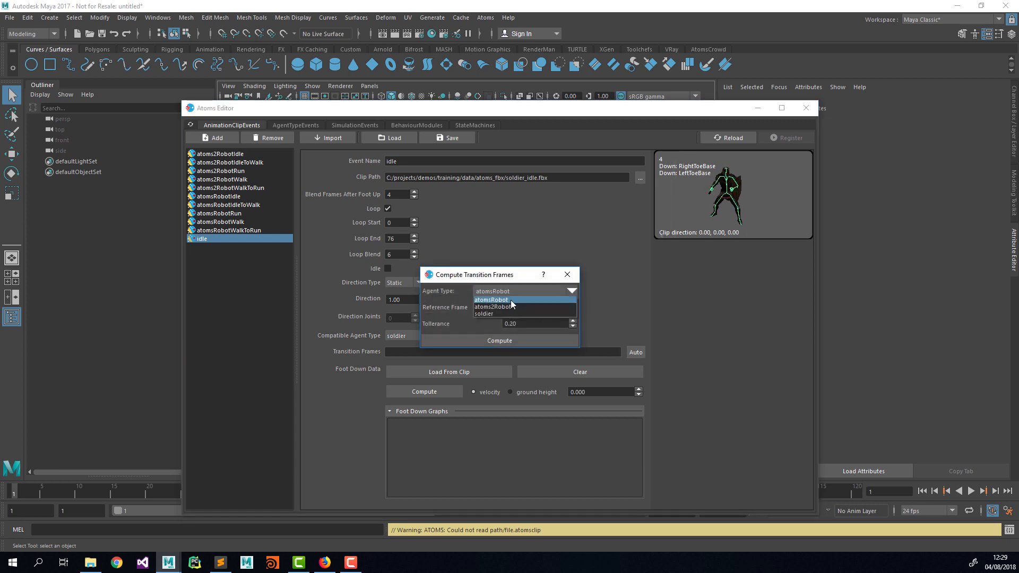
click(507, 313)
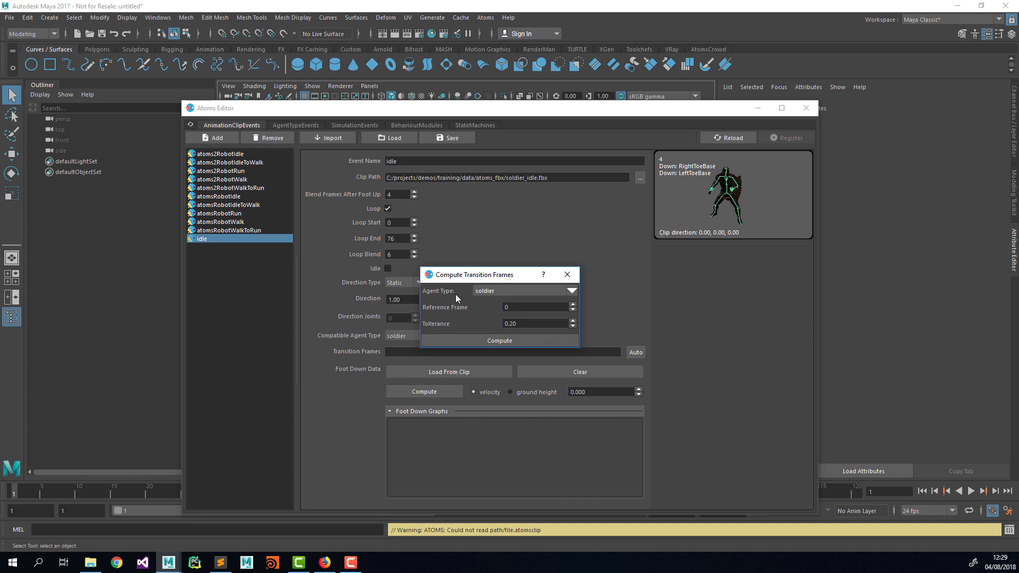
click(515, 340)
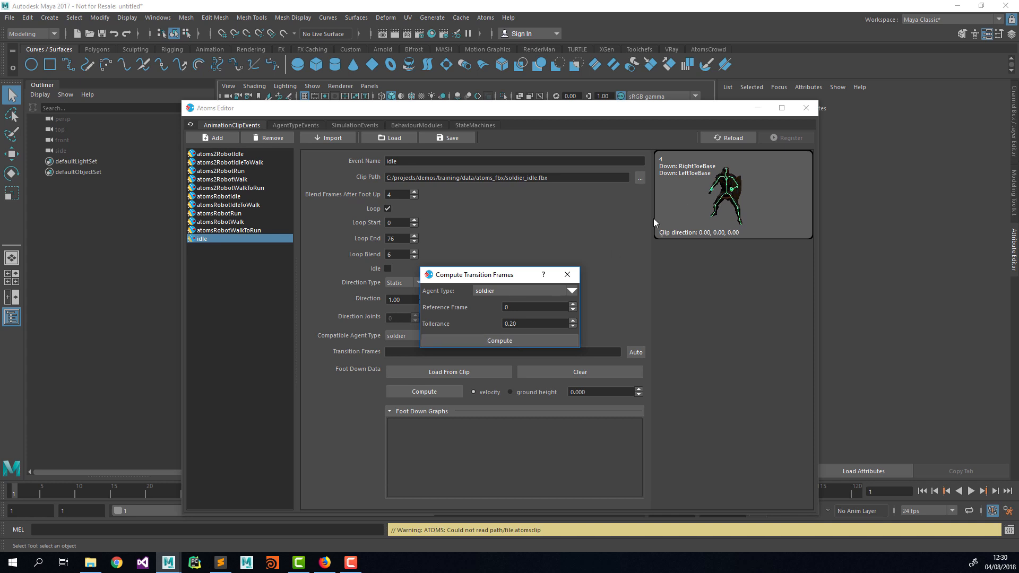
click(504, 340)
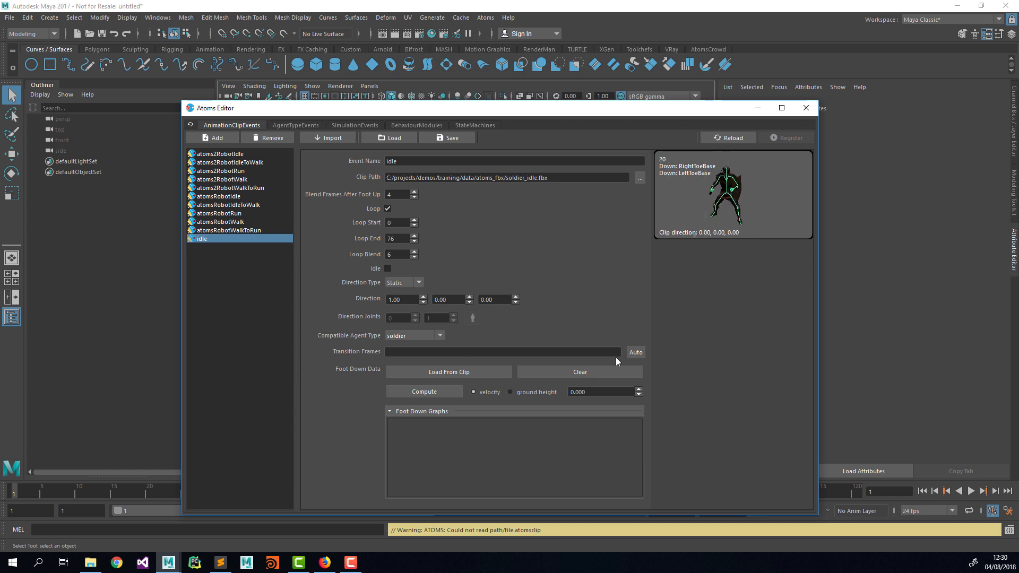
Enter 10, 20, 30, 40, 50 and 60 as the idle clip's transition frames and register them
click(514, 351)
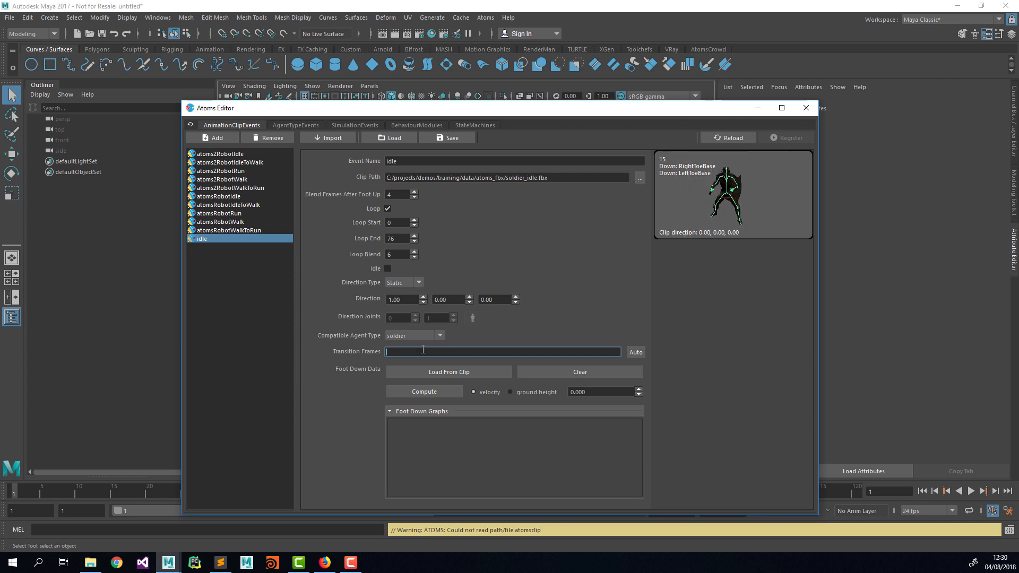
text(10,20,30,)
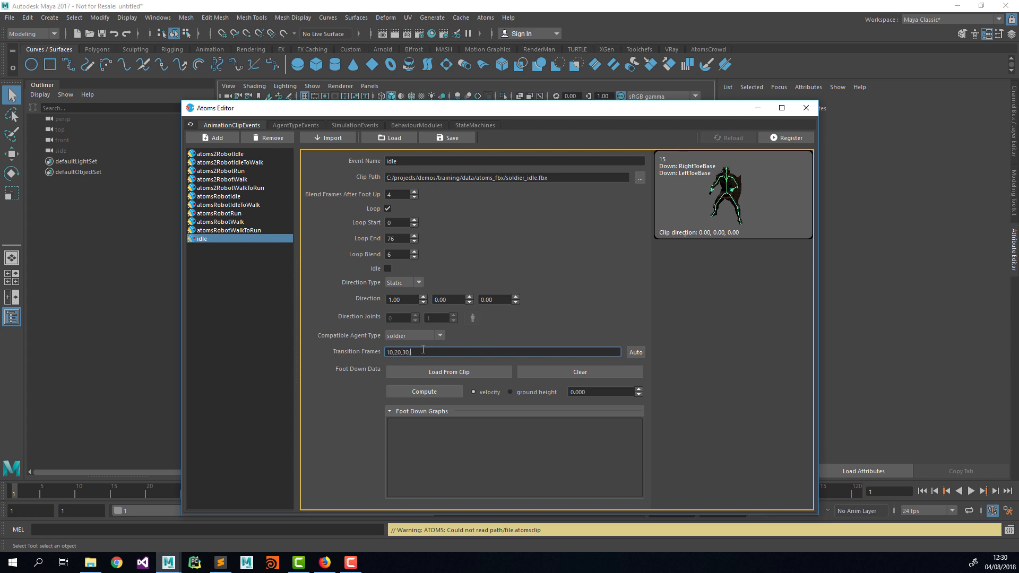
text(40,50,60)
key(Return)
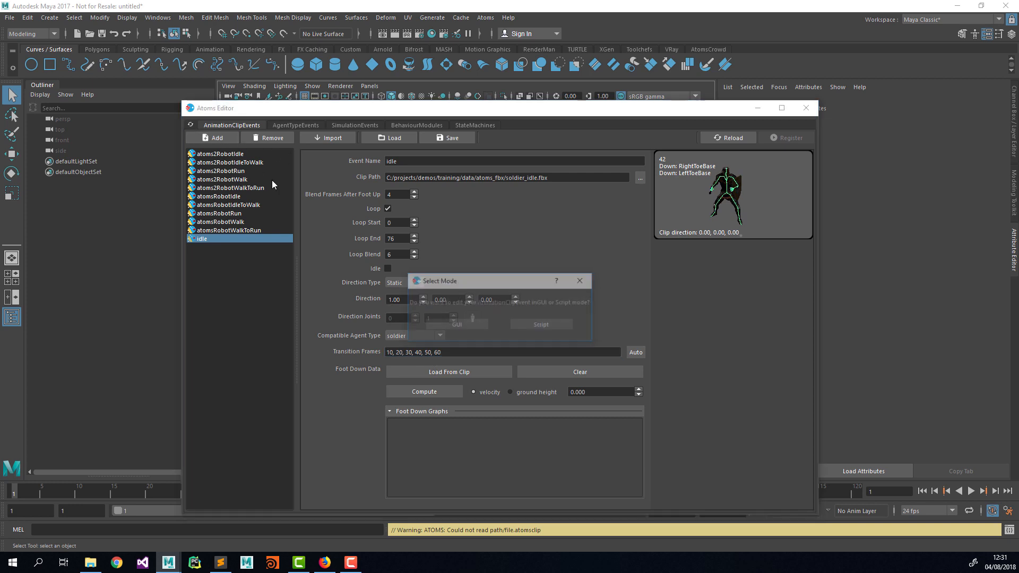
Add another animation clip event in GUI mode and name it soldier_block
click(460, 323)
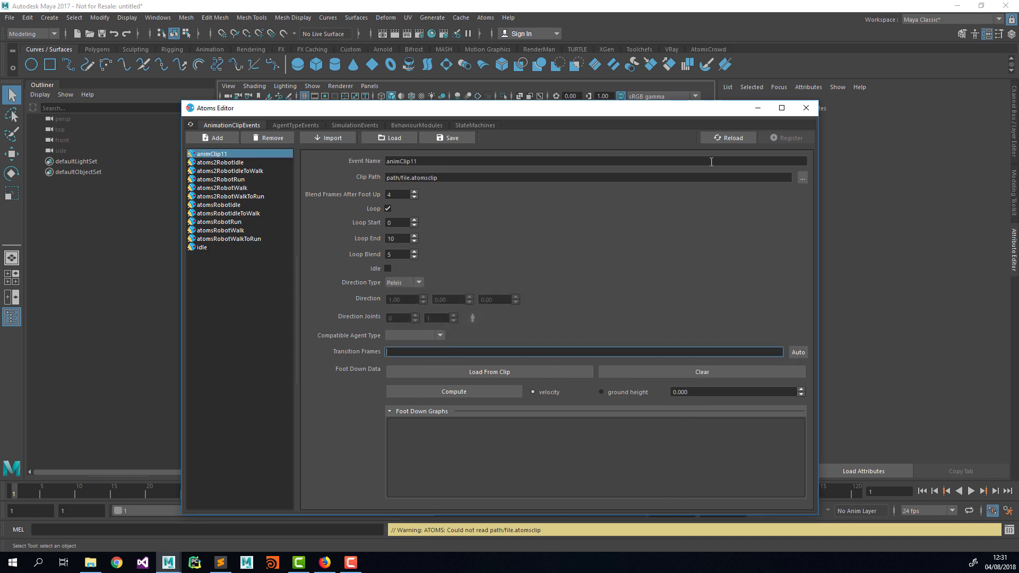
double_click(780, 163)
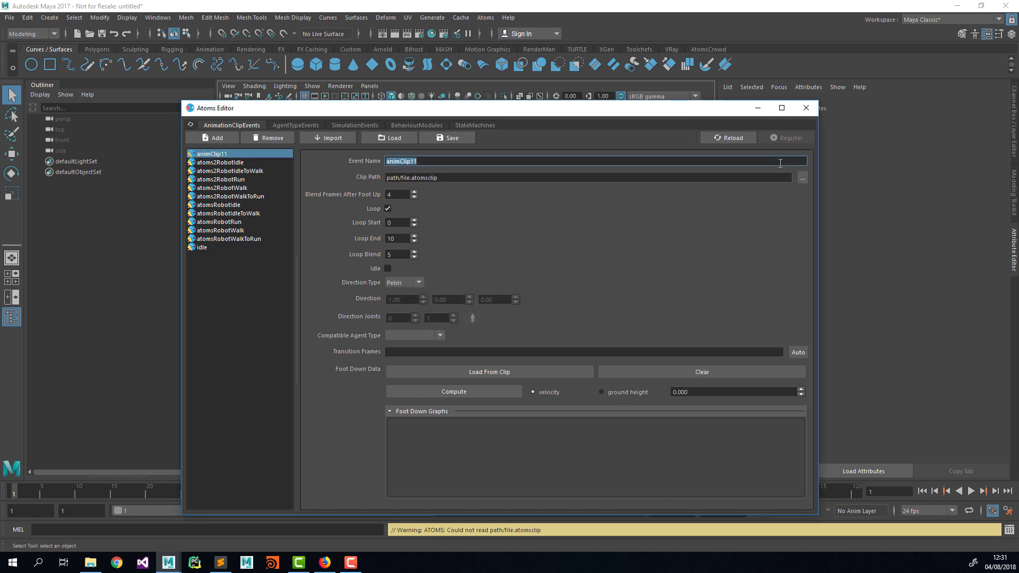
text(sold)
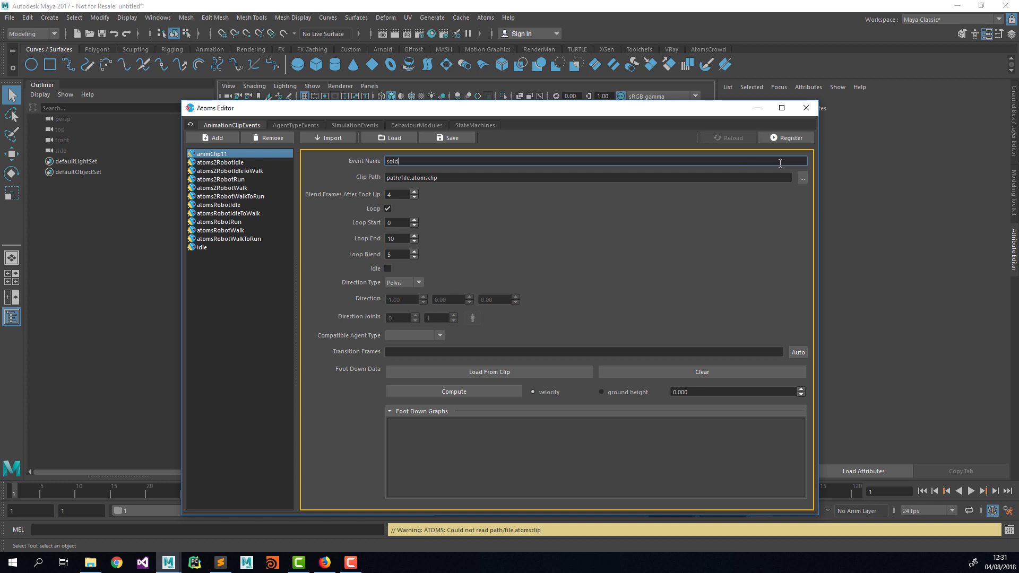
text(ier_block)
Rename the idle clip event to soldier_idle and register it
click(202, 247)
click(423, 163)
text(soldier)
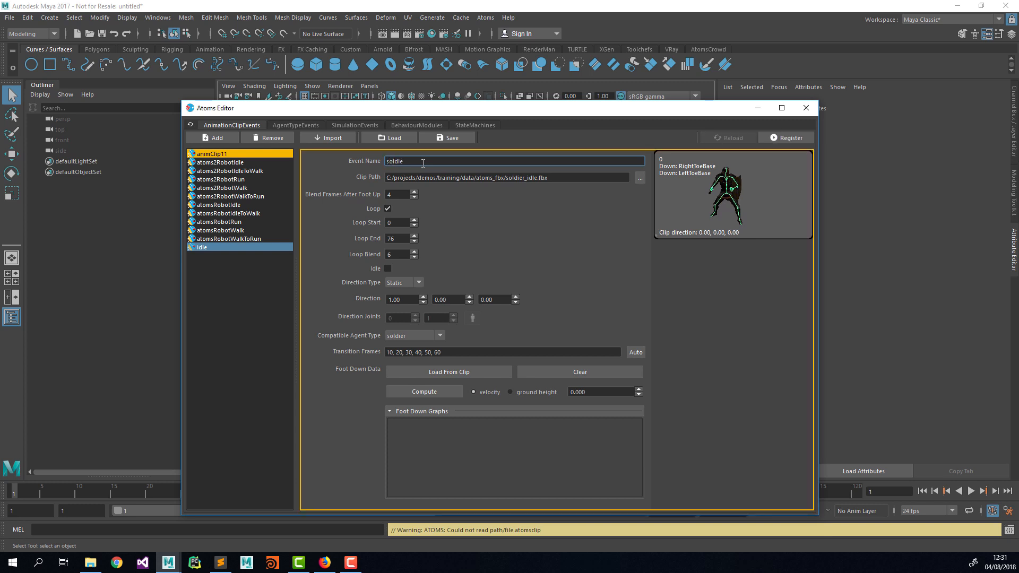
text(_)
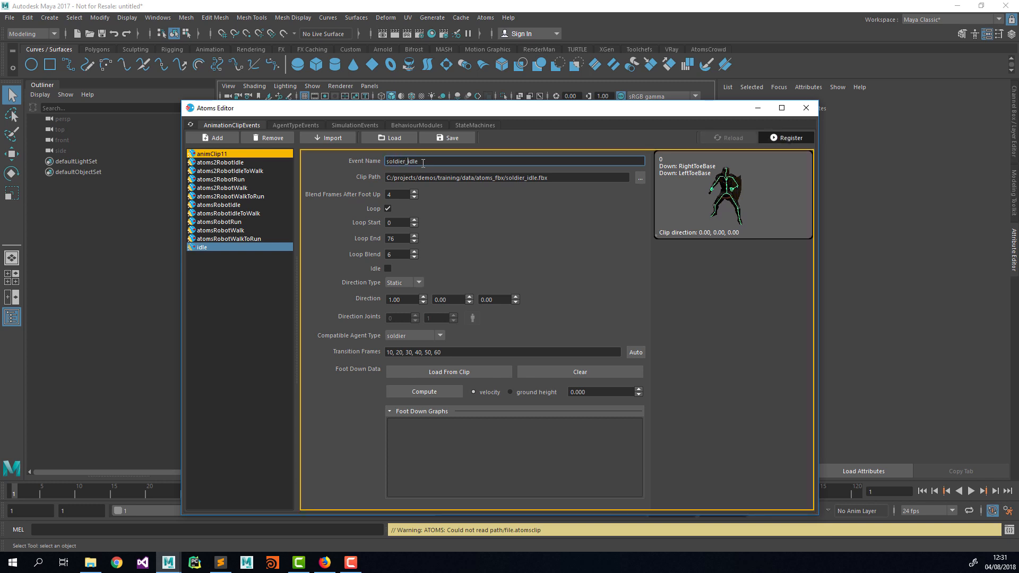
click(786, 137)
Set the soldier_block event's clip path to soldier_block_idle.fbx from the atoms_fbx folder
click(234, 155)
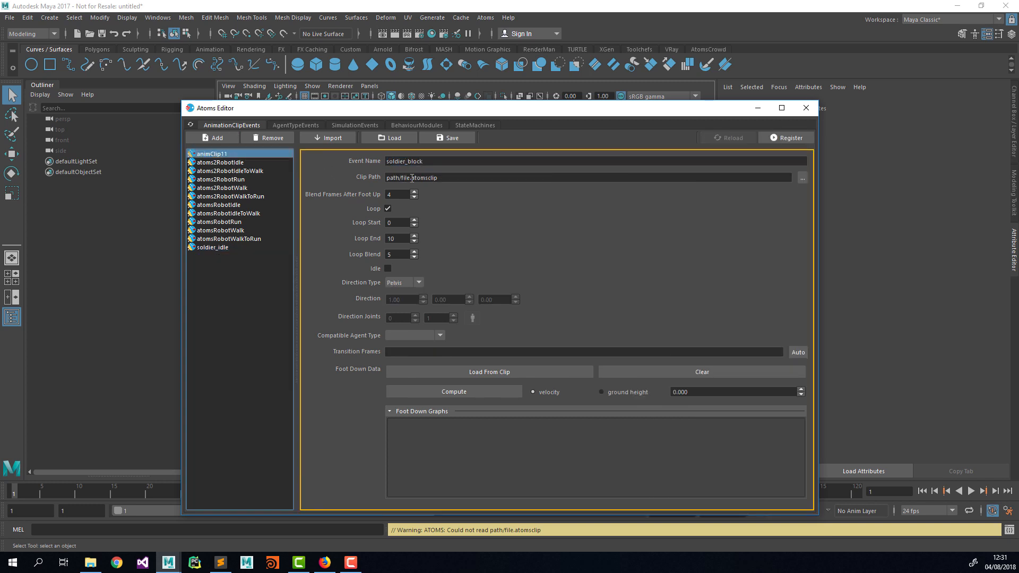
drag(411, 178, 490, 177)
click(802, 177)
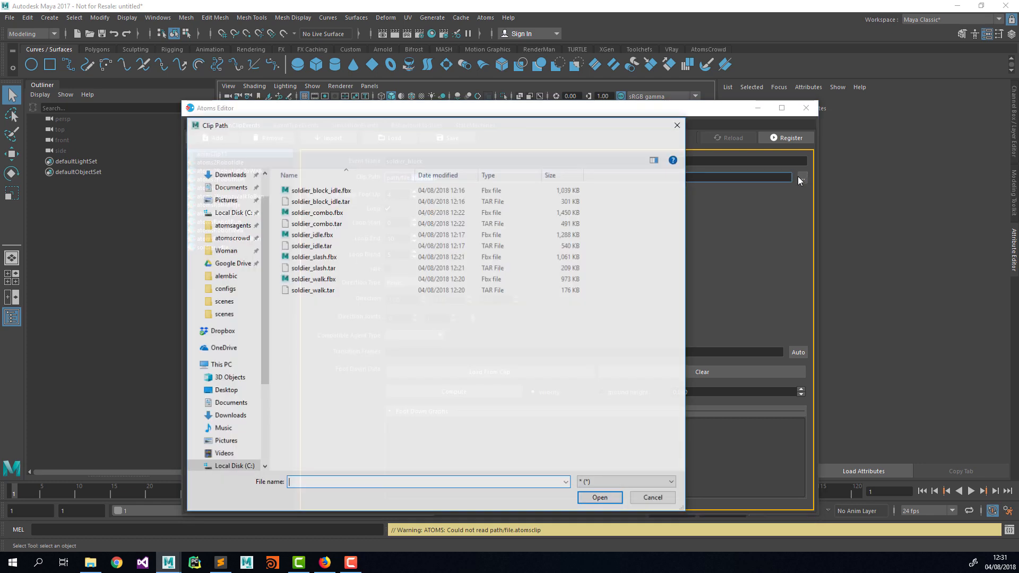
double_click(337, 191)
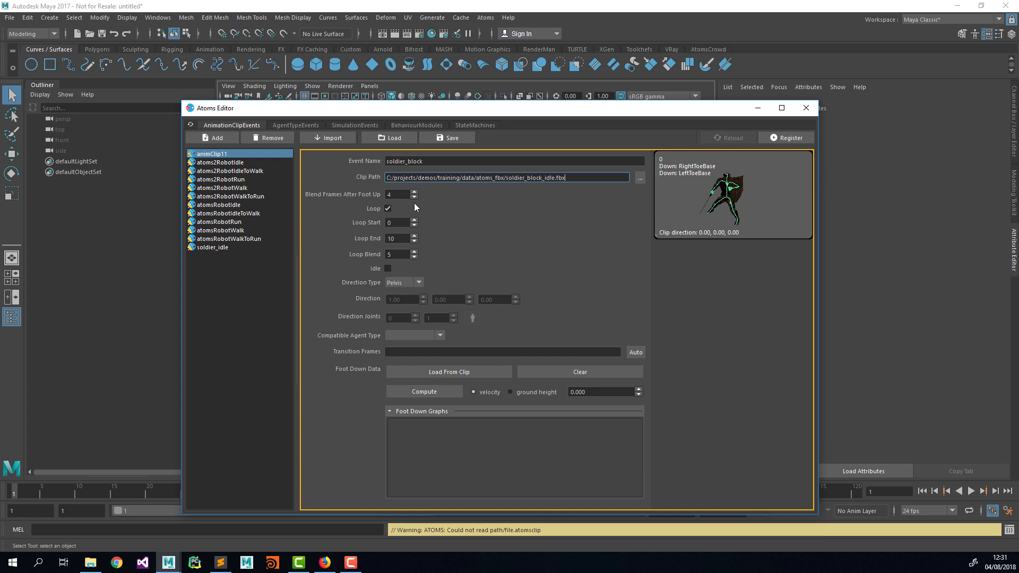
Set the soldier_block clip's loop end to 42 and direction type to Static, and register it
click(398, 222)
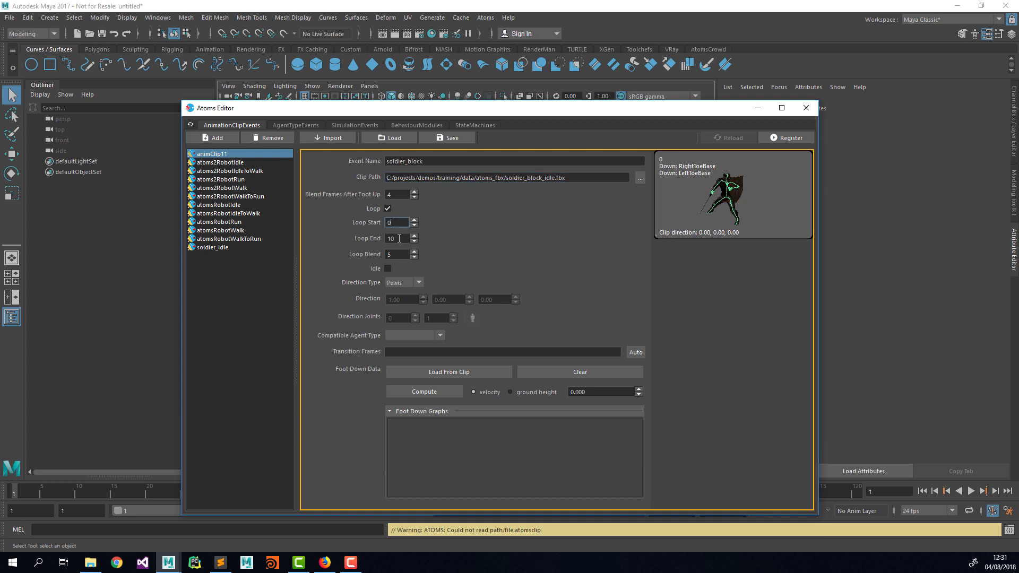
click(399, 238)
text(42)
key(Tab)
click(422, 281)
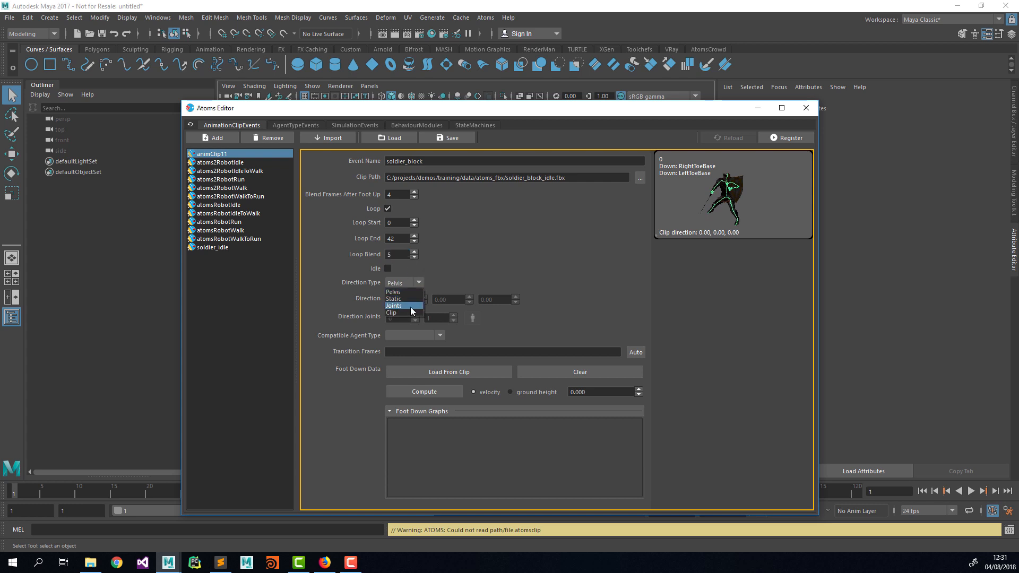
click(410, 307)
key(ctrl+s)
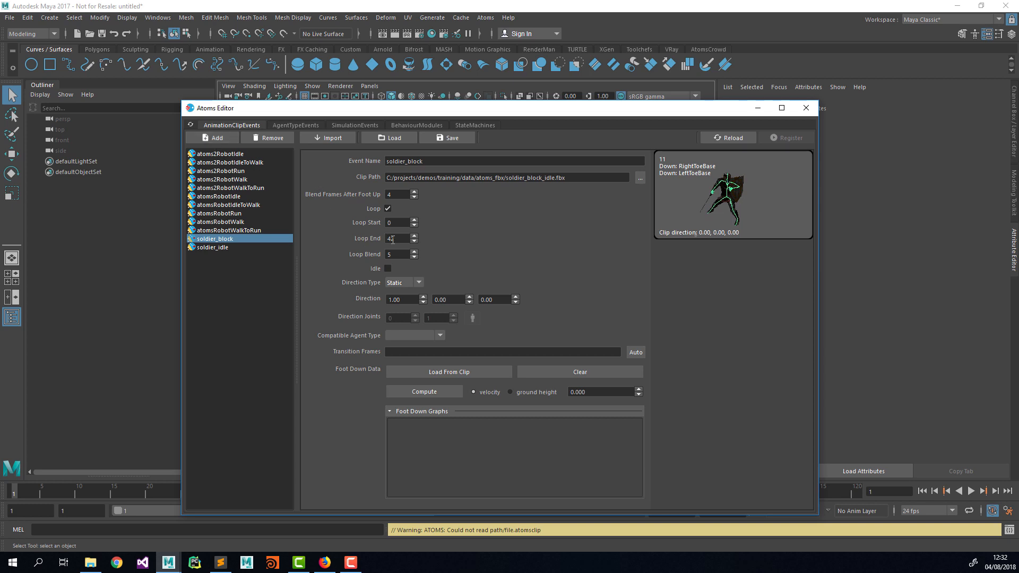
Add an animation clip event named soldier_slash in GUI mode, using soldier_slash.fbx from the atoms_fbx folder as its clip path
click(222, 137)
click(456, 324)
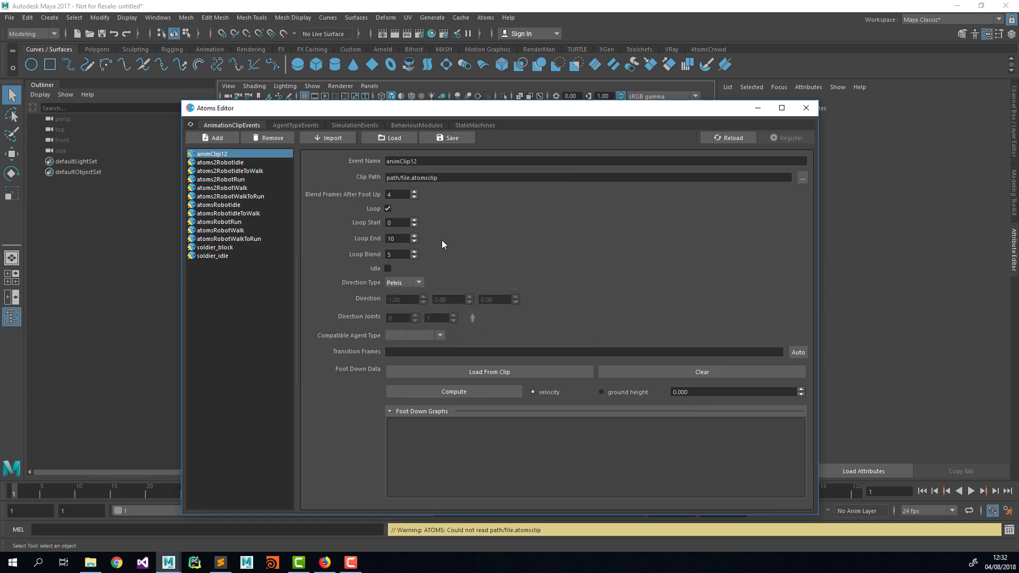
double_click(490, 160)
text(soldier_slash)
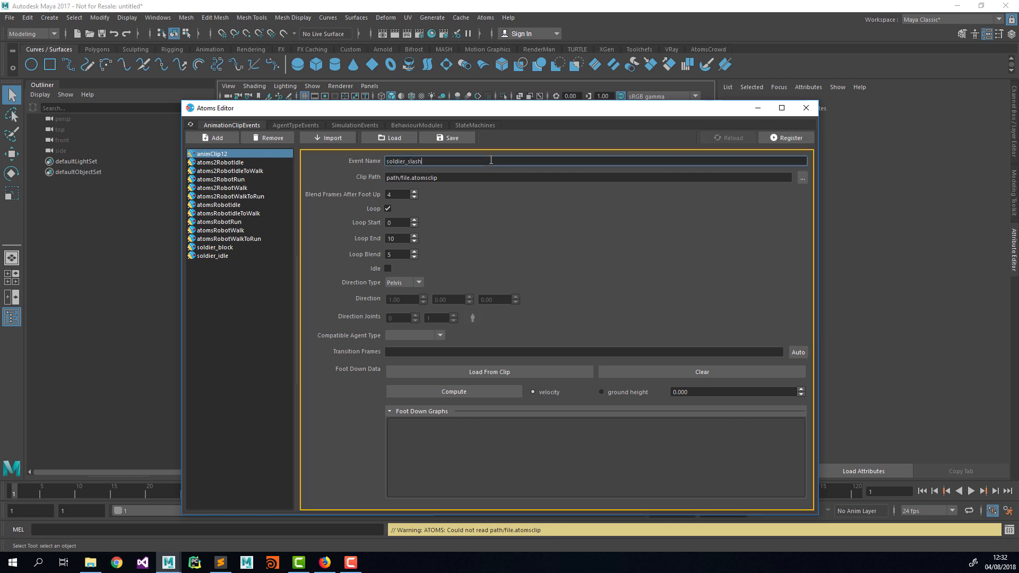
key(Tab)
click(806, 178)
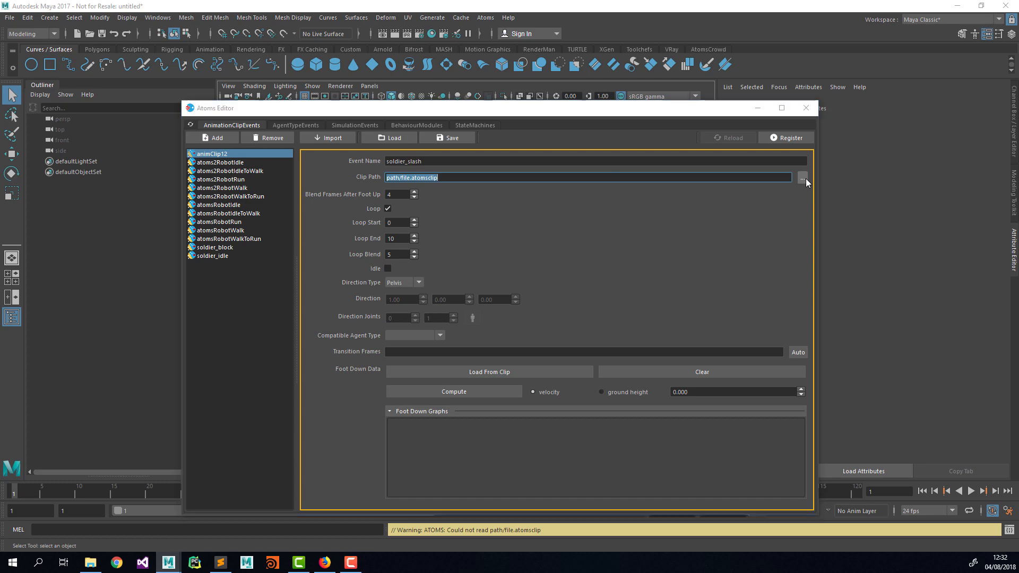
click(313, 257)
double_click(360, 258)
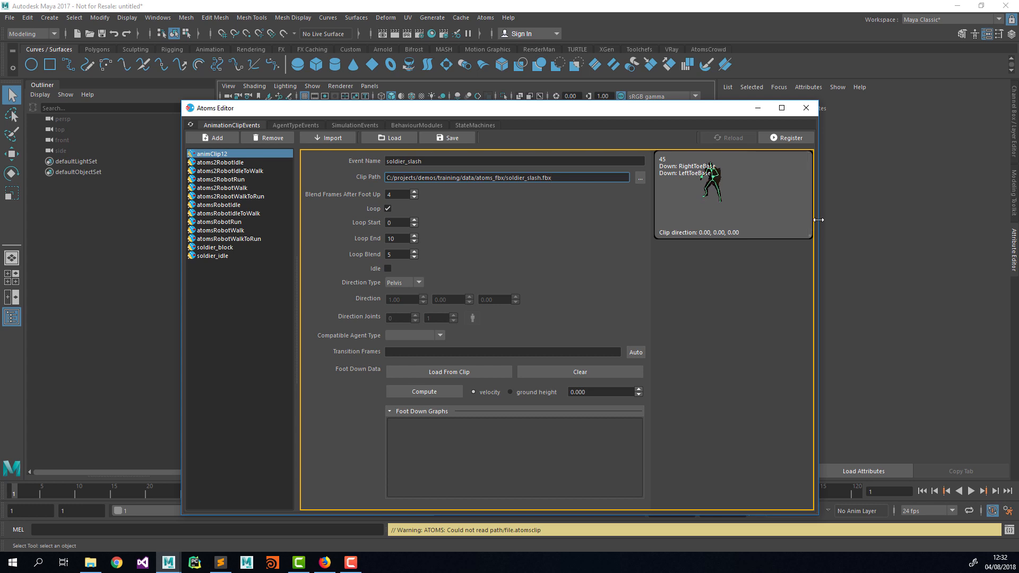
Set the soldier_slash clip's loop end to 45, loop blend to 6, direction type to Static and compatible agent type to soldier, and register it
double_click(395, 239)
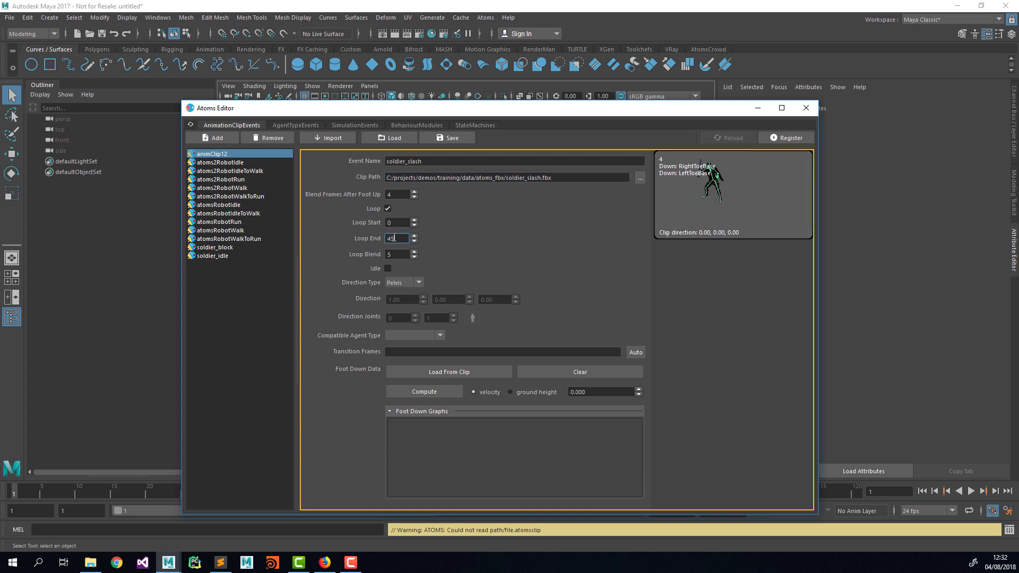
key(Tab)
text(6)
key(Tab)
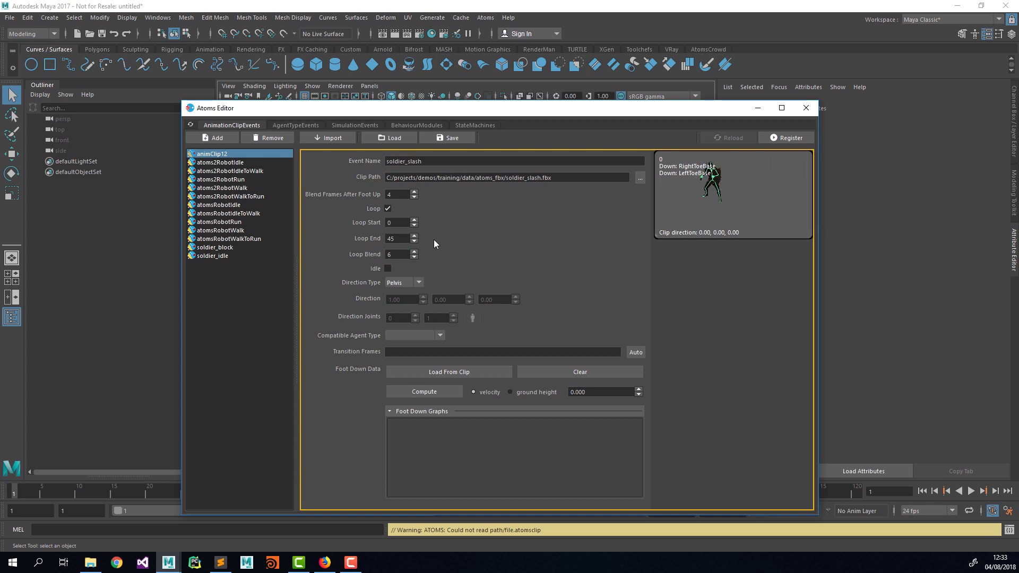
click(403, 284)
click(407, 298)
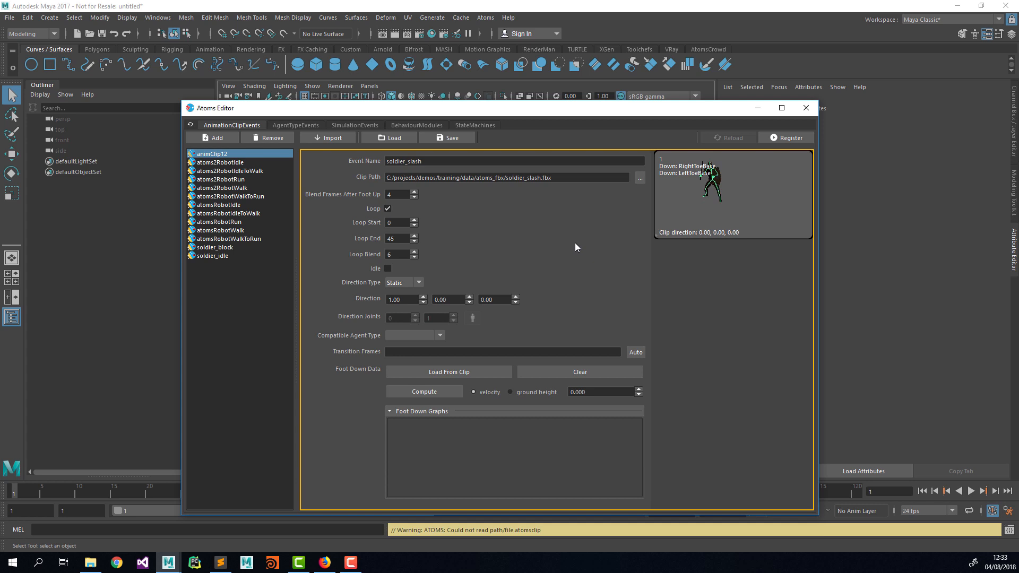
click(440, 337)
click(425, 364)
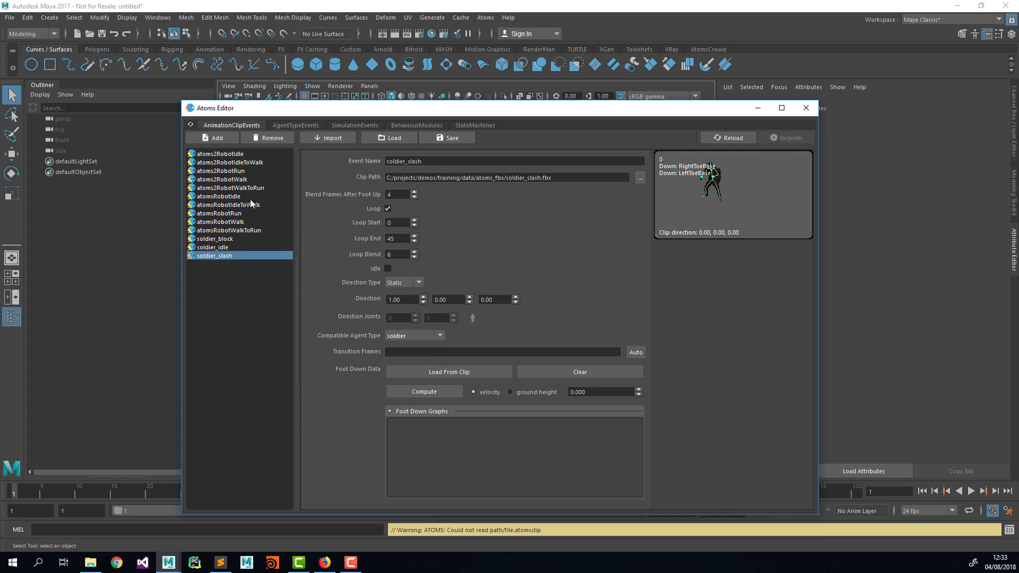
Set the soldier_block event's compatible agent type to soldier and register it
click(224, 248)
click(251, 239)
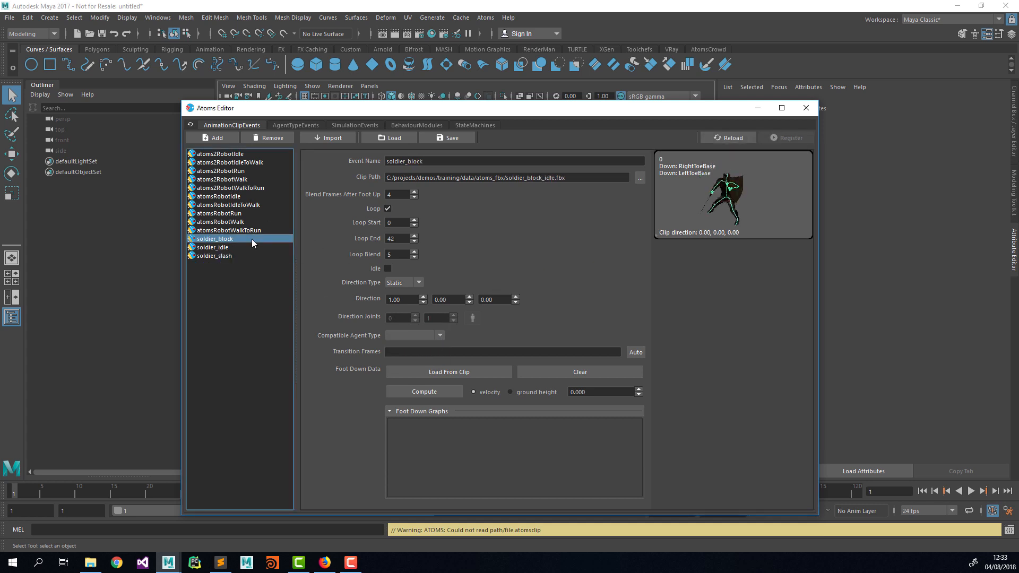
click(416, 336)
click(415, 366)
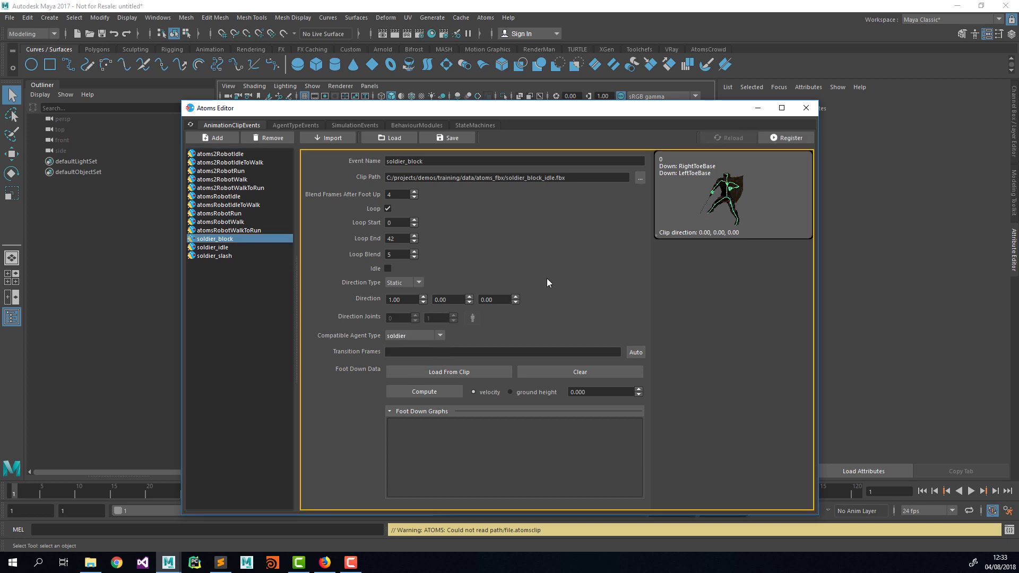
Add another animation clip event in GUI mode and set its clip path to soldier_combo.fbx from the atoms_fbx folder
click(217, 139)
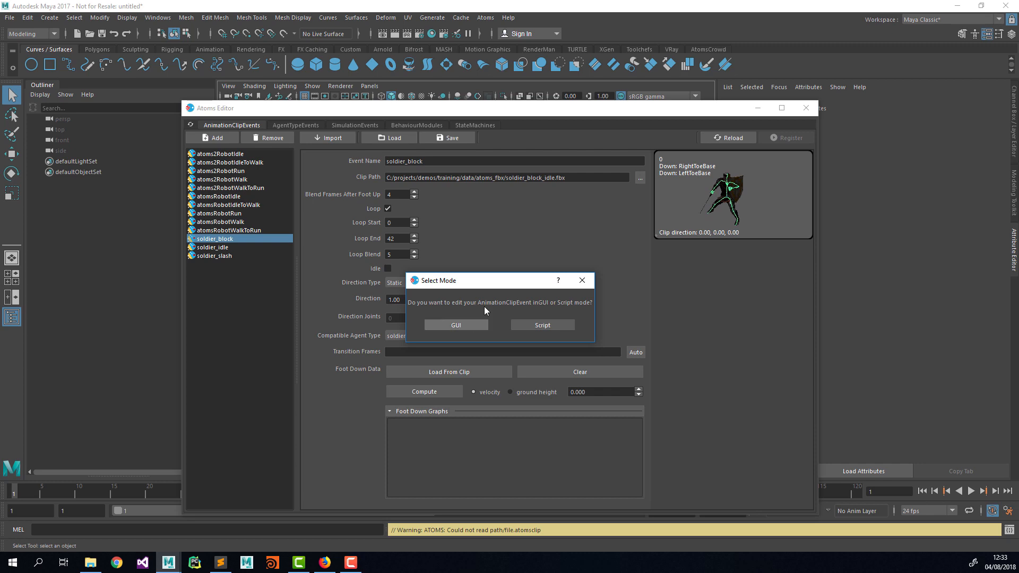
click(477, 325)
click(802, 178)
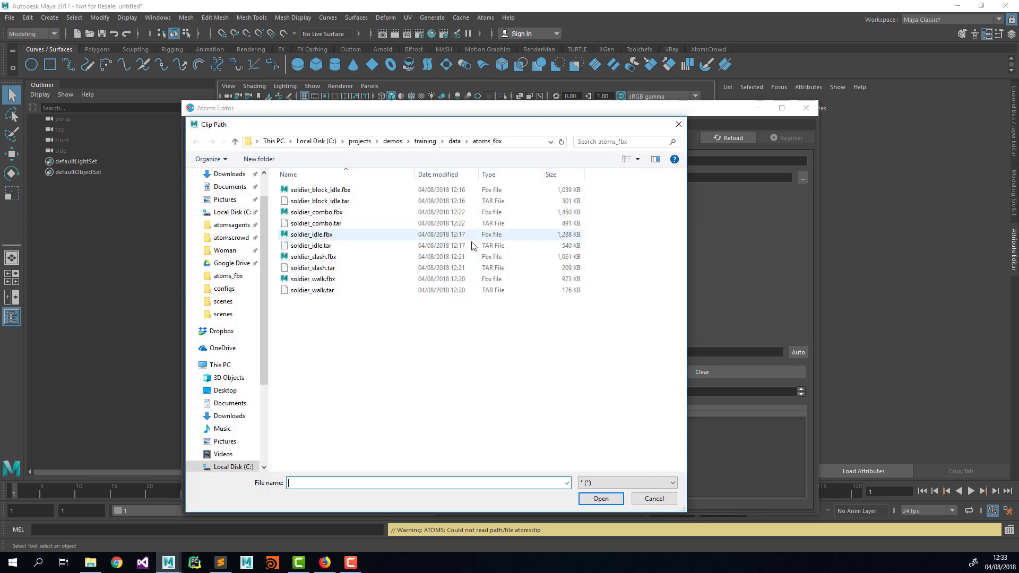
click(336, 212)
double_click(336, 213)
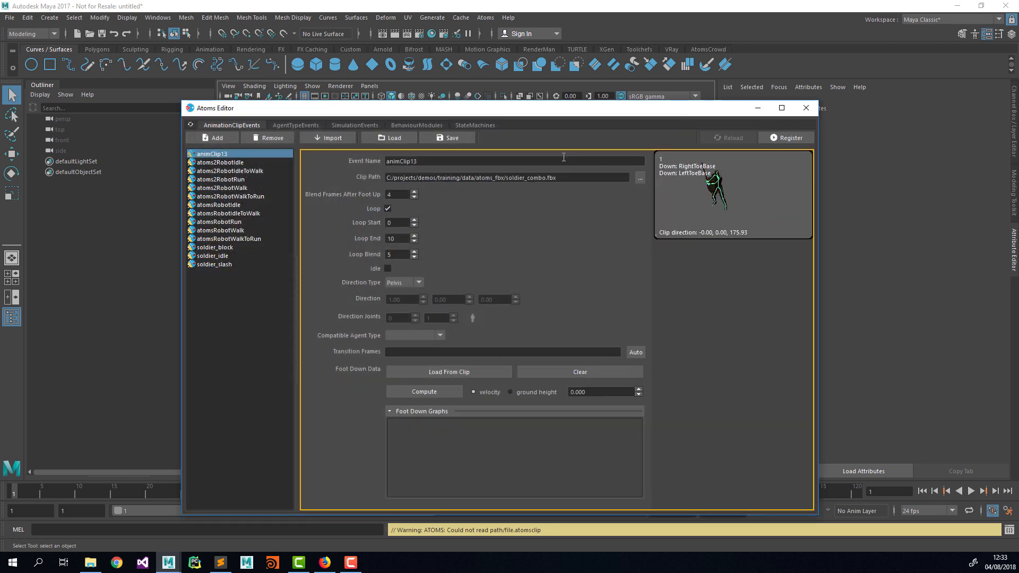
Name the new clip event combo
double_click(517, 163)
text(combo)
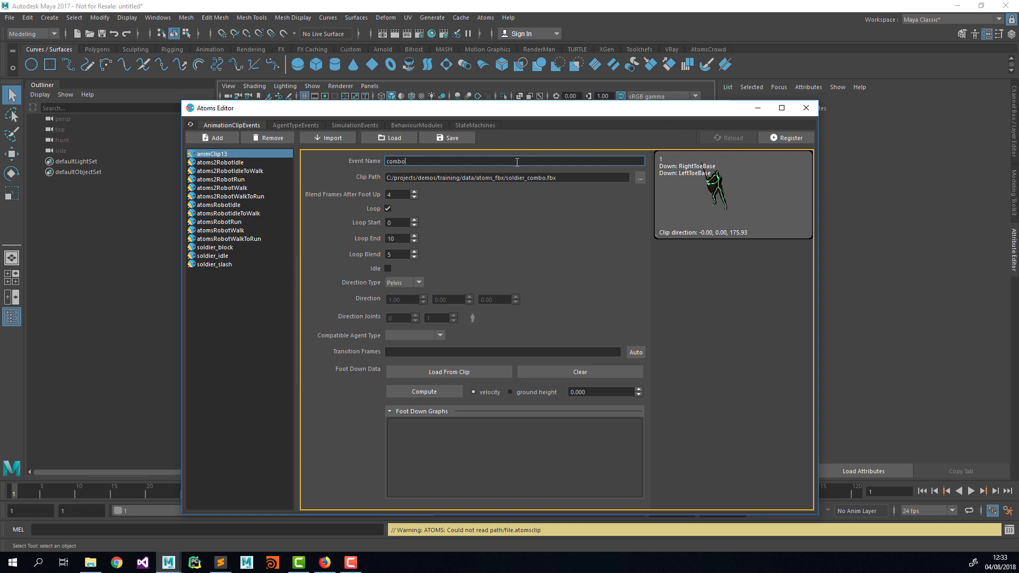
key(Tab)
key(Tab)
key(Tab)
key(Tab)
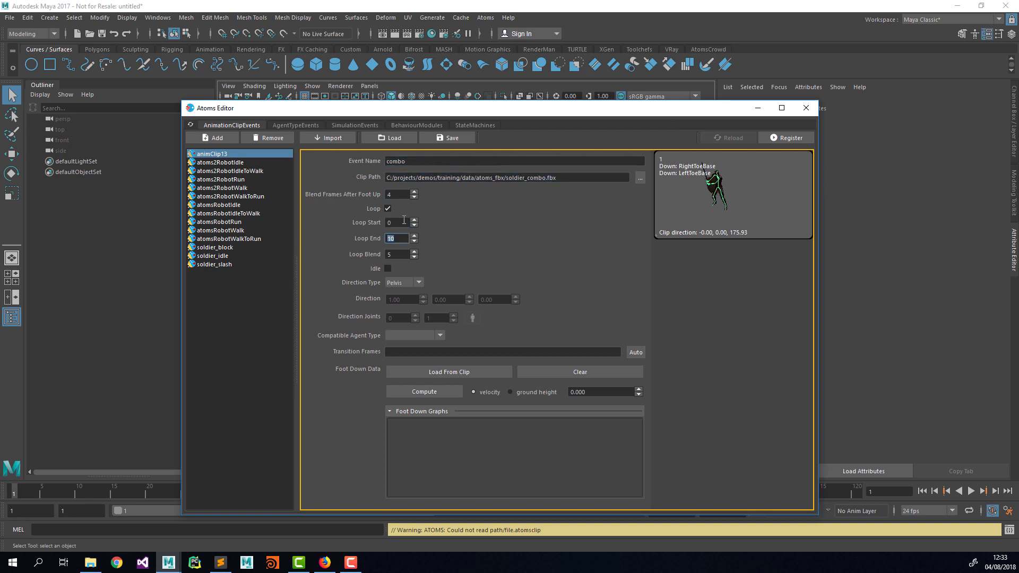
click(403, 222)
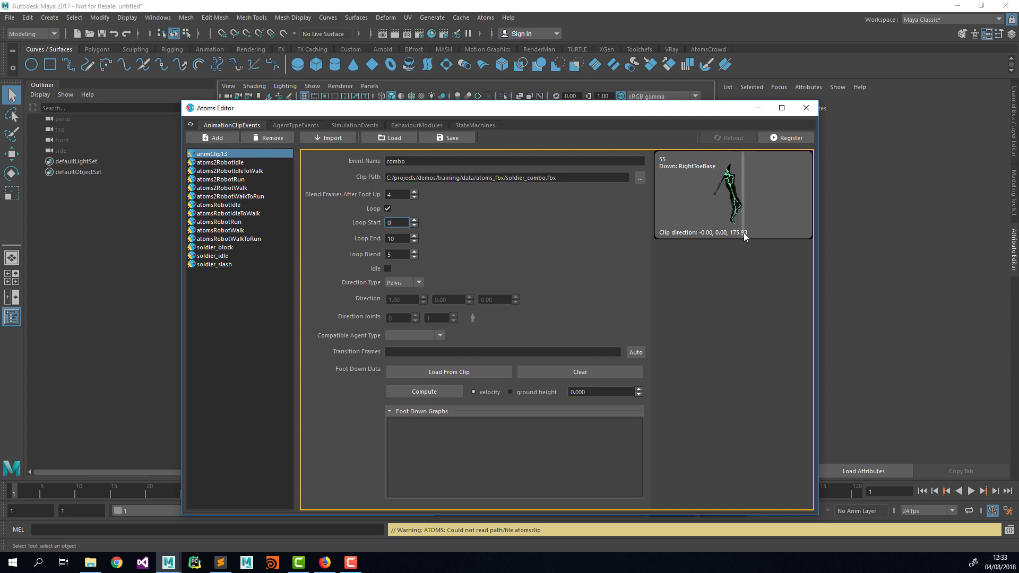
Set the combo clip's direction type to Static with direction 0, 0, 1
click(398, 282)
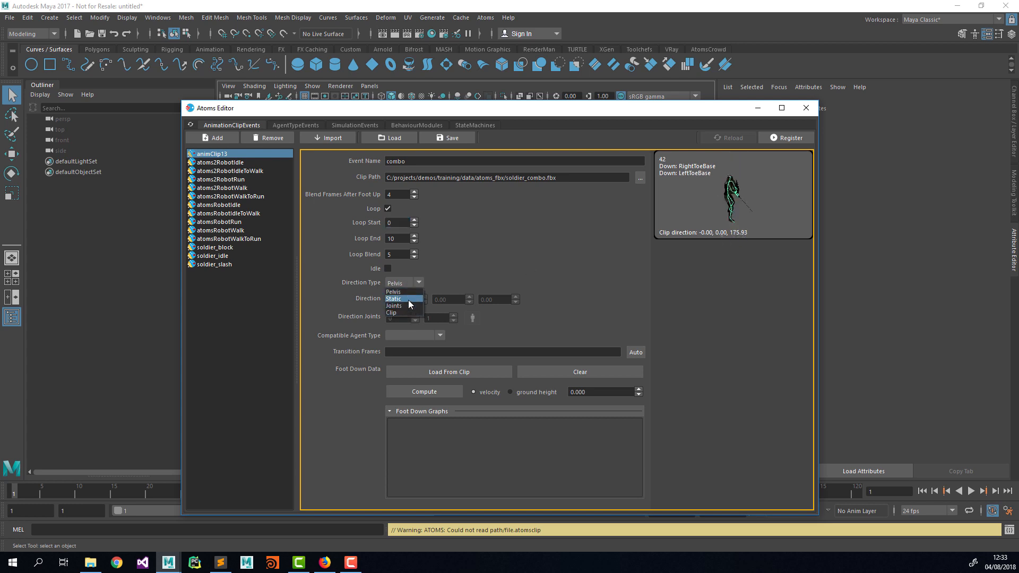
click(409, 299)
double_click(407, 298)
text(0)
key(Tab)
key(Tab)
text(1)
key(Tab)
Change the soldier_block event's static direction to 0, 0, 1 and register it
click(228, 247)
double_click(394, 299)
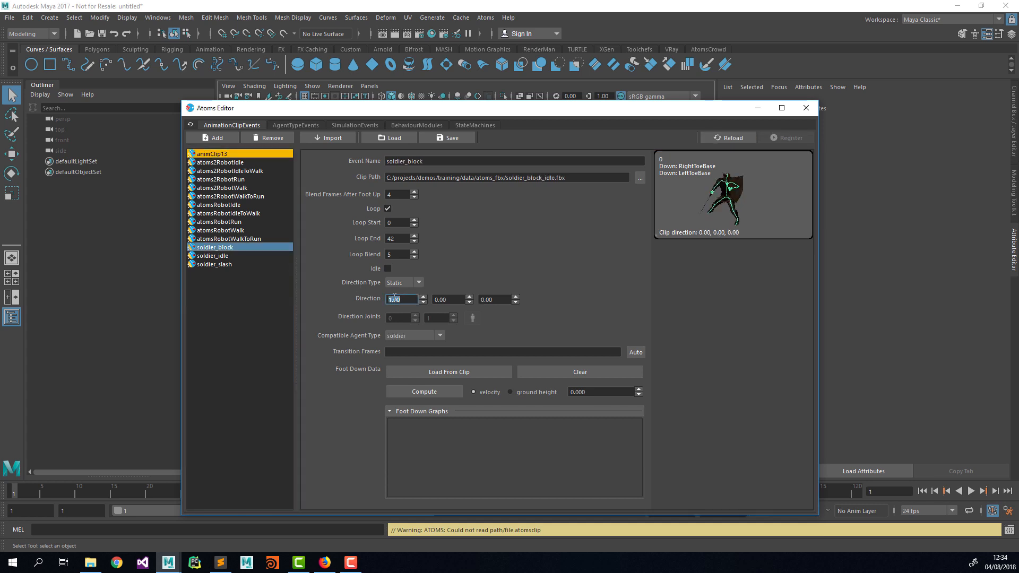
text(0)
key(Tab)
key(Tab)
text(1)
key(Tab)
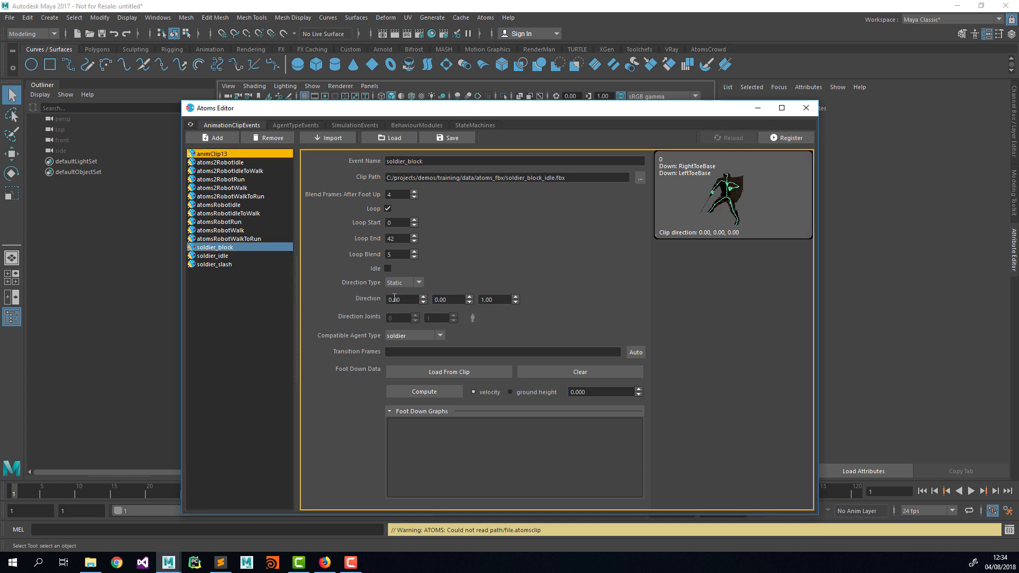
Change the soldier_idle event's static direction to 0, 0, 1 and register it
click(238, 256)
double_click(397, 299)
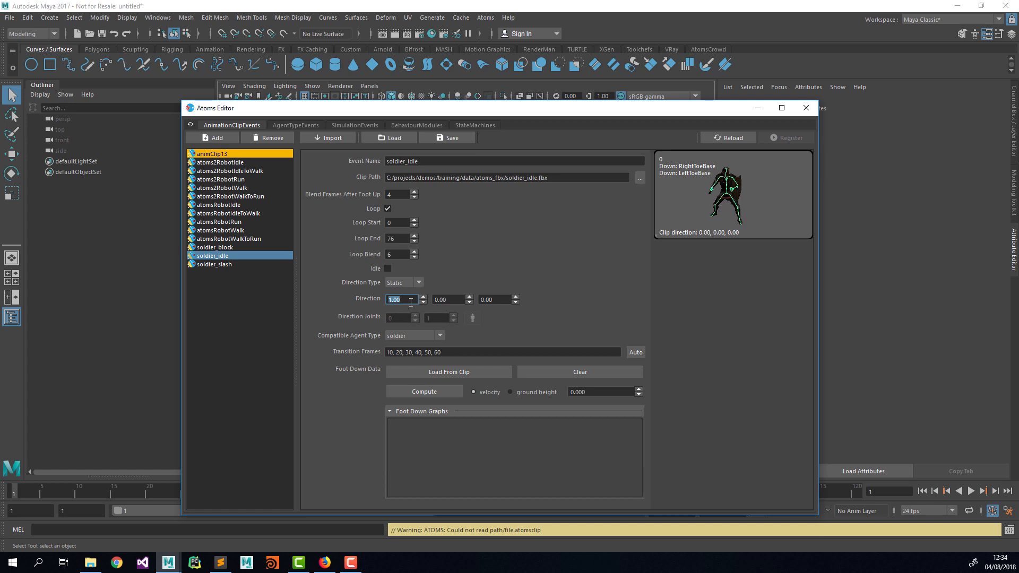
text(0)
key(Tab)
key(Tab)
text(1)
key(Tab)
Change the soldier_slash event's static direction to 0, 0, 1 and register it
click(245, 264)
click(397, 299)
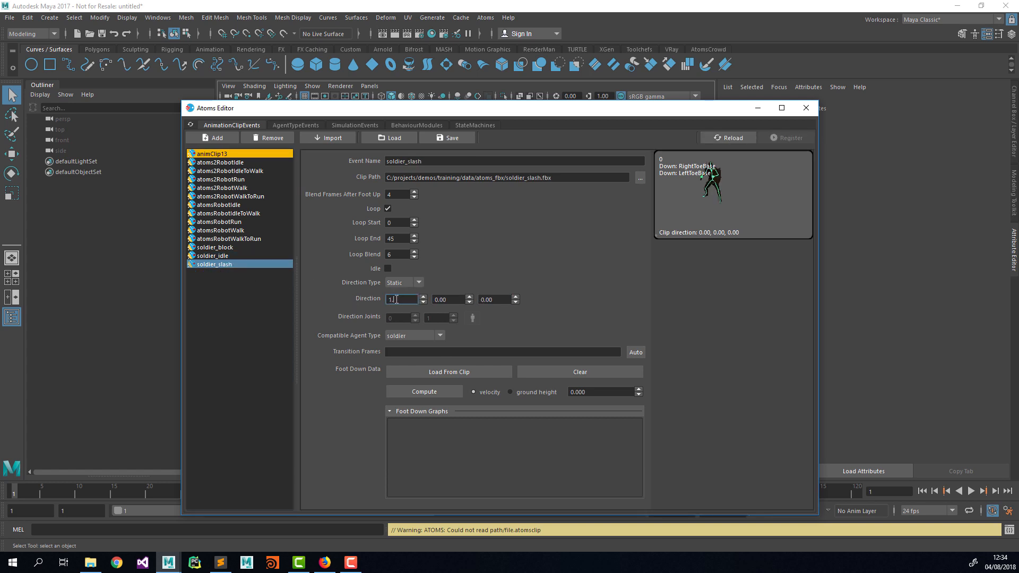
text(0)
key(Tab)
key(Tab)
text(1)
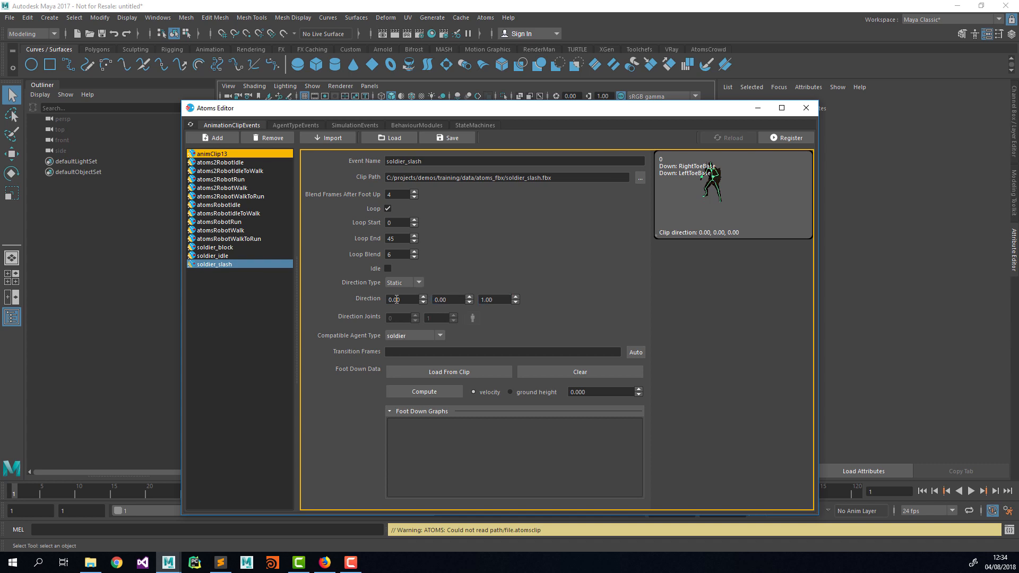
click(245, 263)
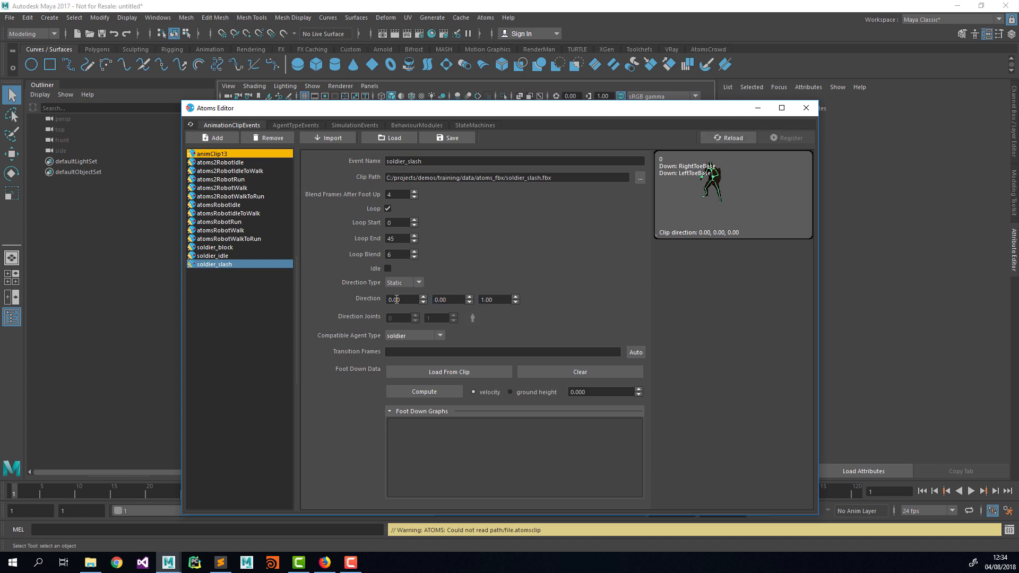
click(238, 248)
Rename the unregistered combo clip event to soldier_combo
click(230, 154)
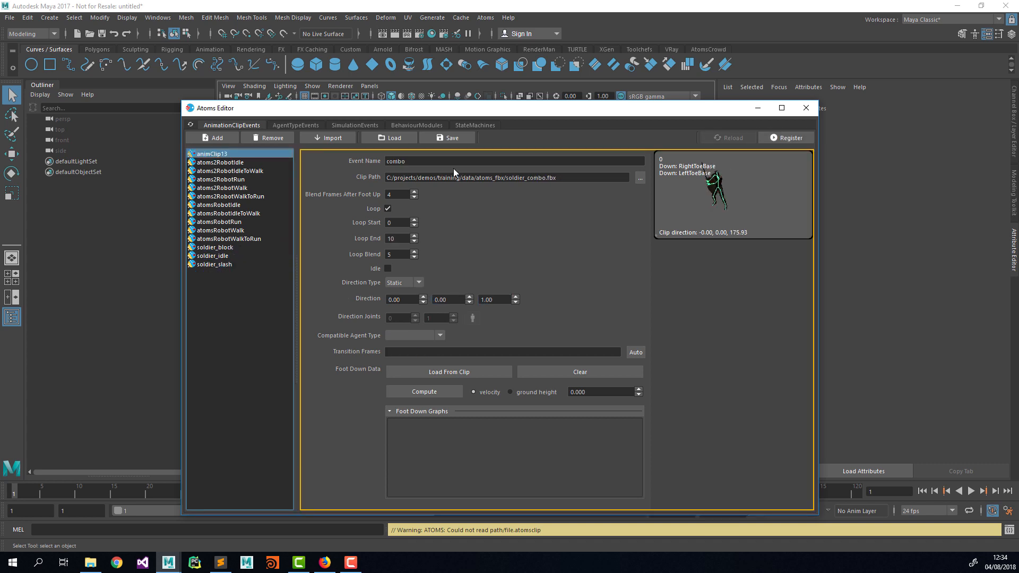
click(442, 160)
text(soldier)
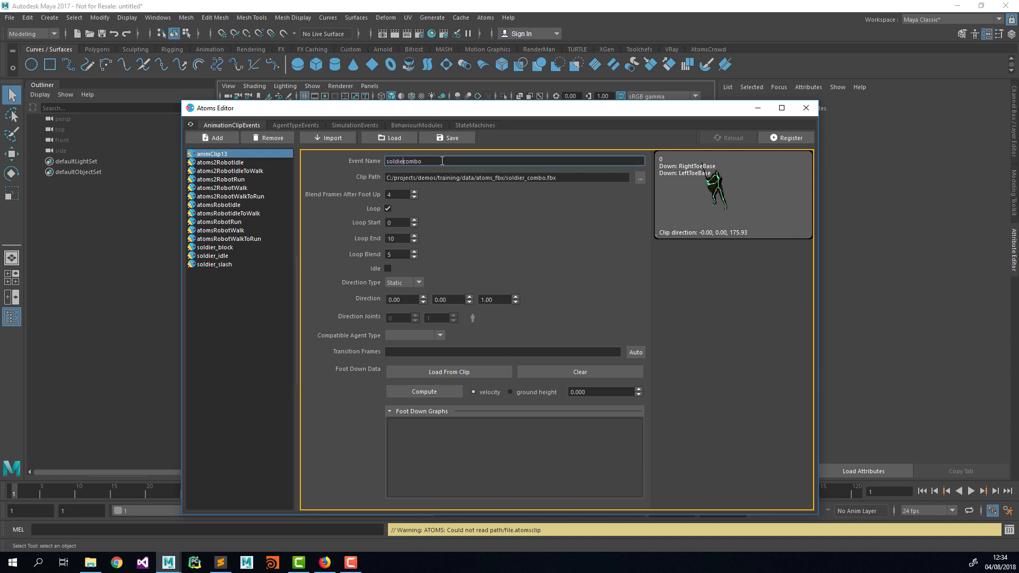
Set the soldier_combo clip's loop end to 98, loop blend to 6 and compatible agent type to soldier, and register it
key(Tab)
key(Tab)
key(Tab)
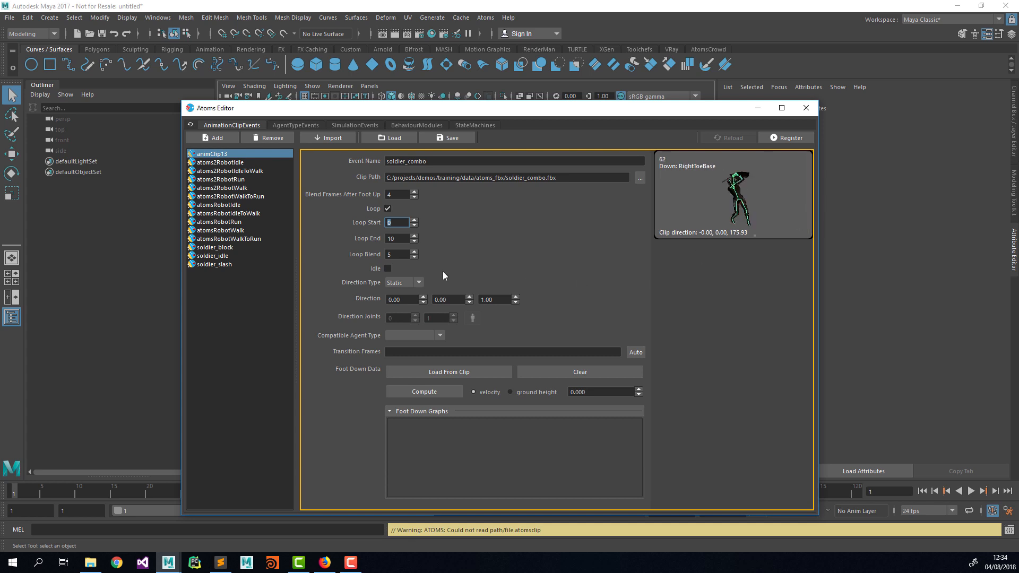
key(Tab)
key(Tab)
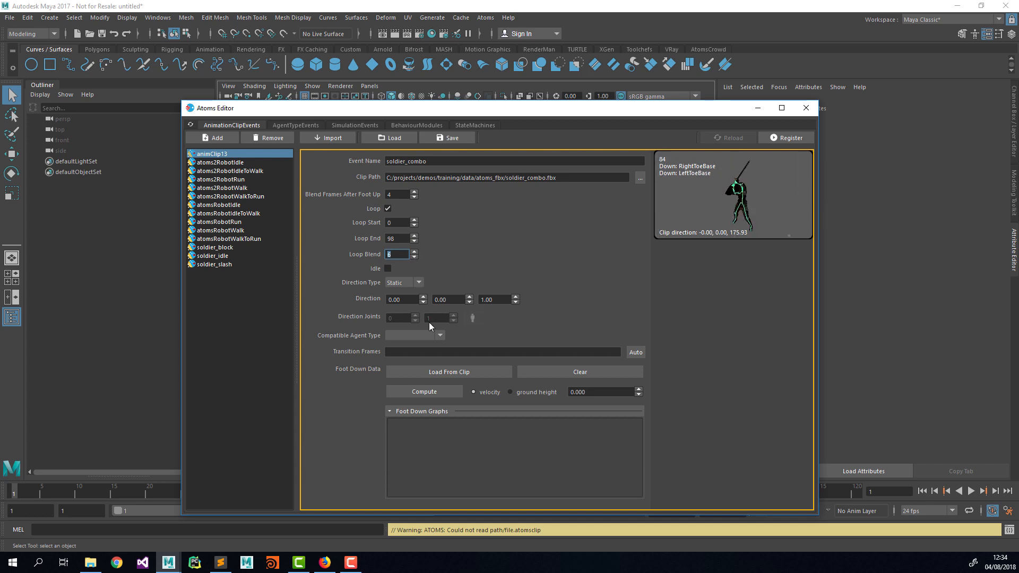
click(415, 334)
click(416, 359)
key(ctrl+s)
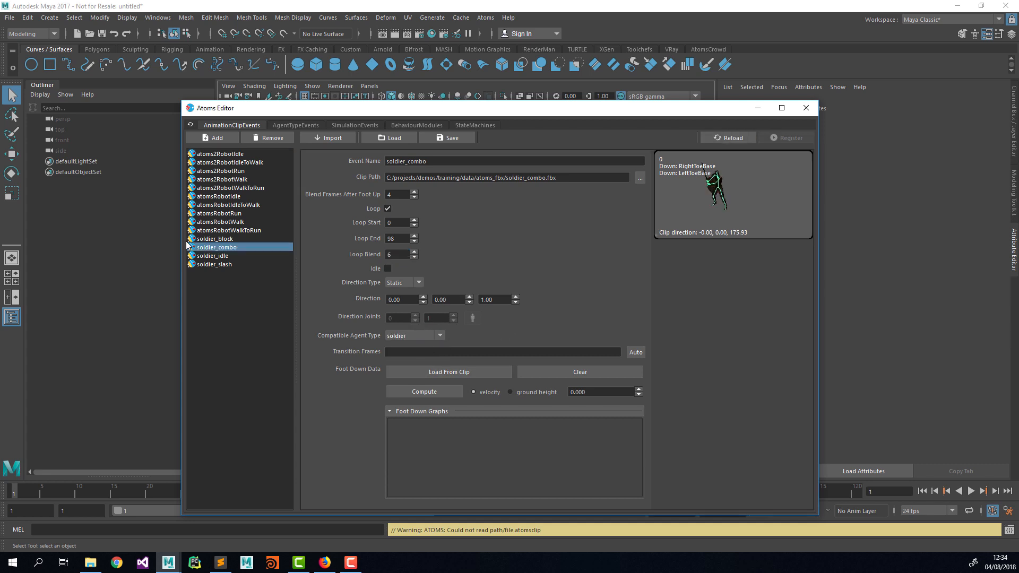
Add an animation clip event named soldier_walk in GUI mode, using soldier_walk.fbx from the atoms_fbx folder as its clip path
click(229, 135)
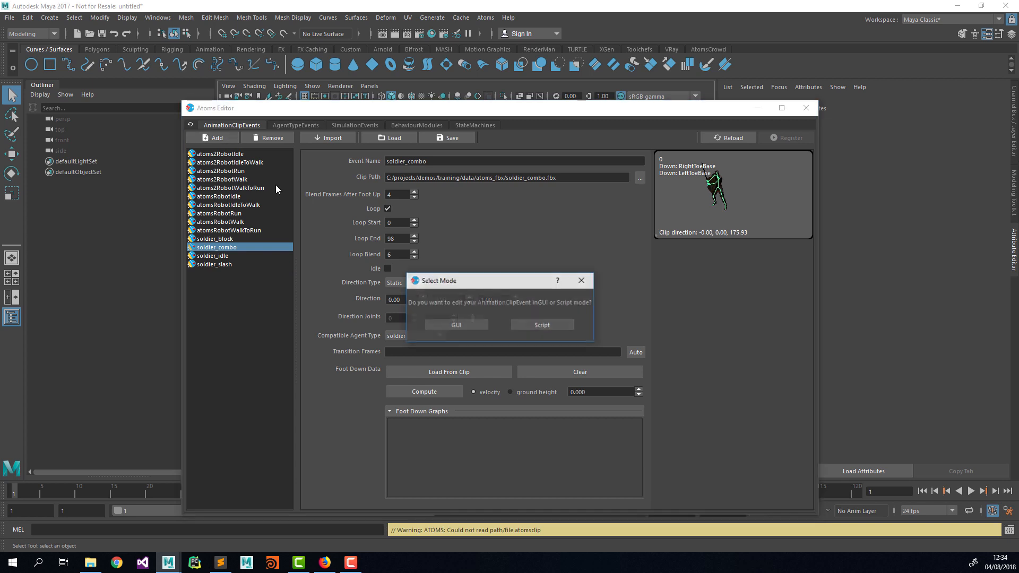
click(456, 325)
double_click(442, 161)
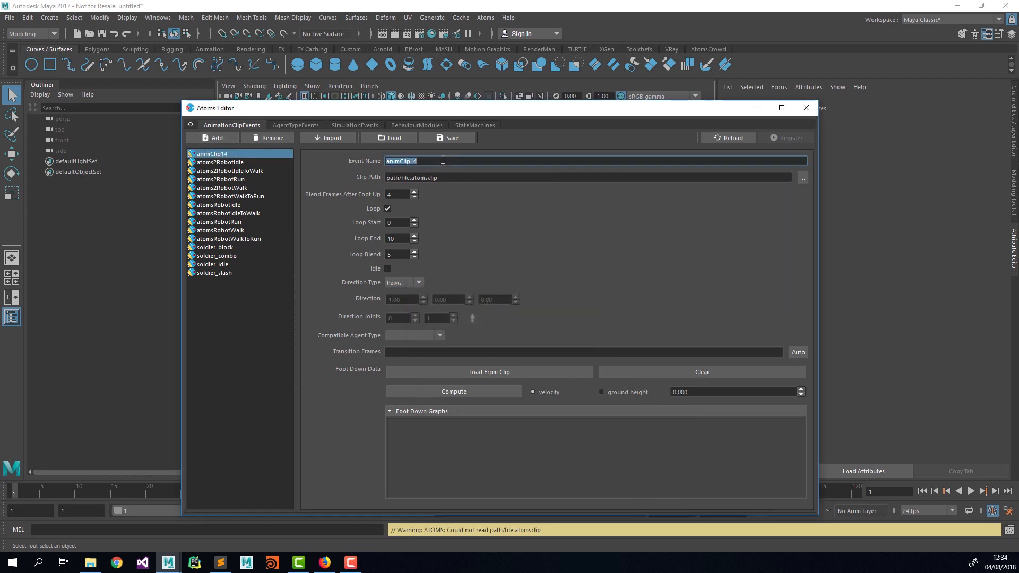
text(s)
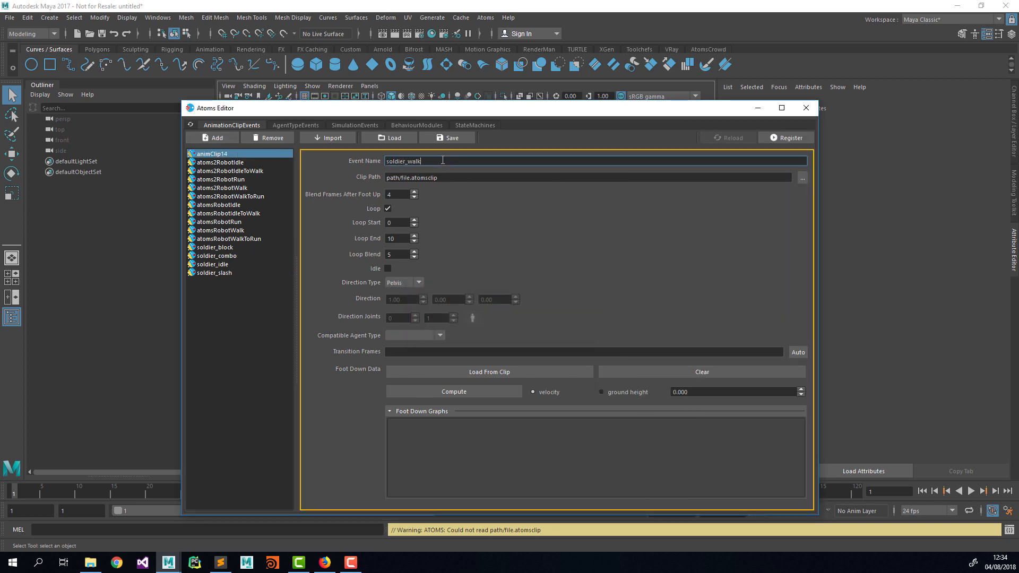
text(oldier_walk)
key(Tab)
click(802, 177)
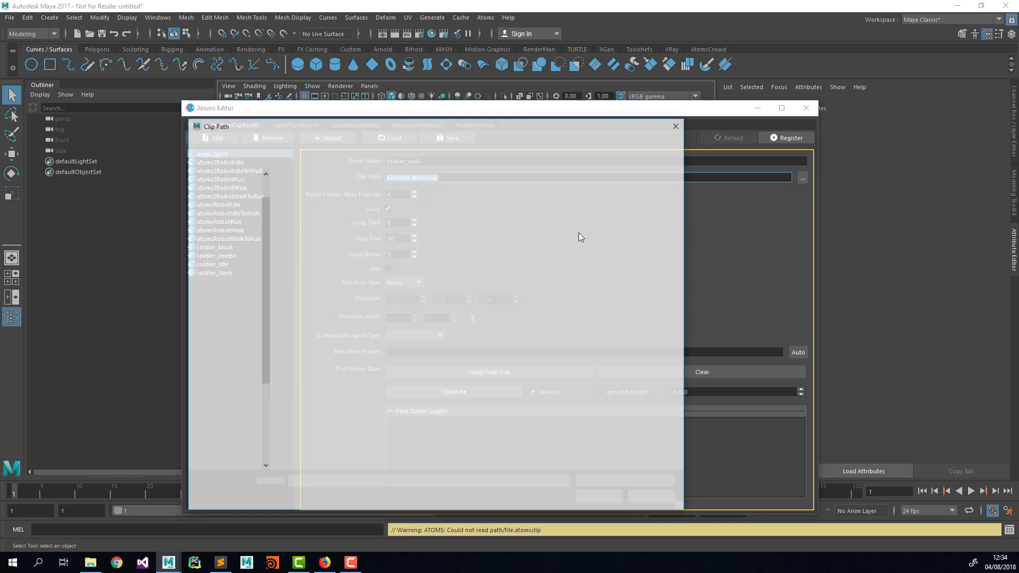
double_click(318, 279)
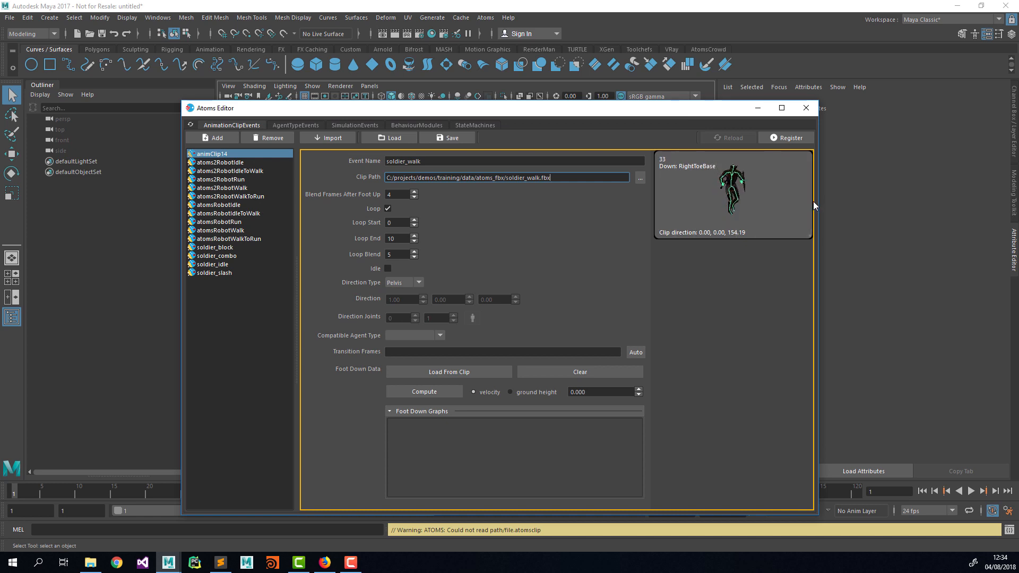
Set the soldier_walk clip's loop end to 33 and direction type to Static
double_click(397, 238)
text(33)
key(Tab)
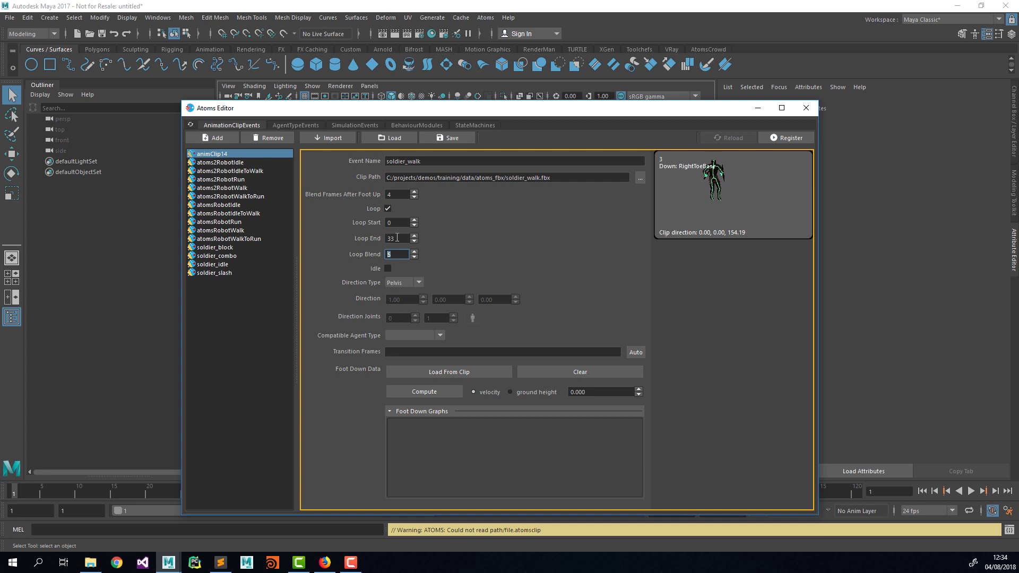
click(405, 279)
click(407, 306)
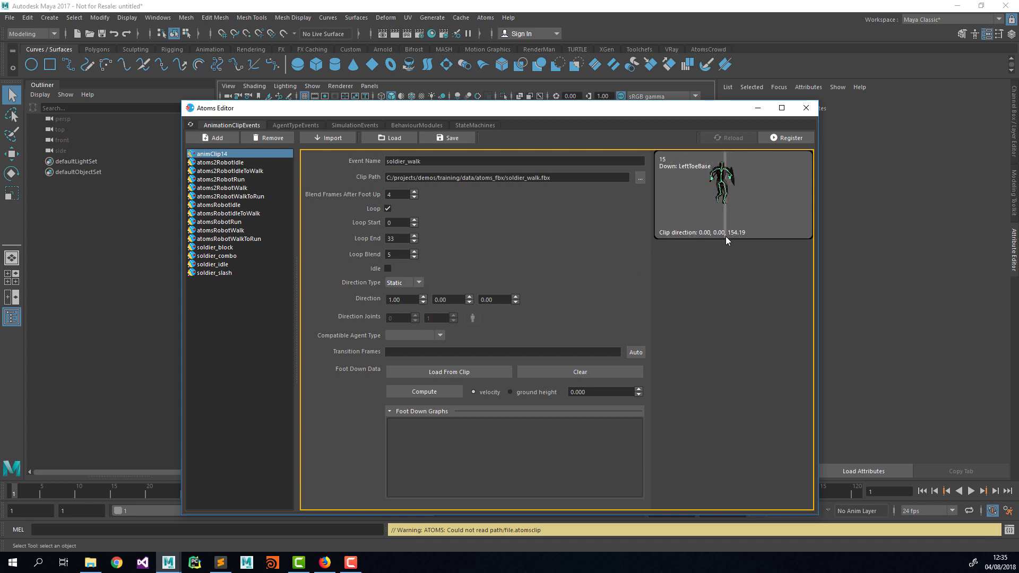
Set the soldier_walk clip's static direction vector to 0, 0, 1
triple_click(496, 300)
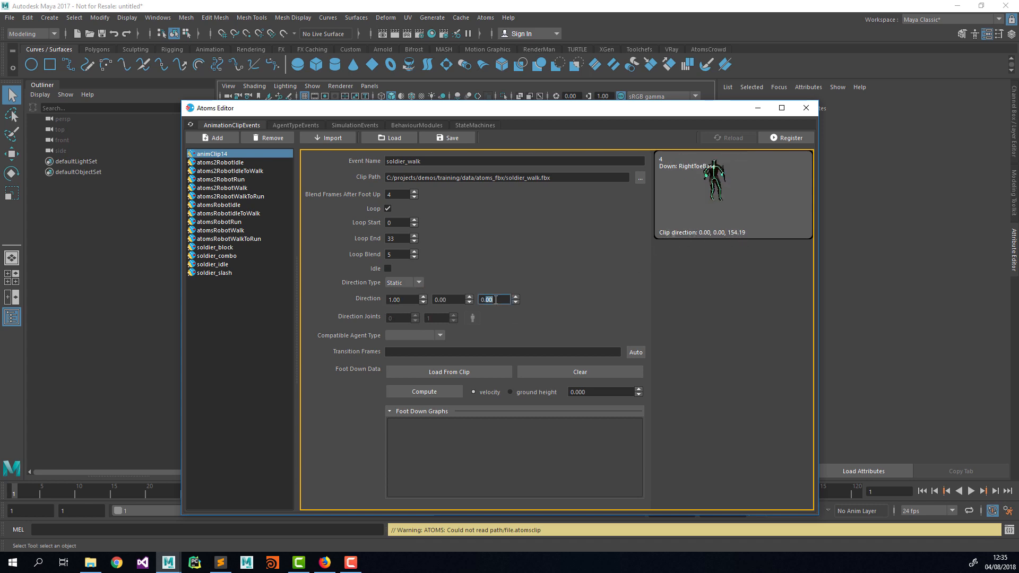
text(1)
key(shift+Tab)
key(shift+Tab)
text(0)
key(Tab)
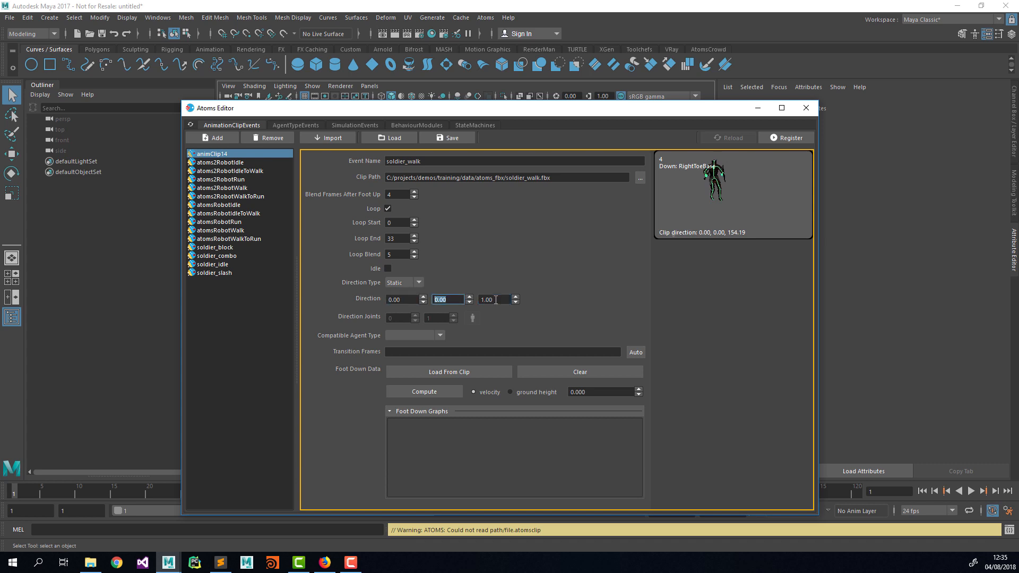
Set the soldier_walk clip's compatible agent type to soldier and register the clip, clearing the editor away from the viewport
click(423, 334)
key(ctrl+Return)
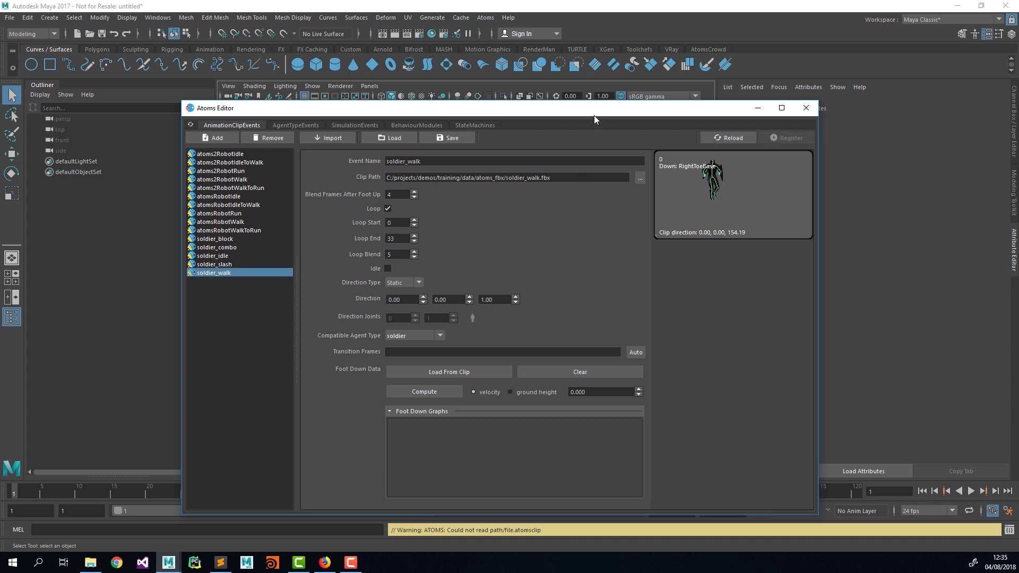
drag(594, 116, 0, 114)
Create an Atoms agent group and add a gridLayout behaviour module to it
click(484, 17)
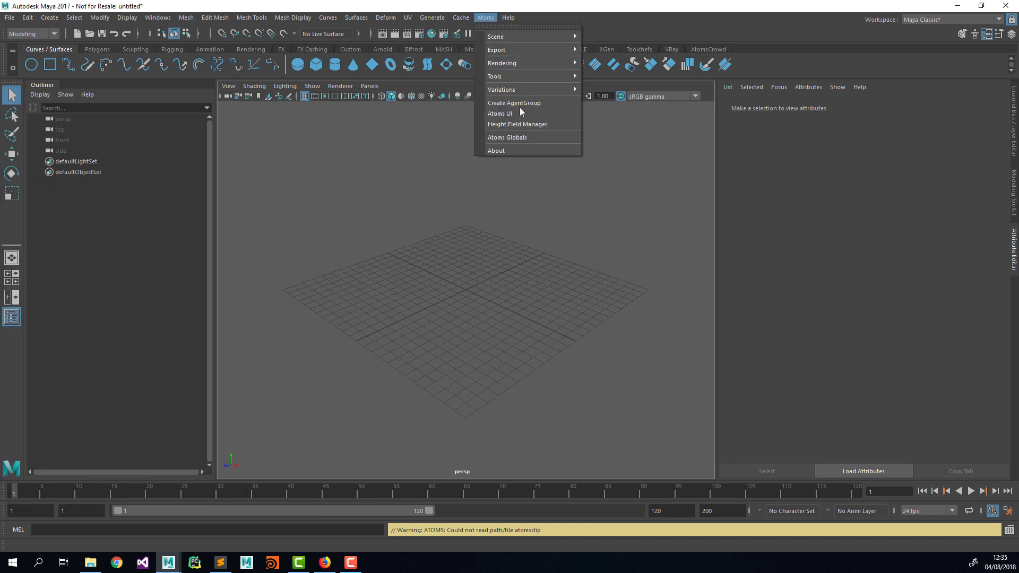
click(520, 104)
click(760, 278)
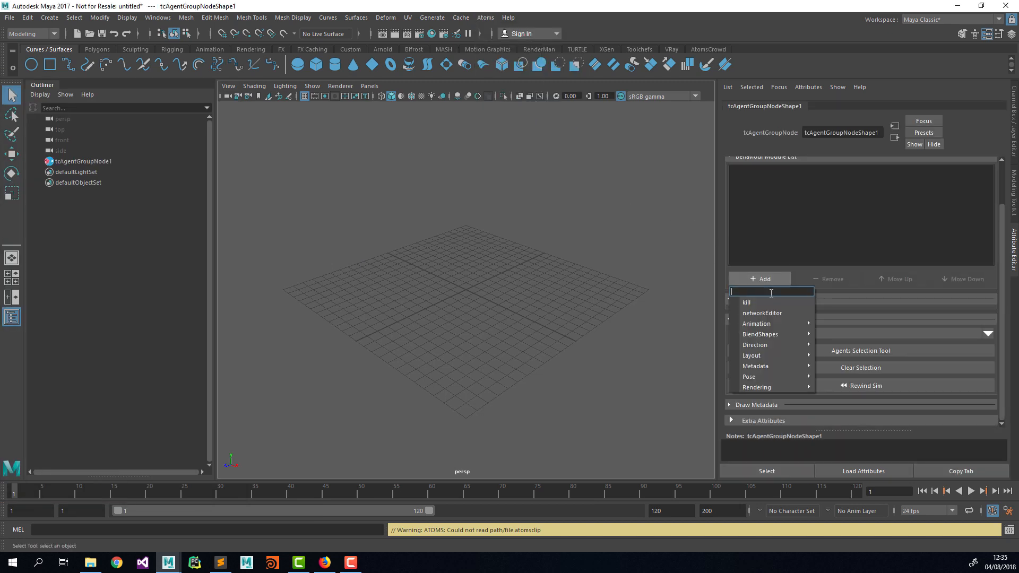
mouse_move(777, 355)
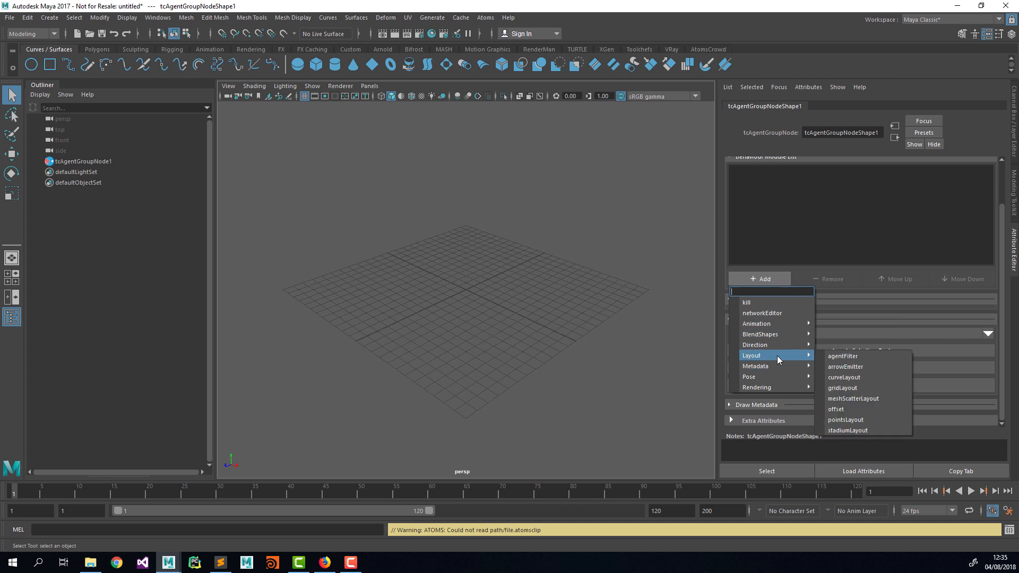
click(855, 387)
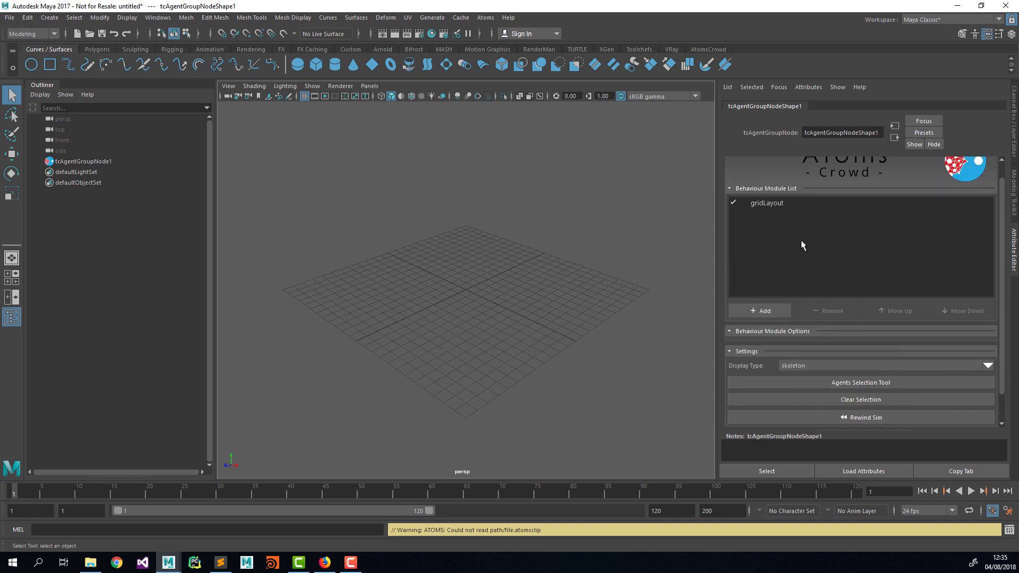
Set the gridLayout module's agent type to soldier and rewind the timeline to generate the agent
scroll(783, 210, down, 1)
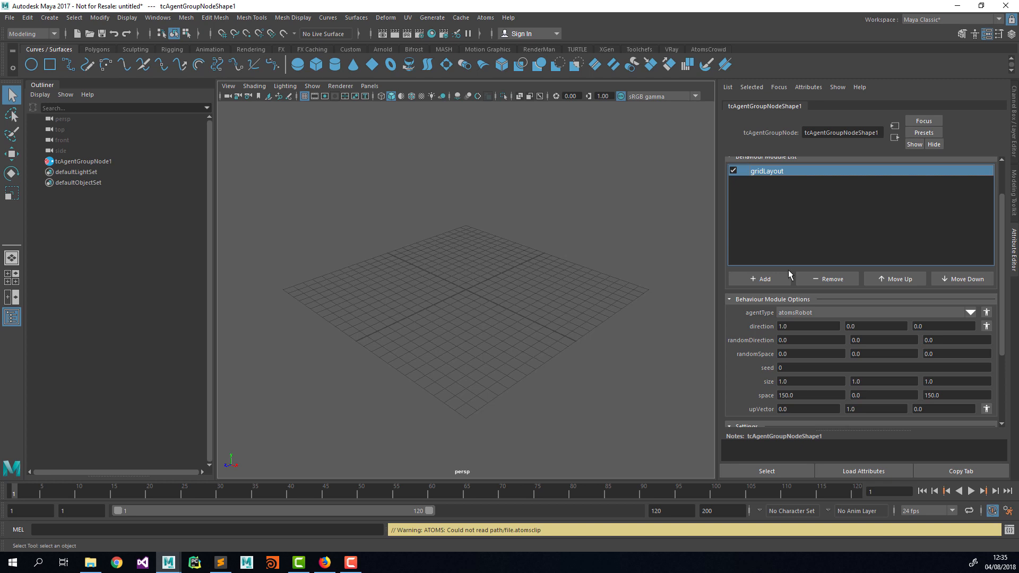
click(969, 314)
click(886, 338)
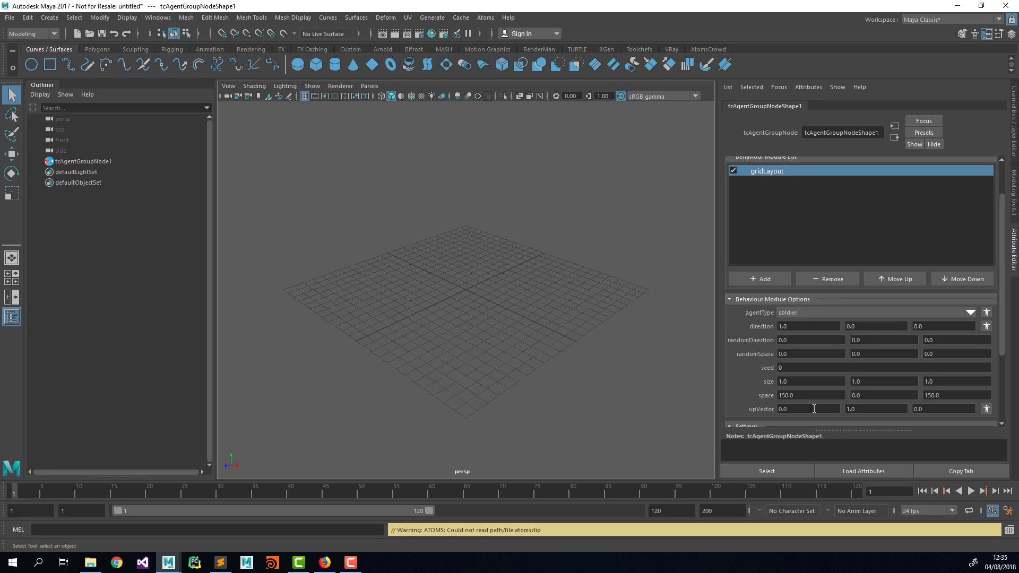
click(922, 492)
scroll(548, 275, down, 12)
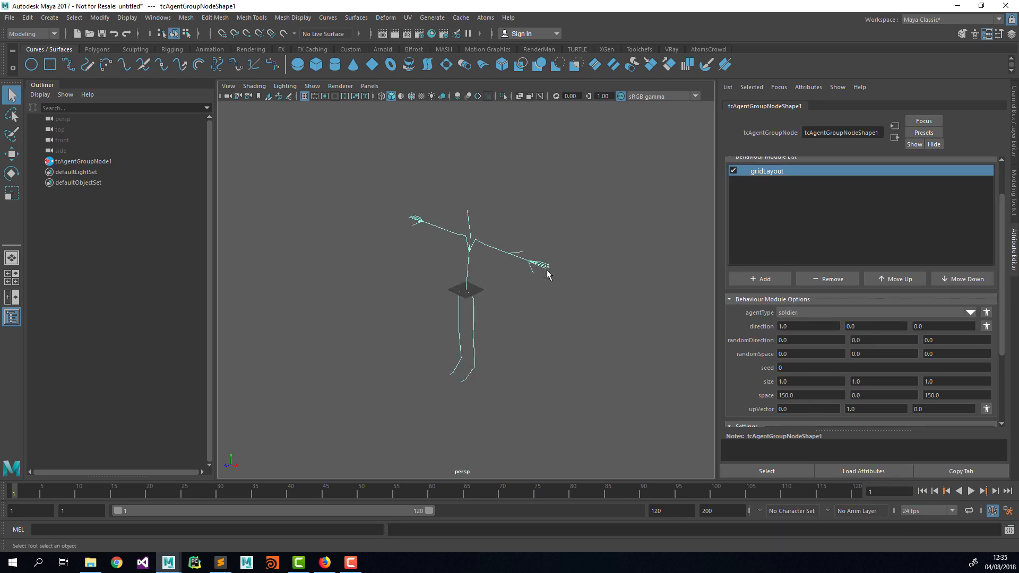
Change the agent group's display type from skeleton to the character mesh and show the viewport with textured shading
scroll(763, 339, down, 3)
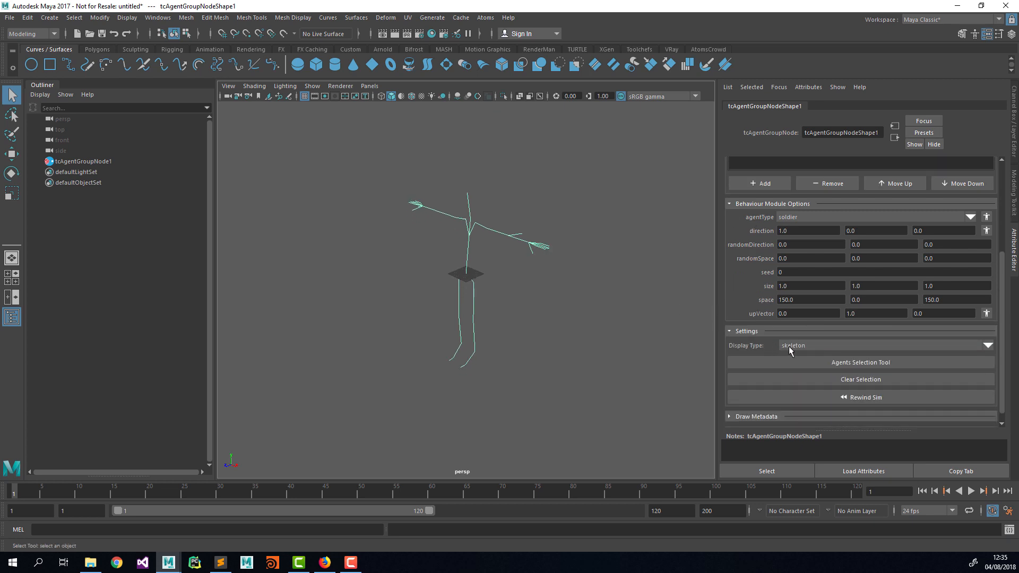
click(791, 347)
click(794, 368)
click(588, 316)
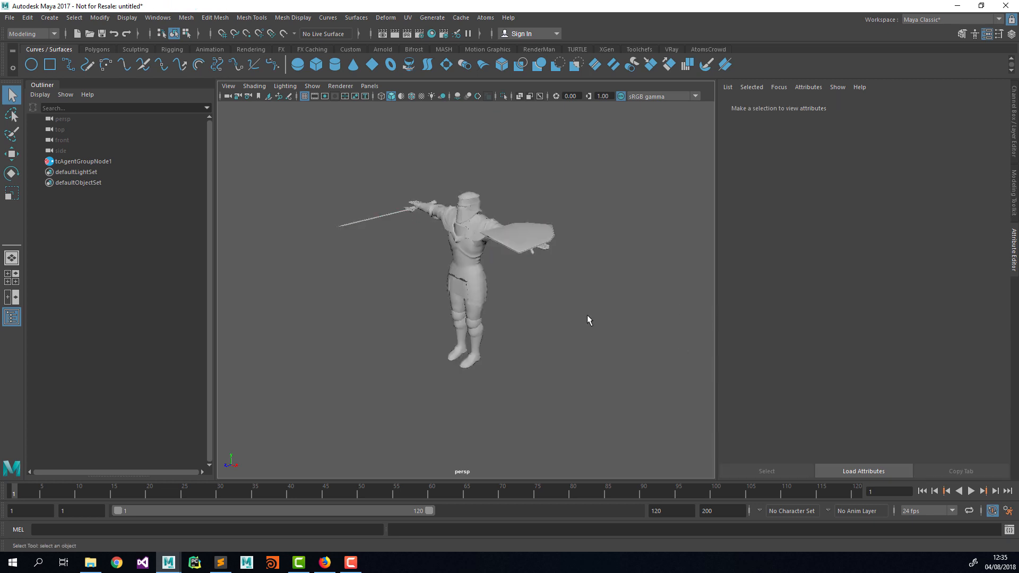
key(6)
mouse_move(420, 291)
alt+mouse_down()
mouse_move(568, 269)
mouse_move(527, 274)
mouse_move(482, 258)
alt+mouse_up()
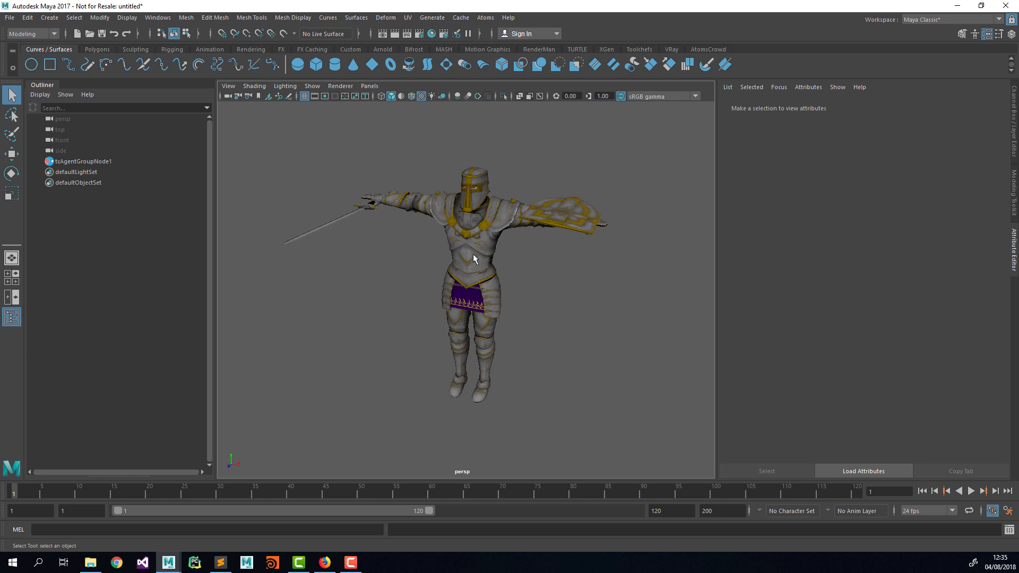
alt+drag(546, 272, 519, 273)
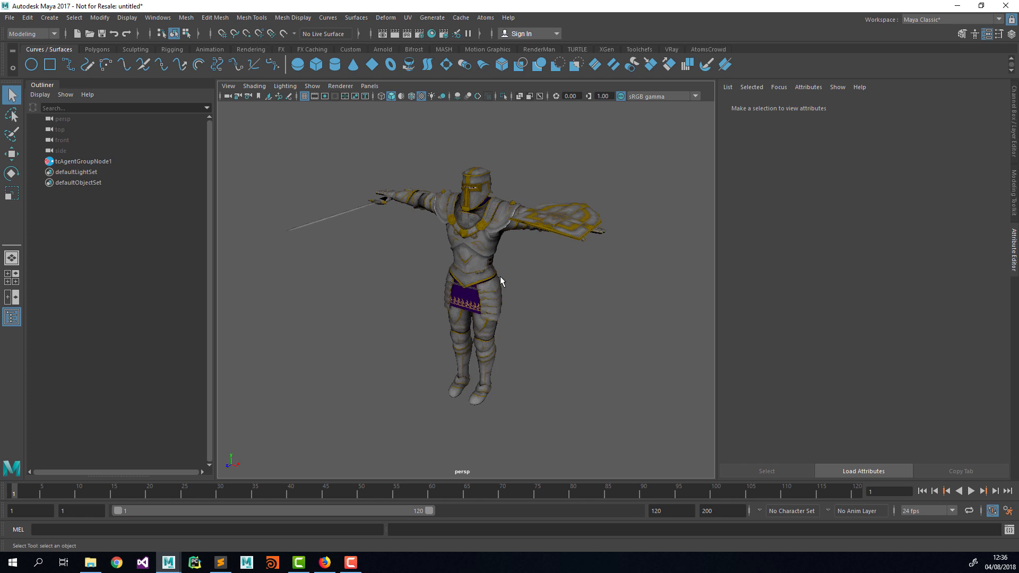
Add a clipReader animation module to the agent group's behaviour module list
click(482, 274)
scroll(732, 260, up, 3)
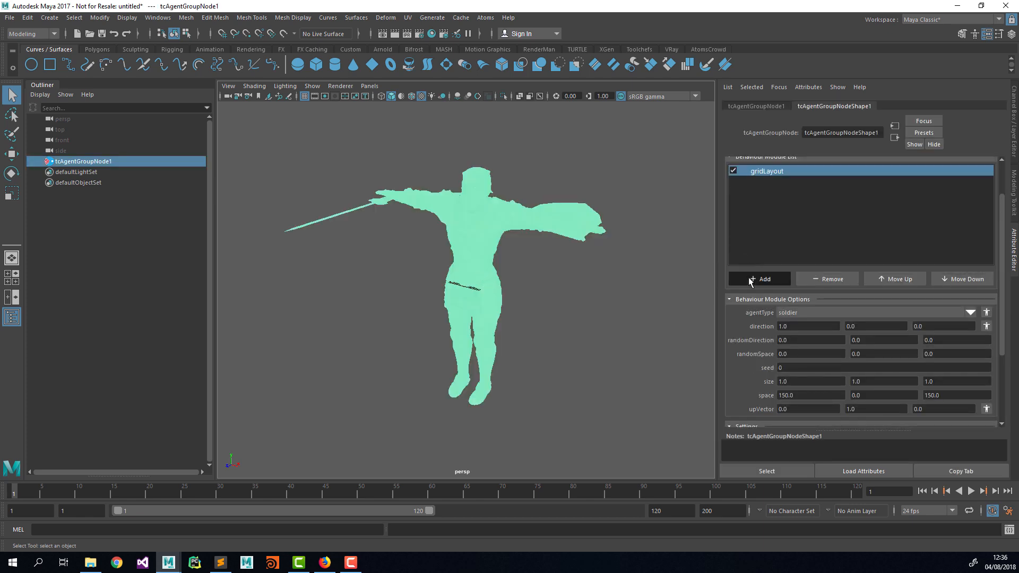
click(749, 278)
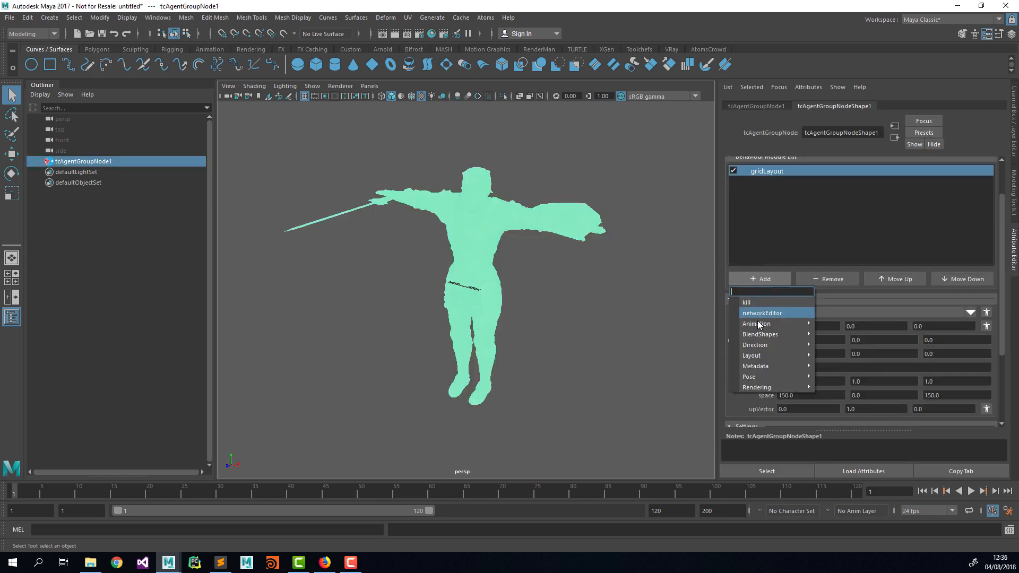
mouse_move(759, 328)
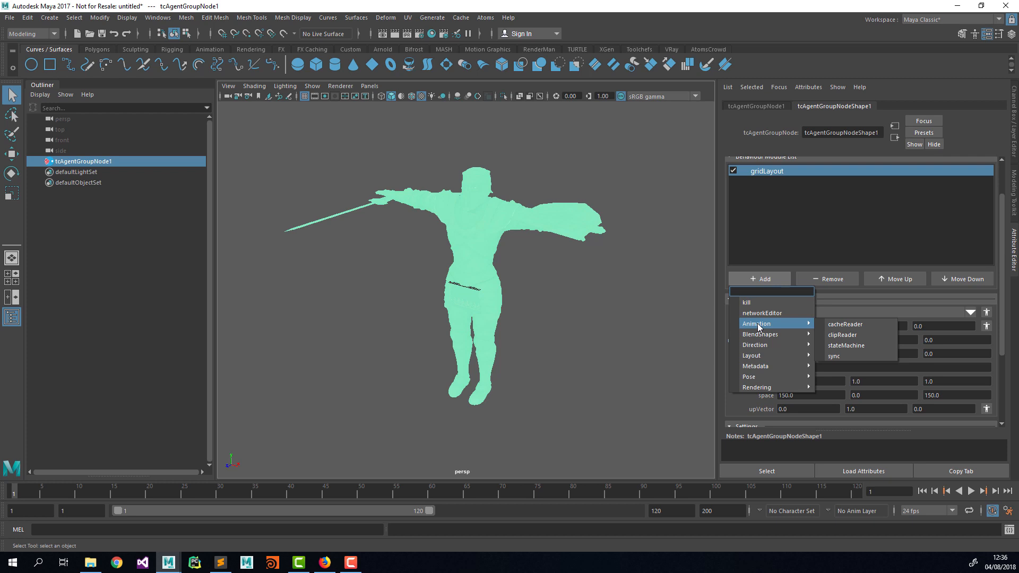
click(847, 335)
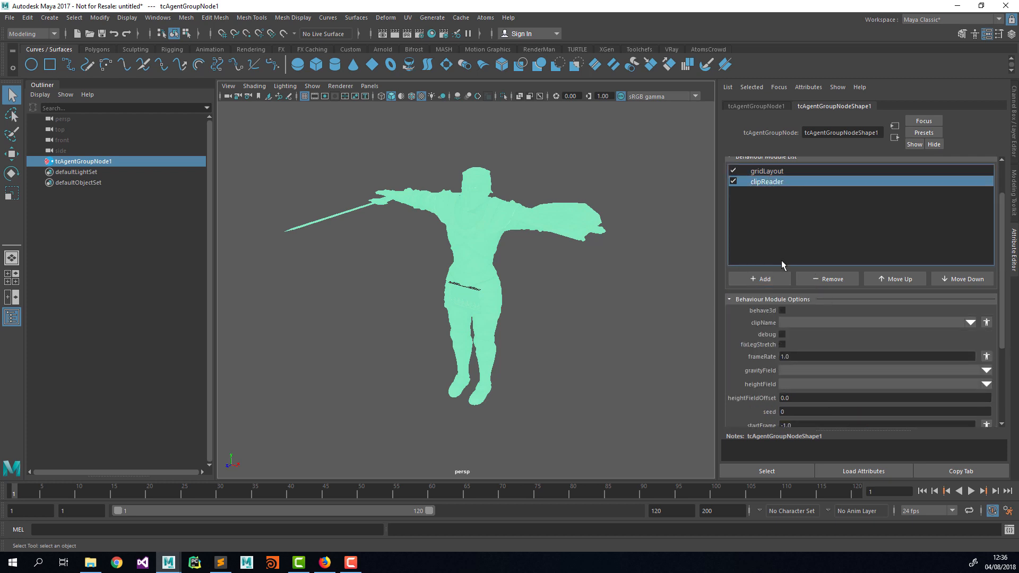
Set the clipReader module's clip name to soldier_idle and rewind the timeline to apply it to the agent
click(970, 323)
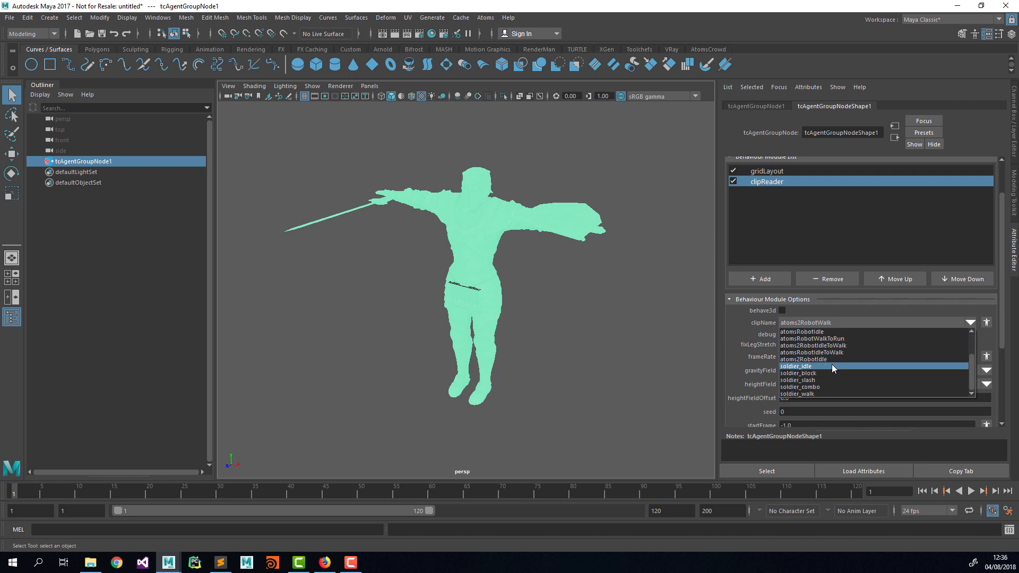
click(830, 363)
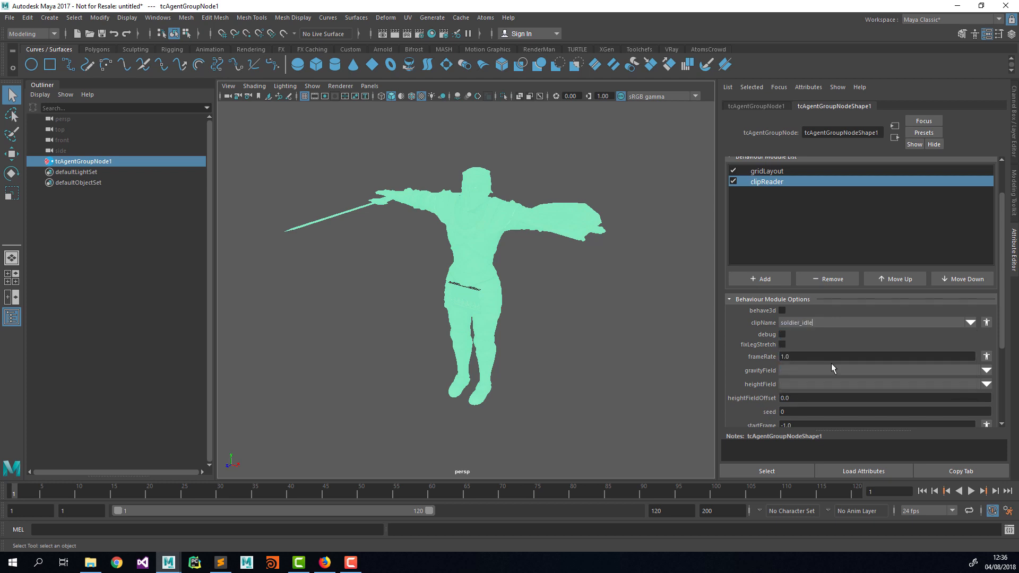
click(924, 492)
click(680, 369)
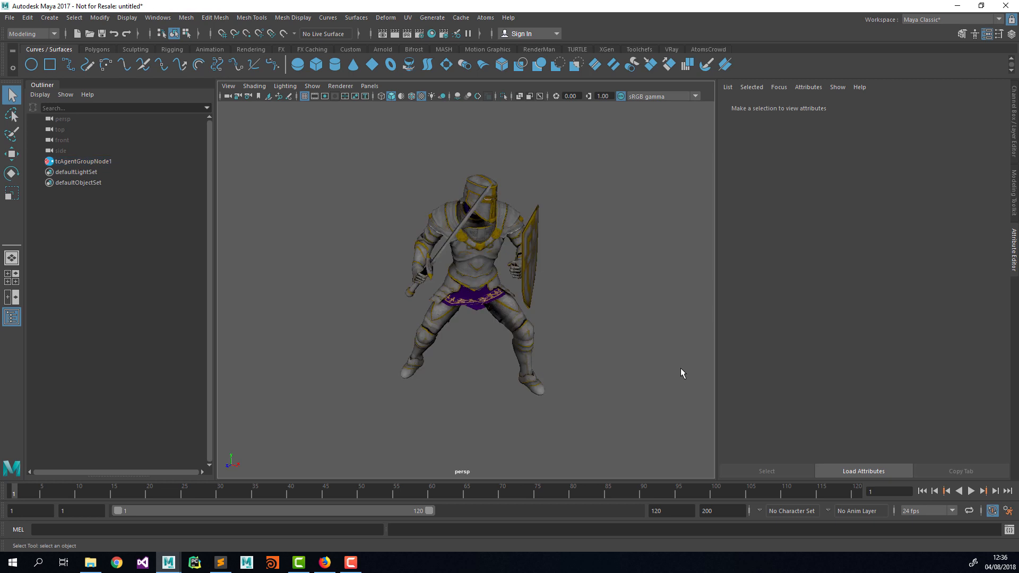
Play the soldier_idle animation in the viewport, stop it and return to the first frame
click(970, 492)
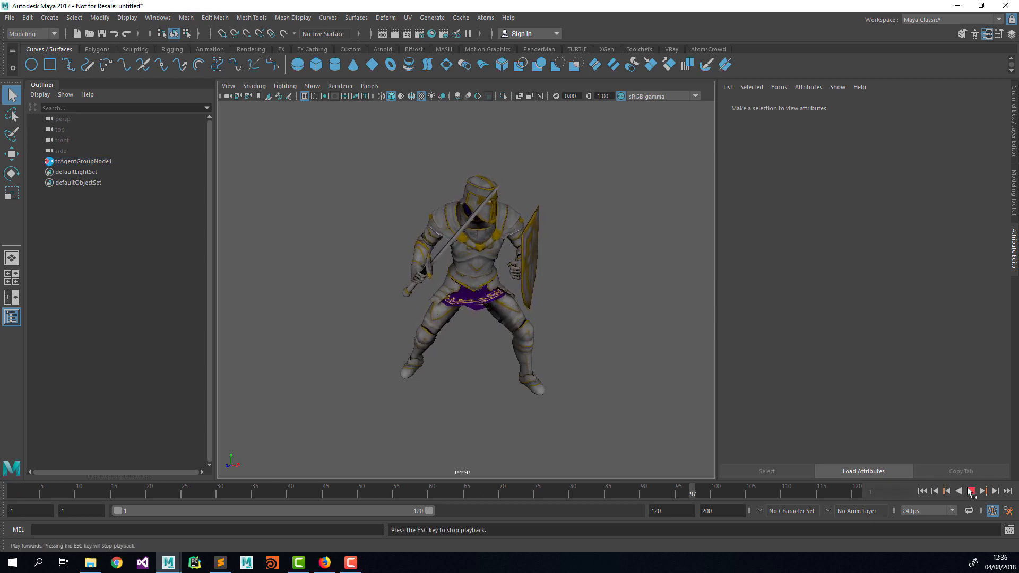
click(969, 490)
click(922, 492)
Set the agent group's clipReader clip name to soldier_block and play the animation
click(522, 318)
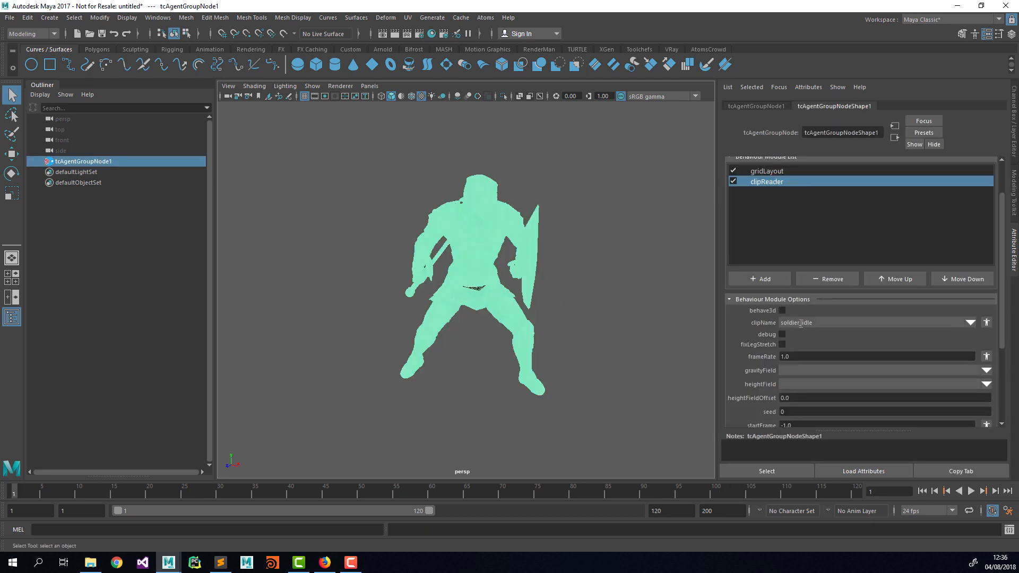
click(968, 326)
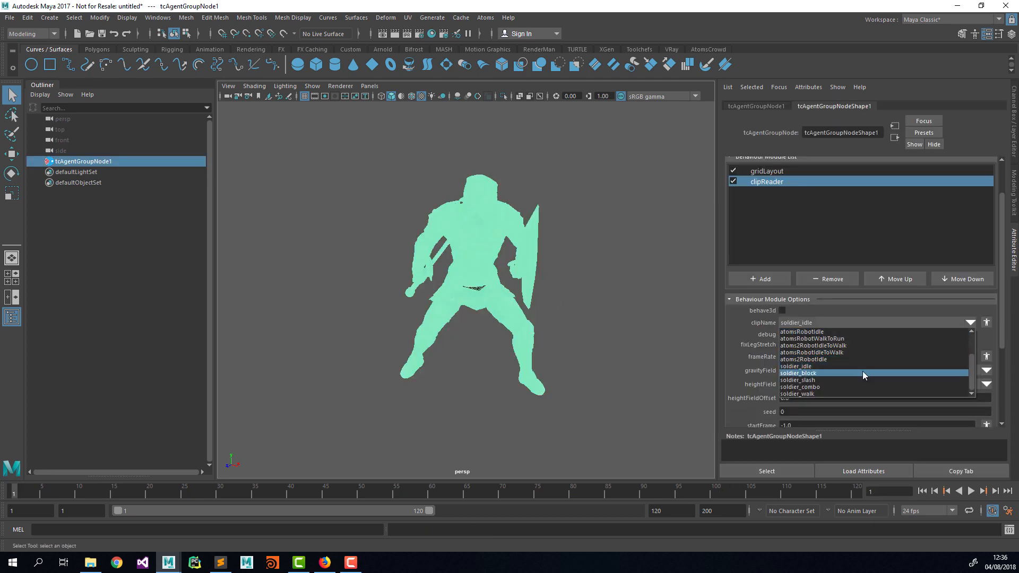
click(861, 371)
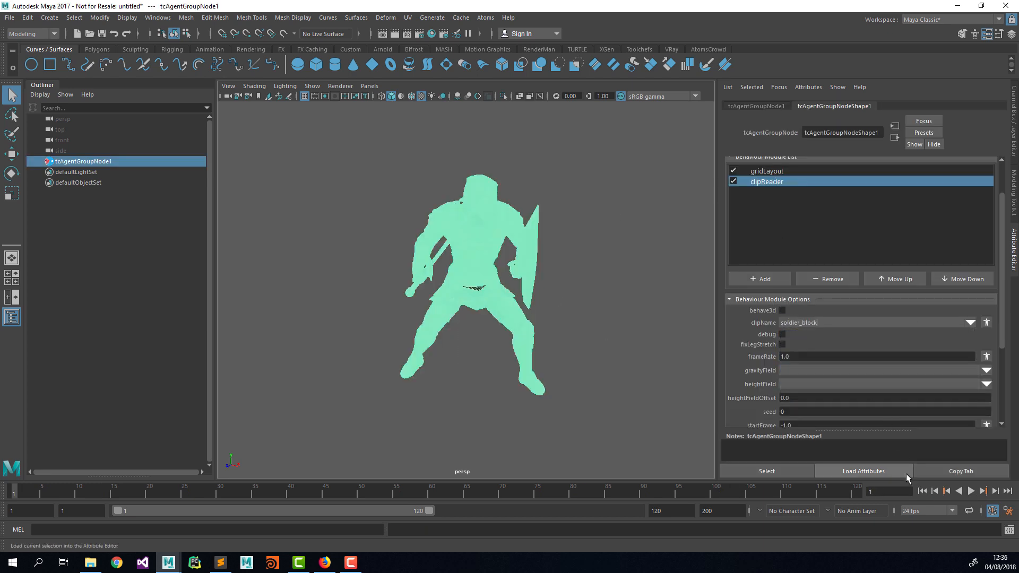
click(970, 491)
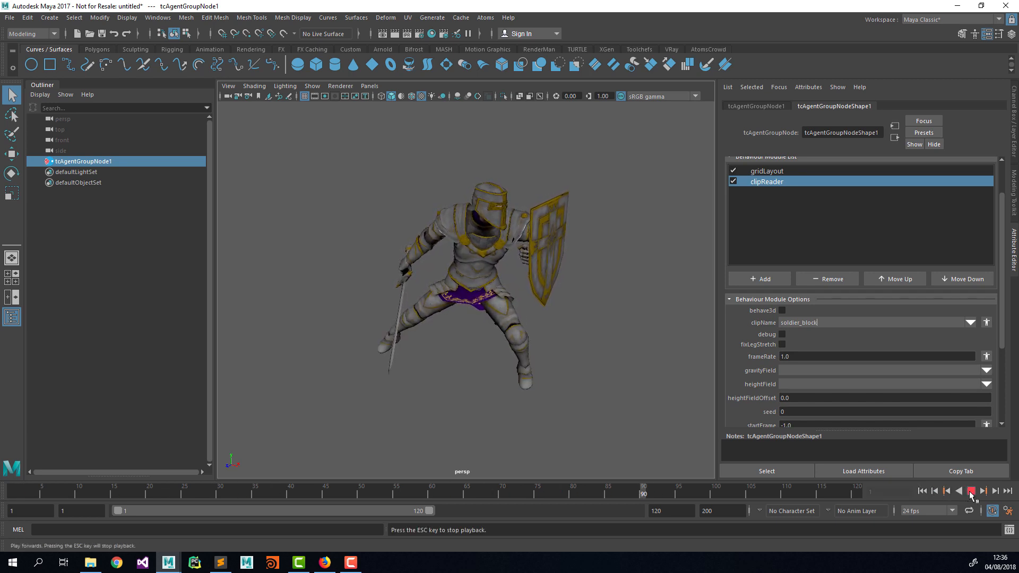
Stop playback, set the clipReader module's clipName to soldier_slash, and play the agent's animation from the first frame
click(970, 491)
click(970, 322)
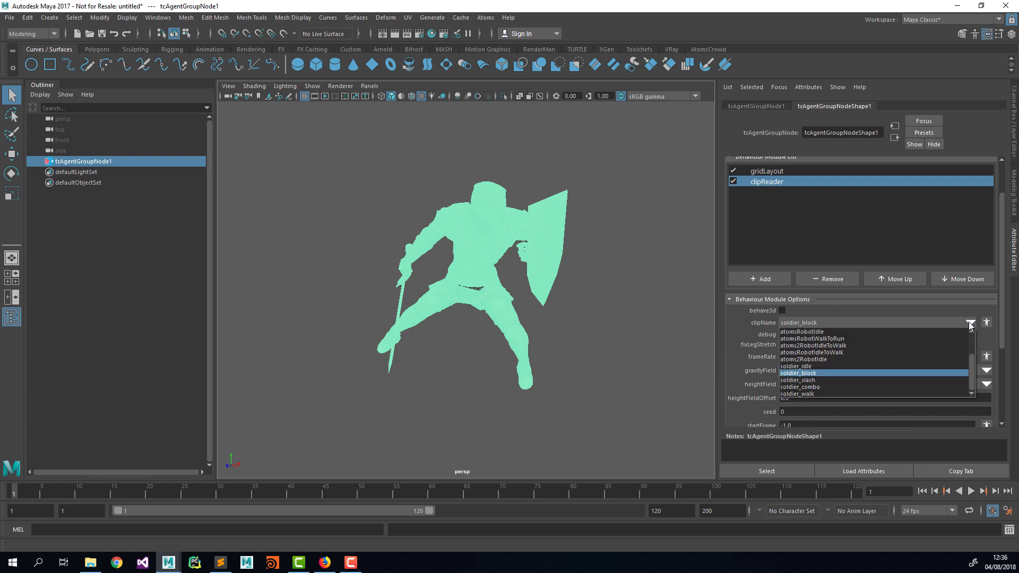
click(873, 380)
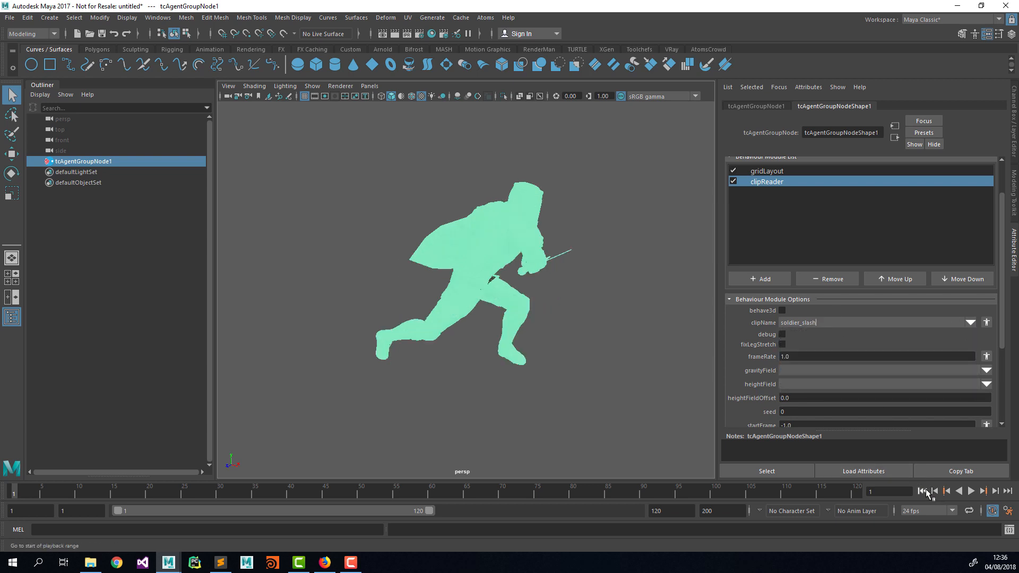
click(591, 300)
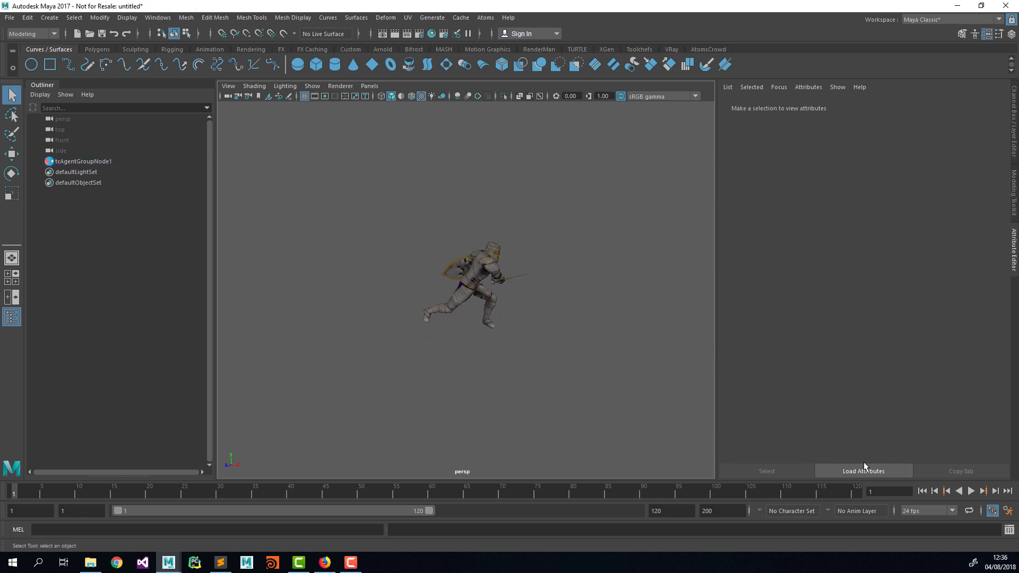
click(970, 491)
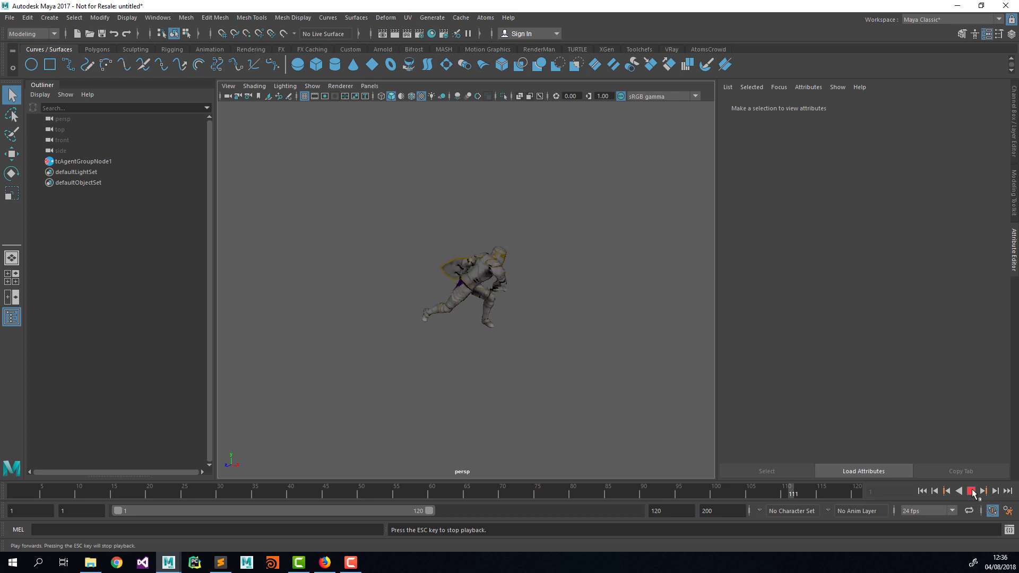
click(971, 491)
click(921, 491)
Set the agent group's clipReader clipName to soldier_combo and review its playback from several angles, returning to the first frame
drag(534, 313, 466, 286)
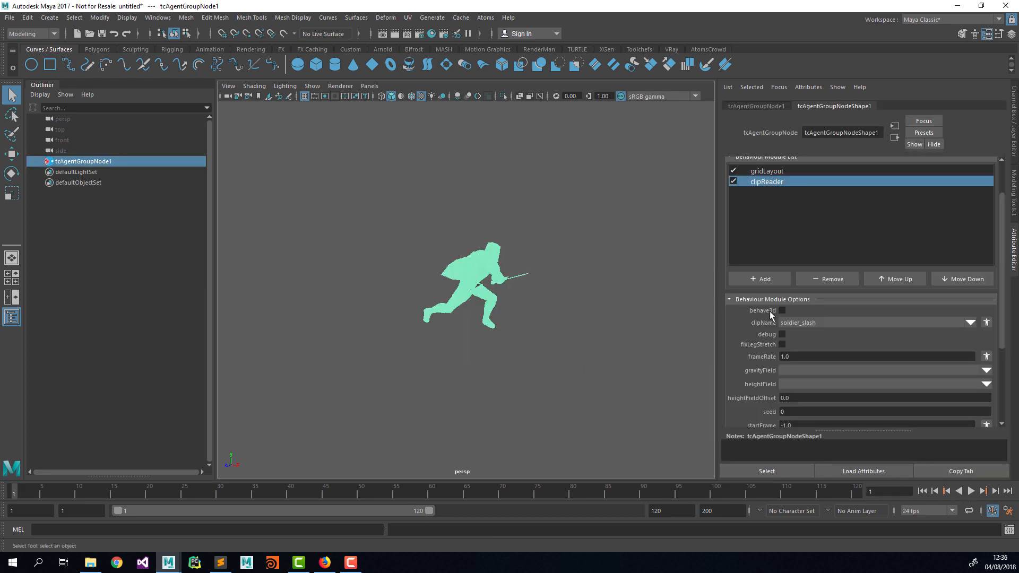
click(970, 322)
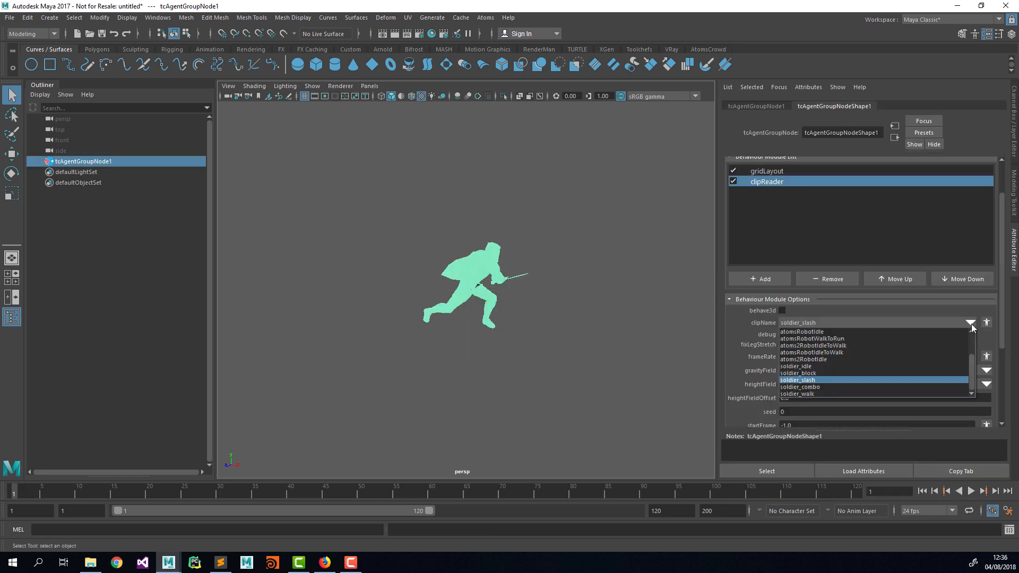
click(828, 386)
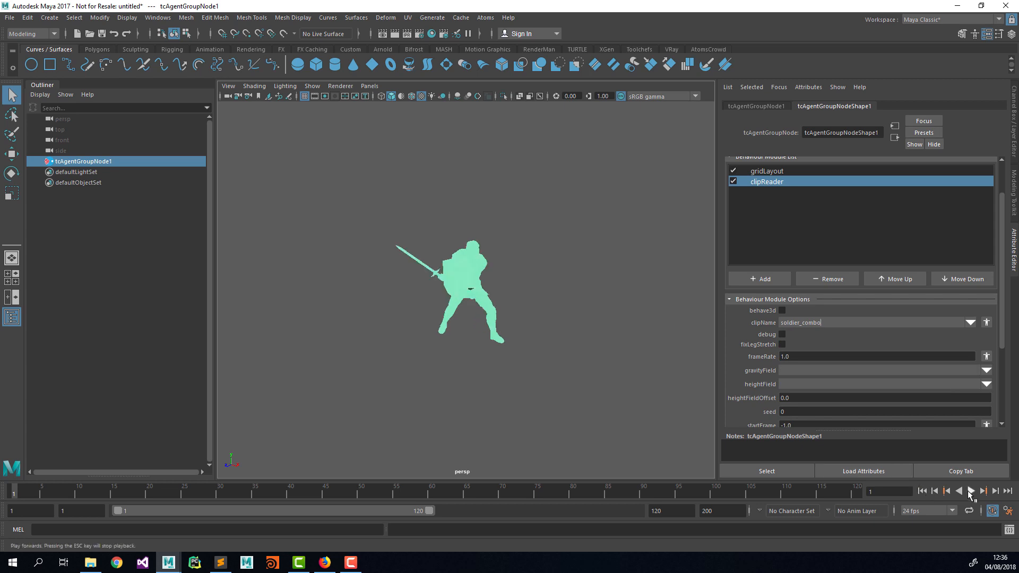
click(970, 491)
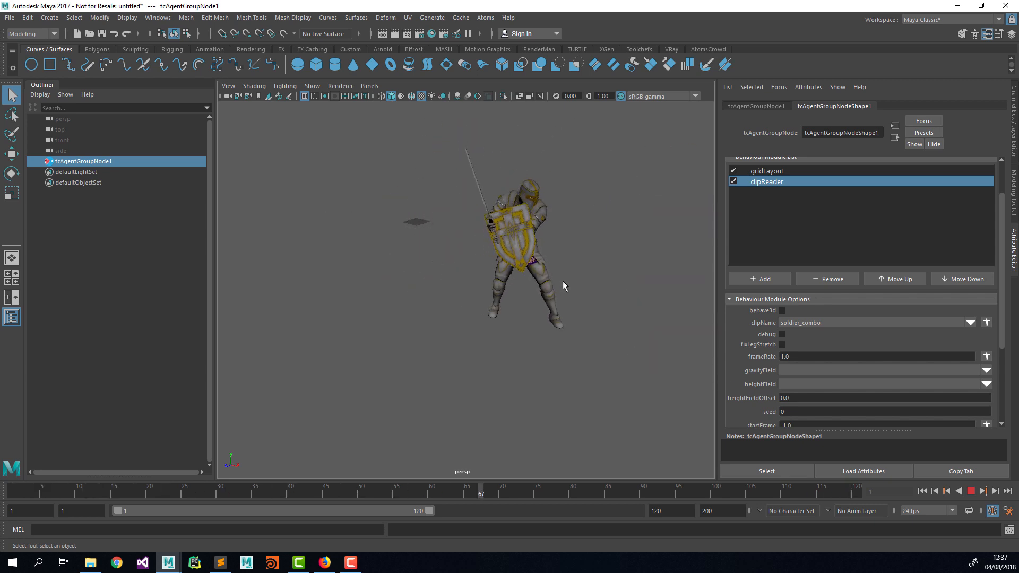
alt+drag(556, 281, 455, 278)
alt+middle_drag(454, 265, 479, 265)
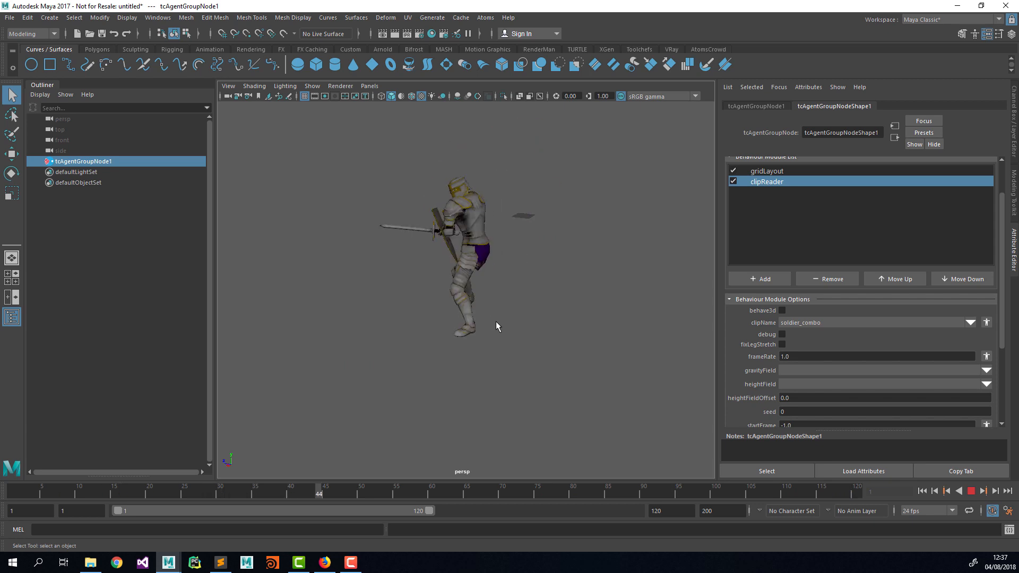
click(970, 492)
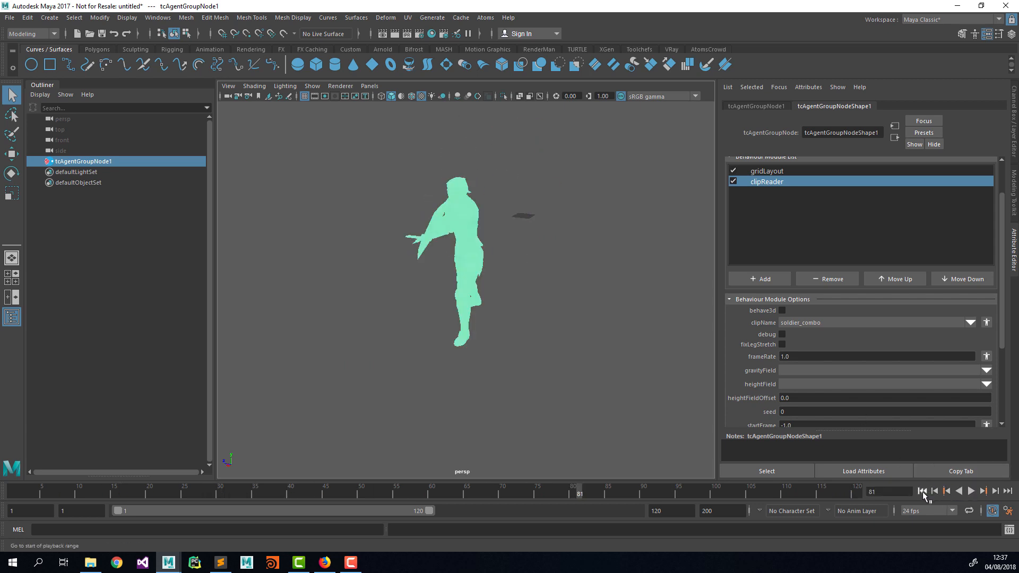
click(922, 490)
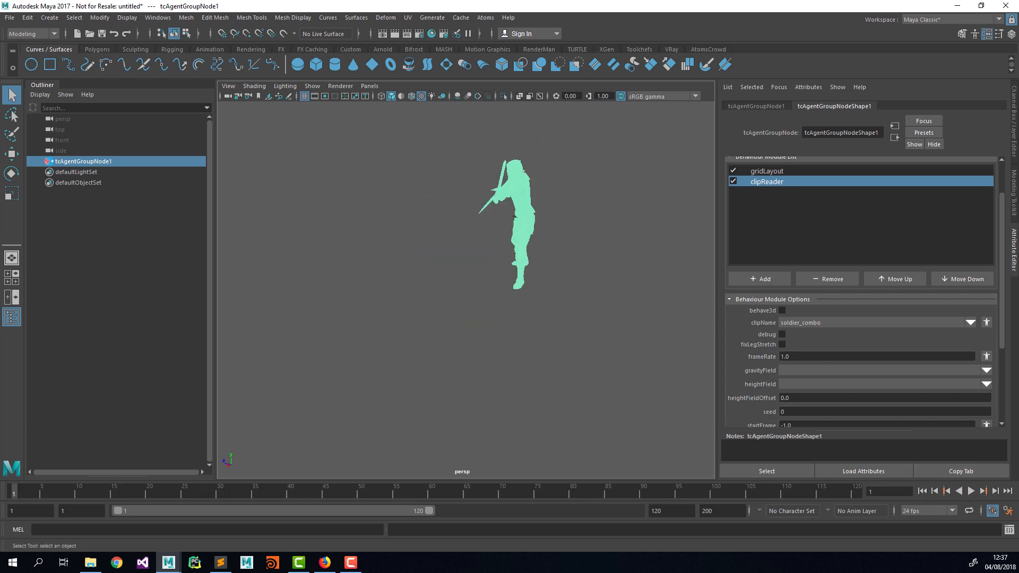
In the Atoms Editor, enable Idle for the soldier_combo animation clip and register the change
drag(0, 125, 404, 139)
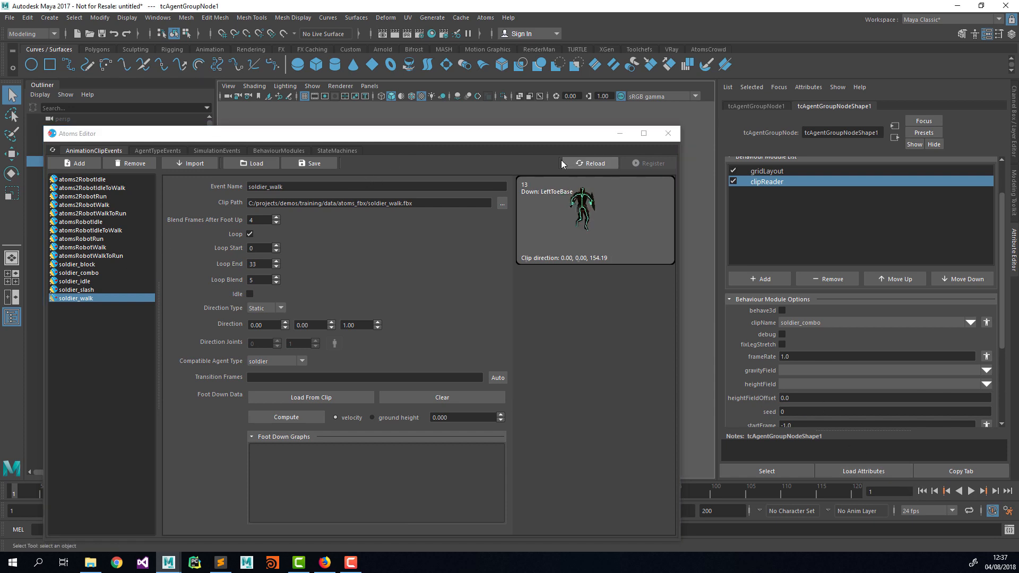
drag(557, 141, 567, 108)
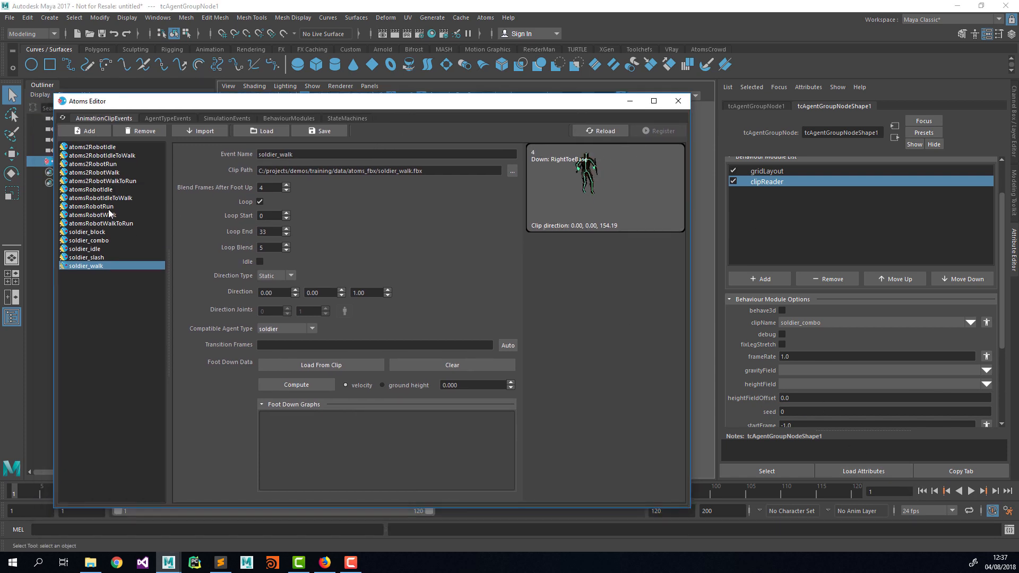
click(106, 241)
drag(314, 107, 344, 106)
click(291, 262)
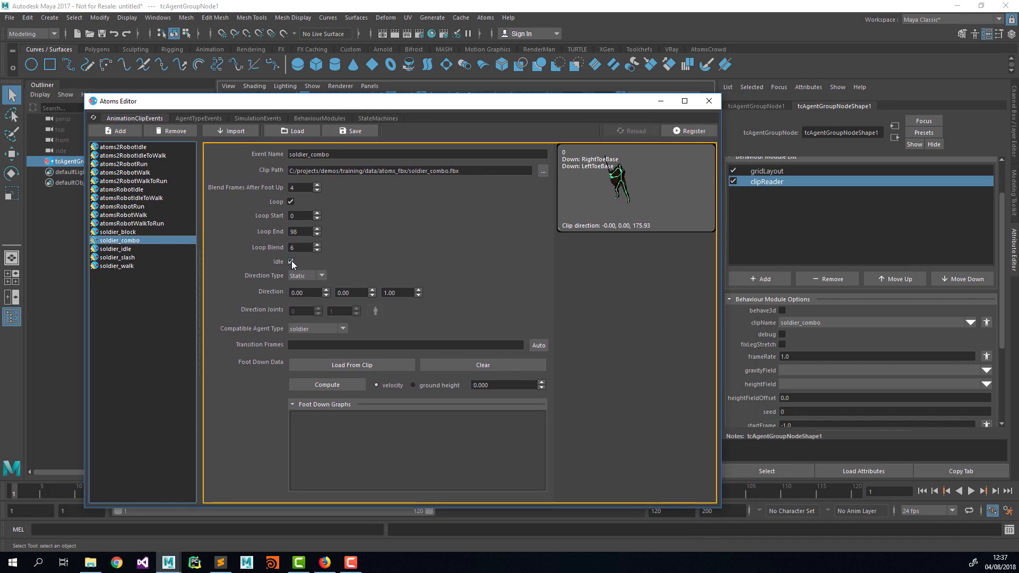
click(689, 131)
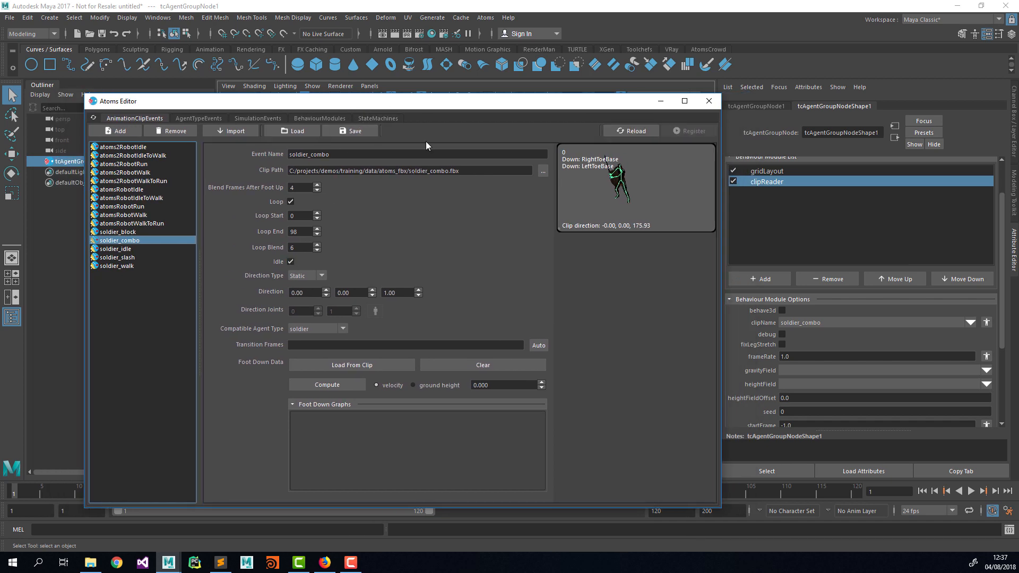
Clear the viewport around the deselected soldier and play the idle version of soldier_combo, returning to the first frame
drag(335, 110, 0, 85)
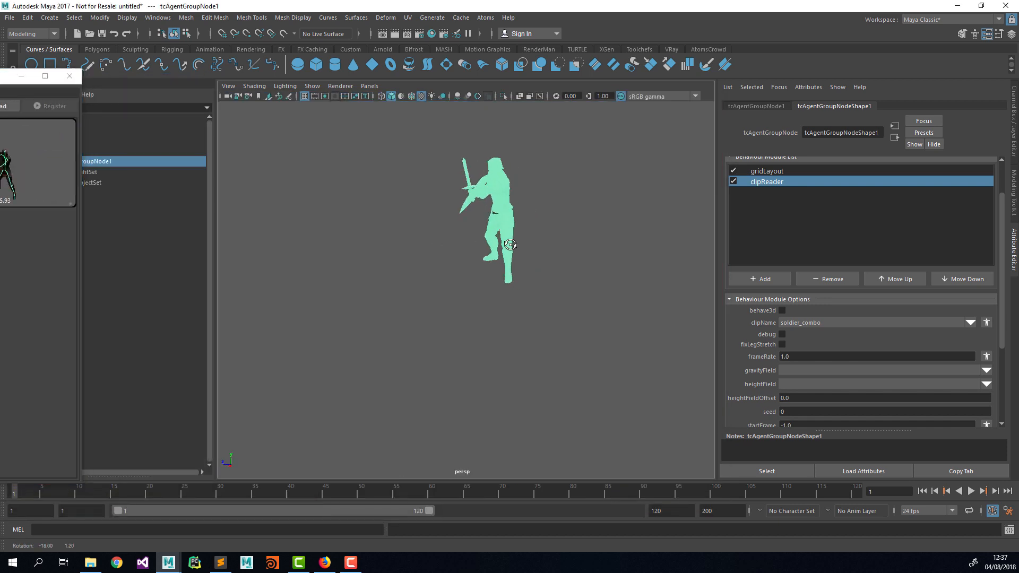
click(527, 217)
alt+drag(520, 221, 547, 251)
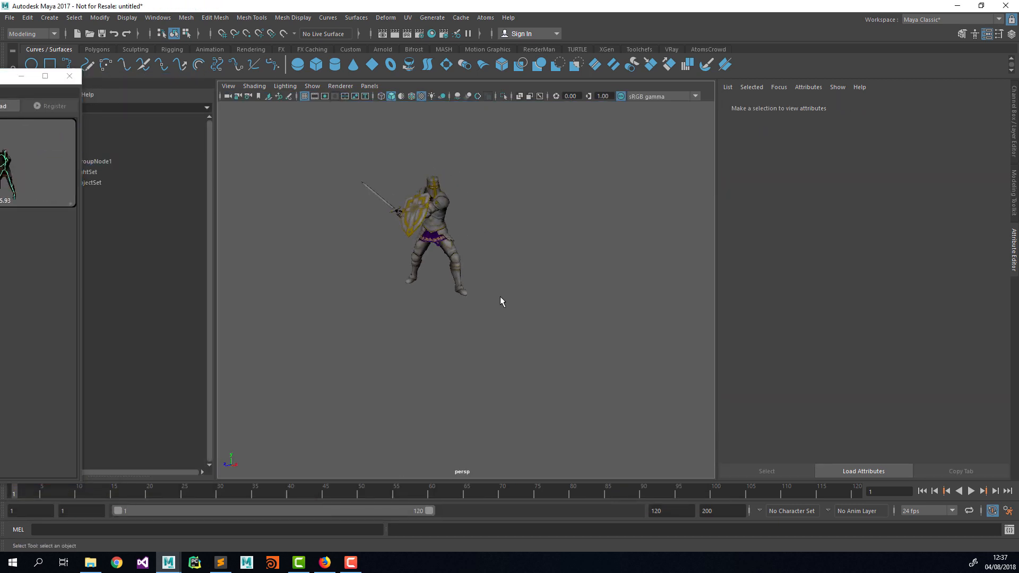
click(971, 491)
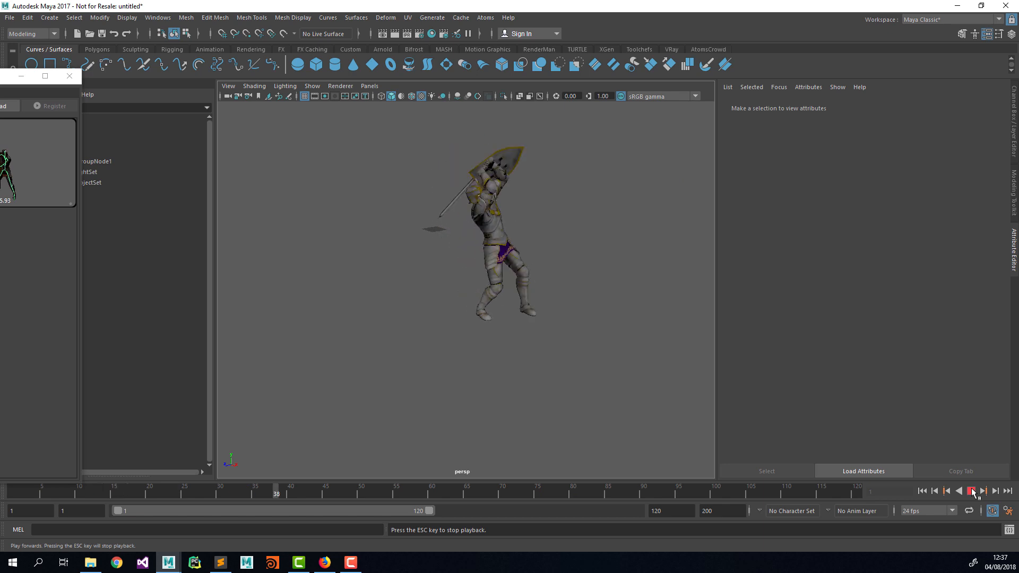
click(972, 492)
click(922, 491)
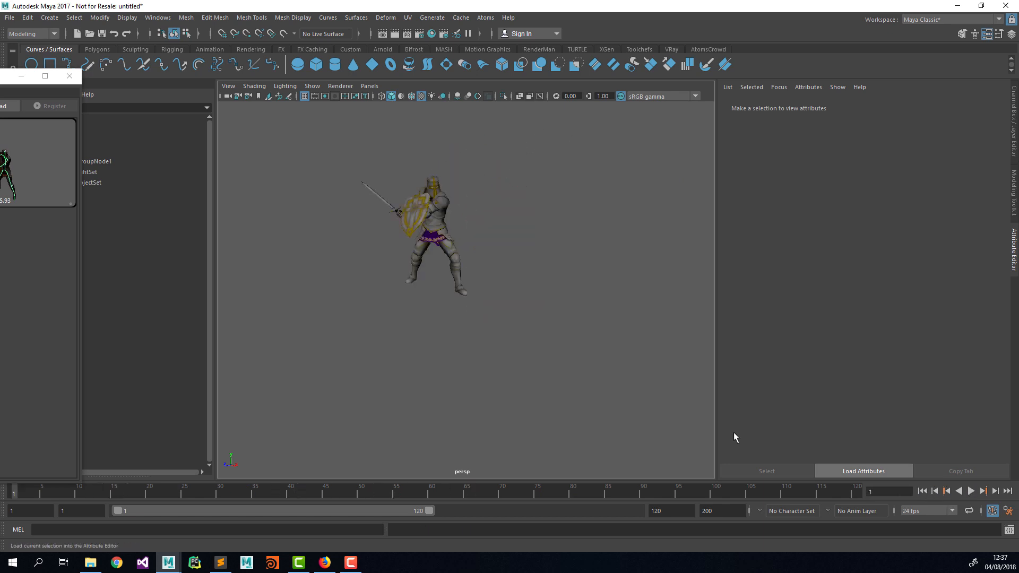
Disable Idle for the soldier_combo clip in the Atoms Editor, register the change, and play the result in the viewport
drag(0, 81, 337, 90)
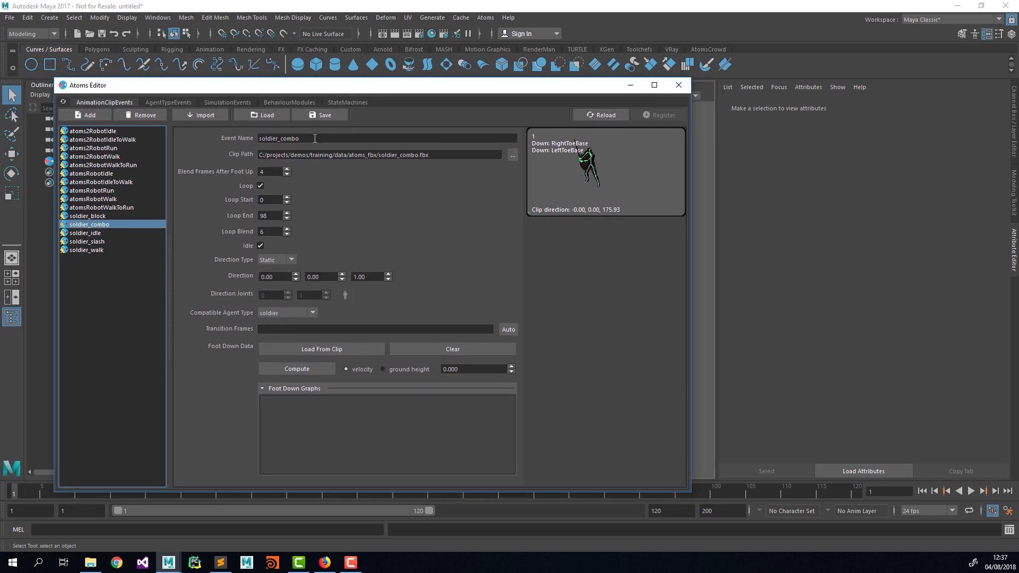
drag(203, 101, 334, 121)
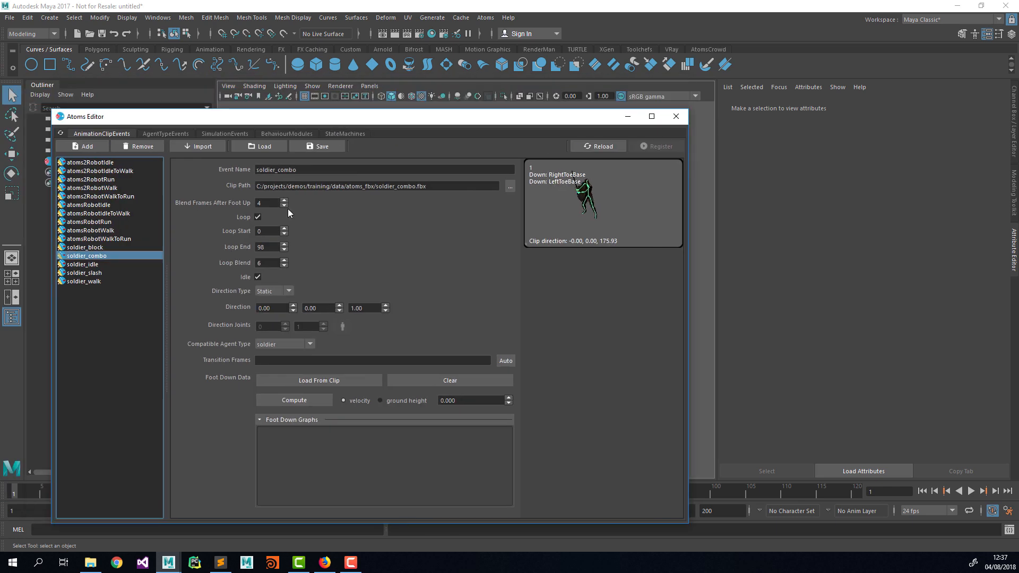
click(258, 277)
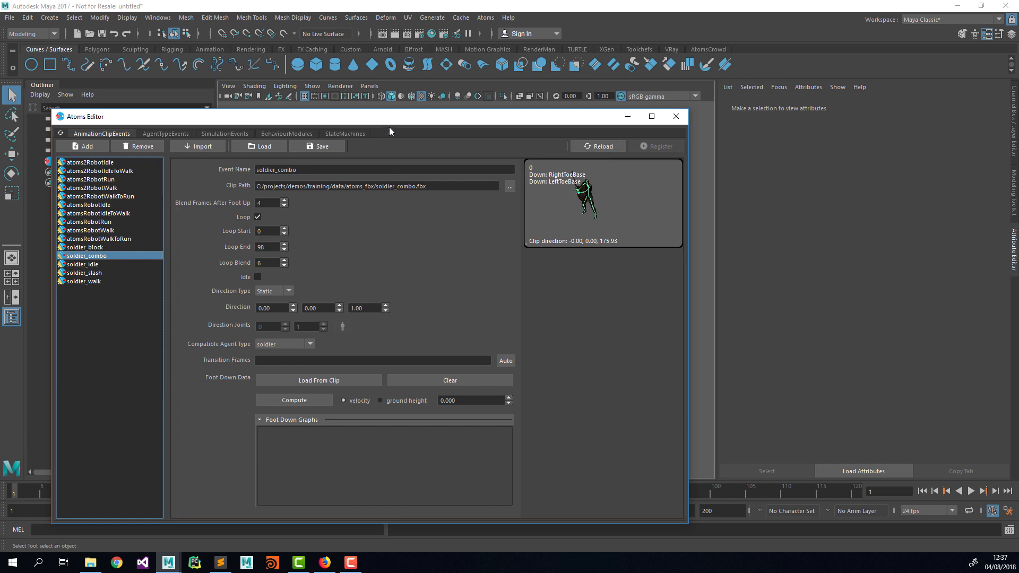
drag(389, 123, 0, 128)
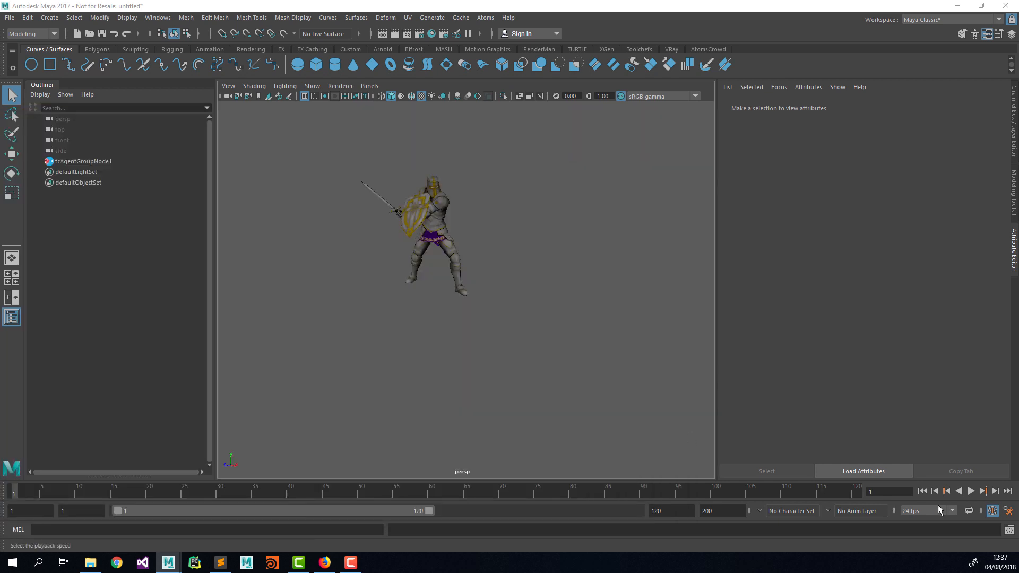
click(971, 491)
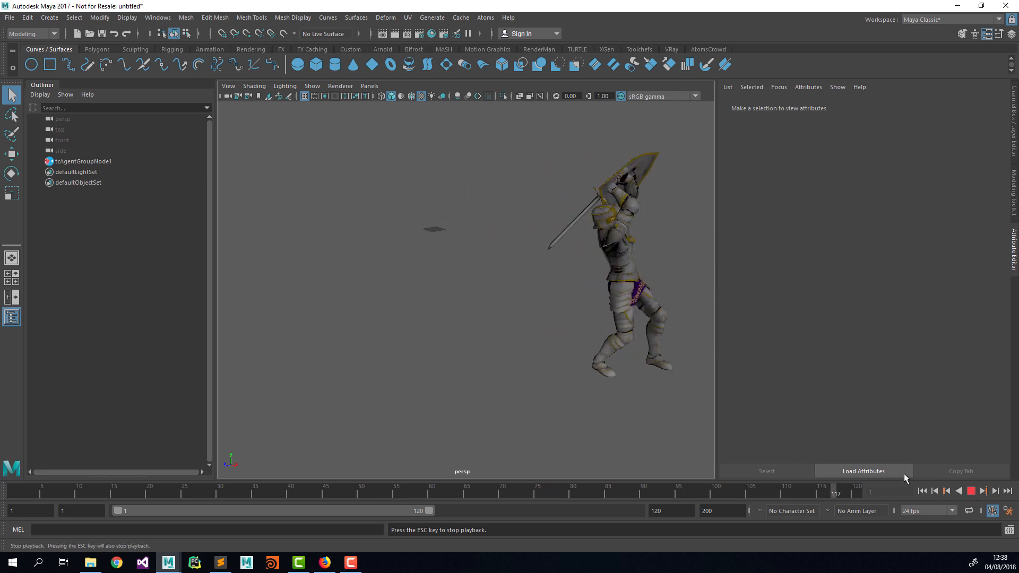
key(Escape)
Examine the soldier_walk clip's foot-down labels in the Atoms Editor preview and return the timeline to the first frame
drag(0, 108, 457, 121)
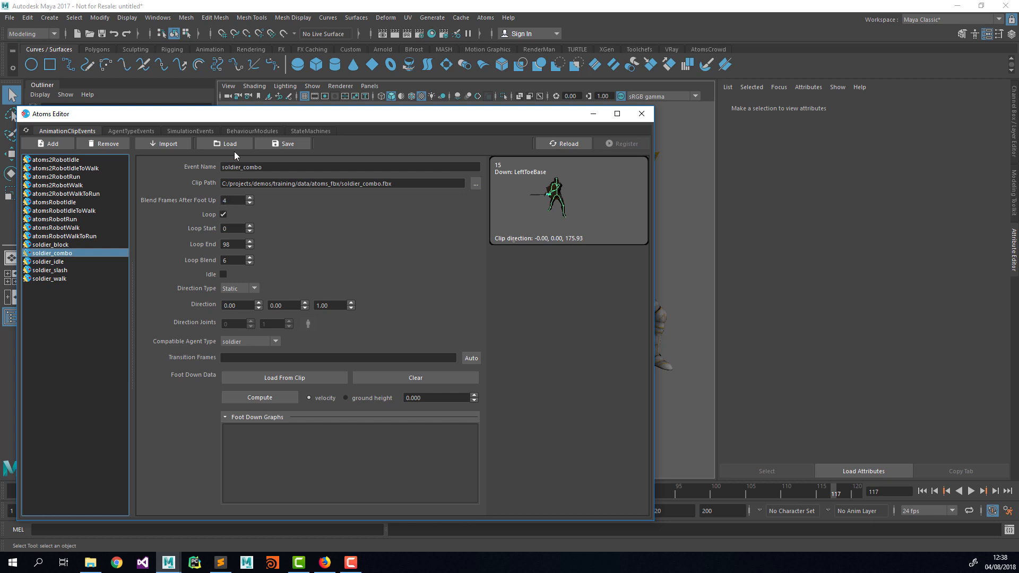
click(53, 278)
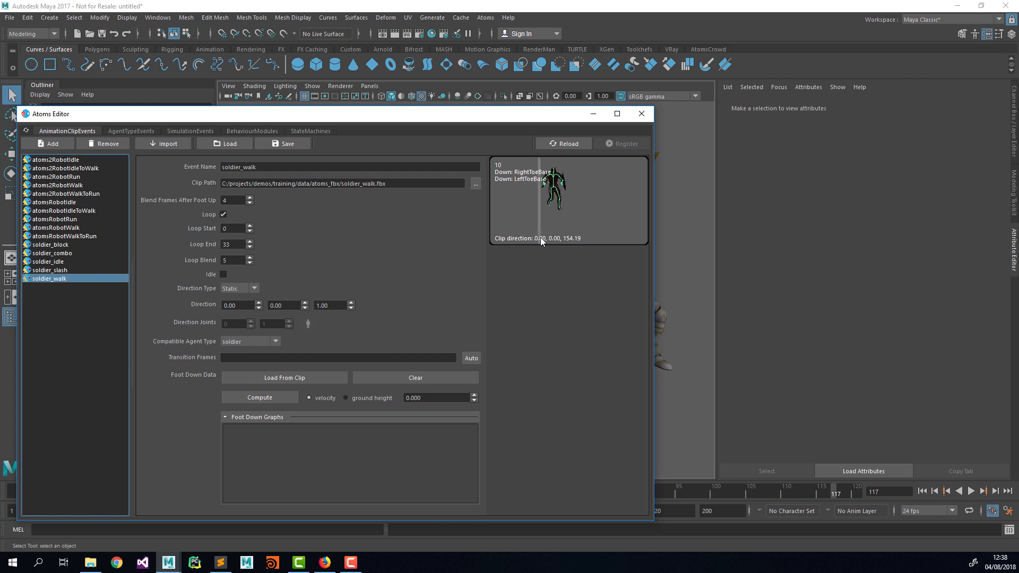
drag(540, 237, 549, 237)
drag(536, 115, 587, 95)
click(921, 491)
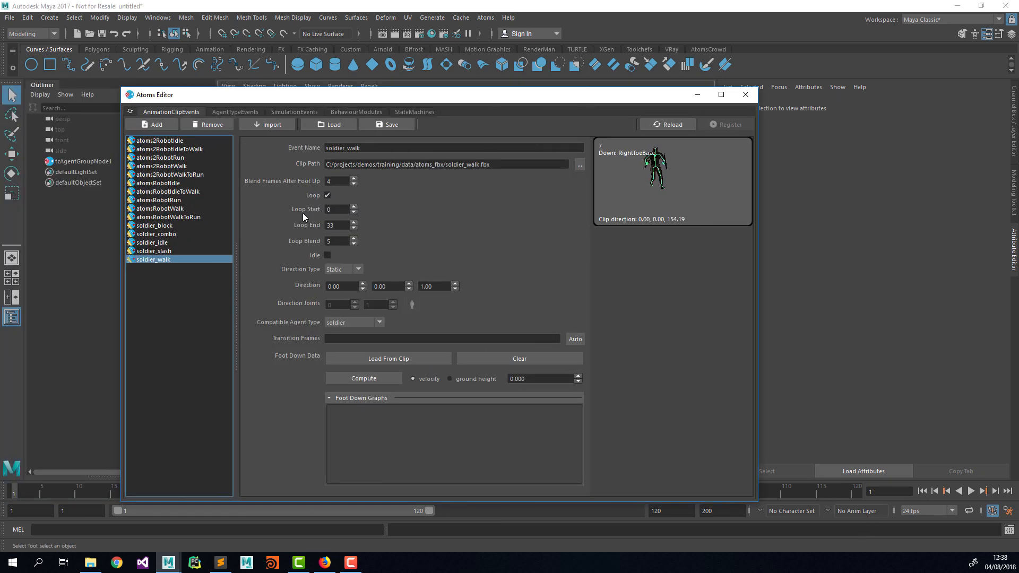
Load the foot down data from the clip for the soldier_combo animation event
click(166, 234)
drag(473, 94, 415, 76)
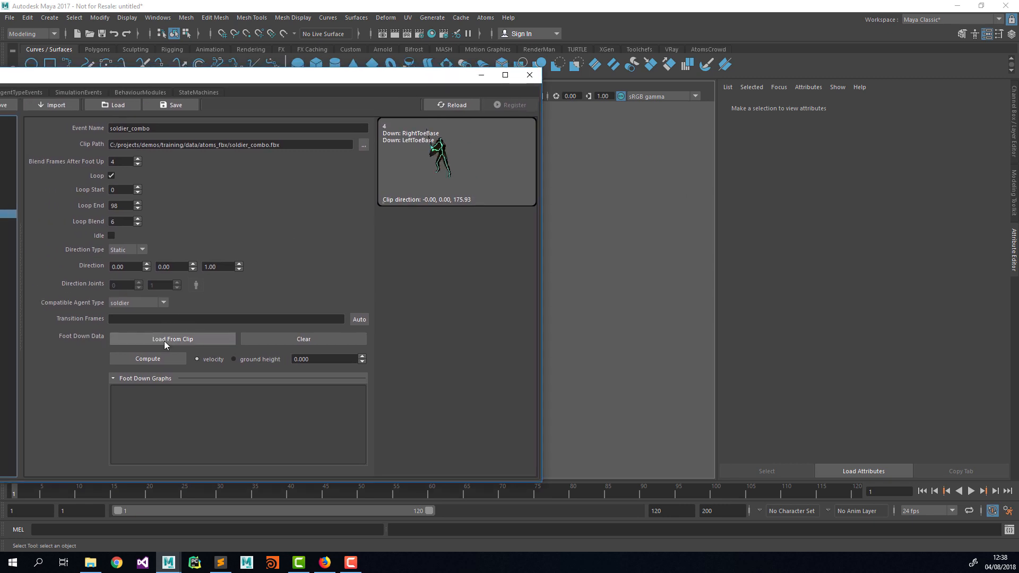
click(171, 337)
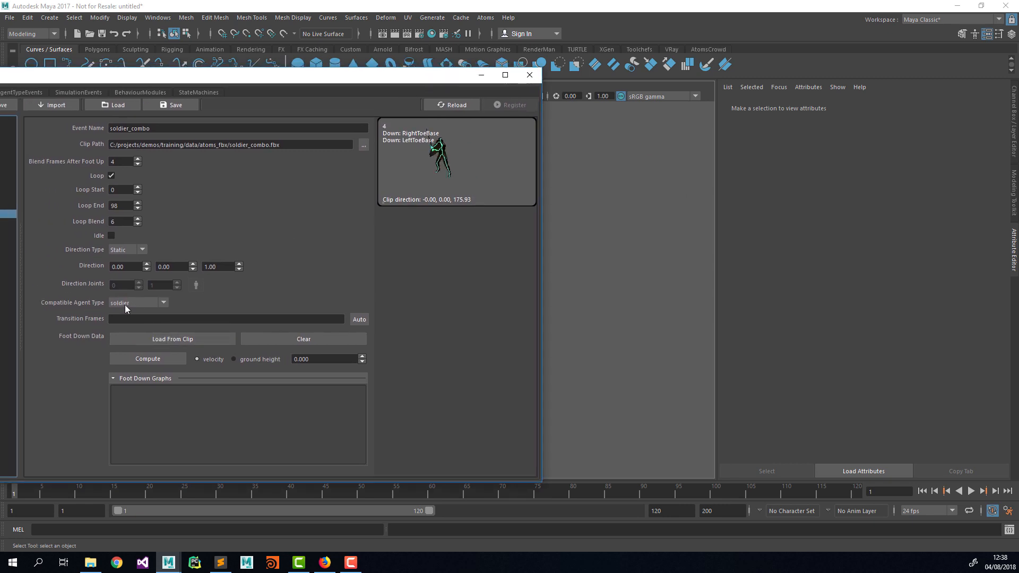
drag(186, 81, 227, 81)
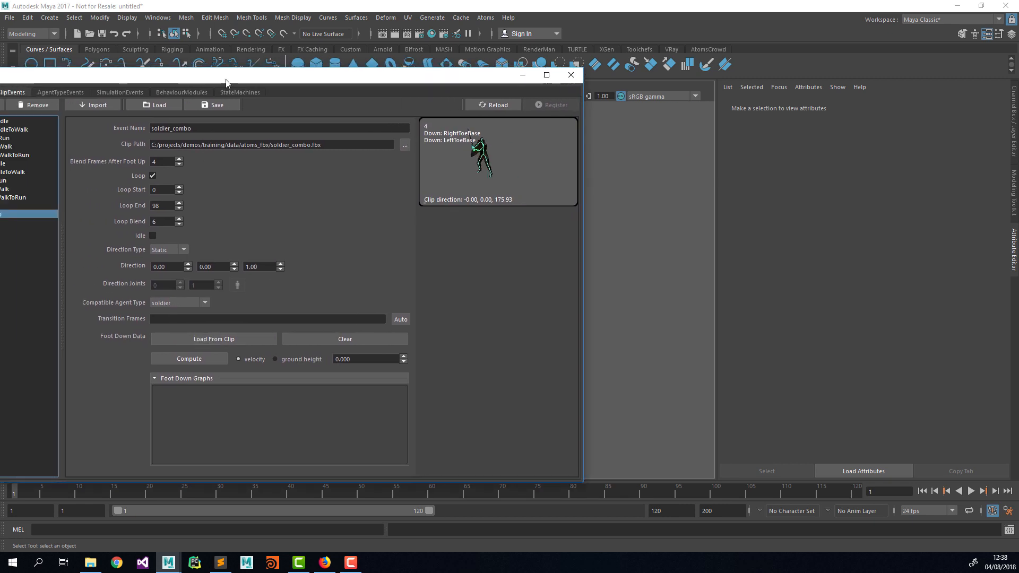
click(165, 338)
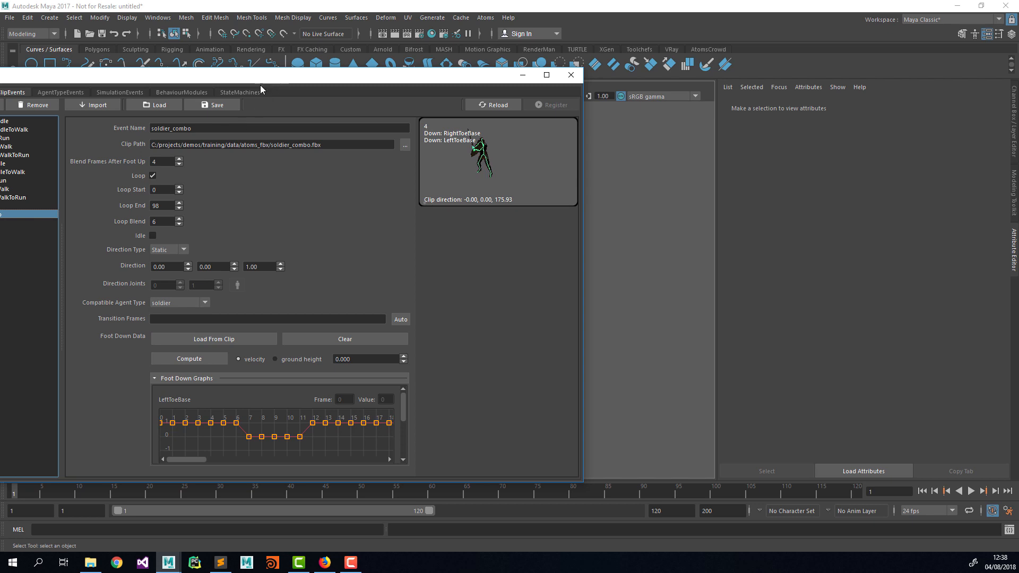
Arrange the narrowed Atoms Editor beside the soldier and play the animation alongside the foot down graphs
drag(260, 80, 63, 87)
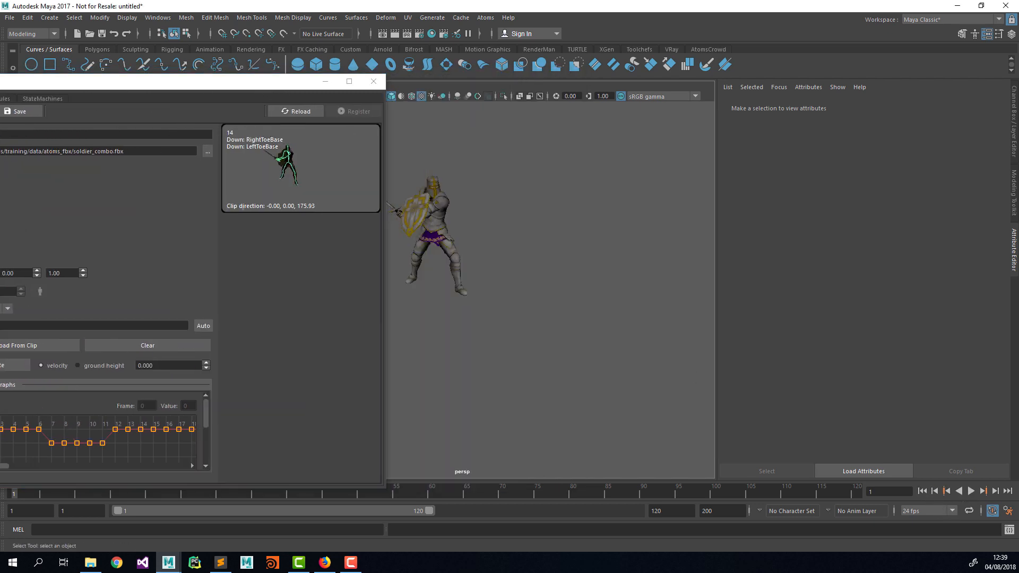
drag(0, 127, 42, 123)
drag(69, 87, 99, 80)
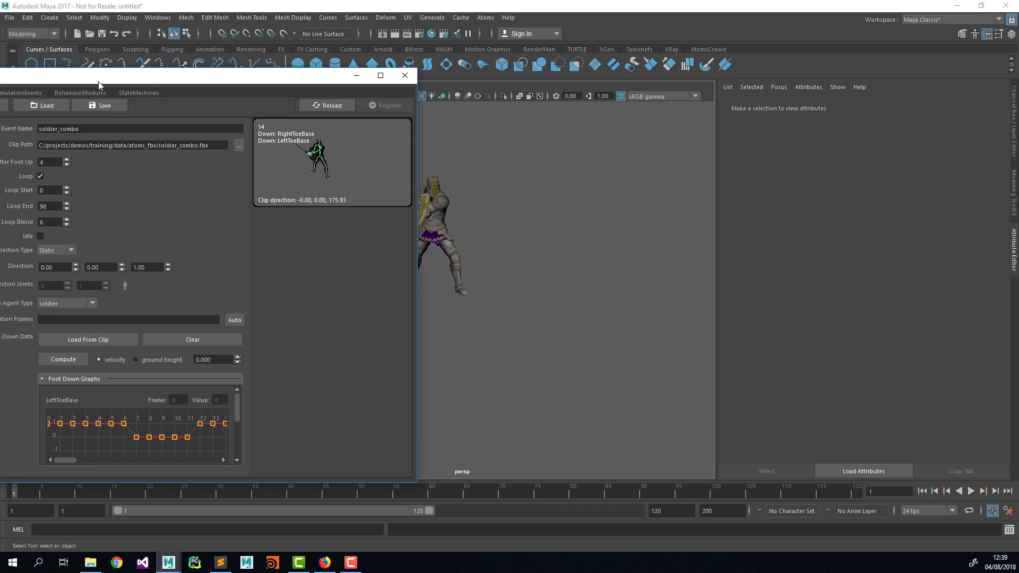
alt+middle_drag(494, 305, 625, 304)
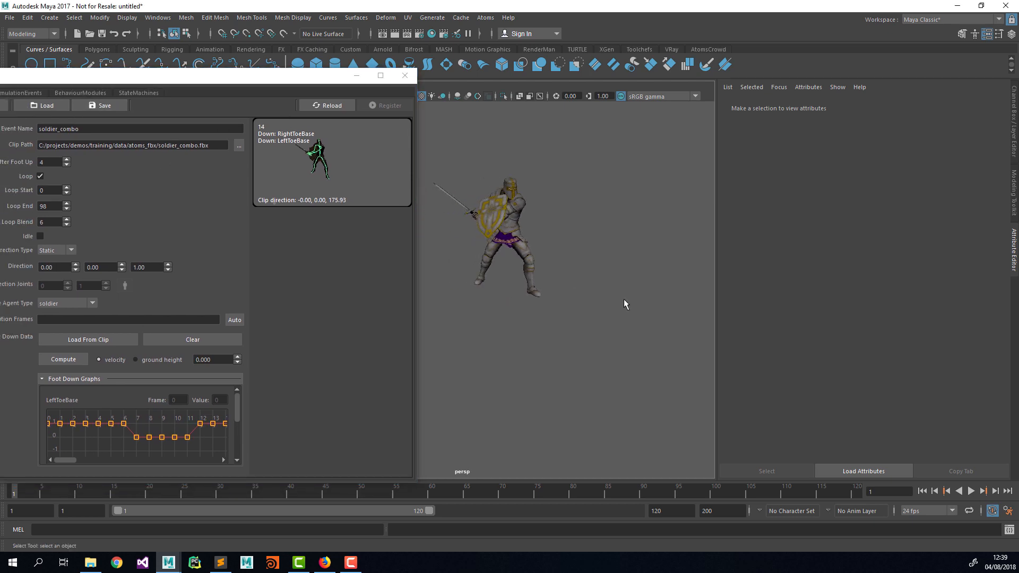
click(970, 491)
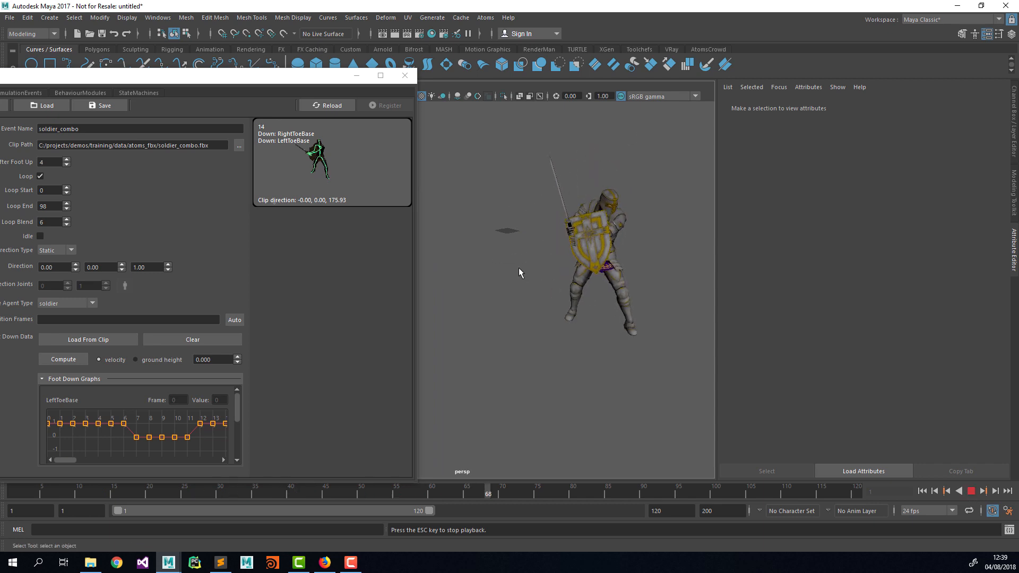
Stop the soldier's animation playback and return the timeline to the first frame
click(922, 491)
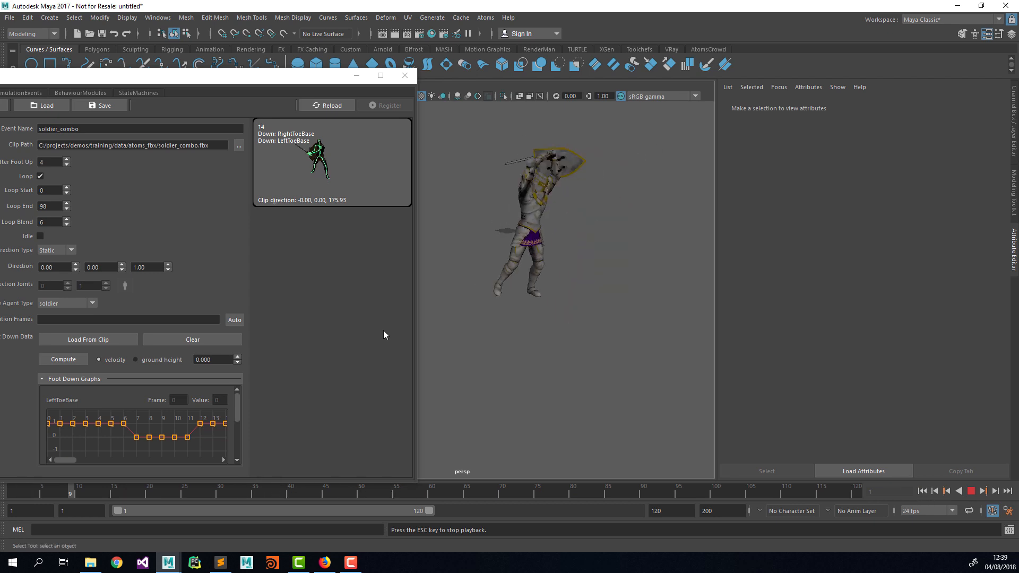
click(922, 491)
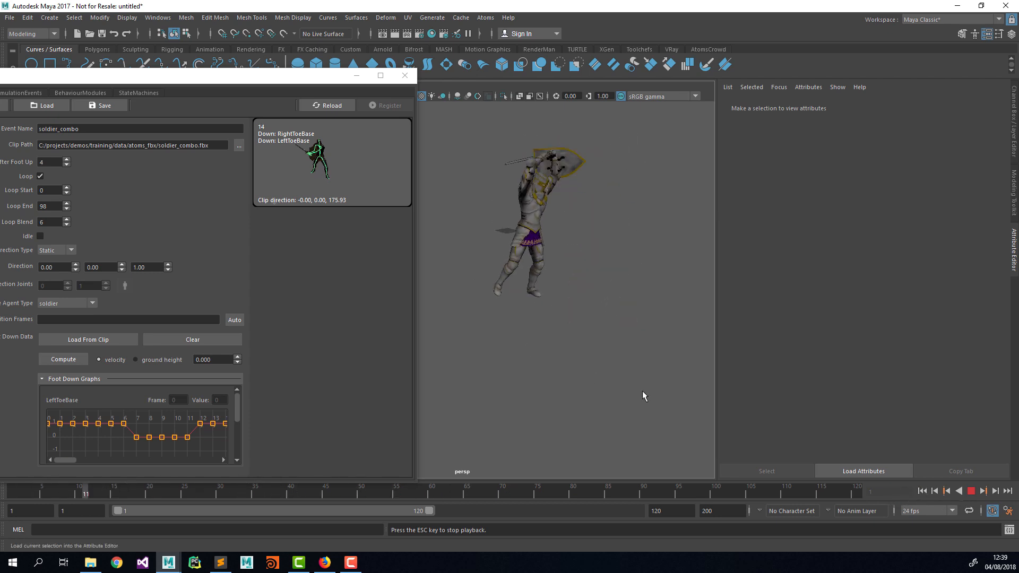
click(971, 493)
click(922, 491)
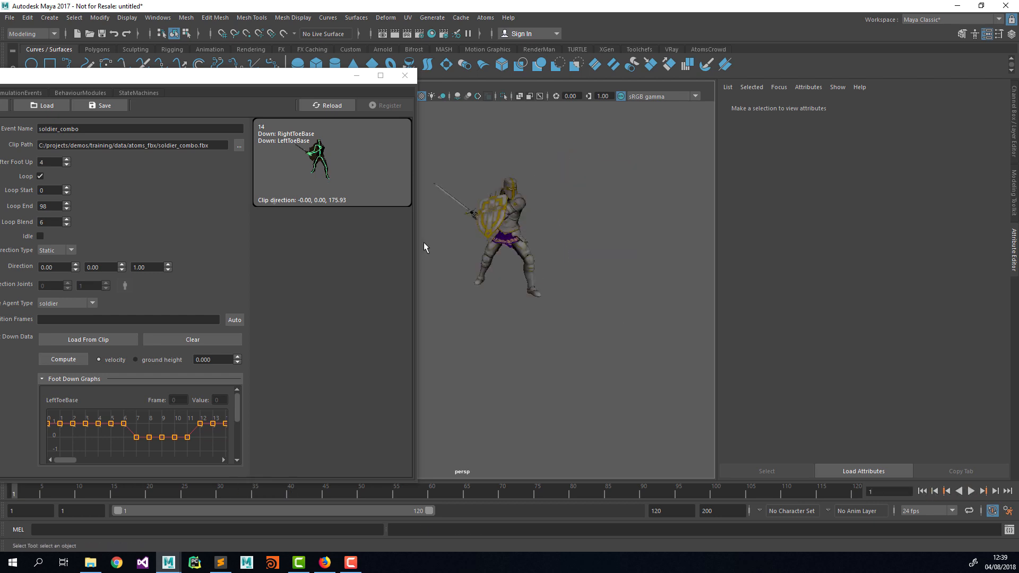
Reposition the Atoms Editor beside the soldier and bring the RightToeBase foot down graph into view
drag(196, 78, 247, 71)
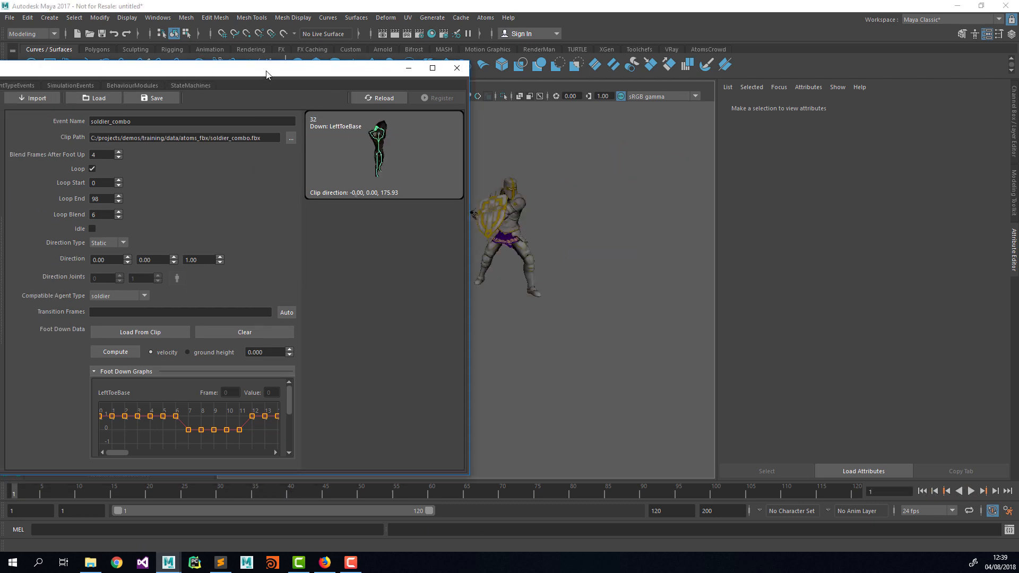
drag(267, 74, 196, 73)
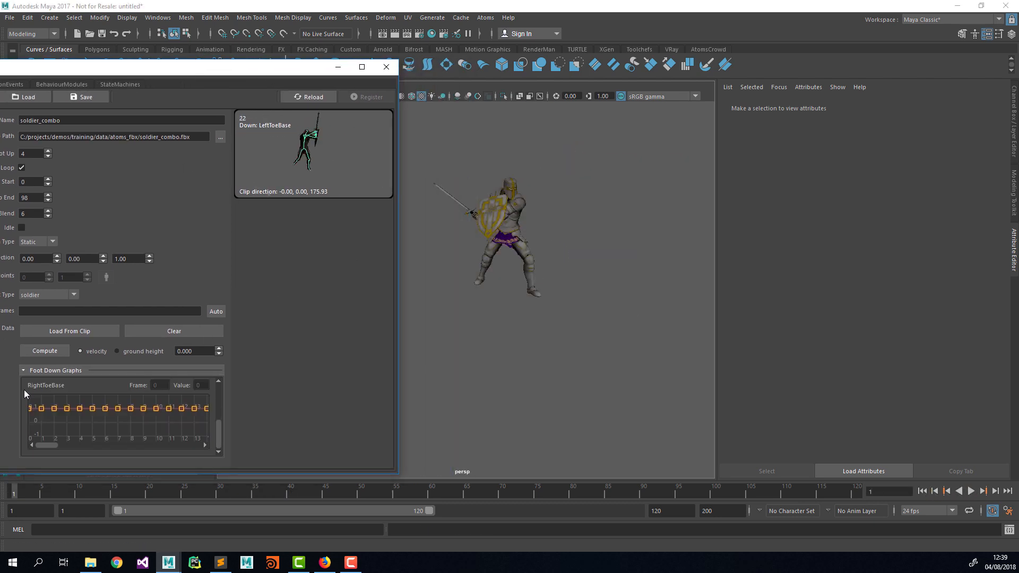
scroll(26, 409, down, 2)
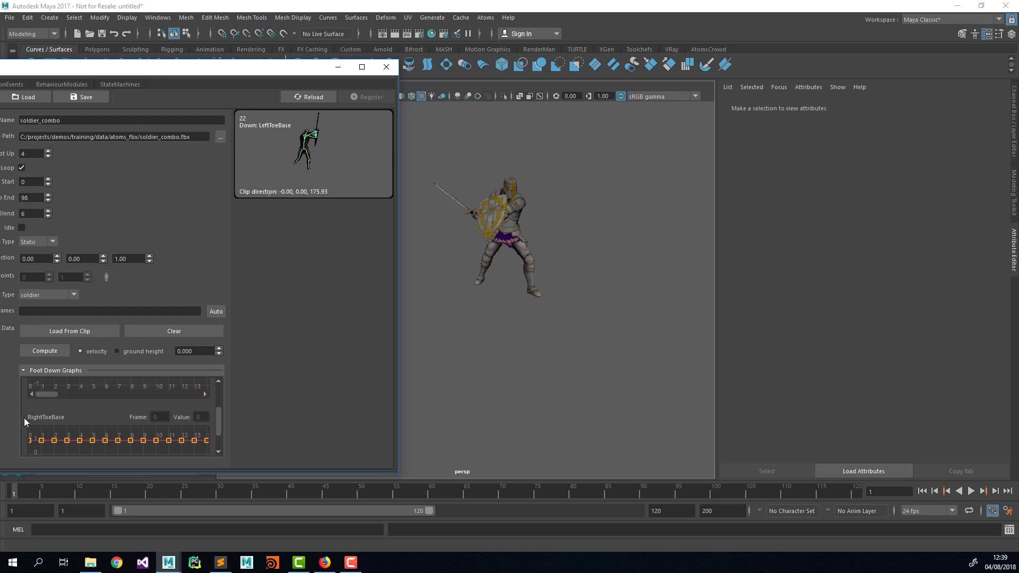
scroll(24, 418, down, 1)
mouse_move(43, 447)
mouse_down()
mouse_move(57, 447)
mouse_move(37, 448)
mouse_up()
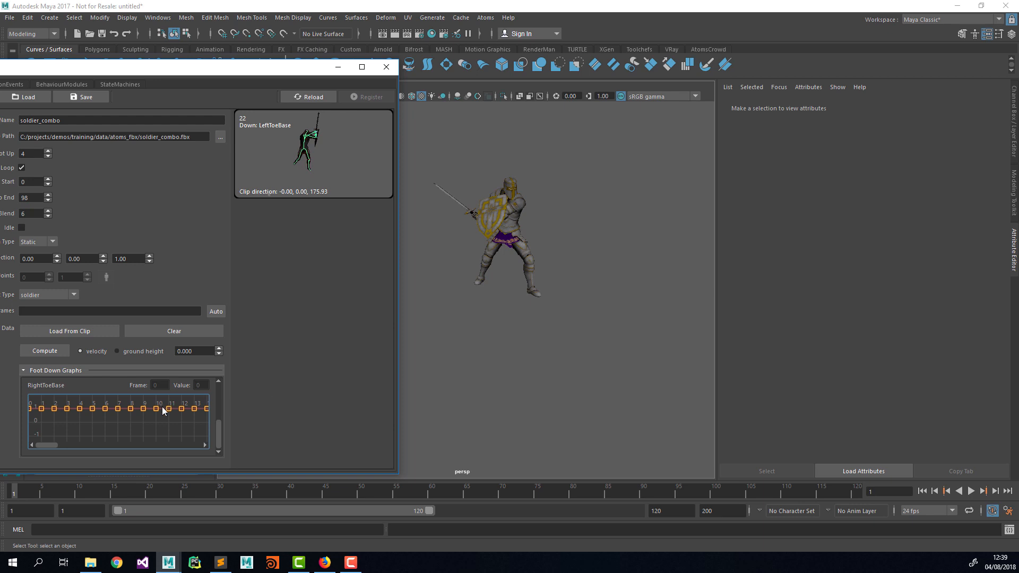
Advance the soldier frame by frame through the opening of the combo beside the RightToeBase graph, and return to the first frame
click(993, 491)
click(993, 492)
click(994, 491)
click(993, 492)
click(994, 492)
click(994, 492)
click(993, 492)
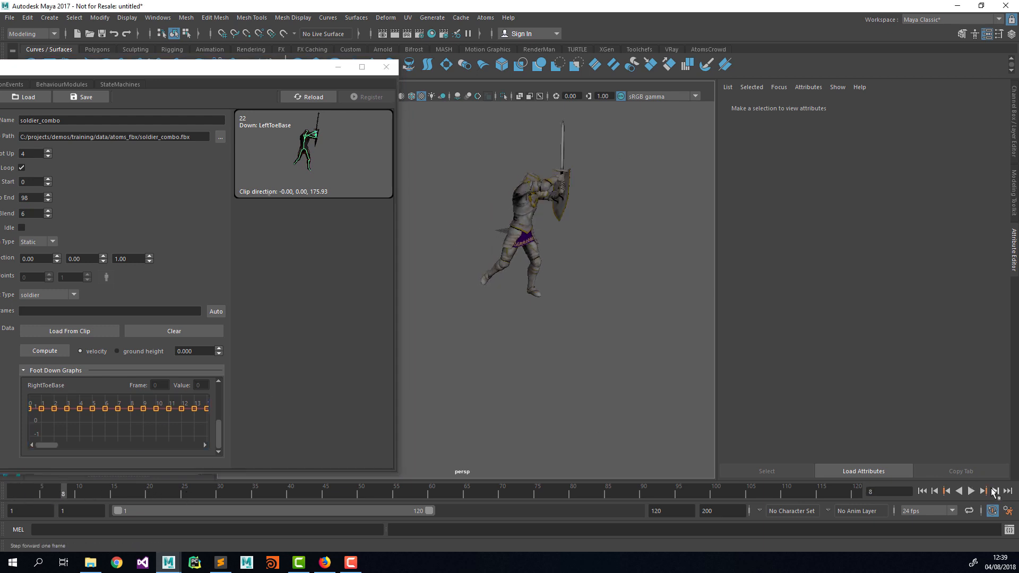
click(994, 492)
click(994, 492)
click(994, 492)
click(994, 492)
click(993, 492)
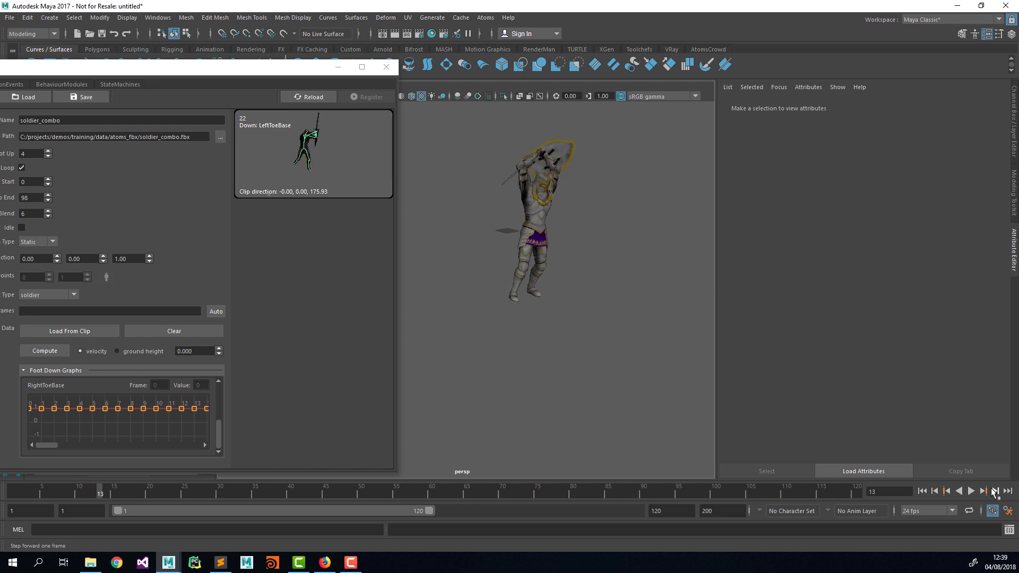
click(993, 492)
click(994, 492)
click(922, 492)
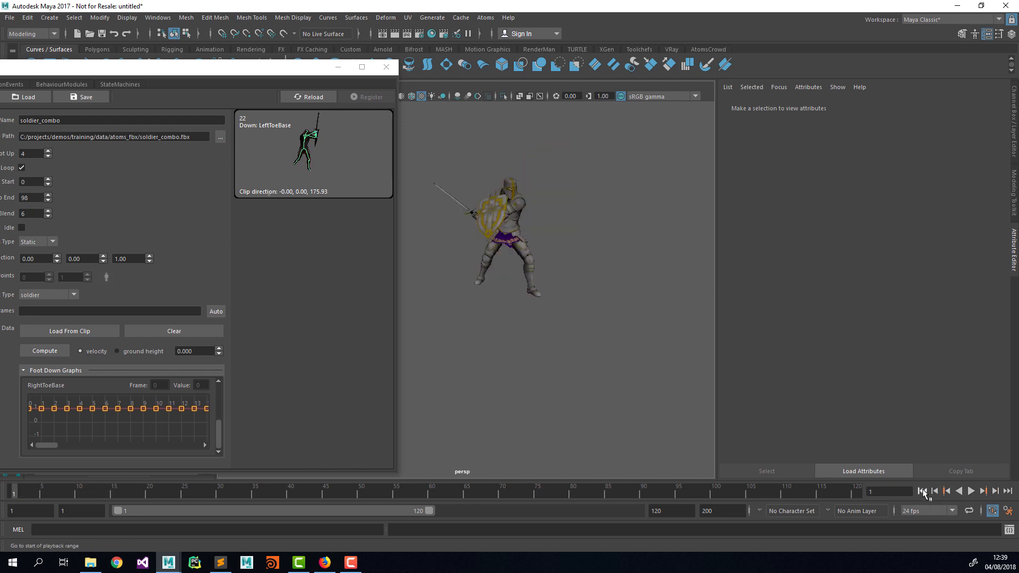
Set the soldier agent group's startFrame to 0 and reset the timeline to the first frame
drag(597, 287, 478, 178)
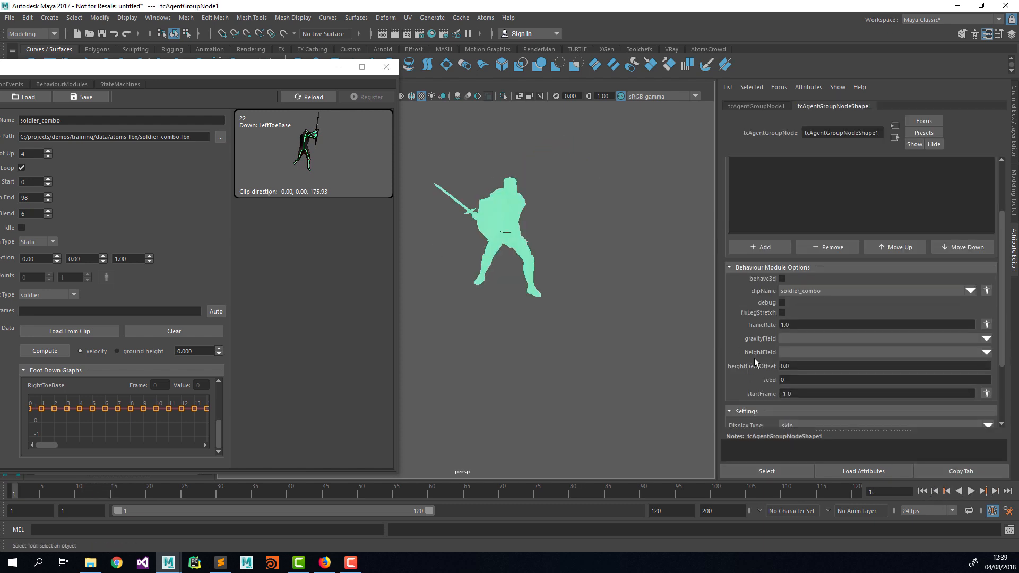
click(801, 395)
key(Return)
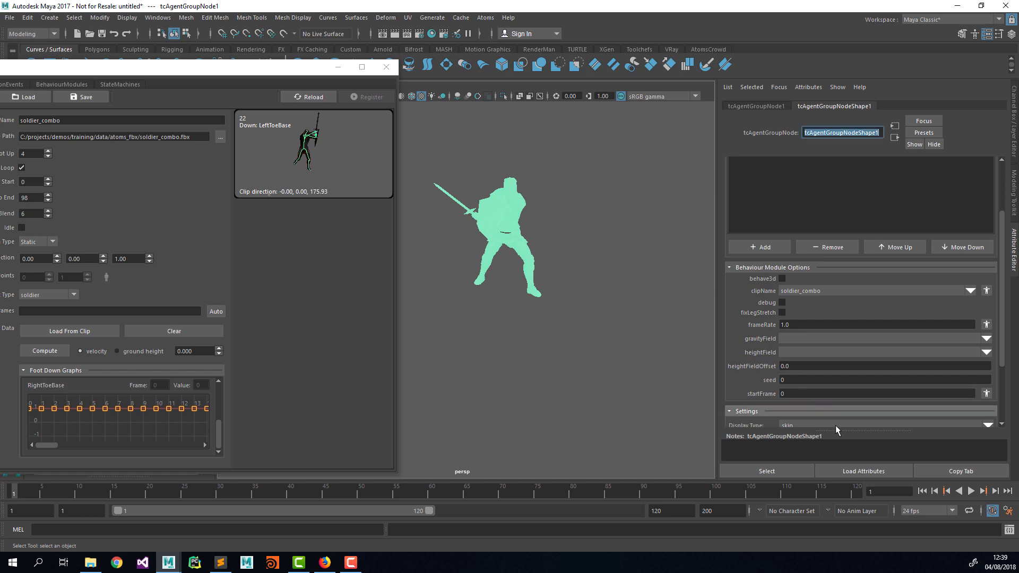
click(924, 493)
mouse_move(578, 267)
alt+middle_down()
mouse_move(589, 289)
mouse_move(581, 273)
alt+middle_up()
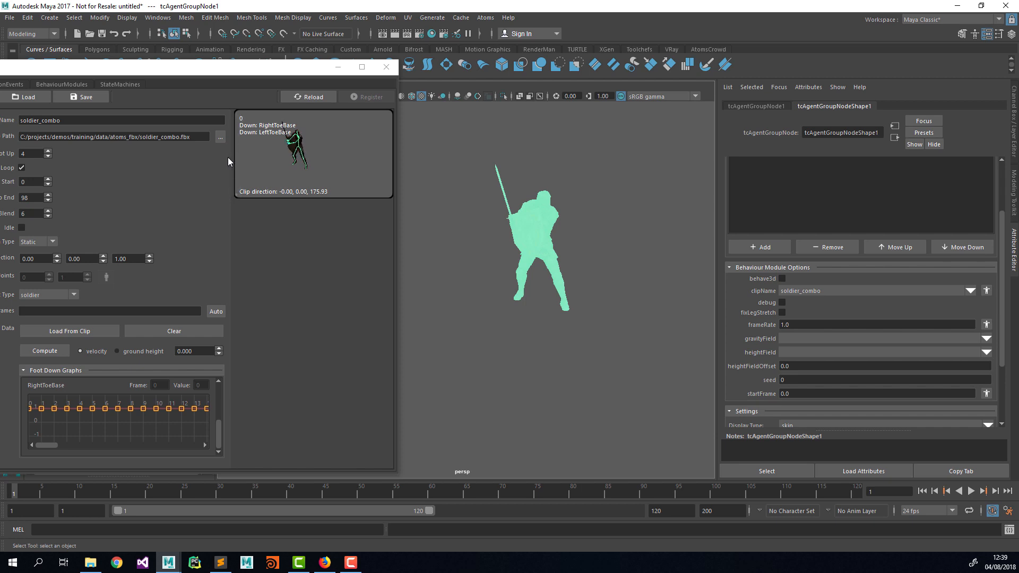
Deselect the soldier and advance the animation frame by frame to frame 60, checking when each foot is on the ground
click(994, 495)
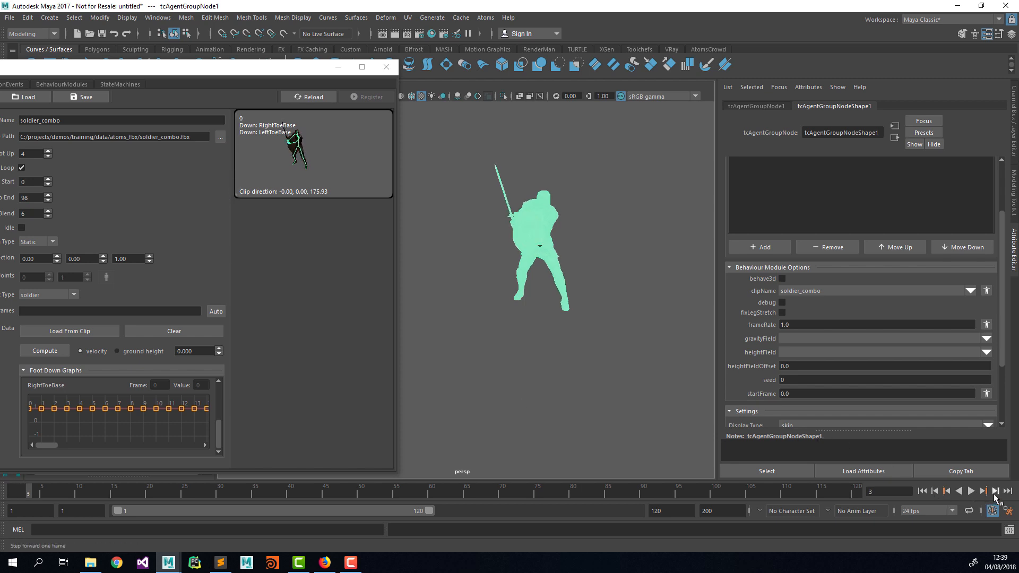
click(994, 494)
click(993, 494)
click(994, 494)
click(993, 494)
click(696, 415)
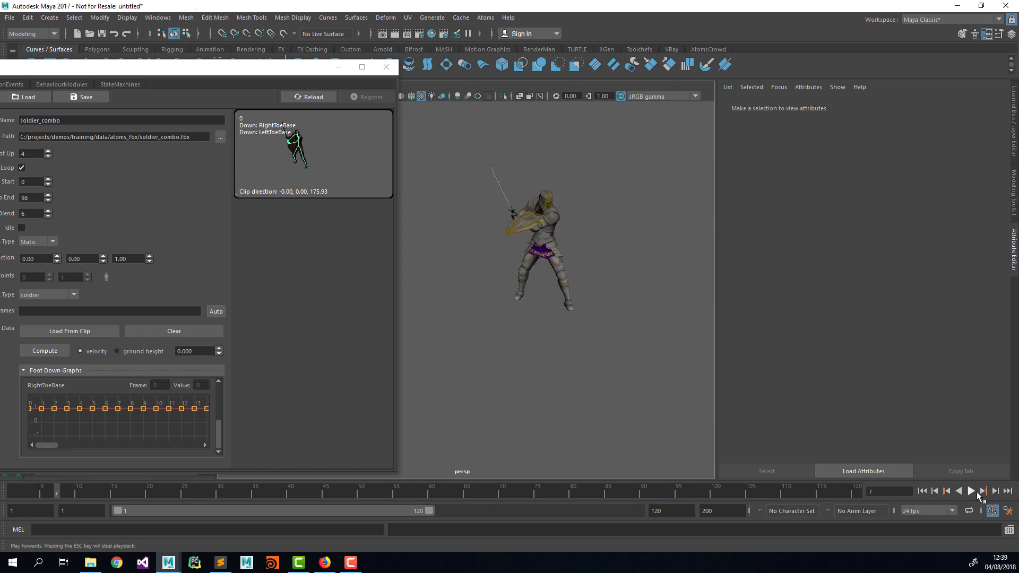
click(995, 492)
click(995, 492)
click(996, 492)
click(995, 491)
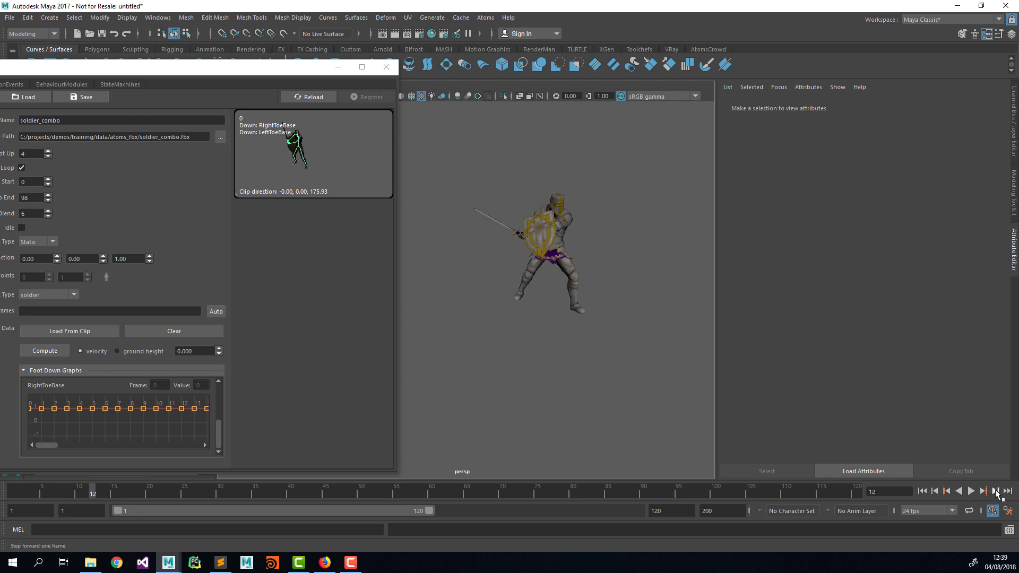
click(995, 492)
click(995, 491)
click(995, 492)
click(995, 492)
click(995, 492)
click(996, 491)
click(995, 492)
click(995, 492)
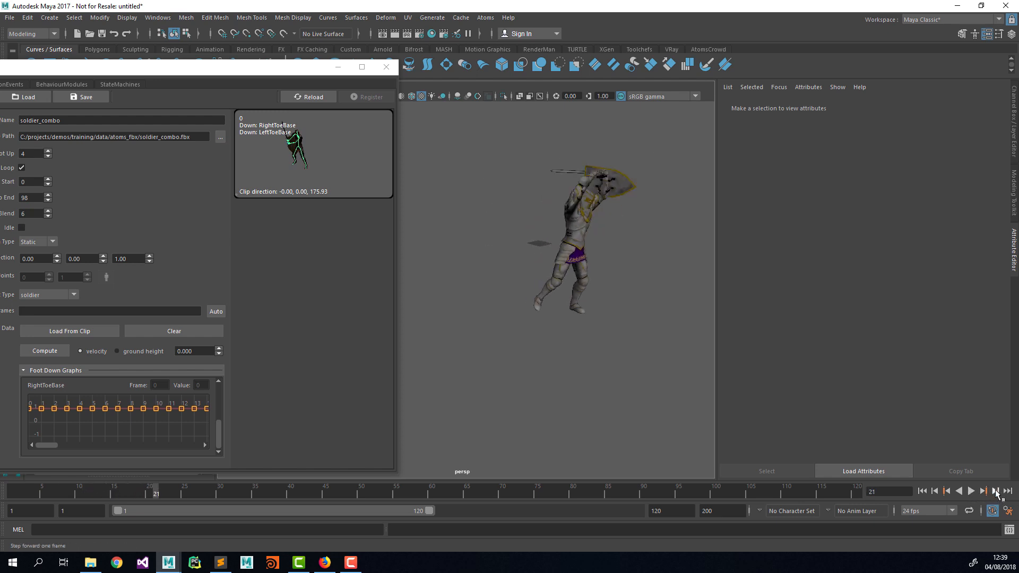
click(995, 492)
click(995, 492)
click(995, 492)
click(996, 492)
click(995, 492)
click(996, 492)
click(995, 492)
click(996, 492)
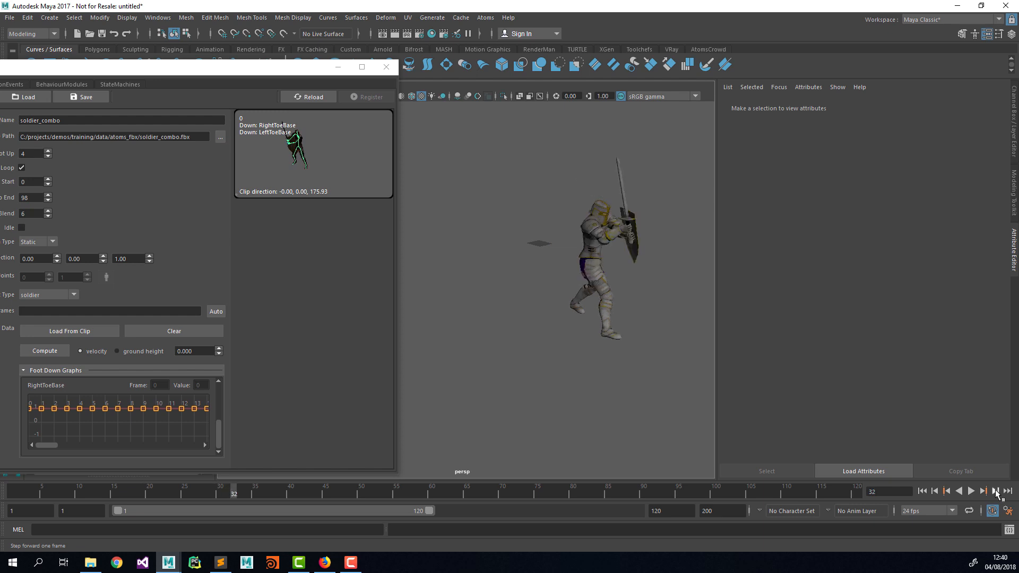
click(995, 492)
click(996, 492)
click(995, 492)
click(995, 492)
click(995, 492)
click(996, 492)
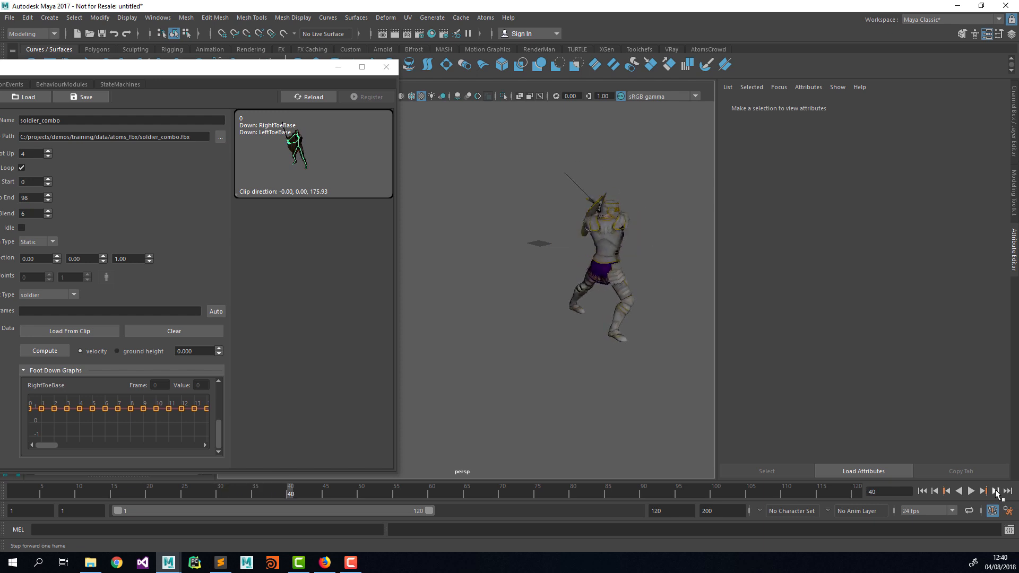
click(995, 491)
click(995, 492)
click(996, 492)
click(995, 492)
click(995, 492)
click(995, 491)
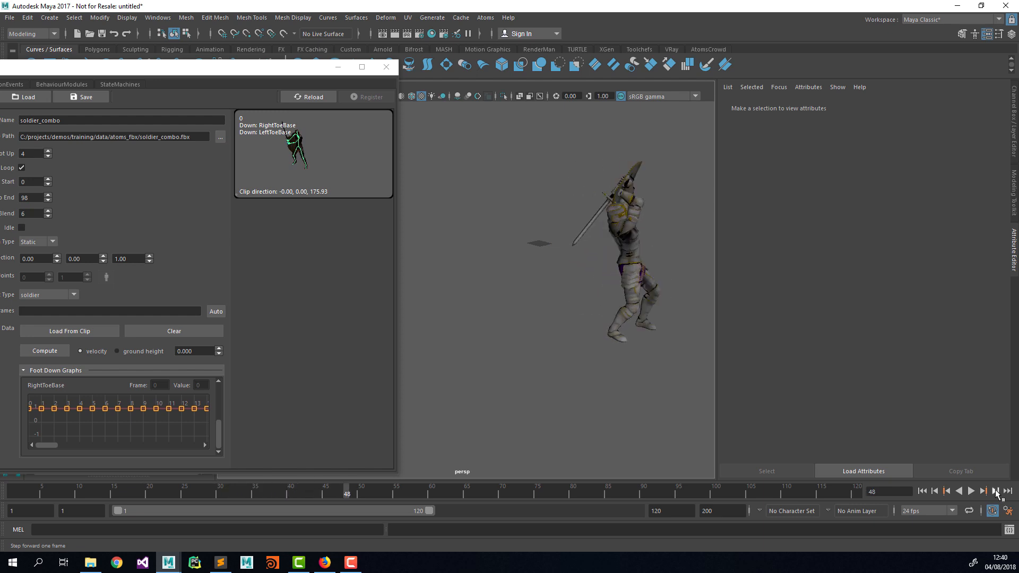
click(995, 492)
click(995, 492)
click(995, 492)
click(995, 492)
click(996, 492)
click(995, 492)
click(995, 492)
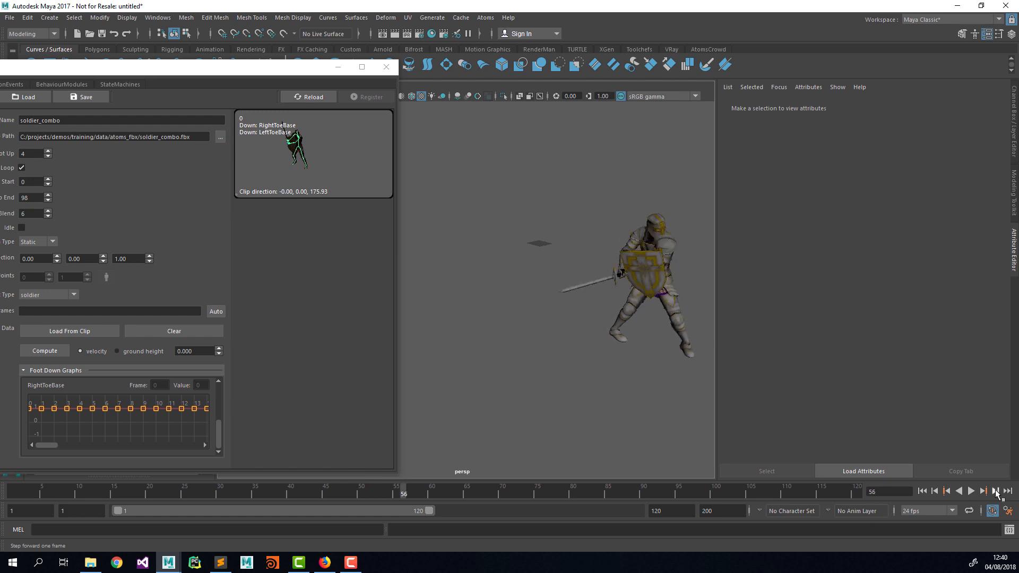
click(995, 492)
click(995, 492)
click(995, 492)
click(996, 492)
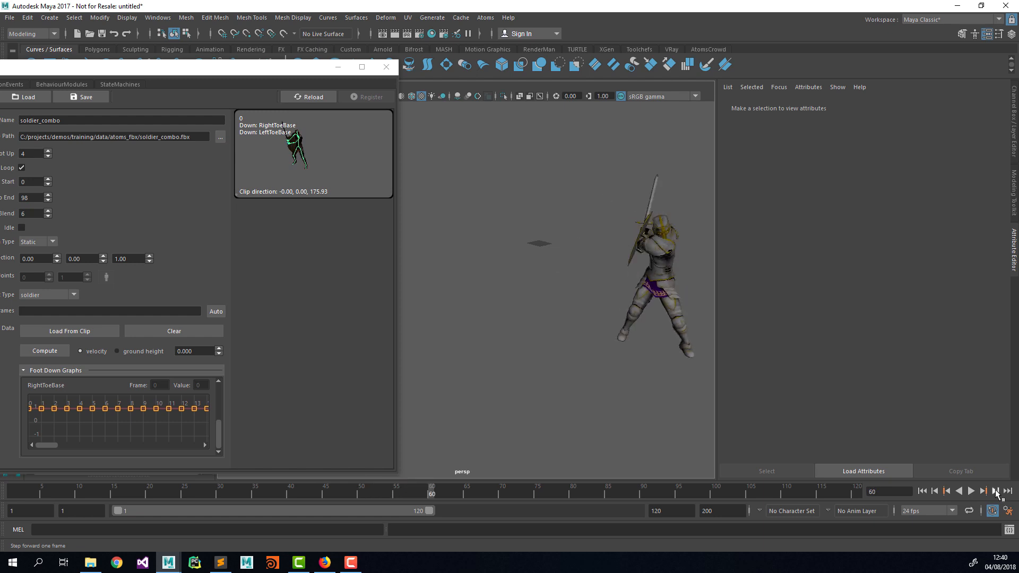
Examine the RightToeBase foot down graph from about frame 34 to 79, selecting the keys at frames 71 and 72
click(152, 426)
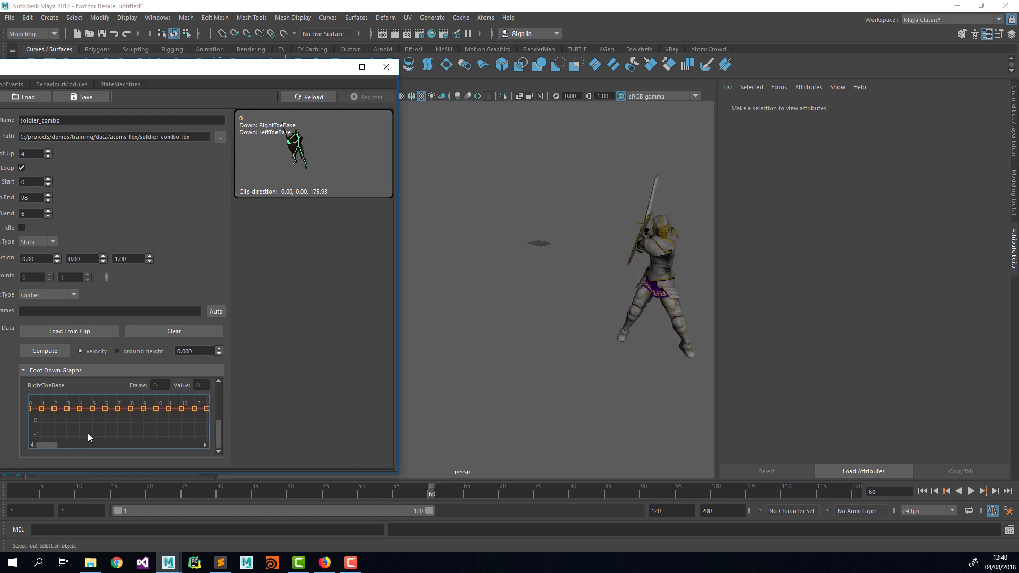
drag(55, 442, 107, 449)
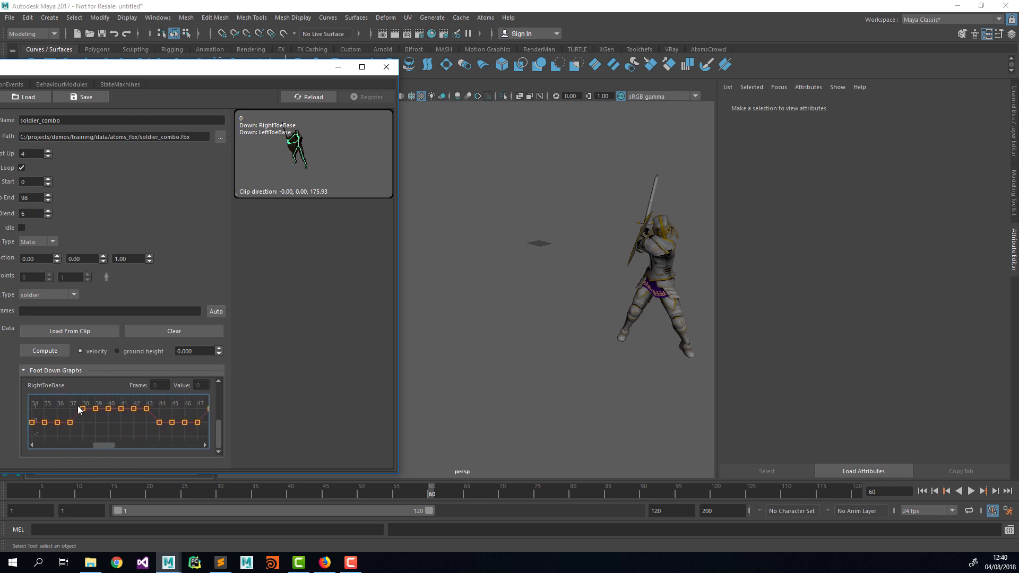
drag(77, 405, 146, 423)
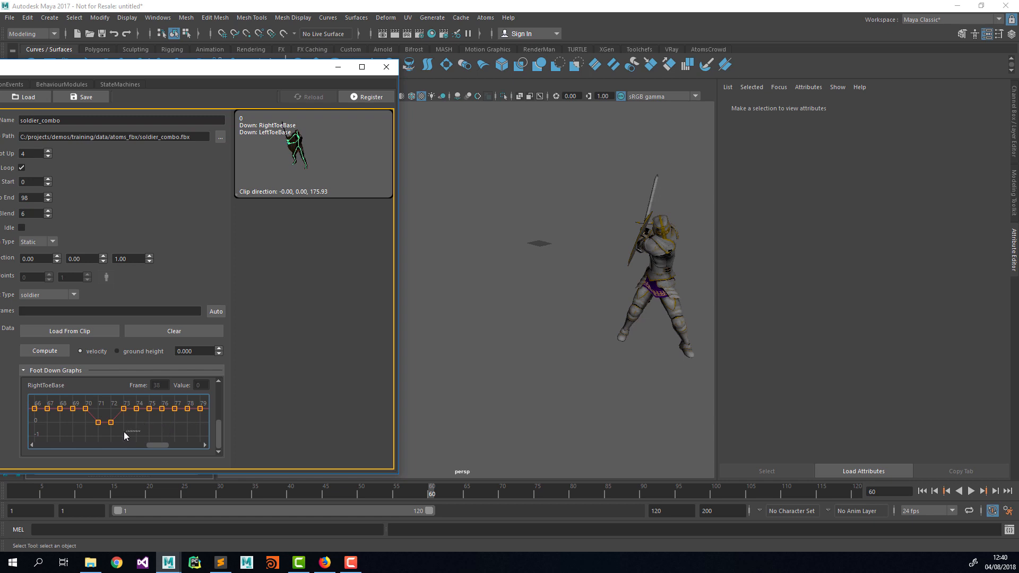
drag(120, 430, 92, 419)
drag(159, 445, 143, 444)
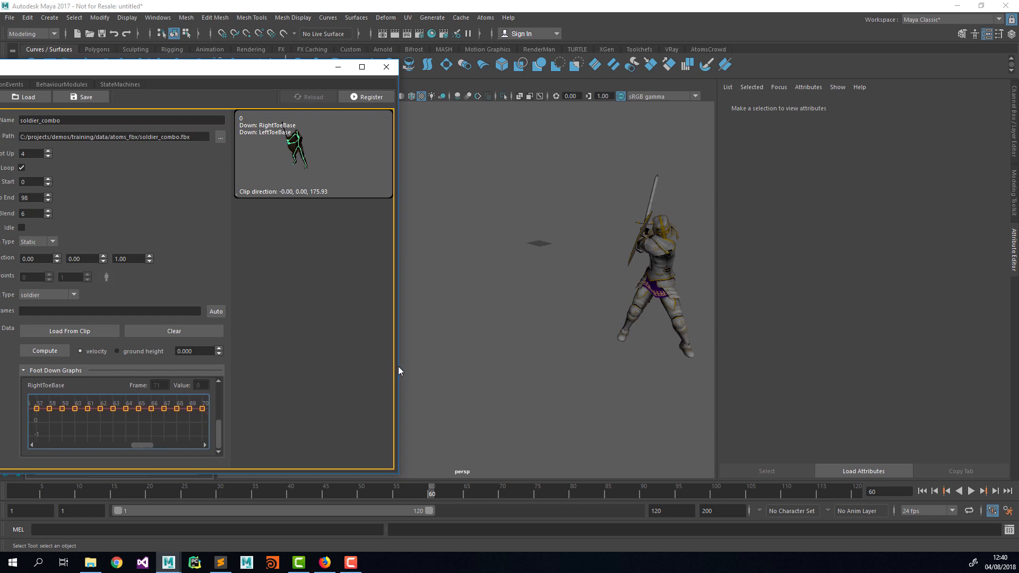
Widen the Atoms Editor, review the RightToeBase keys from frame 46 onward, and register the soldier_combo event
drag(397, 372, 679, 373)
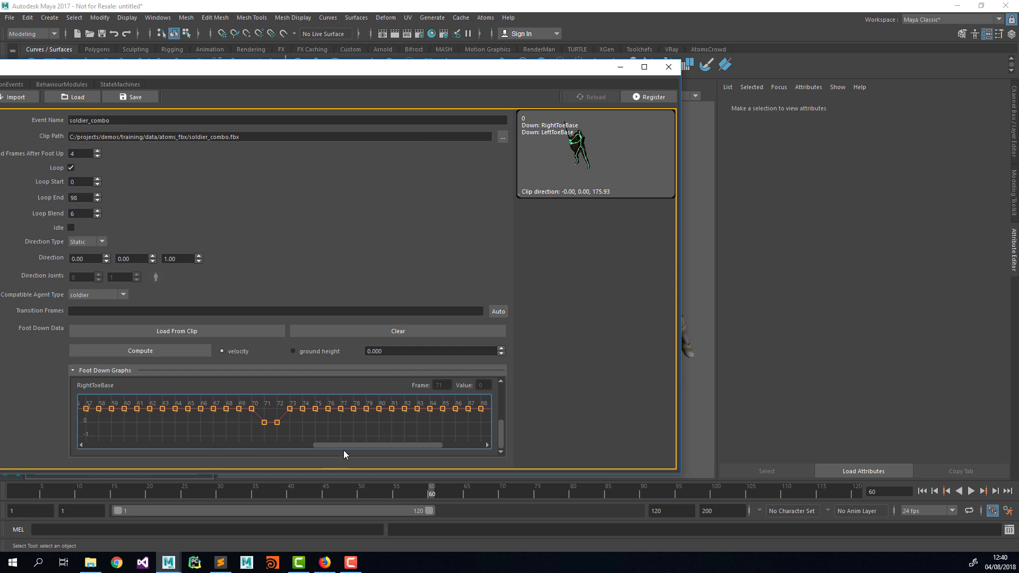
drag(344, 451, 295, 452)
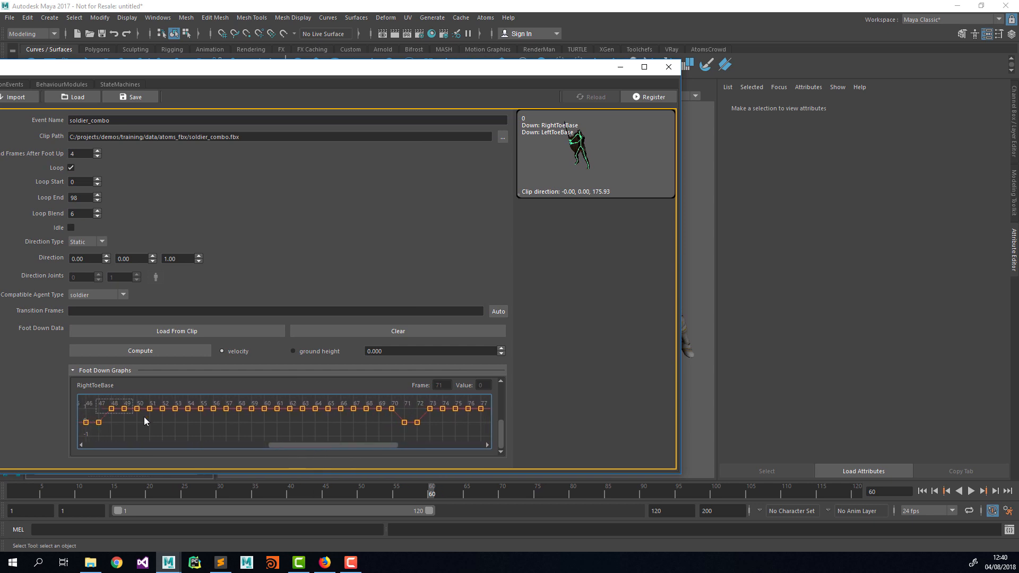
drag(144, 421, 469, 450)
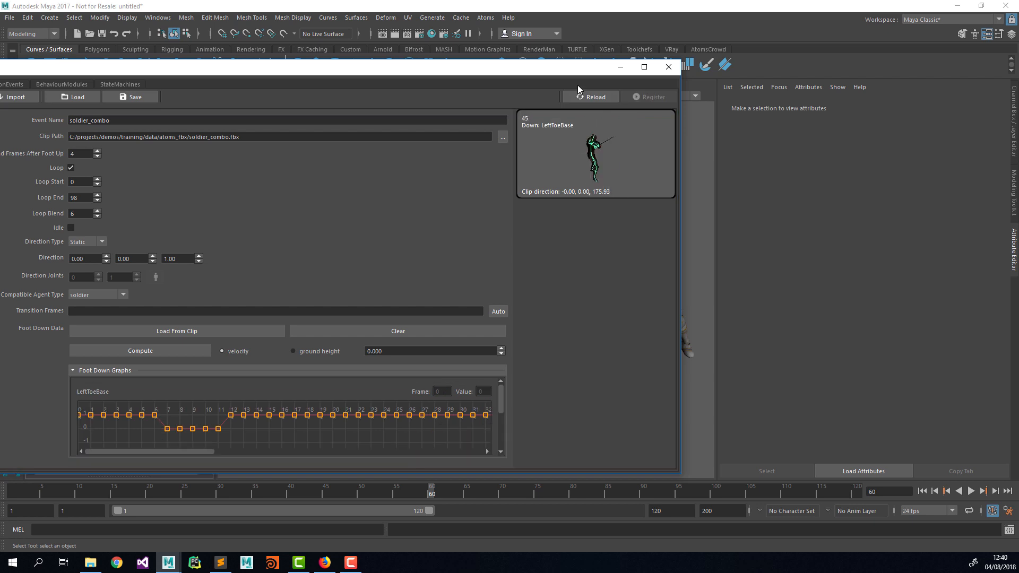
Move the Atoms Editor off the viewport and replay the soldier's animation from the first frame, returning to the start
drag(580, 72, 4, 74)
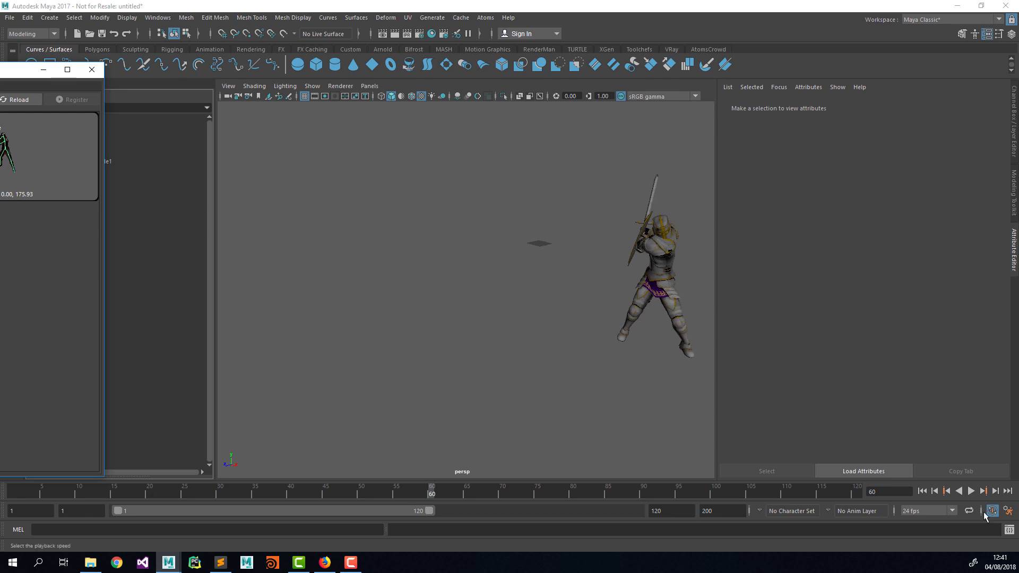
click(923, 493)
click(973, 492)
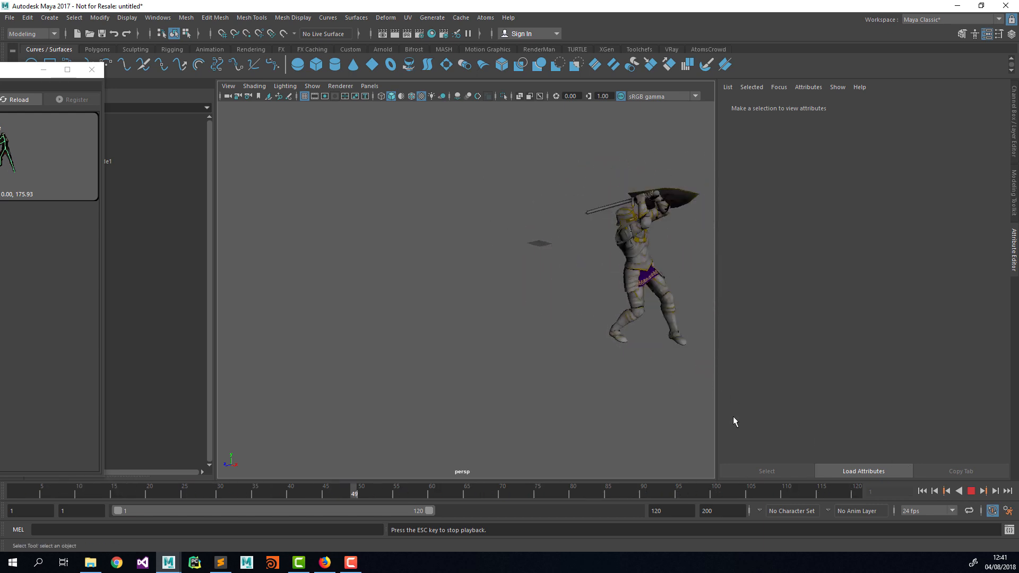
click(922, 491)
click(971, 490)
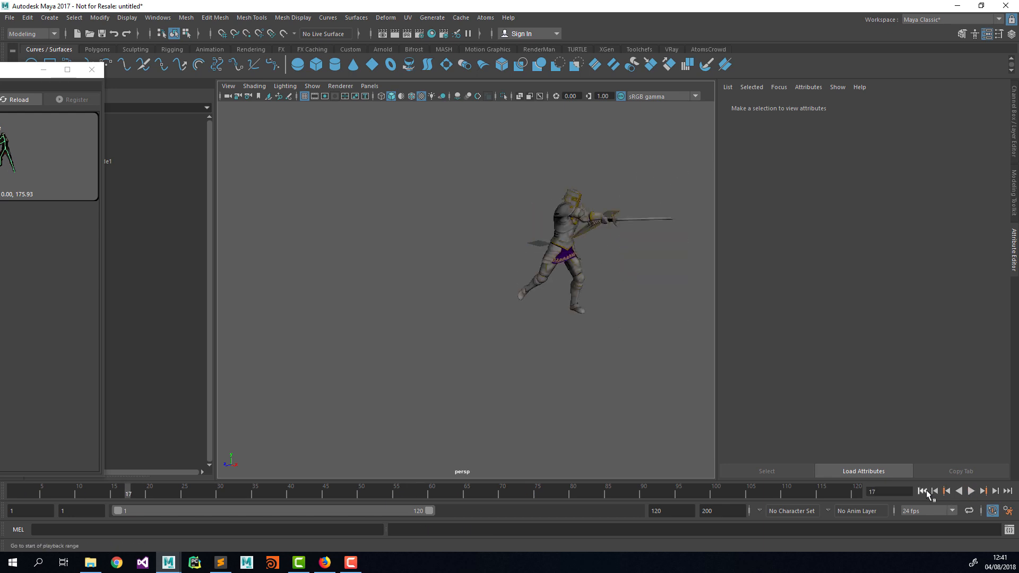
click(922, 490)
Bring the Atoms Editor back and set the soldier_combo LeftToeBase foot down keys from frame 12 to 30 to 0
drag(0, 71, 483, 81)
scroll(243, 404, up, 3)
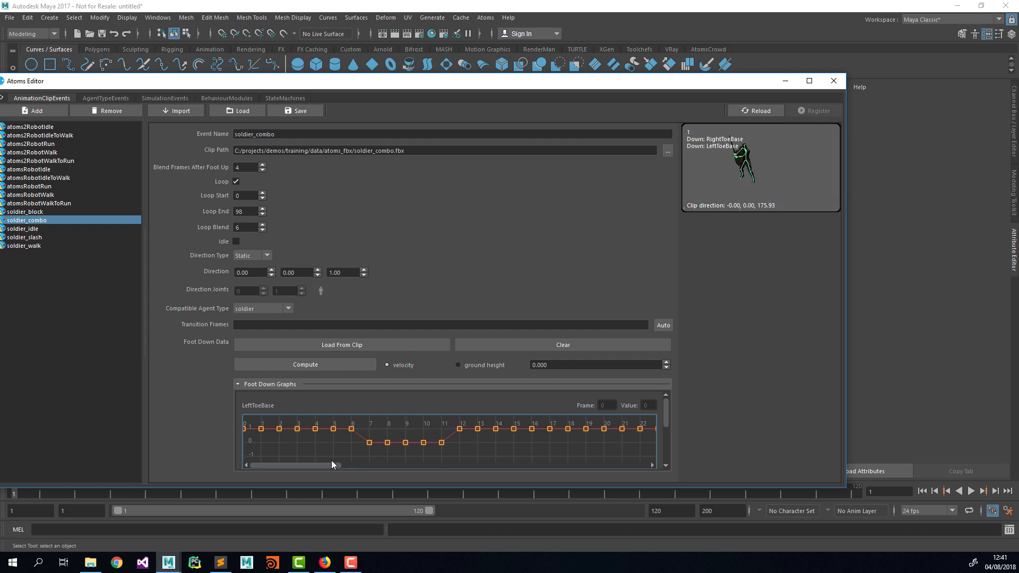
drag(332, 464, 360, 465)
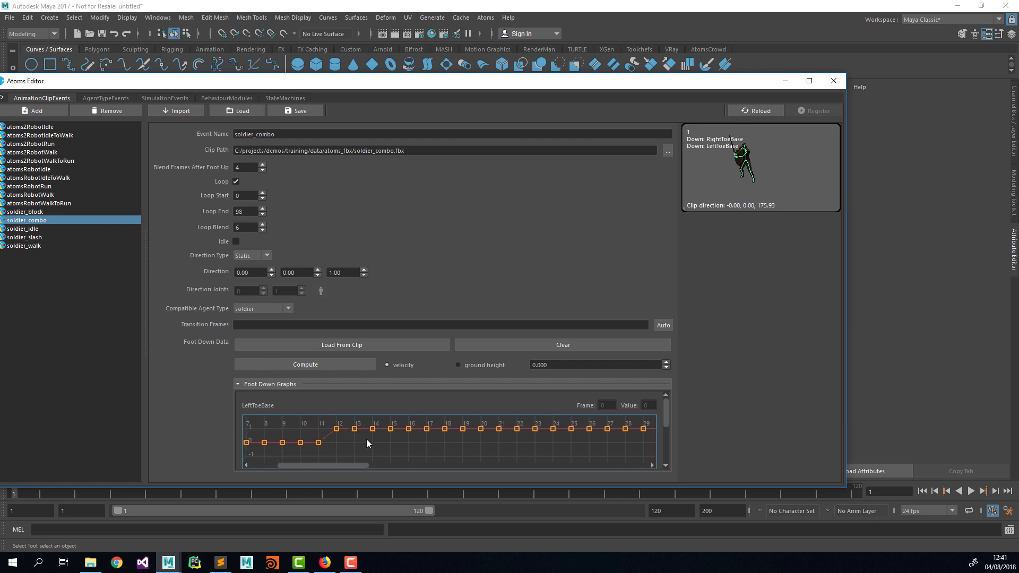
drag(500, 451, 670, 454)
drag(322, 464, 345, 465)
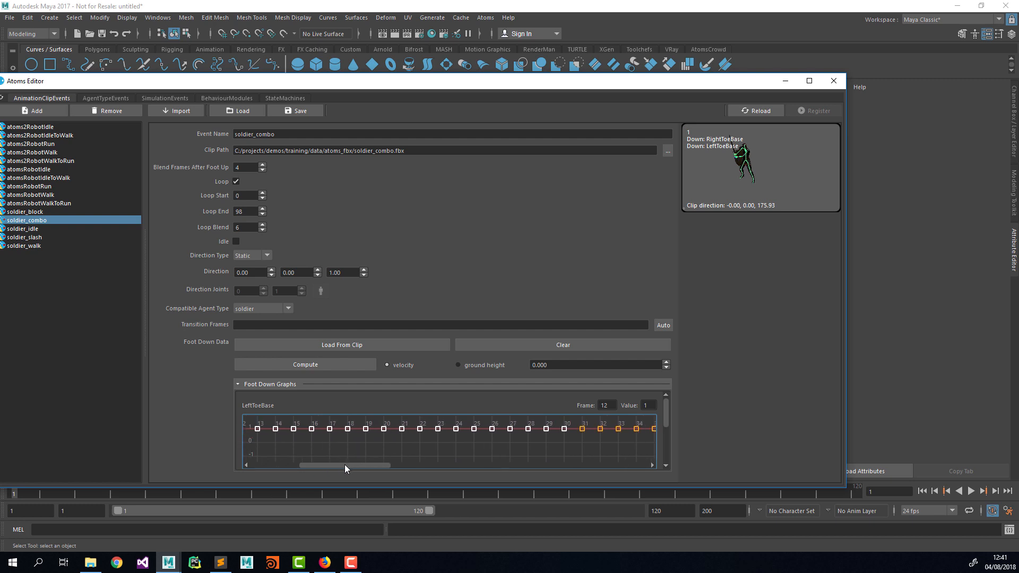
drag(557, 429, 553, 449)
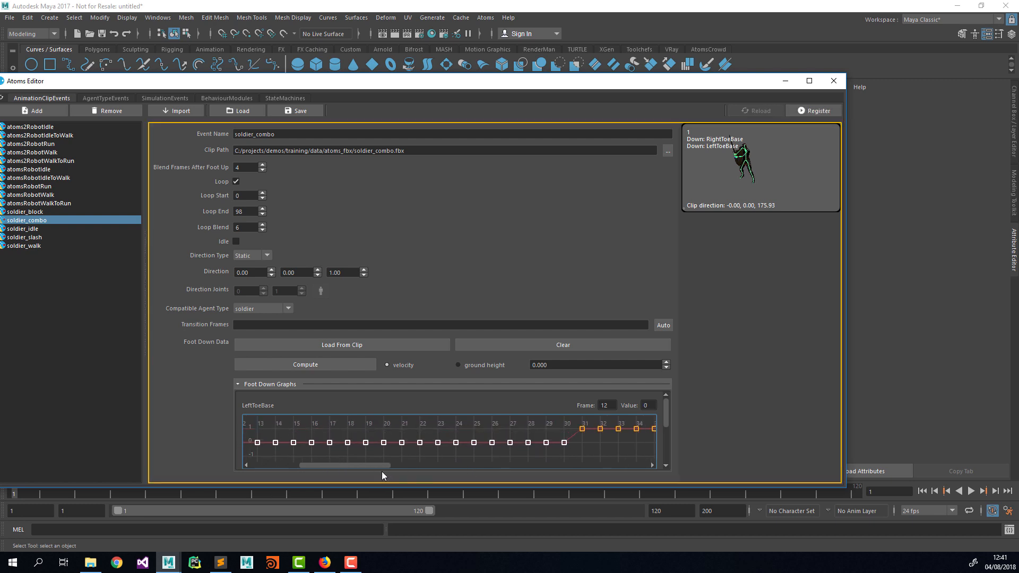
Lower the LeftToeBase foot down keys from frame 31 to 48 and from frame 66 onward to 0, and register soldier_combo
drag(373, 463, 435, 471)
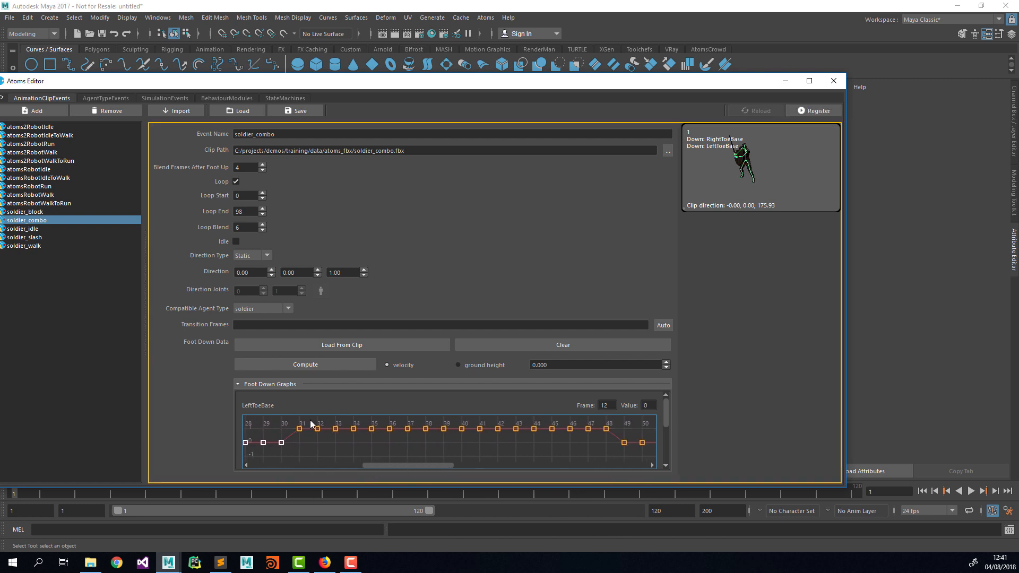
drag(294, 417, 606, 443)
drag(439, 469, 508, 450)
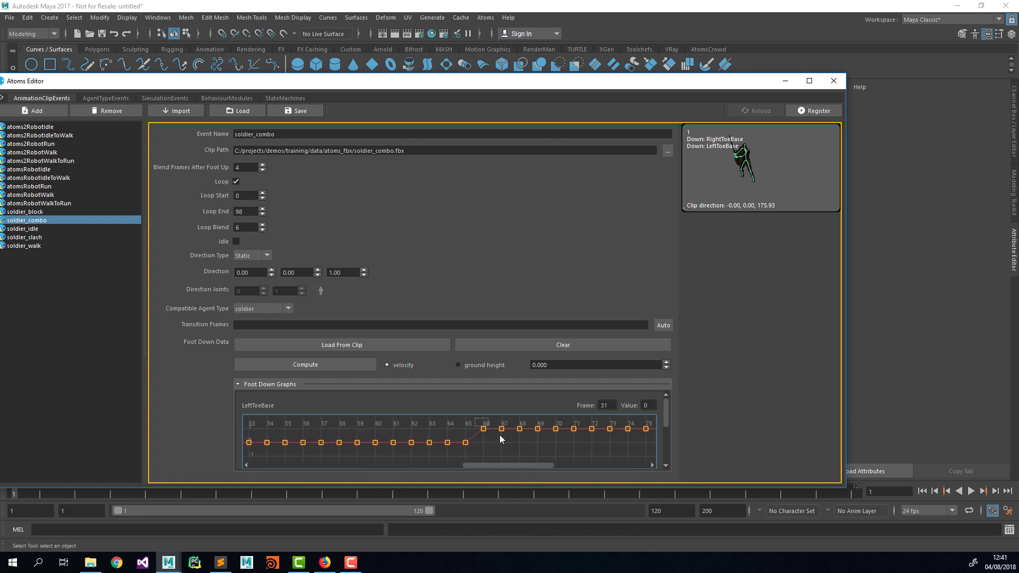
drag(592, 435, 592, 440)
Clear the Atoms Editor from the viewport, play the soldier's combo animation with the edited foot down data, and return to the first frame
drag(603, 88, 0, 104)
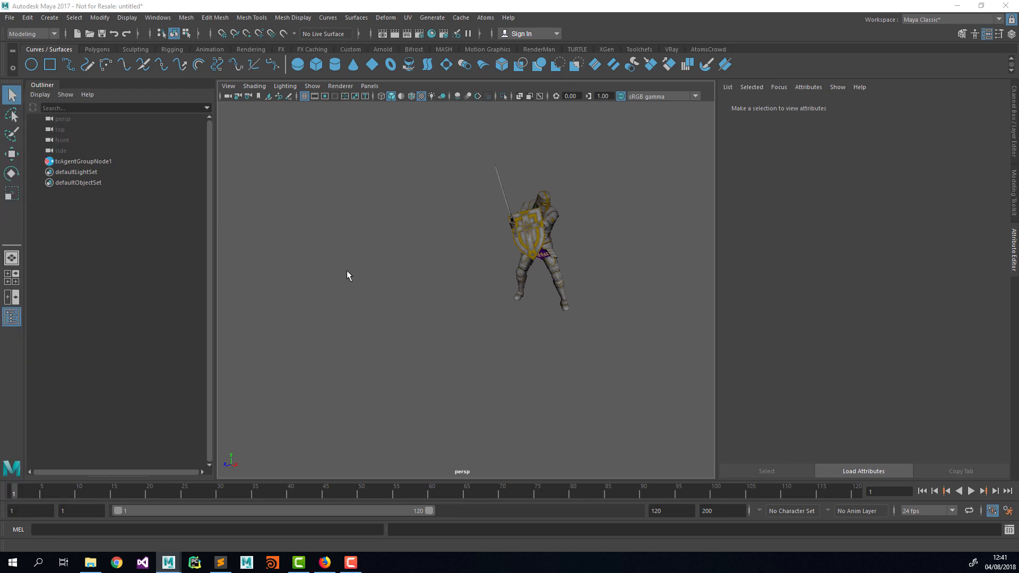
click(974, 494)
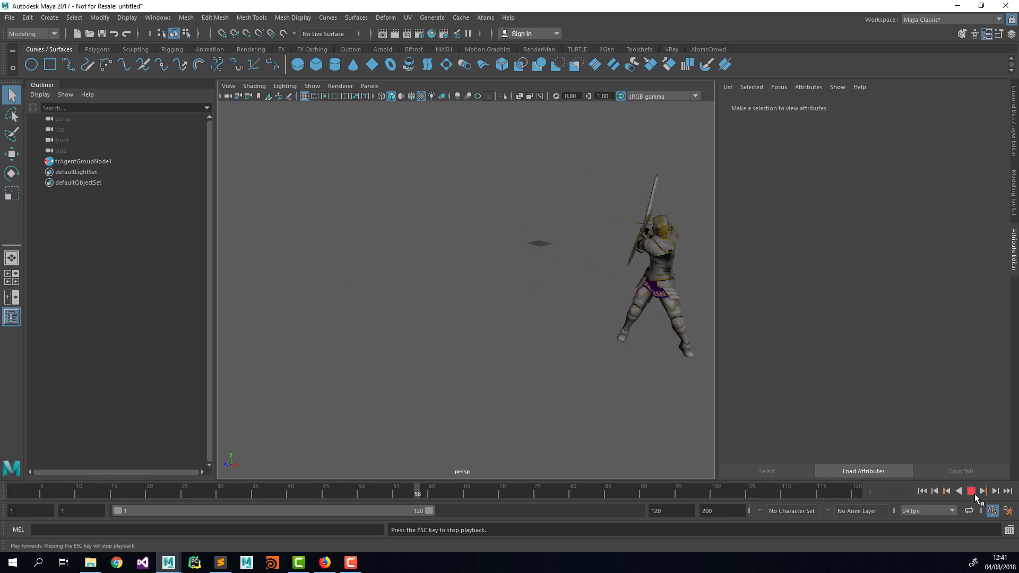
alt+middle_drag(627, 313, 520, 299)
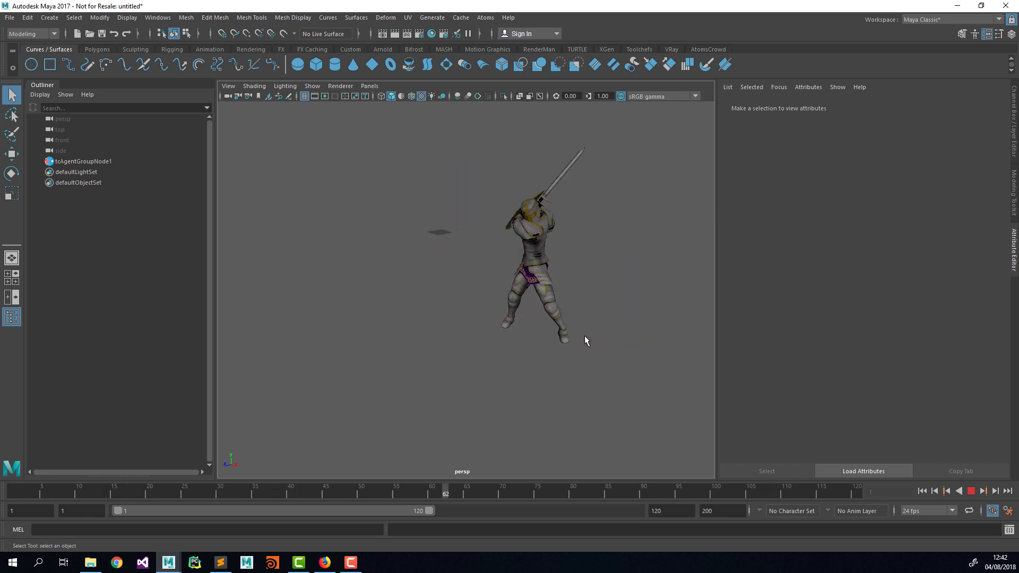
click(970, 491)
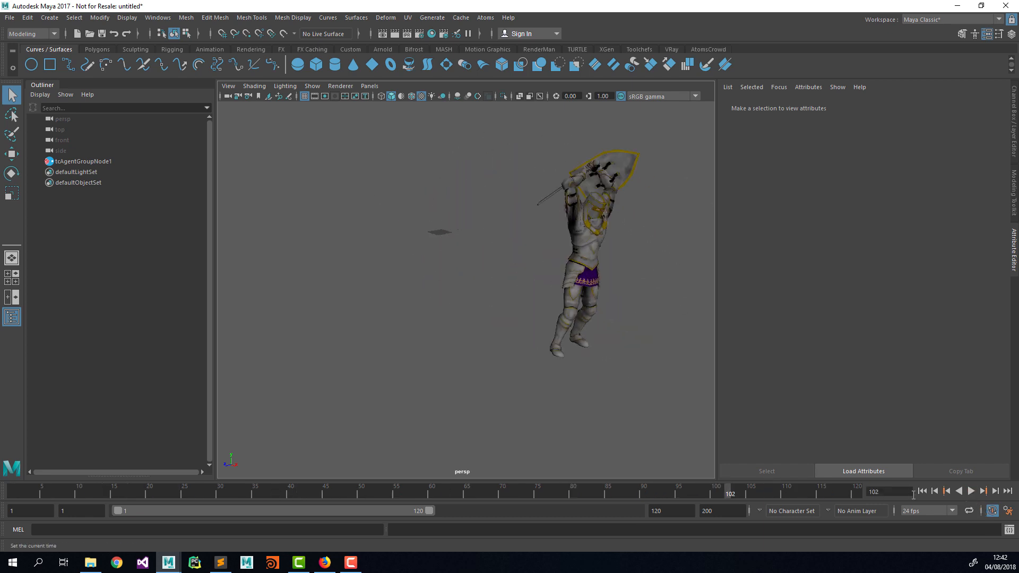
click(922, 491)
Narrow the Atoms Editor window and move it clear of the viewport
drag(0, 78, 734, 81)
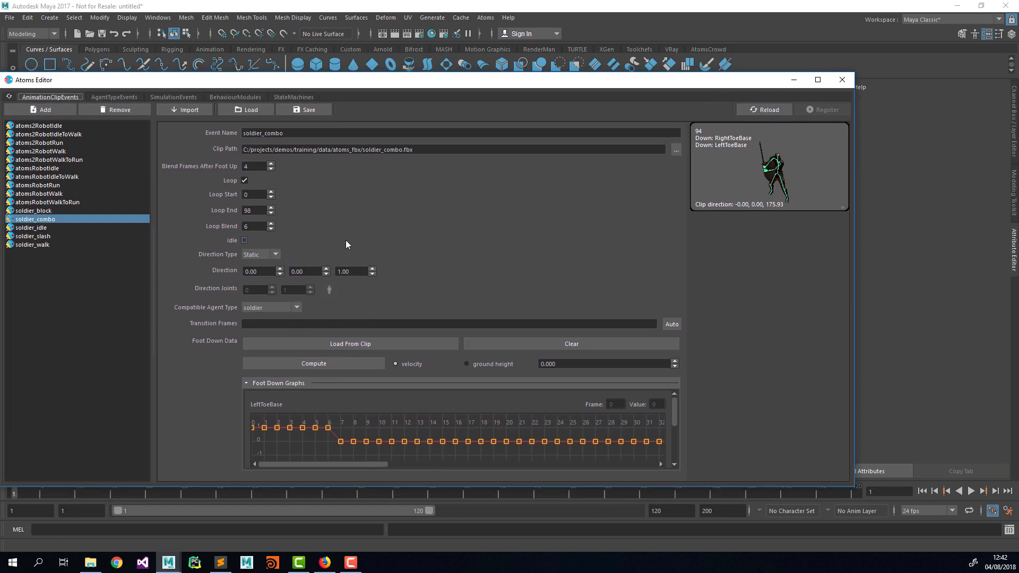
drag(846, 272, 670, 268)
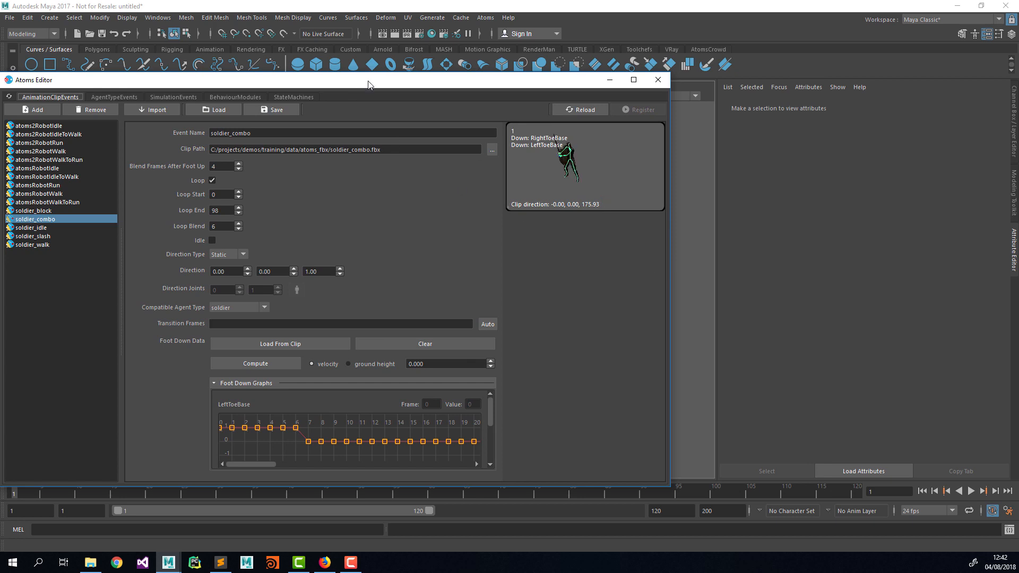
drag(383, 85, 0, 98)
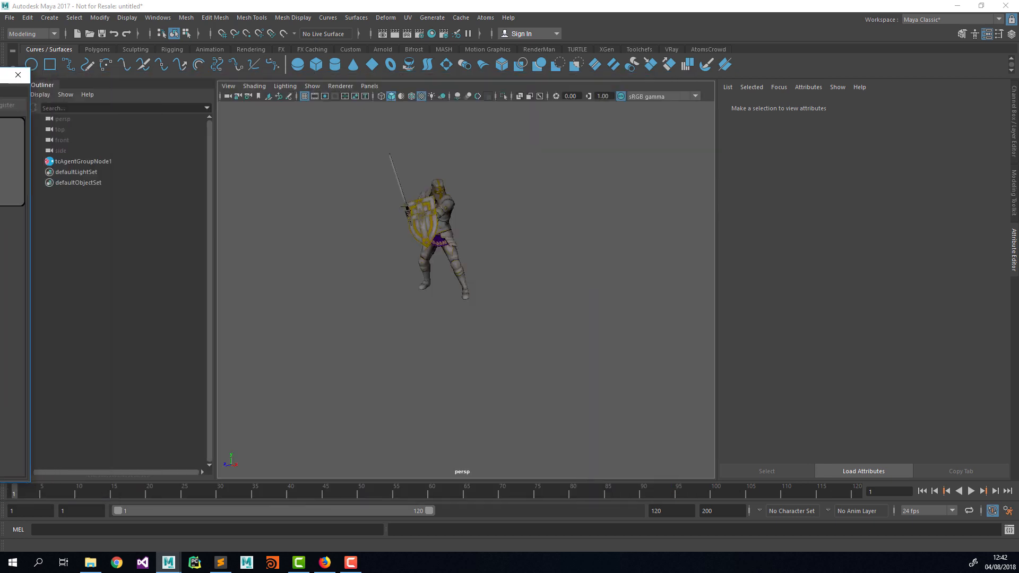
Set the clipName of tcAgentGroupNode1 to soldier_walk and deselect the agent group
click(93, 163)
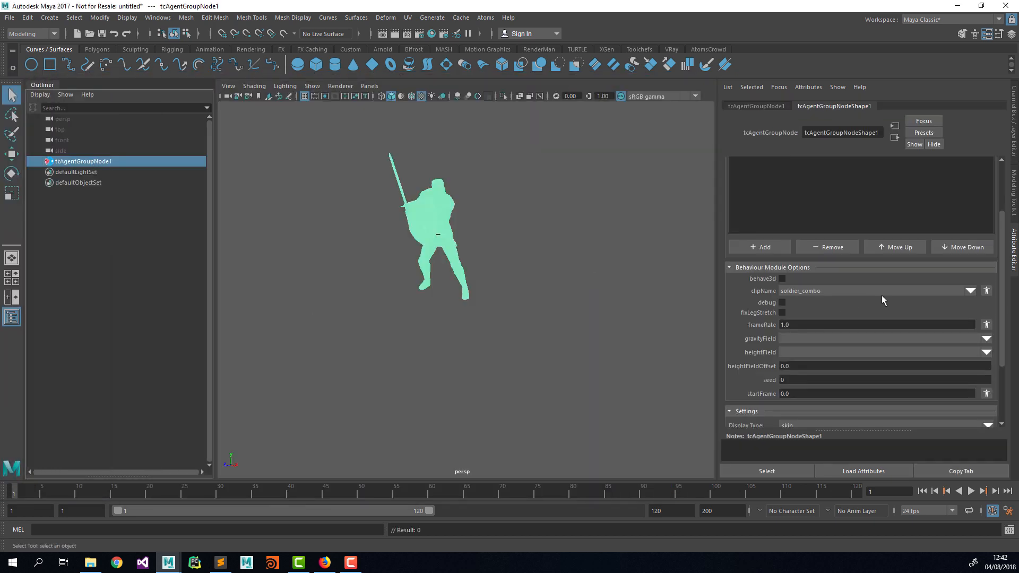
click(971, 292)
click(849, 360)
click(685, 375)
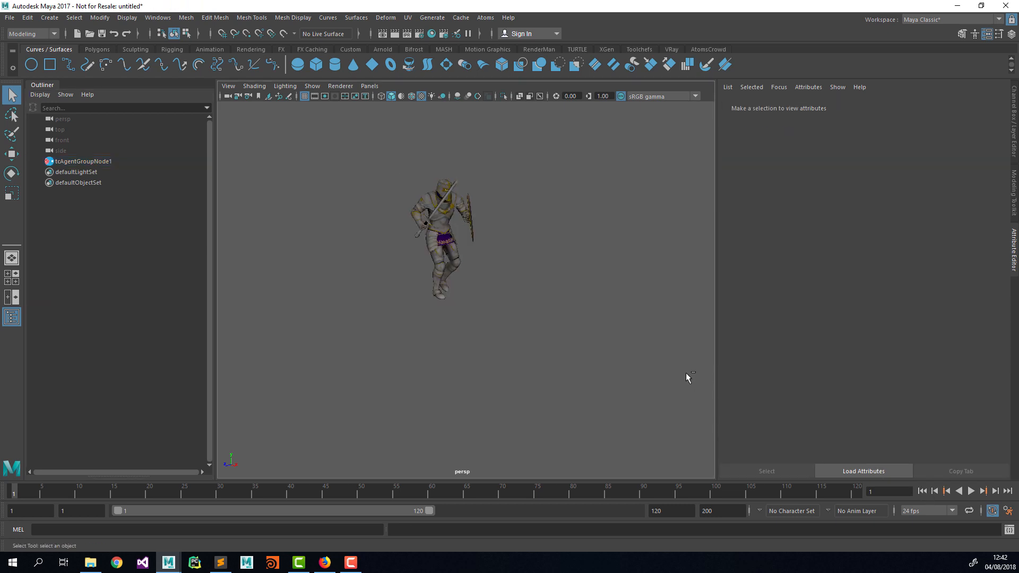
key(ctrl+s)
key(Escape)
Play the soldier's walk animation and return to the first frame
click(971, 492)
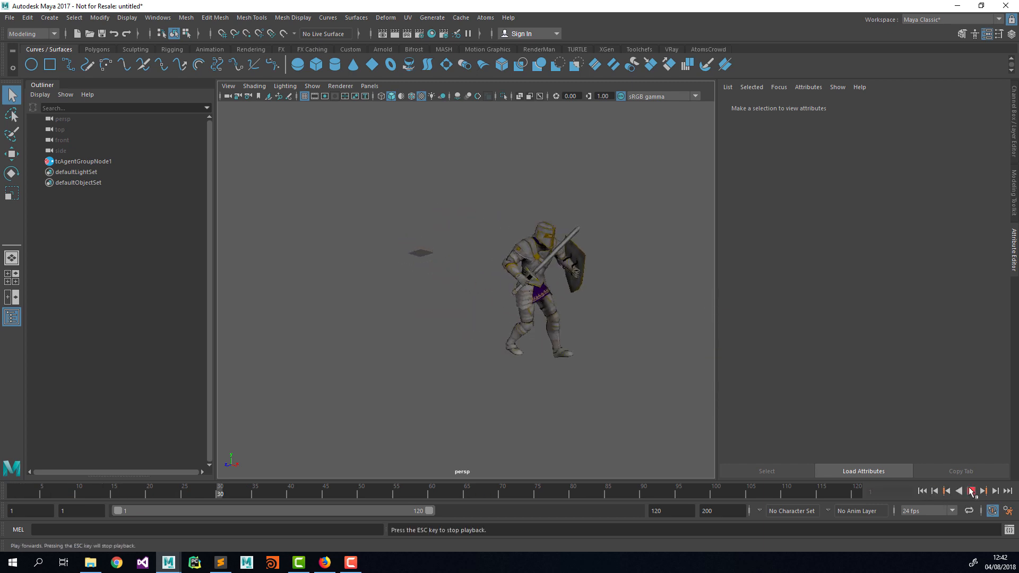
click(970, 491)
click(922, 491)
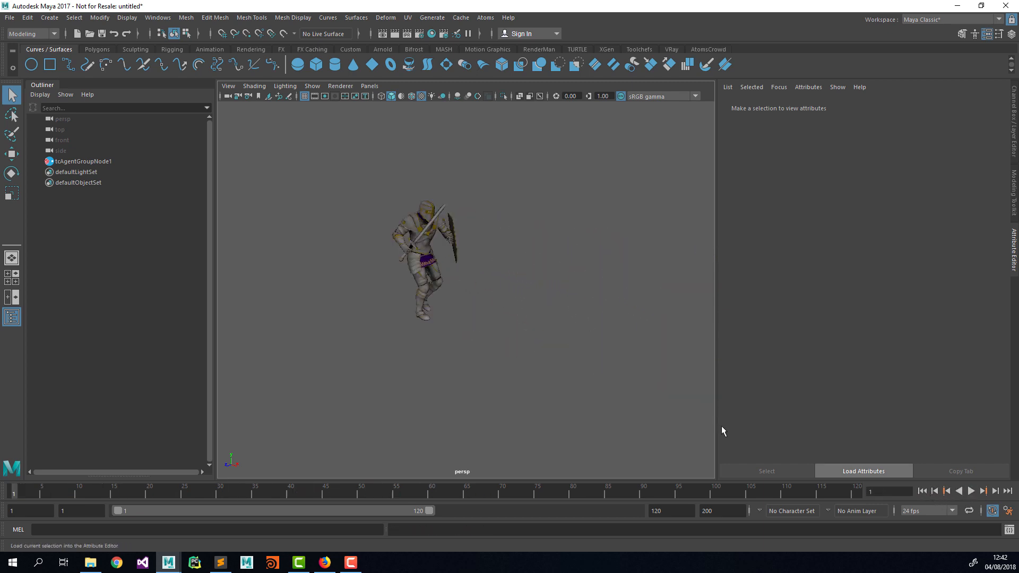
Open the soldier_walk event in the Atoms Editor and load its foot down data from the clip
drag(0, 73, 359, 80)
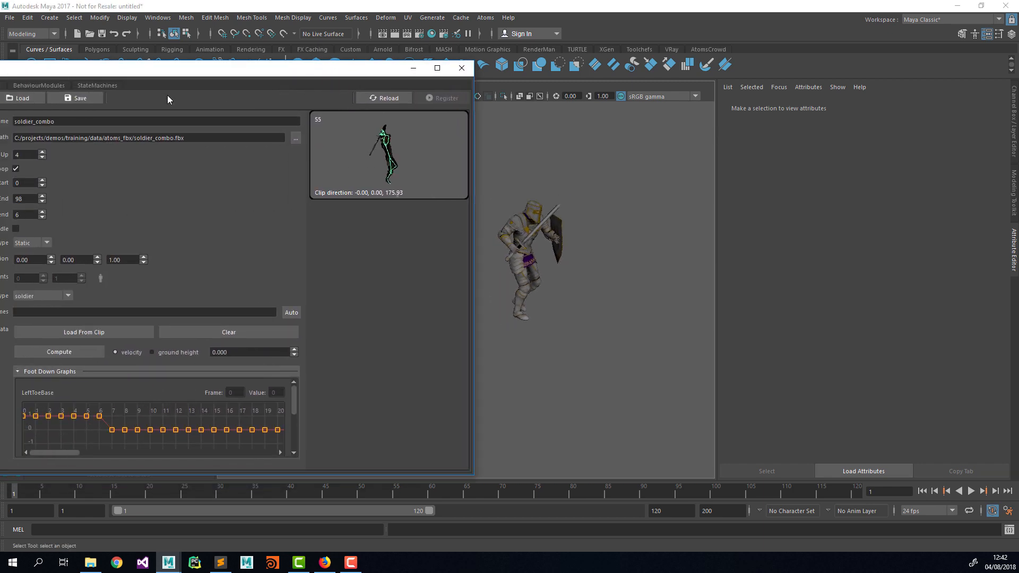
click(0, 151)
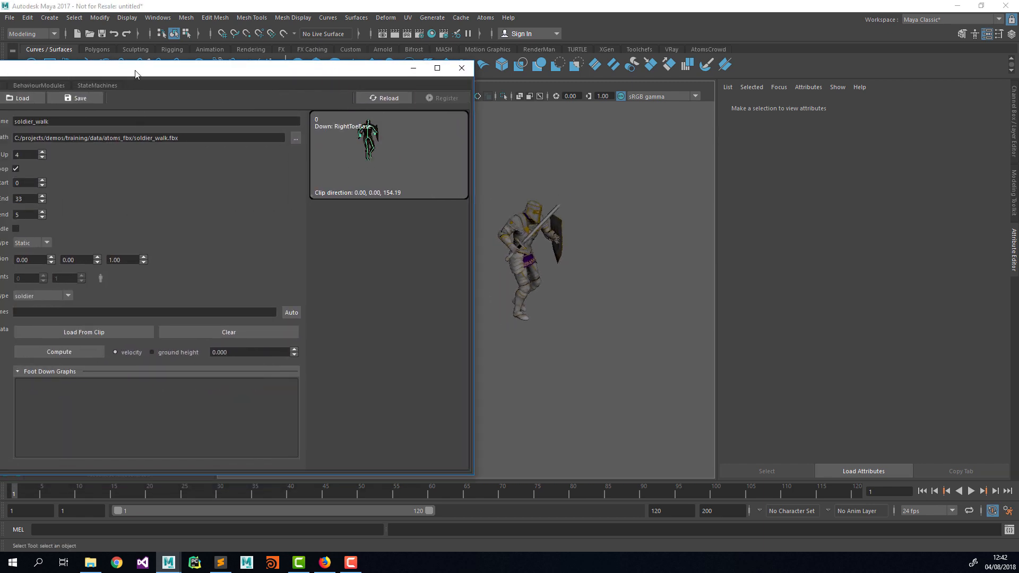
drag(135, 75, 181, 74)
click(128, 332)
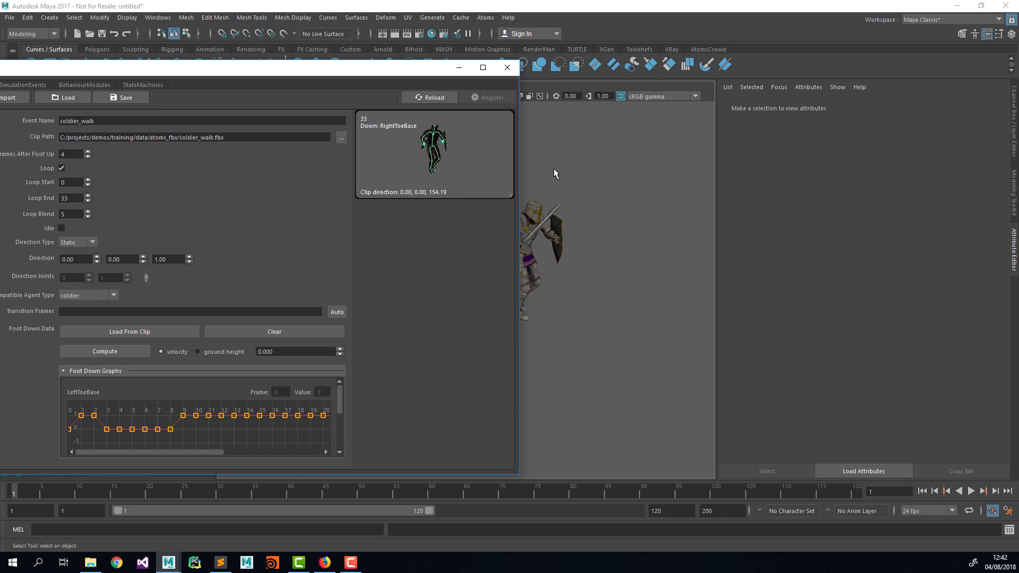
Examine the soldier_walk RightToeBase foot down graph, then play the walk and step from the first frame to frame 11
click(643, 182)
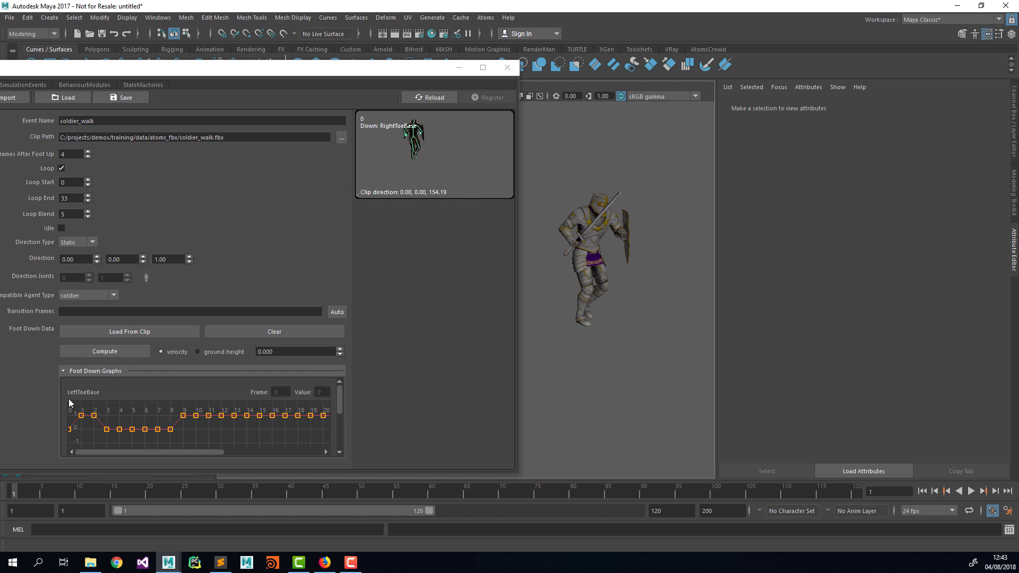
scroll(65, 388, down, 2)
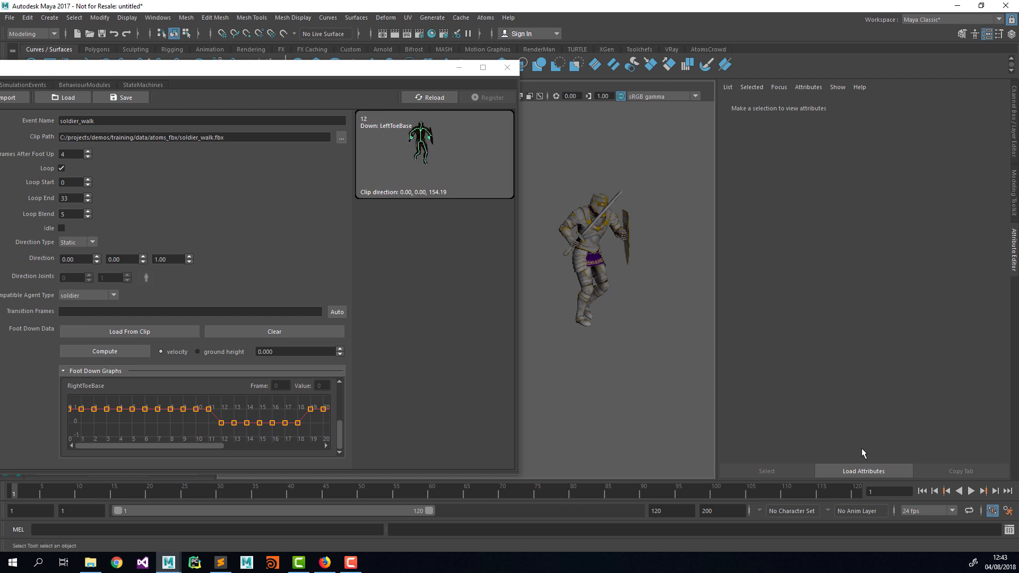
click(970, 491)
click(935, 492)
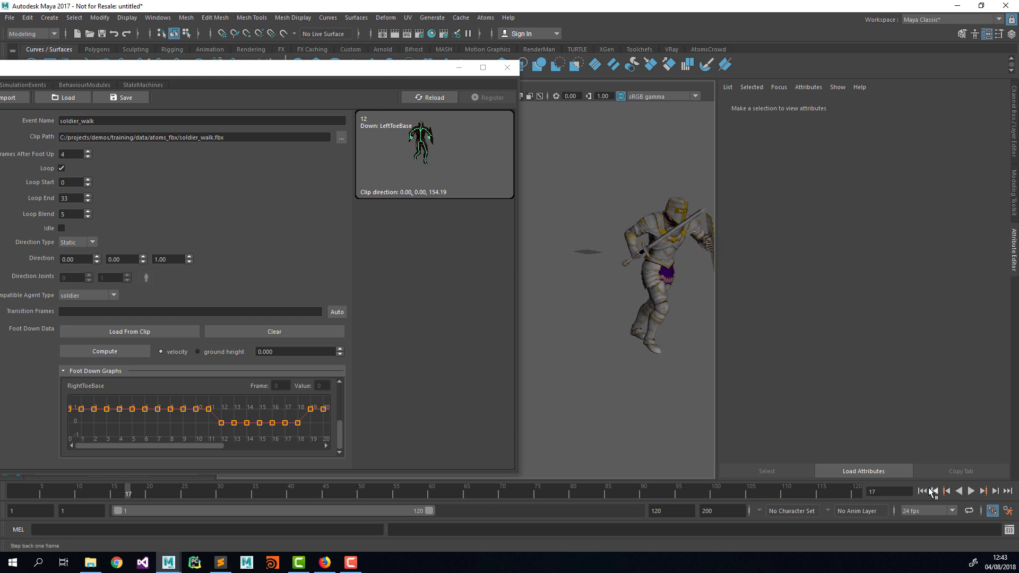
click(922, 492)
click(997, 492)
triple_click(998, 492)
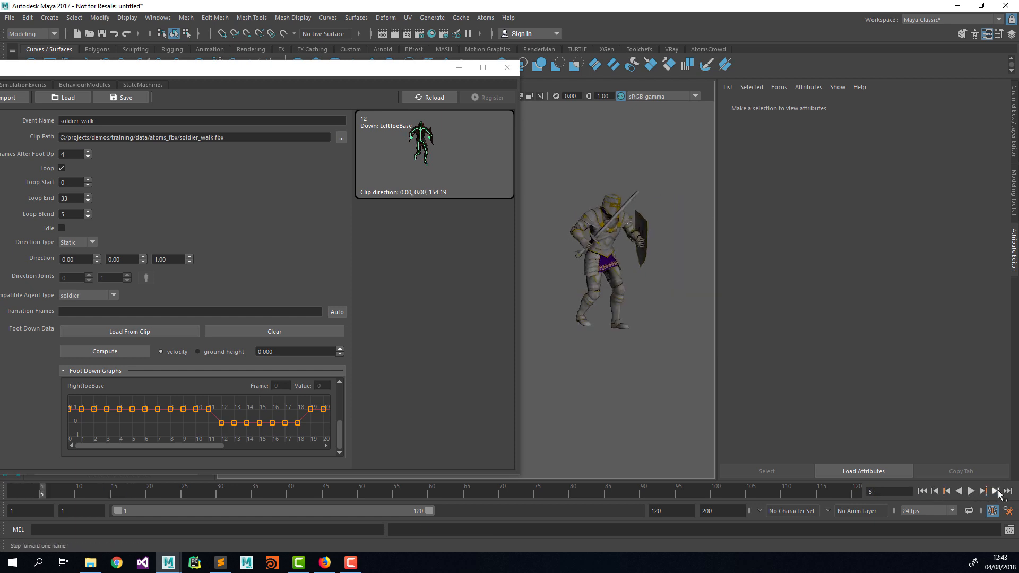
triple_click(998, 492)
triple_click(997, 491)
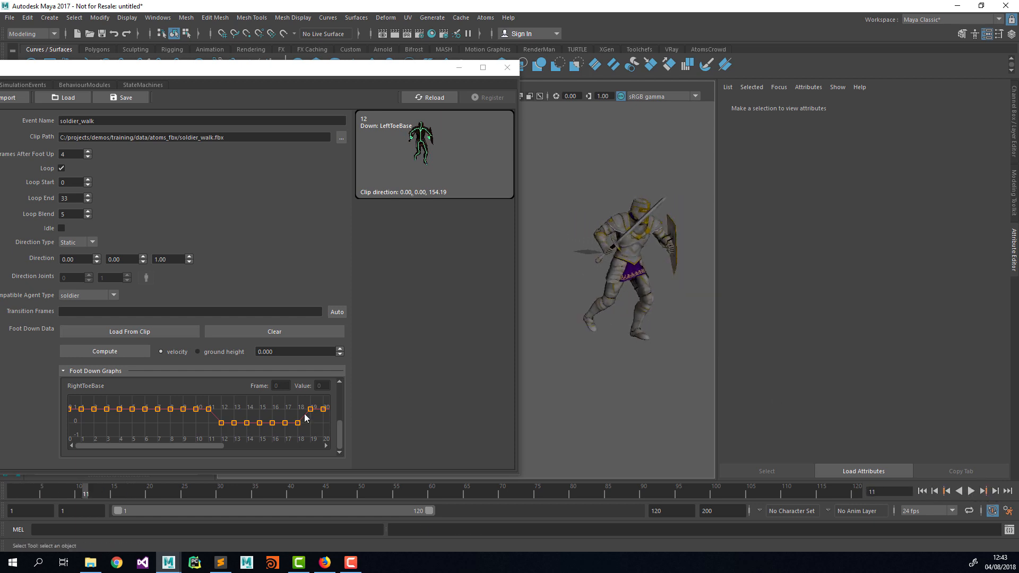
Set the RightToeBase foot down keys at frames 9 to 11 to 0, scrub the clip preview, and register soldier_walk
drag(220, 400, 183, 423)
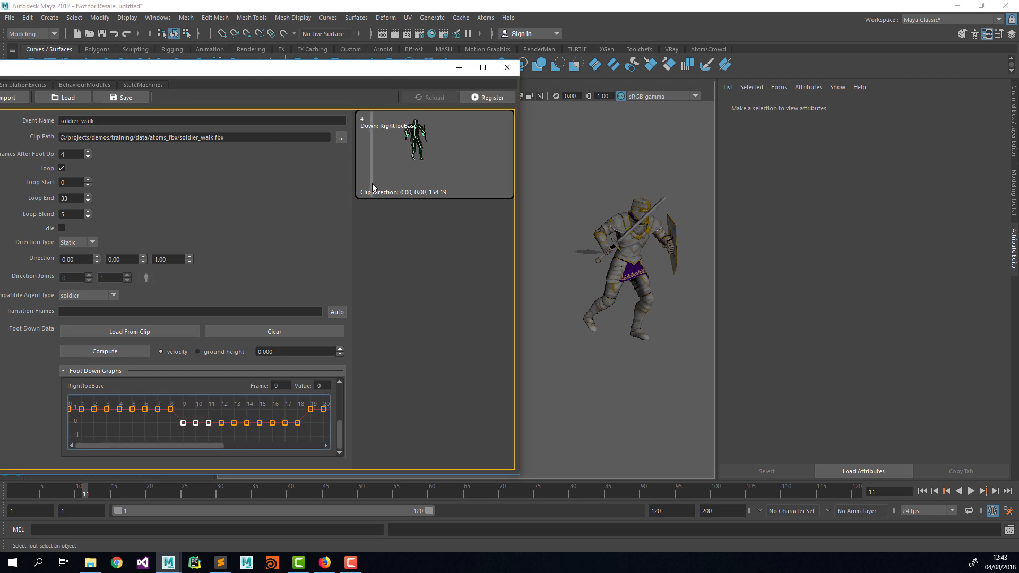
drag(372, 184, 420, 184)
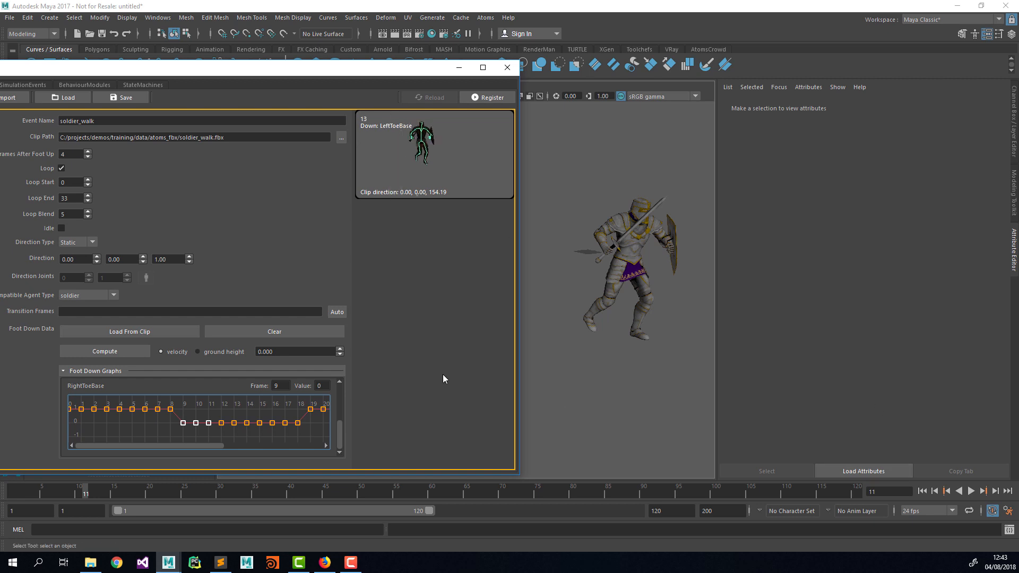
Step the walk animation from the start to frame 14 and lower the RightToeBase foot down key at frame 8 to 0
click(922, 490)
click(995, 491)
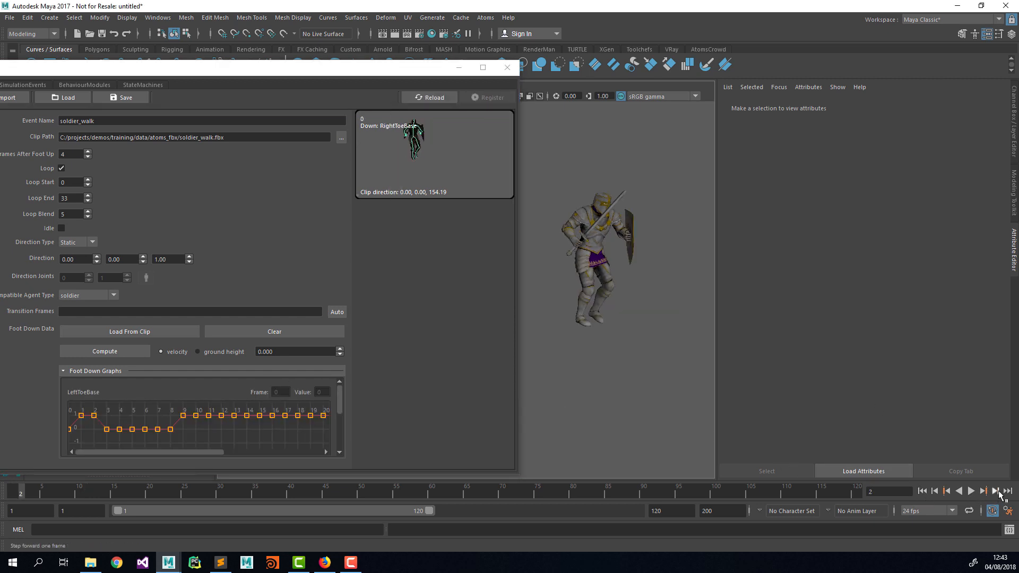
triple_click(998, 495)
triple_click(998, 495)
triple_click(998, 494)
double_click(998, 495)
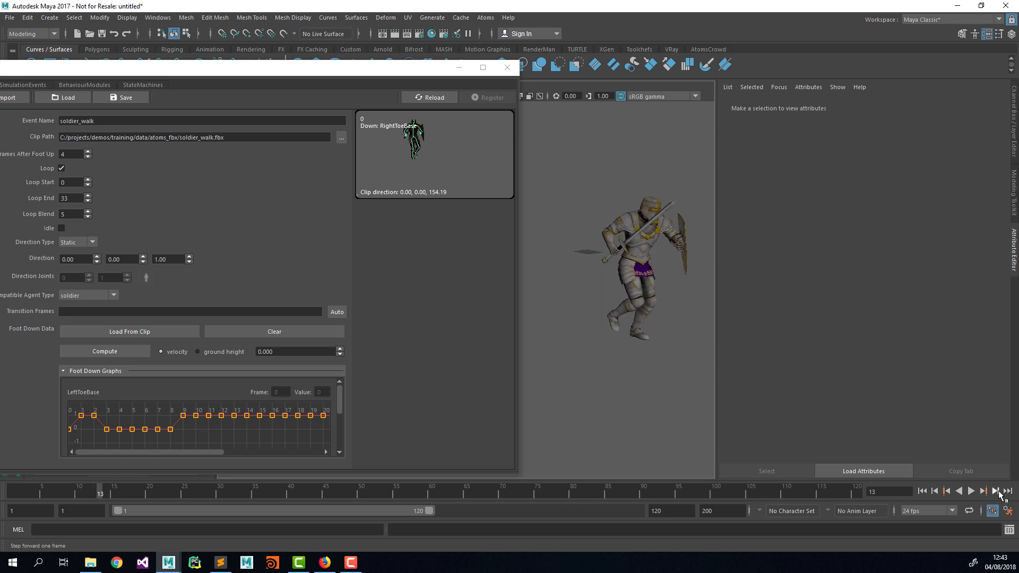
click(997, 494)
scroll(105, 398, down, 3)
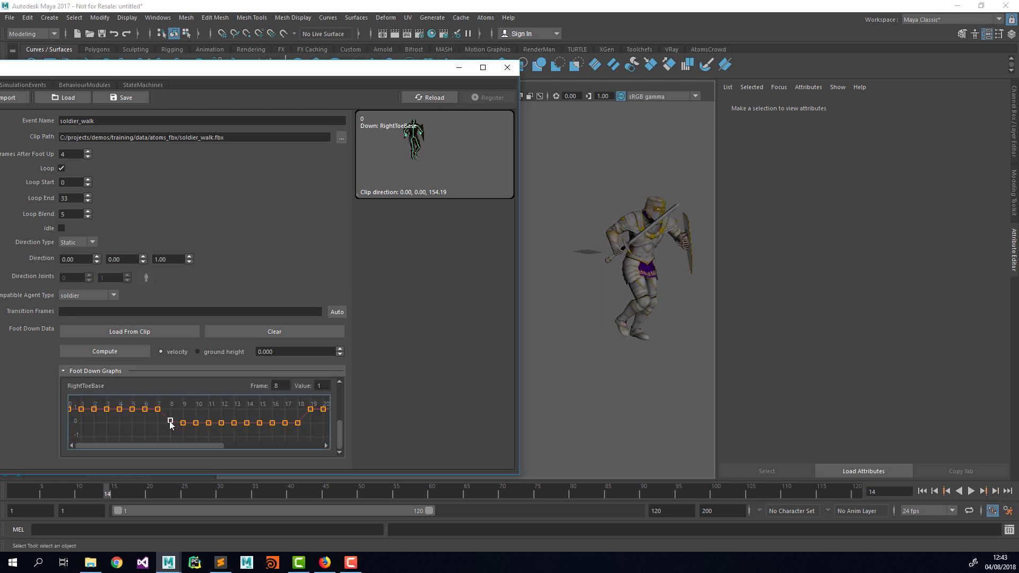
scroll(188, 427, up, 3)
Replay the soldier's walk from the first frame several times to check the foot contacts, and return to the start
click(922, 491)
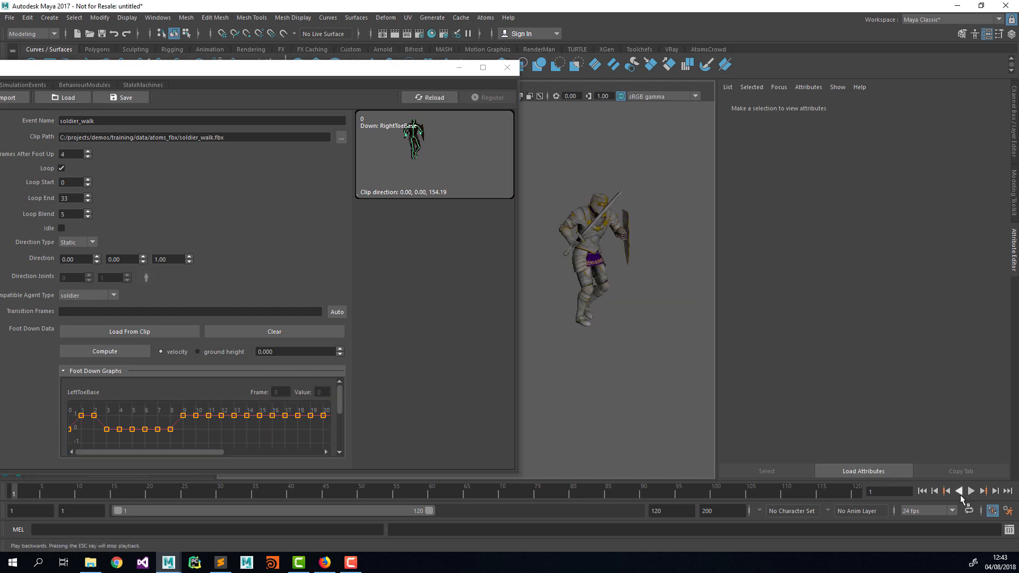
click(971, 491)
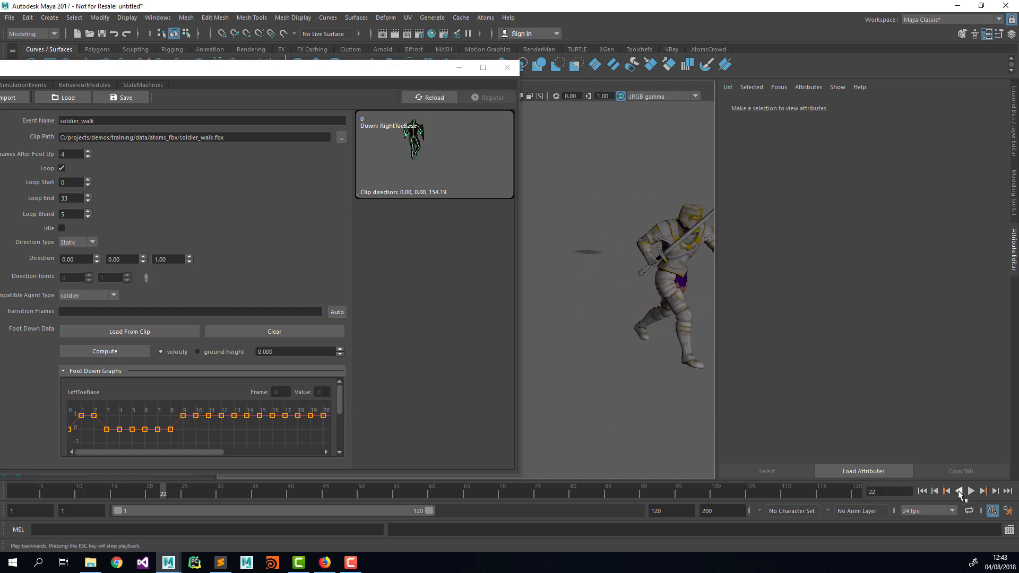
click(971, 491)
click(970, 490)
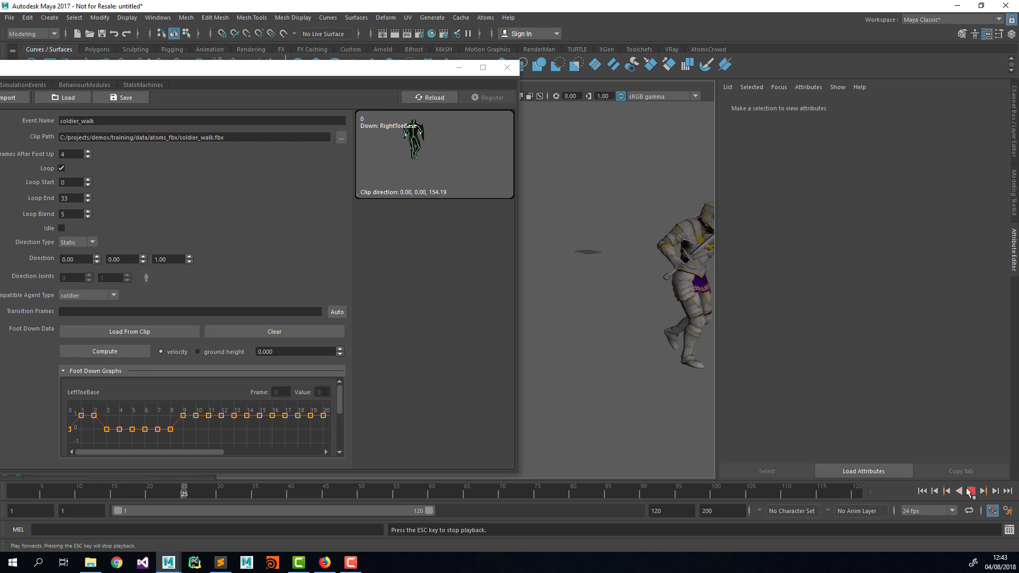
click(968, 492)
click(969, 492)
click(969, 492)
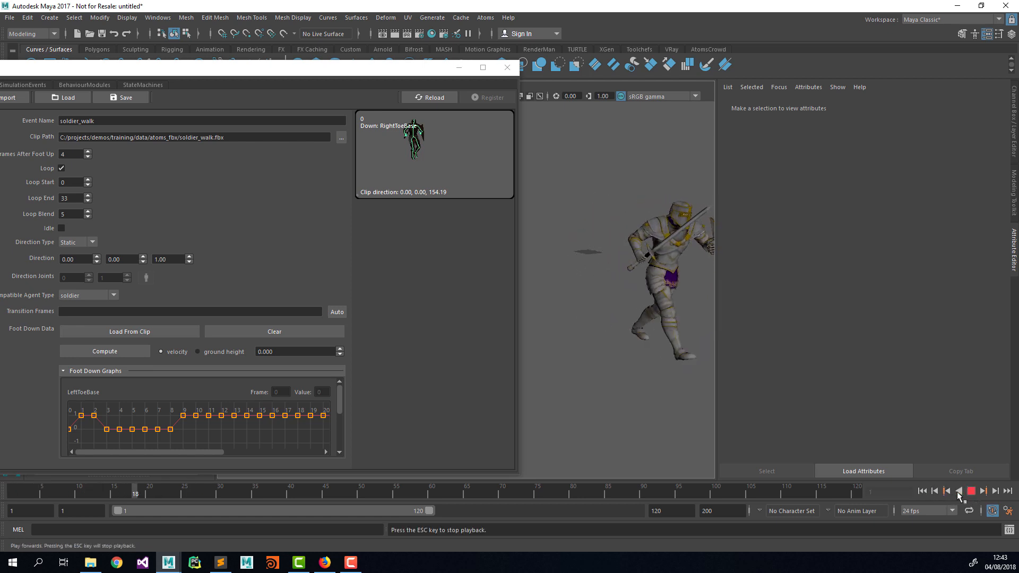
click(922, 492)
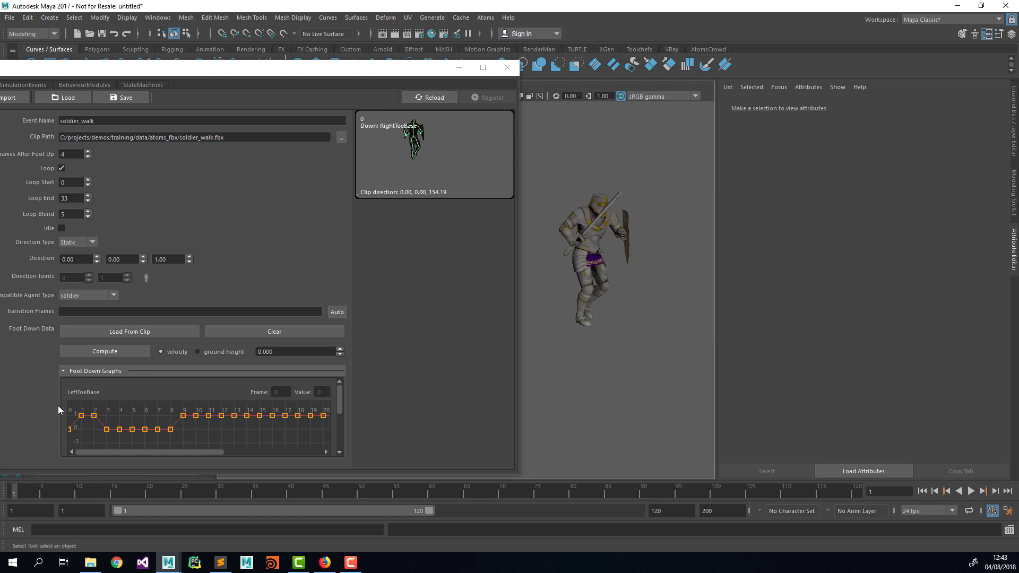
Lower the RightToeBase foot down keys at frames 19 to 21 and 26 to 27 to 0, and register soldier_walk
scroll(68, 390, down, 2)
scroll(67, 395, down, 1)
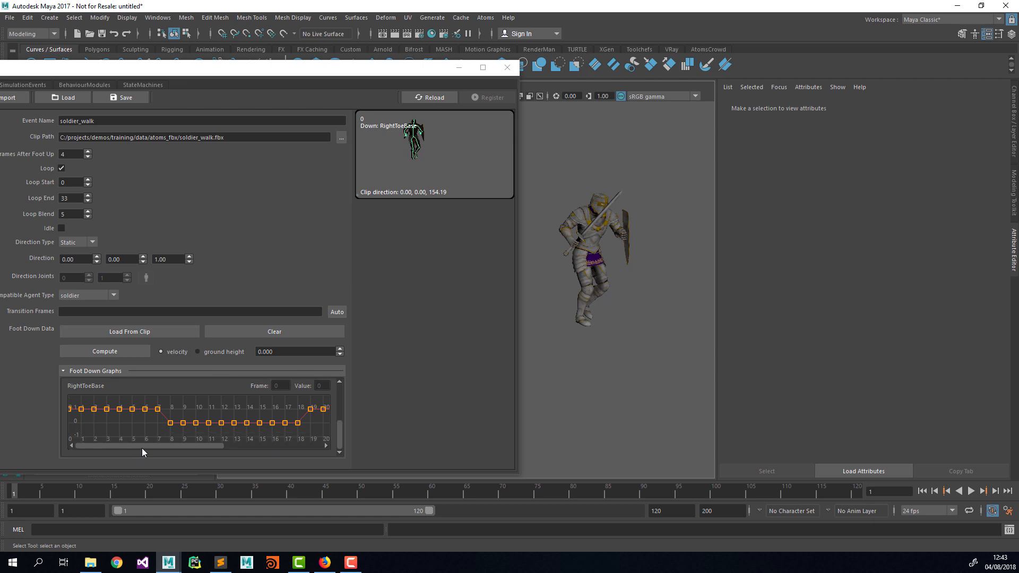
drag(141, 446, 251, 417)
click(247, 410)
drag(246, 410, 299, 444)
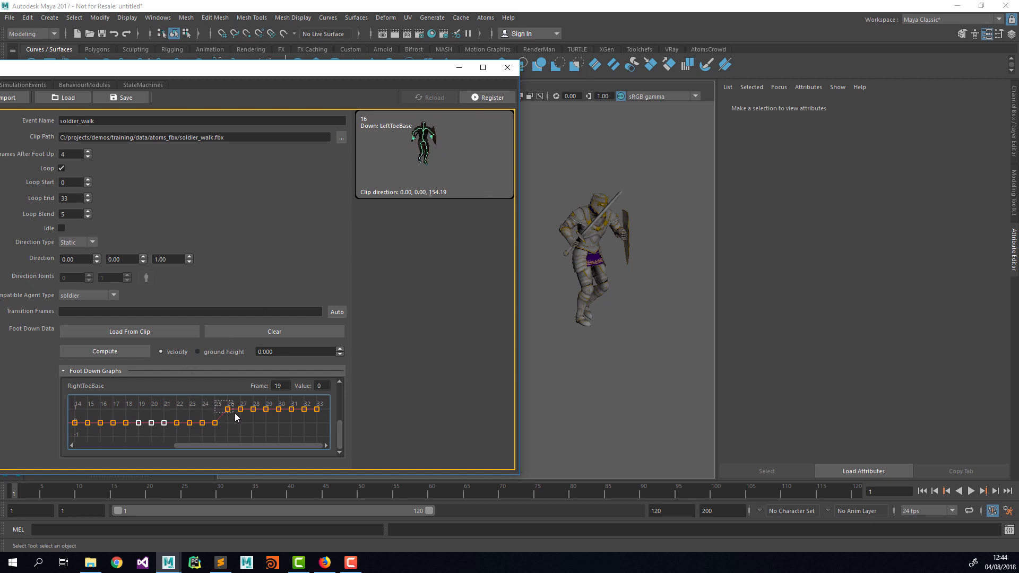
drag(234, 412, 242, 407)
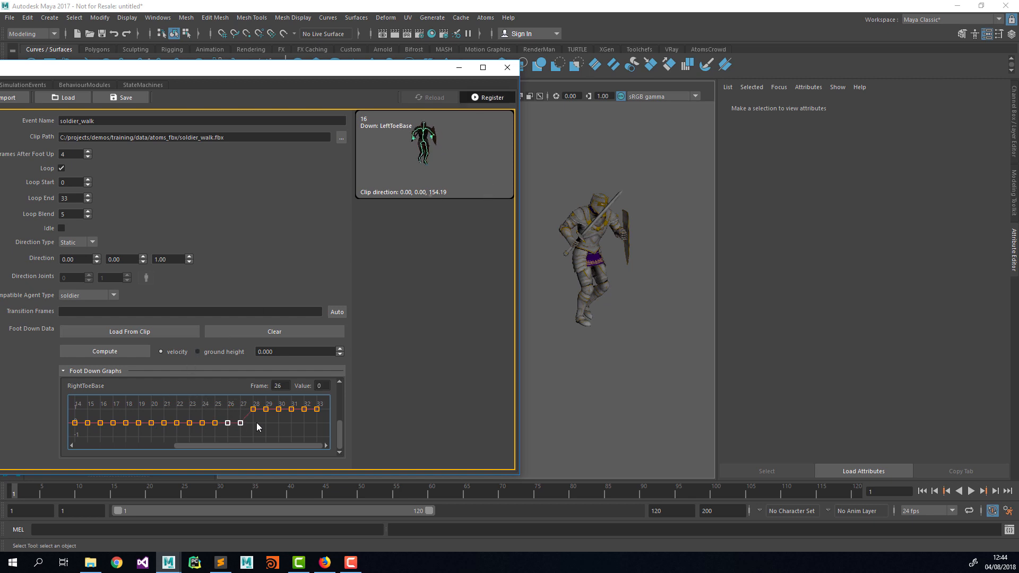
click(487, 98)
Play the soldier's walk, shorten the playback range to end at frame 70, and replay it from the first frame
click(971, 490)
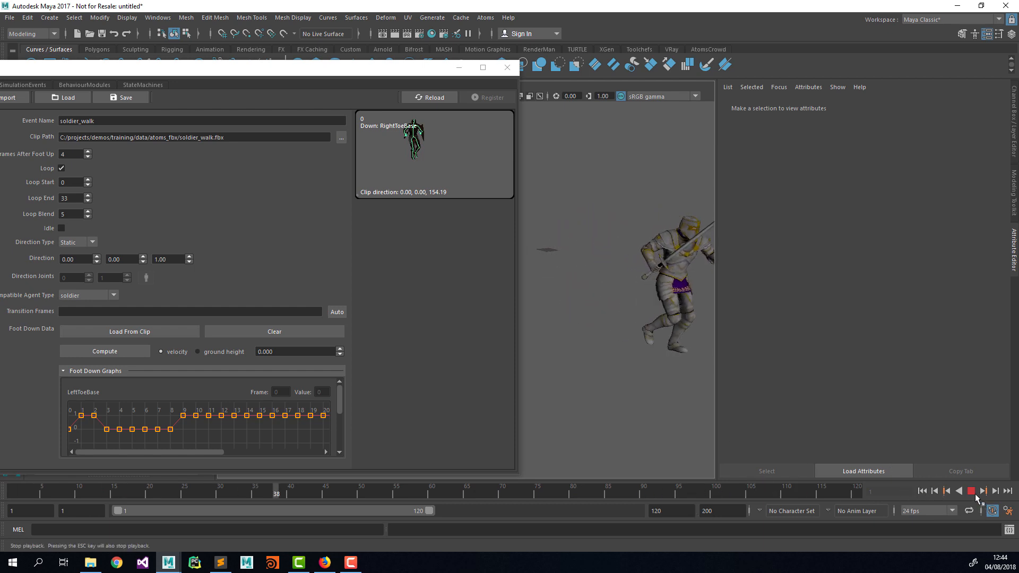
key(Escape)
drag(431, 508, 300, 510)
click(922, 491)
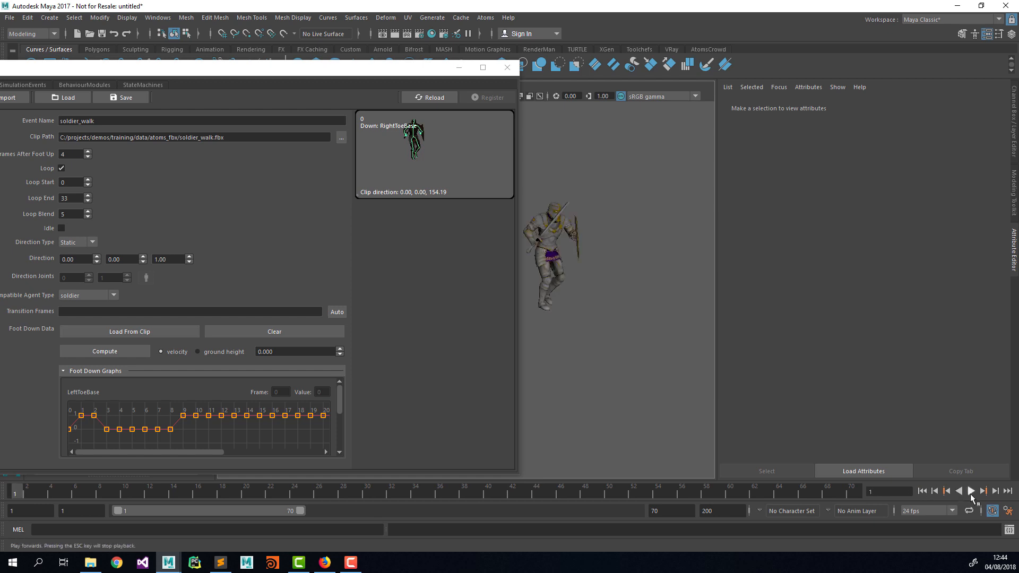
click(970, 491)
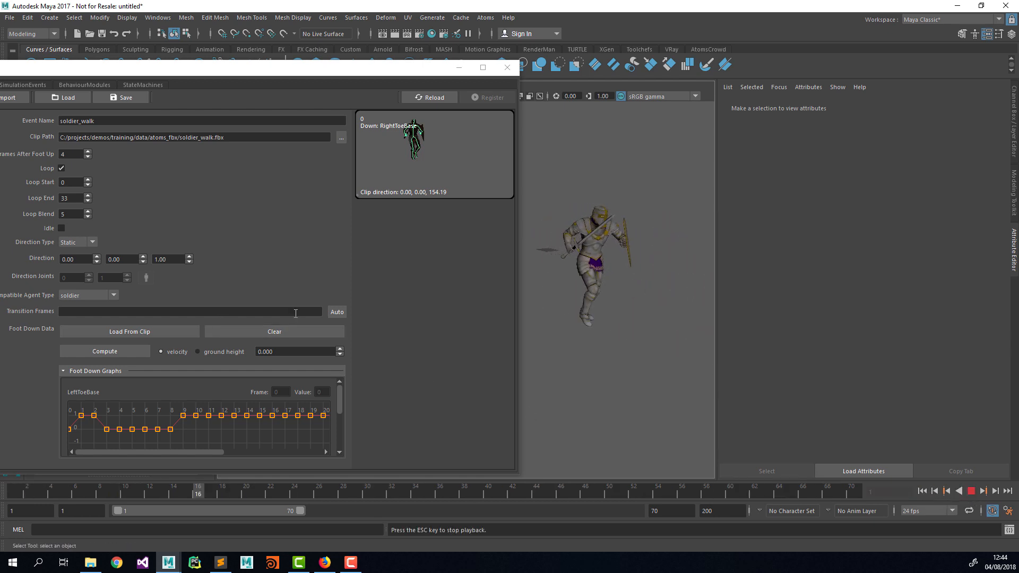
click(922, 491)
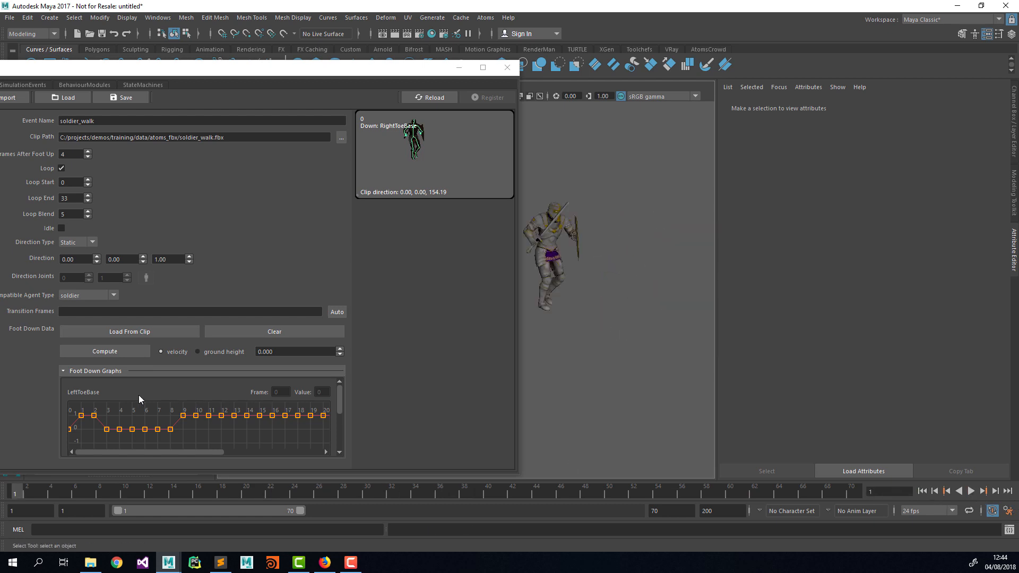
Lower the LeftToeBase foot down keys at frames 1, 2 and 9 to 11 to 0, and adjust the keys near frames 27 and 28
drag(78, 402, 95, 424)
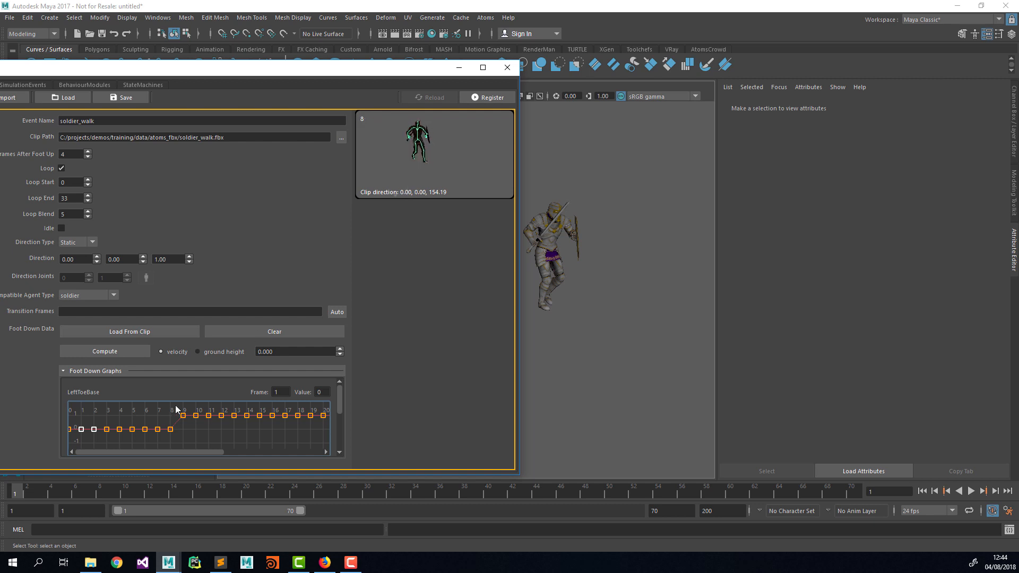
drag(211, 422, 209, 415)
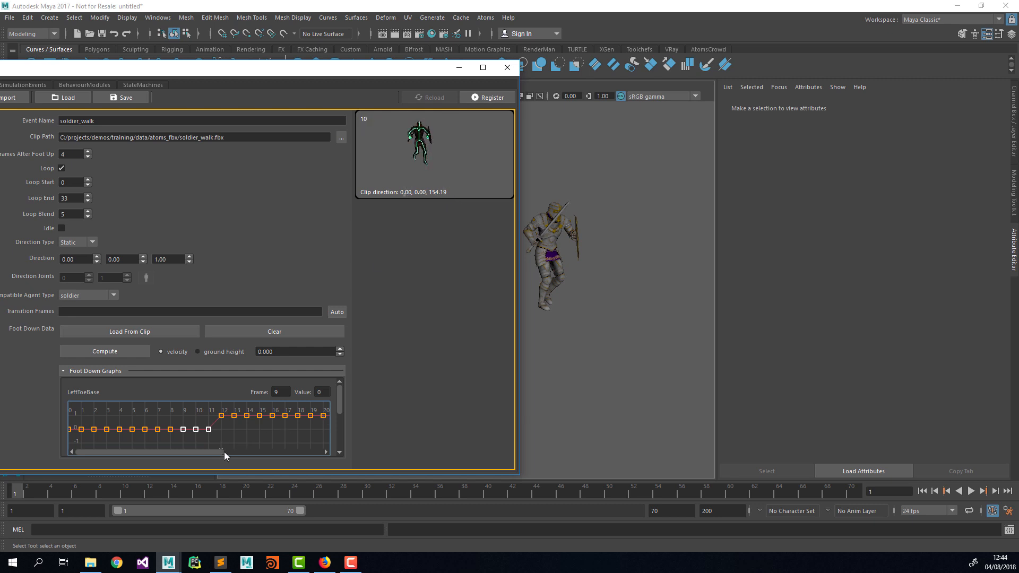
drag(219, 453, 276, 450)
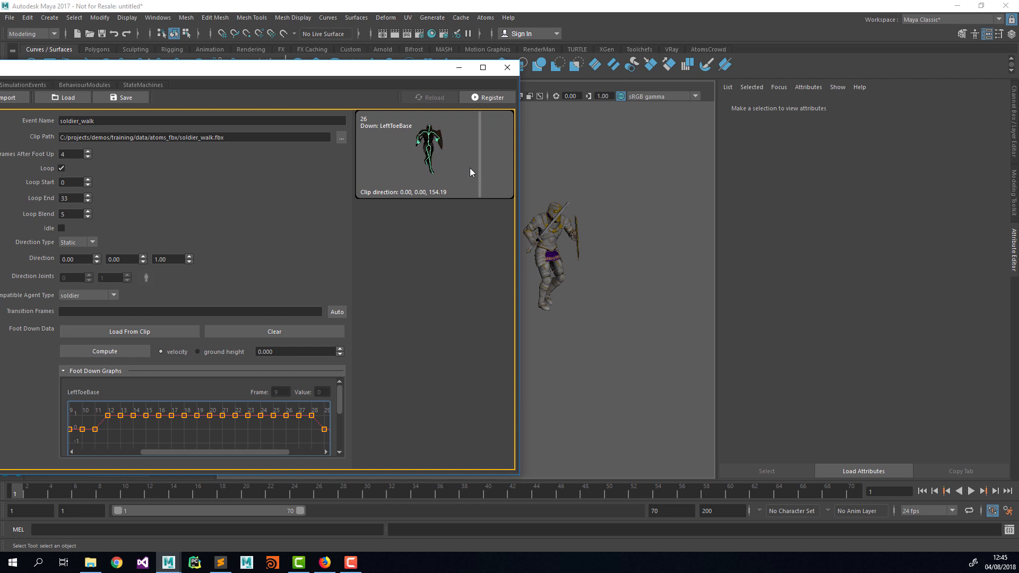
drag(303, 417, 299, 428)
click(312, 417)
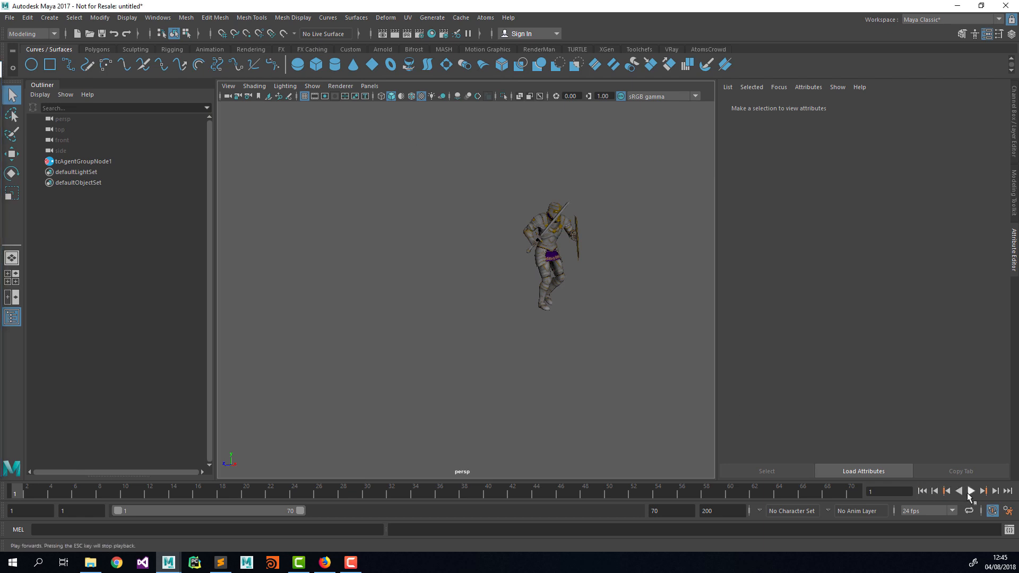
Play the soldier's walk to check the updated foot contacts, stop it, and return to the first frame
click(970, 491)
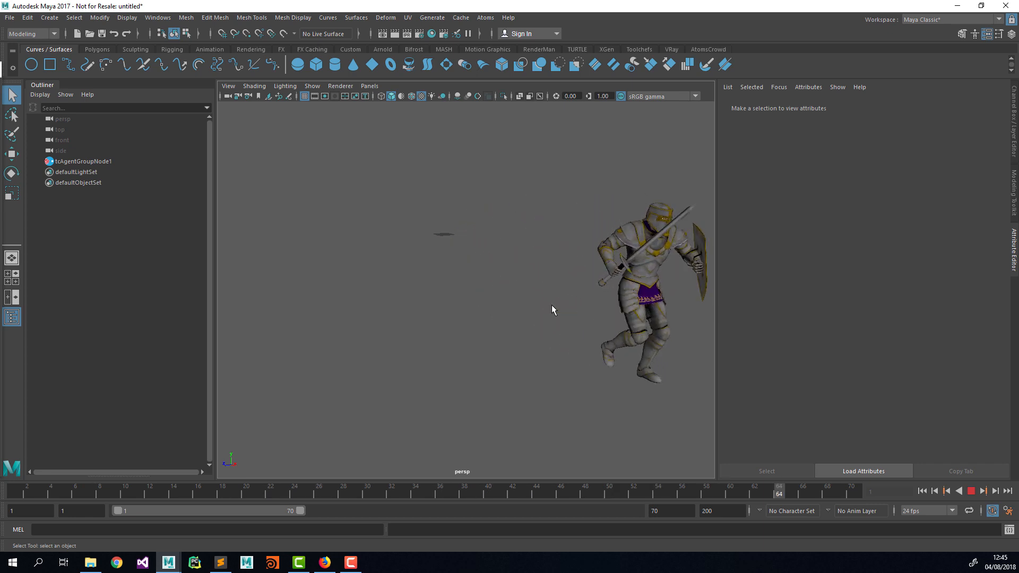
click(975, 491)
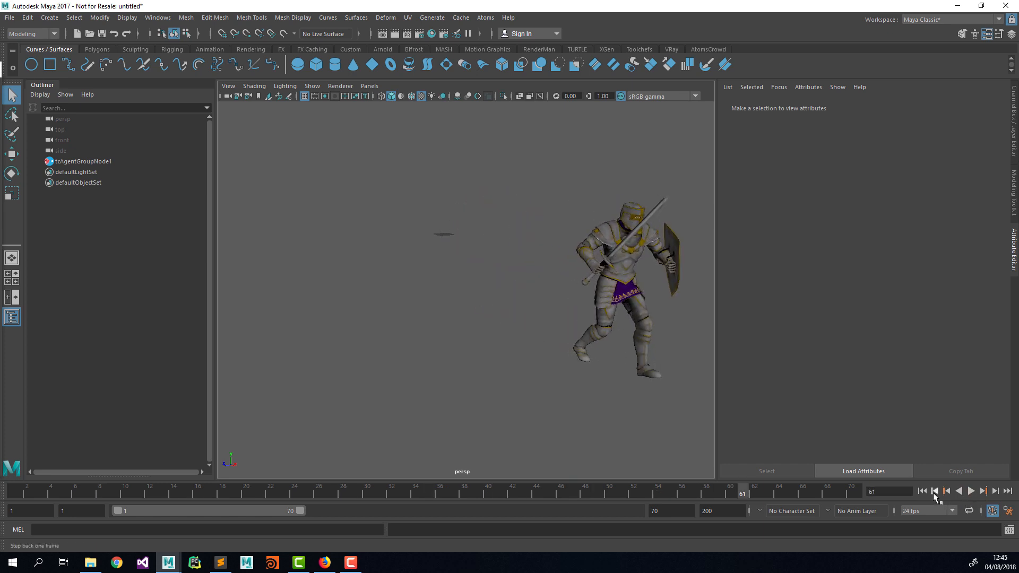
click(923, 492)
Bring the Atoms Editor fully into view, add a new state machine, and rename it soldier
drag(0, 70, 494, 91)
mouse_move(43, 86)
mouse_down()
mouse_move(207, 123)
mouse_move(139, 129)
mouse_move(40, 88)
mouse_up()
drag(345, 99, 358, 94)
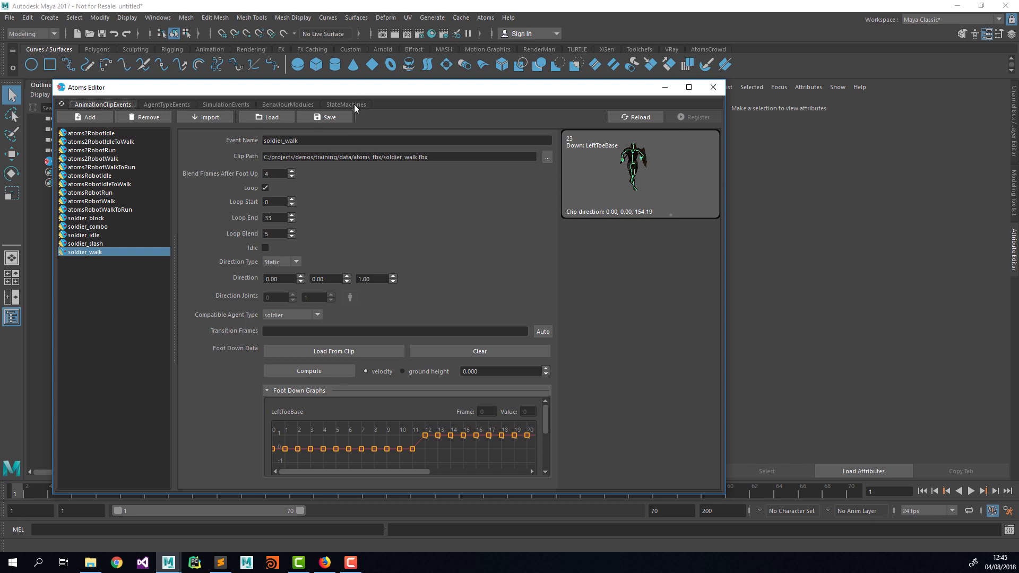
click(355, 104)
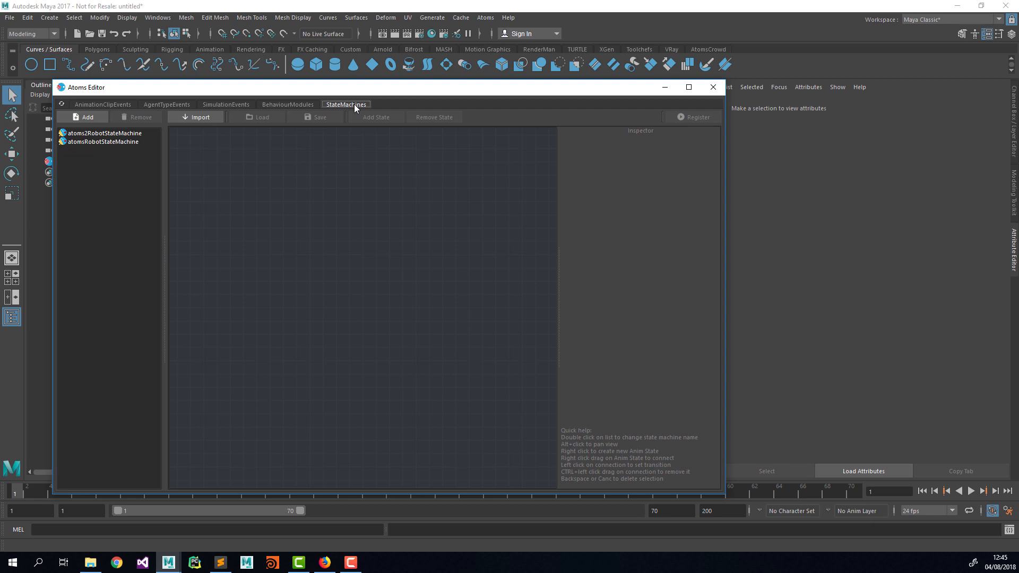
right_click(104, 184)
click(115, 190)
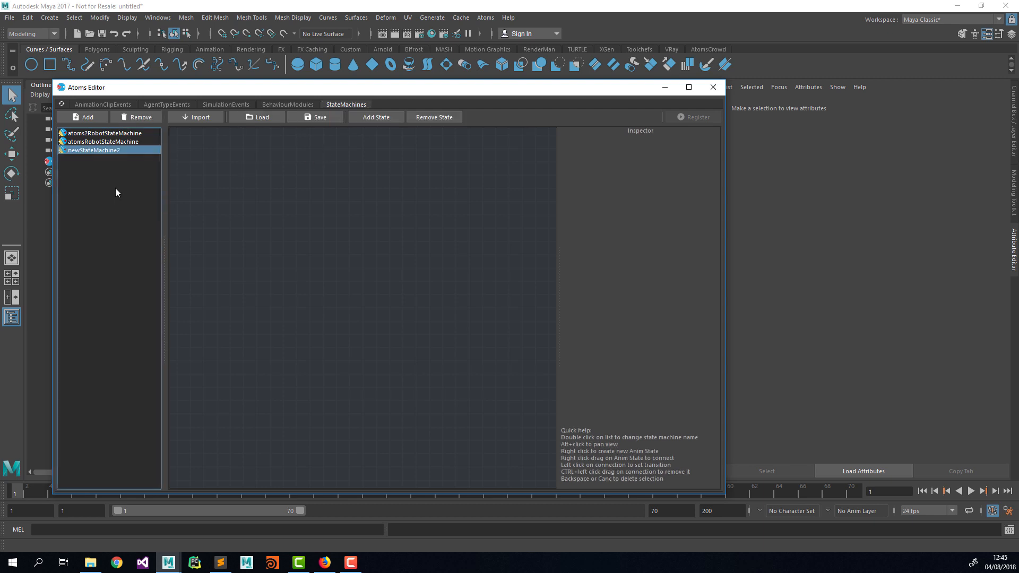
double_click(120, 152)
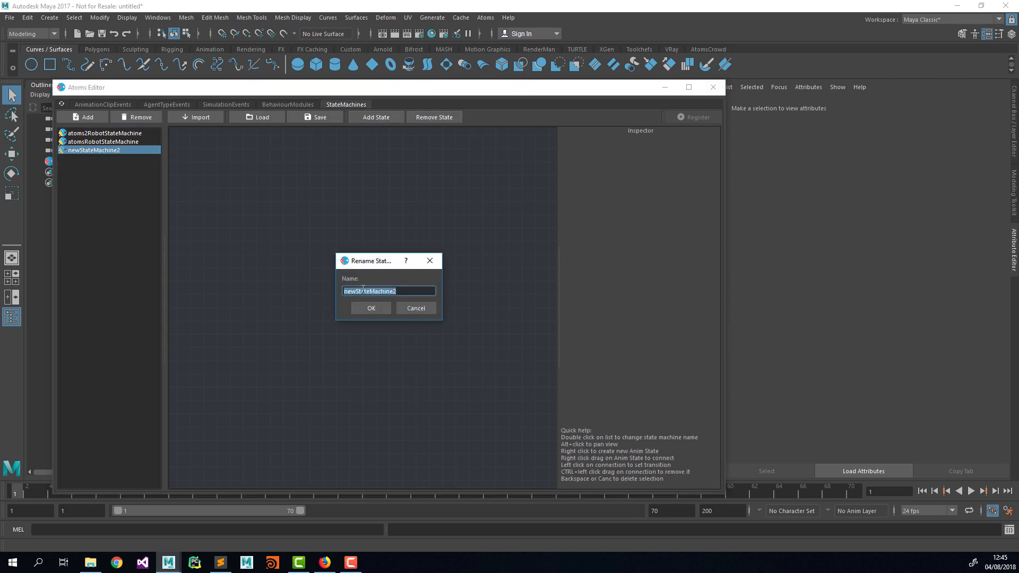
text(soldier)
key(Return)
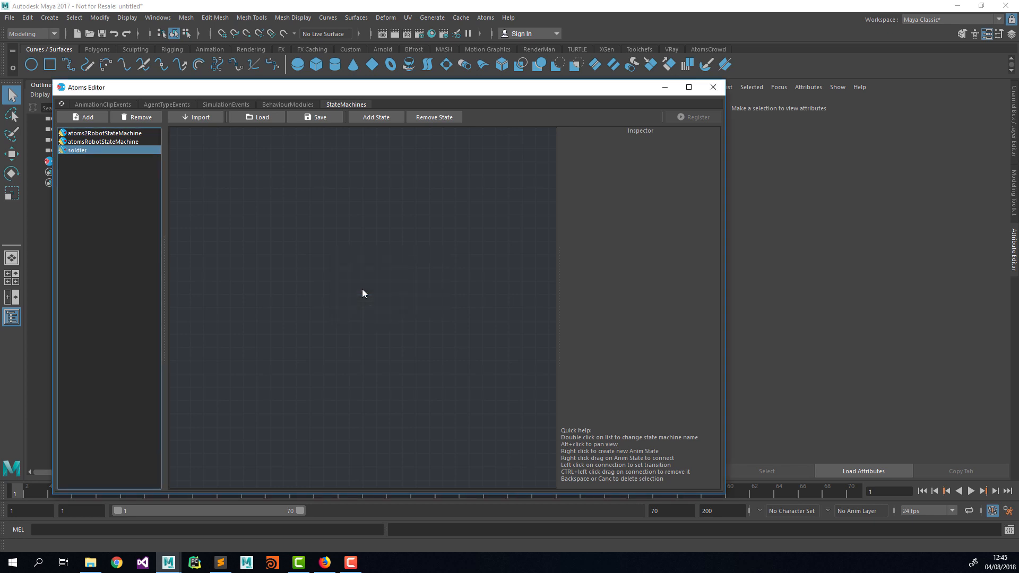
Assign the soldier state machine to the soldier agent type and register the agent type
click(153, 104)
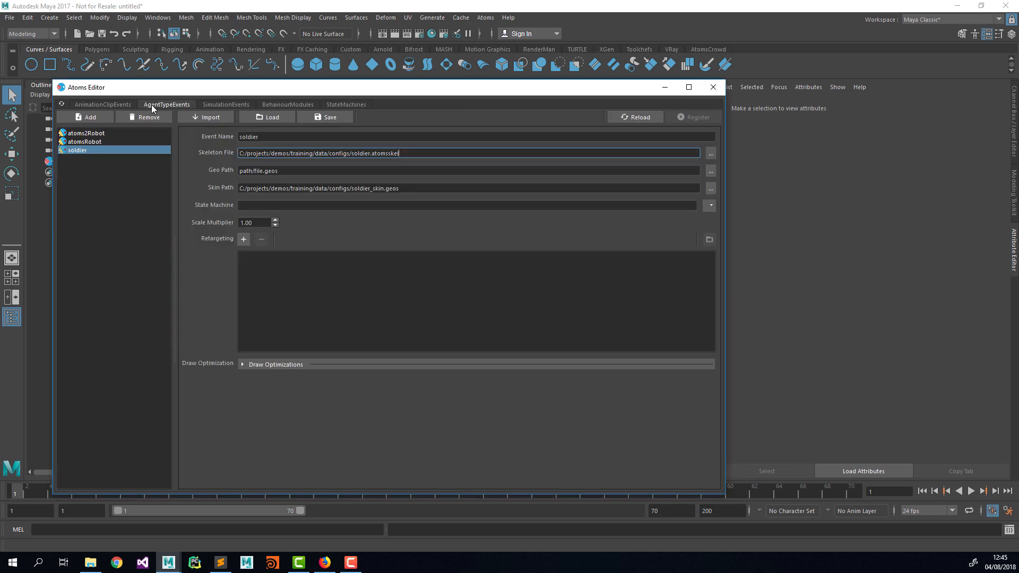
click(348, 105)
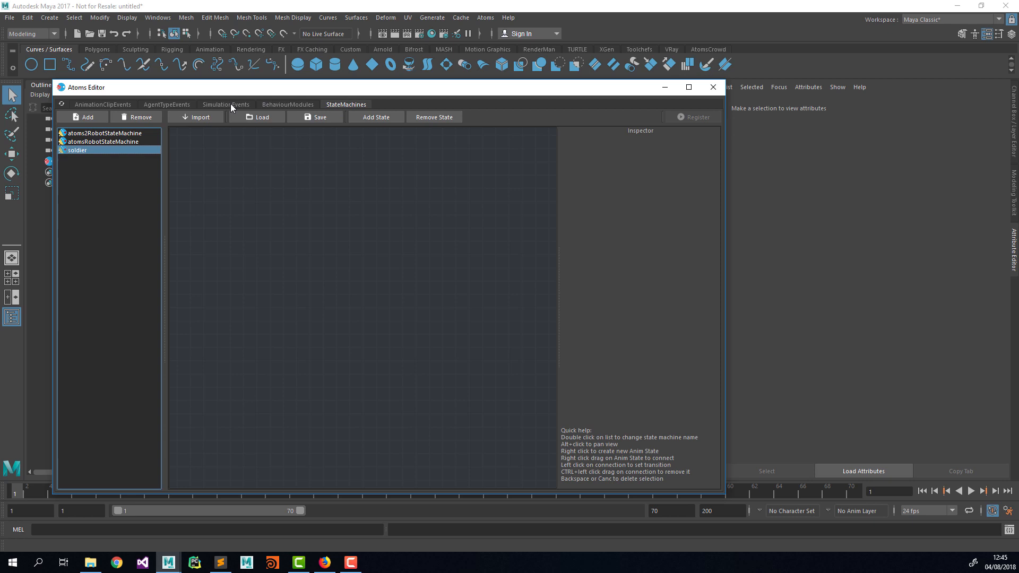
click(166, 105)
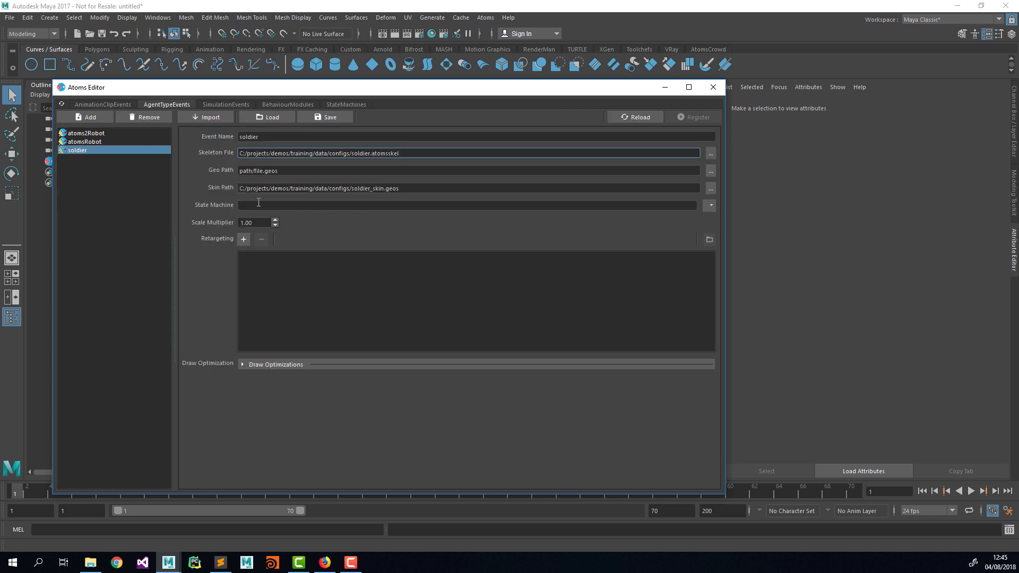
click(710, 207)
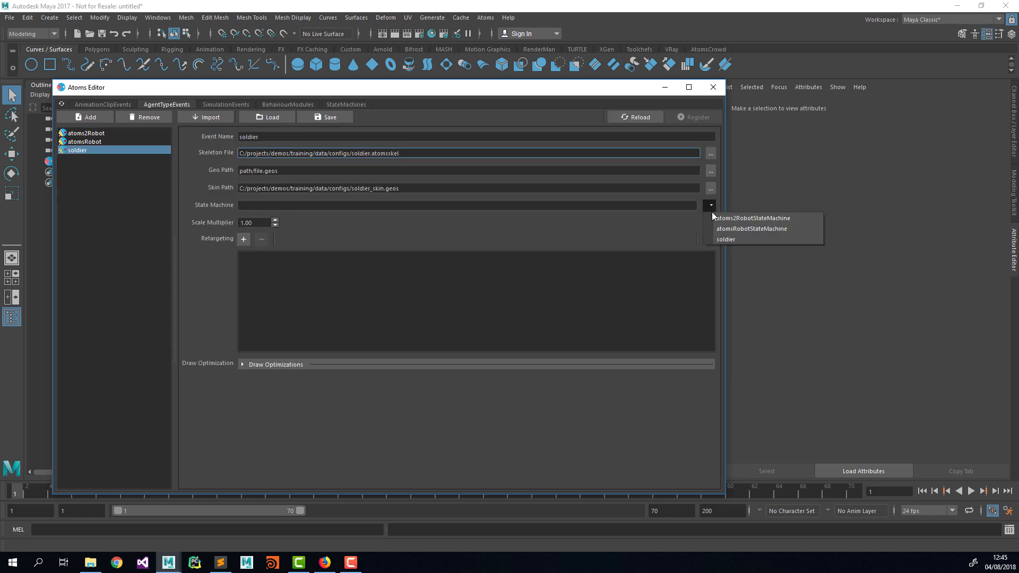
click(727, 239)
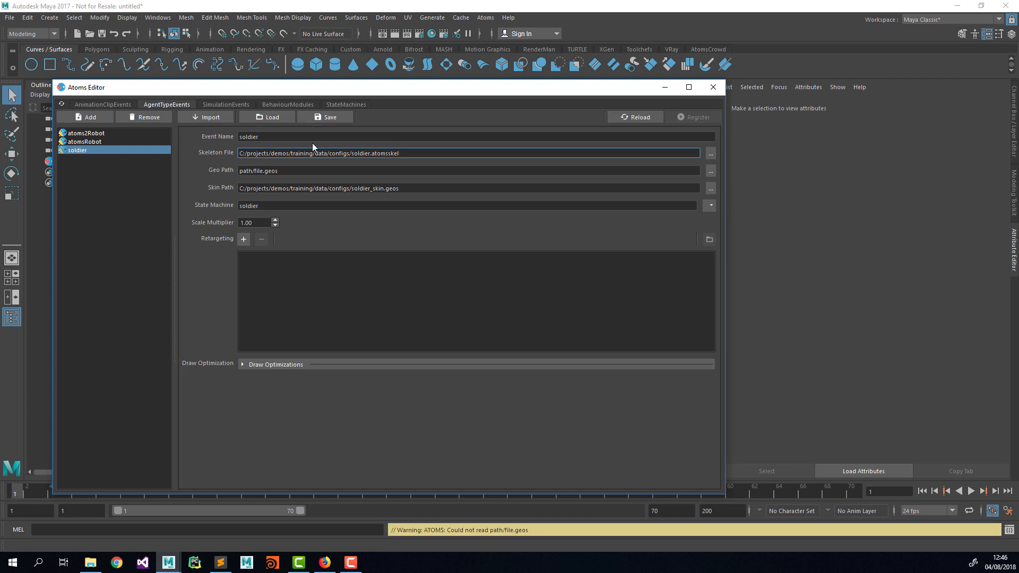
Add an animation state to the soldier state machine and name it walk
click(349, 106)
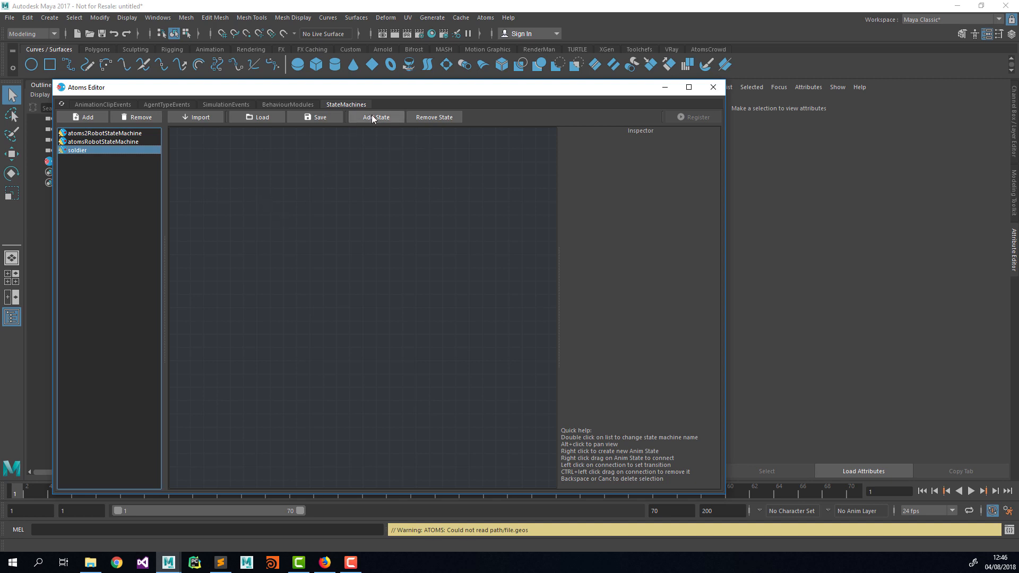
right_click(228, 166)
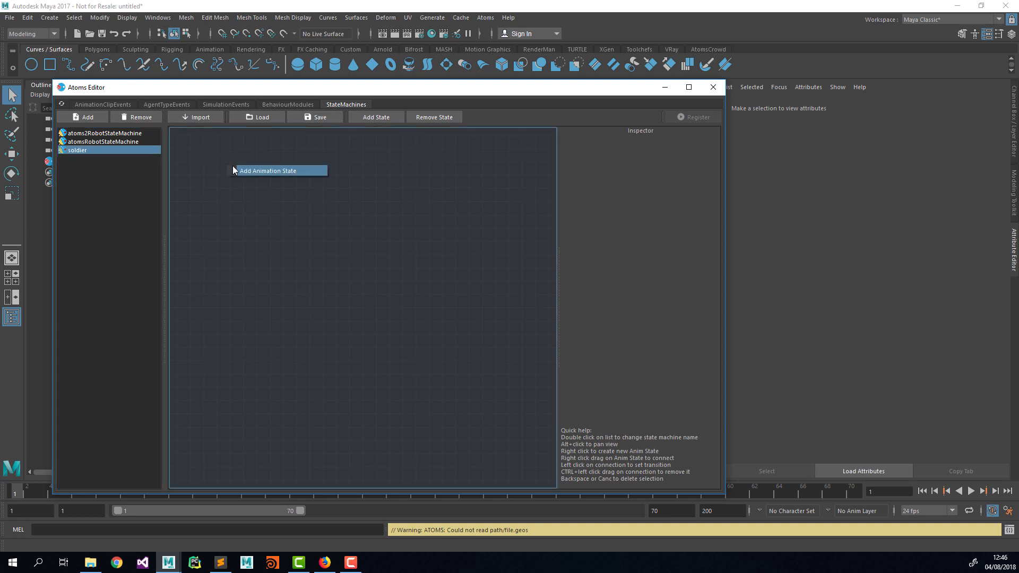
click(260, 171)
drag(265, 184, 264, 207)
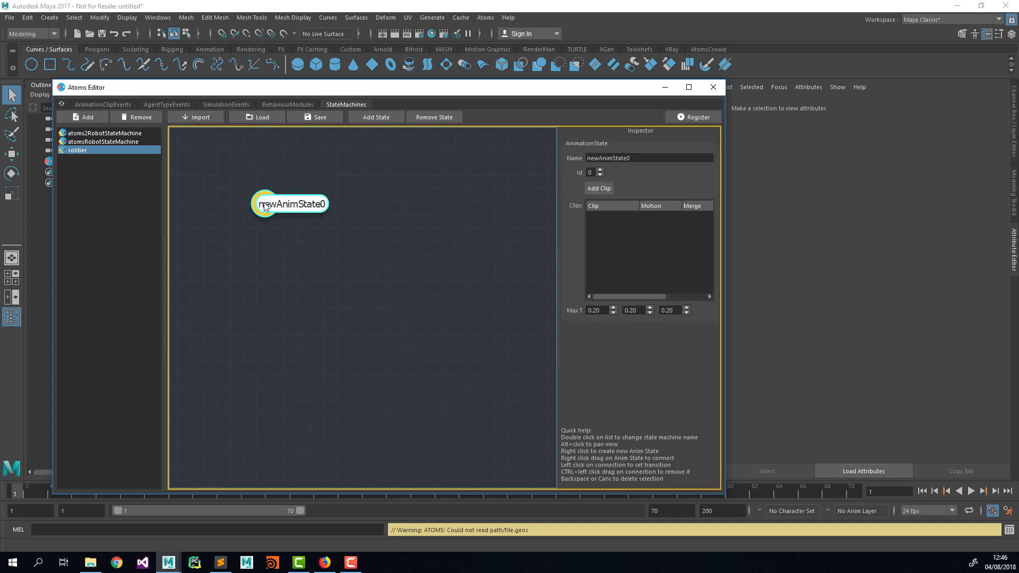
right_click(294, 172)
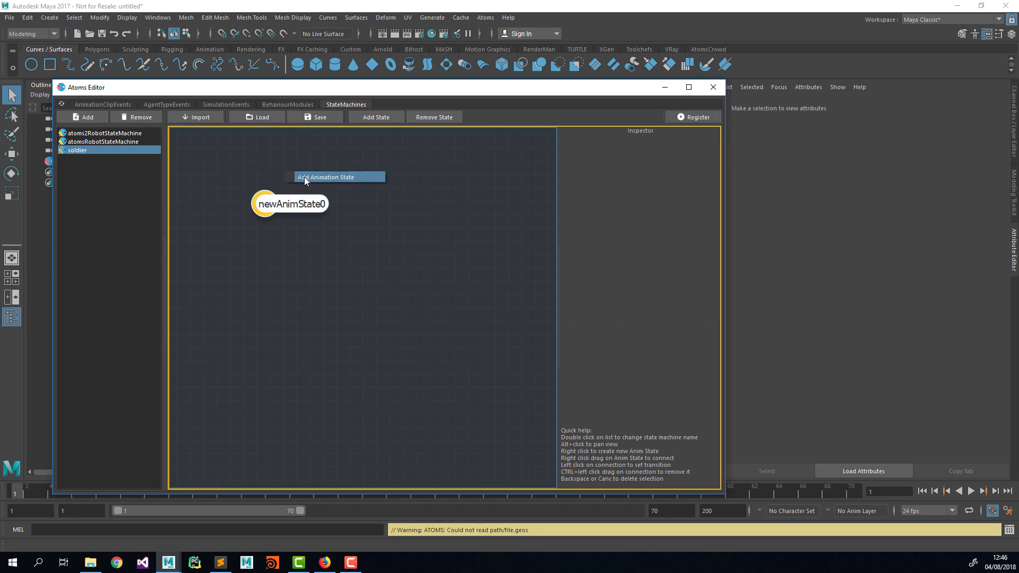
click(291, 205)
double_click(629, 158)
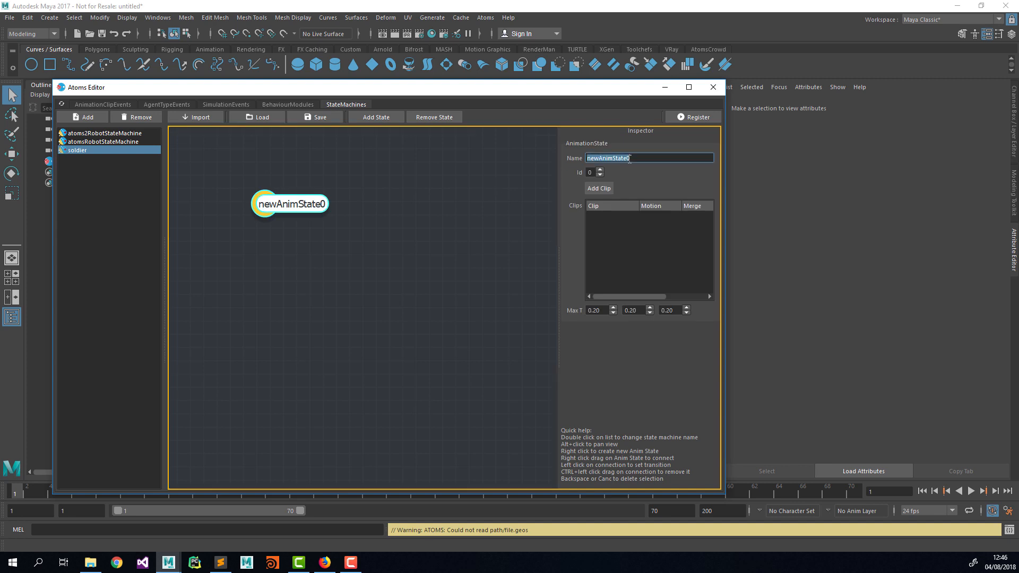
text(walk)
key(Tab)
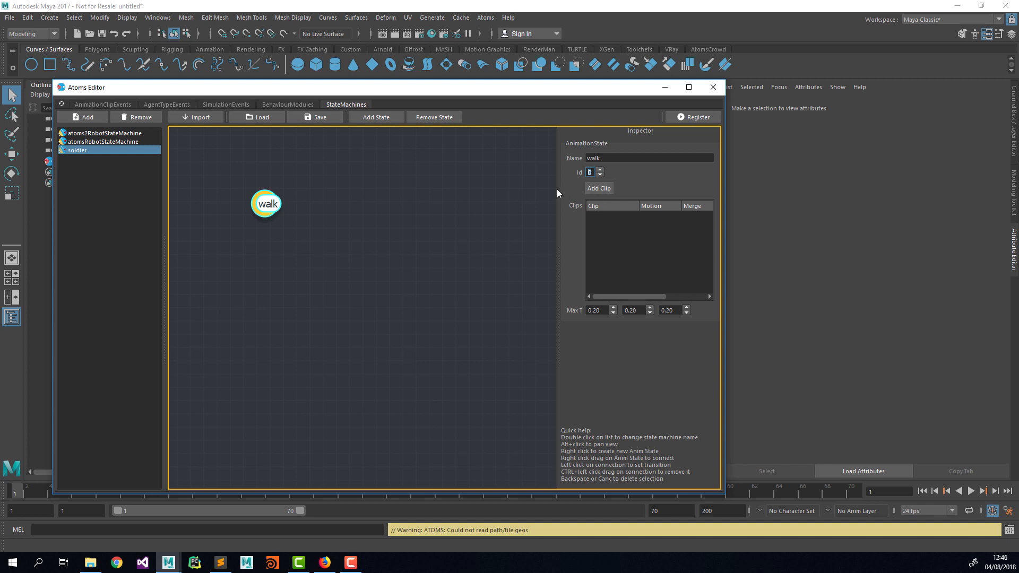
Widen the state inspector, add the soldier_walk clip to the walk state, and register the state machine
drag(557, 189, 432, 189)
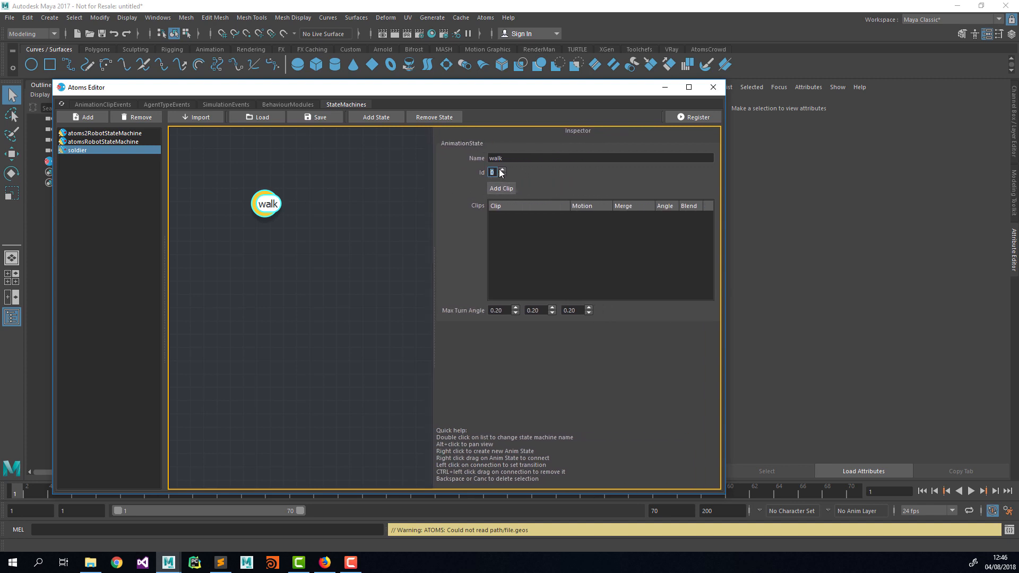
drag(277, 205, 268, 221)
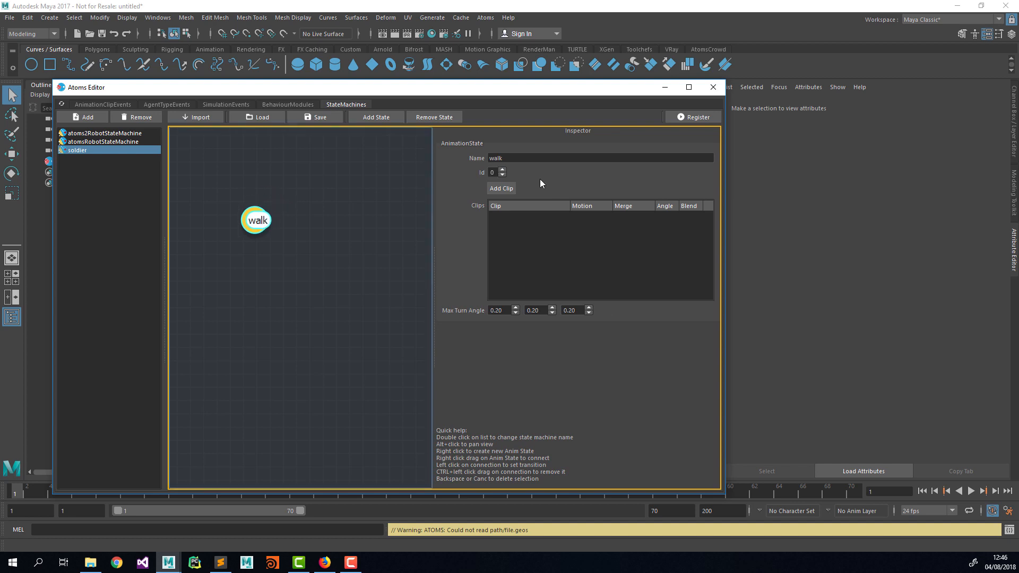
click(499, 190)
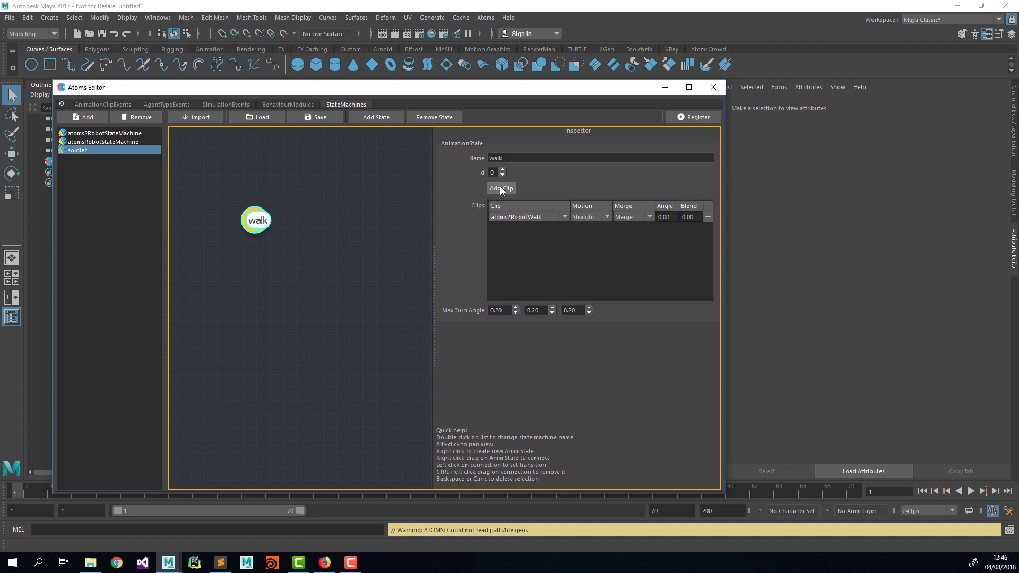
click(564, 217)
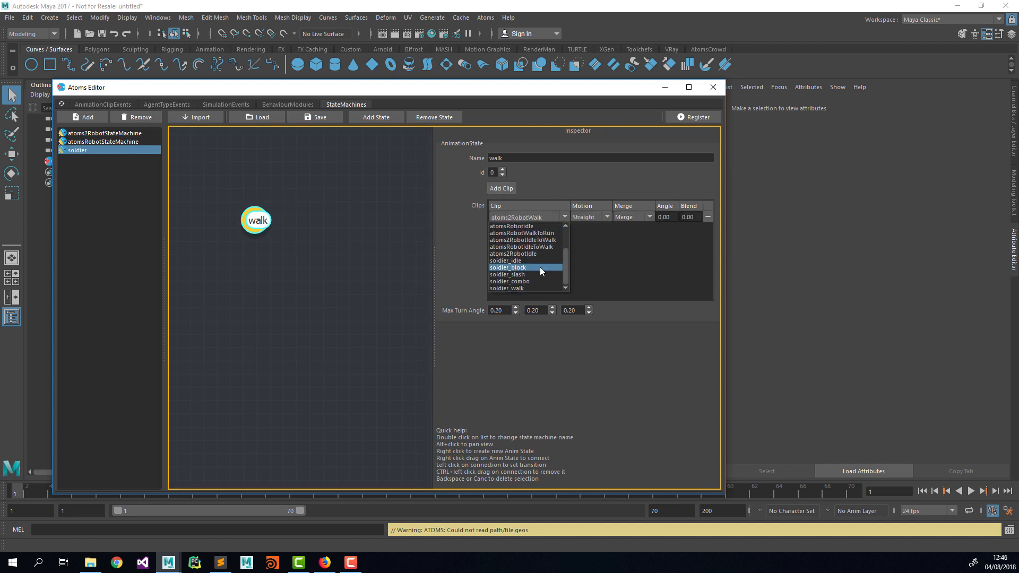
click(536, 287)
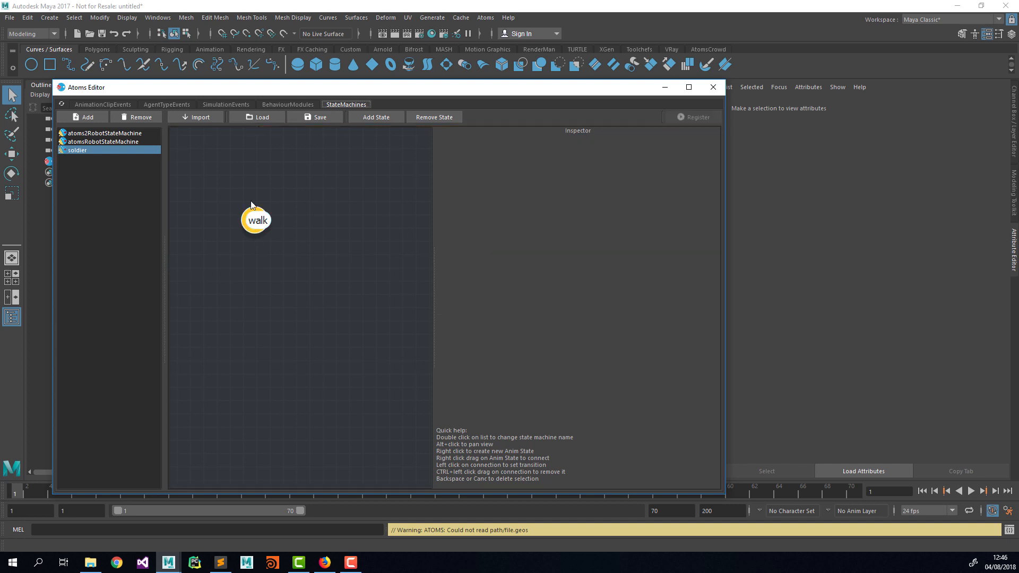
Add a second animation state to the soldier state machine beside walk and name it slash
click(270, 219)
right_click(329, 221)
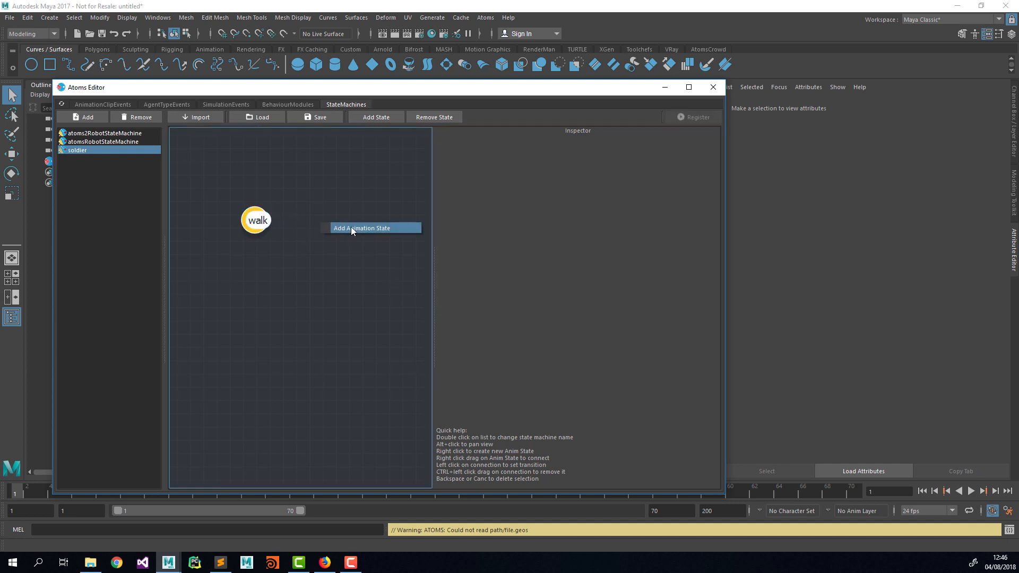
click(351, 227)
click(365, 240)
drag(365, 240, 349, 224)
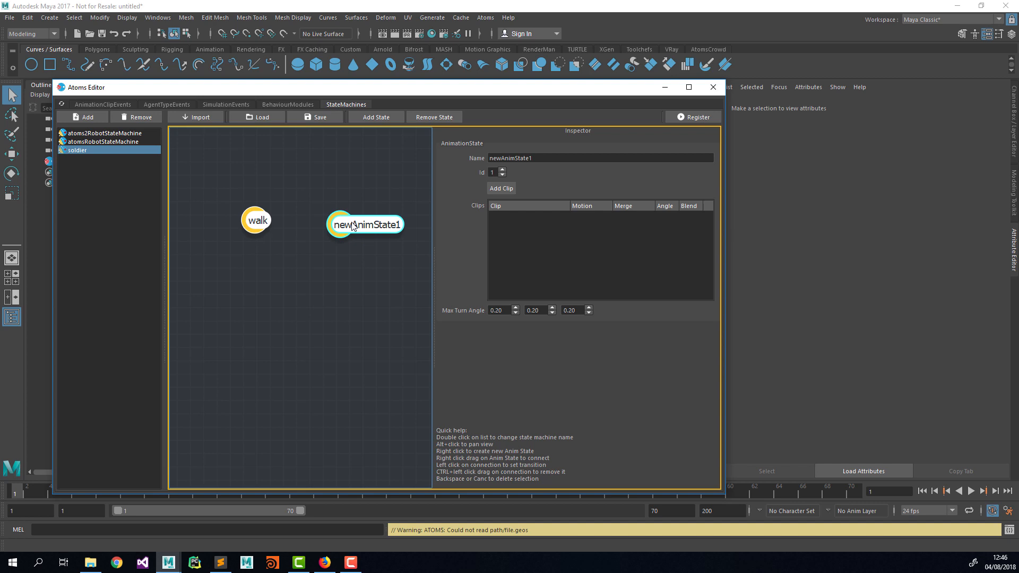
double_click(536, 158)
text(slash)
key(Tab)
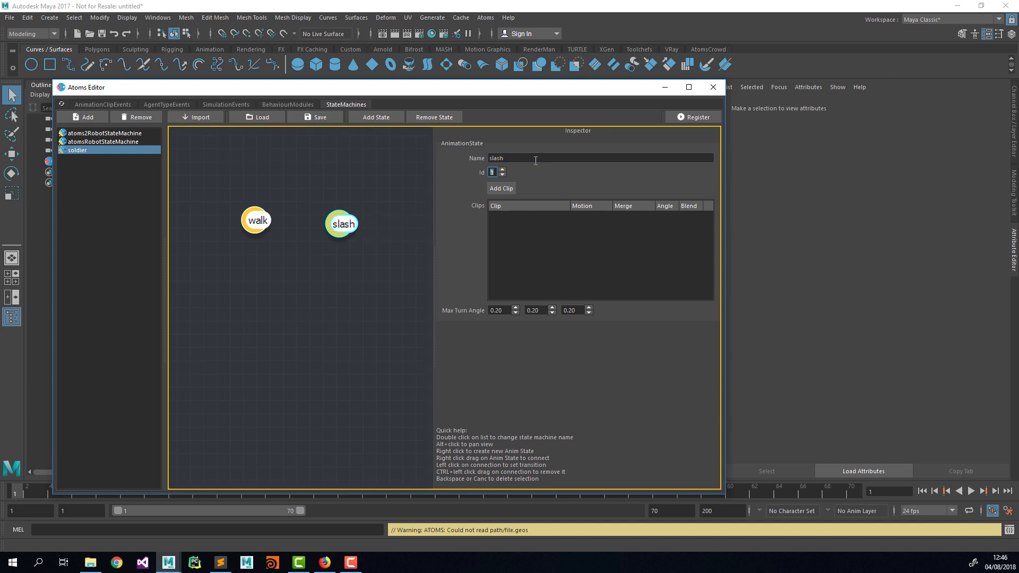
Add the soldier_slash clip to the slash state, then create a connection from walk to slash
click(492, 188)
click(525, 217)
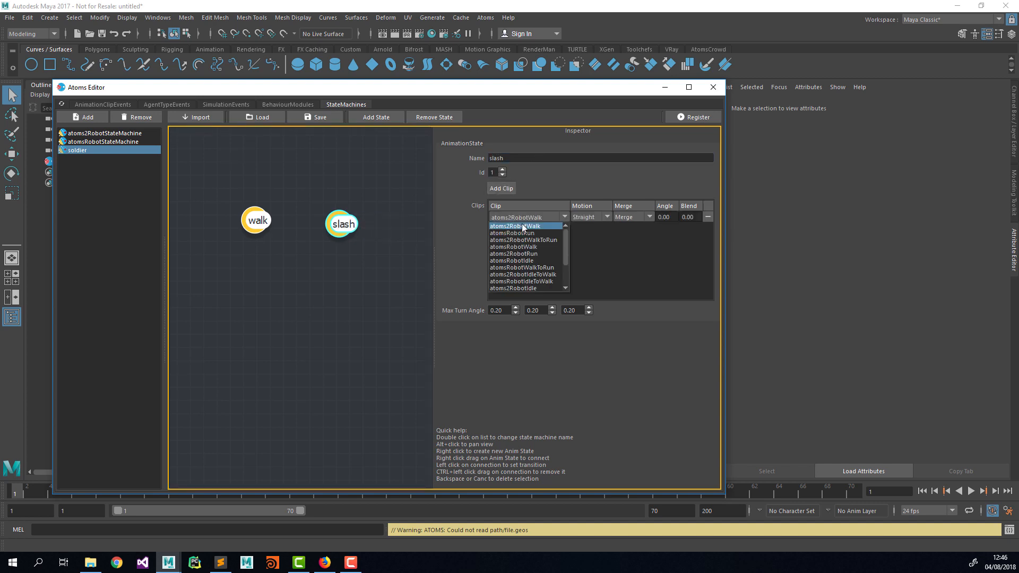
scroll(533, 281, down, 2)
click(536, 282)
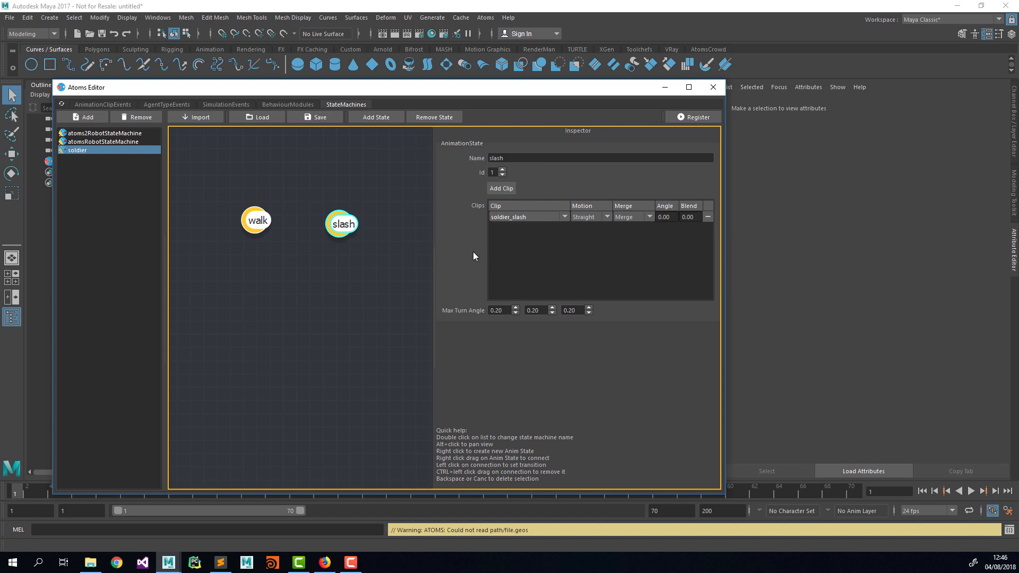
drag(340, 225, 341, 222)
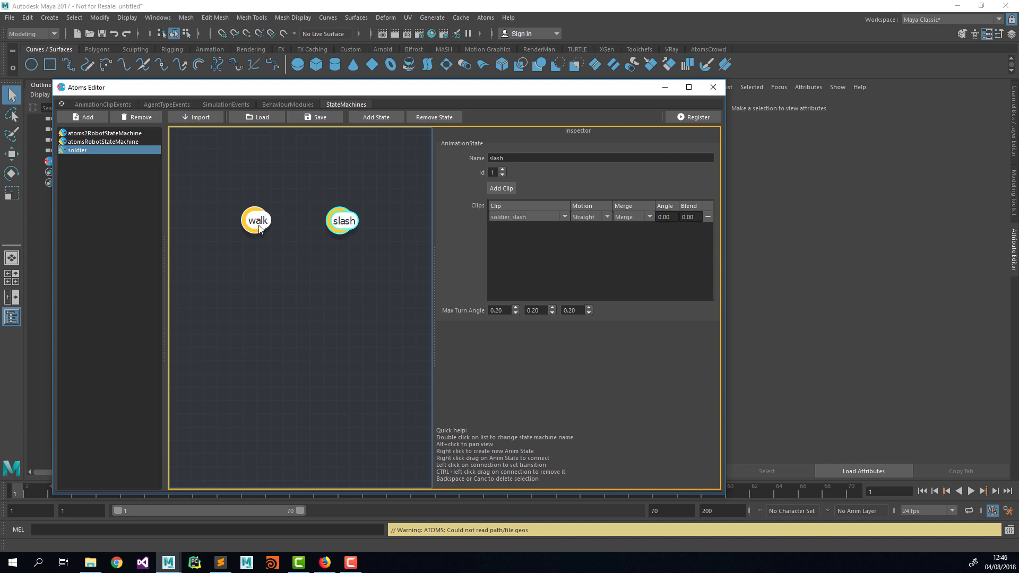
right_drag(327, 222, 336, 221)
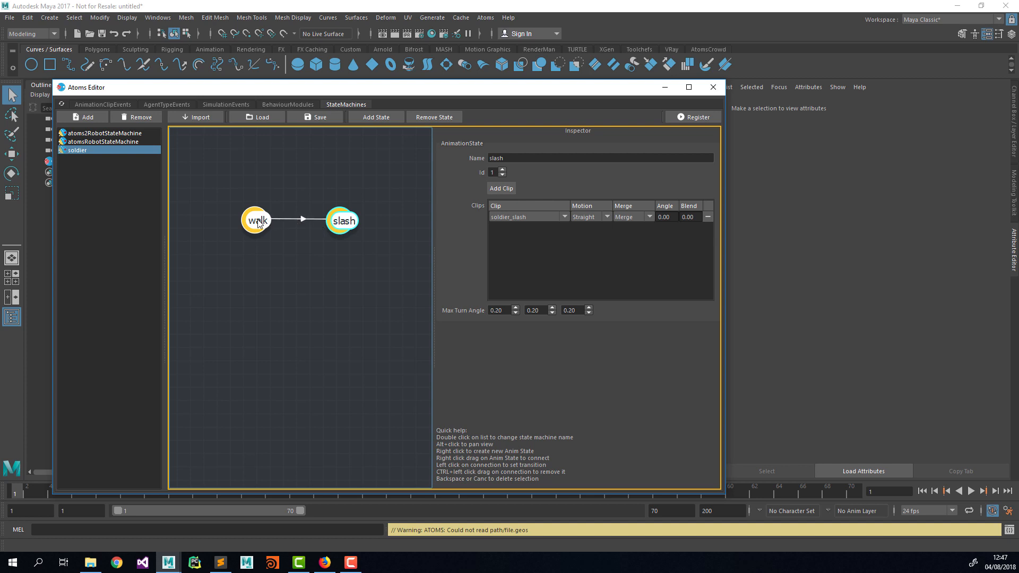
Add an animation state below walk and name it idle
right_click(254, 256)
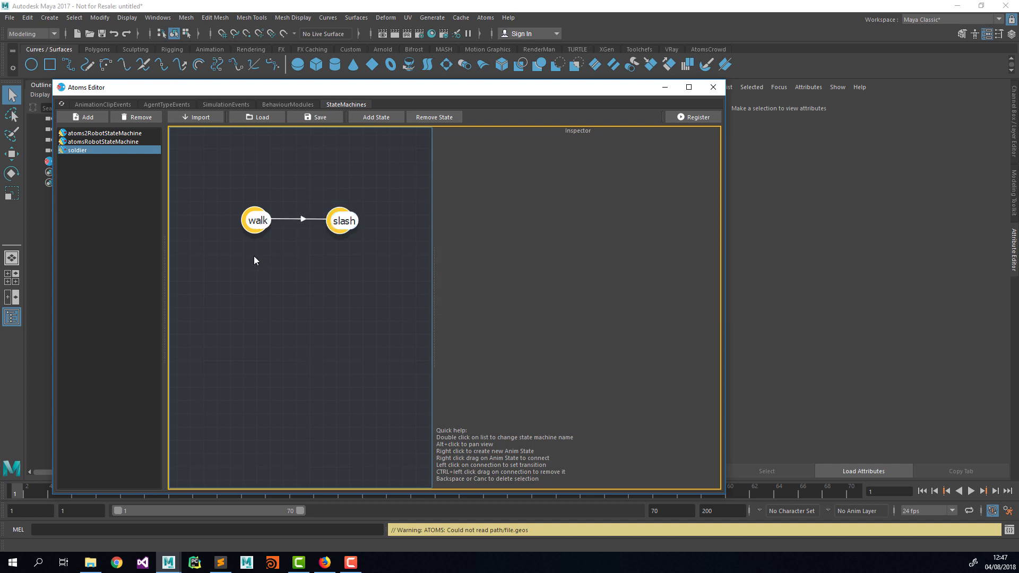
click(284, 260)
drag(300, 277, 260, 276)
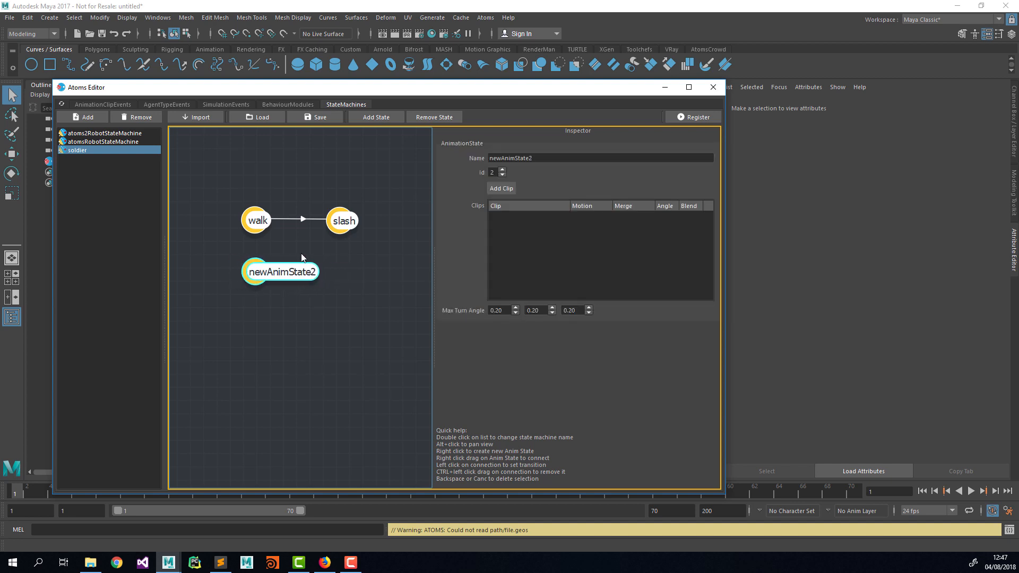
double_click(512, 158)
text(idle)
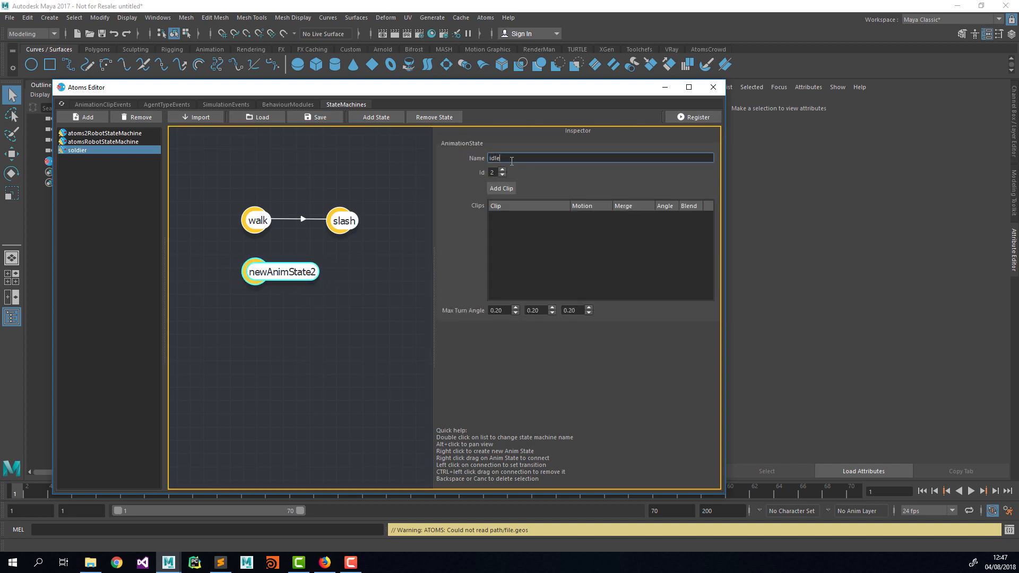
key(Tab)
Add an animation state below slash and name it block
right_click(335, 265)
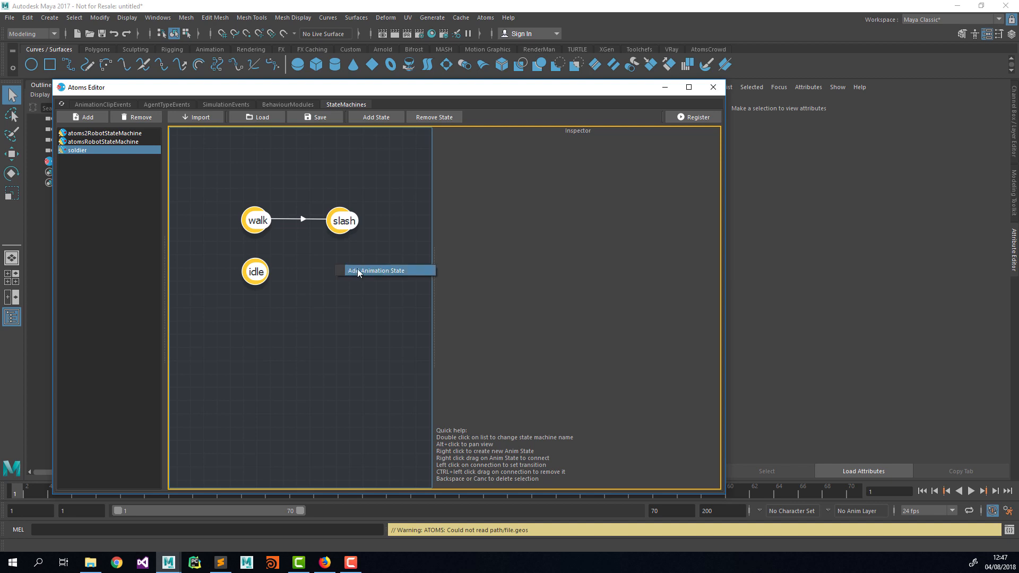
click(357, 268)
drag(357, 275, 357, 273)
double_click(508, 158)
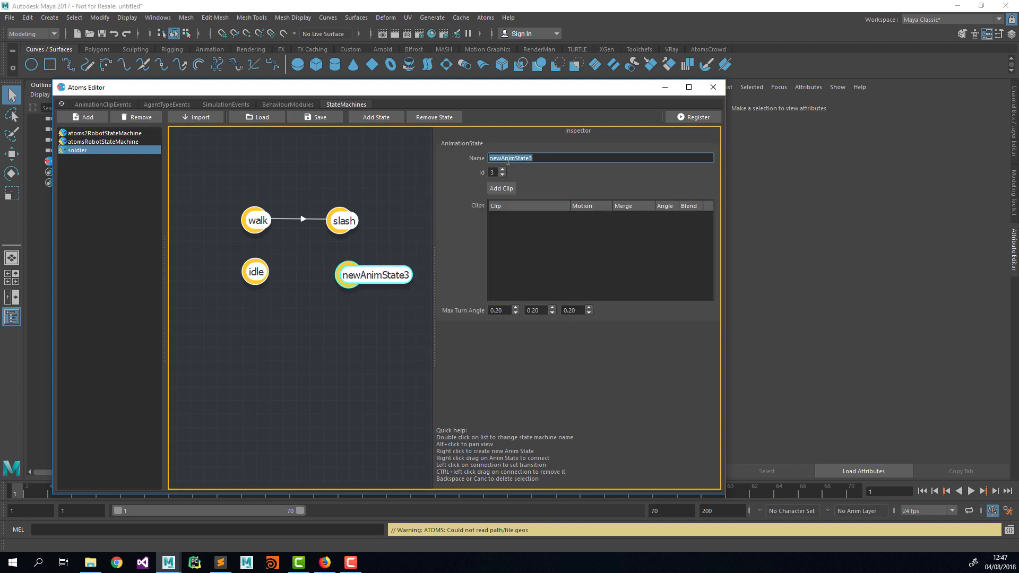
text(block)
key(Return)
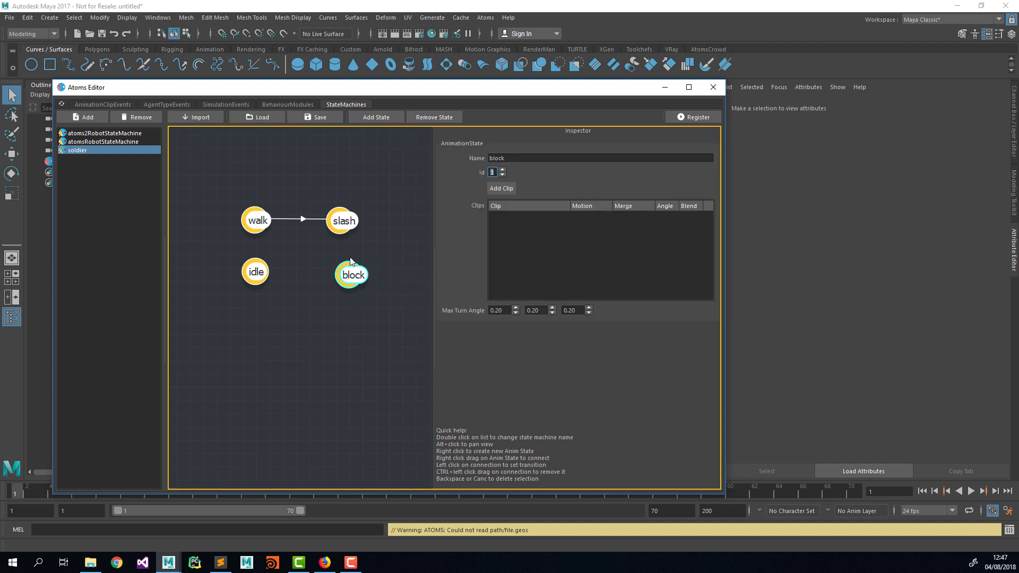
Add the soldier_idle clip to the idle state
click(255, 273)
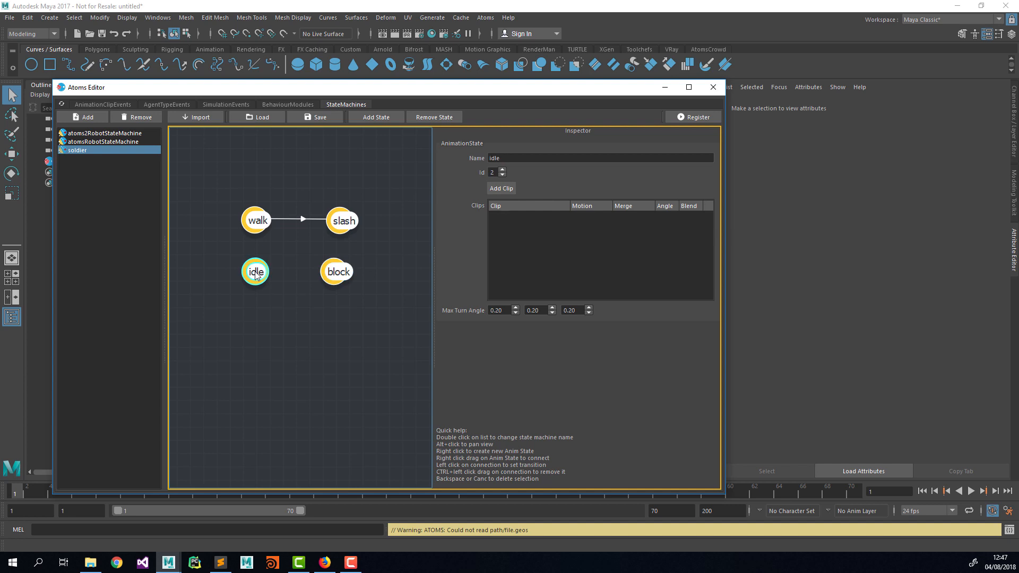
click(502, 188)
click(546, 217)
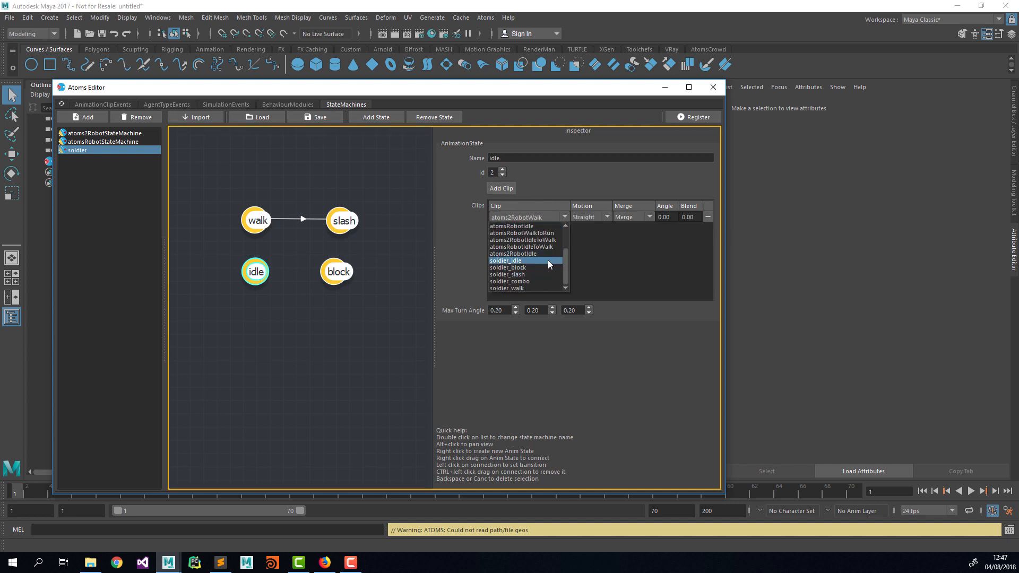
click(547, 260)
Add the soldier_block clip to the block state
click(336, 273)
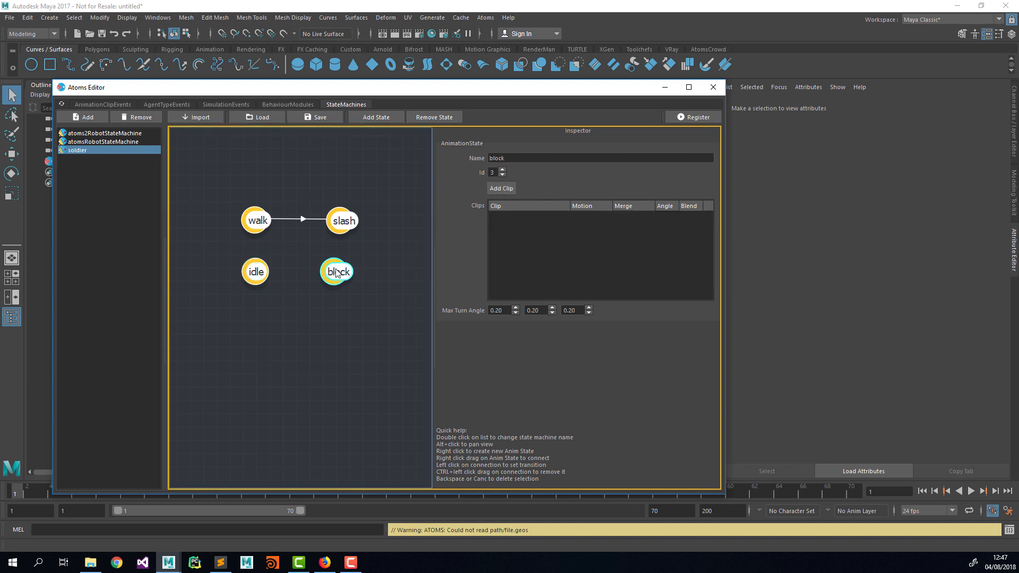
click(503, 189)
click(527, 215)
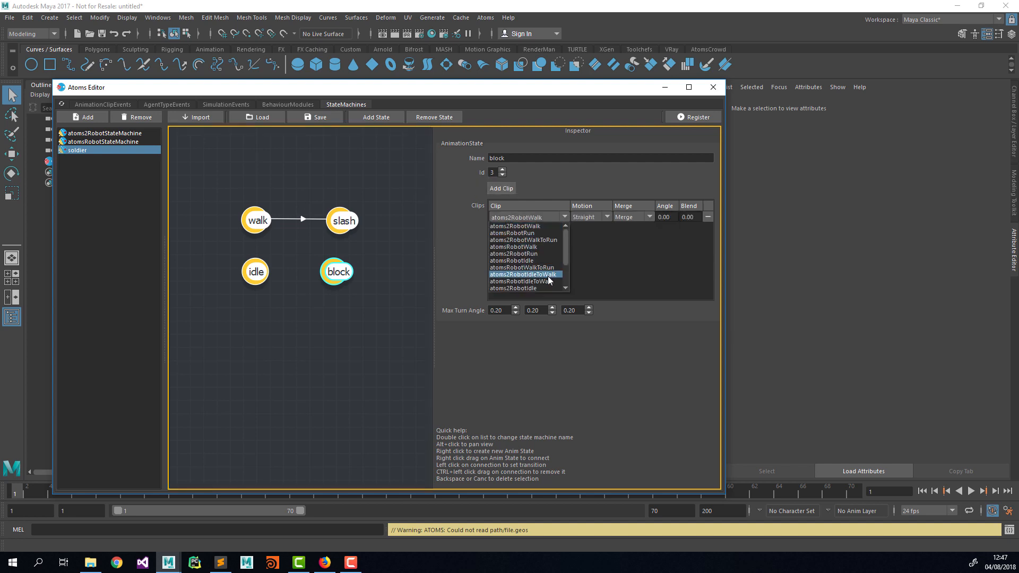
scroll(547, 276, down, 2)
click(536, 267)
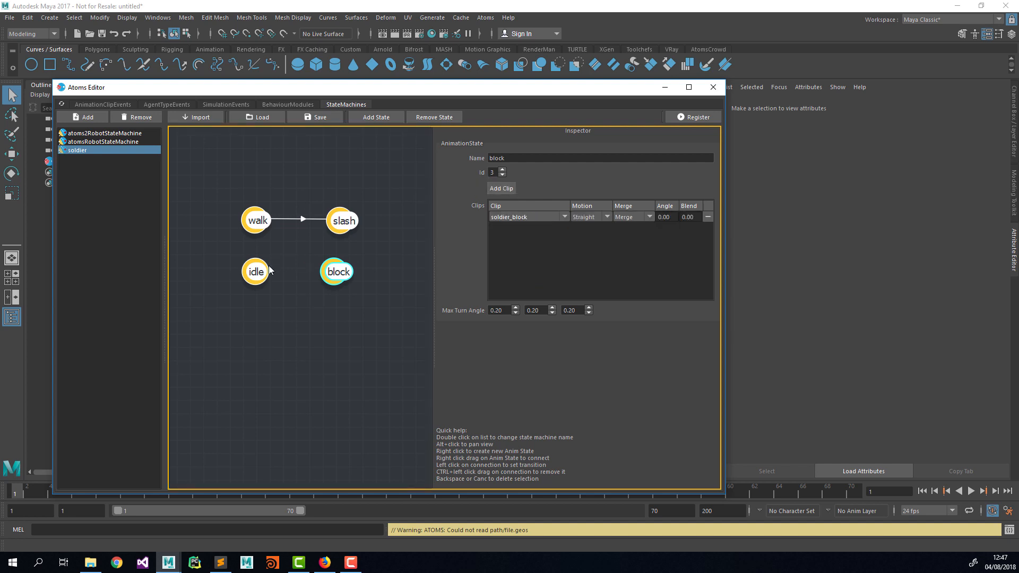
Create a connection from idle to block and register the soldier state machine
right_drag(269, 270, 335, 271)
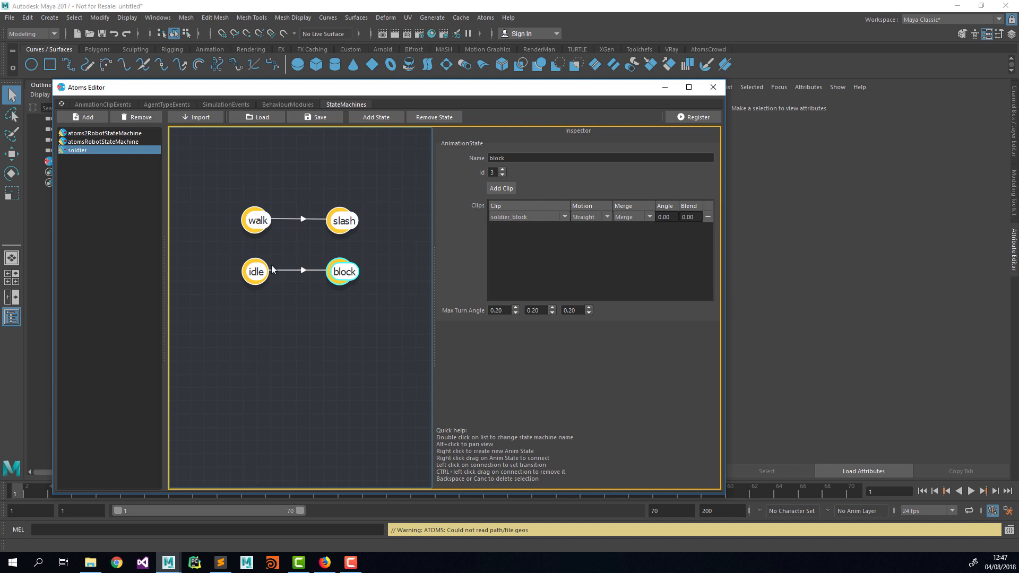
click(332, 184)
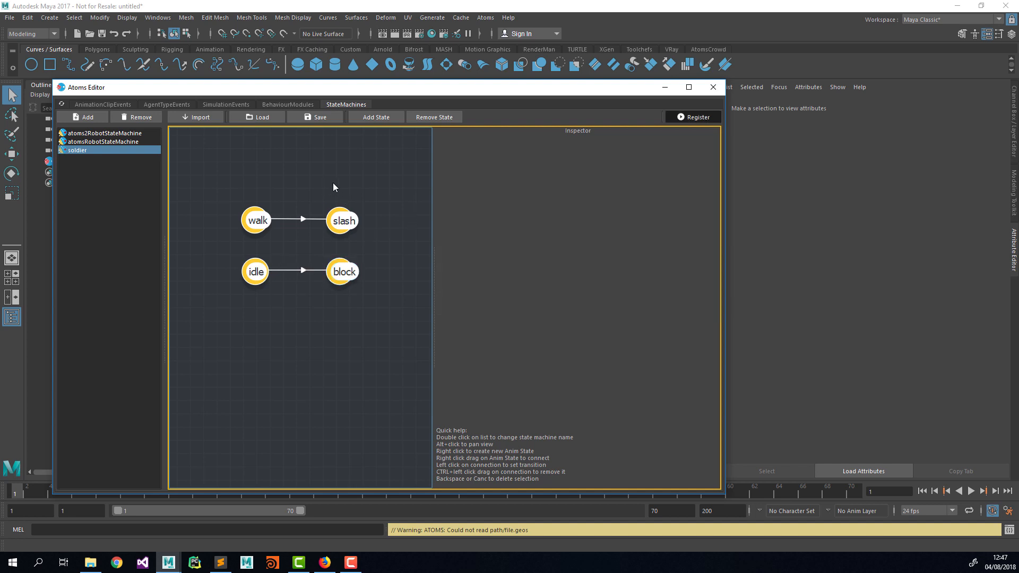
click(342, 272)
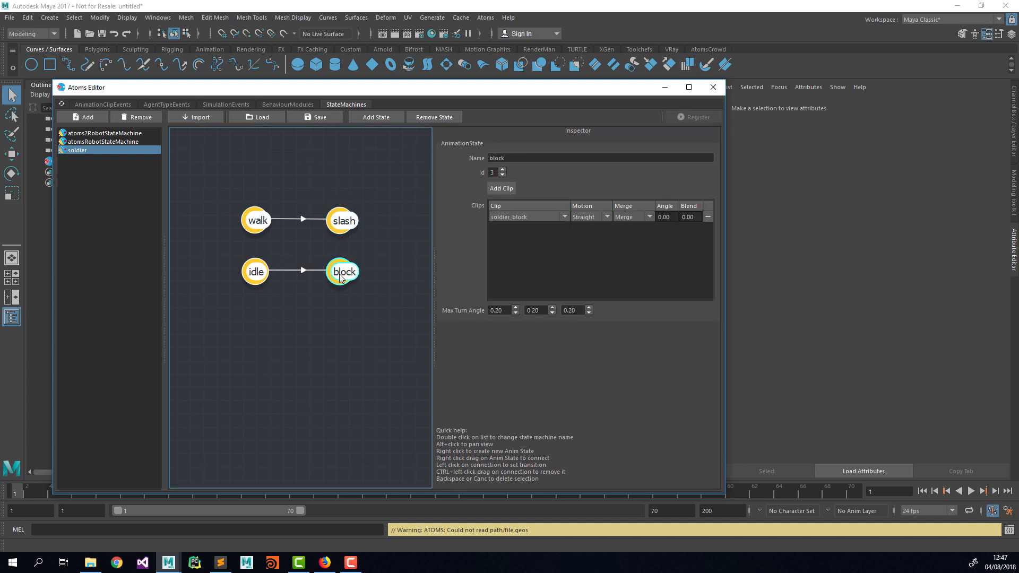
click(258, 273)
Set the walk-to-slash connection's blend in and blend out to 5 frames each and register the state machine
click(301, 221)
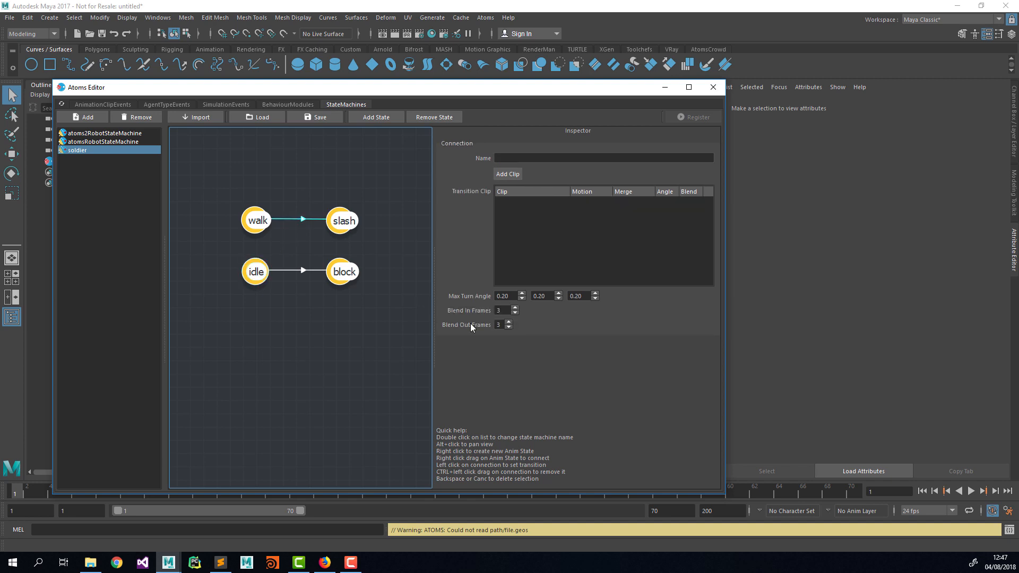
click(515, 307)
click(515, 307)
click(509, 322)
click(508, 323)
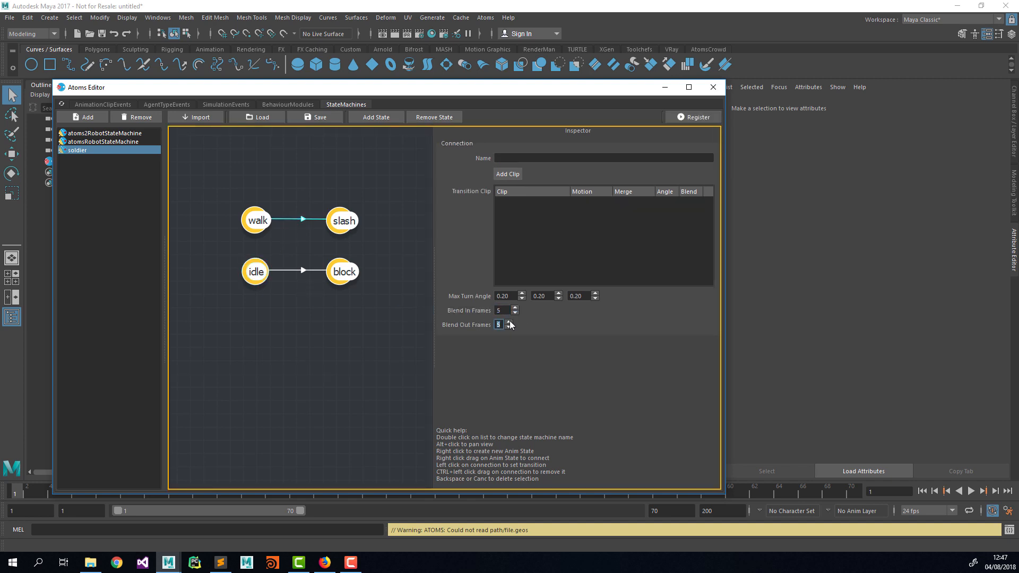
key(Return)
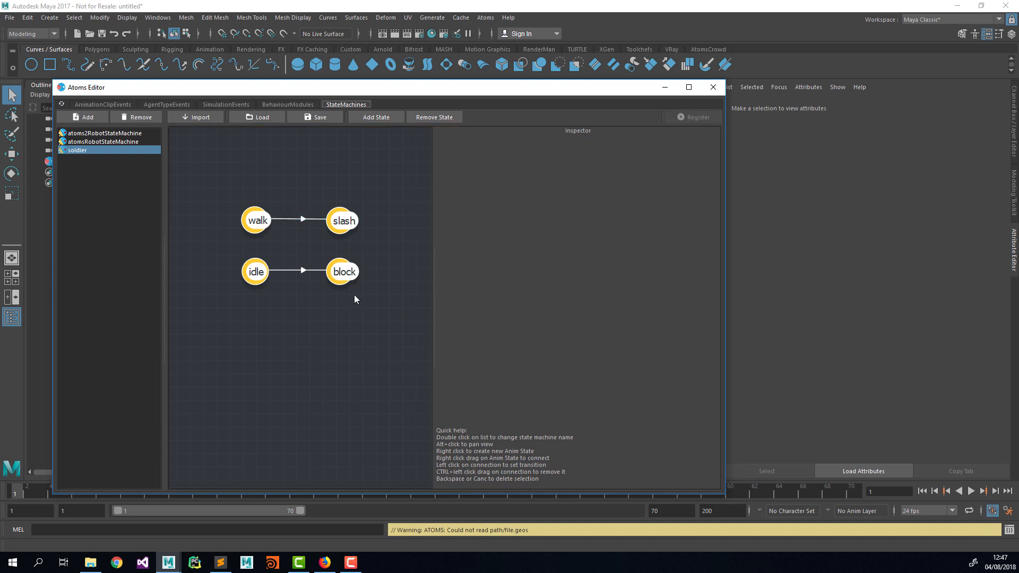
Set the idle-to-block connection's blend in and blend out to 5 frames each and register the state machine
click(307, 271)
click(515, 308)
click(515, 308)
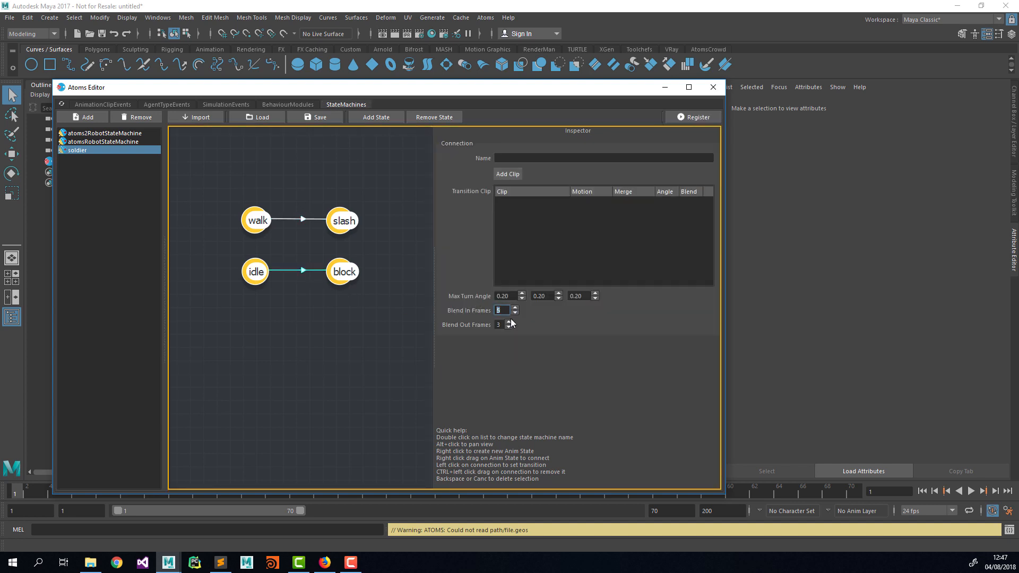
click(508, 322)
click(508, 322)
key(Return)
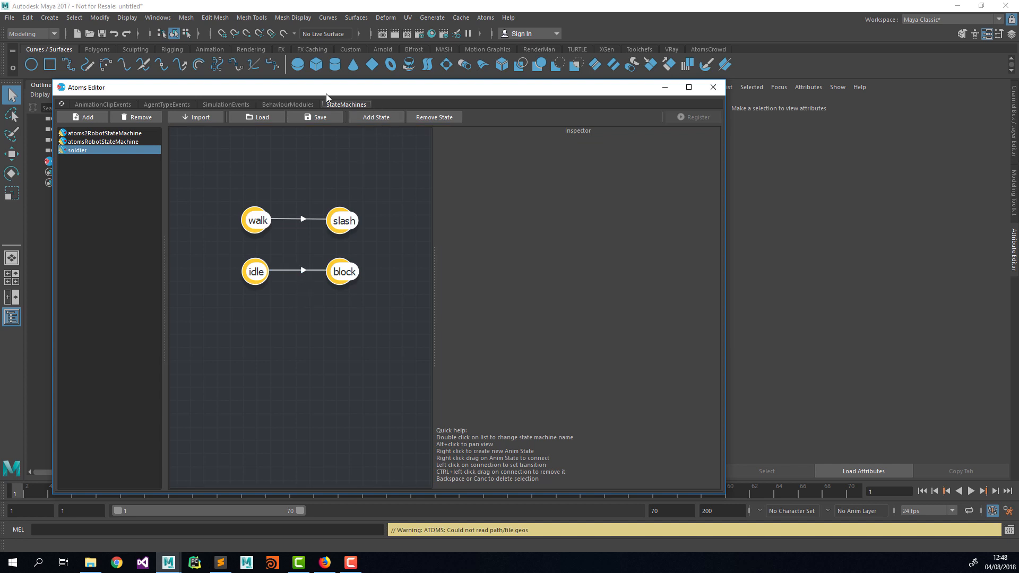
Review the soldier agent type's settings and the merge options of the walk state's clip
click(176, 106)
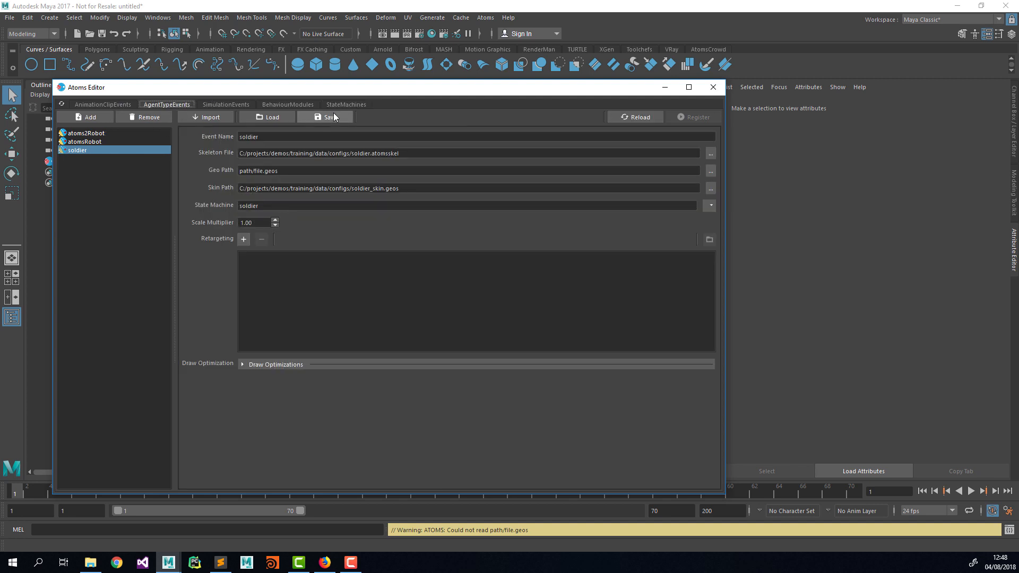
click(349, 104)
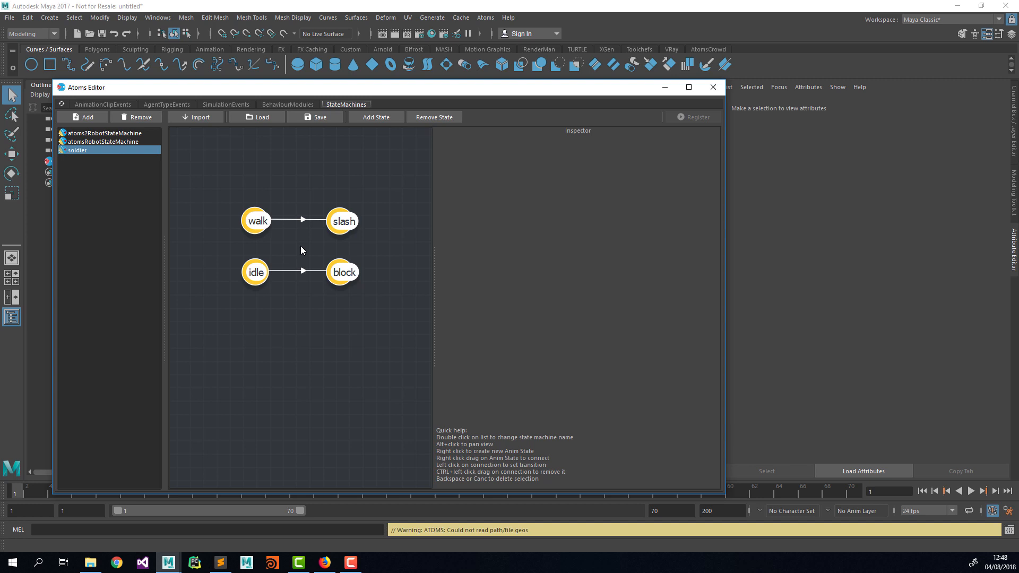
click(247, 215)
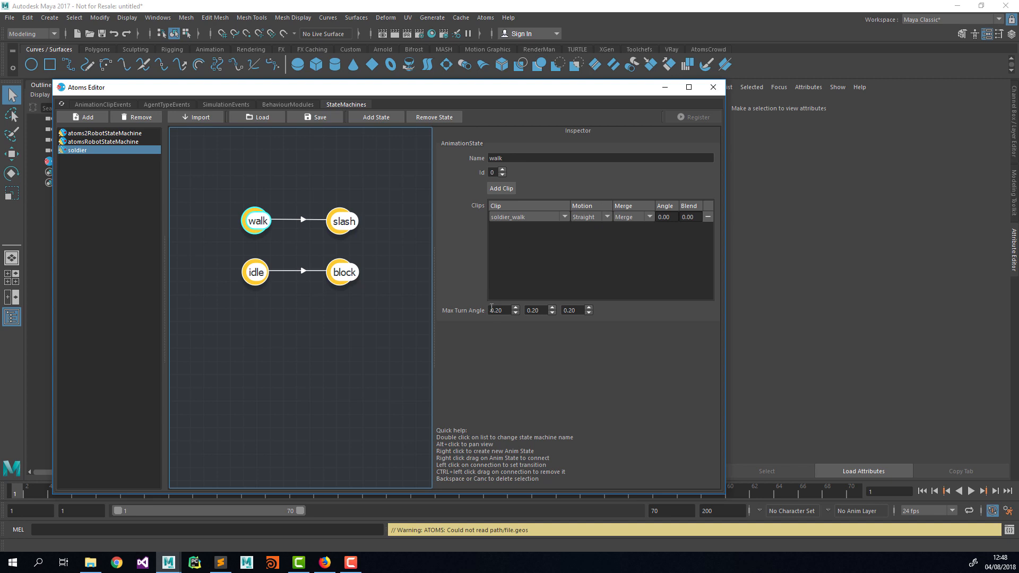
click(643, 217)
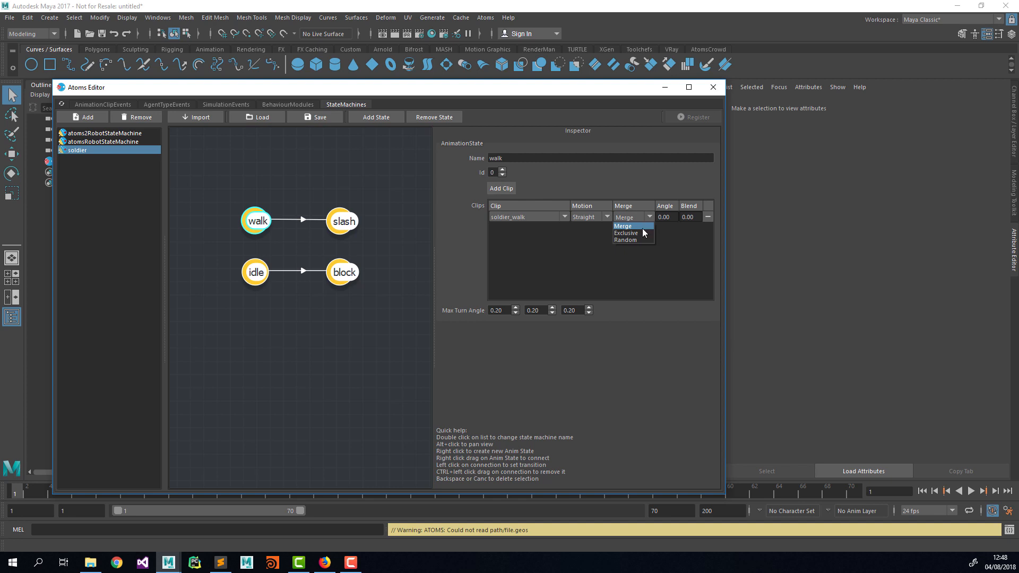
click(624, 217)
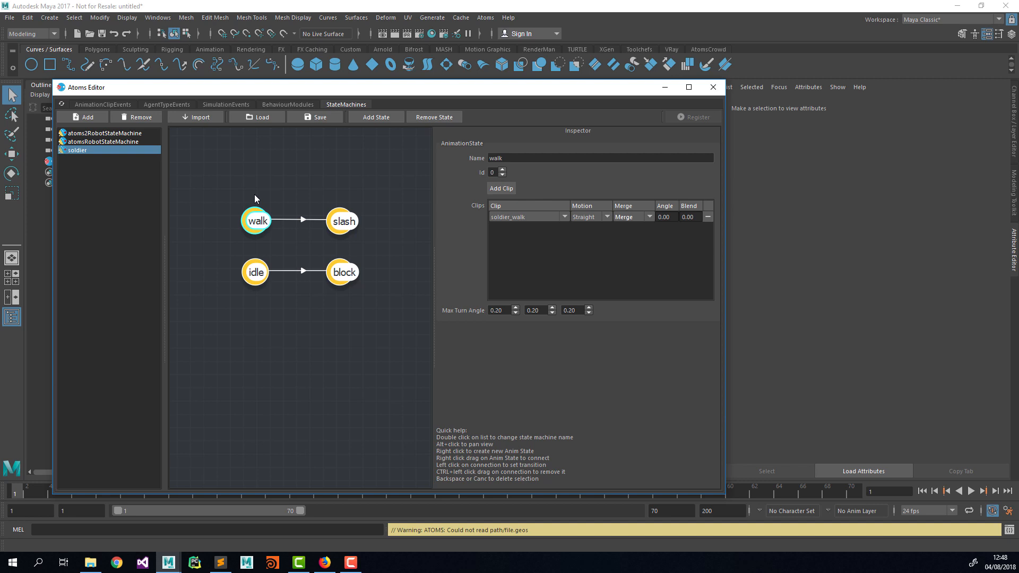
Move the Atoms Editor aside, select the agent group in the viewport at the first frame, and show its gridLayout module options
drag(482, 93, 0, 98)
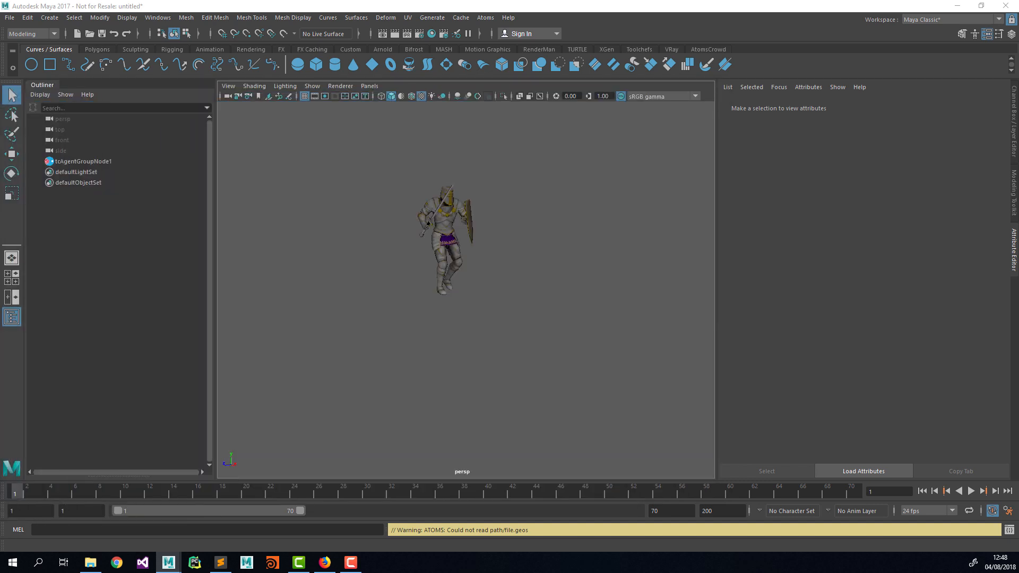
drag(478, 321, 368, 130)
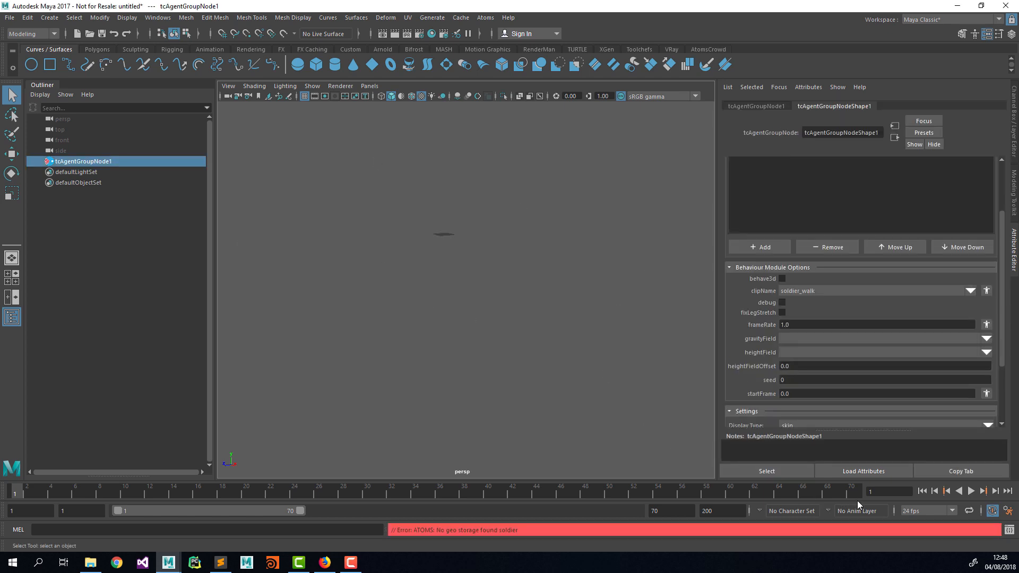
click(922, 491)
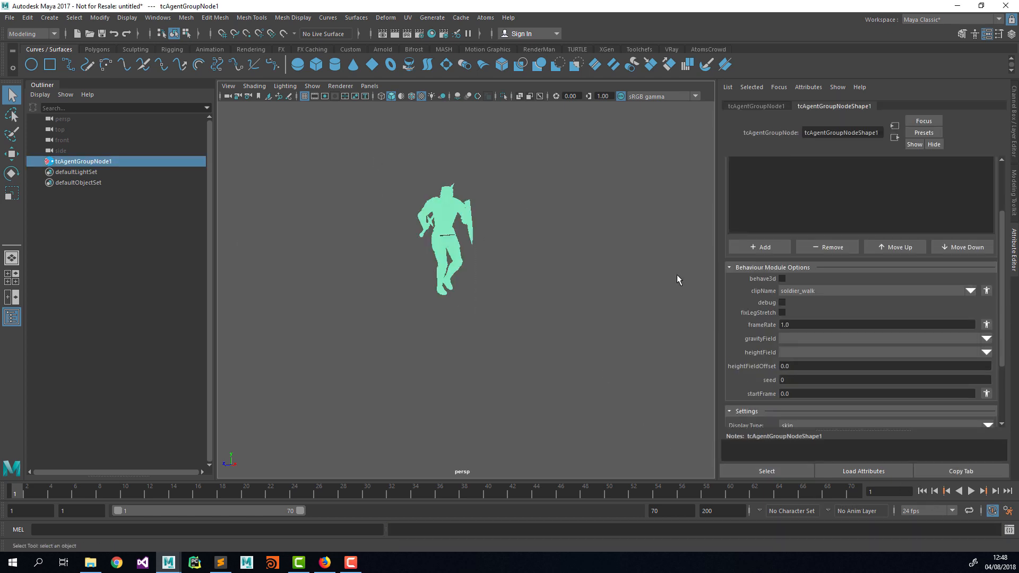
scroll(759, 267, up, 3)
click(767, 222)
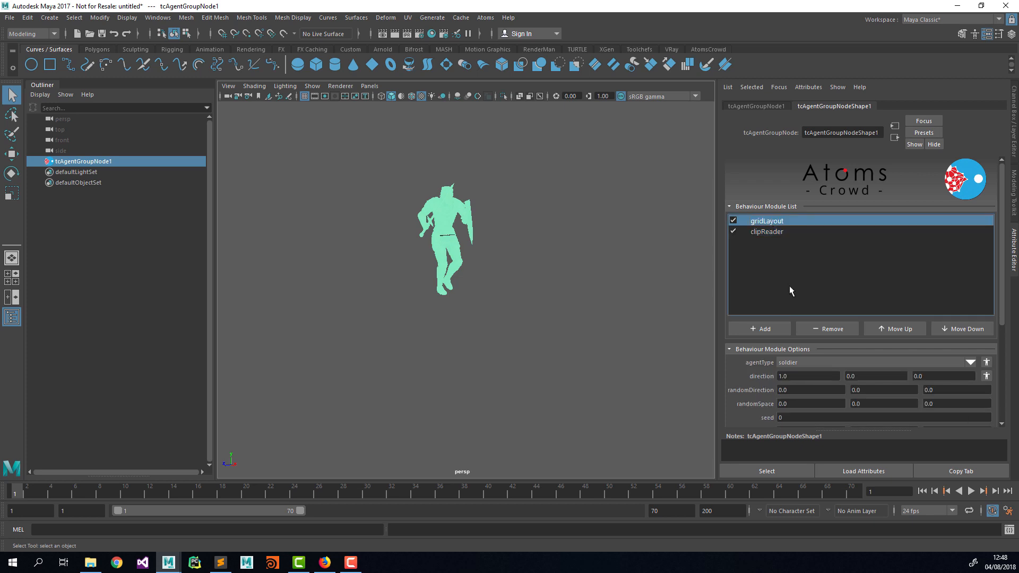
Replace the agent group's clipReader module with a stateMachine animation module and show its options
click(772, 233)
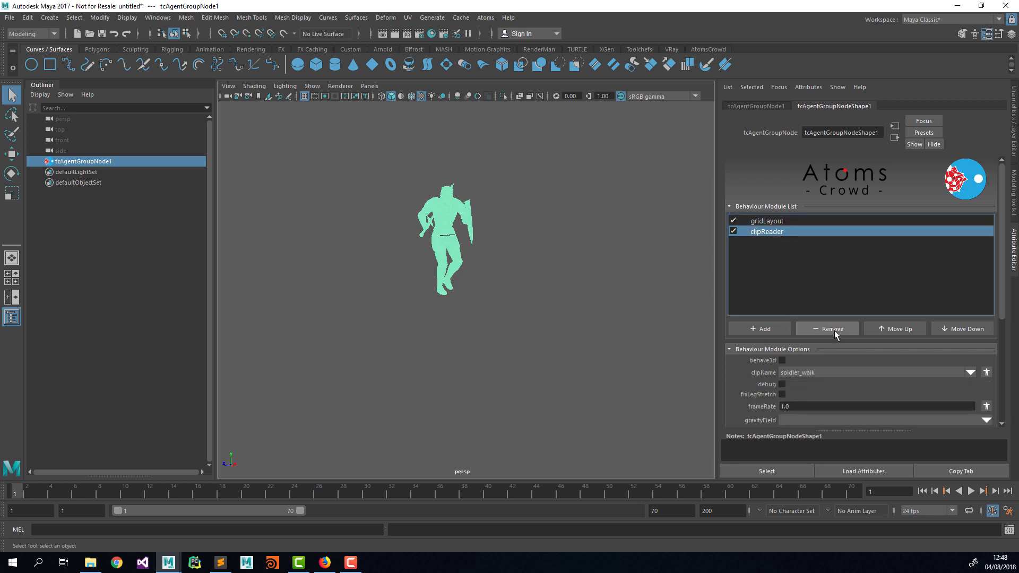
click(834, 330)
click(772, 330)
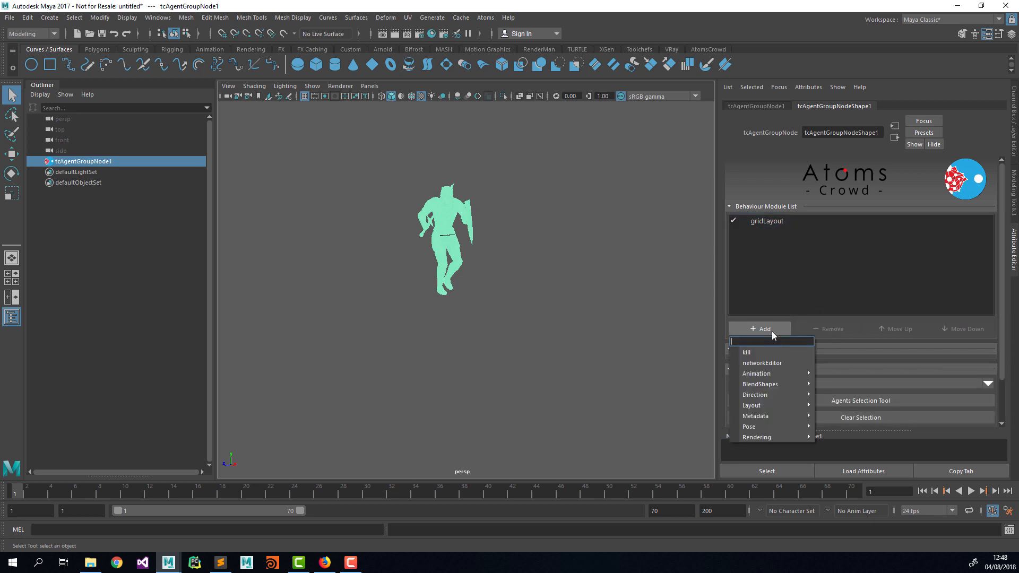
mouse_move(756, 374)
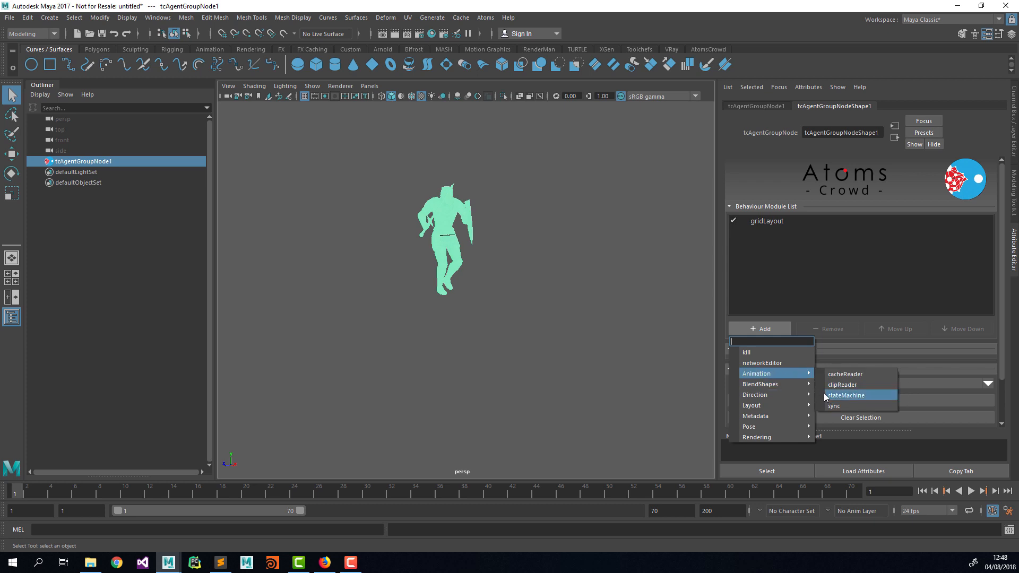
click(843, 396)
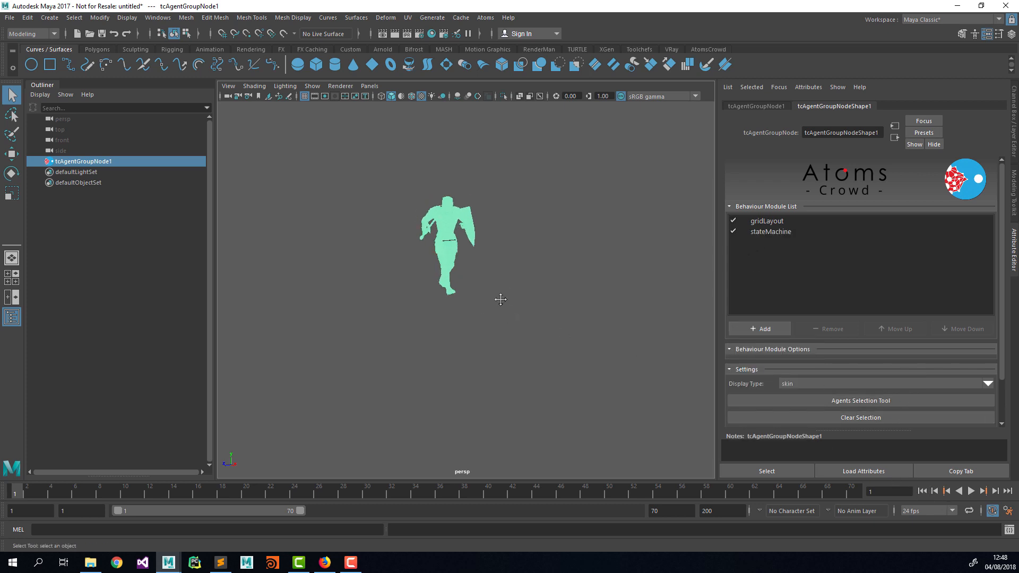
click(774, 230)
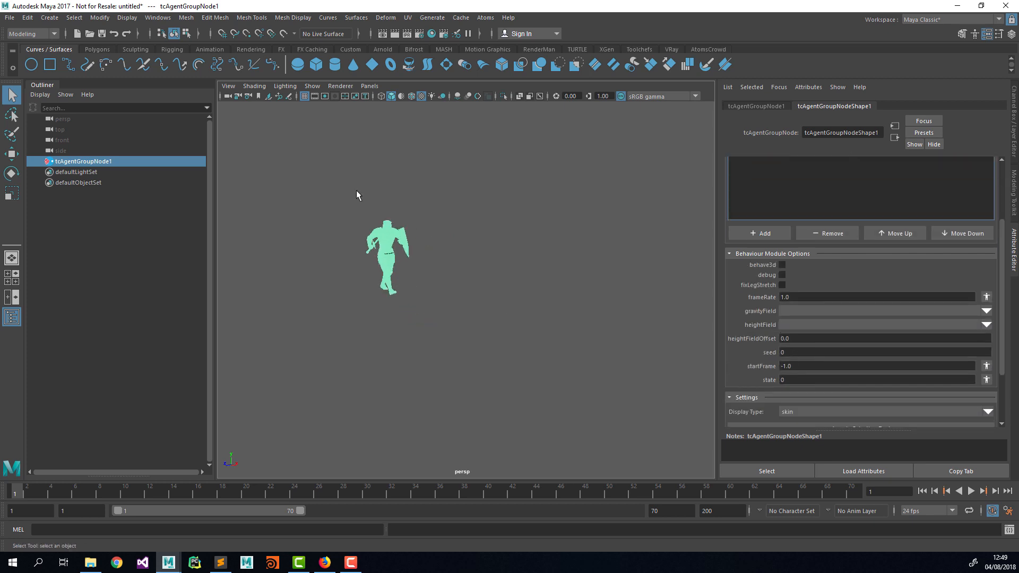
Check the ids of the walk and slash states in the Atoms Editor, and play the animation with state 0
drag(0, 93, 292, 93)
click(158, 223)
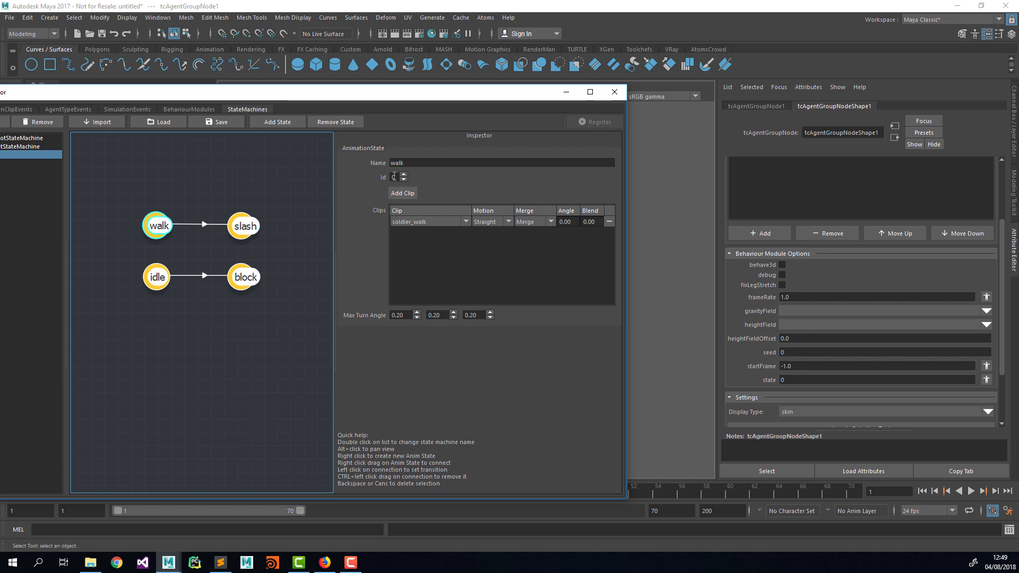
click(247, 227)
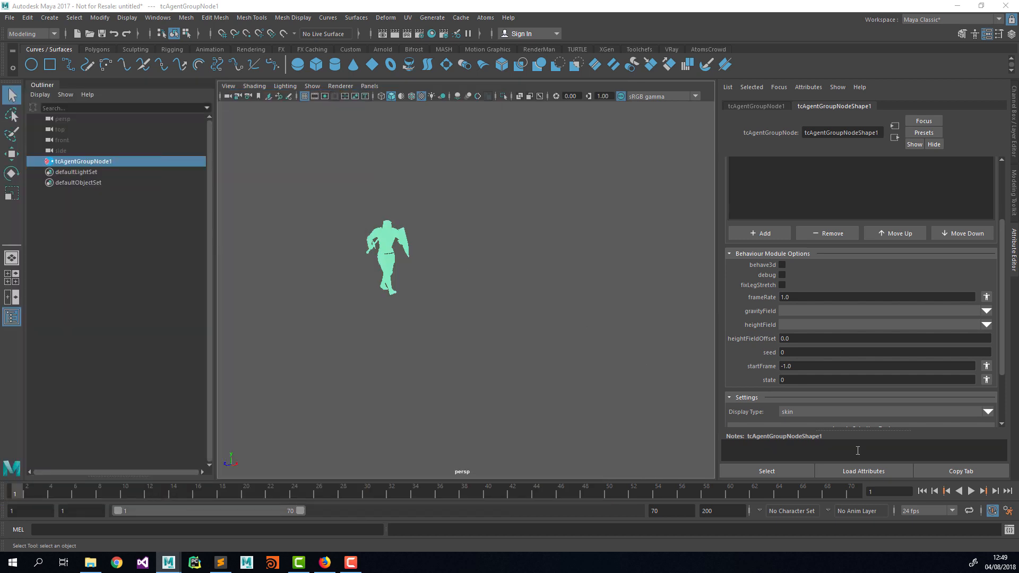
click(971, 492)
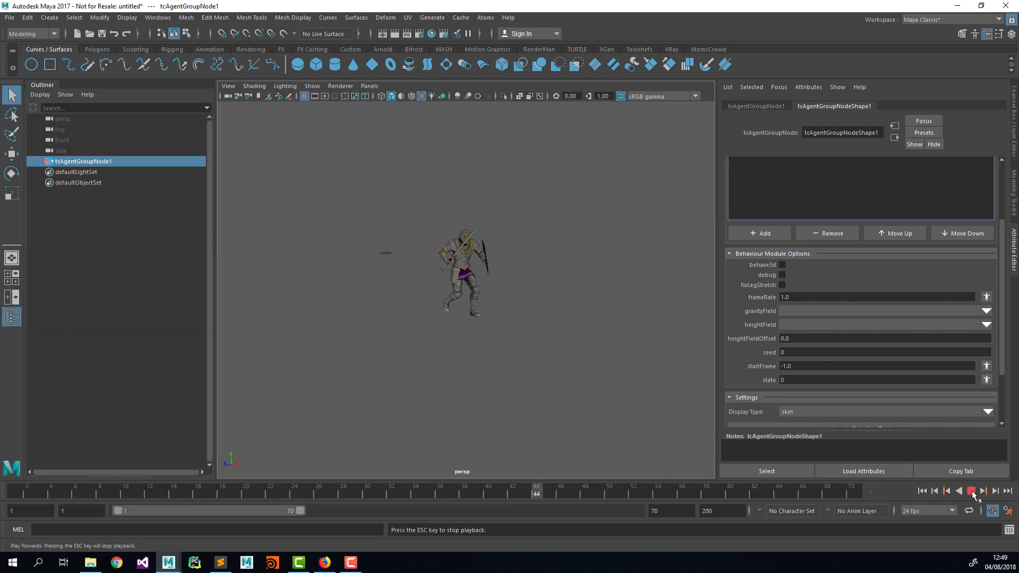
Rewind to the first frame, set the stateMachine module's state to 1, and play the animation
click(921, 494)
drag(786, 380, 757, 377)
text(1)
key(Return)
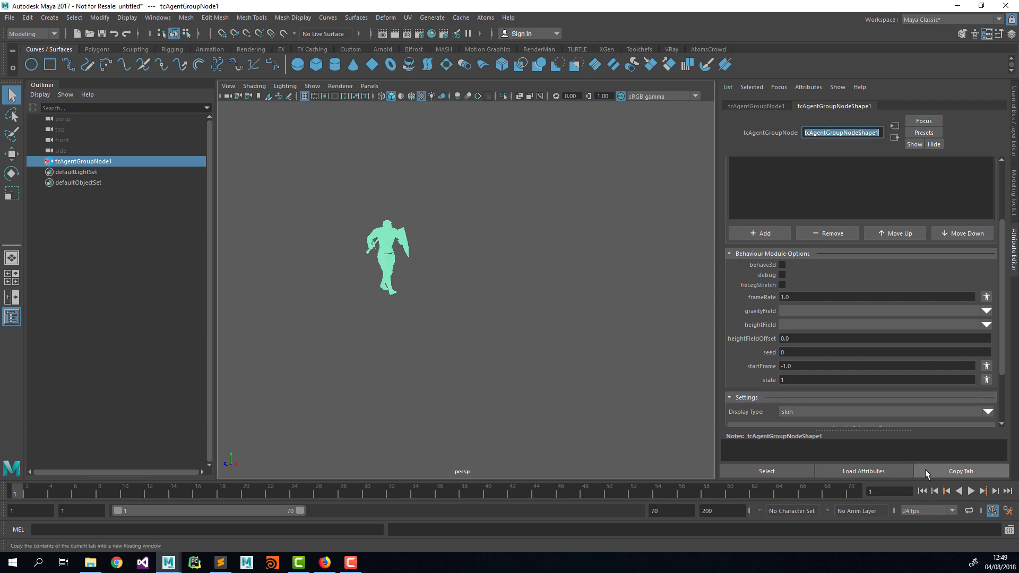
click(970, 491)
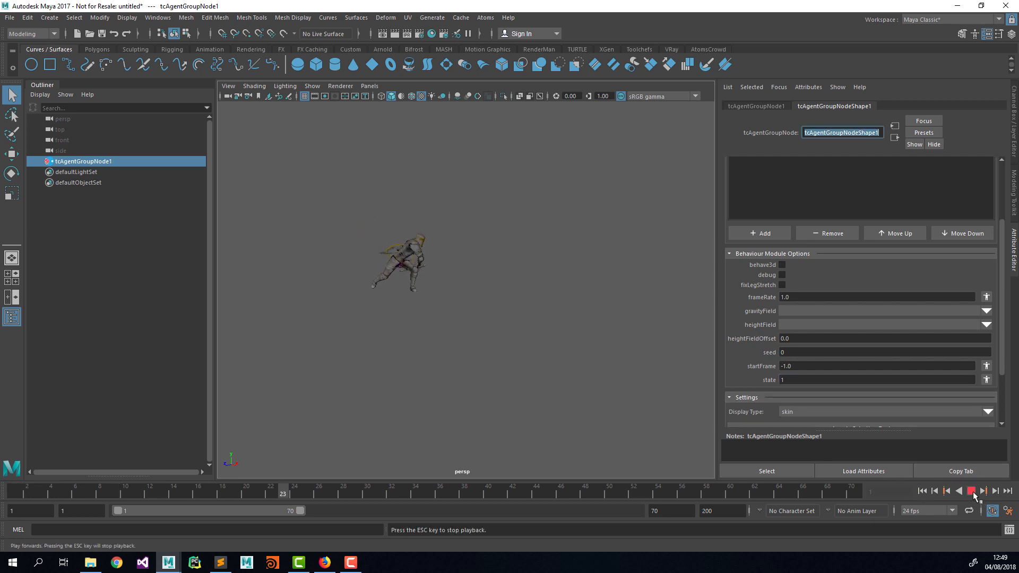
click(970, 491)
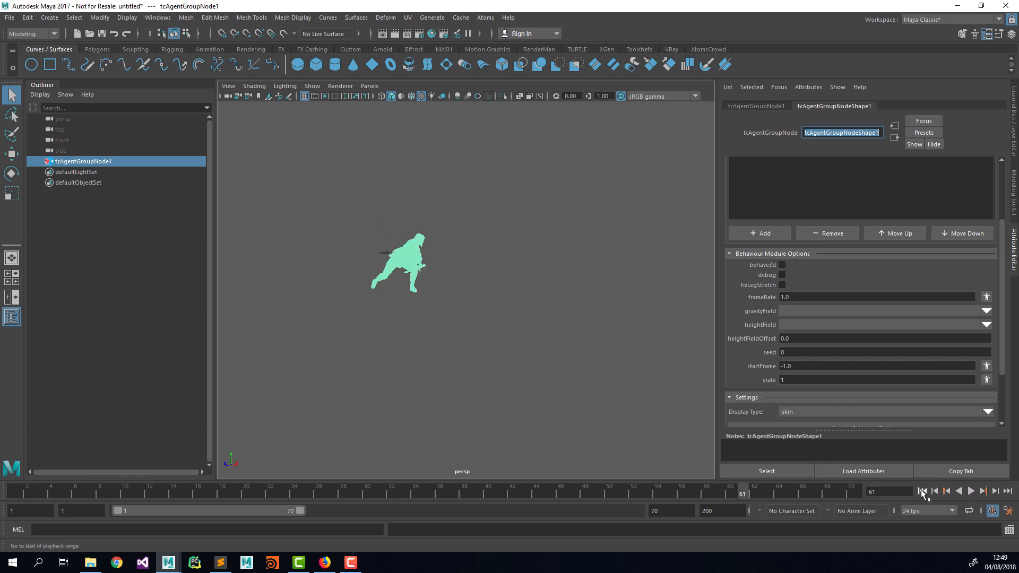
Rewind to the first frame, set the stateMachine module's state to 2, and play the animation
click(922, 491)
double_click(799, 379)
text(2)
key(Return)
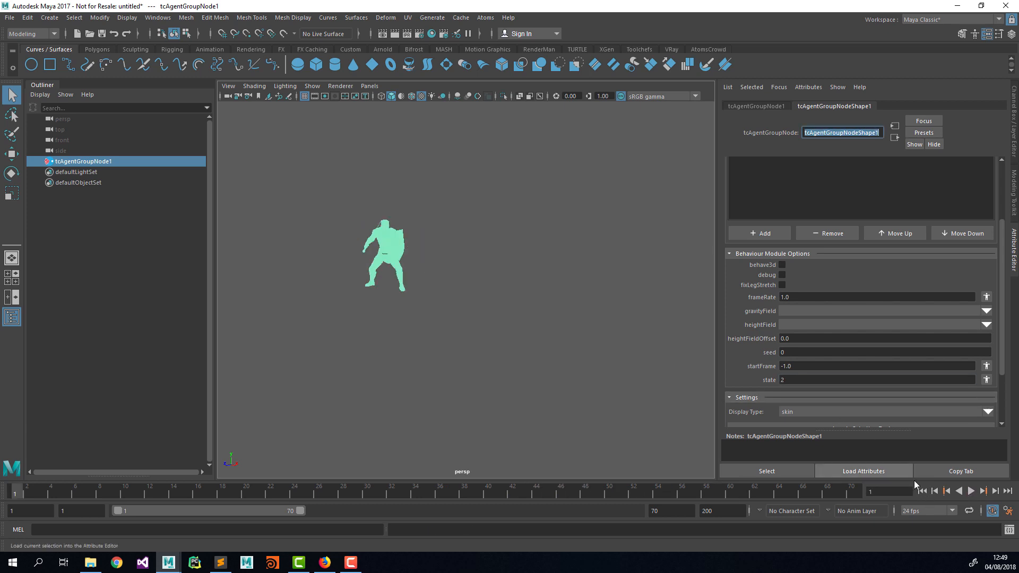
click(970, 491)
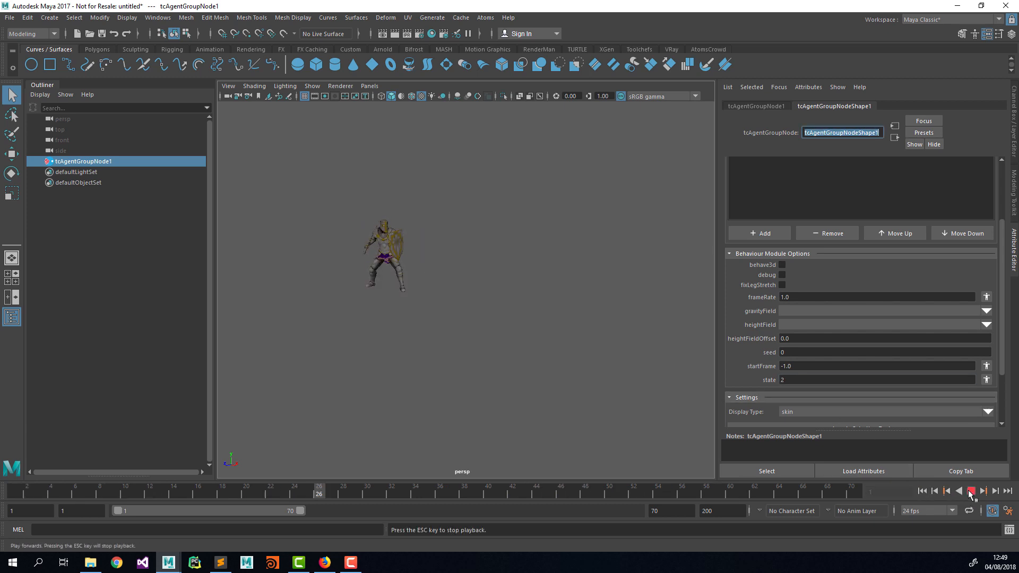
click(970, 490)
Set the stateMachine module's state to 3 at the first frame, play the animation and rewind
click(921, 491)
double_click(794, 380)
text(3)
key(Return)
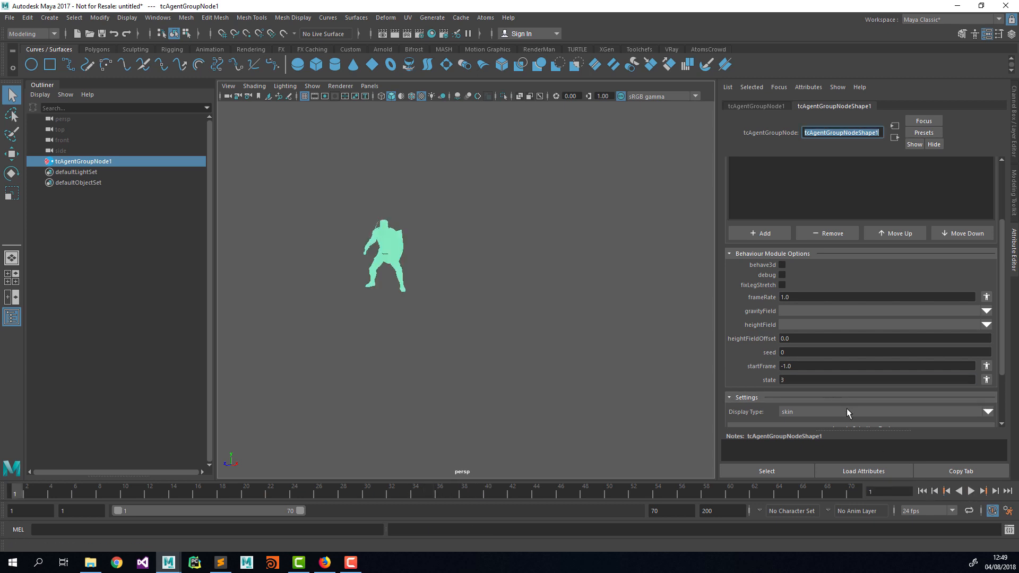
click(971, 490)
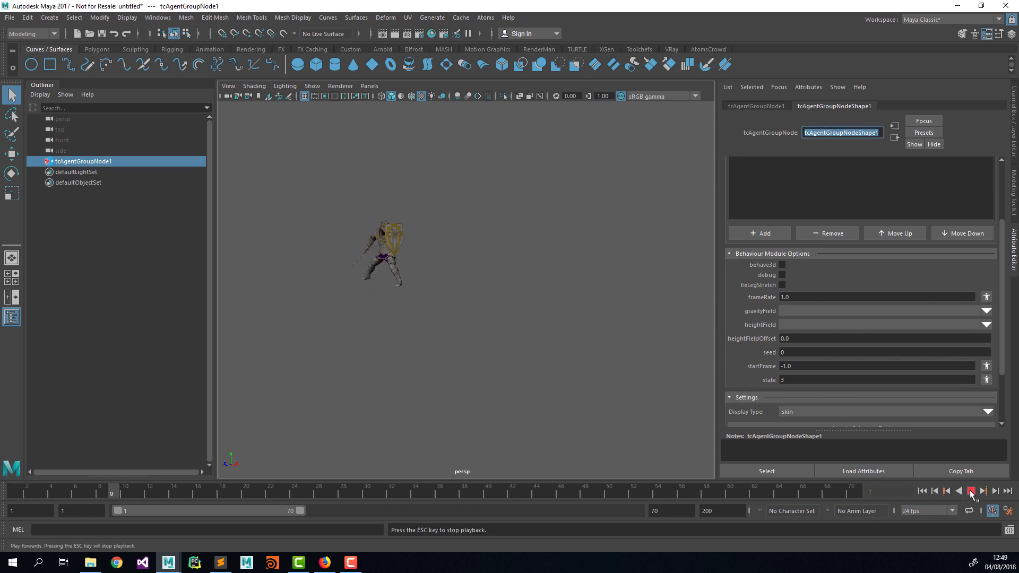
click(970, 491)
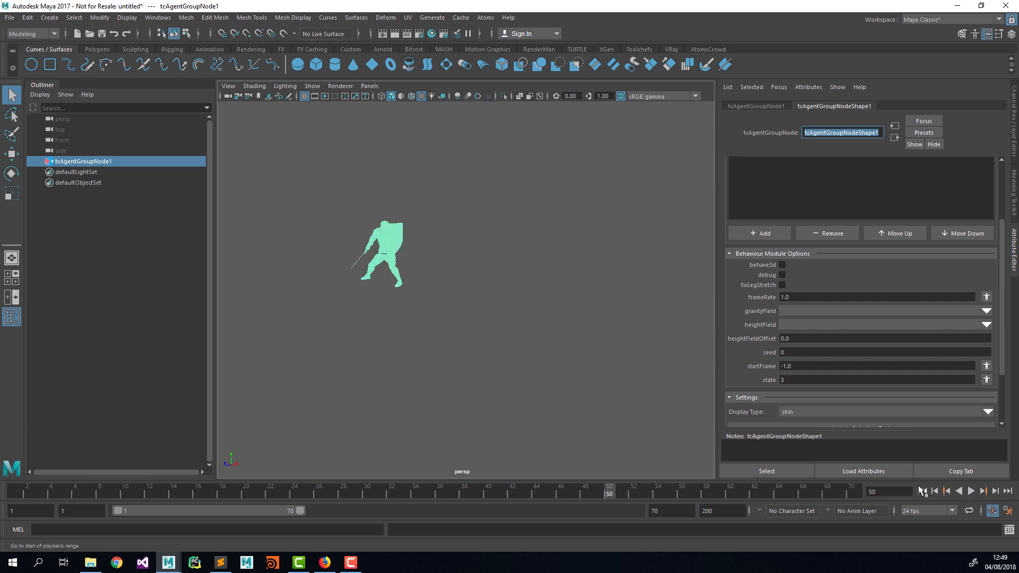
click(921, 491)
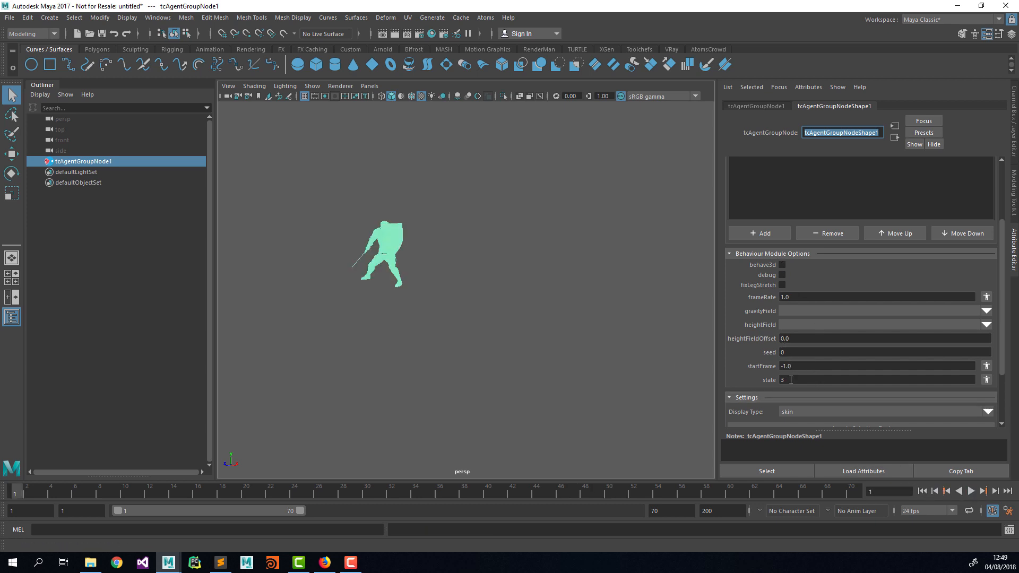
Look at the keying options available for the stateMachine module's state attribute
scroll(800, 339, up, 2)
scroll(827, 281, down, 3)
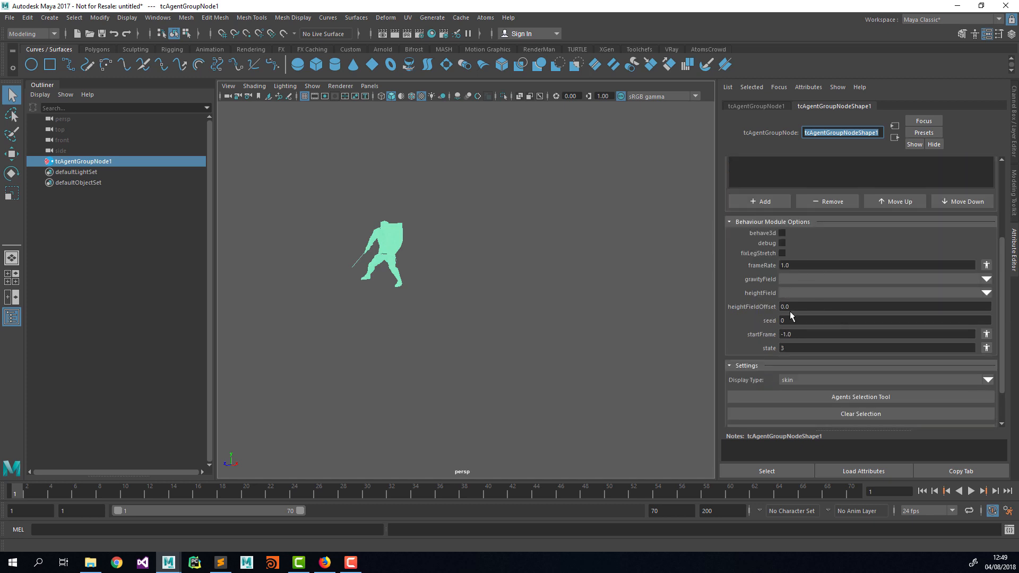
right_click(799, 345)
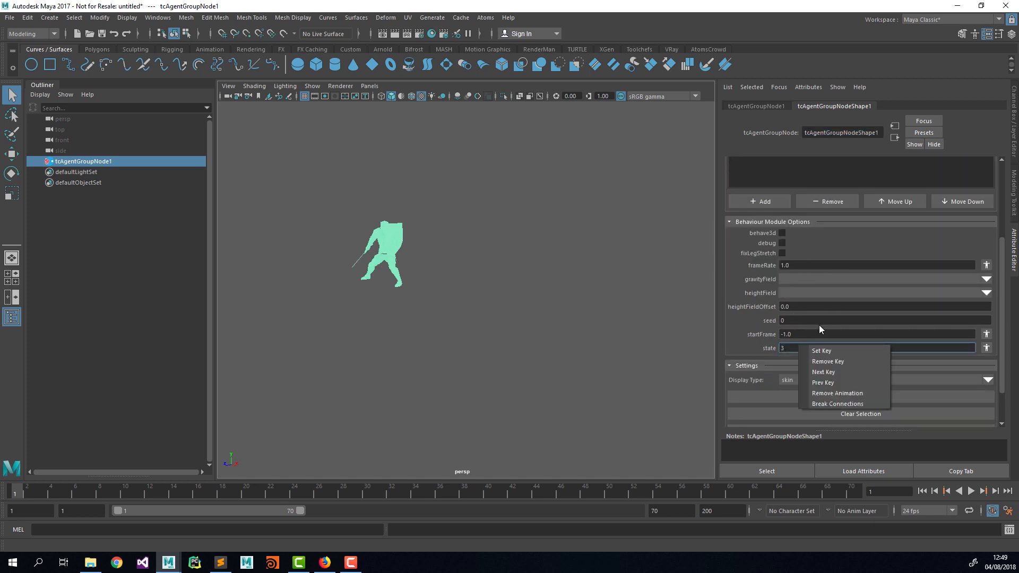
click(819, 323)
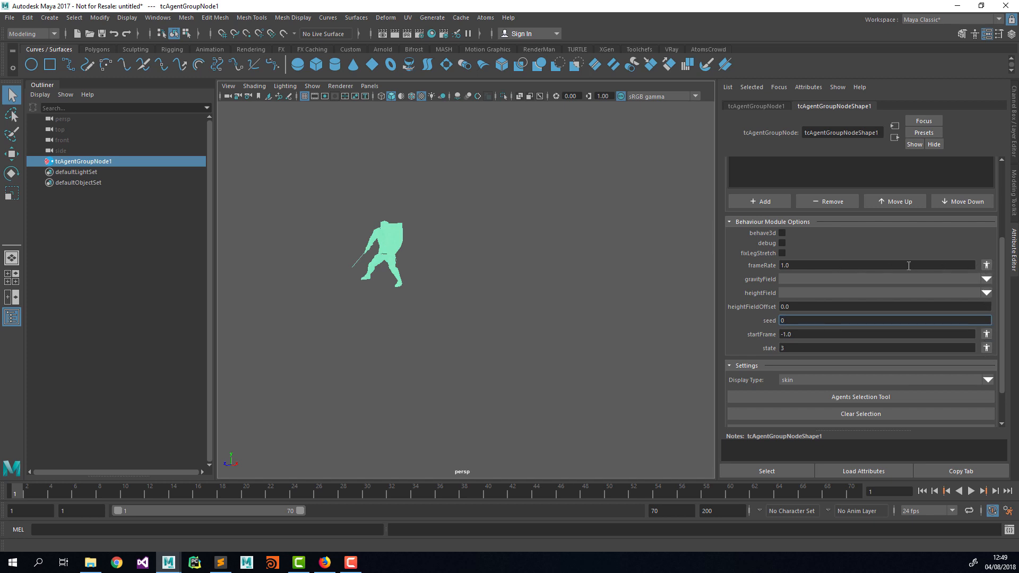
scroll(902, 289, down, 1)
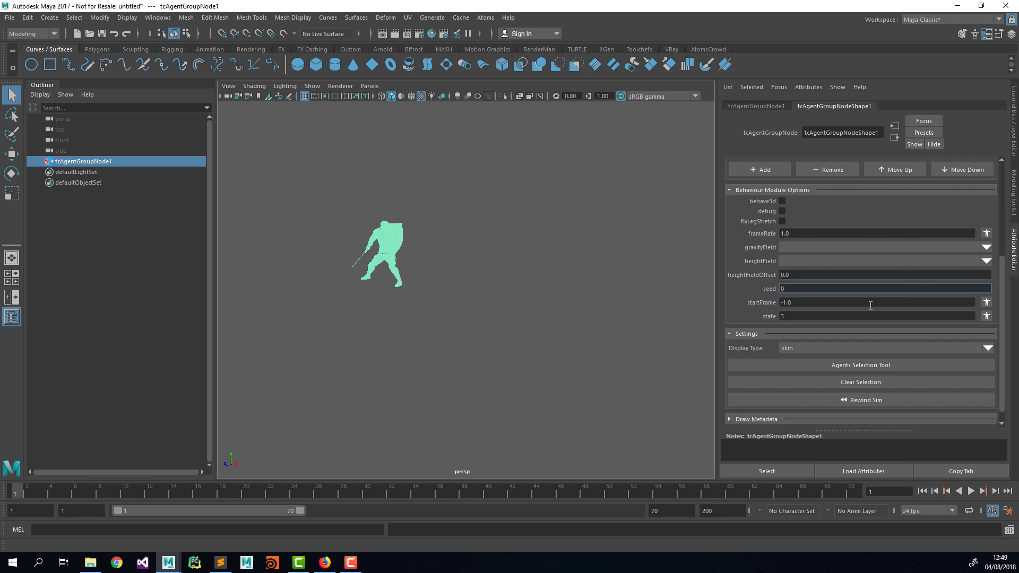
scroll(825, 302, up, 1)
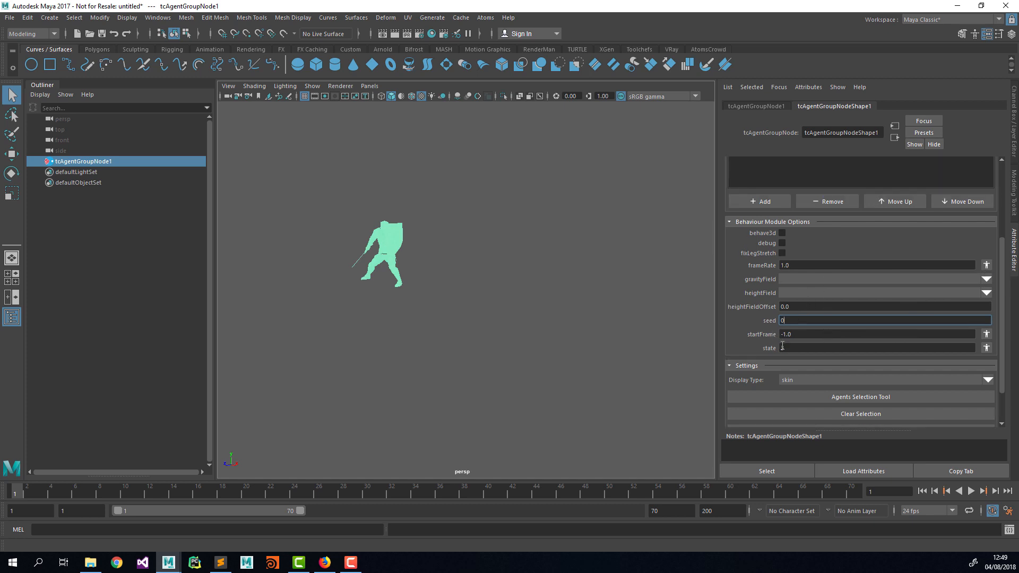
Examine the grid layout and state machine attributes in the agent group's Extra Attributes, then collapse that section
key(Tab)
key(Tab)
scroll(756, 331, down, 1)
click(755, 421)
scroll(762, 350, down, 8)
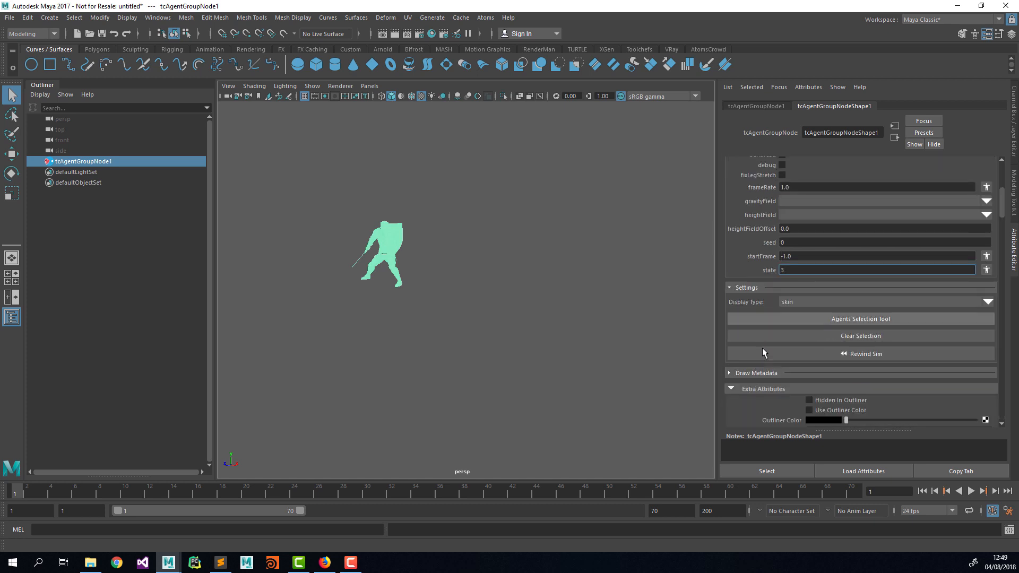
scroll(785, 253, up, 2)
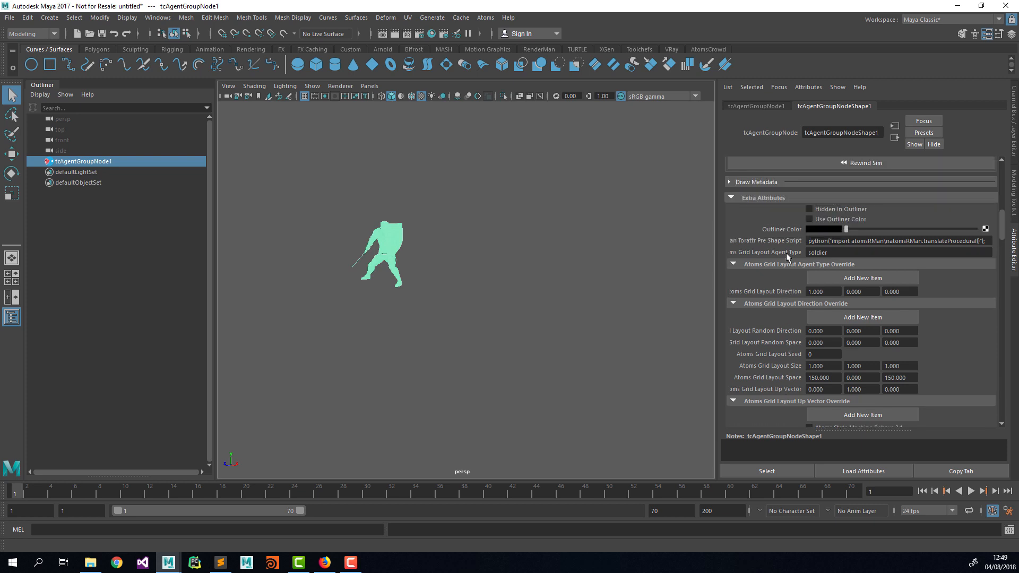
scroll(785, 265, down, 3)
scroll(795, 298, down, 2)
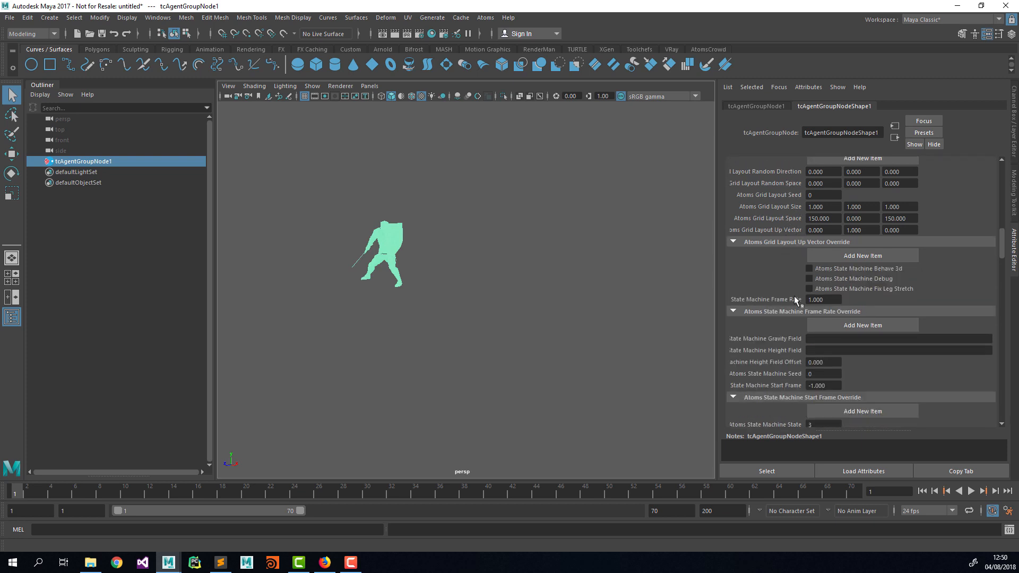
scroll(794, 318, down, 1)
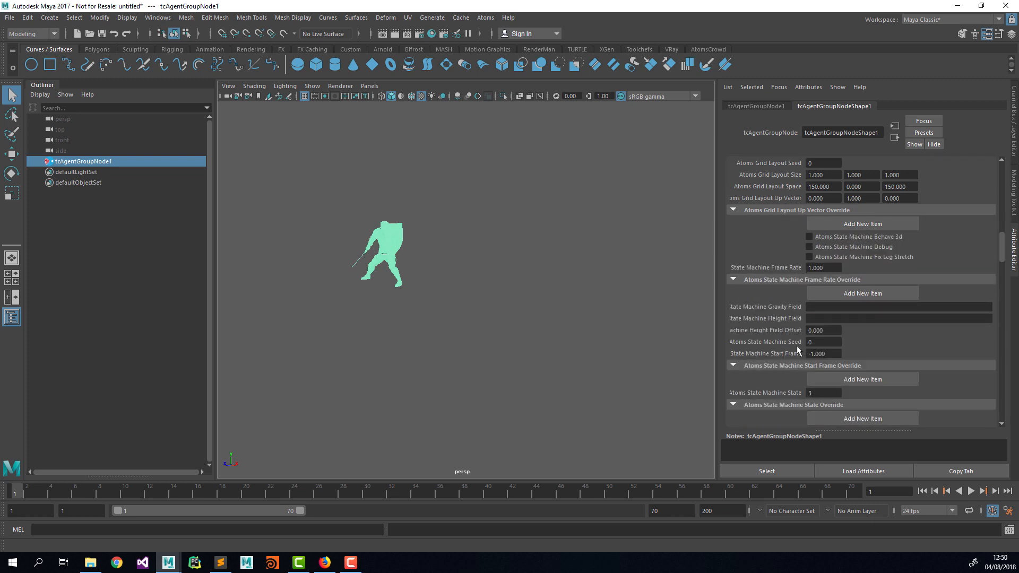
click(822, 393)
scroll(766, 306, up, 8)
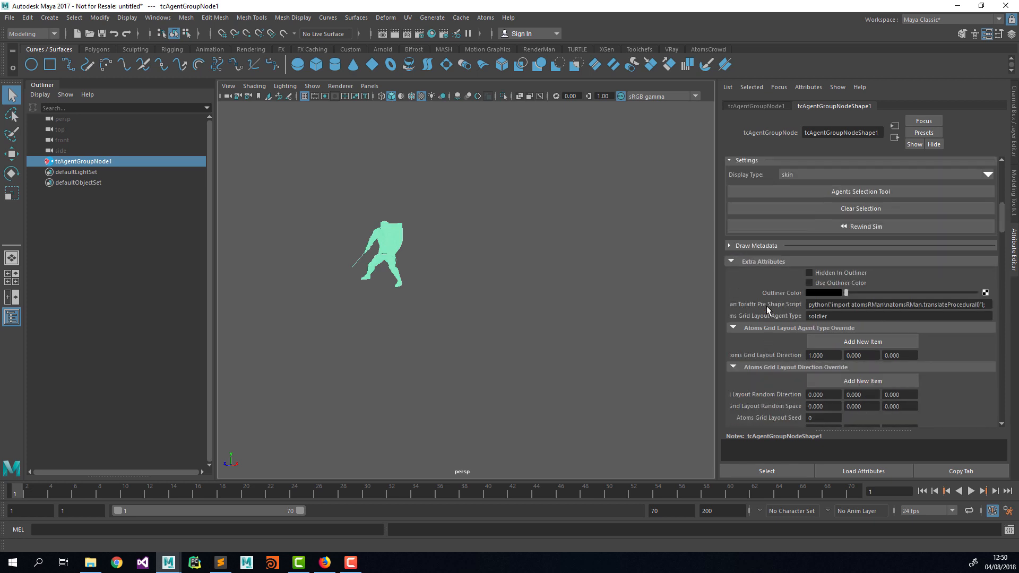
click(753, 259)
scroll(753, 279, up, 2)
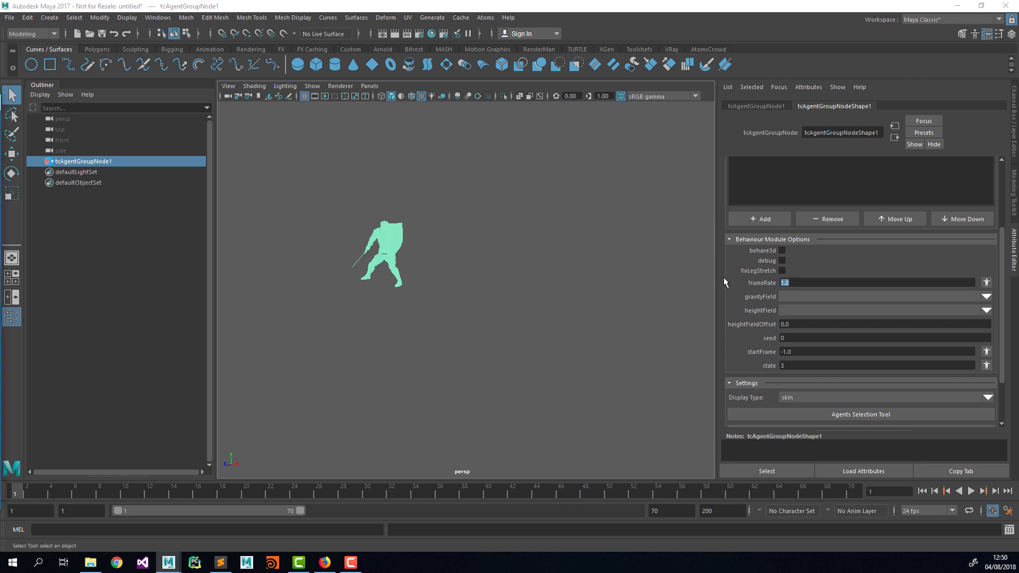
Set the stateMachine module's state to 0 and play the animation from the first frame
scroll(742, 265, up, 2)
scroll(798, 414, down, 1)
click(794, 396)
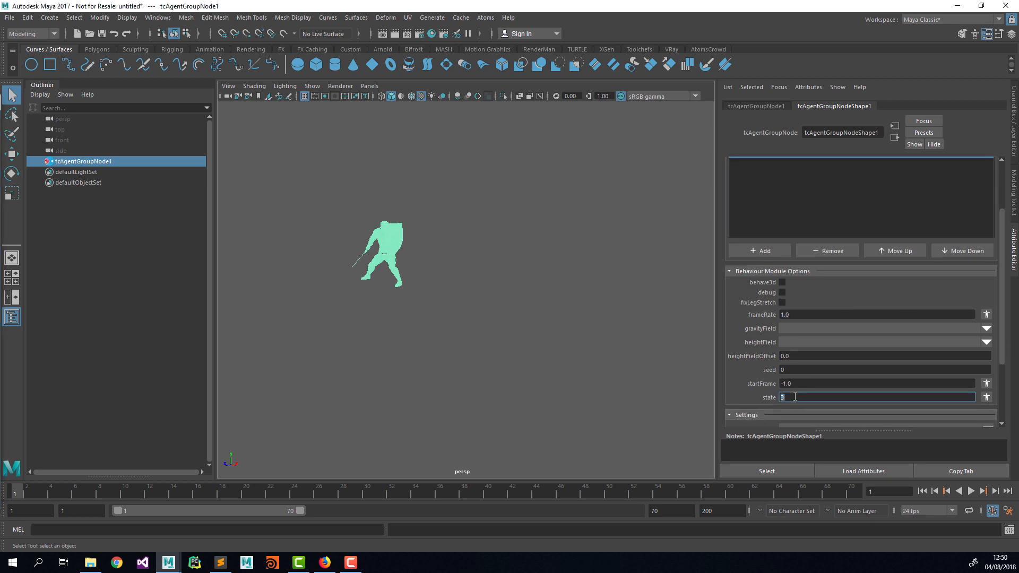
key(Return)
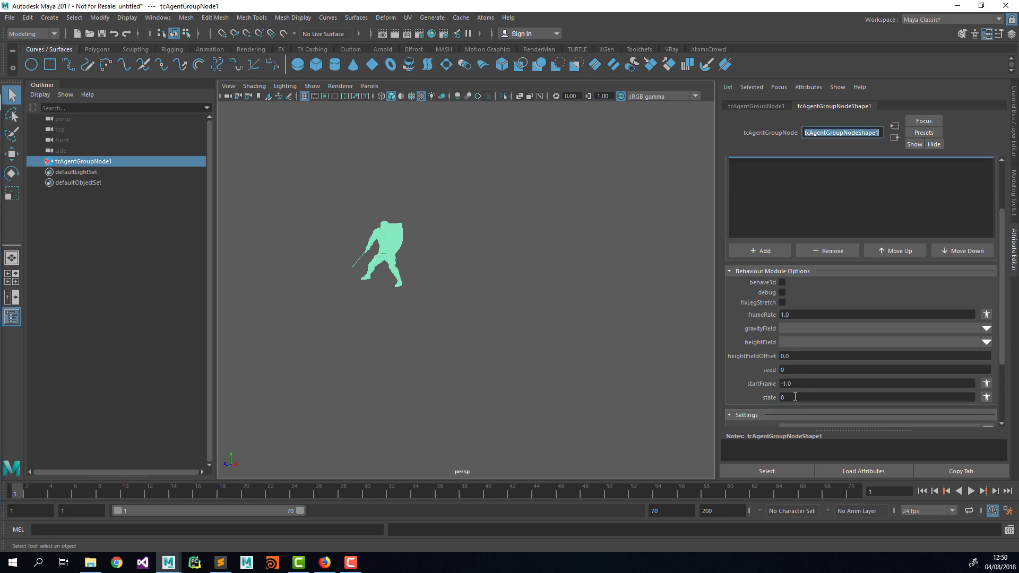
click(921, 492)
click(972, 491)
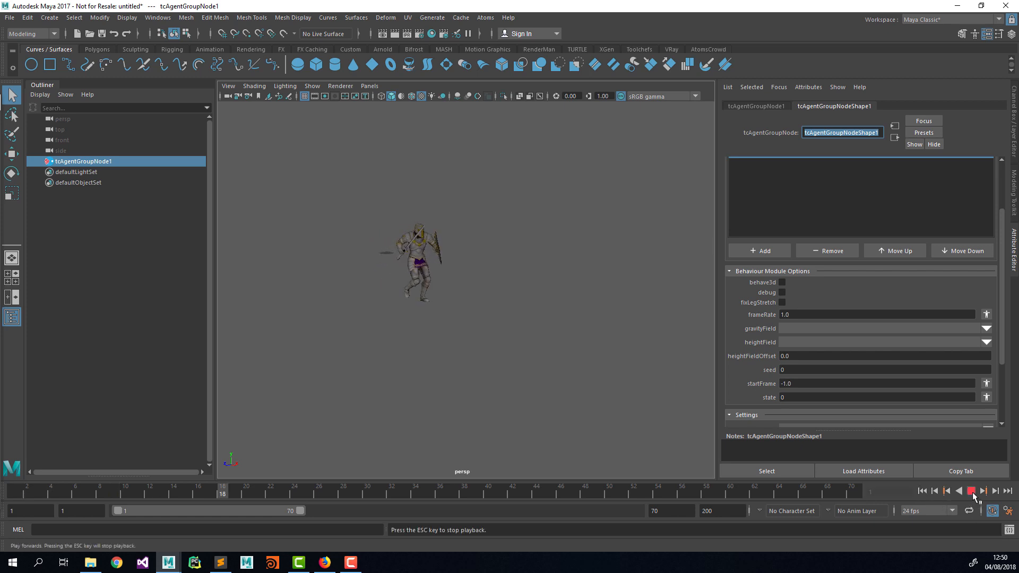
click(971, 491)
Set a key on the state attribute with value 0 at frame 1
click(921, 492)
right_click(817, 399)
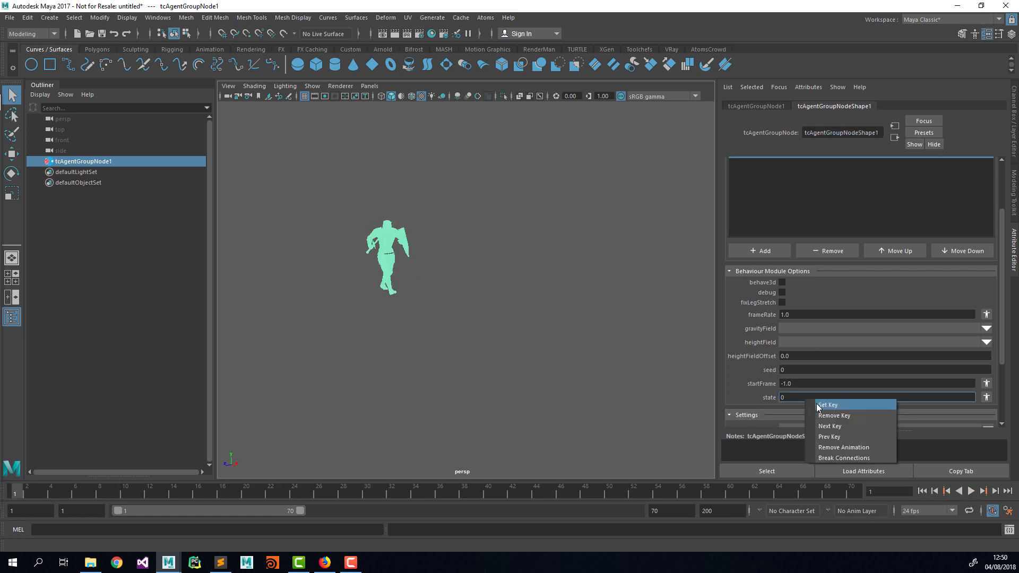
click(828, 405)
Set a key on the state attribute with value 0 at frame 16, then move to frame 17
click(148, 493)
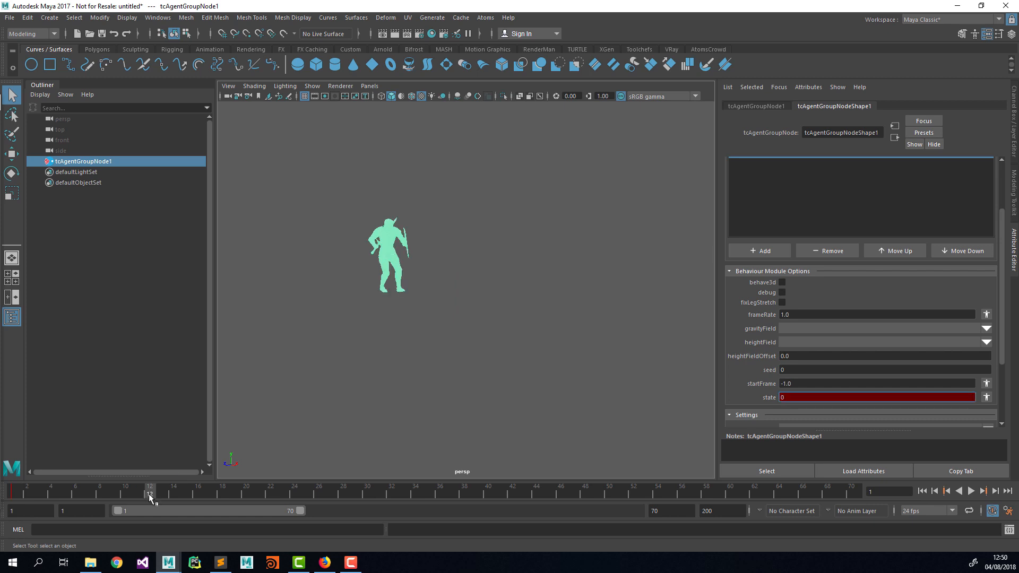
drag(148, 493, 198, 493)
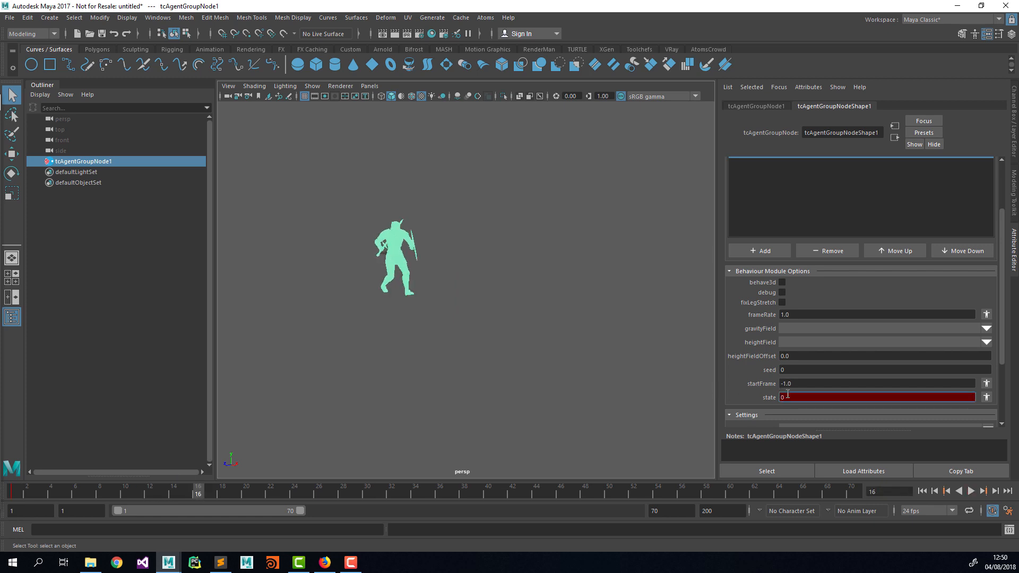
right_click(787, 395)
click(809, 402)
click(208, 494)
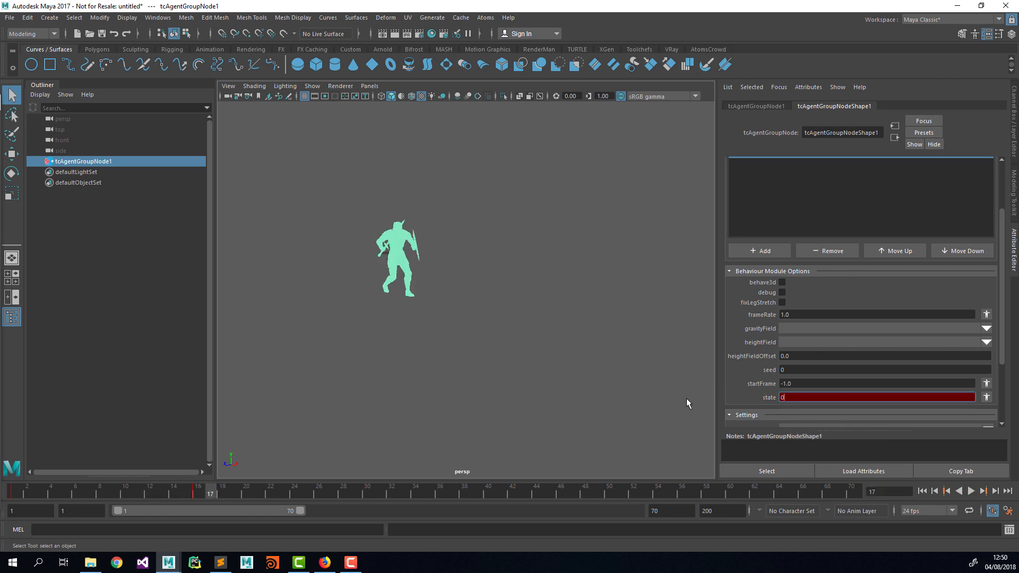
Set the state attribute to 1 at frame 17, and compare its values at frames 1, 16 and 17
key(Return)
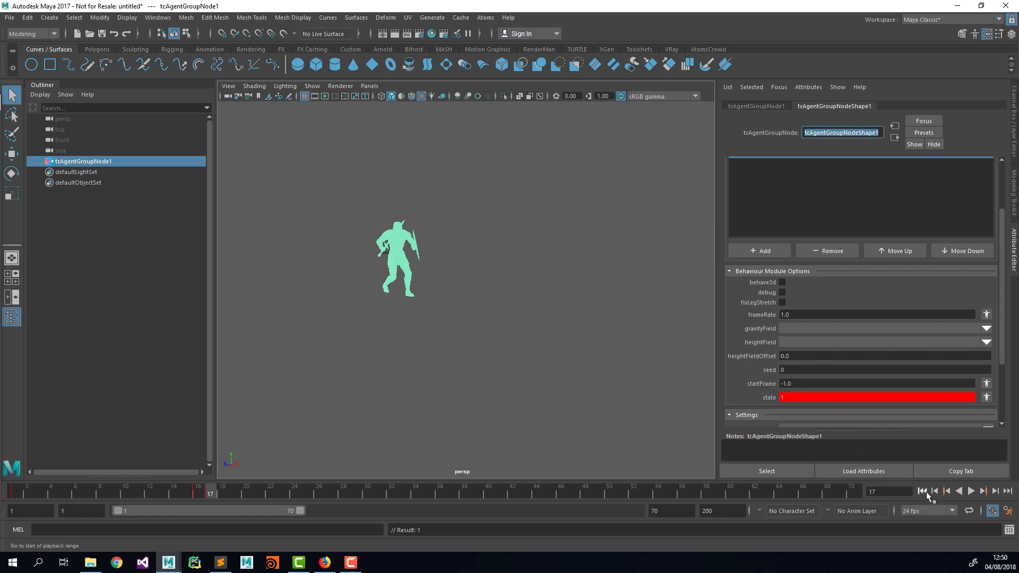
click(924, 492)
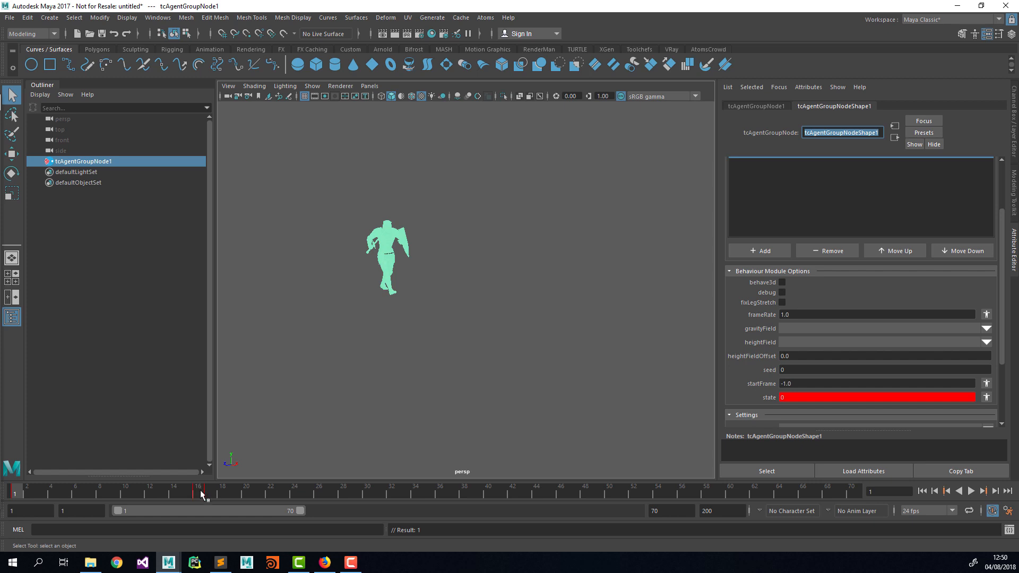
click(201, 493)
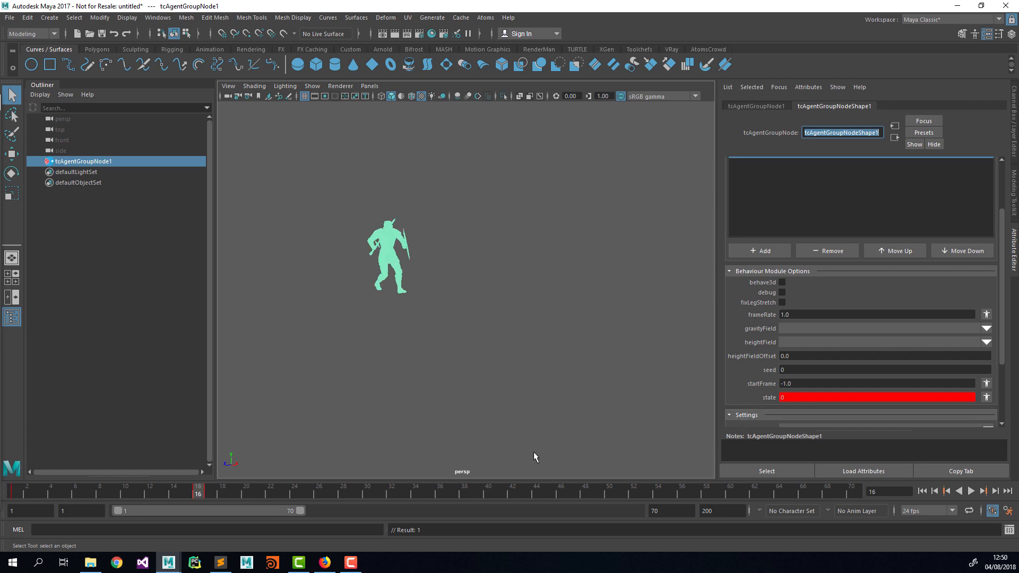
drag(201, 494, 212, 496)
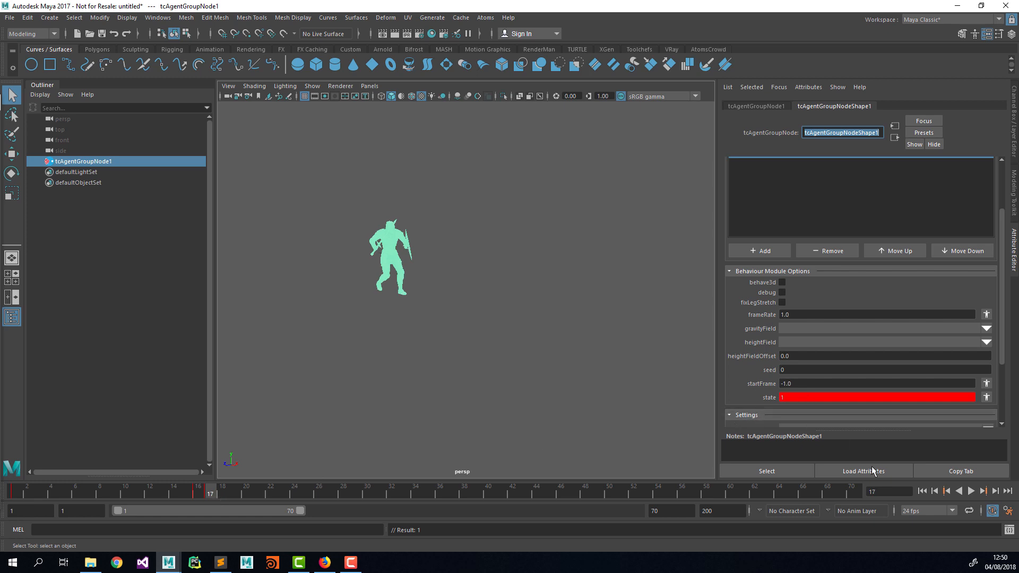
Play the animation from the first frame twice to check the switch from walk to slash
click(922, 491)
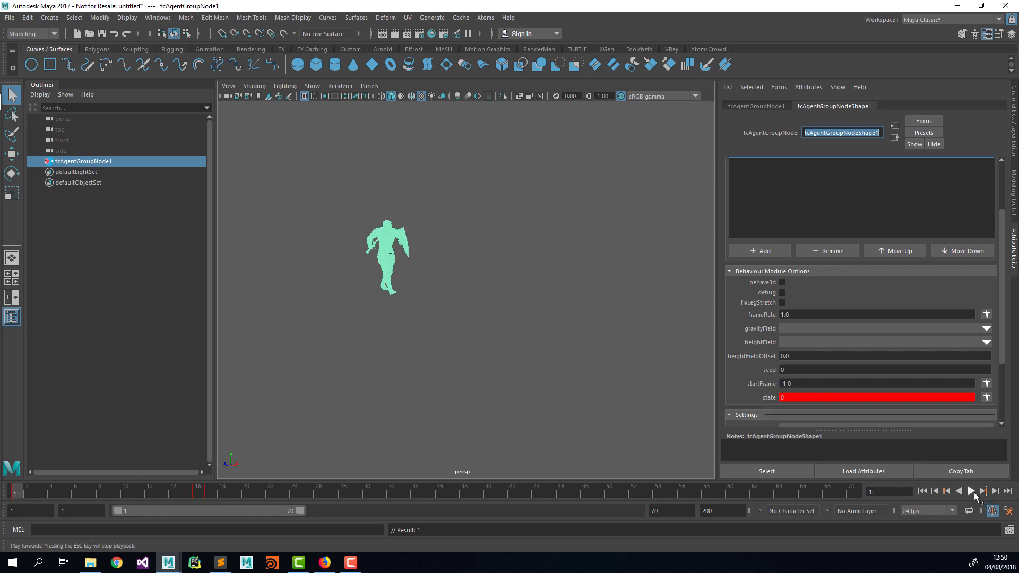
click(972, 492)
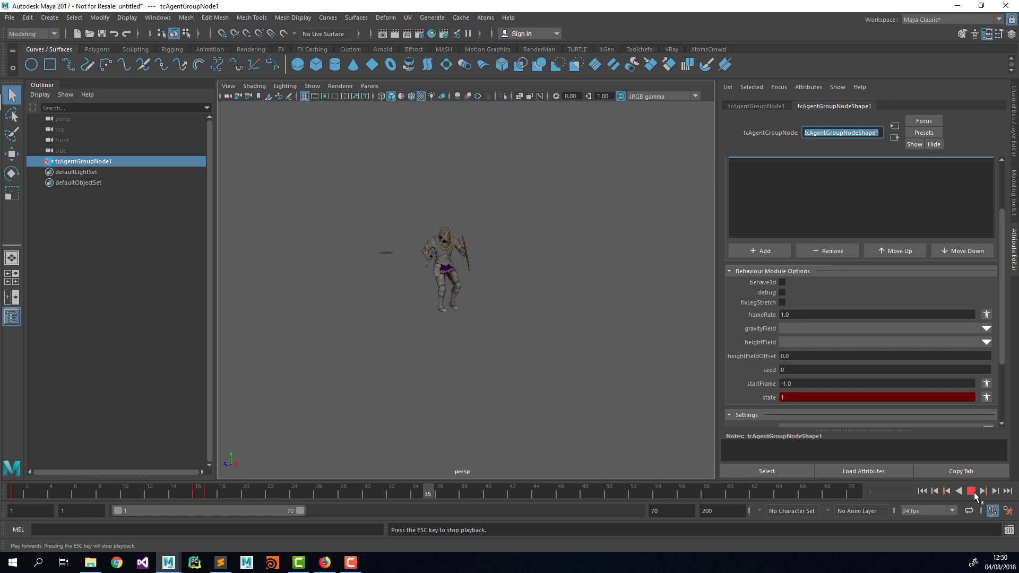
click(972, 492)
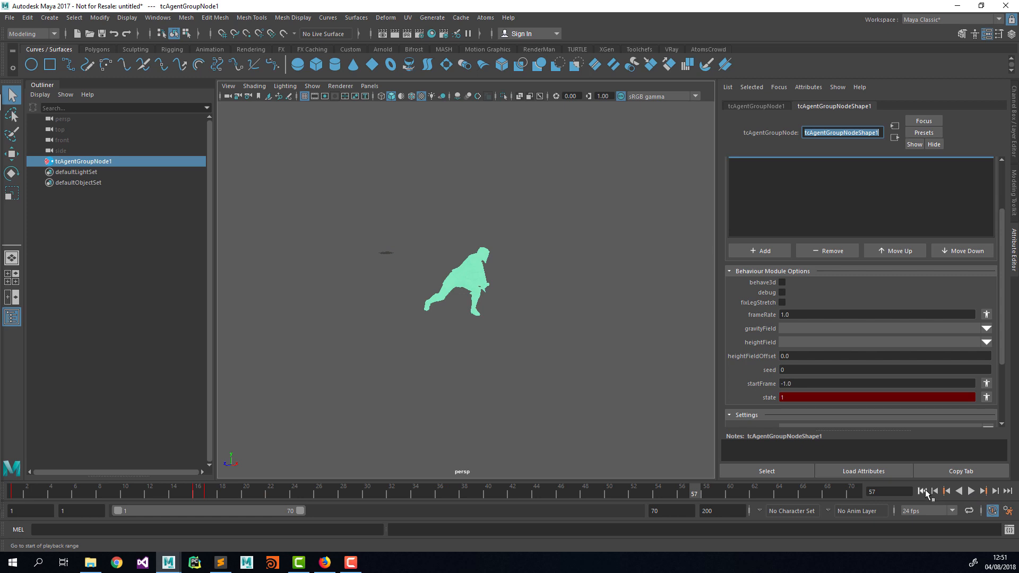
click(921, 492)
click(971, 492)
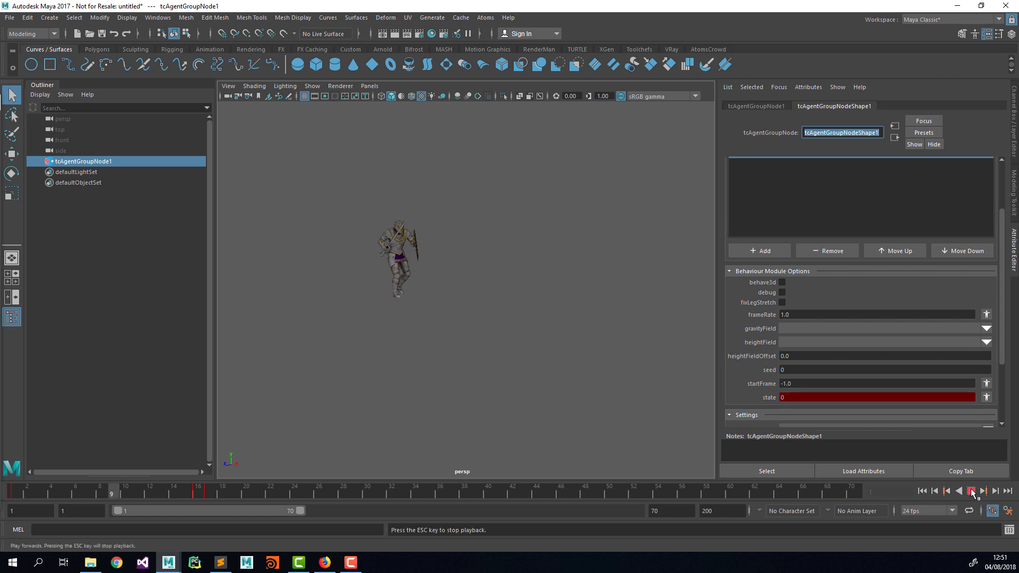
click(972, 491)
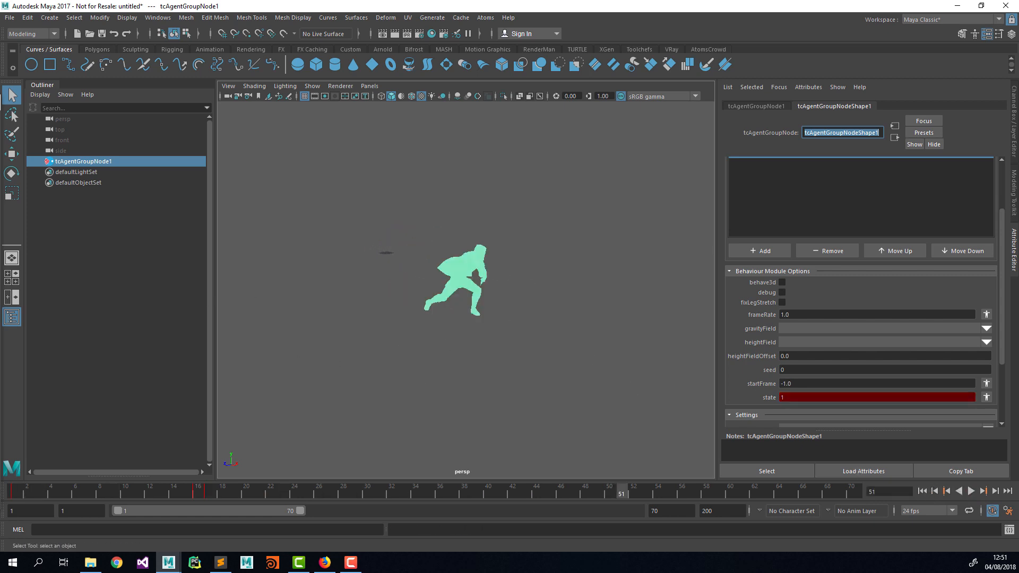
Enable the Idle option for the soldier_slash animation clip in the Atoms Editor
drag(0, 107, 191, 133)
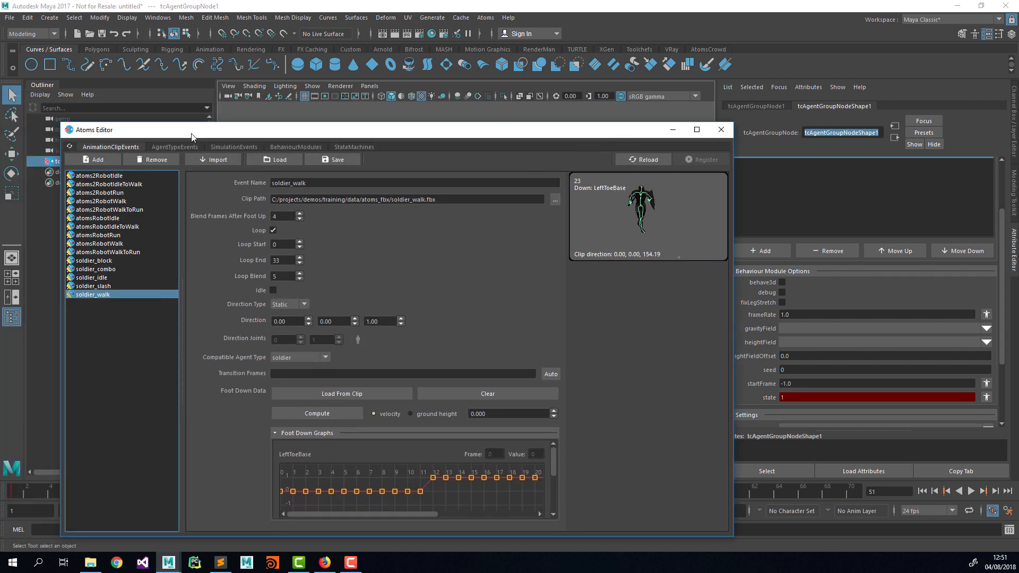
click(115, 269)
click(101, 286)
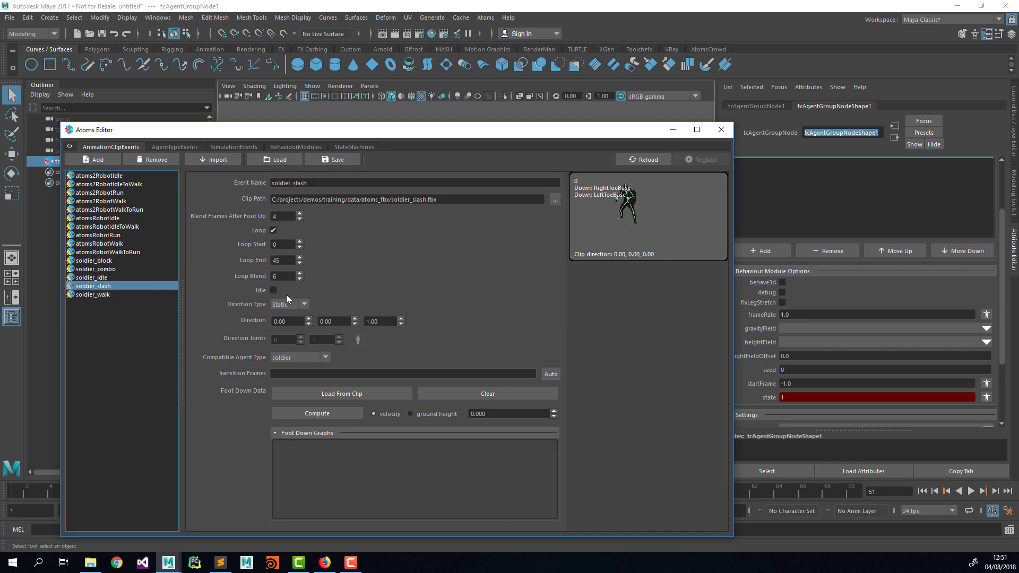
click(273, 290)
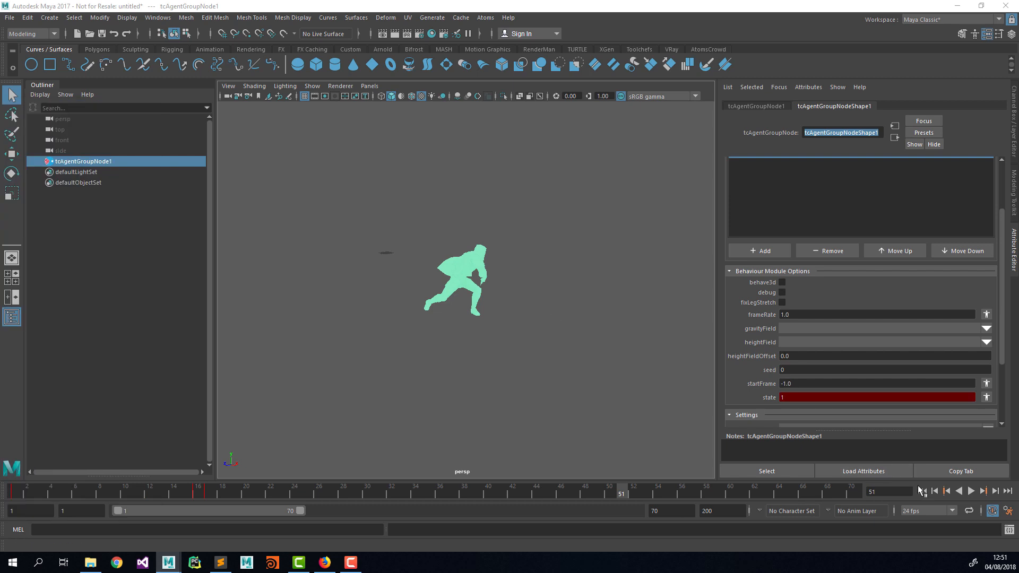
Play the animation again to review the slash state, stop it and clear the selection
click(971, 491)
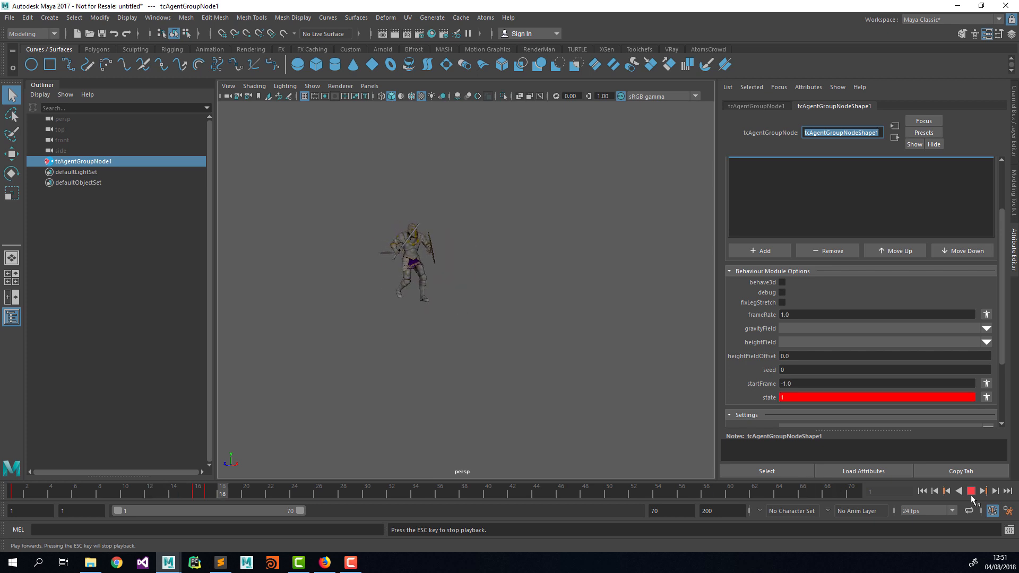
click(970, 494)
click(645, 354)
key(ctrl+s)
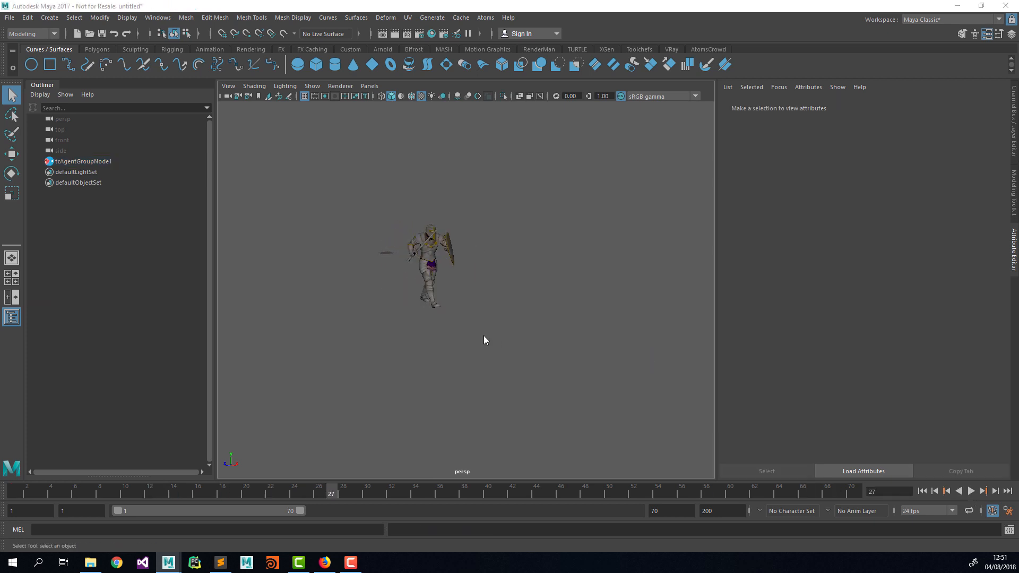
key(Escape)
Select the soldier agent group and remove the keyed animation from the state attribute
drag(449, 276, 381, 205)
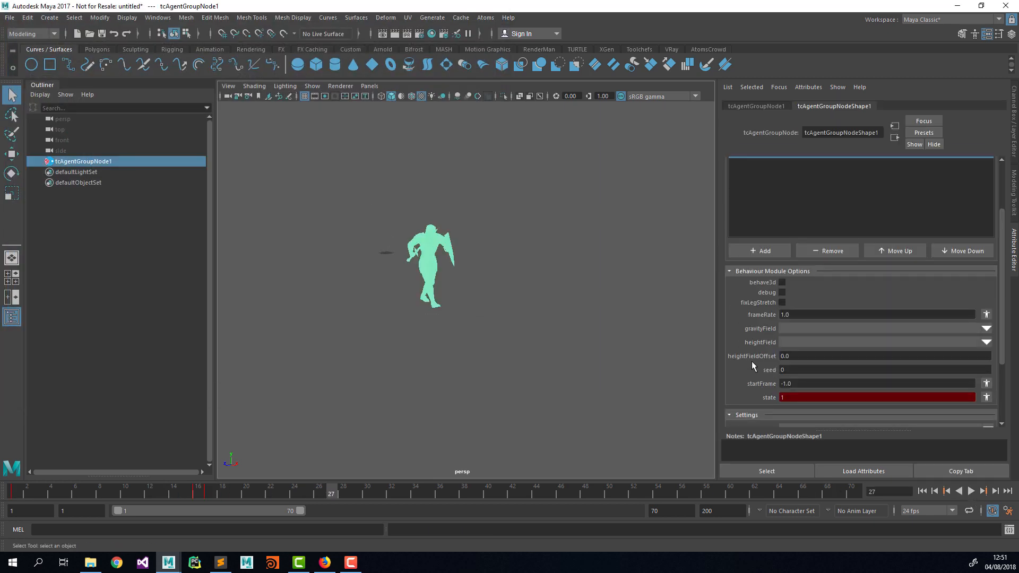
scroll(764, 366, down, 1)
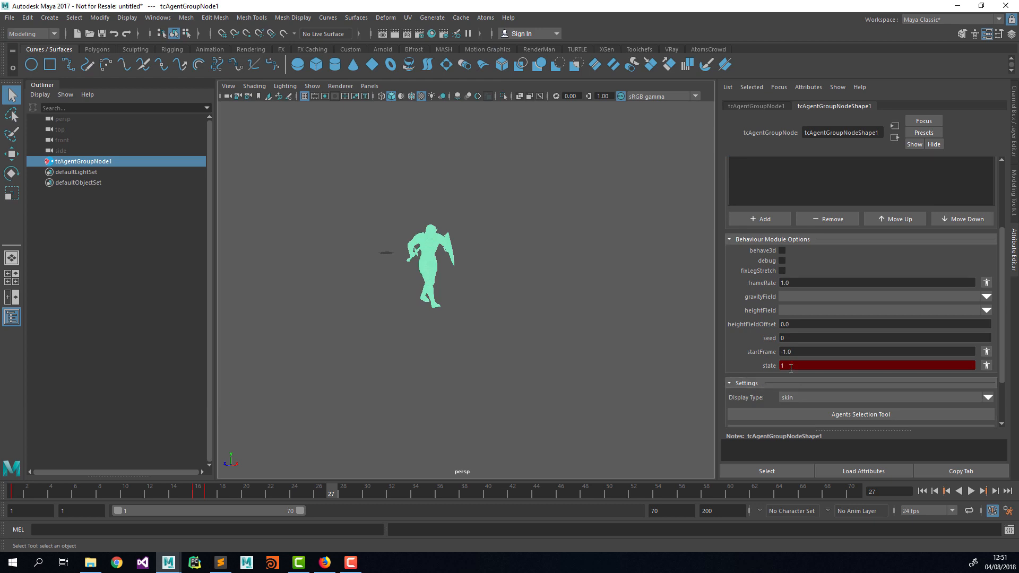
right_click(790, 367)
click(823, 428)
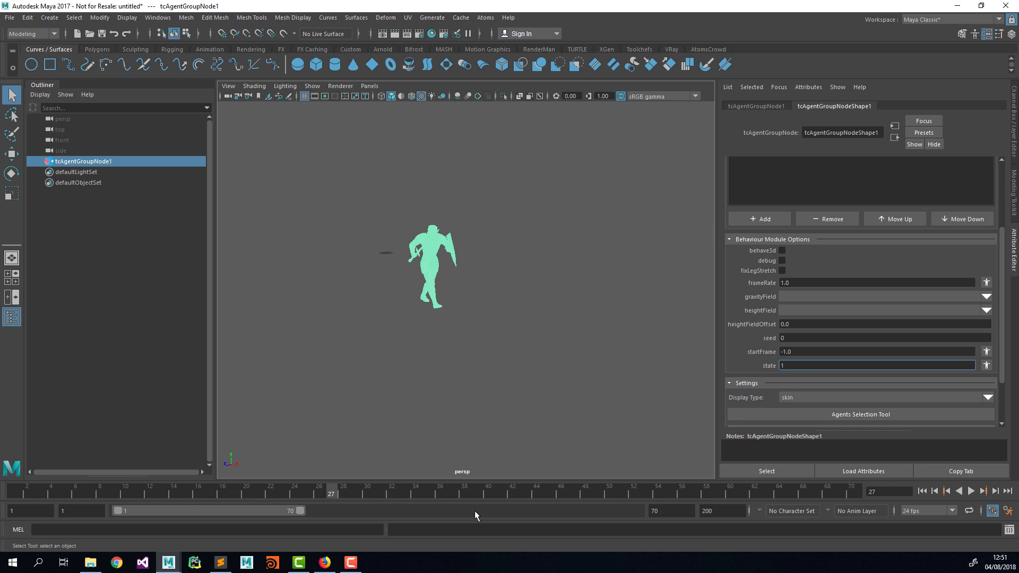
Set the state attribute to 2 at frame 1 and set a key on it
click(922, 491)
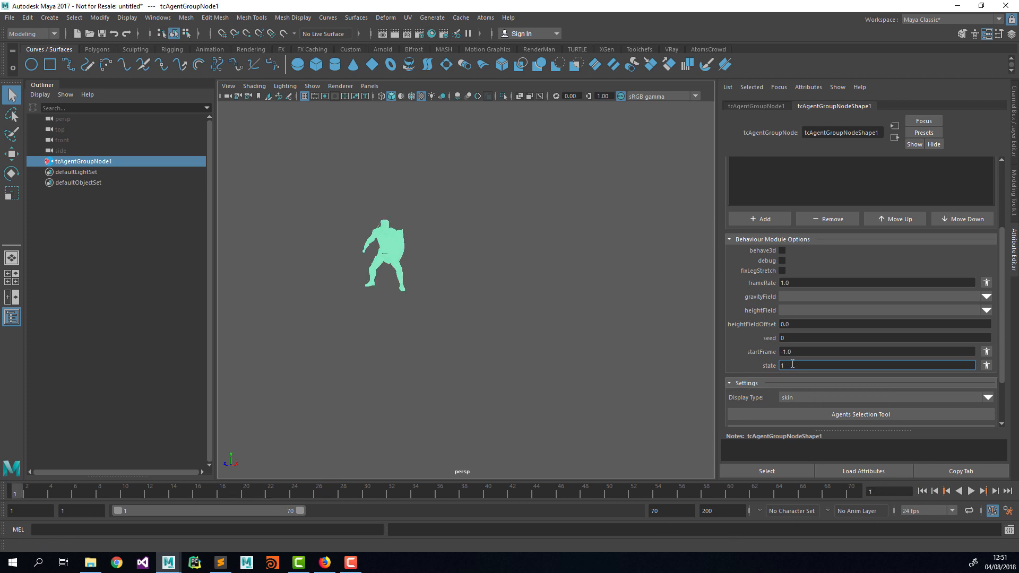
key(BackSpace)
text(2)
key(Return)
click(921, 492)
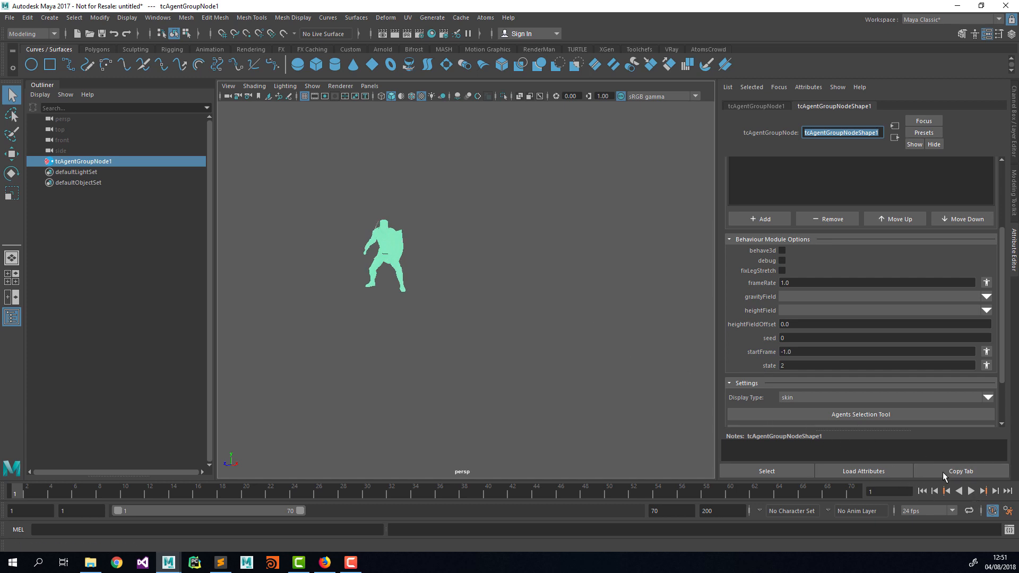
right_click(805, 368)
click(821, 389)
Key the state attribute with value 2 at frame 18 and value 3 at frame 19
click(146, 490)
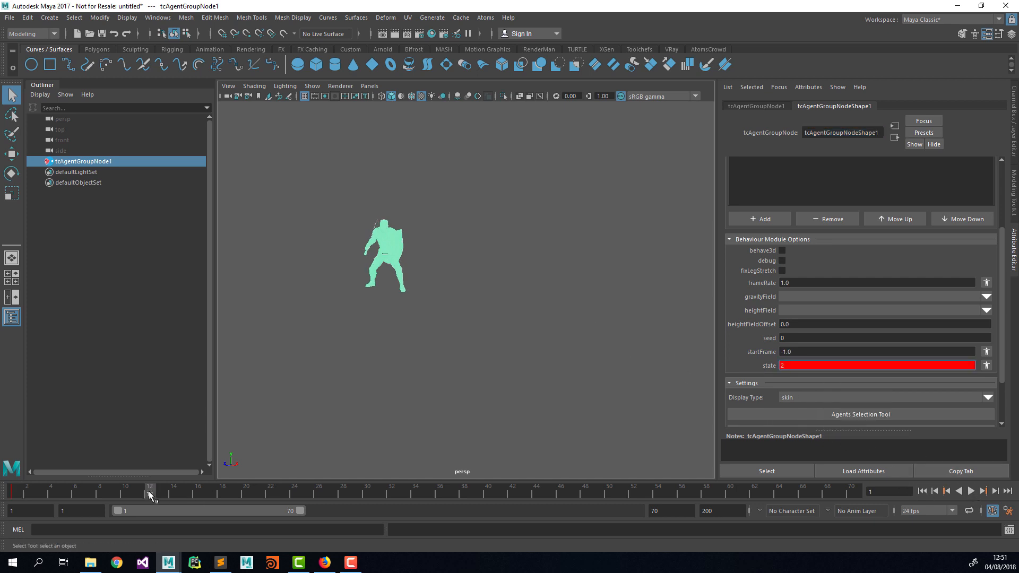
click(215, 493)
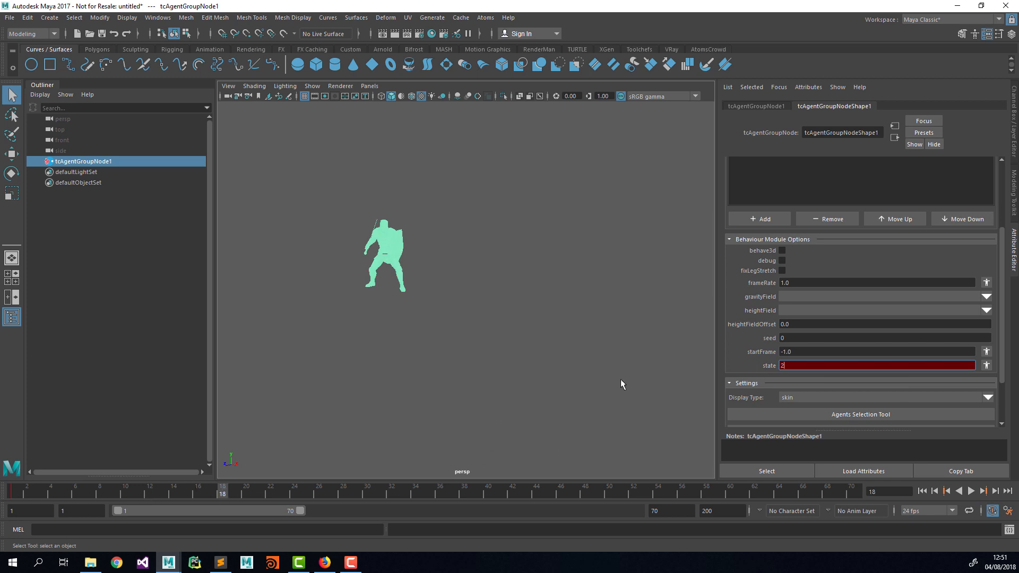
right_click(785, 363)
click(811, 385)
click(228, 494)
key(Return)
Play the animation from the first frame to check the switch from idle to block
click(921, 491)
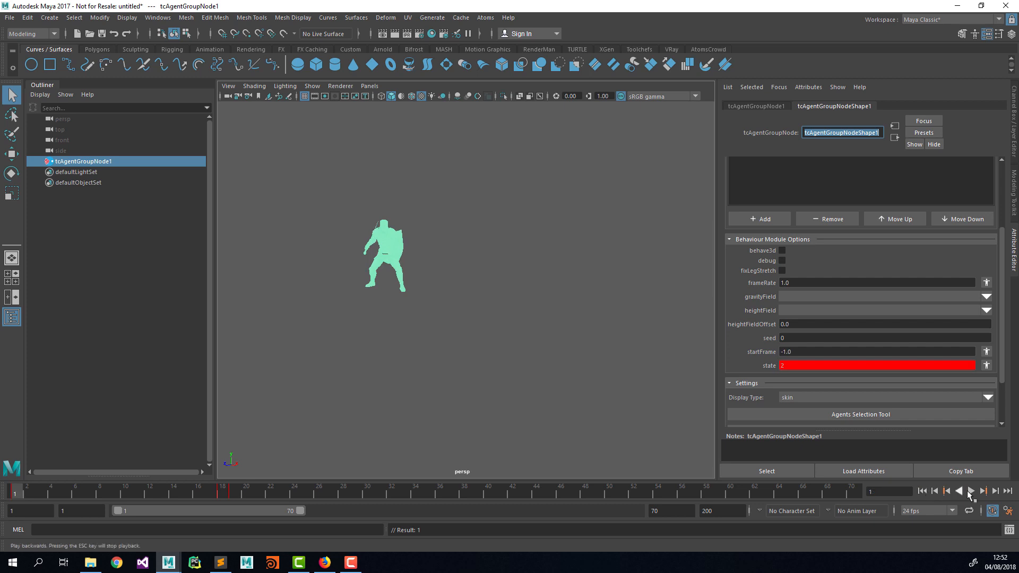
click(971, 490)
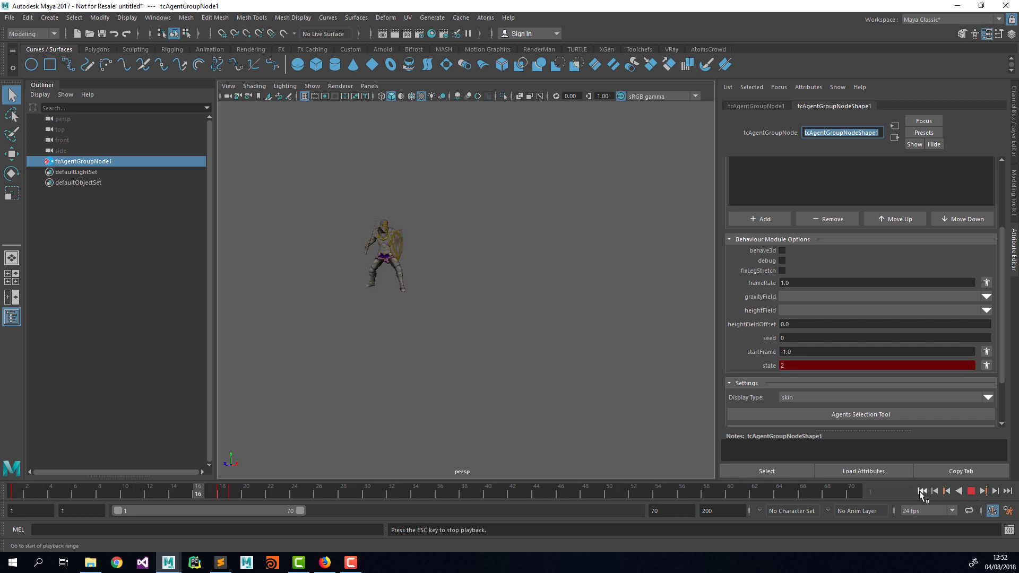
click(970, 492)
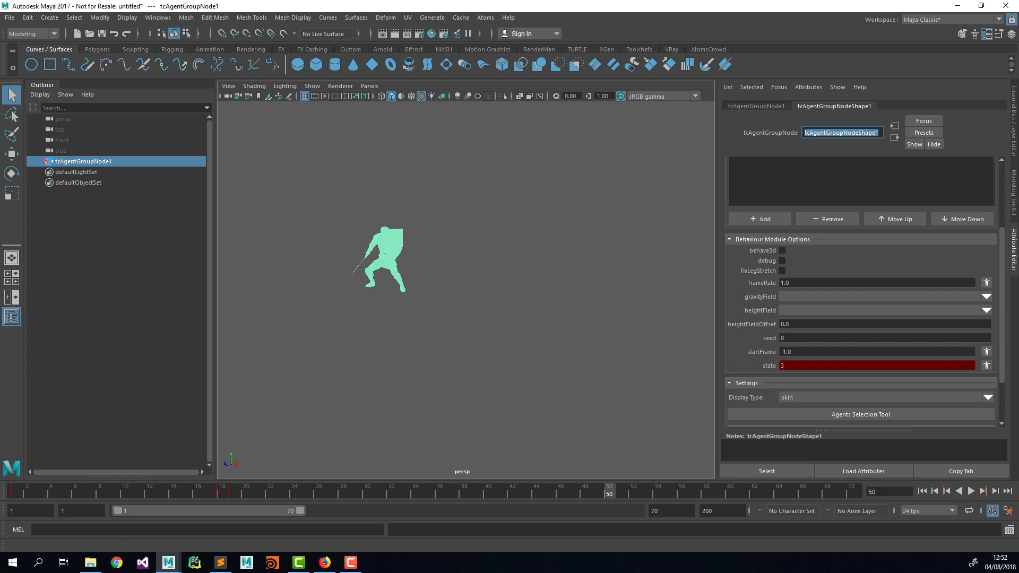
Set the idle-to-block connection's blend in and blend out frames to 8 in the soldier state machine, register it and move the editor aside
drag(0, 101, 561, 102)
click(345, 115)
click(263, 281)
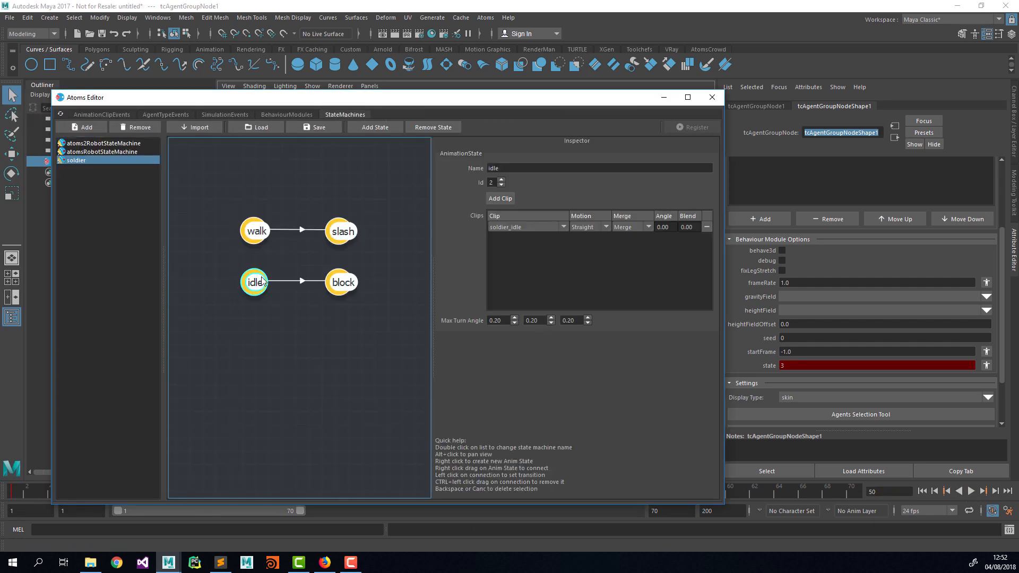
click(301, 280)
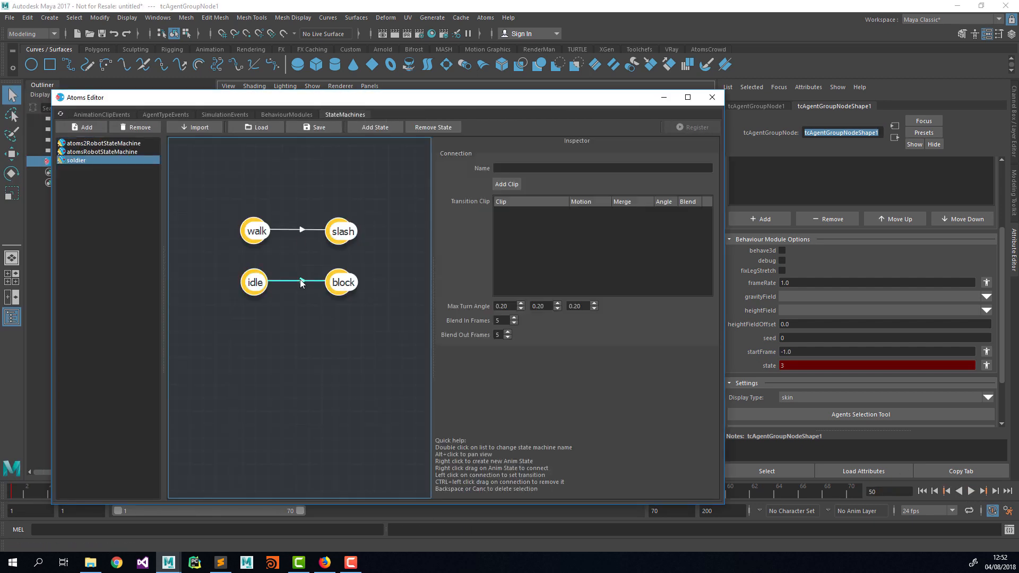
double_click(514, 318)
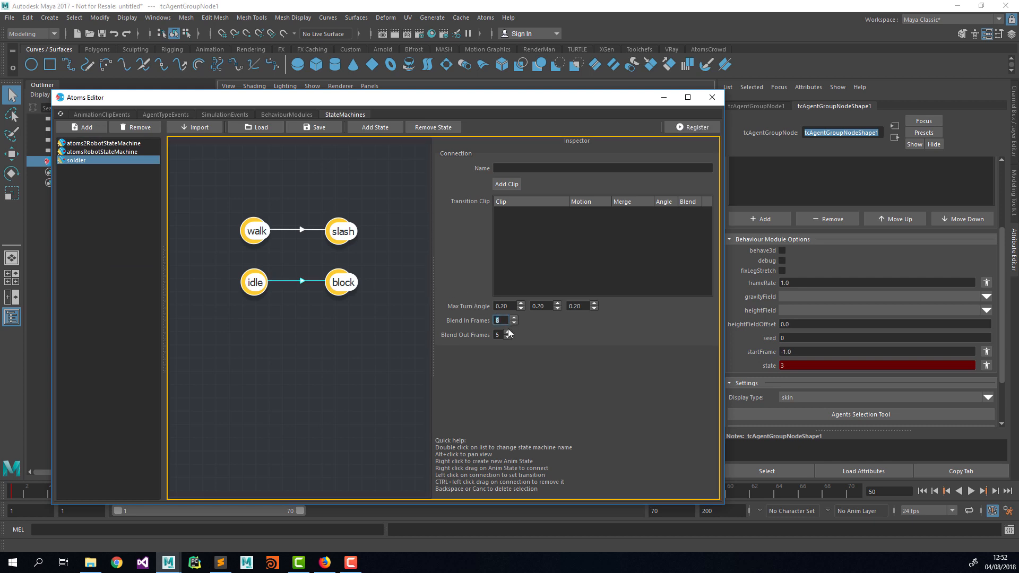
double_click(508, 332)
key(Return)
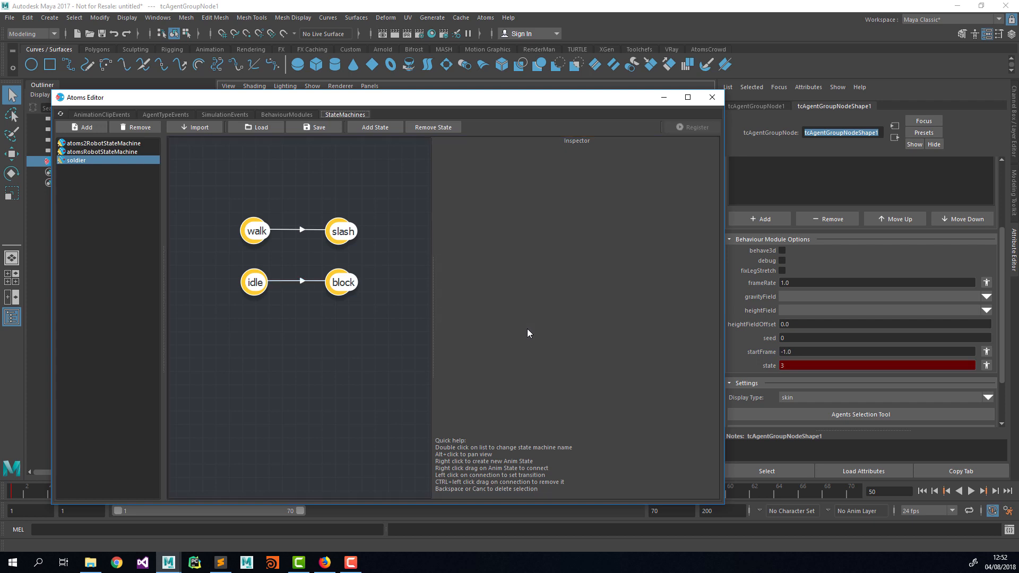
click(303, 283)
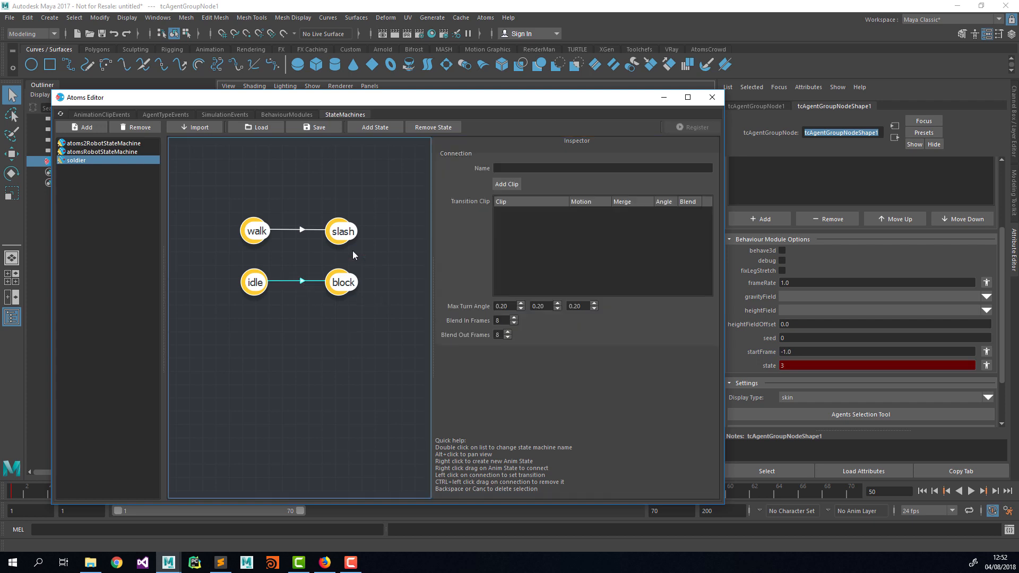
drag(414, 102, 0, 91)
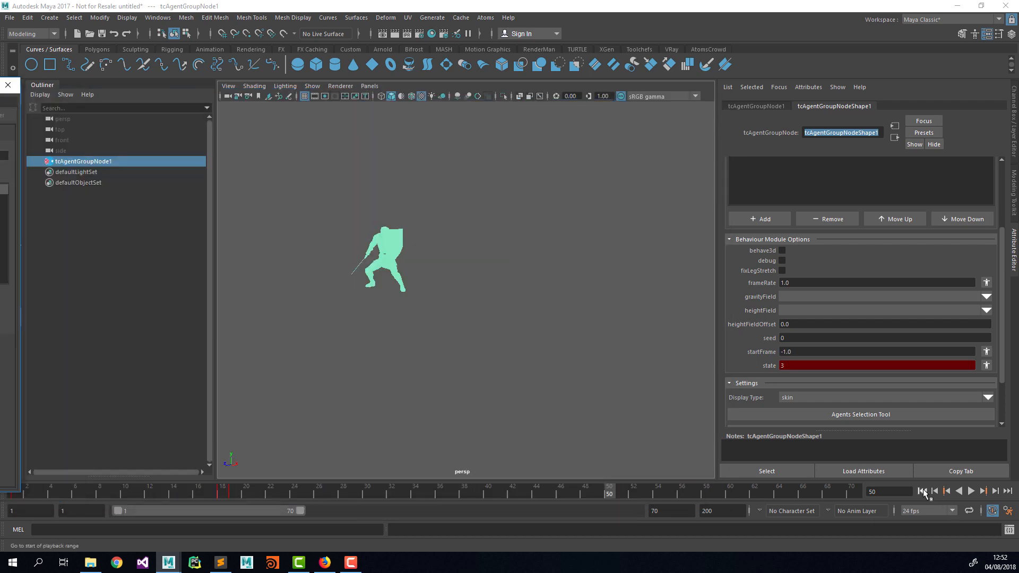
Replay the animation from the first frame to review the idle-to-block blend, then return to frame 1
click(922, 492)
click(971, 492)
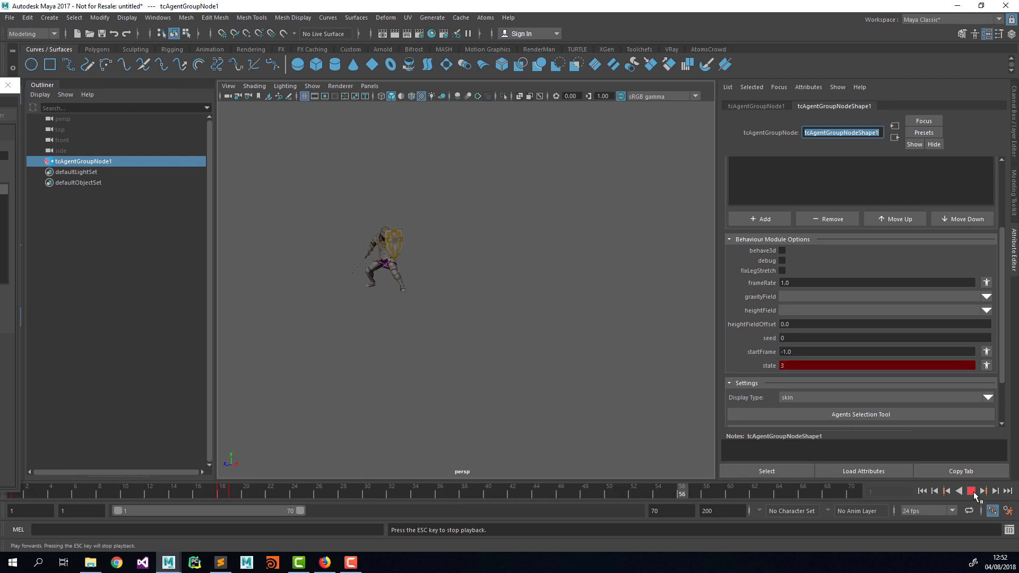
click(971, 491)
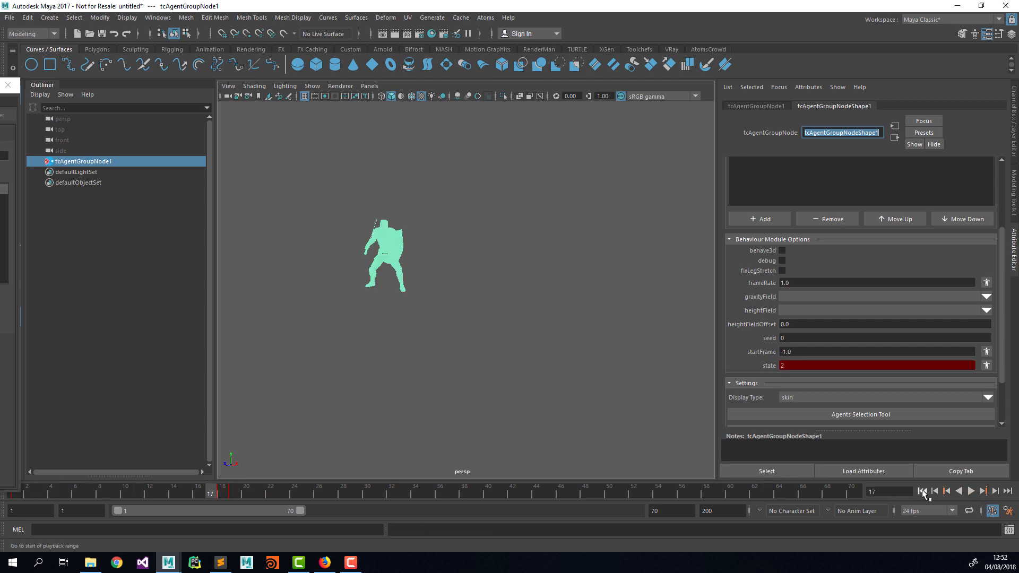
click(922, 491)
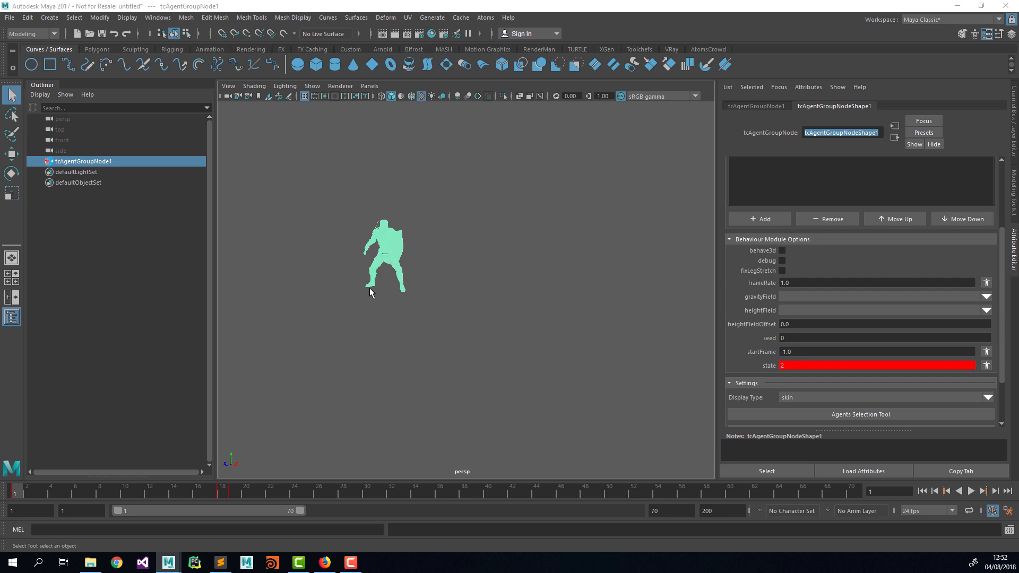
Replace the agent group's state machine module with a clipReader module and set its clipName to soldier_combo
scroll(737, 323, up, 3)
click(812, 315)
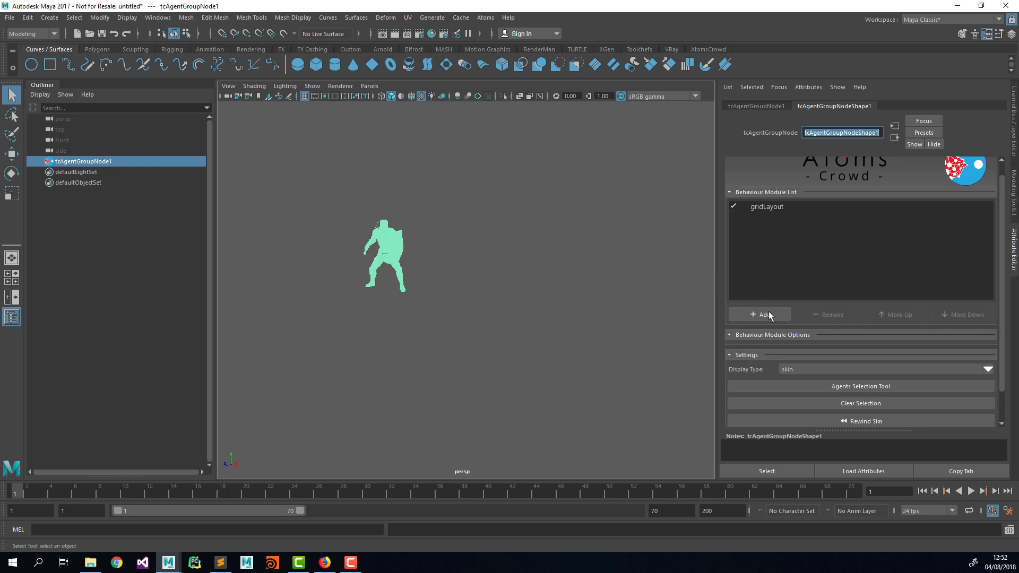
click(766, 313)
mouse_move(775, 421)
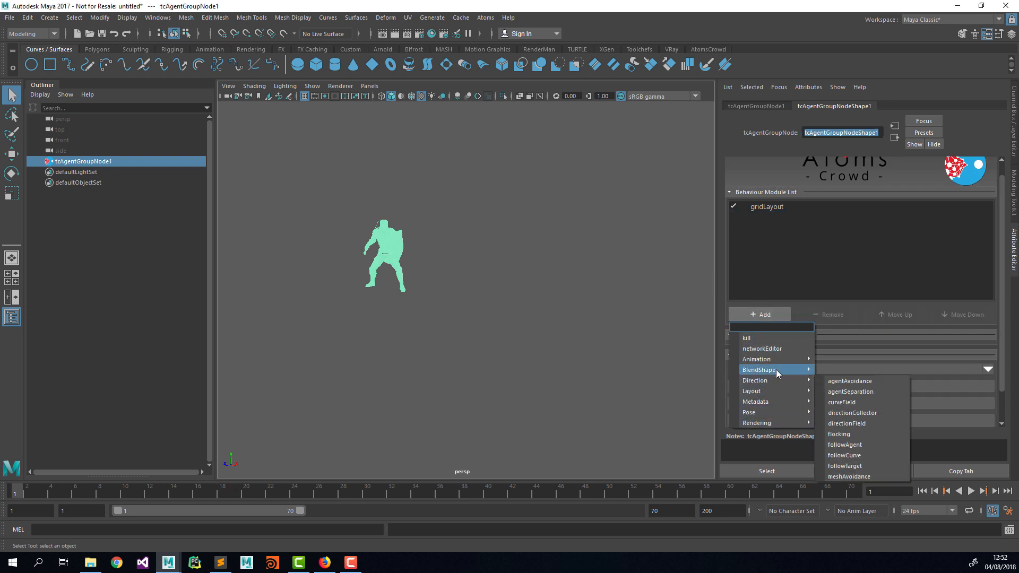
mouse_move(775, 363)
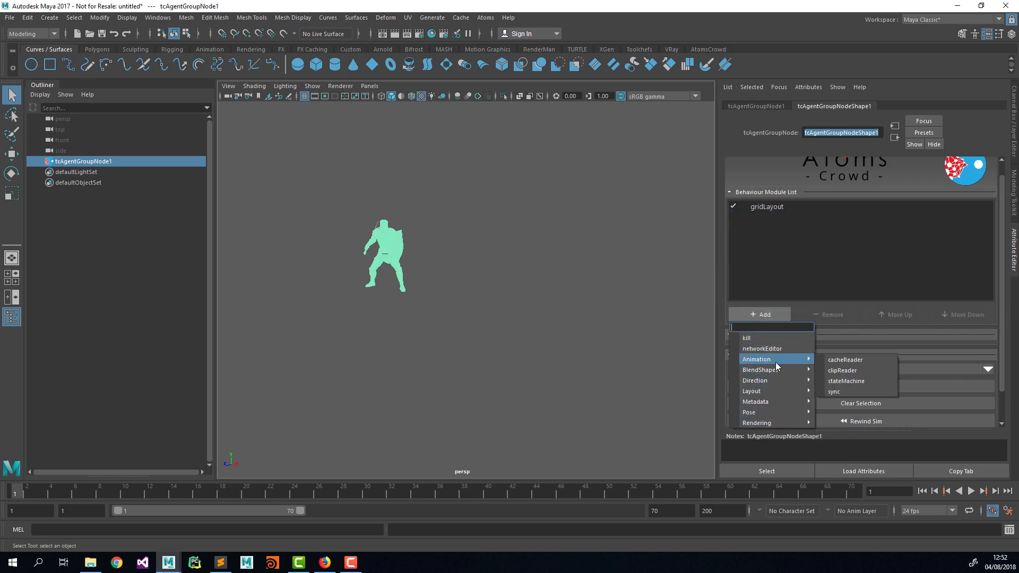
click(842, 369)
click(781, 217)
click(974, 357)
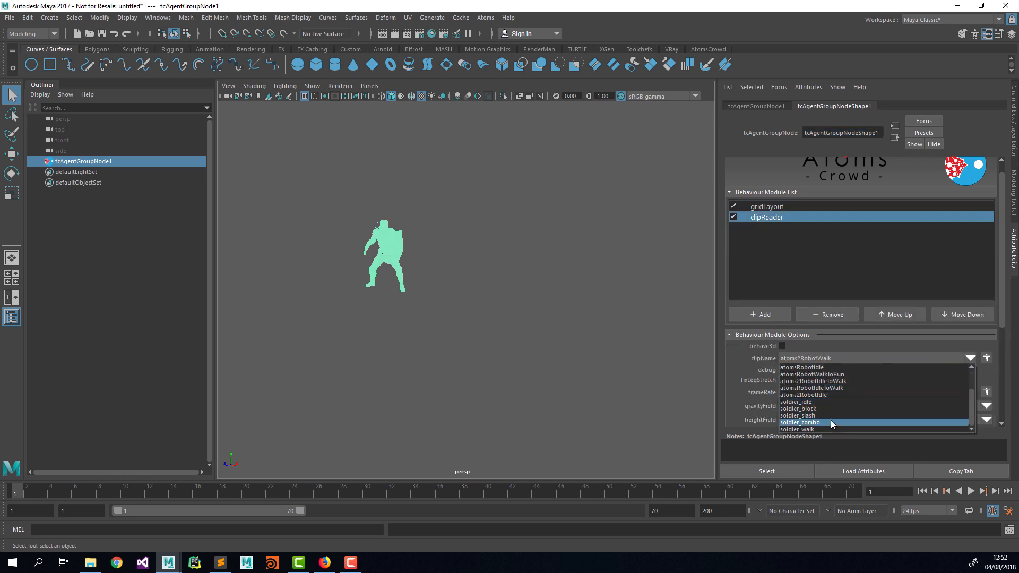
click(829, 422)
Play the soldier_combo clip to review it, return to the first frame and deselect the agent group
click(970, 490)
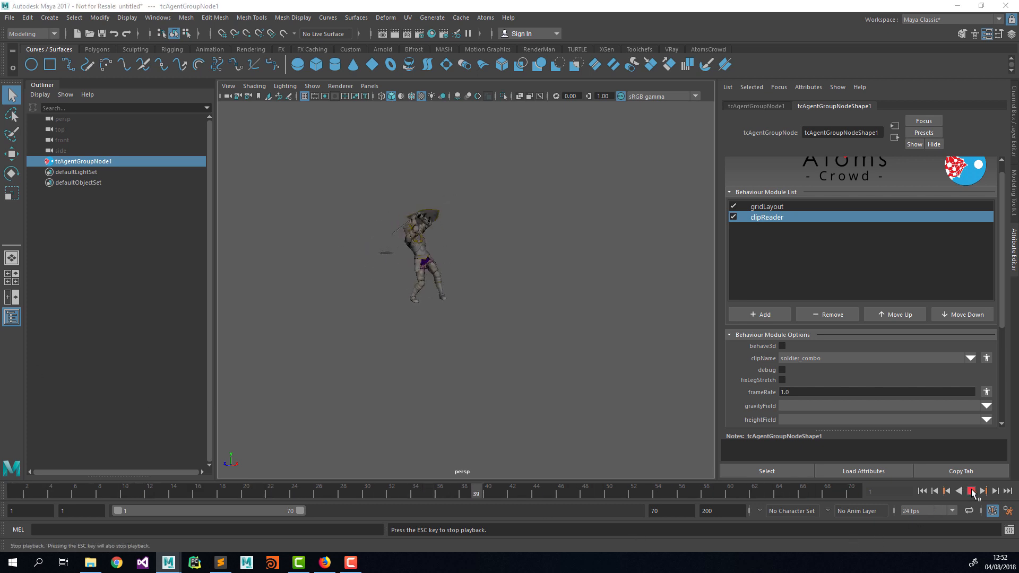
click(971, 492)
click(922, 490)
click(510, 326)
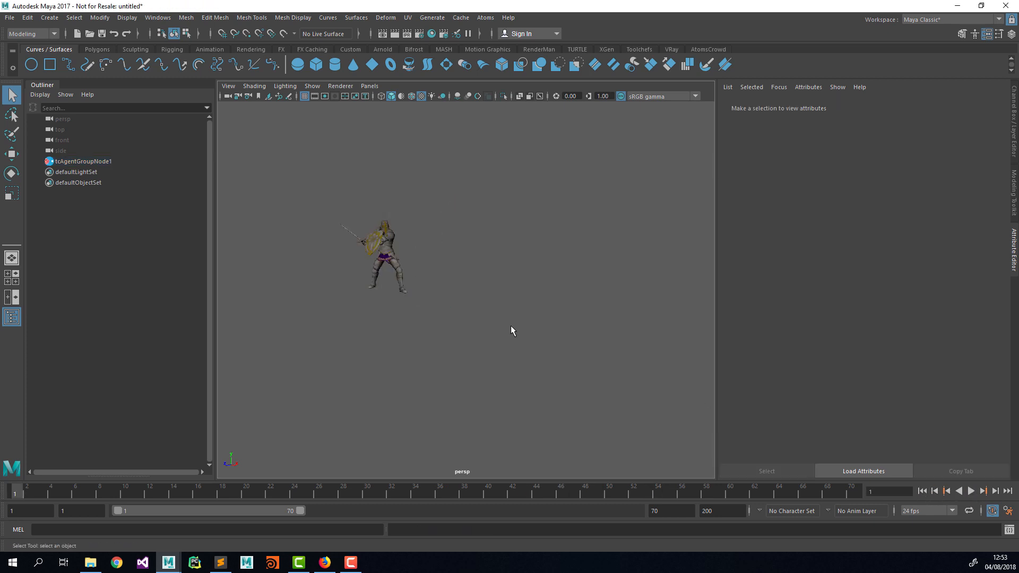
Save the scene as a Maya Binary file named soldier_setup in the training project's scenes folder
key(ctrl+shift+s)
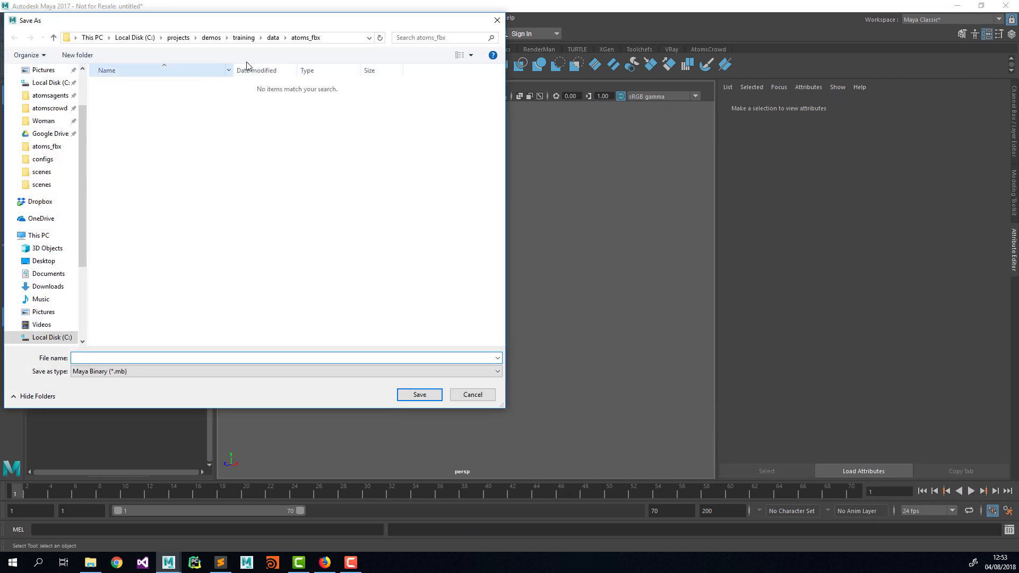
click(243, 37)
double_click(119, 120)
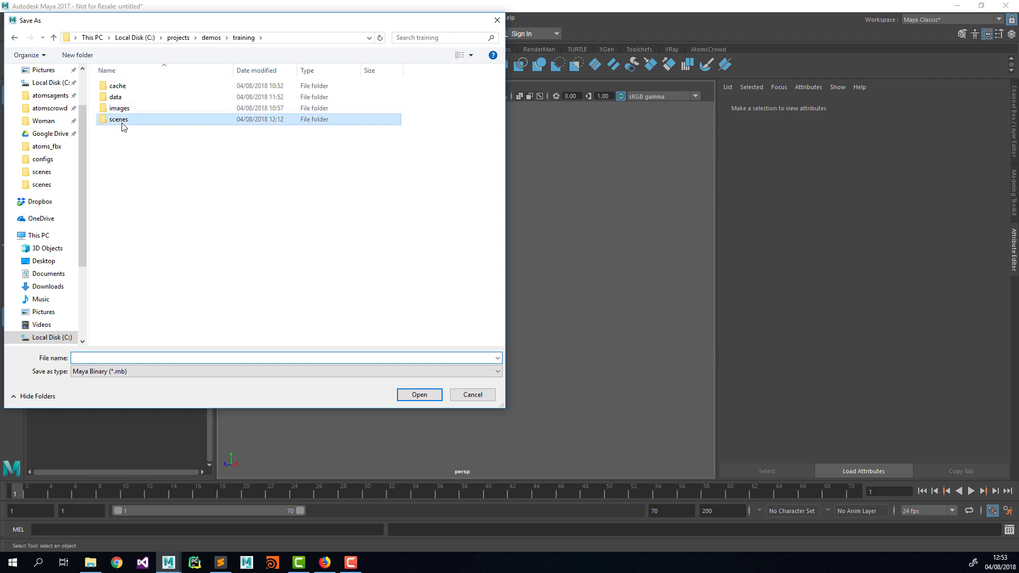
click(111, 357)
text(s)
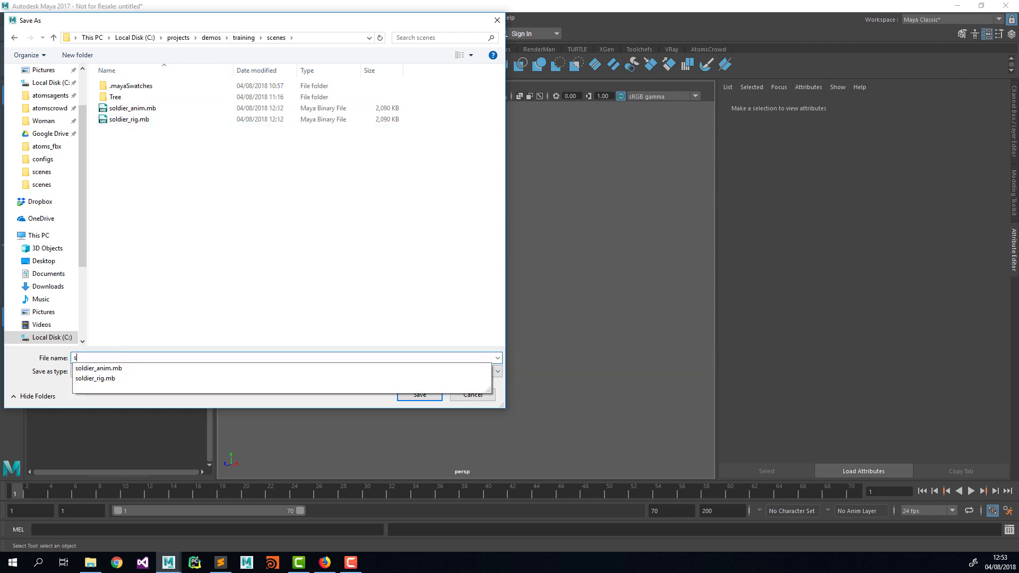
text(oldier_setup)
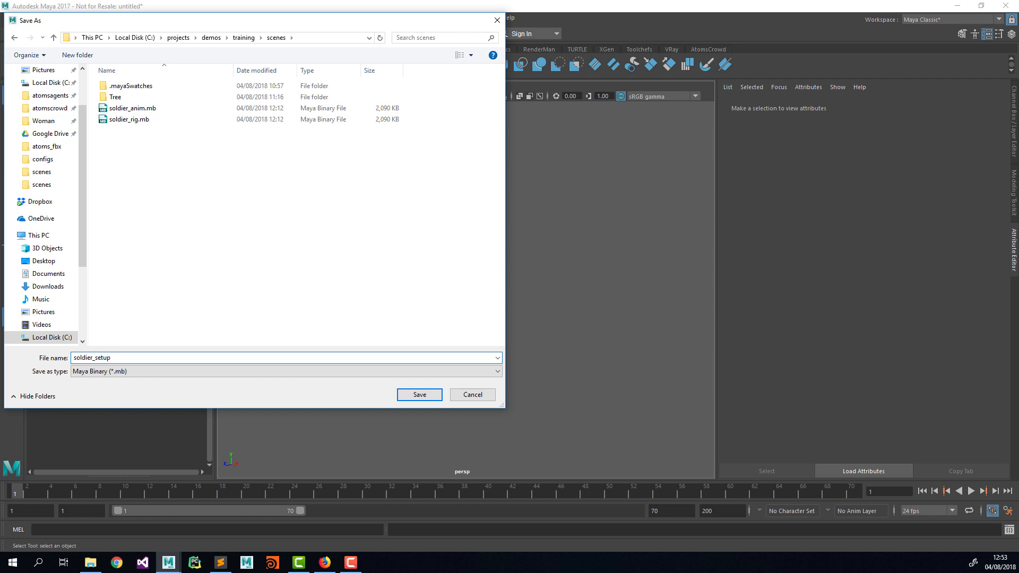
key(Return)
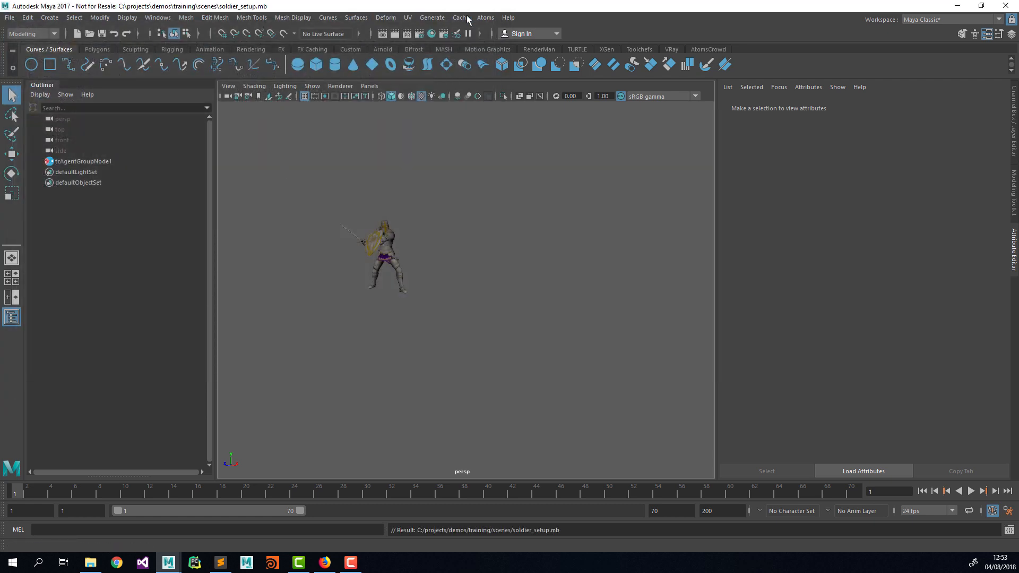
Open the Atoms Editor and review the registered animation clips, agent types, simulation events, behaviour modules and the soldier state machine
click(484, 18)
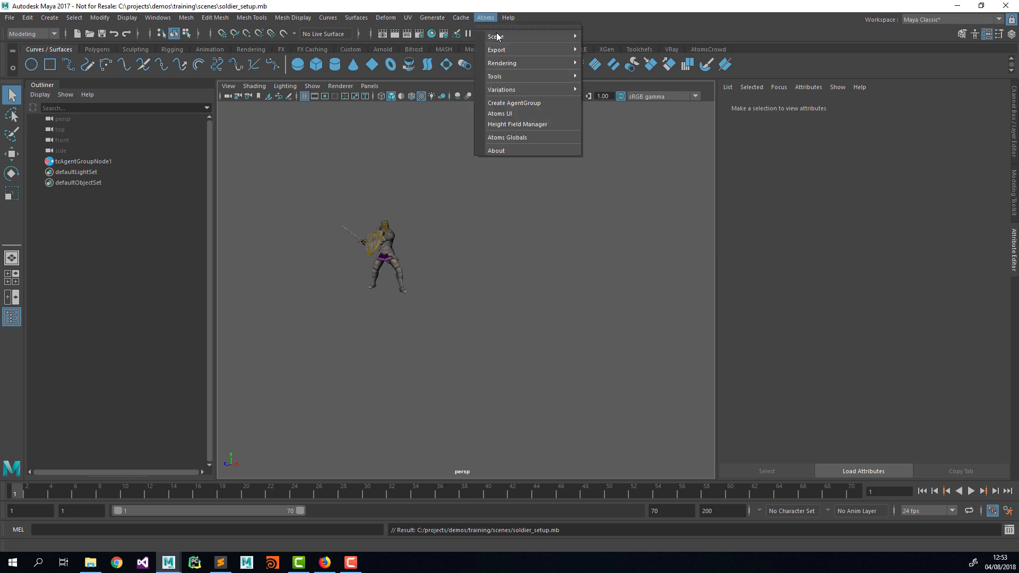
mouse_move(499, 38)
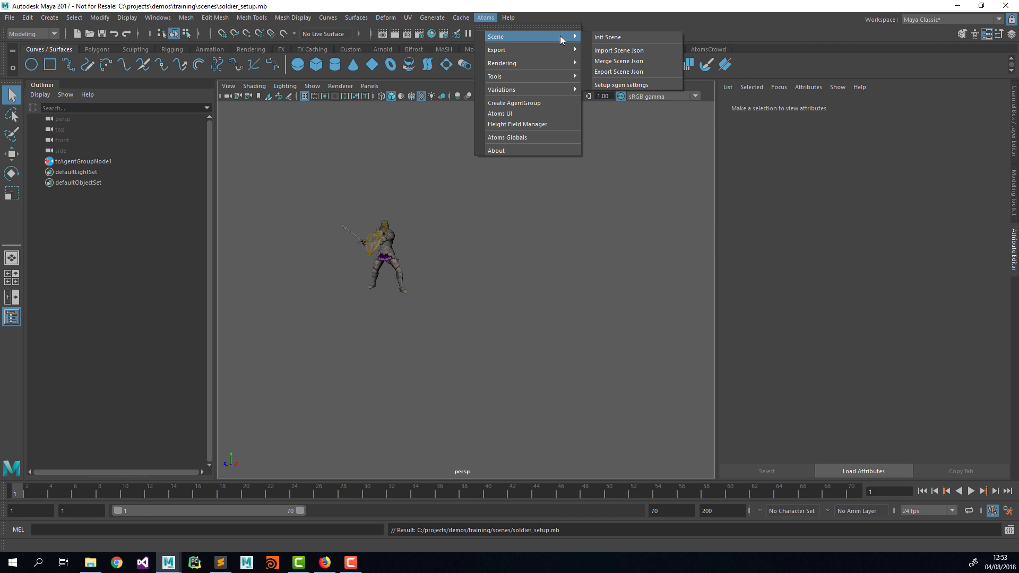
click(541, 114)
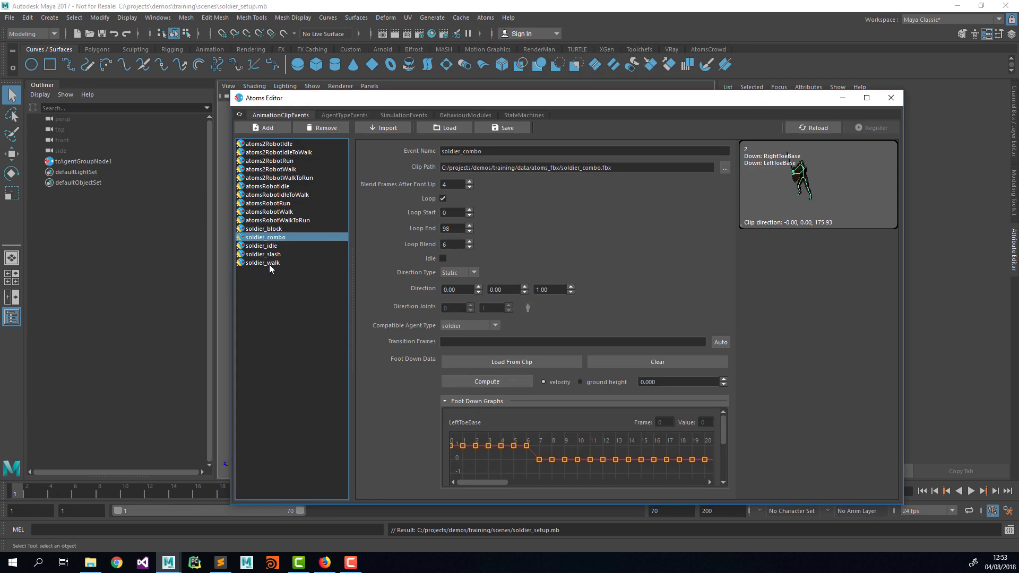
click(342, 115)
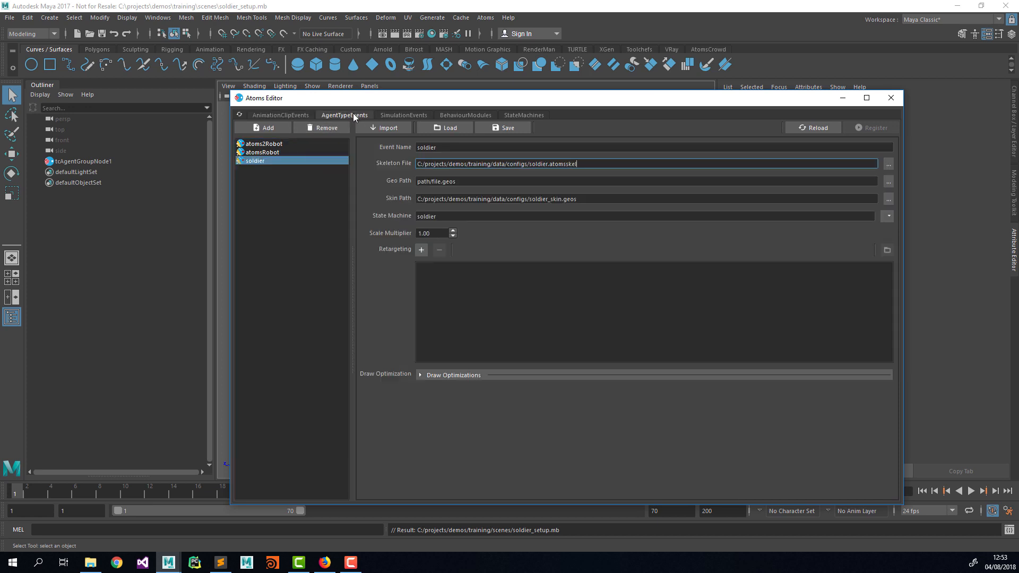
click(419, 116)
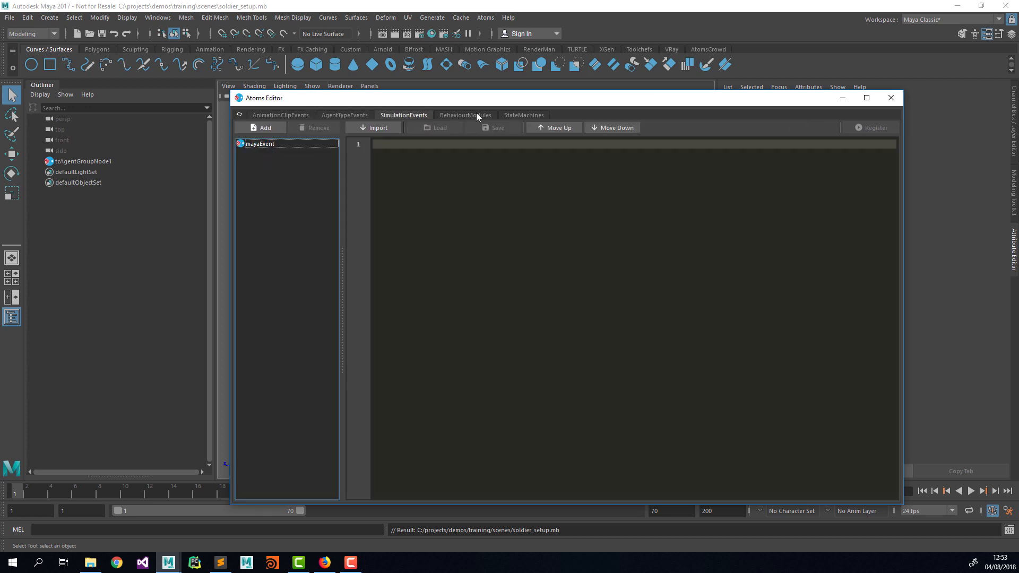
click(478, 115)
click(521, 114)
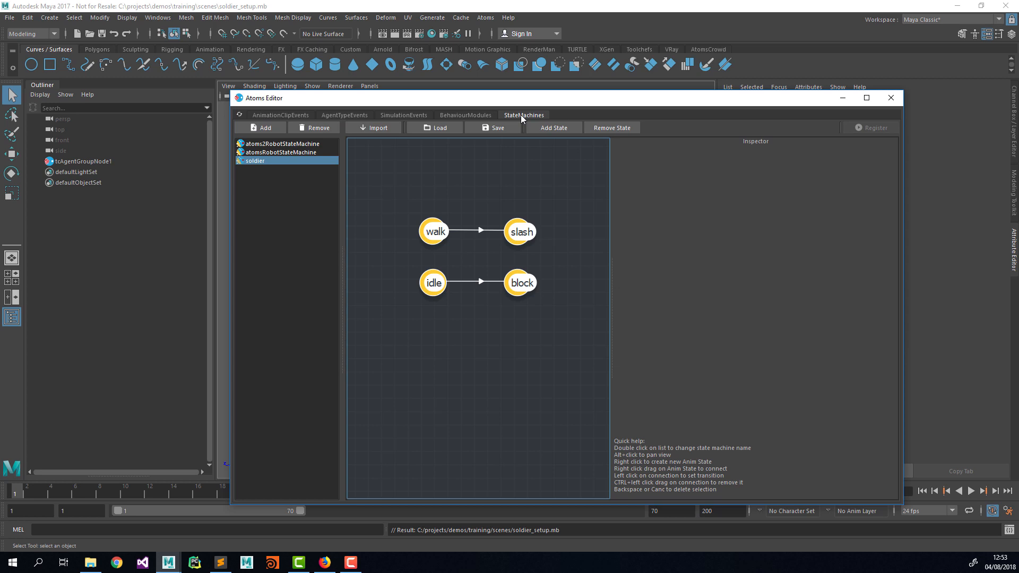
drag(826, 106, 747, 100)
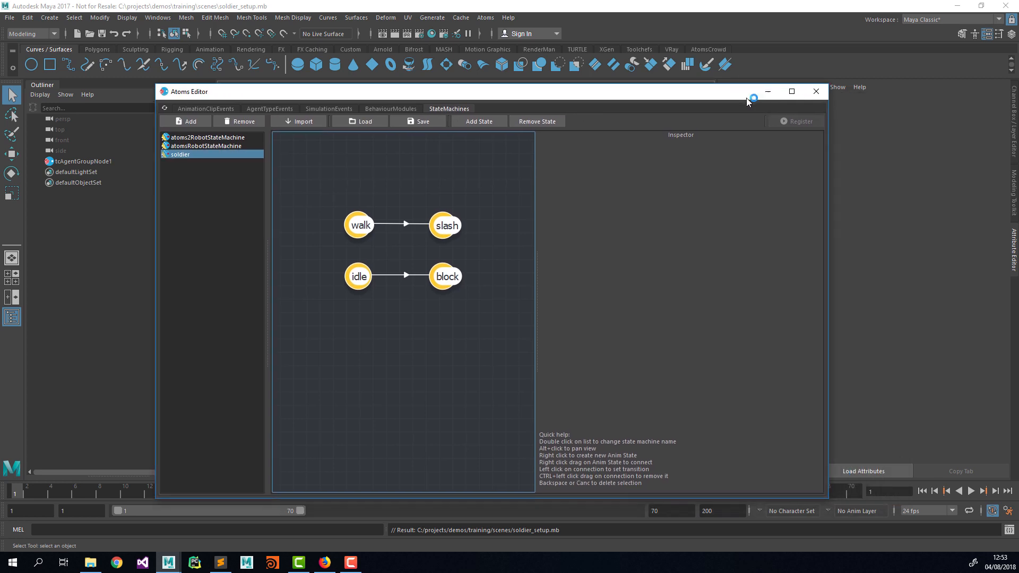
drag(631, 93, 584, 94)
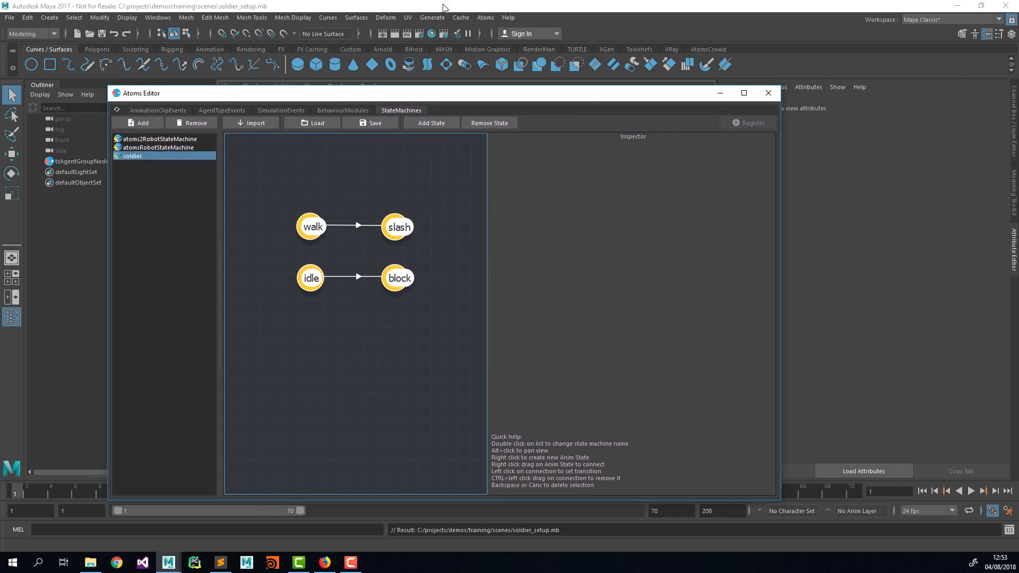
Export the Atoms scene setup as a Json file named soldier in training/data/json and close the Atoms Editor
click(487, 18)
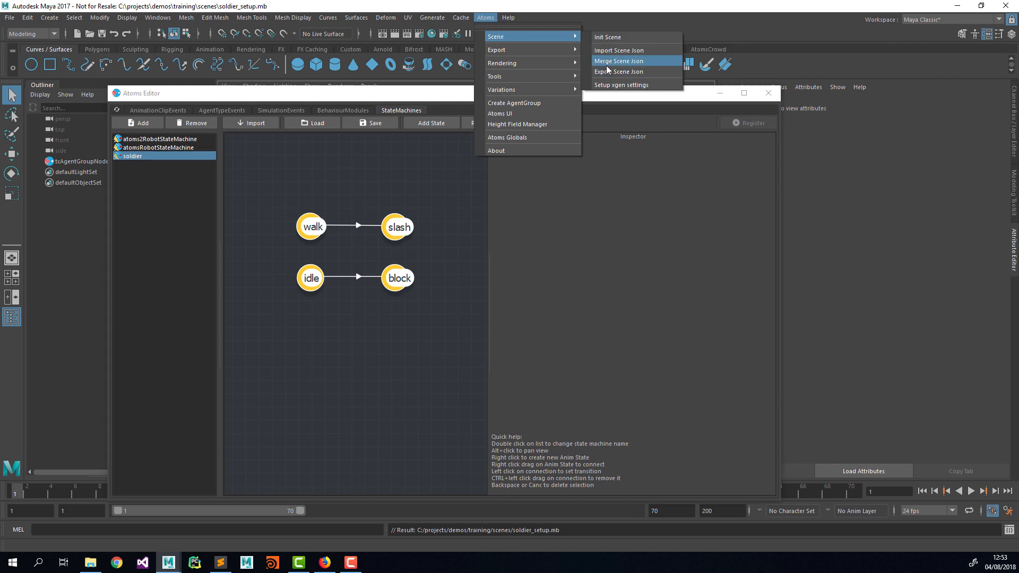
click(611, 75)
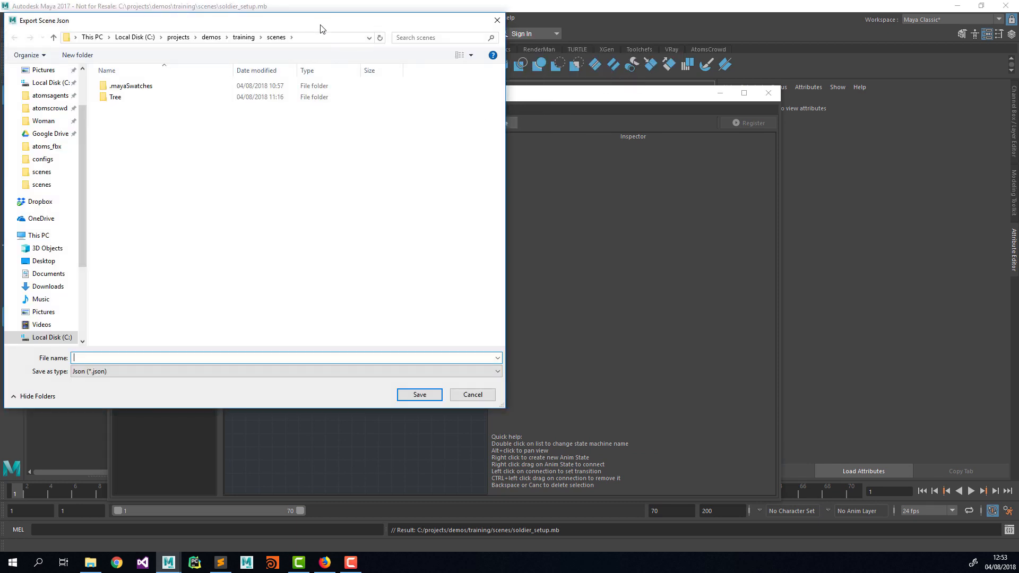
drag(321, 22, 775, 101)
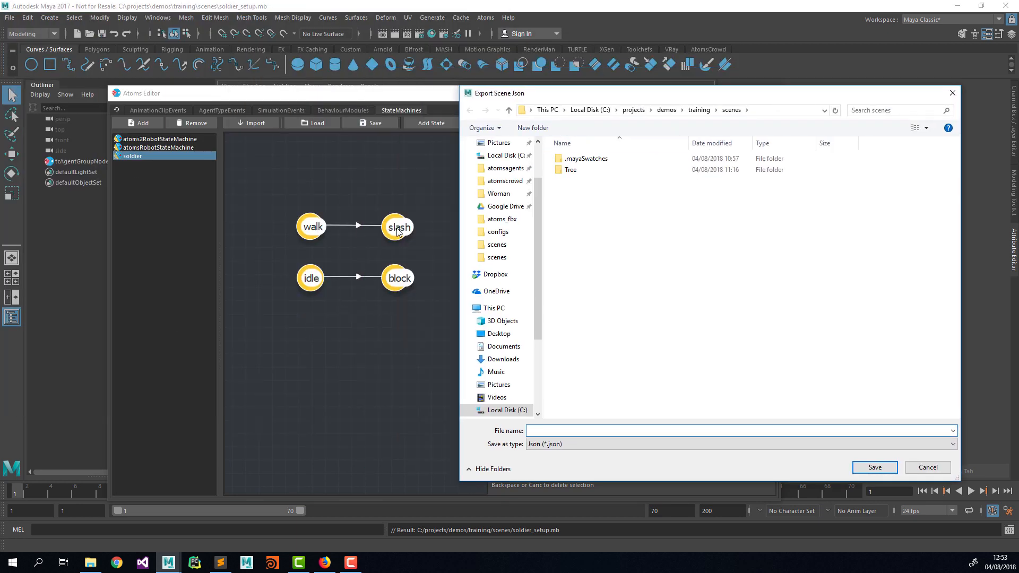
click(701, 110)
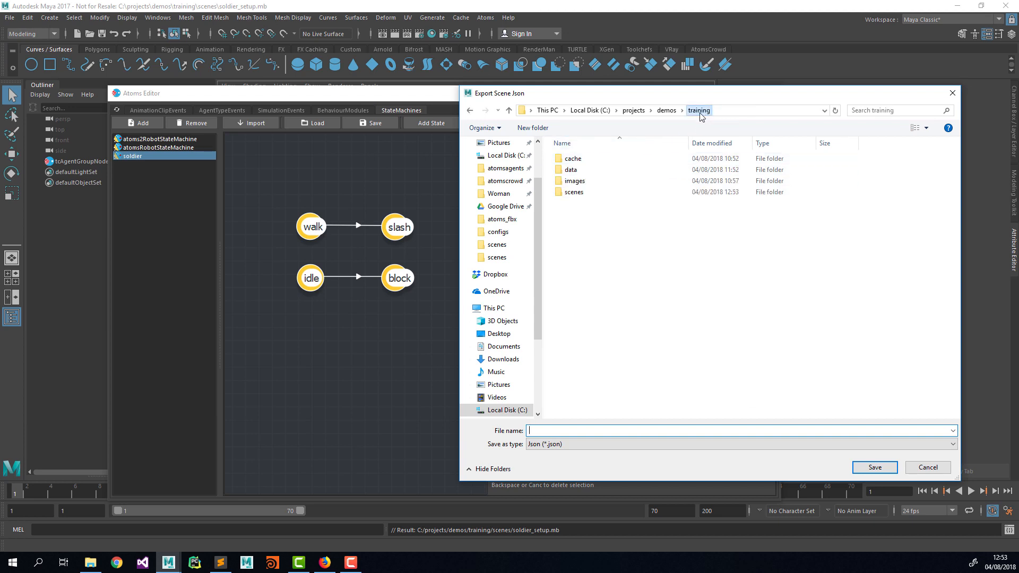
click(665, 111)
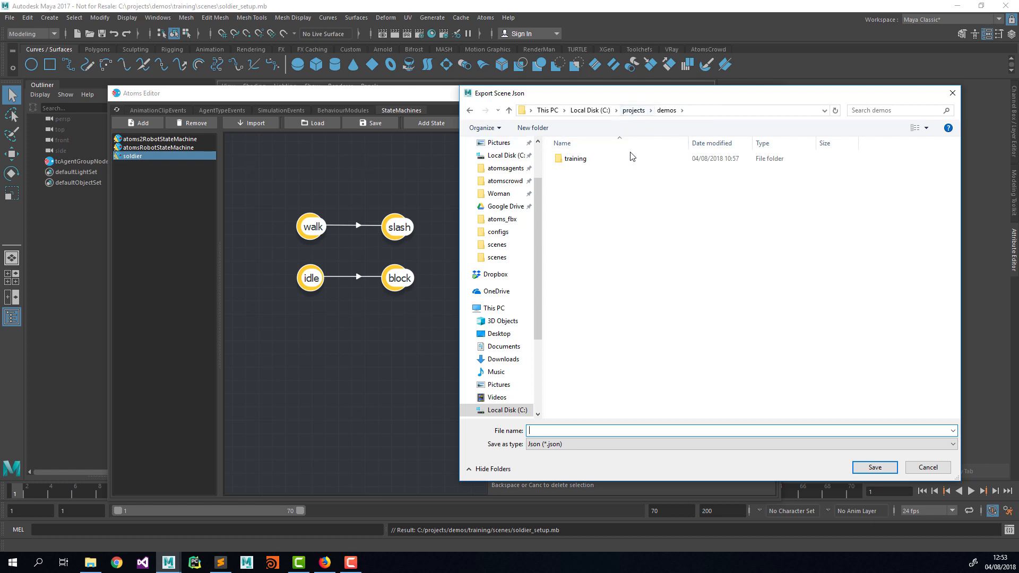
double_click(605, 159)
double_click(598, 171)
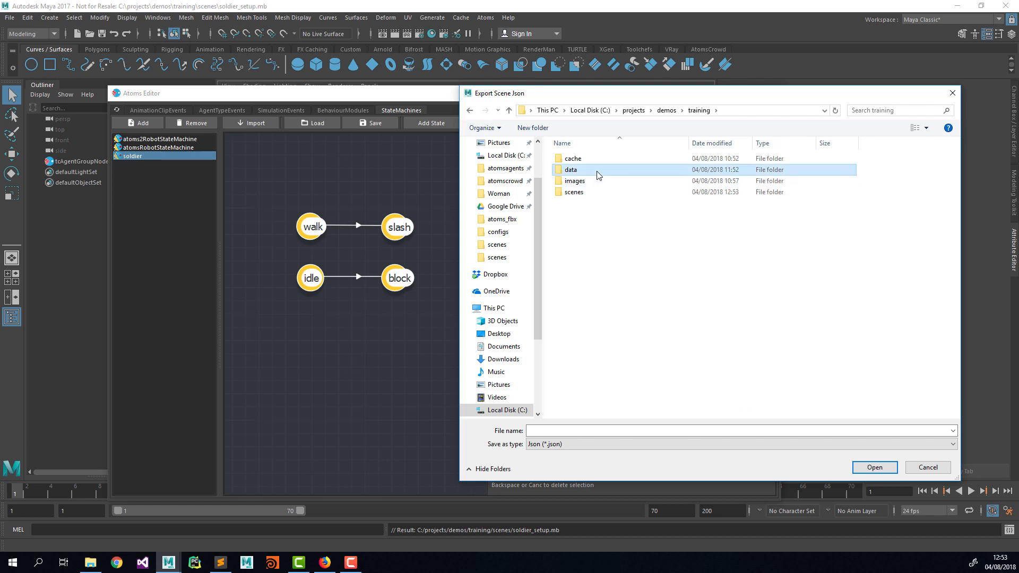
double_click(596, 193)
click(567, 429)
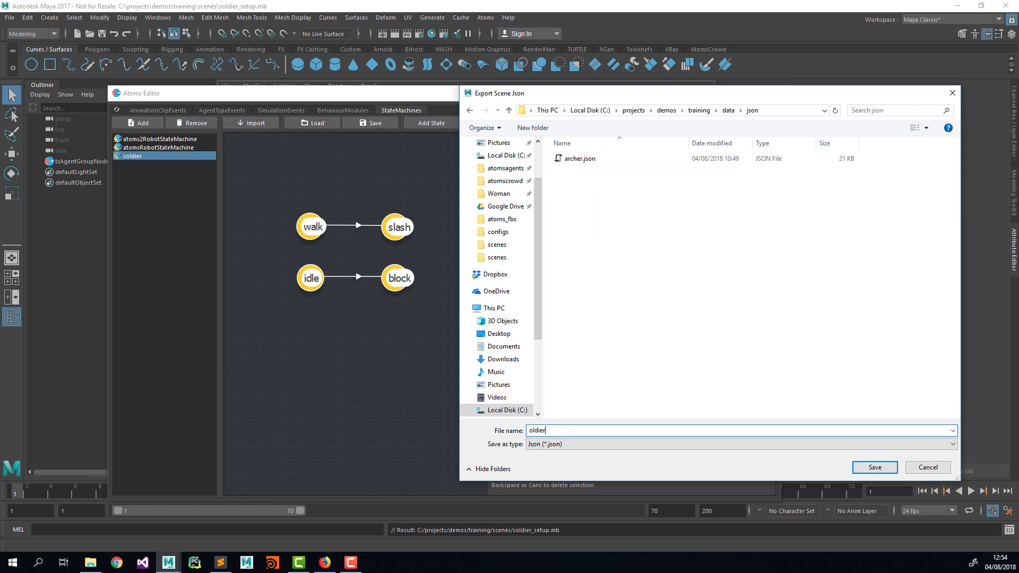
text(s)
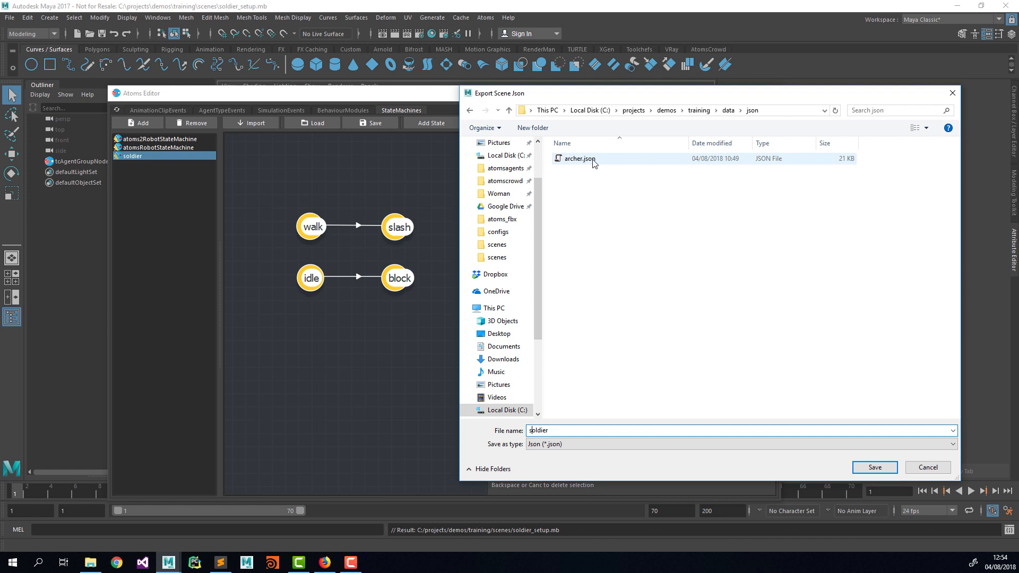
click(873, 468)
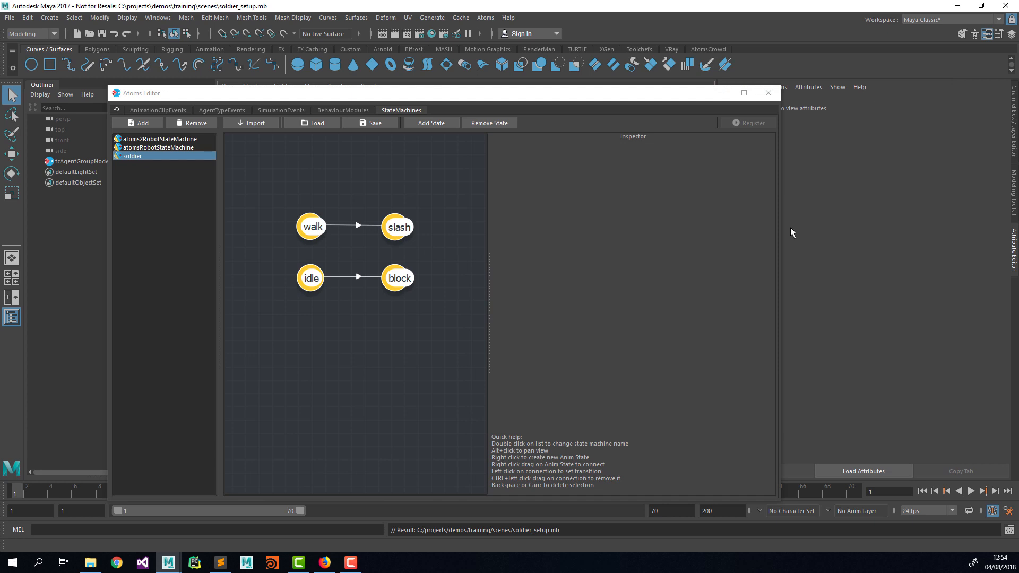
click(768, 93)
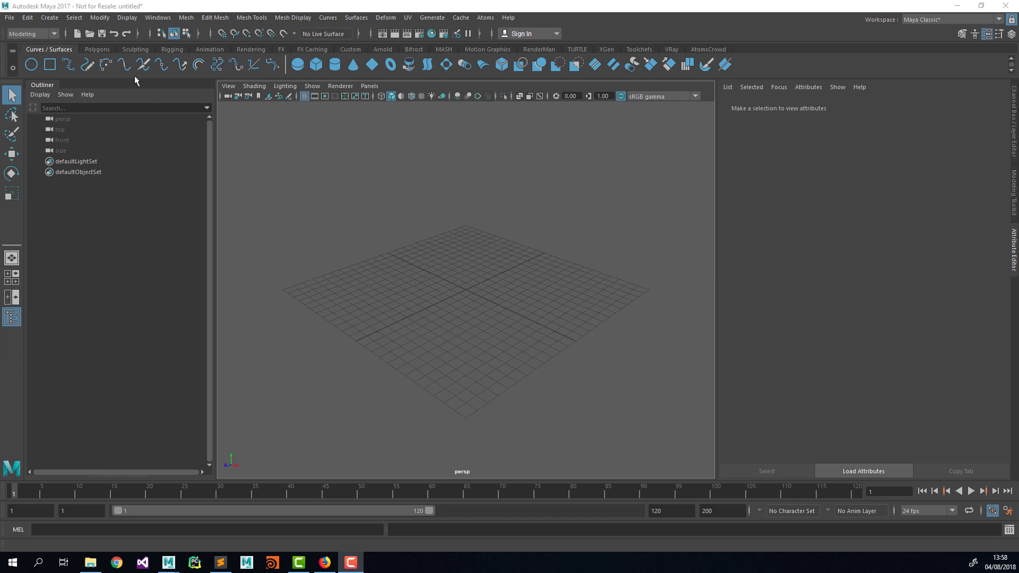
Open Tree_01.ma from the training project's scenes/Tree folder without saving the untitled scene, and bring the whole tree into view
click(13, 17)
click(42, 48)
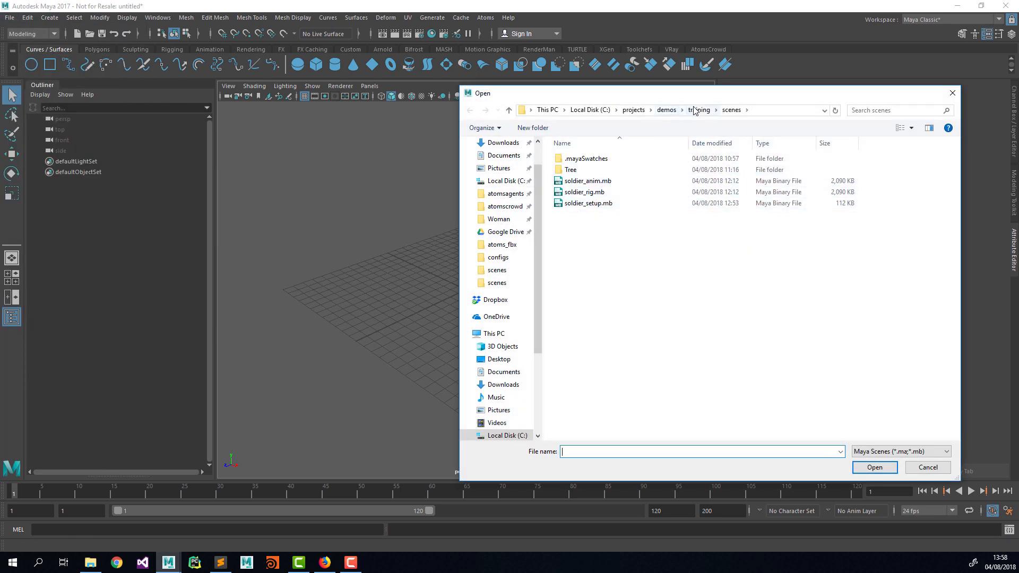
click(694, 109)
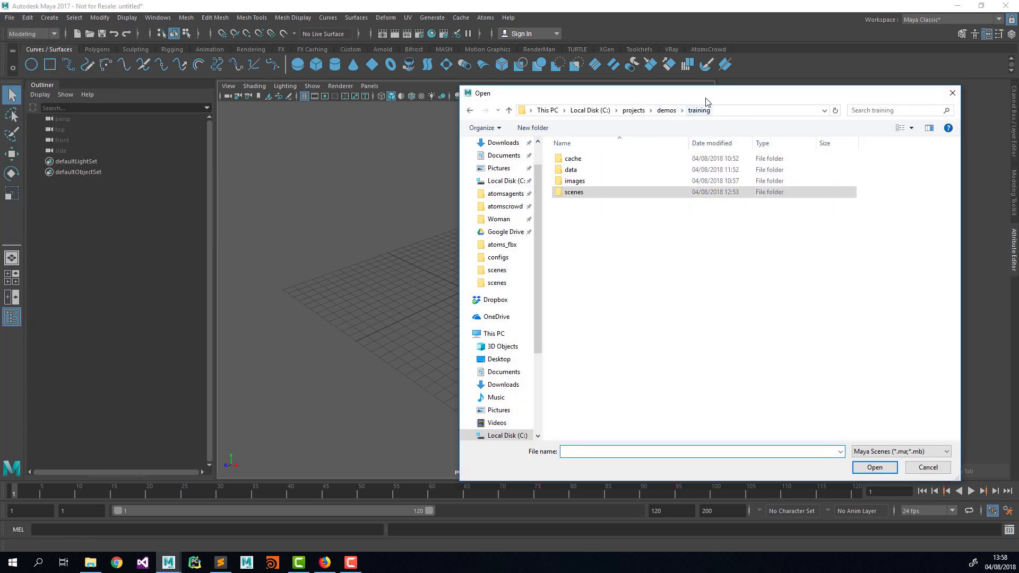
drag(705, 95, 604, 86)
double_click(490, 181)
double_click(472, 160)
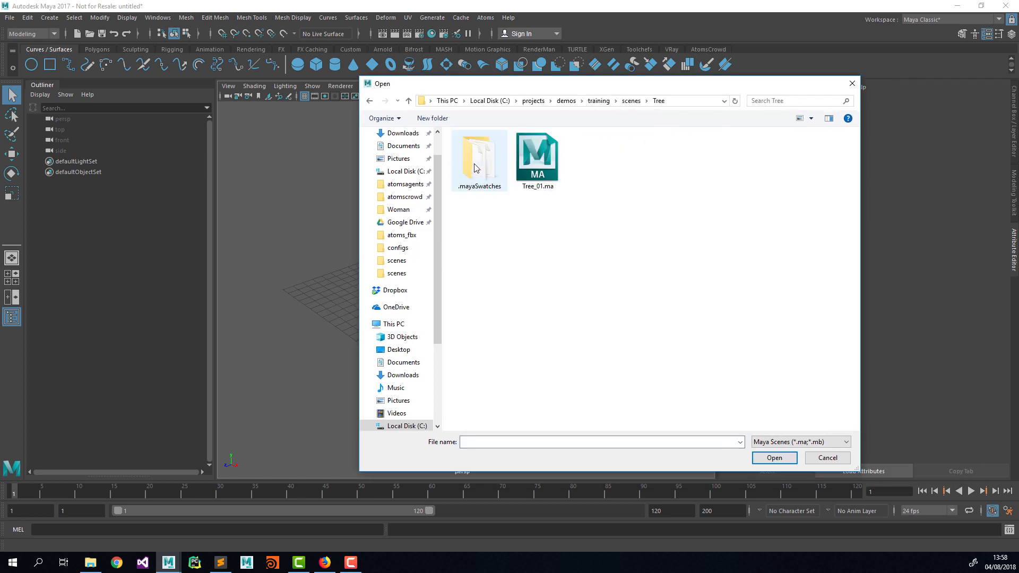
double_click(537, 175)
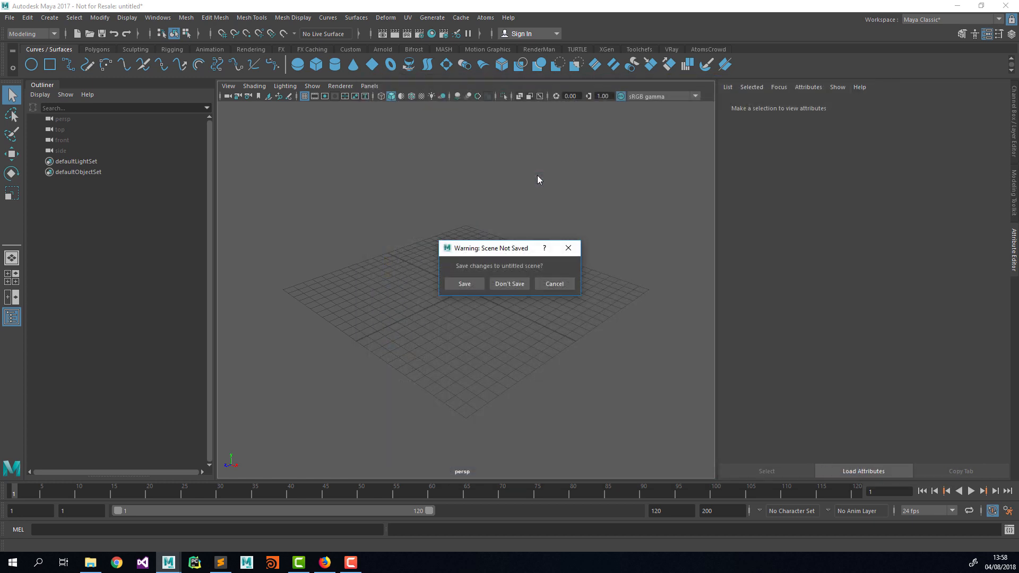
click(509, 283)
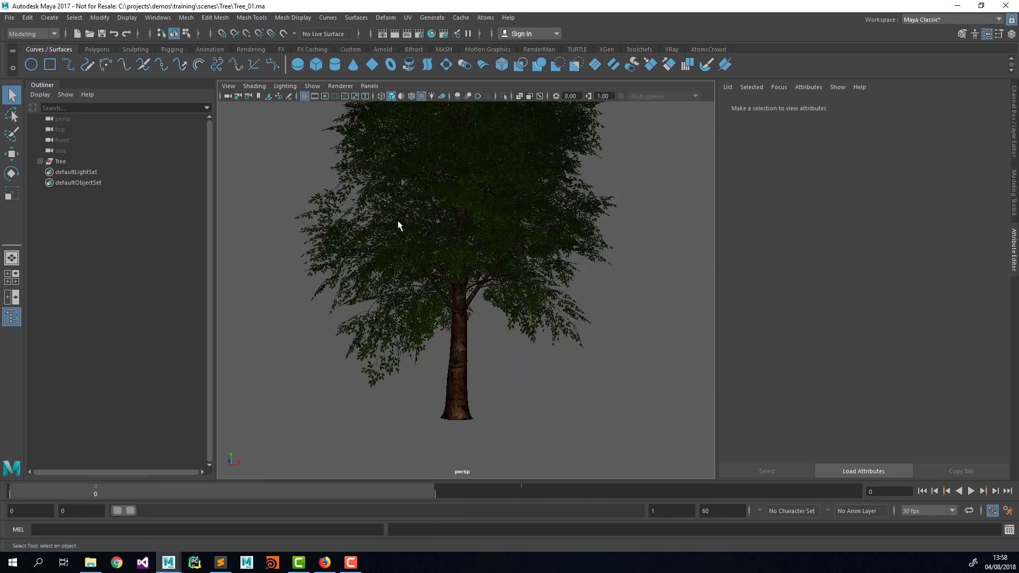
scroll(398, 223, down, 5)
alt+middle_drag(427, 238, 433, 263)
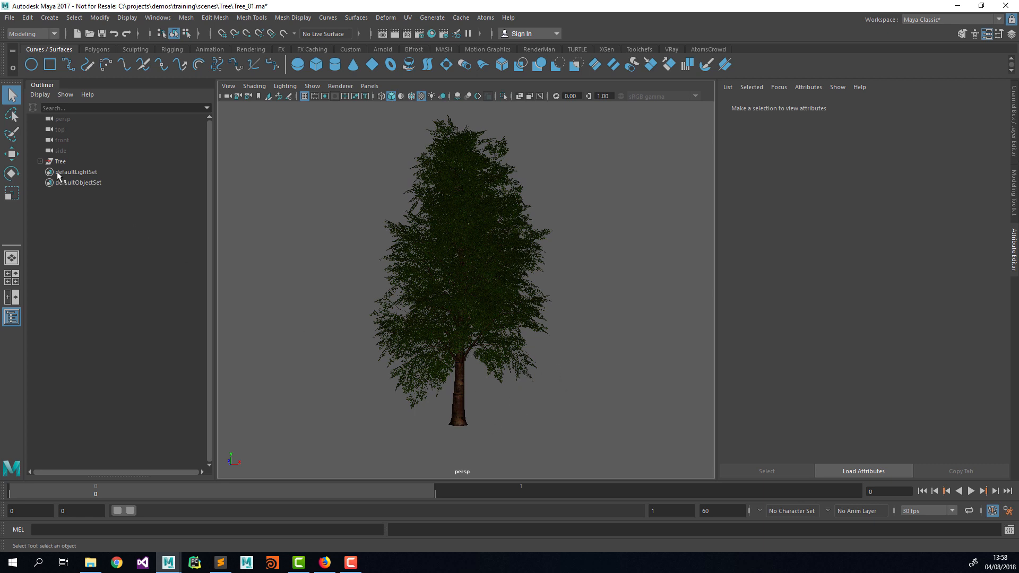
Select the tree's leaves mesh and review the mesh Cleanup options without applying them
click(440, 289)
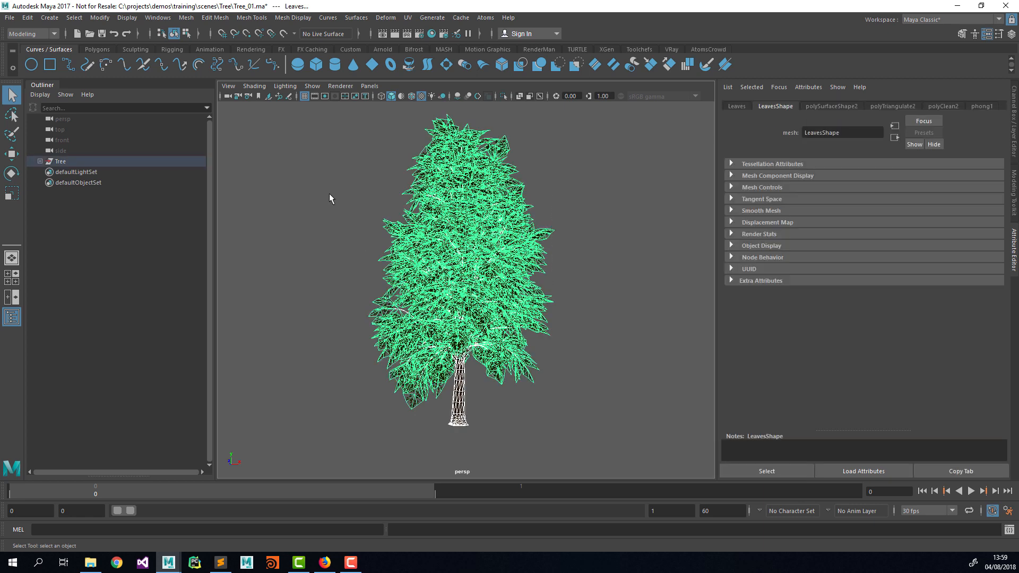
click(157, 17)
click(188, 18)
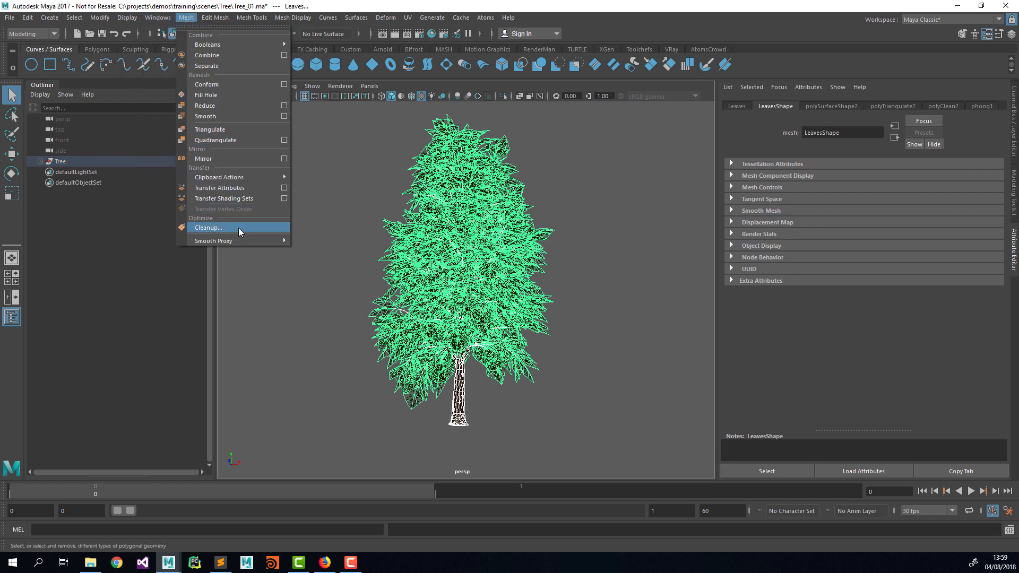
click(238, 228)
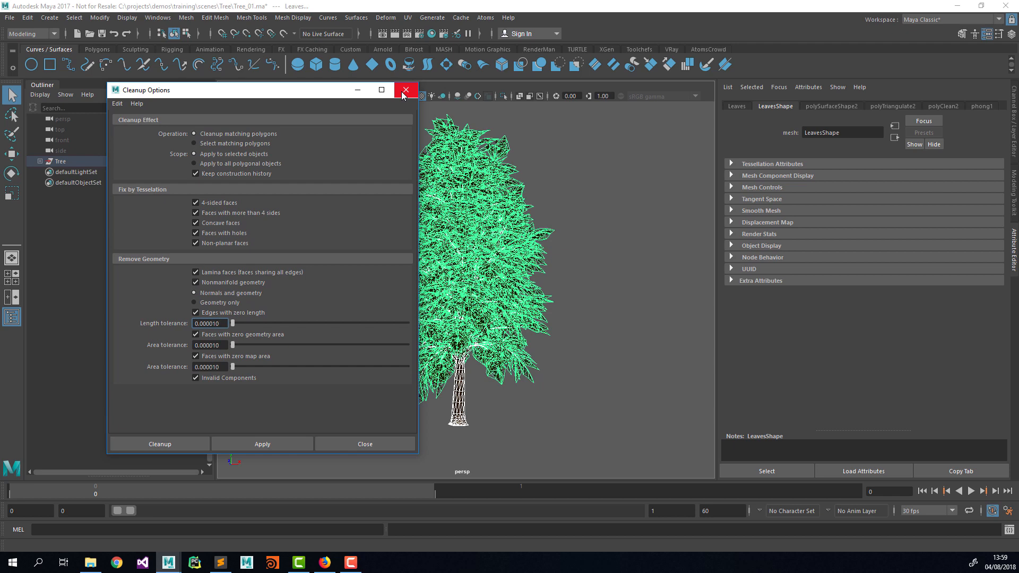
click(405, 90)
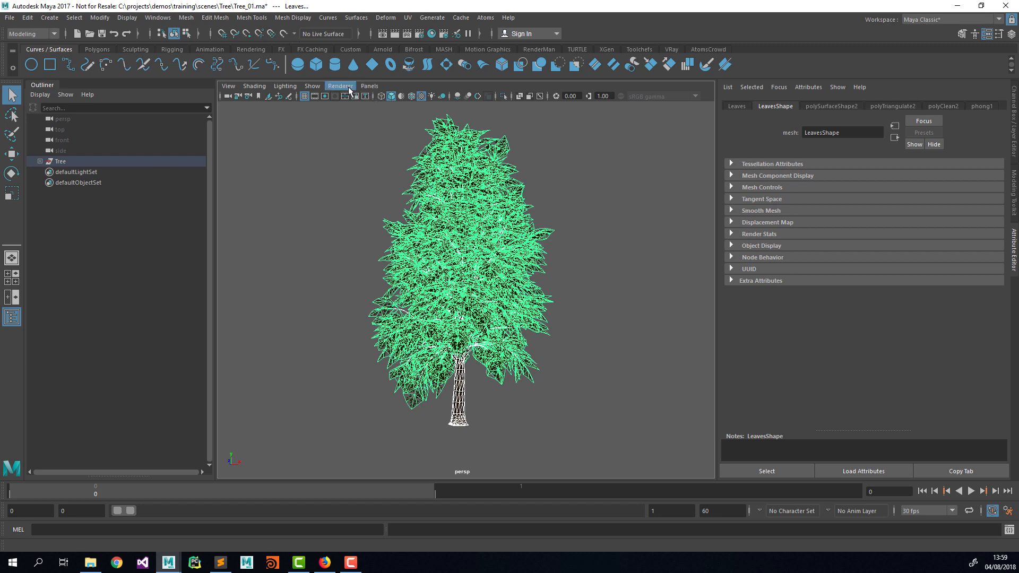
Inspect the leaves' UV layout in the UV Editor, return to the perspective view and clear the selection
click(370, 87)
mouse_move(403, 142)
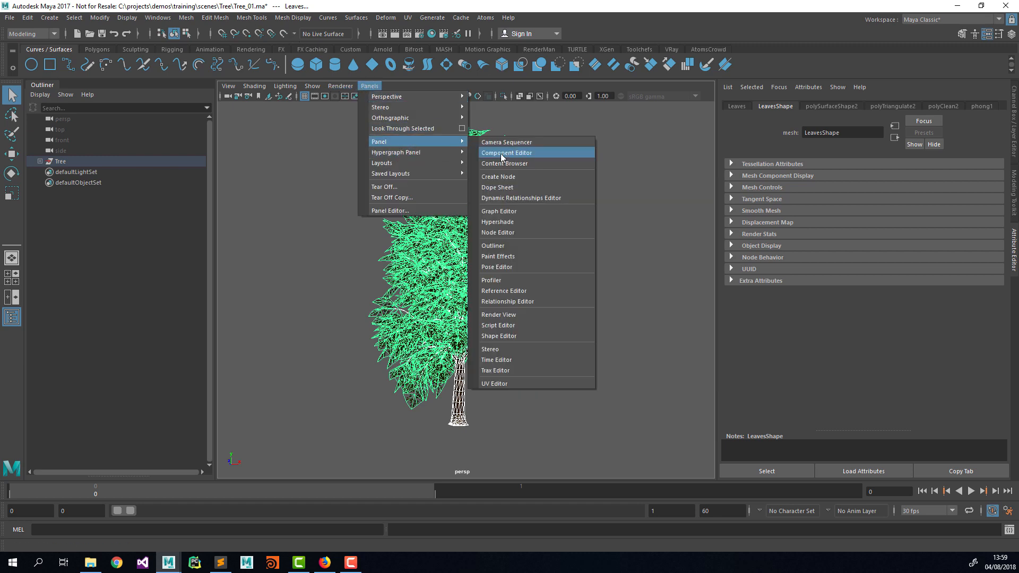
click(511, 384)
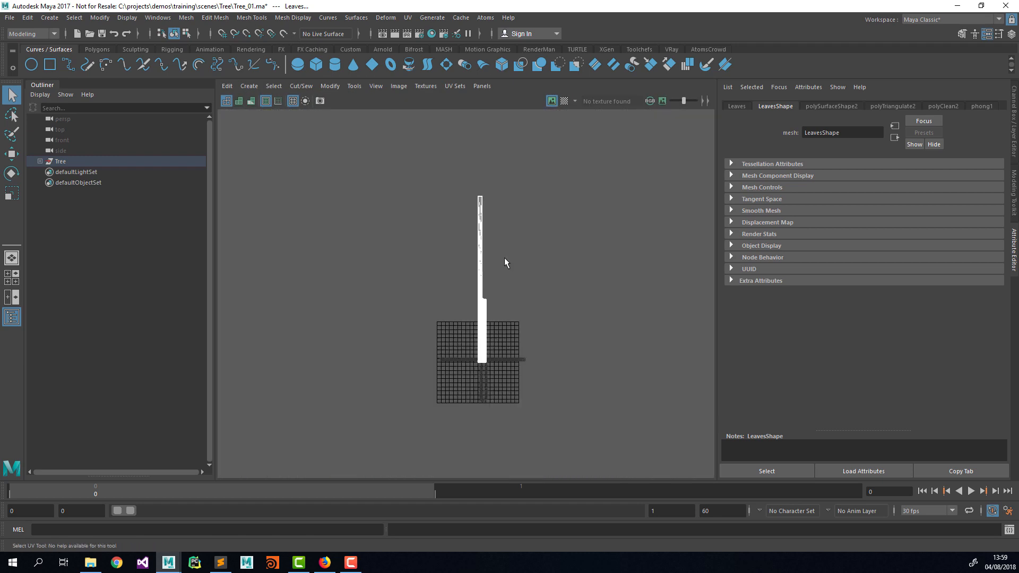
click(466, 86)
click(470, 87)
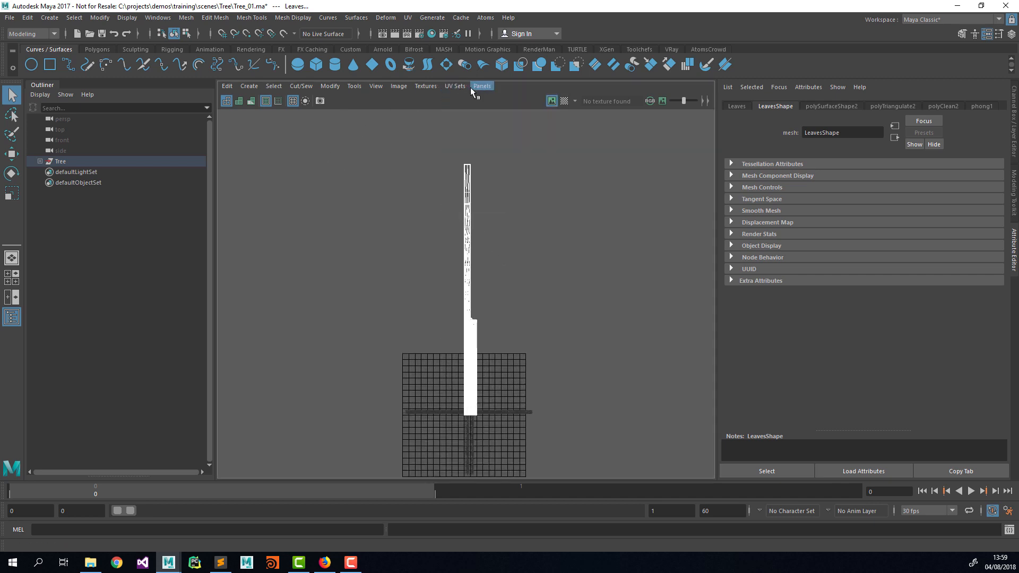
click(482, 85)
mouse_move(511, 97)
click(588, 96)
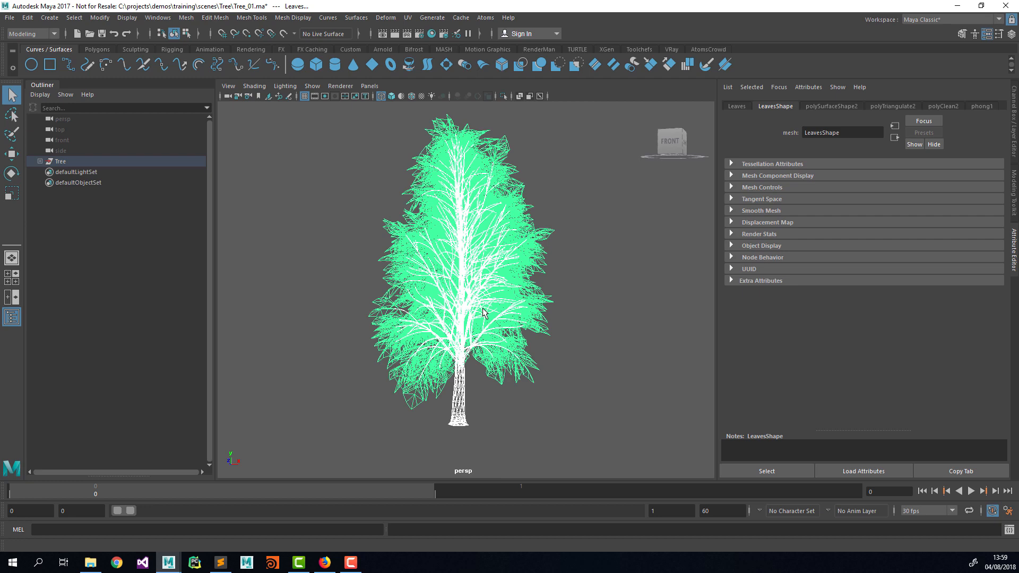
click(585, 311)
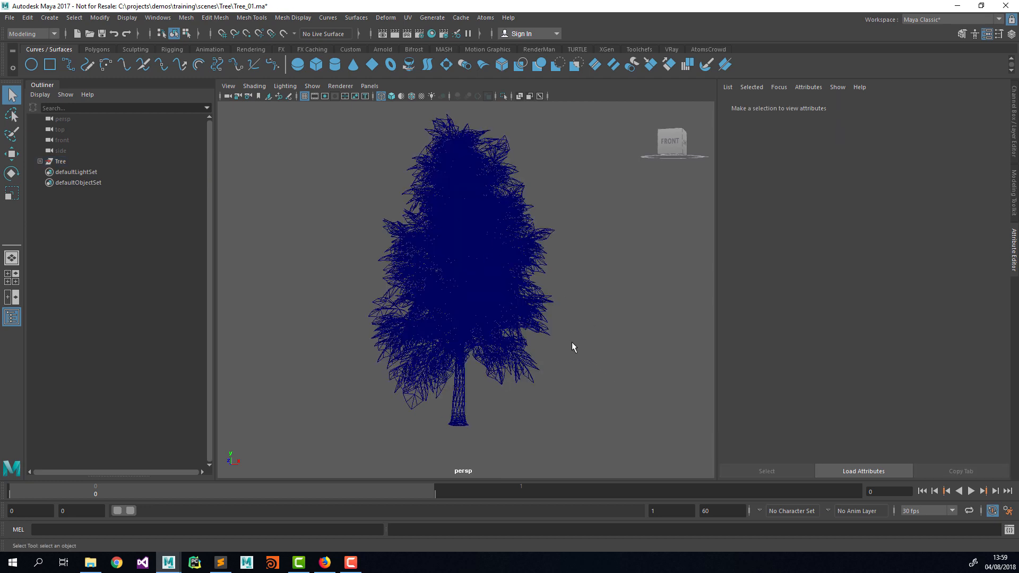
Display the tree with textured shading and switch the perspective view's renderer back to Viewport 2.0
key(6)
alt+drag(566, 294, 490, 283)
click(340, 85)
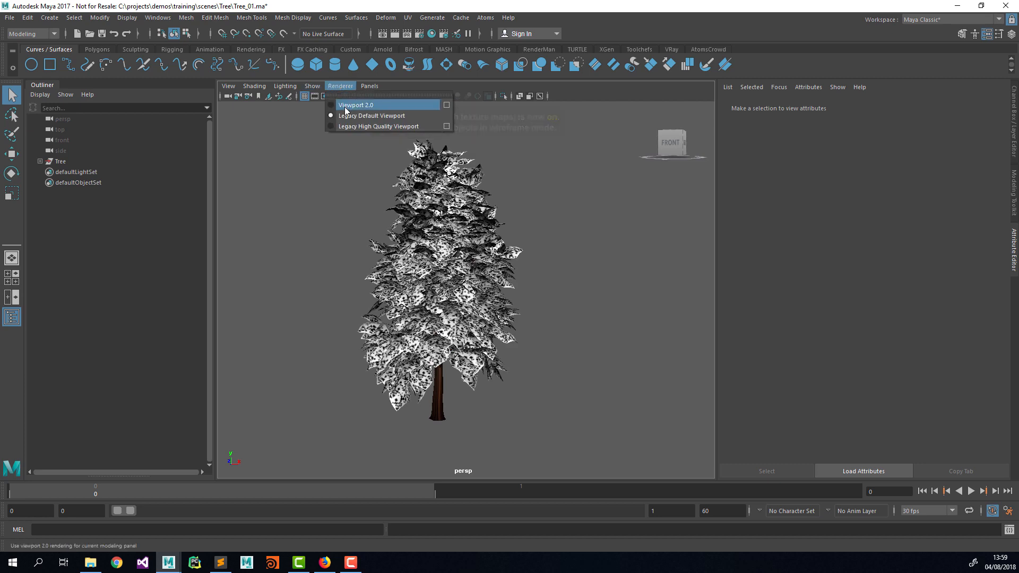
click(348, 99)
alt+drag(520, 267, 496, 257)
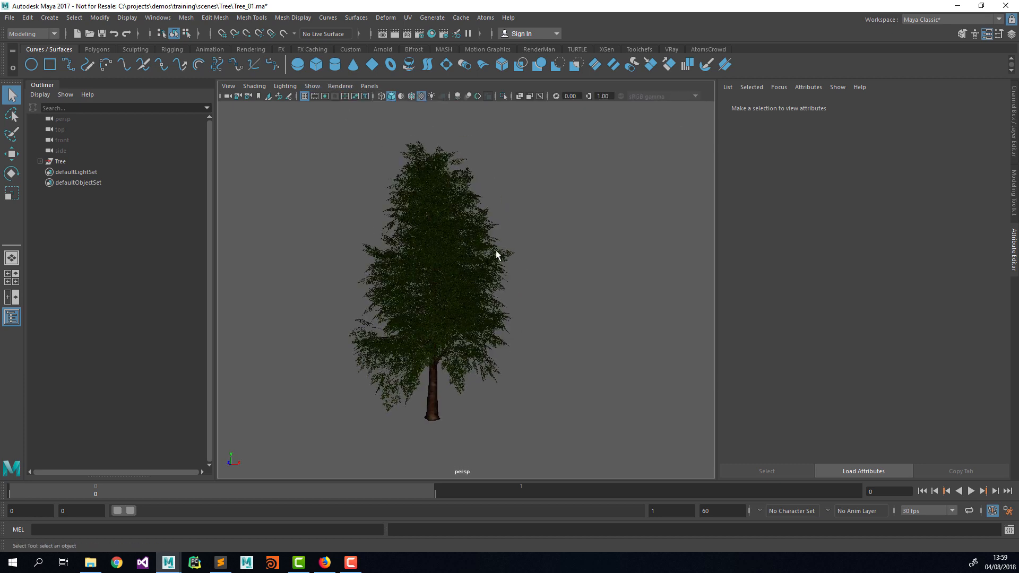
Expand the Tree group and load the AbcExport plug-in with a loadPlugin command to use the Alembic Cache commands
click(40, 162)
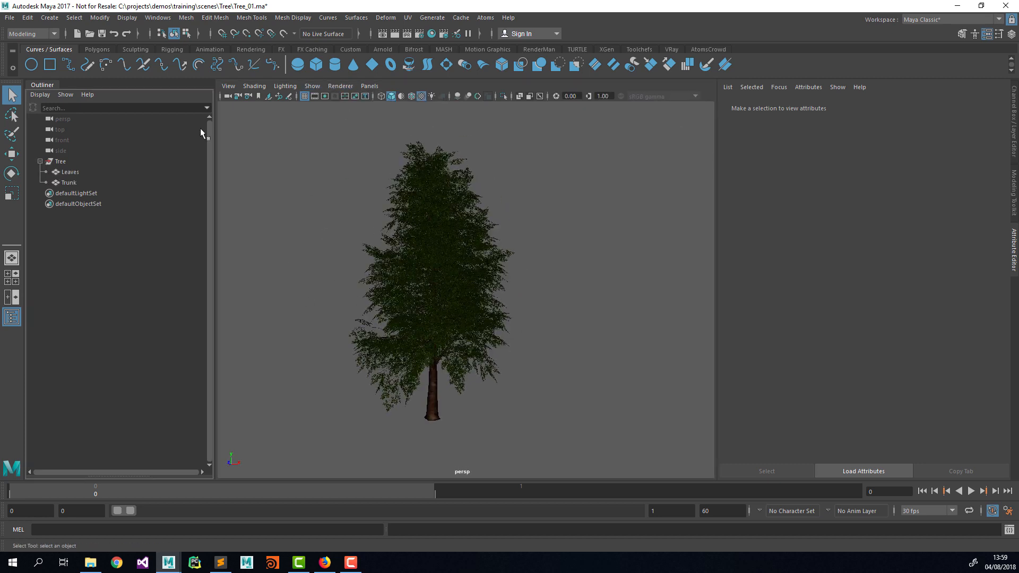
click(142, 527)
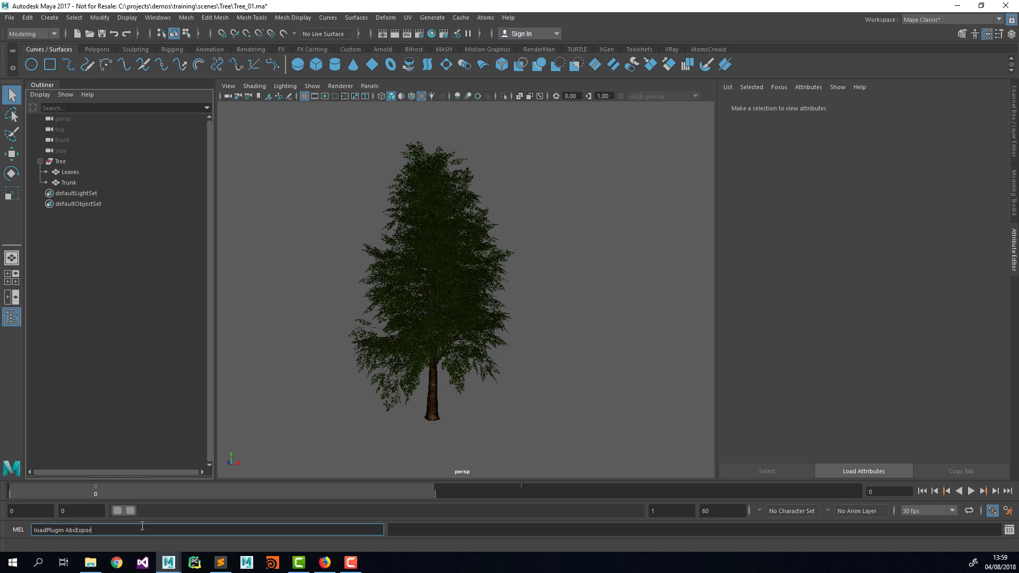
key(Return)
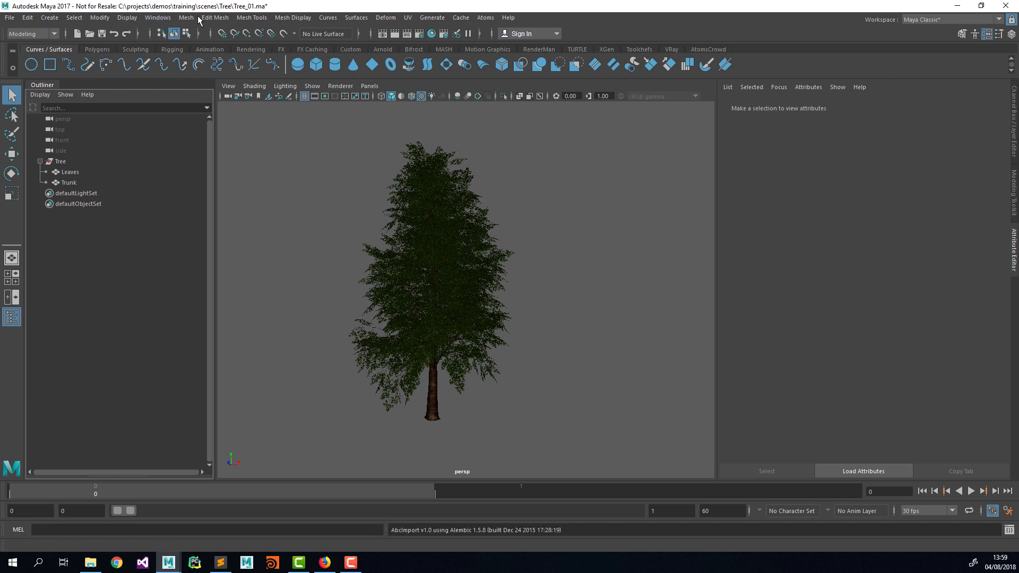
click(461, 17)
mouse_move(487, 43)
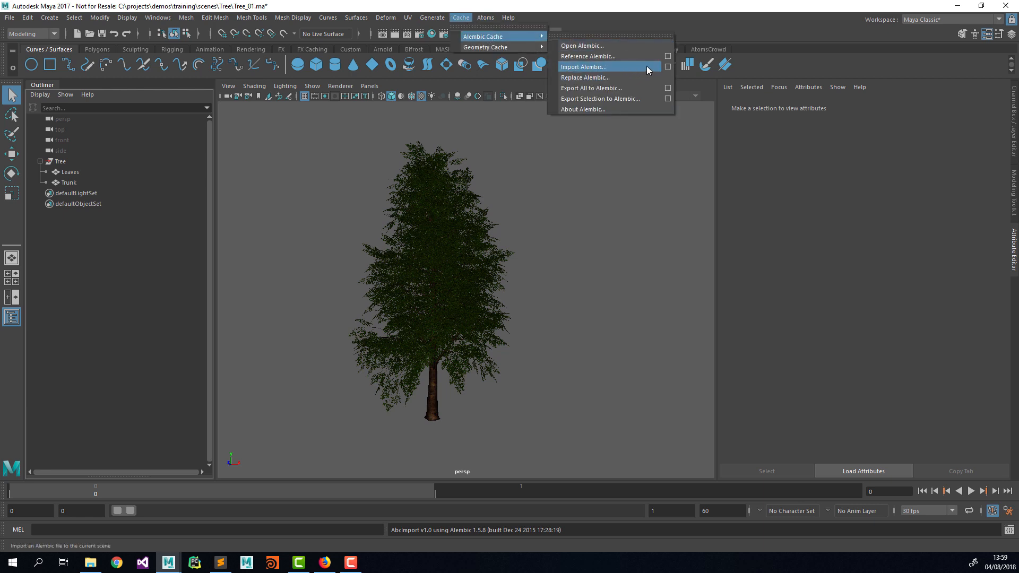
Select the Leaves and Trunk meshes, open the options for exporting the selection to Alembic, and enlarge the options window
click(70, 172)
ctrl+click(69, 182)
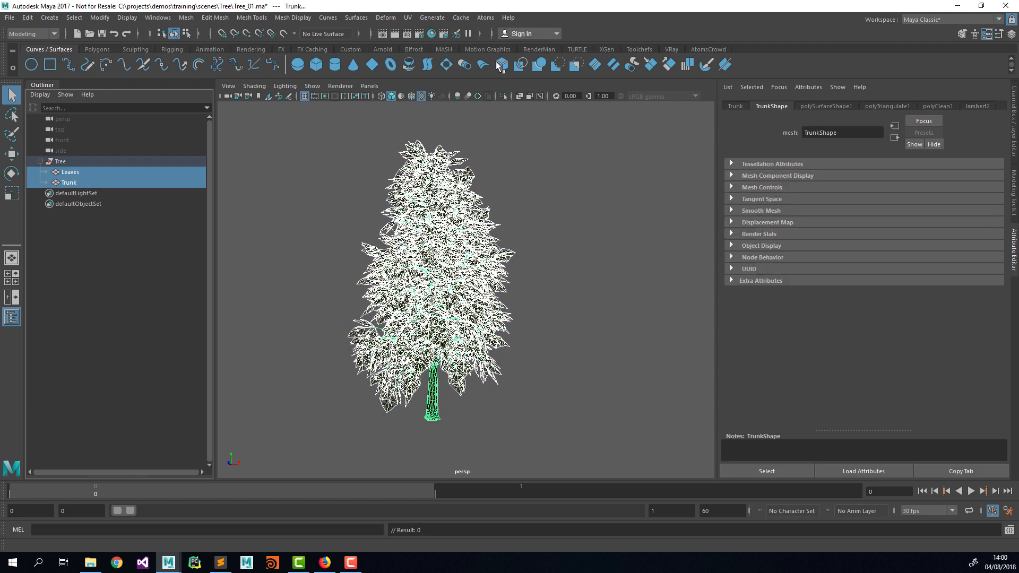
click(486, 19)
mouse_move(516, 51)
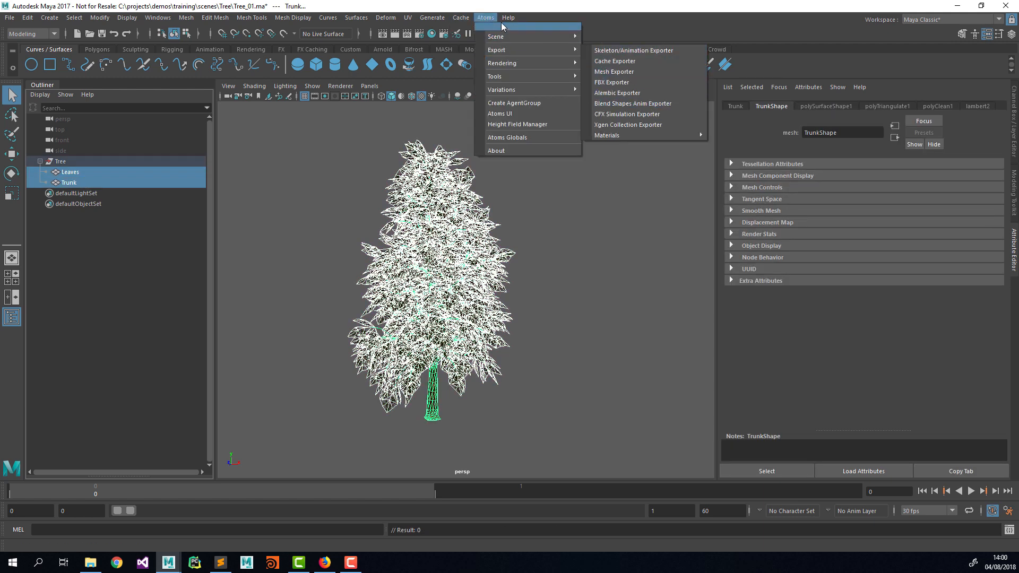
click(460, 17)
mouse_move(494, 36)
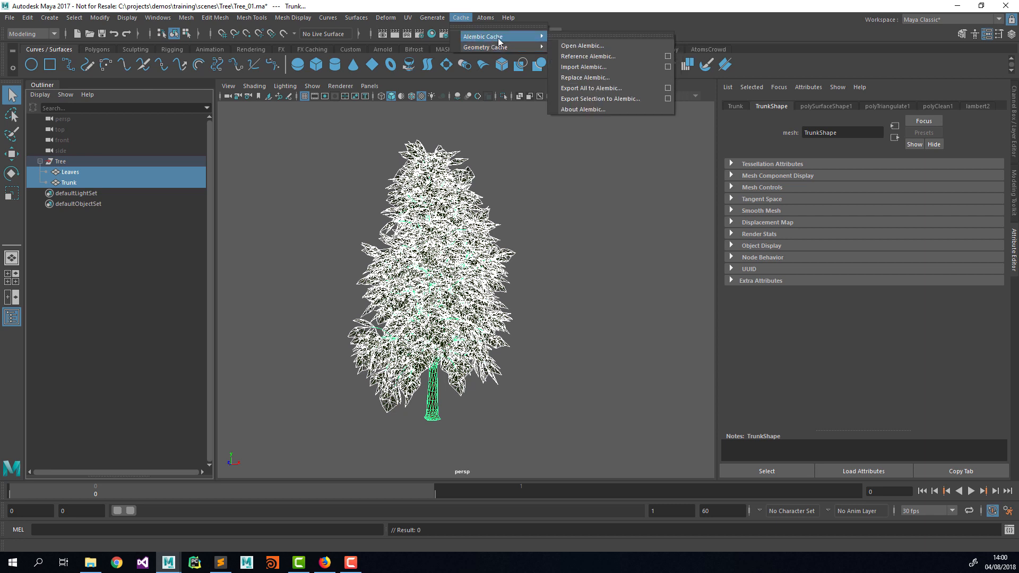
click(667, 99)
drag(264, 94, 283, 71)
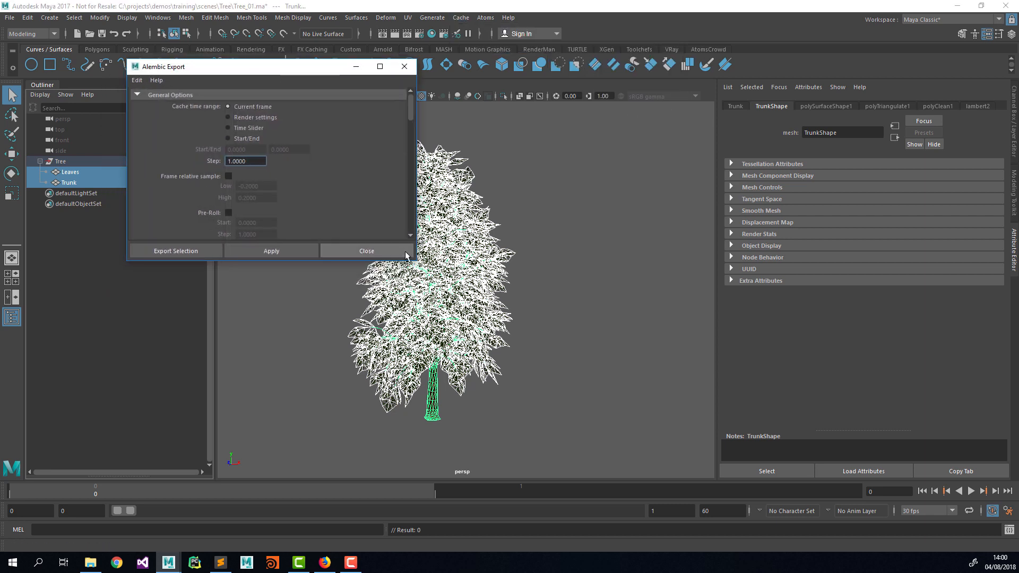
drag(416, 261, 523, 522)
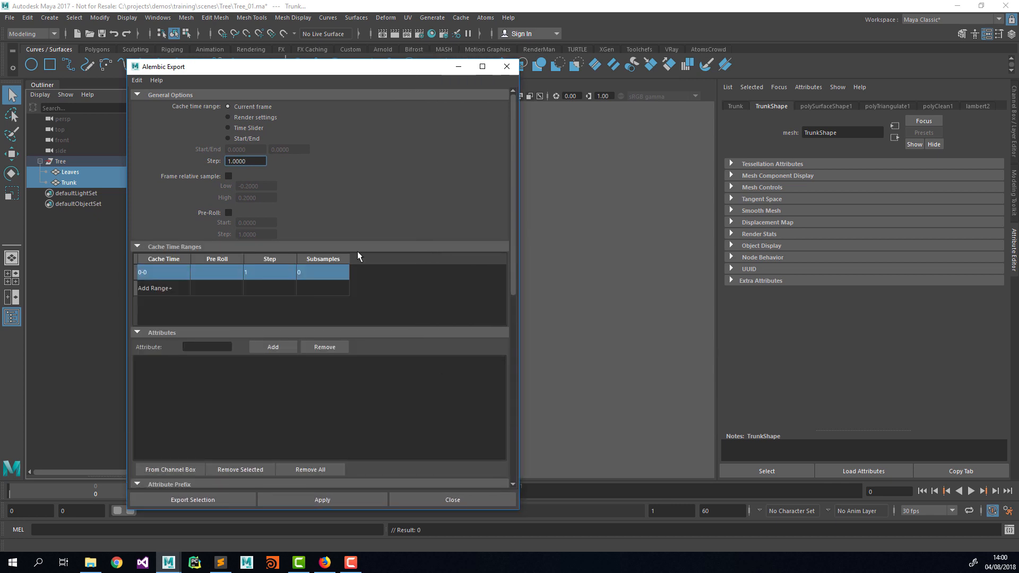
Export the selection for the current frame to Alembic as tree in training/cache/alembic with prefixes atoms_ and ai and UV sets, and close the options
scroll(268, 114, down, 7)
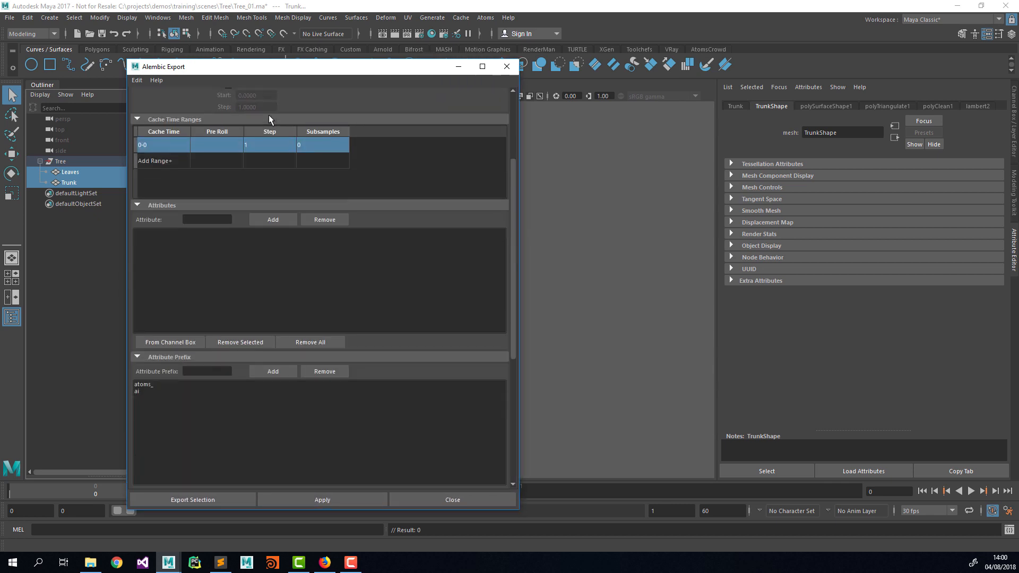
click(198, 274)
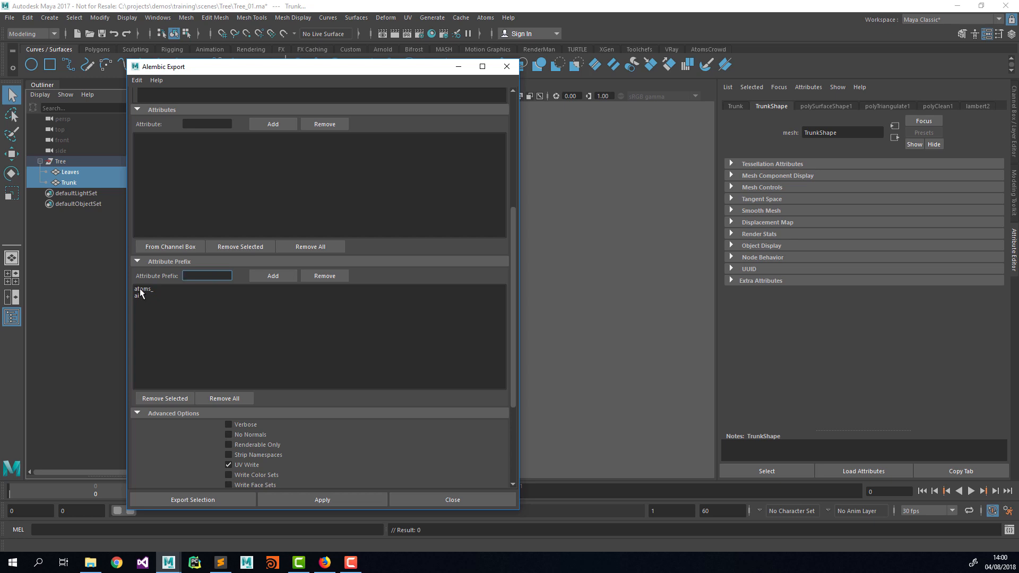
scroll(155, 289, down, 2)
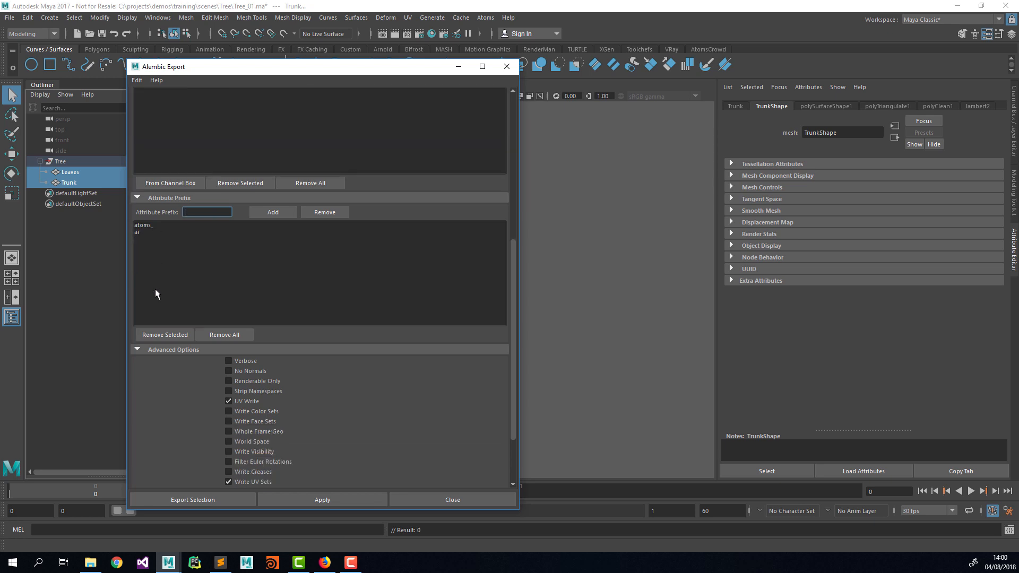
scroll(155, 289, down, 2)
scroll(223, 318, down, 1)
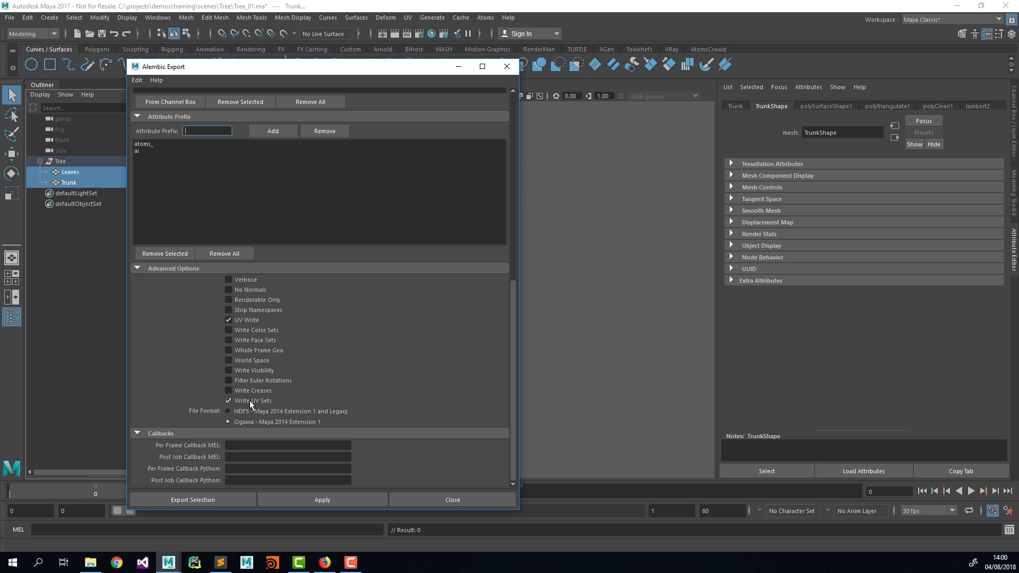
click(294, 497)
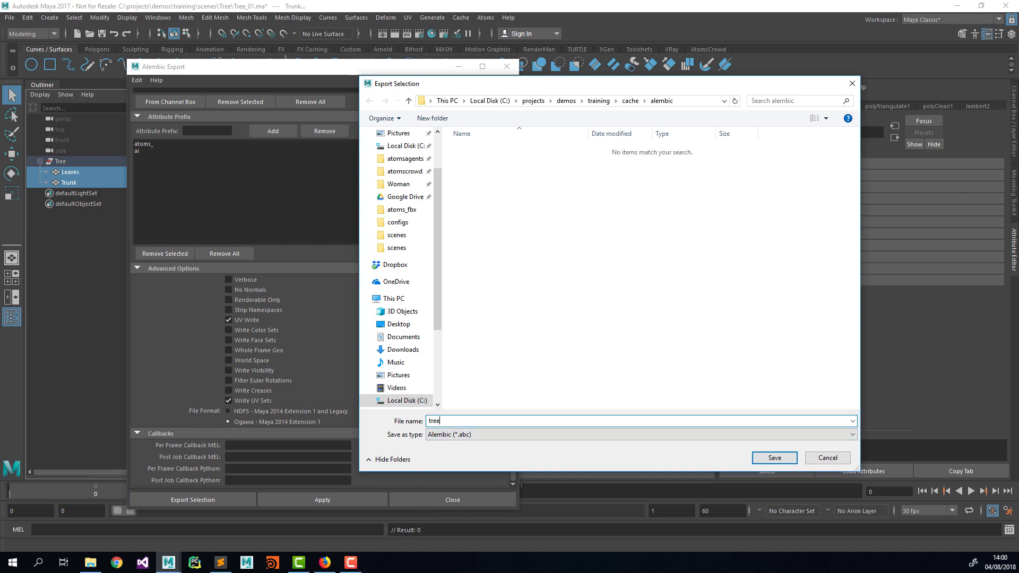
key(Return)
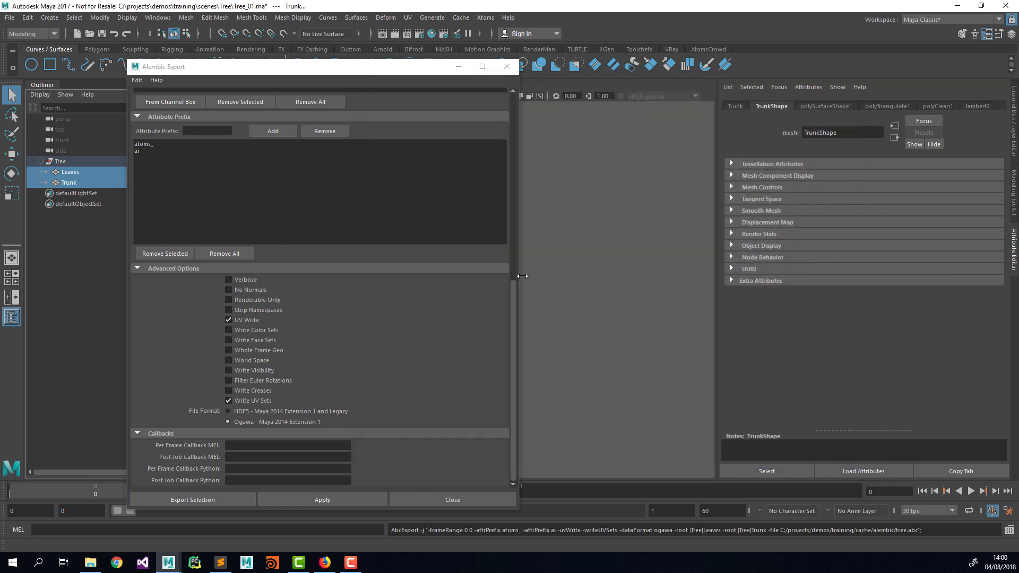
click(507, 67)
click(565, 262)
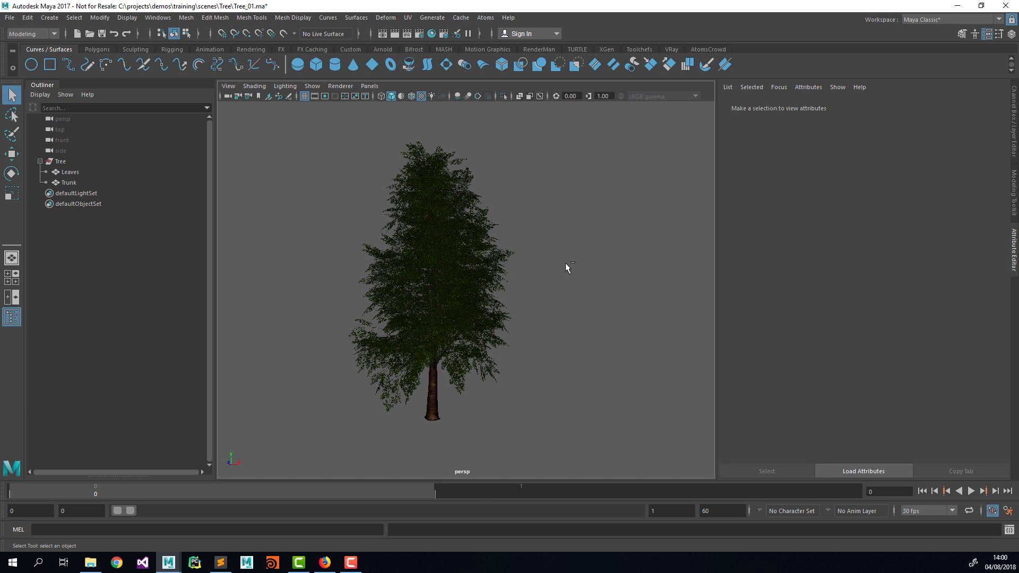
Start a new scene without saving the tree scene and import the Atoms scene setup from soldier.json in training/data/json
key(ctrl+n)
click(509, 283)
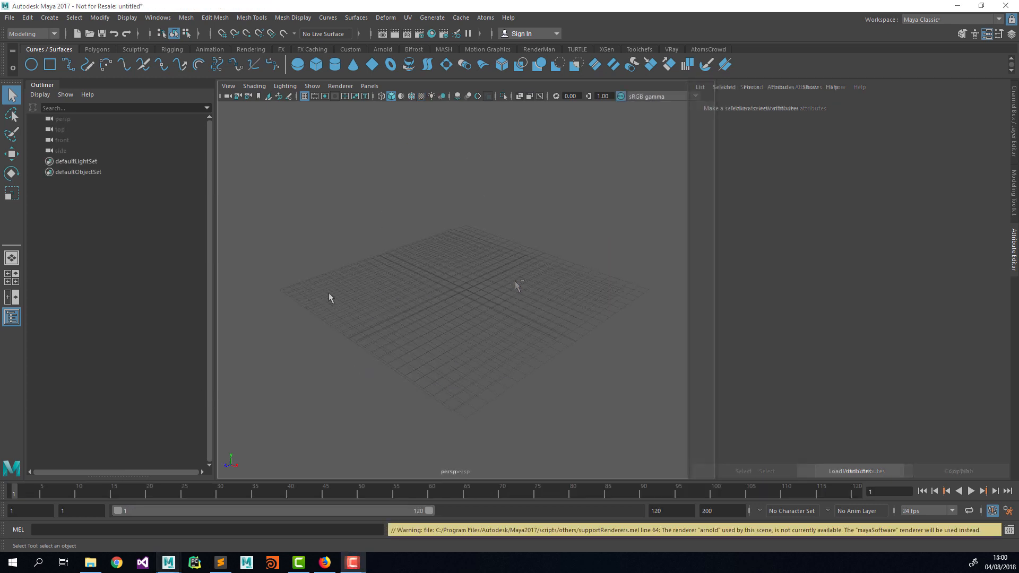
click(485, 17)
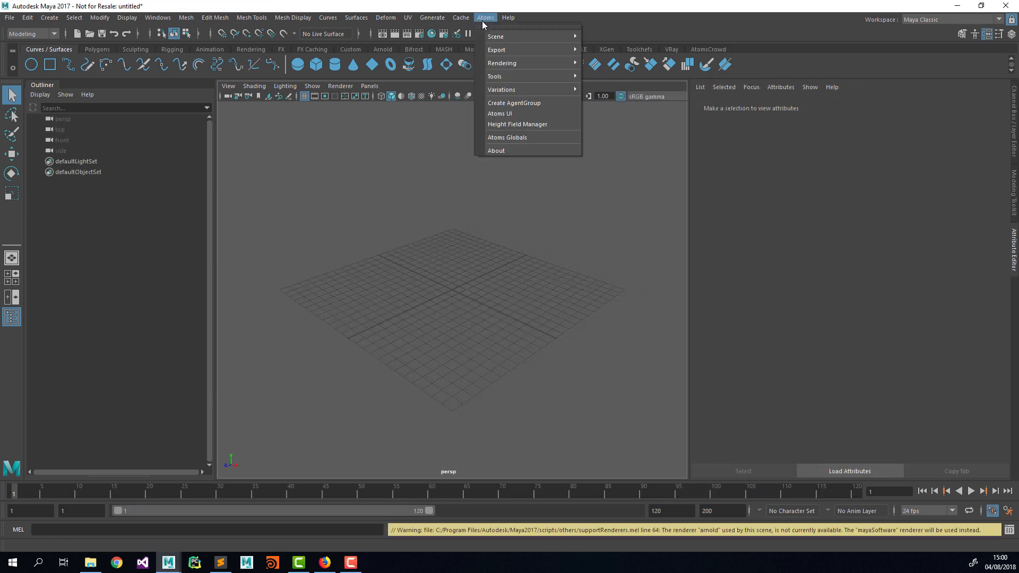
mouse_move(498, 37)
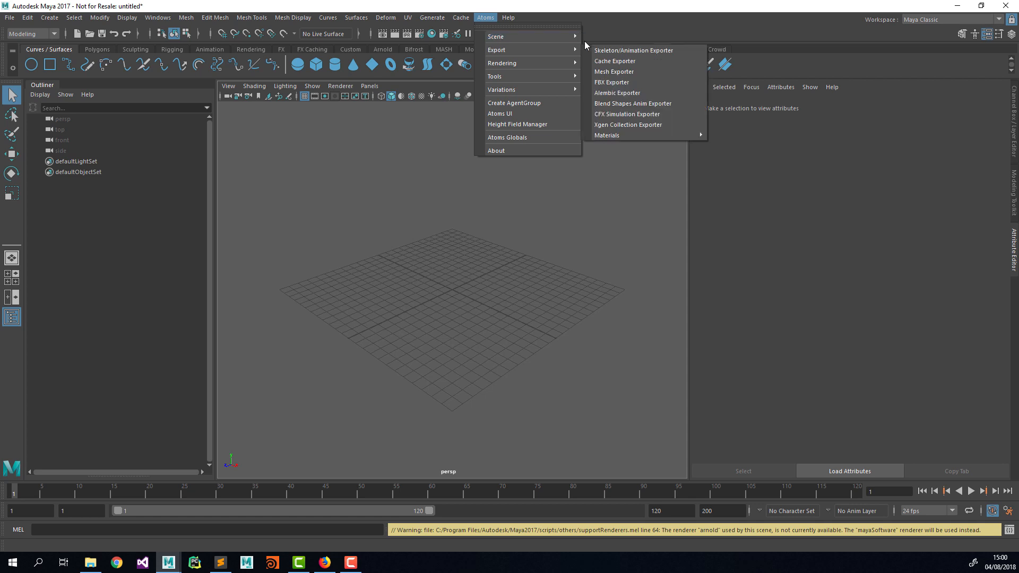
click(618, 50)
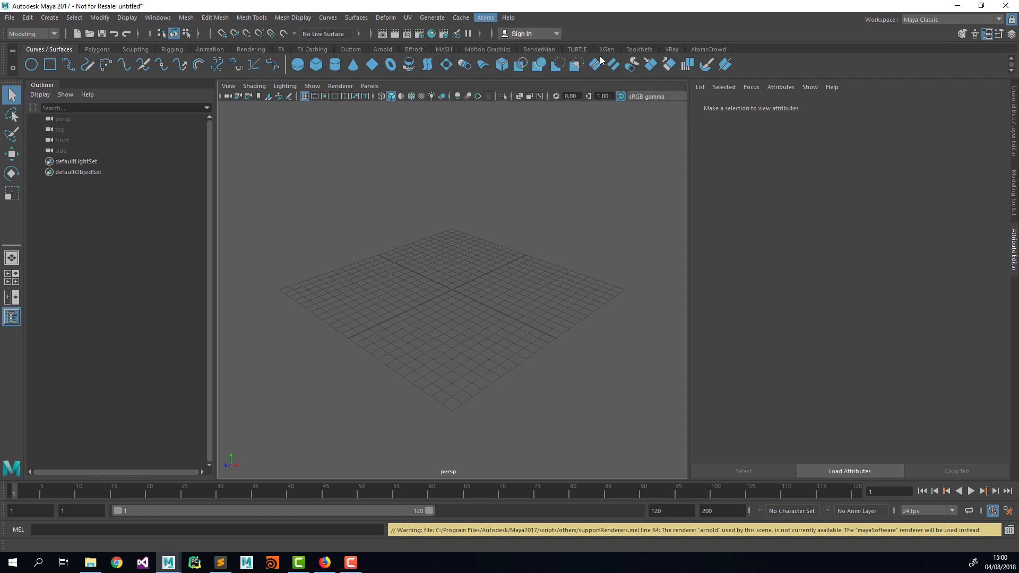
click(487, 289)
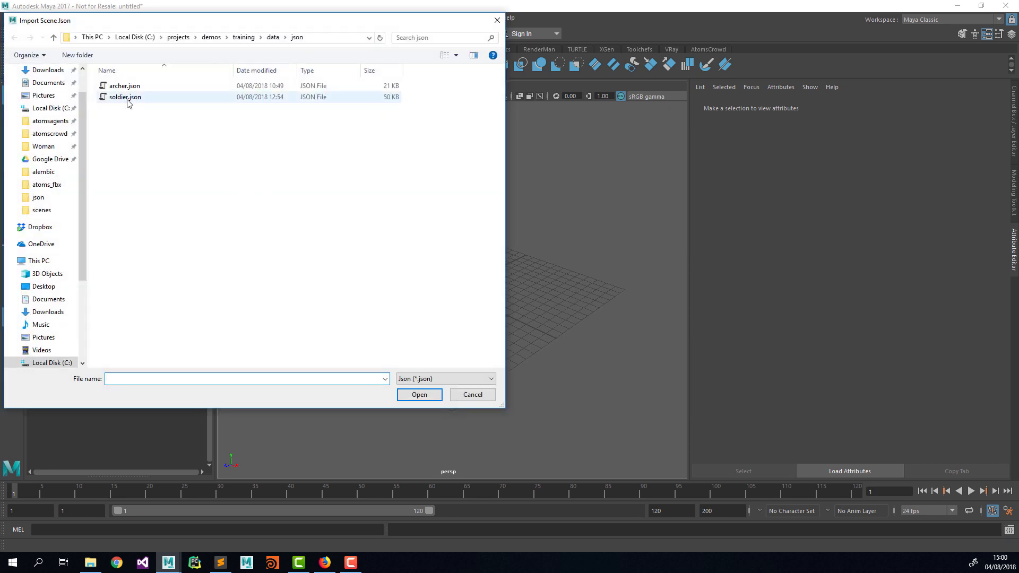
double_click(126, 102)
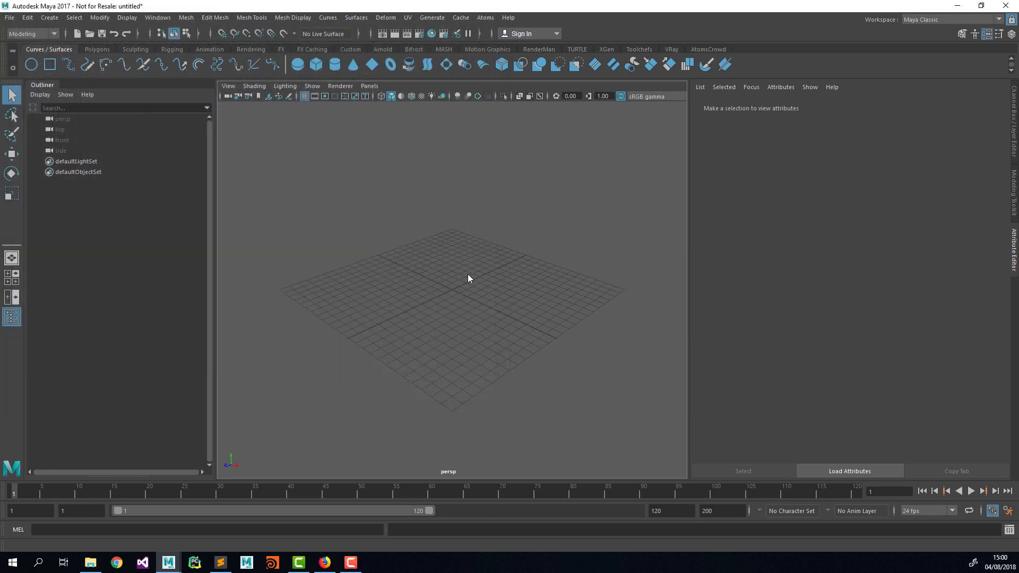
click(509, 288)
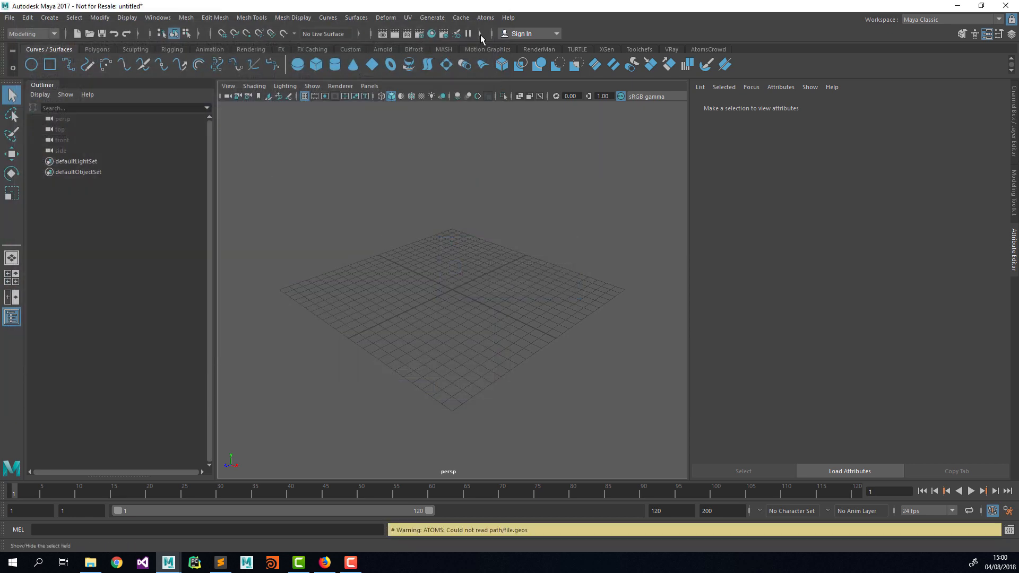
Merge the Atoms scene setup from archer.json in training/data/json into the current scene
click(485, 17)
mouse_move(531, 36)
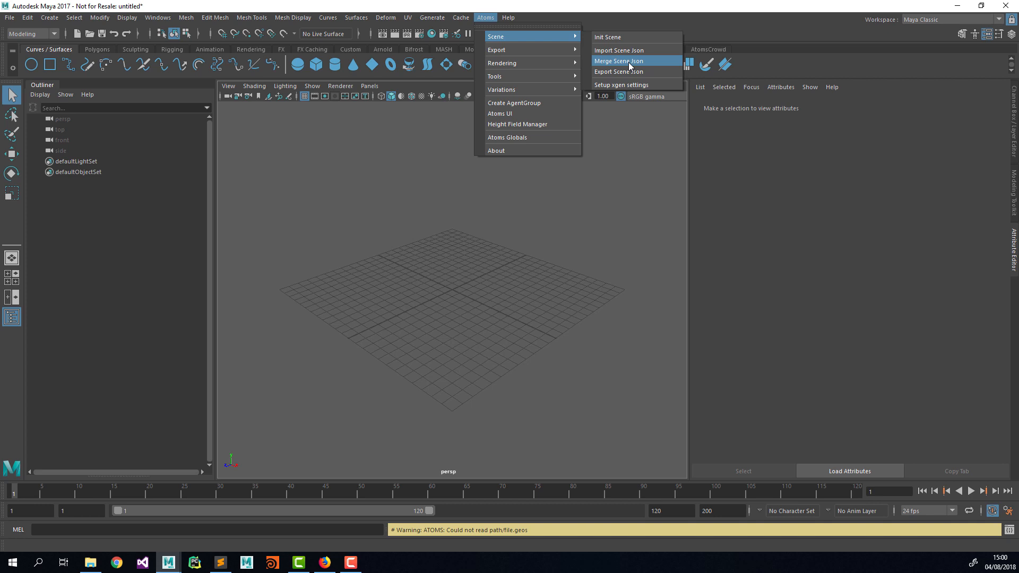
click(629, 62)
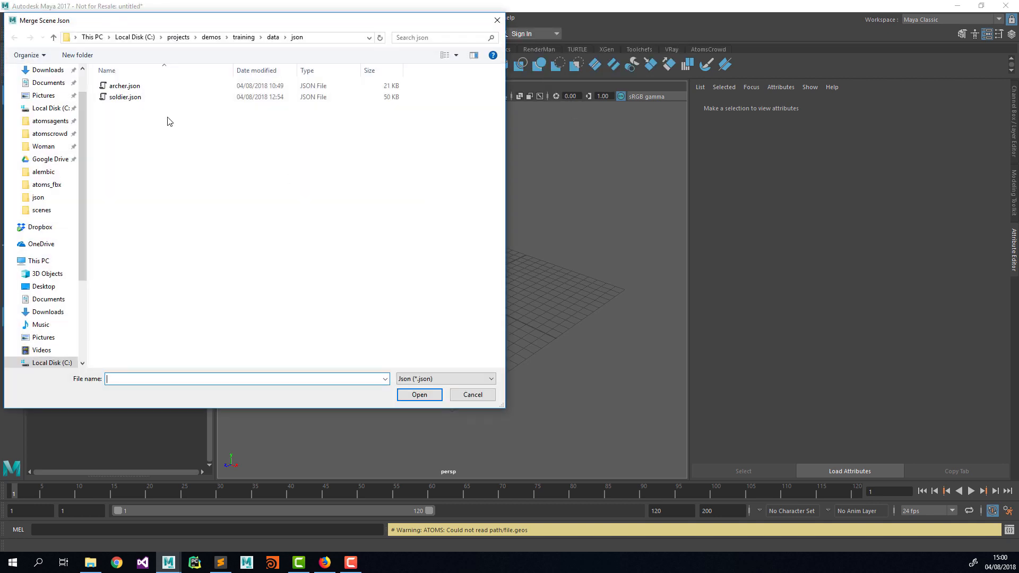
double_click(130, 87)
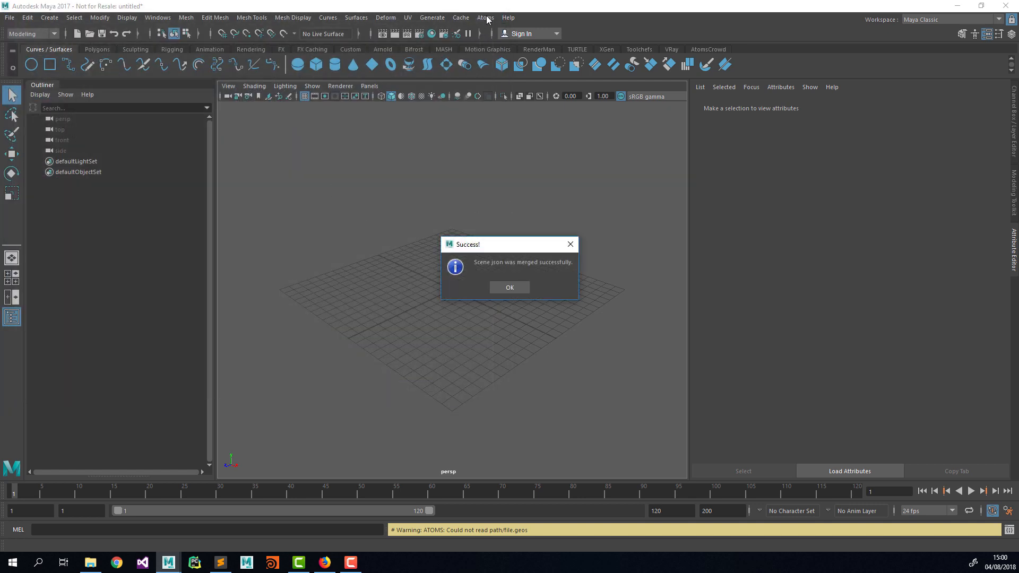
click(512, 287)
Review the archer and soldier animation clips, the agent types and the state machines in the Atoms Editor, and close it
click(496, 18)
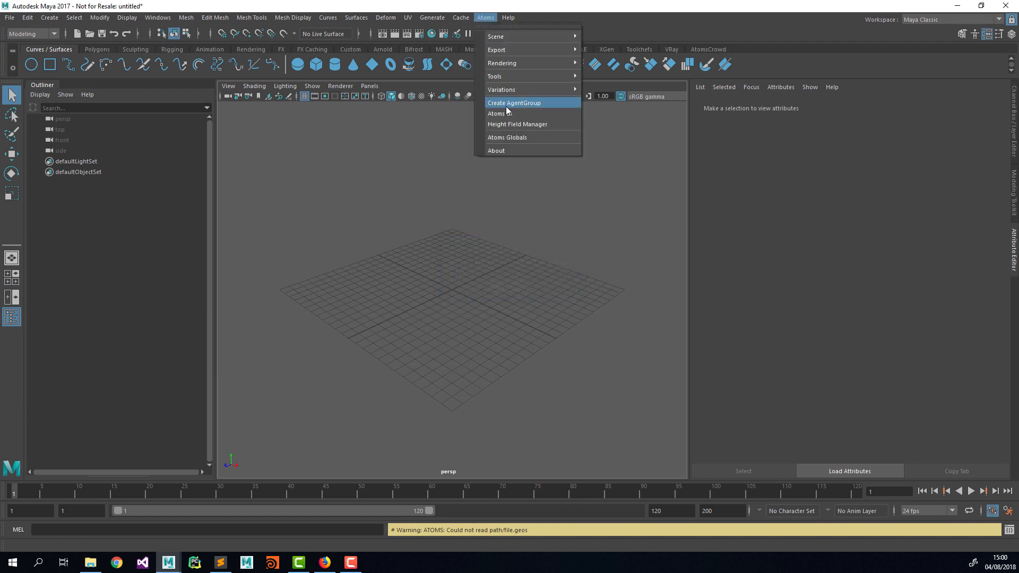
click(491, 112)
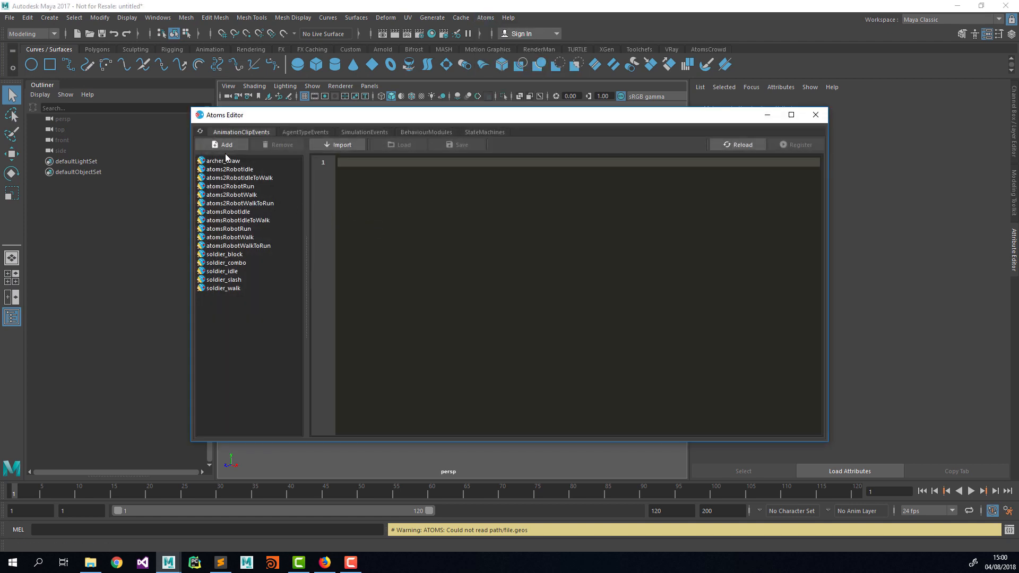
click(225, 160)
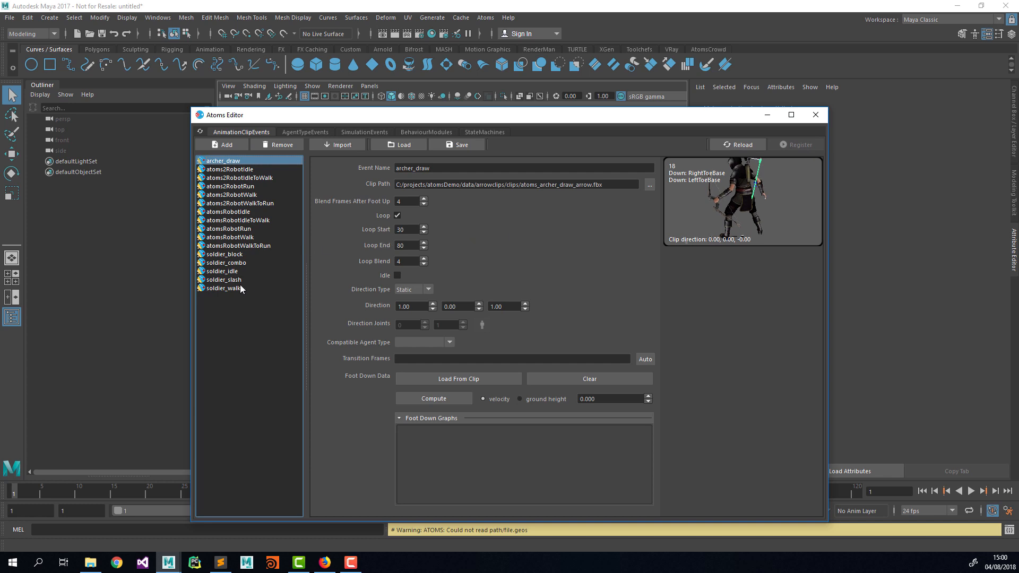
click(231, 271)
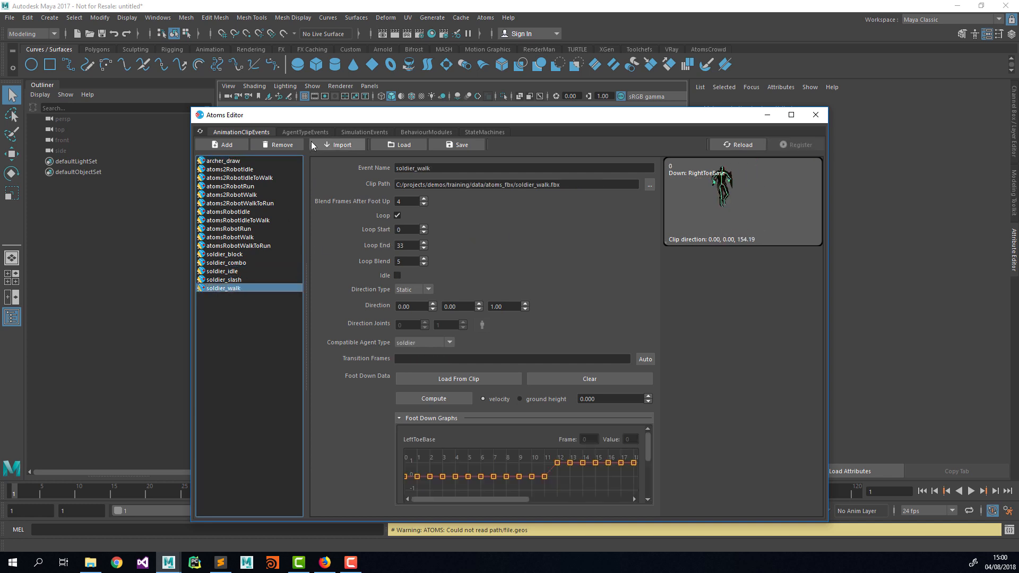
click(308, 132)
click(484, 132)
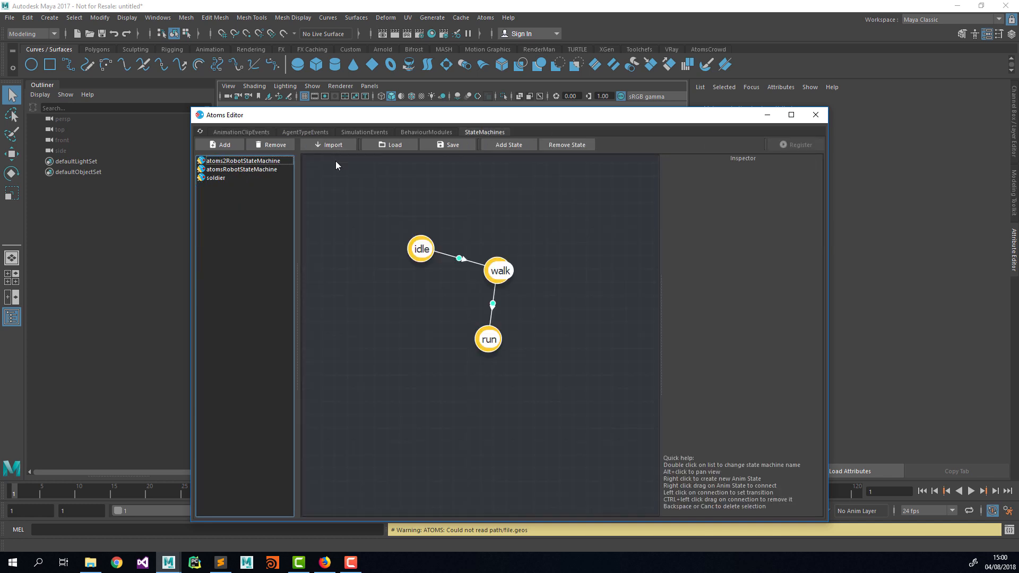
click(816, 115)
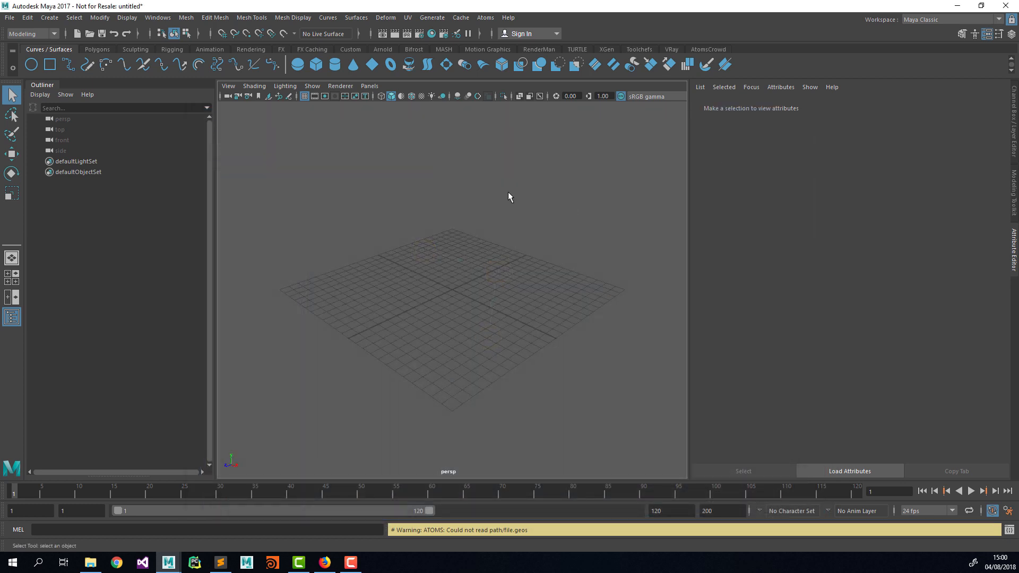
Create a polygon plane and an Atoms agent group in the scene
click(50, 17)
mouse_move(101, 55)
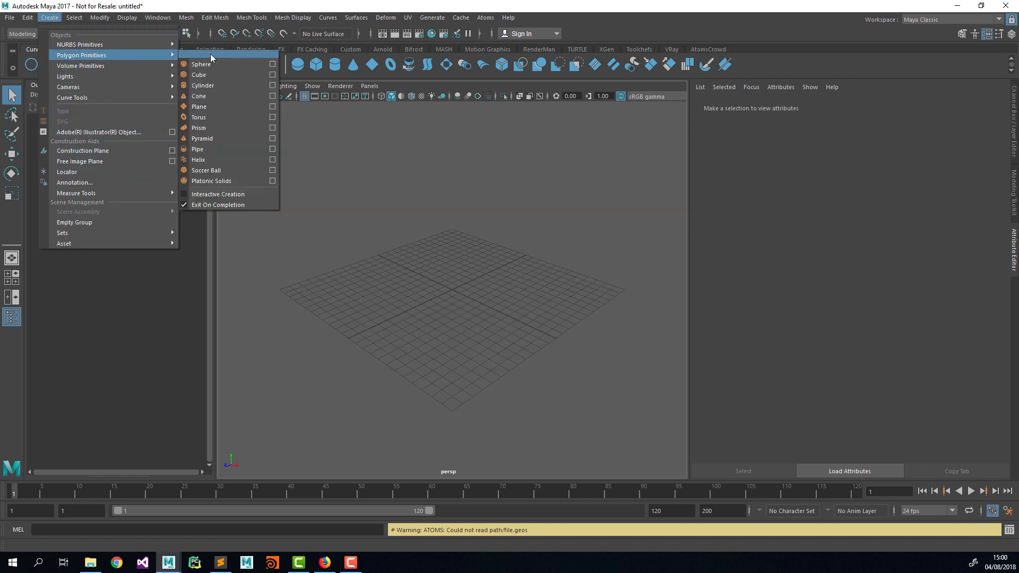
click(208, 106)
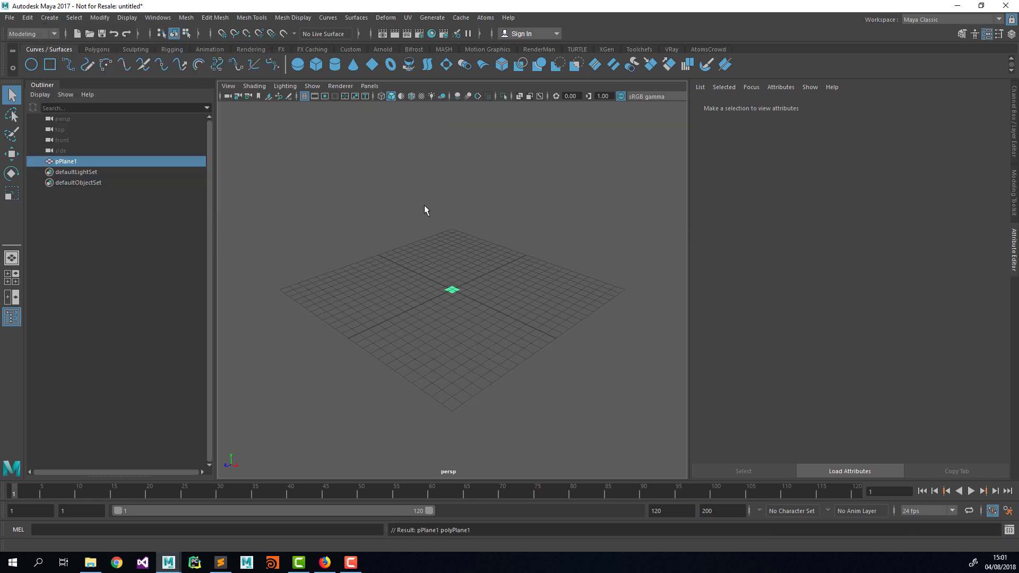
click(484, 18)
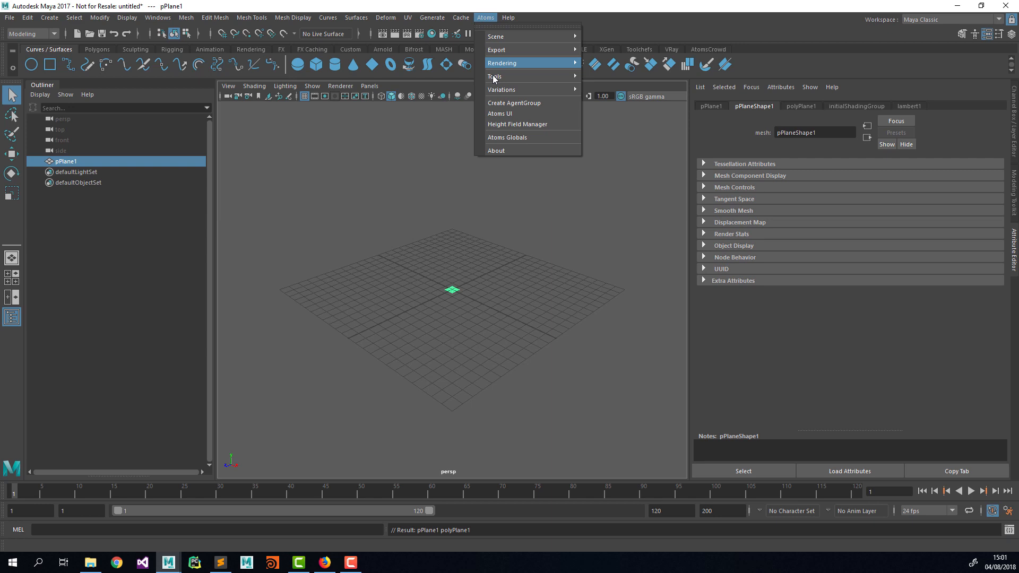
click(504, 104)
Add a gridLayout behaviour module to the agent group and set its agent type to soldier
click(735, 328)
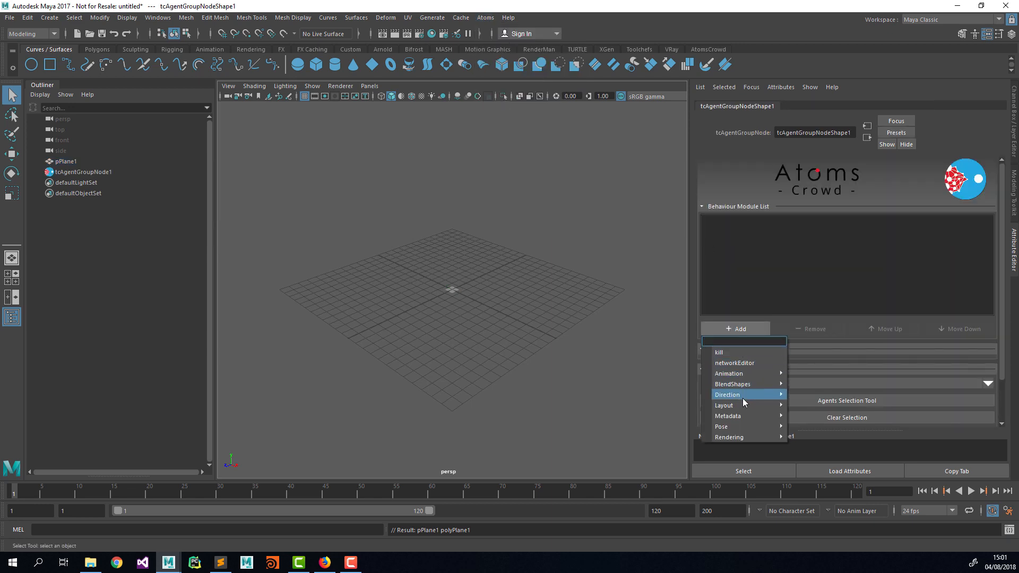
mouse_move(745, 406)
click(823, 436)
click(748, 225)
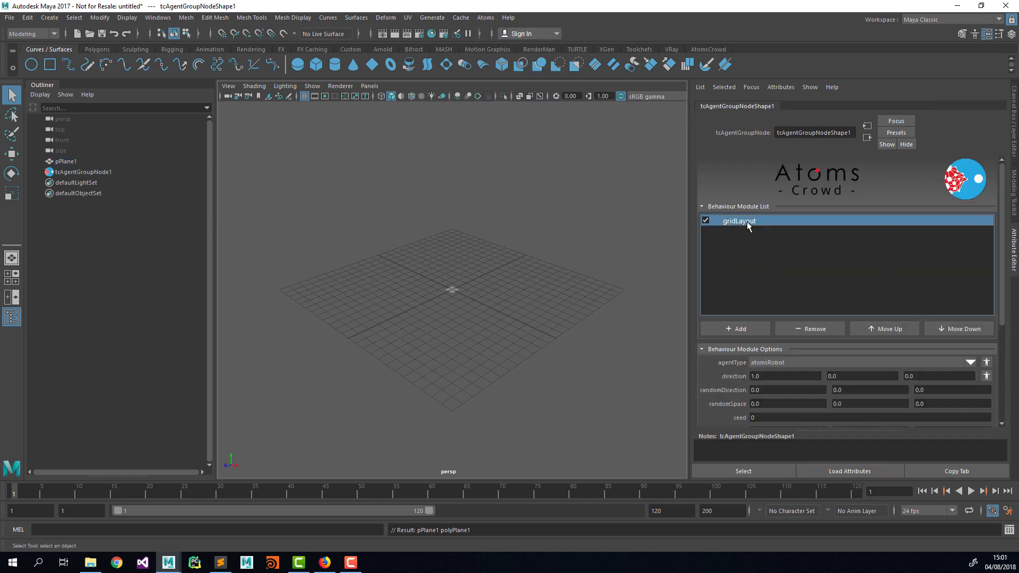
scroll(748, 225, down, 1)
click(970, 330)
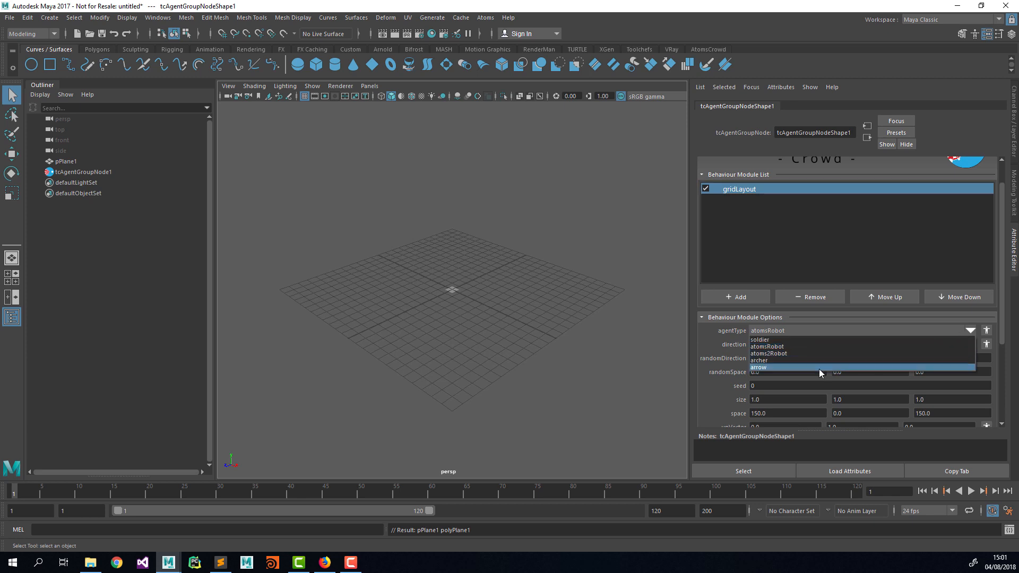
click(800, 340)
scroll(571, 269, down, 3)
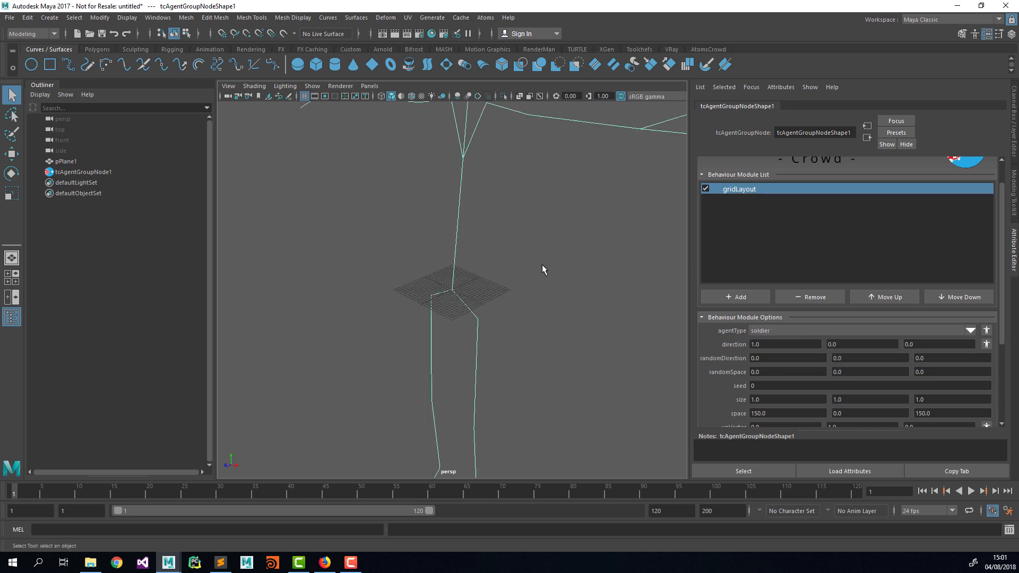
scroll(498, 272, up, 2)
Scale the plane uniformly to about 18336 so it forms a large ground around the soldier agent
click(83, 164)
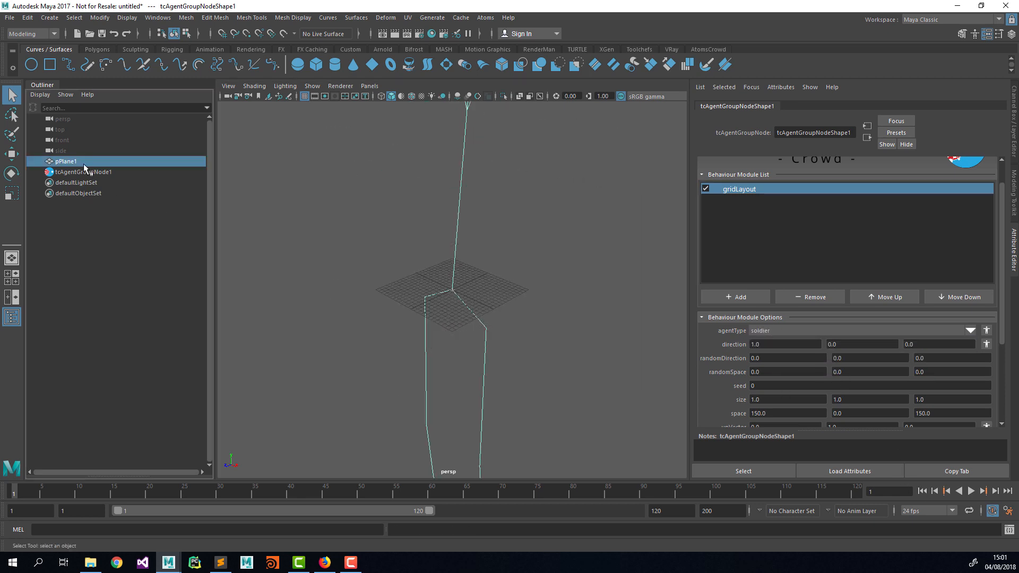
scroll(424, 225, down, 3)
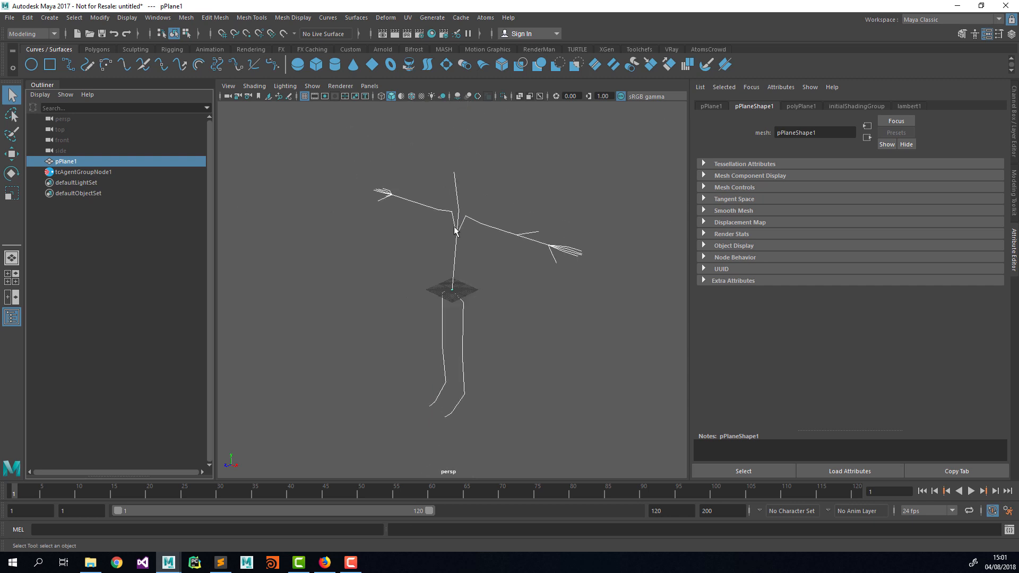
key(e)
key(r)
drag(452, 291, 779, 234)
scroll(351, 268, down, 4)
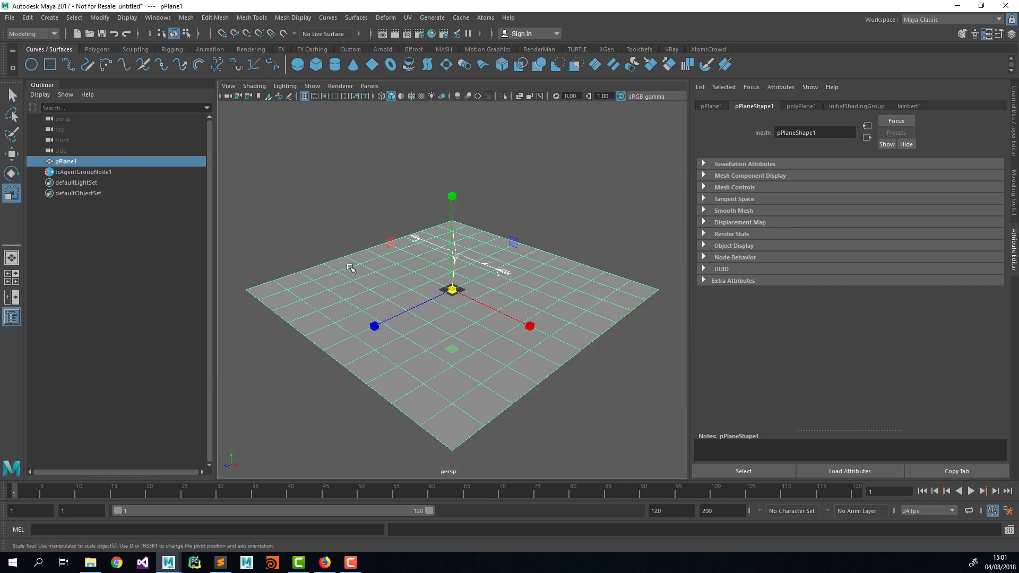
scroll(343, 268, down, 5)
drag(451, 291, 753, 270)
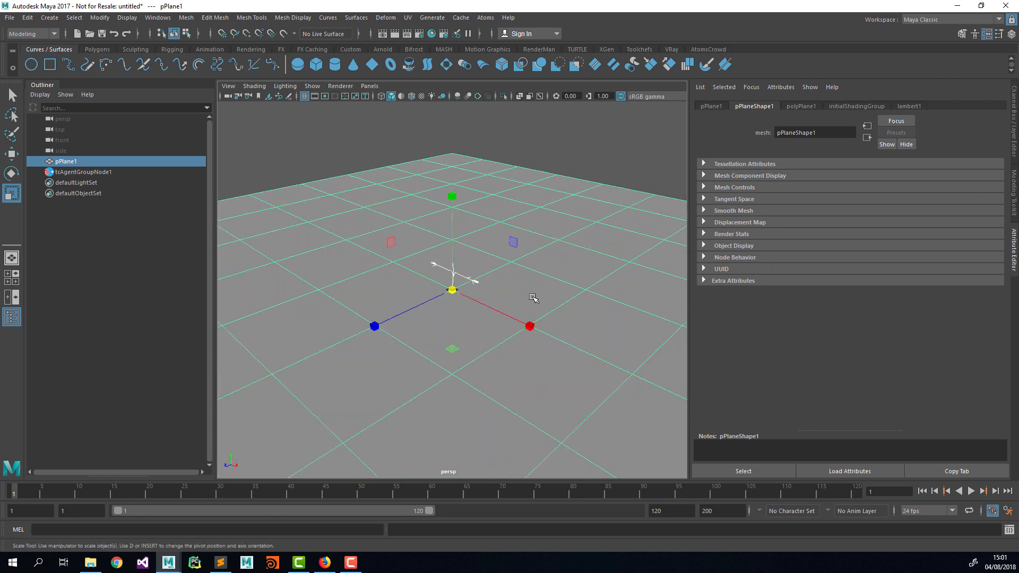
scroll(434, 291, down, 3)
drag(452, 289, 732, 274)
scroll(424, 295, down, 5)
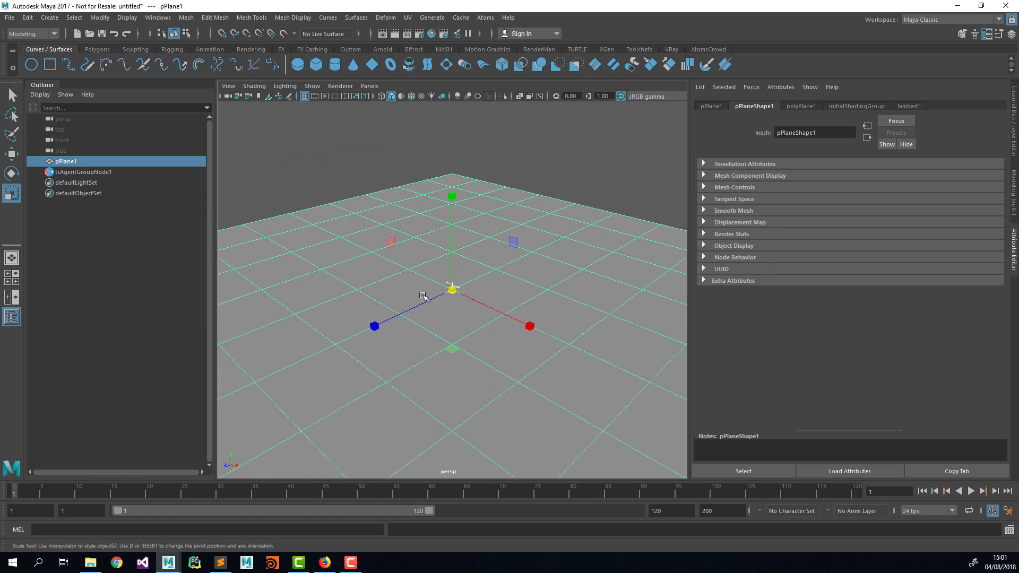
mouse_move(452, 289)
mouse_down()
mouse_move(510, 282)
mouse_move(456, 292)
mouse_up()
Set the persp camera's far clip plane to 100000 and its near clip plane to 1
click(85, 118)
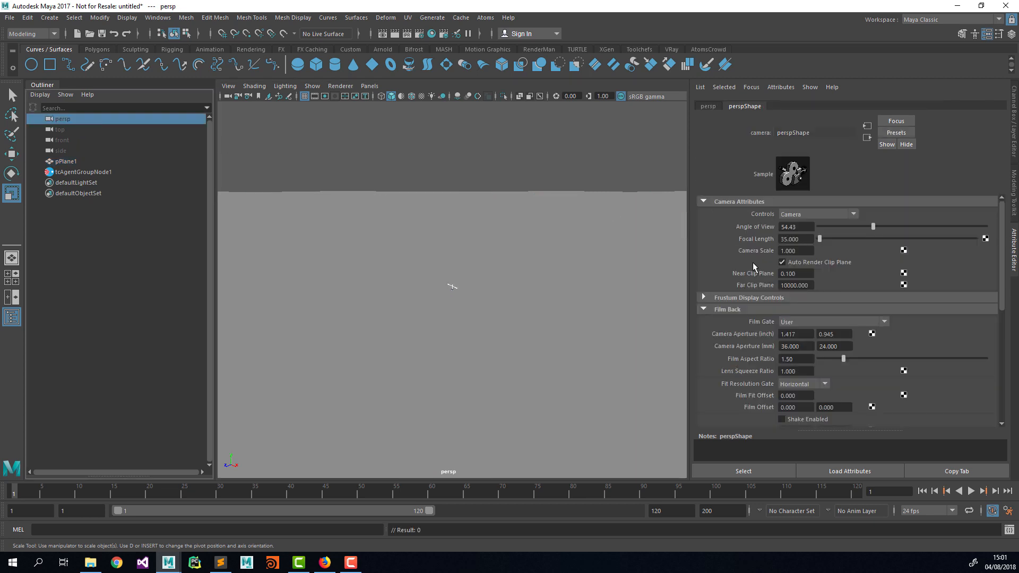
click(790, 285)
key(Return)
click(783, 273)
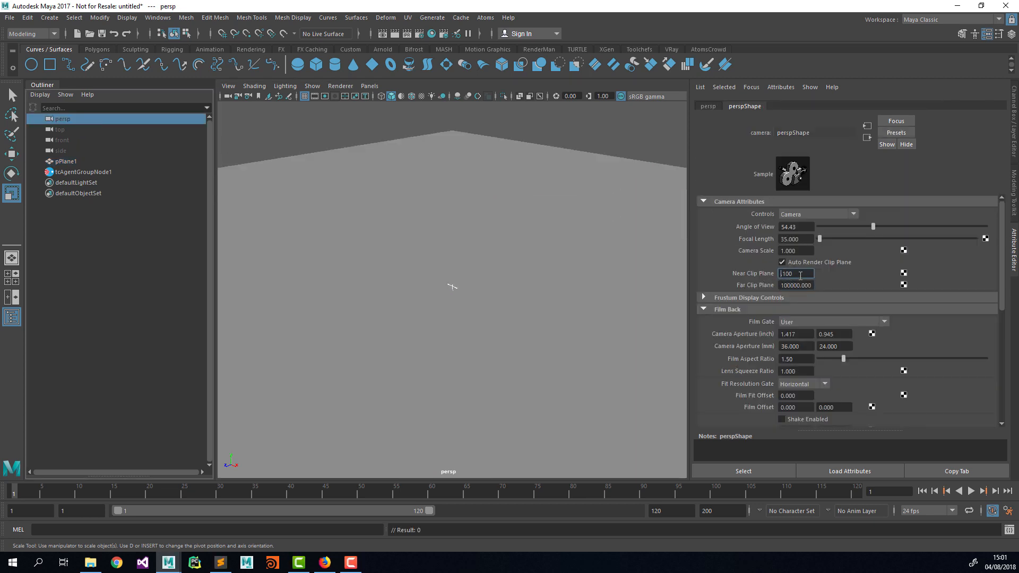
text(1)
key(Return)
Set the plane's width and height subdivisions to 150 each
click(66, 161)
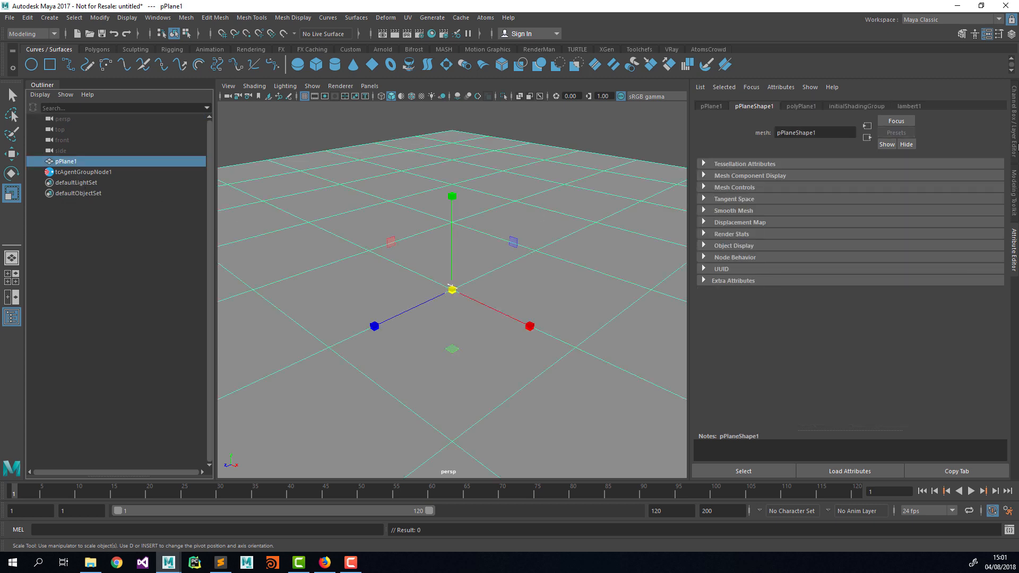
click(1015, 138)
click(759, 226)
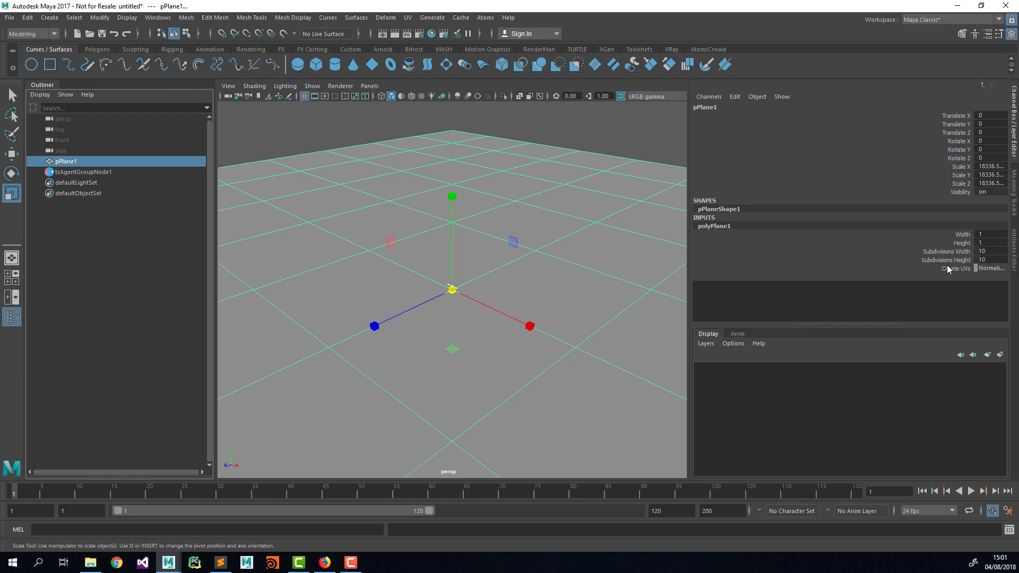
click(998, 251)
text(150)
key(Tab)
text(1)
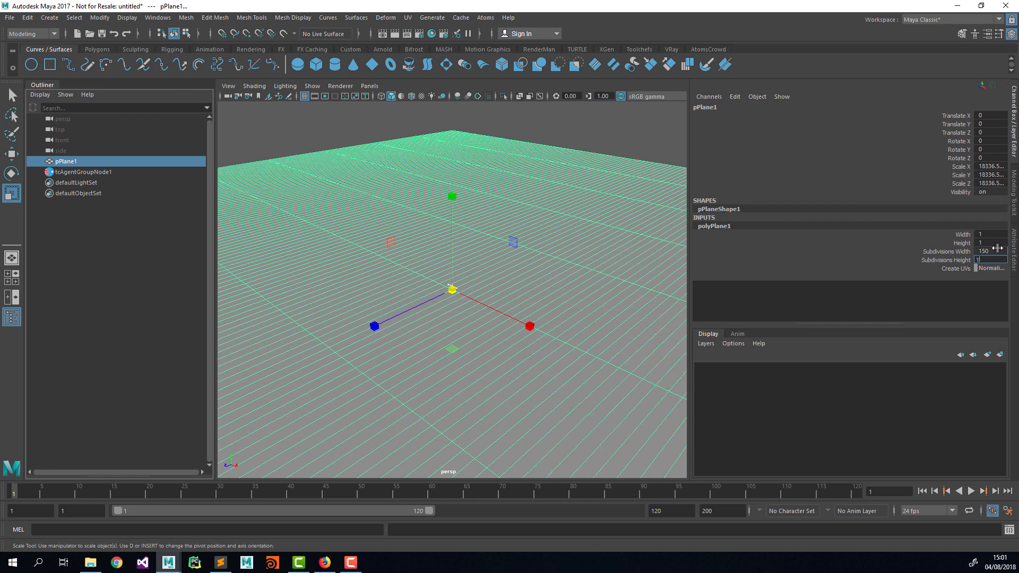
text(50)
key(Tab)
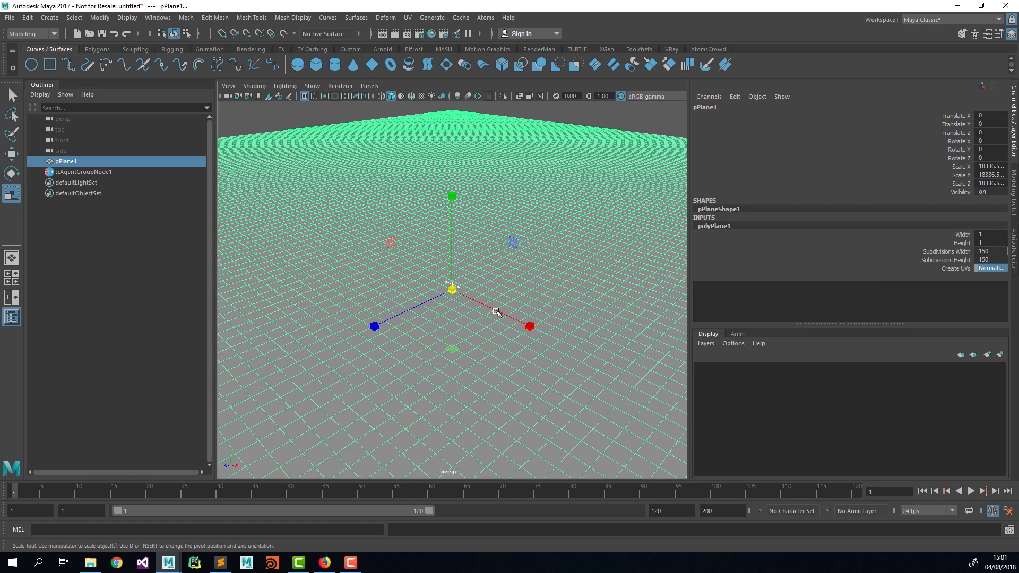
Switch the plane to vertex editing and raise two small soft-selected bumps, one beside and one behind the agent
right_drag(371, 382, 314, 268)
click(315, 267)
key(w)
drag(315, 268, 429, 186)
drag(408, 152, 408, 143)
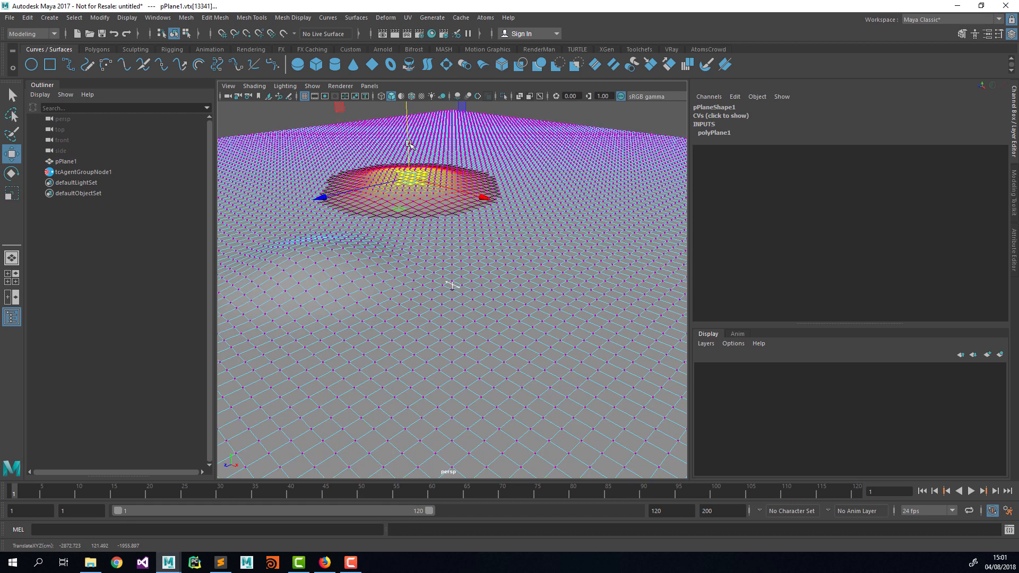
Widen the soft selection radius and raise broad hills across the far part of the plane
key(b)
drag(533, 186, 571, 188)
click(626, 218)
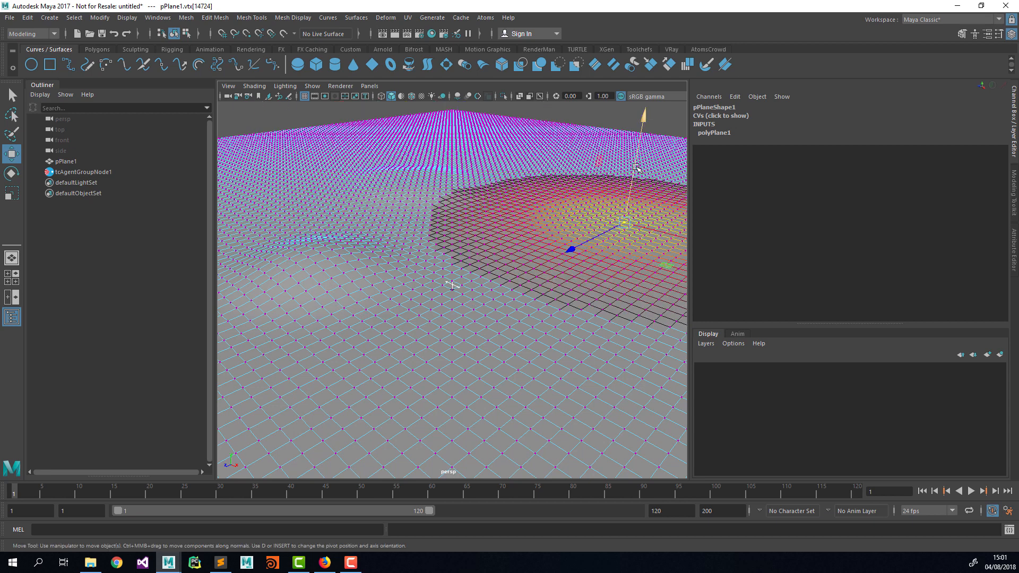
drag(636, 167, 637, 158)
drag(513, 127, 526, 108)
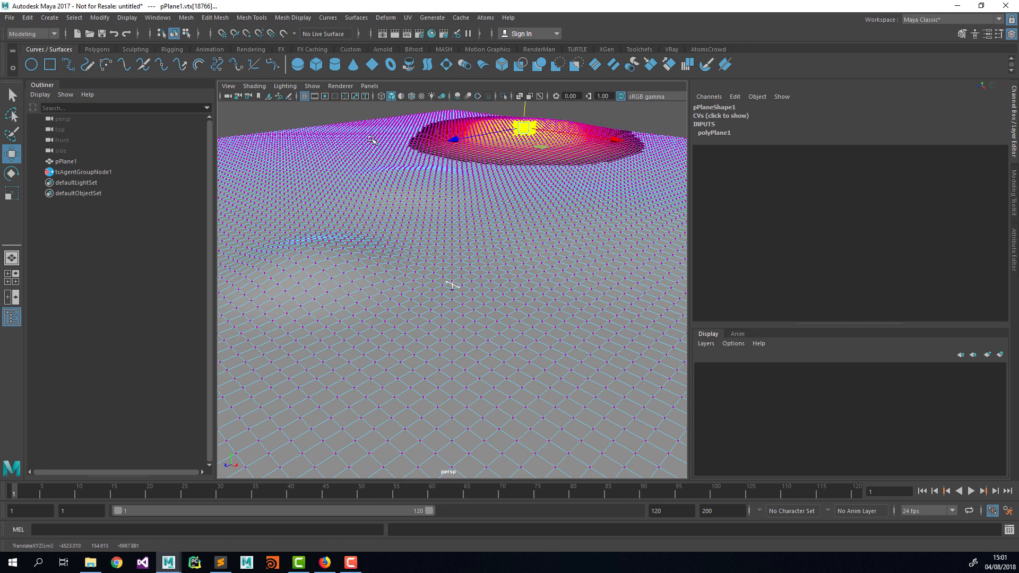
drag(370, 138, 383, 118)
click(291, 186)
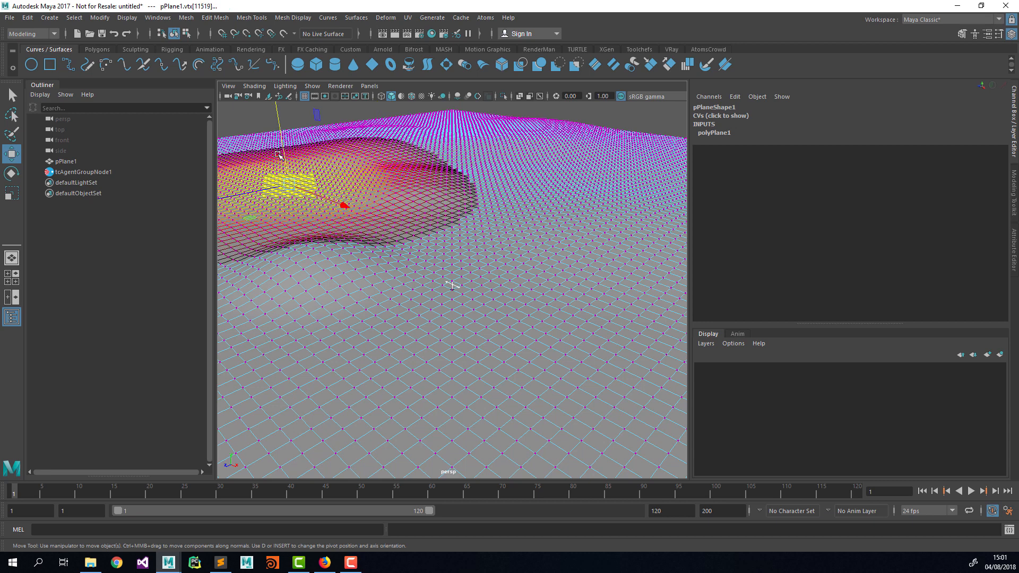
drag(283, 148, 282, 138)
Raise two broad soft-selected rises in the foreground of the plane, one on either side of the agent
drag(600, 379, 635, 406)
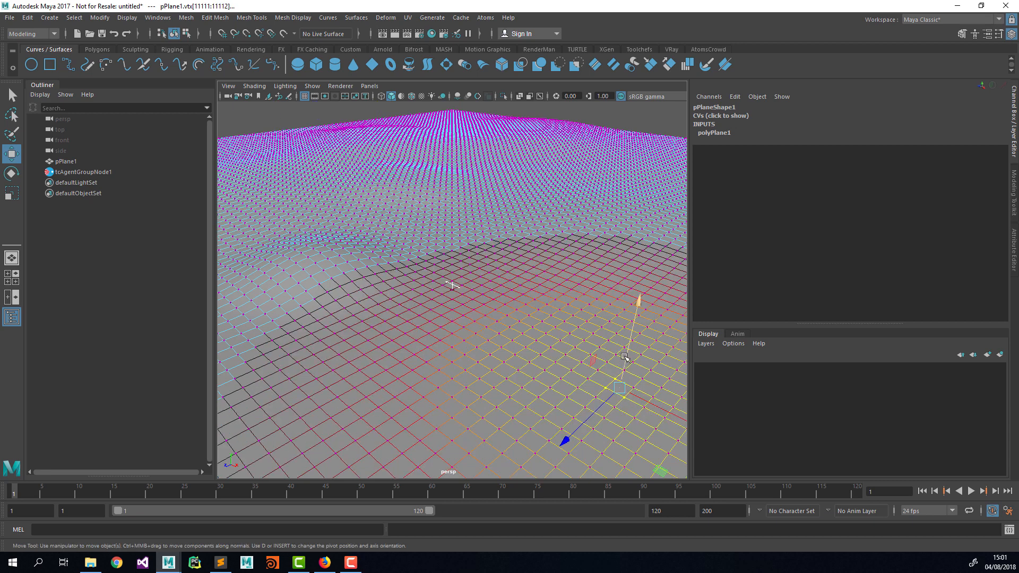
drag(628, 353, 628, 346)
click(313, 379)
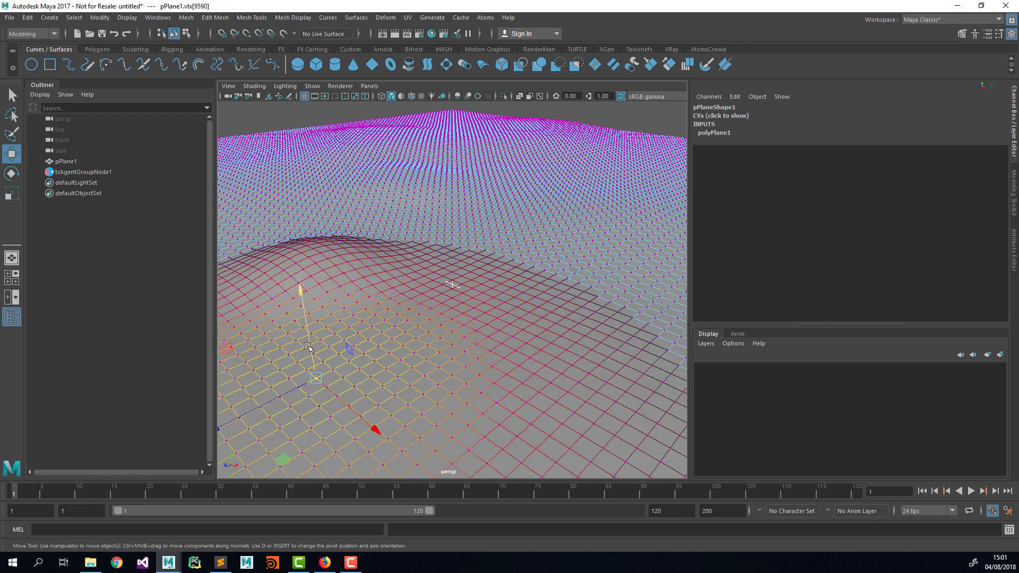
drag(309, 345, 309, 330)
Raise more soft-selected hills across the middle and far edge of the plane and return it to object mode
drag(290, 192, 324, 208)
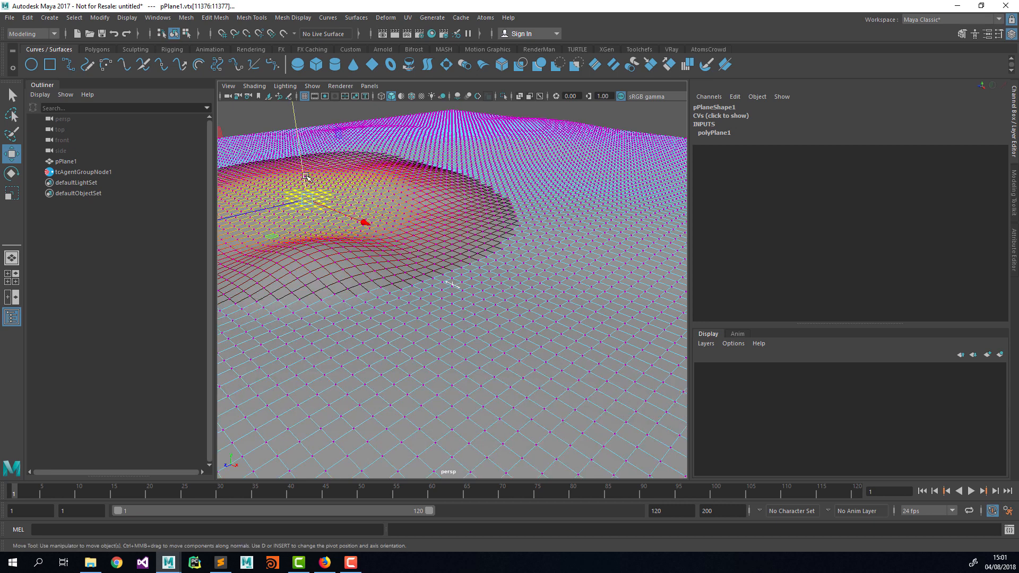
drag(303, 166, 303, 157)
drag(581, 221, 607, 244)
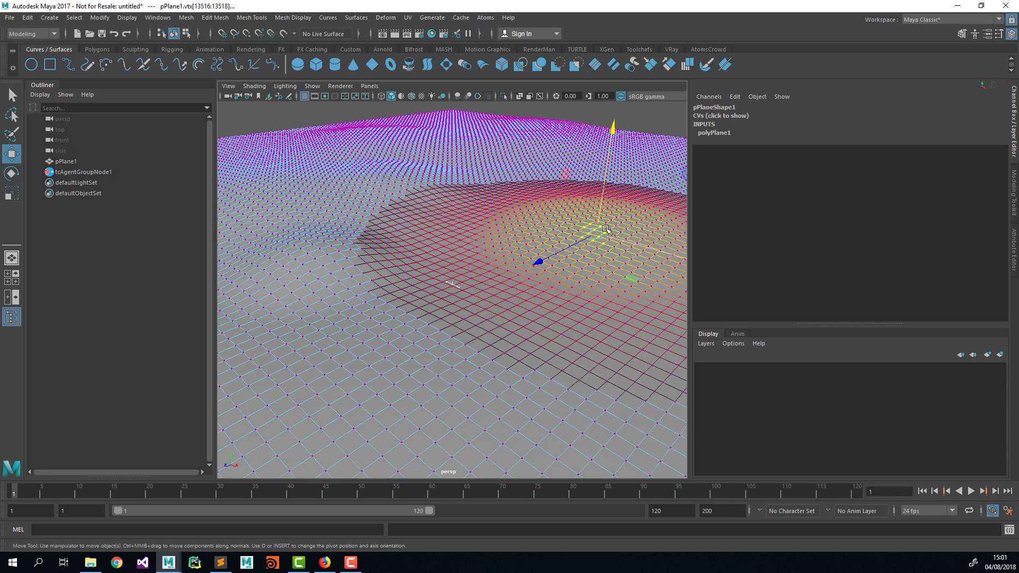
drag(600, 194, 602, 185)
drag(262, 142, 244, 115)
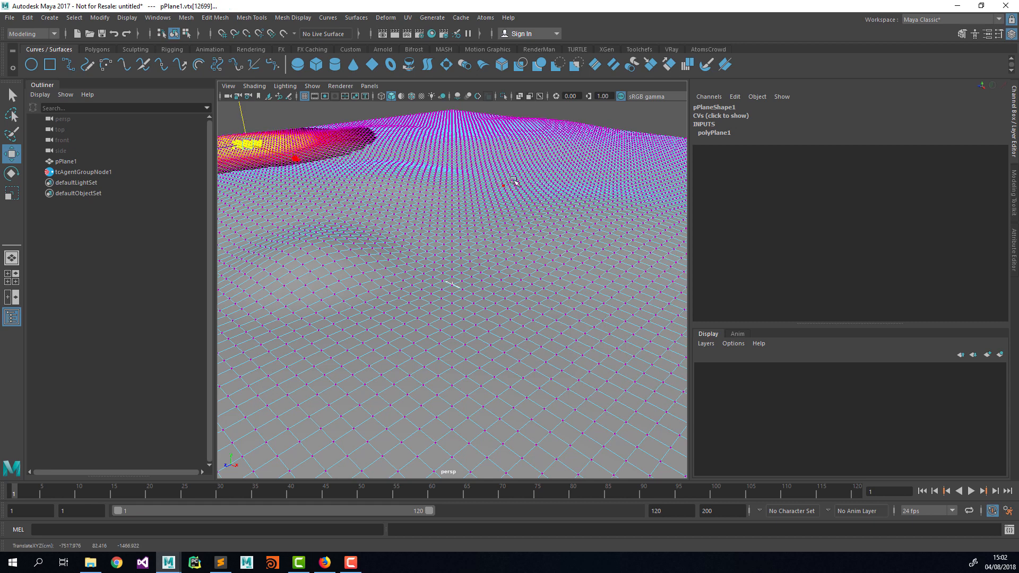
right_drag(506, 186, 535, 177)
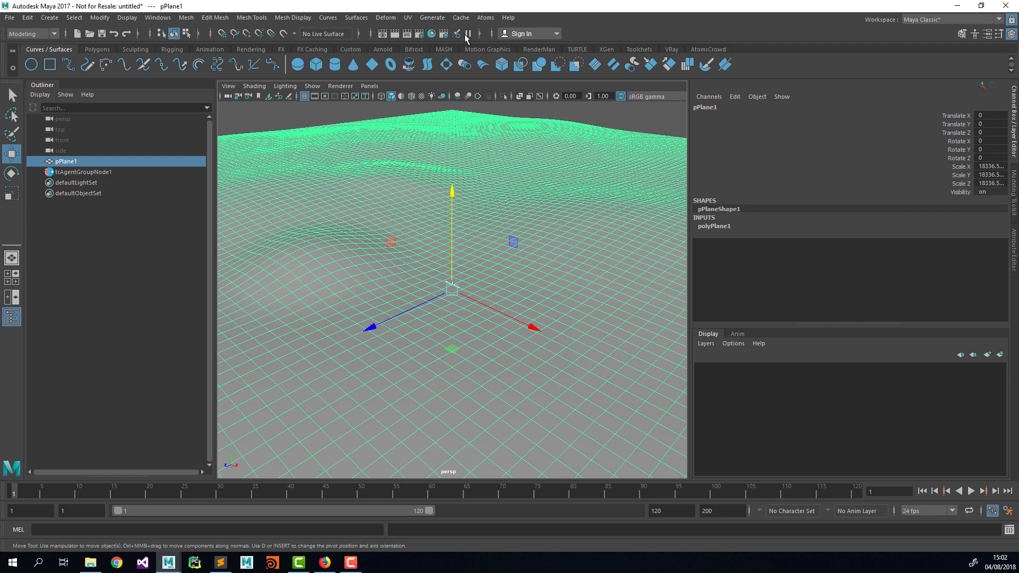
Open the Atoms Height Field Manager and rename the plane to ground
click(486, 18)
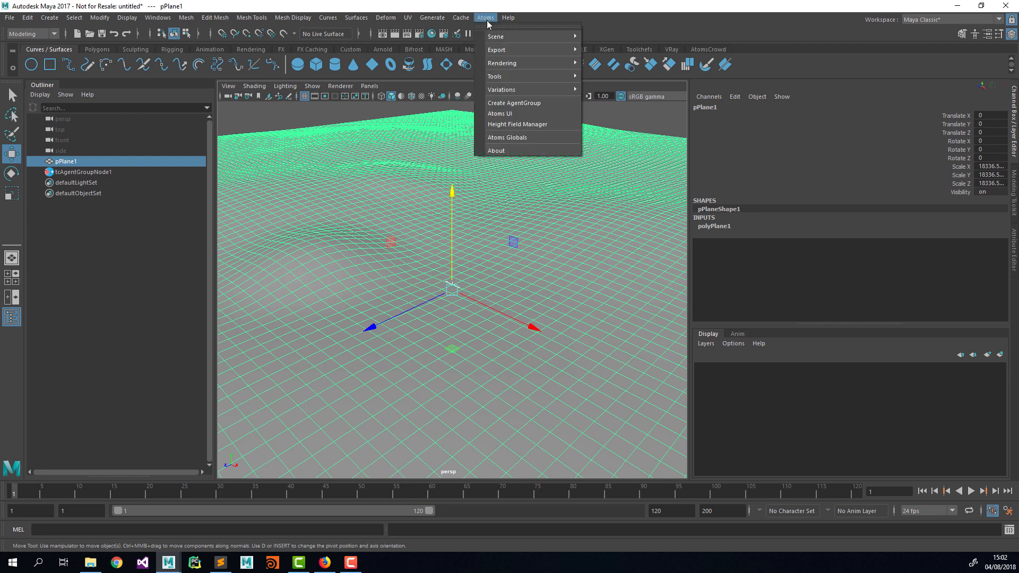
click(505, 125)
drag(514, 268, 367, 246)
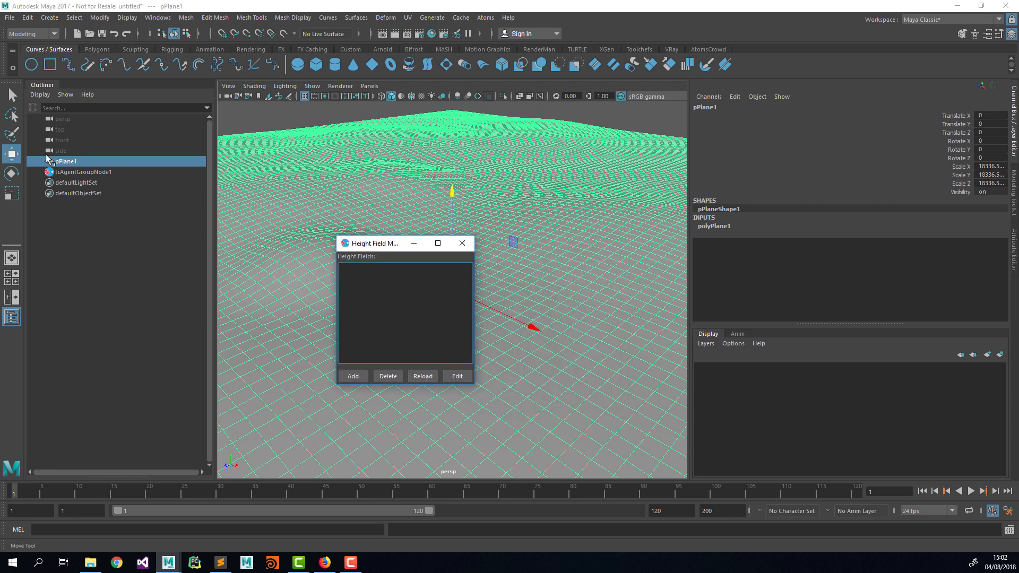
double_click(76, 163)
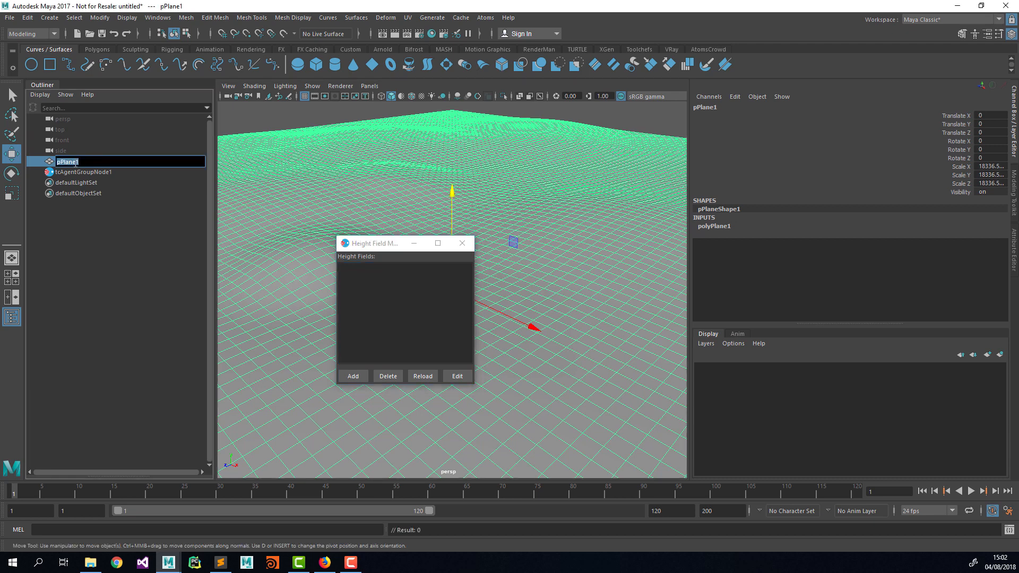
text(ground)
key(Return)
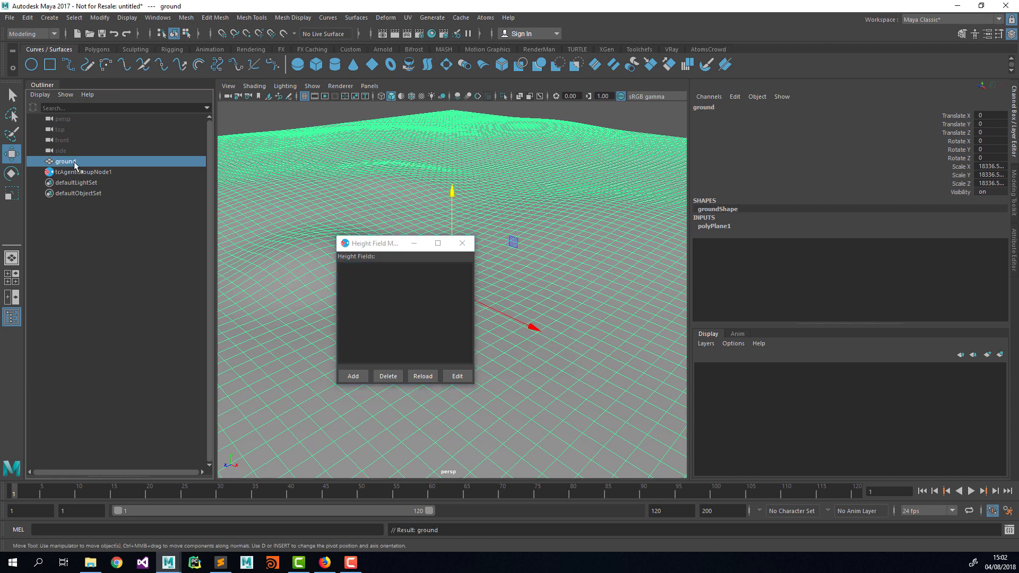
Add a non-animated height field named ground using the ground mesh, and close the manager
click(355, 376)
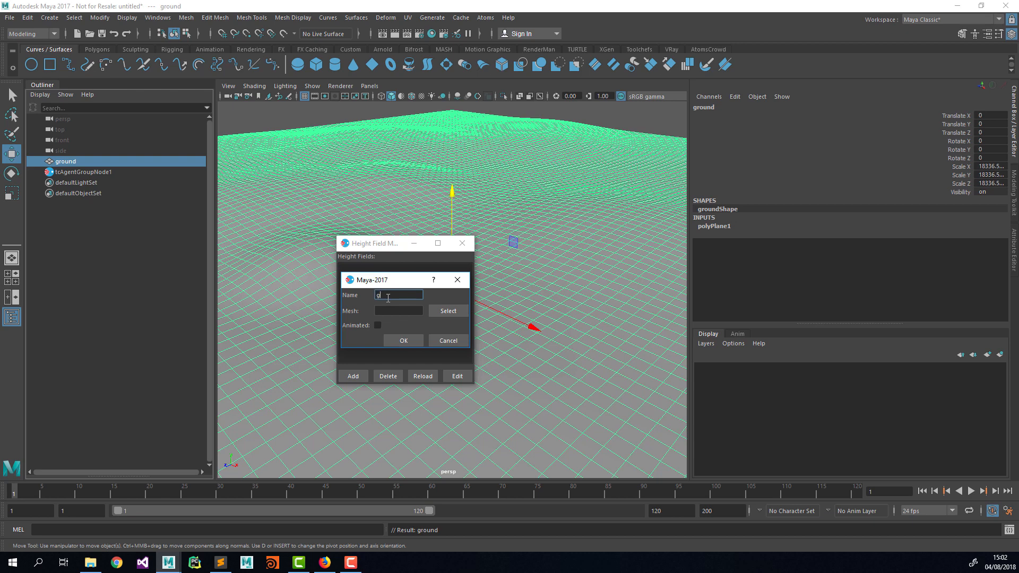
text(ground)
key(Tab)
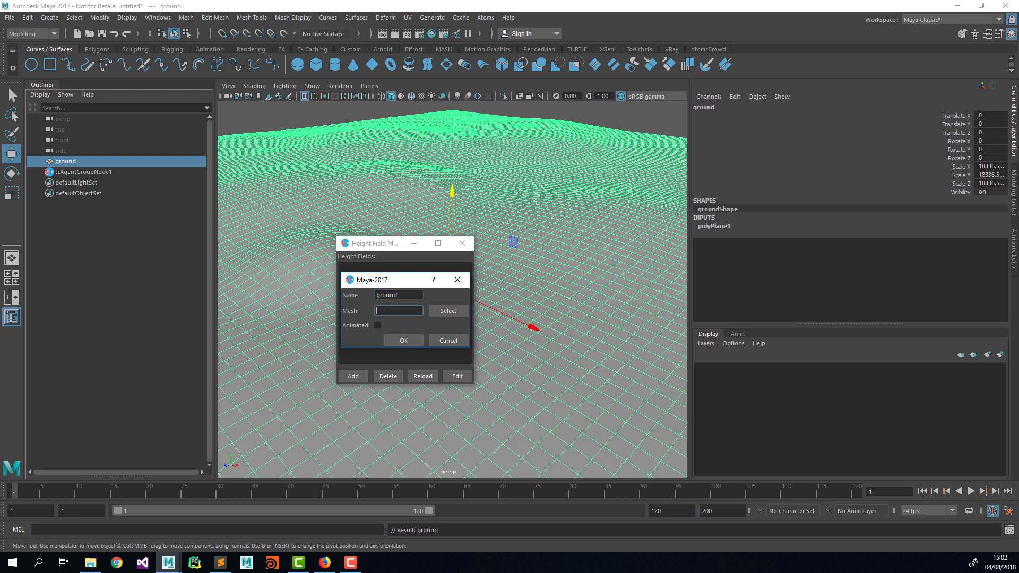
click(438, 311)
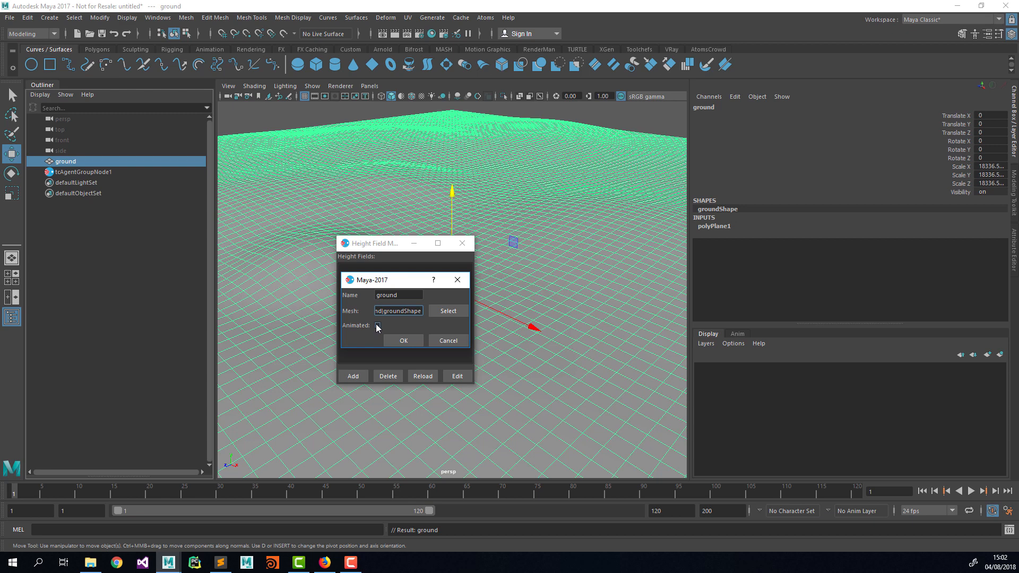
click(406, 340)
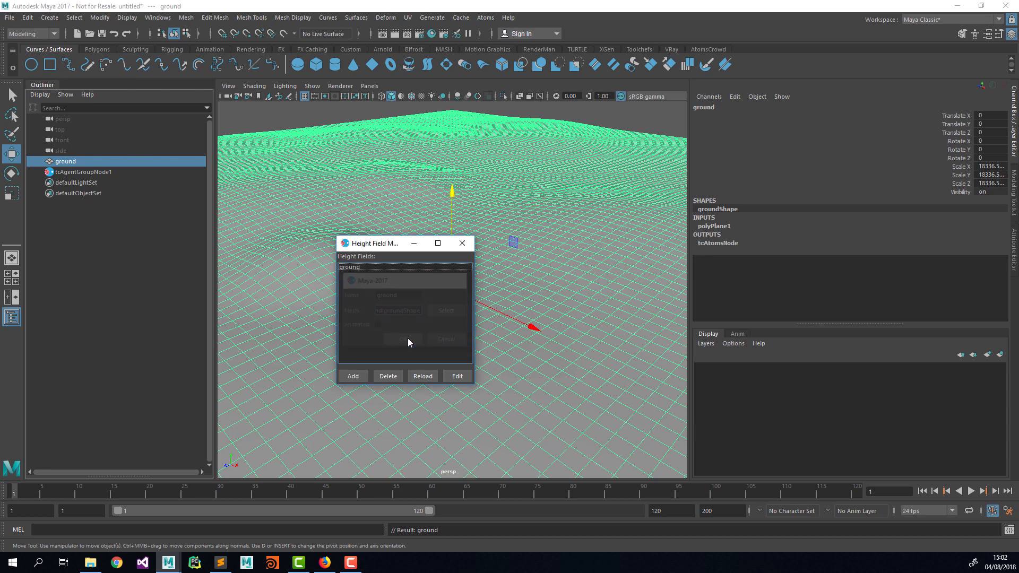
click(461, 243)
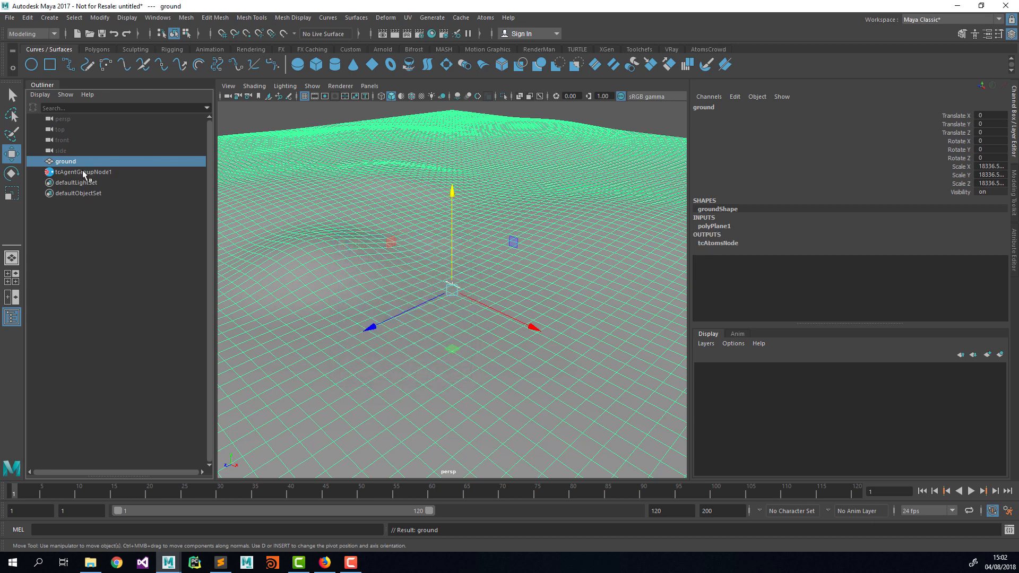
Create a new Lambert material in Hypershade and give it a dark green colour
click(436, 34)
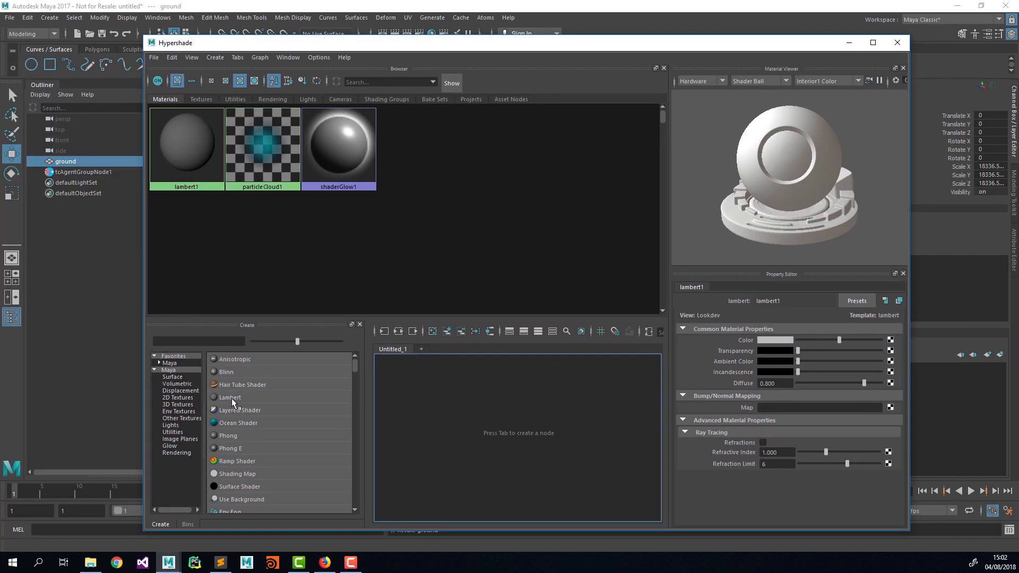
click(230, 397)
click(766, 340)
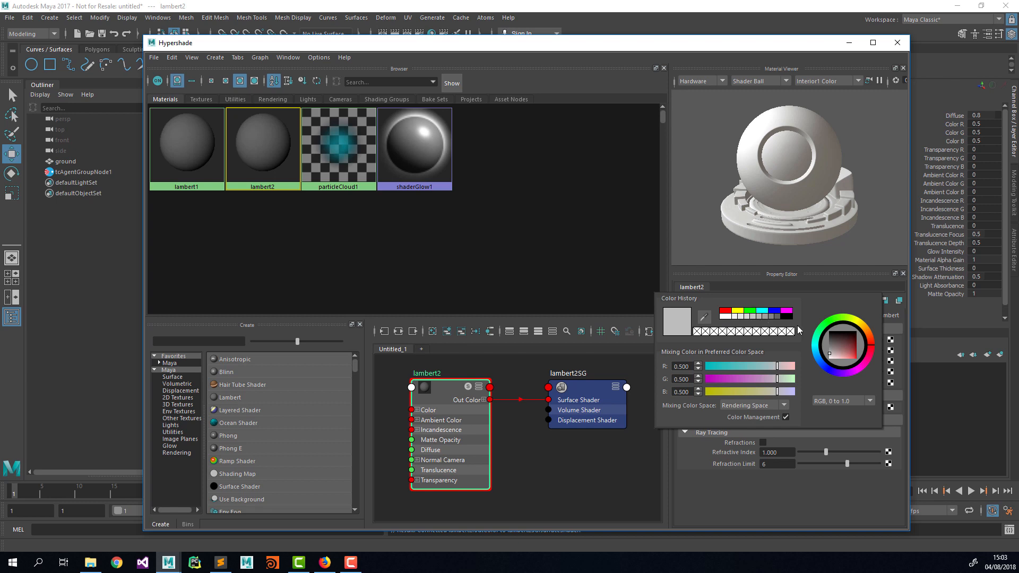
click(751, 311)
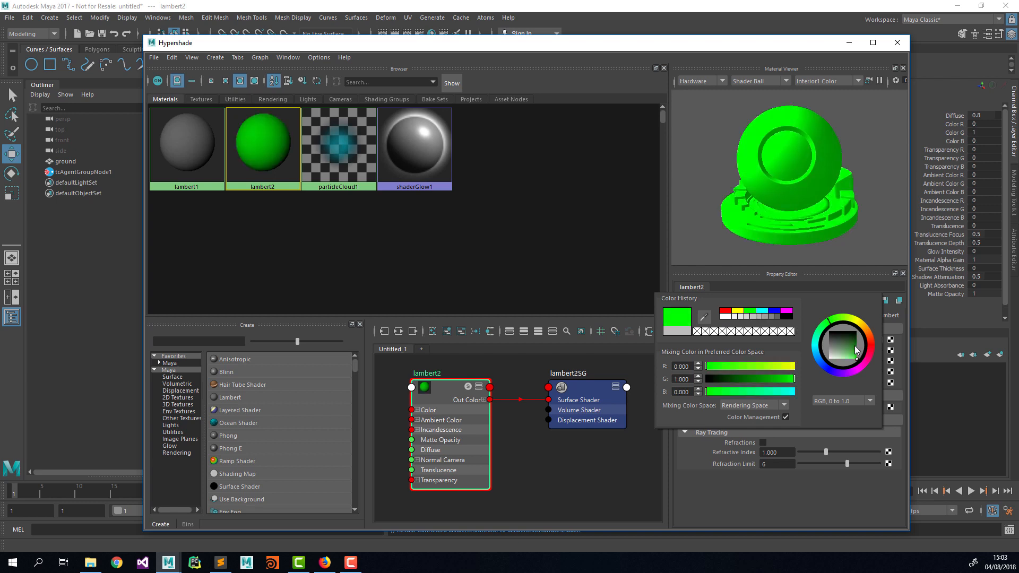
drag(855, 349, 855, 342)
key(Return)
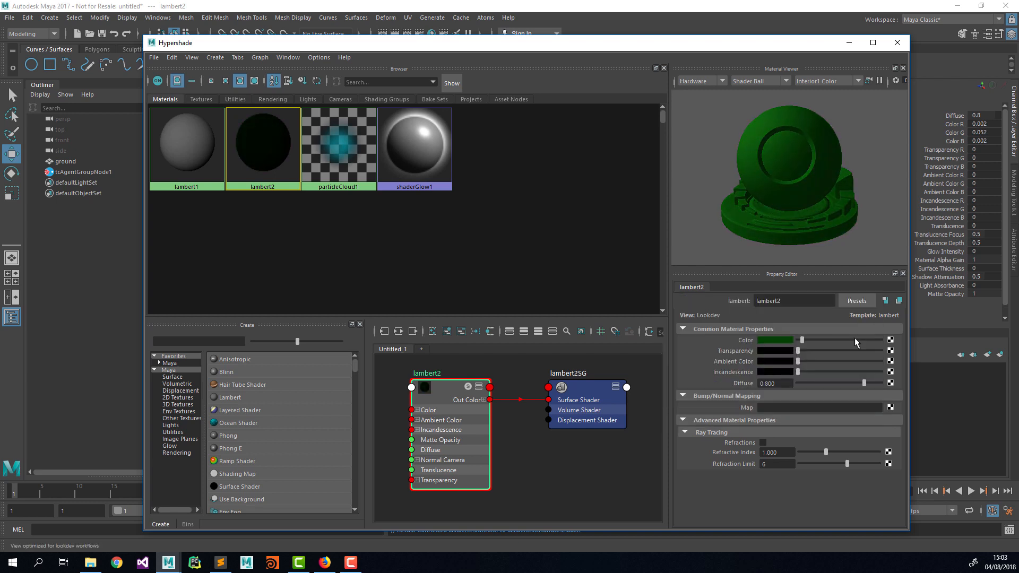
Assign the new green Lambert material to the ground mesh in the viewport
drag(440, 42, 237, 63)
click(412, 158)
right_click(557, 142)
click(530, 193)
drag(418, 66, 591, 55)
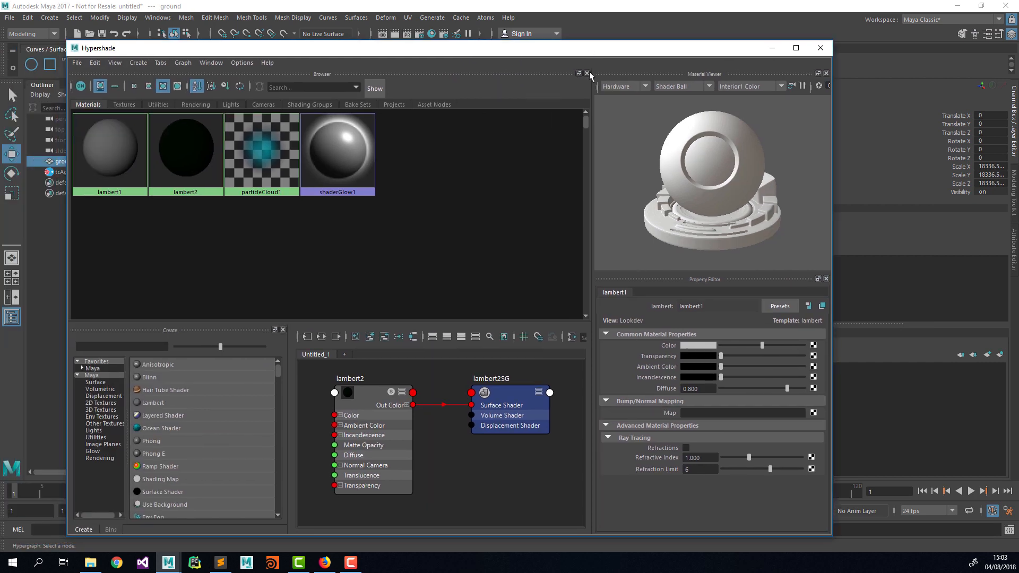
Brighten the lambert2 material's colour to a stronger green and close Hypershade
click(202, 175)
click(694, 346)
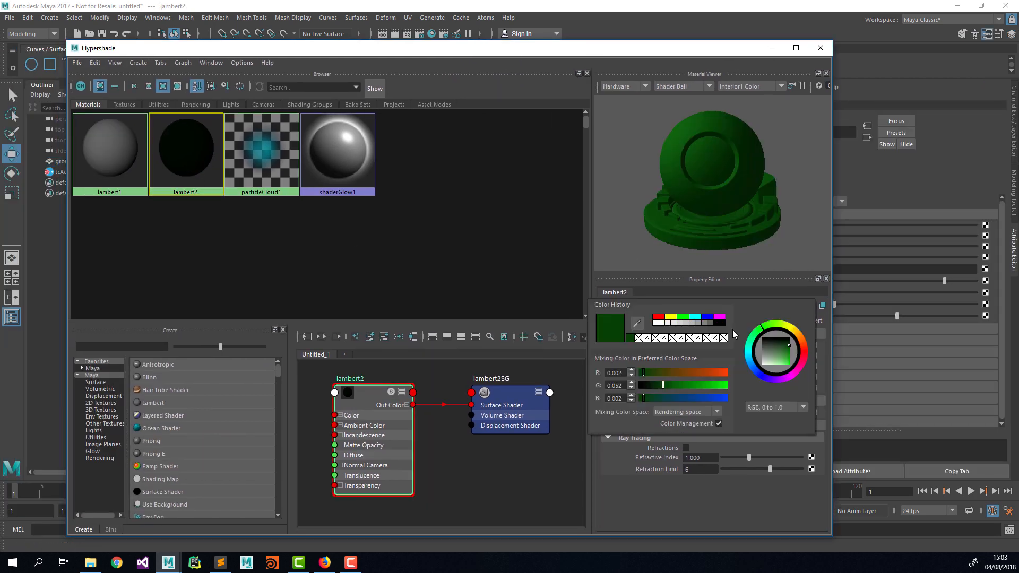
drag(766, 344, 797, 352)
key(Return)
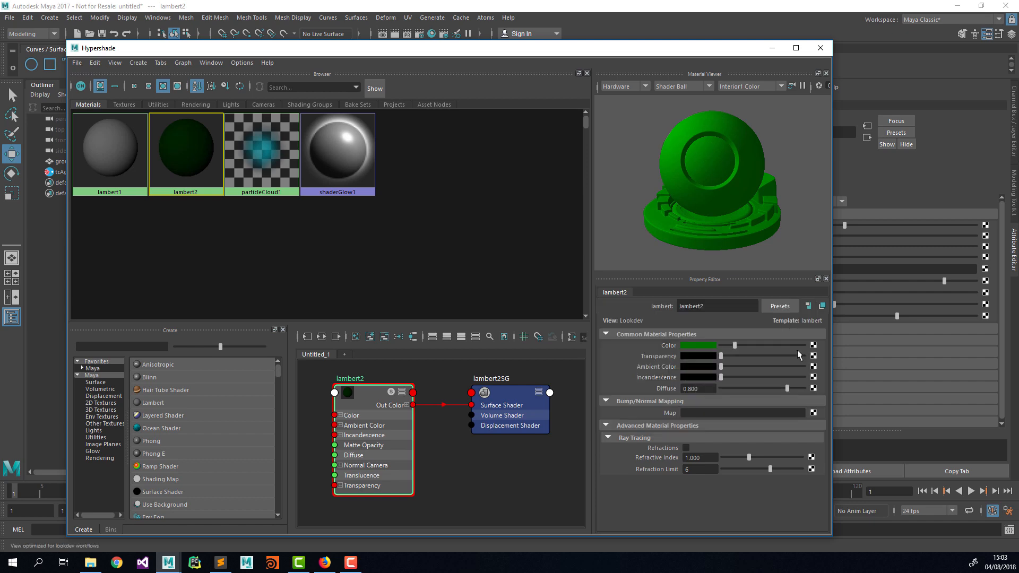
click(820, 47)
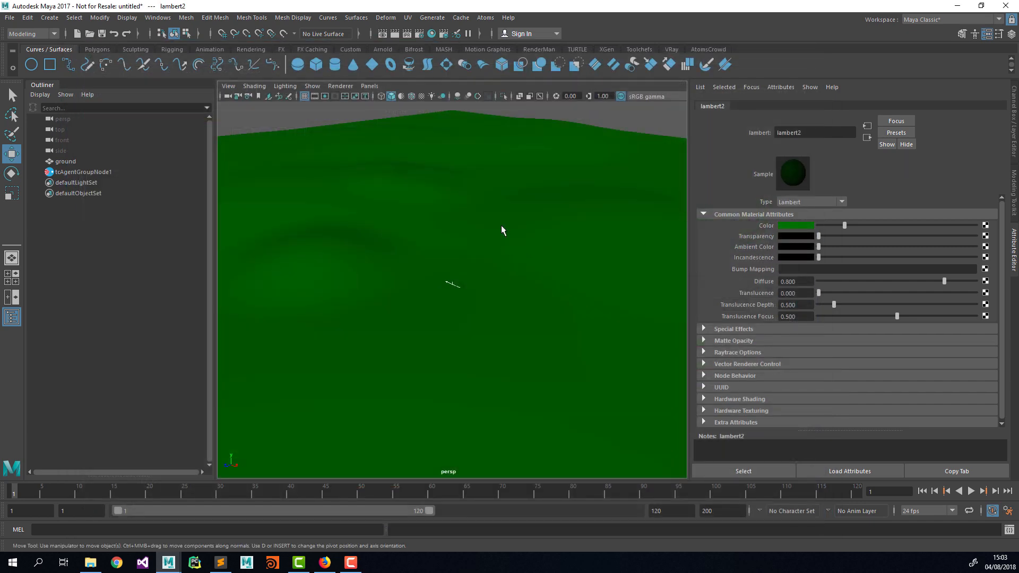
Save the scene as training_scene in Maya Binary format in the training project's scenes folder
key(ctrl+shift+s)
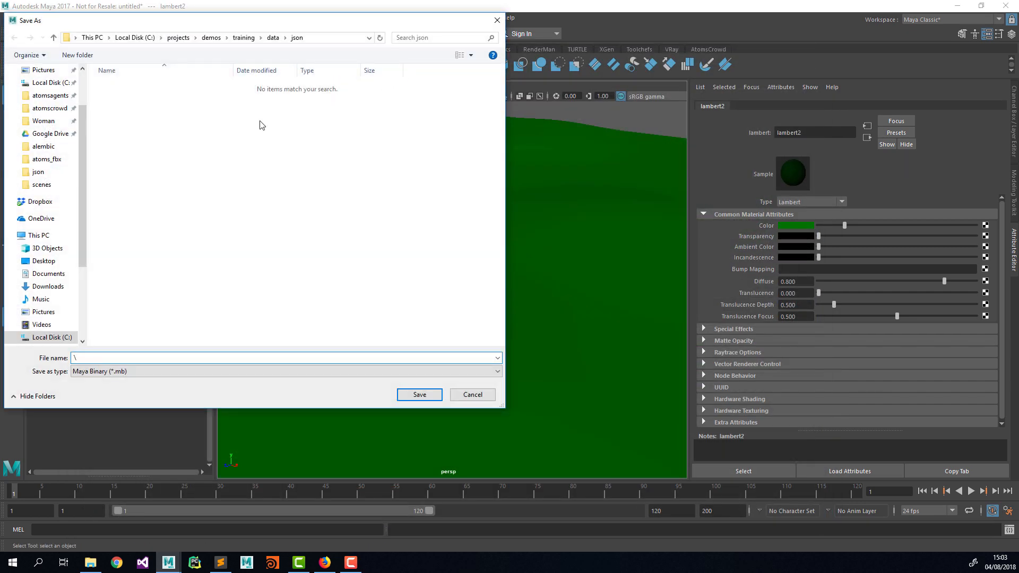
click(273, 37)
click(243, 37)
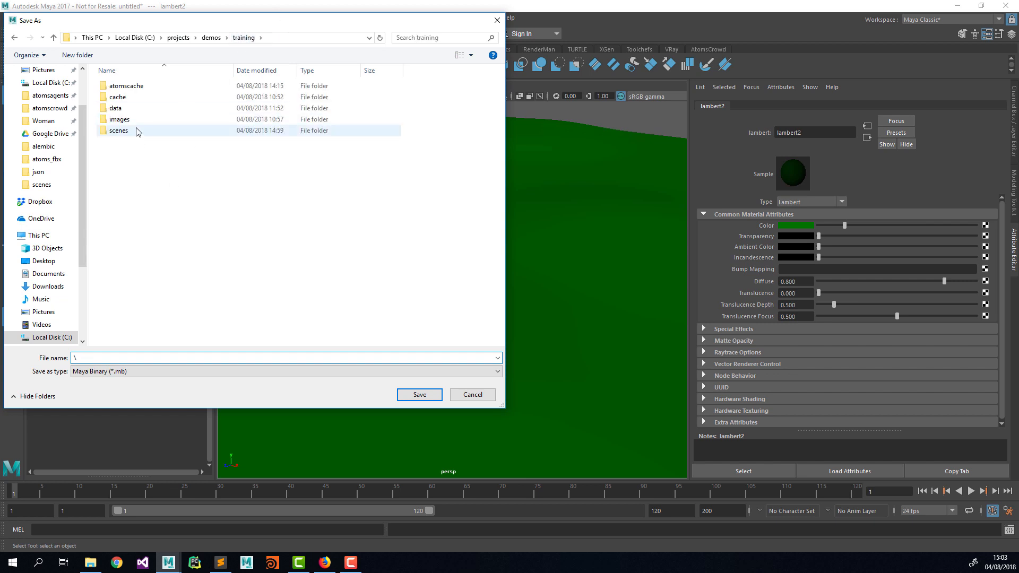
double_click(139, 131)
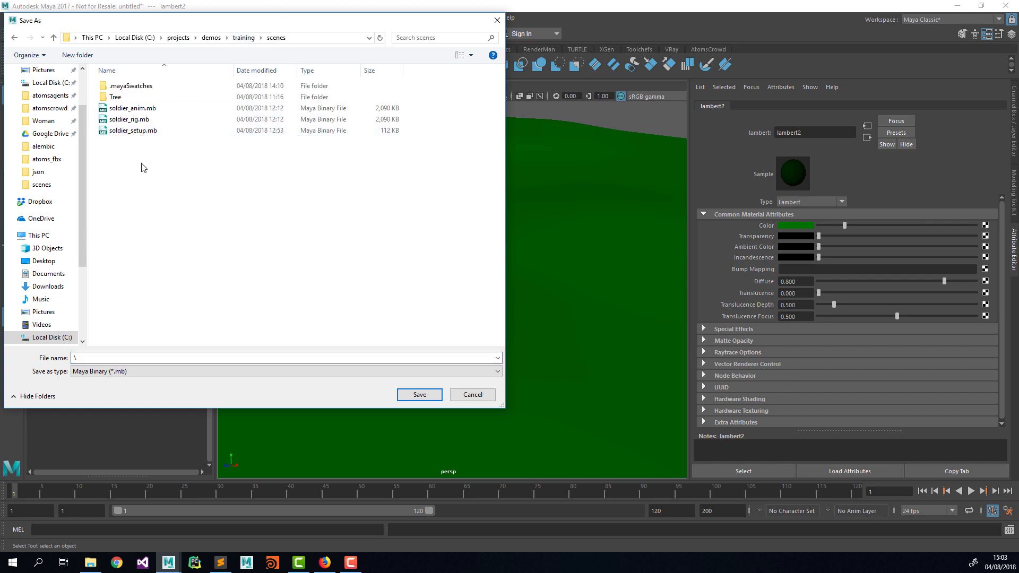
double_click(120, 359)
text(training_scene)
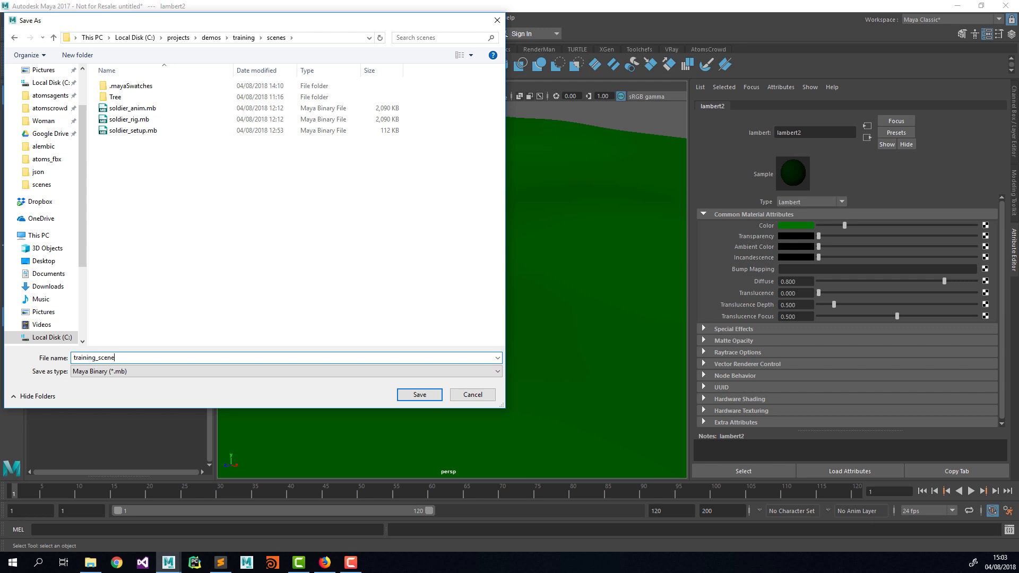
key(Return)
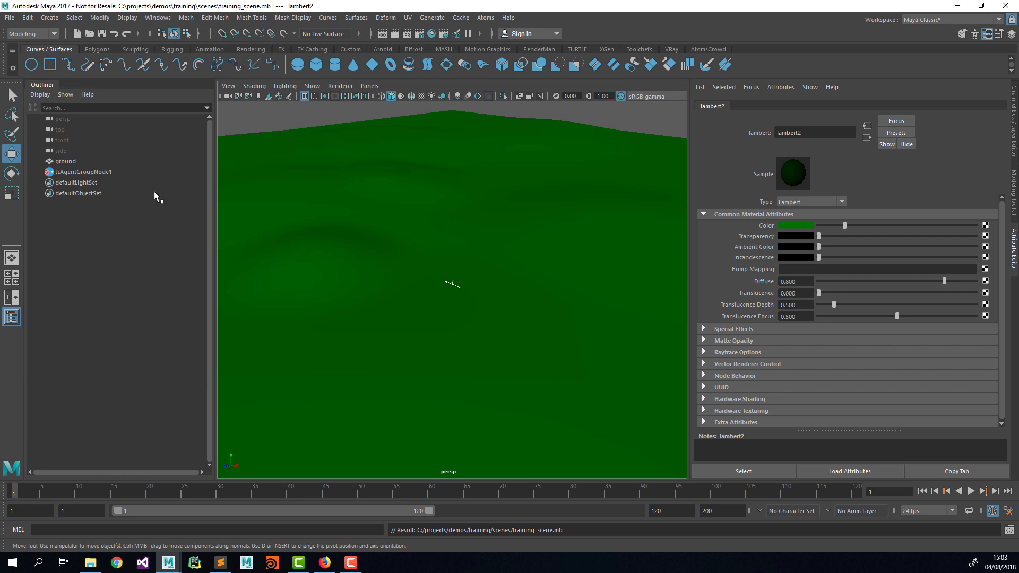
Add a stateMachine behaviour module to the agent group with state 0 and rewind the timeline to the start
click(121, 173)
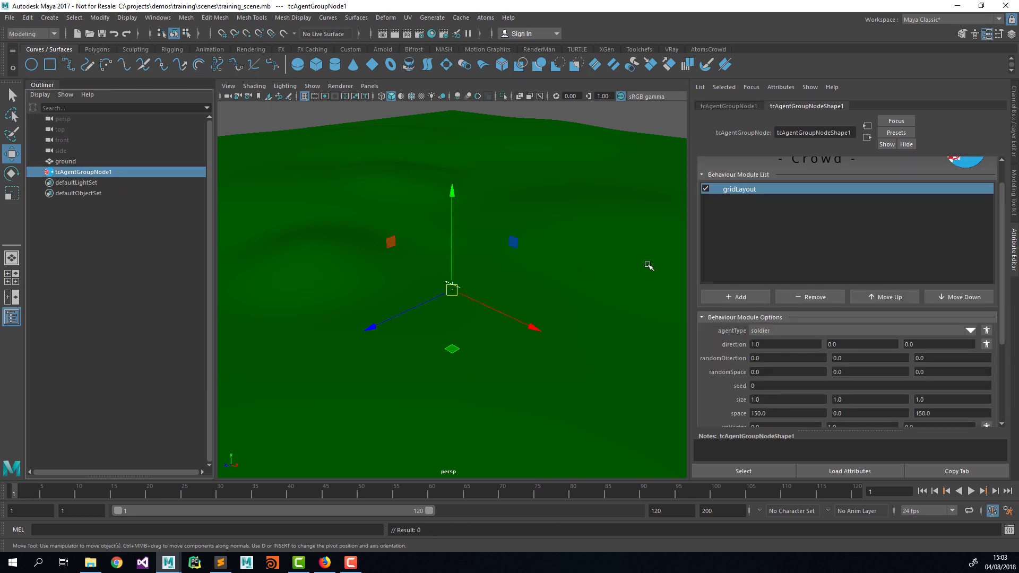
click(729, 298)
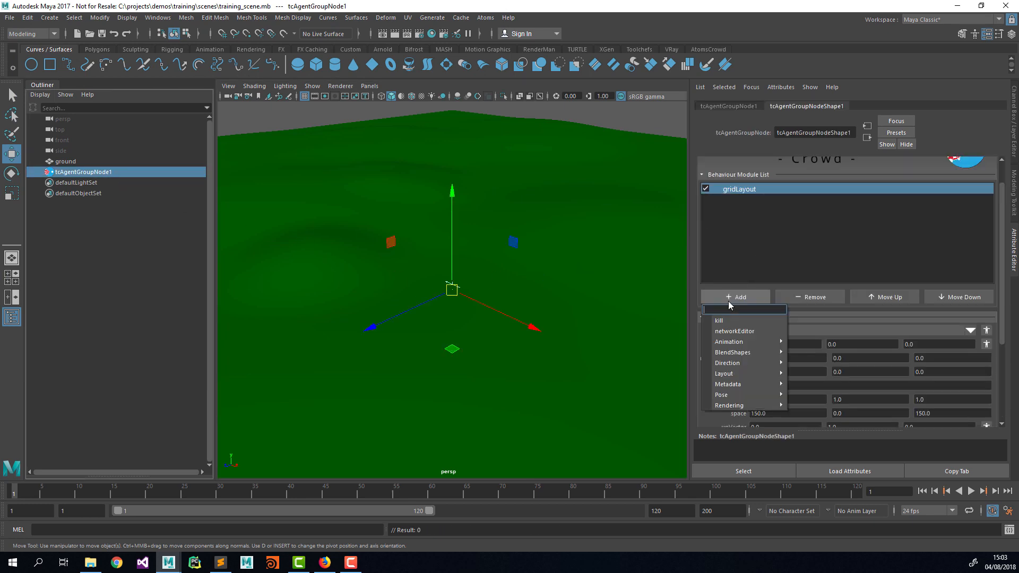
mouse_move(744, 374)
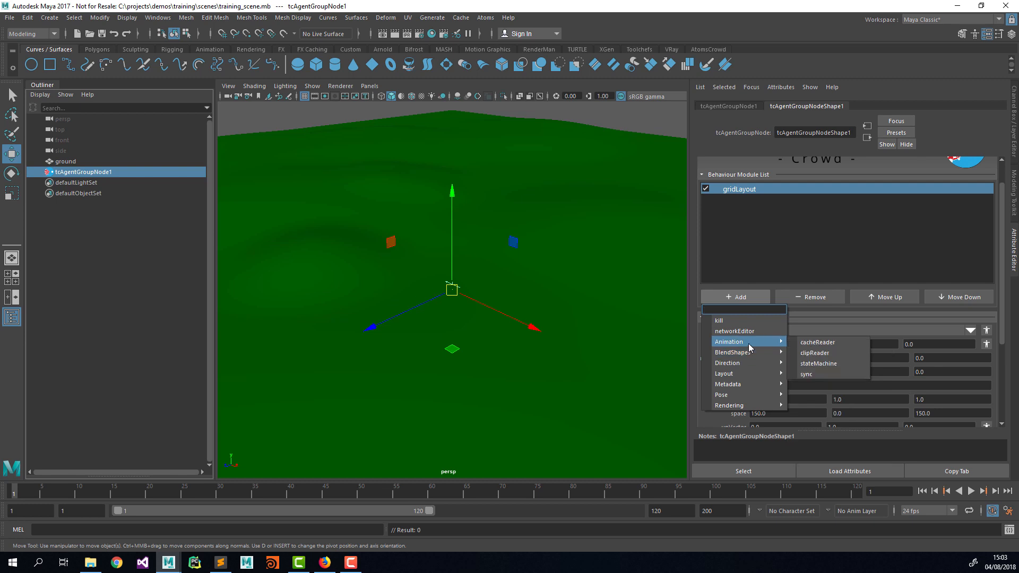
click(812, 363)
scroll(750, 233, down, 3)
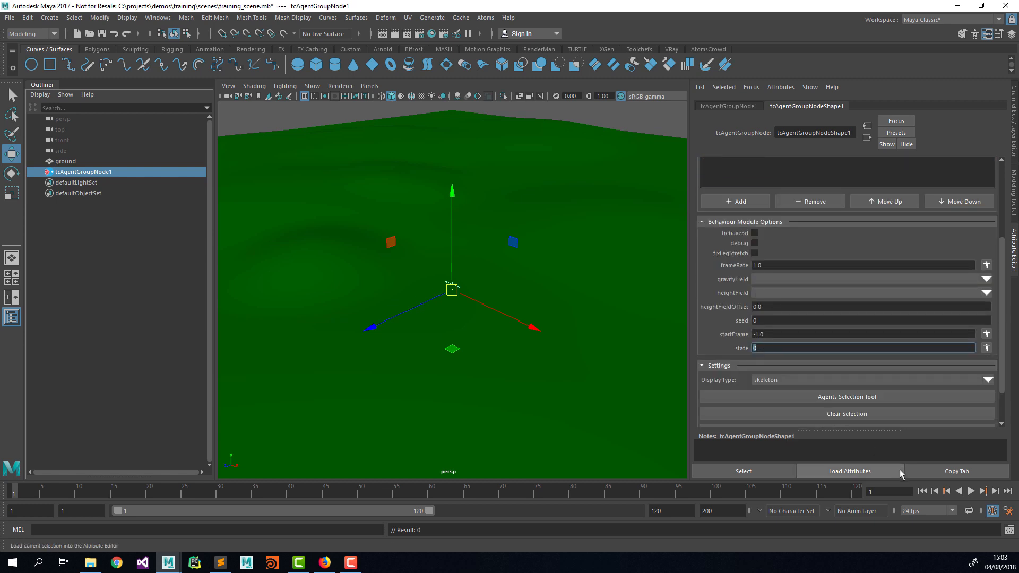
click(922, 492)
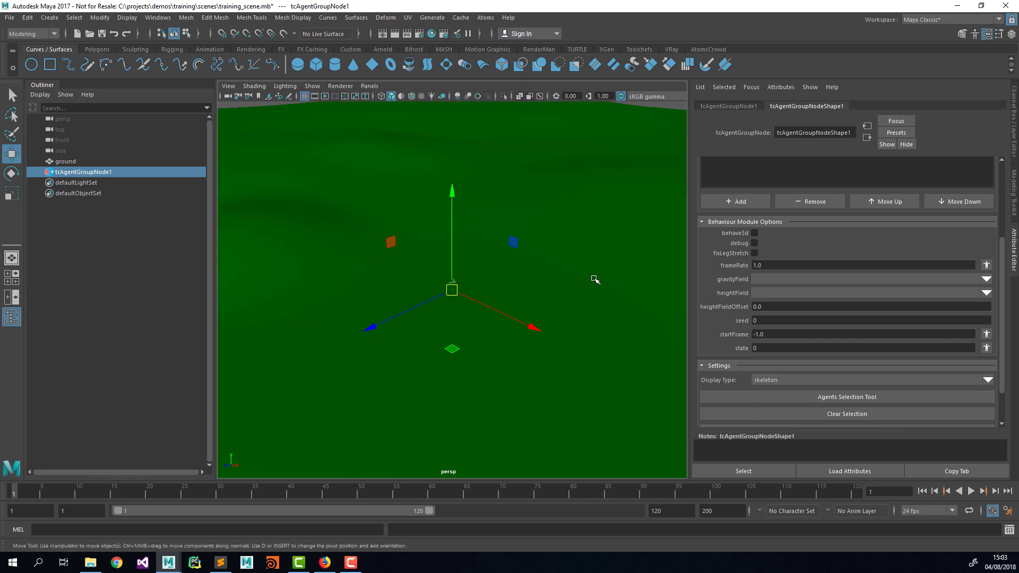
mouse_move(509, 293)
alt+mouse_down()
mouse_move(503, 303)
mouse_move(516, 285)
mouse_move(505, 312)
alt+mouse_up()
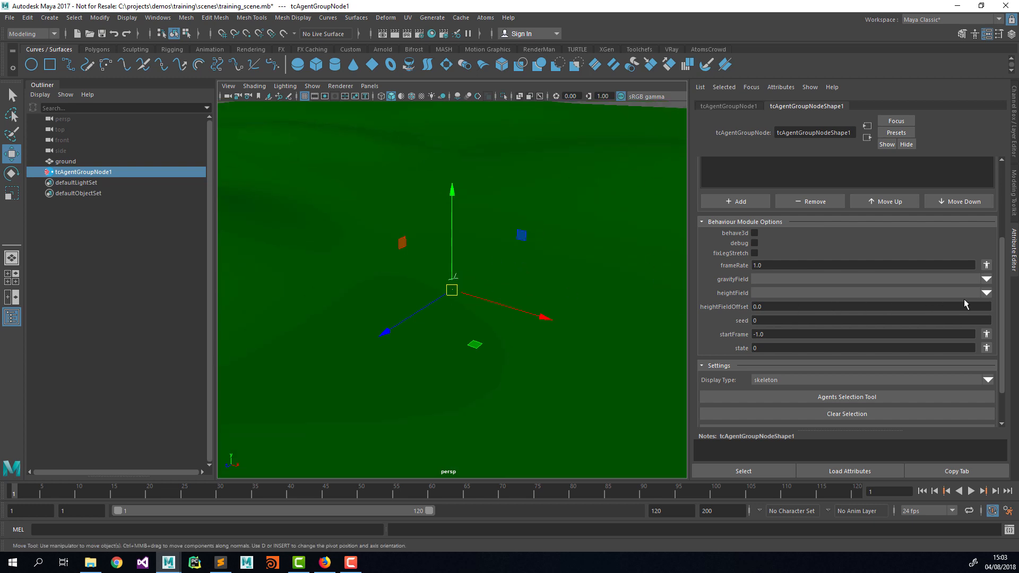
Set the stateMachine module's heightField to ground and rewind the simulation to the first frame
click(985, 293)
click(909, 301)
scroll(907, 416, up, 3)
click(922, 490)
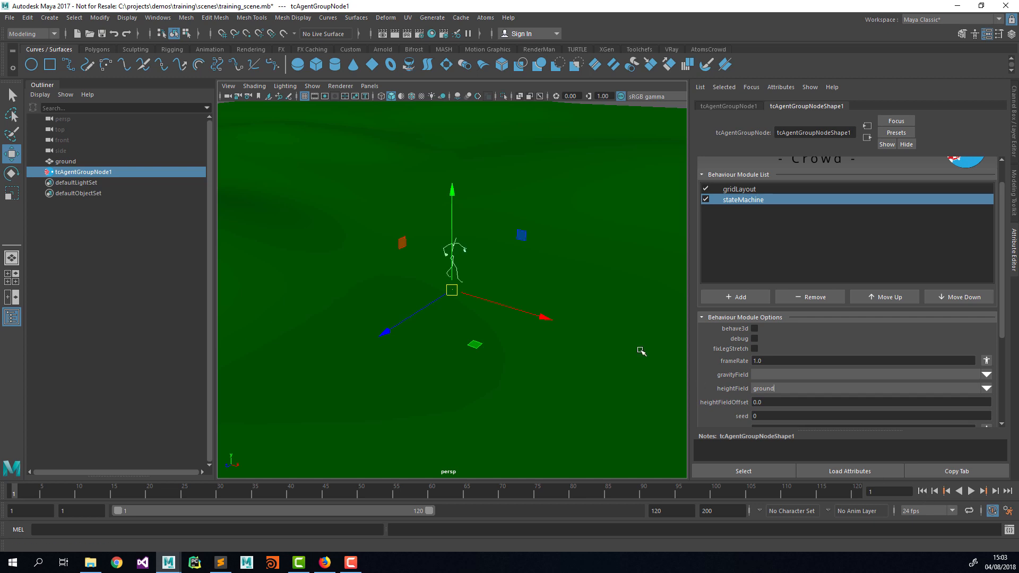
Set the agent group's display type to skin and turn on textured shading in the viewport
scroll(740, 355, down, 4)
click(764, 348)
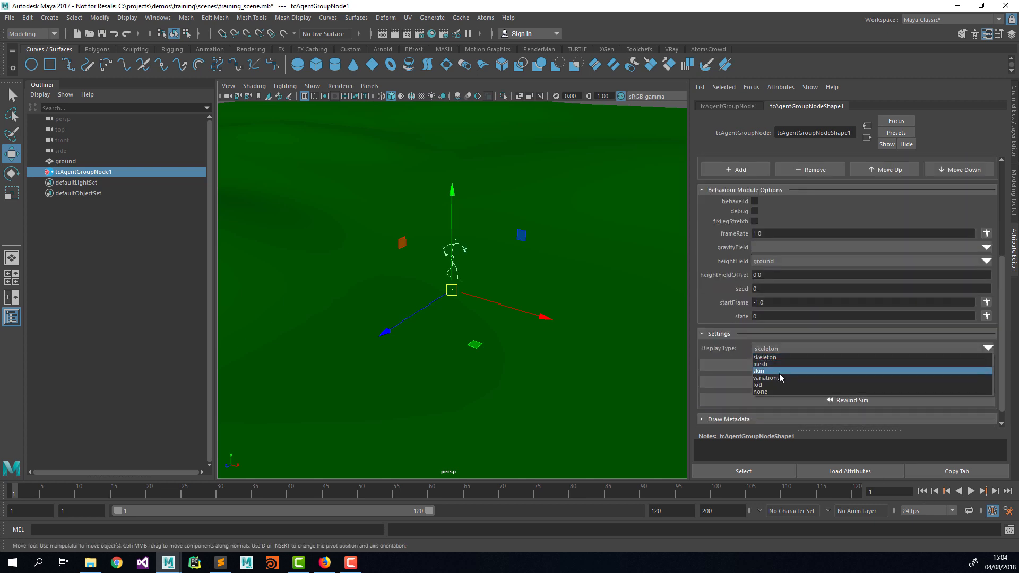
click(777, 369)
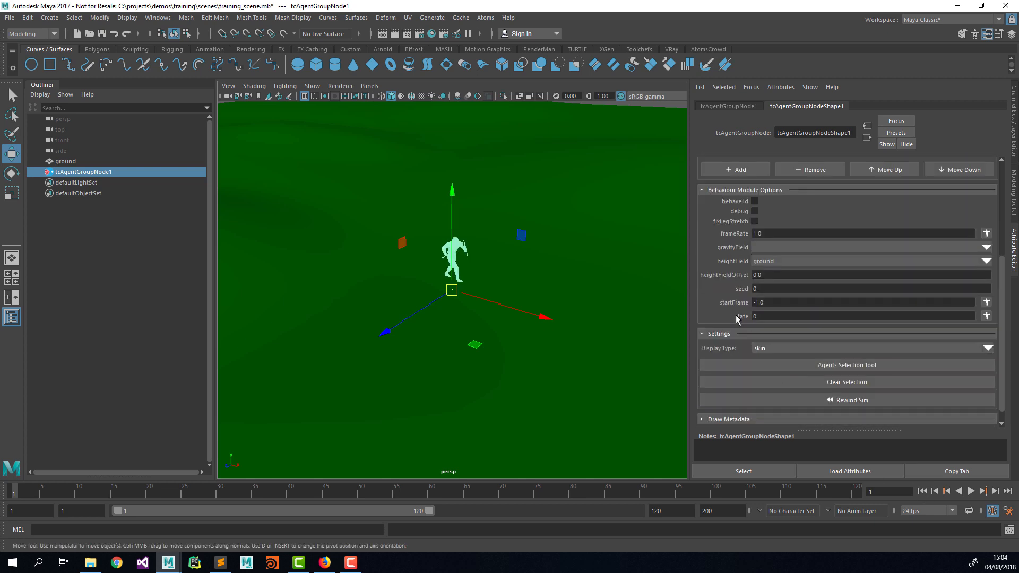
click(549, 257)
key(6)
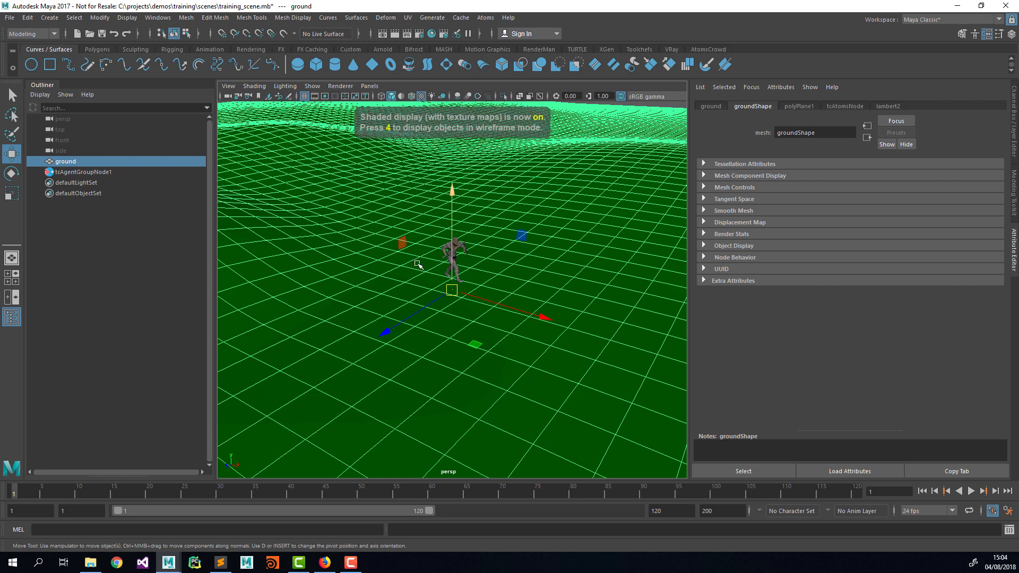
Play the simulation to preview the soldier running over the ground, stop it and return to the first frame
click(971, 491)
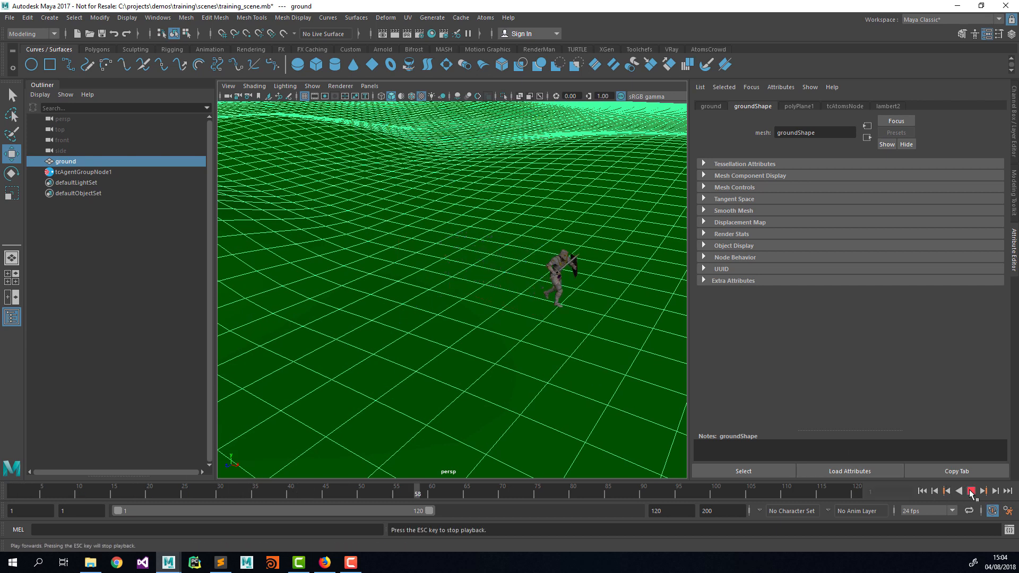
click(971, 491)
click(922, 491)
alt+drag(498, 340, 471, 316)
Select tcAgentGroupNode1 and bring up the options of its gridLayout behaviour module
click(113, 173)
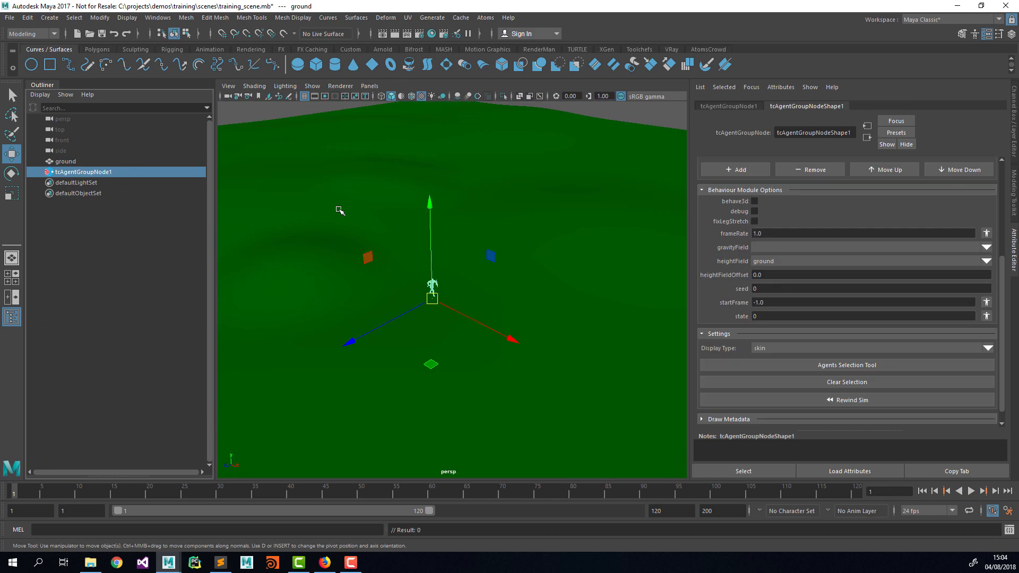
scroll(735, 239, up, 3)
click(740, 189)
scroll(764, 318, down, 3)
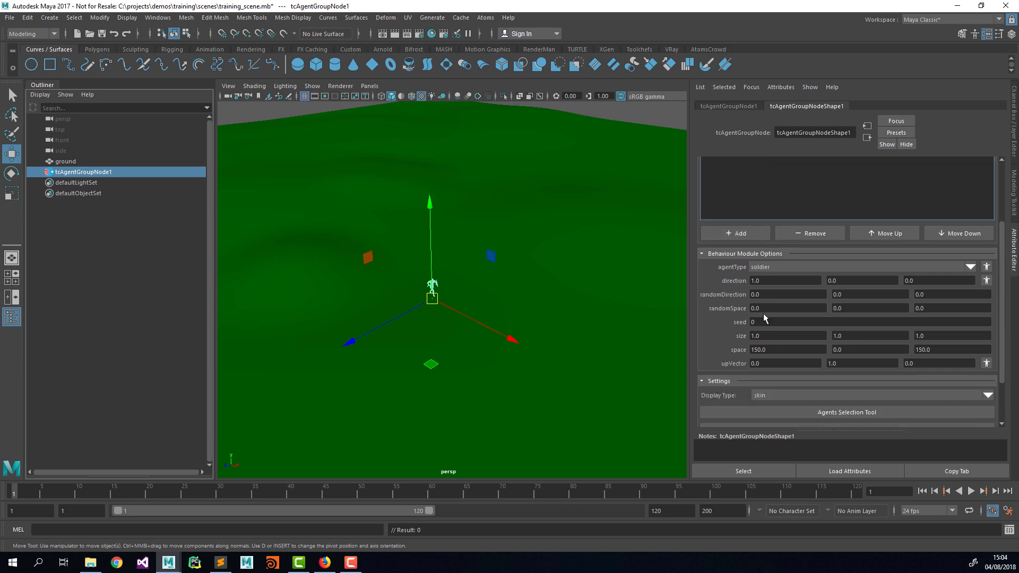
Set the gridLayout size to 10 in X and 5 in Z and rewind the simulation to rebuild the crowd
click(775, 335)
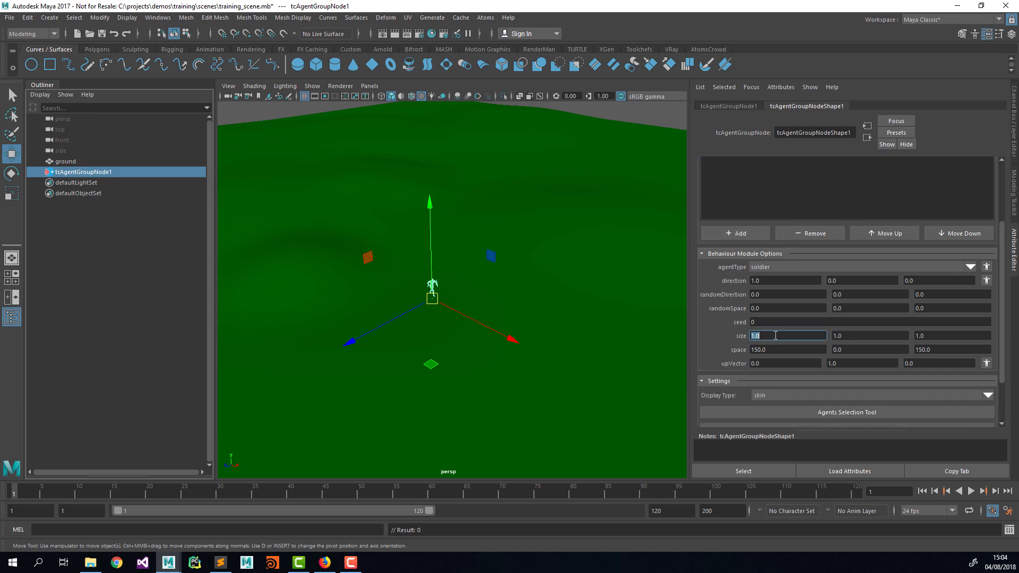
text(10)
key(Tab)
key(Tab)
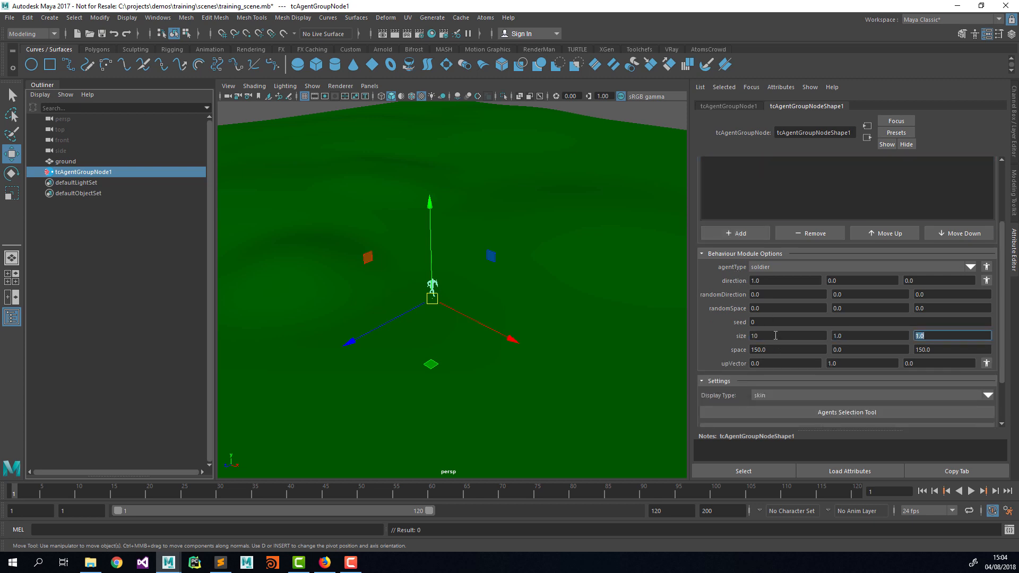
key(Tab)
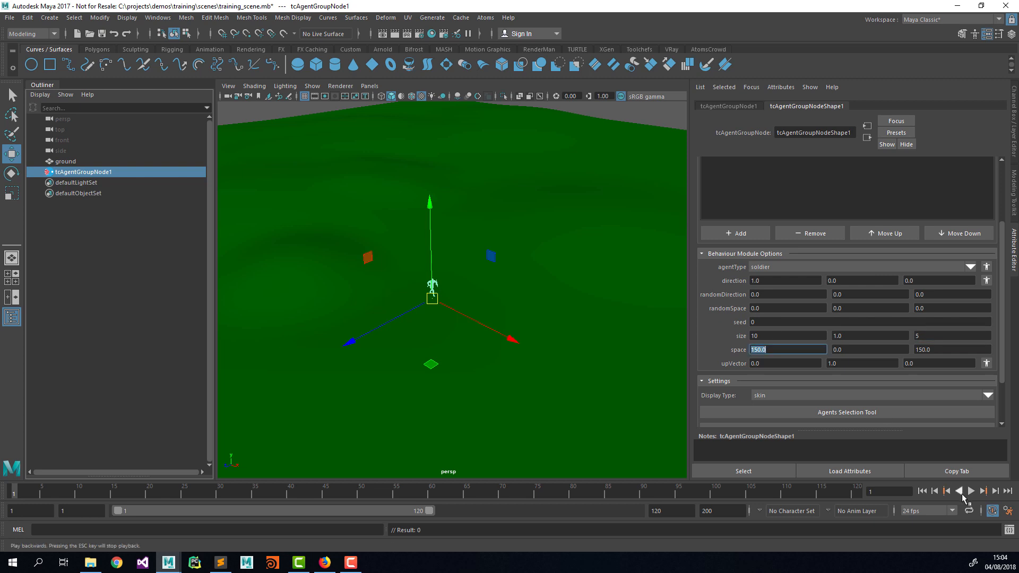
click(923, 493)
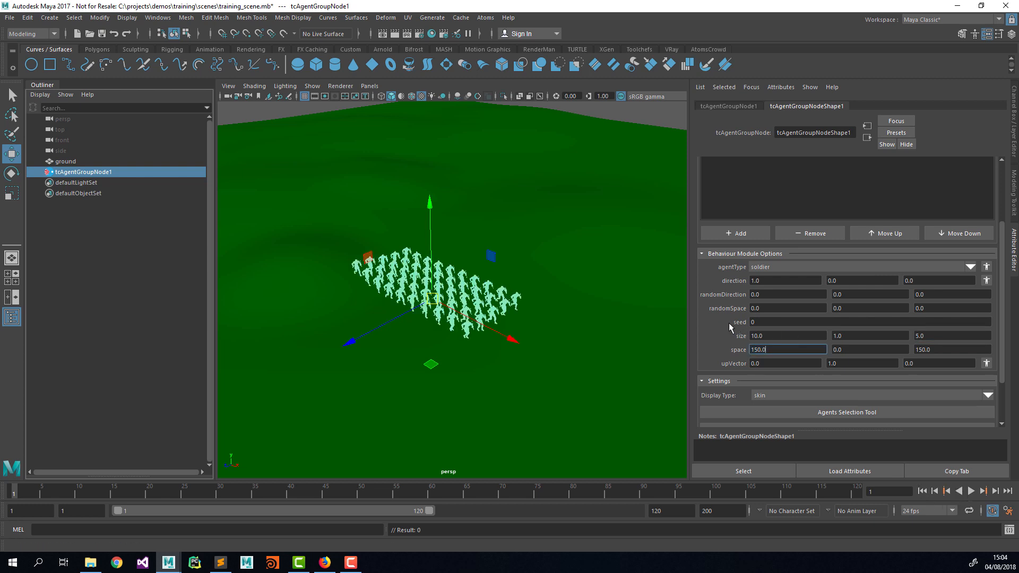
Set the gridLayout size to 5 in X and 10 in Z
click(762, 334)
text(5)
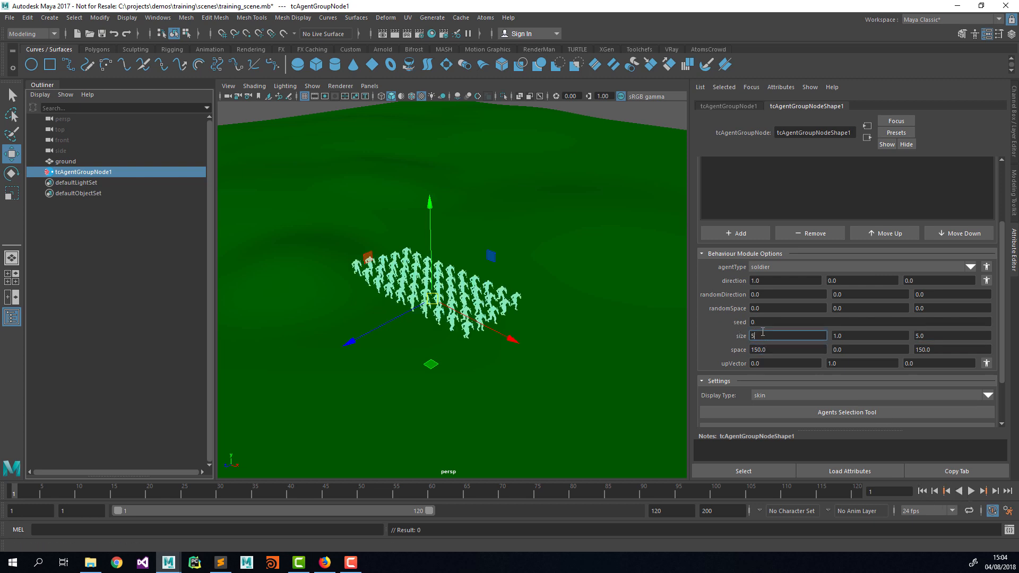
key(Tab)
key(Tab)
text(10)
key(Tab)
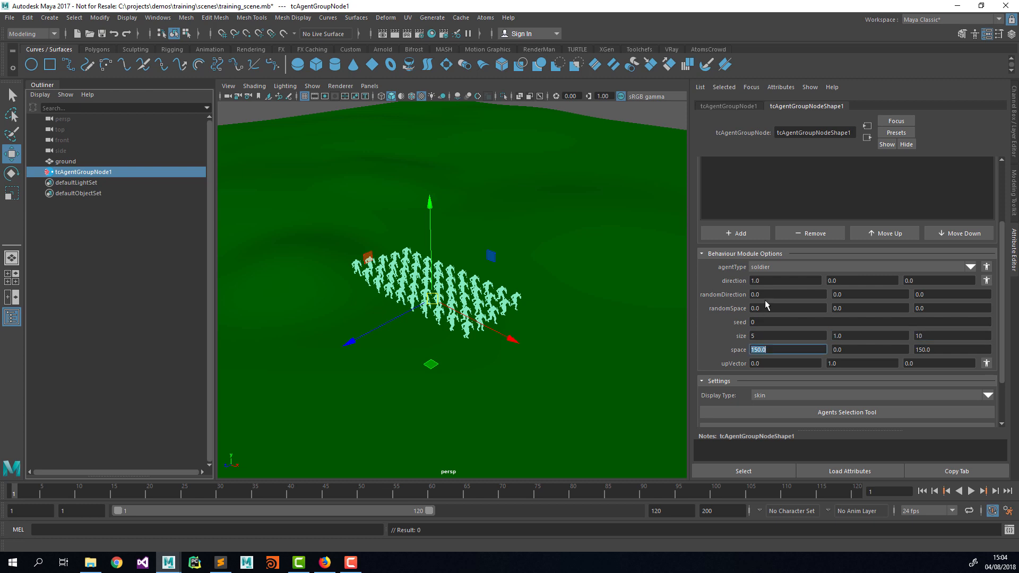
click(769, 304)
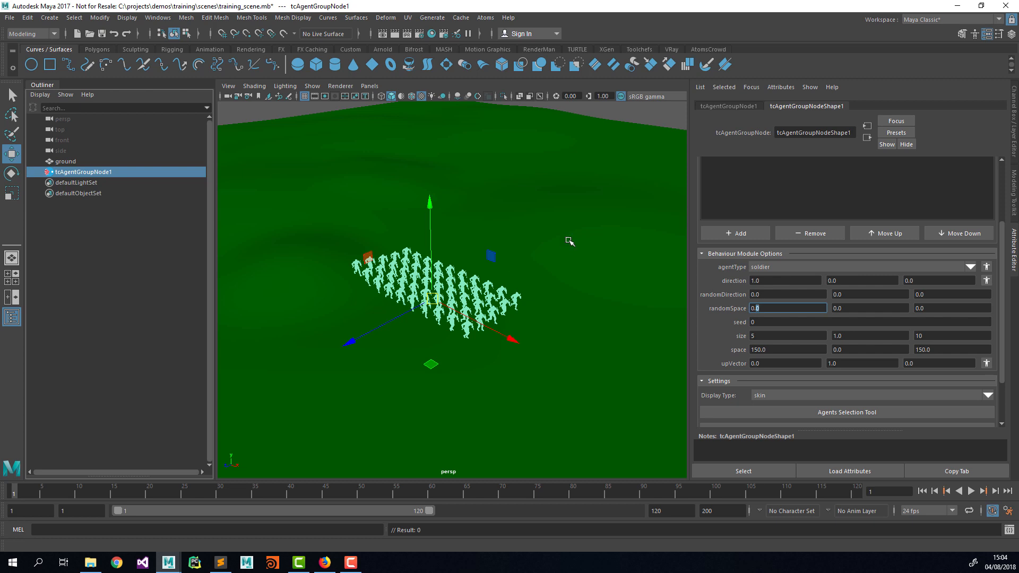
Set the gridLayout direction to 0, 0, -1 and move the agent group about -2018 cm along X
click(933, 281)
text(-)
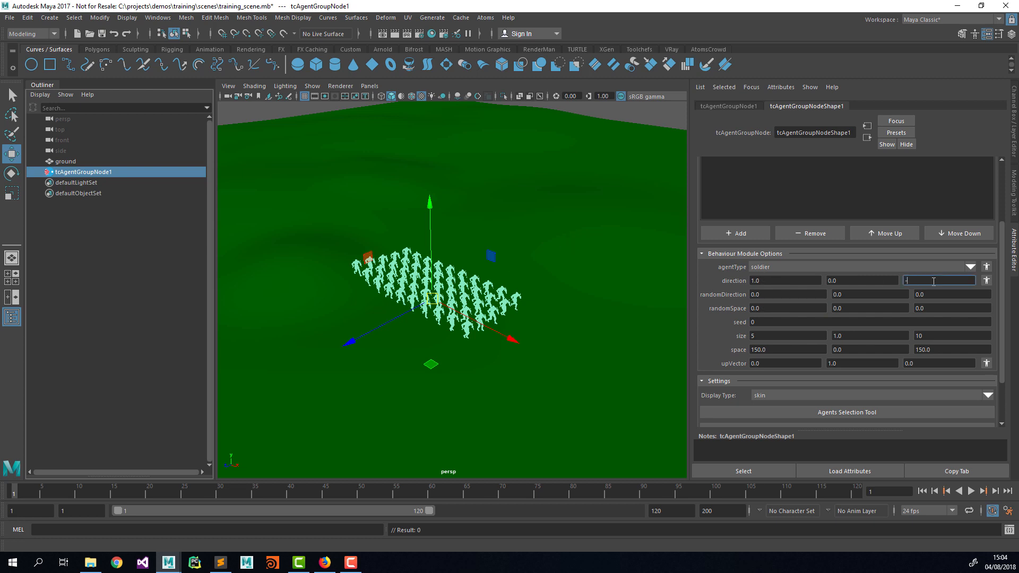
text(1)
key(Tab)
double_click(803, 282)
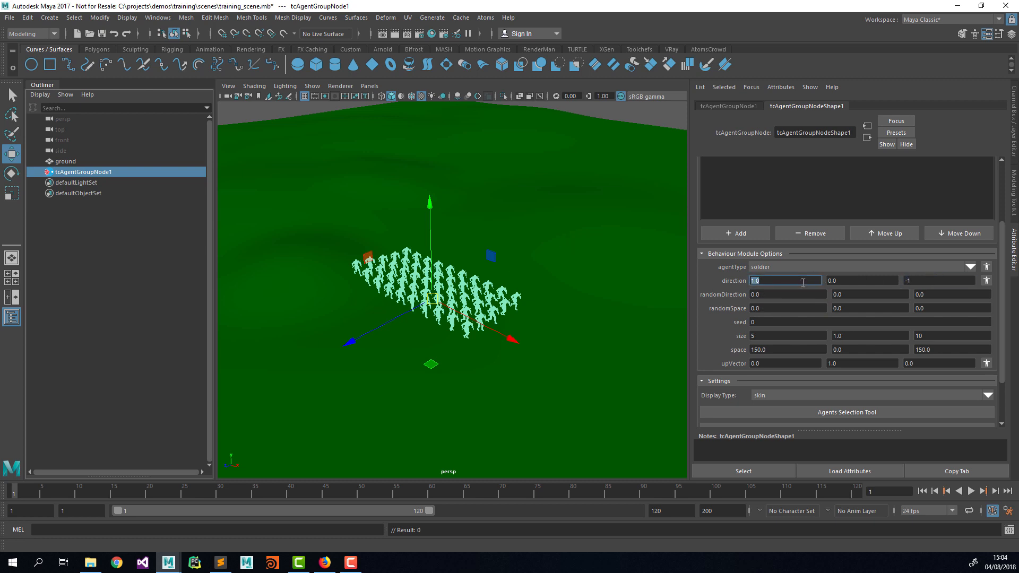
text(0)
key(Tab)
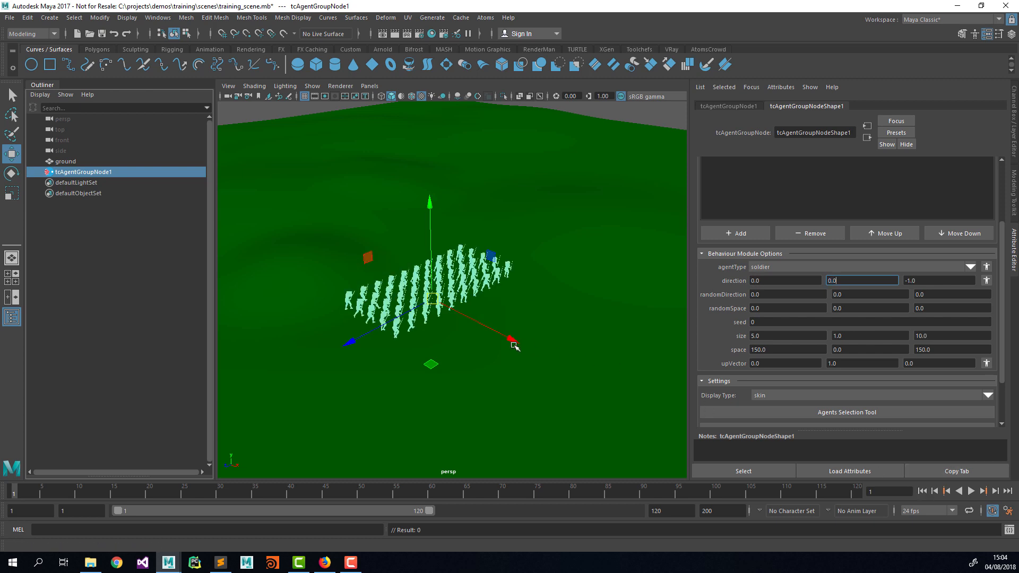
drag(511, 341, 372, 267)
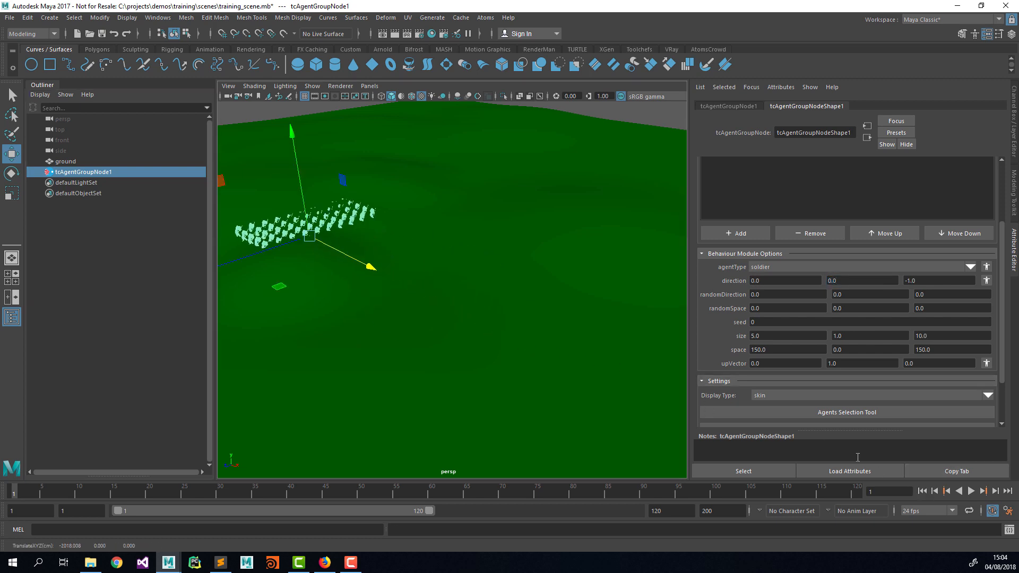
click(922, 491)
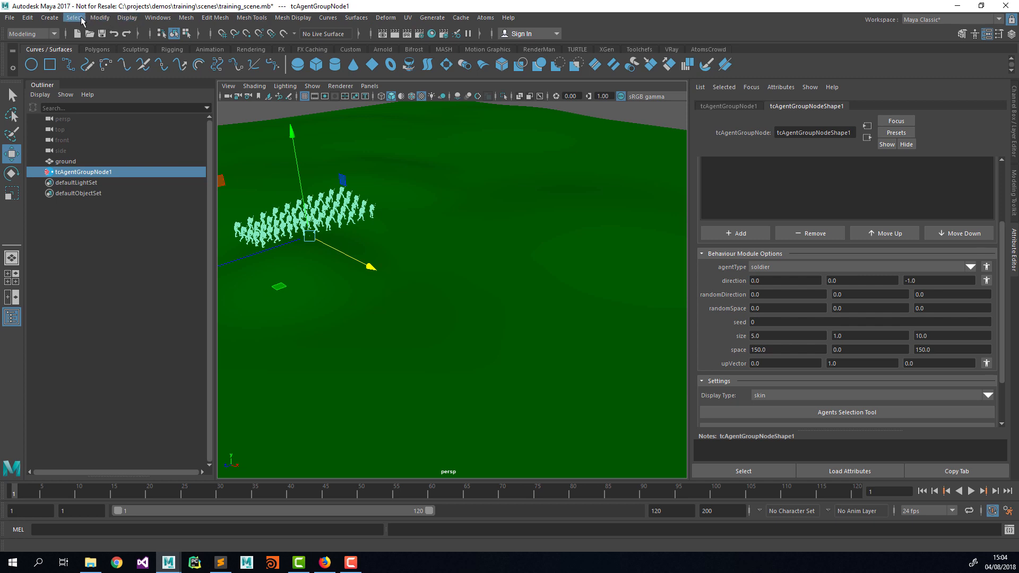
Create a new camera and look through it in the viewport
click(49, 18)
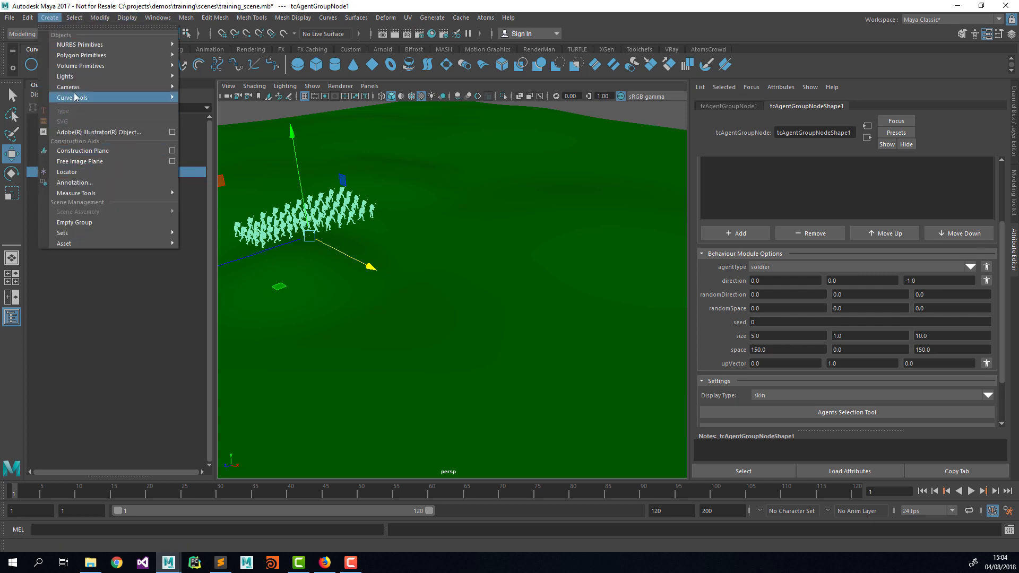
mouse_move(69, 87)
click(201, 96)
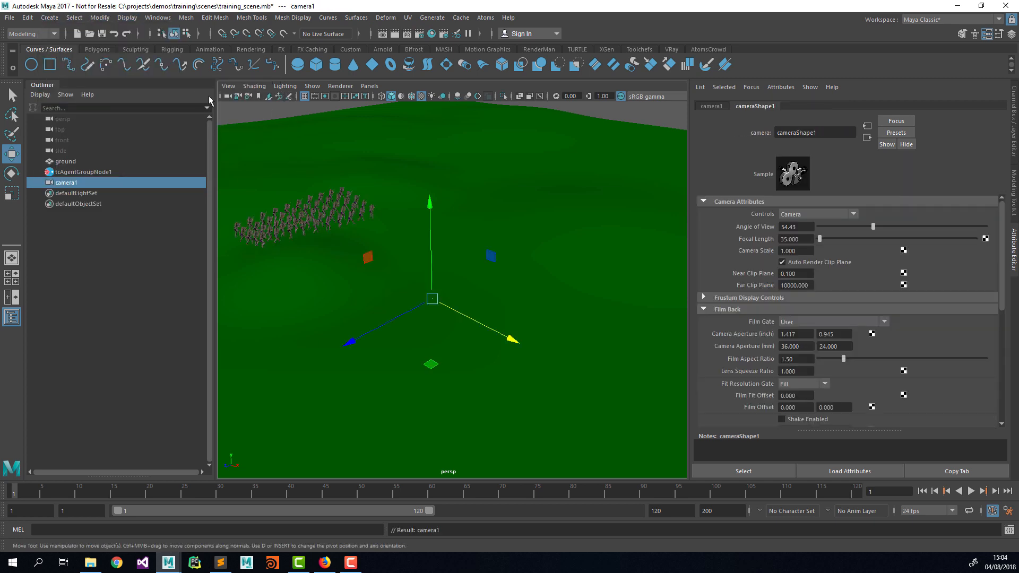
click(369, 86)
mouse_move(399, 97)
click(530, 100)
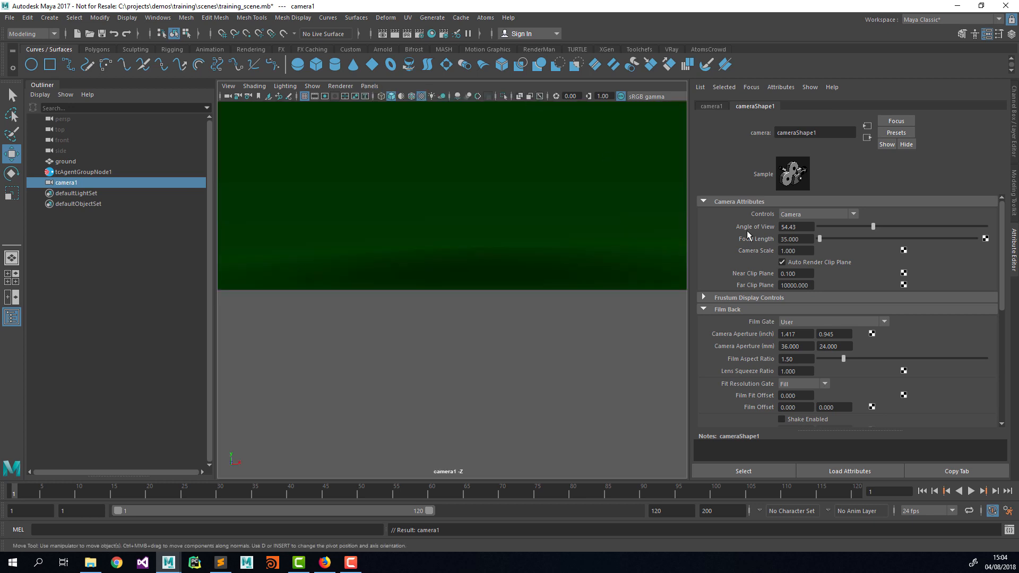
Set the camera's near clip plane to 1.1 and its far clip plane to 100000
click(788, 274)
key(Tab)
key(Right)
text(0)
key(Return)
Pull the camera far back and orbit it until the soldier crowd comes into view on the ground
alt+drag(596, 249, 544, 256)
alt+right_drag(544, 255, 299, 205)
alt+right_drag(468, 200, 221, 158)
alt+right_drag(422, 173, 139, 159)
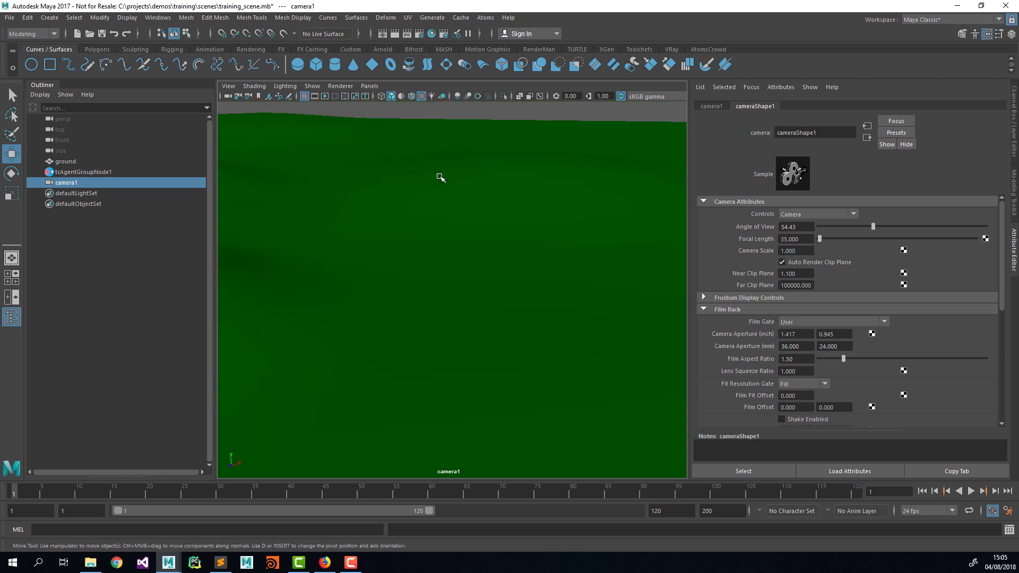
alt+middle_drag(412, 138, 508, 162)
alt+drag(508, 162, 400, 209)
alt+middle_drag(400, 209, 545, 188)
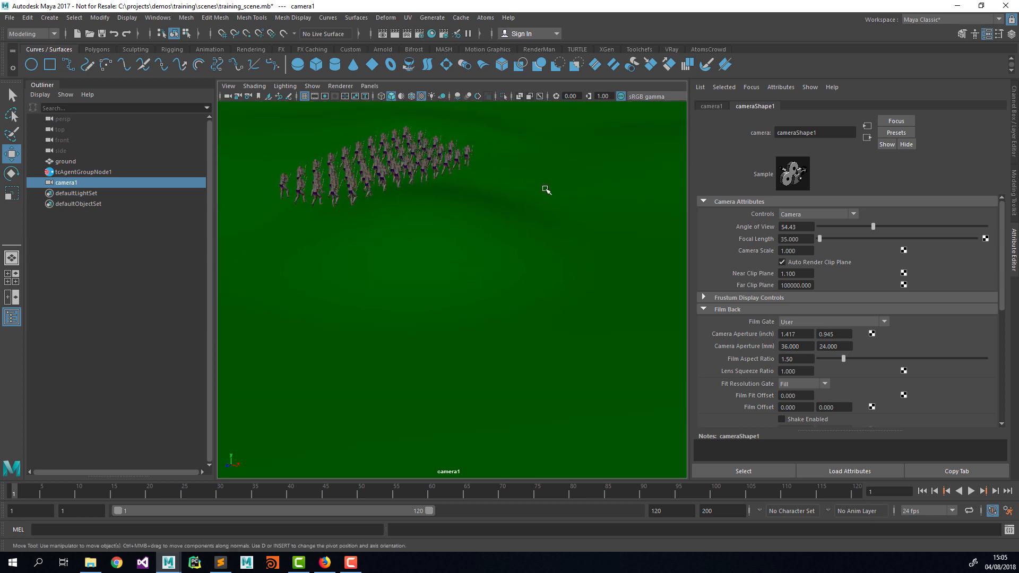
Adjust the camera to place the crowd in the upper-left part of the shot and save the scene
alt+drag(546, 189, 537, 206)
alt+middle_drag(537, 206, 500, 216)
alt+drag(500, 216, 513, 214)
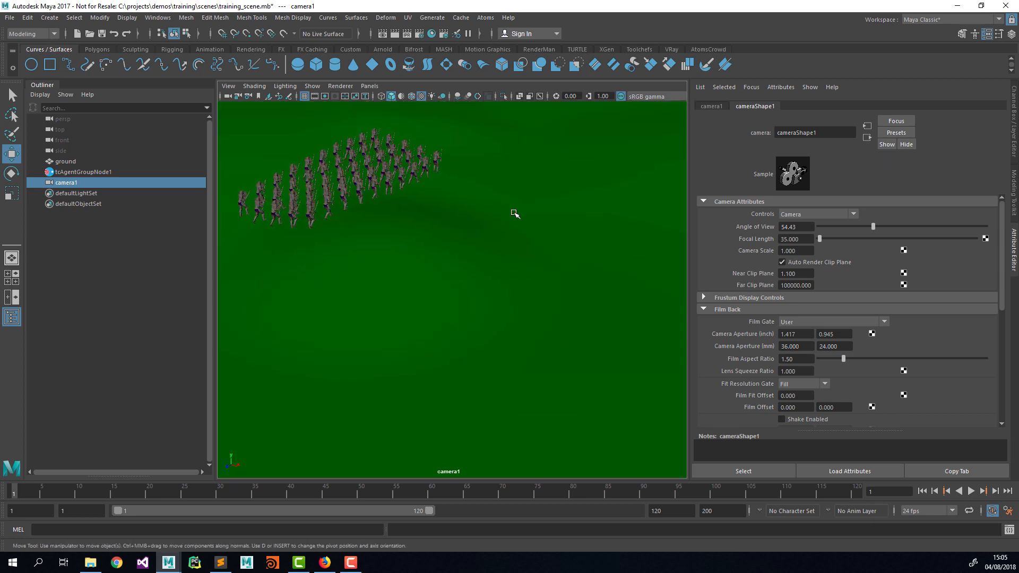
alt+middle_drag(513, 214, 508, 159)
alt+drag(548, 177, 542, 189)
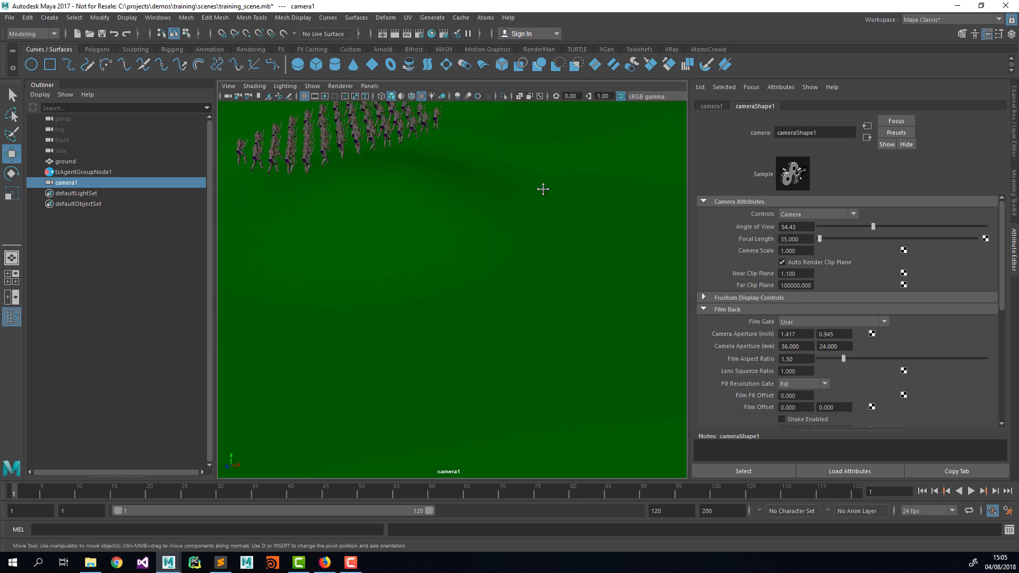
alt+middle_drag(541, 188, 533, 191)
key(ctrl+s)
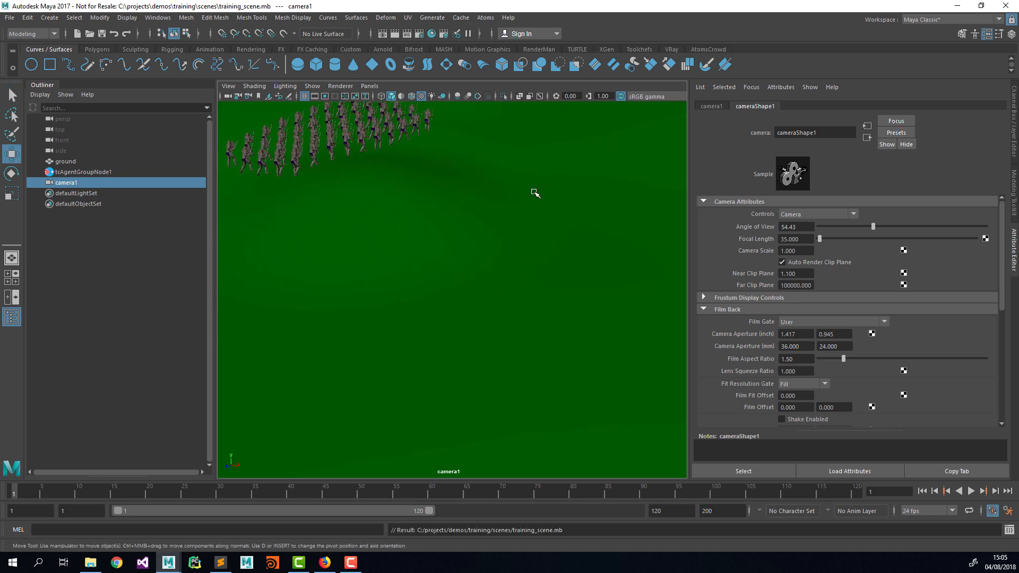
Move the camera slightly back so the whole crowd fits in the upper-left of the frame, and save the scene
mouse_move(551, 211)
alt+right_down()
mouse_move(518, 206)
mouse_move(543, 196)
mouse_move(518, 192)
alt+right_up()
alt+middle_drag(519, 192, 510, 175)
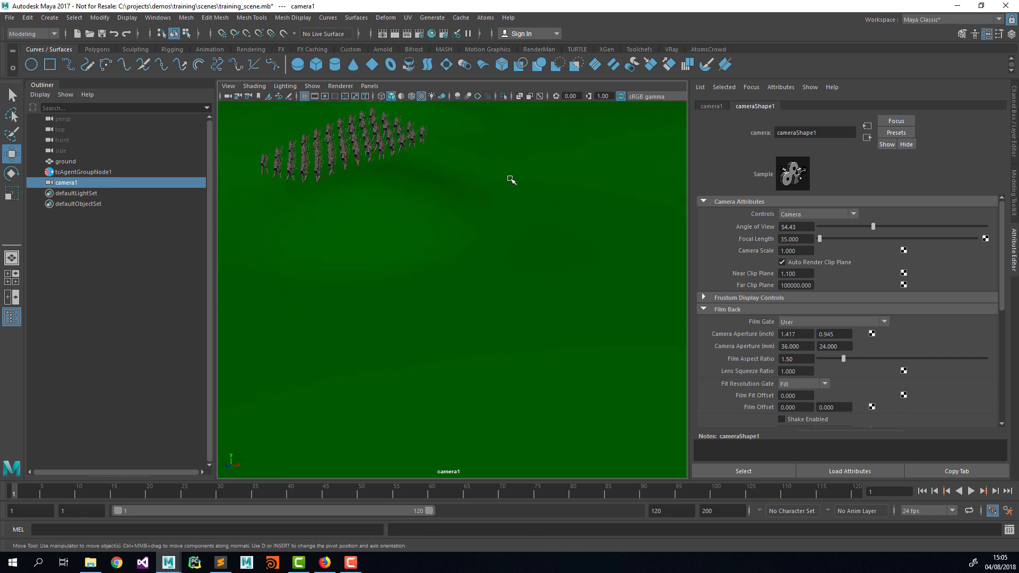
key(ctrl+s)
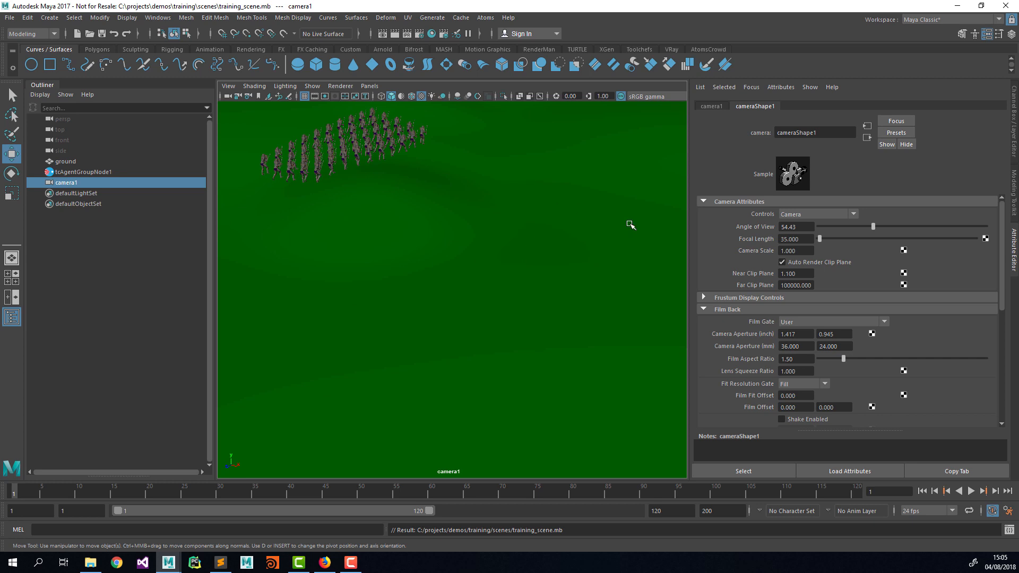
Lock the camera's translate, rotate and scale channels
click(1012, 148)
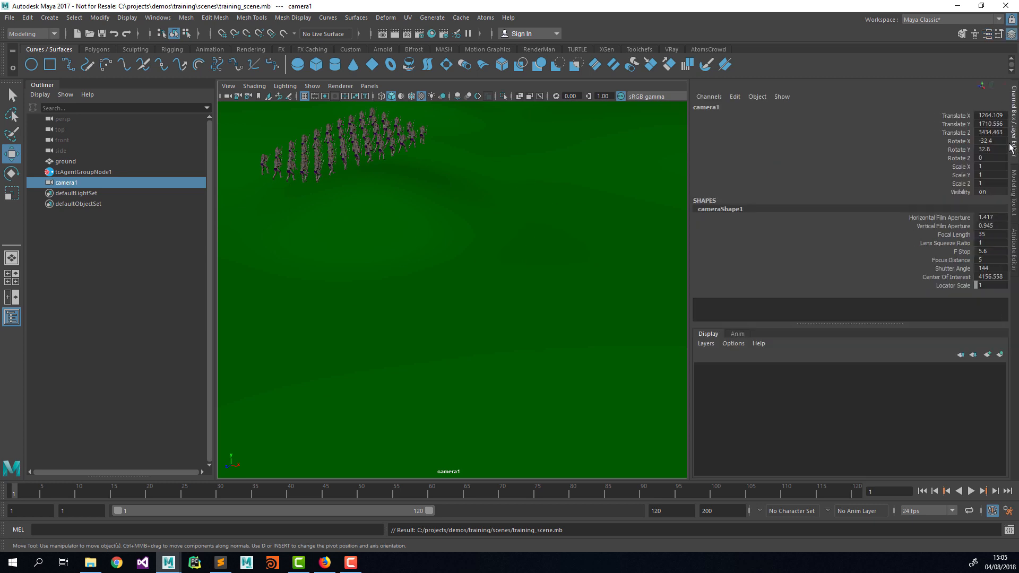
drag(964, 121, 962, 191)
right_click(962, 178)
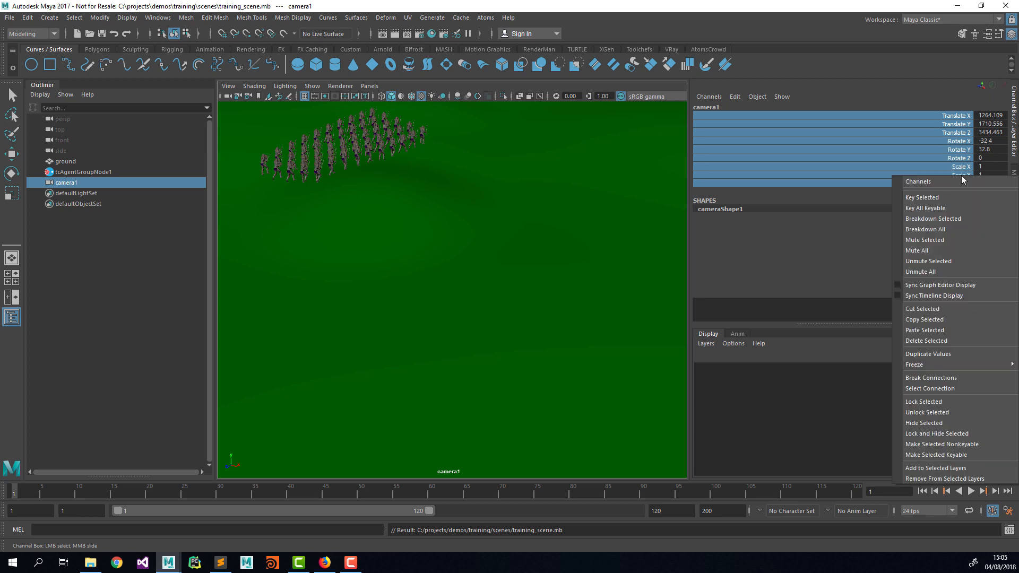
click(939, 402)
click(804, 244)
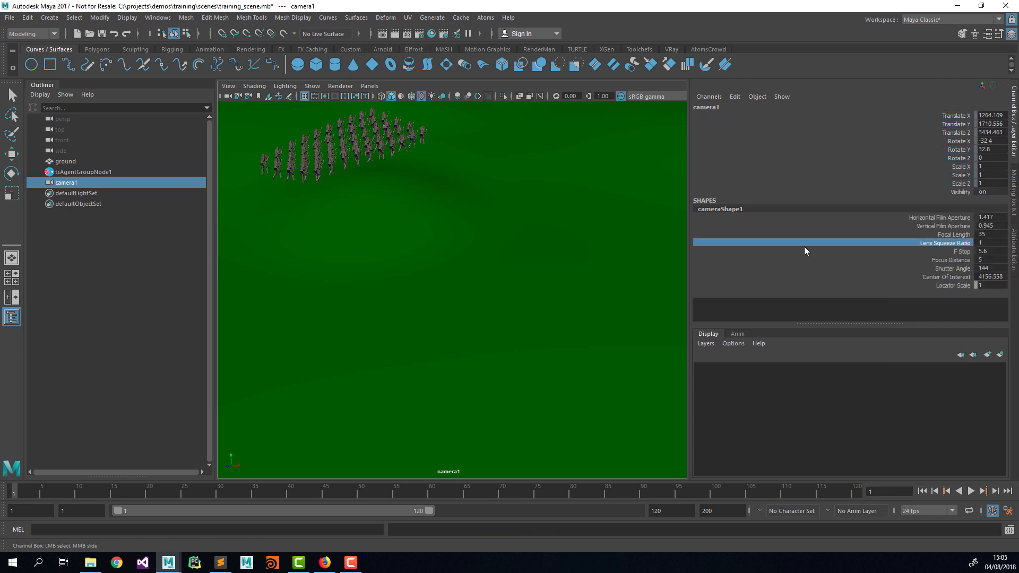
Rename the camera to renderCamera and save the scene
double_click(74, 183)
text(ren)
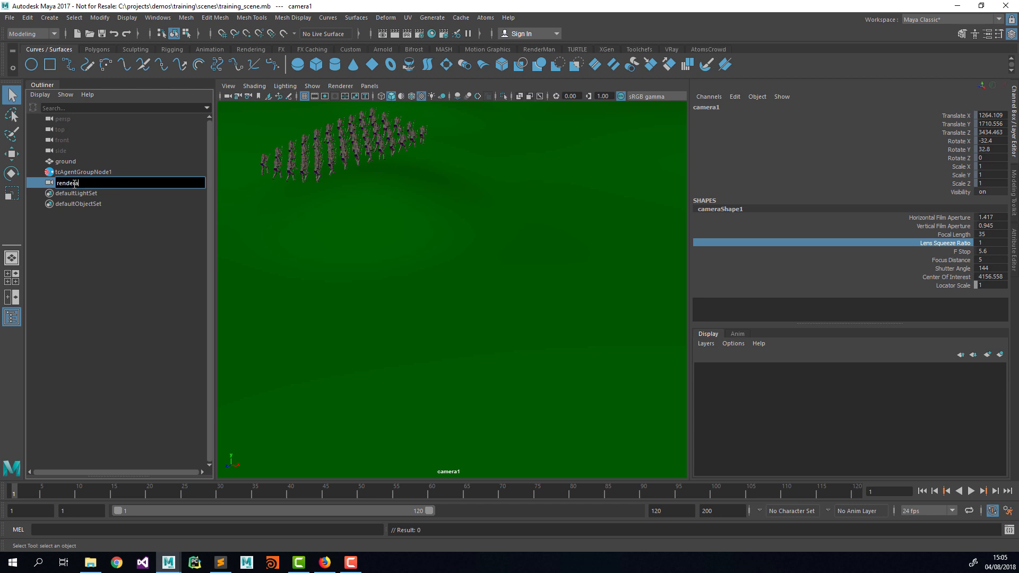
text(derCamera)
key(Return)
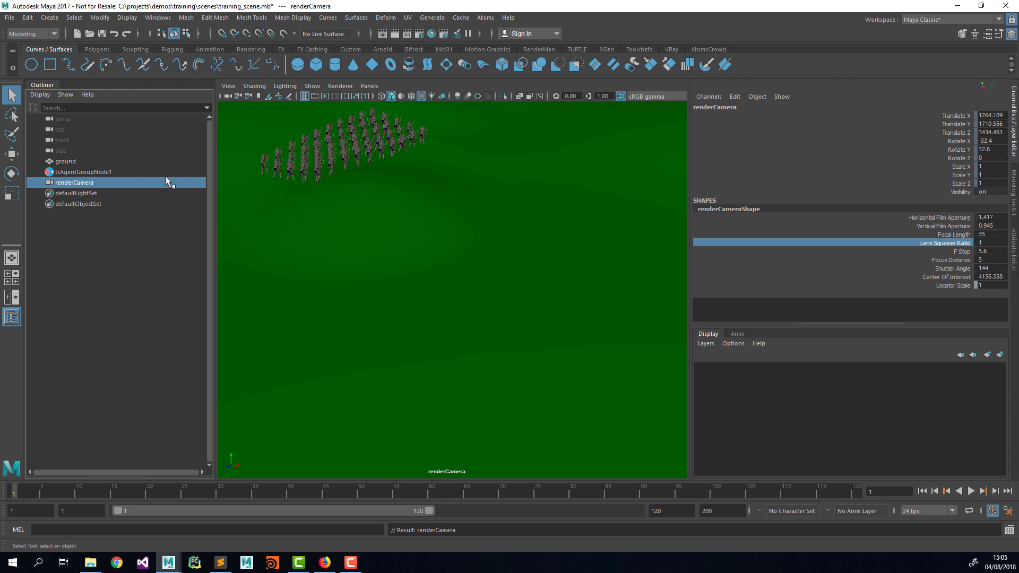
key(ctrl+s)
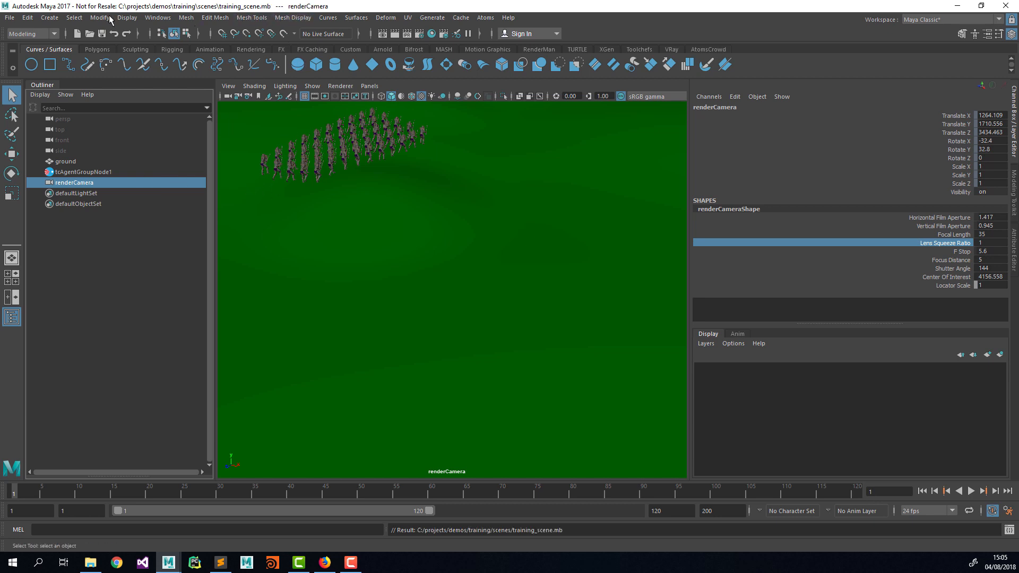
Switch the viewport to the persp camera and save the scene as an incremented version
click(10, 17)
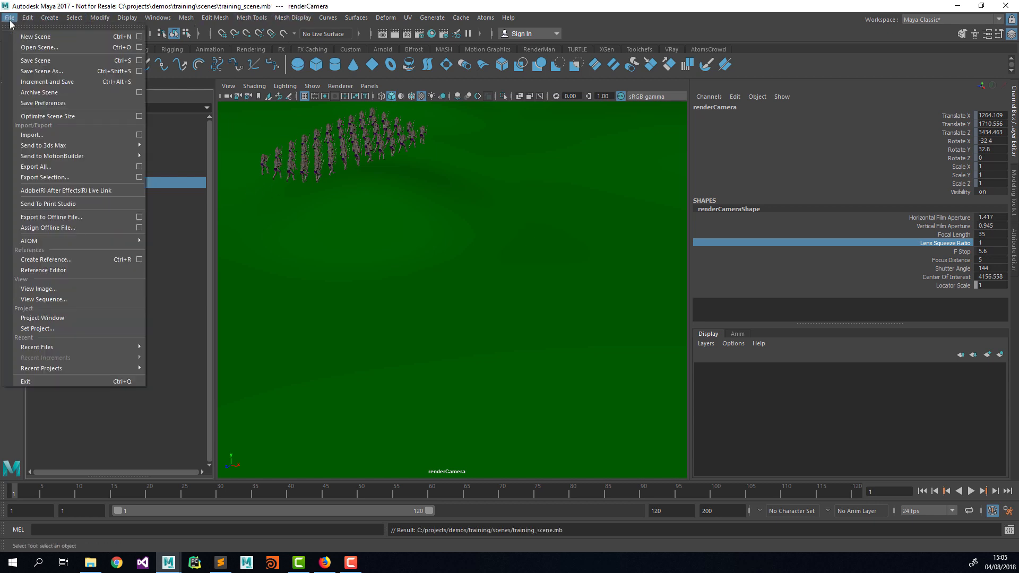
click(68, 82)
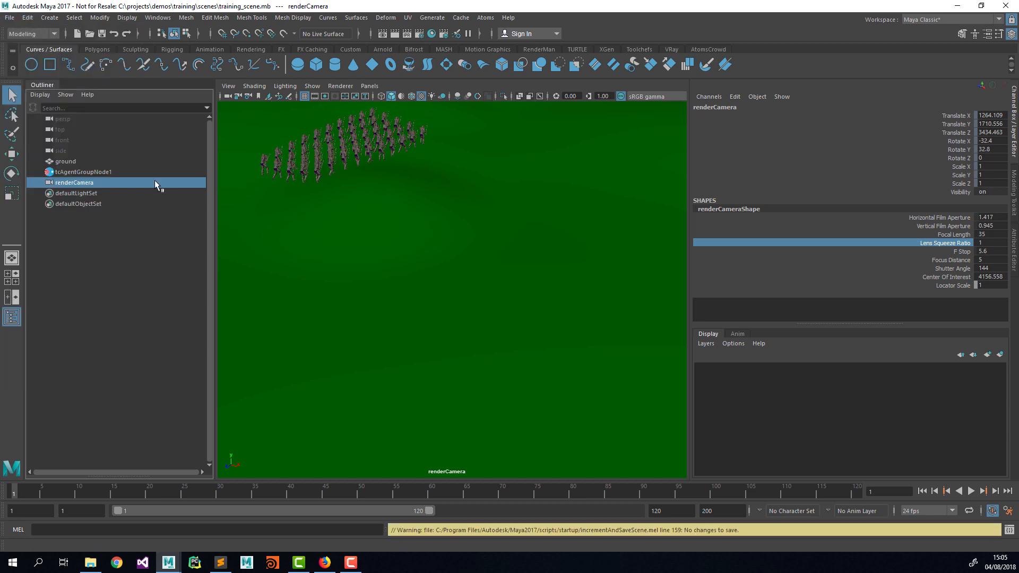
click(102, 162)
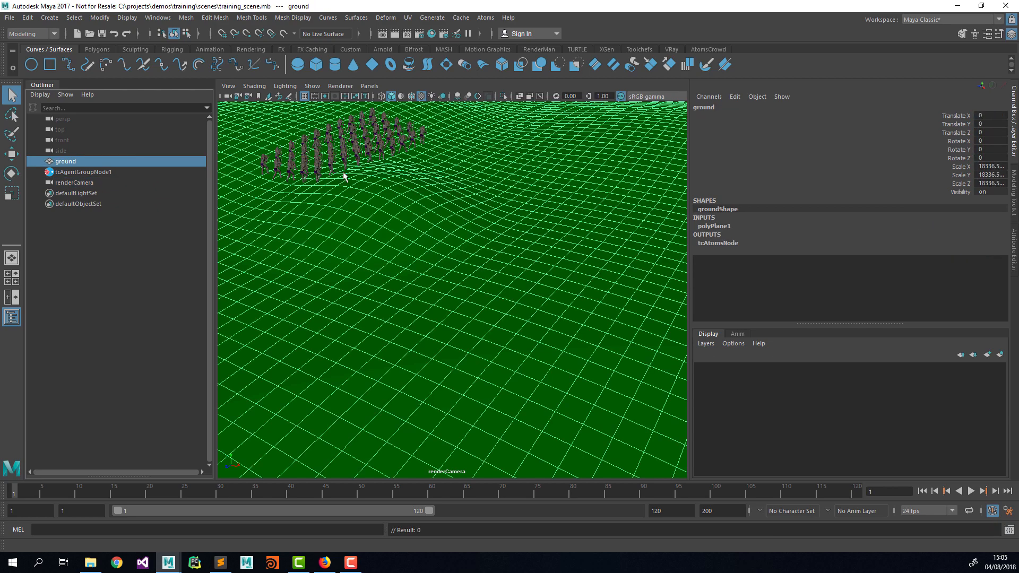
click(369, 85)
mouse_move(385, 96)
click(537, 104)
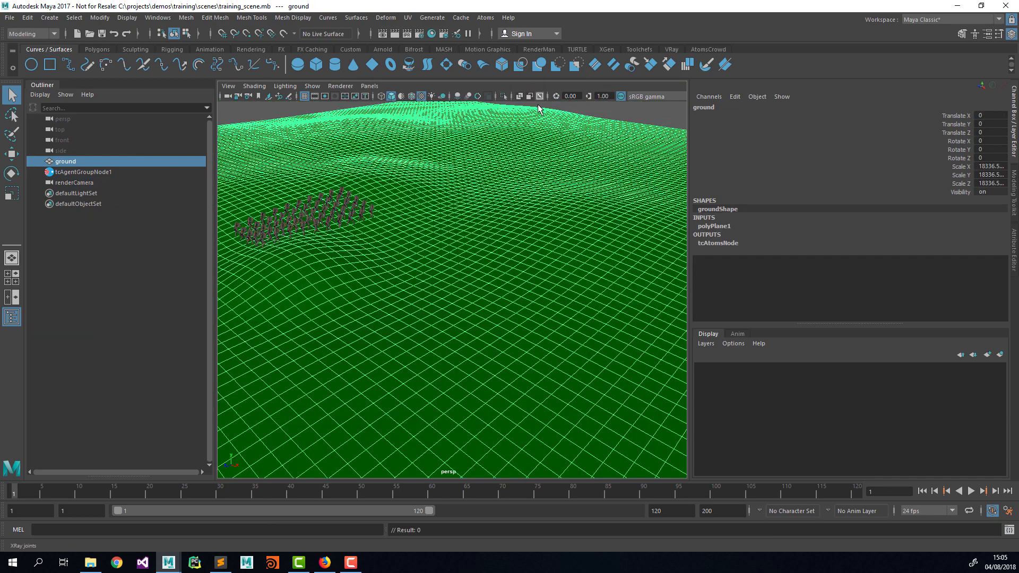
alt+drag(486, 165, 496, 158)
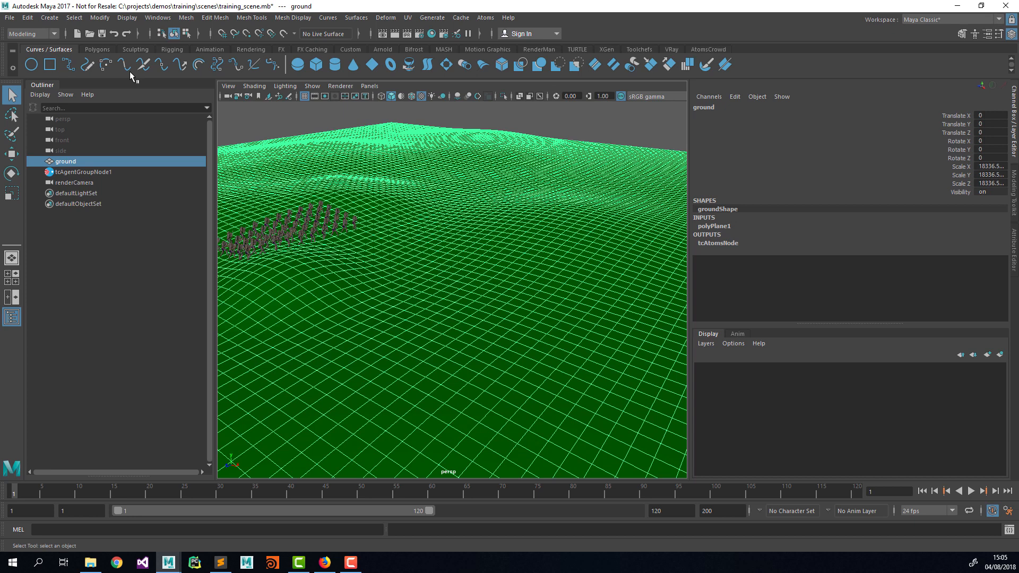
click(10, 18)
click(32, 84)
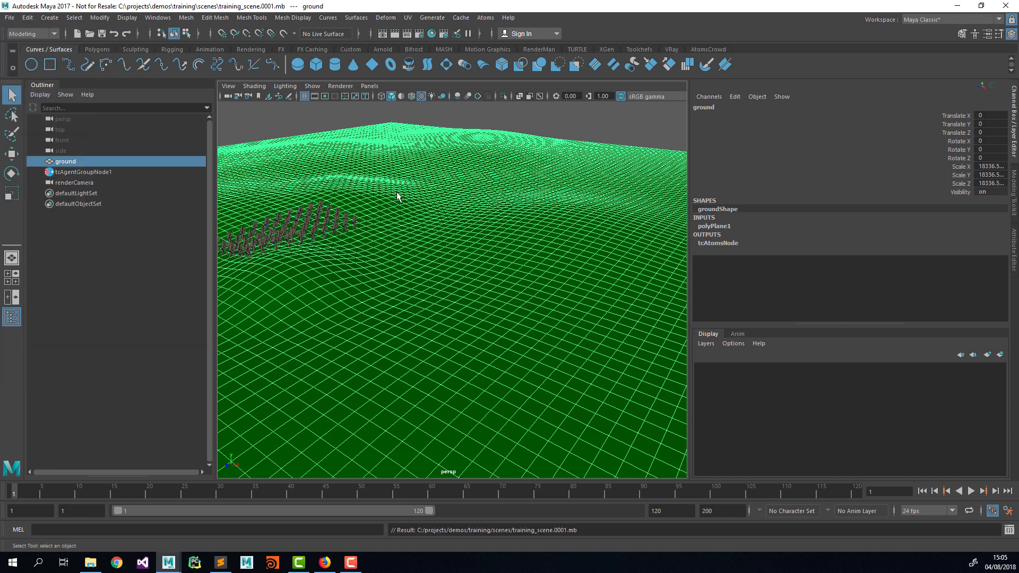
Look through renderCamera again and clear the ground selection
click(369, 86)
mouse_move(419, 96)
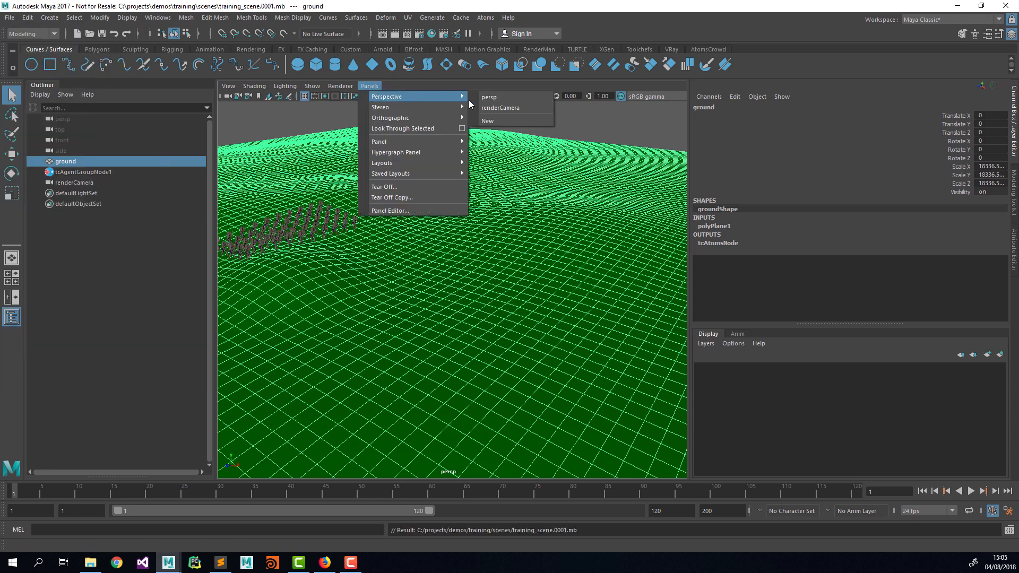
click(494, 109)
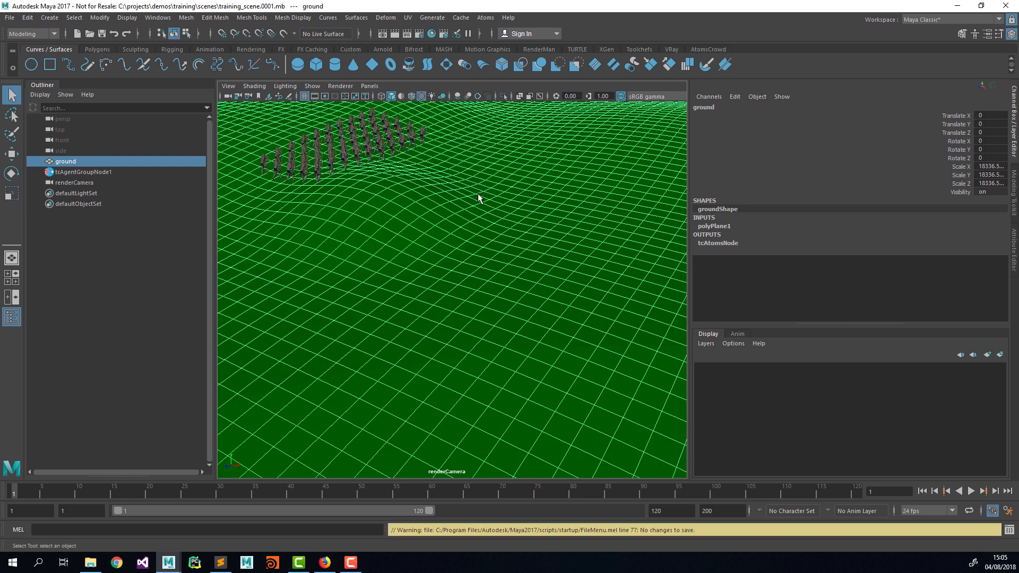
click(129, 247)
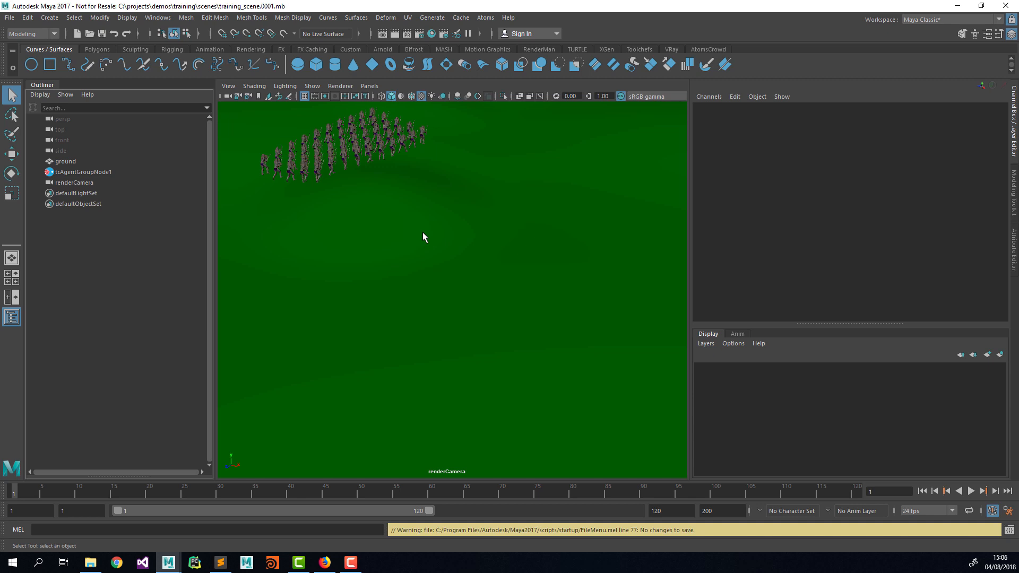
Select tcAgentGroupNode1, show its attributes and open the Atoms Cache Exporter for it
click(88, 172)
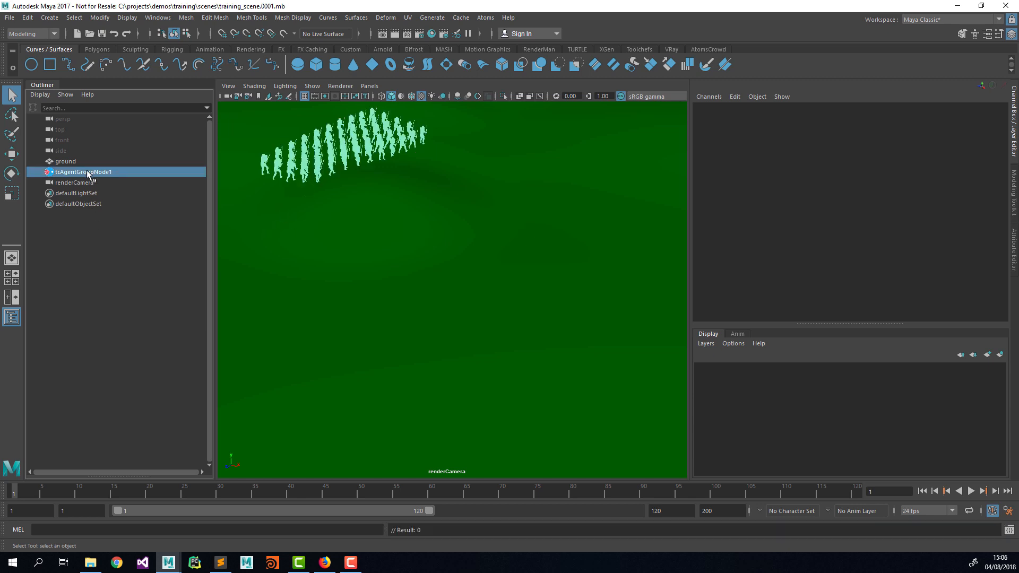
click(1012, 248)
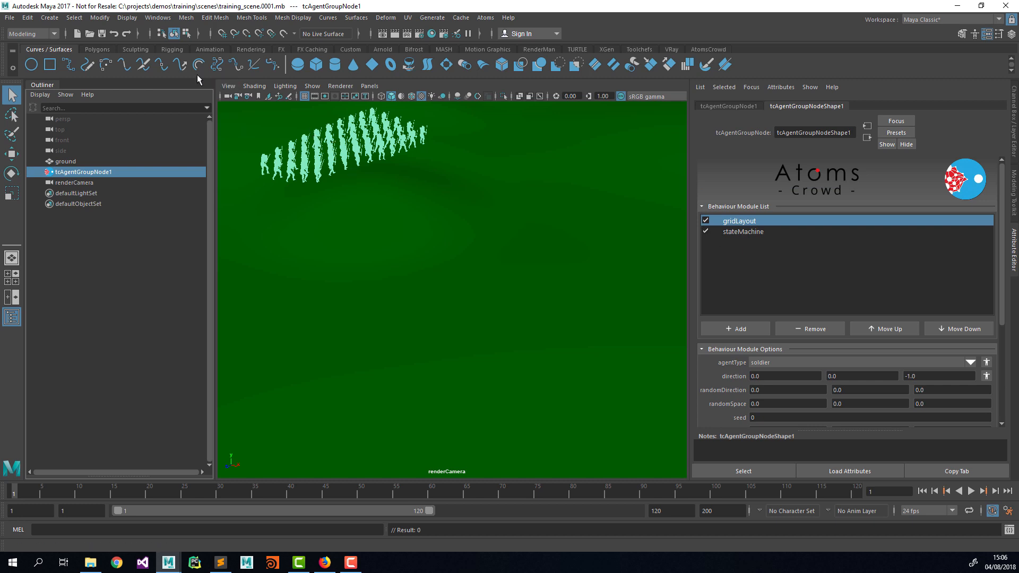
click(708, 49)
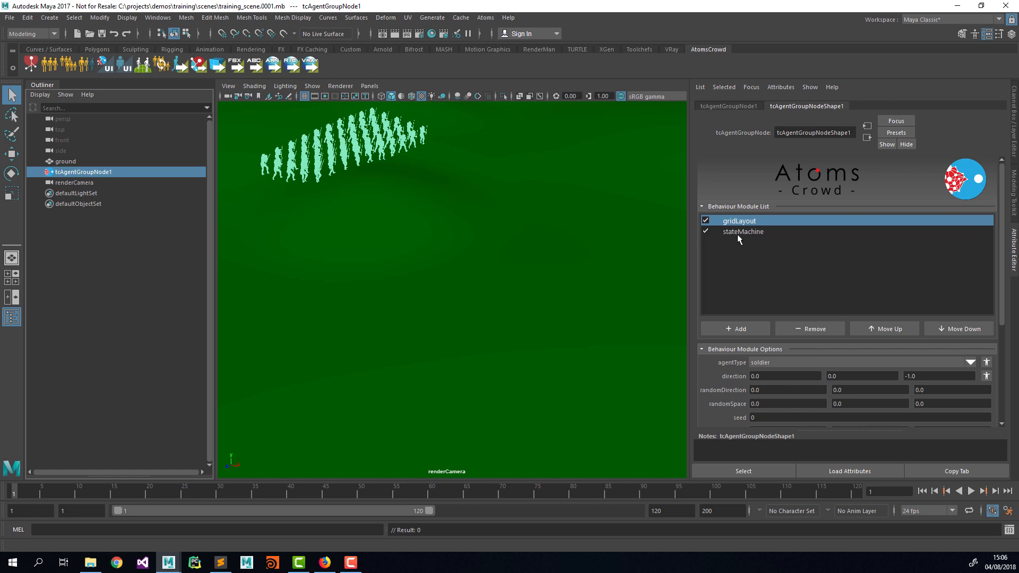
click(486, 18)
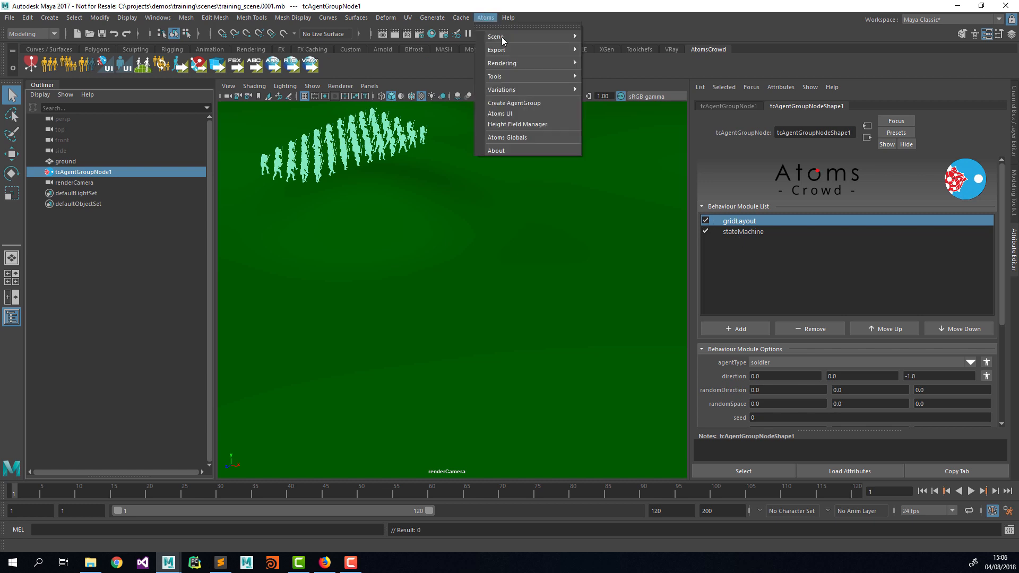
mouse_move(499, 49)
click(631, 60)
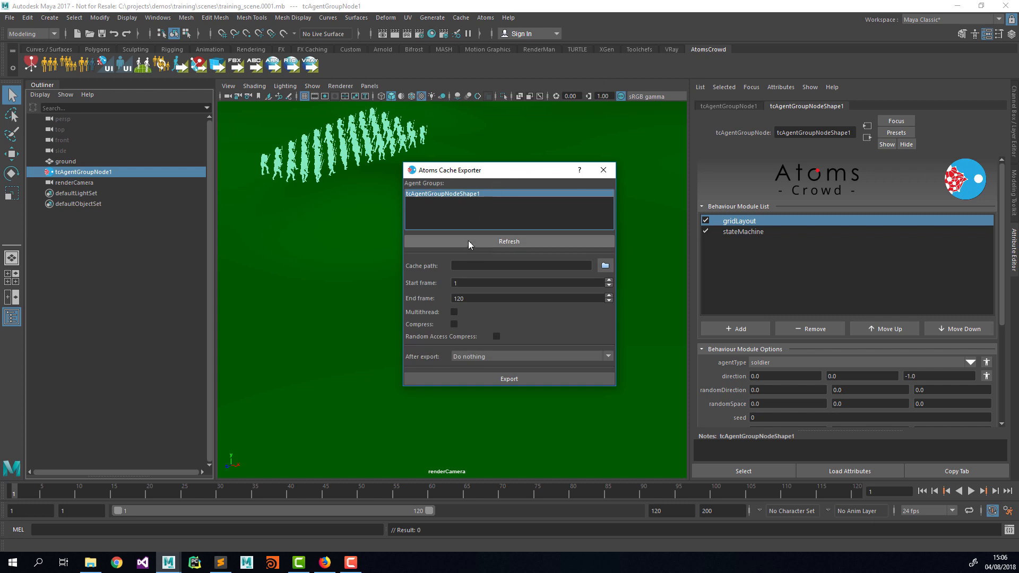
Set the cache path to cache.atoms in training/atomscache/formation, replacing the existing file
click(604, 266)
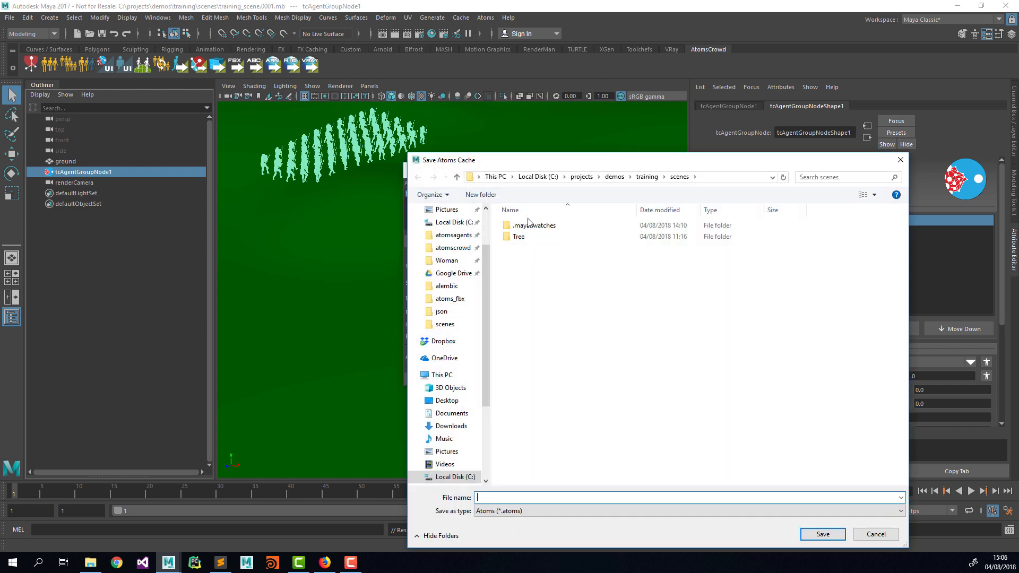
click(648, 175)
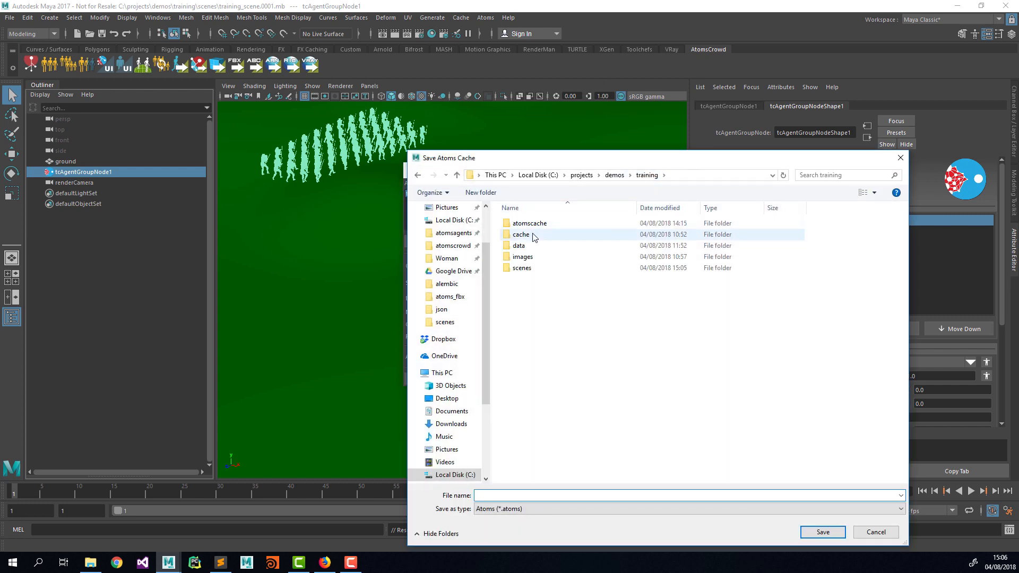
double_click(529, 223)
double_click(533, 223)
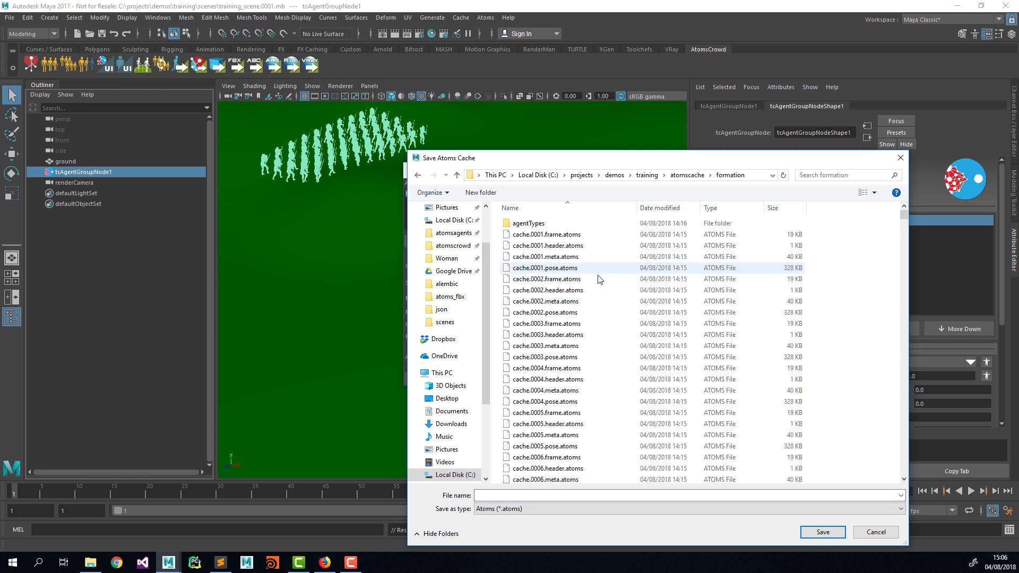
scroll(714, 318, down, 15)
drag(904, 225, 903, 476)
double_click(560, 478)
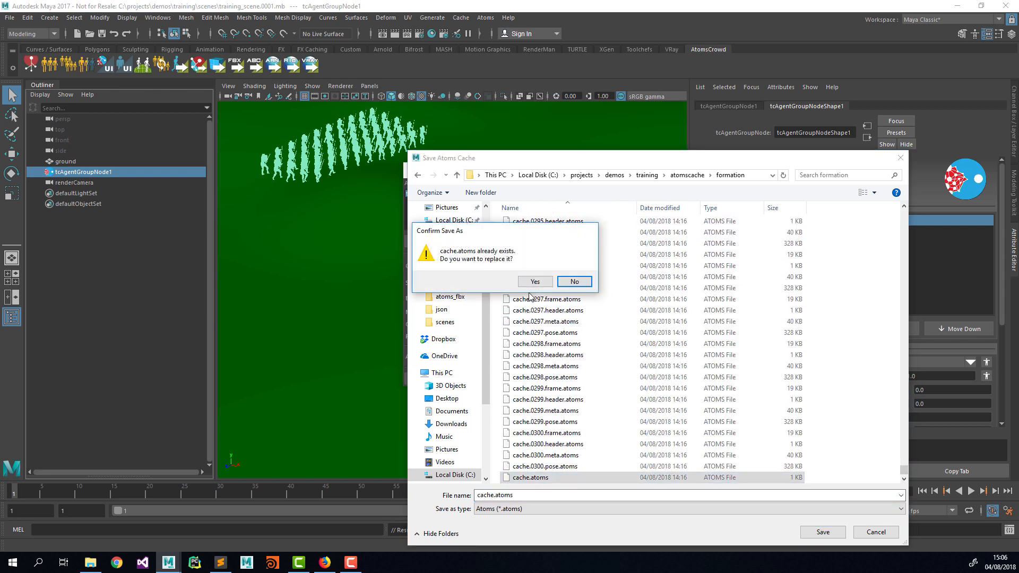
click(534, 281)
Set both the timeline's end frame and the cache export's end frame to 300
click(677, 510)
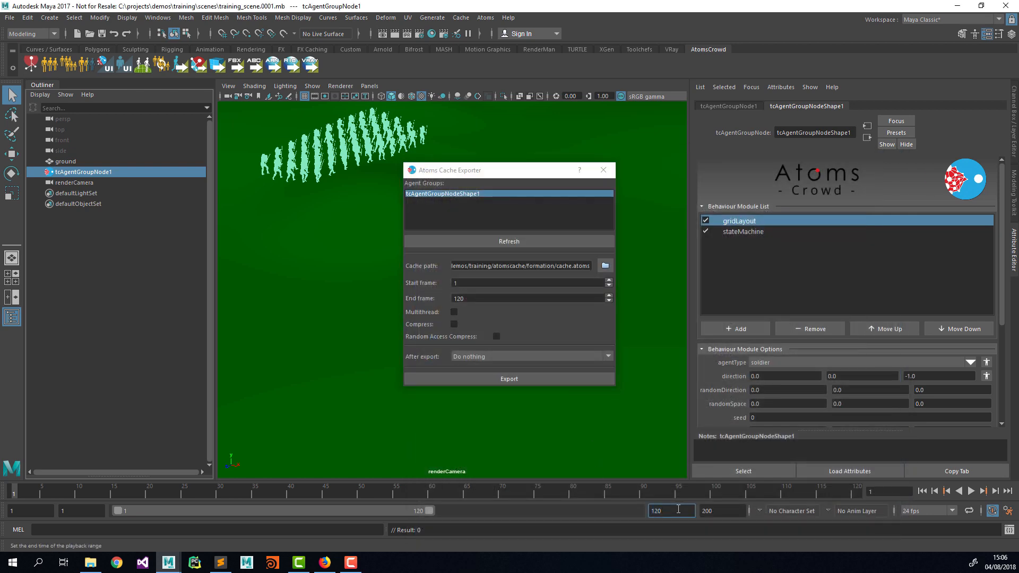
text(300)
key(Tab)
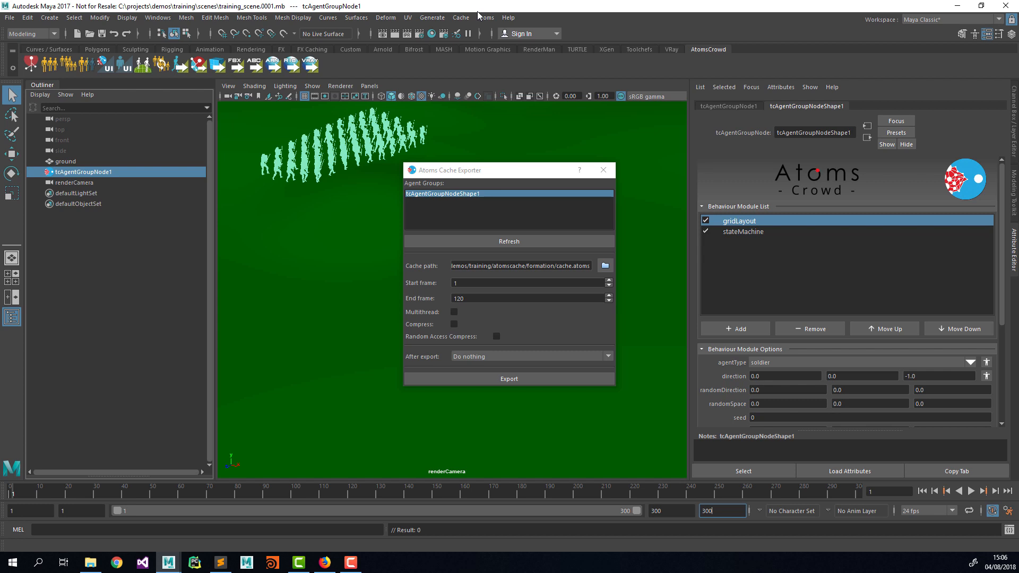
double_click(474, 297)
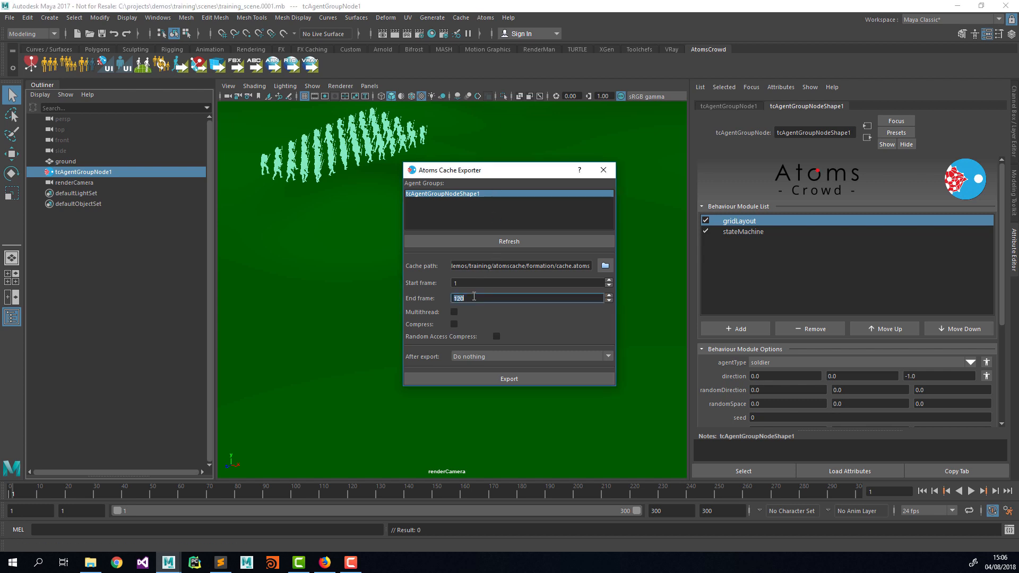
text(300)
key(Tab)
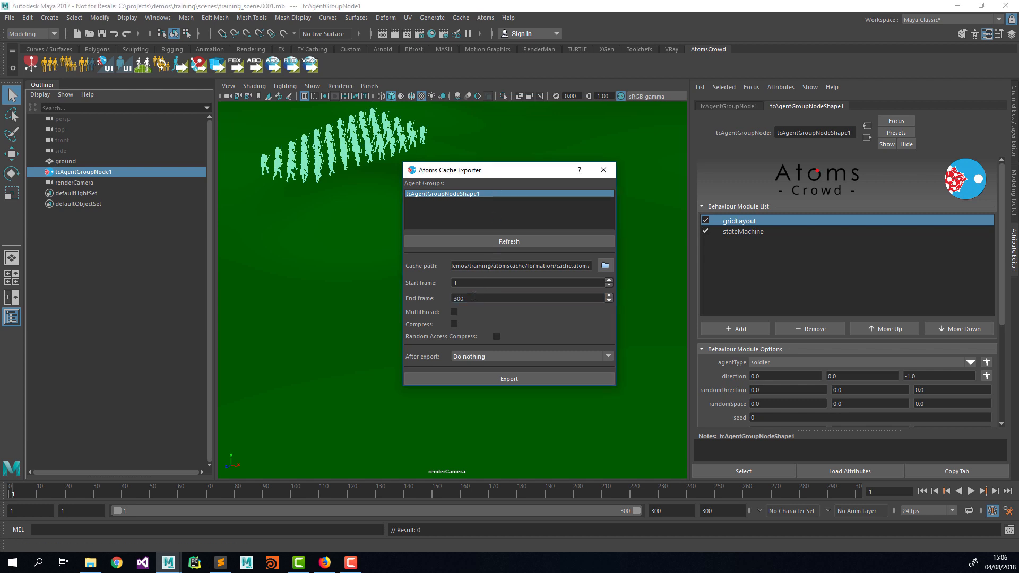
Export the cache with the after-export action Replace with Atoms Group + Cache Reader, and close the exporter
click(469, 357)
click(473, 373)
click(520, 375)
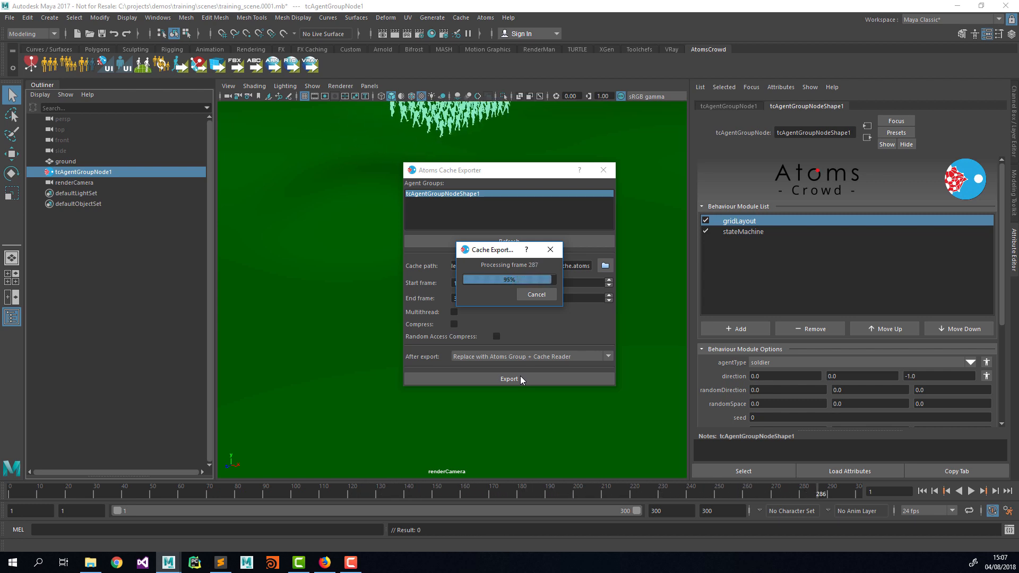
click(510, 292)
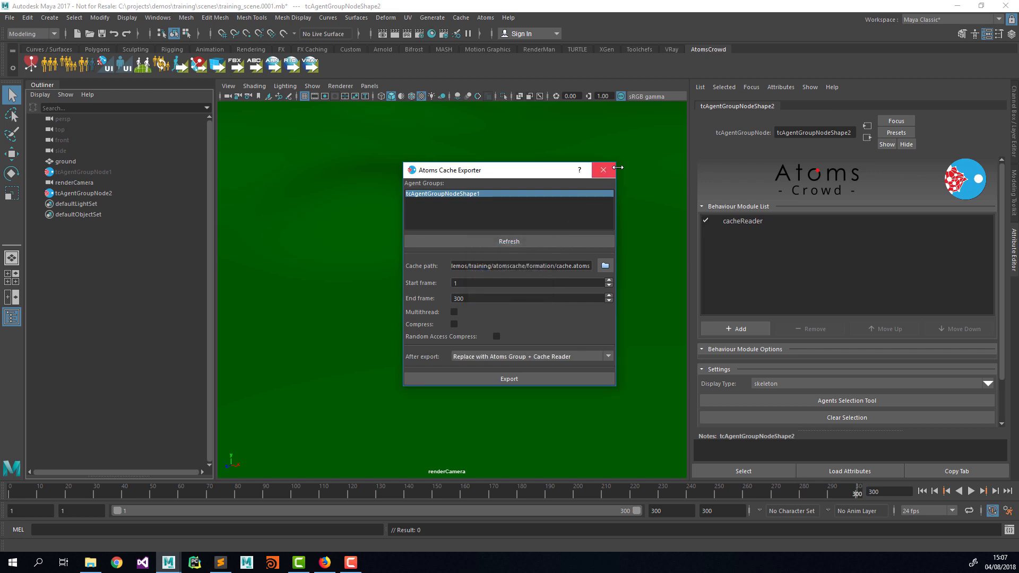
click(605, 170)
Return to the first frame and set the display type of the cache reader group tcAgentGroupNode2 to skin
click(922, 491)
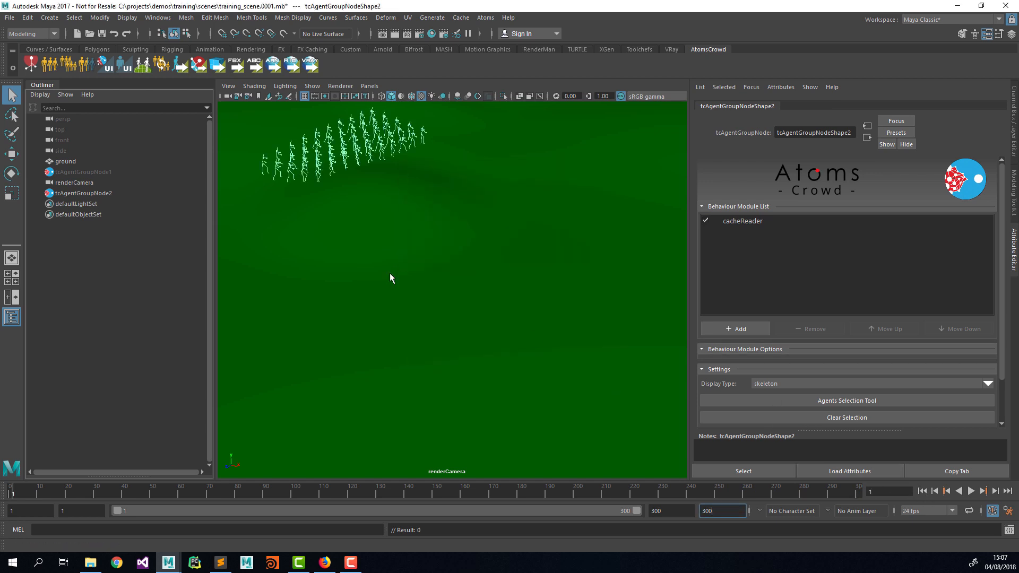
click(97, 194)
click(742, 221)
scroll(892, 310, down, 2)
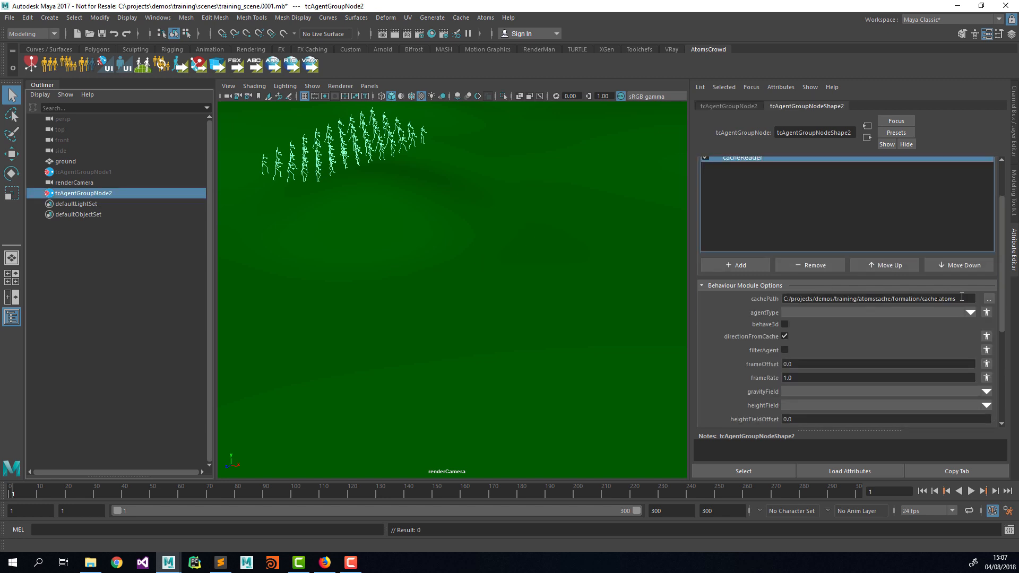
scroll(730, 338, down, 4)
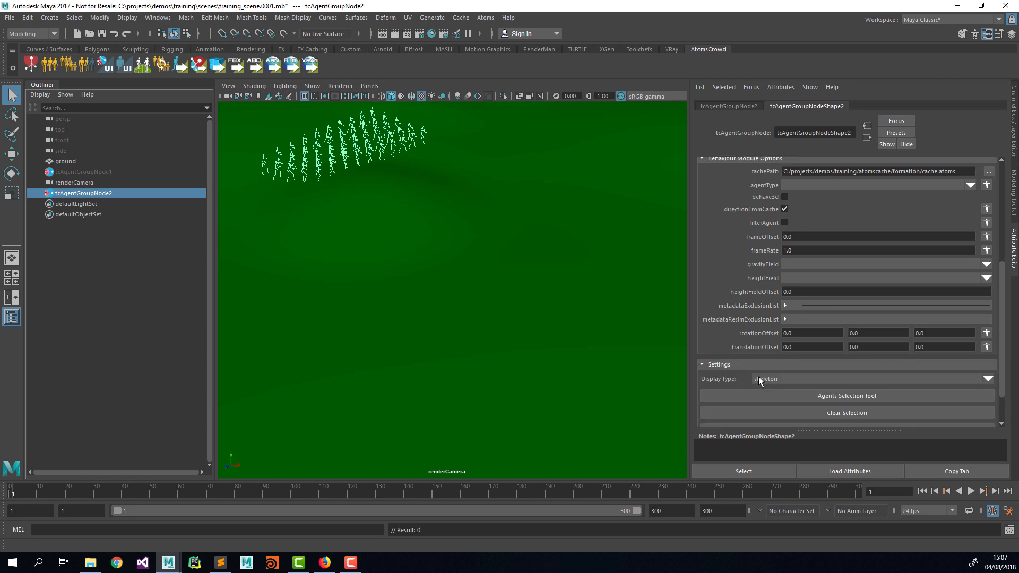
click(768, 379)
click(770, 398)
scroll(735, 297, up, 3)
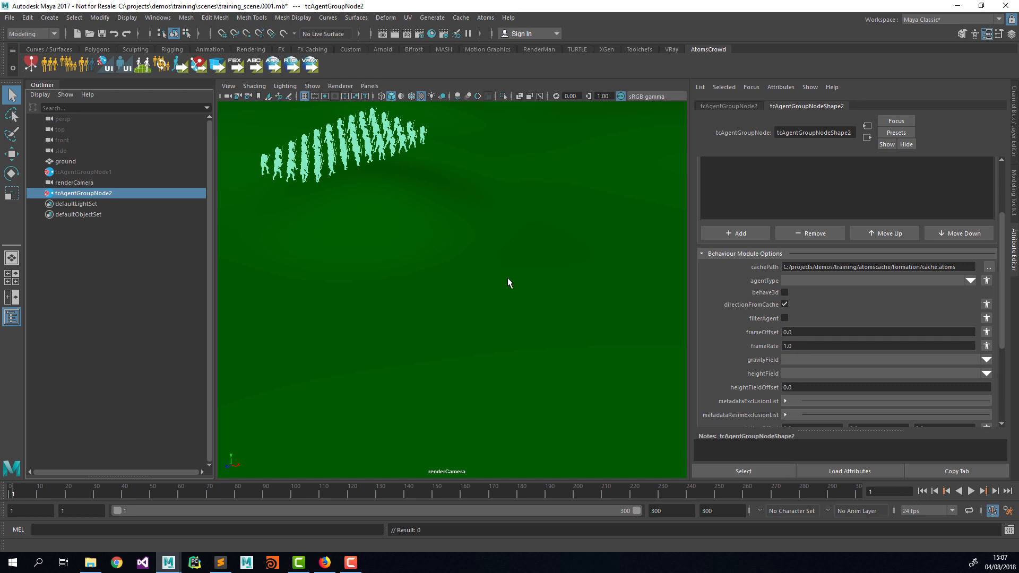
Unhide the original agent group tcAgentGroupNode1
click(469, 257)
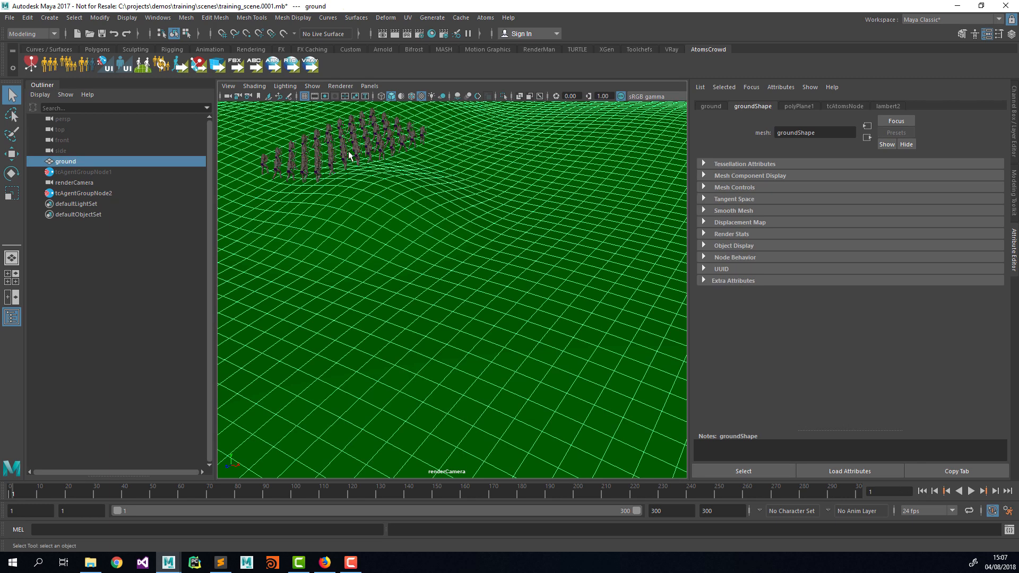
click(106, 193)
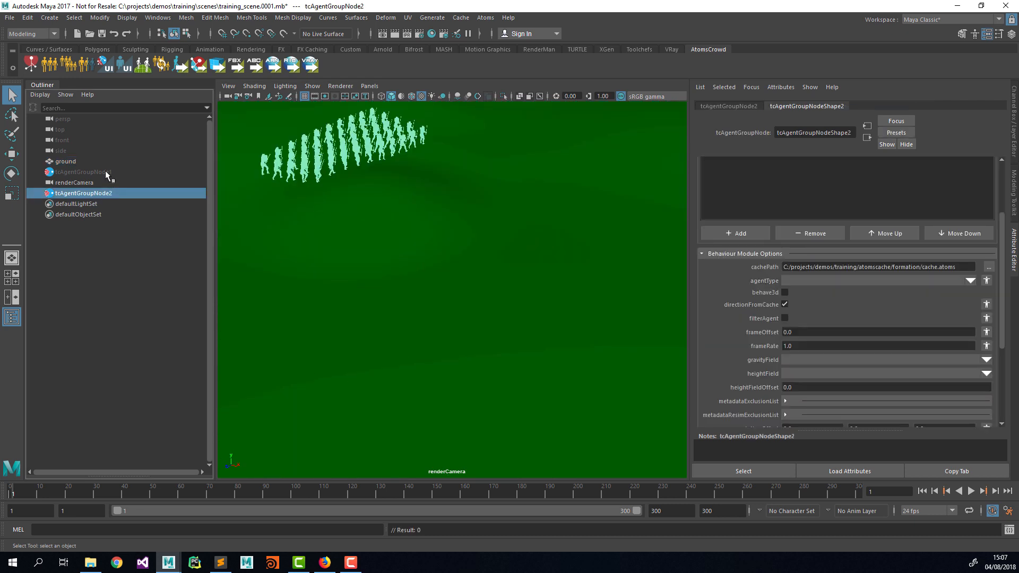
click(106, 172)
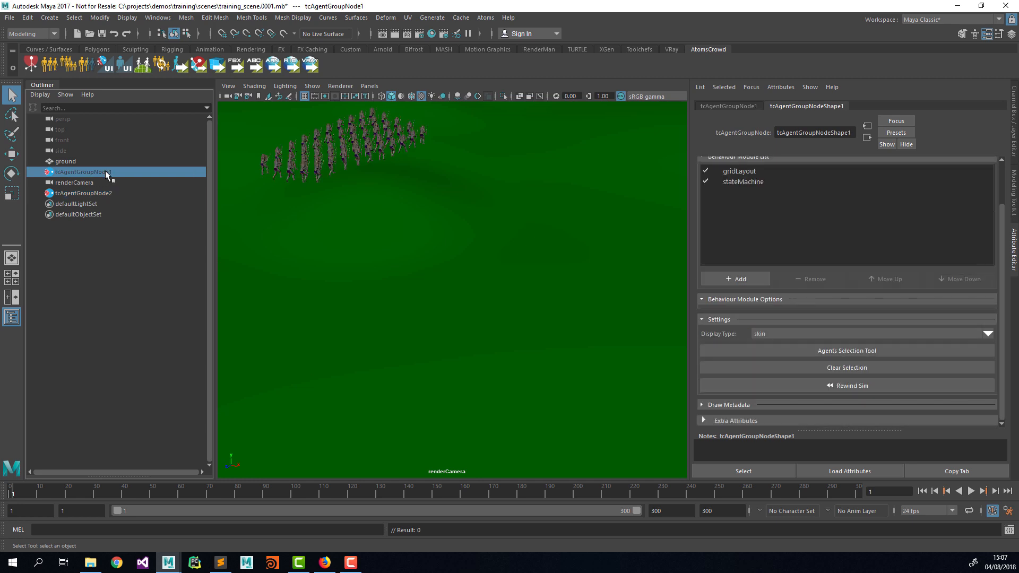
key(ctrl+h)
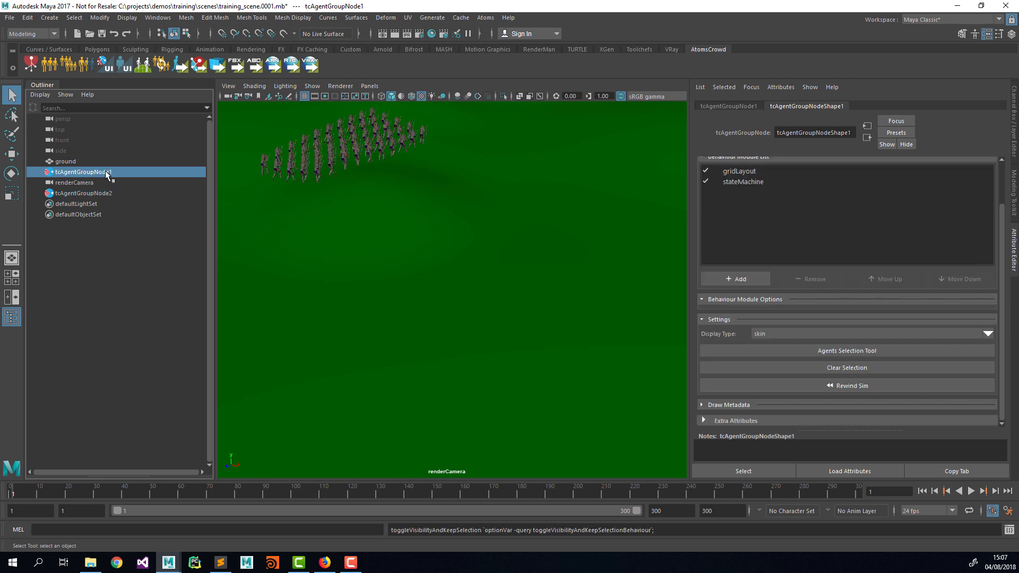
Play the timeline briefly with both agent groups shown, and return to the first frame
click(972, 493)
click(971, 493)
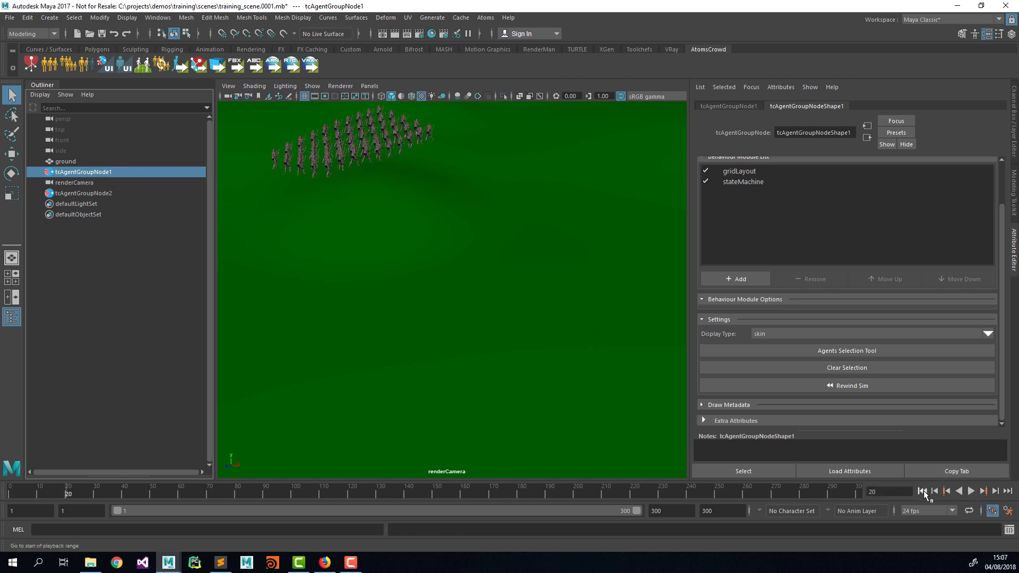
click(923, 492)
Move the cached group tcAgentGroupNode2 along the Z axis so it stands clear of the original crowd
click(99, 193)
key(w)
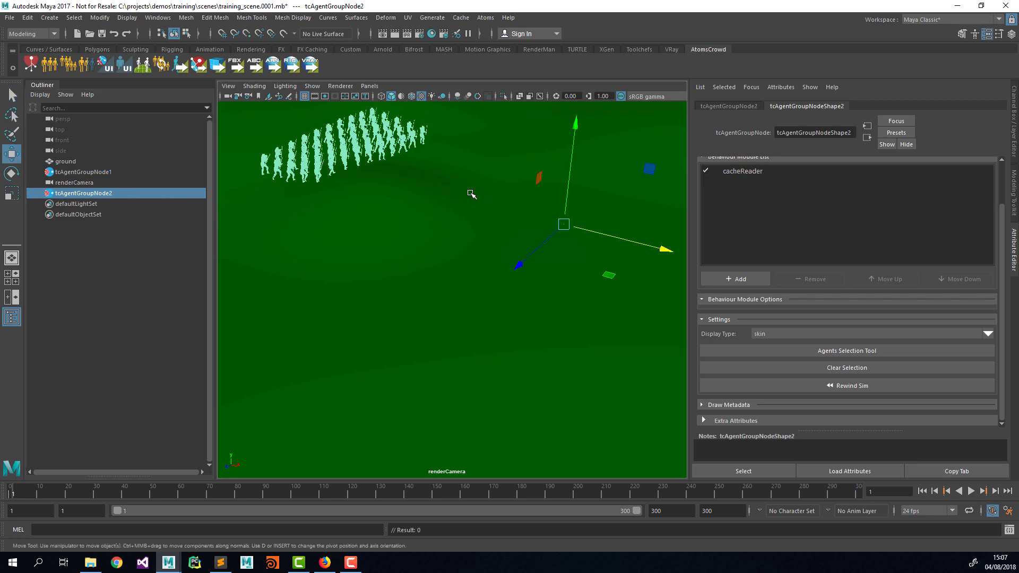
drag(525, 254, 303, 359)
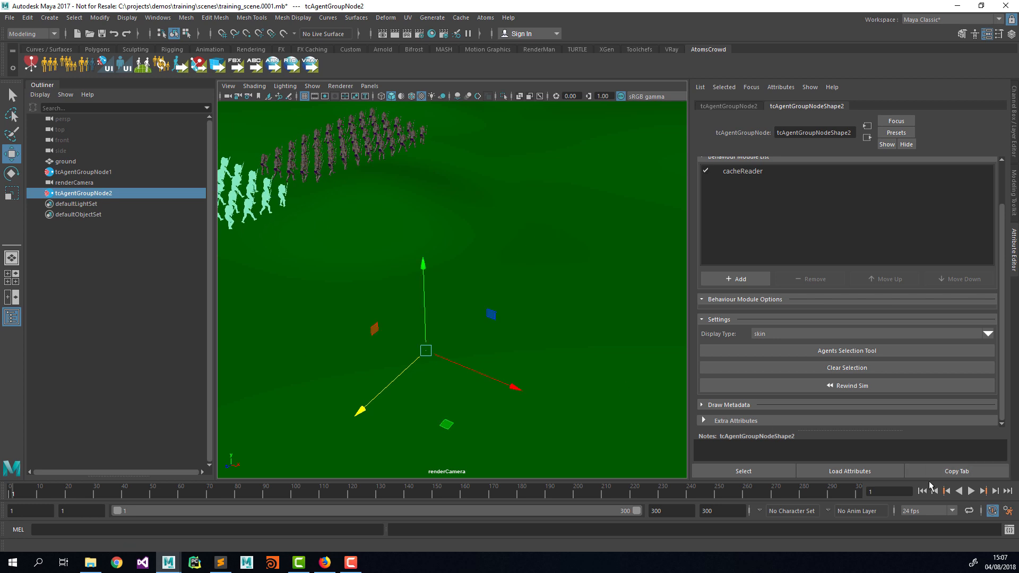
From the persp camera, set the heightField of tcAgentGroupNode2's cacheReader module to ground and rewind to the first frame
click(369, 86)
mouse_move(397, 97)
click(487, 98)
alt+drag(402, 209, 380, 205)
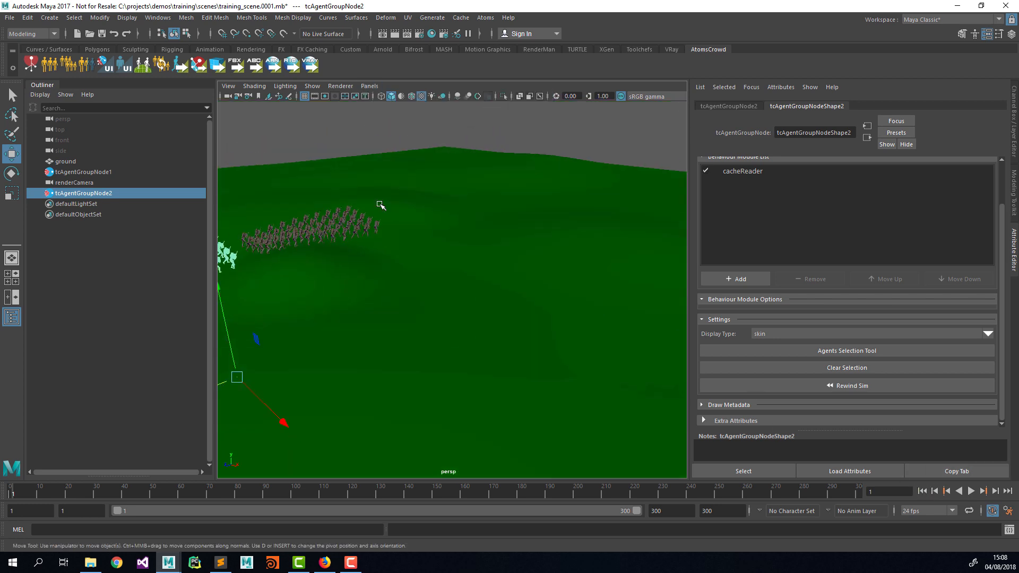
alt+middle_drag(381, 206, 394, 231)
alt+drag(394, 231, 501, 282)
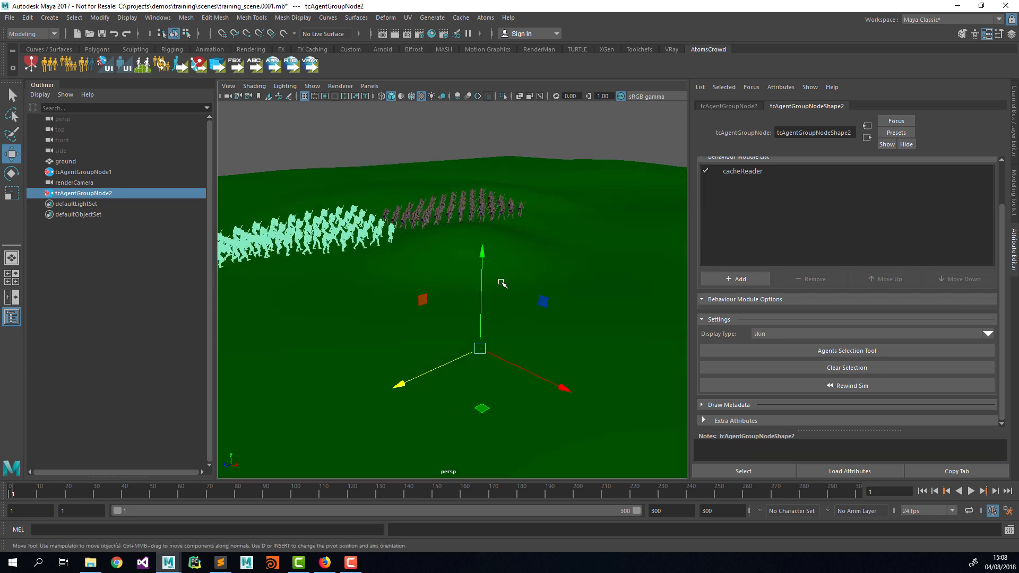
click(765, 169)
scroll(896, 265, down, 3)
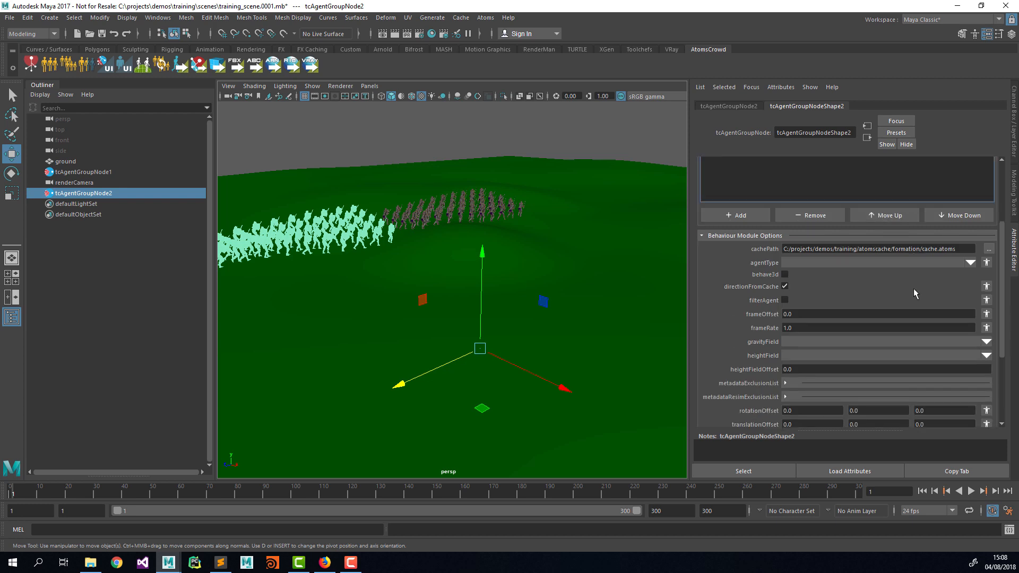
click(986, 355)
click(923, 366)
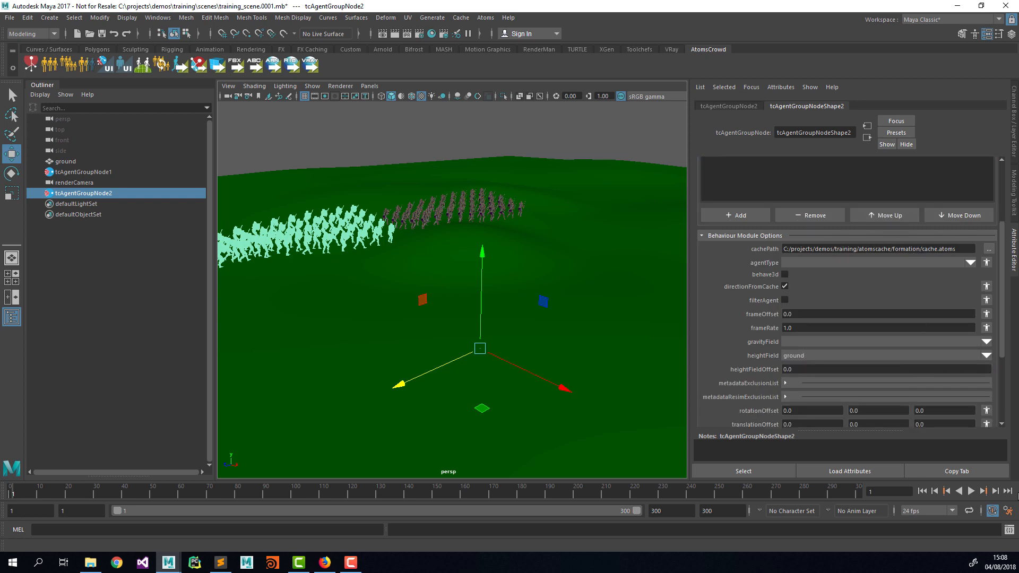
click(922, 492)
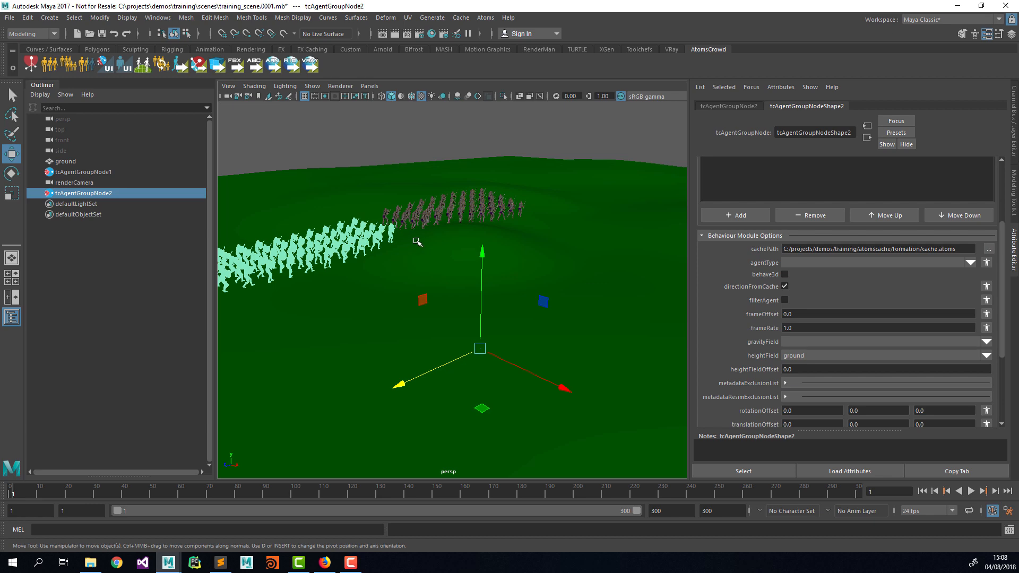
Play the timeline briefly in the persp view to check both crowds on the terrain, and return to the first frame
alt+drag(424, 218, 520, 289)
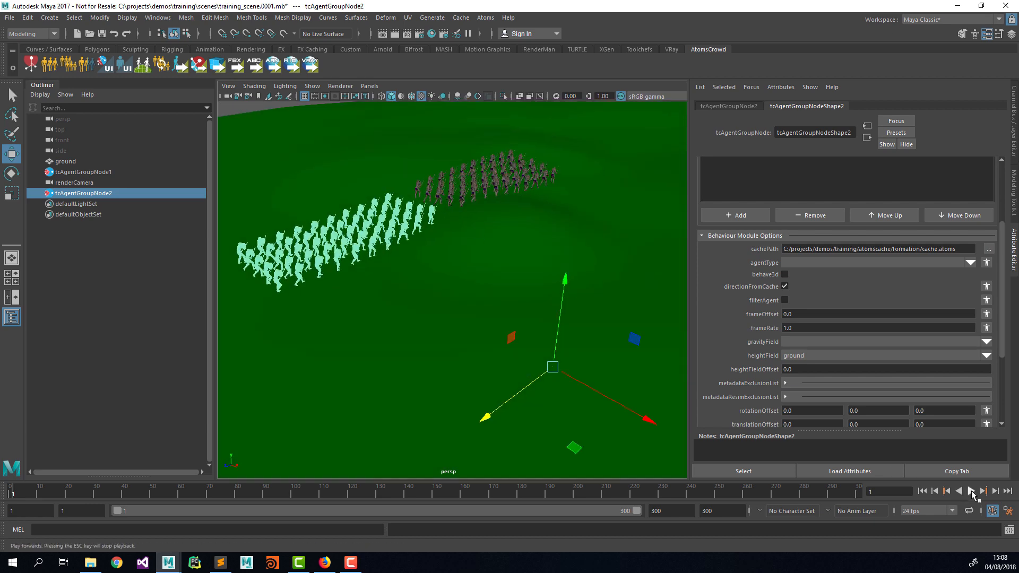
click(970, 491)
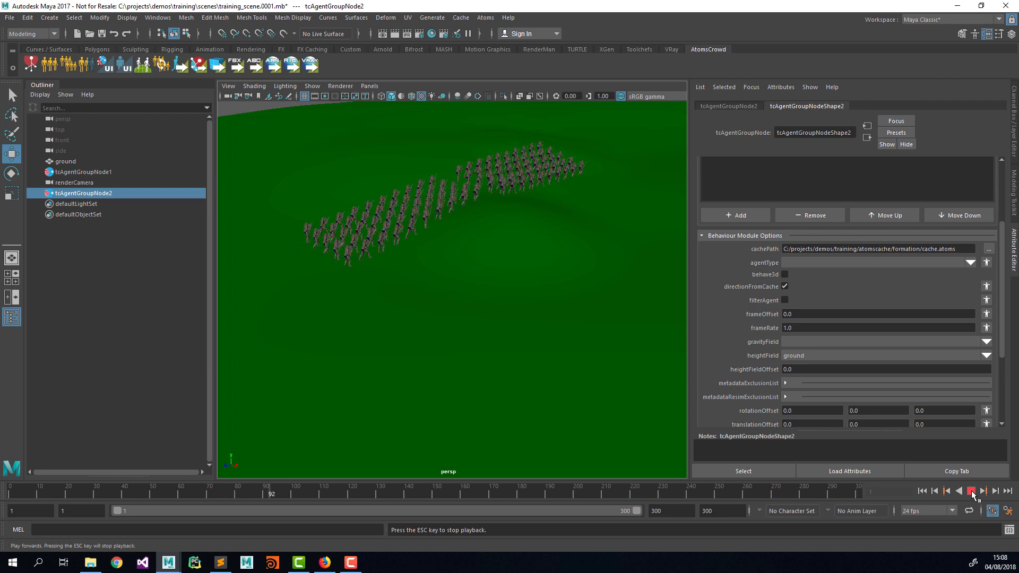
click(971, 491)
click(922, 491)
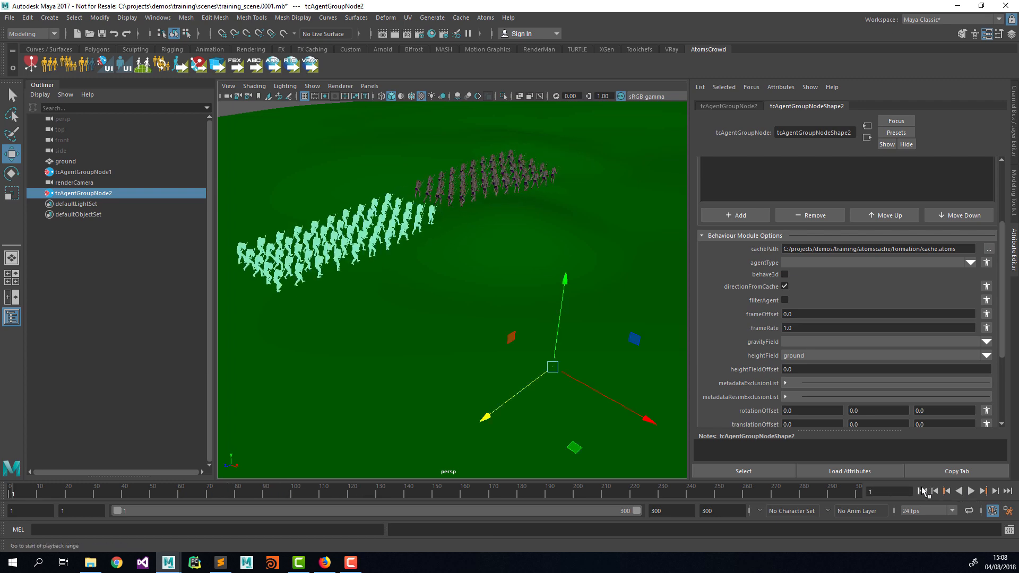
Switch the viewport to renderCamera, play the timeline briefly, and return to the first frame
alt+drag(430, 221, 458, 228)
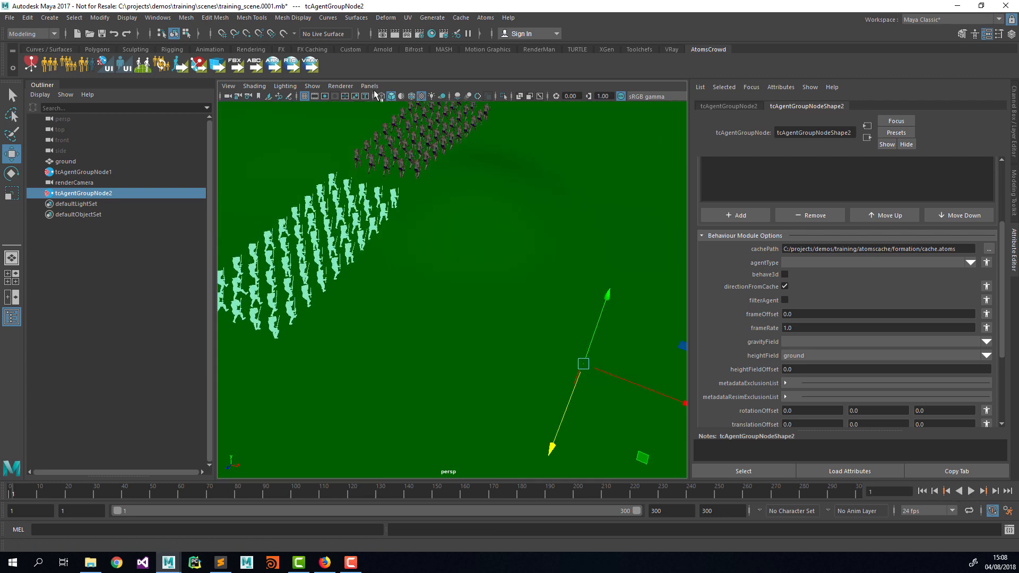
click(369, 86)
mouse_move(398, 97)
click(510, 109)
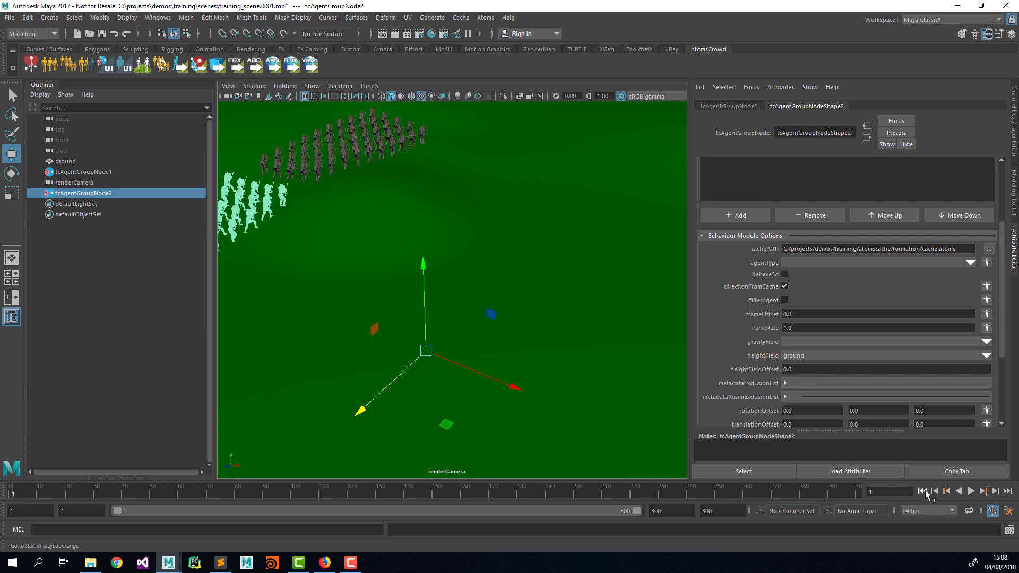
click(971, 491)
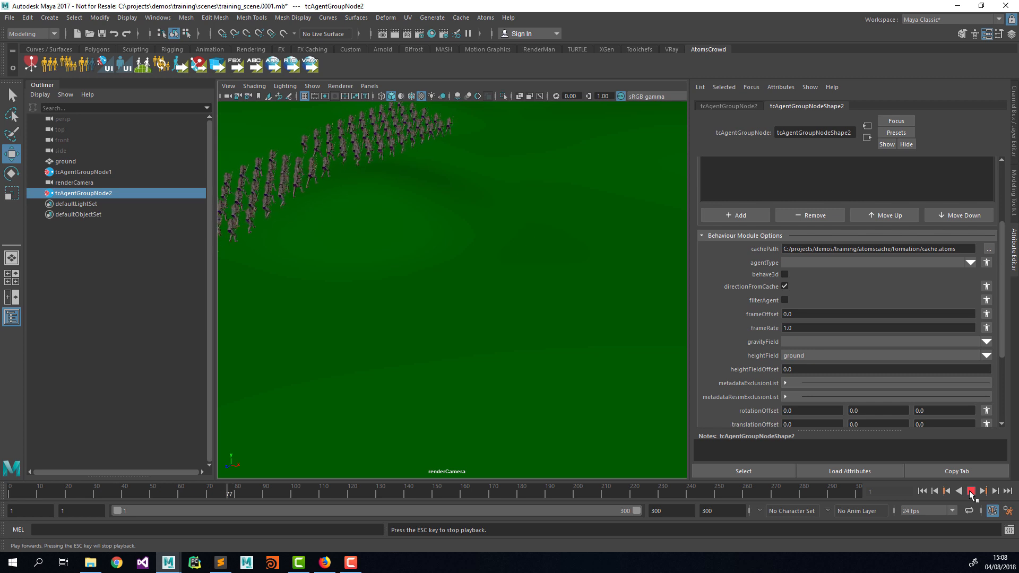
click(971, 492)
click(922, 491)
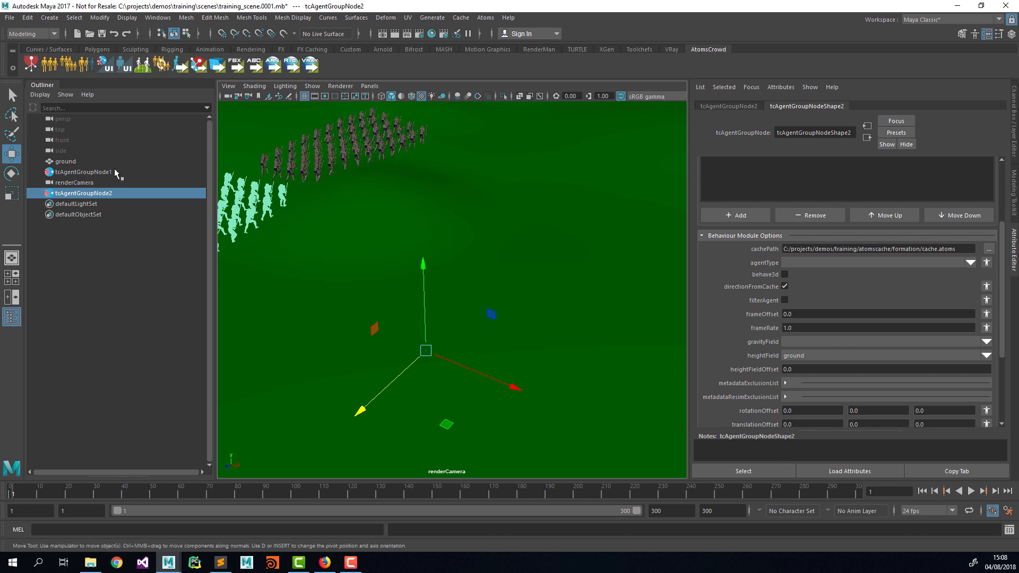
Switch the viewport to the persp camera, view the crowds from above, and make the ground mesh a live surface
click(369, 86)
mouse_move(395, 98)
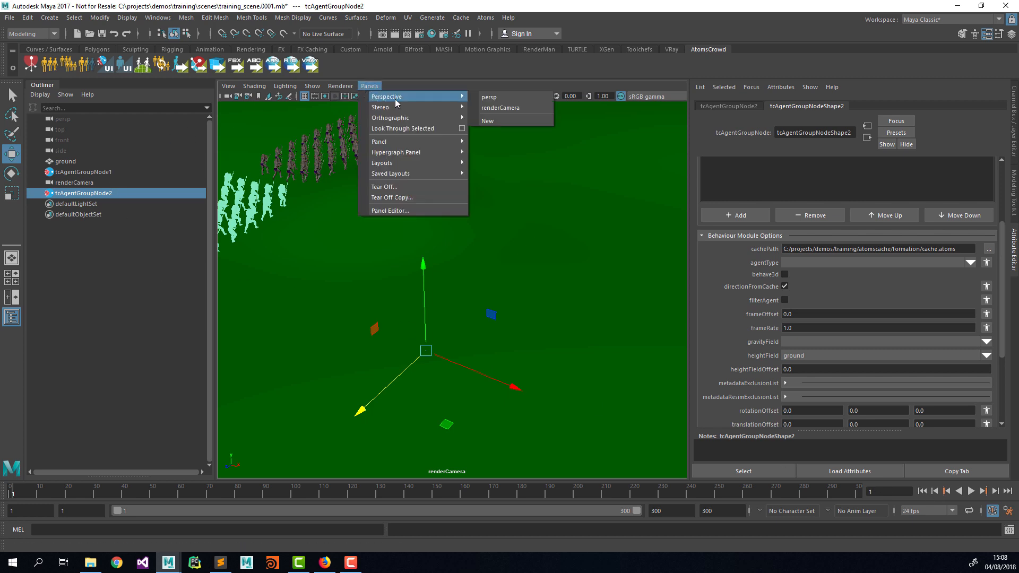
click(487, 97)
alt+drag(439, 202, 536, 258)
alt+middle_drag(536, 242, 543, 260)
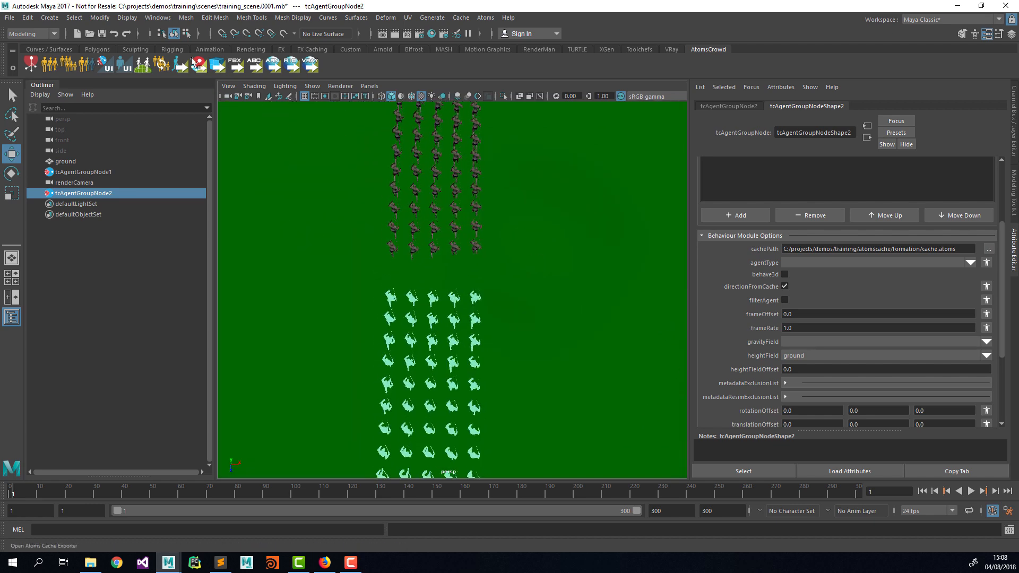
click(267, 180)
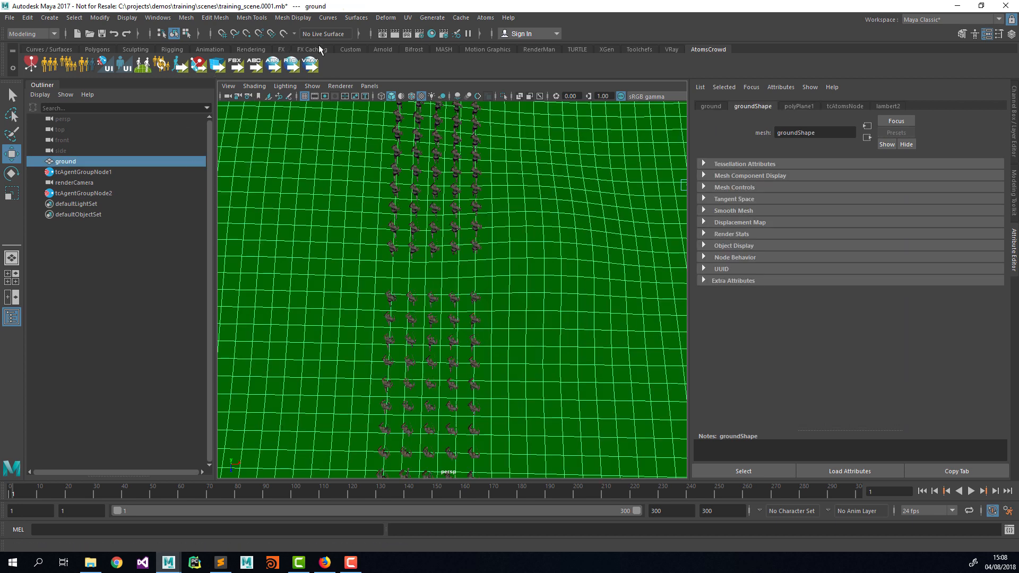
click(281, 34)
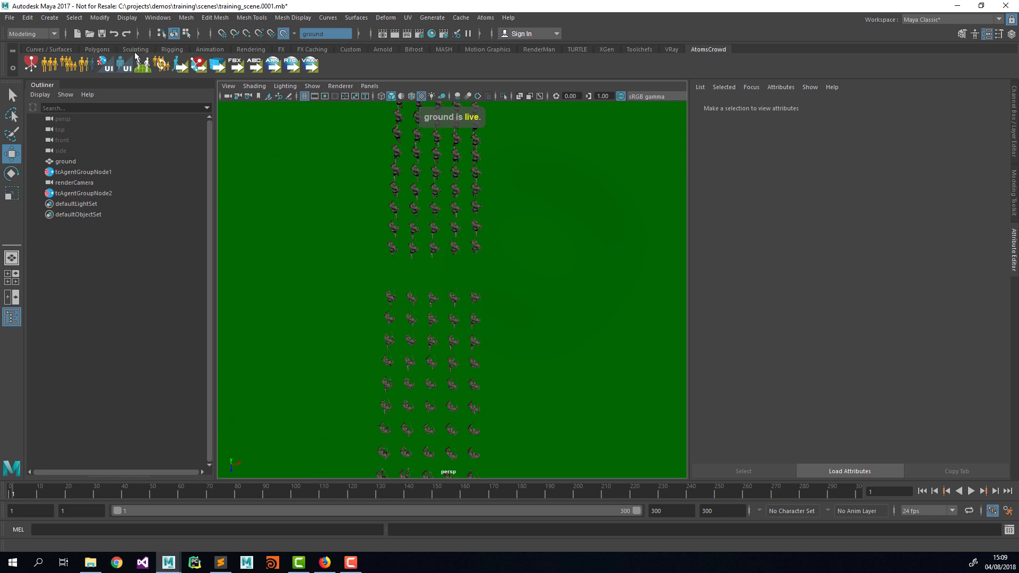
Draw an EP curve on the live ground running straight up the middle column of the cached crowd
click(49, 48)
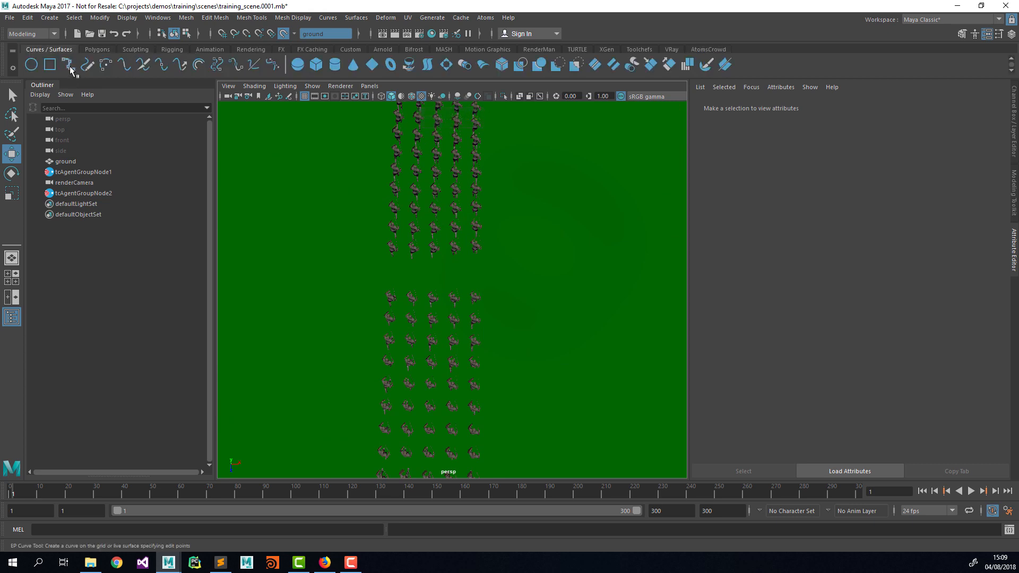
click(68, 64)
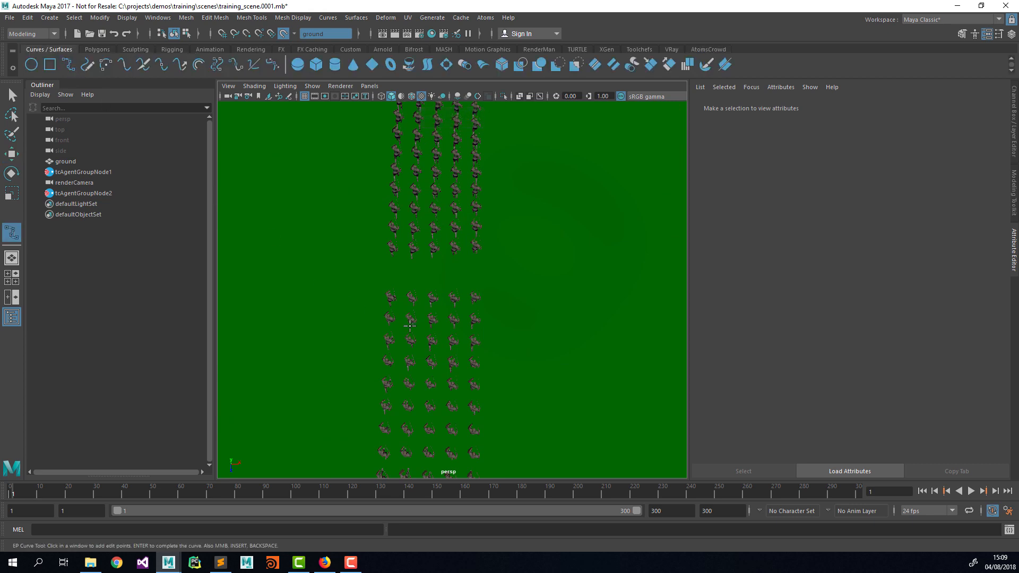
click(429, 388)
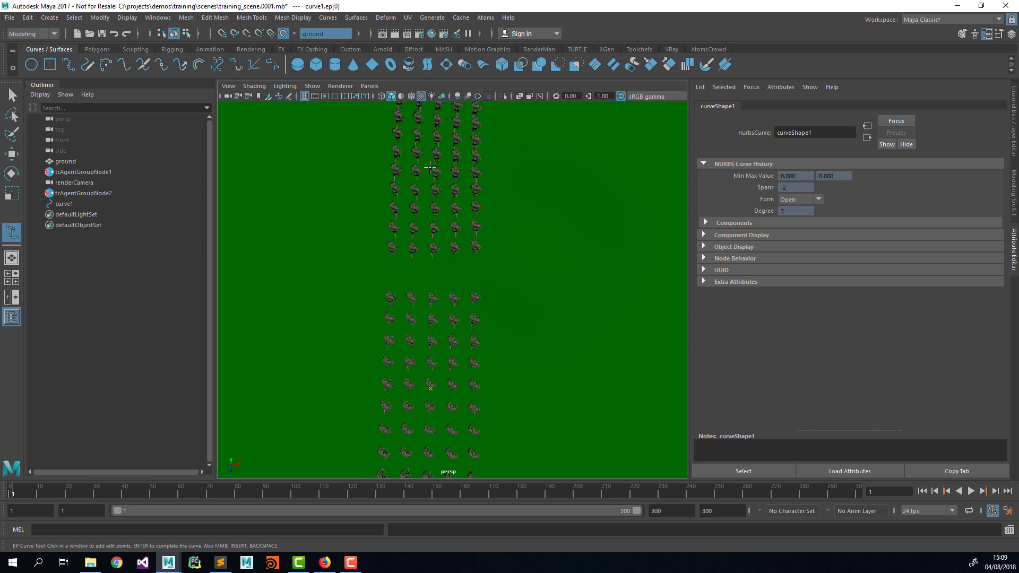
click(437, 140)
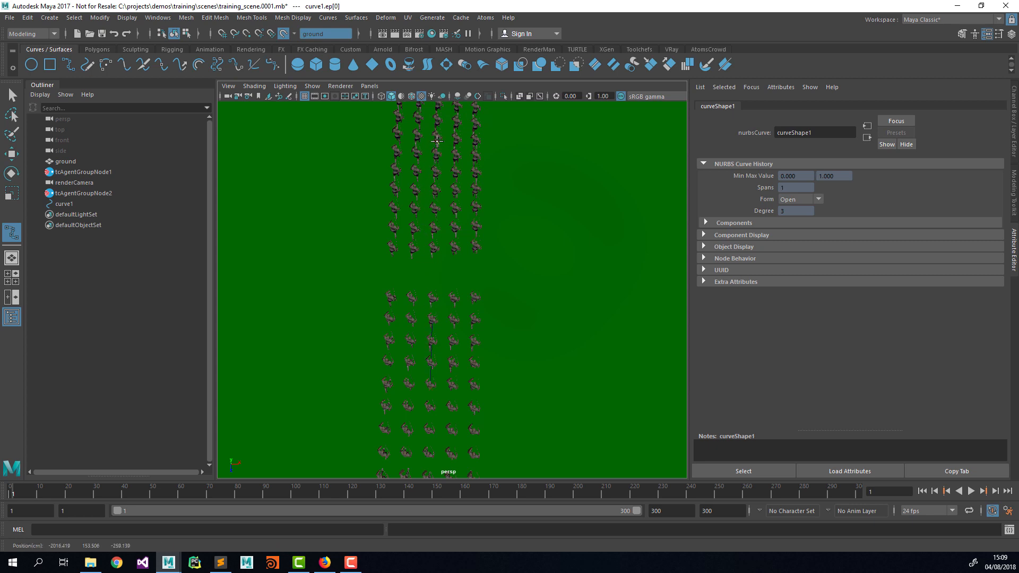
key(Return)
key(w)
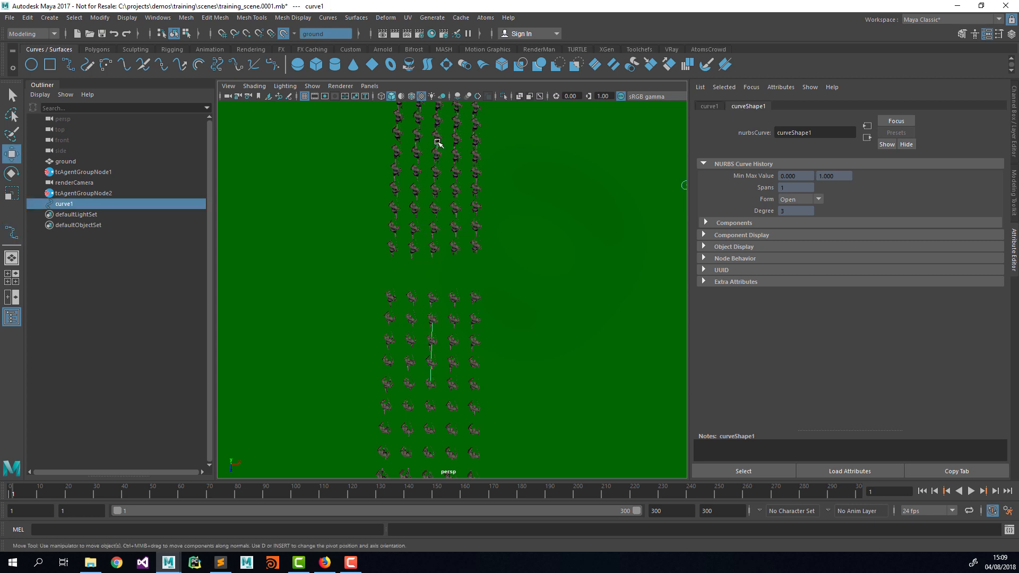
Rename the new curve as straightLine
click(71, 200)
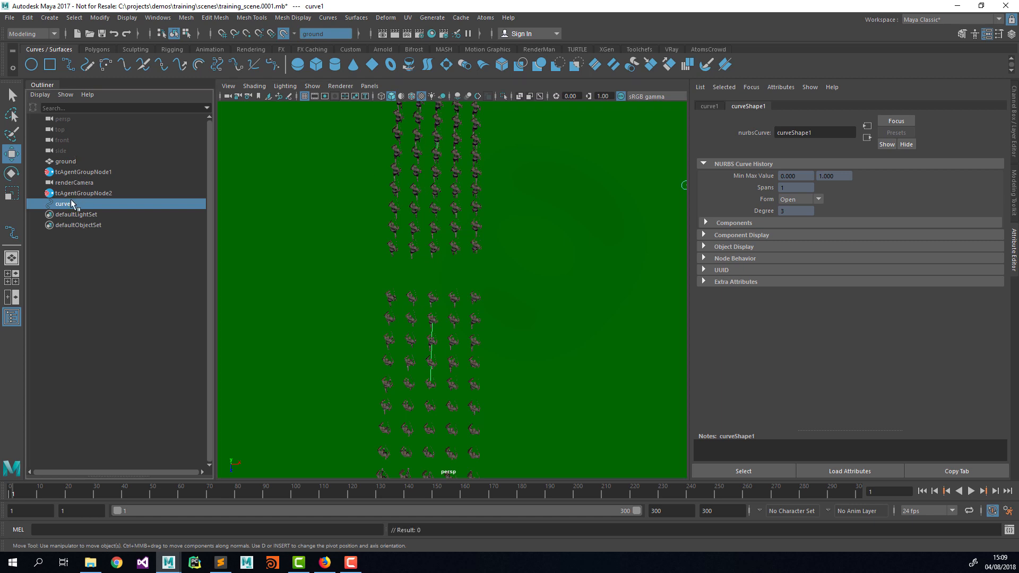
double_click(71, 202)
text(straightLine)
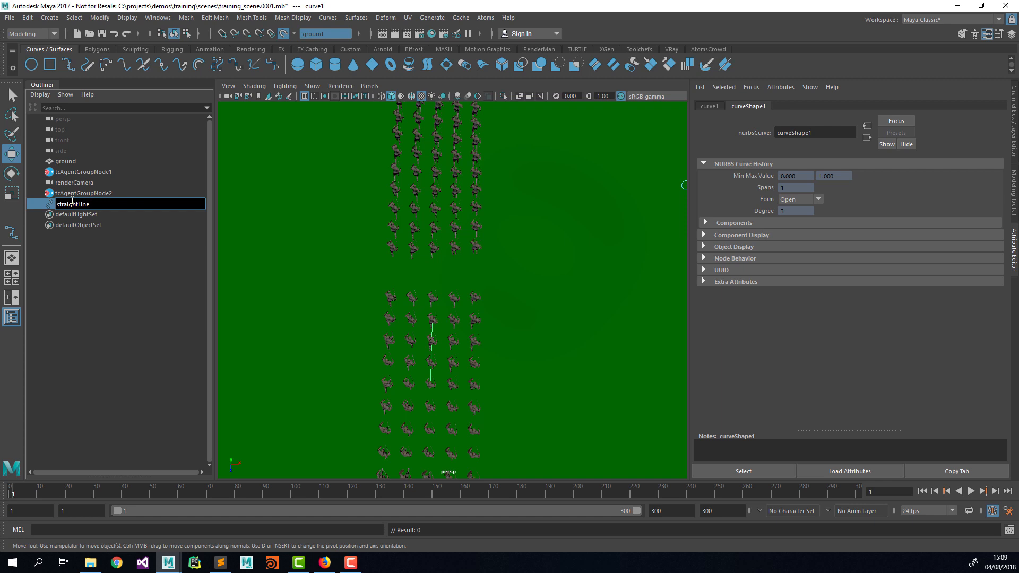
key(Return)
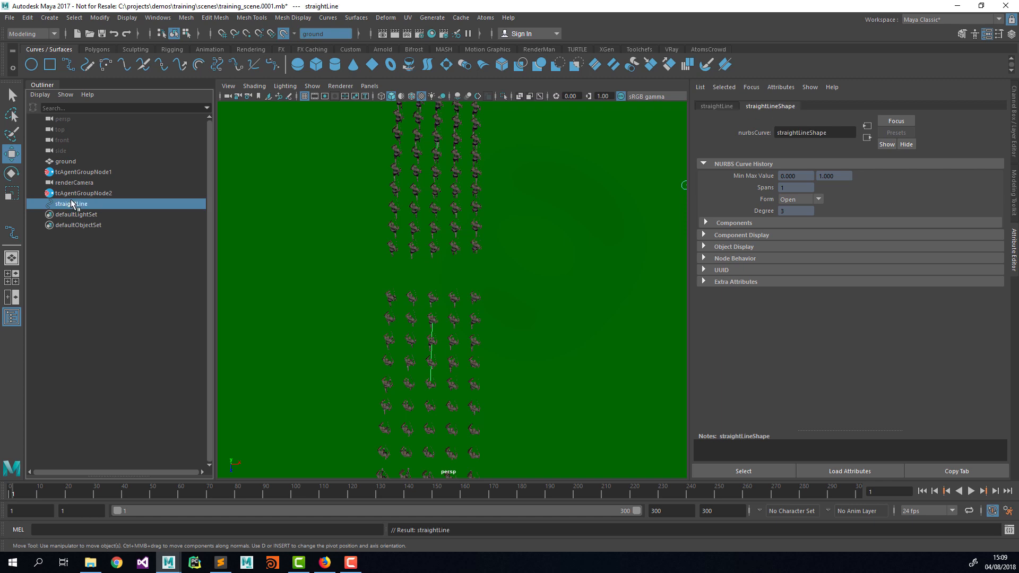
Draw a second EP curve bending away from the cached crowd's outer front corner, and turn off the live ground surface
click(68, 64)
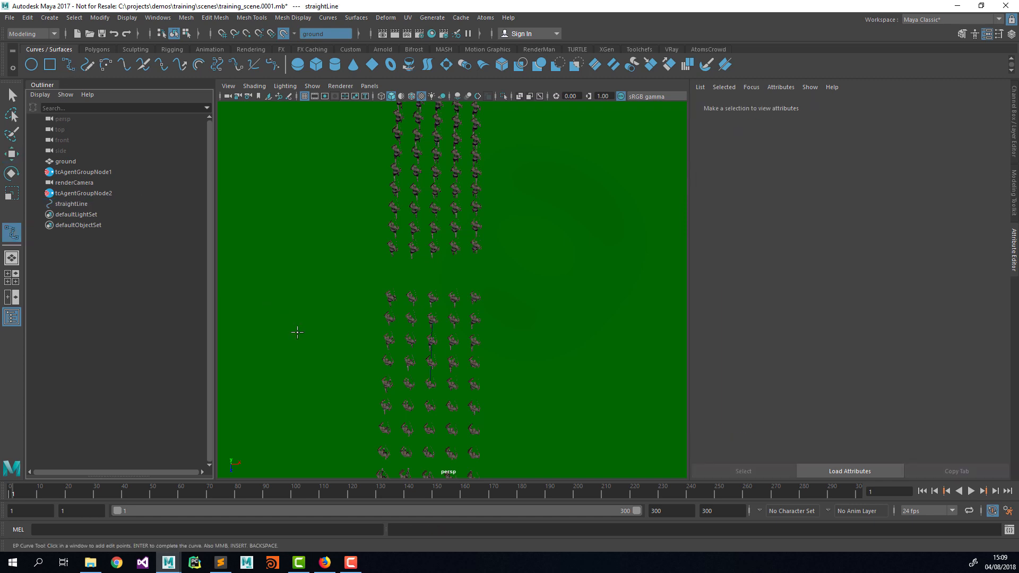
click(390, 292)
click(333, 199)
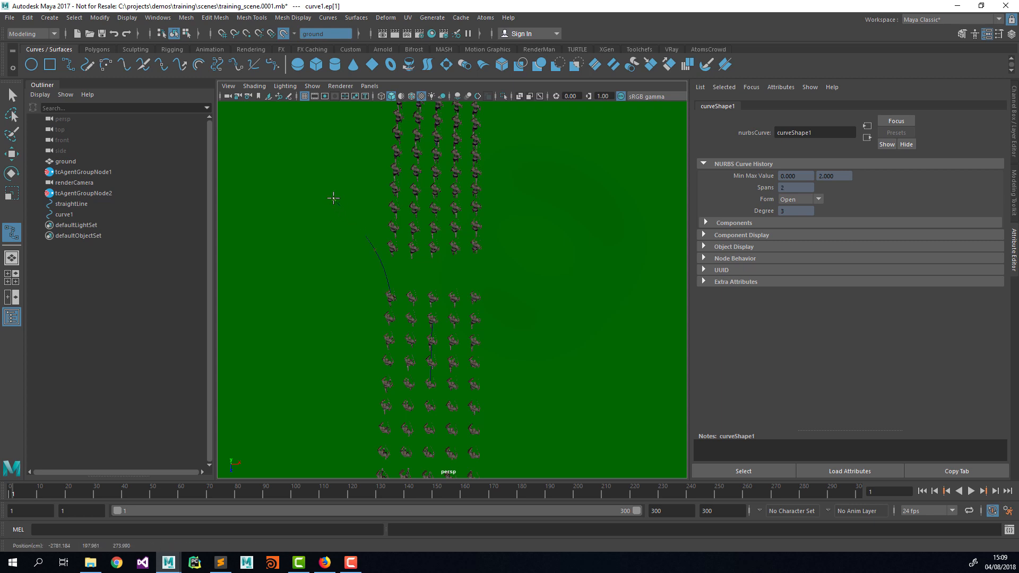
drag(268, 153, 254, 140)
key(Return)
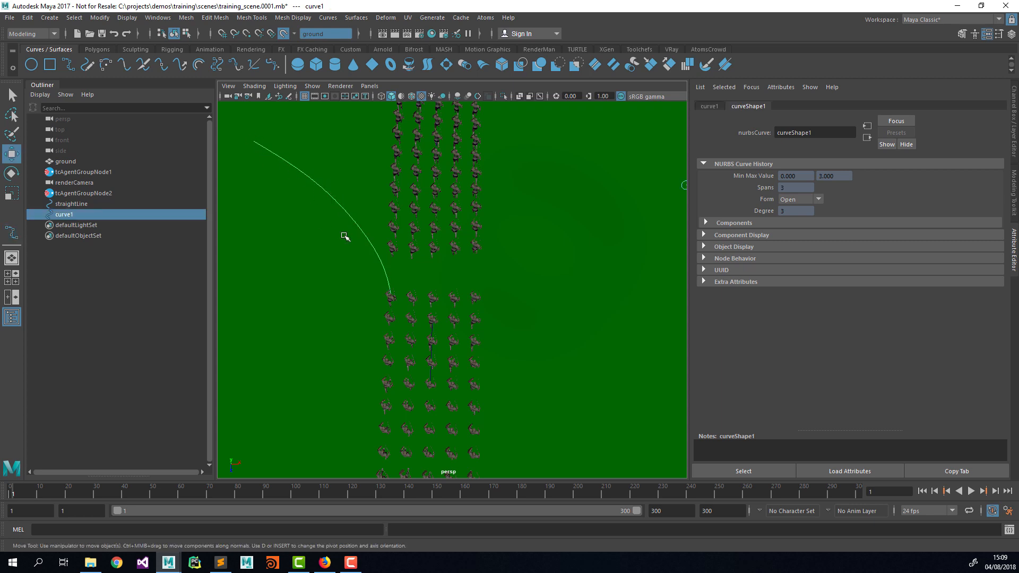
click(283, 34)
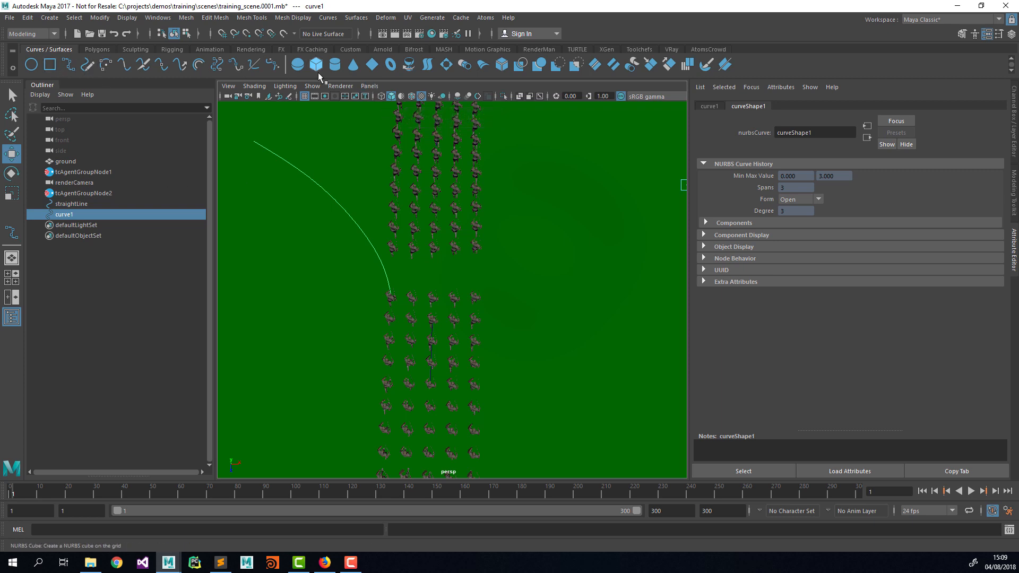
Create a polygon plane and raise it along Y from the terrain
click(97, 49)
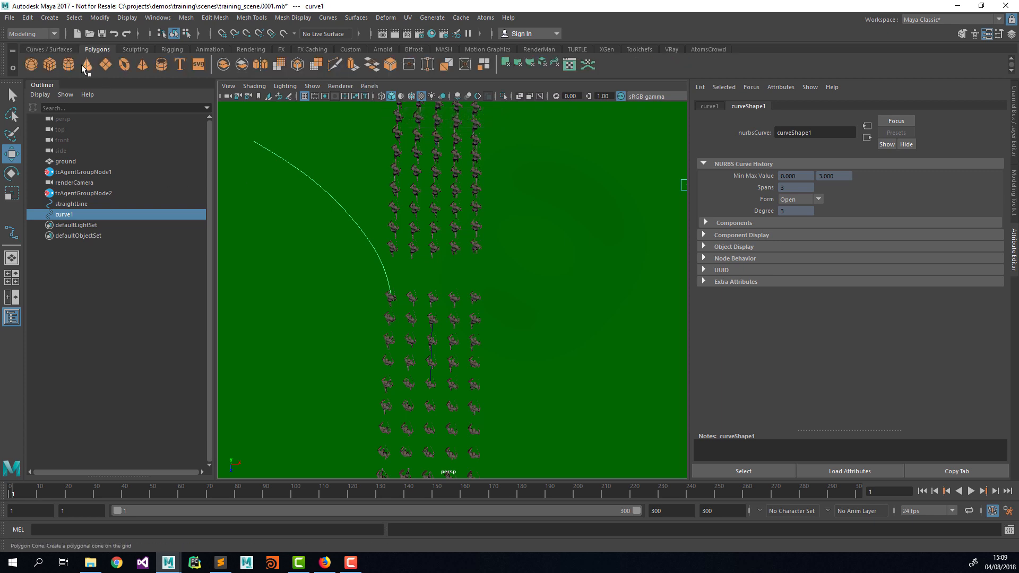
click(107, 69)
scroll(477, 234, down, 4)
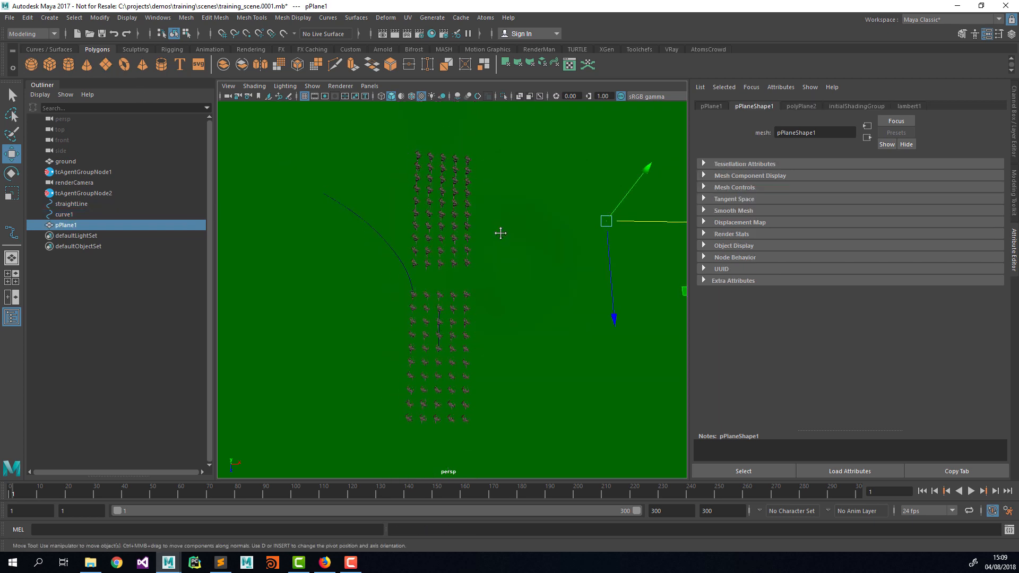
alt+drag(501, 232, 462, 225)
alt+drag(539, 283, 514, 303)
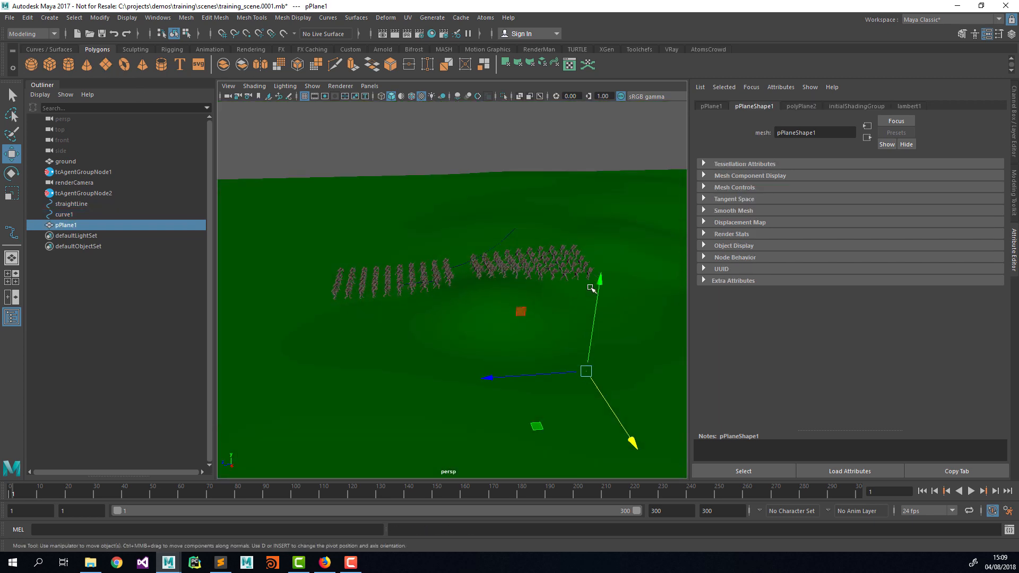
drag(590, 288, 596, 263)
Scale the polygon plane up uniformly into a large square
key(e)
key(r)
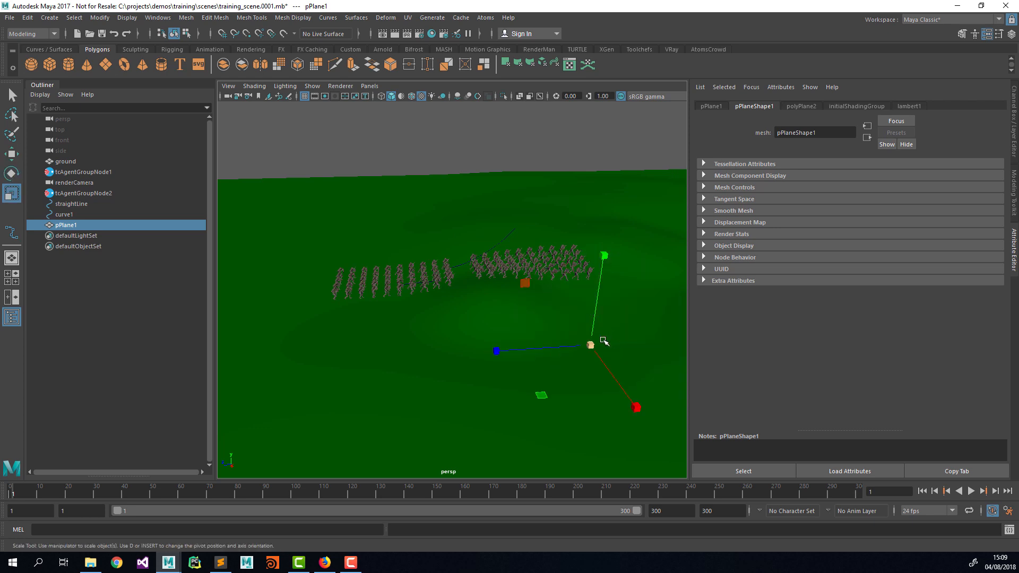
drag(604, 341, 419, 305)
Move the enlarged plane beside the crowds, over the start of the bending curve
key(w)
key(f)
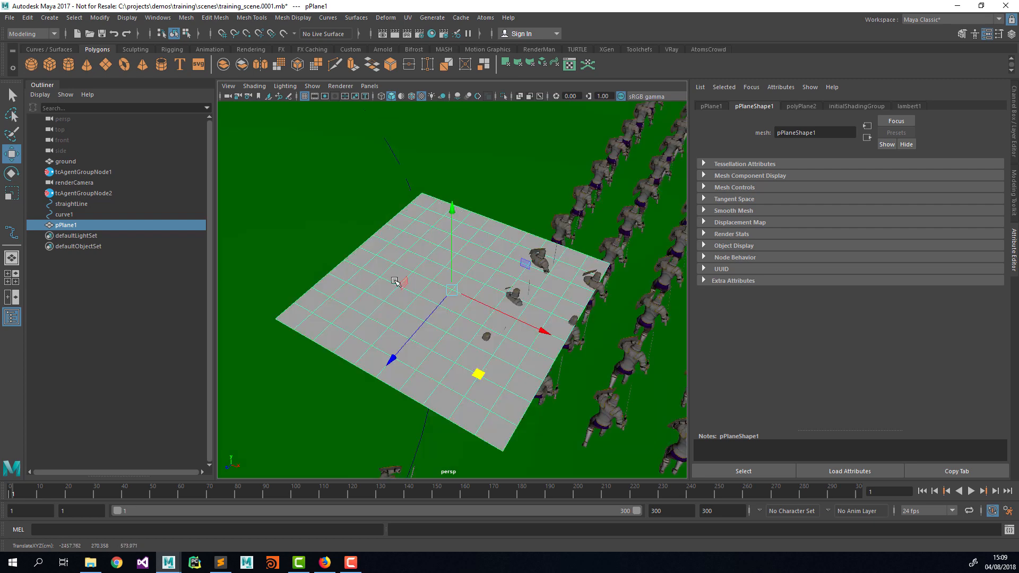
alt+drag(406, 270, 360, 225)
drag(452, 193, 525, 318)
Move the plane along Z toward the outer front corner of the cached crowd and shift it slightly outward along X
alt+drag(480, 143, 463, 198)
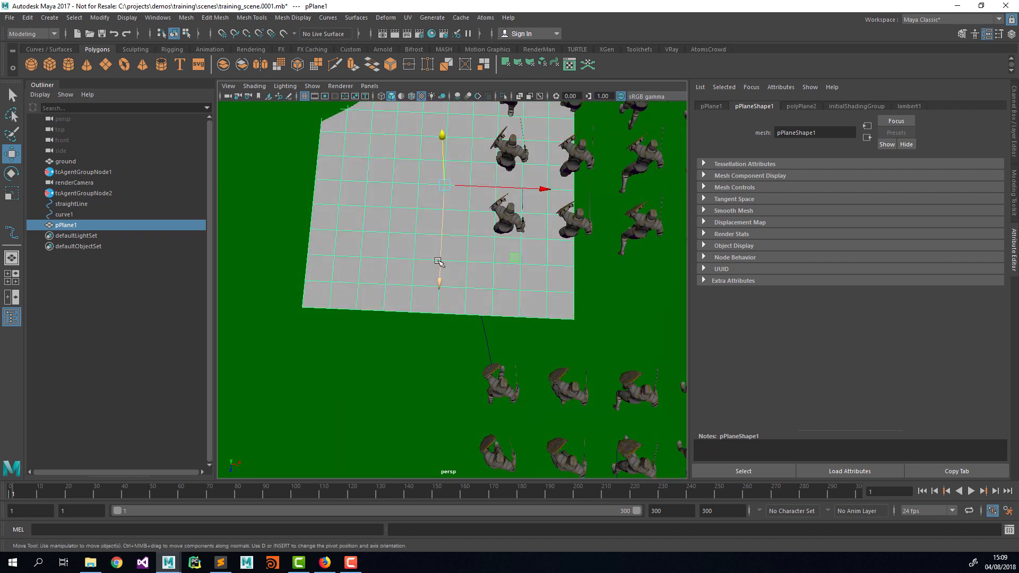
drag(439, 261, 439, 304)
drag(502, 228, 466, 231)
click(537, 222)
key(ctrl+z)
alt+middle_drag(474, 230, 443, 213)
alt+middle_drag(469, 348, 542, 251)
alt+drag(543, 251, 533, 250)
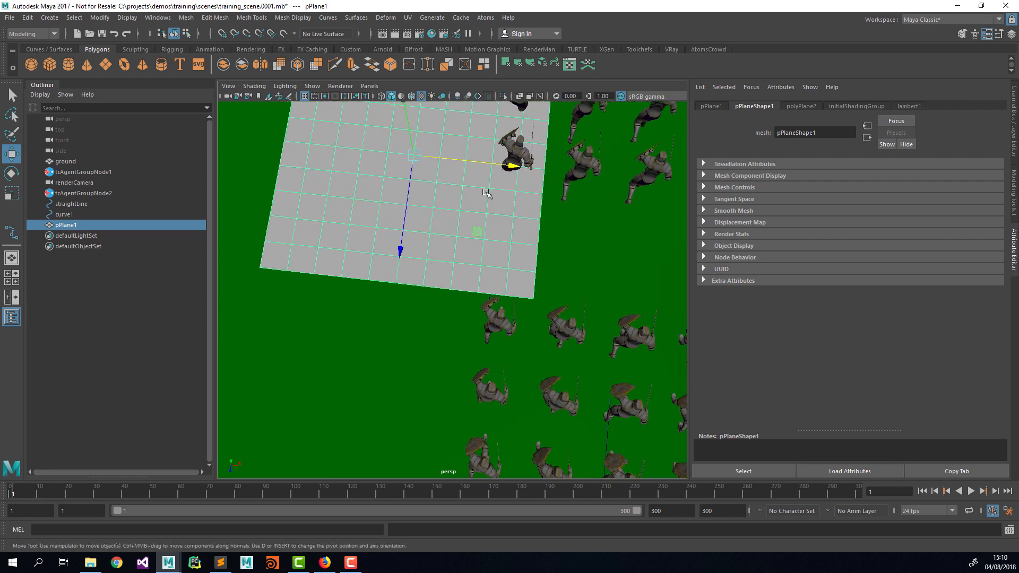
Scale the plane down along Z to about 279.5 so it forms a narrow rectangle
alt+middle_drag(485, 195, 482, 231)
key(e)
key(r)
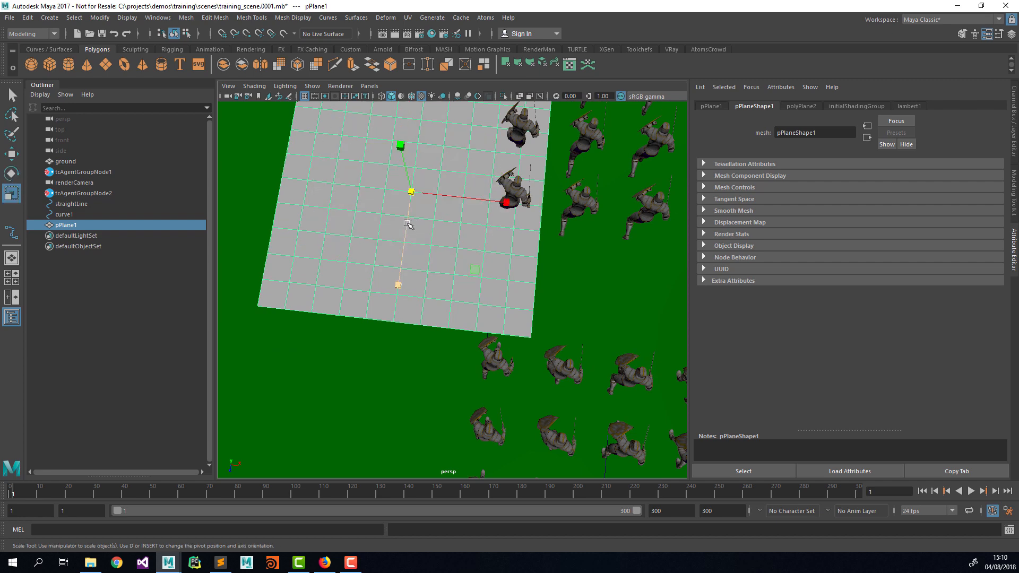
drag(407, 248, 631, 235)
key(w)
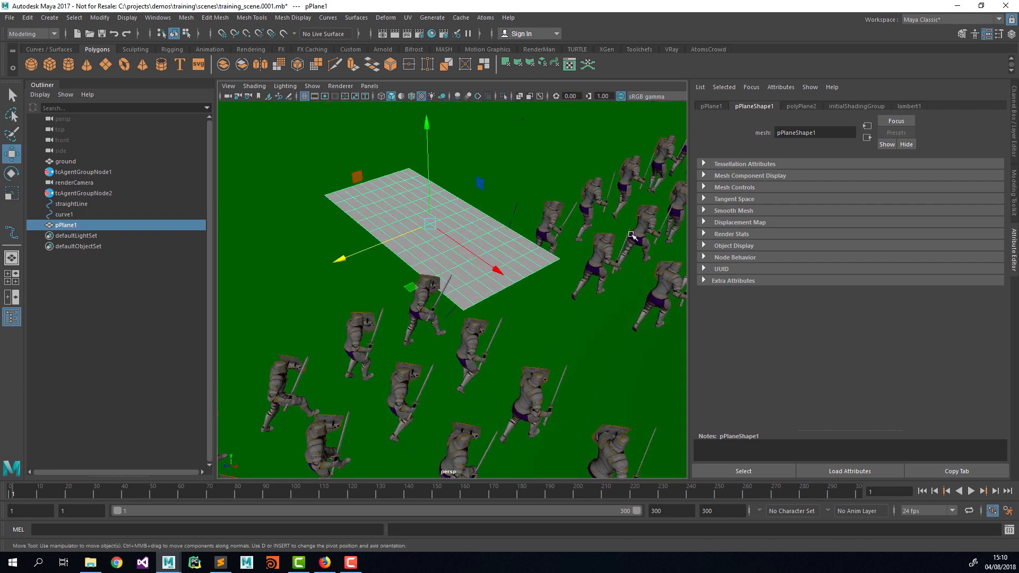
Set the plane's width and height subdivisions to 3 each in its polyPlane2 inputs
click(1014, 131)
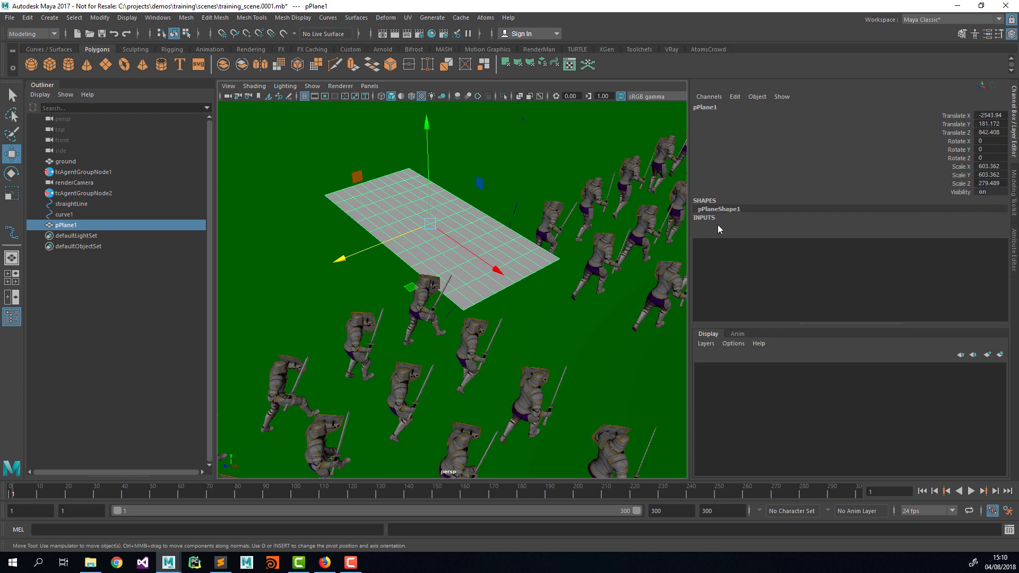
click(718, 225)
click(992, 250)
text(3)
key(Tab)
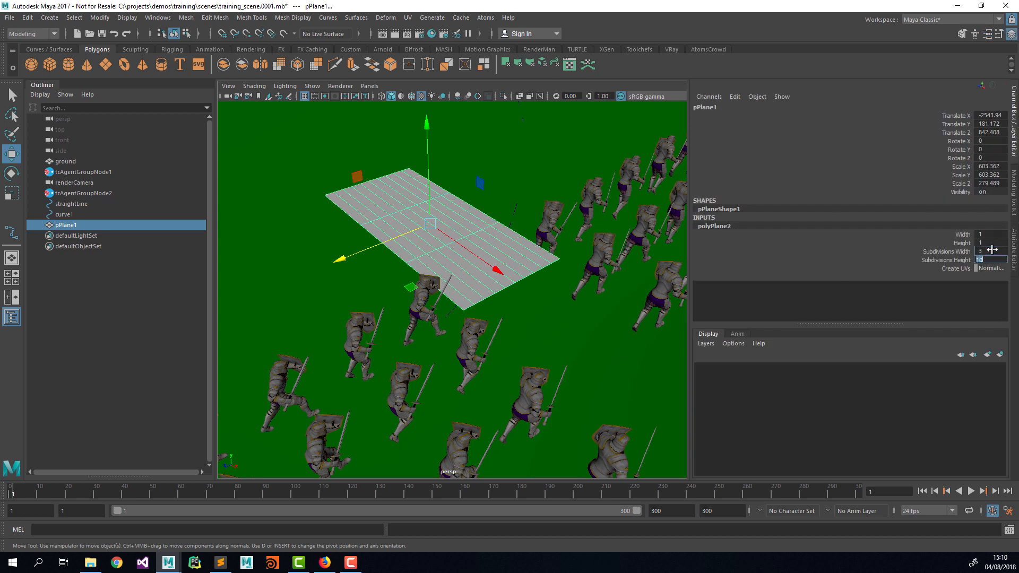
text(3)
key(Tab)
click(868, 378)
mouse_move(494, 252)
alt+mouse_down()
mouse_move(530, 251)
mouse_move(478, 254)
alt+mouse_up()
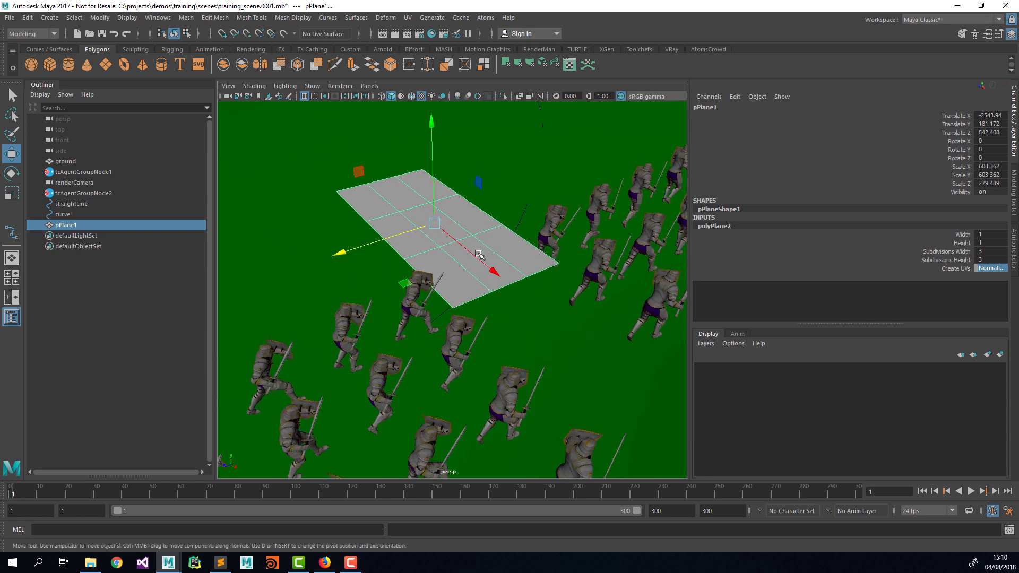
Rename the bending curve1 as curve
click(91, 194)
click(1015, 245)
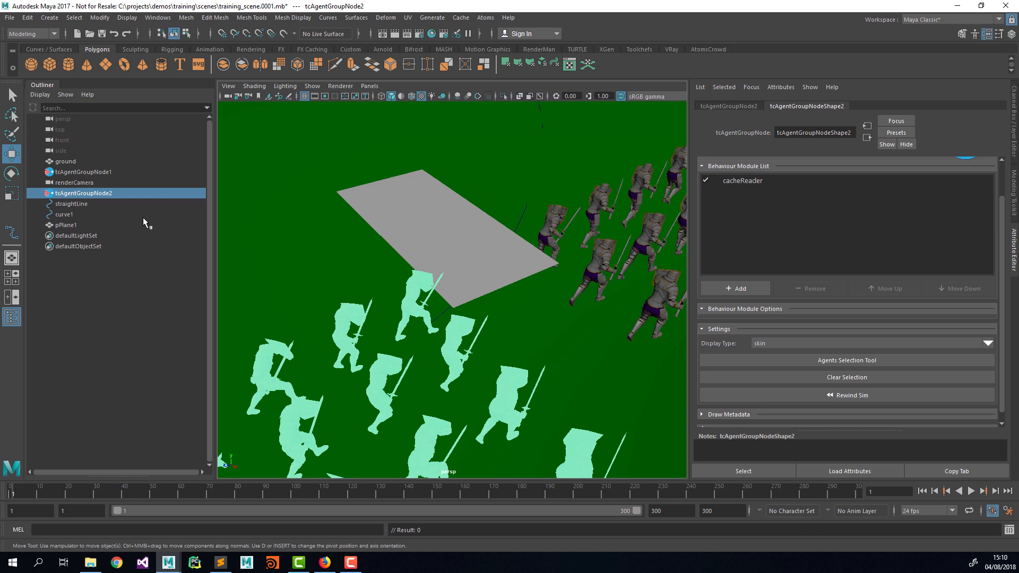
click(76, 214)
double_click(66, 214)
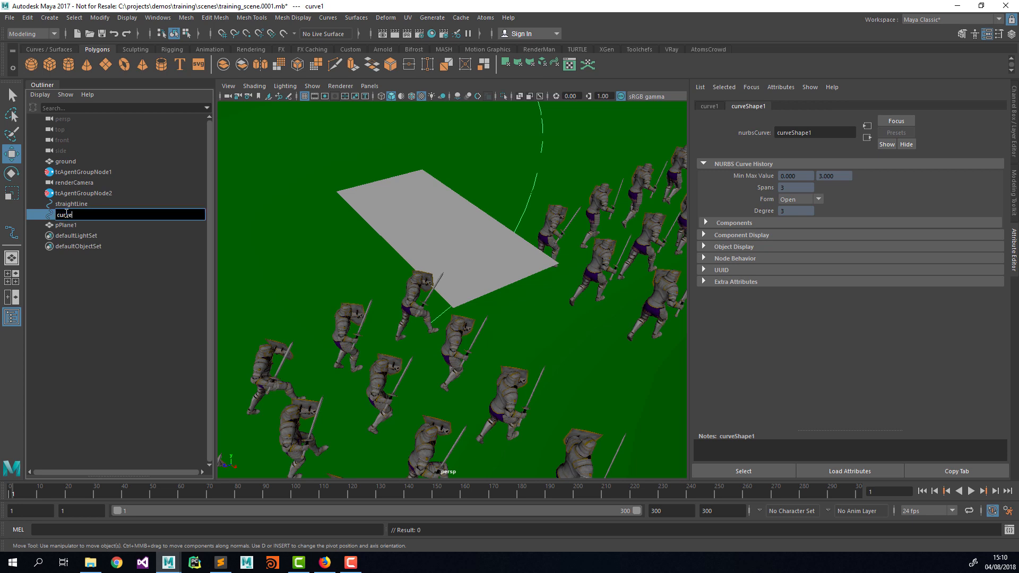
key(Return)
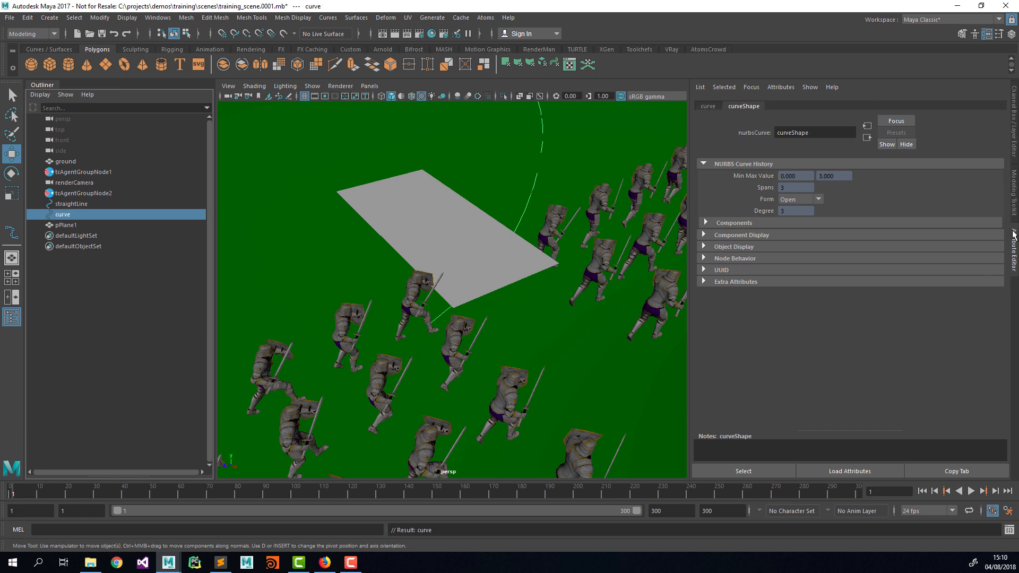
Select tcAgentGroupNode2, play back its cached simulation, and return to the first frame
click(90, 193)
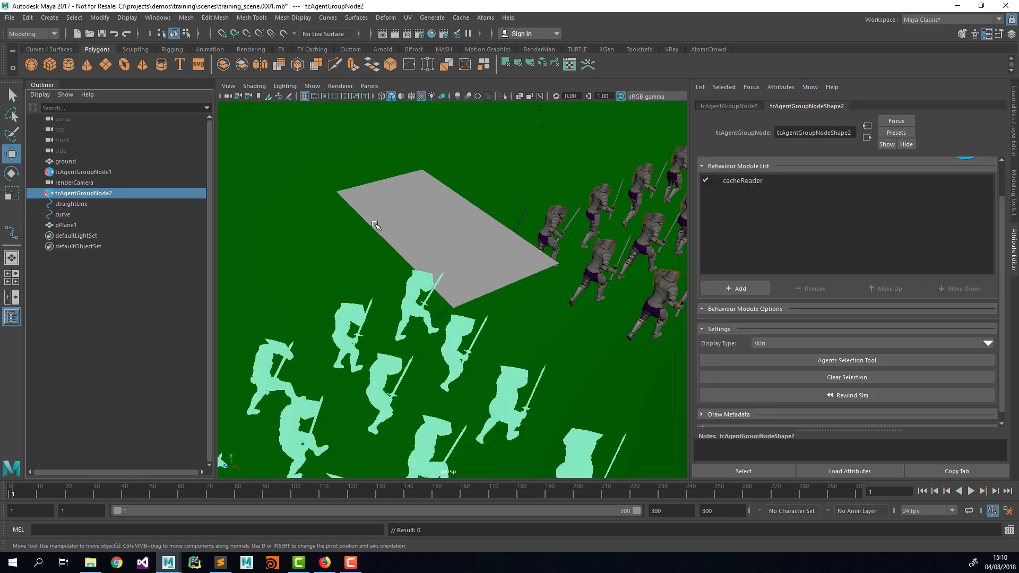
click(738, 287)
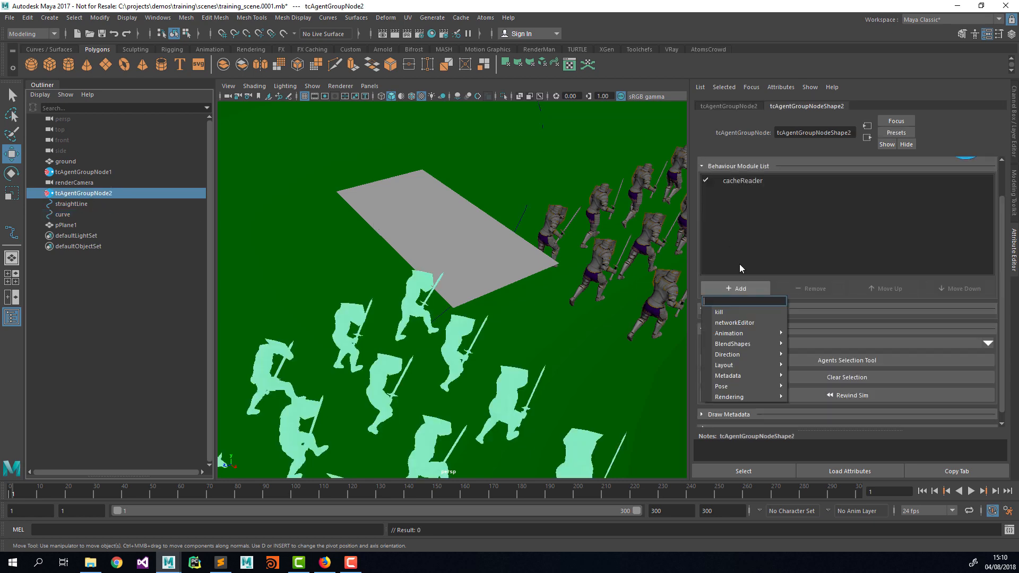
click(739, 263)
click(971, 491)
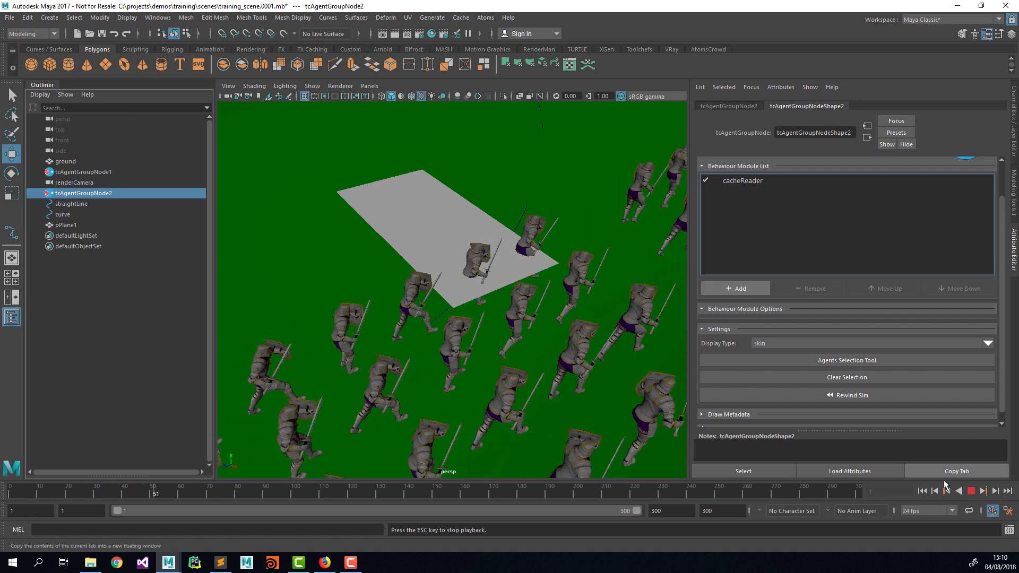
click(925, 491)
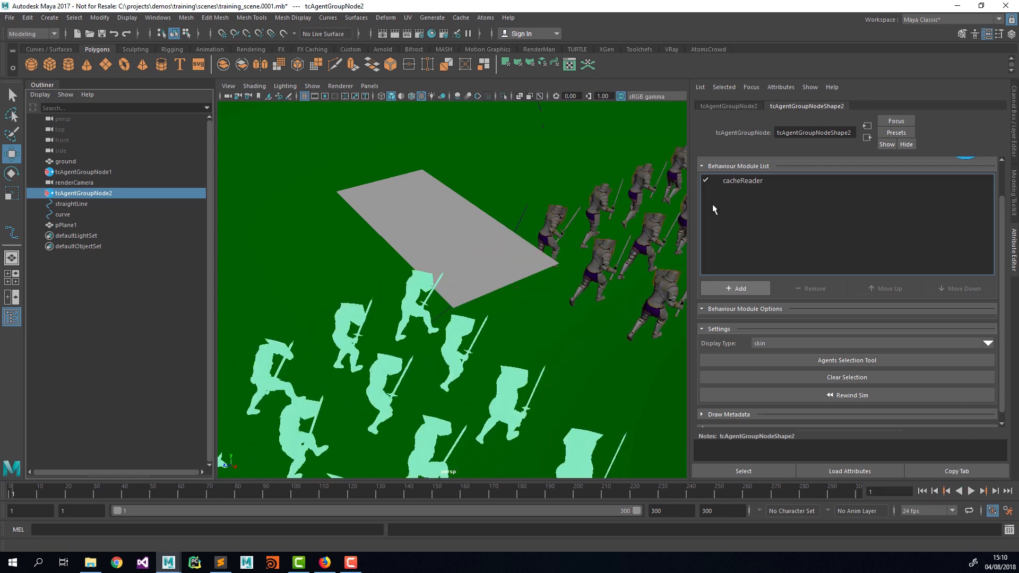
Add a followCurve behaviour module to tcAgentGroupNode2 and assign the bending curve as its curve
click(744, 288)
text(fo)
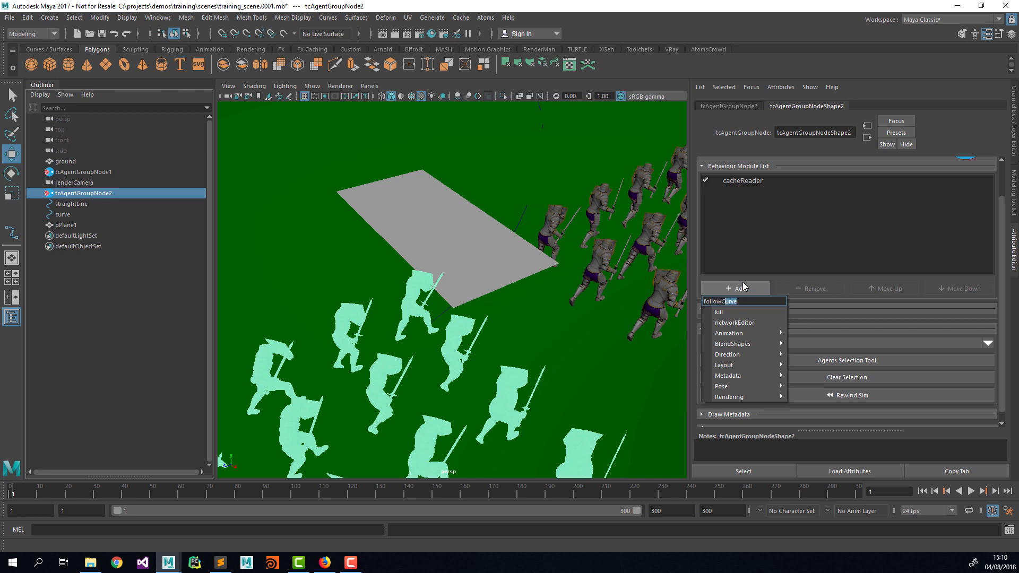
text(llowC)
key(Return)
click(749, 192)
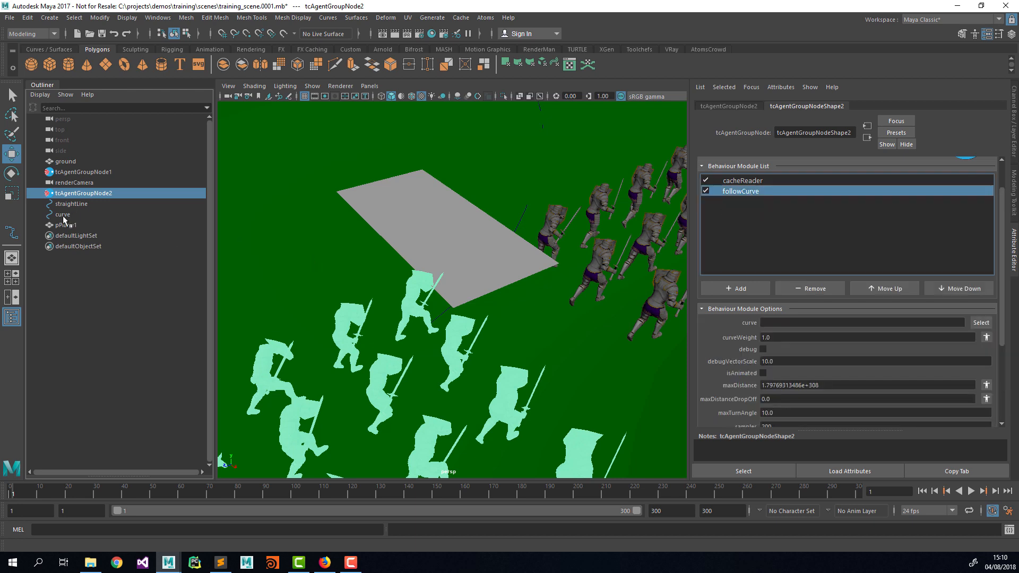
middle_drag(64, 218, 778, 323)
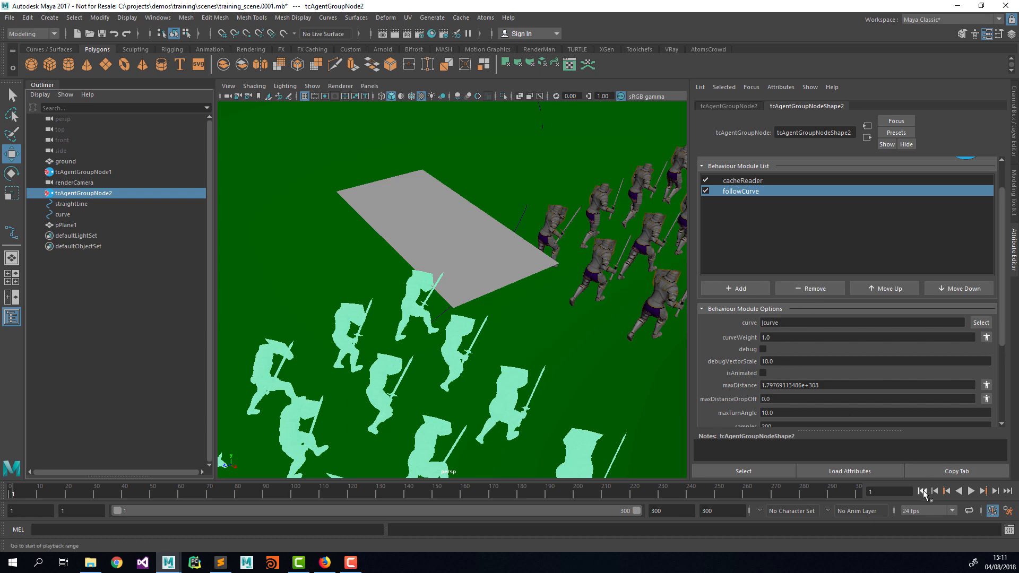
Play the simulation with the followCurve module active to check the agents' direction, and rewind to the start
click(970, 491)
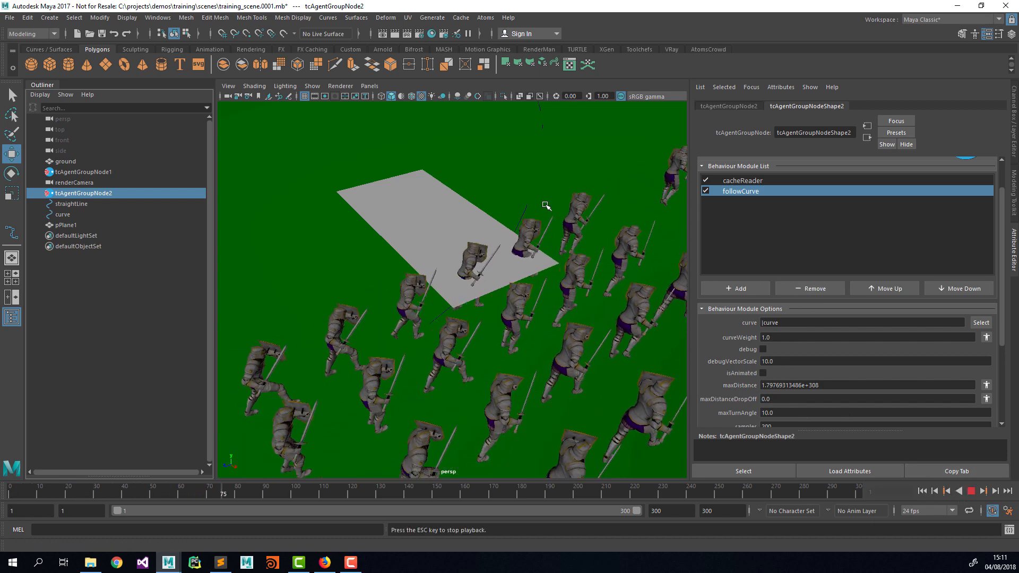
click(971, 491)
click(922, 491)
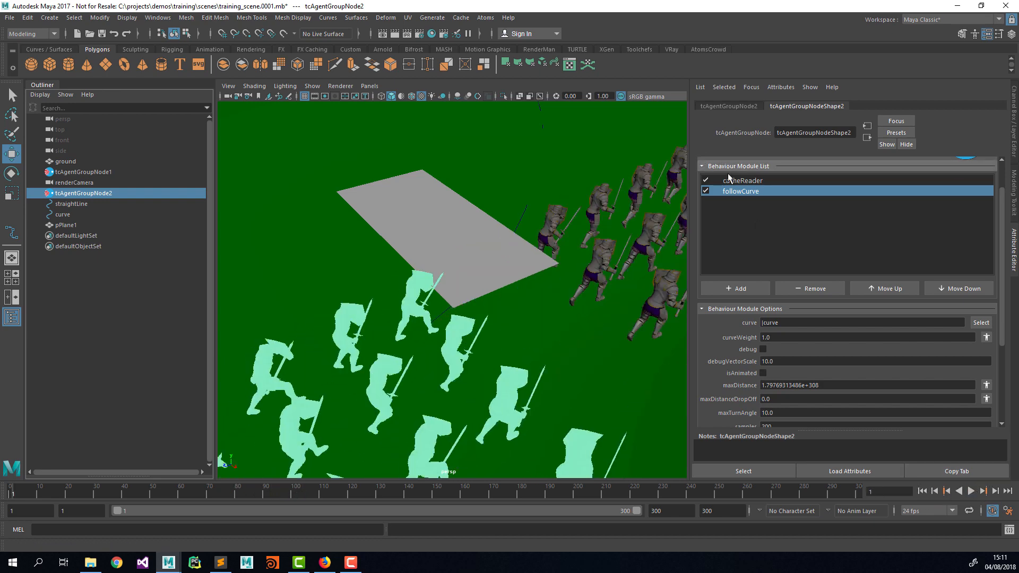
Show the cacheReader module's options, replay the simulation from a wider view of the crowds, and rewind it
click(729, 179)
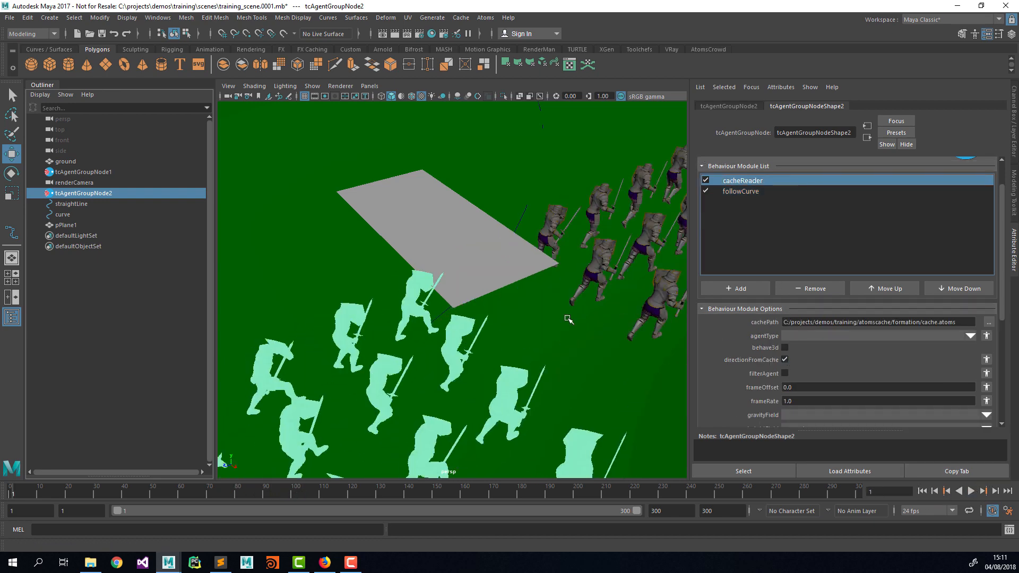
alt+drag(580, 313, 456, 316)
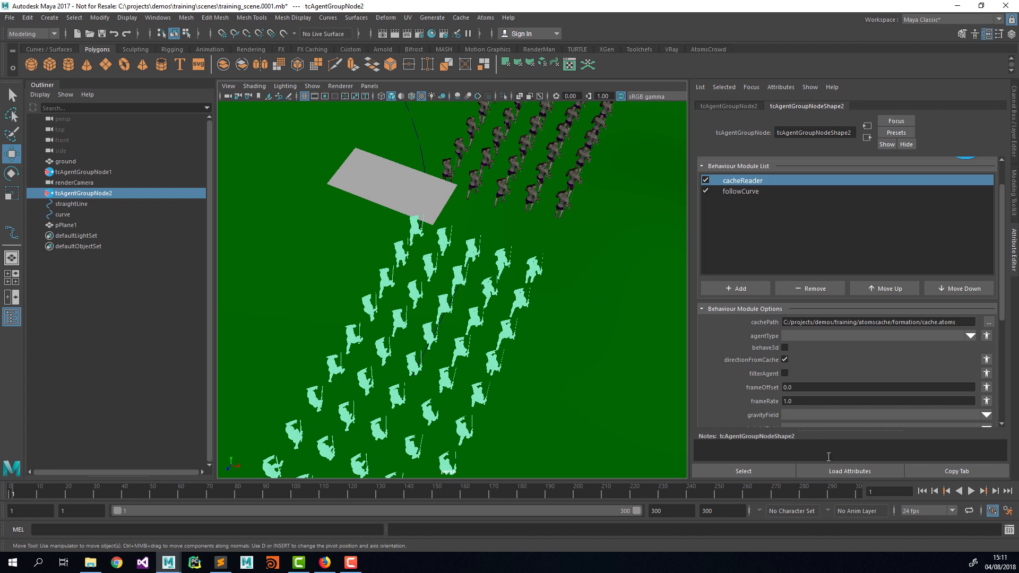
click(971, 491)
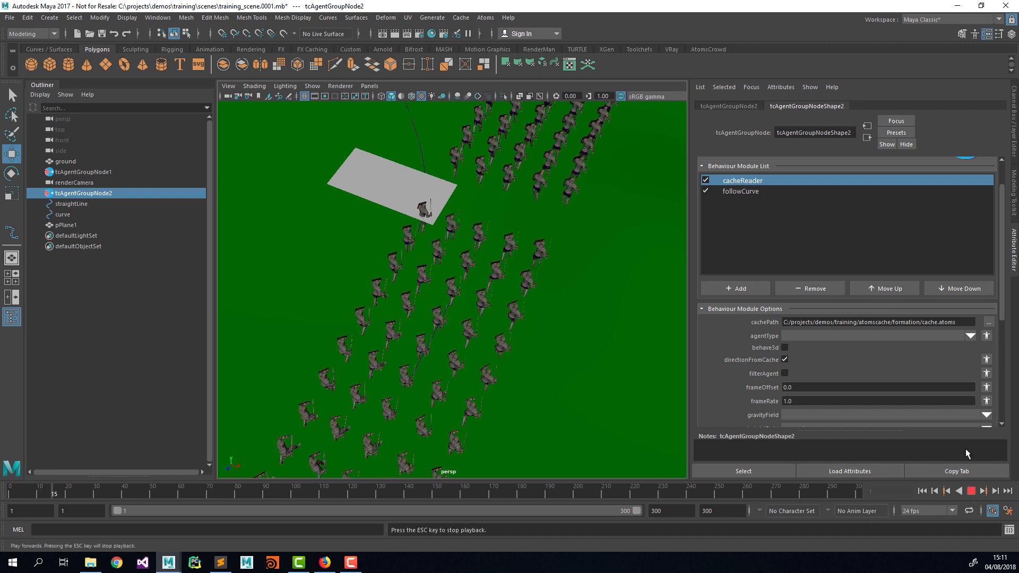
click(971, 491)
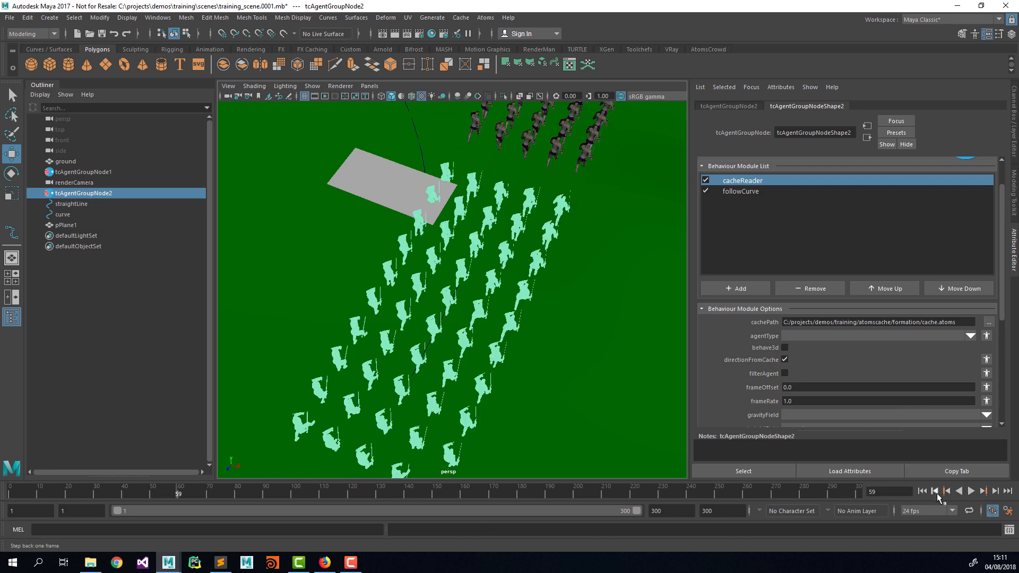
click(922, 491)
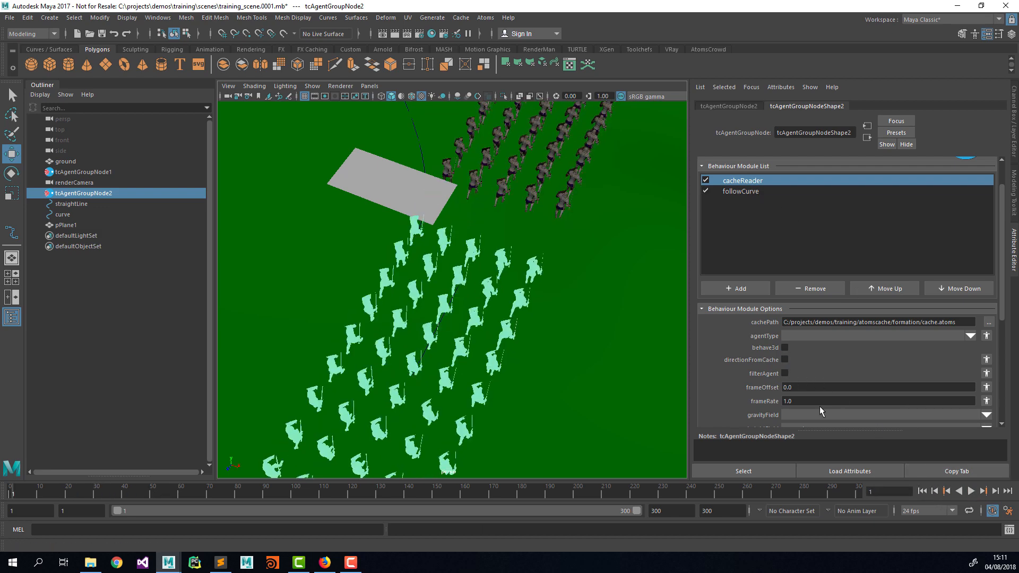
Test the simulation with the cacheReader's directionFromCache turned off, and return to the first frame
click(973, 492)
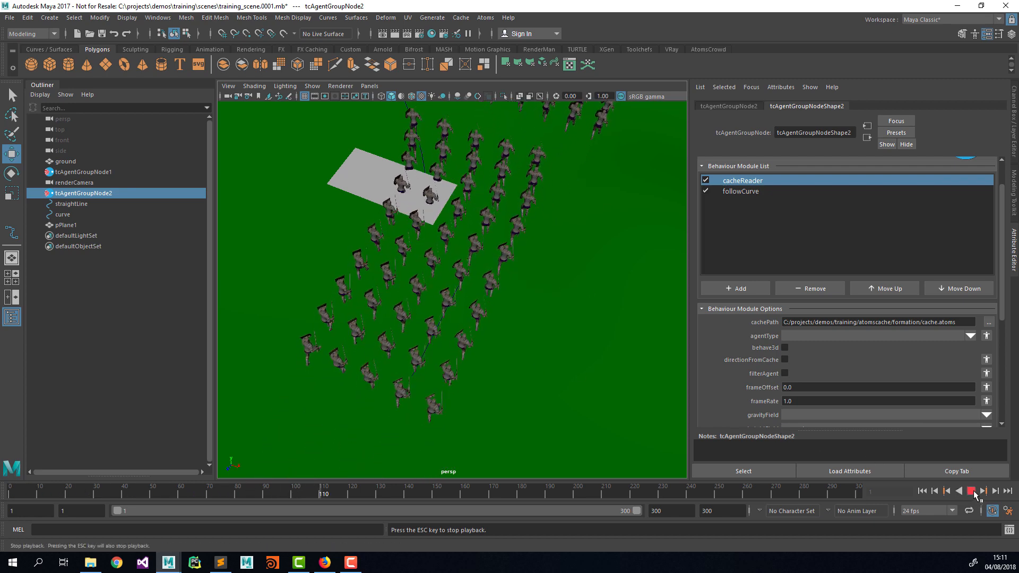
click(971, 491)
click(922, 491)
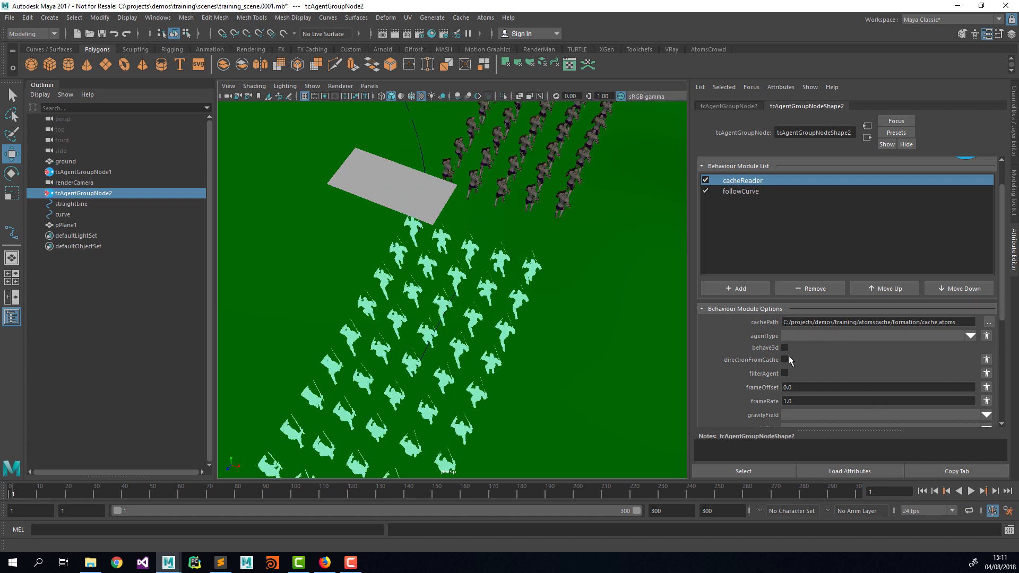
Turn directionFromCache back on, open its per-agent override window, and reset the simulation to the first frame
click(985, 361)
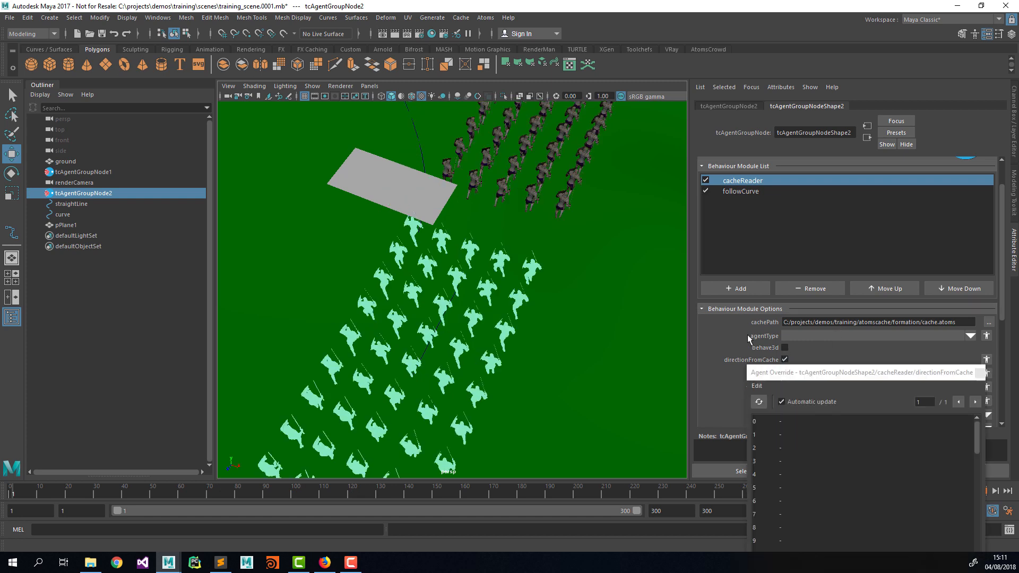
drag(781, 375, 711, 164)
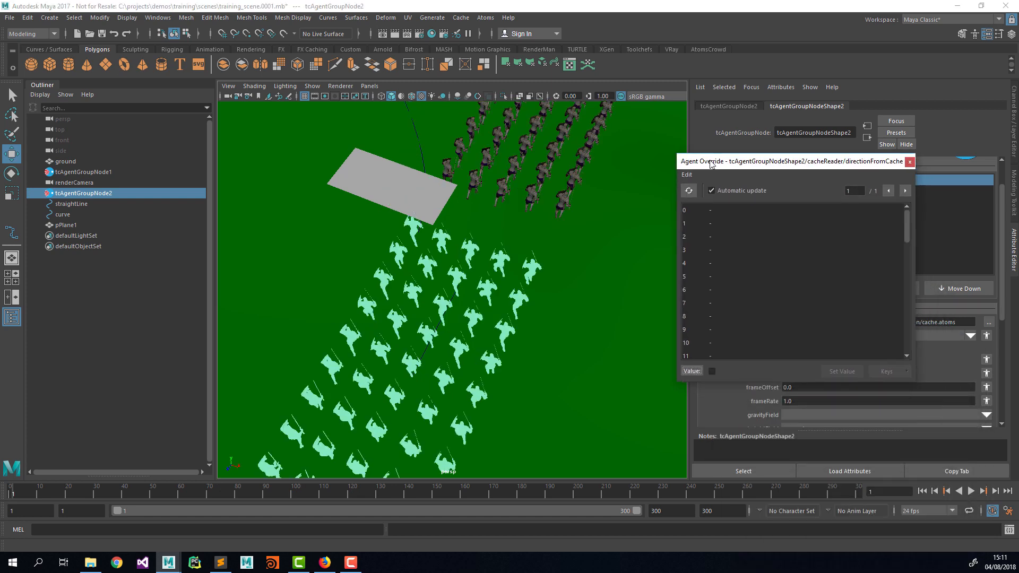
click(924, 496)
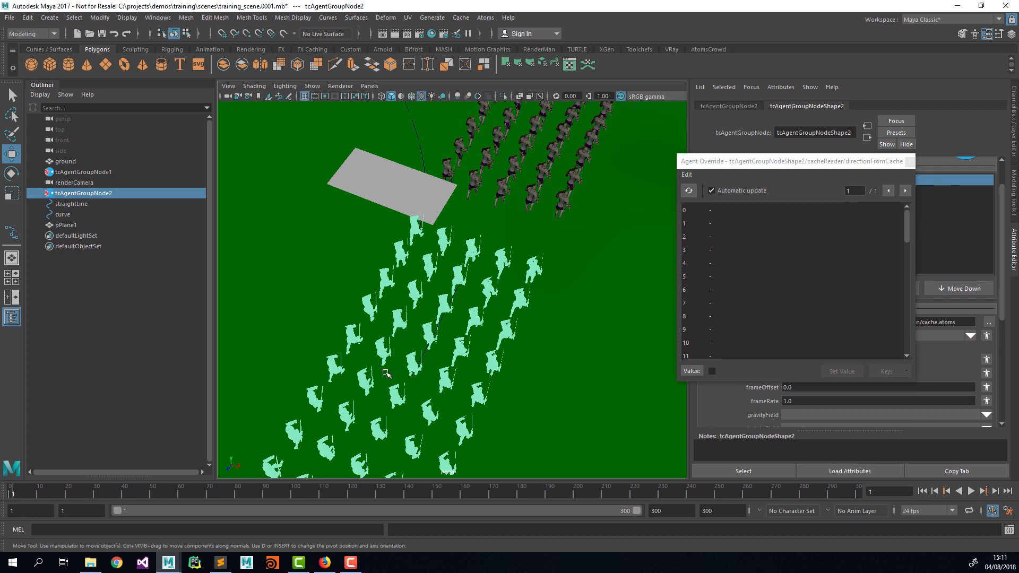
Select the cached crowd's outer column of agents nearest the plane with the Agents Selection Tool
drag(764, 162, 712, 85)
scroll(730, 348, down, 6)
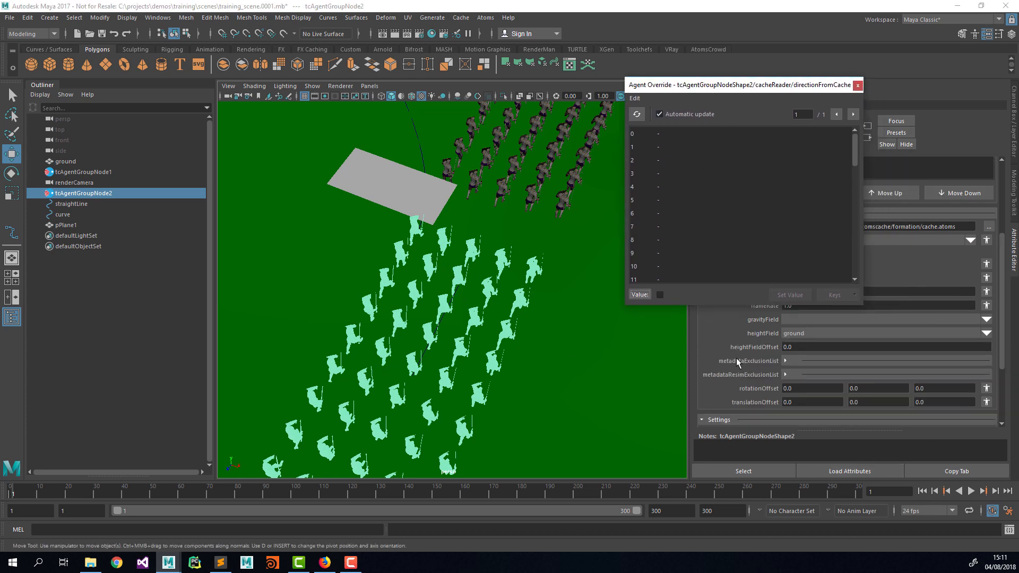
click(801, 356)
alt+drag(474, 369, 507, 361)
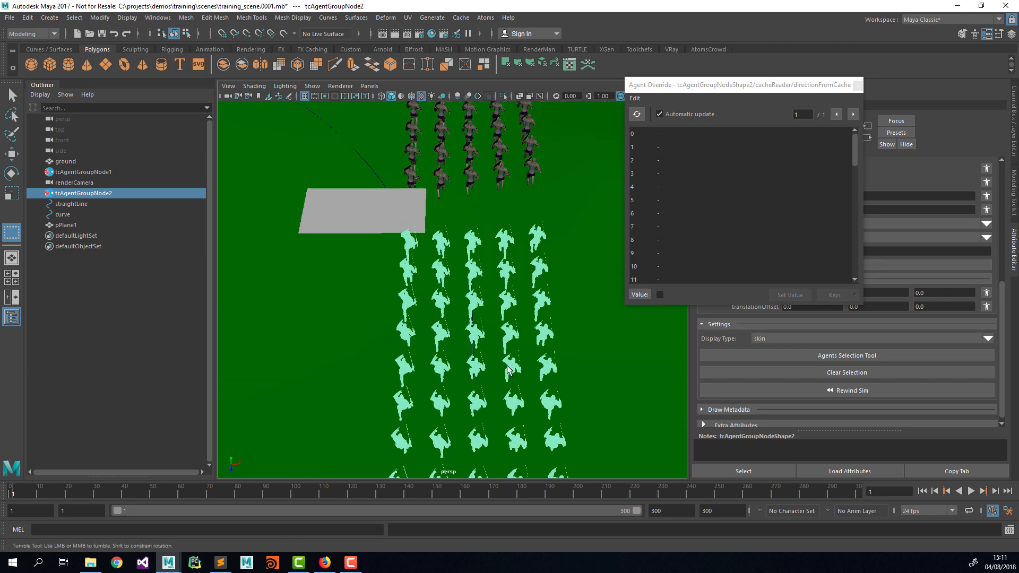
alt+middle_drag(508, 361, 500, 290)
alt+right_drag(500, 289, 451, 243)
drag(377, 178, 425, 440)
Override directionFromCache to off for the selected column of agents
scroll(681, 159, down, 4)
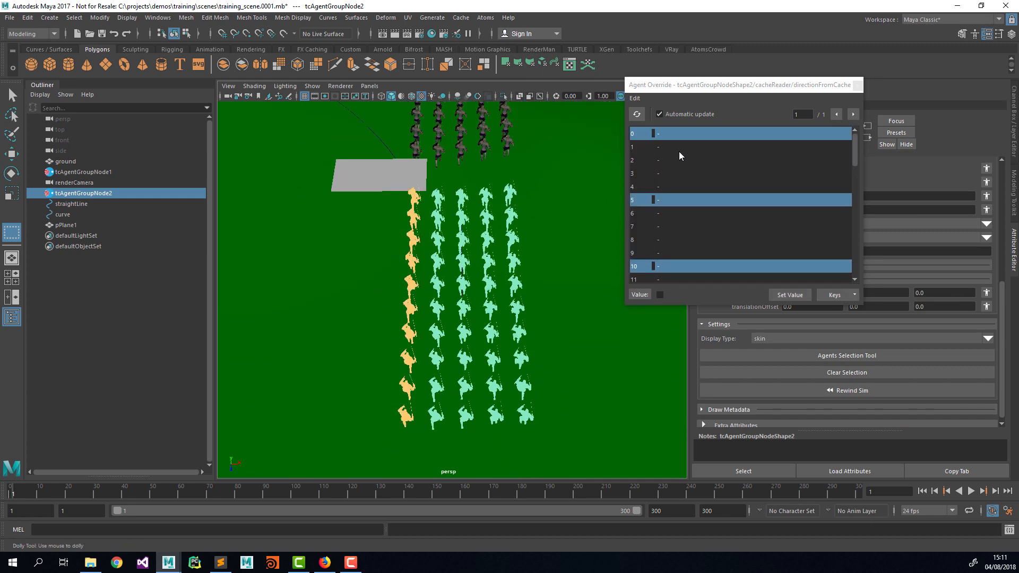
scroll(685, 181, down, 4)
scroll(685, 192, up, 4)
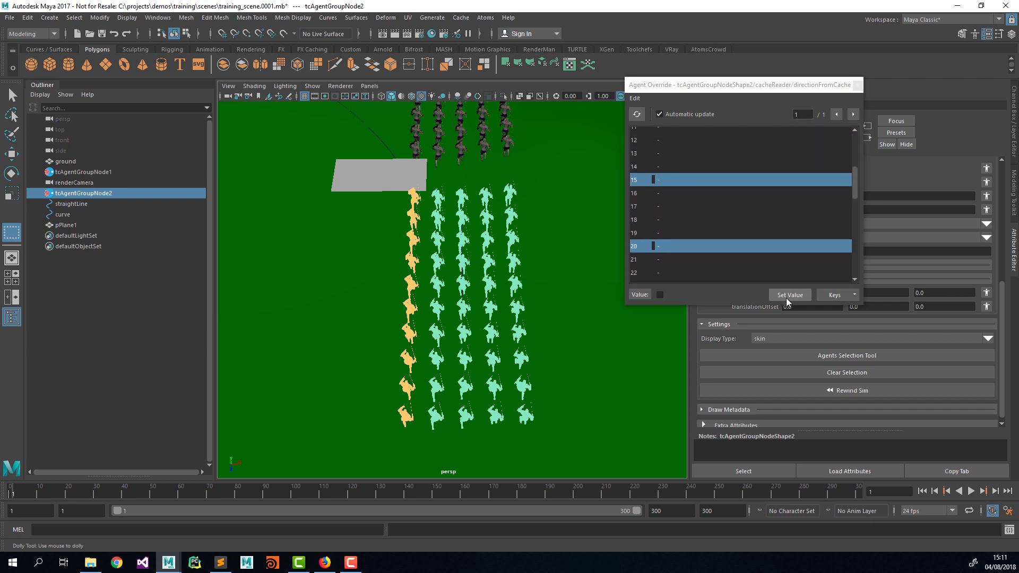
click(790, 294)
drag(729, 90, 587, 194)
scroll(761, 243, up, 2)
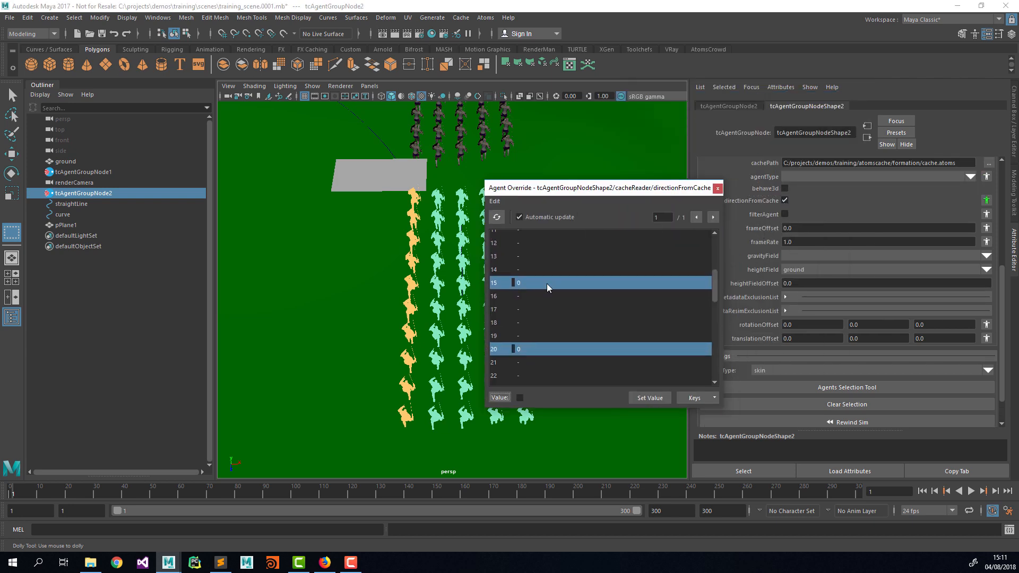
drag(571, 195, 604, 183)
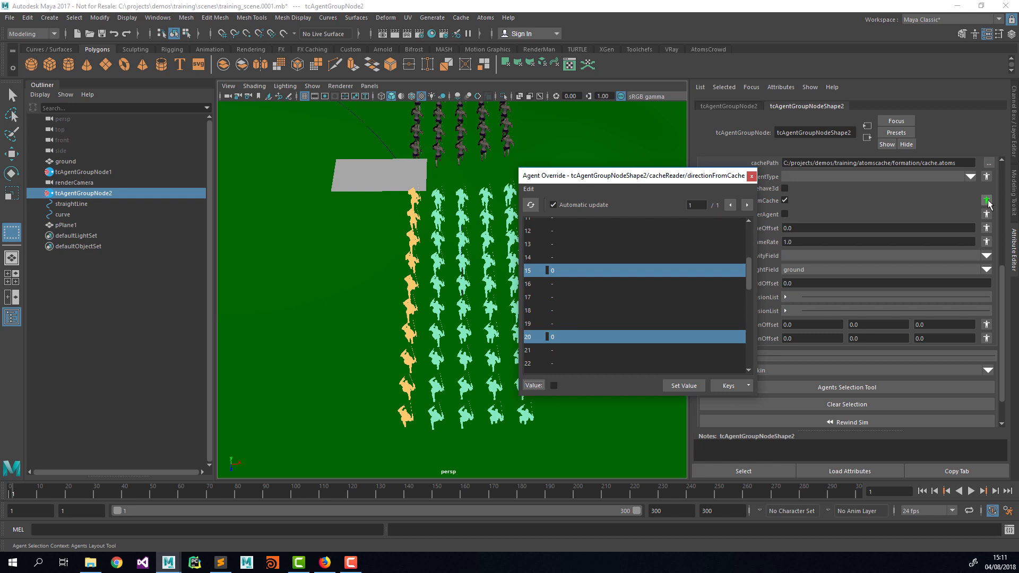
Test the simulation with the column's directionFromCache override, and return to the first frame
drag(700, 180, 836, 148)
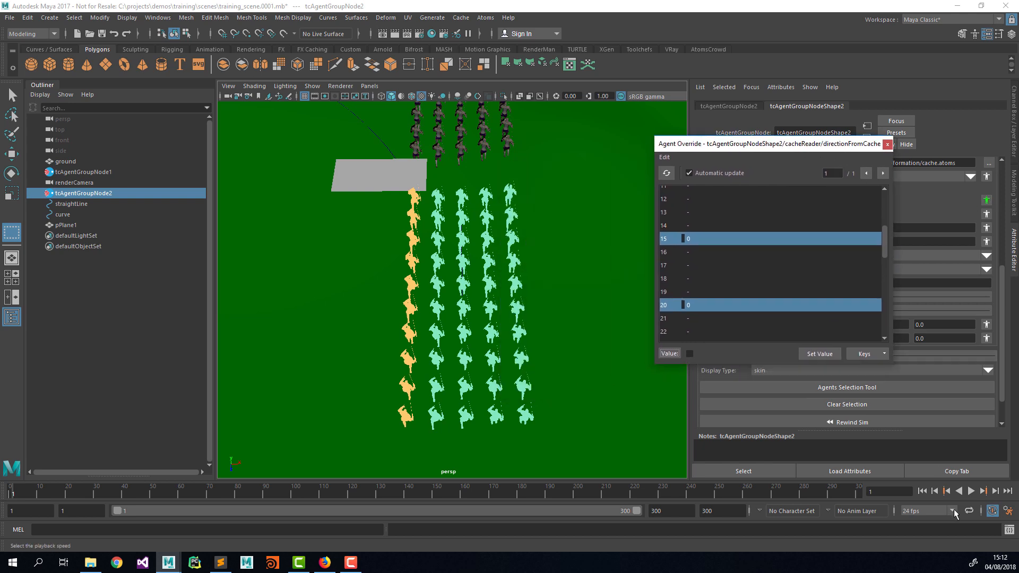
click(978, 493)
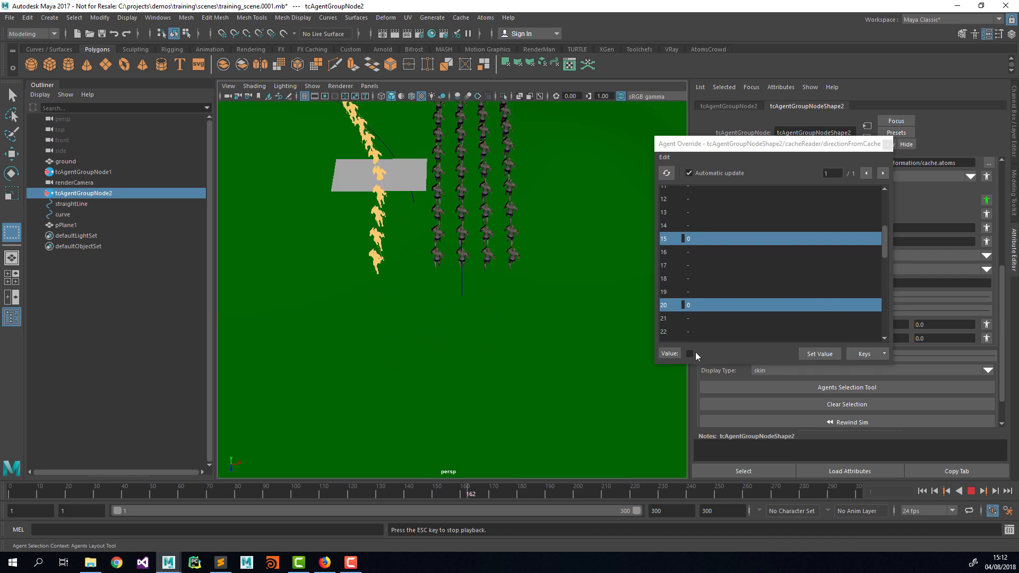
drag(741, 148, 656, 167)
click(972, 492)
click(923, 492)
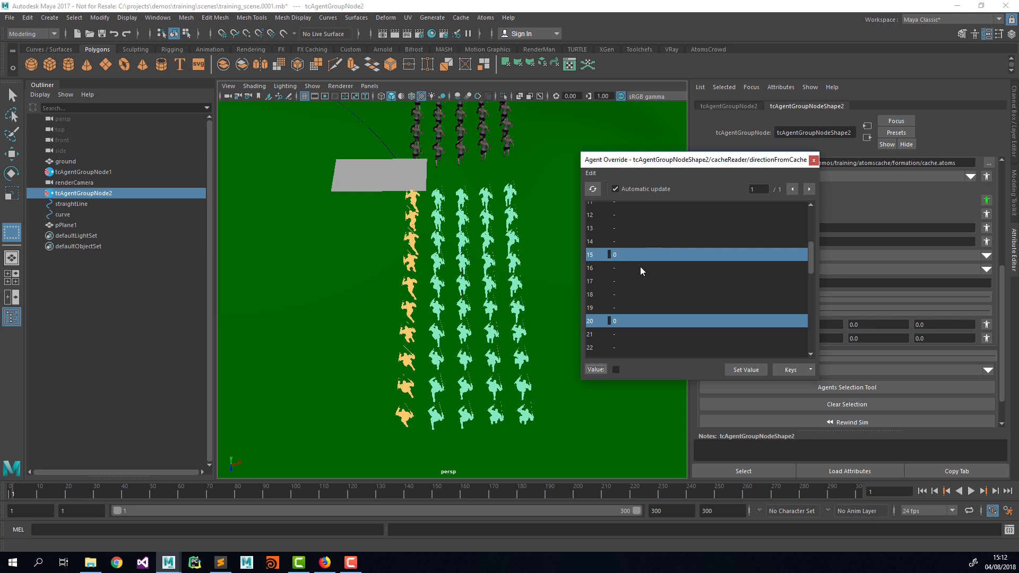
Clear all per-agent directionFromCache overrides and close the override window
scroll(618, 295, up, 4)
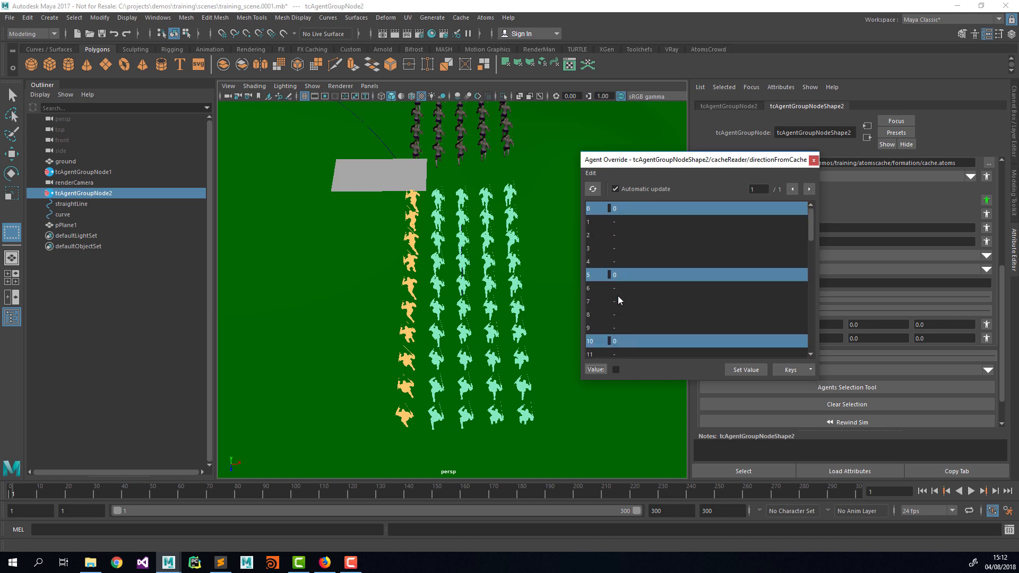
click(590, 173)
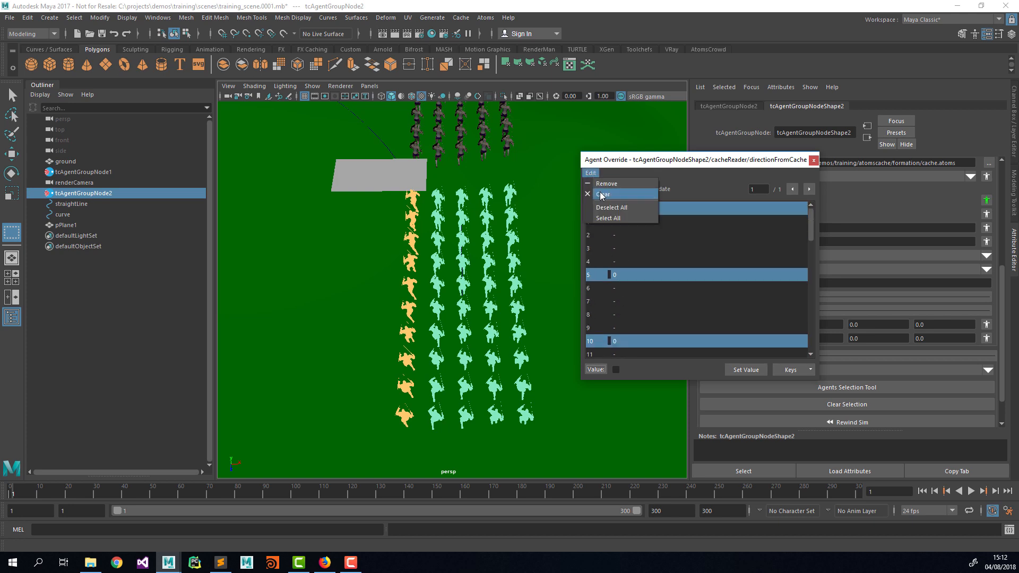
click(602, 194)
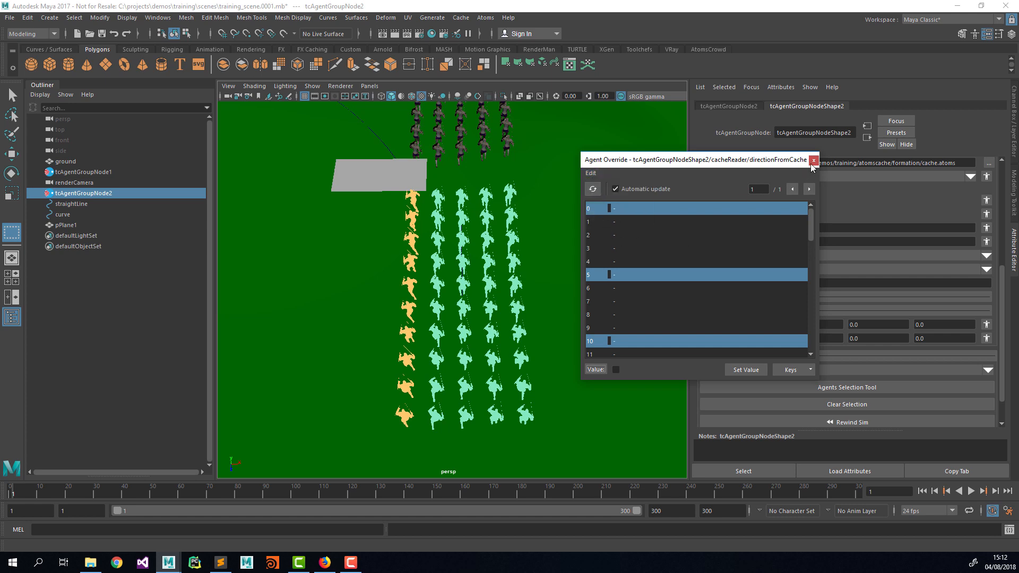
click(813, 161)
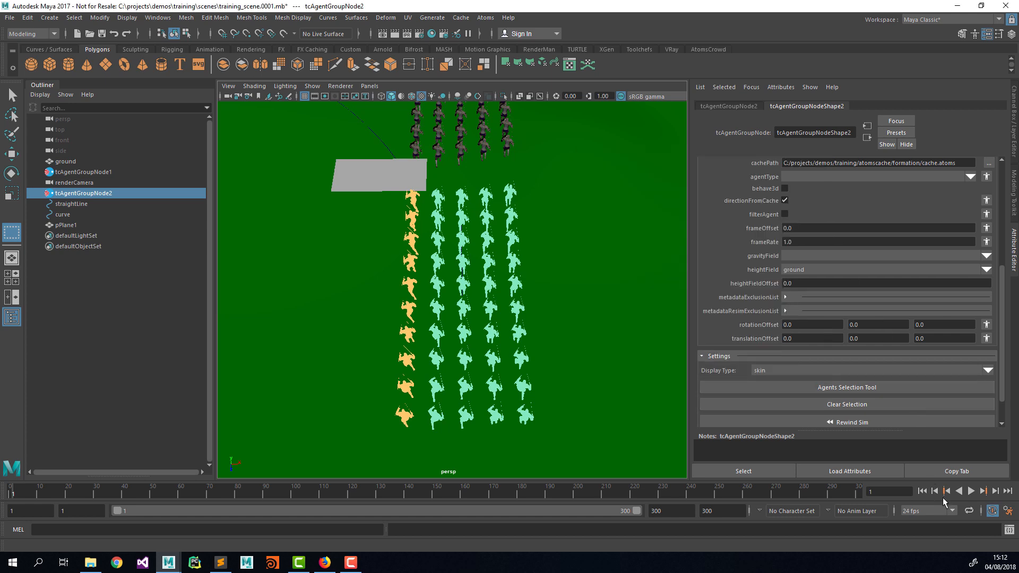
Run the simulation up to frame 40 and clear the current agent selection
click(972, 494)
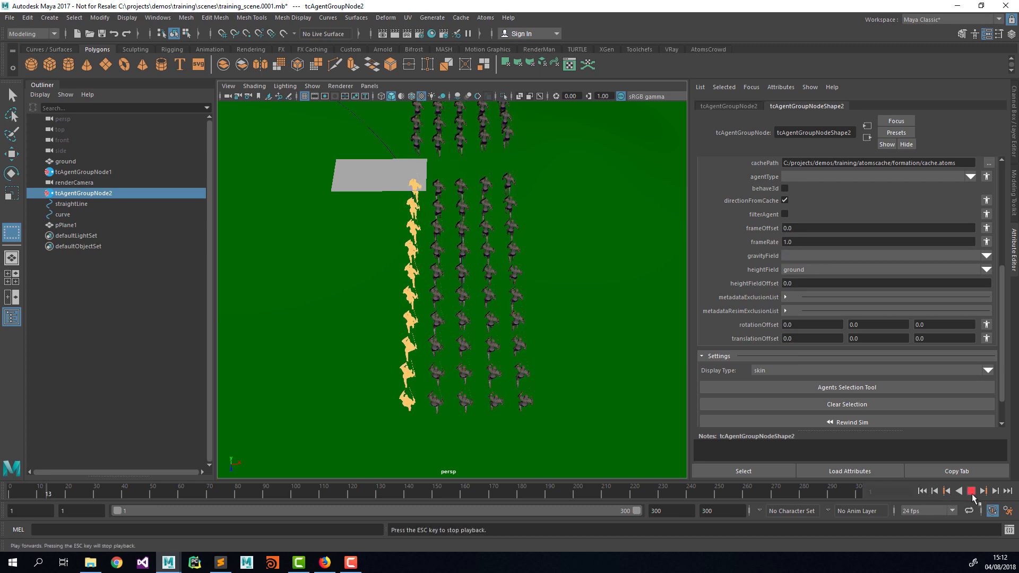
click(972, 494)
click(821, 403)
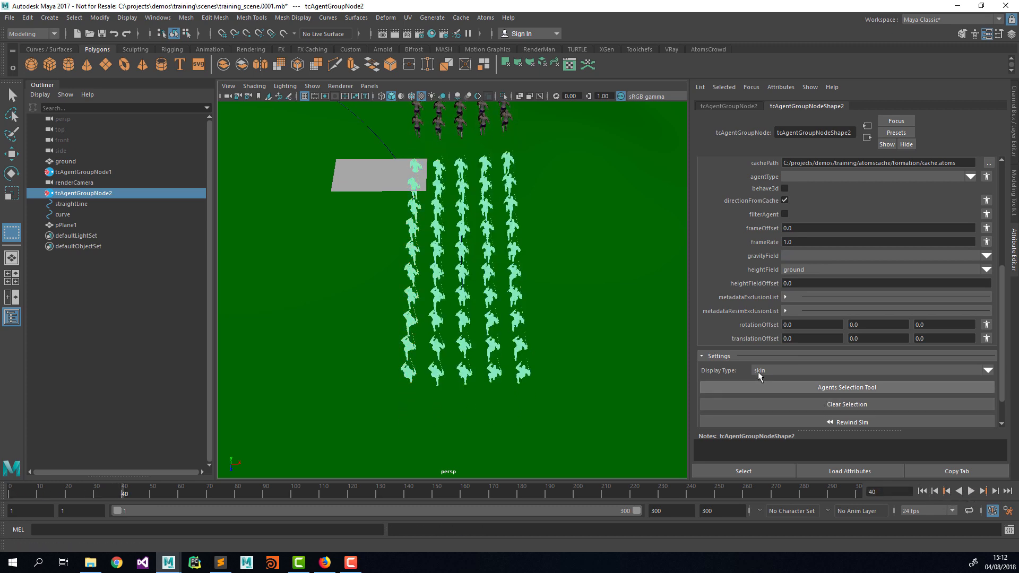
Reselect the outer column of cached agents that passes over the plane
alt+drag(604, 324, 509, 303)
scroll(765, 293, up, 6)
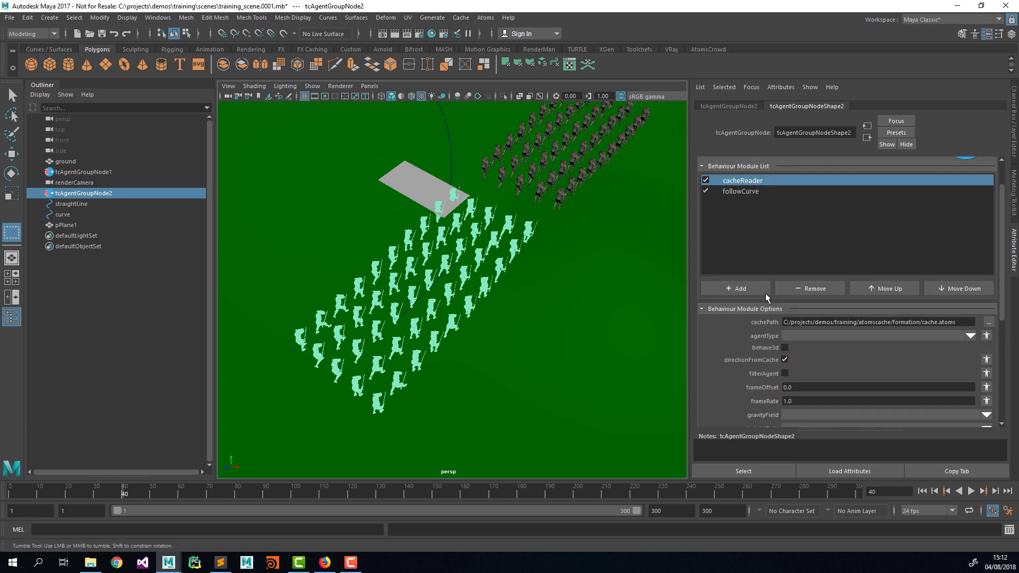
scroll(765, 292, down, 4)
scroll(773, 341, down, 3)
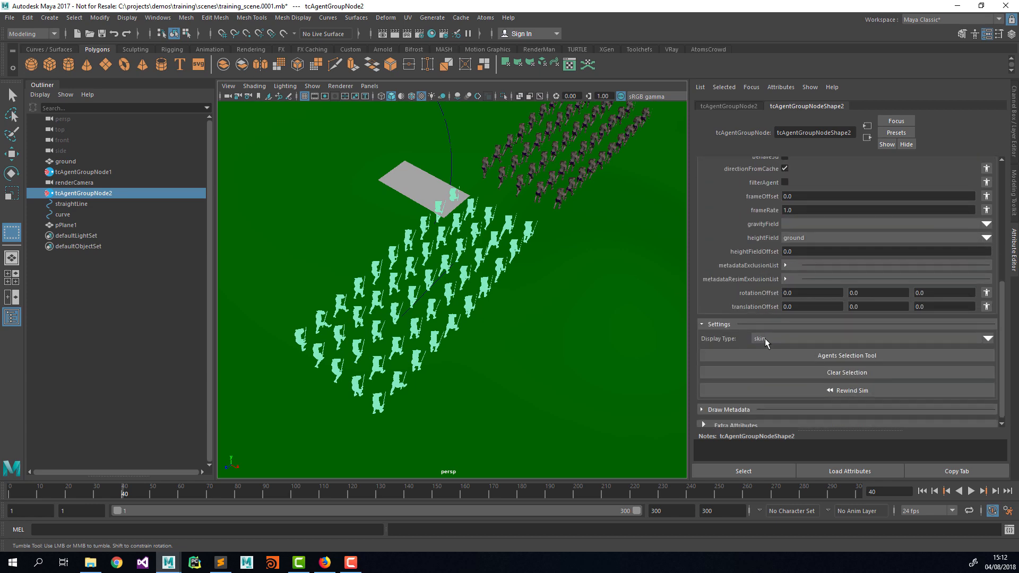
alt+drag(523, 318, 390, 241)
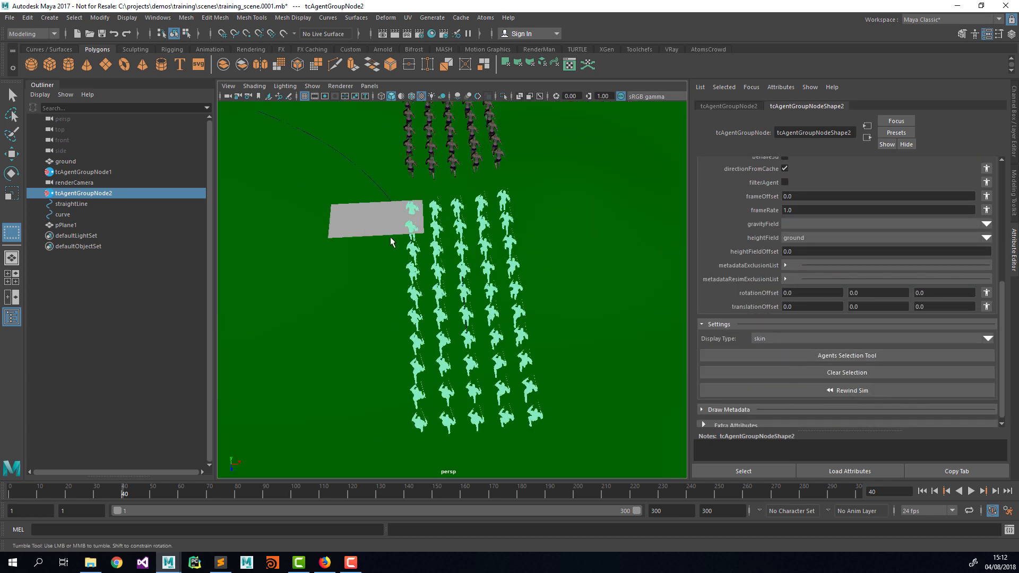
drag(377, 191, 427, 424)
alt+drag(485, 366, 437, 341)
Add an areaTrigger metadata module to the group's behaviour modules and show its options
scroll(755, 290, up, 5)
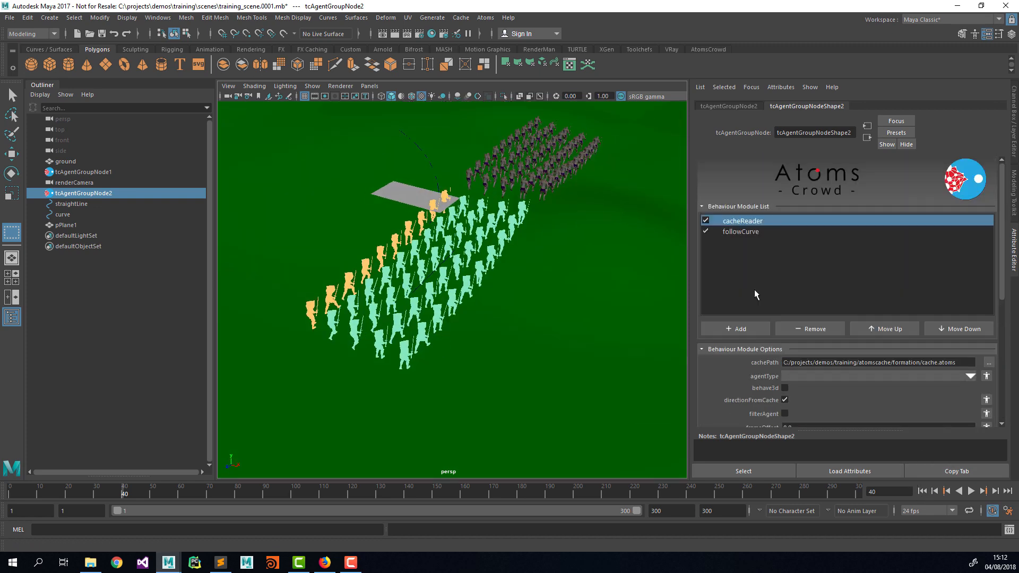
click(745, 330)
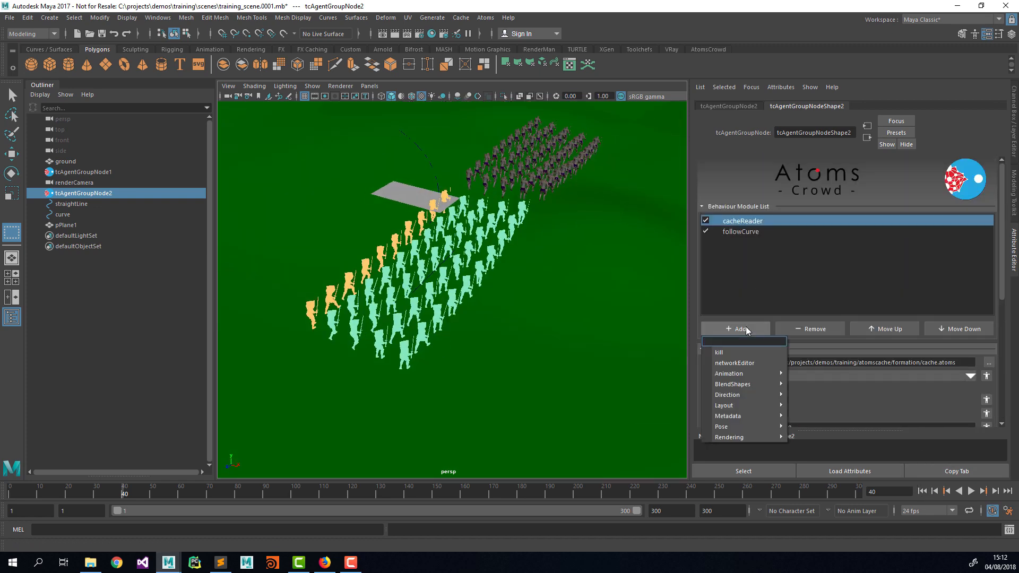
mouse_move(737, 415)
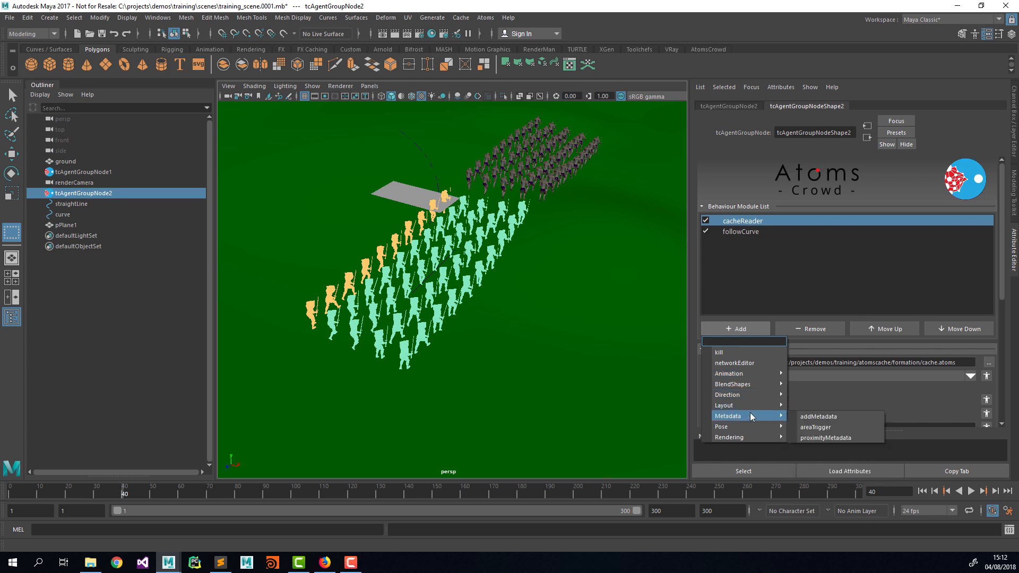
click(815, 427)
click(740, 242)
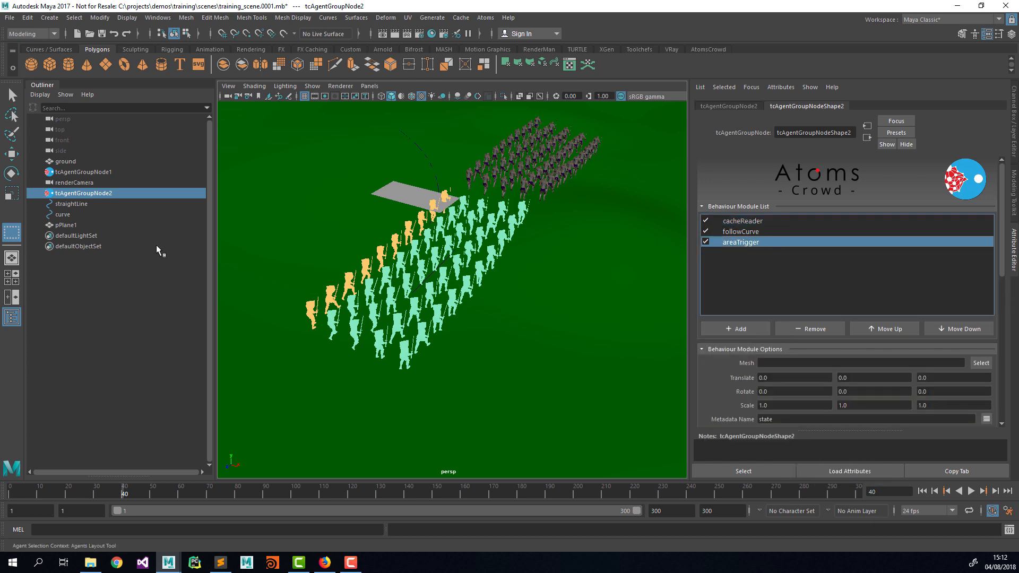
Rename pPlane1 as areaTrigger and assign it as the mesh of tcAgentGroupNode2's areaTrigger module
click(60, 226)
double_click(59, 225)
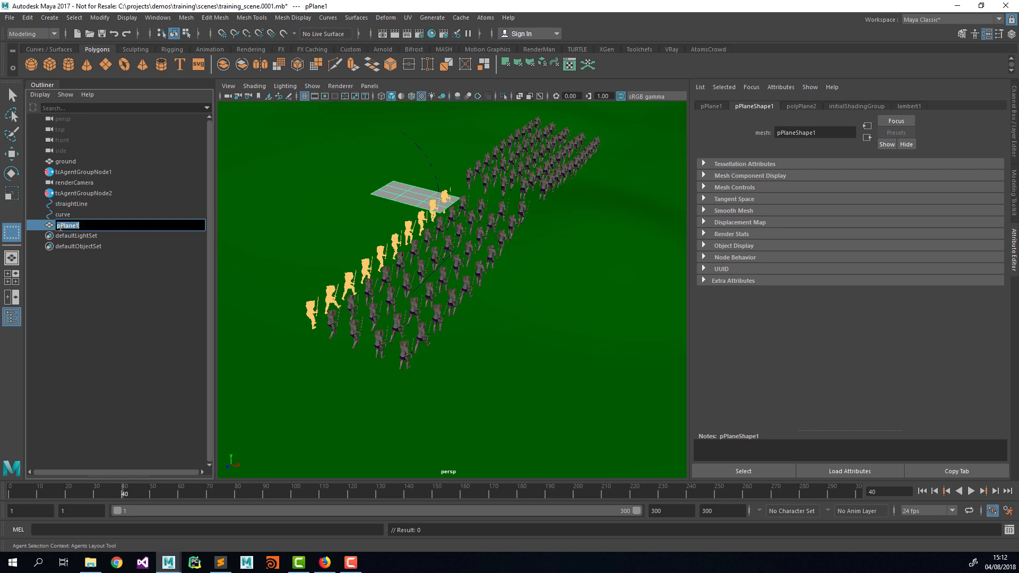
text(areaTrigger)
key(Return)
click(94, 195)
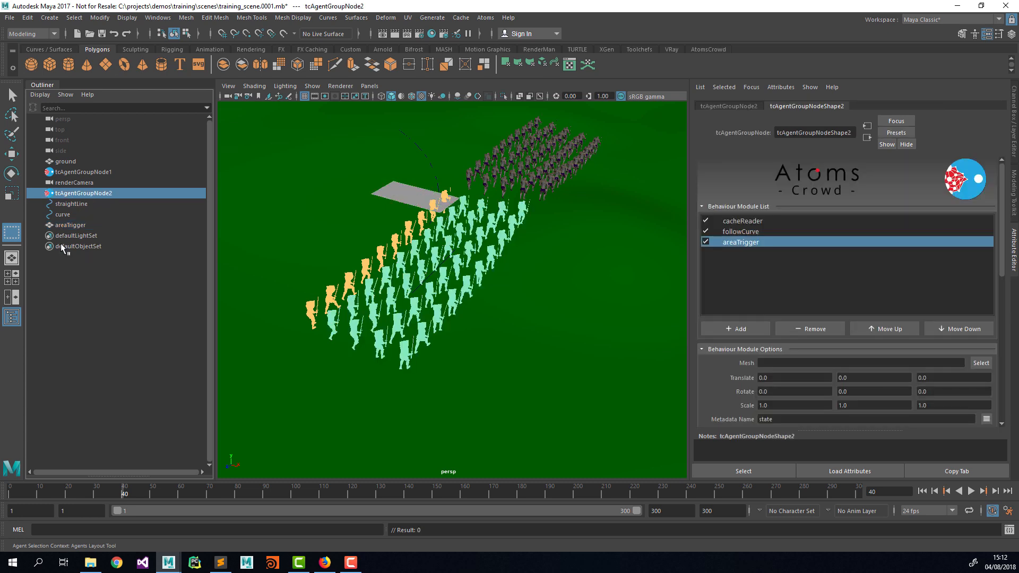
middle_drag(65, 223, 753, 363)
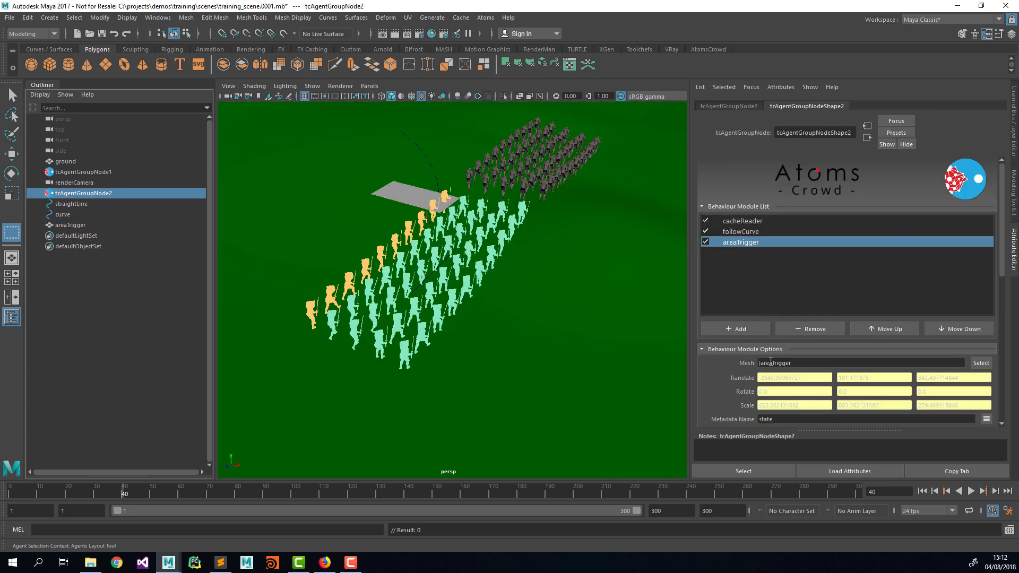
Return to the first frame and set the area trigger's metadata destination to the followCurve module's curveWeight
scroll(736, 373, down, 1)
scroll(736, 374, down, 2)
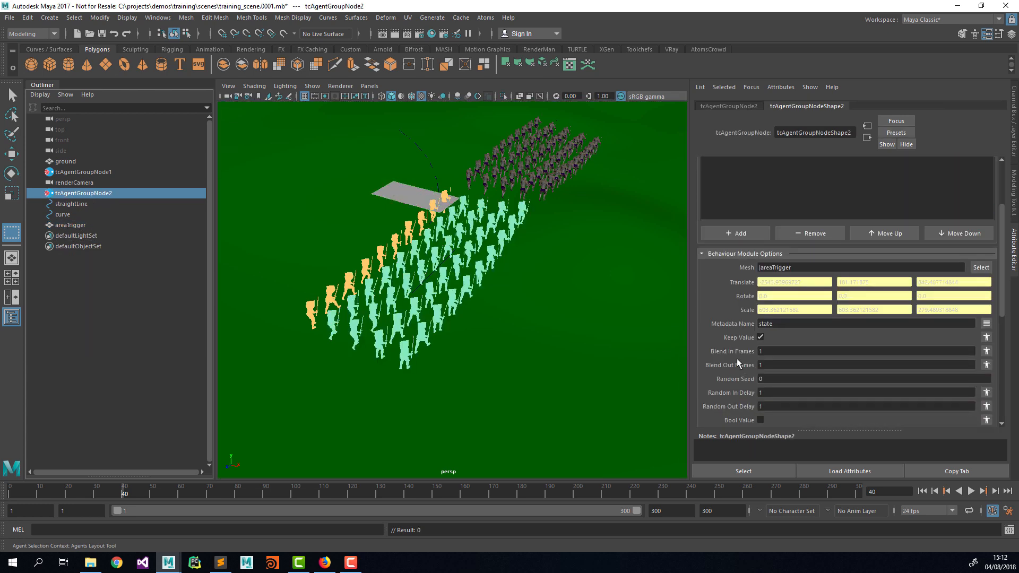
click(986, 324)
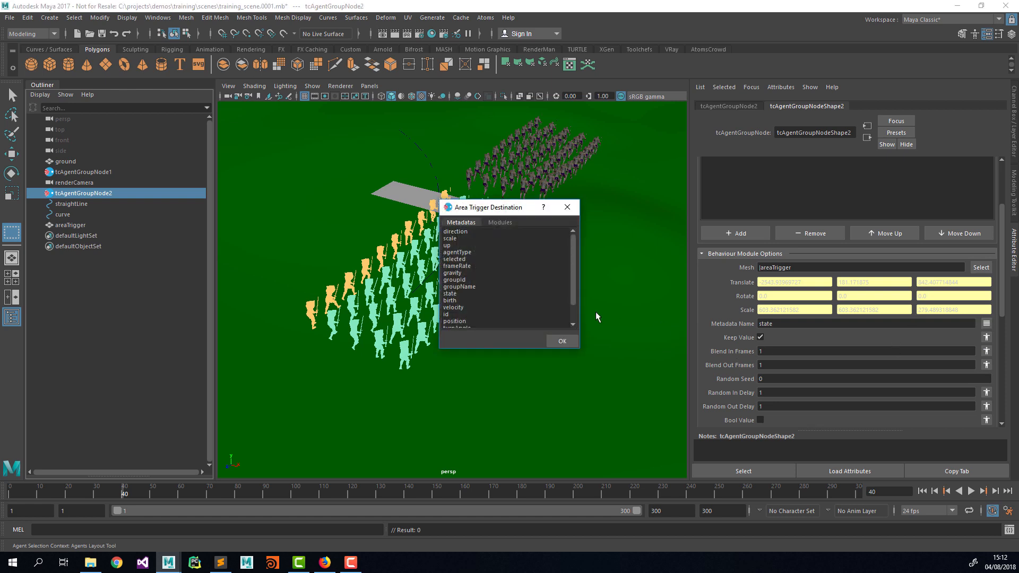
drag(498, 218, 520, 226)
scroll(734, 254, up, 3)
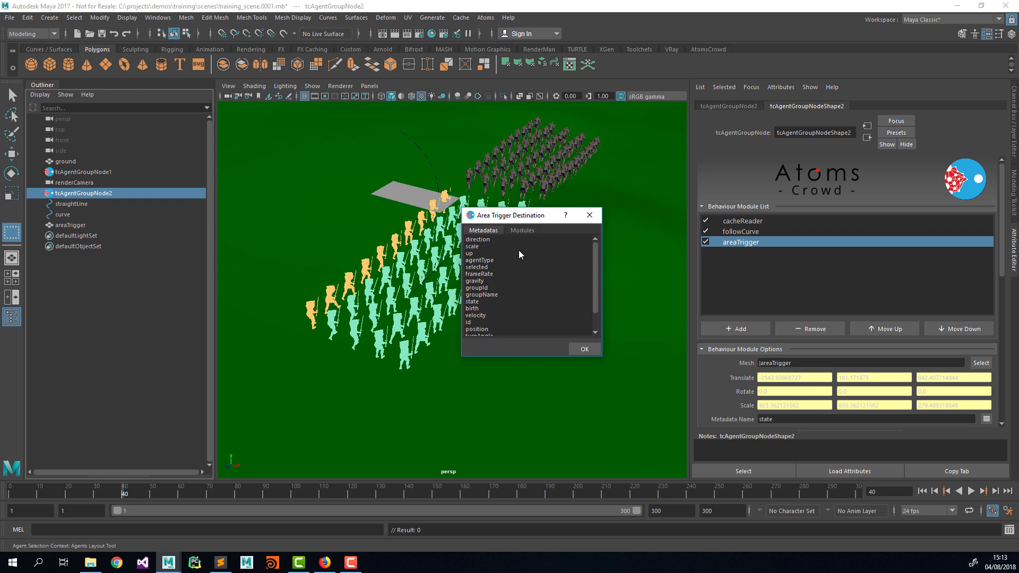
click(921, 491)
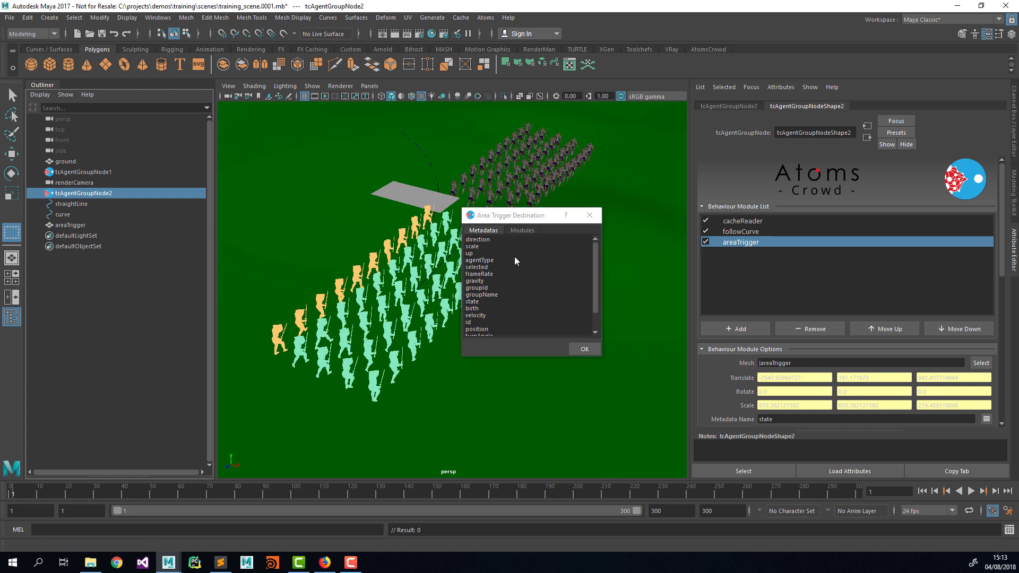
click(522, 229)
double_click(498, 247)
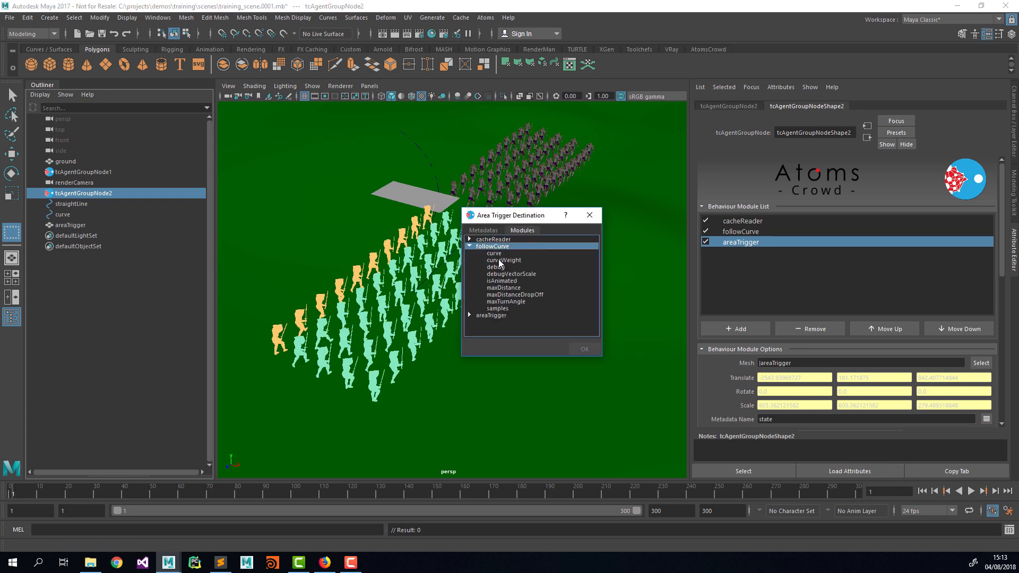
click(502, 260)
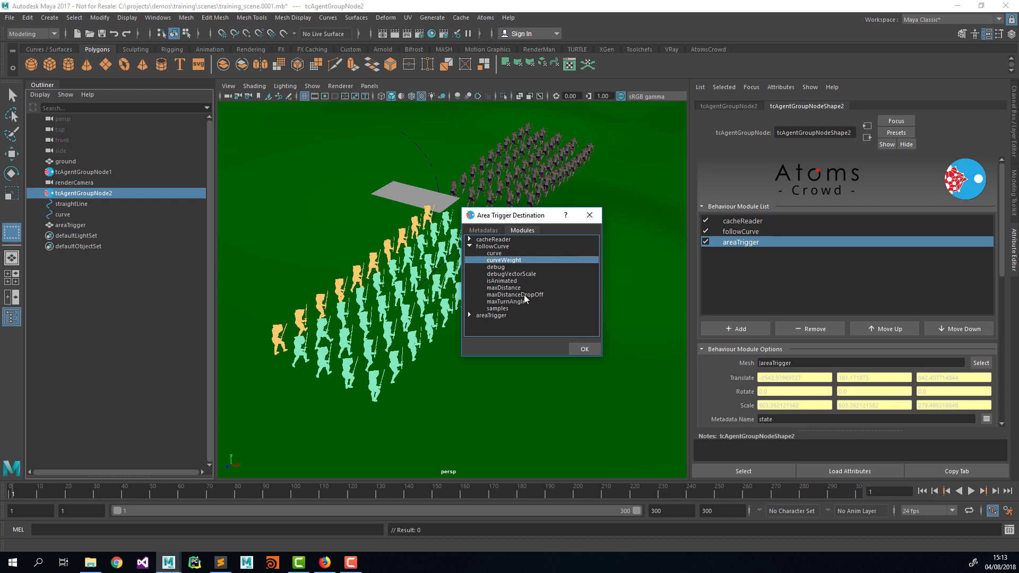
click(577, 351)
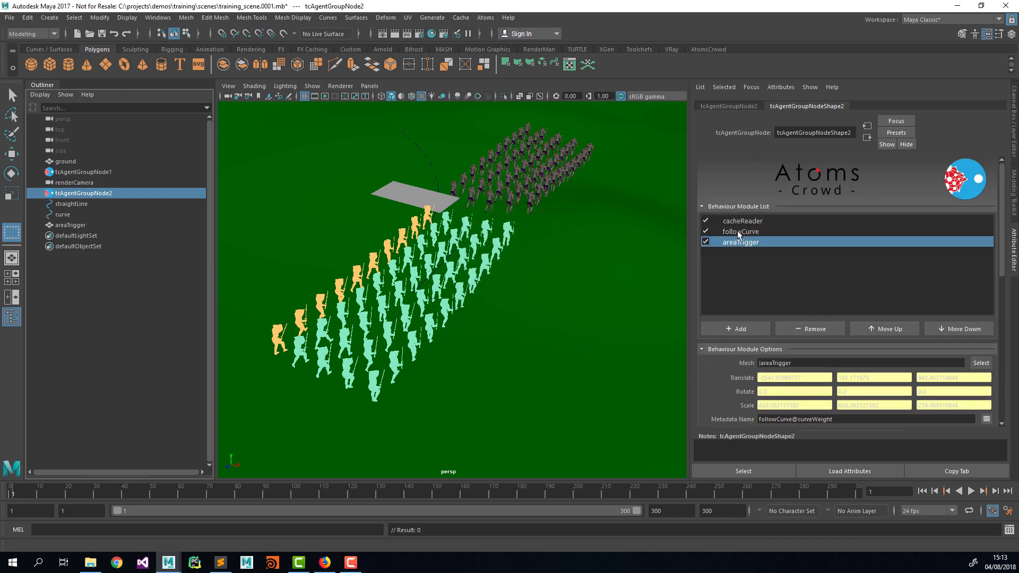
Set the areaTrigger module's Double Value to 1
scroll(718, 389, down, 6)
scroll(718, 389, up, 5)
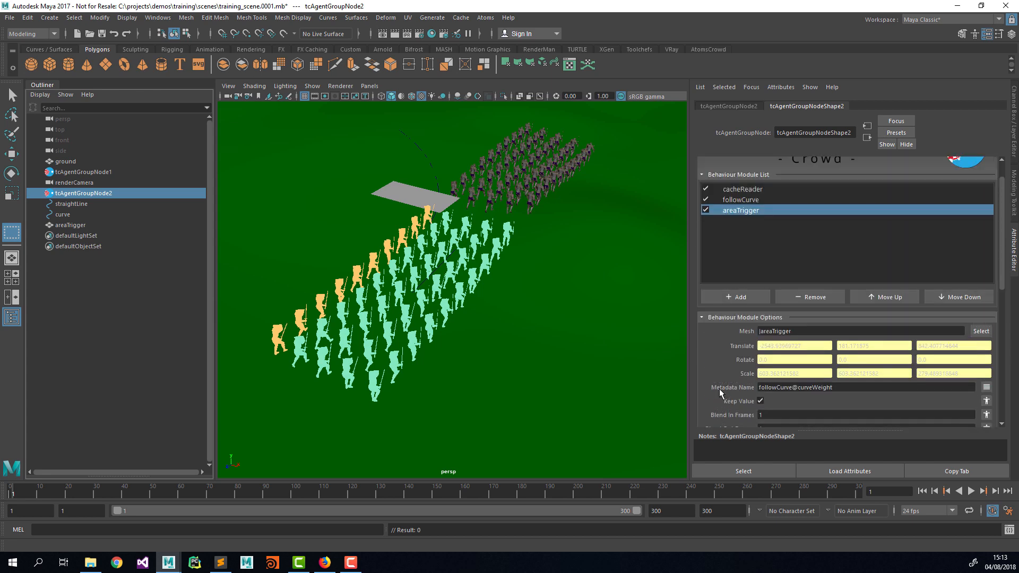
scroll(712, 396, down, 5)
scroll(723, 387, up, 2)
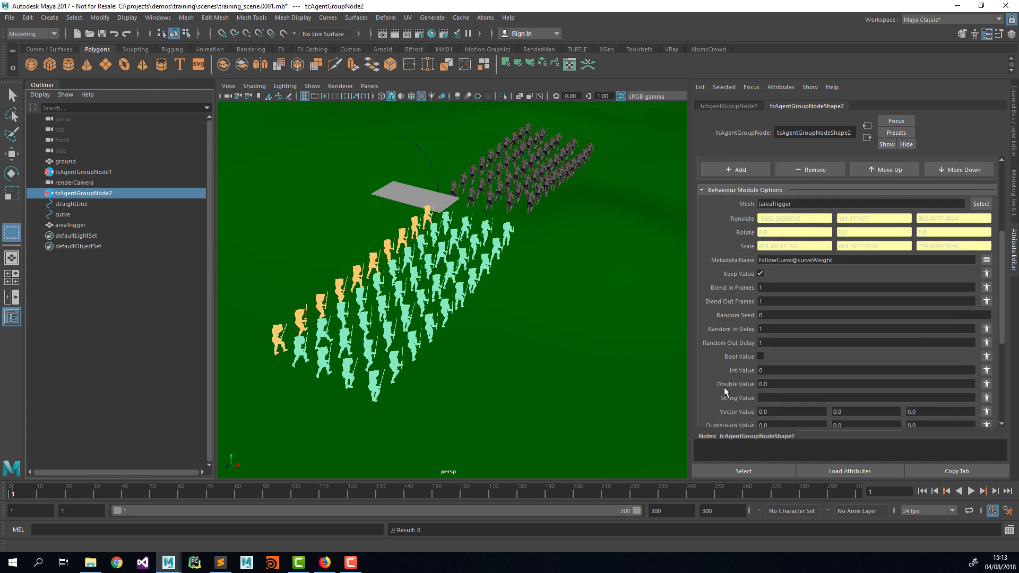
scroll(745, 344, down, 2)
click(768, 320)
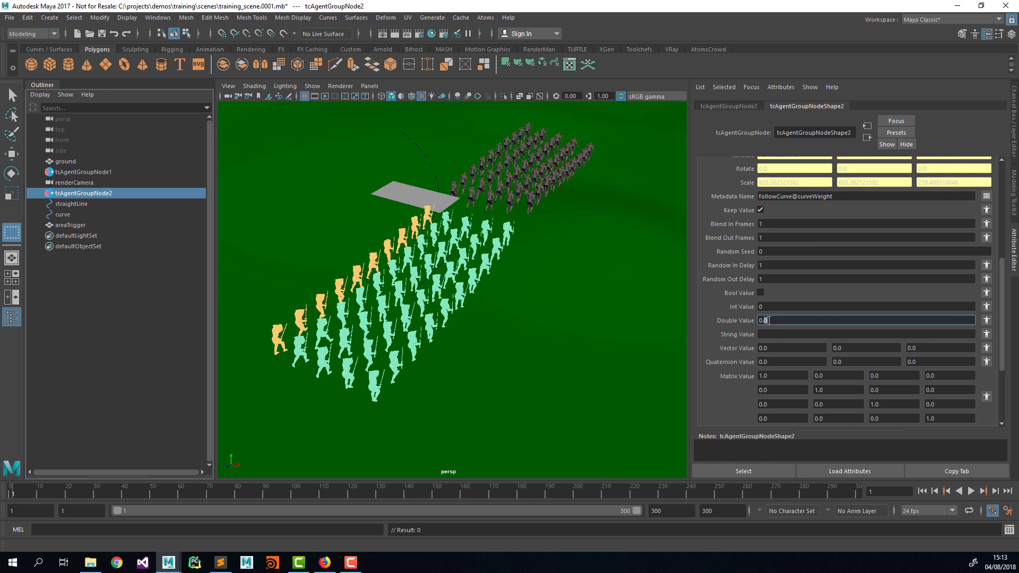
text(1)
key(Tab)
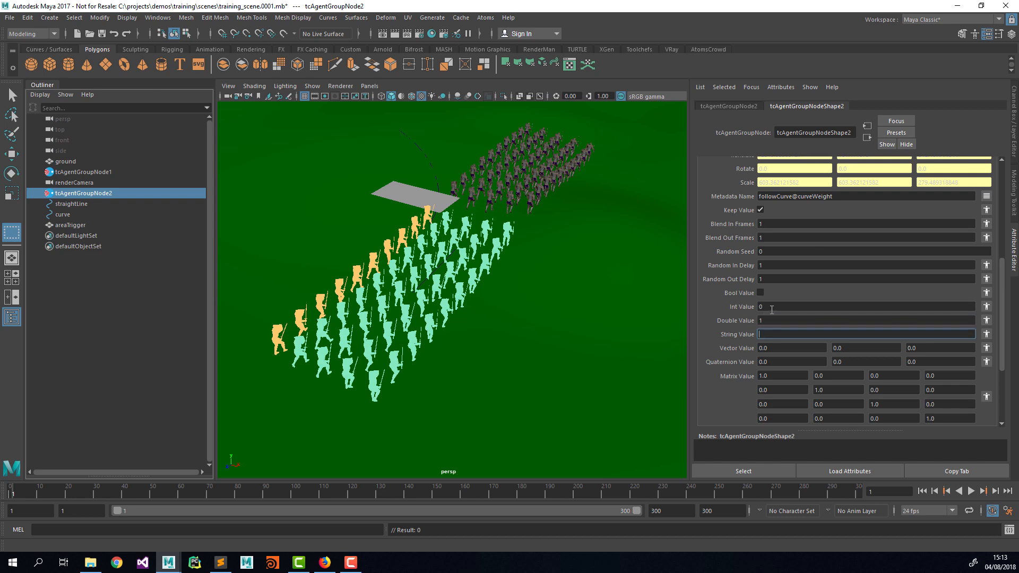
click(771, 307)
key(Tab)
Set the areaTrigger module's Blend In Frames to 10
scroll(733, 319, up, 3)
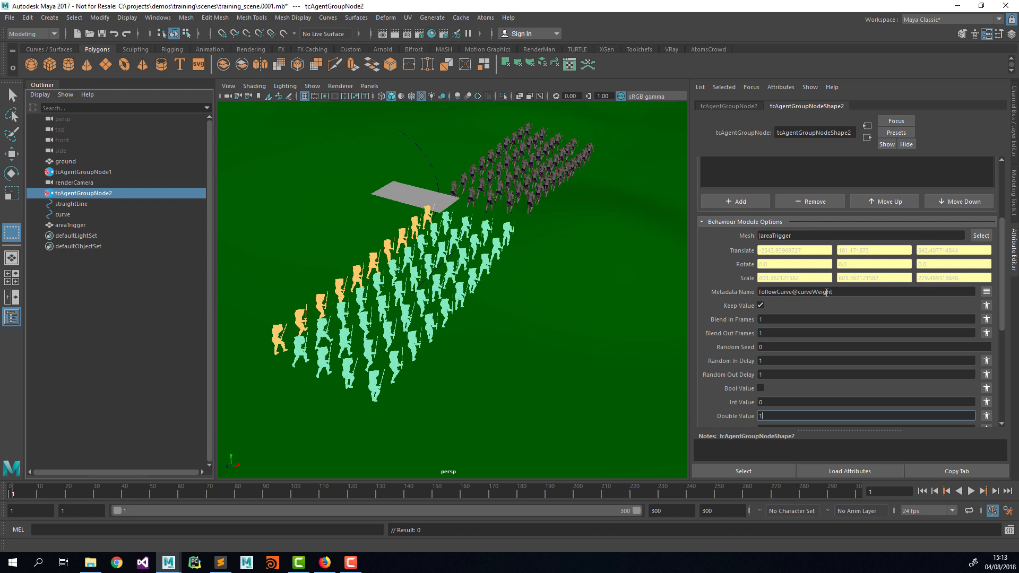
scroll(852, 226, up, 3)
scroll(739, 323, down, 5)
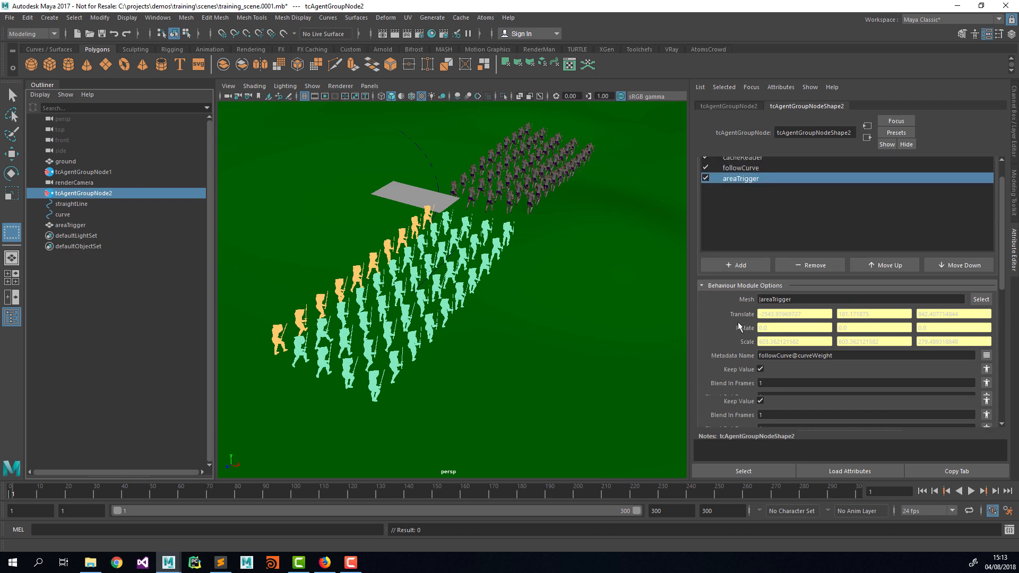
scroll(729, 322, up, 1)
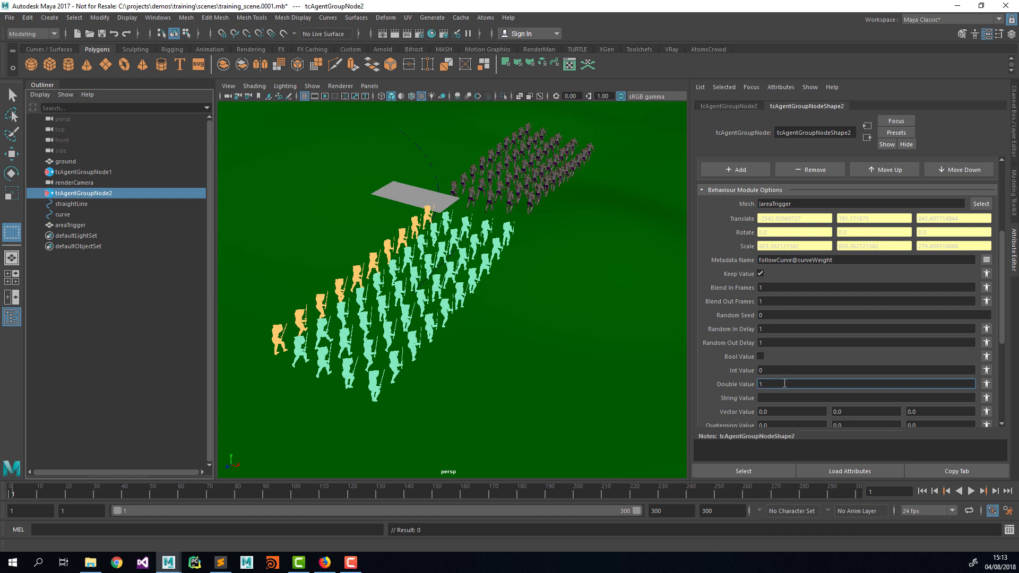
click(780, 288)
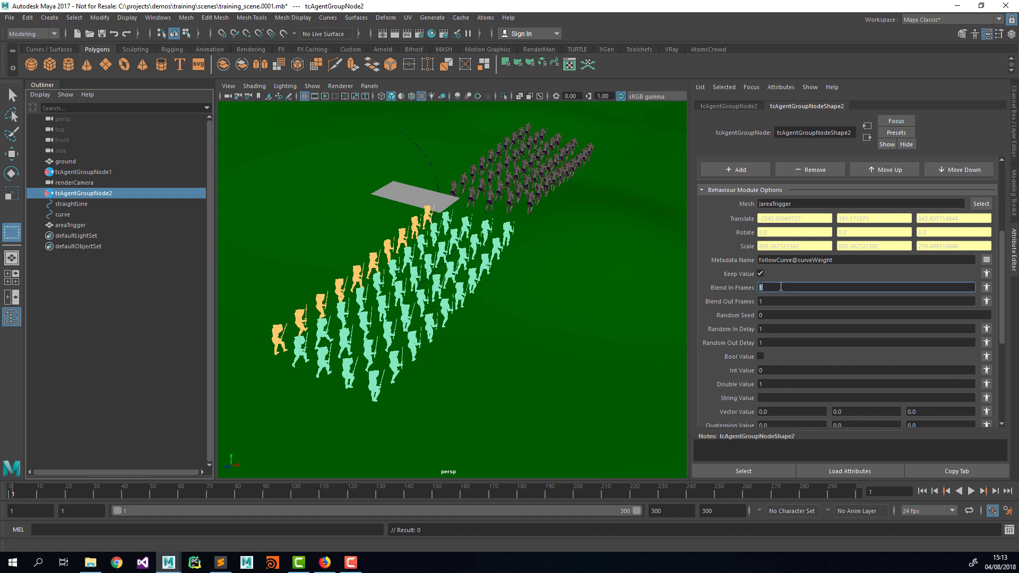
text(10)
key(Tab)
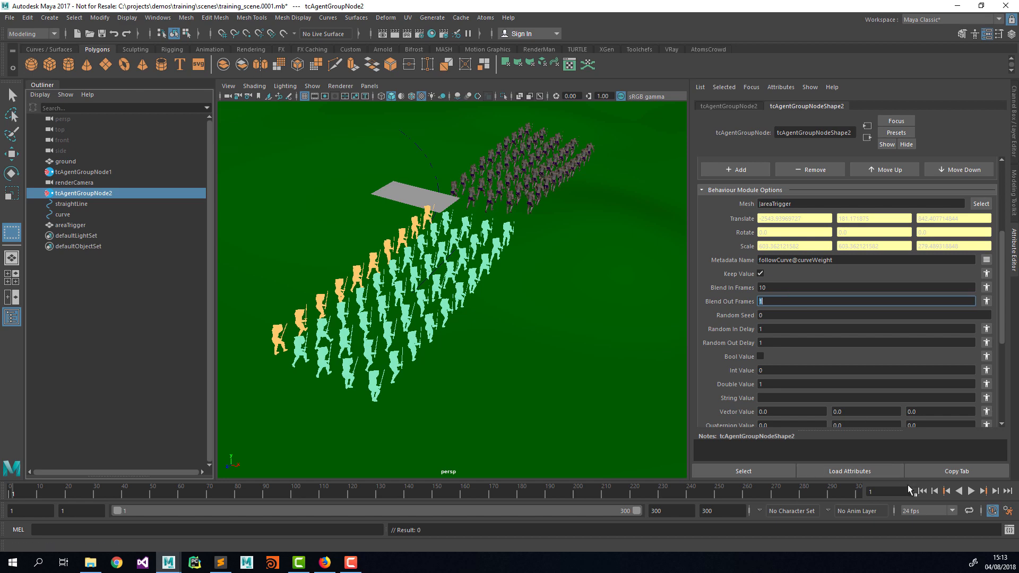
Play the crowd simulation to test the area trigger's blending and return to the first frame
click(969, 493)
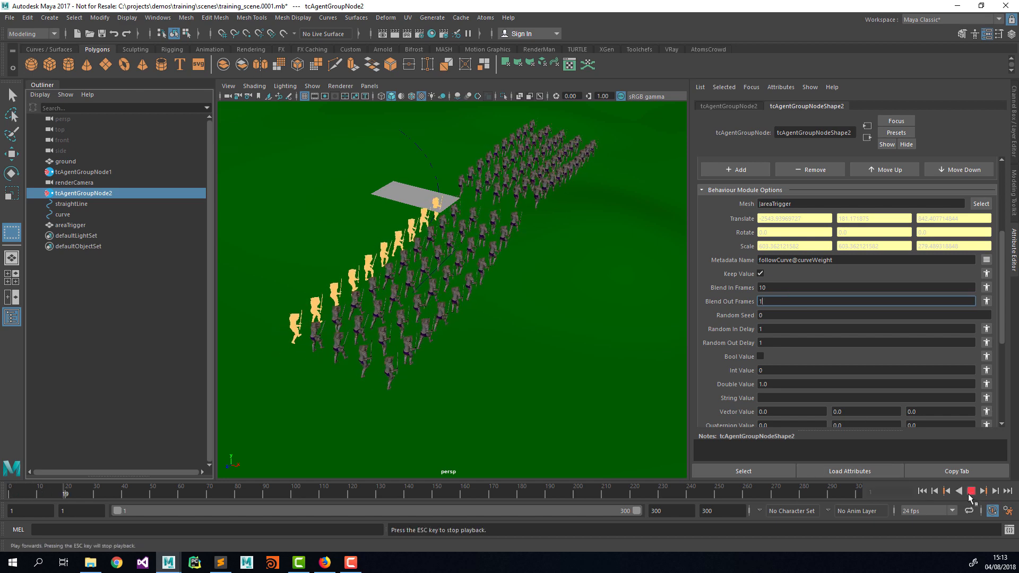
click(969, 492)
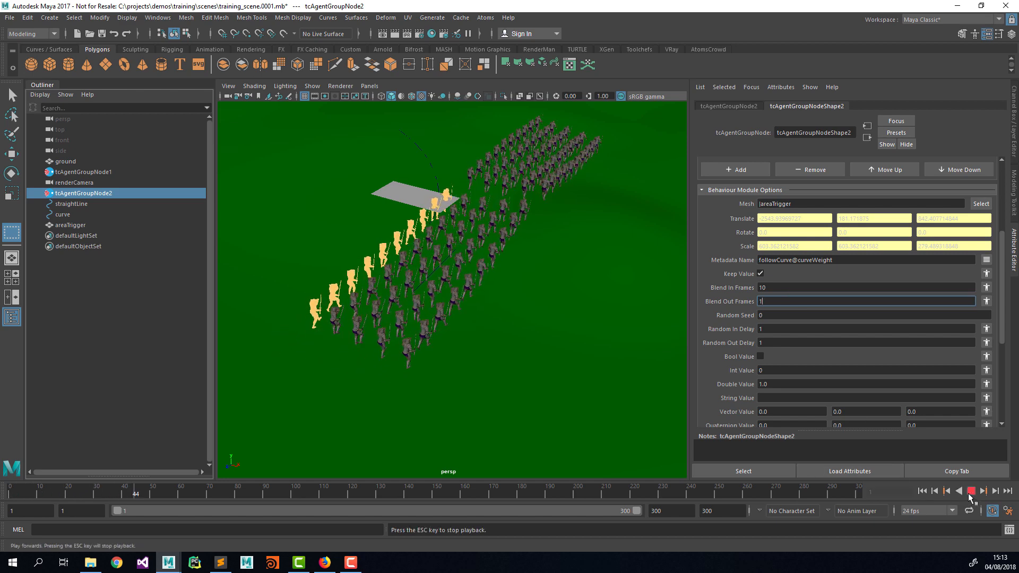
click(922, 491)
Turn off directionFromCache in the cacheReader module, play the simulation to check the agents' directions, and return to the first frame
scroll(764, 297, up, 5)
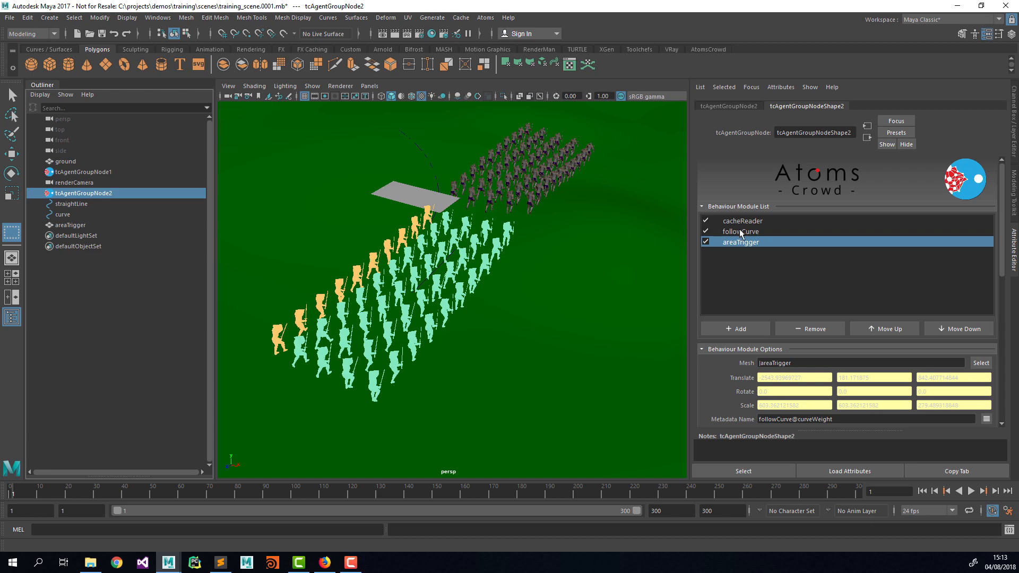
click(739, 218)
scroll(754, 297, down, 2)
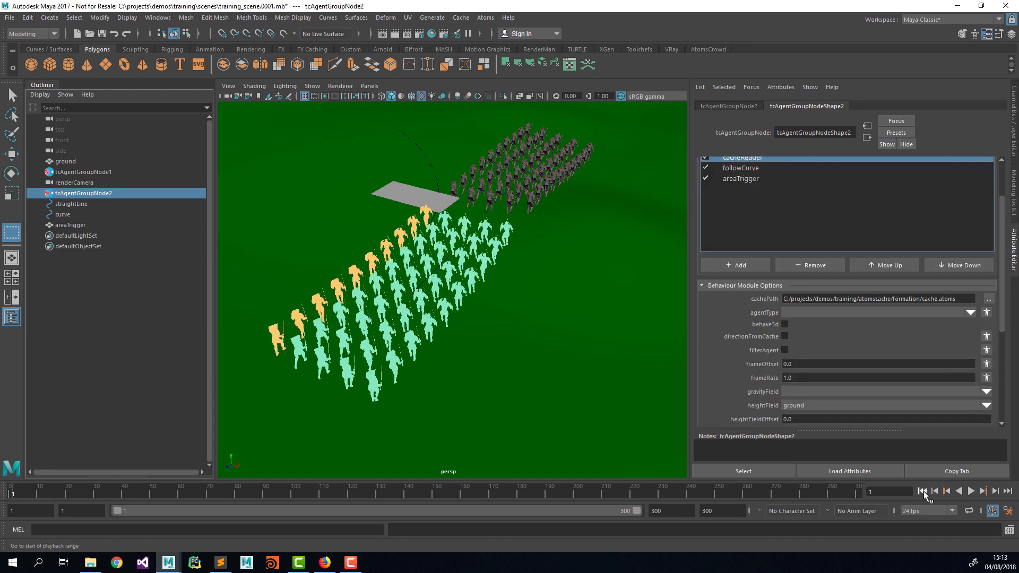
click(968, 493)
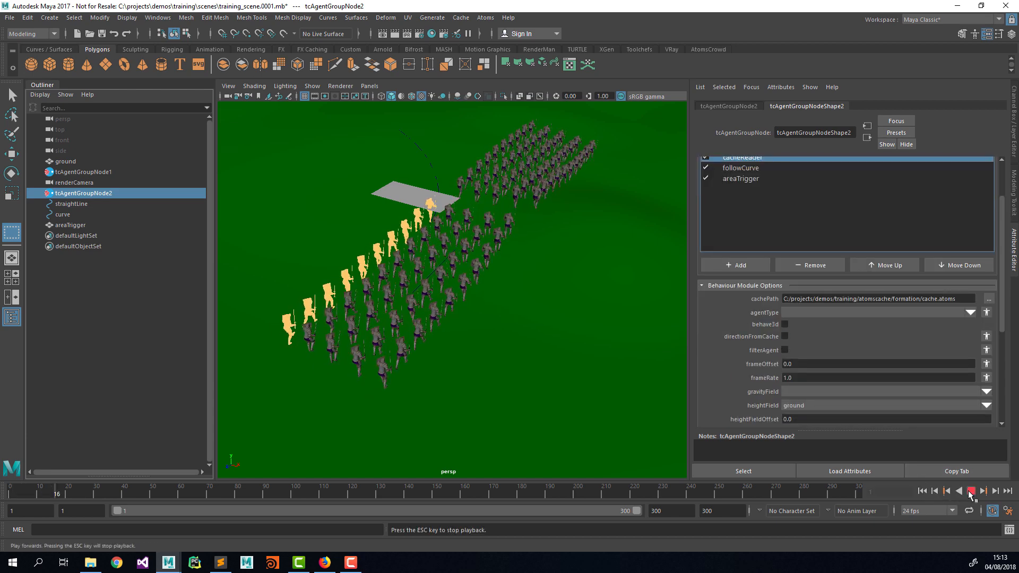
alt+drag(511, 282, 512, 262)
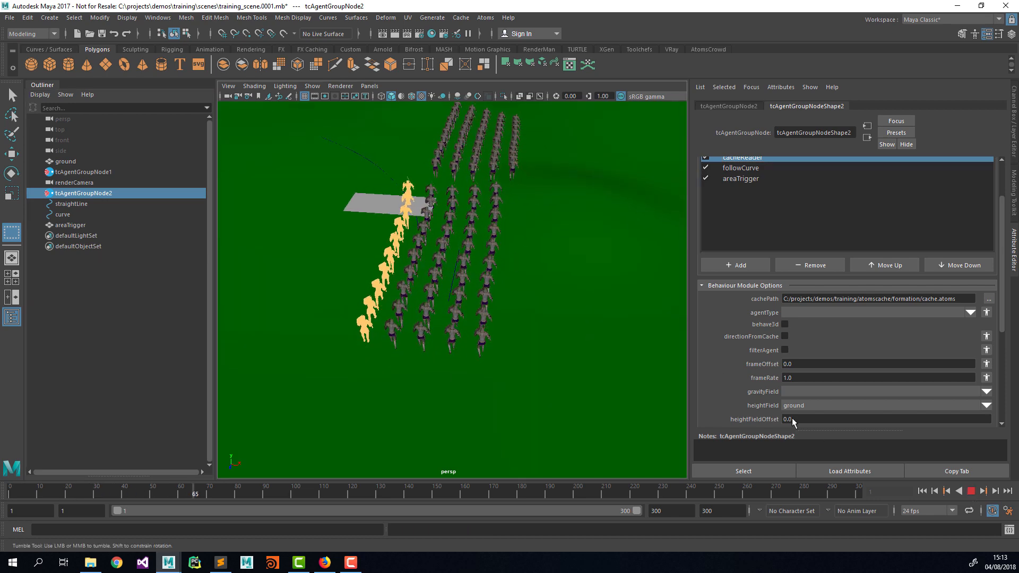
click(974, 493)
click(922, 491)
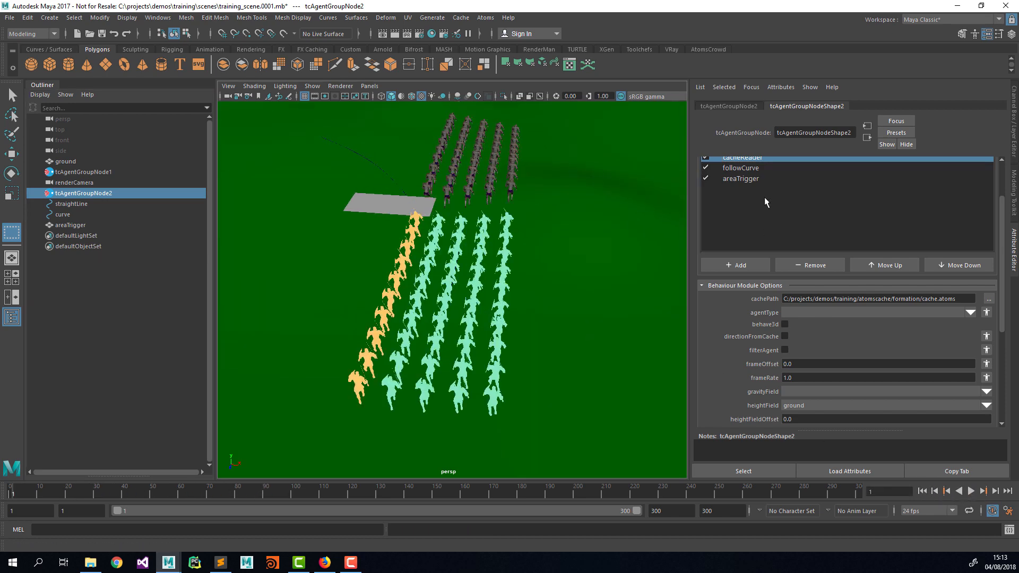
Set the followCurve module's curveWeight to 0 and return to the first frame
click(758, 169)
click(785, 314)
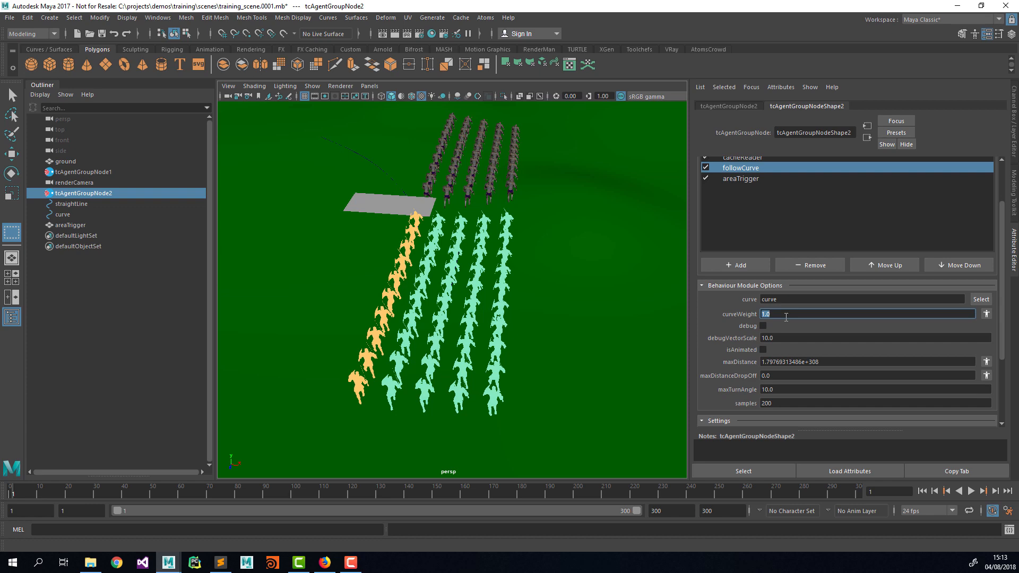
key(Tab)
click(927, 493)
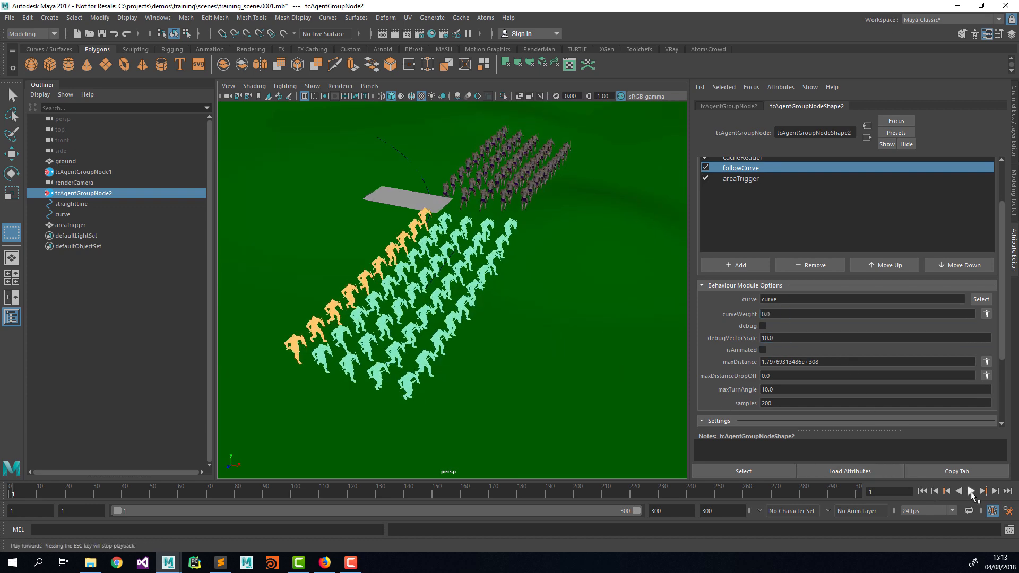
Play the opening frames of the simulation twice to check the agents' facing direction, returning to the first frame each time
click(971, 491)
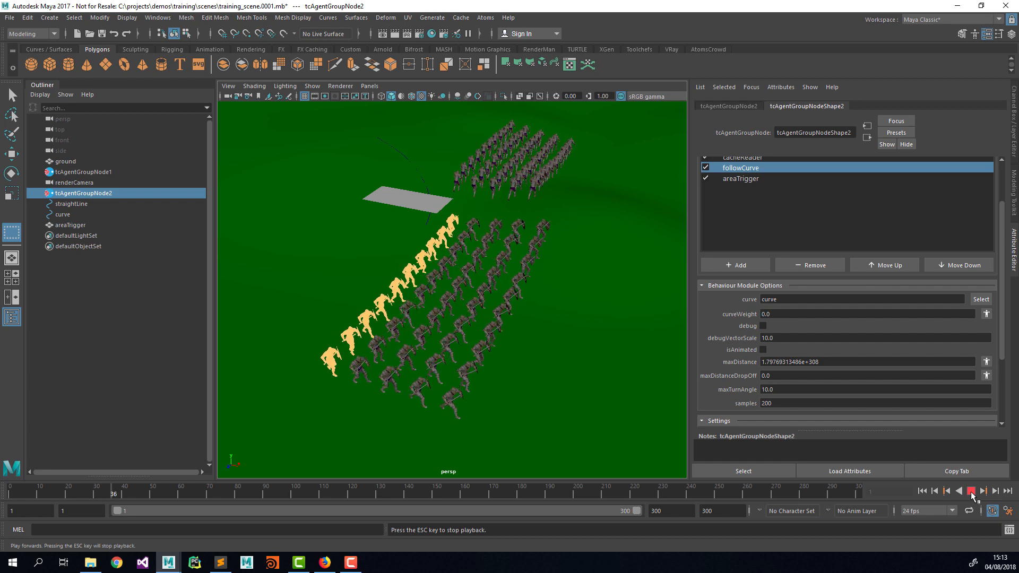
click(970, 491)
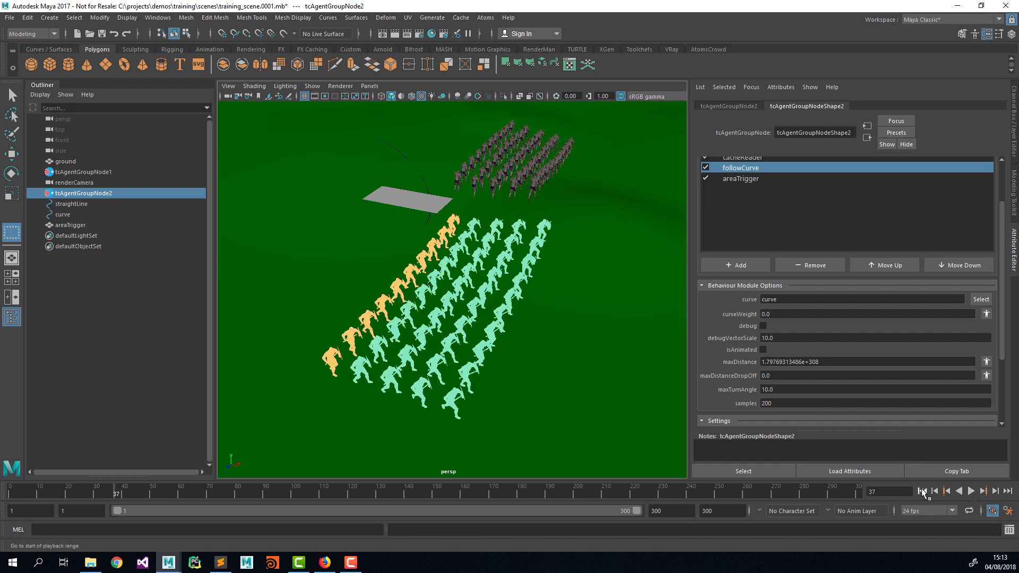
click(922, 491)
scroll(716, 200, up, 2)
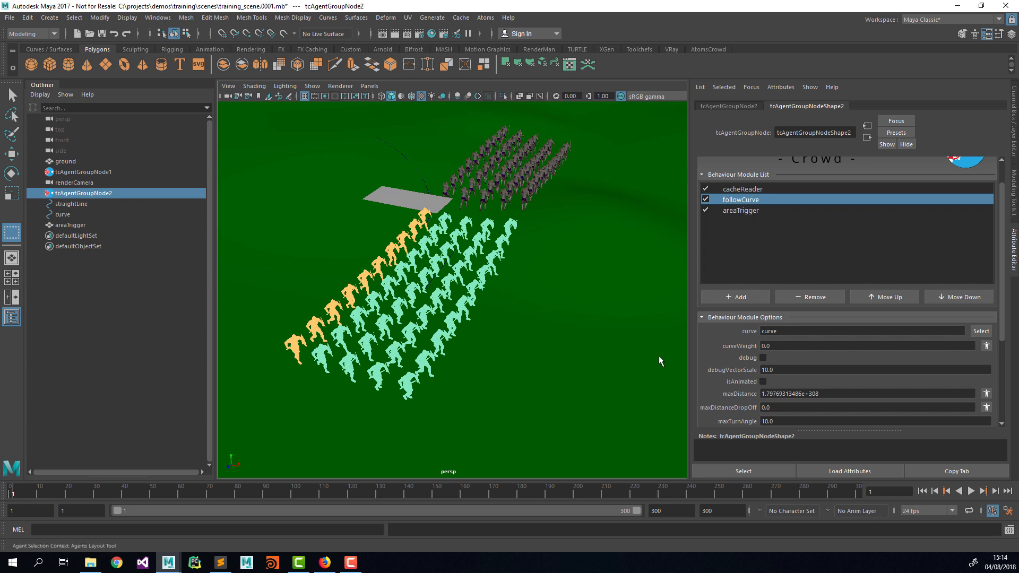
click(971, 492)
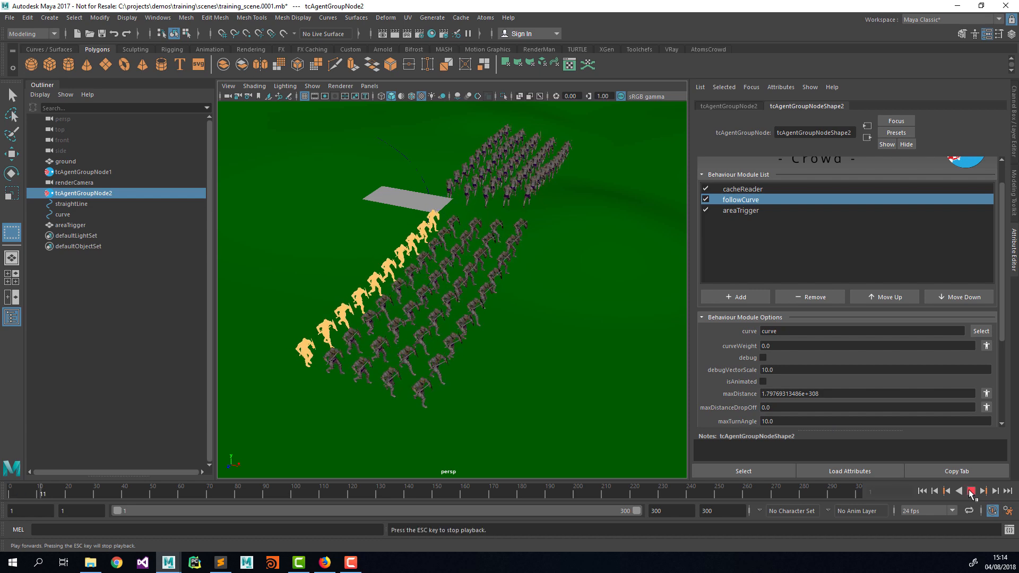
click(971, 491)
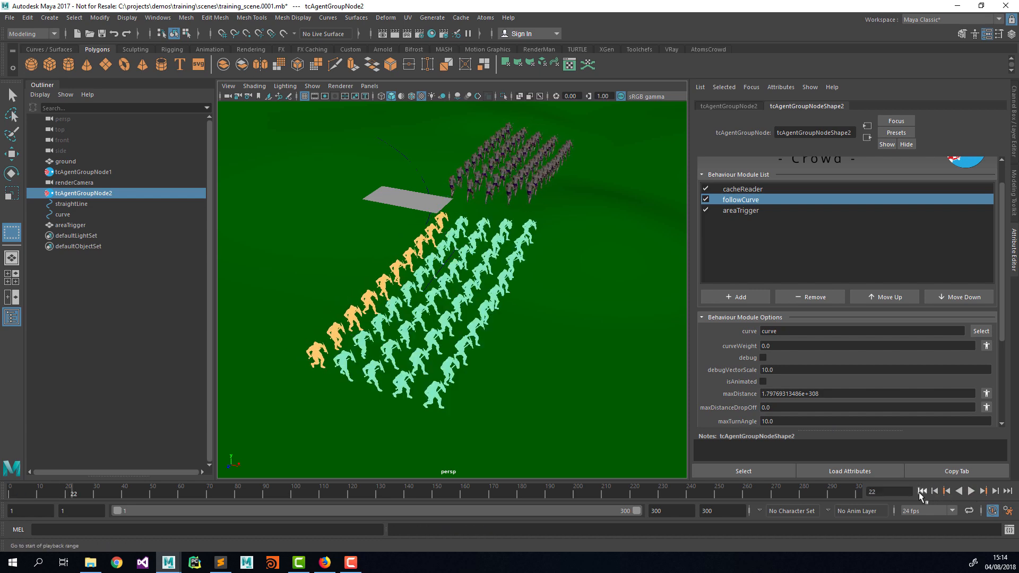
click(921, 491)
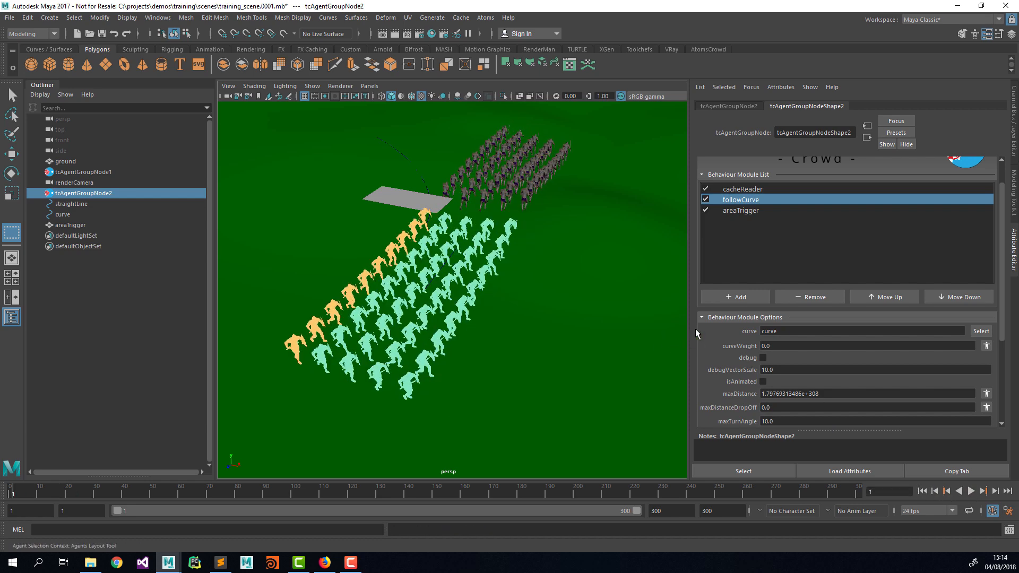
Add a second followCurve module to tcAgentGroupNode2's behaviour module list
click(753, 298)
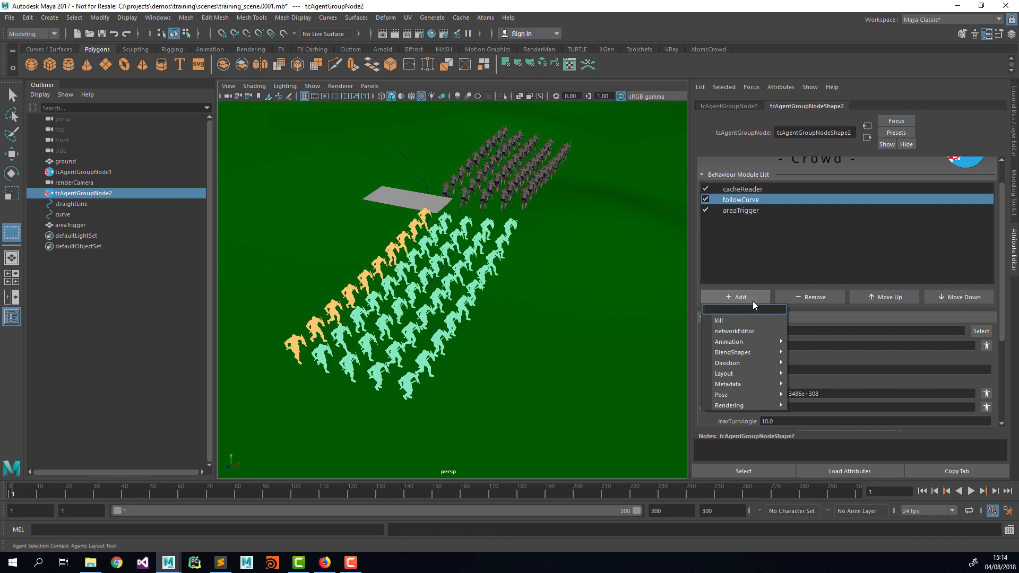
mouse_move(741, 363)
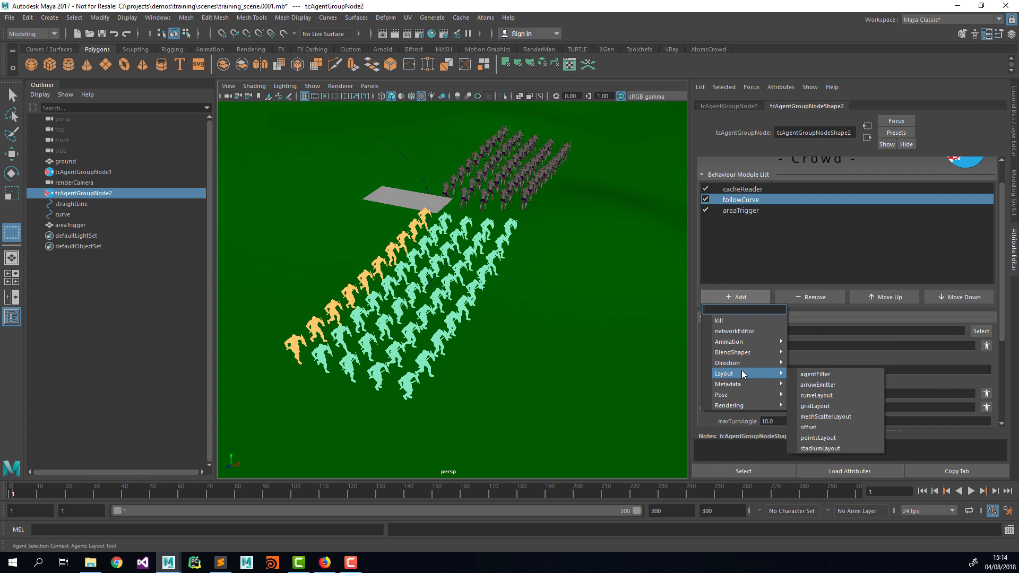
mouse_move(736, 343)
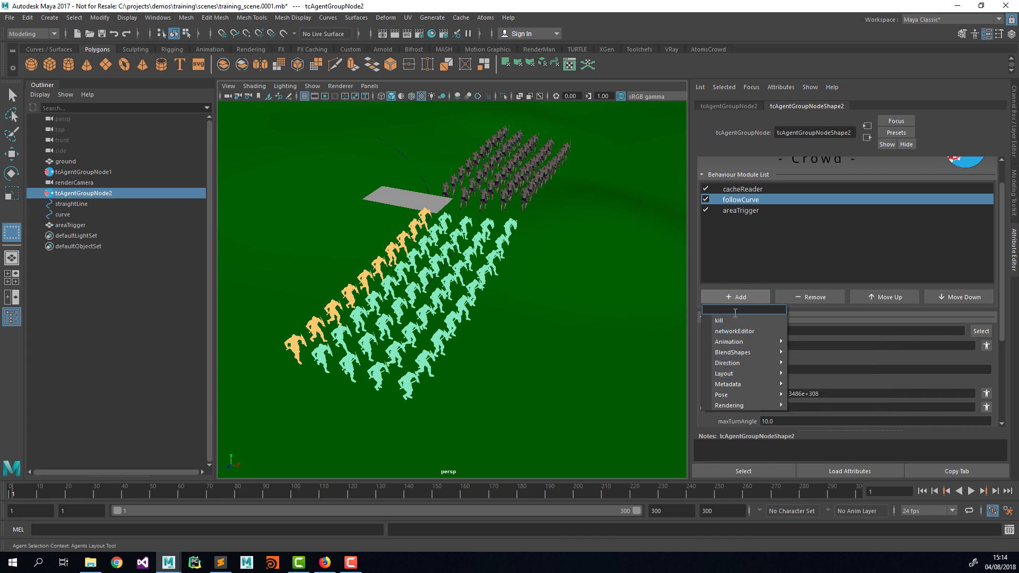
text(followCurve)
key(Return)
Reorder followCurve1 to sit directly below cacheReader and assign straightLine as its curve
click(751, 219)
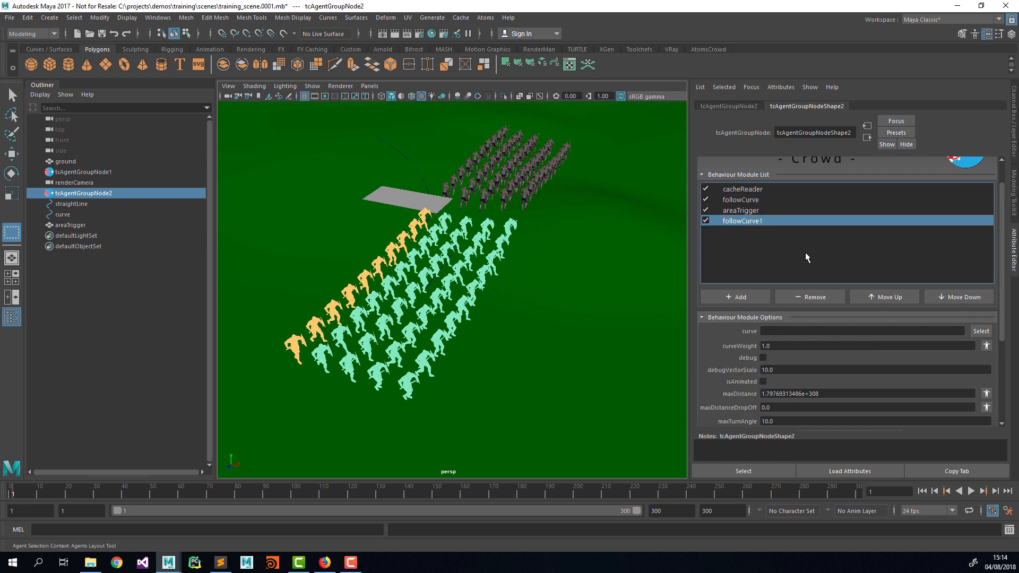
click(865, 294)
click(864, 294)
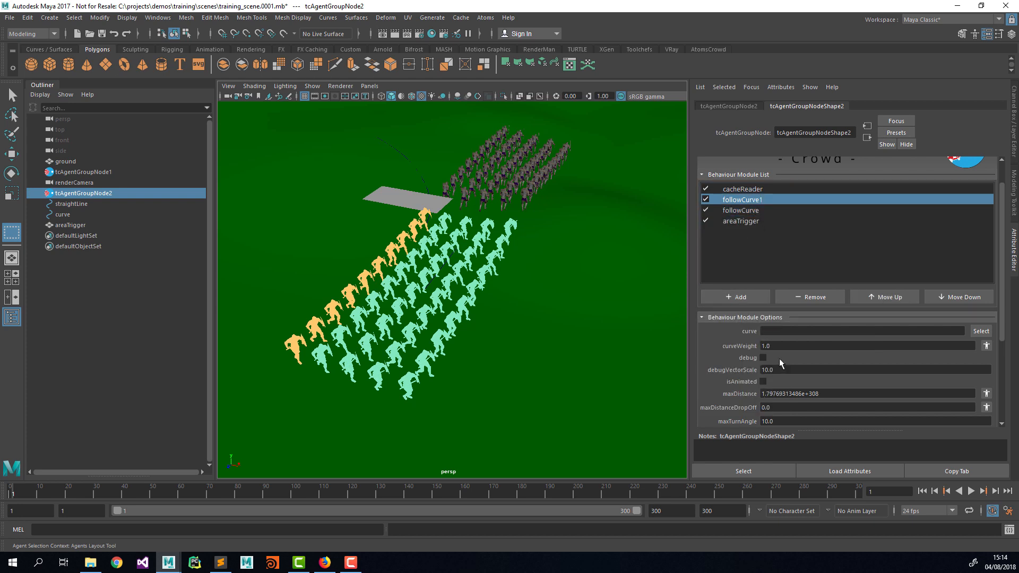
drag(92, 206, 788, 330)
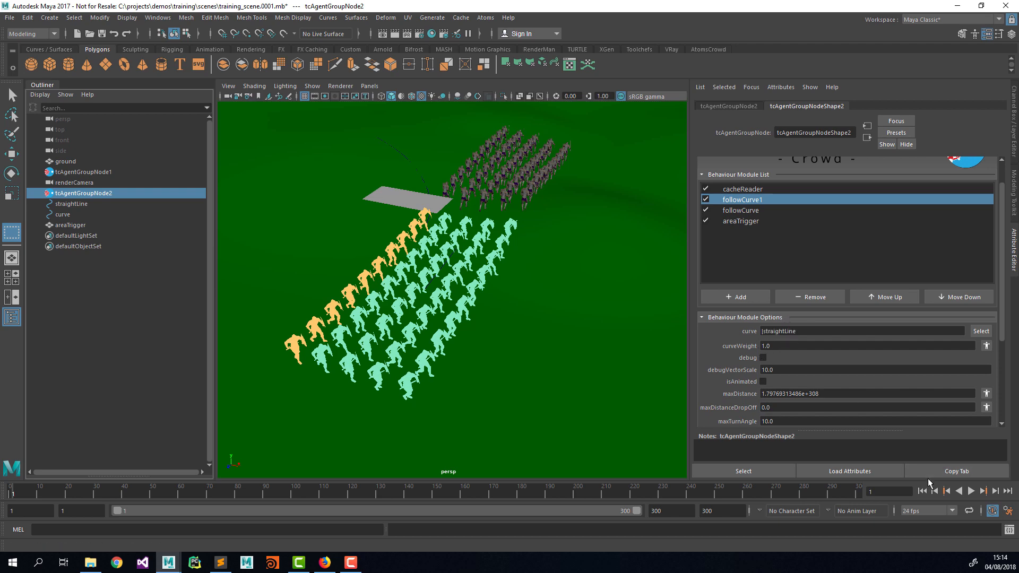
Play the simulation twice from the first frame to examine how agents crossing the trigger plane move relative to the curve
click(971, 492)
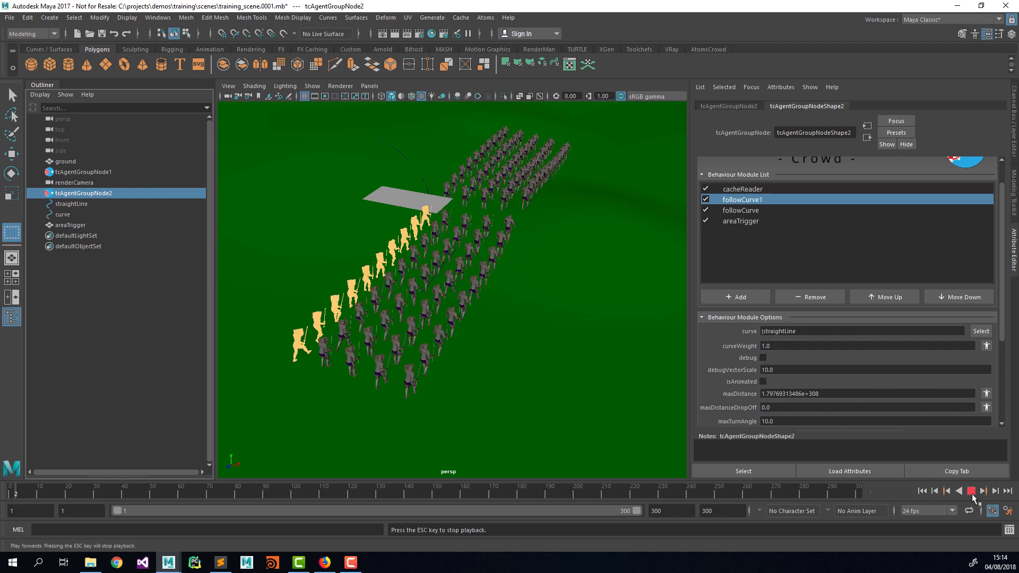
alt+drag(619, 341, 417, 171)
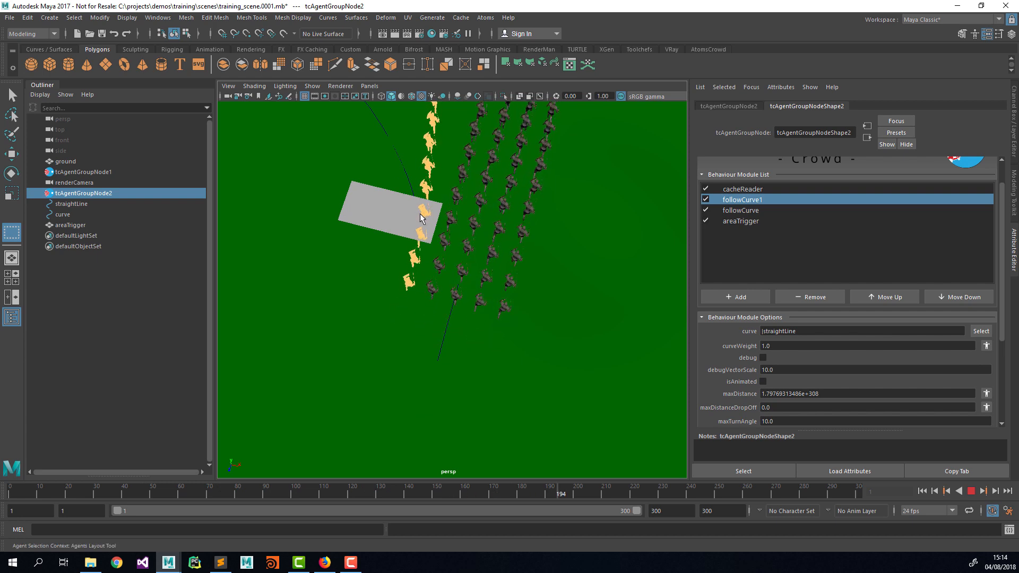
click(970, 492)
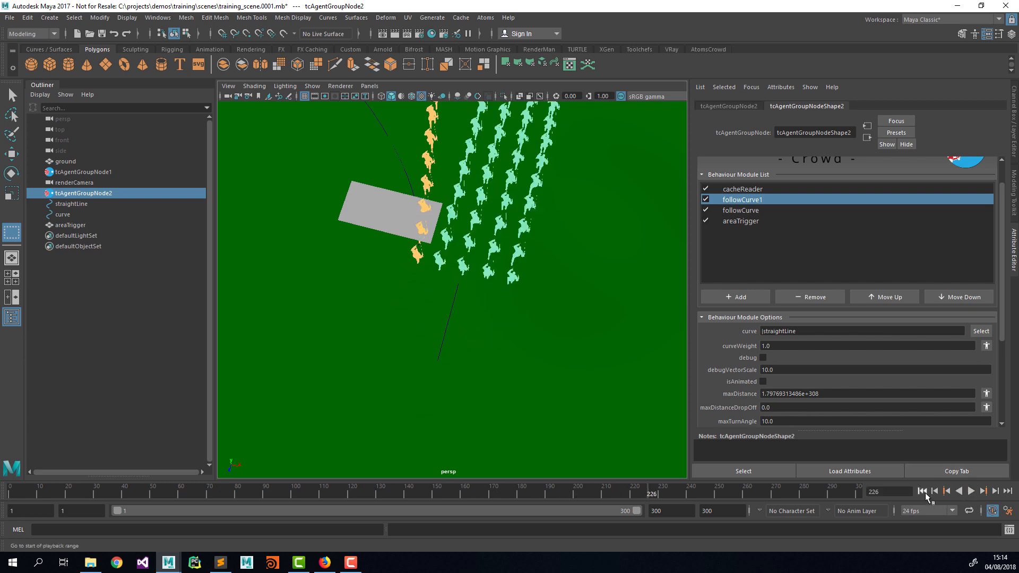
click(922, 492)
click(971, 492)
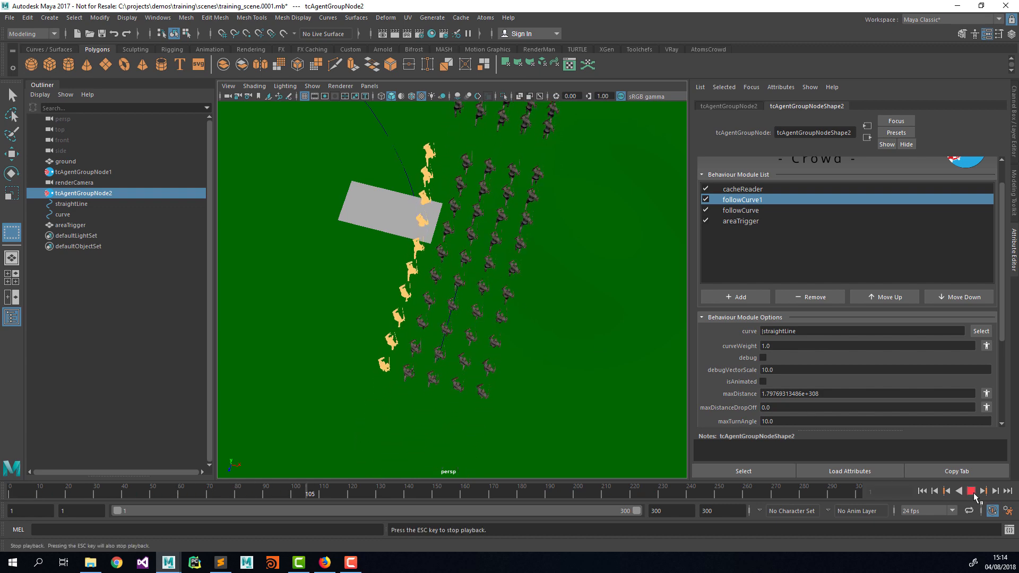
click(970, 490)
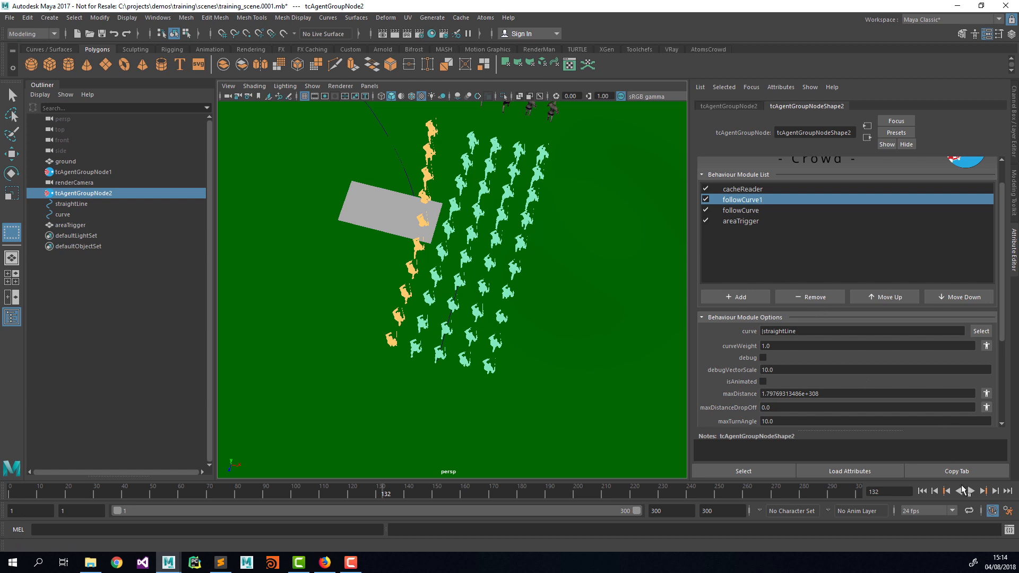
Add a second areaTrigger module and assign the areaTrigger plane as its mesh at the first frame
click(733, 293)
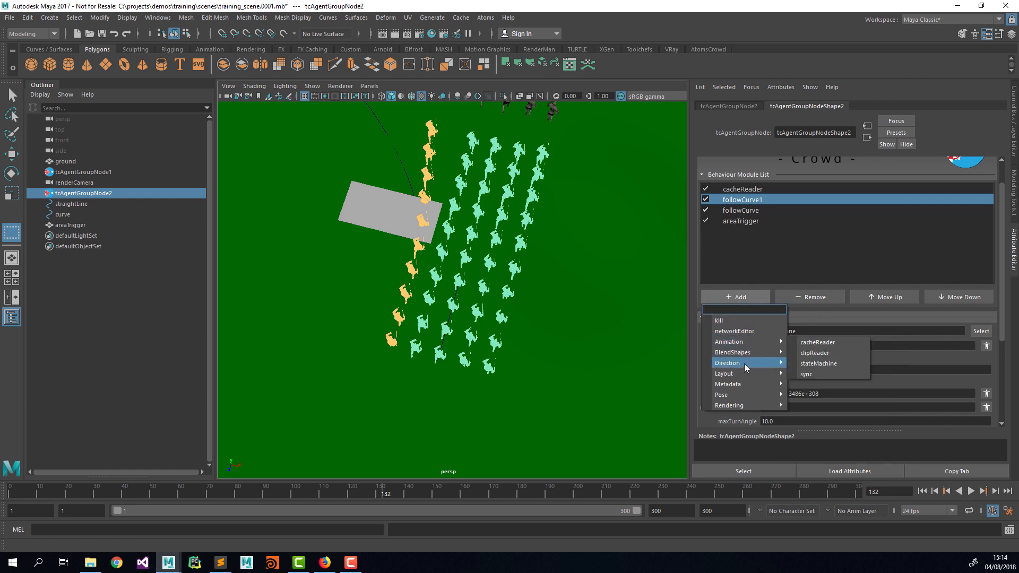
mouse_move(743, 384)
click(811, 386)
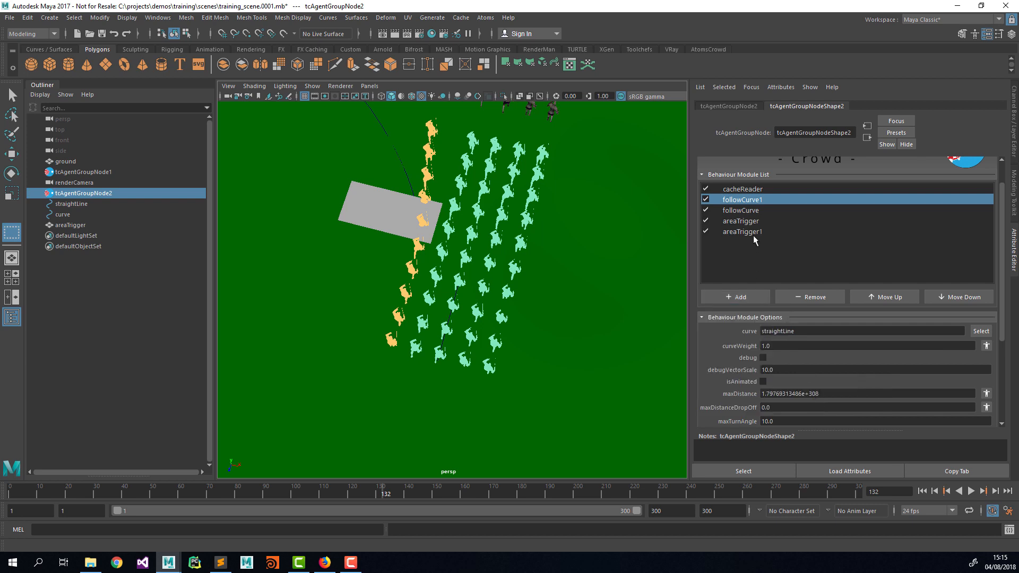
click(754, 233)
click(921, 491)
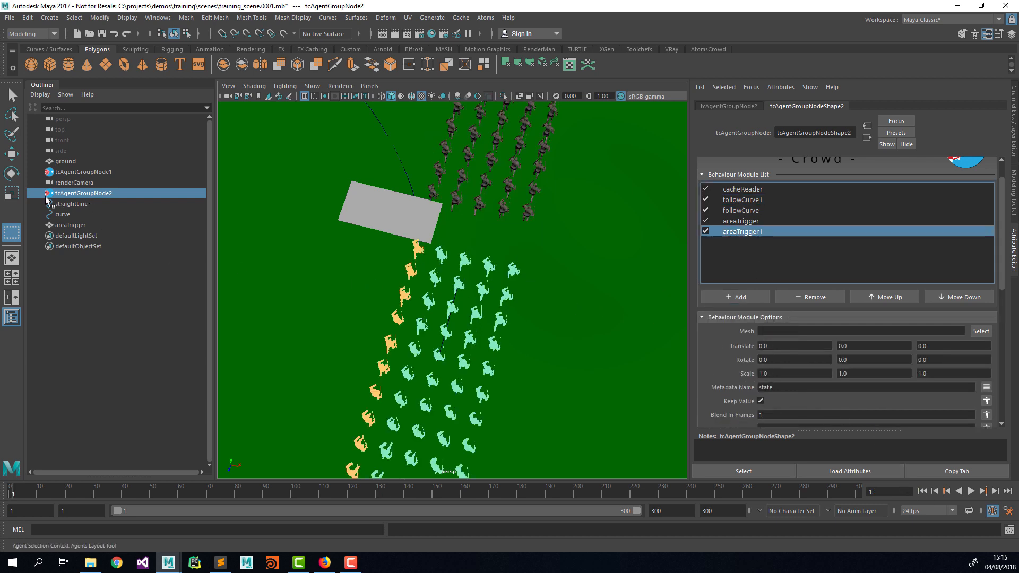
drag(748, 324, 769, 332)
scroll(934, 338, down, 1)
Set the areaTrigger1 module's metadata destination to followCurve1's curveWeight
click(983, 356)
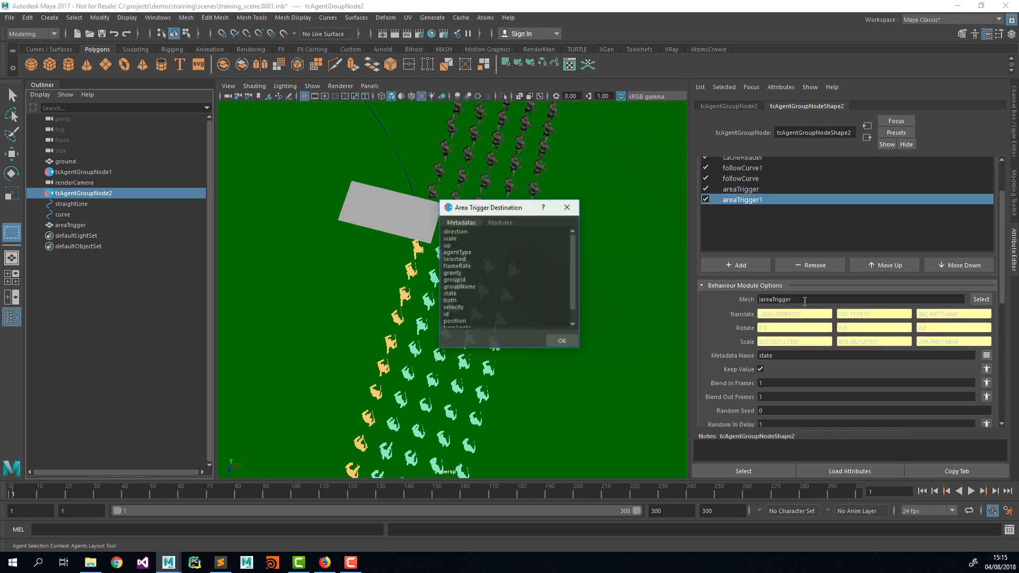
drag(501, 214, 602, 220)
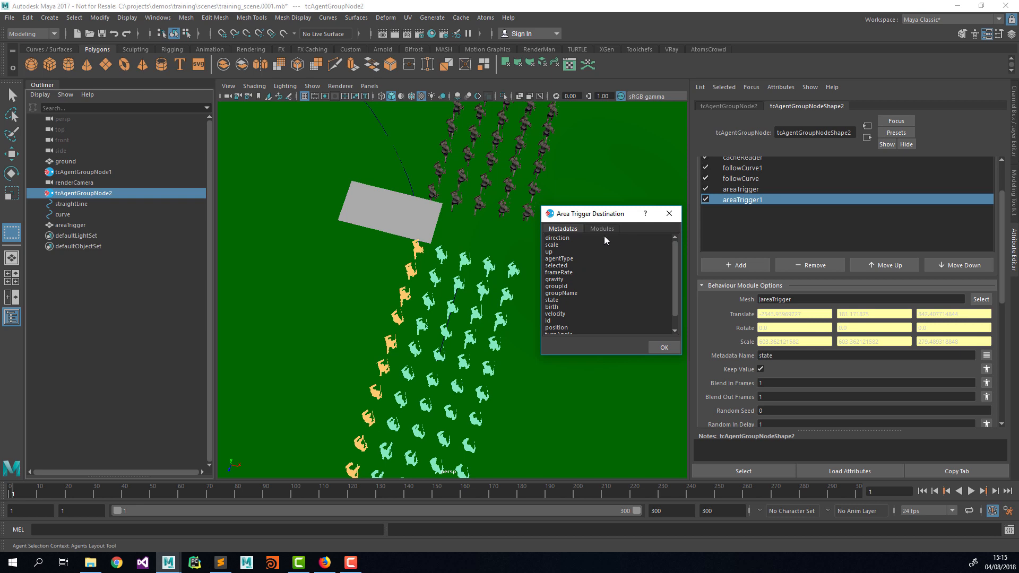
click(603, 229)
double_click(589, 245)
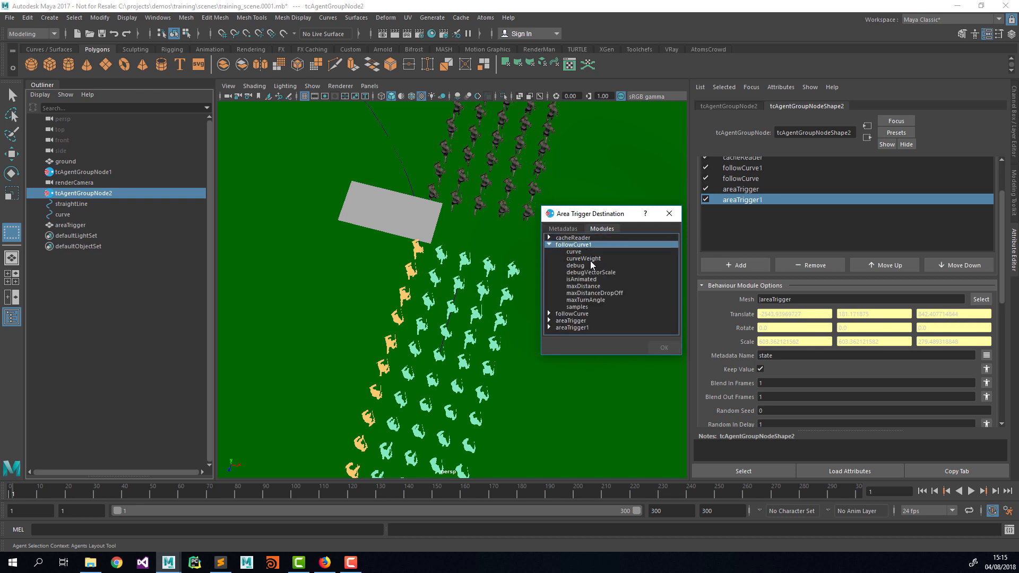
click(591, 260)
click(661, 346)
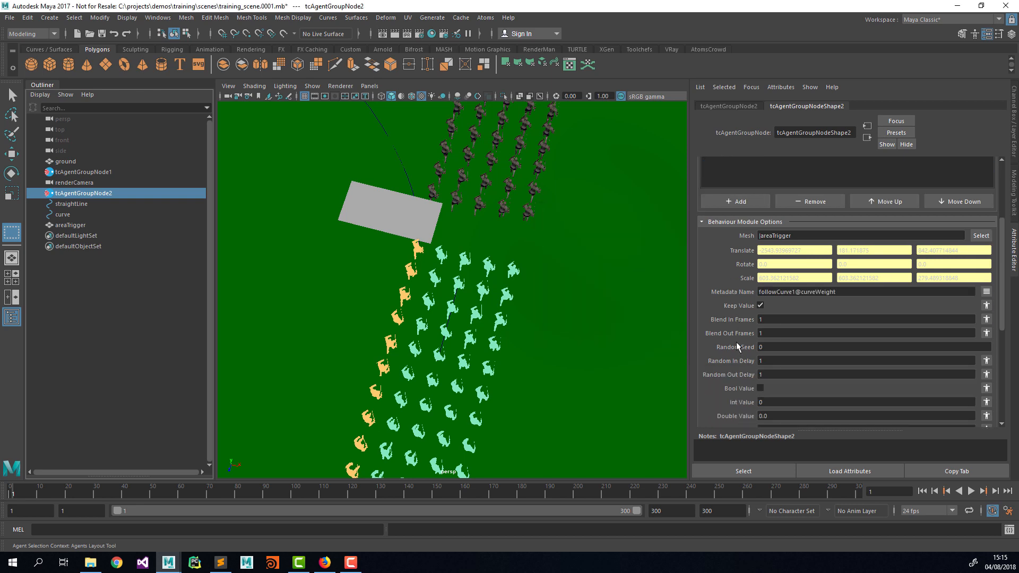
Set the areaTrigger1 module's Blend In Frames to 10
scroll(738, 297, up, 5)
click(743, 233)
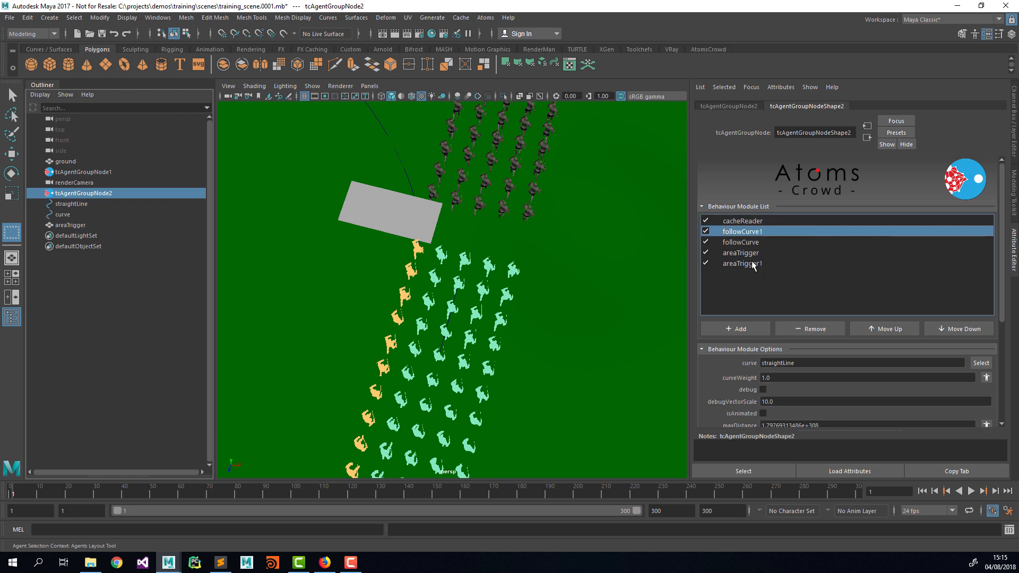
click(753, 263)
scroll(728, 334, down, 4)
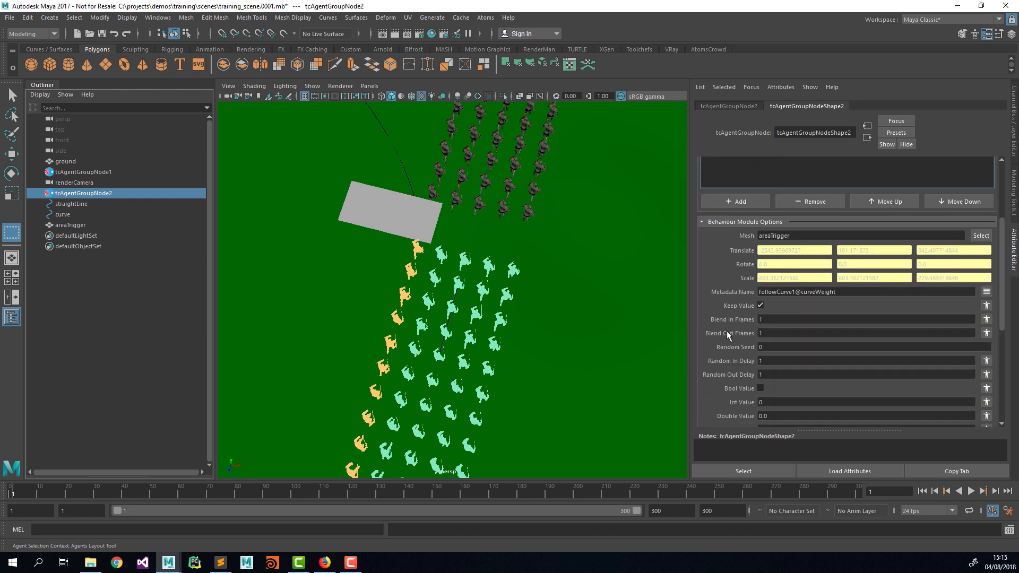
click(773, 320)
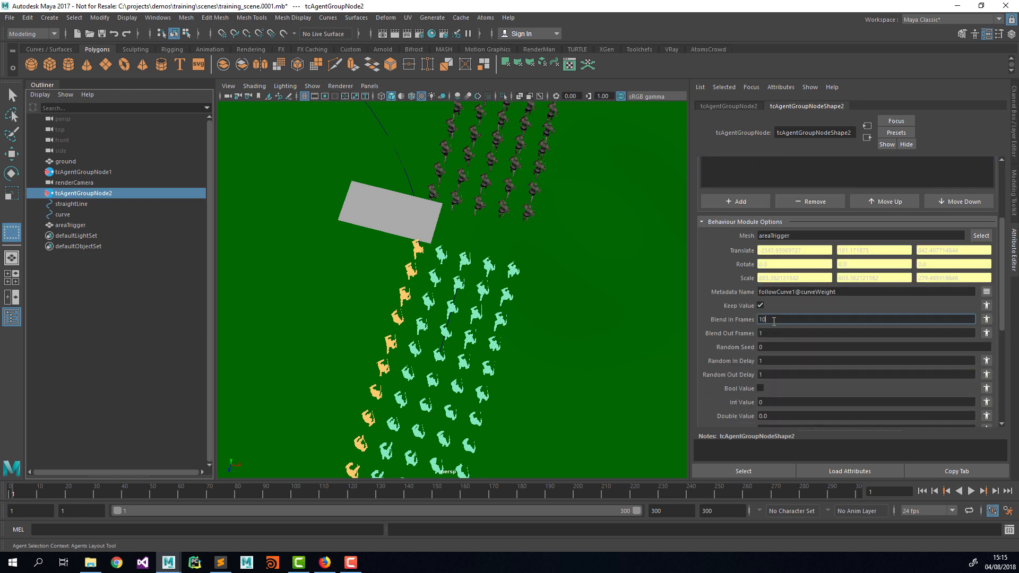
text(0)
key(Tab)
key(Tab)
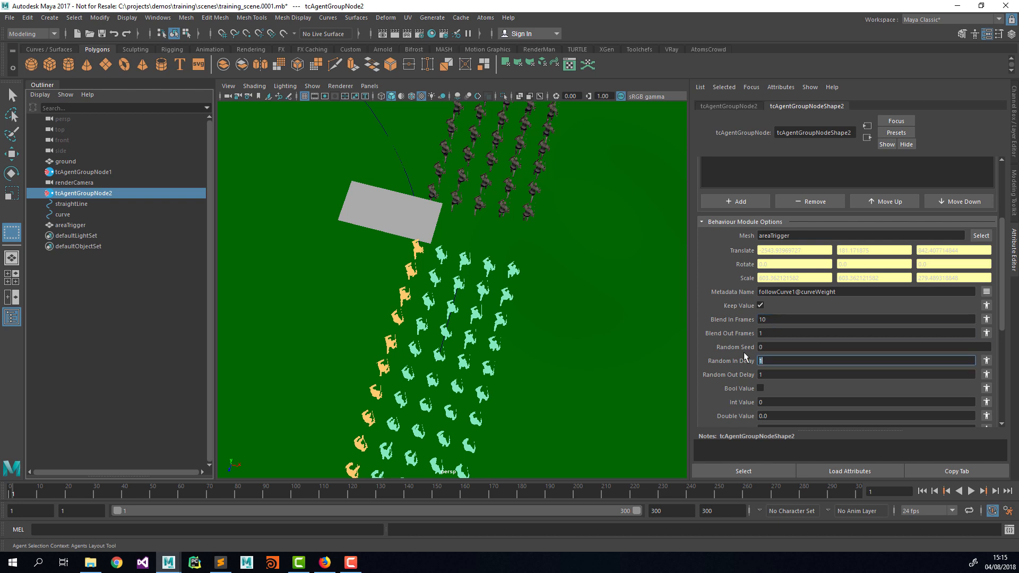
scroll(756, 373, down, 2)
click(774, 351)
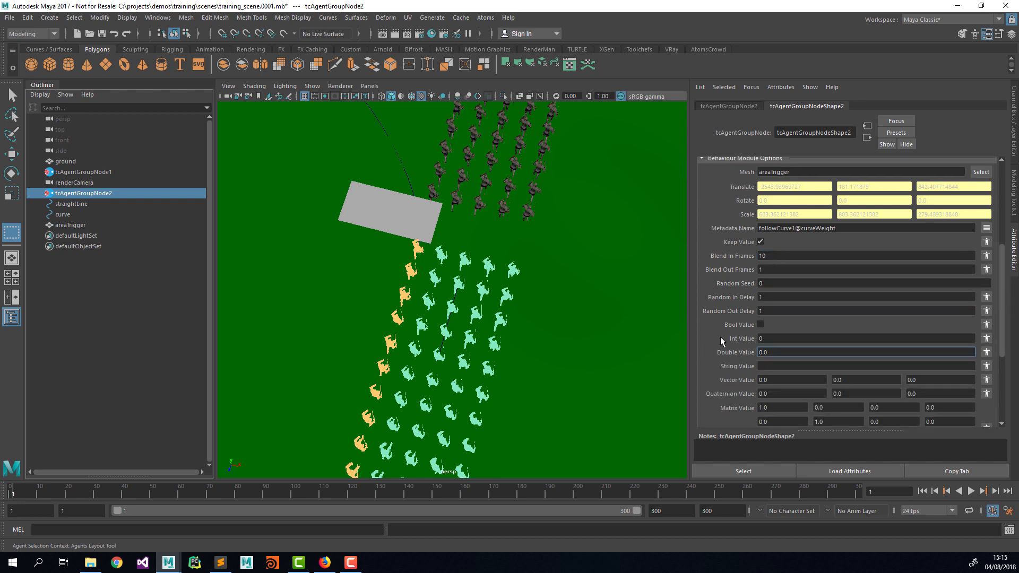
scroll(726, 339, up, 2)
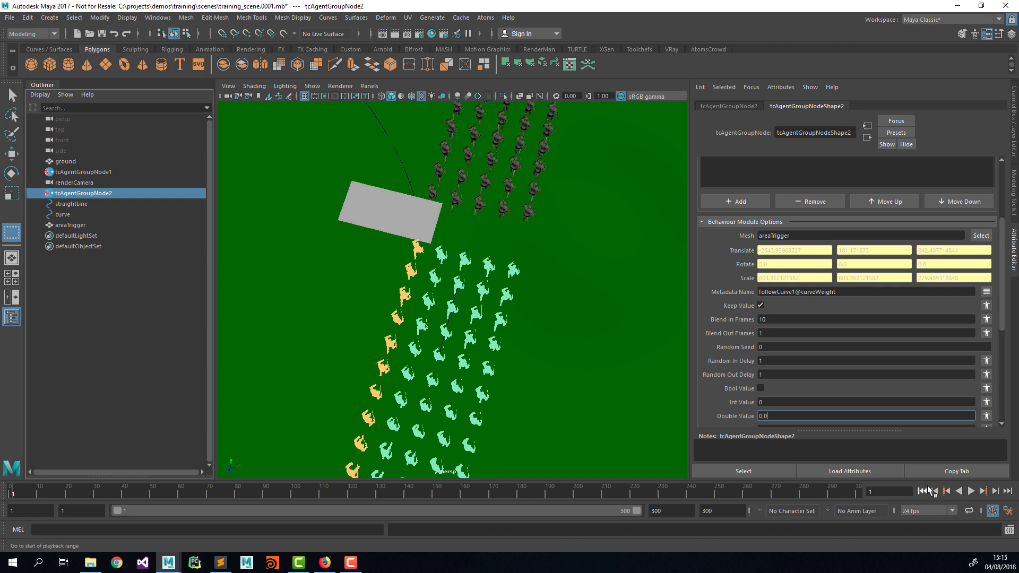
Play the simulation to examine how the selected agents blend onto the curve at the trigger plane, and return to the first frame
click(971, 490)
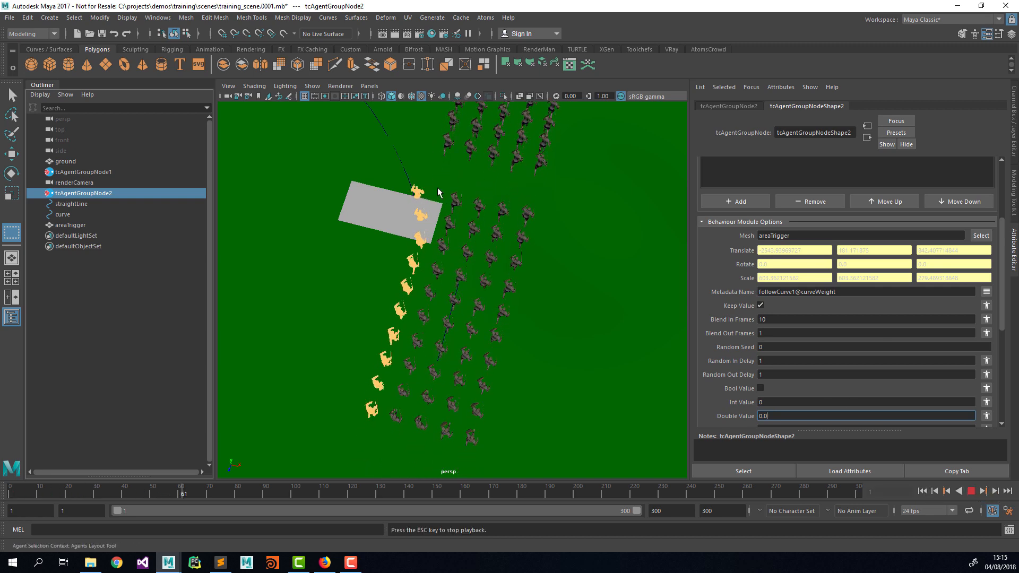
alt+drag(543, 257, 498, 271)
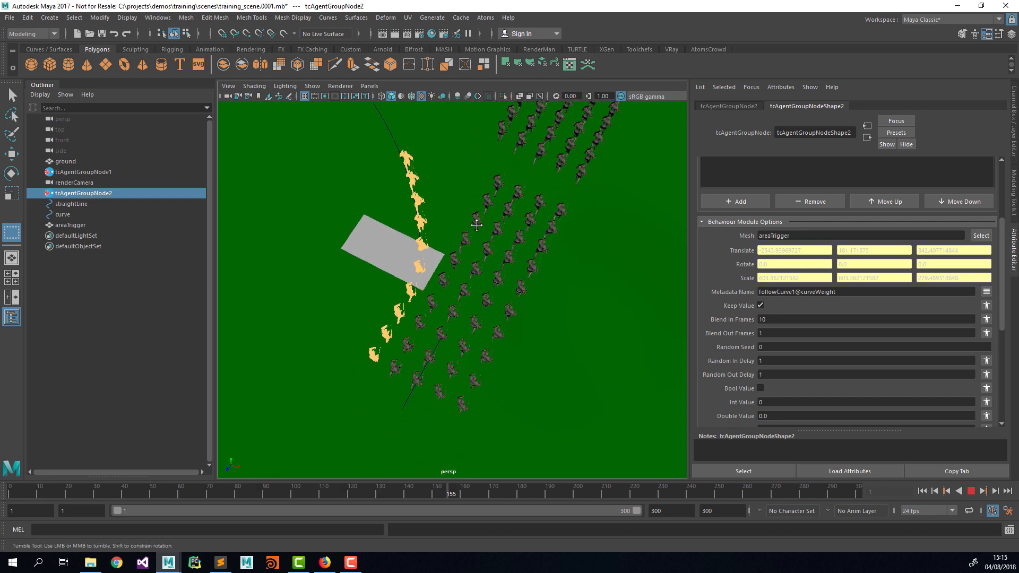
alt+drag(476, 223, 482, 228)
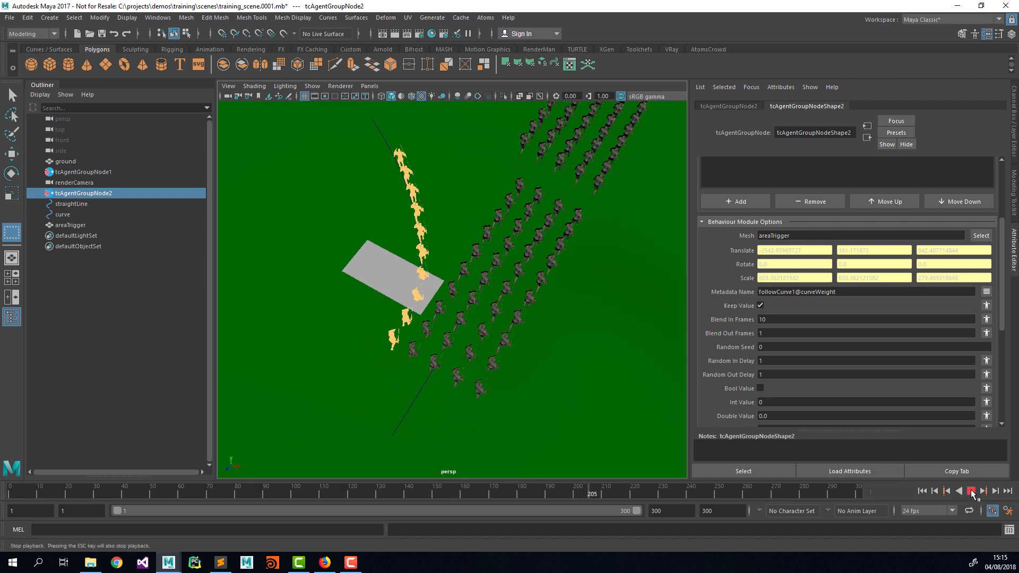
click(971, 491)
click(922, 491)
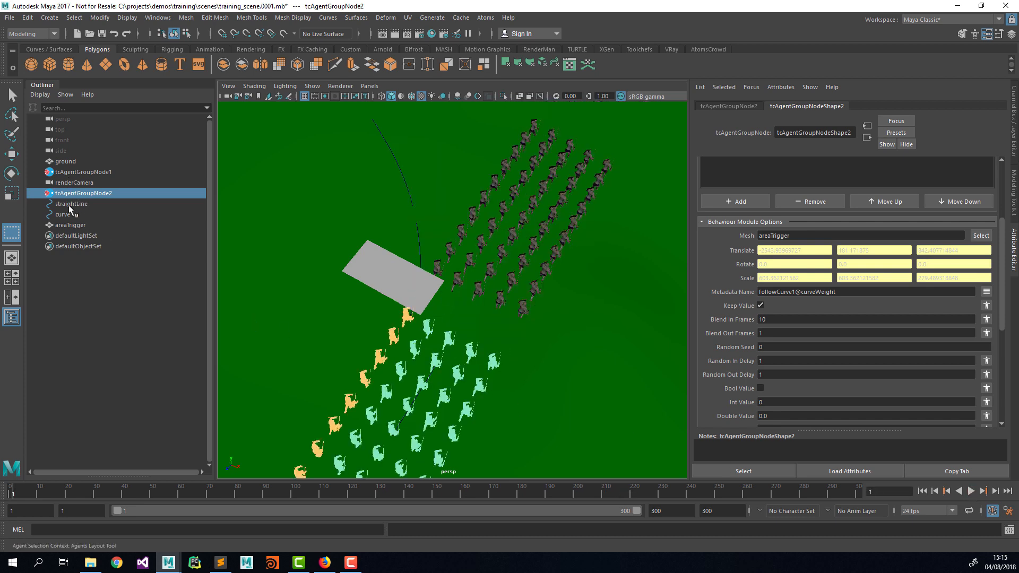
Hide the areaTrigger plane and clear the agent selection on tcAgentGroupNode2
click(72, 224)
key(h)
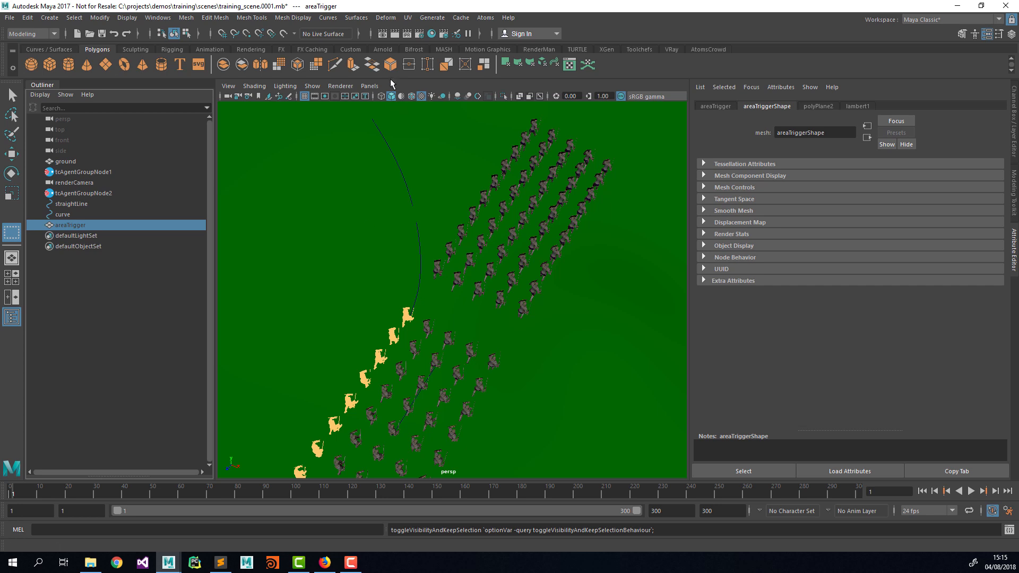
click(112, 192)
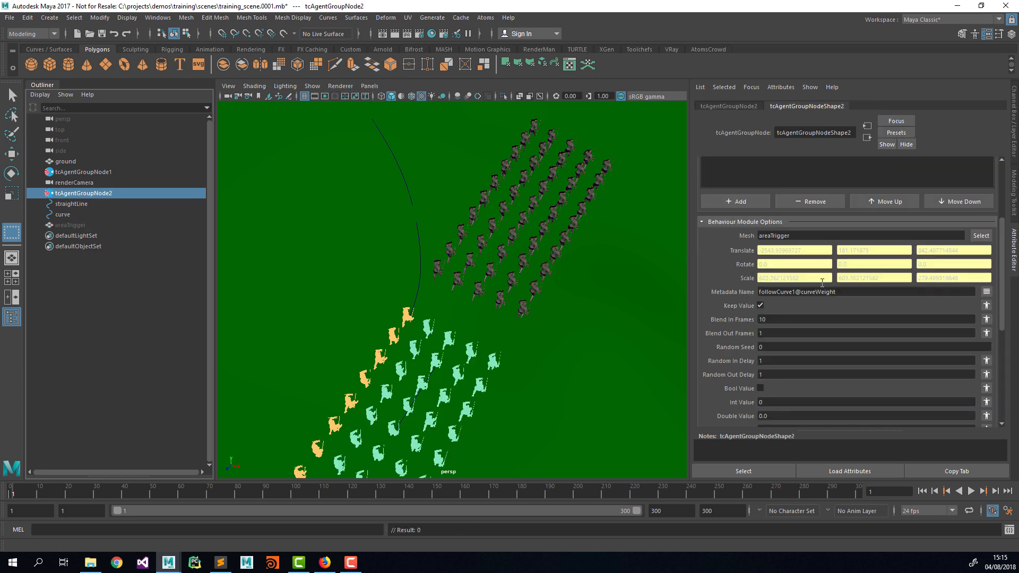
scroll(836, 372, down, 10)
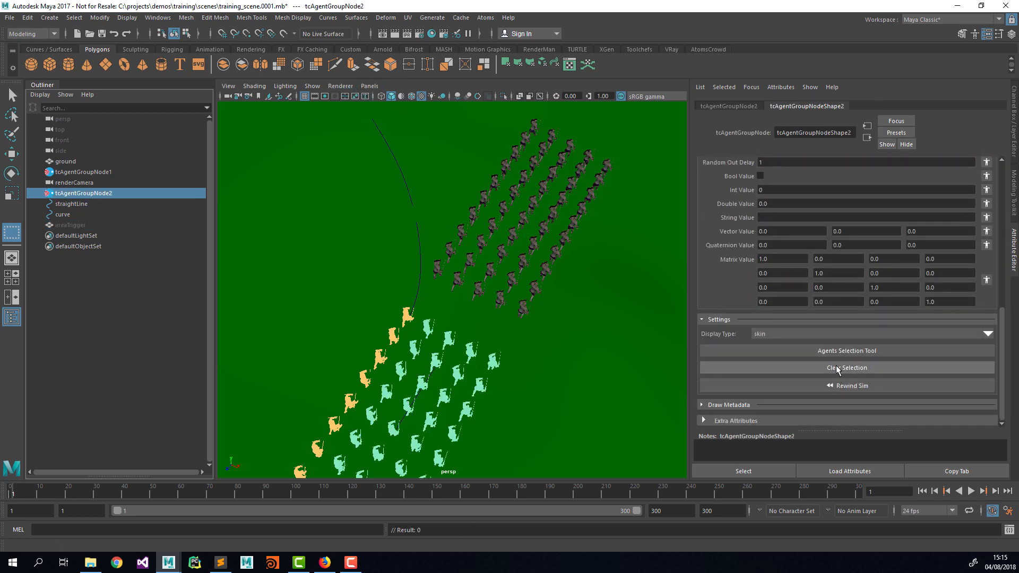
click(836, 371)
Look through renderCamera and play the simulation to review both formations, and return to the first frame
click(369, 86)
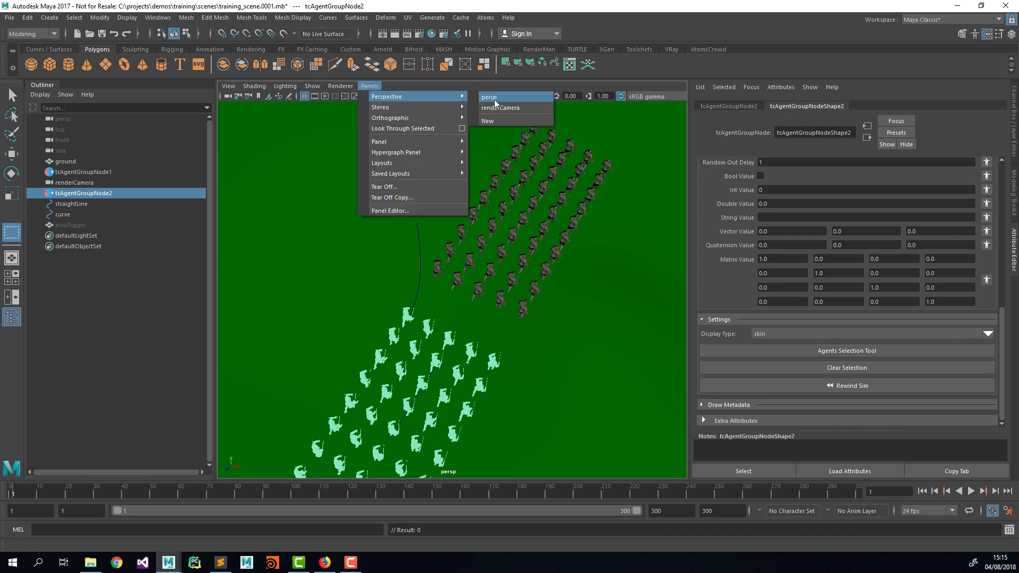
click(499, 107)
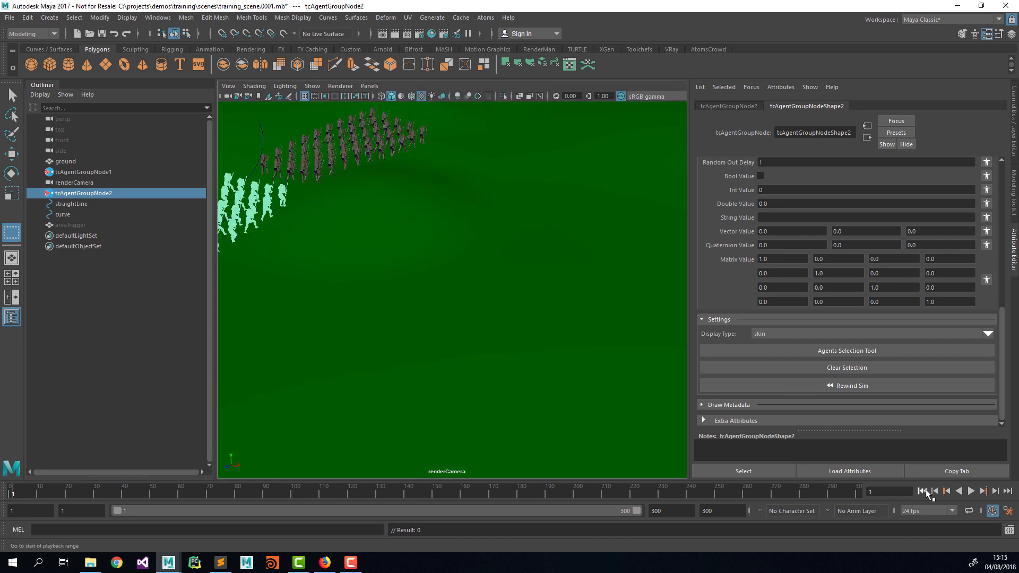
click(971, 491)
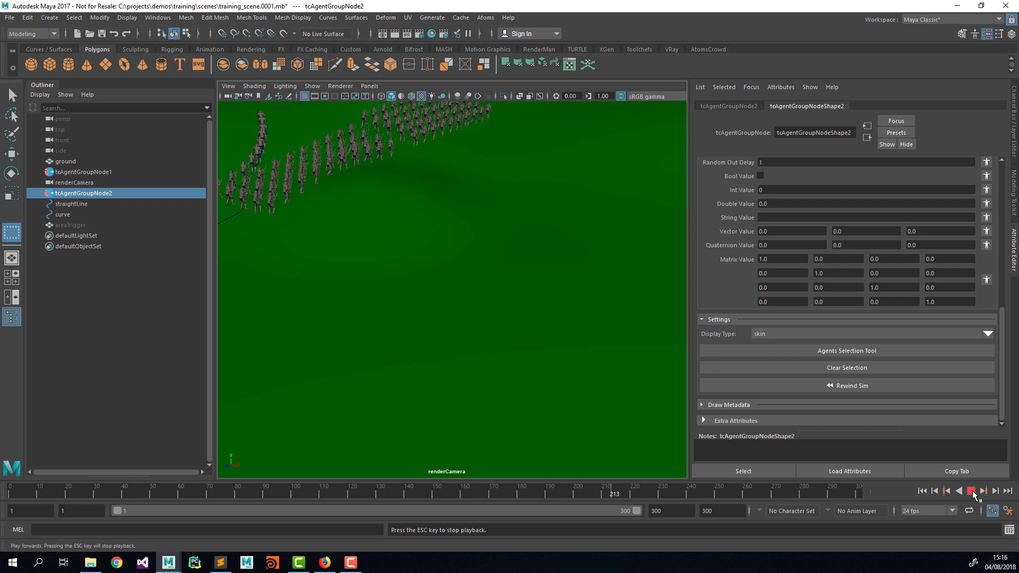
click(971, 491)
click(922, 490)
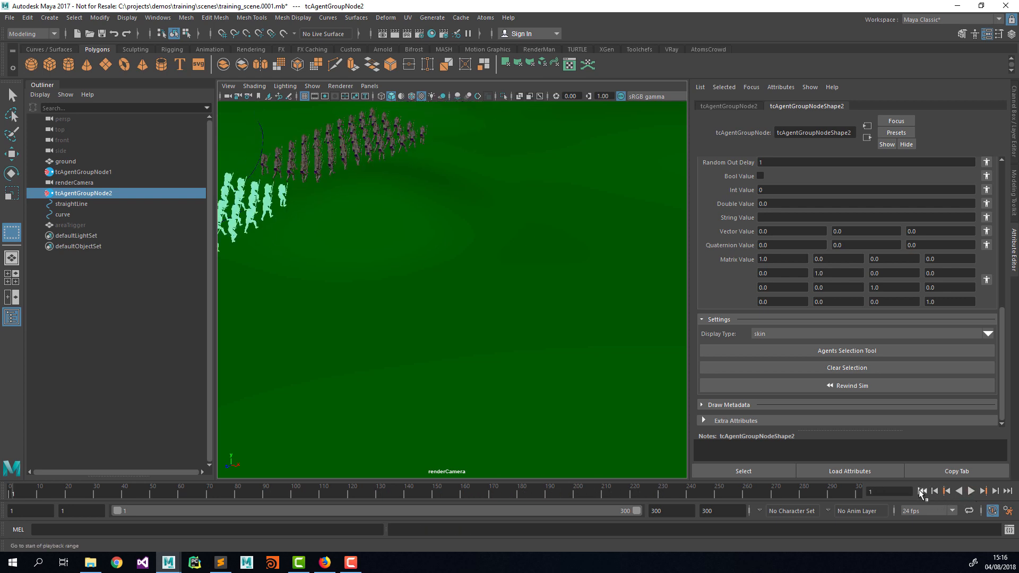
Save the scene as a new incremented version
click(11, 18)
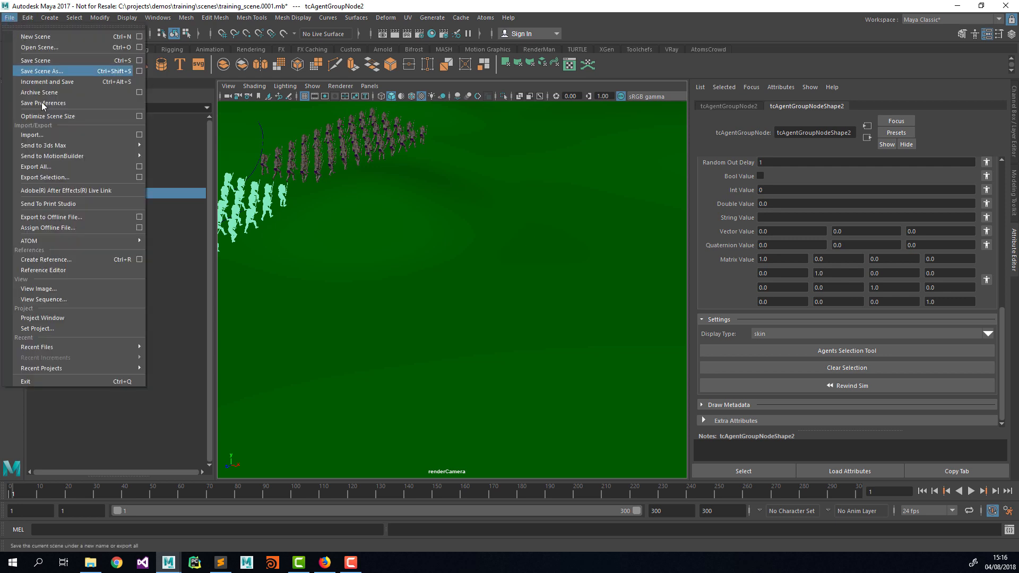
click(84, 82)
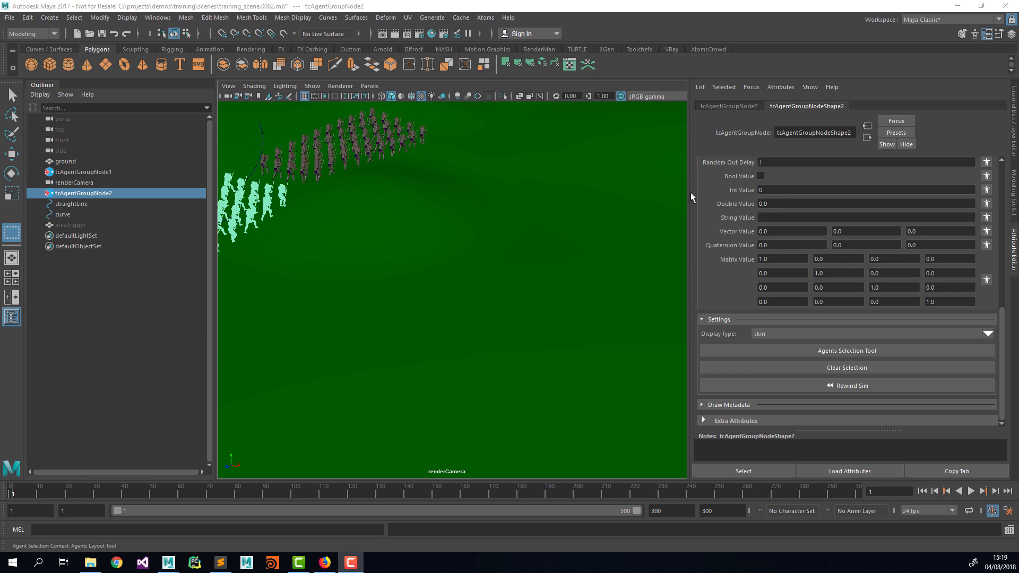
Create a new Atoms agent group and rename it combo
click(485, 17)
click(513, 103)
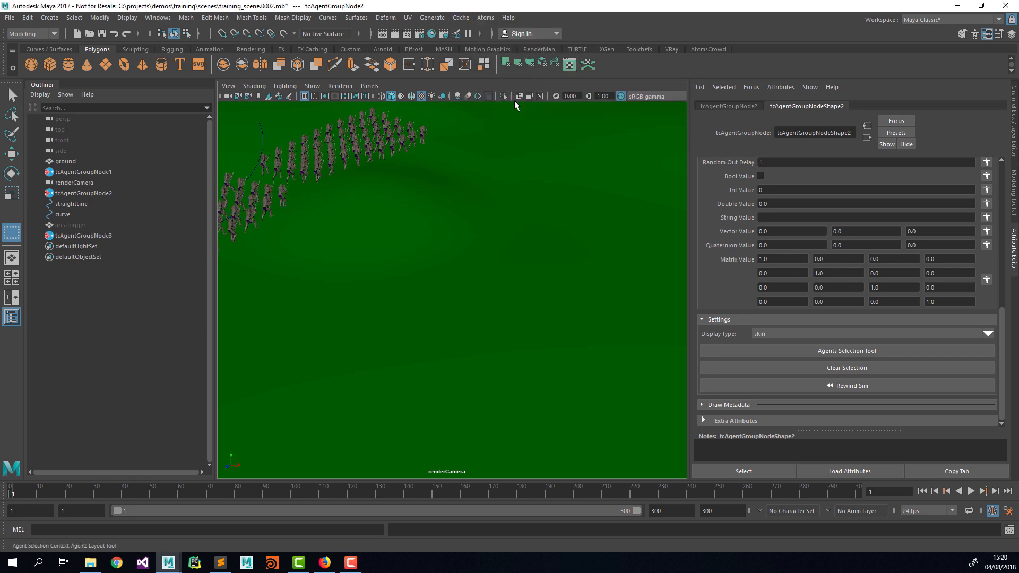
click(100, 237)
double_click(100, 235)
text(combo)
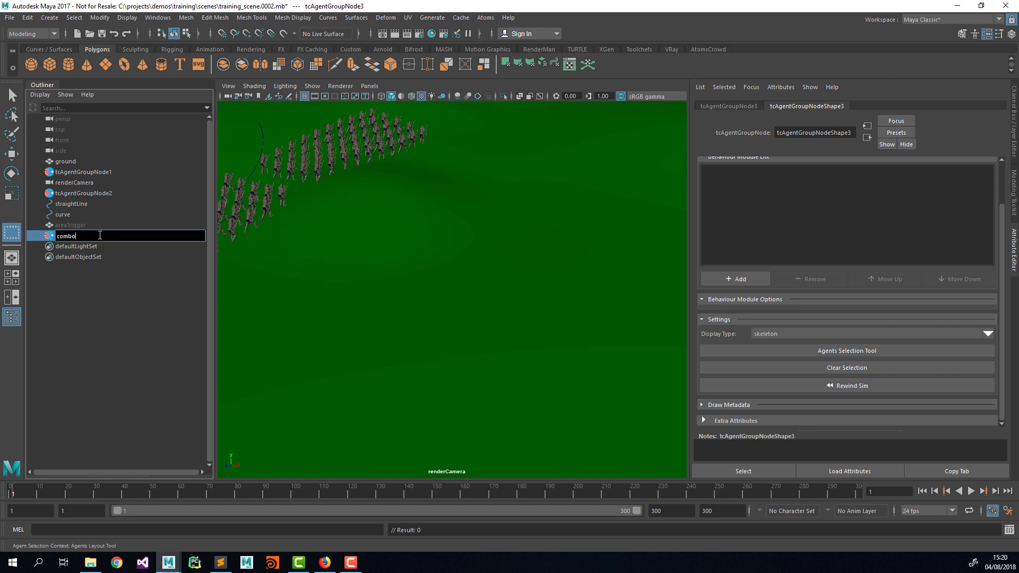
key(Return)
Rename tcAgentGroupNode1 to formation1 and tcAgentGroupNode2 to formation2
click(96, 172)
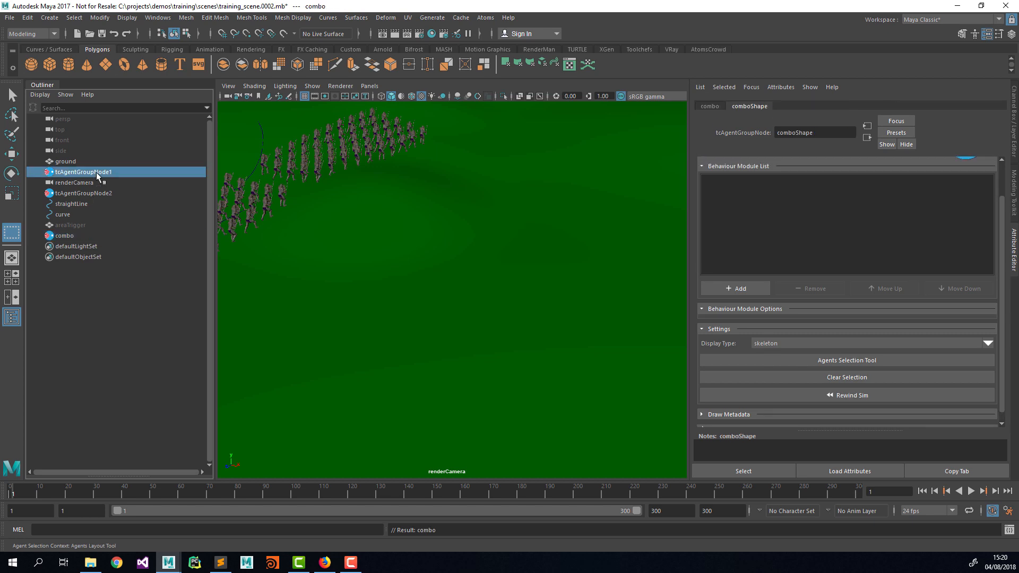
double_click(98, 173)
text(forma)
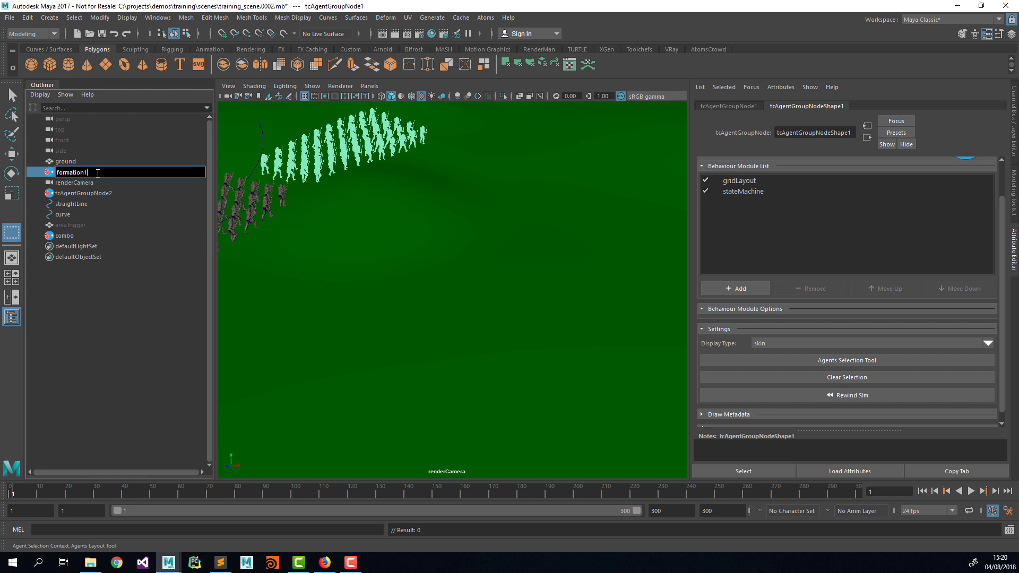
text(tion1)
key(Return)
click(83, 193)
double_click(84, 193)
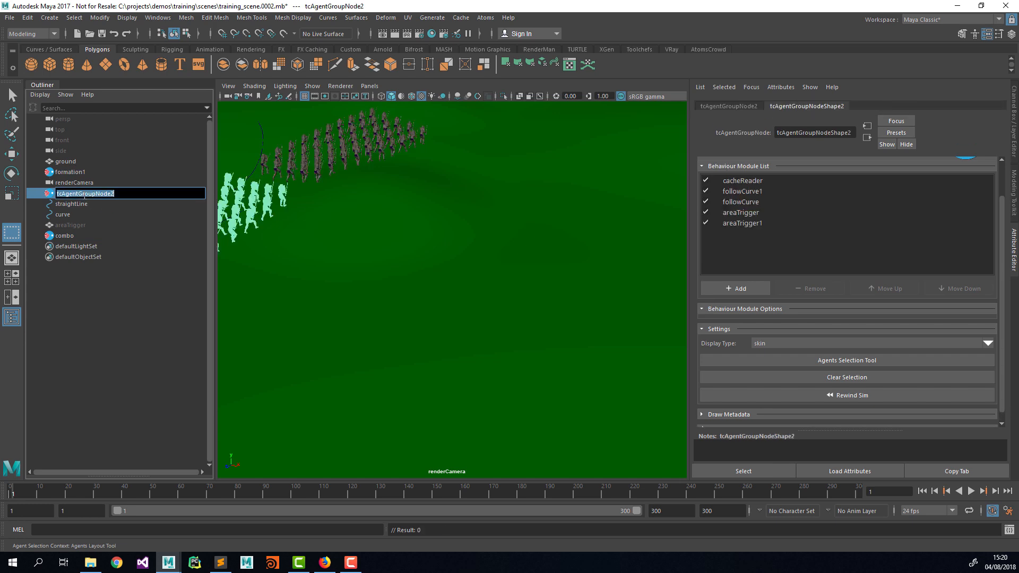
text(formation2)
key(Return)
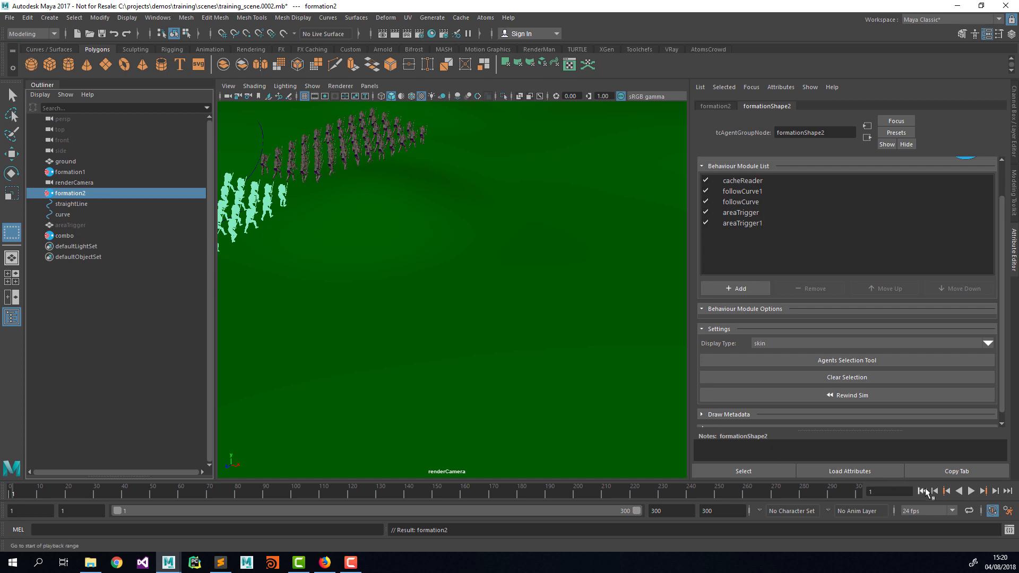
click(10, 18)
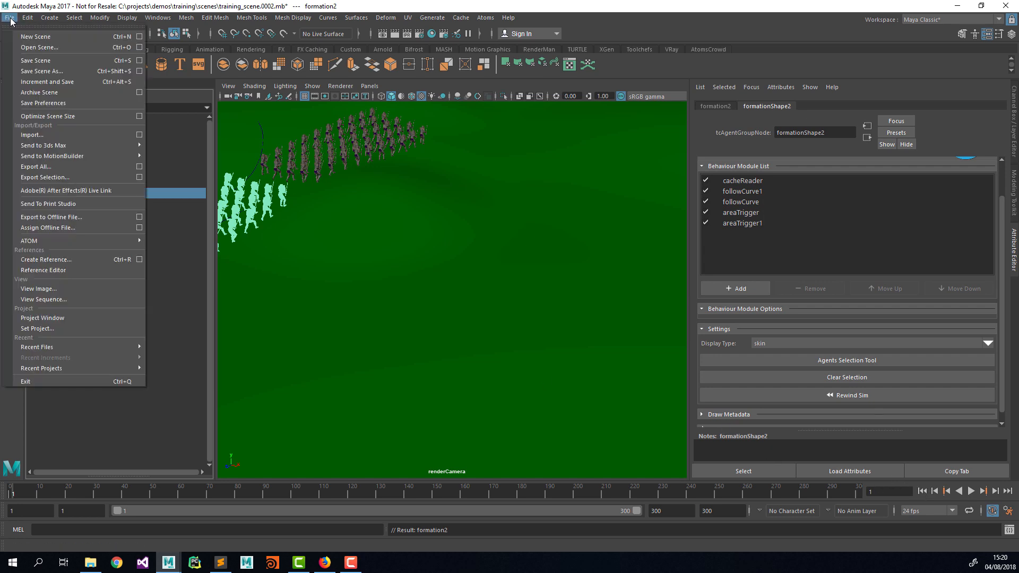
click(32, 17)
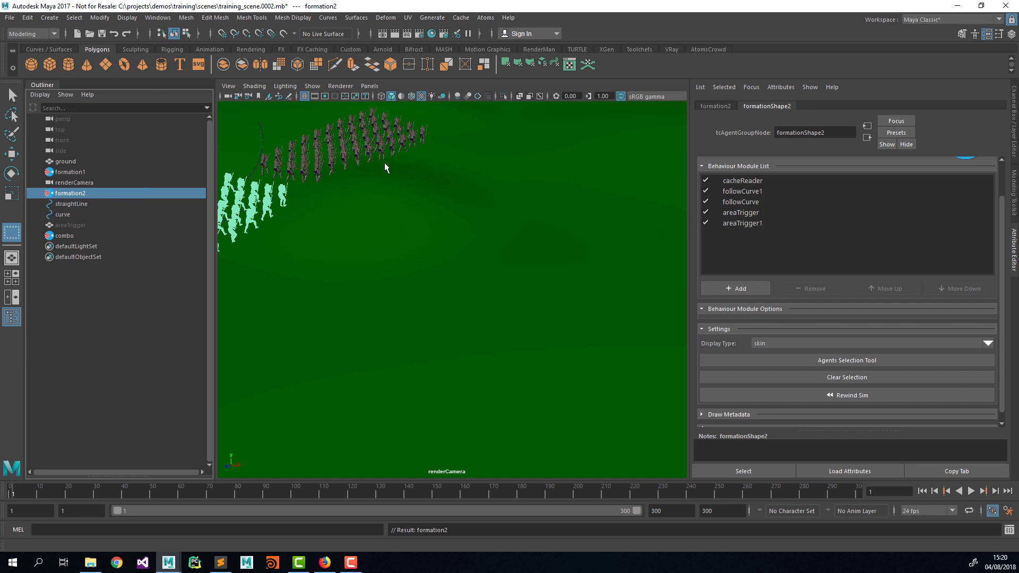
Add a gridLayout module and a clipReader module to the combo agent group
click(79, 236)
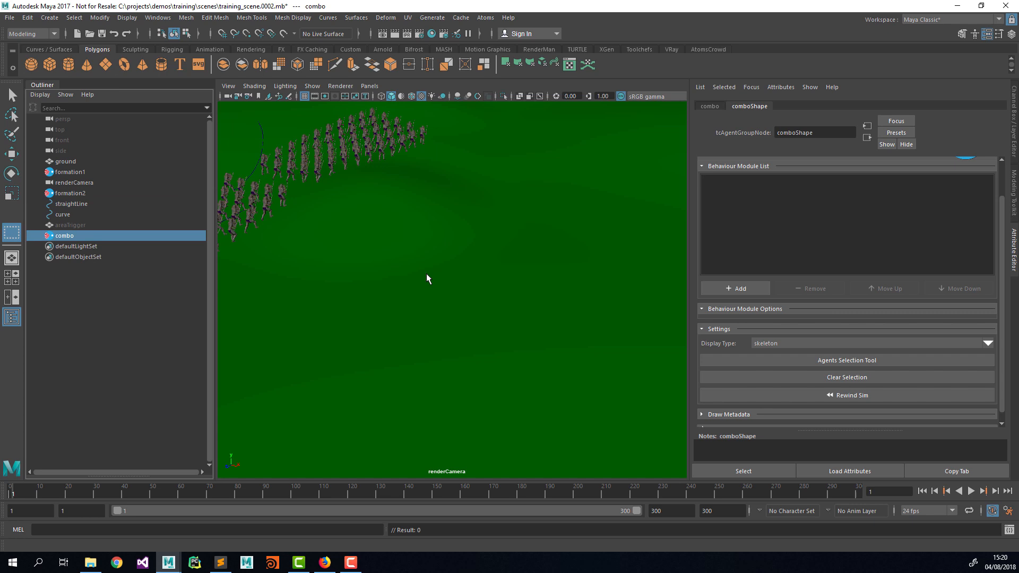
click(710, 288)
mouse_move(743, 367)
click(824, 395)
click(749, 288)
mouse_move(748, 354)
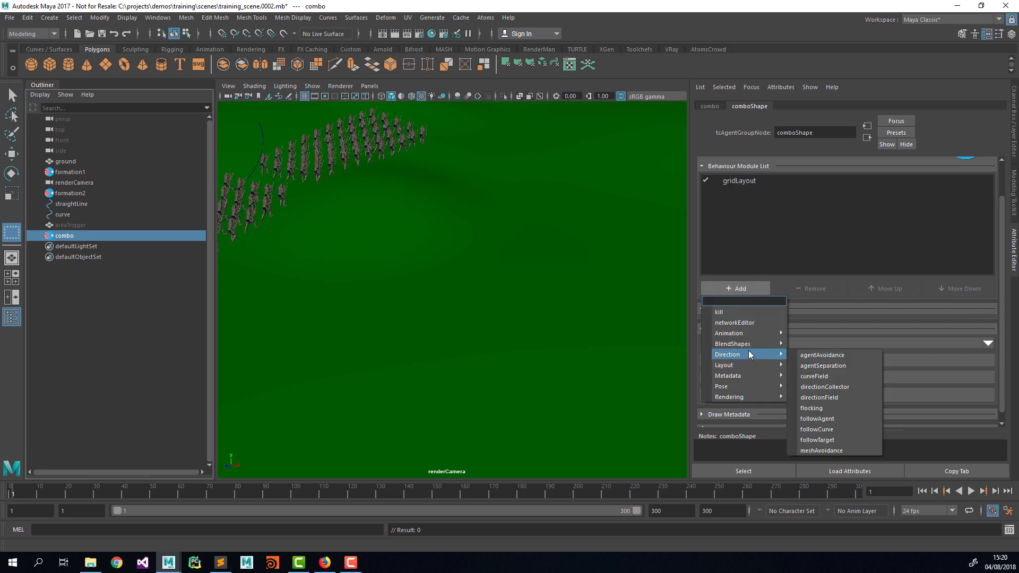
mouse_move(756, 332)
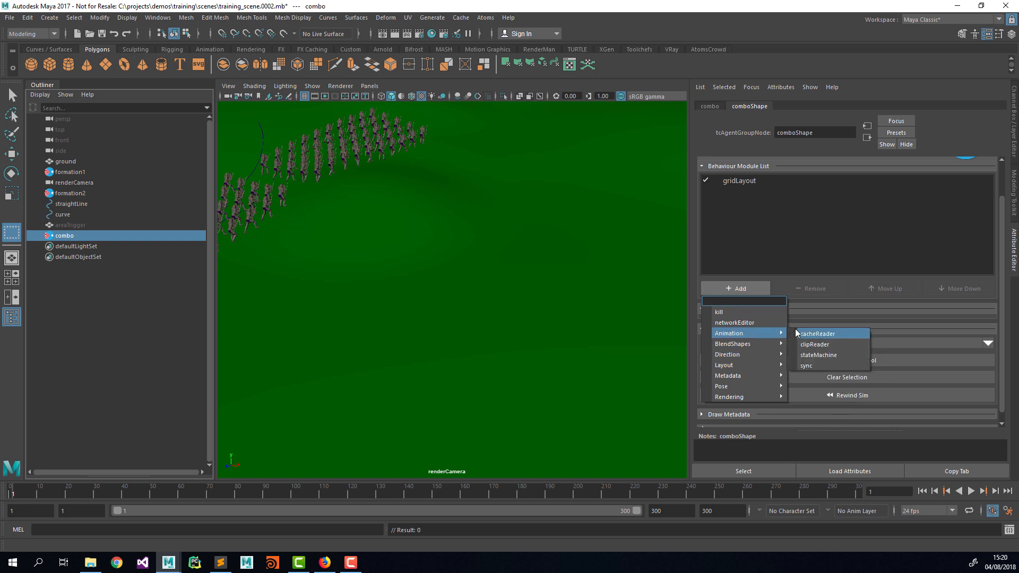
click(811, 344)
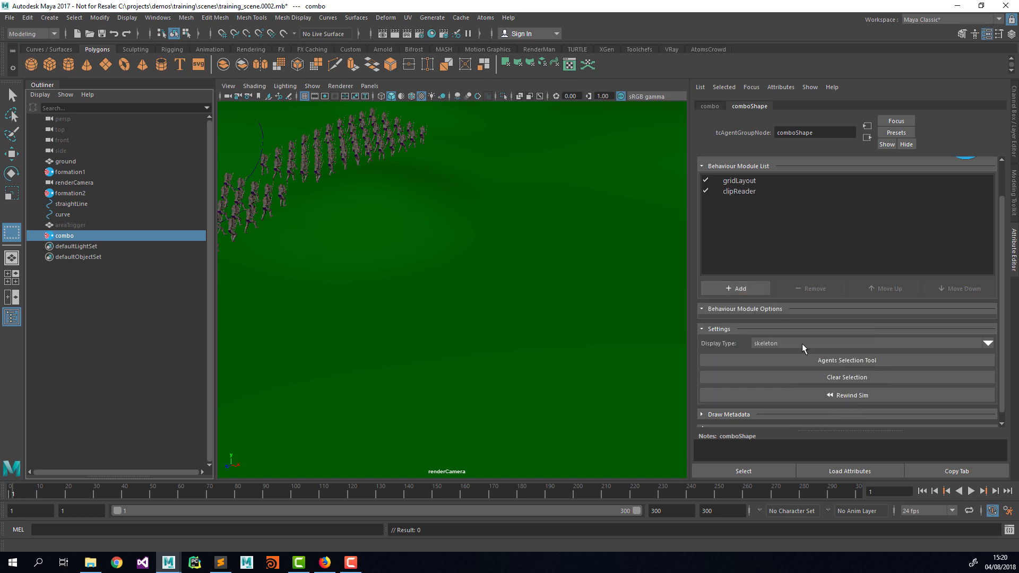
Set the combo group's gridLayout agentType to soldier
click(748, 183)
click(969, 322)
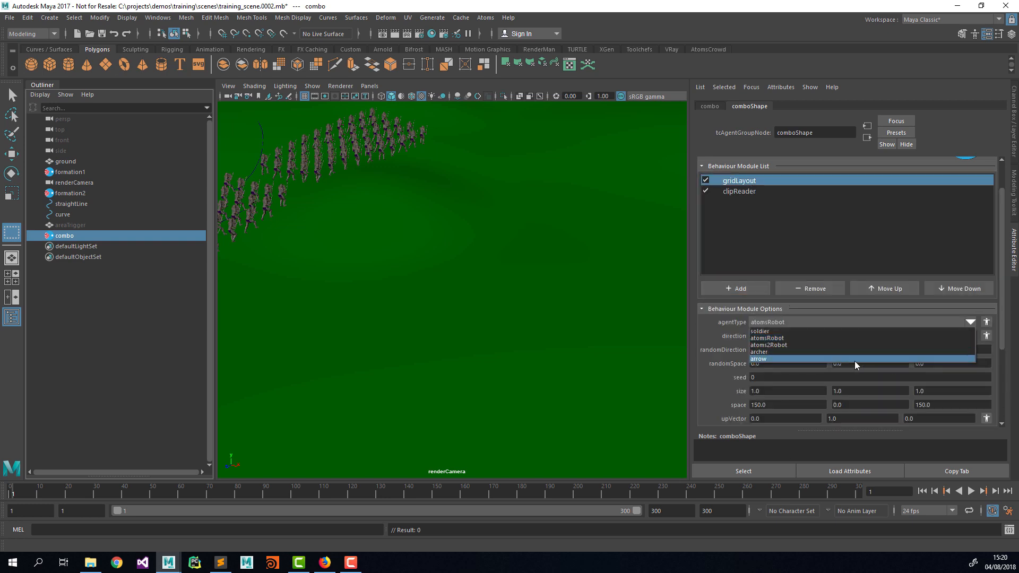
click(850, 334)
Set the combo group's clipReader clipName to soldier_slash
click(771, 192)
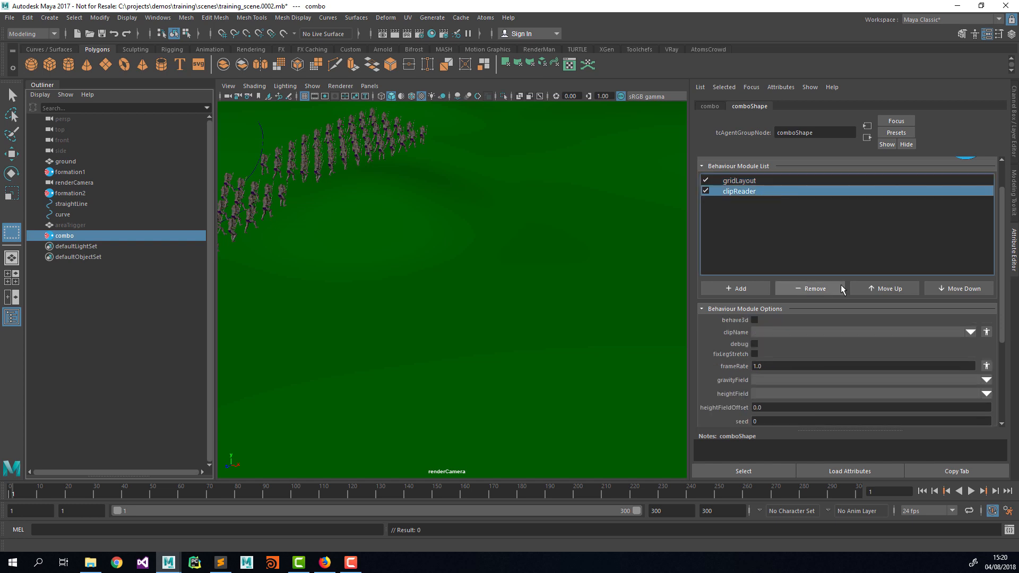
click(969, 332)
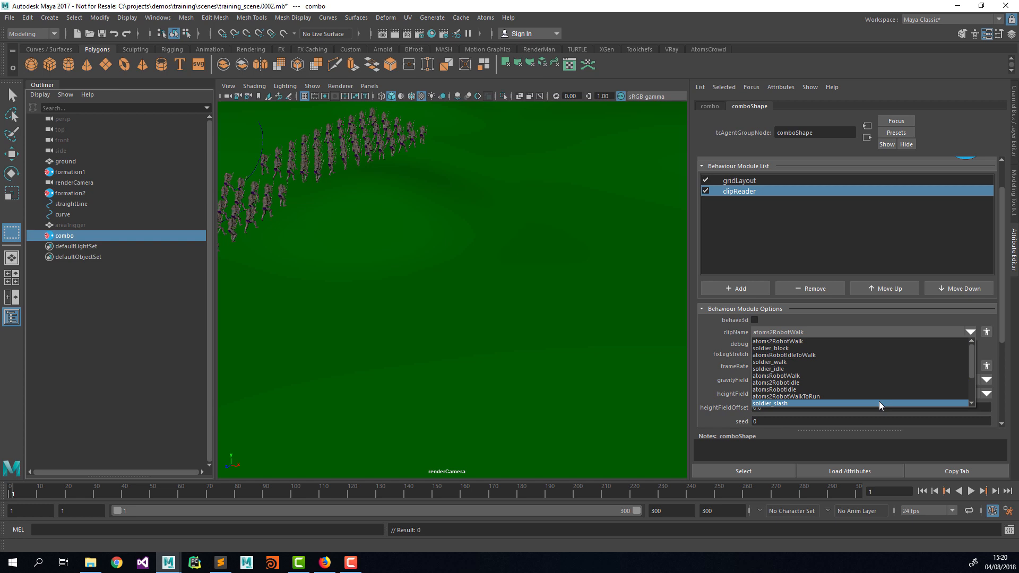
click(879, 404)
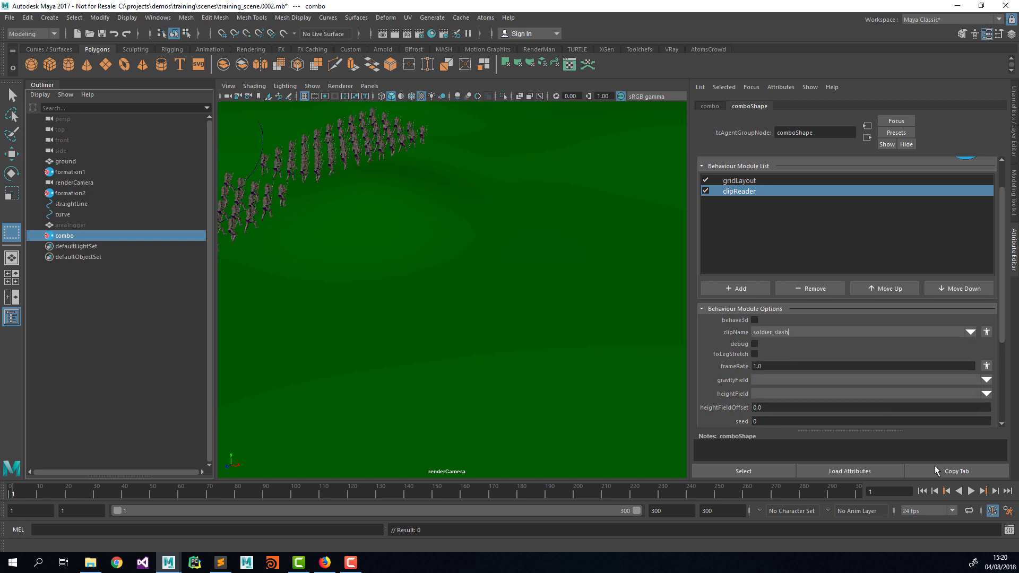
Change the combo agent group's display type to skin
click(752, 181)
scroll(733, 358, down, 3)
click(762, 334)
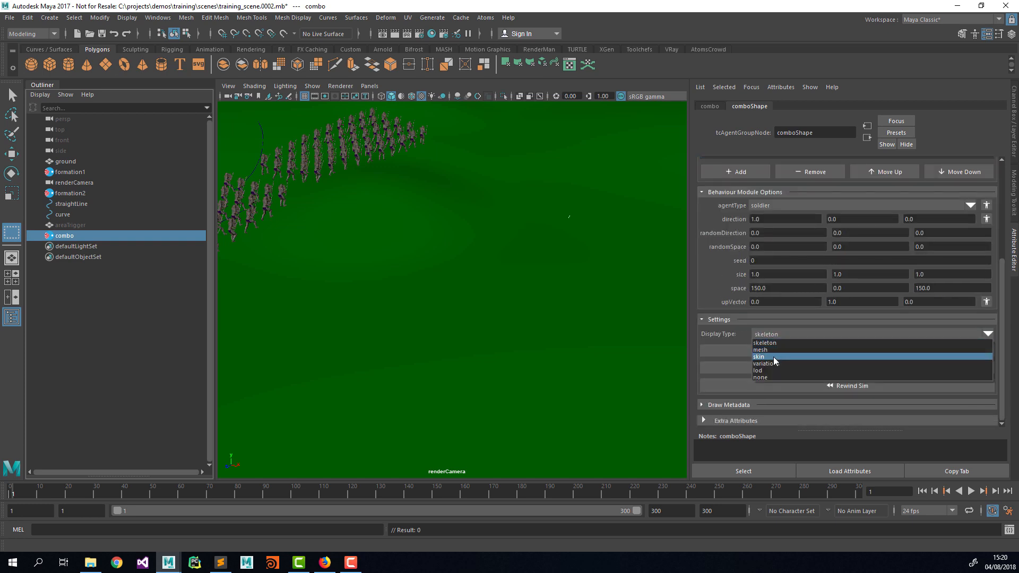
click(773, 357)
scroll(741, 266, up, 3)
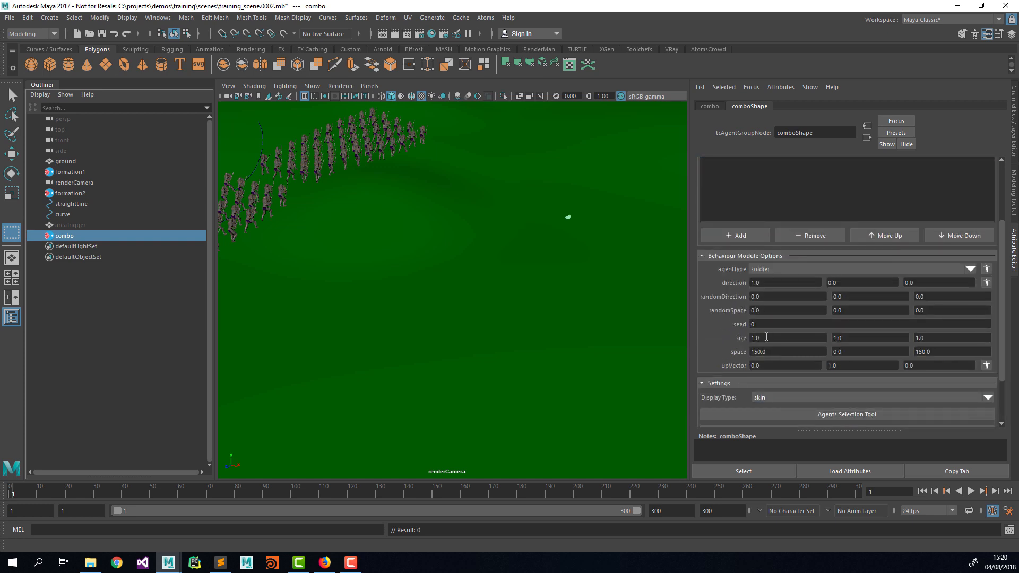
Set the combo clipReader's heightField to ground and play the simulation to check the soldier's placement
scroll(735, 211, up, 1)
click(737, 169)
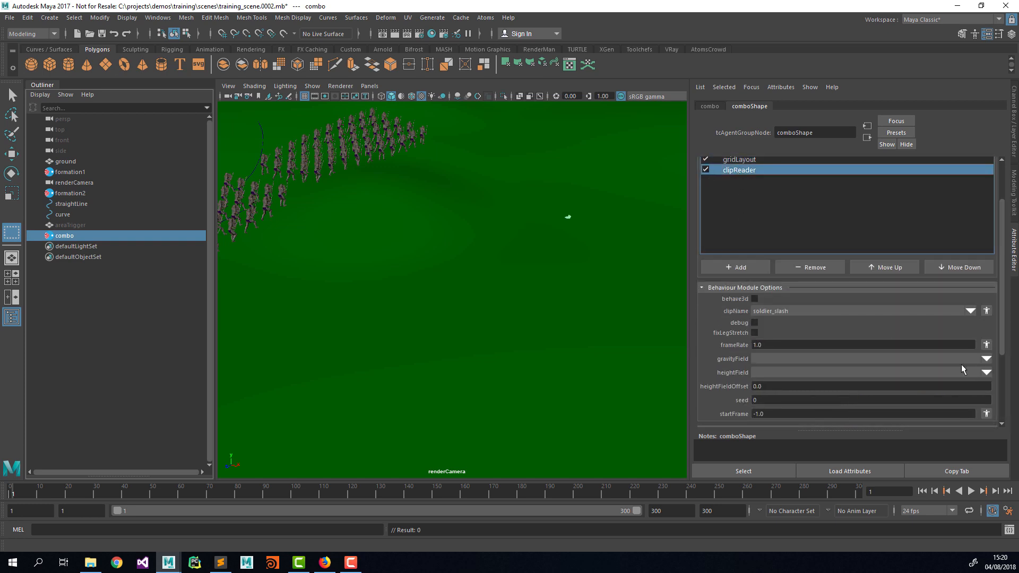
click(984, 372)
click(861, 382)
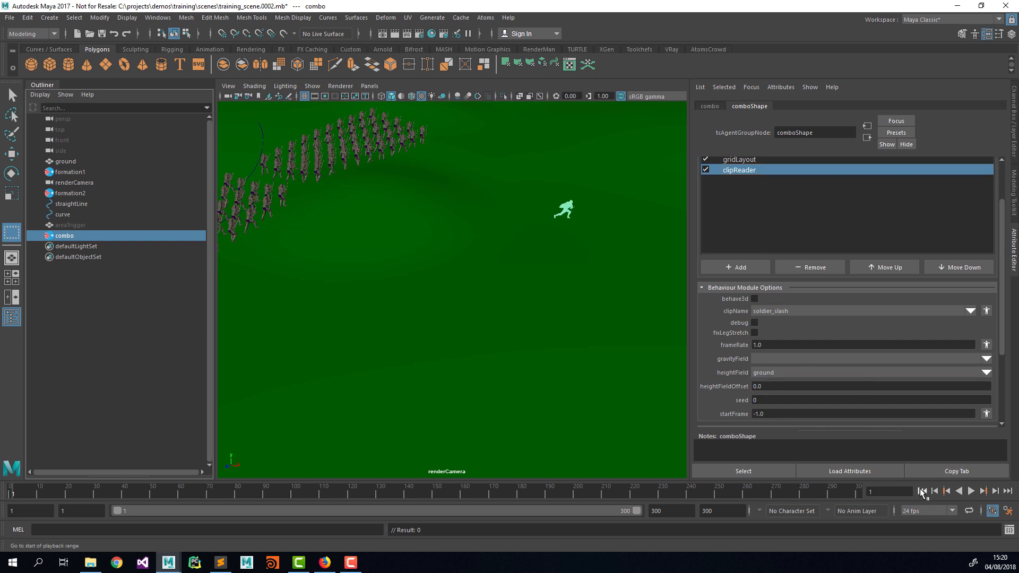
click(970, 491)
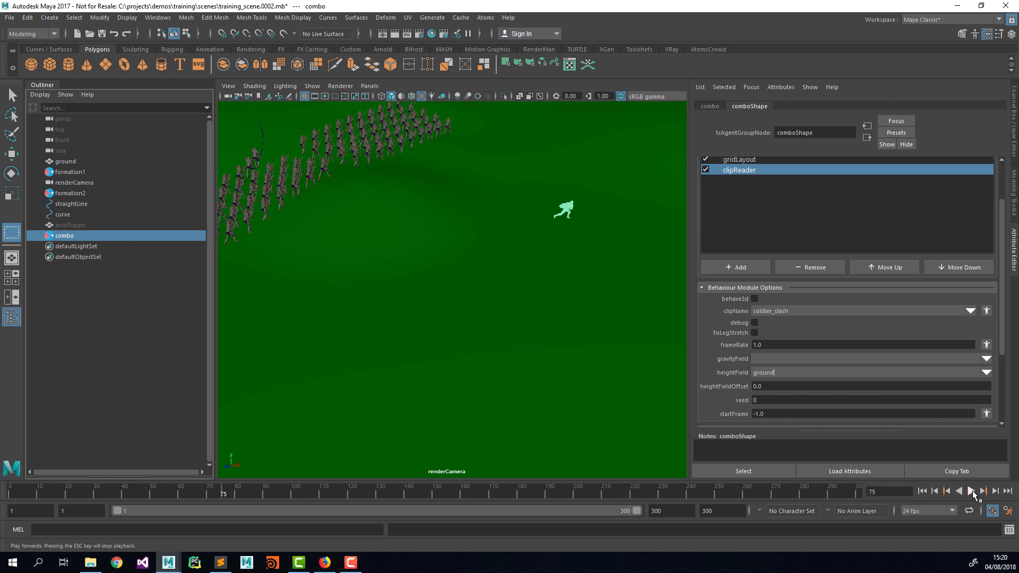
click(971, 492)
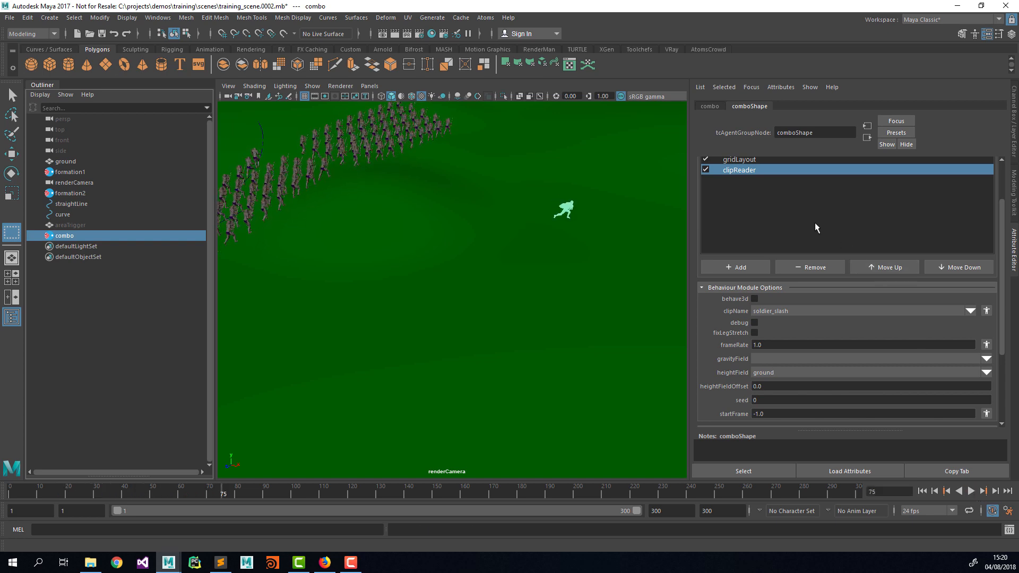
Switch the clipReader's clipName to soldier_combo and preview the motion by playing the simulation
click(967, 312)
click(855, 377)
click(971, 491)
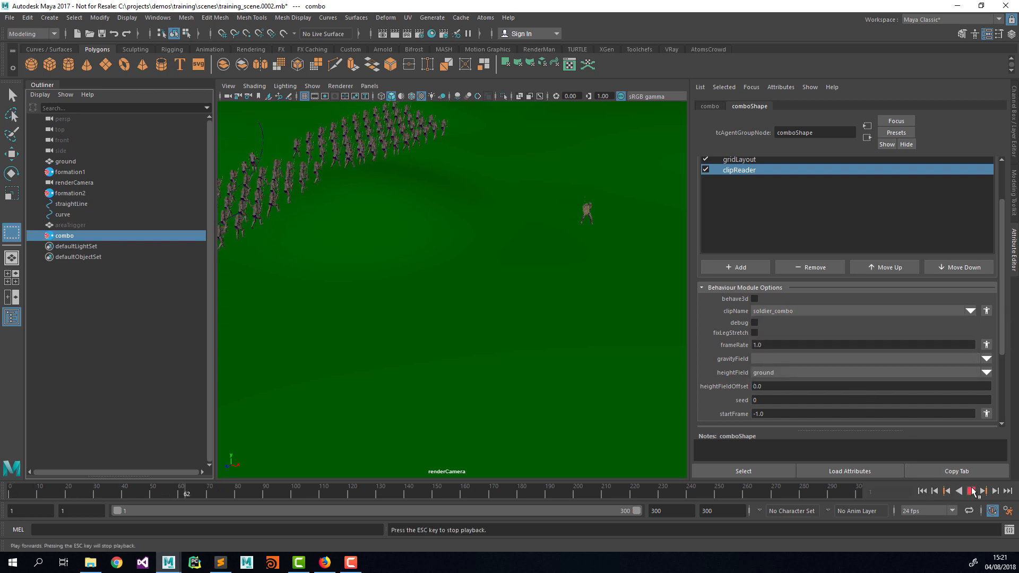
click(971, 491)
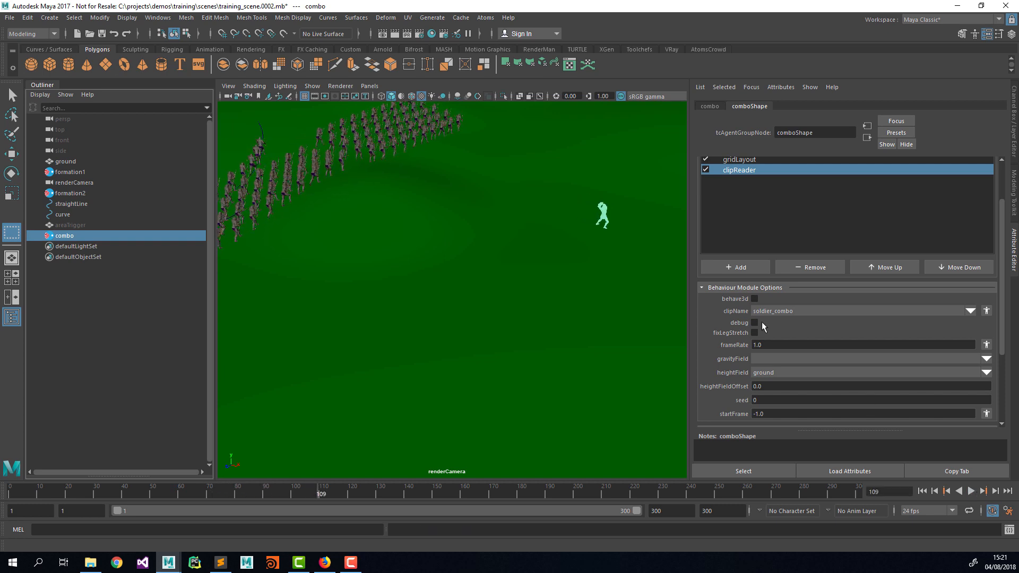
Set the combo gridLayout's size to 10 in X and 10 in Z, and rewind to rebuild the crowd
click(743, 192)
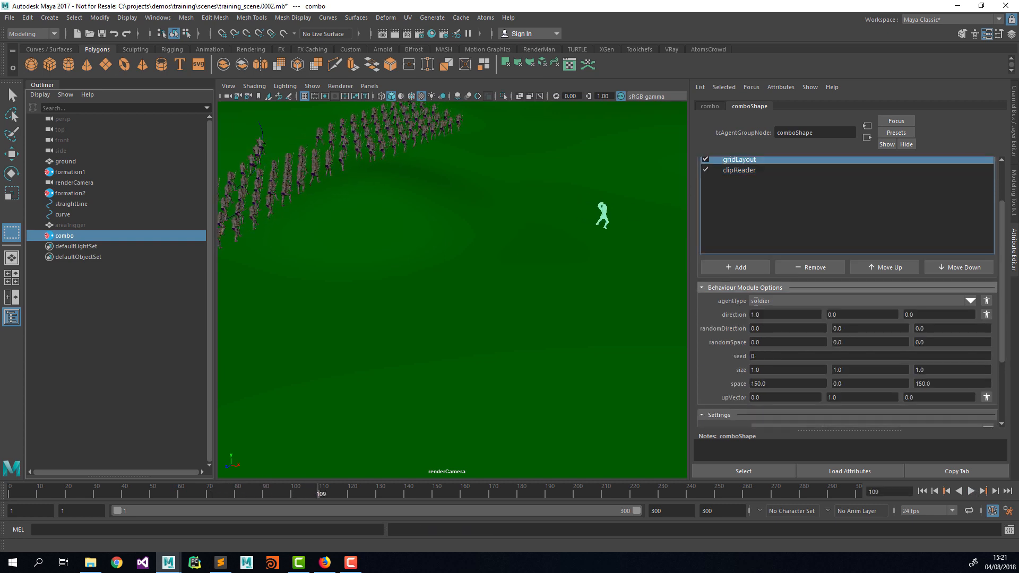
click(766, 370)
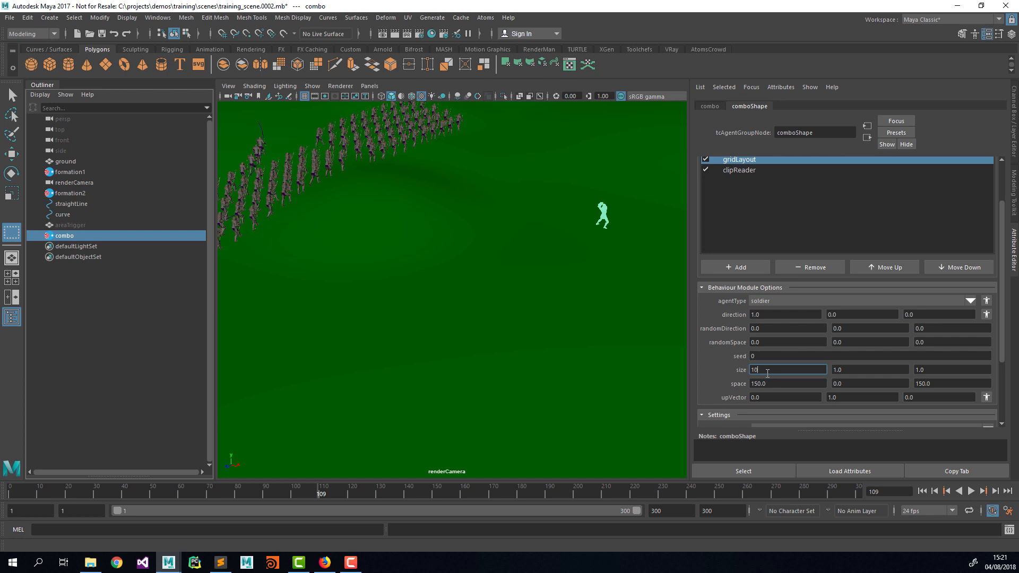
text(100)
key(BackSpace)
key(Tab)
key(Tab)
text(10)
key(Tab)
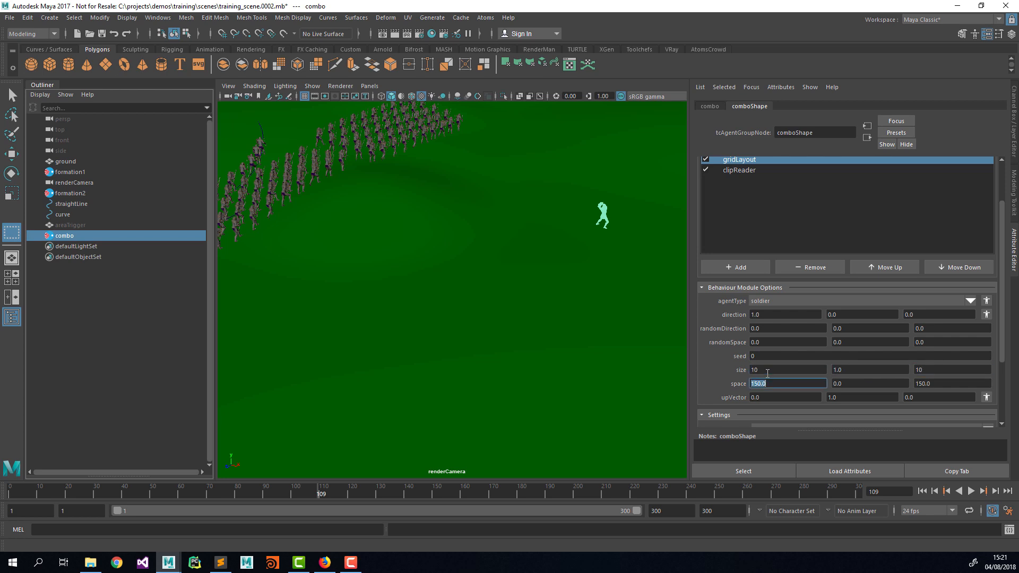
click(921, 491)
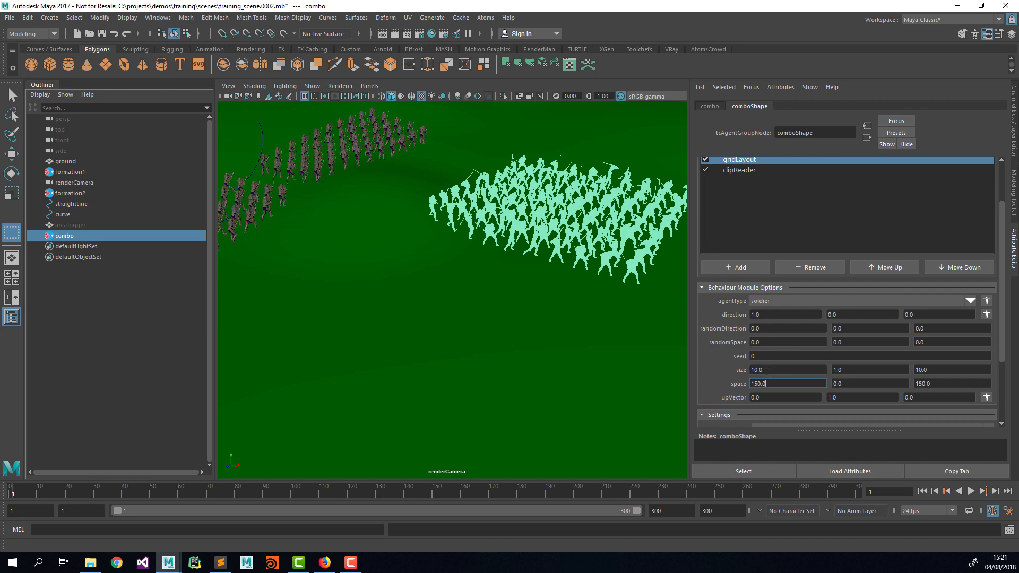
Try a gridLayout randomSpace of 20 in X and Z, and rewind to refresh the layout
double_click(766, 345)
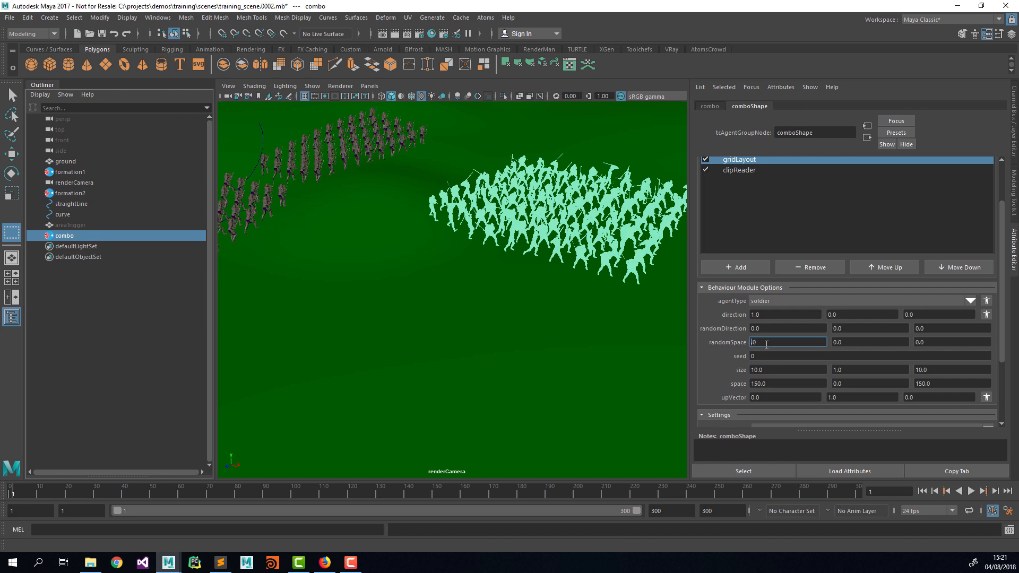
text(2)
key(Tab)
key(Tab)
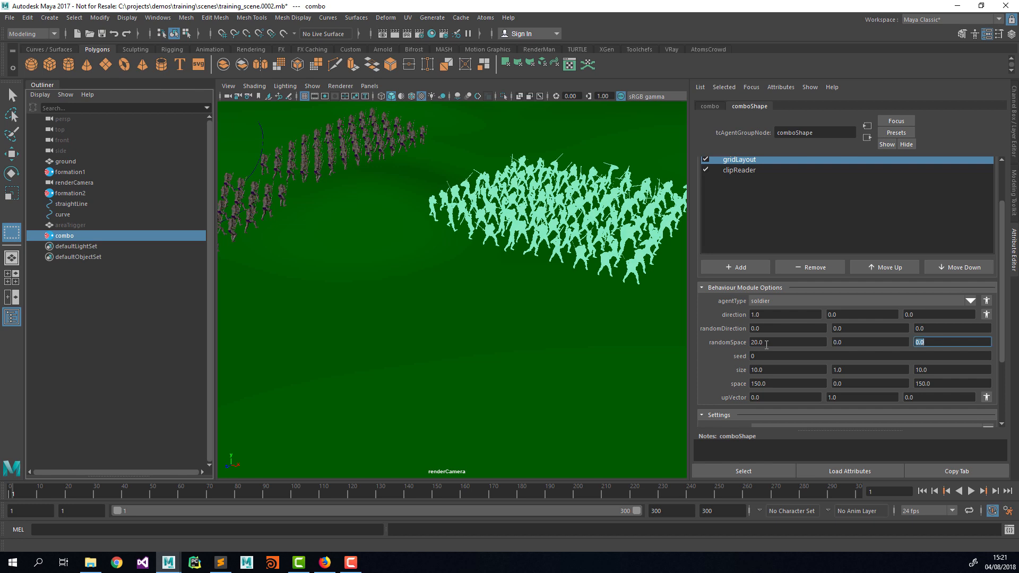
text(20)
key(Tab)
click(923, 491)
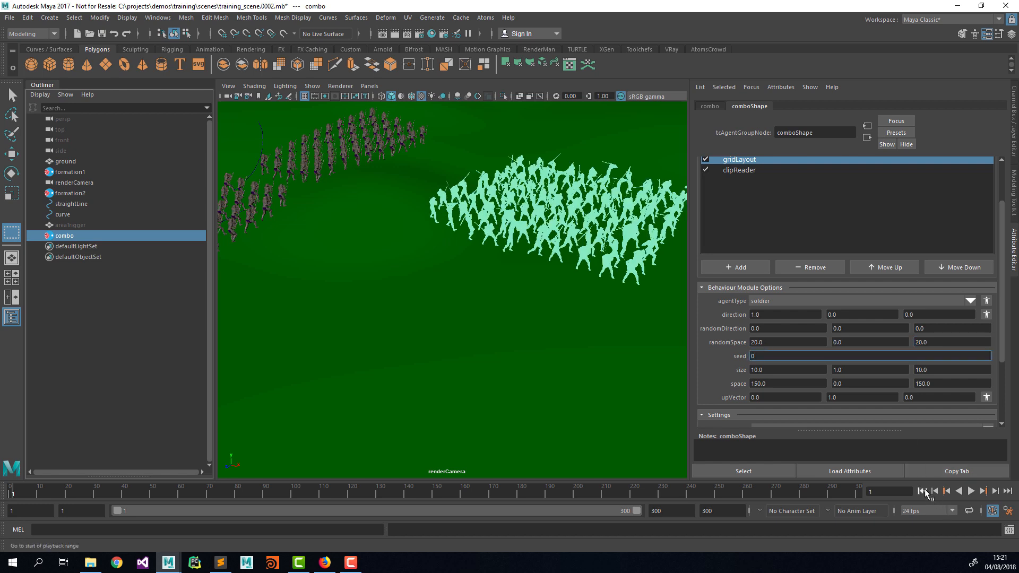
Set the gridLayout's randomSpace to 40 in X and Z, and rewind to refresh the layout
click(762, 342)
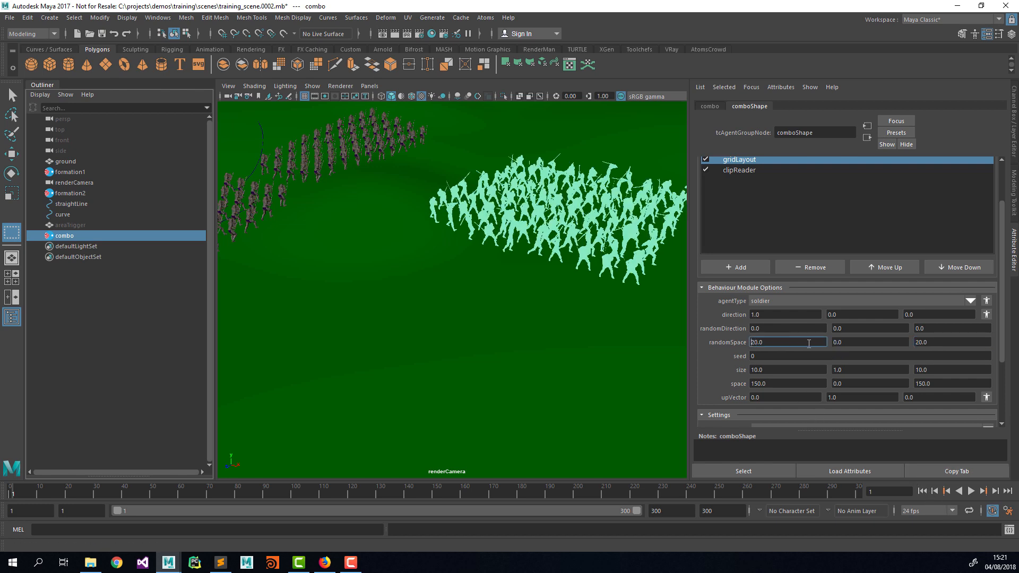
text(40)
key(Tab)
key(Tab)
text(40)
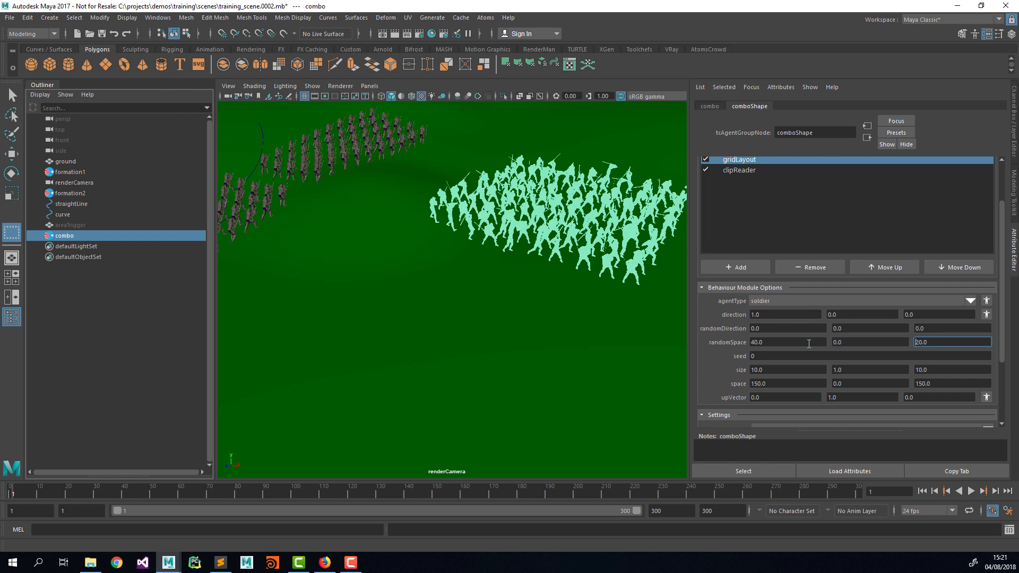
key(Tab)
click(922, 491)
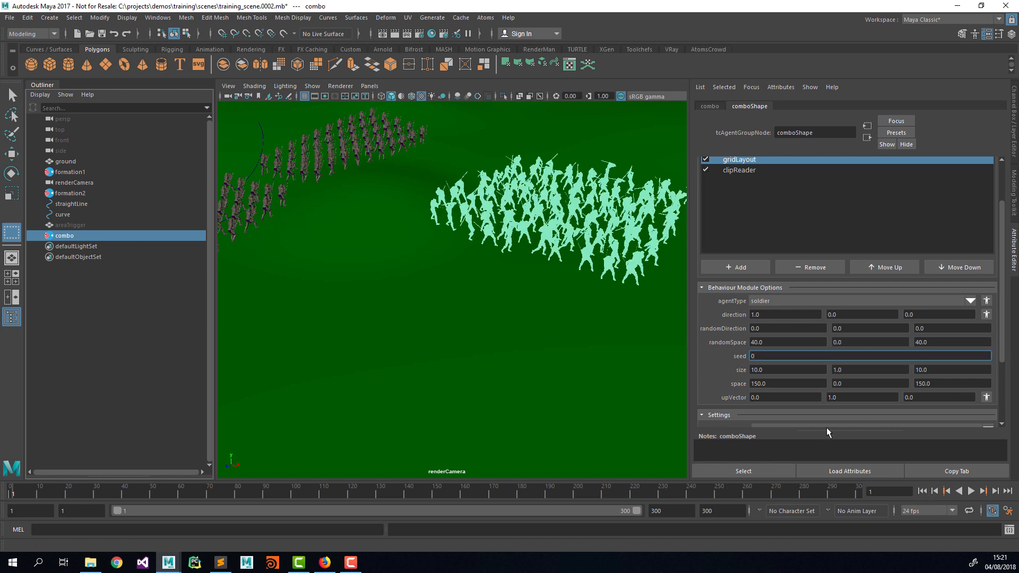
Try a gridLayout space of 300 in X and Z, and rewind to refresh the layout
scroll(744, 362, down, 3)
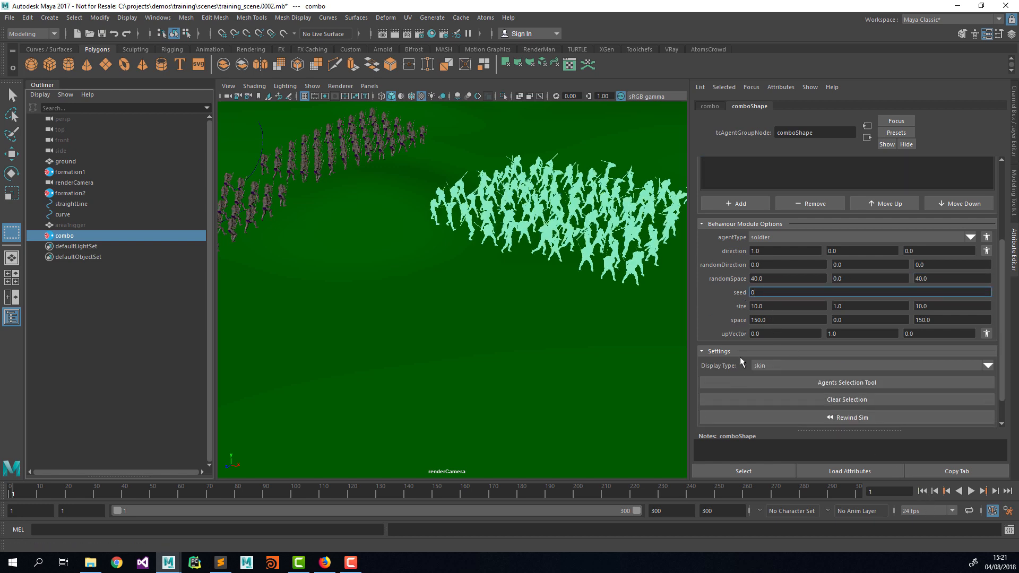
click(759, 321)
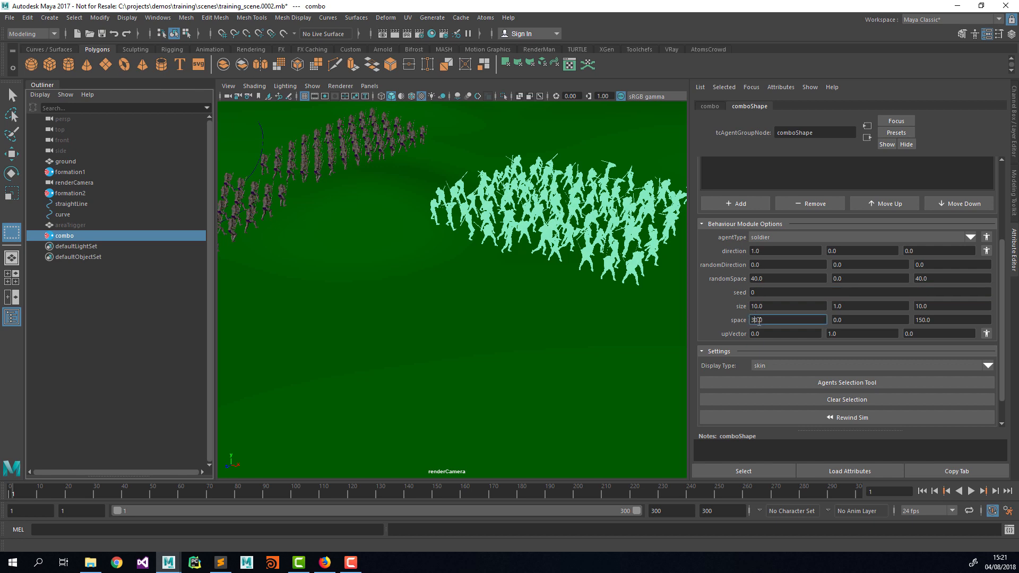
text(300)
key(Tab)
key(Tab)
text(300)
key(Tab)
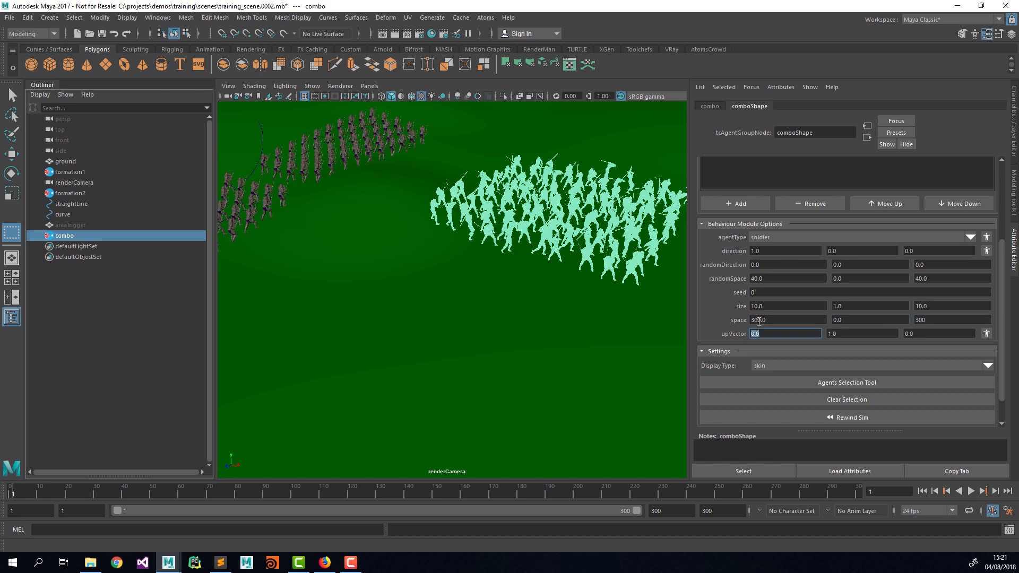
click(922, 491)
Set the gridLayout's space to 200 in X and Z, and rewind to refresh the layout
double_click(757, 320)
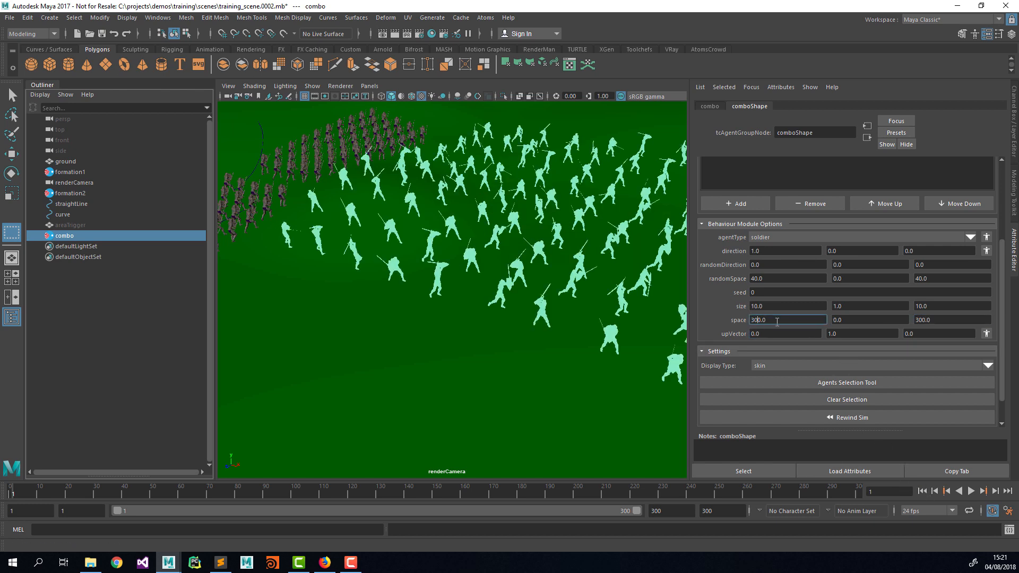
text(200)
key(Tab)
key(Tab)
text(200)
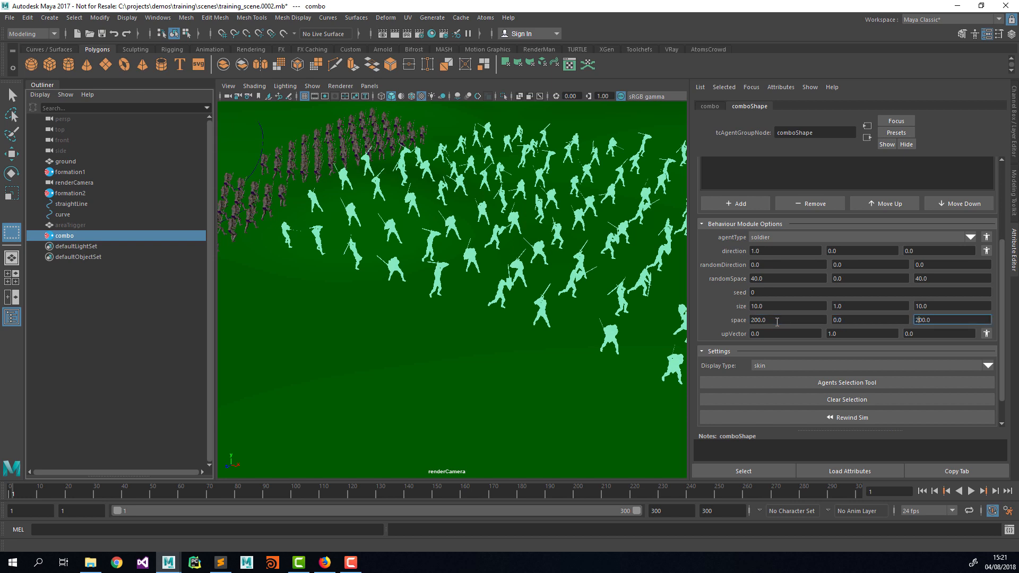
key(Return)
click(922, 491)
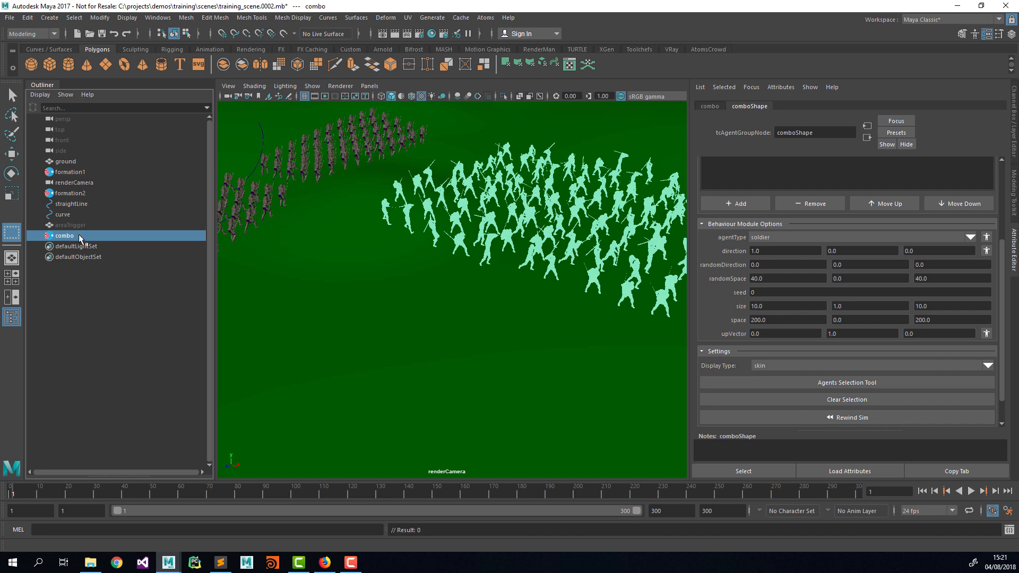
Move the combo group along its Z axis away from the camera, then play the simulation and rewind it
click(12, 157)
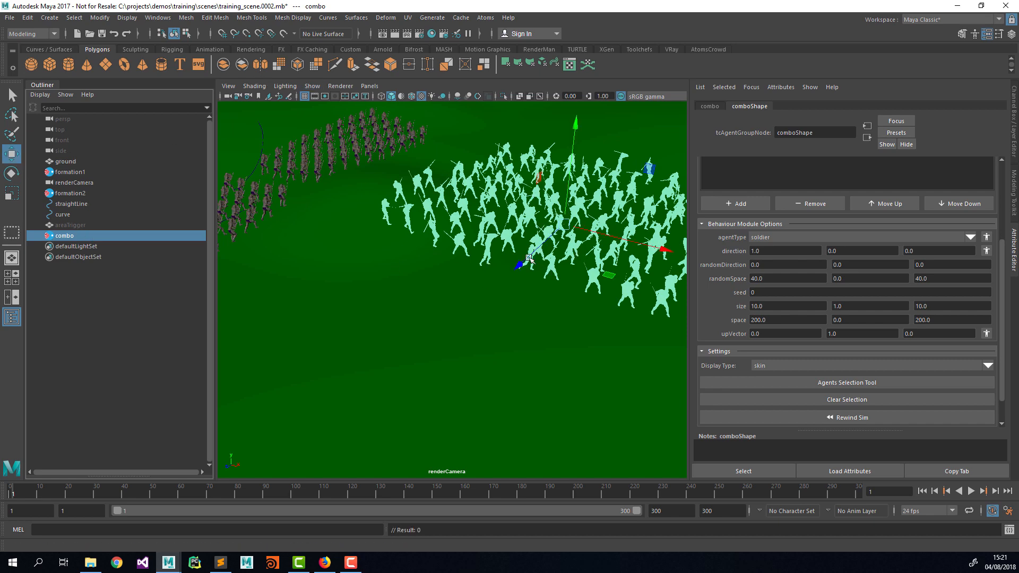
drag(520, 263, 566, 190)
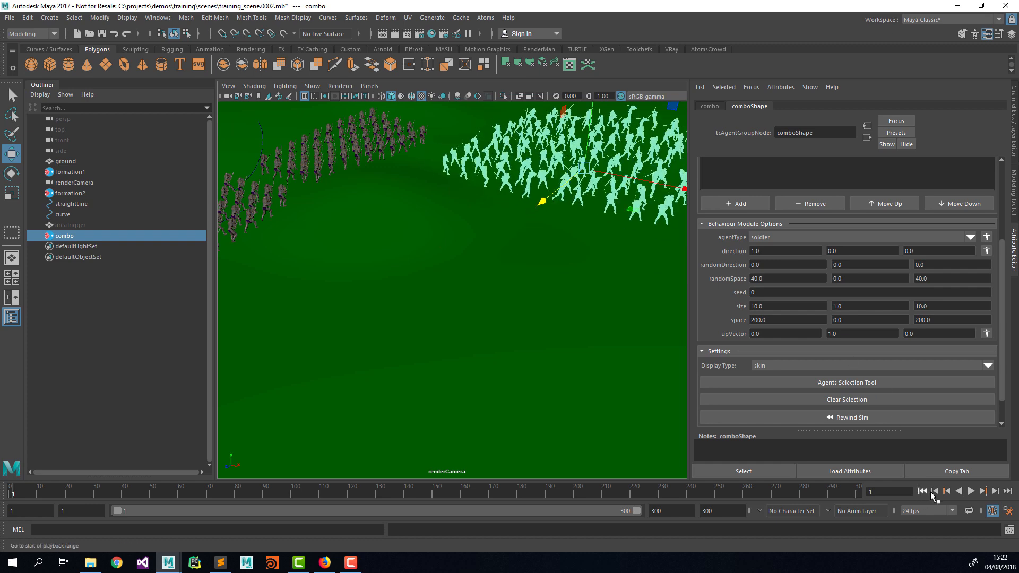
click(971, 491)
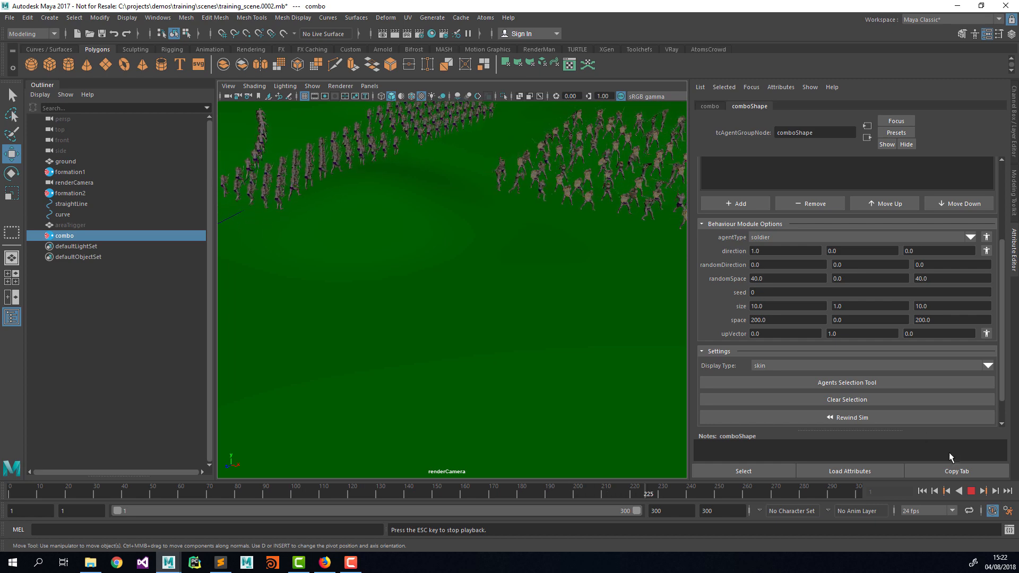
click(970, 492)
click(921, 491)
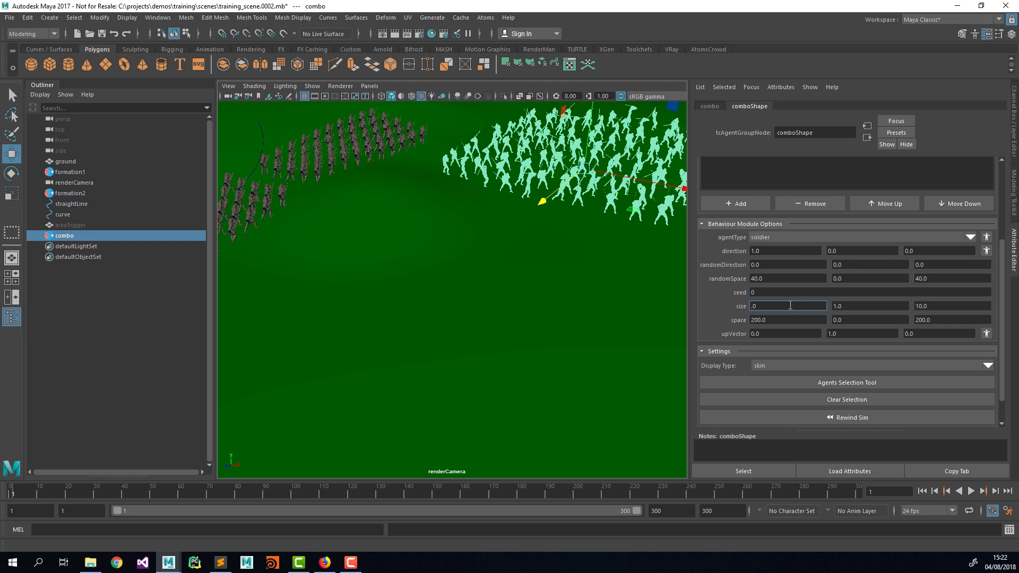
Reduce the combo gridLayout's size to 8 in X and 8 in Z, and rewind to rebuild the crowd
text(8)
key(Tab)
key(Tab)
text(8)
key(Tab)
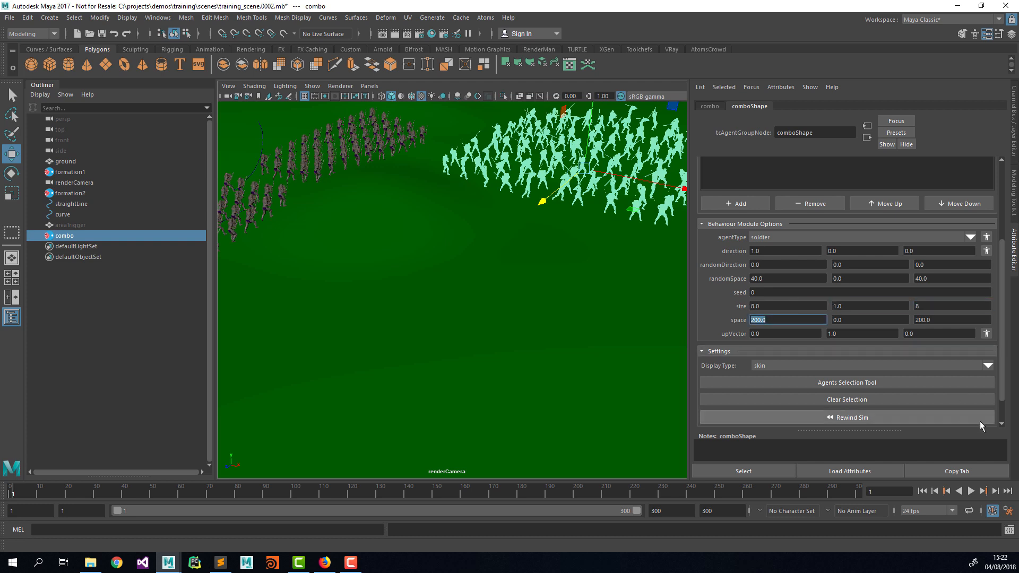
click(922, 491)
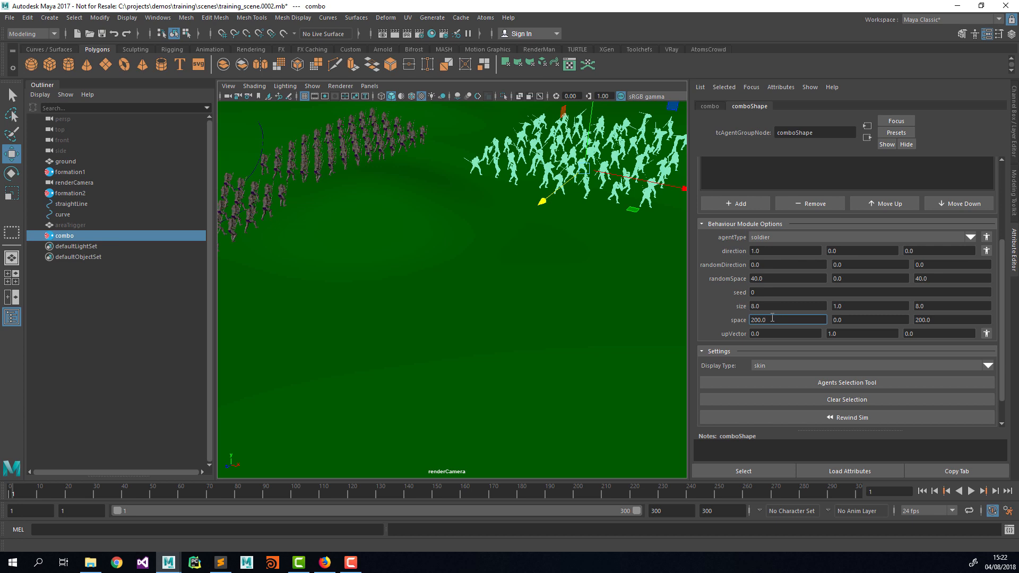
Set only the gridLayout's X space to 300, then play the simulation to check it and rewind to the start
text(3)
key(Tab)
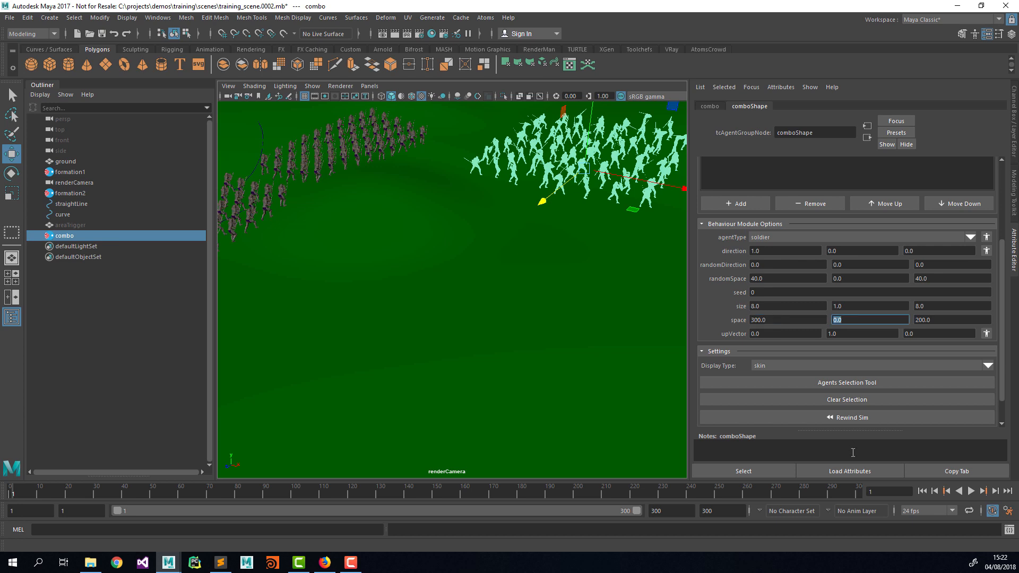
click(922, 491)
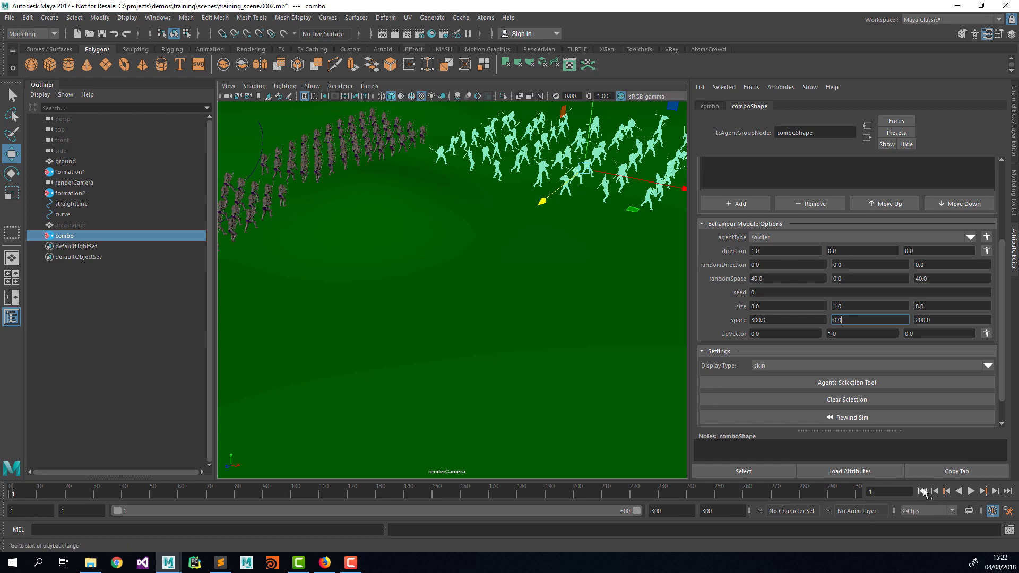
click(971, 491)
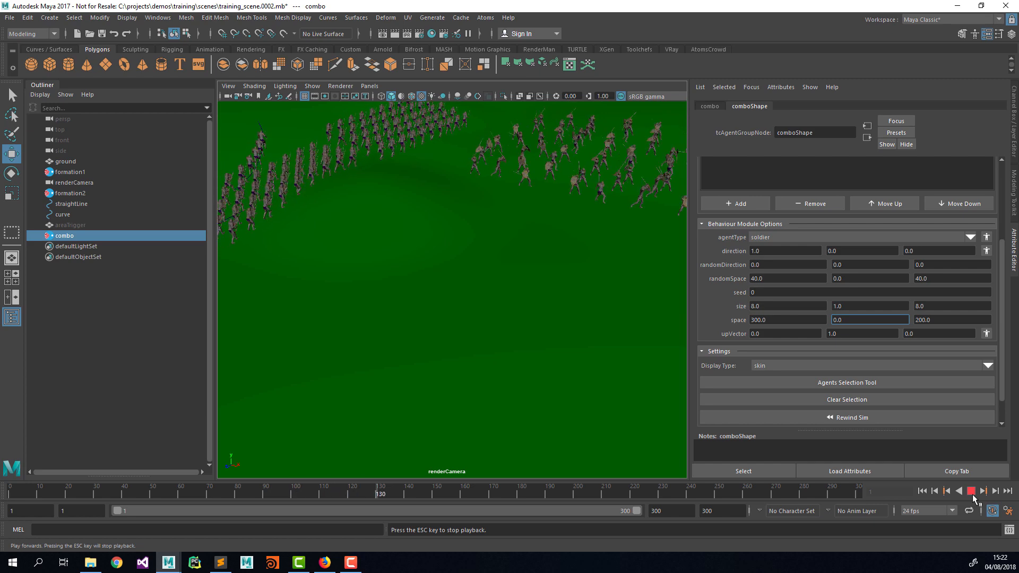
click(970, 490)
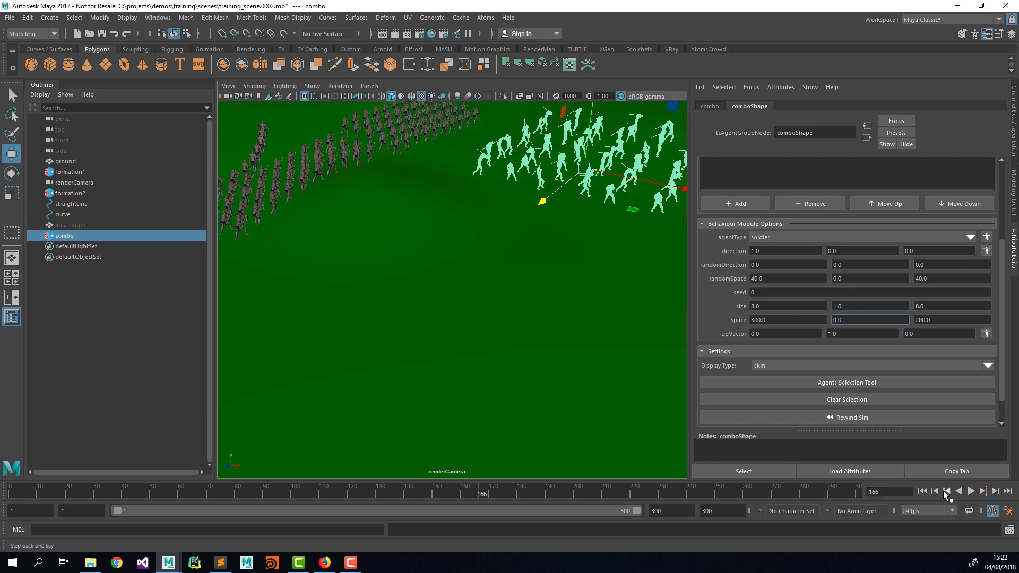
click(921, 490)
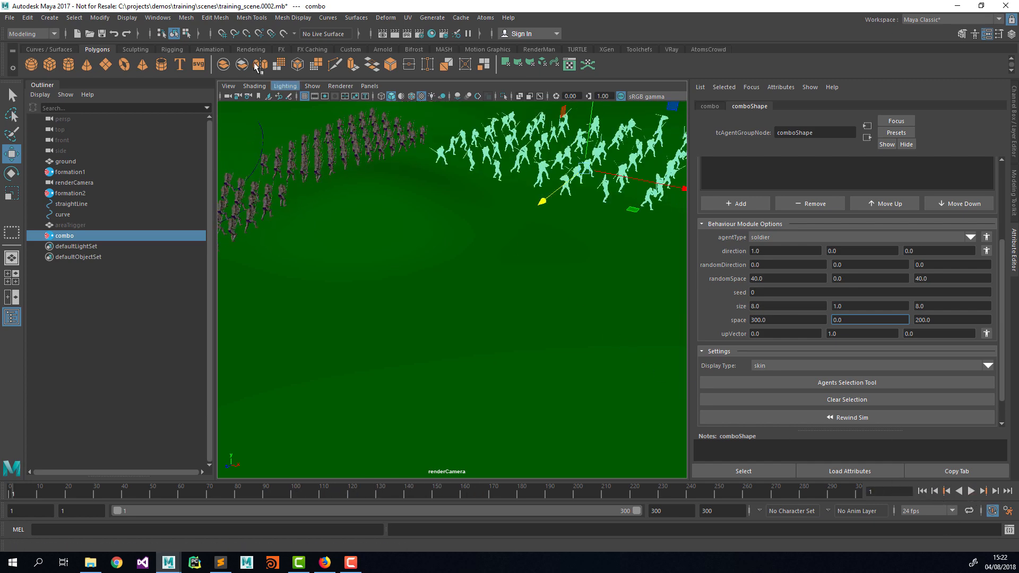
Save the scene as a new incremental version
click(10, 18)
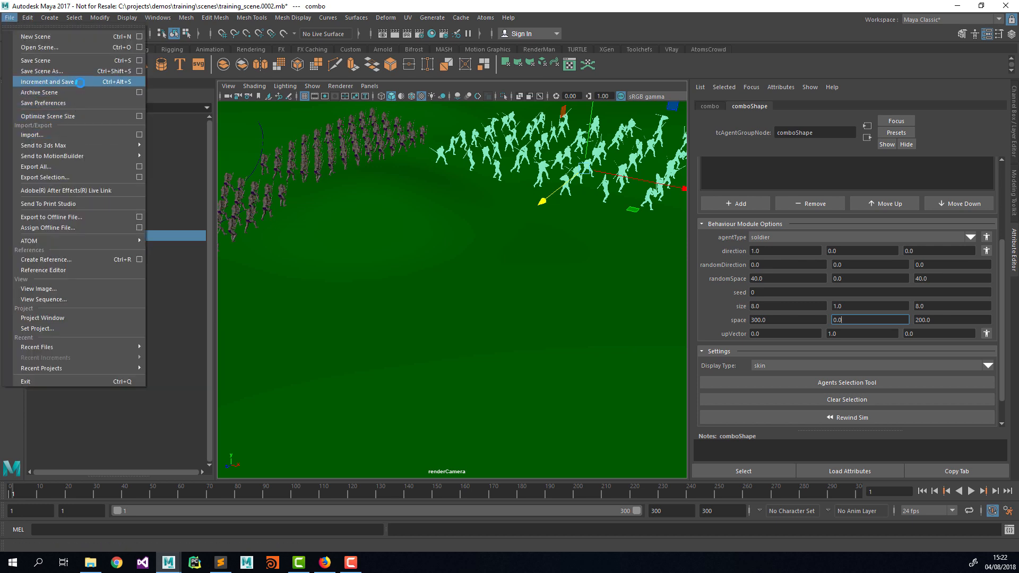
click(81, 83)
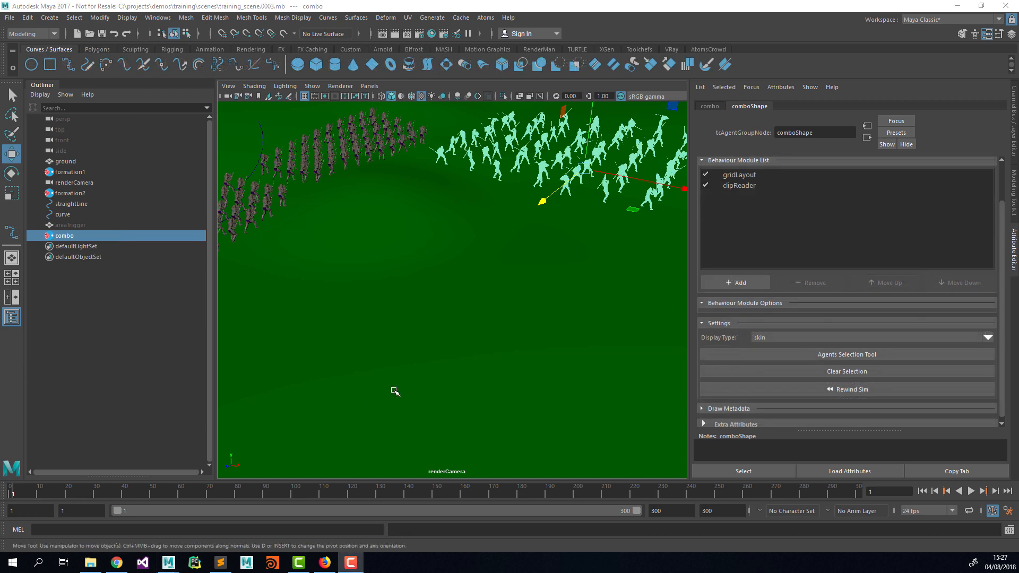
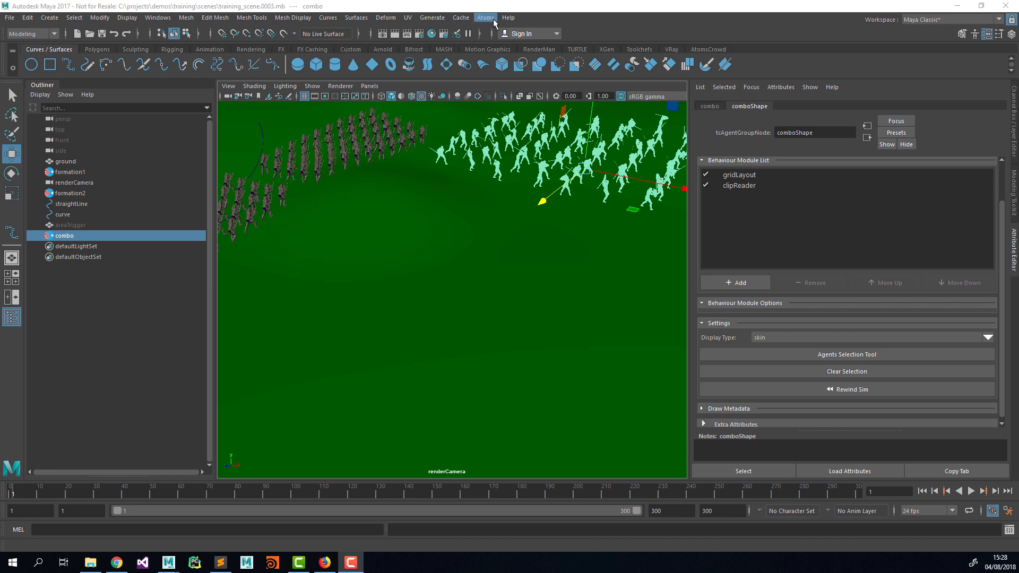
Make the ground mesh the live surface in the persp view and turn on wireframe on shaded
click(330, 266)
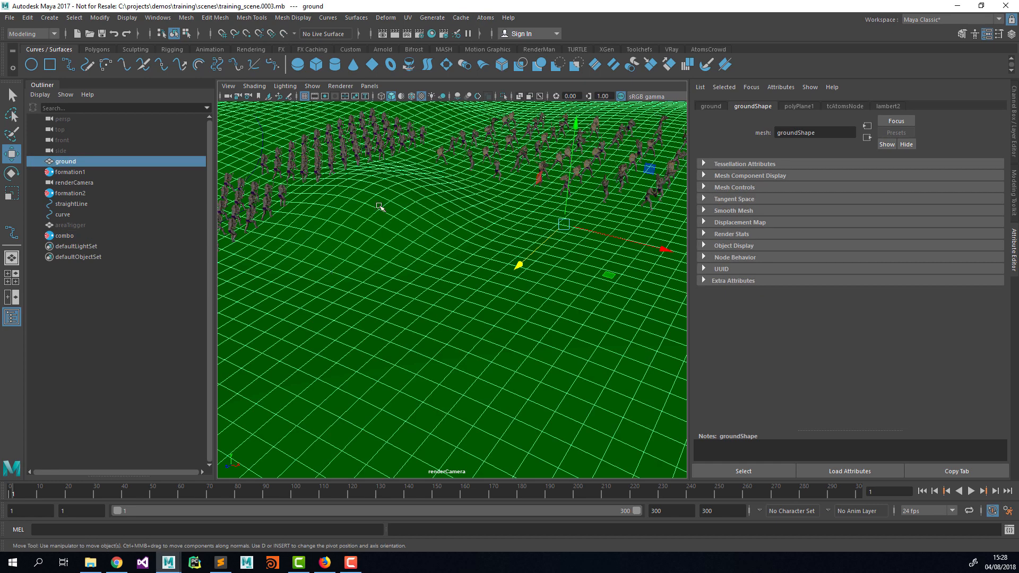
click(370, 86)
mouse_move(416, 97)
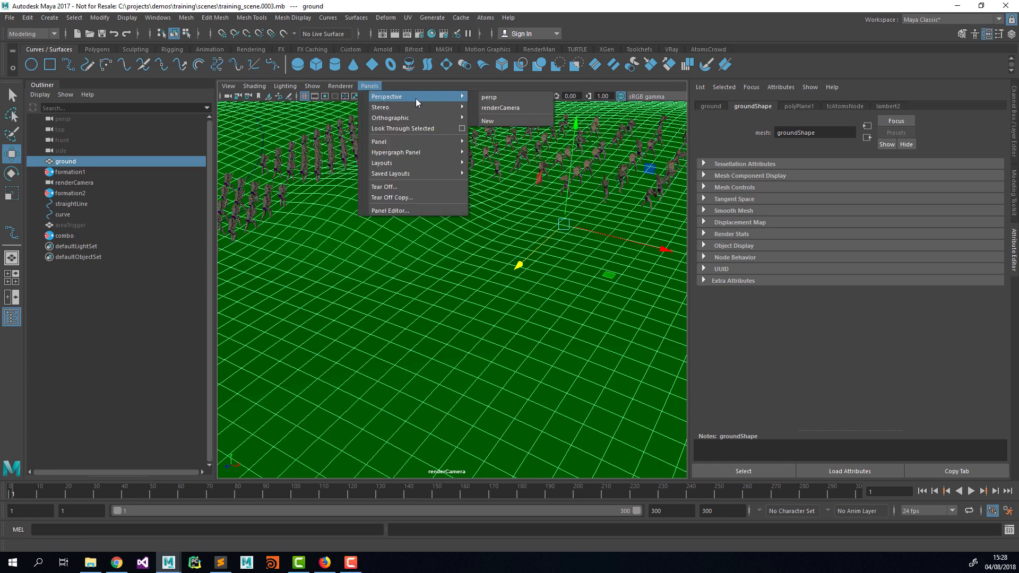
click(493, 99)
alt+drag(466, 287, 414, 284)
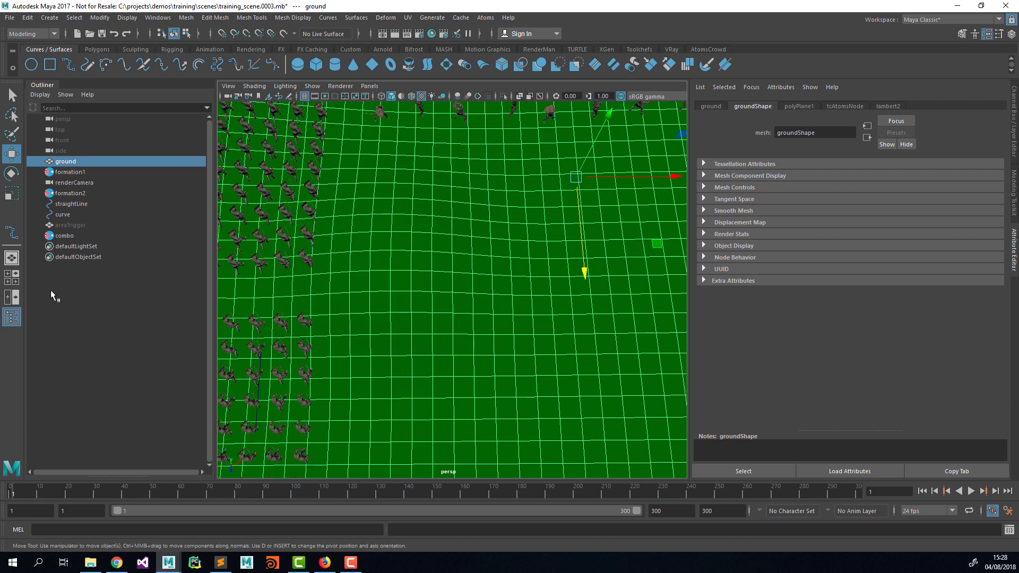
click(283, 33)
click(254, 86)
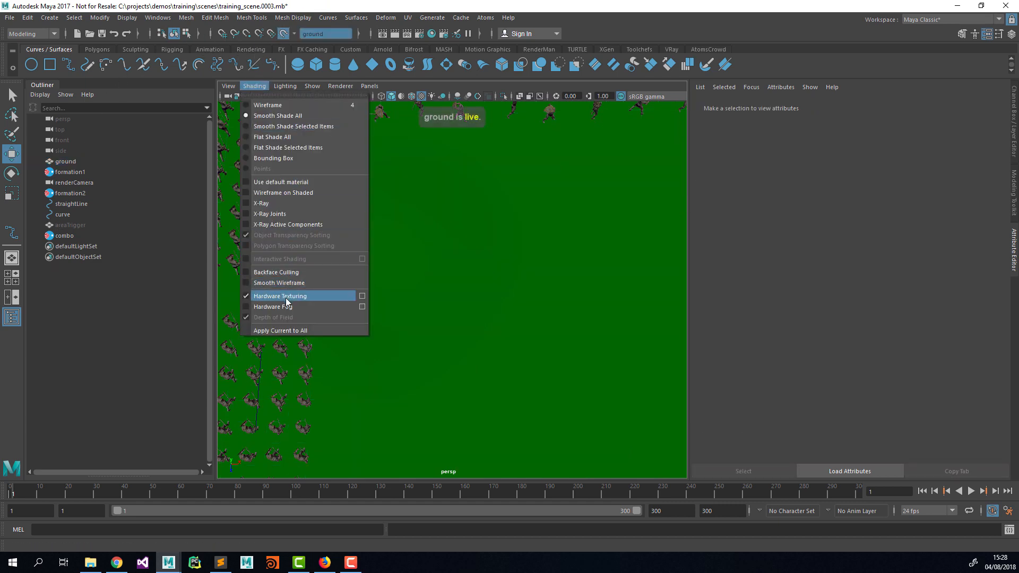
click(291, 192)
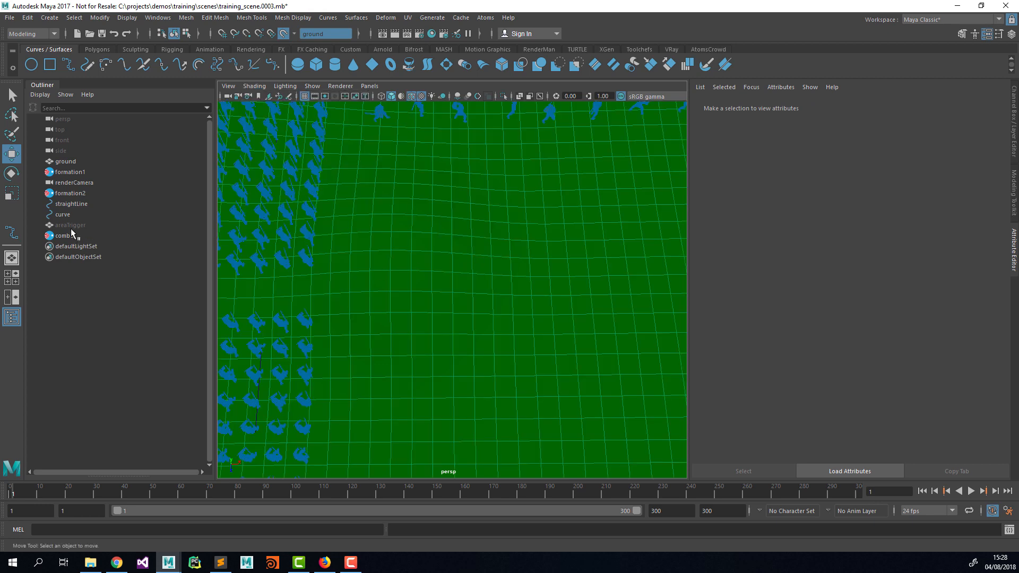
Draw a four-point EP curve in a nearly straight line on the live ground beside the two marching formations
click(69, 65)
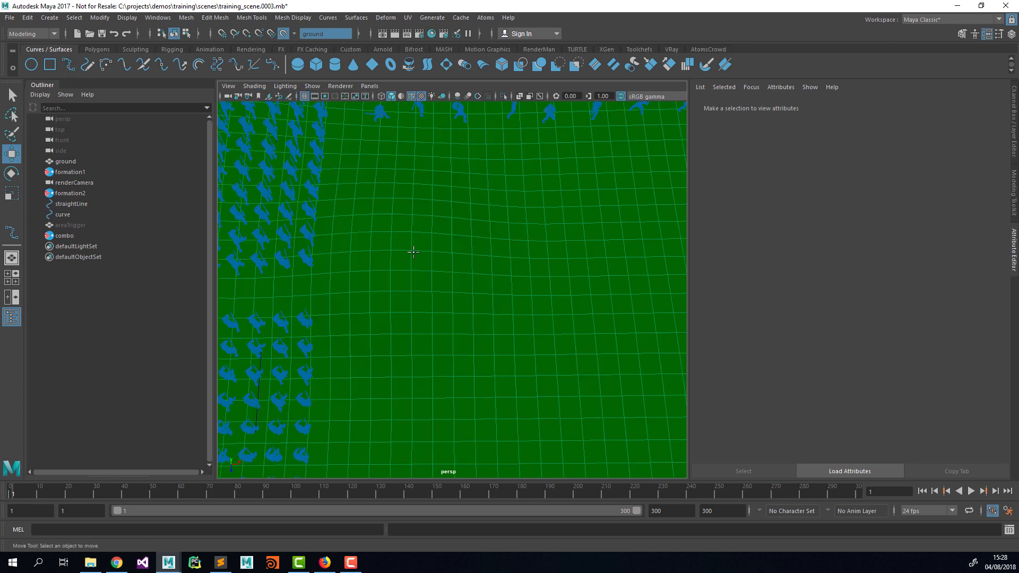
click(415, 367)
click(411, 303)
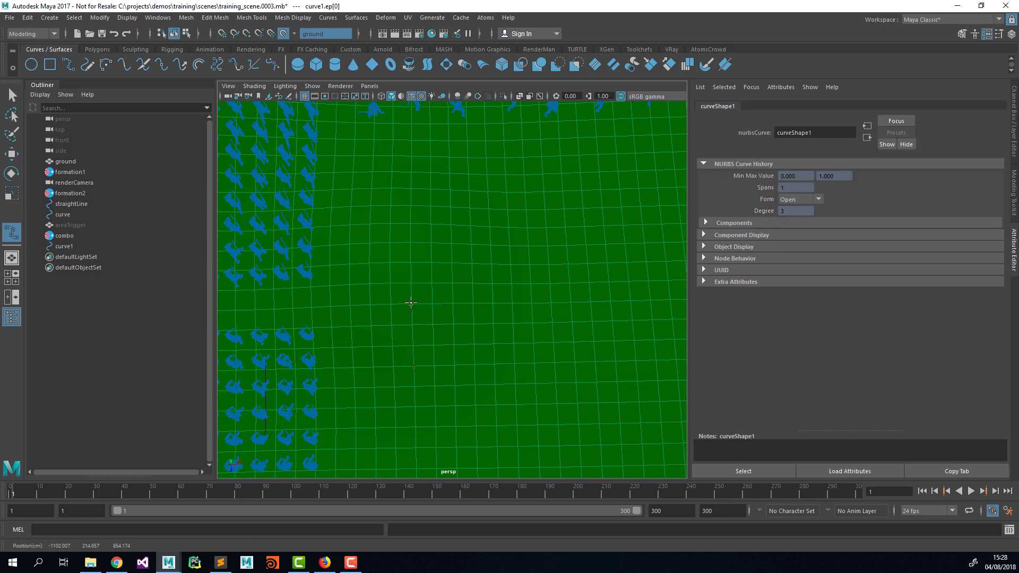
click(410, 242)
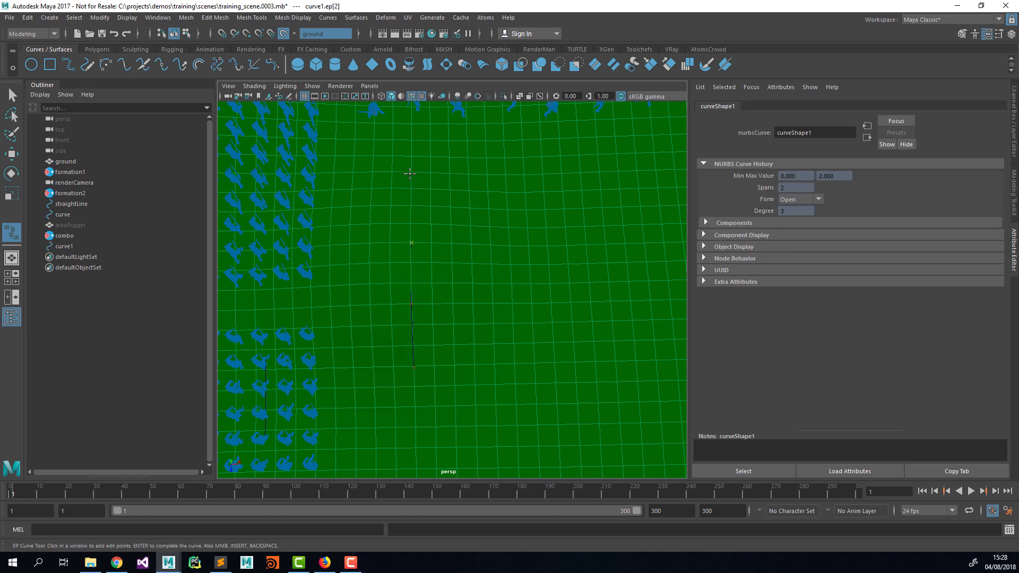
click(410, 173)
key(Return)
key(w)
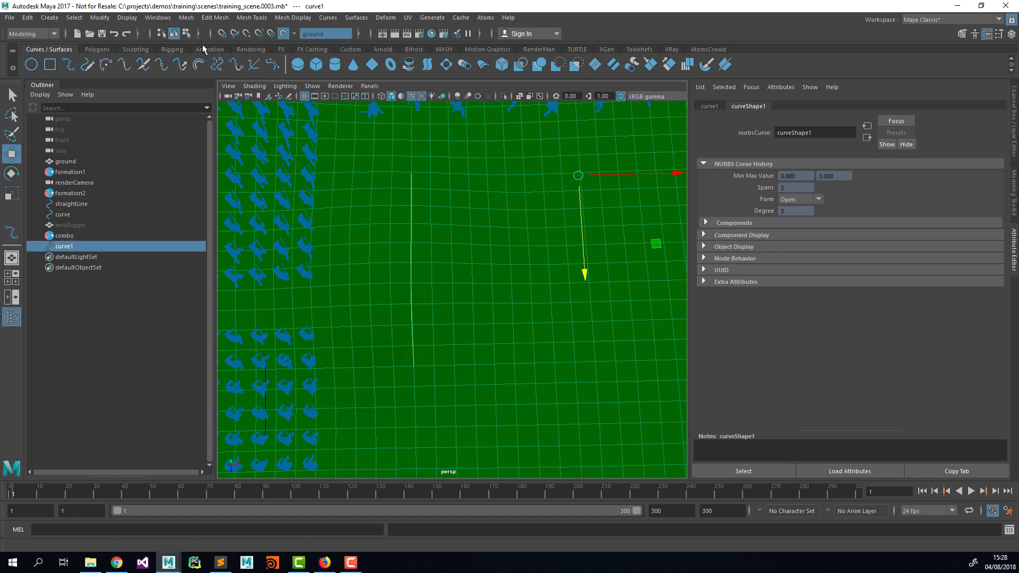
Release the ground from being the live surface and create a new Atoms agent group
click(284, 34)
alt+drag(405, 261, 477, 312)
alt+drag(435, 192, 487, 83)
click(484, 17)
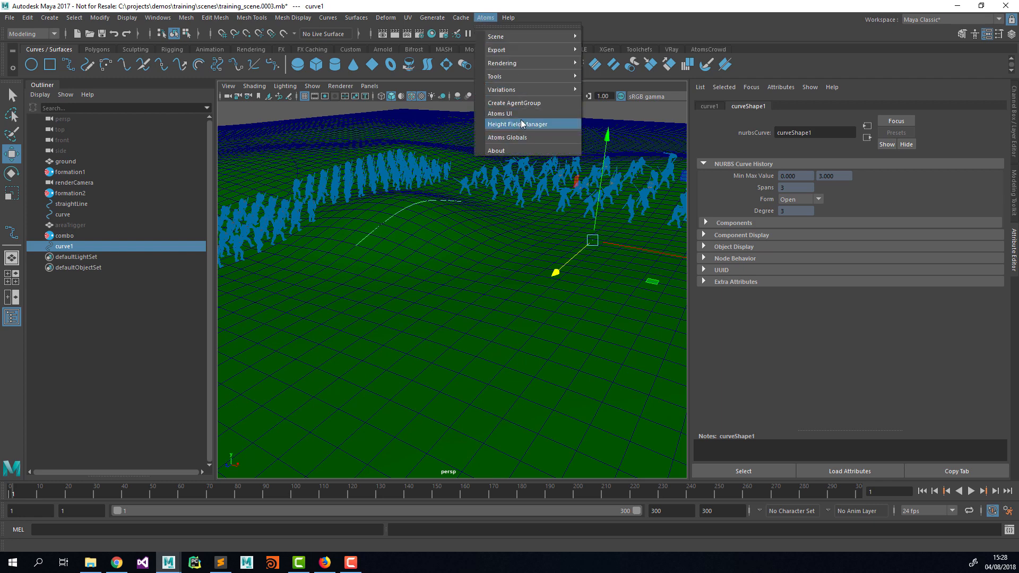
click(519, 103)
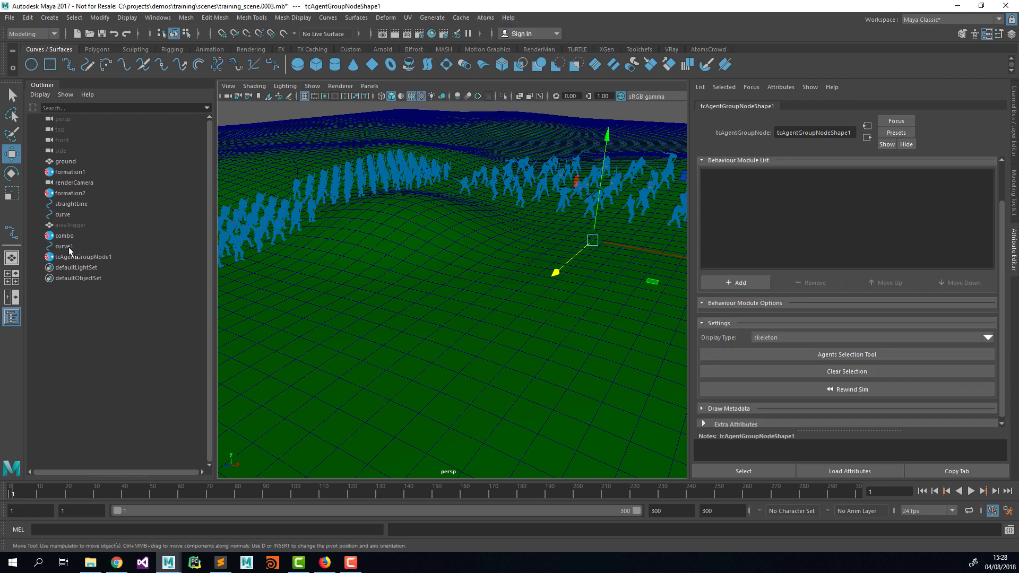
Rename the new ground curve as curveLayout and look through renderCamera
double_click(70, 247)
text(cur)
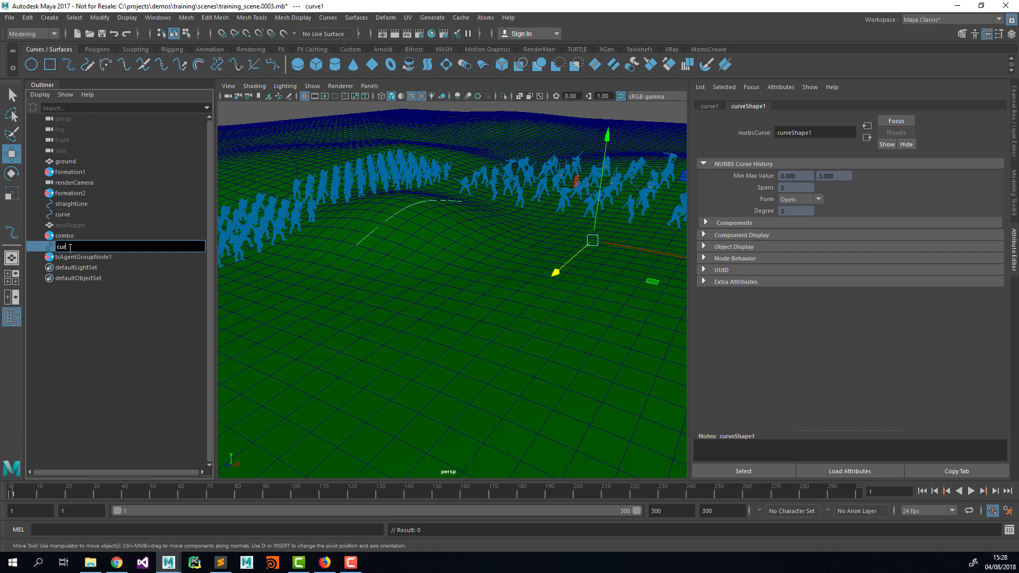
text(veLayout)
key(Return)
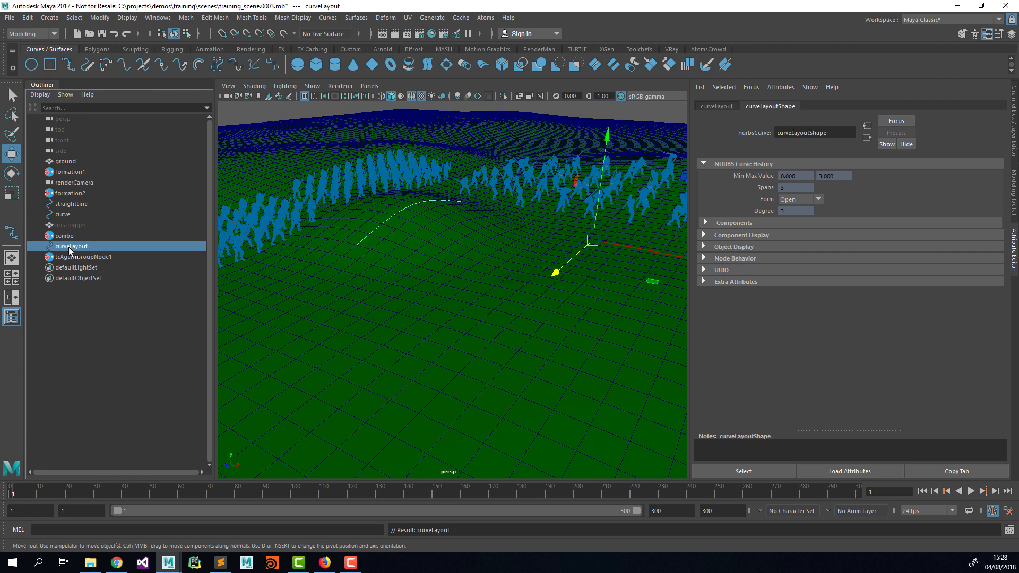
click(370, 86)
mouse_move(403, 97)
click(502, 108)
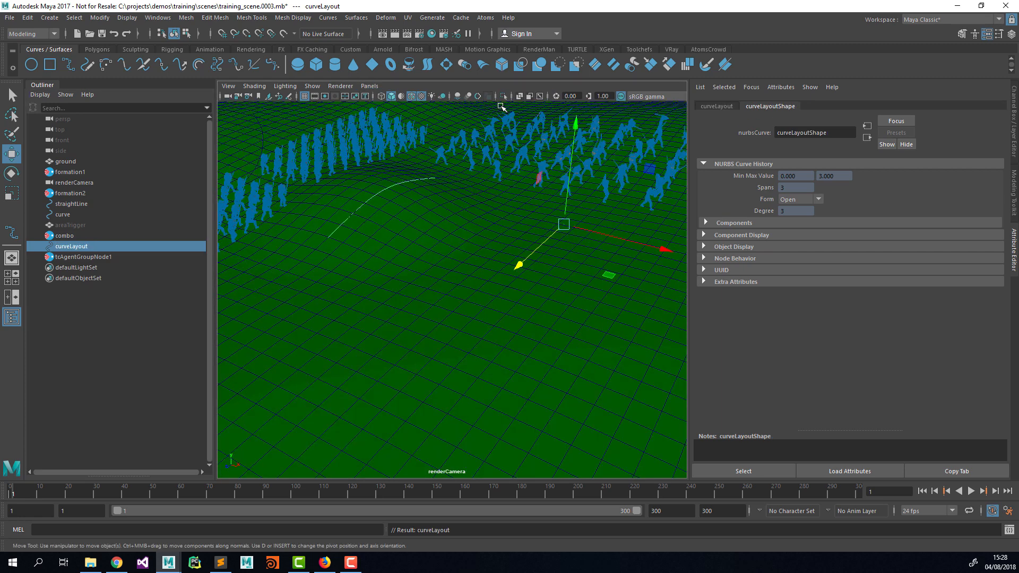
Add a curveLayout module to the new agent group, using the curveLayout curve and the archer agent type
click(84, 258)
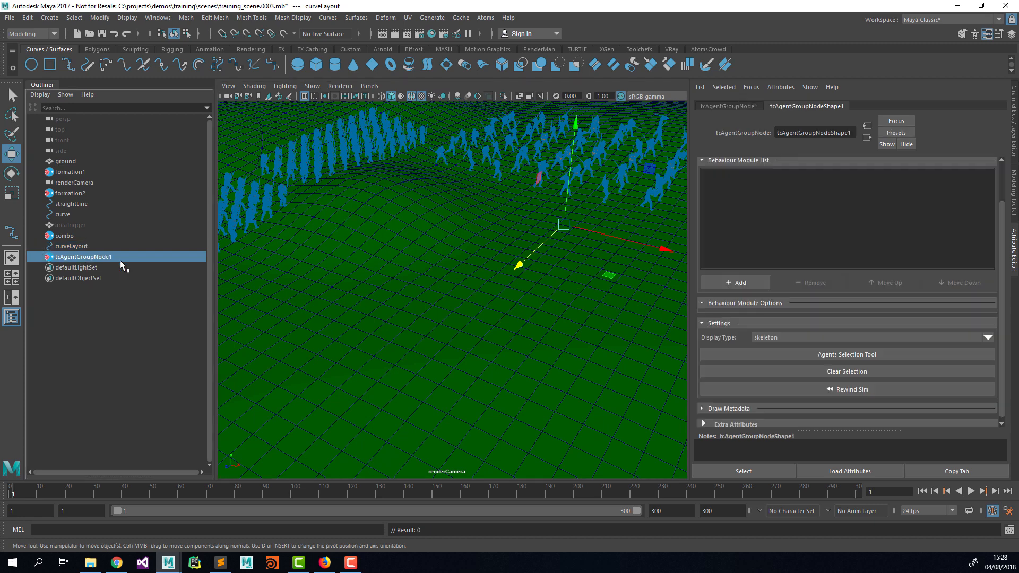
click(754, 281)
mouse_move(743, 359)
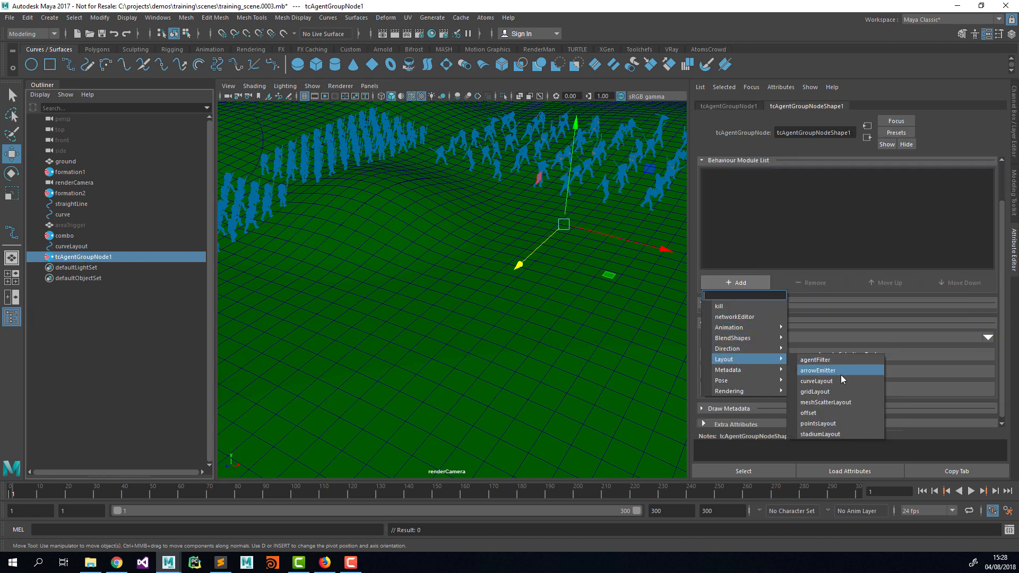
click(836, 382)
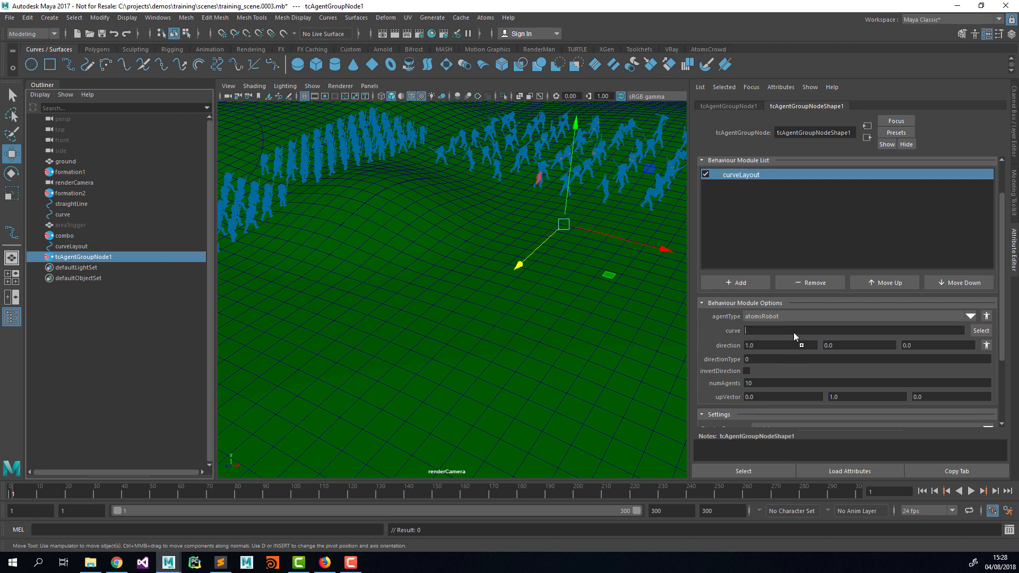
click(968, 315)
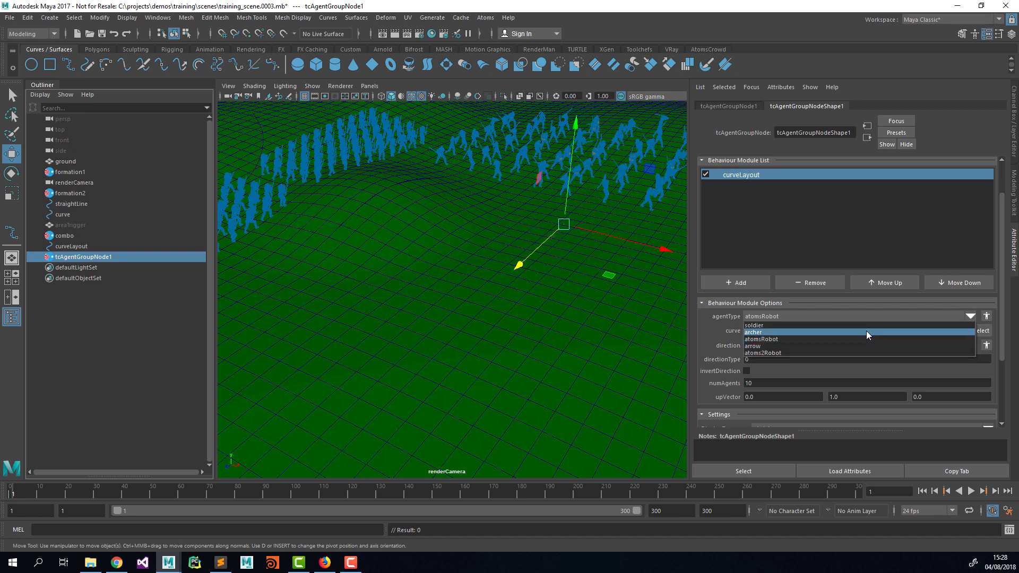
click(866, 330)
Add a stateMachine module with ground as its heightField, and rewind to generate the agents
click(737, 282)
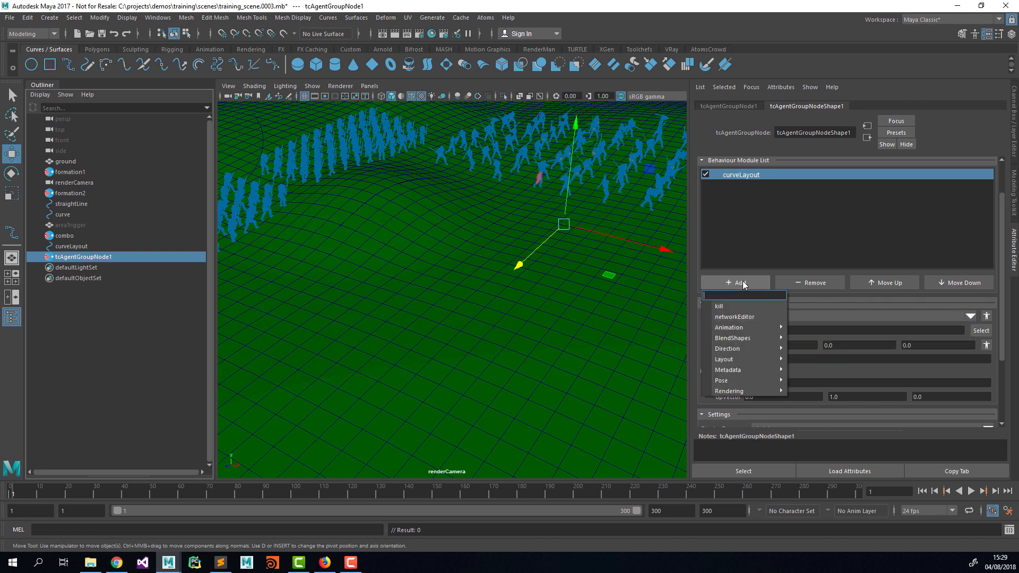
mouse_move(740, 348)
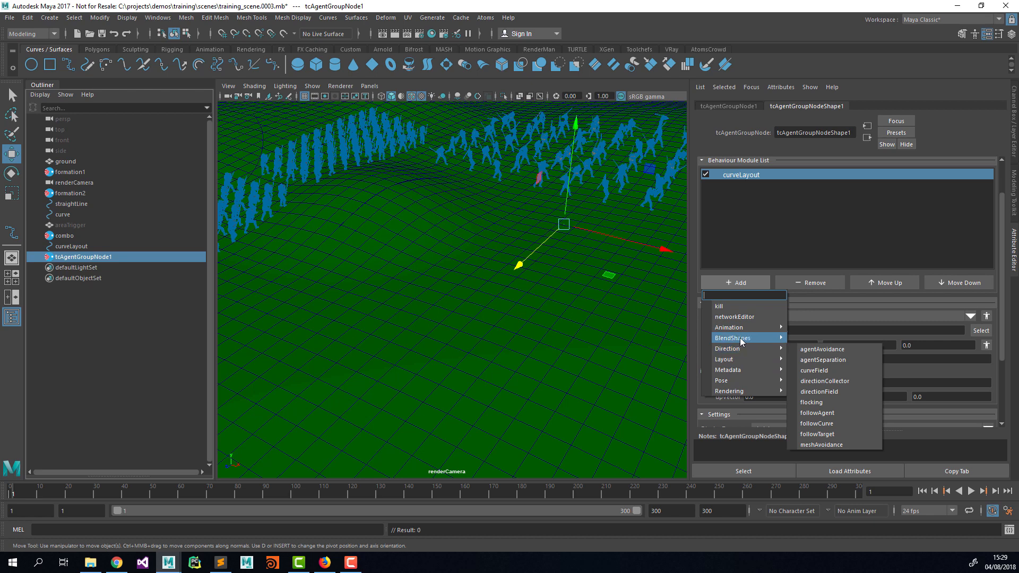
click(817, 349)
click(743, 185)
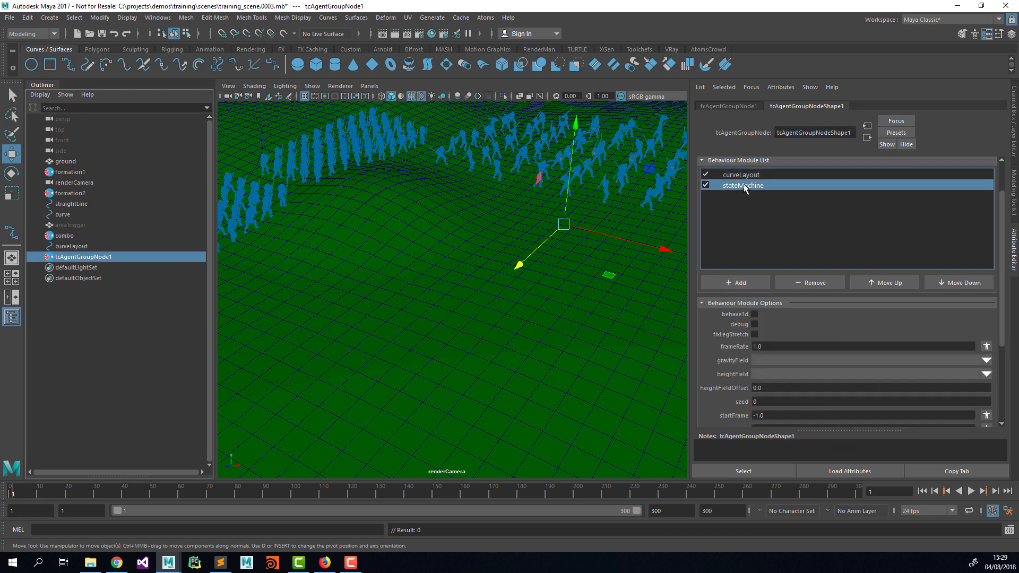
scroll(743, 184, down, 2)
click(985, 311)
click(875, 320)
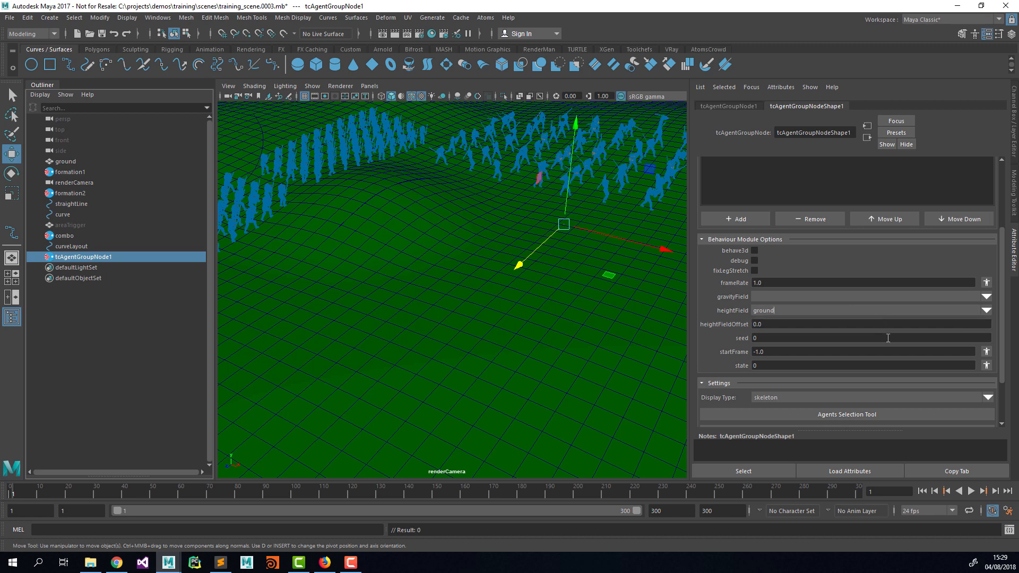
click(922, 491)
Set the stateMachine's state to 2 and the new group's display type to skin, then rewind the simulation
click(764, 365)
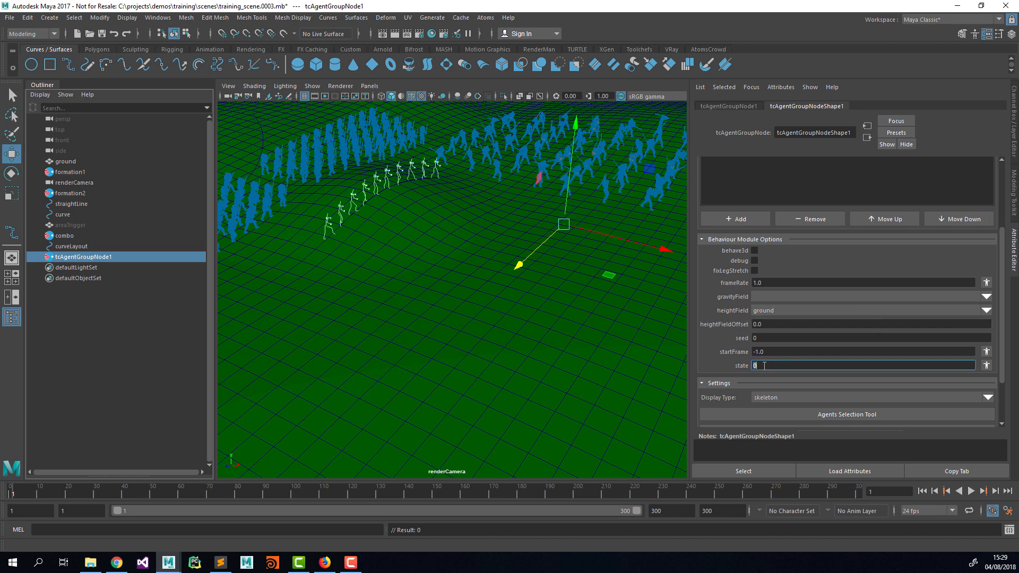
text(2)
key(Return)
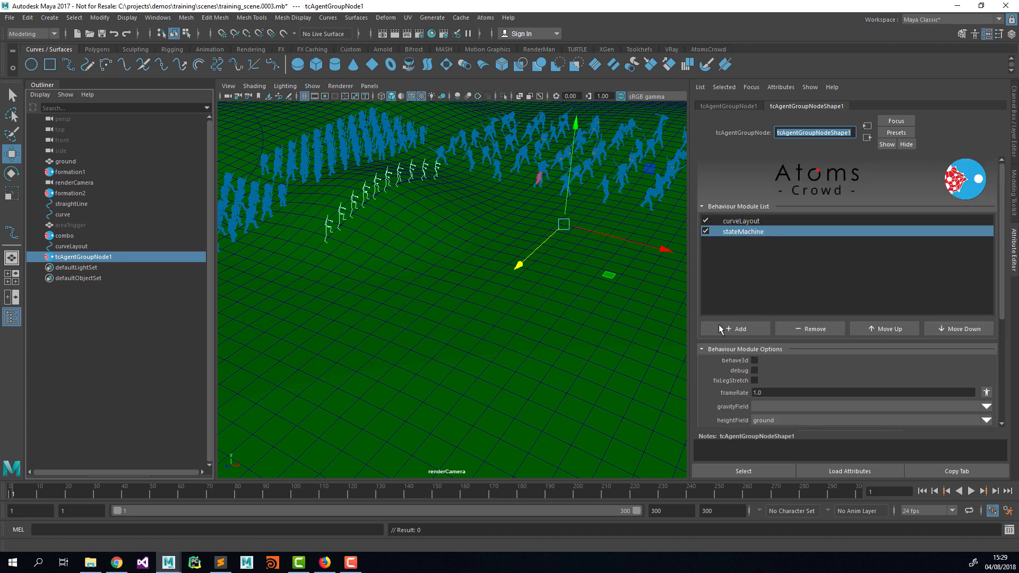
scroll(721, 340, down, 3)
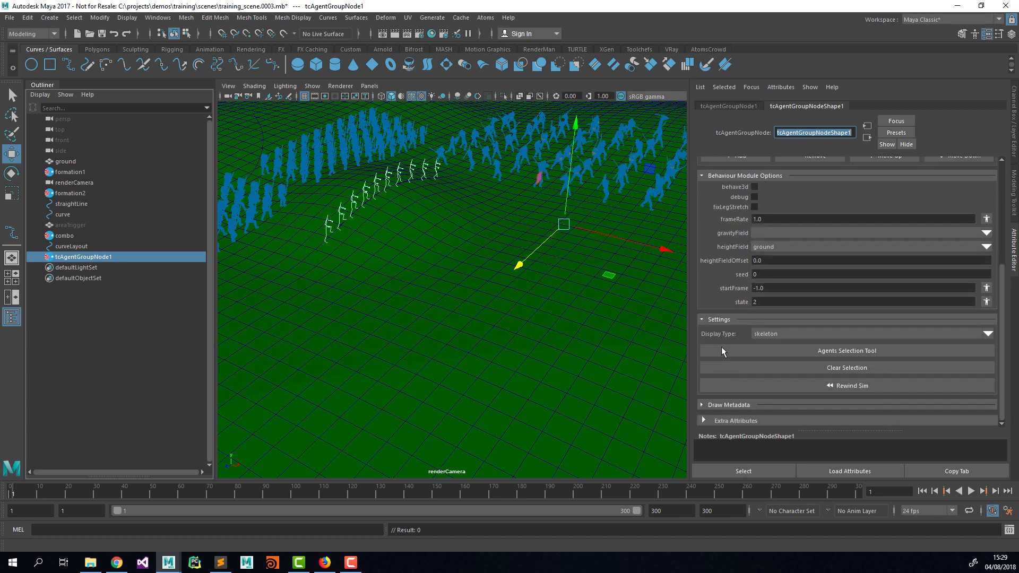
click(764, 333)
click(769, 363)
scroll(742, 298, up, 5)
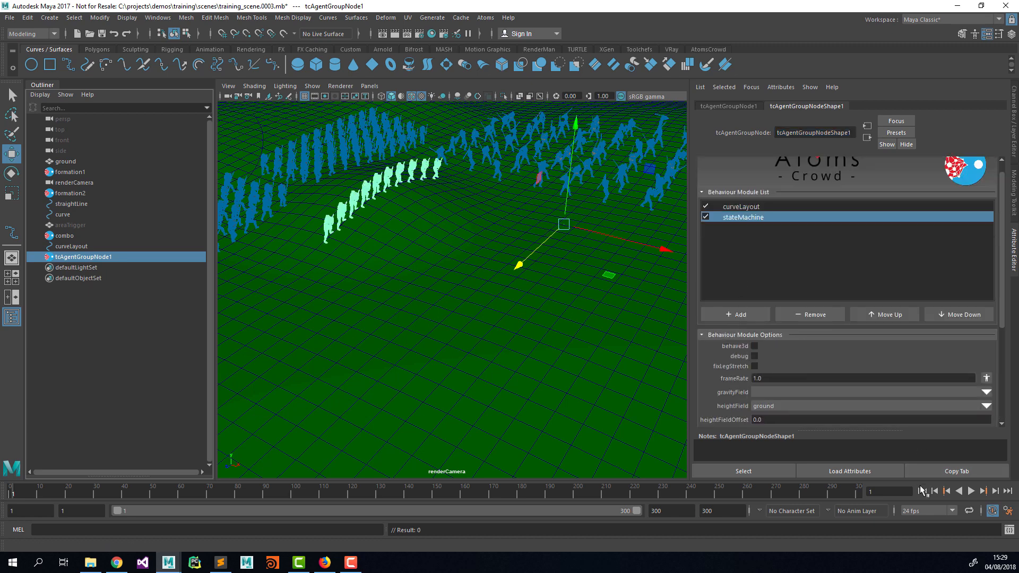
click(922, 490)
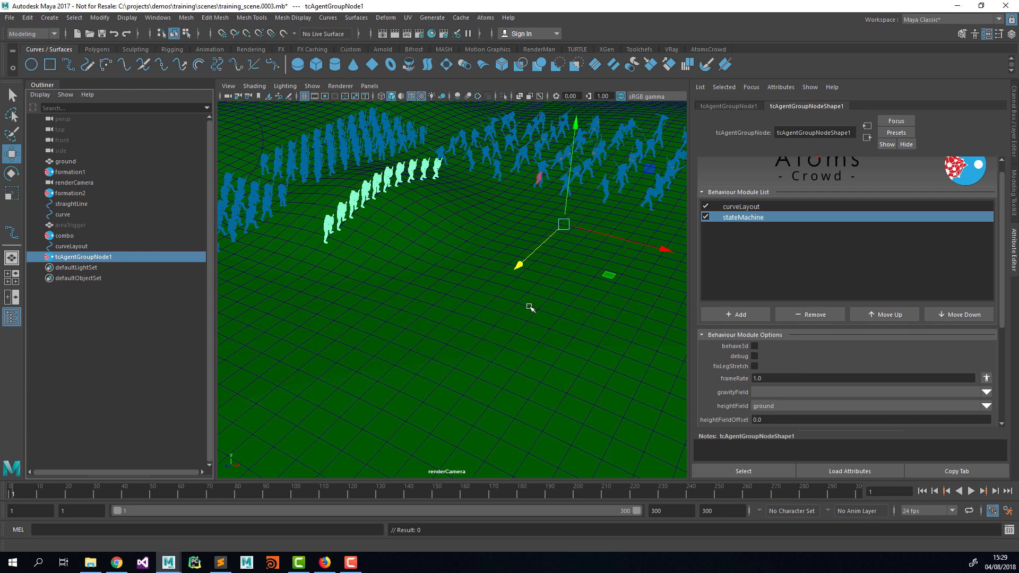
Turn off wireframe on shaded, frame the archers in the persp view and play the simulation
click(255, 86)
click(278, 194)
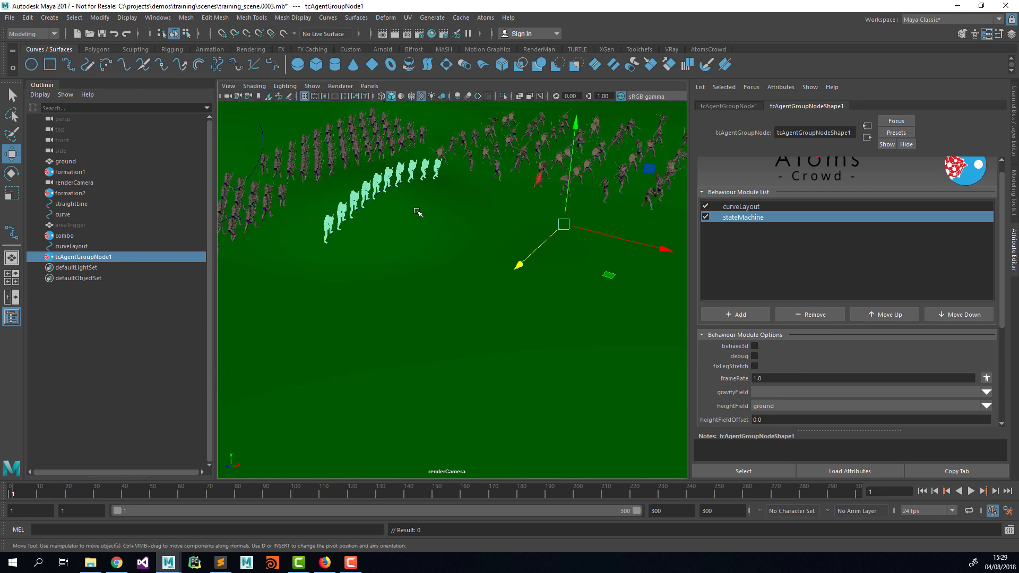
click(369, 86)
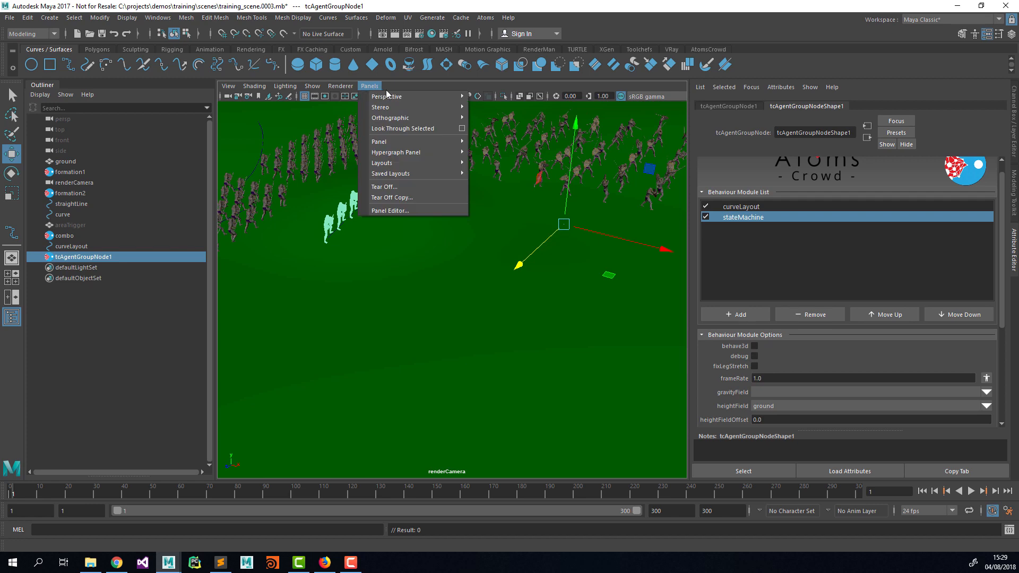
mouse_move(390, 97)
click(490, 97)
alt+right_drag(399, 209, 520, 209)
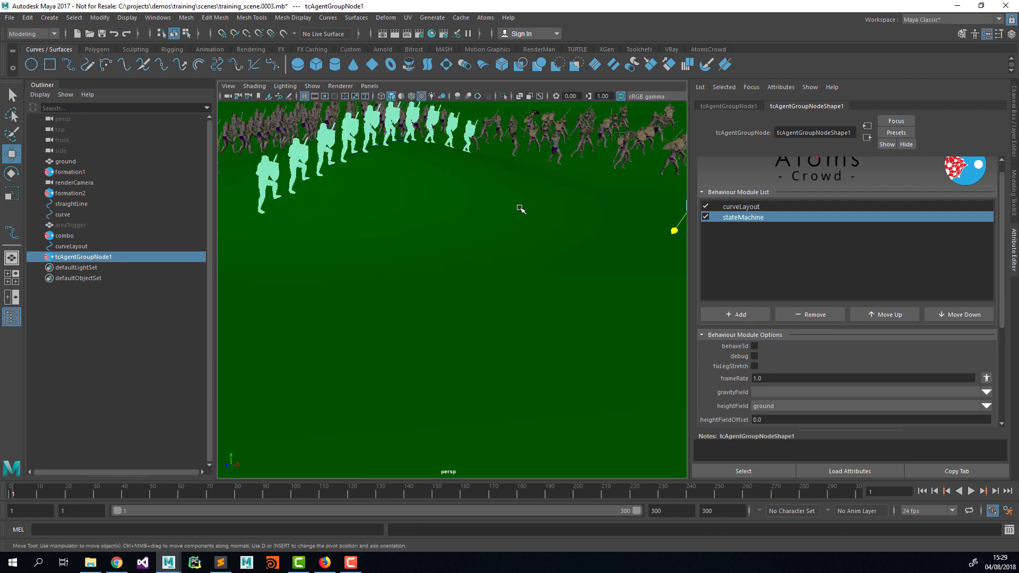
alt+middle_drag(521, 209, 526, 249)
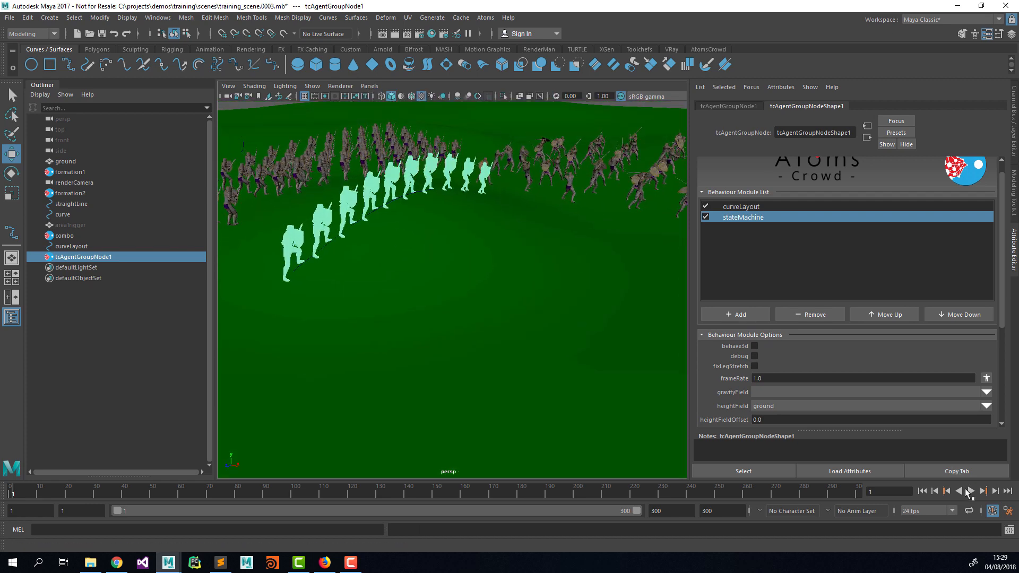
click(970, 492)
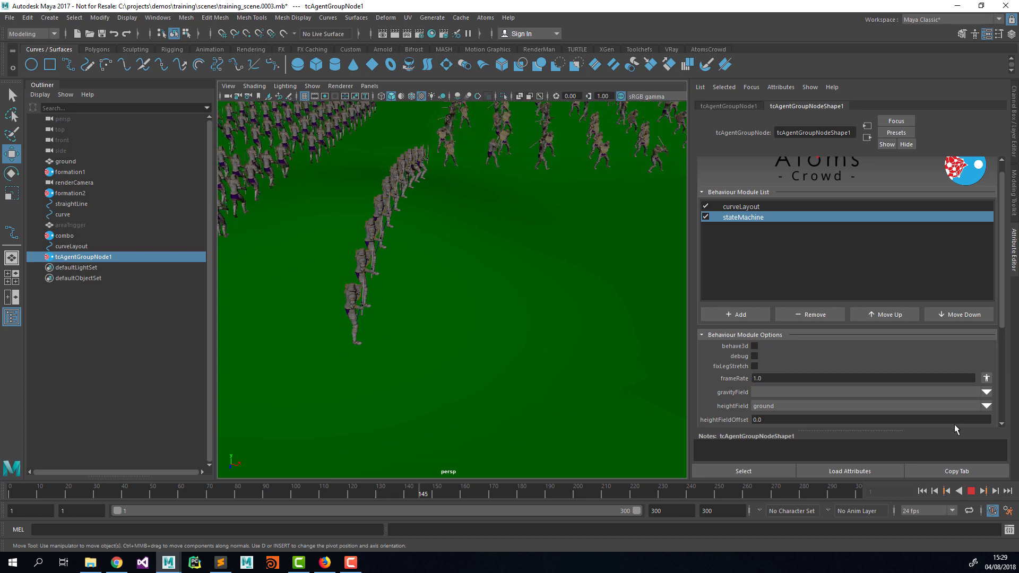
Stop playback, set the archer group's curveLayout directionType to 1, and rewind to view the agents' new orientation
click(970, 491)
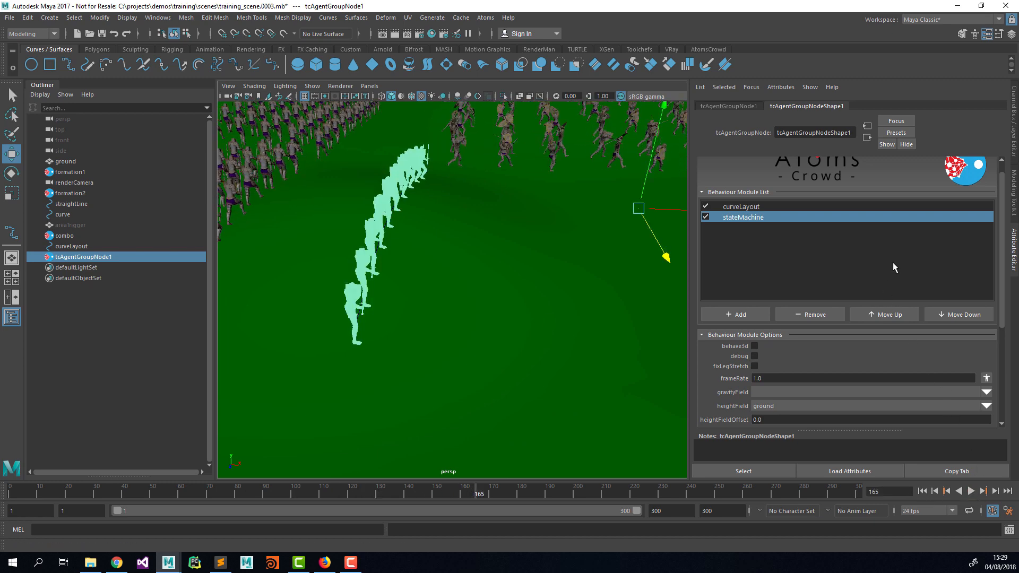
click(743, 206)
scroll(762, 318, down, 1)
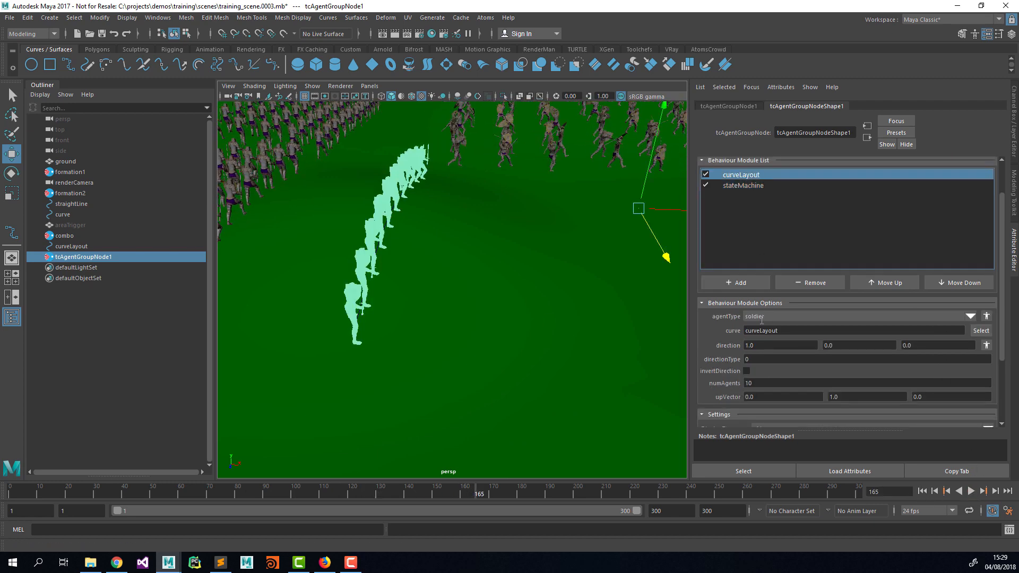
click(758, 360)
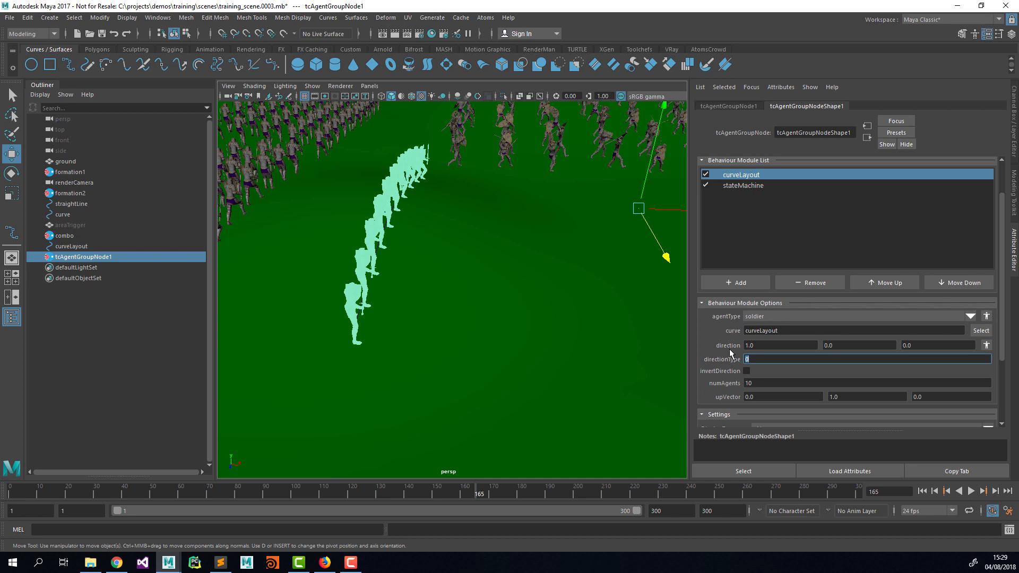
key(Tab)
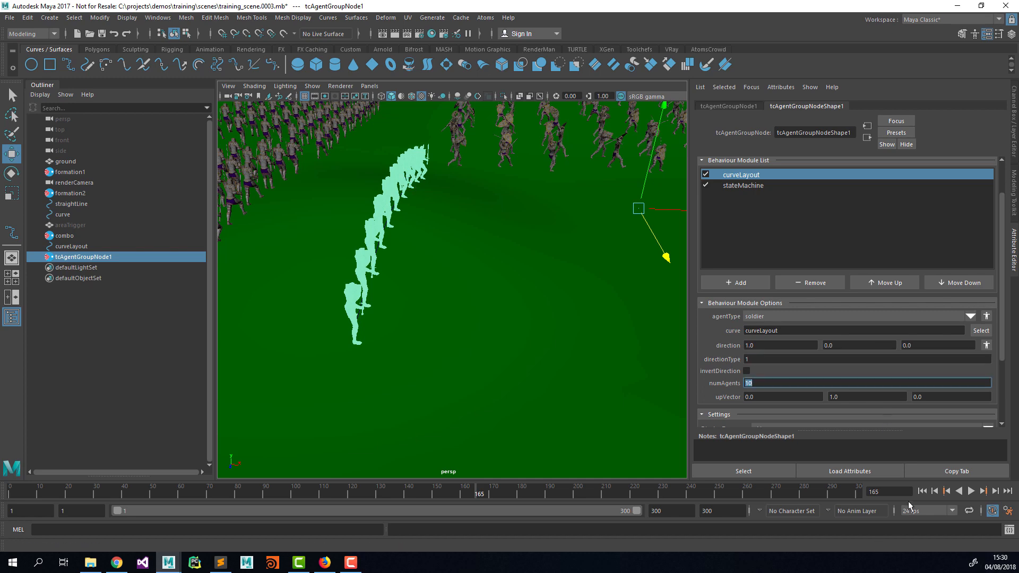
click(922, 492)
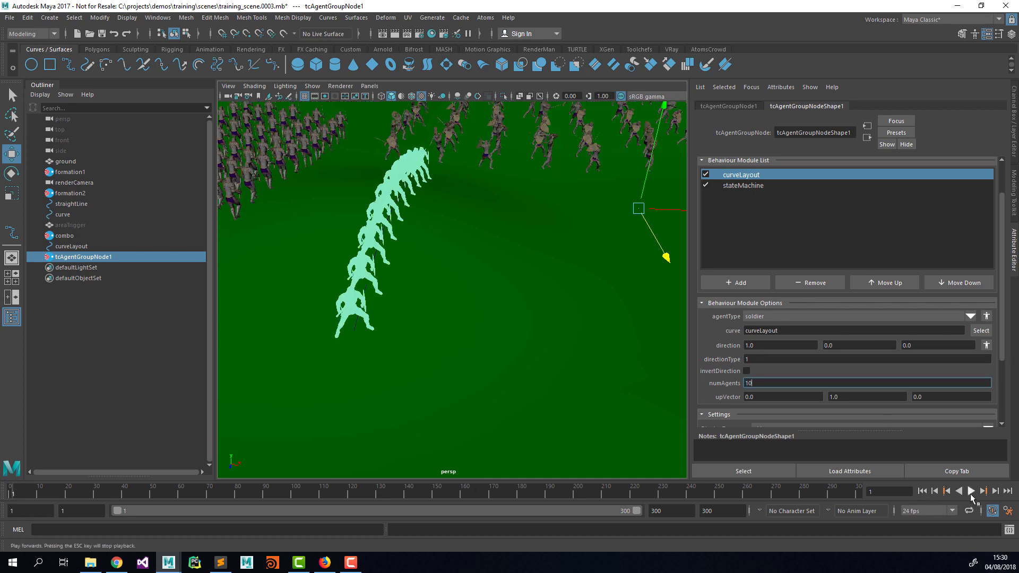
alt+drag(510, 235, 513, 258)
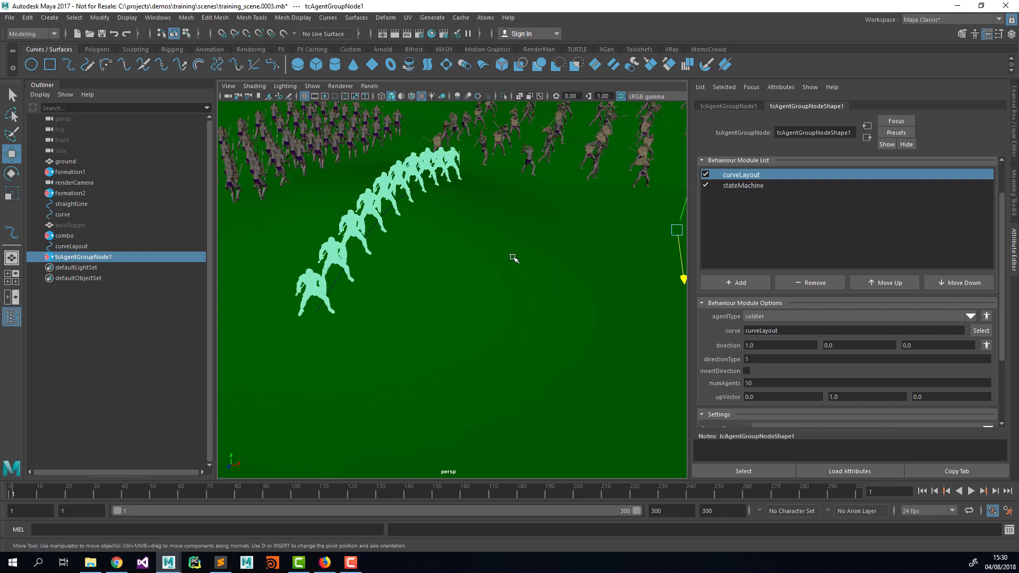
Set the curveLayout's directionType to 2, rewind, and play a few frames to check the archers' facing
click(780, 359)
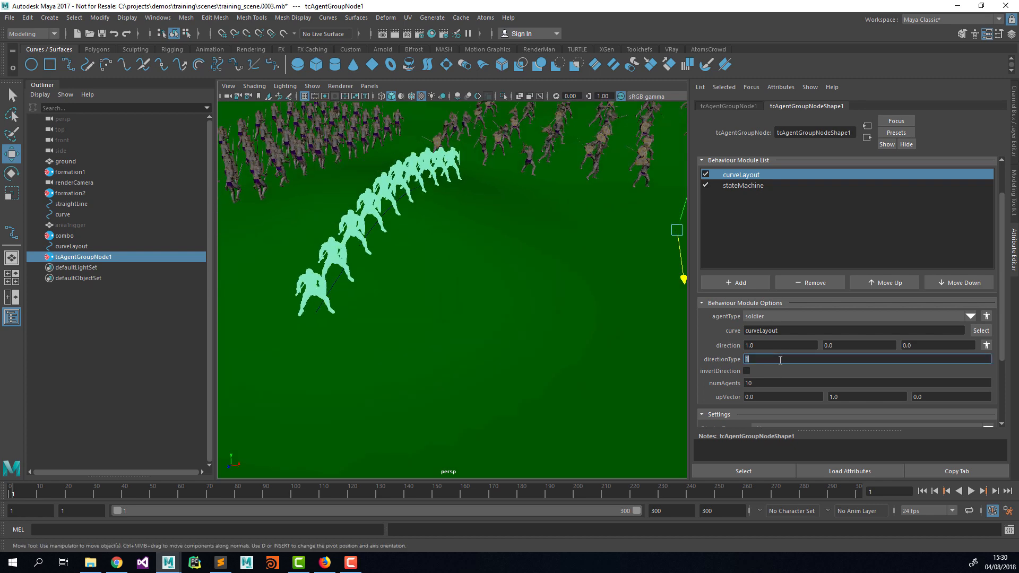
text(2)
key(Tab)
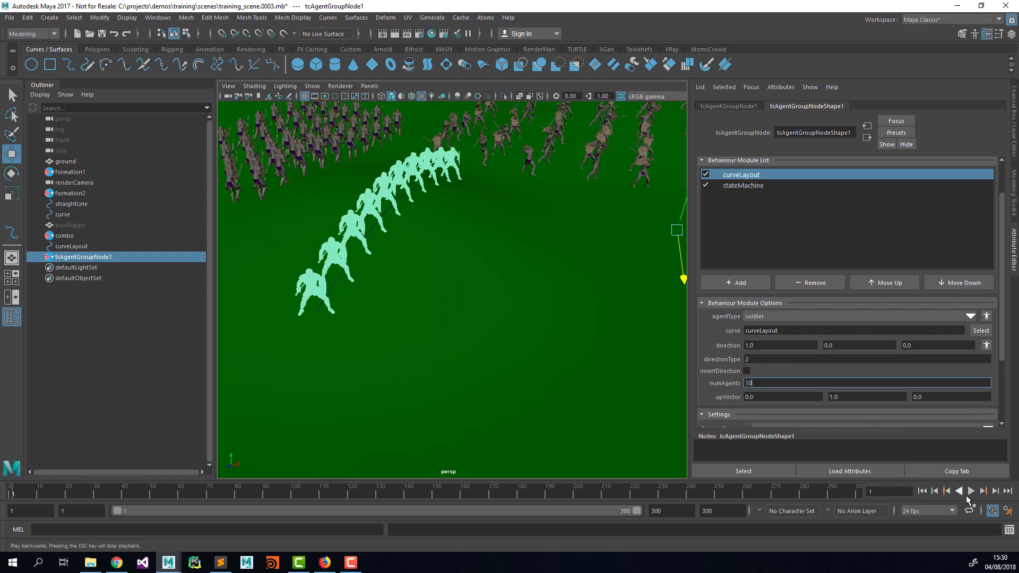
click(972, 494)
click(972, 493)
click(924, 493)
click(753, 345)
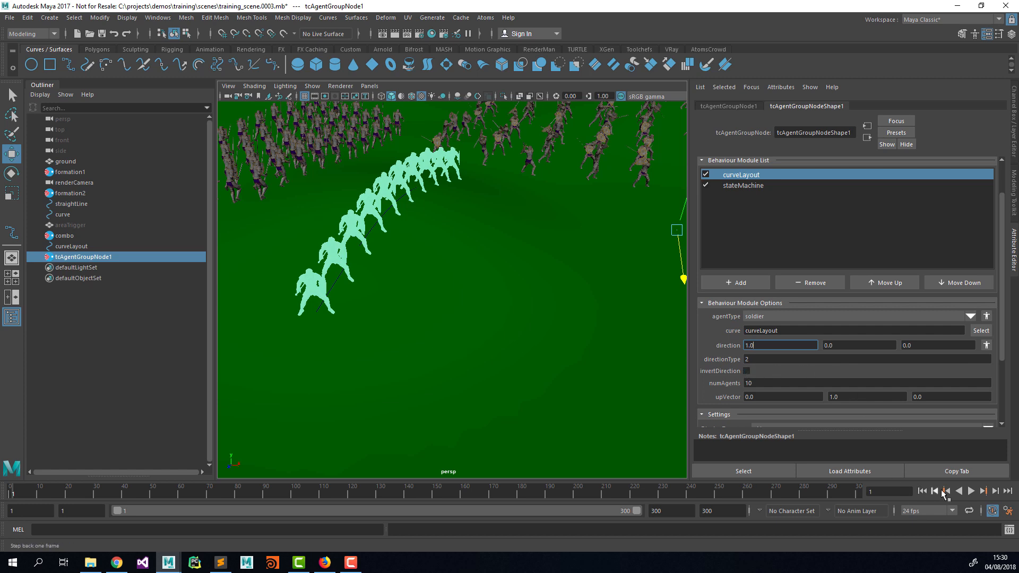
click(970, 491)
click(970, 491)
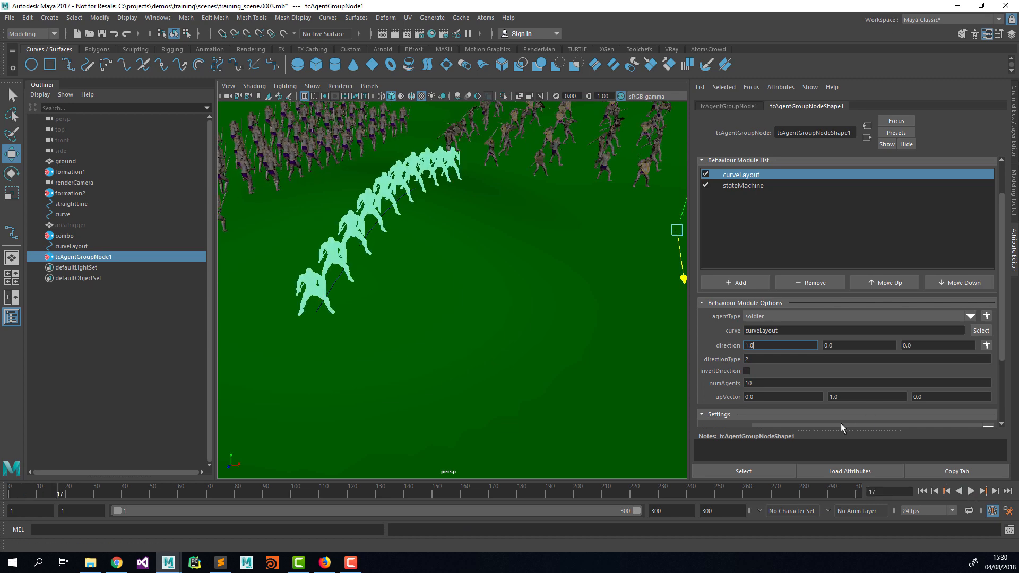
mouse_move(542, 260)
alt+mouse_down()
mouse_move(504, 241)
mouse_move(513, 239)
mouse_move(491, 248)
mouse_move(532, 265)
alt+mouse_up()
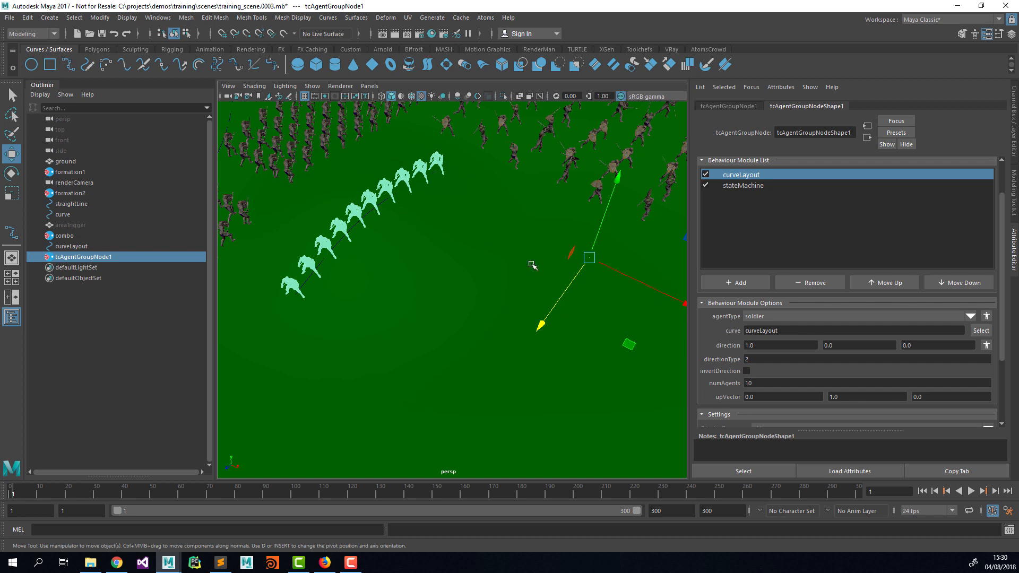
Set the curveLayout's numAgents to 5 and rewind to regenerate the archers along the curve
click(764, 383)
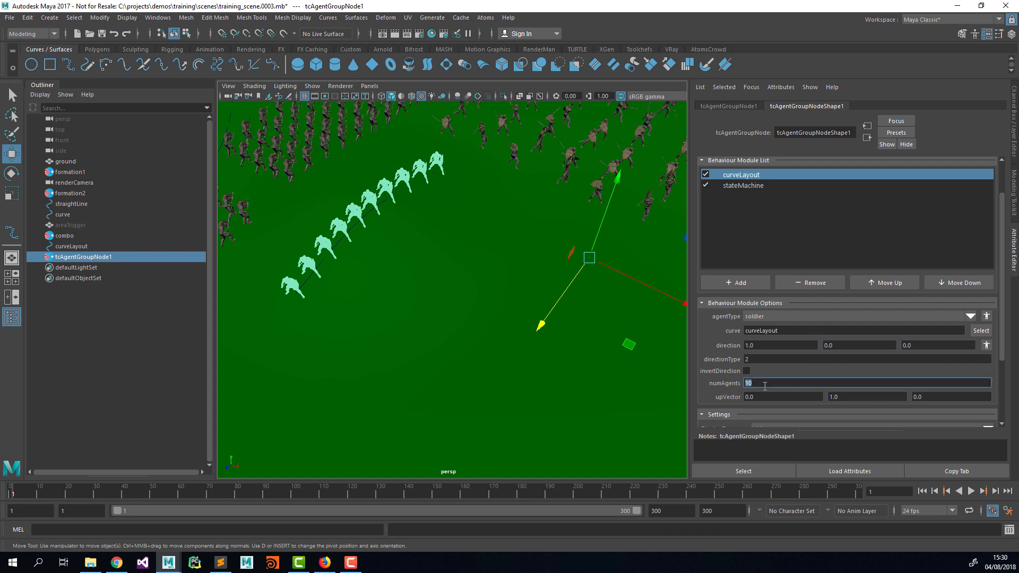
text(5)
key(Tab)
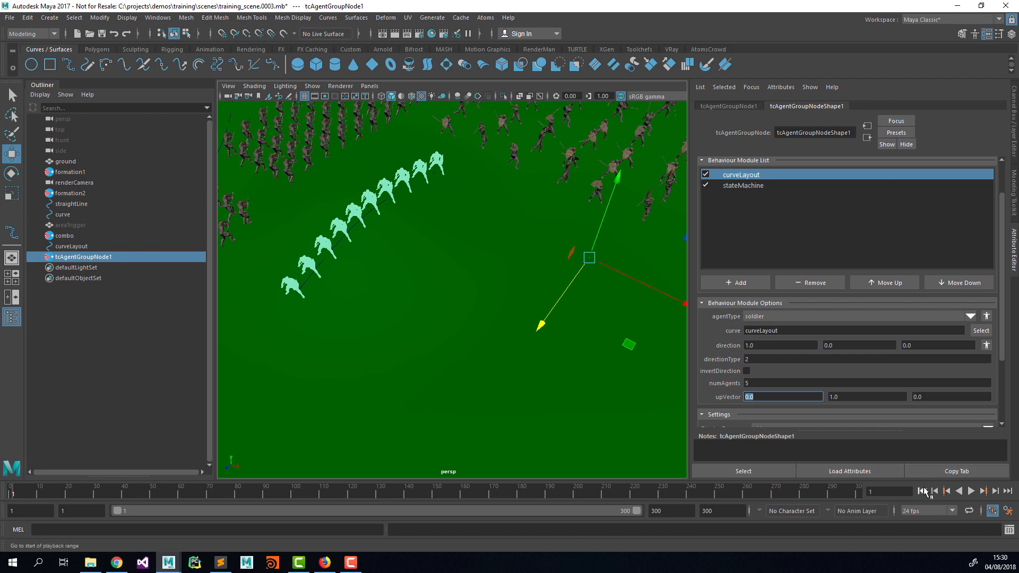
alt+drag(562, 329, 573, 309)
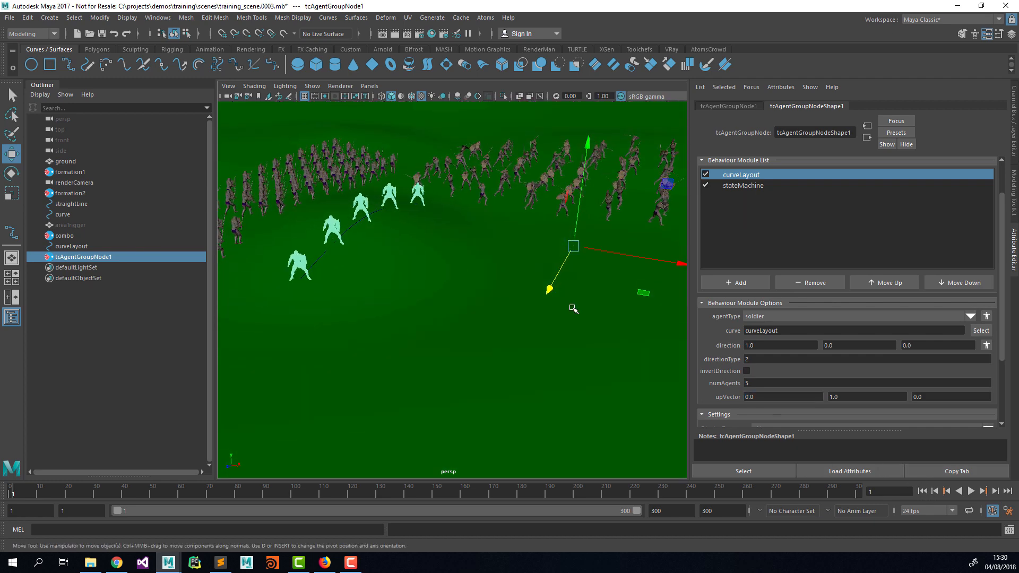
Create another Atoms agent group and add a gridLayout module to it
click(342, 86)
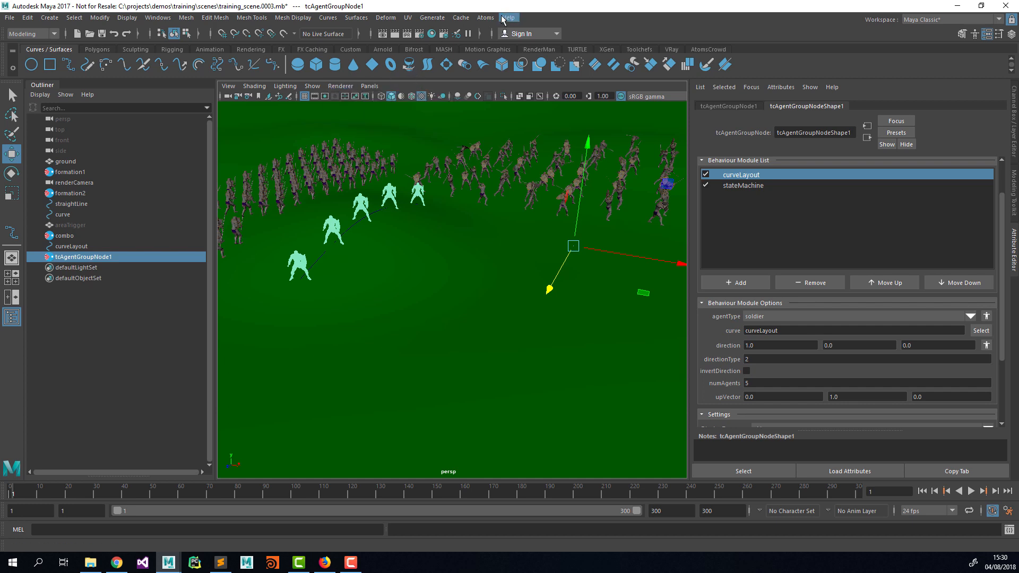
click(486, 17)
click(509, 103)
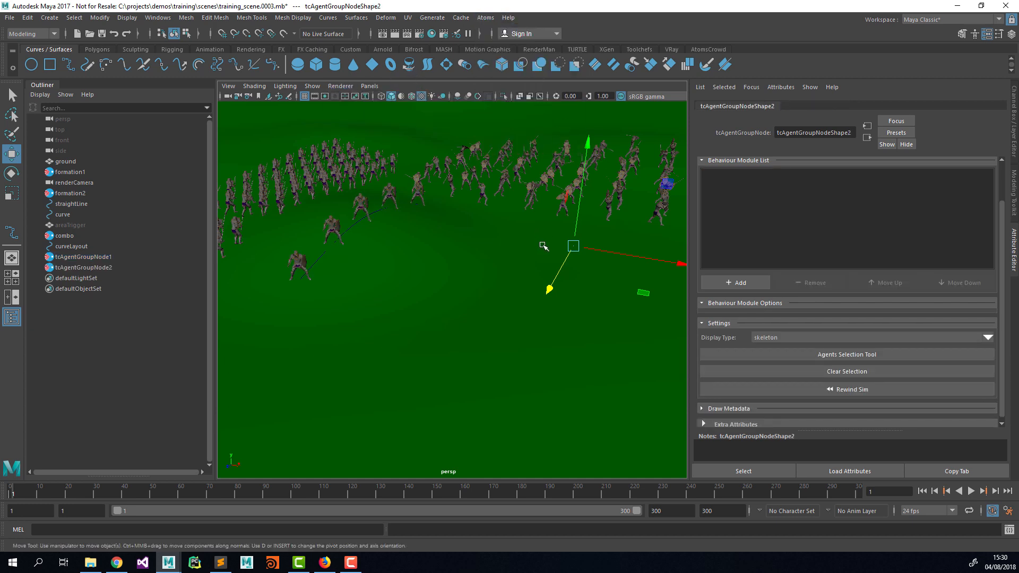
click(751, 286)
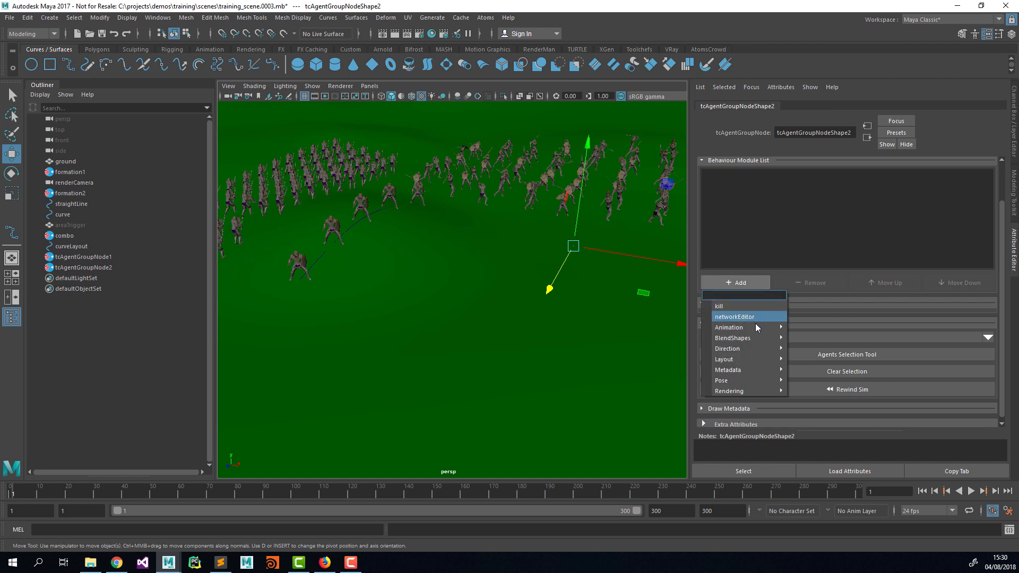
mouse_move(753, 360)
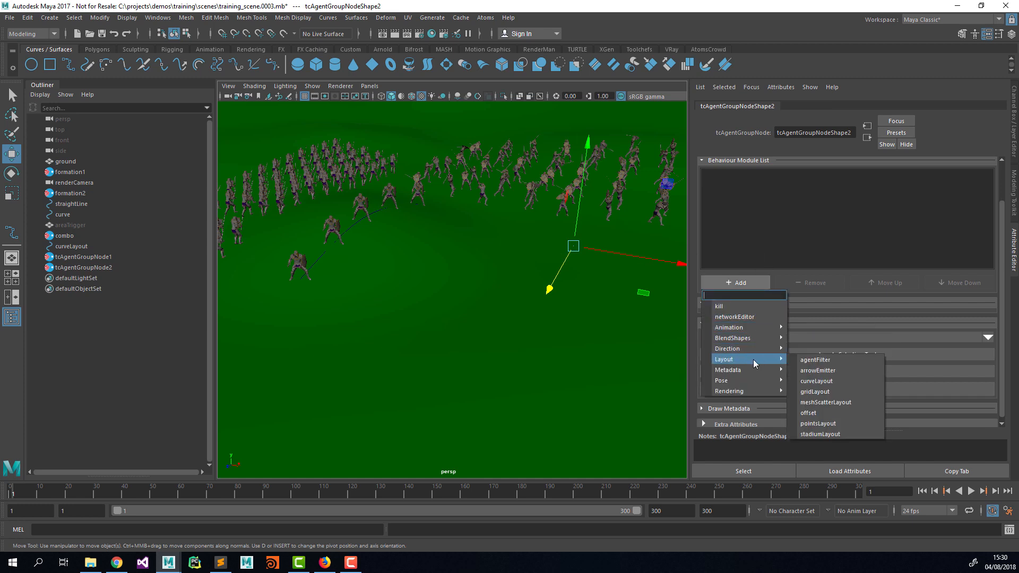
click(812, 392)
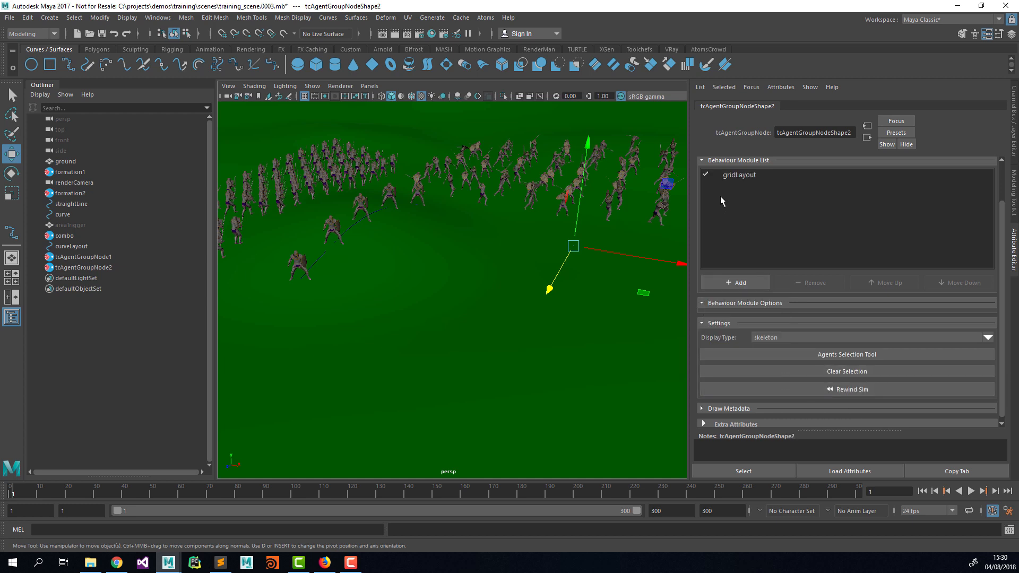
Set the gridLayout's third size value to 5 and its third space value to 400
click(740, 175)
scroll(776, 294, down, 2)
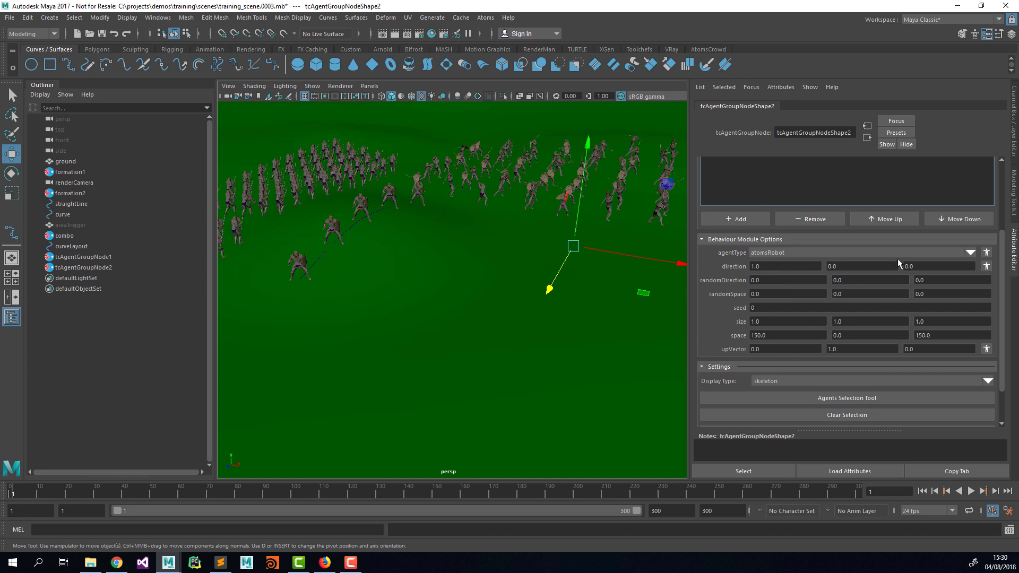
click(925, 321)
text(5)
key(Tab)
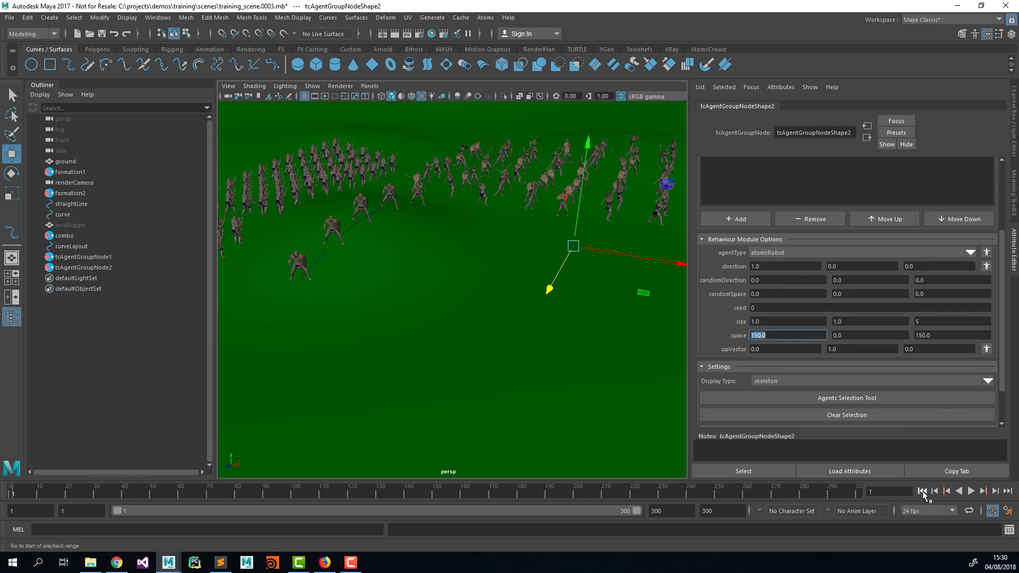
click(929, 335)
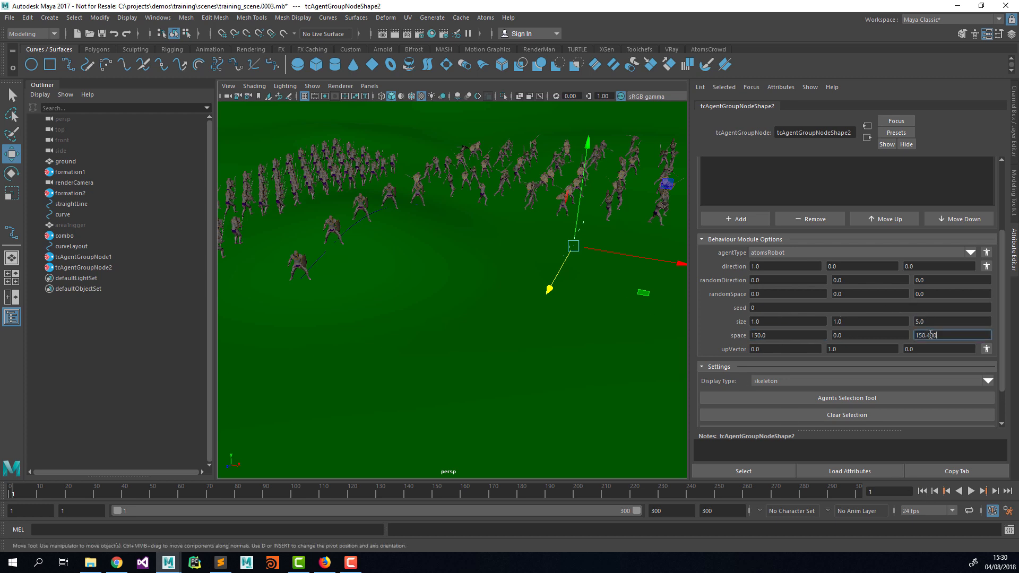
key(Return)
double_click(929, 335)
text(400)
key(Tab)
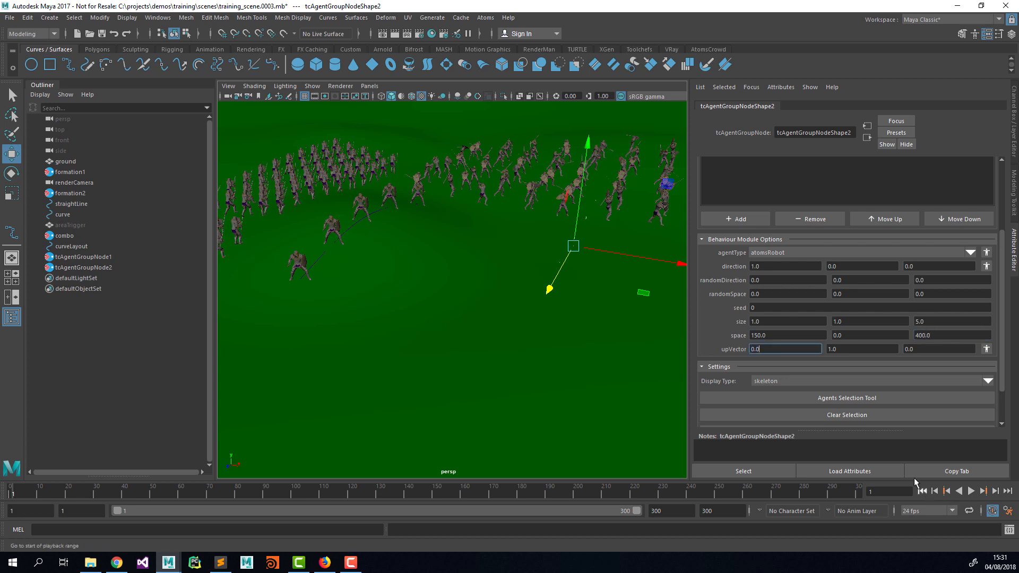
Add a stateMachine module to the grid group with ground as its heightField, and rewind to place the agents
scroll(762, 265, up, 3)
click(745, 281)
mouse_move(746, 358)
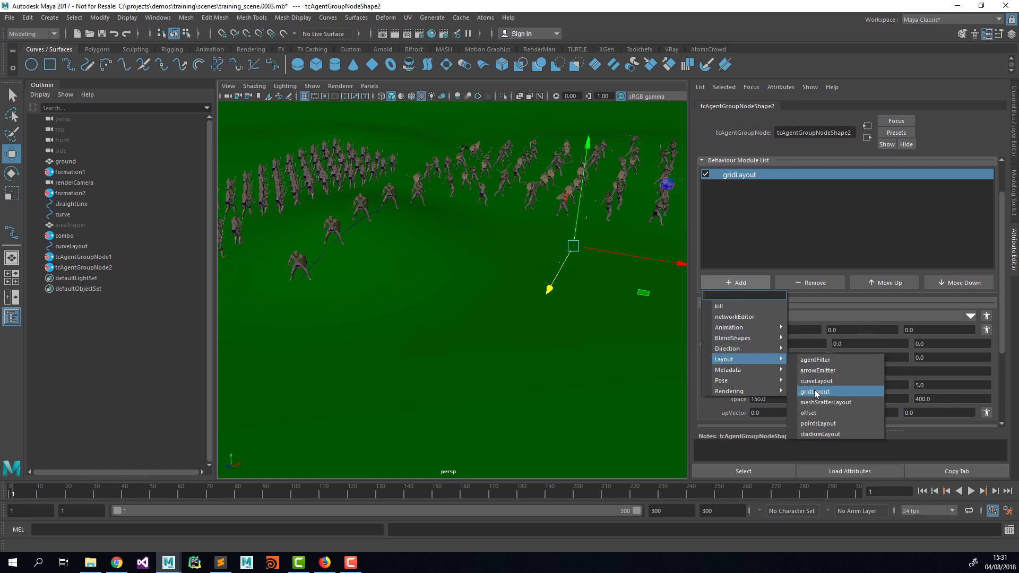
click(826, 347)
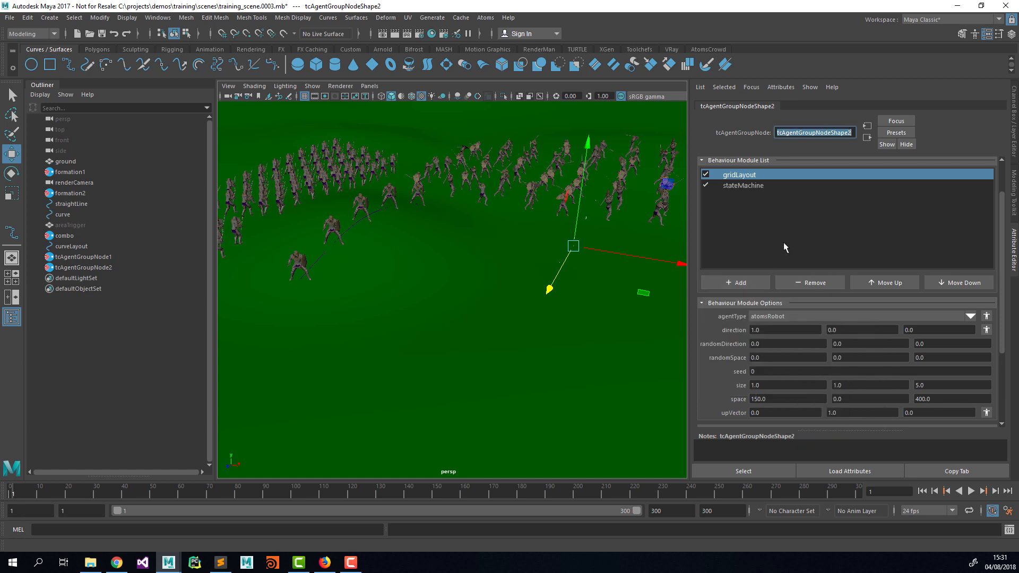
click(745, 185)
scroll(759, 345, down, 1)
click(768, 398)
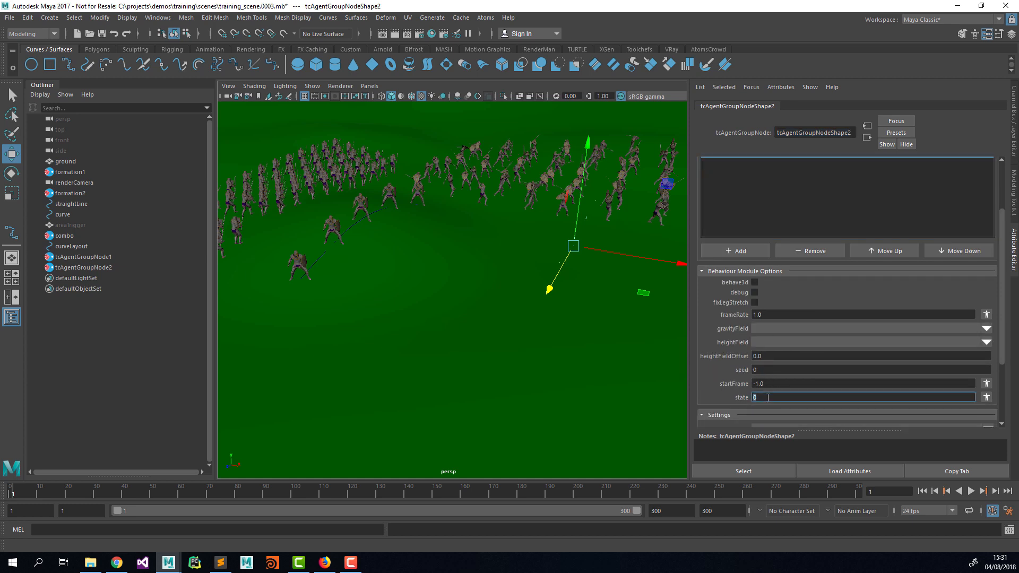
click(921, 493)
click(985, 343)
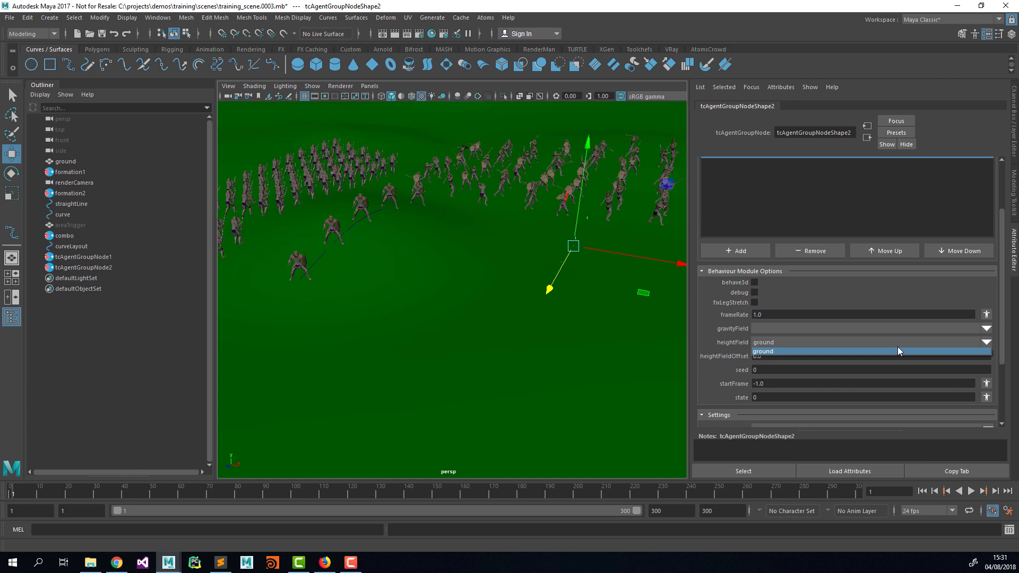
click(896, 347)
click(922, 491)
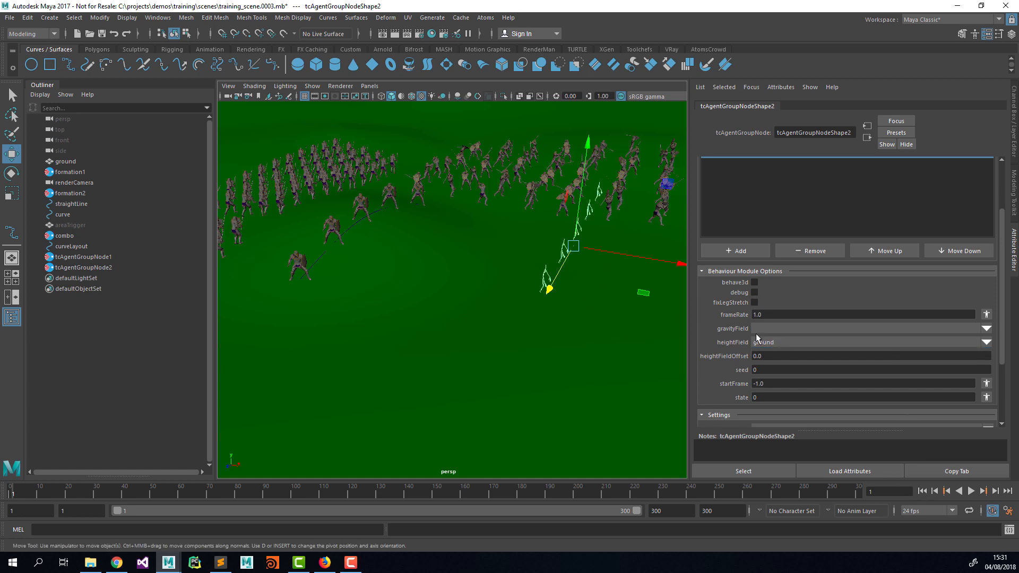
Change the gridLayout's agentType to soldier and rewind the simulation
scroll(741, 241, up, 3)
click(759, 222)
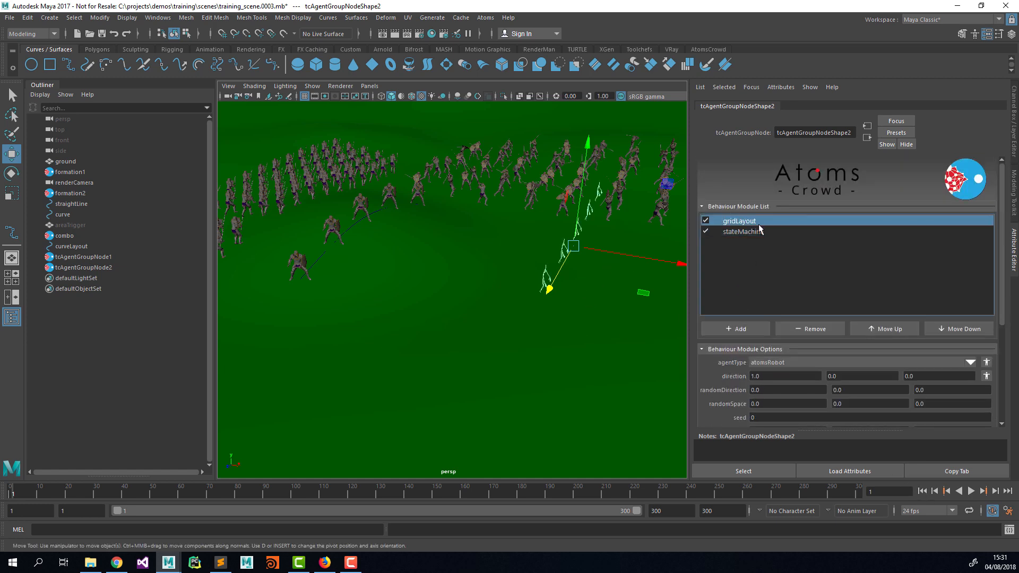
click(970, 362)
click(902, 384)
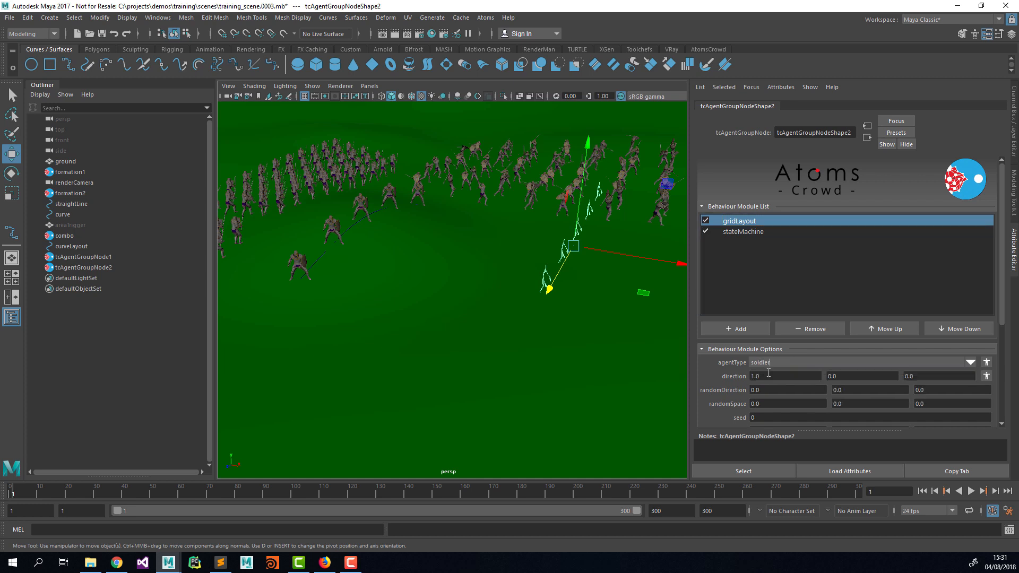
click(926, 494)
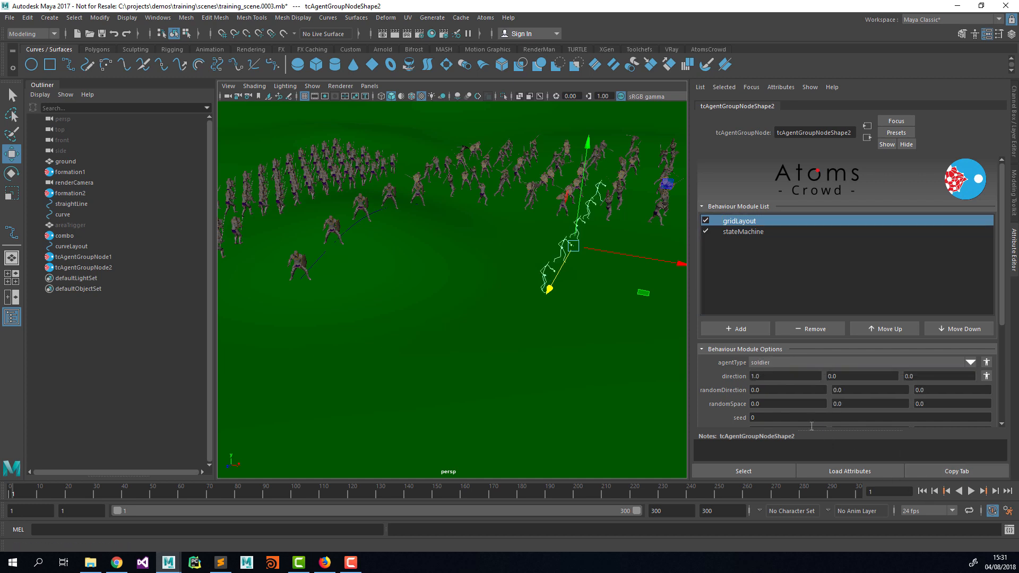
Set the first value of the gridLayout's direction to -1 and rewind to turn the soldiers around
click(783, 375)
key(Tab)
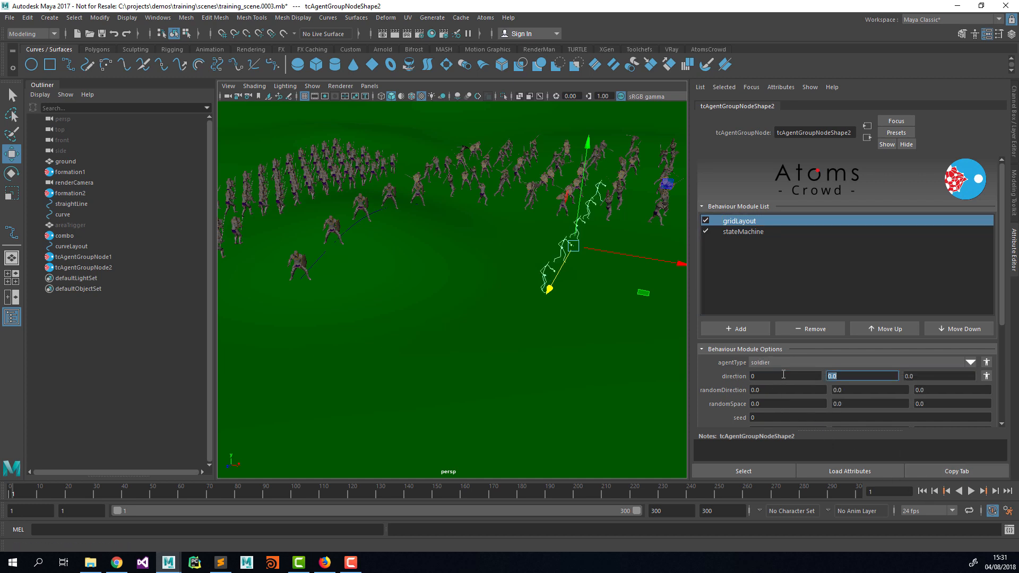
key(shift+Tab)
text(-)
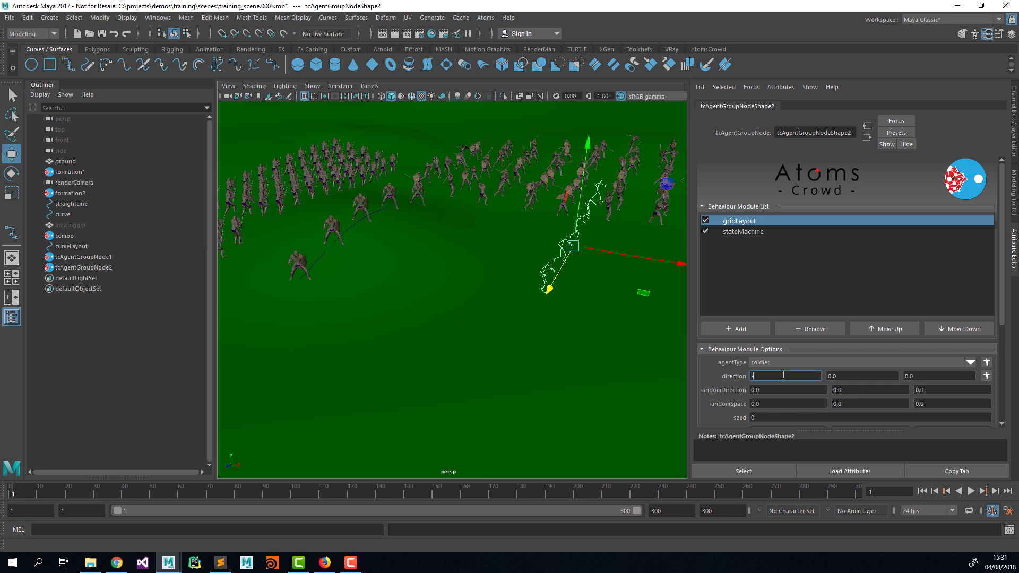
text(1)
key(Tab)
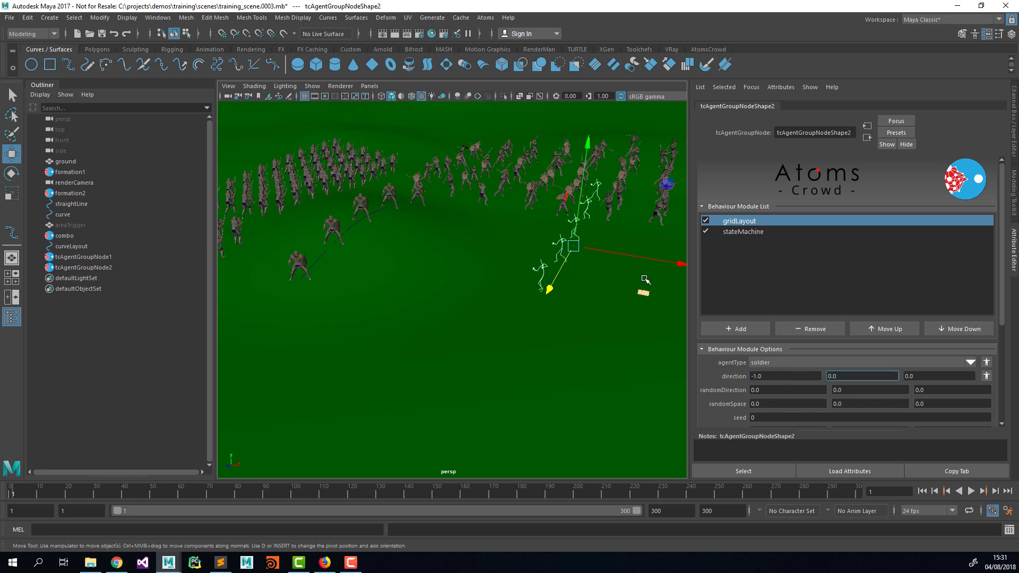
alt+drag(646, 277, 557, 268)
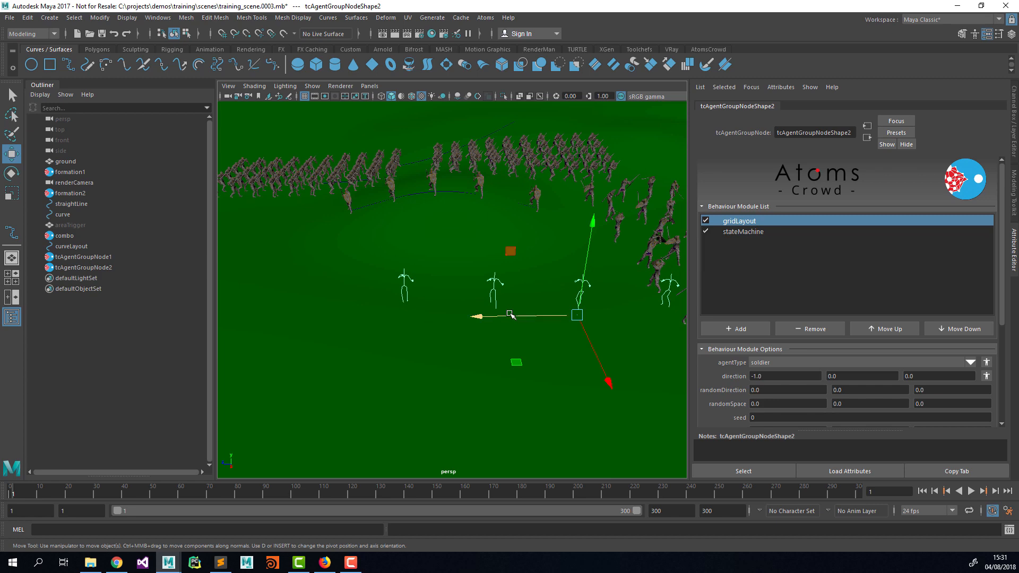
Set the gridLayout's third space value to 300 and rewind to update the soldier row
alt+drag(510, 314, 409, 292)
scroll(732, 361, down, 2)
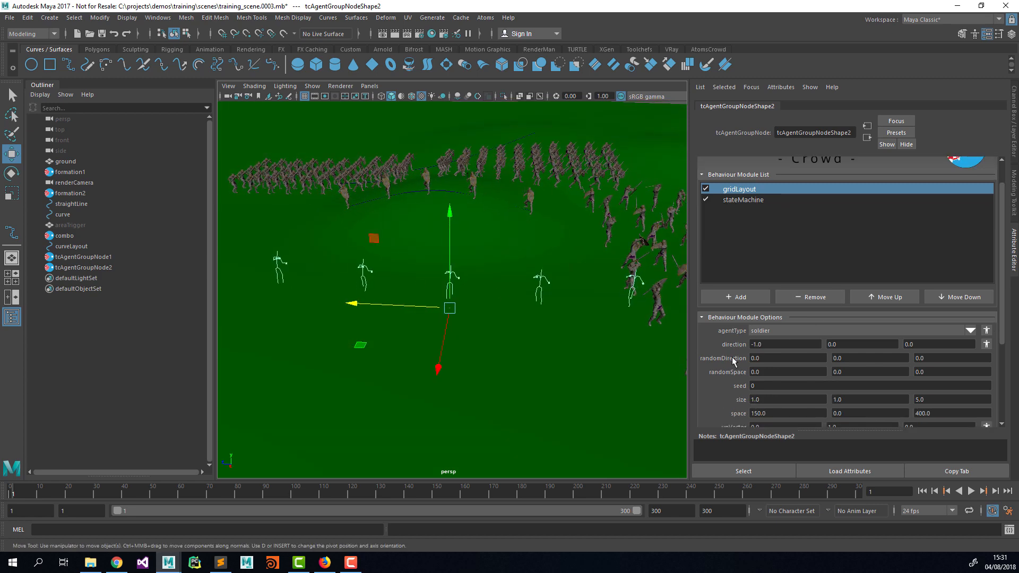
scroll(796, 377, down, 2)
click(923, 380)
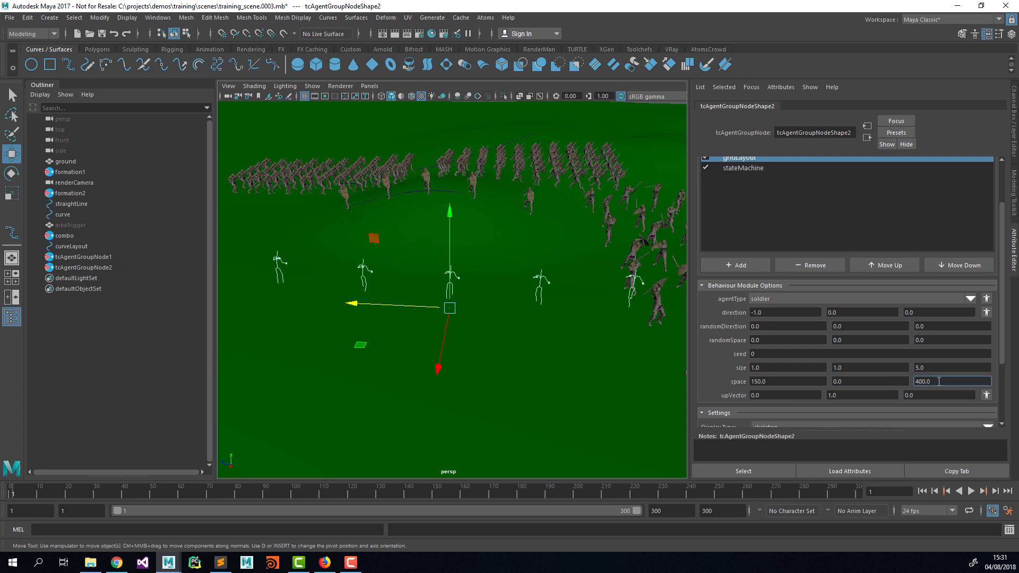
text(300)
key(Tab)
click(923, 492)
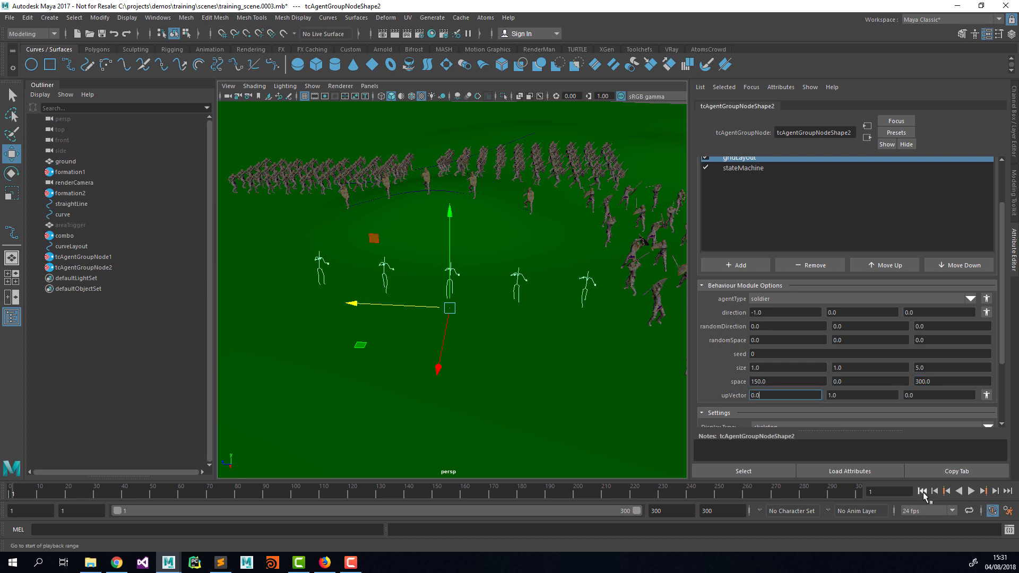
Try a third space value of 200 in the gridLayout and rewind the simulation
alt+drag(576, 303, 584, 307)
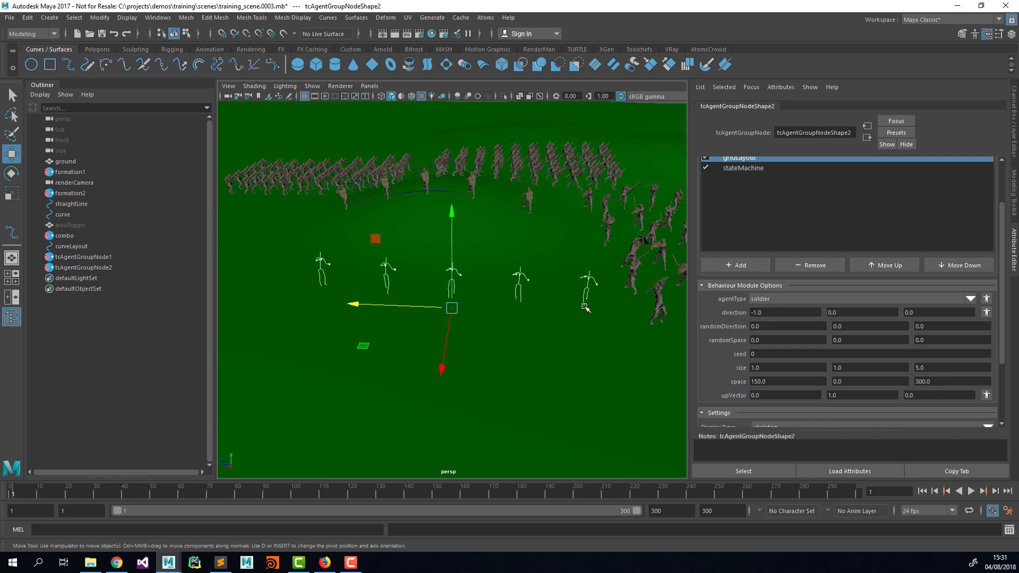
click(927, 382)
text(2)
key(Tab)
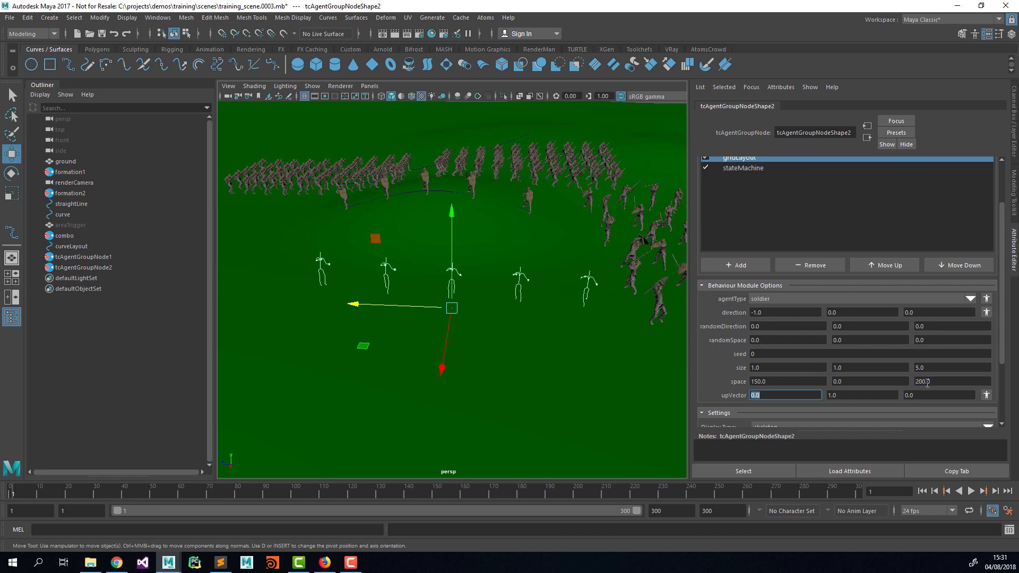
click(923, 491)
alt+drag(508, 258, 519, 246)
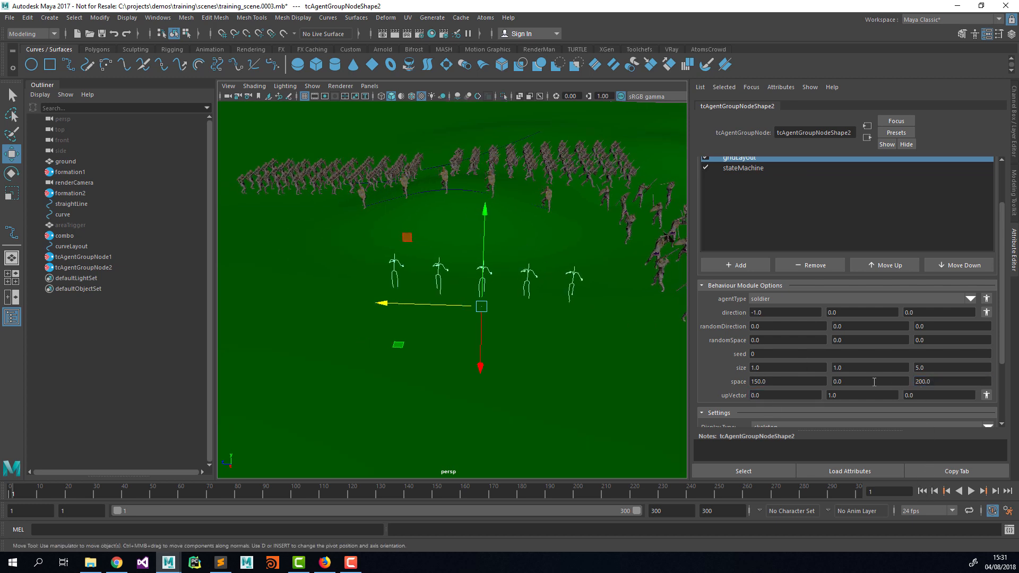
Set the gridLayout's third space value to 250 and rewind to place the soldiers again
click(924, 382)
text(5)
key(Return)
click(923, 491)
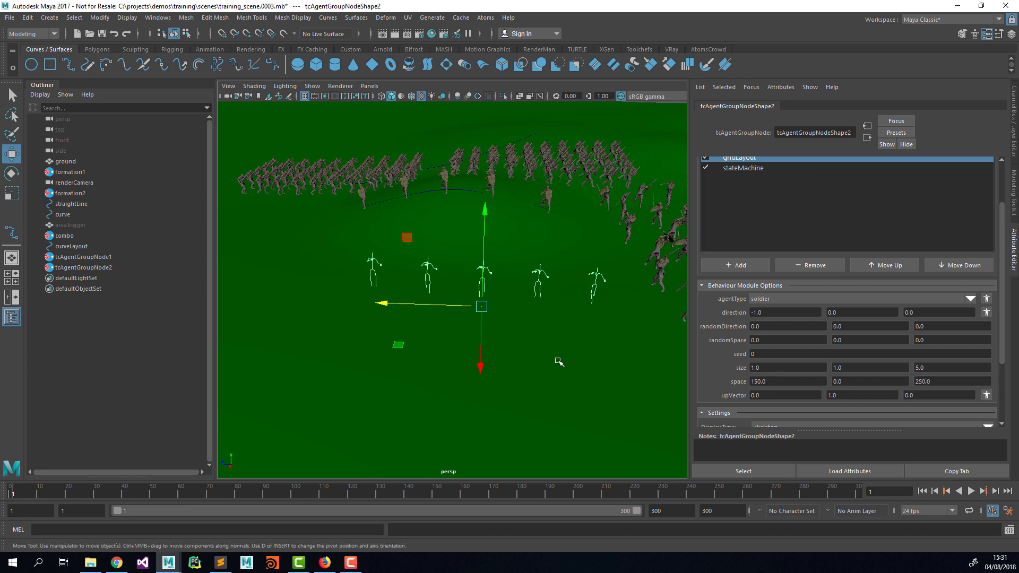
Change the grid group's Display Type to skin and rewind the simulation
alt+drag(437, 304, 455, 249)
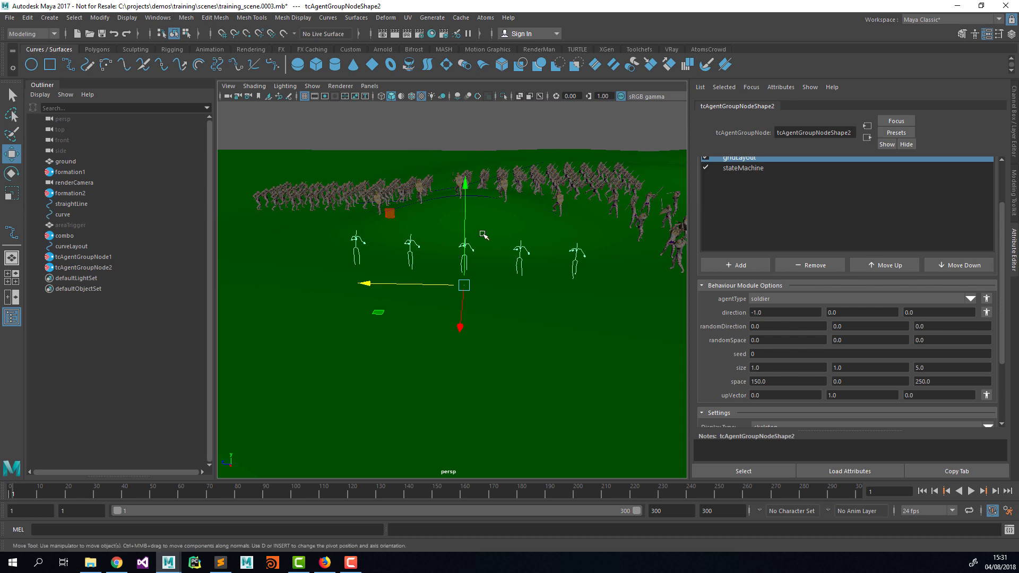
scroll(724, 381, down, 2)
click(764, 396)
click(762, 418)
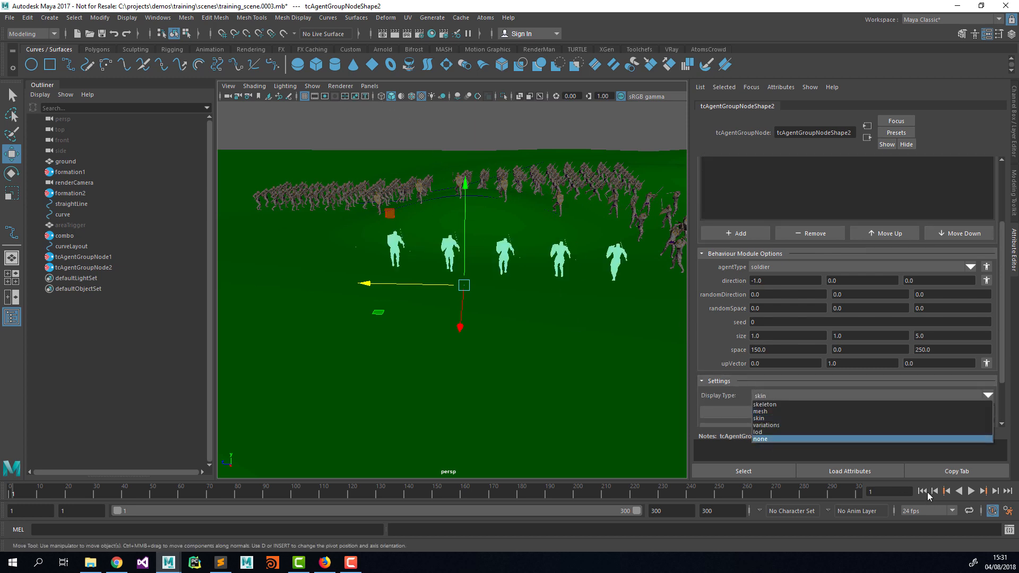
key(space)
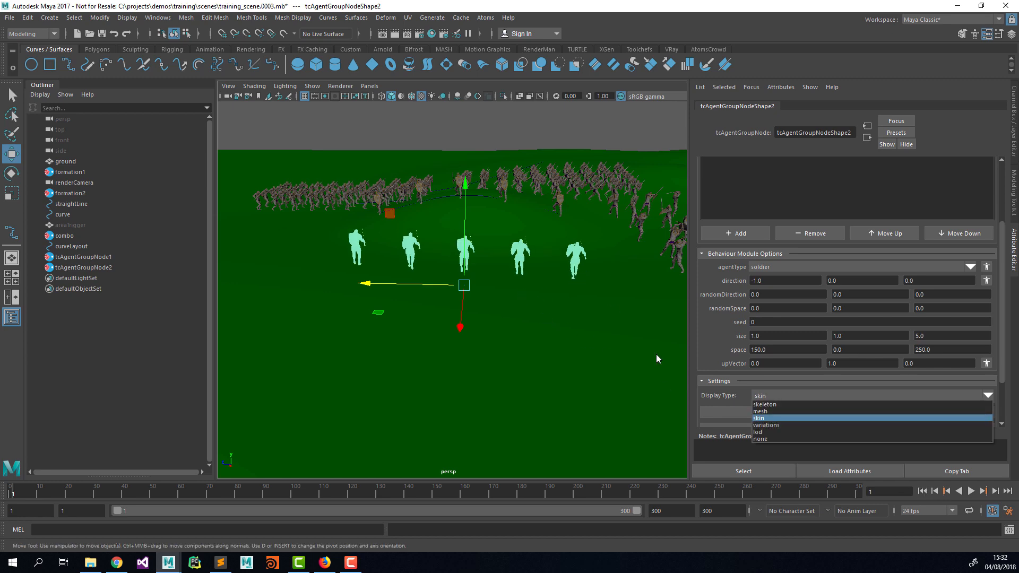
Show the soldier row in the top view of the four-view layout and reselect tcAgentGroupNode2
click(607, 336)
key(space)
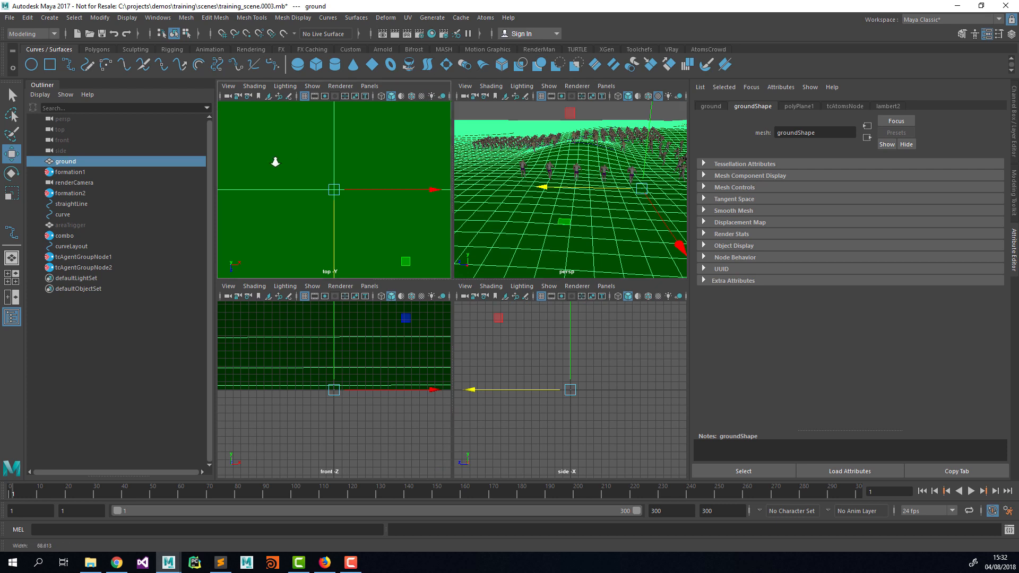
scroll(329, 164, down, 3)
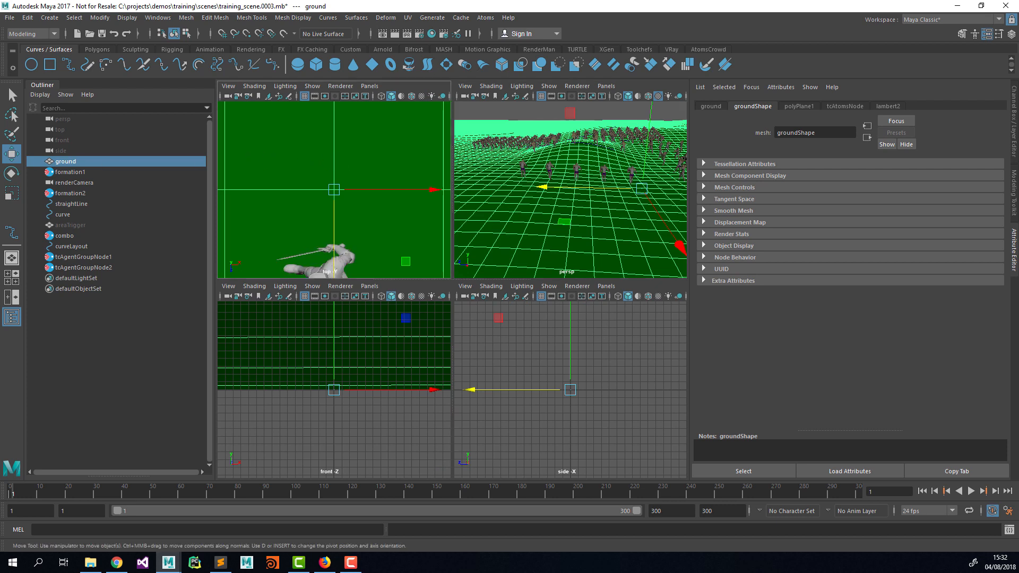
scroll(356, 170, down, 8)
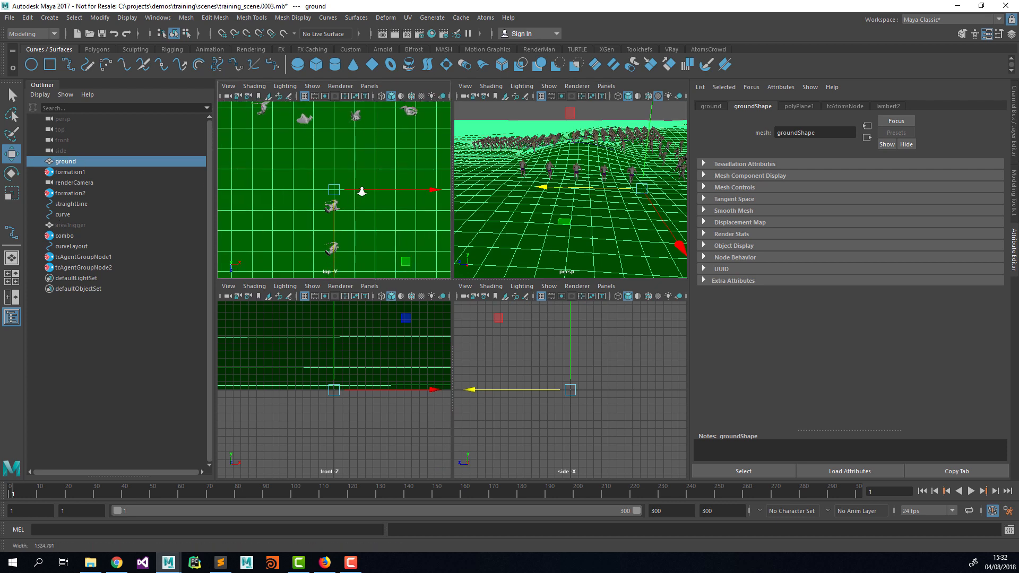
alt+middle_drag(318, 205, 418, 135)
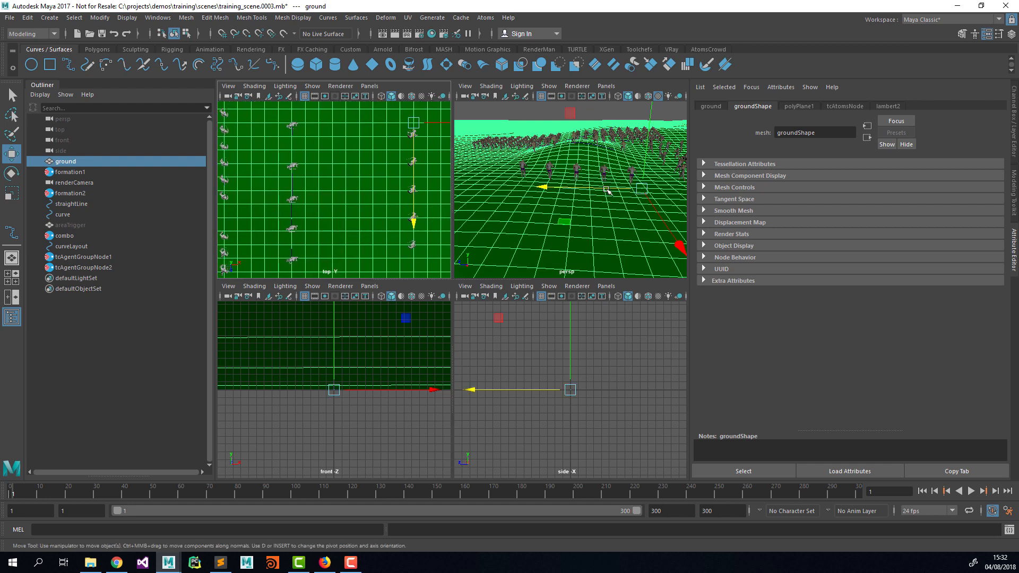
click(101, 270)
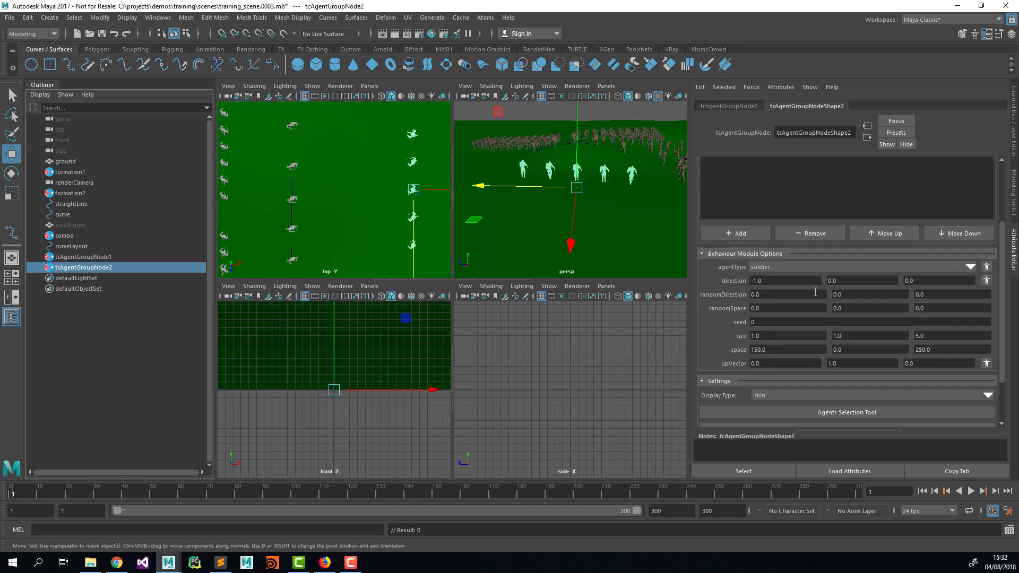
Increase the gridLayout's third space value to 270 and on to 280, rewinding to compare the spacing with the archers
click(923, 348)
key(Tab)
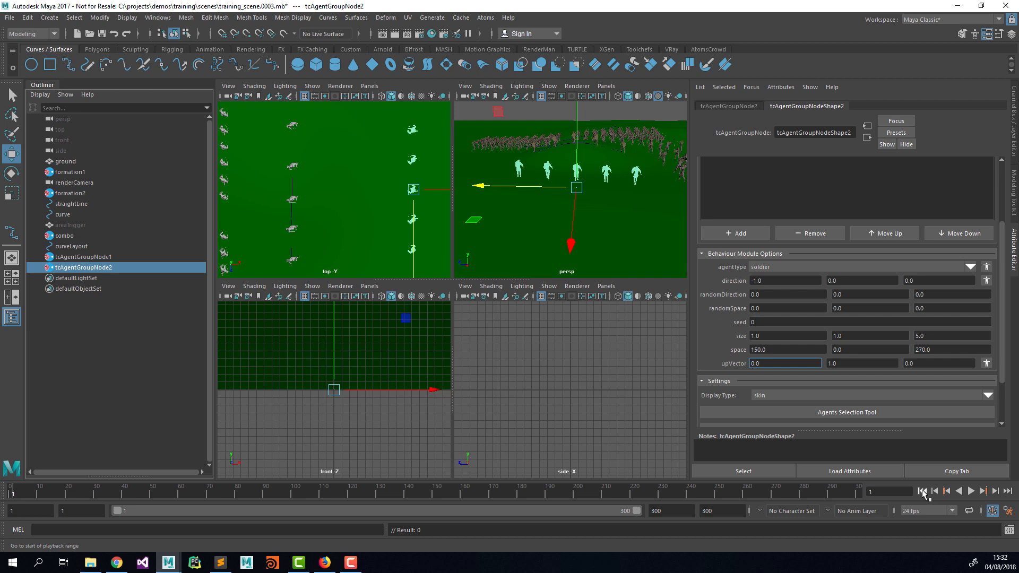
click(918, 349)
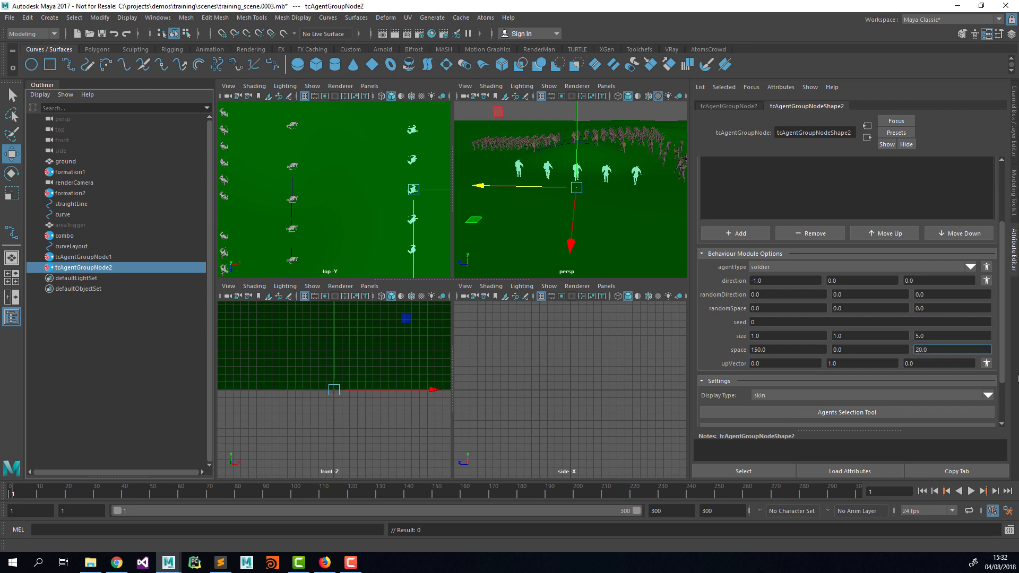
text(8)
key(Tab)
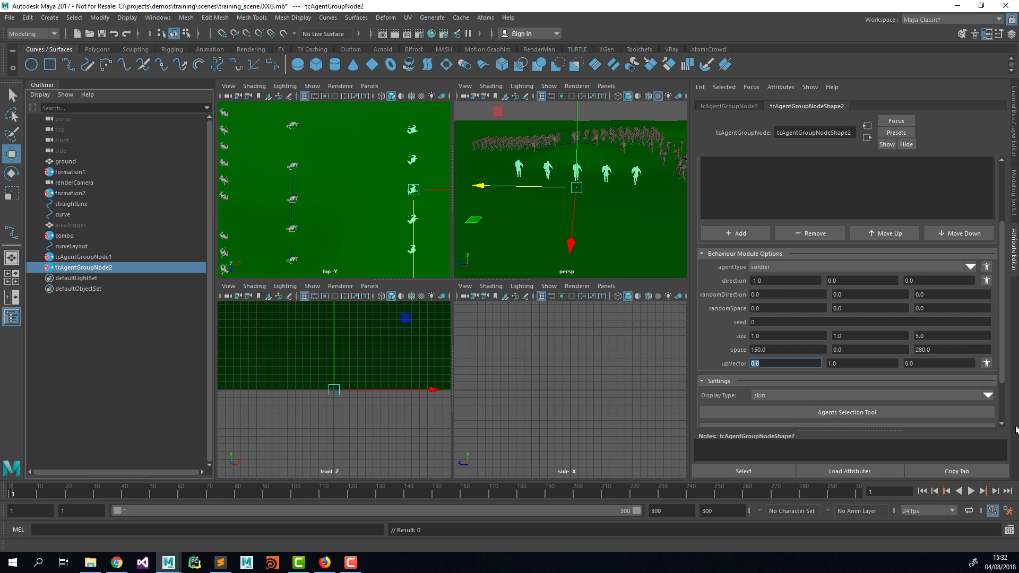
click(922, 491)
Try a third space value of 290 in the gridLayout and rewind to update the row
click(922, 349)
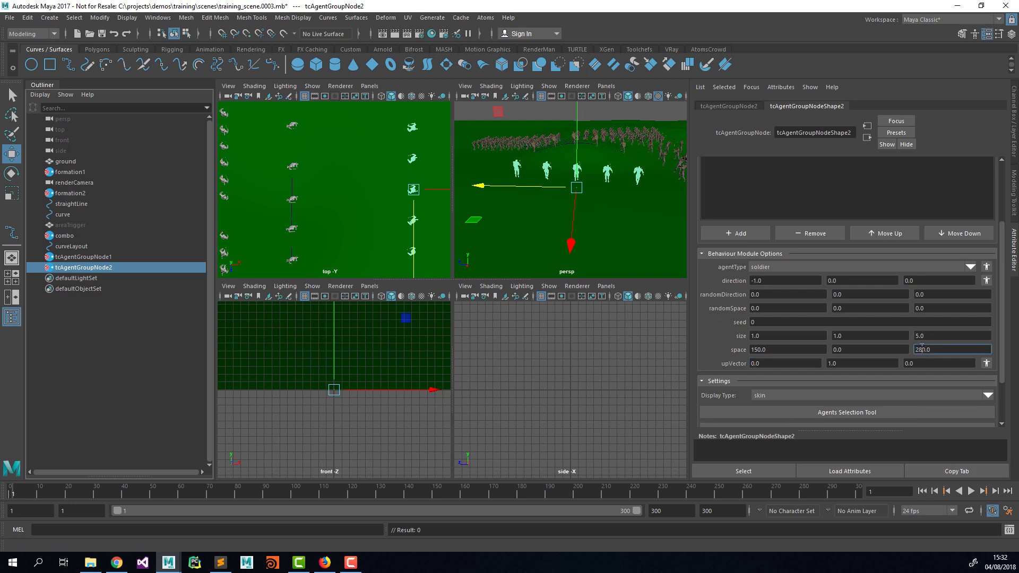
key(BackSpace)
text(9)
key(Return)
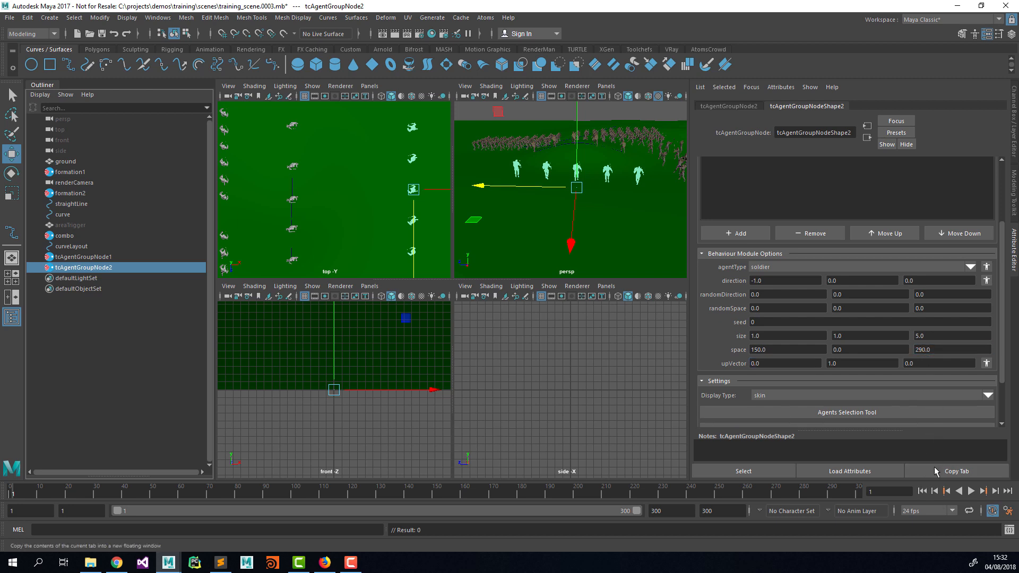
click(923, 492)
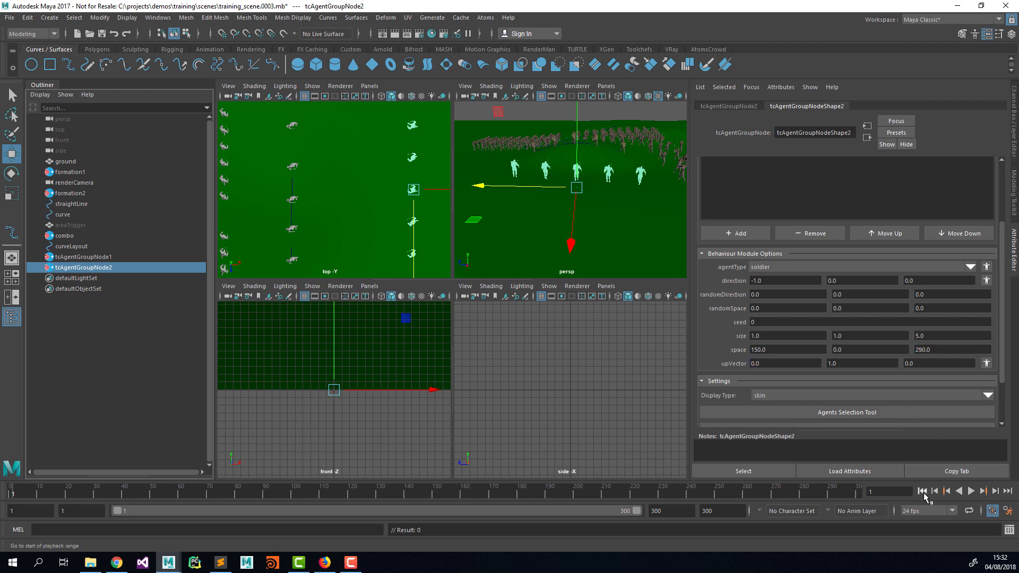
Set the gridLayout's third space value to 300, rewind, and nudge the group slightly along Z in the top view
click(920, 349)
text(30)
key(Tab)
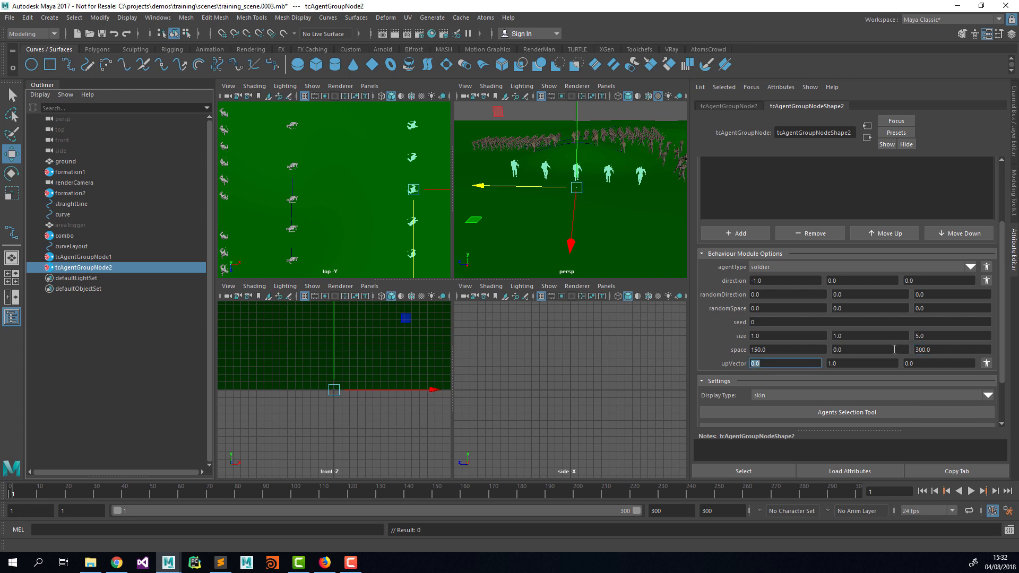
click(923, 493)
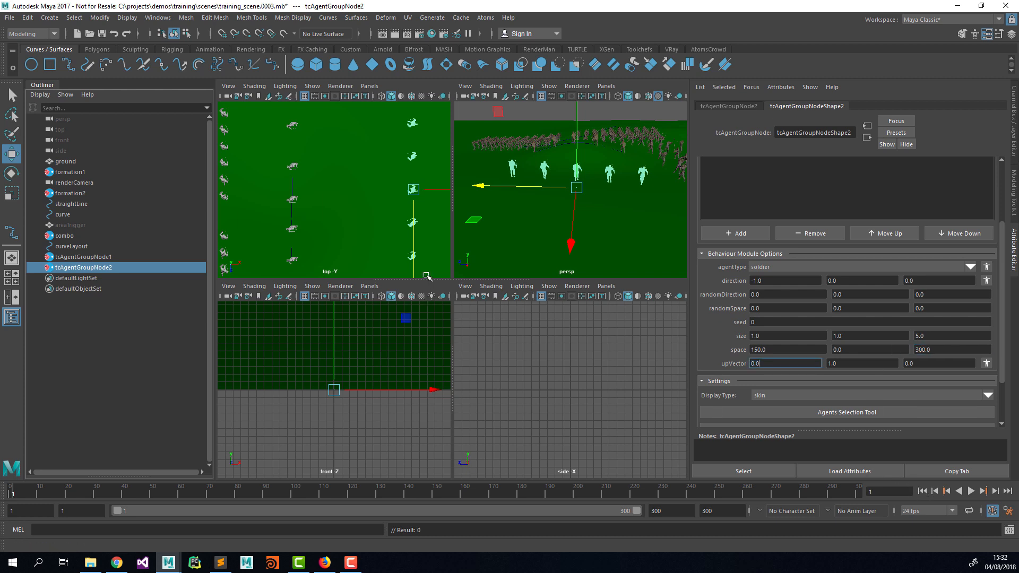
drag(414, 258, 413, 260)
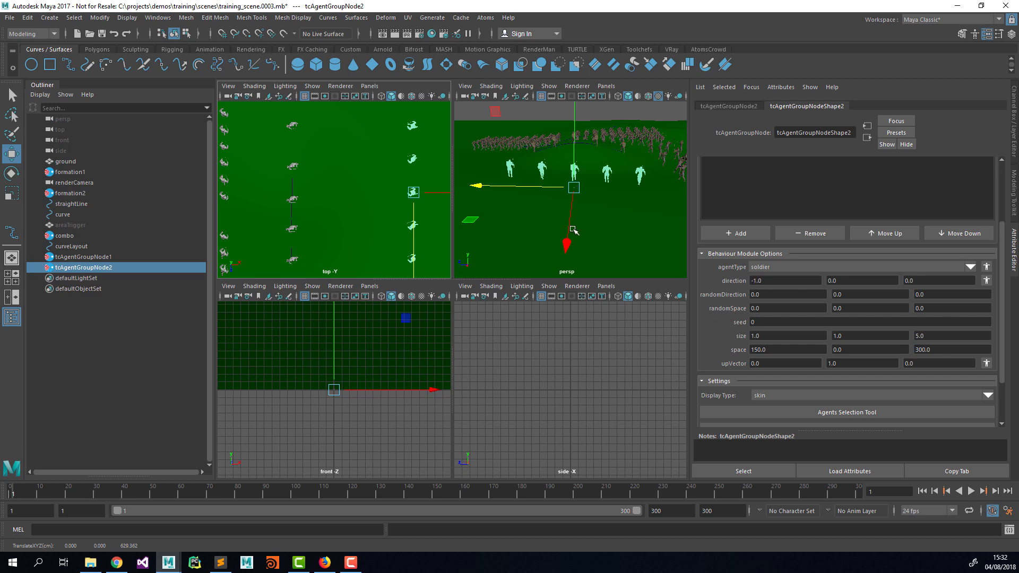
Return to the single perspective view and play the simulation to check the soldier row facing the archers
key(space)
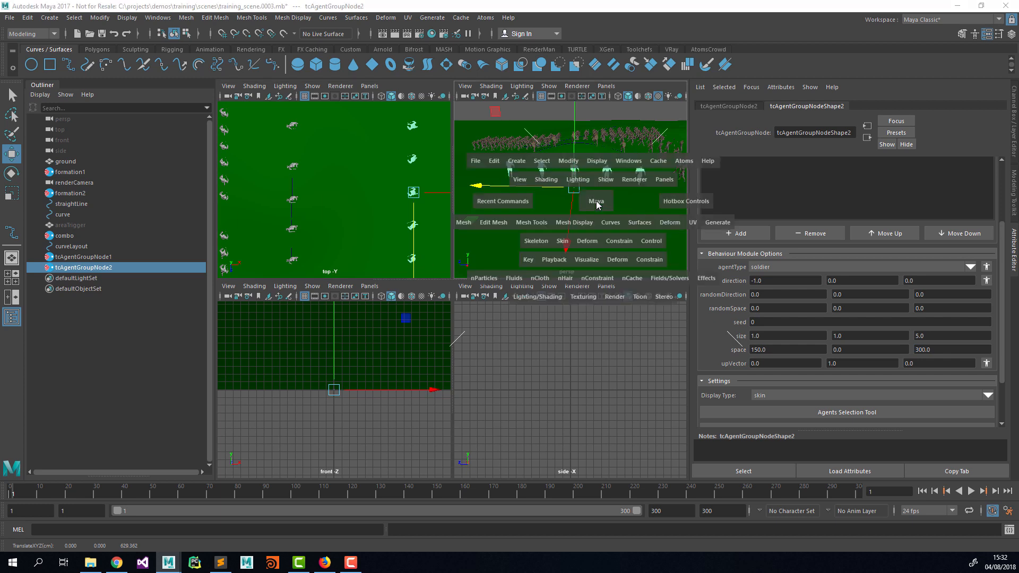
alt+drag(594, 256, 720, 315)
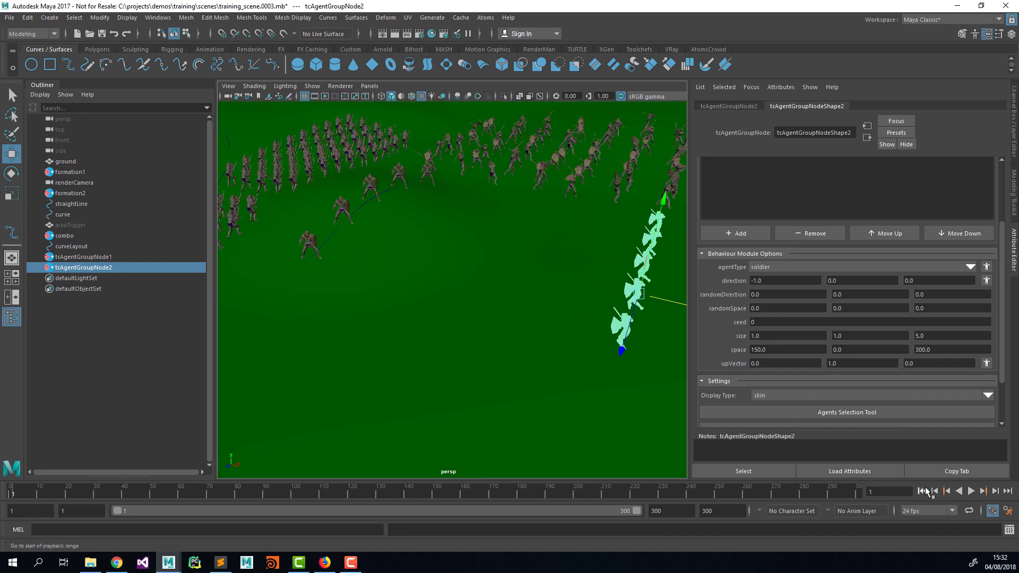
click(970, 491)
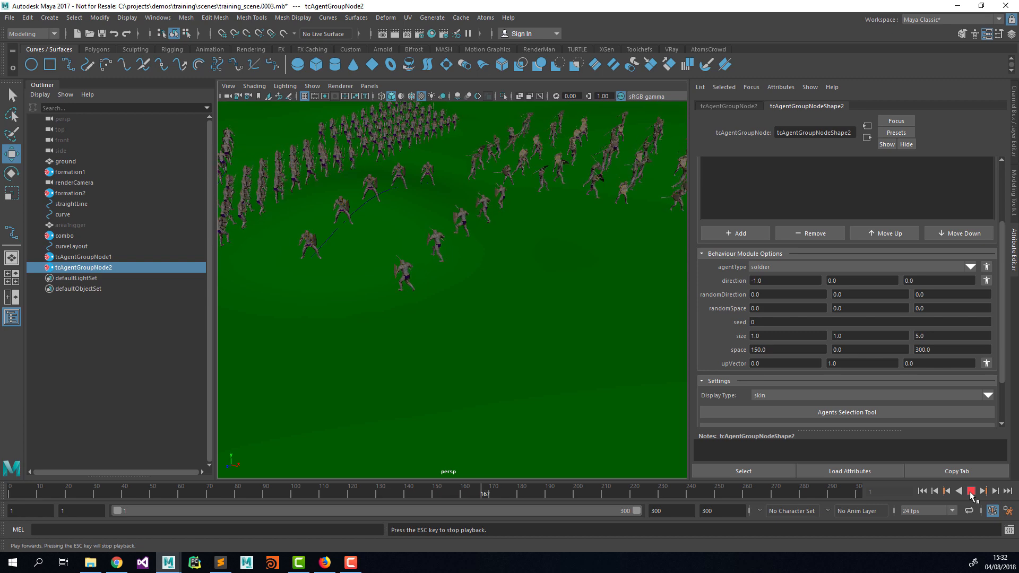
Stop the simulation playback and create a polygon plane
click(971, 494)
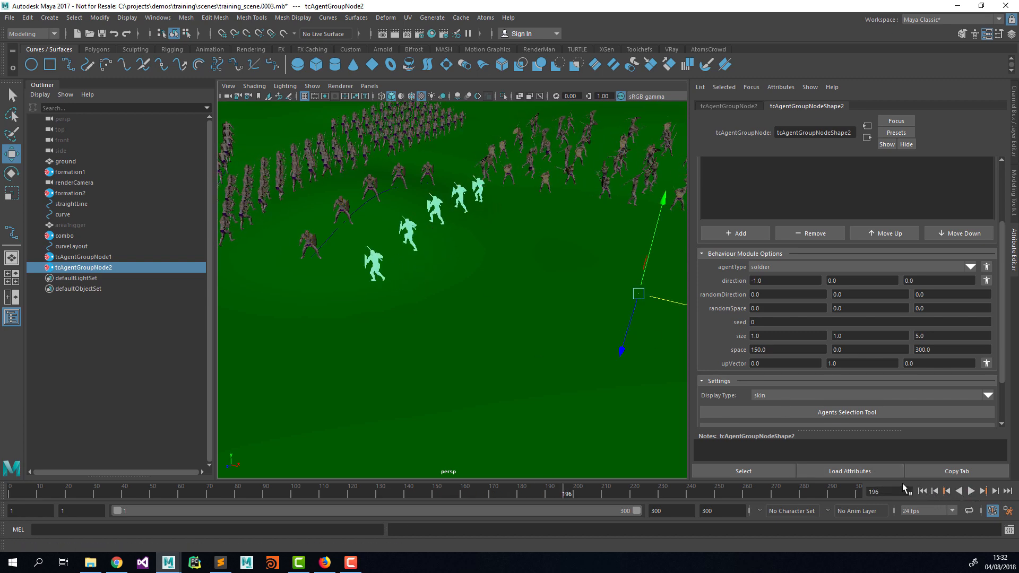
alt+drag(397, 250, 436, 251)
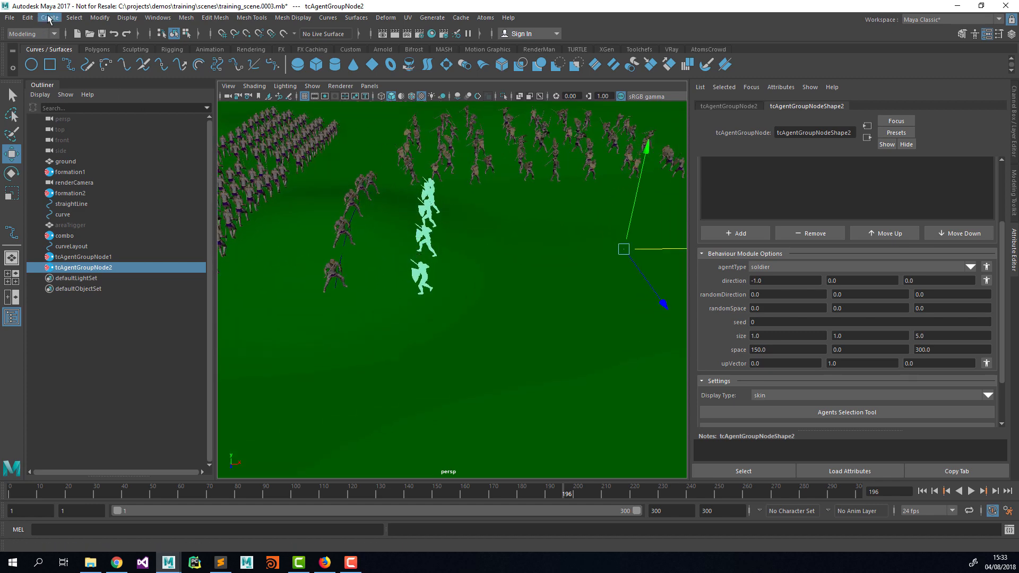
click(49, 18)
mouse_move(106, 55)
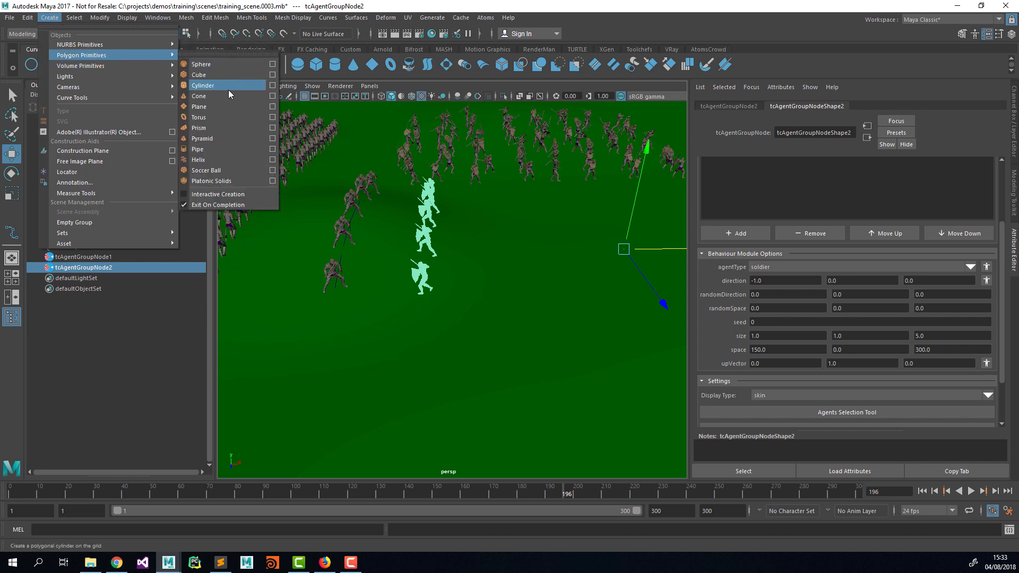
click(200, 107)
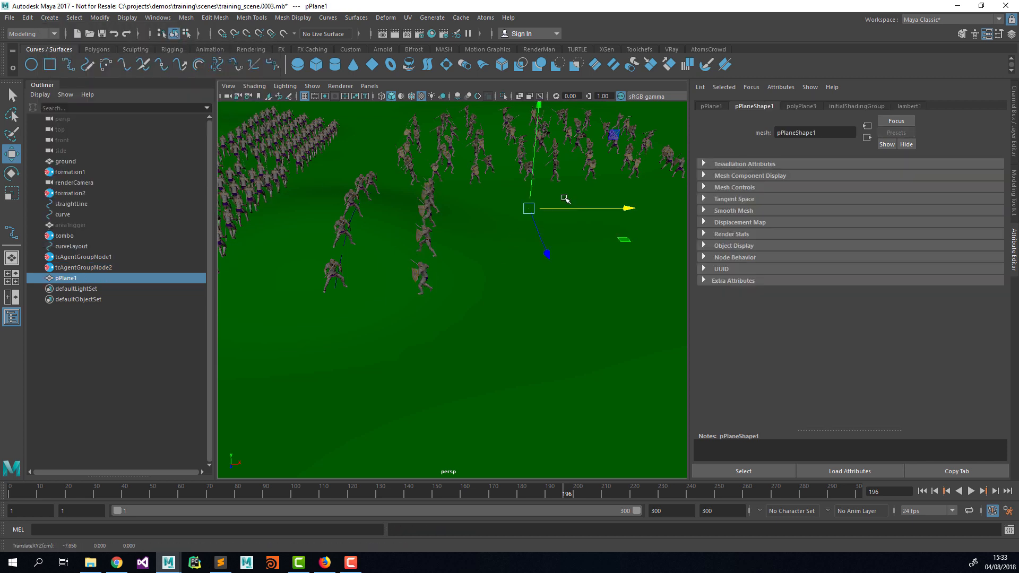
Scale the new plane up and stretch it along Z into a long rectangular strip
key(e)
key(r)
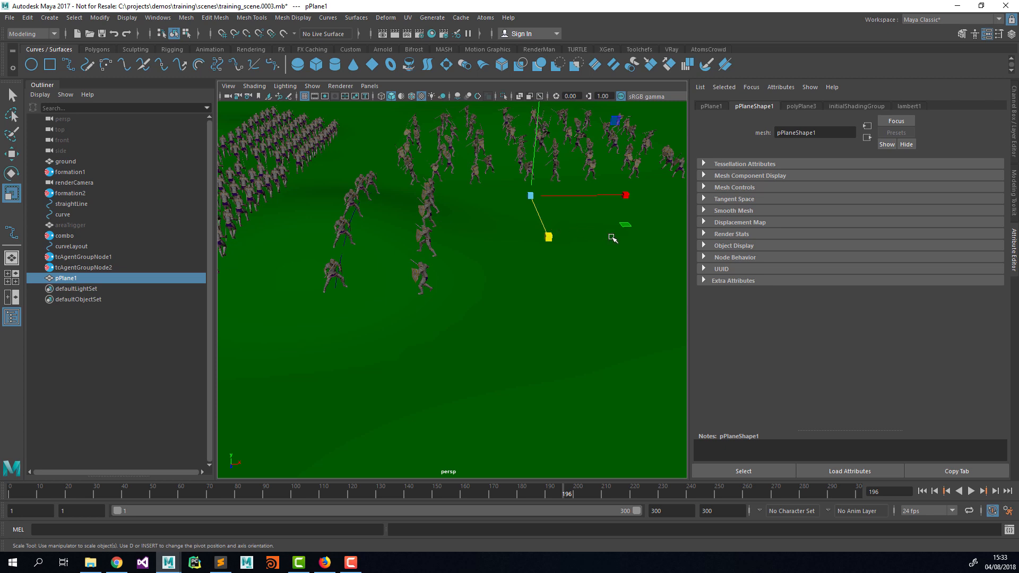
drag(625, 225, 644, 196)
drag(546, 237, 569, 345)
drag(627, 196, 583, 200)
drag(548, 238, 548, 308)
Position the plane in front of the curved soldier row at about X -814, Y 171, Z 570, narrowing its X scale to about 181
key(w)
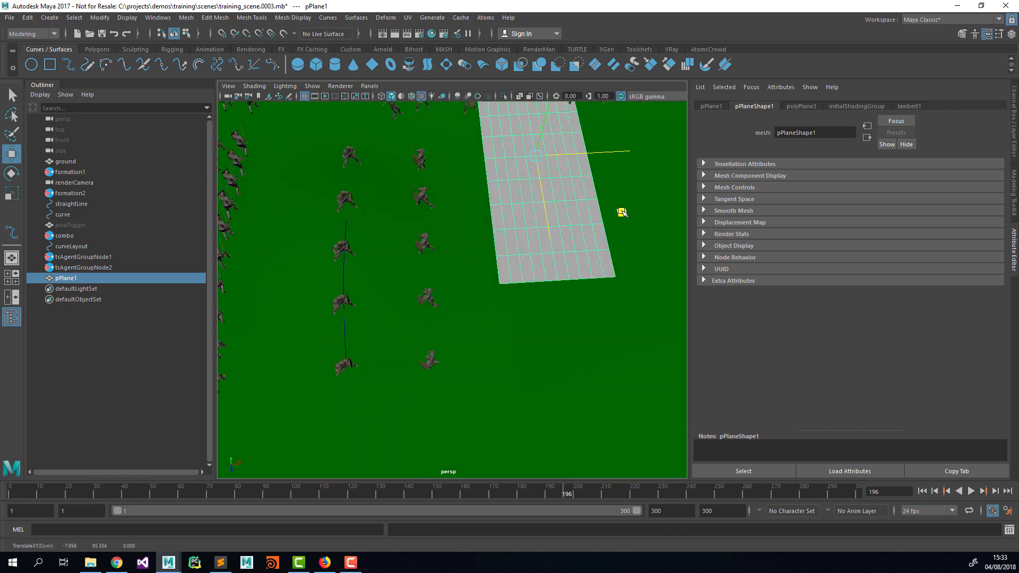
drag(621, 212, 499, 306)
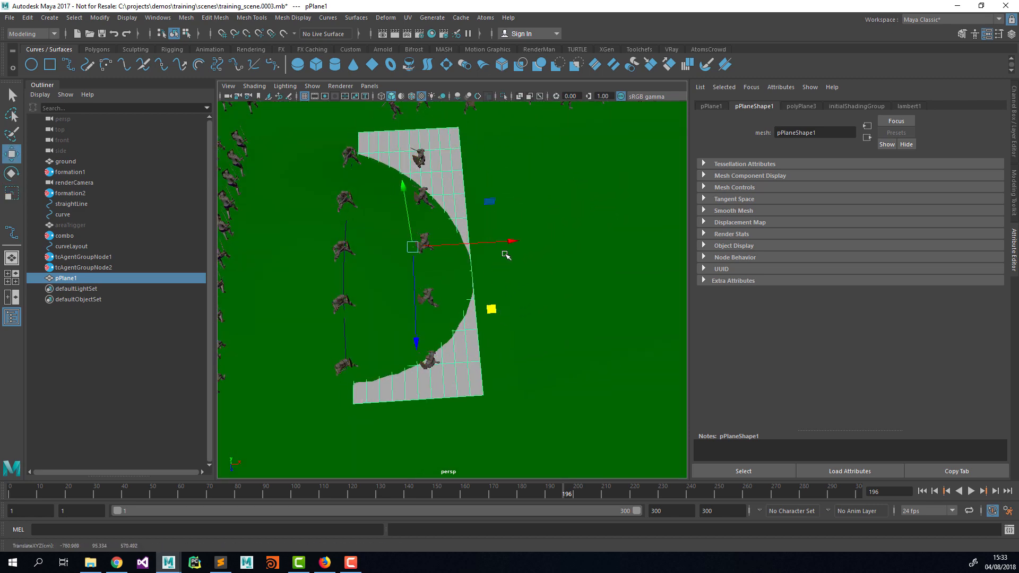
drag(509, 243, 407, 152)
alt+middle_drag(418, 183, 433, 206)
drag(423, 186, 424, 184)
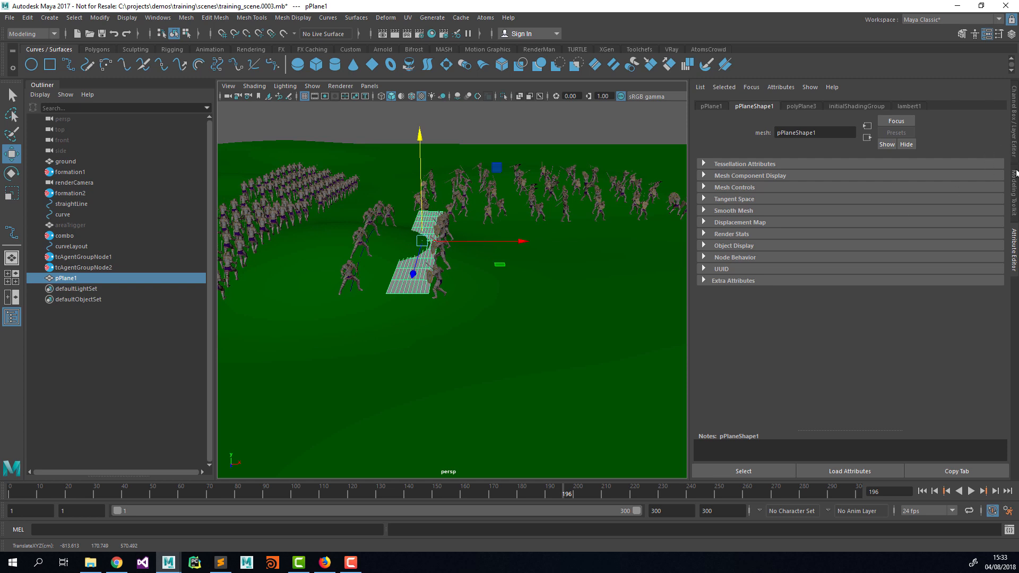
Set the plane's width and height subdivisions to 3 and return to frame 1
click(1014, 149)
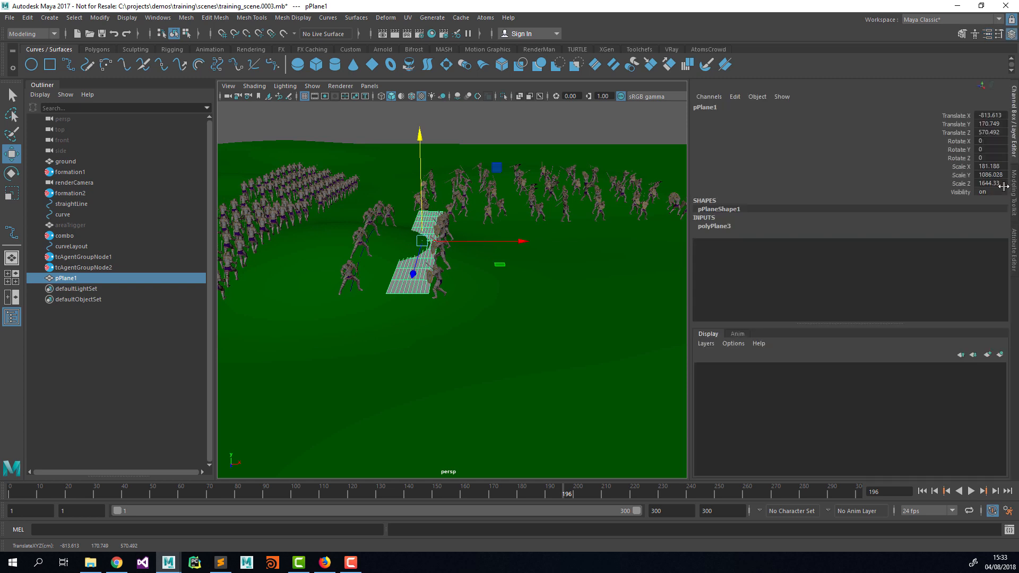
click(726, 228)
double_click(985, 250)
text(3)
key(Tab)
text(3)
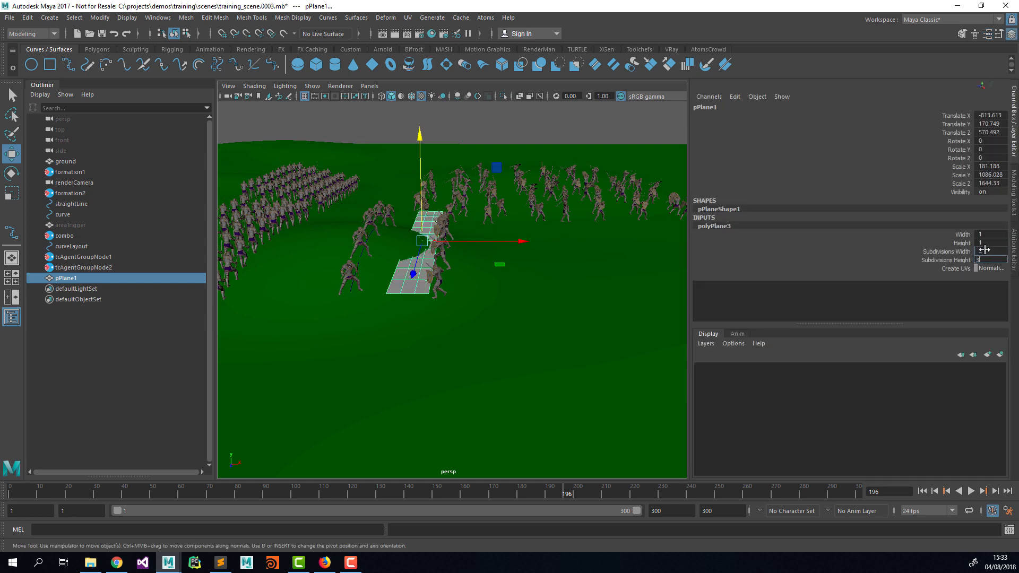
key(Tab)
click(922, 491)
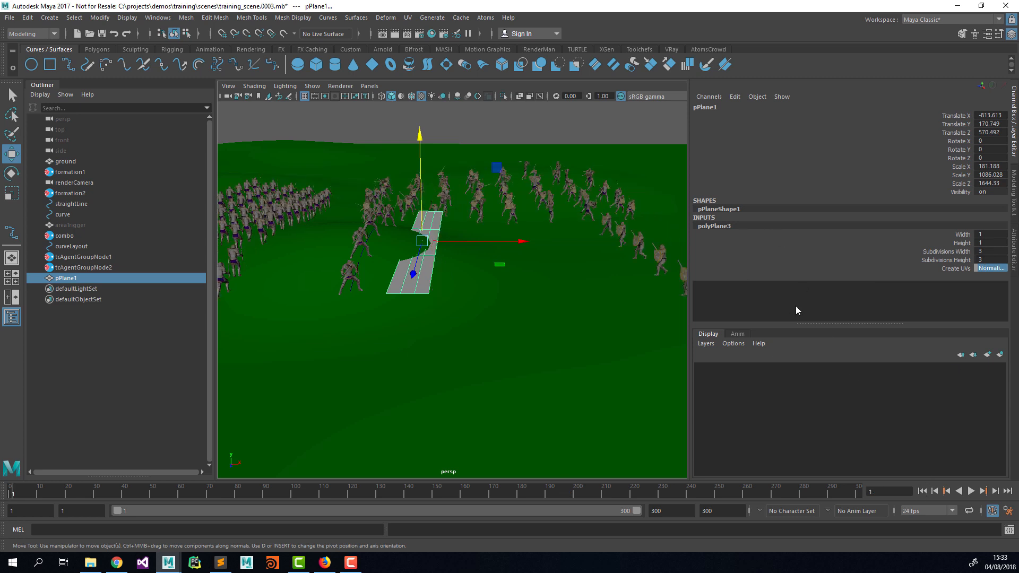
Rename the plane as slashAreaTrigger
double_click(65, 280)
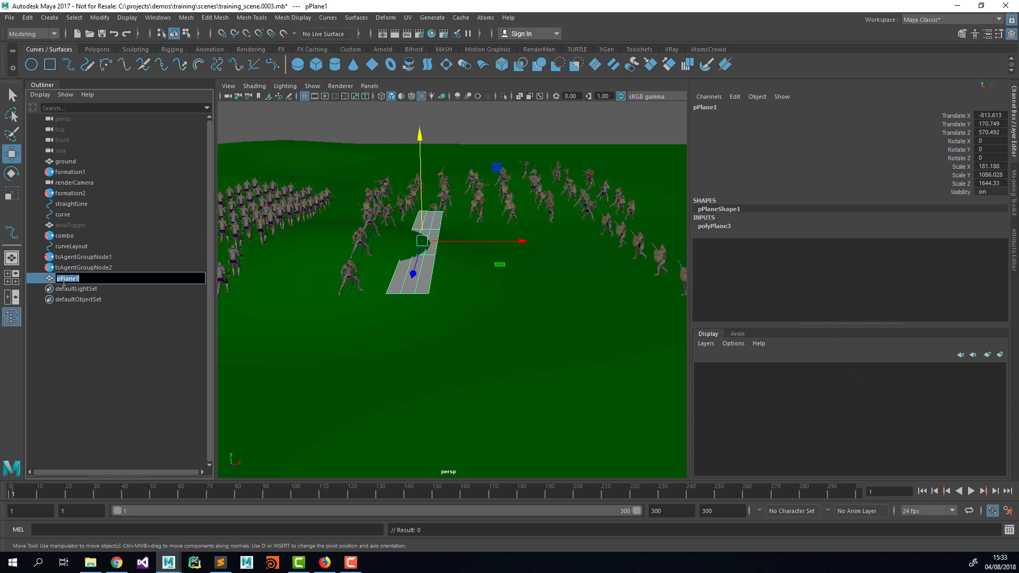
text(slashAreaTrigger)
key(Return)
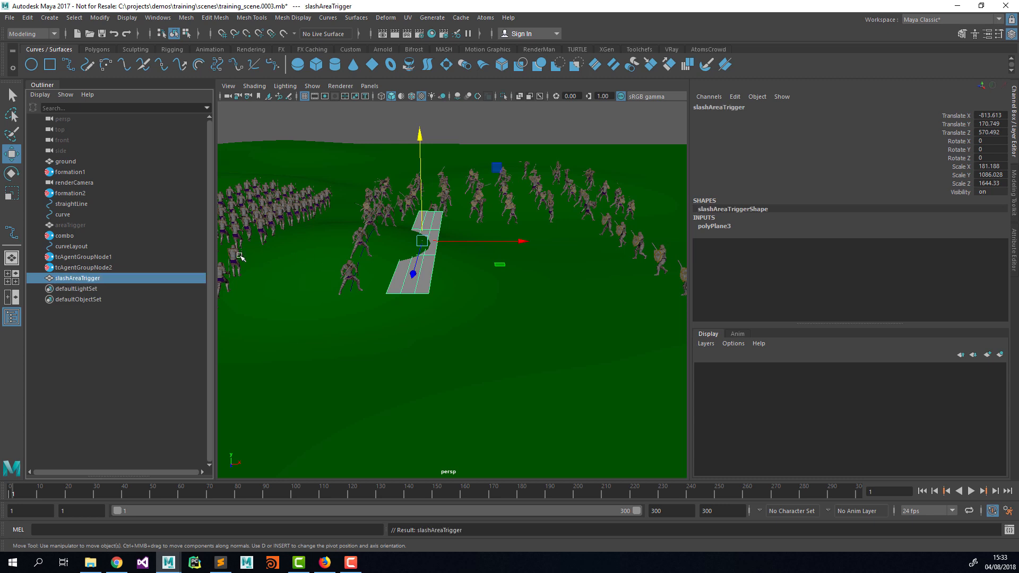
Rename tcAgentGroupNode2 as slashGroup and tcAgentGroupNode1 as blockGroup
click(118, 268)
double_click(105, 267)
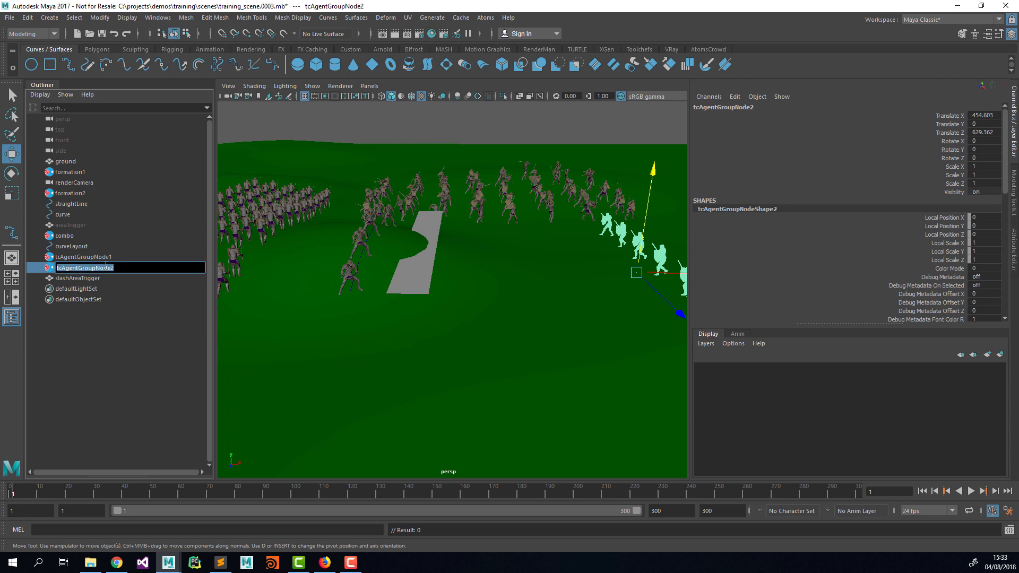
text(Sla)
text(shGroup)
key(Return)
double_click(100, 257)
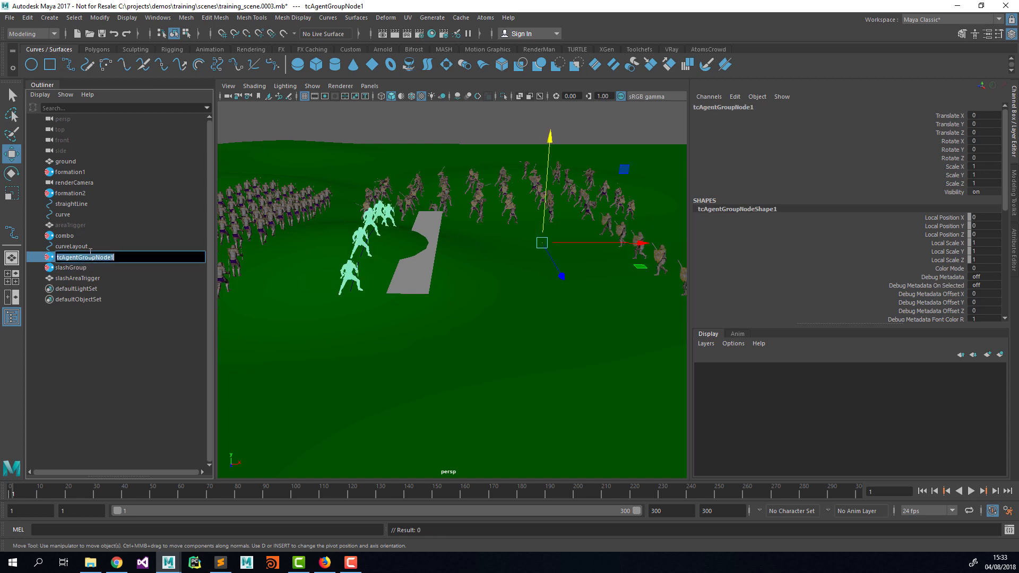
text(blockGroup)
key(Return)
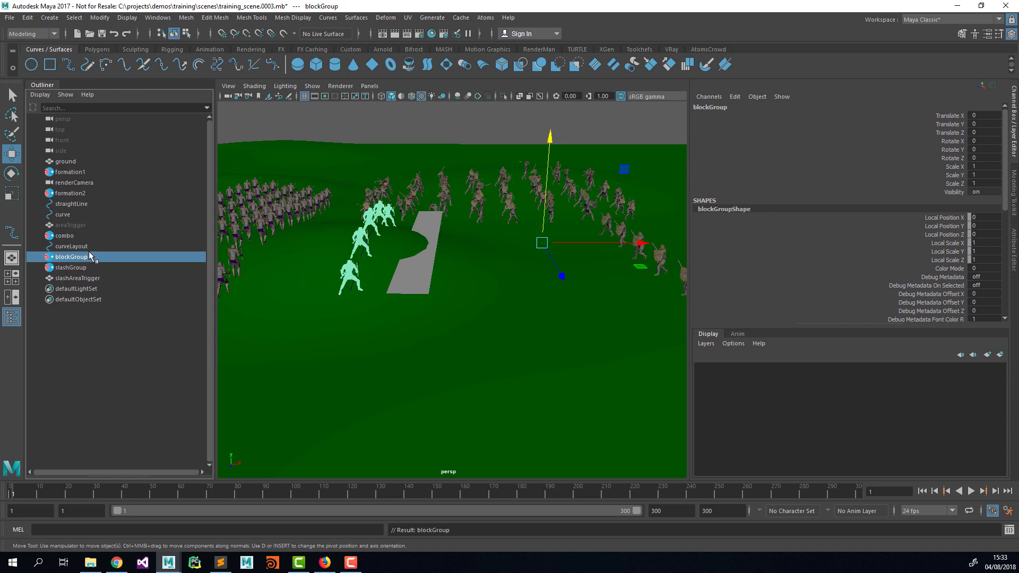
Add an areaTrigger metadata module to slashGroup's behaviour modules and open its options
click(80, 267)
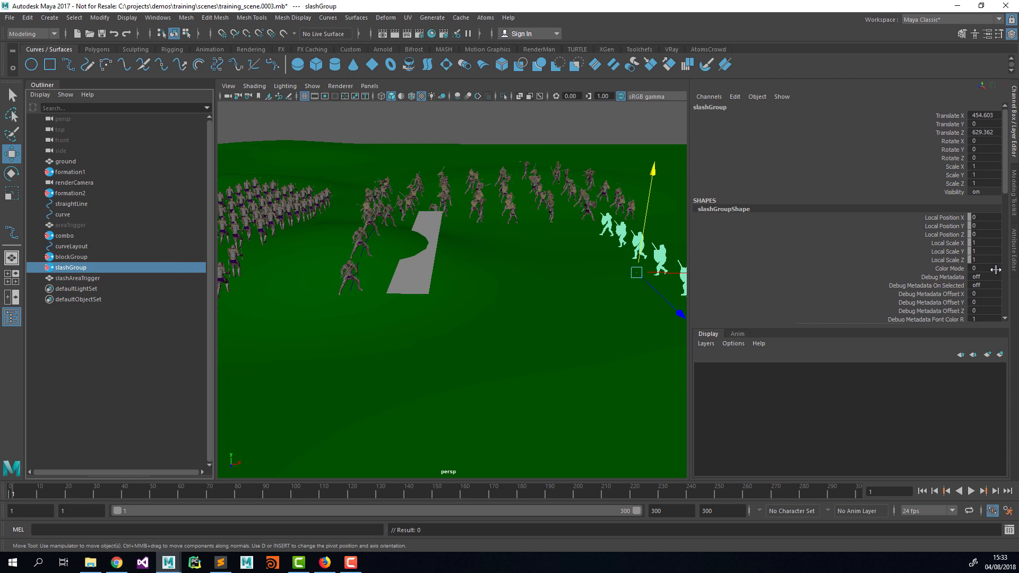
click(1012, 252)
click(741, 329)
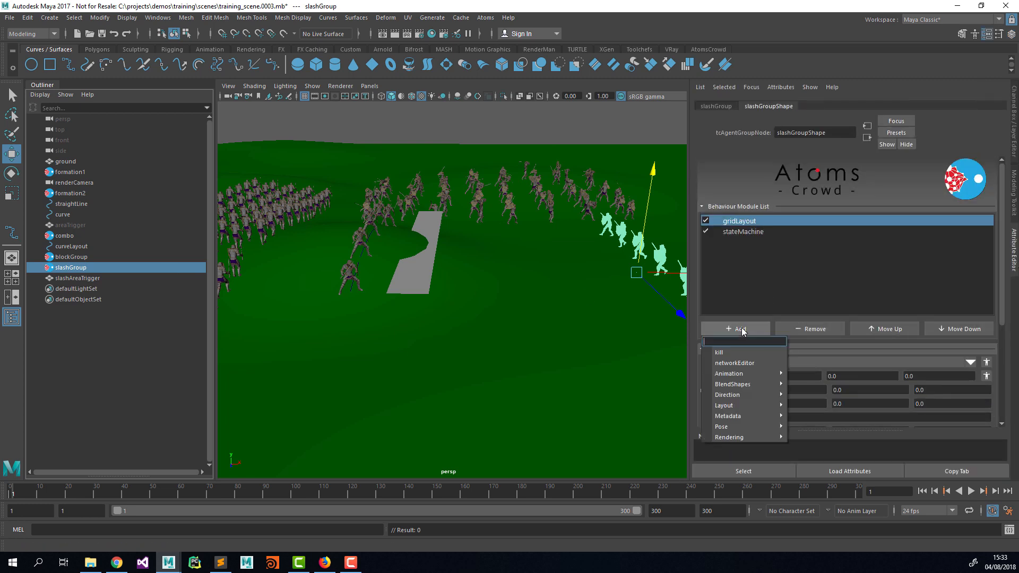
mouse_move(759, 396)
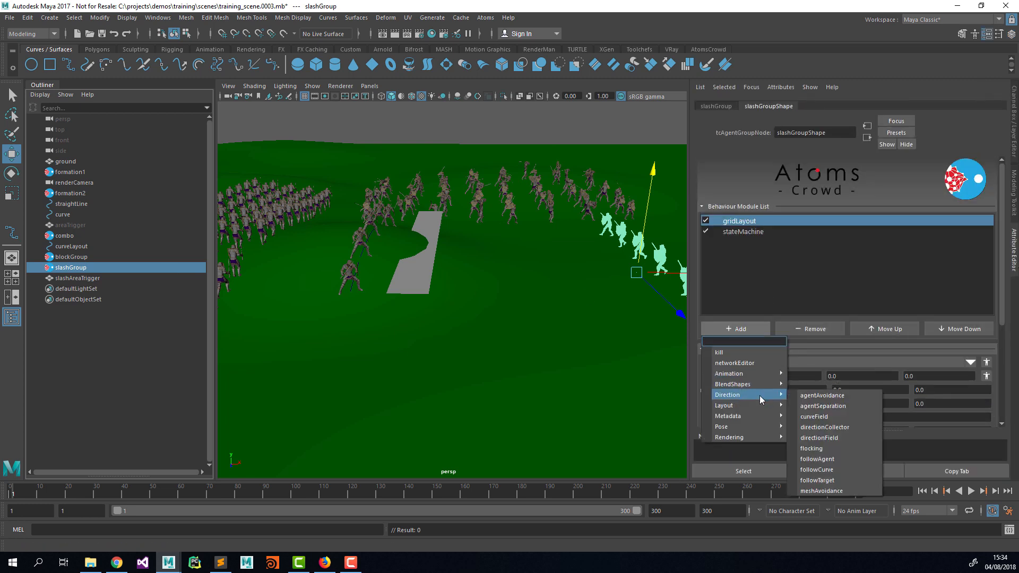
mouse_move(757, 373)
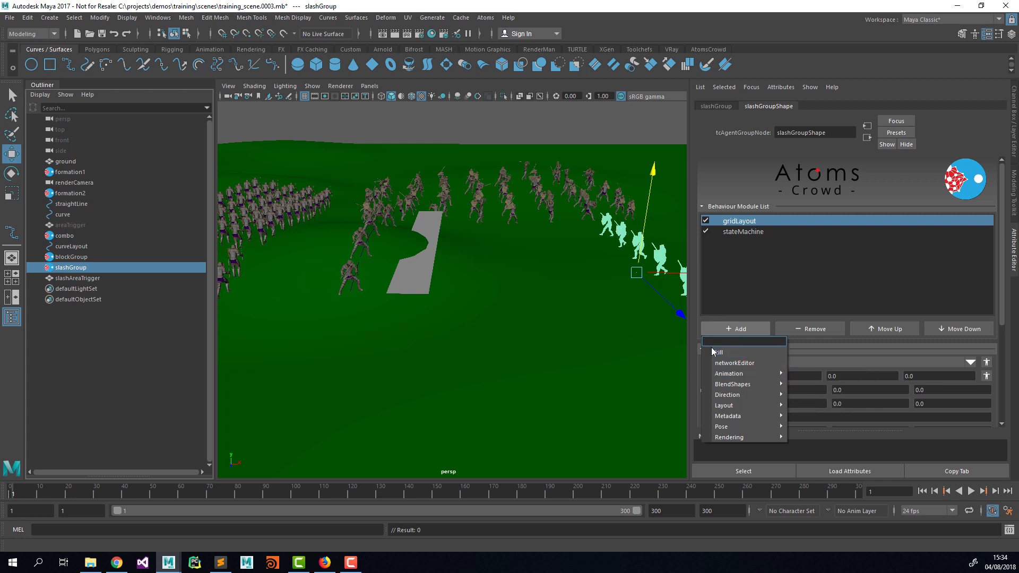
mouse_move(734, 386)
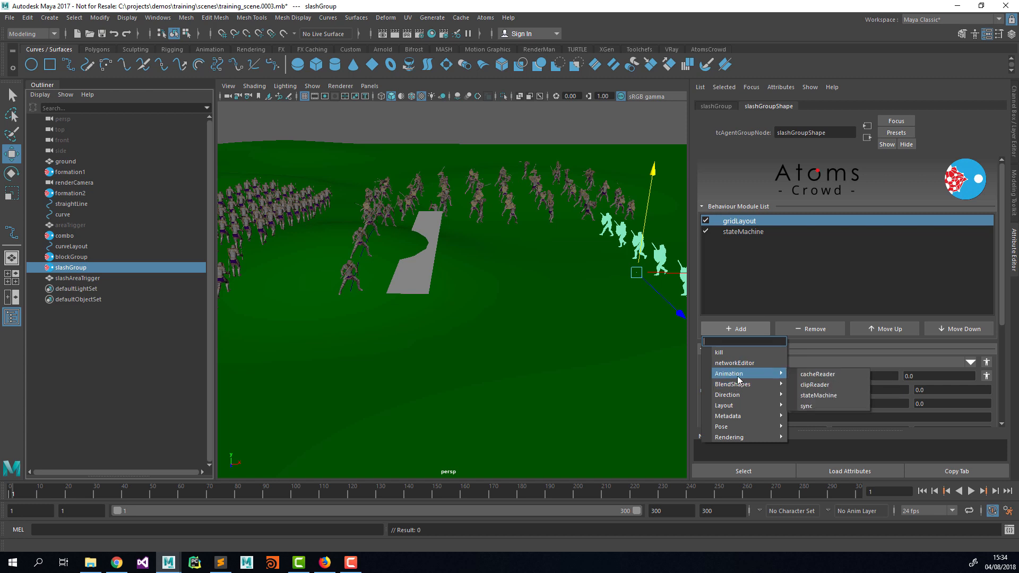
mouse_move(742, 415)
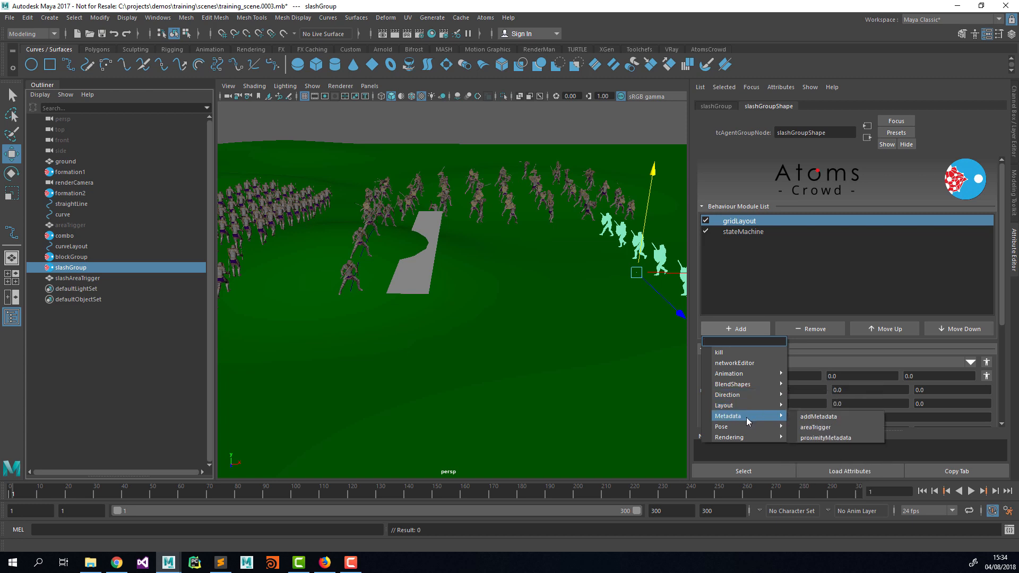
click(817, 417)
click(748, 245)
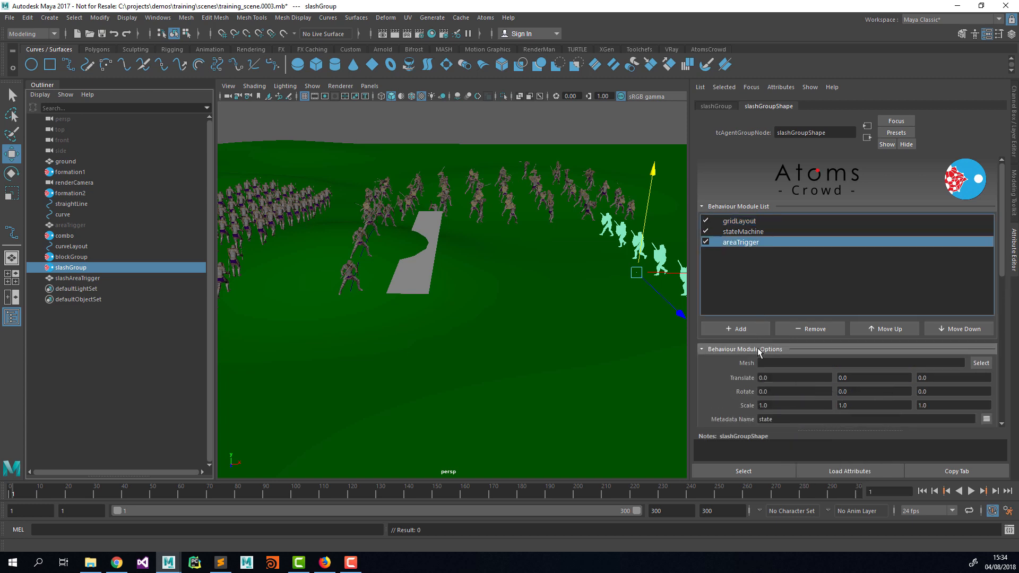
Assign the slashAreaTrigger plane as the mesh of slashGroup's areaTrigger module
scroll(748, 354, down, 2)
middle_drag(64, 278, 782, 299)
scroll(757, 374, down, 1)
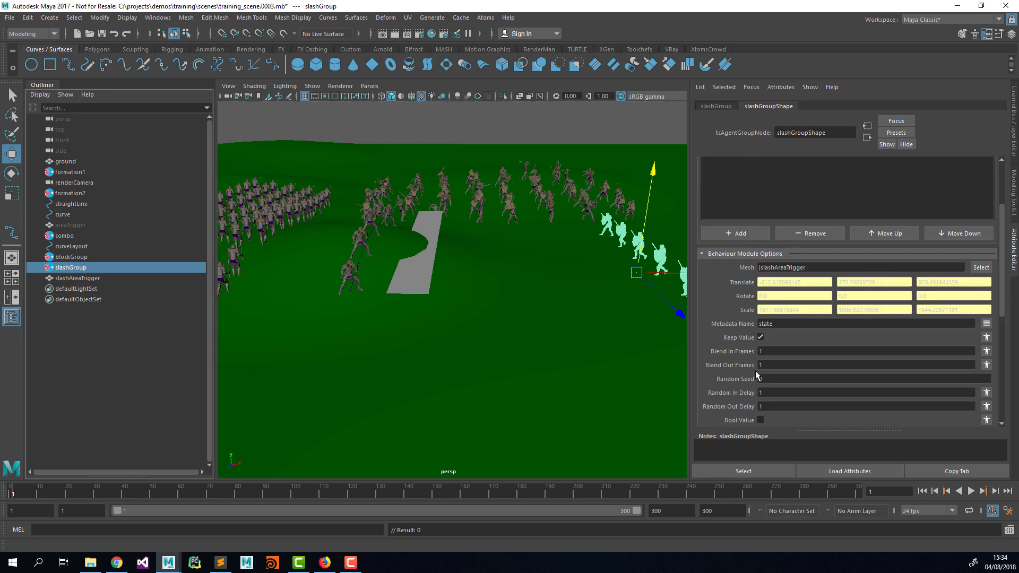
Set the areaTrigger module's integer value to 1 for the state metadata
click(770, 323)
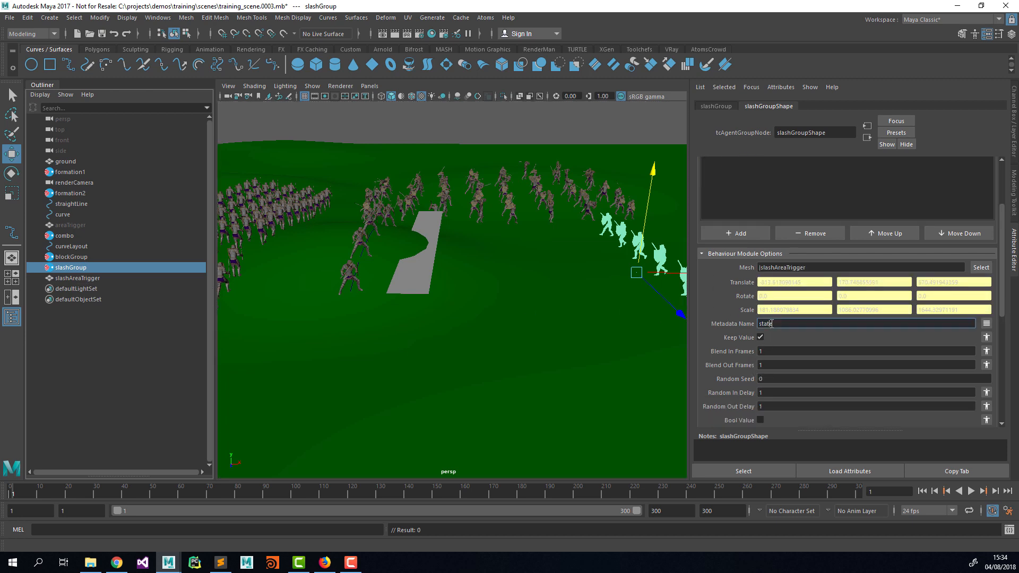
scroll(770, 336, down, 3)
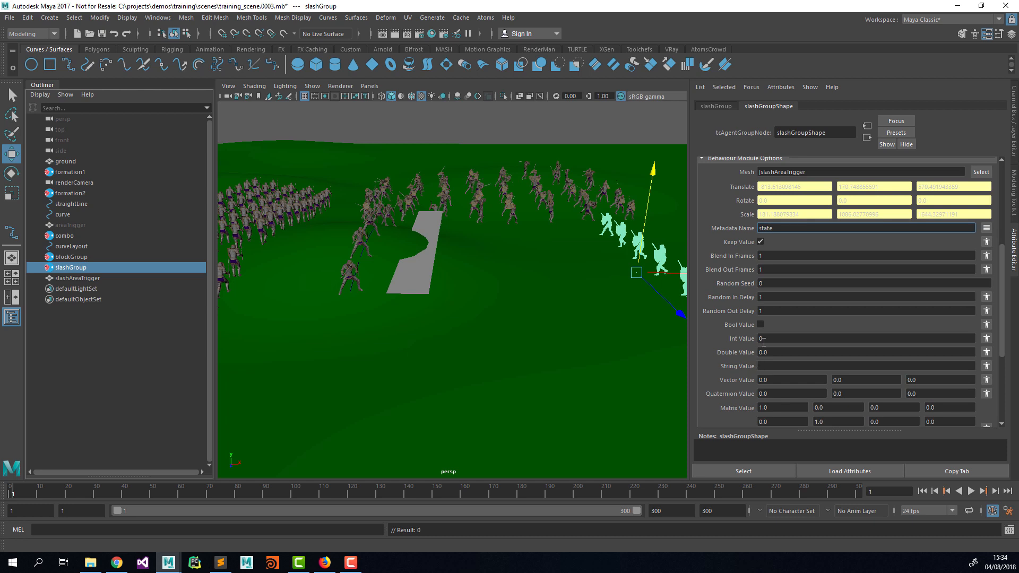
click(773, 338)
key(Tab)
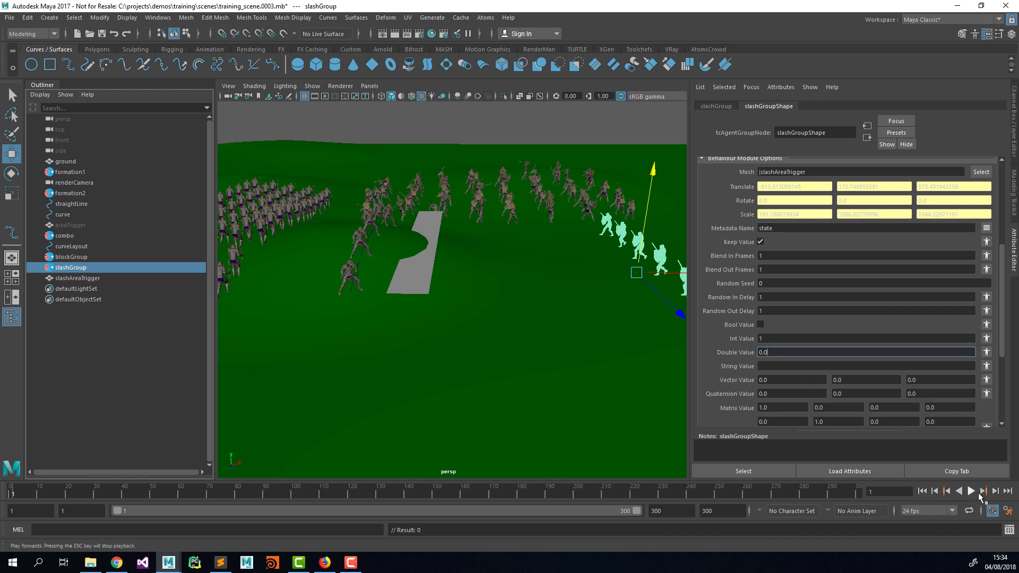
Play the simulation to check the slash trigger, stop it and return to frame 1
click(970, 491)
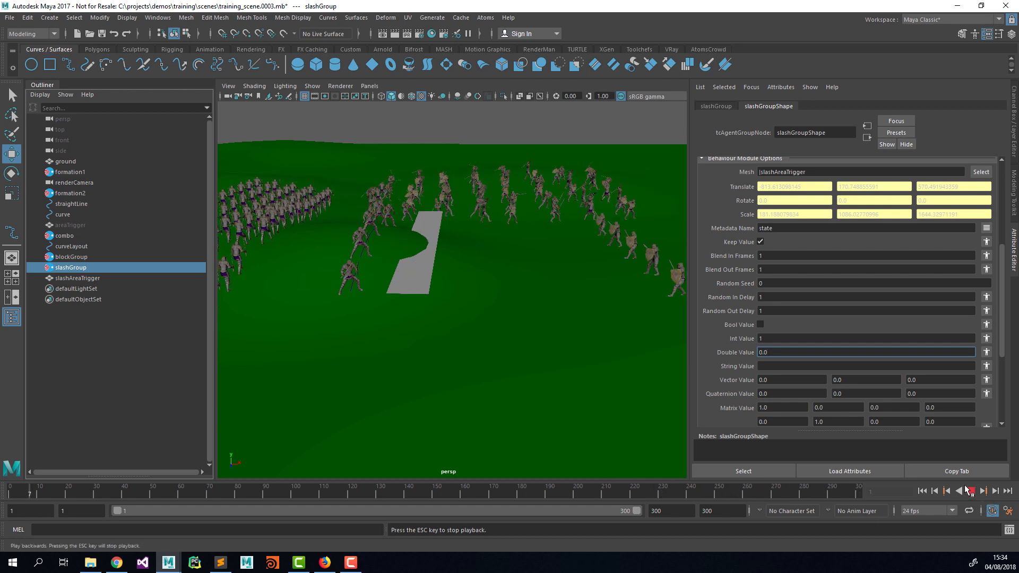
click(966, 490)
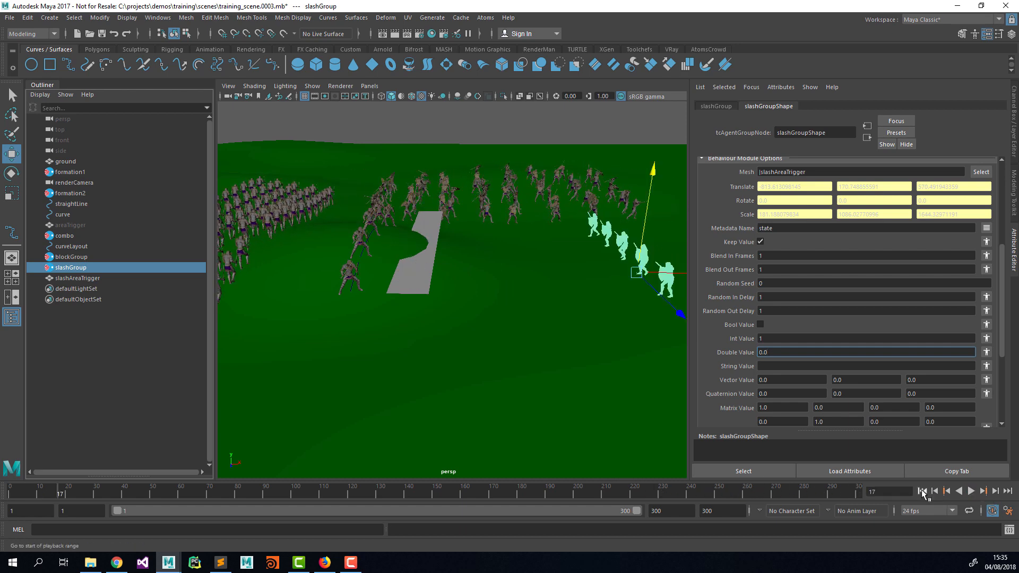
click(921, 491)
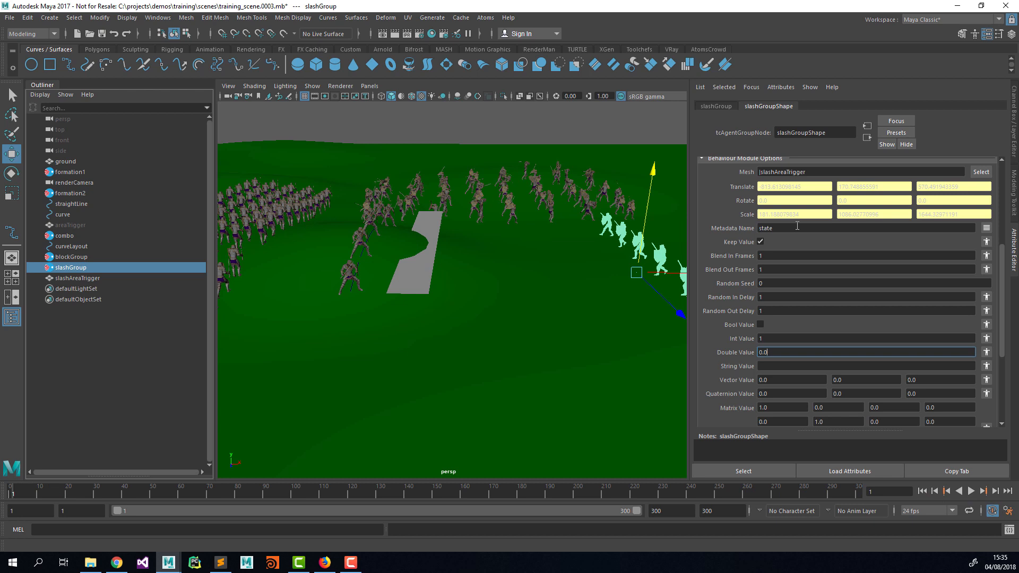
click(434, 270)
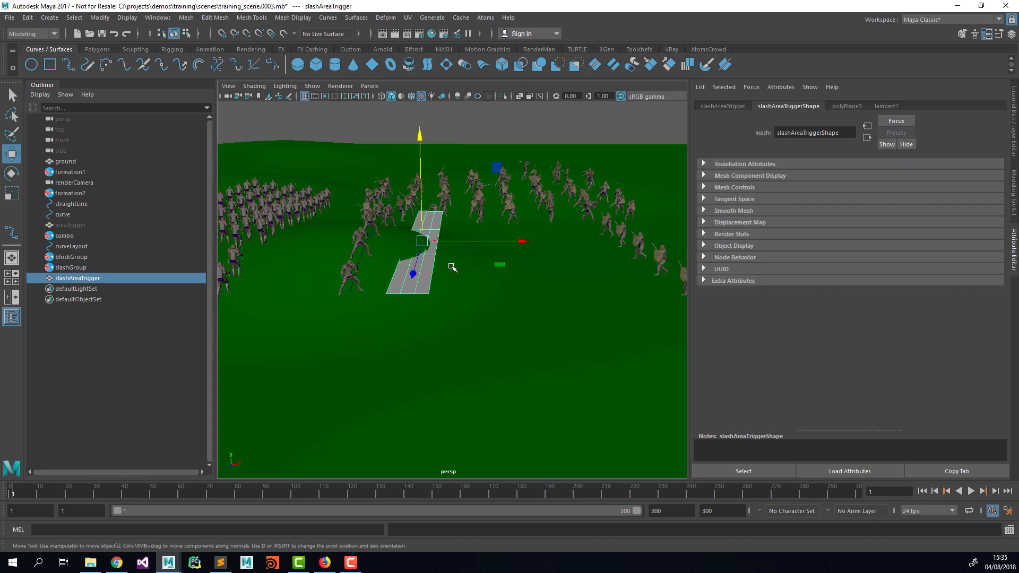
drag(471, 245, 489, 244)
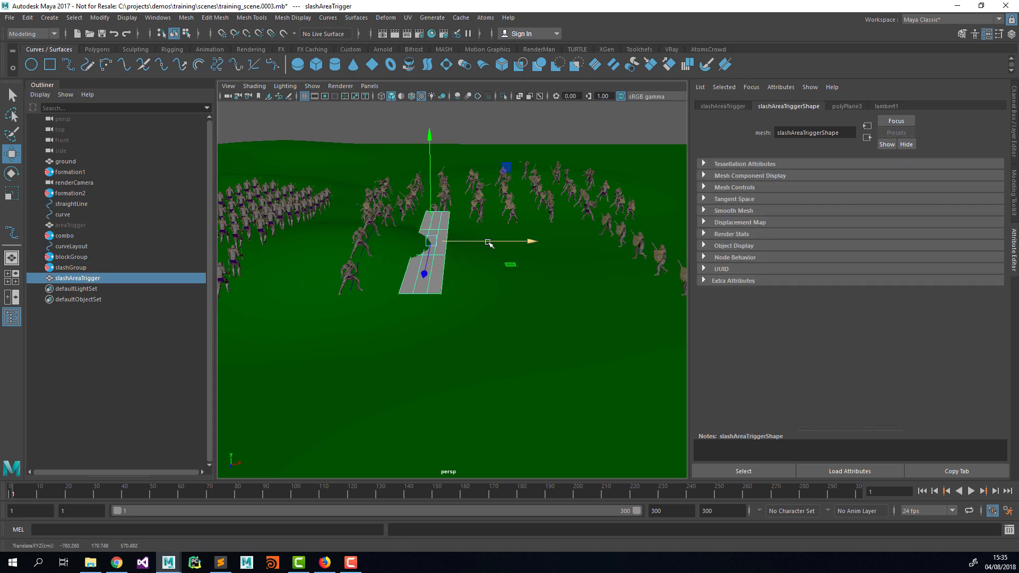
key(ctrl+z)
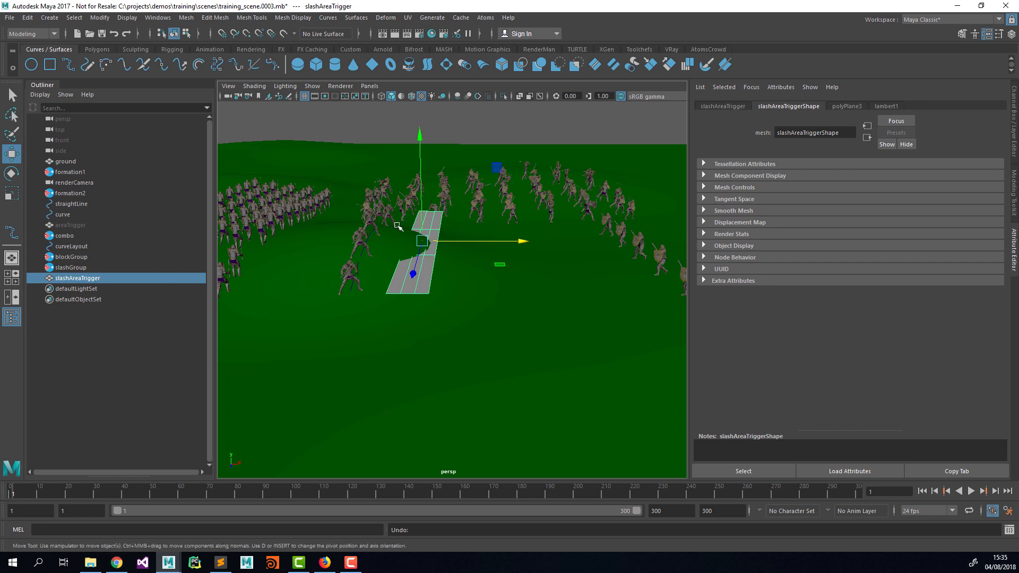
Add a proximityMetadata module to blockGroup's behaviour modules and show its options
click(108, 259)
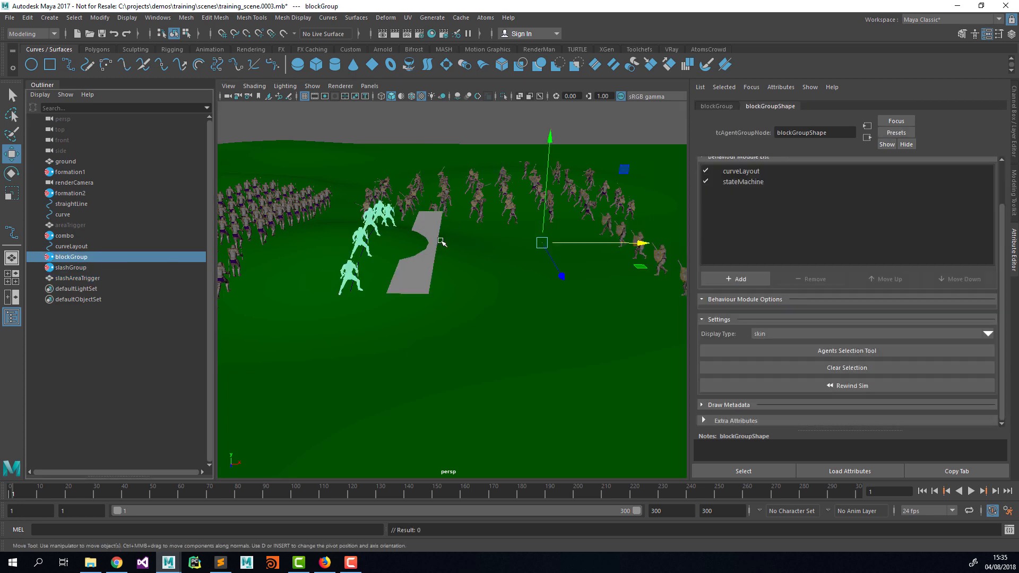
click(755, 282)
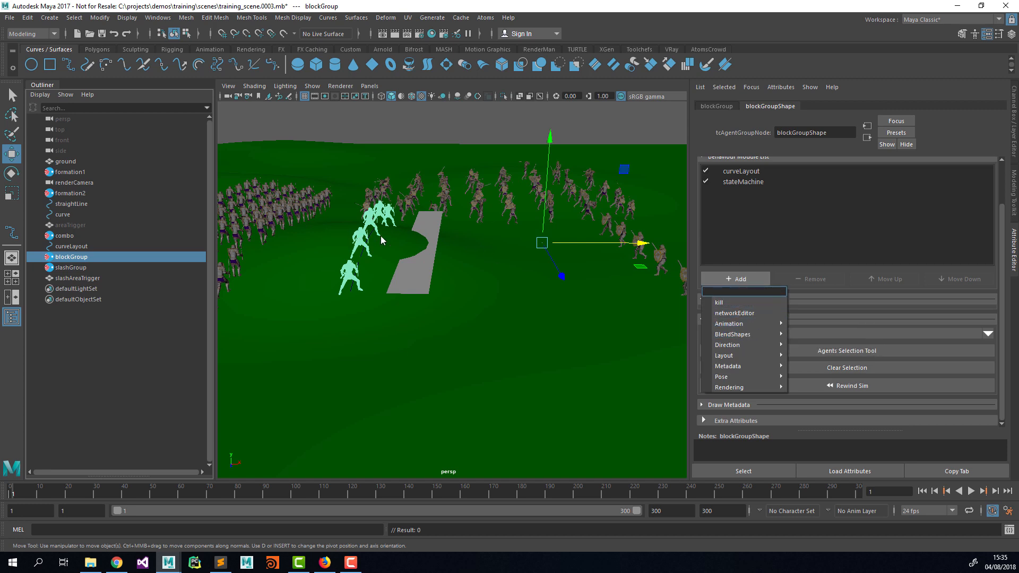
mouse_move(740, 344)
mouse_move(763, 367)
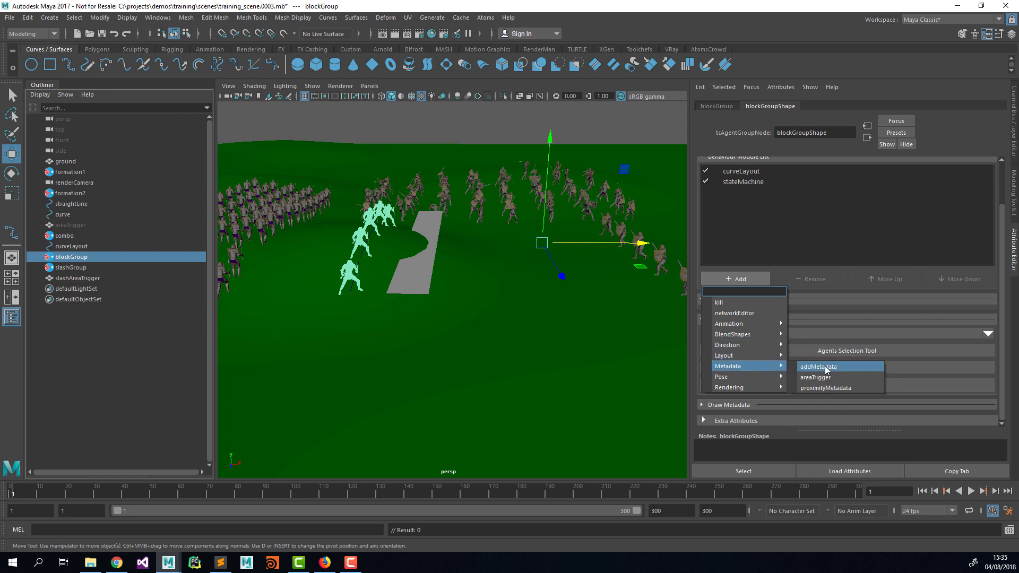
click(826, 388)
click(763, 196)
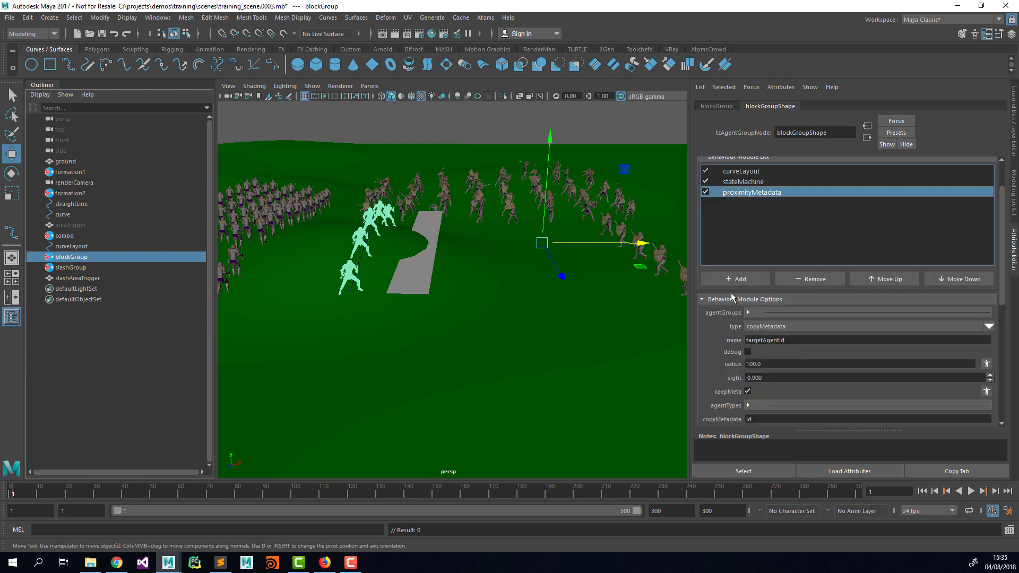
Add slashGroupShape as an entry in the agentGroups of blockGroup's proximityMetadata module
scroll(742, 316, down, 1)
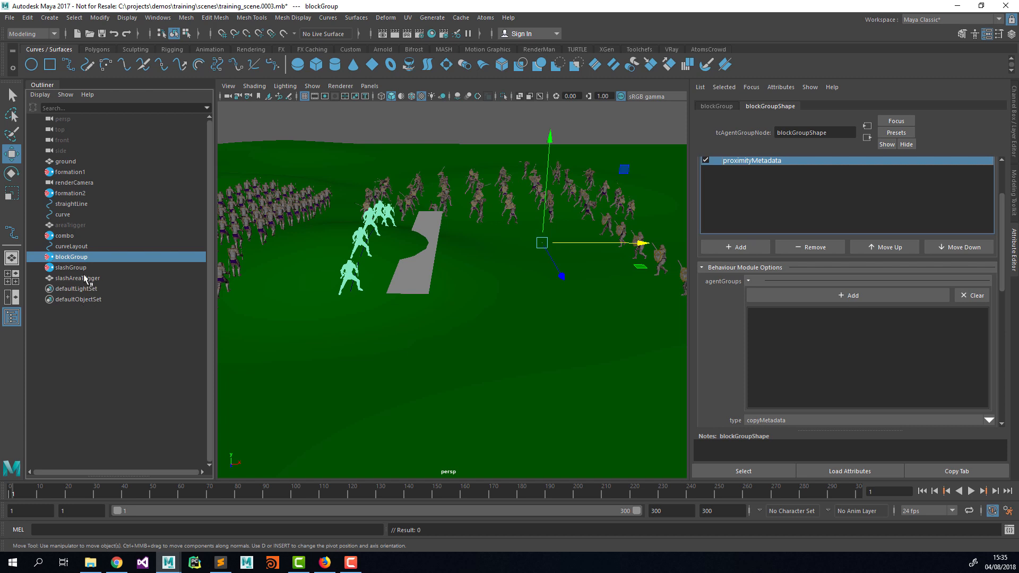
click(754, 296)
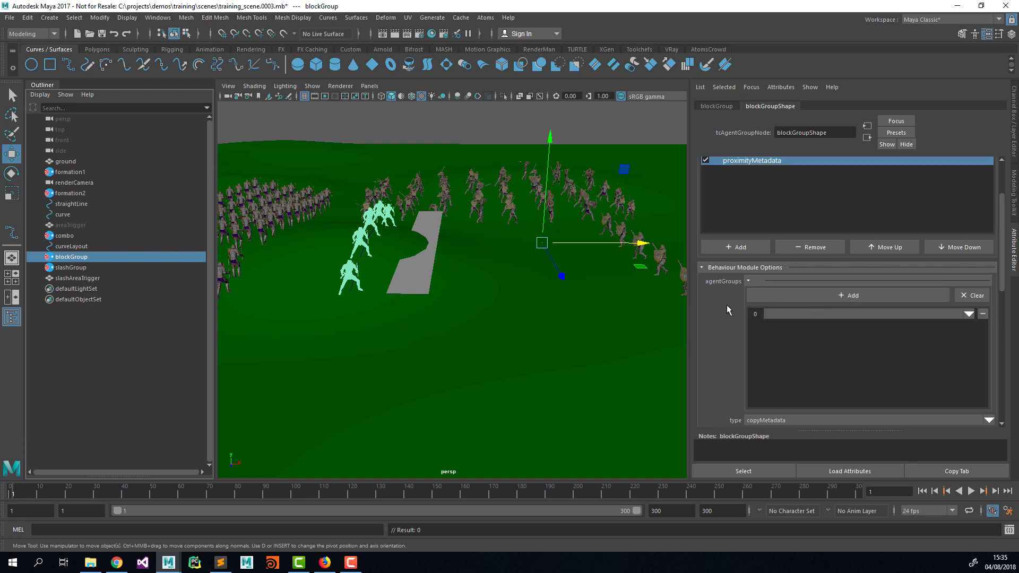
click(917, 314)
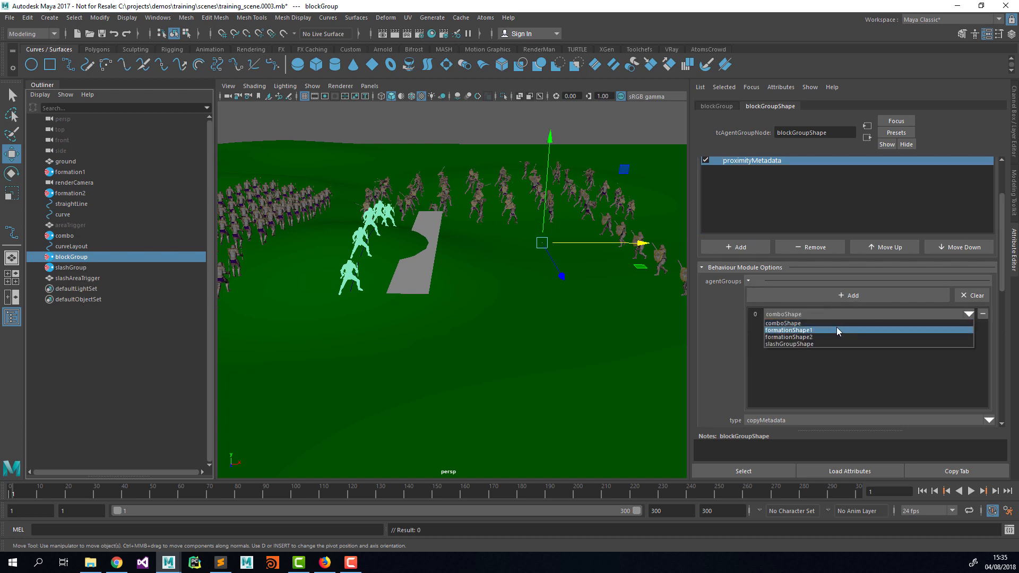
click(812, 343)
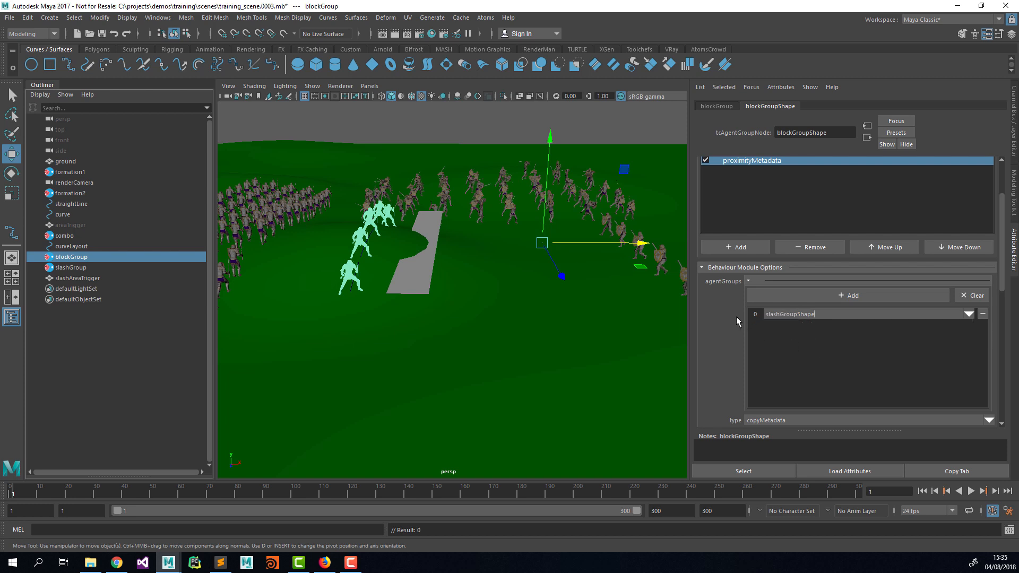
click(749, 282)
Name the proximityMetadata module's metadata state and set its type to int
scroll(727, 306, down, 1)
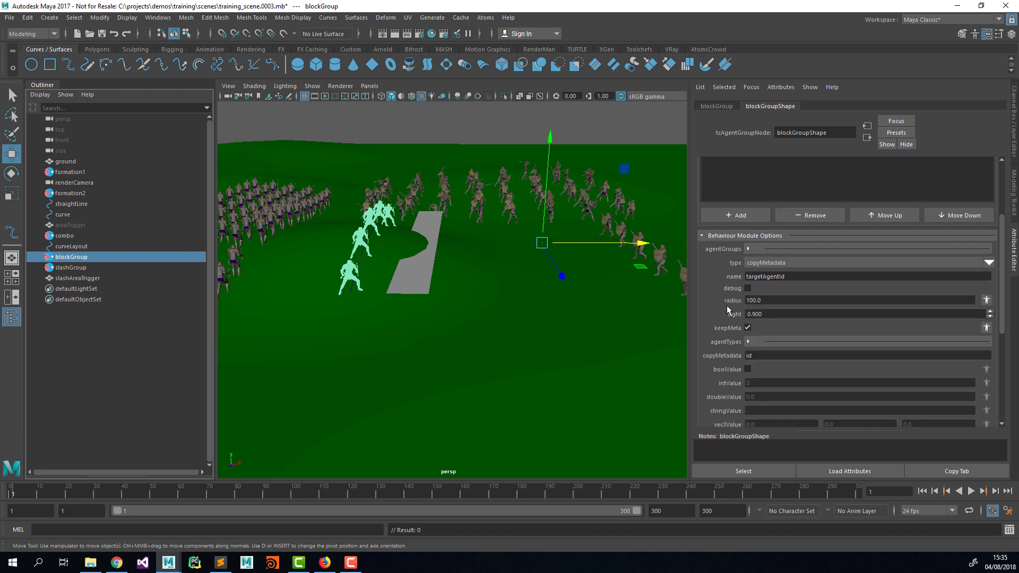
double_click(791, 279)
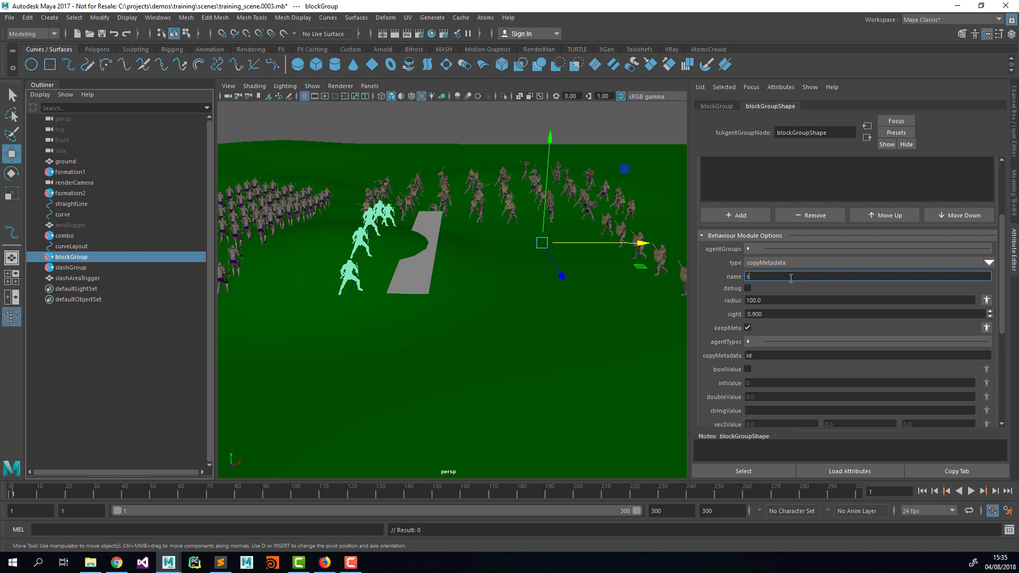
click(798, 263)
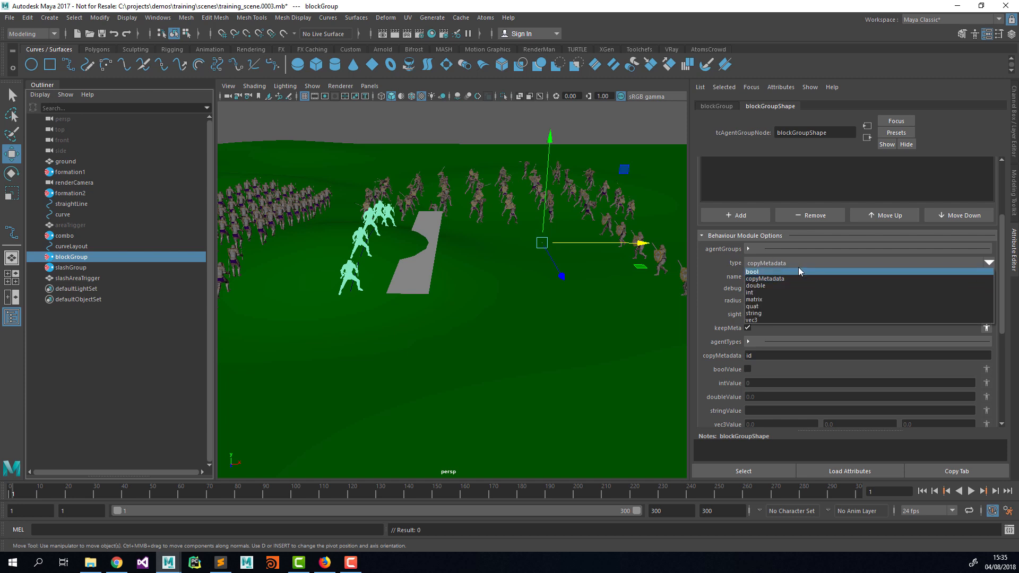
click(768, 292)
scroll(732, 329, down, 1)
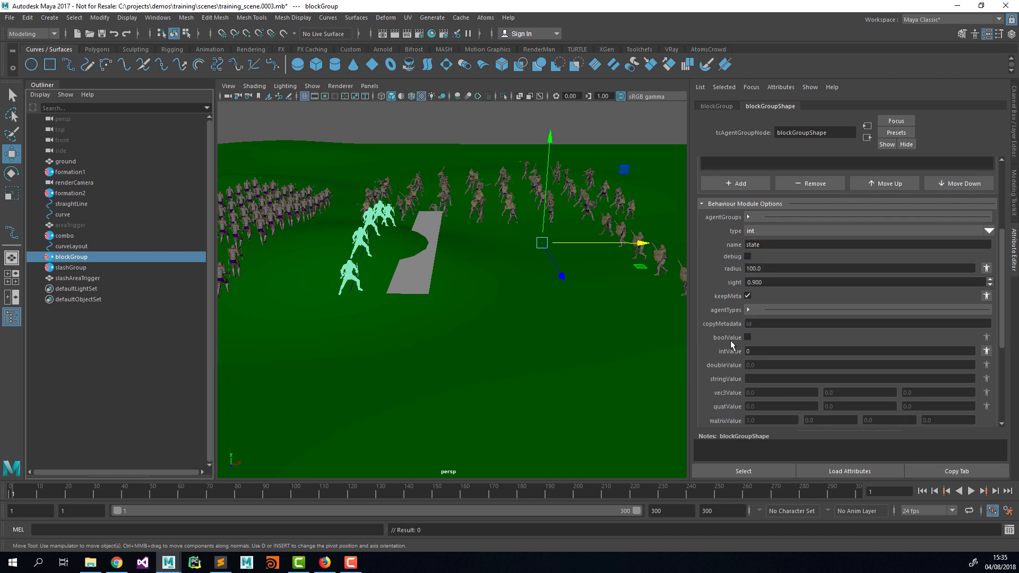
scroll(737, 307, down, 1)
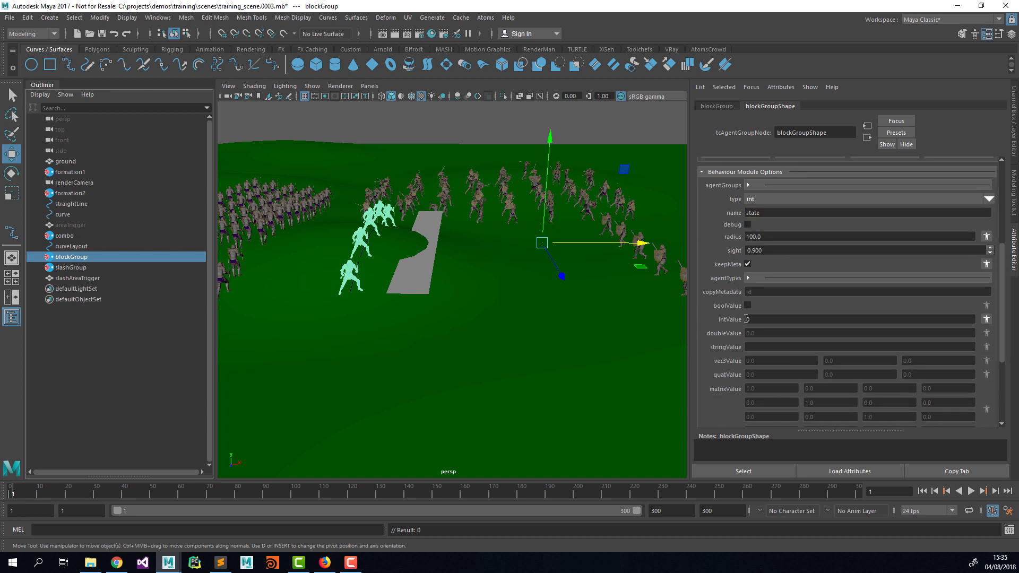
Look up the block state's id in the soldier state machine, set the module's integer value to 3 and enable debug
click(750, 319)
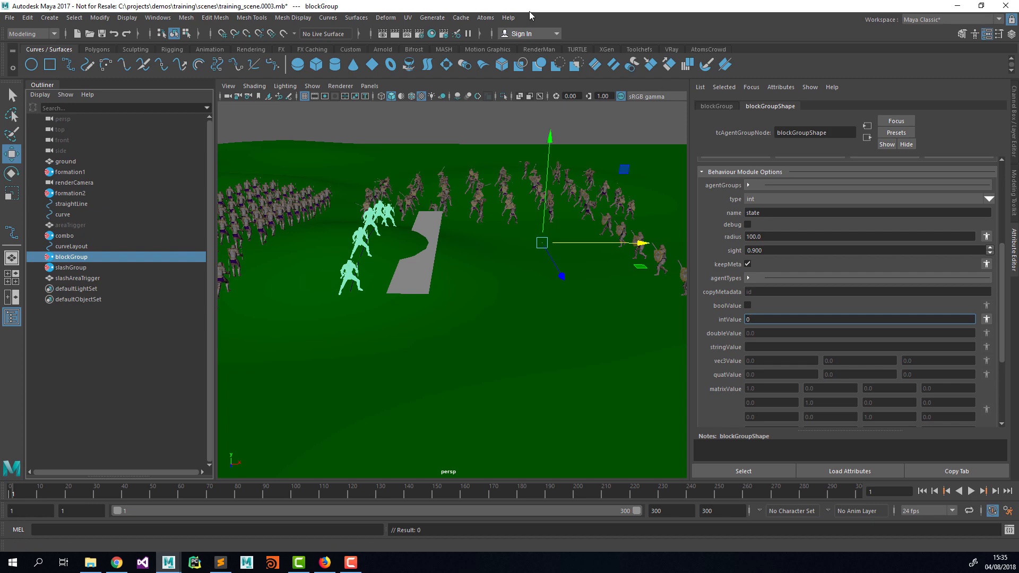
click(486, 18)
click(517, 110)
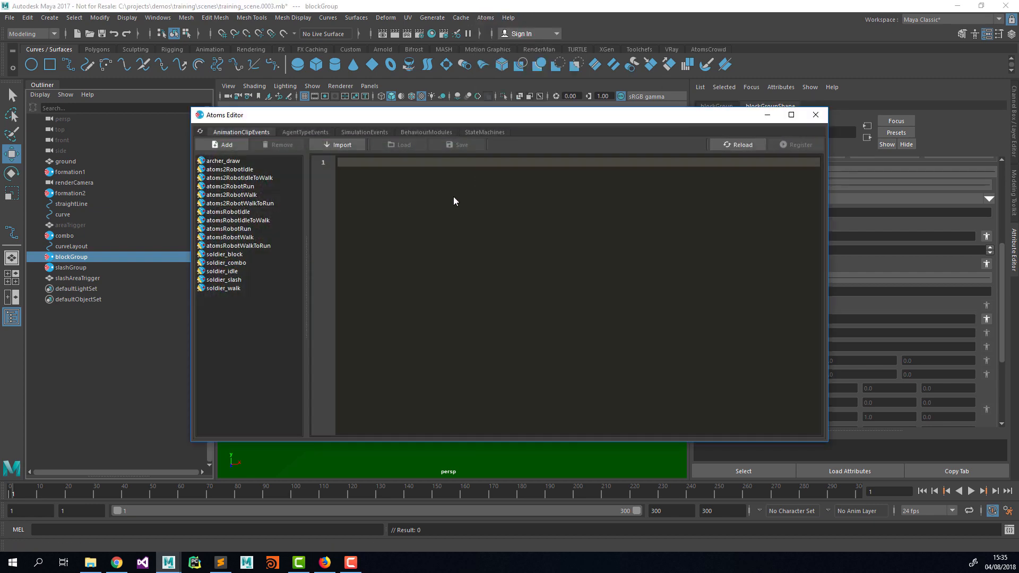
click(467, 132)
click(218, 178)
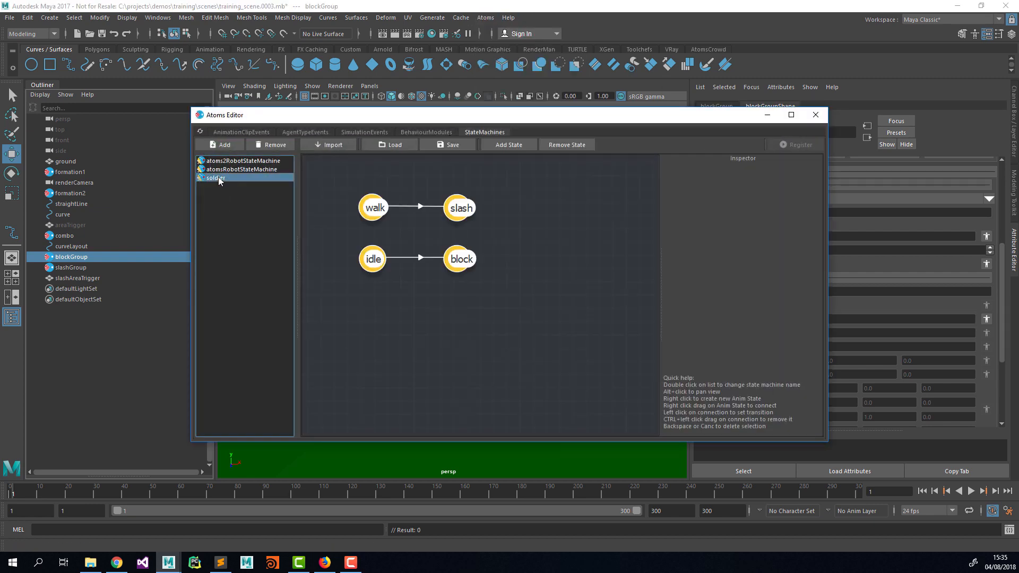
click(458, 273)
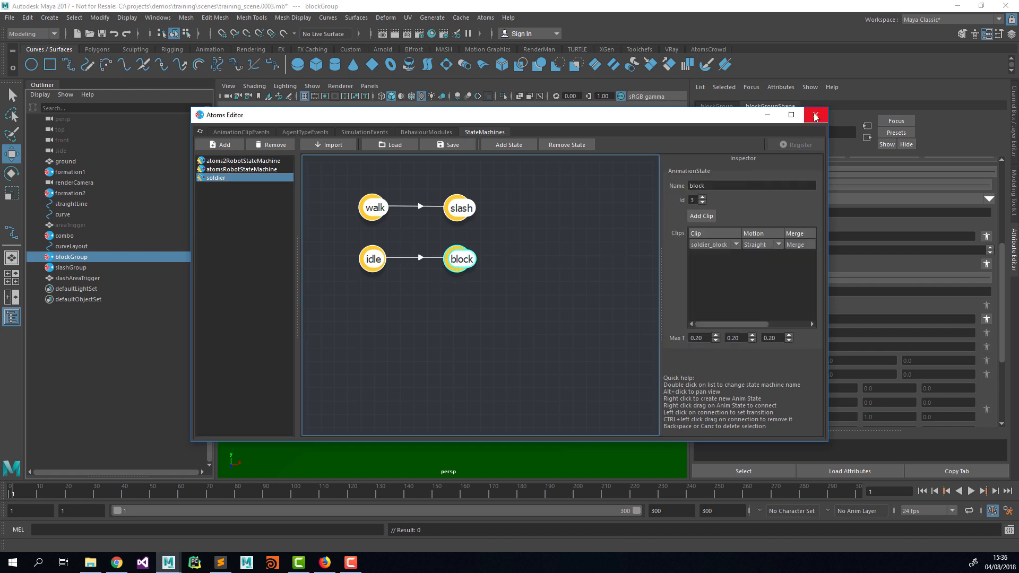
click(815, 116)
double_click(756, 250)
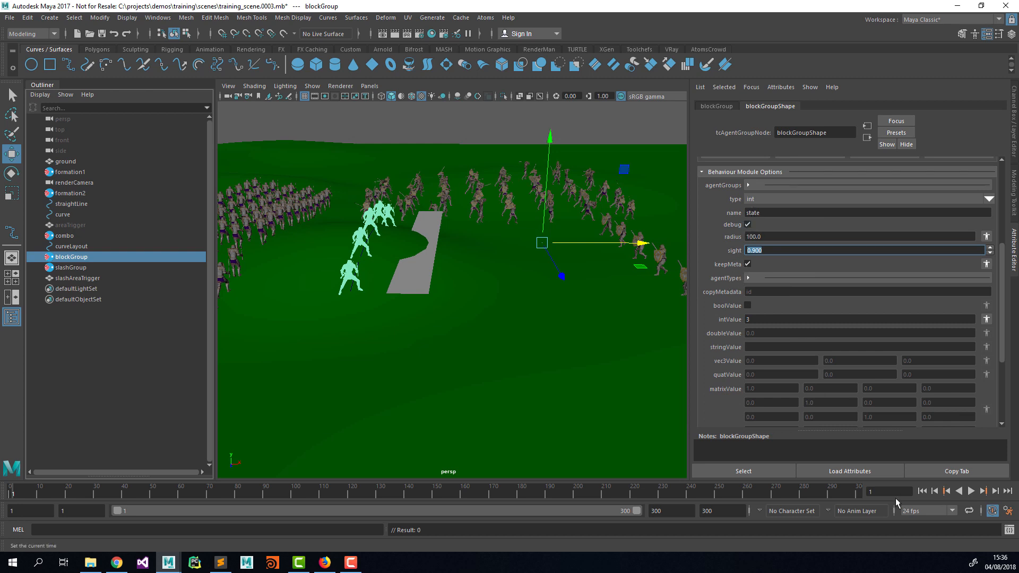
Set the proximityMetadata radius to 400 for the blocking soldiers
scroll(415, 288, up, 3)
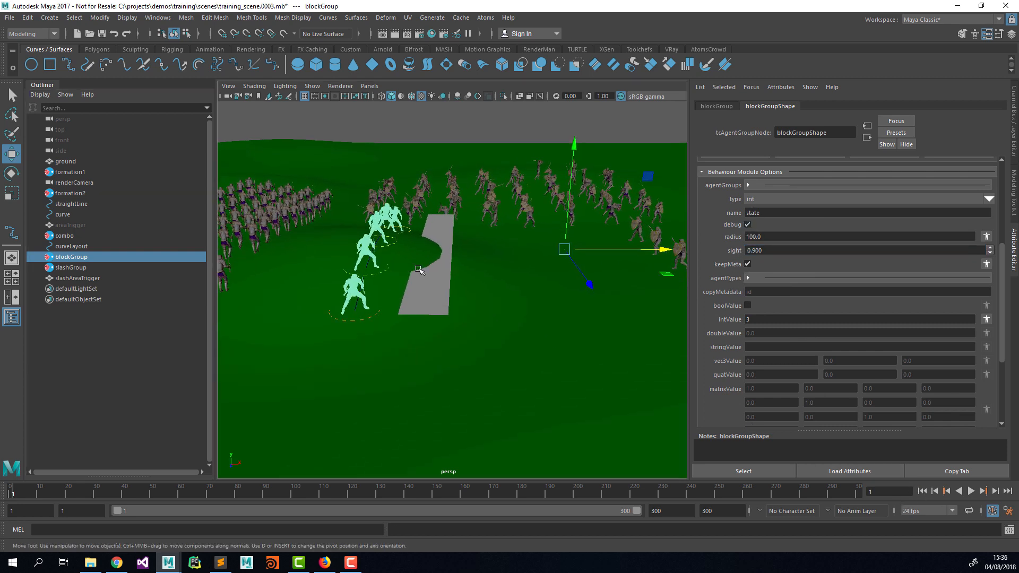
click(759, 237)
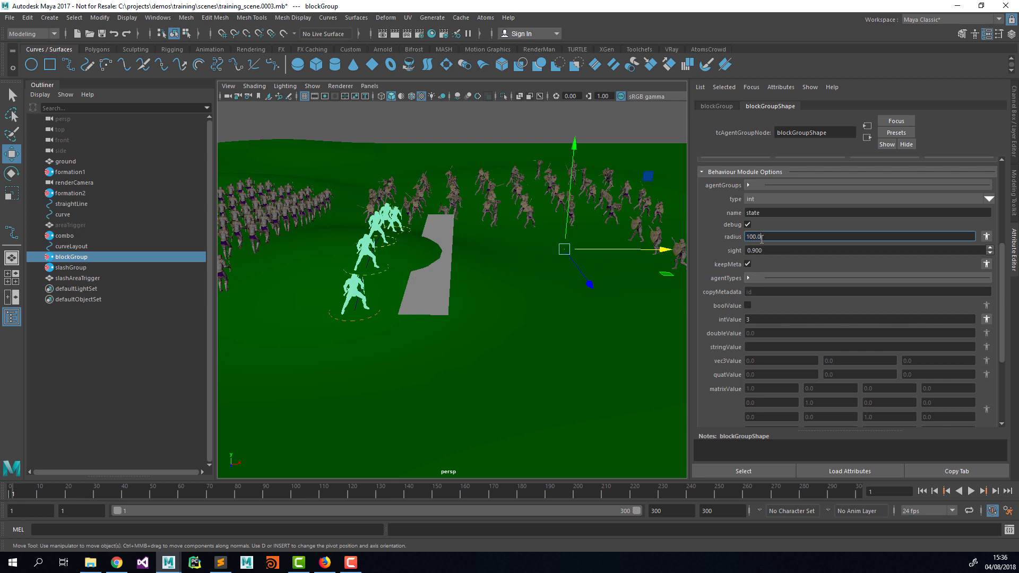
text(4)
key(Tab)
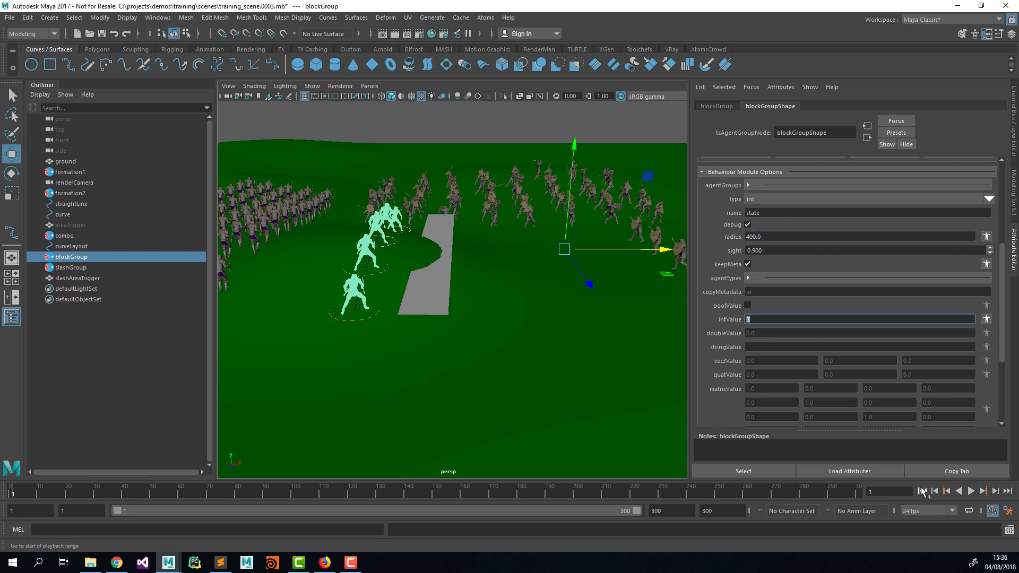
Set the proximityMetadata radius to 350, with the integer value at 3
click(752, 238)
text(3)
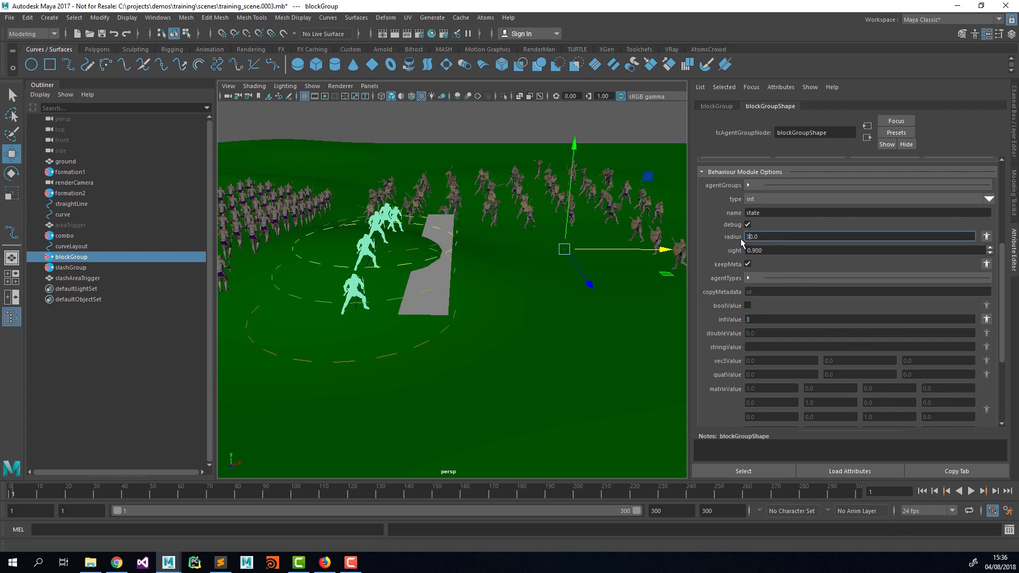
text(5)
key(Tab)
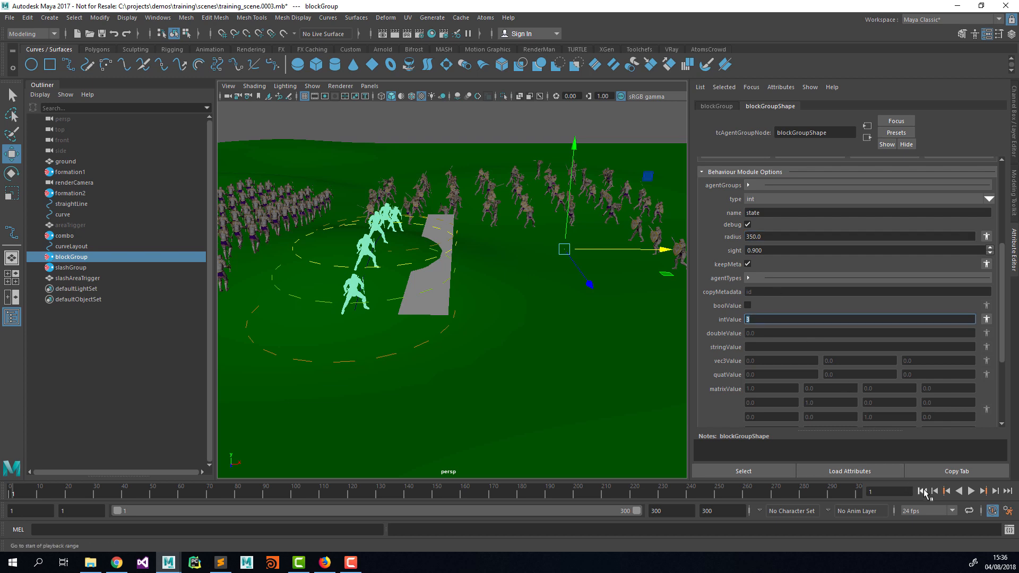
text(3)
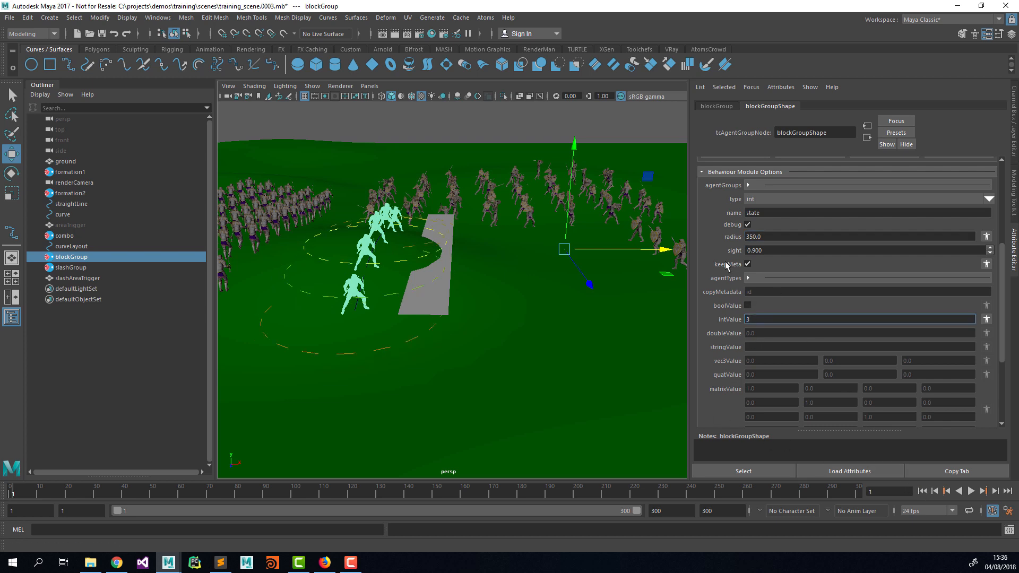
Inspect the proximityMetadata module's agentTypes filter and turn off its debug display
click(748, 278)
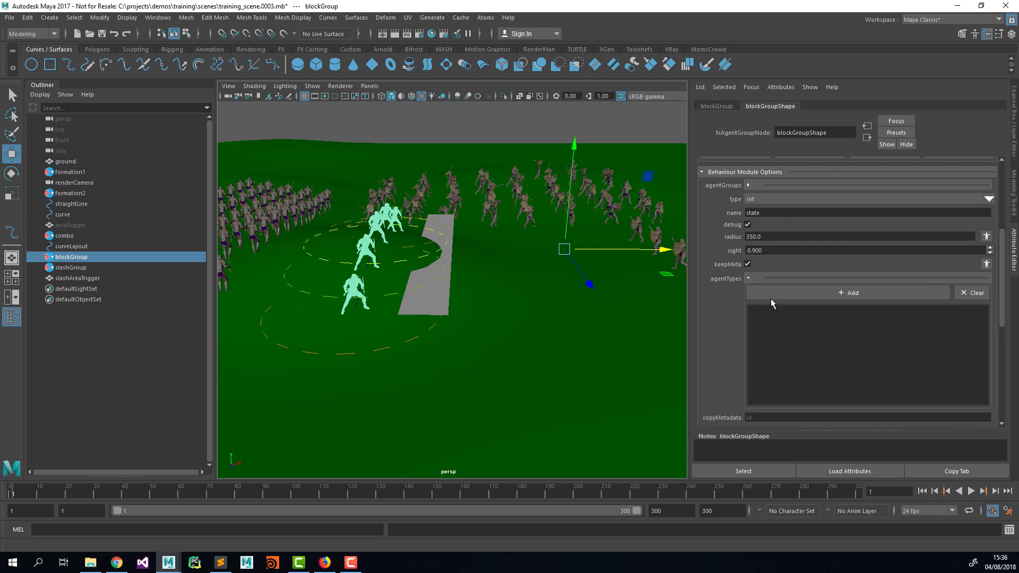
click(762, 278)
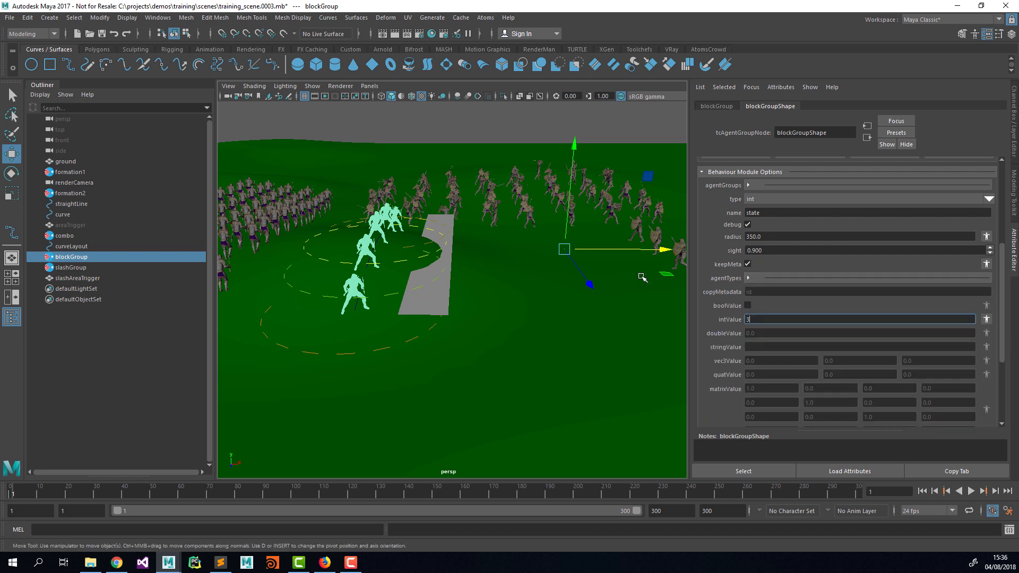
alt+drag(629, 262, 614, 272)
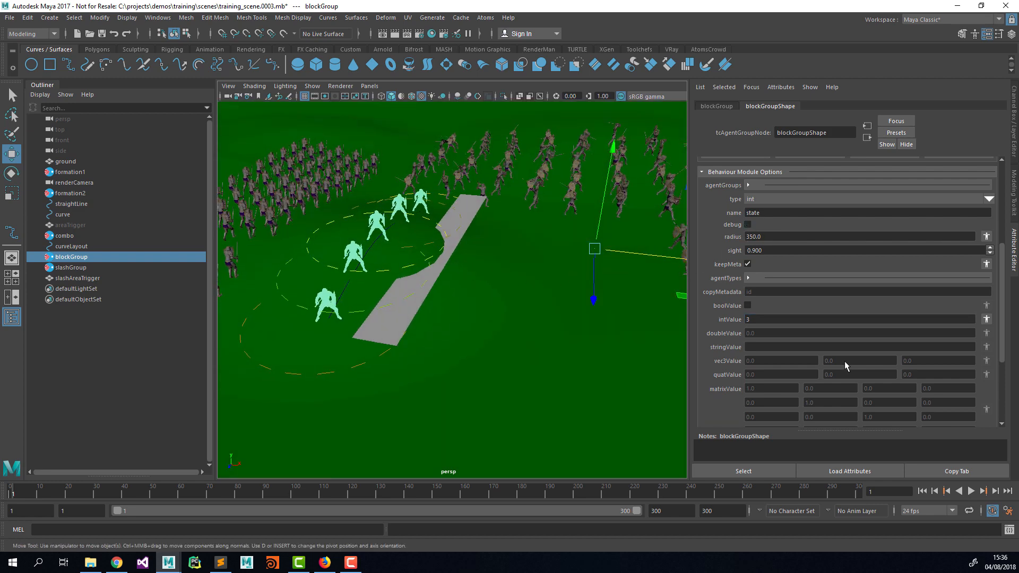
Play the simulation to check how blockGroup reacts to the slashing soldiers, stop it and return to frame 1
click(922, 491)
click(970, 491)
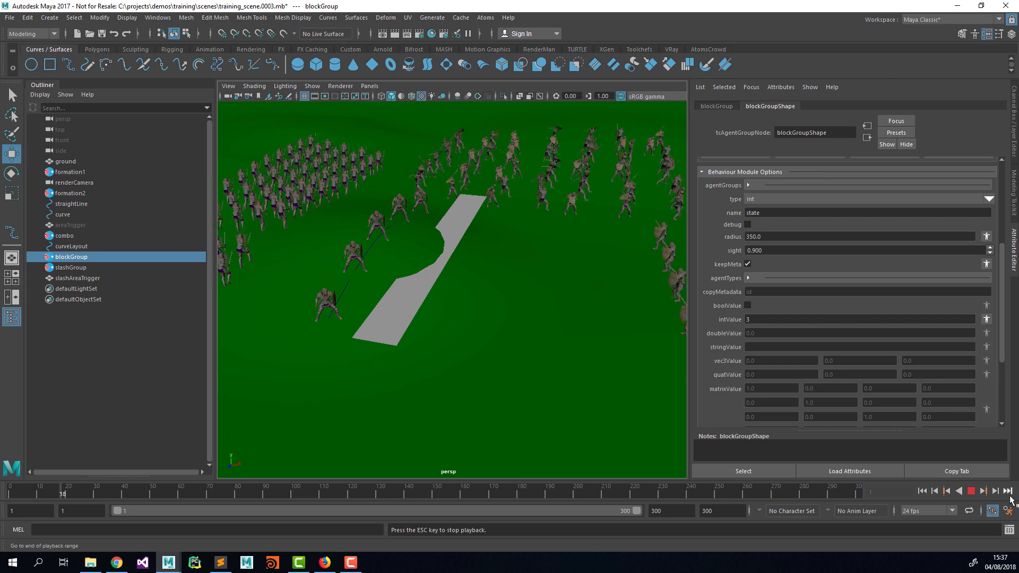
click(970, 491)
click(922, 491)
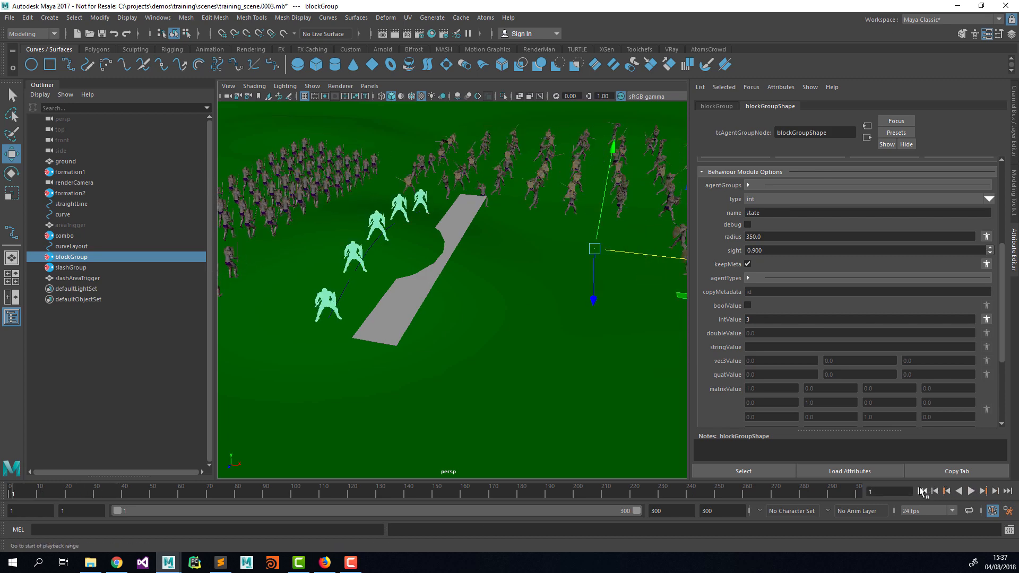
Hide the slashAreaTrigger plane, look through renderCamera in the viewport and clear the selection
click(79, 278)
click(369, 86)
mouse_move(461, 97)
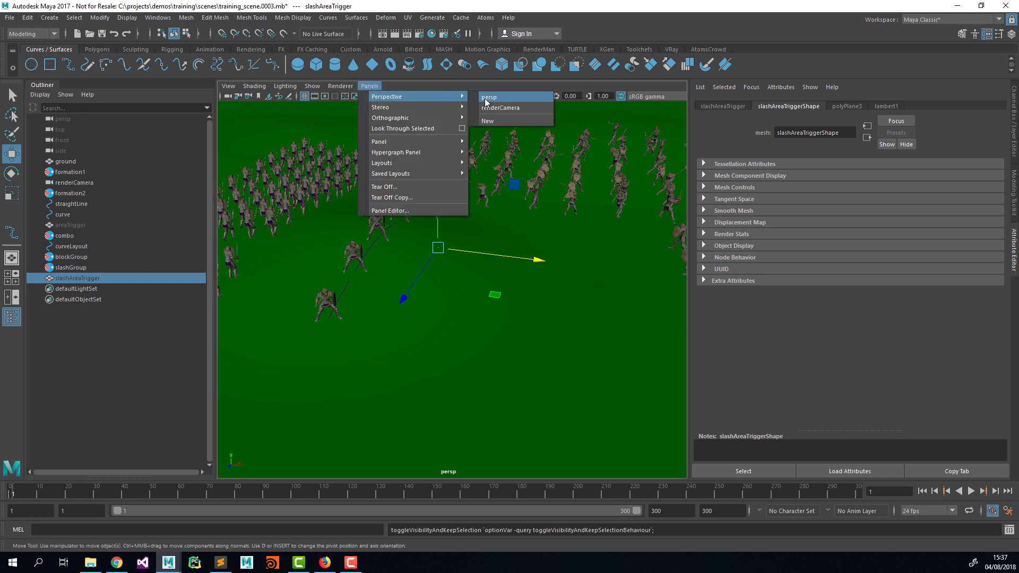
click(493, 108)
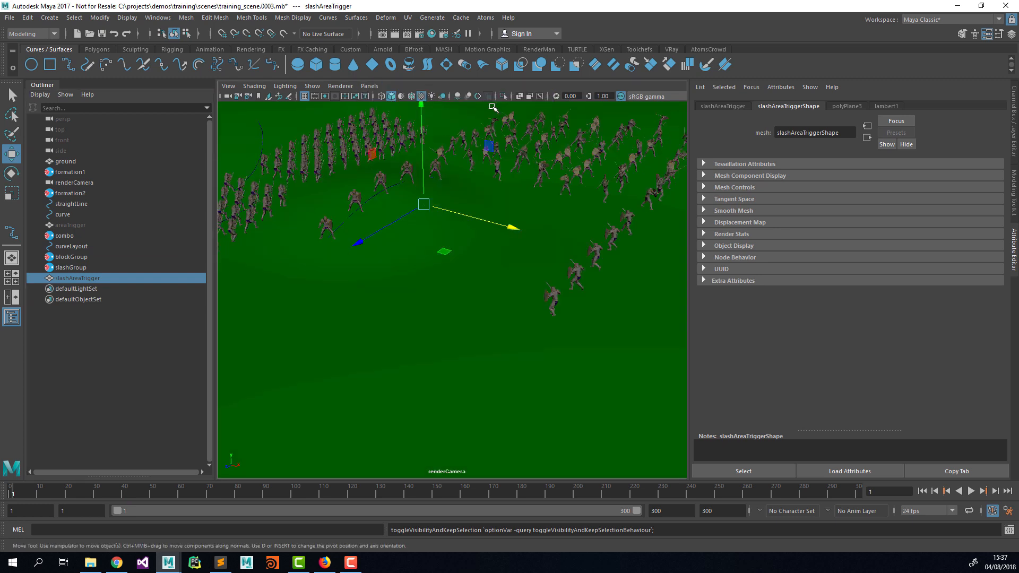
key(h)
key(q)
click(158, 368)
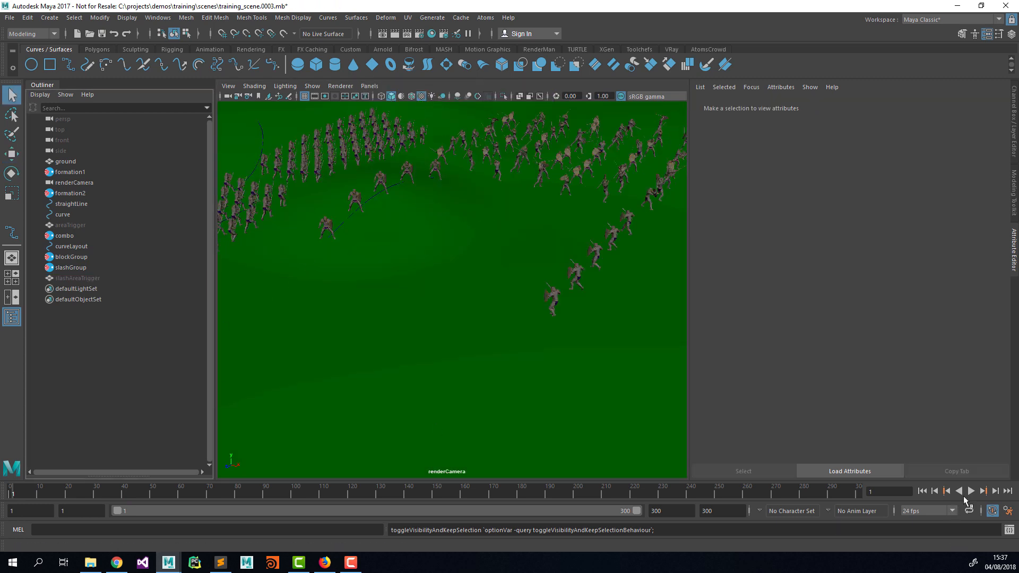
Play the simulation through renderCamera to check the slash and block reactions, stop it and return to frame 1
click(970, 492)
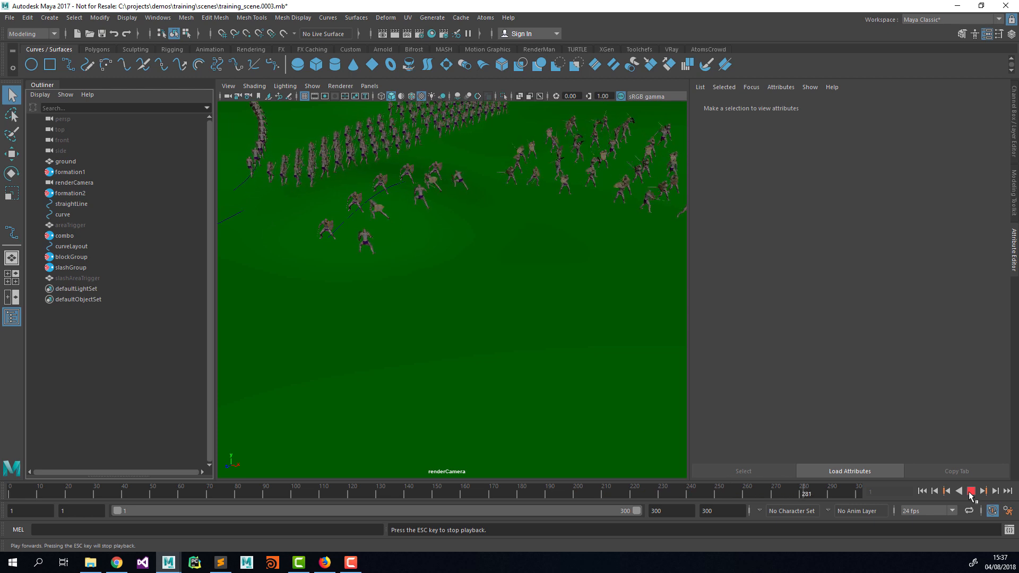
click(971, 492)
click(922, 491)
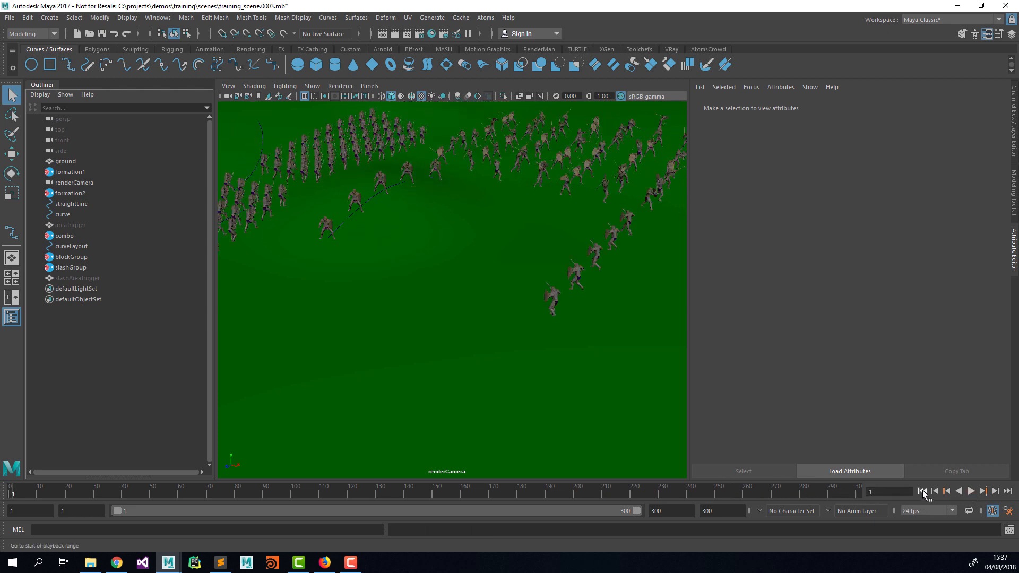
Save the scene as a new incremented version
click(10, 18)
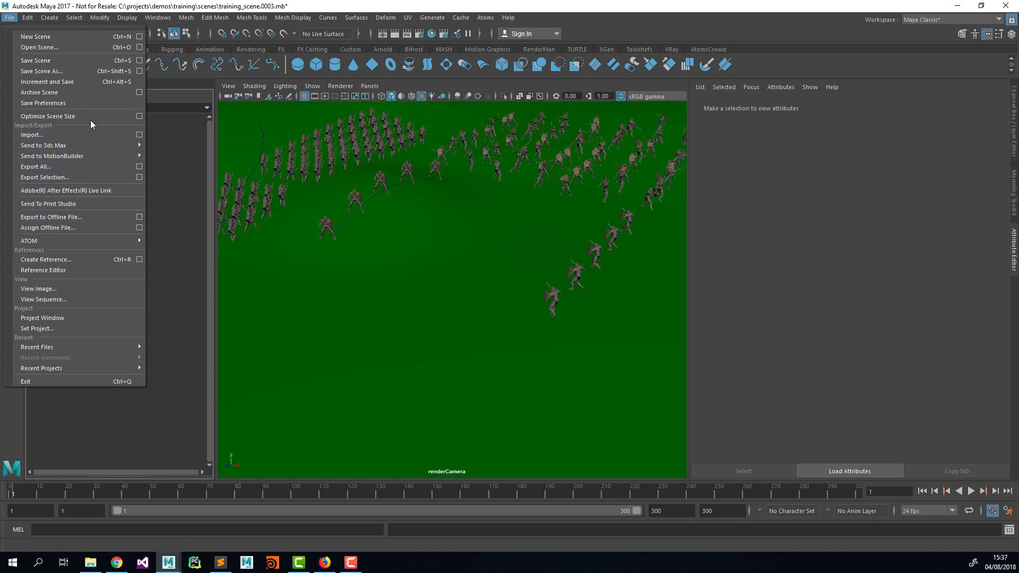
click(104, 82)
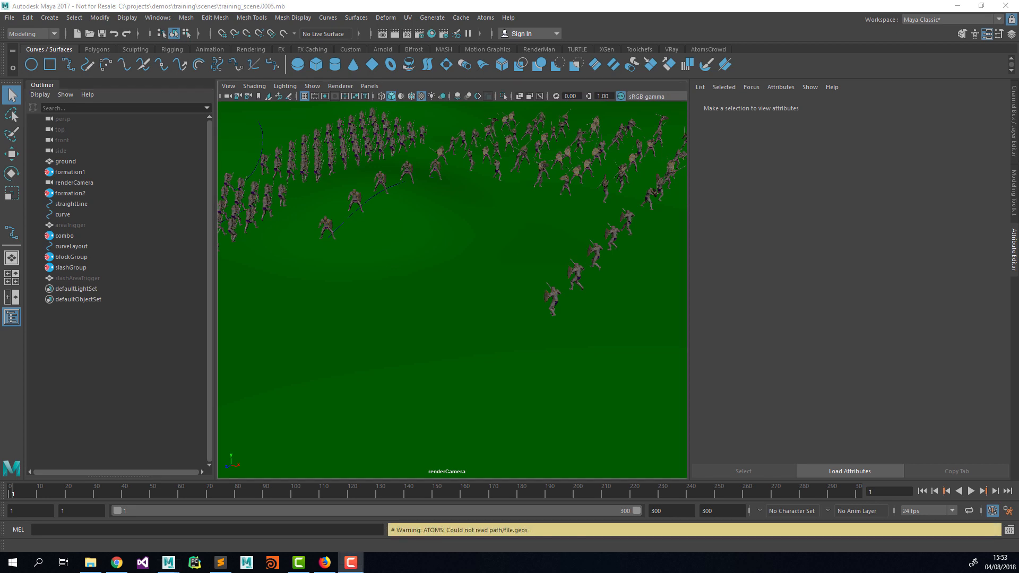
Create a polygon cube at the origin and raise it to about 463 in Translate Y
click(485, 18)
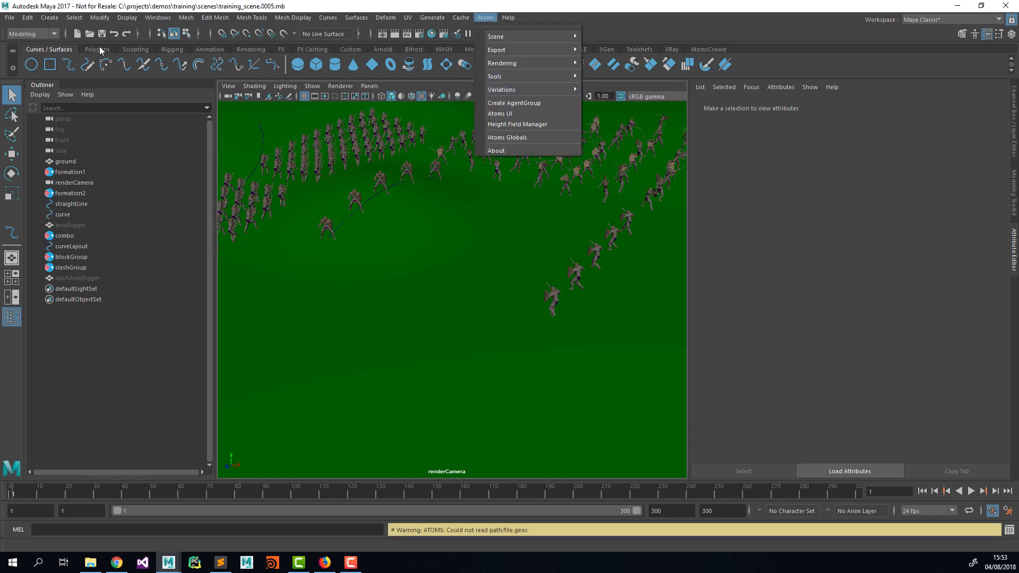
click(53, 20)
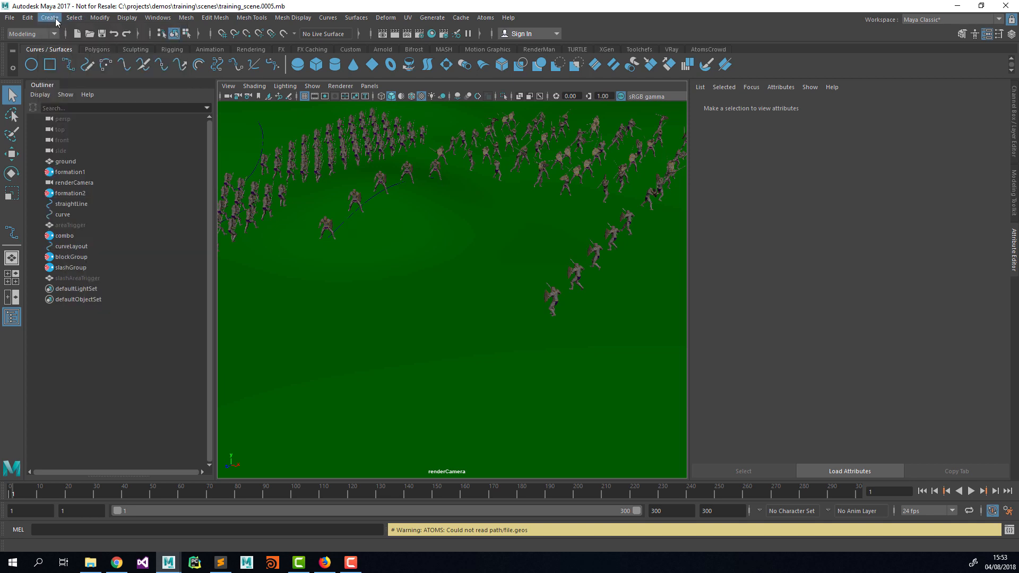
click(56, 21)
mouse_move(84, 60)
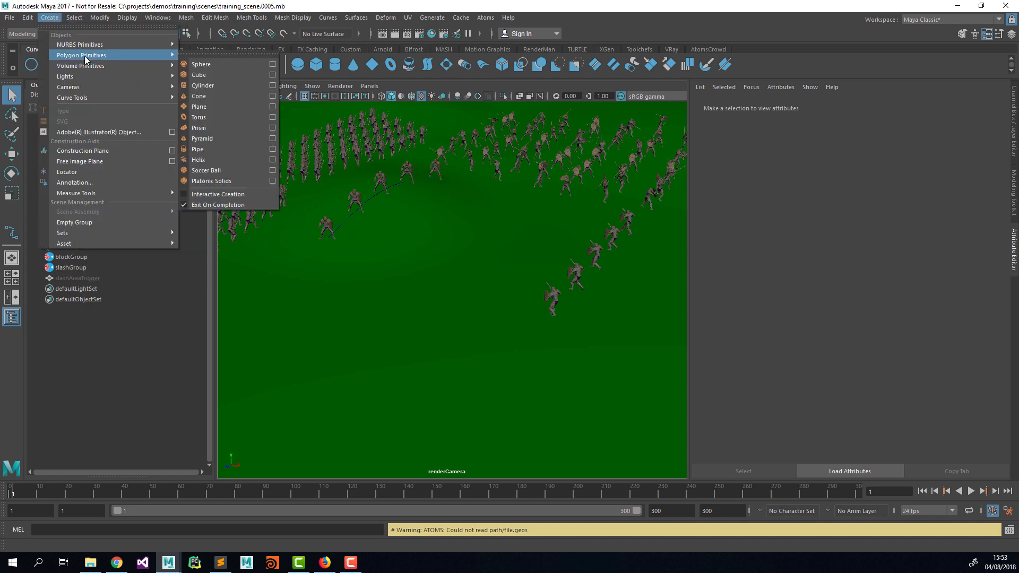
click(195, 75)
key(w)
drag(519, 210, 632, 164)
Set the cube's scale to 400 in X, 200 in Y and 400 in Z
key(r)
click(1014, 137)
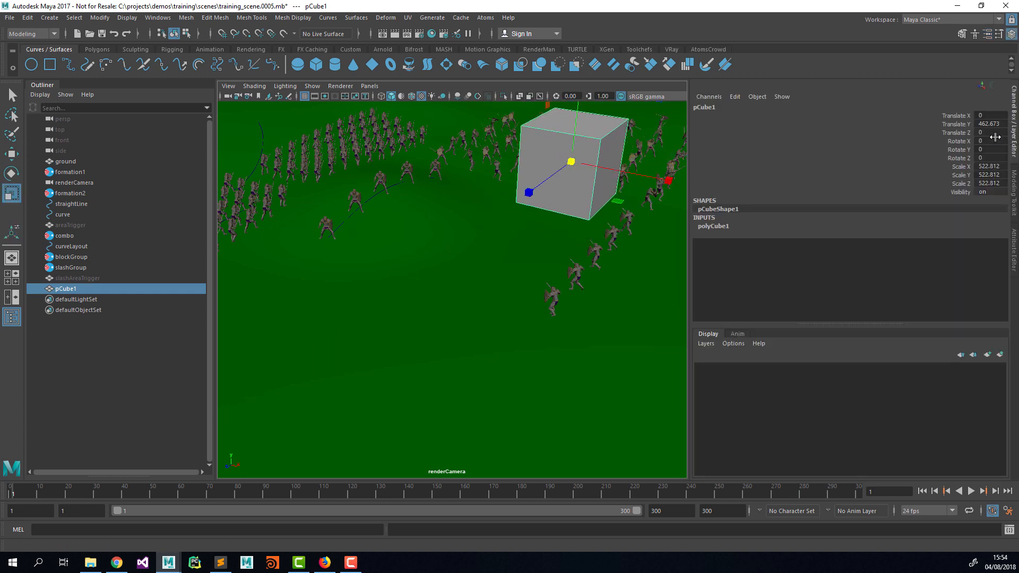
drag(991, 165, 994, 184)
text(400)
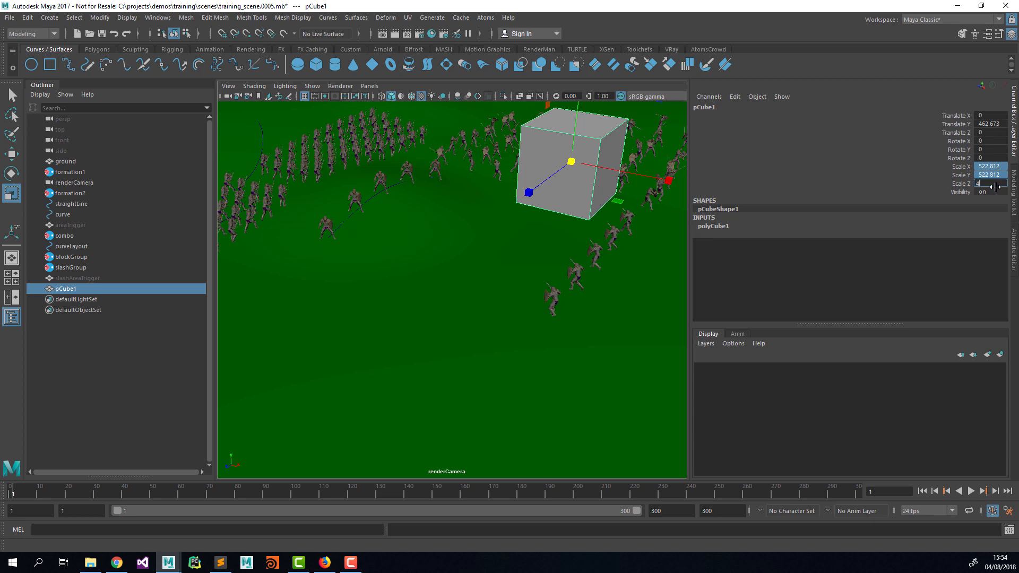
key(Return)
double_click(995, 175)
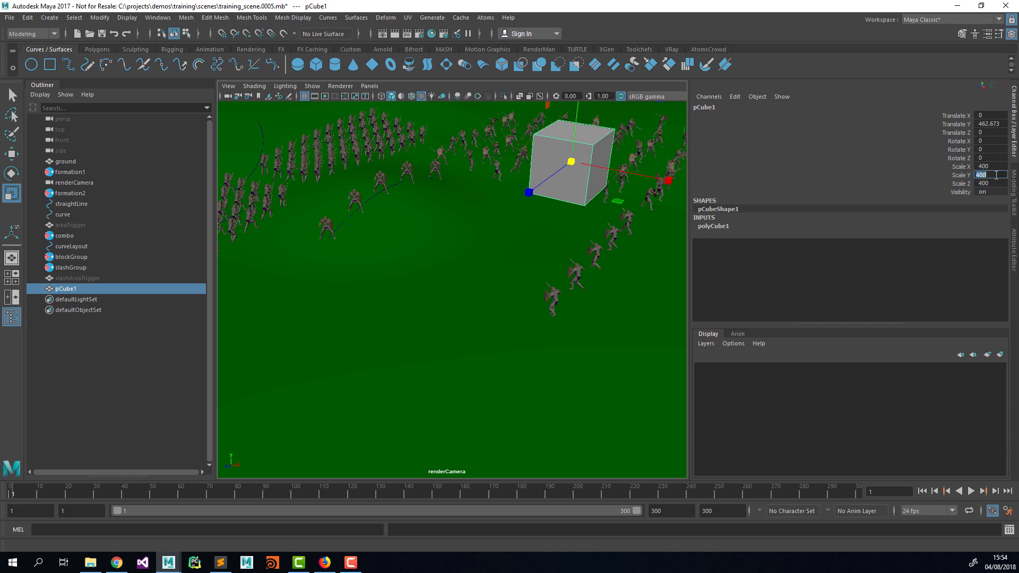
text(200)
key(Return)
Move the cube along Z to about 2144, and lower it to about 148 in Y while looking through the persp camera
key(w)
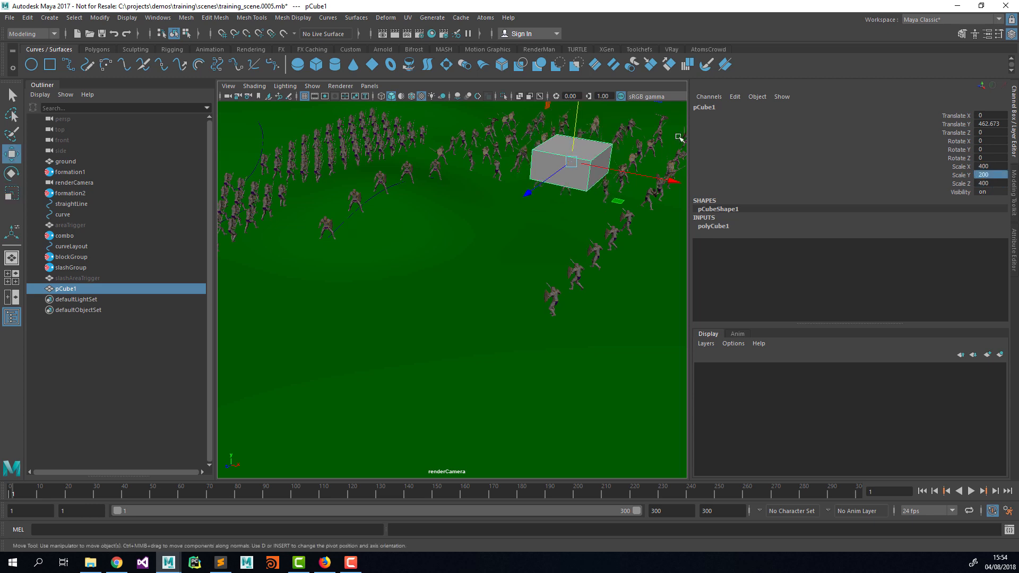
drag(529, 192, 312, 361)
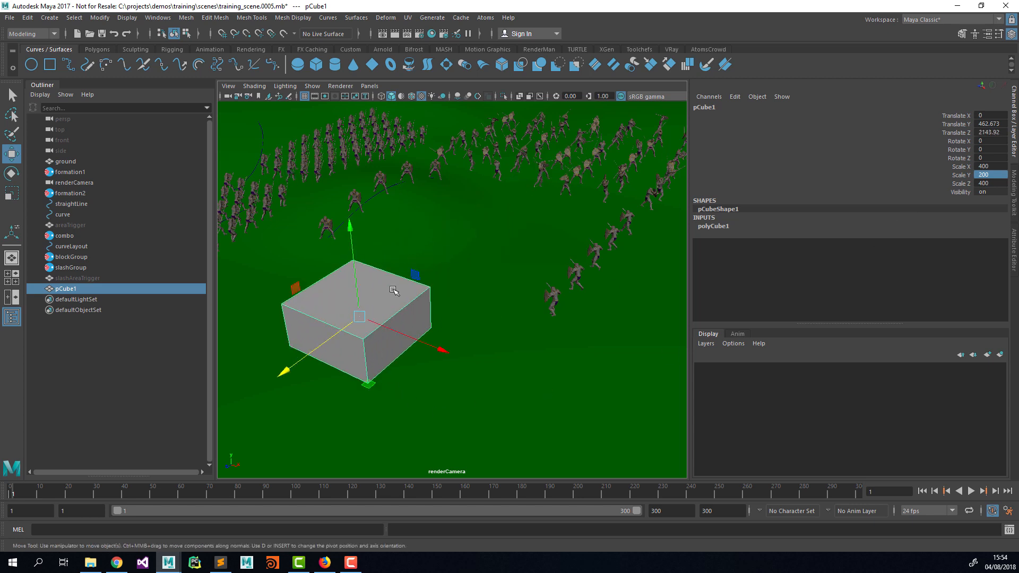
click(370, 86)
click(502, 104)
key(f)
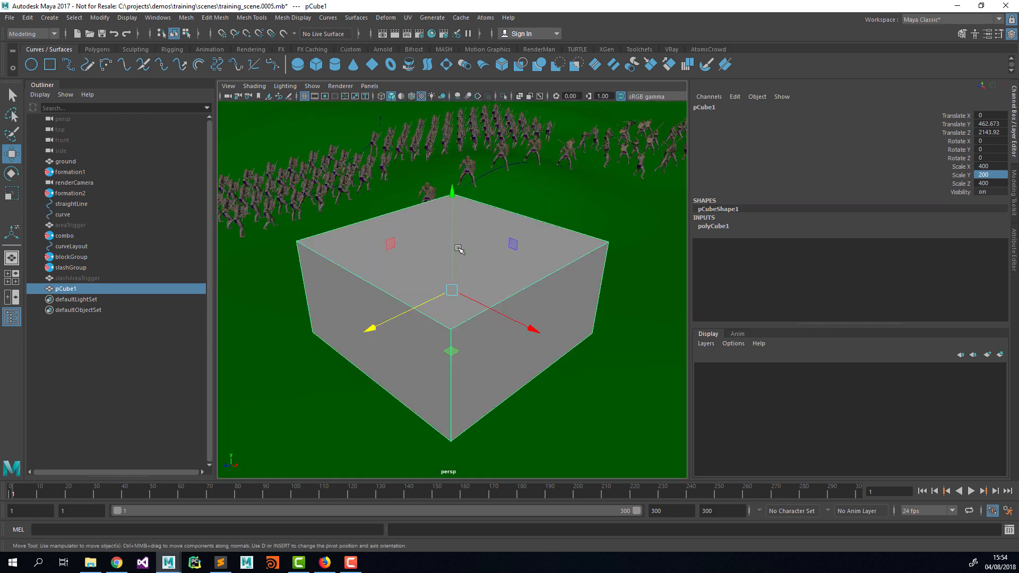
scroll(459, 249, down, 5)
drag(429, 175, 447, 262)
Look through renderCamera again and slide the cube across the ground plane to about X -242, Z 1854
click(369, 86)
mouse_move(399, 98)
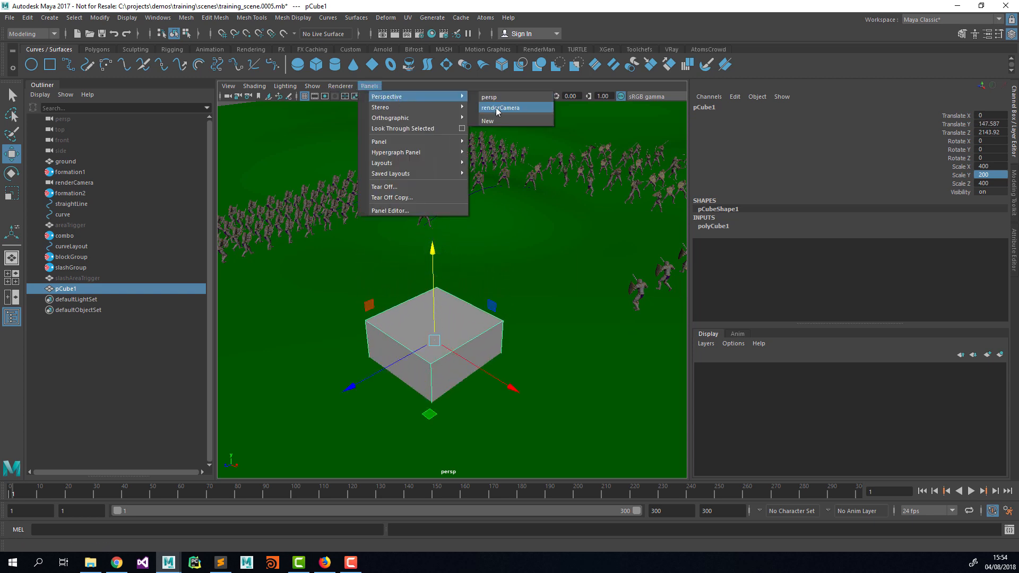
click(497, 109)
drag(376, 454, 377, 391)
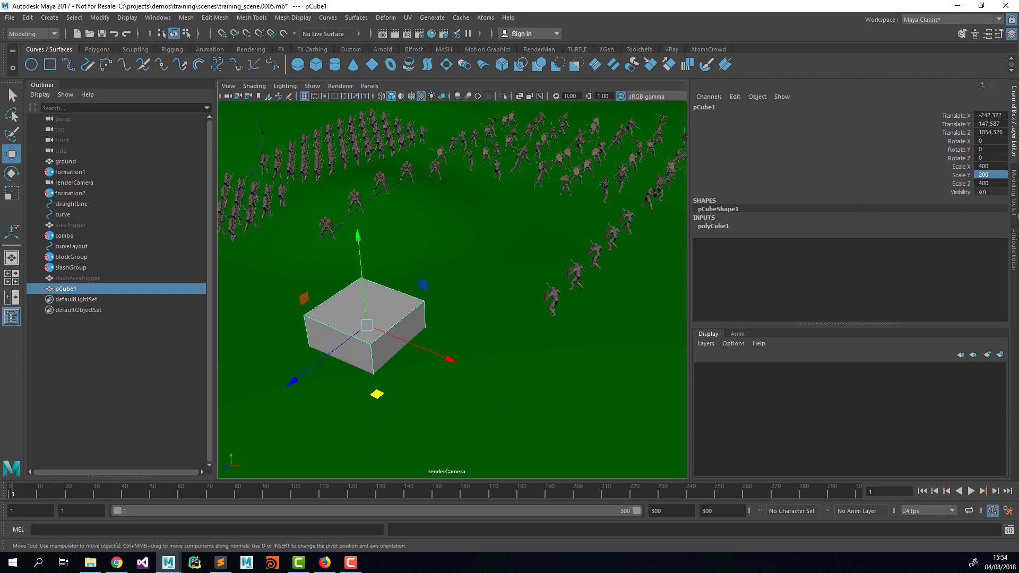
Animate the cube's Rotate Y by keying 0 at frame 1 and 360 at frame 300
right_click(963, 147)
click(931, 168)
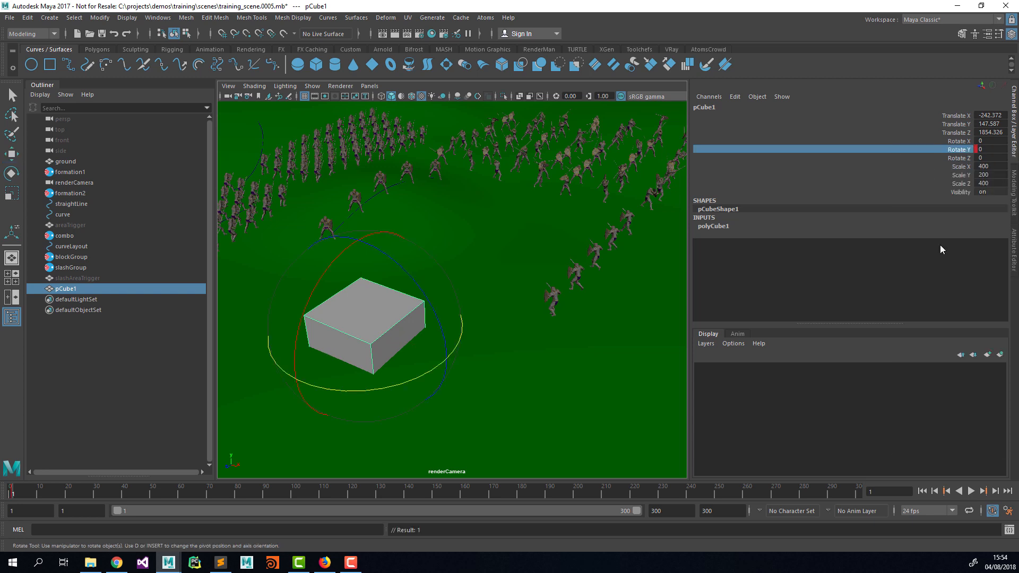
text(300)
key(Return)
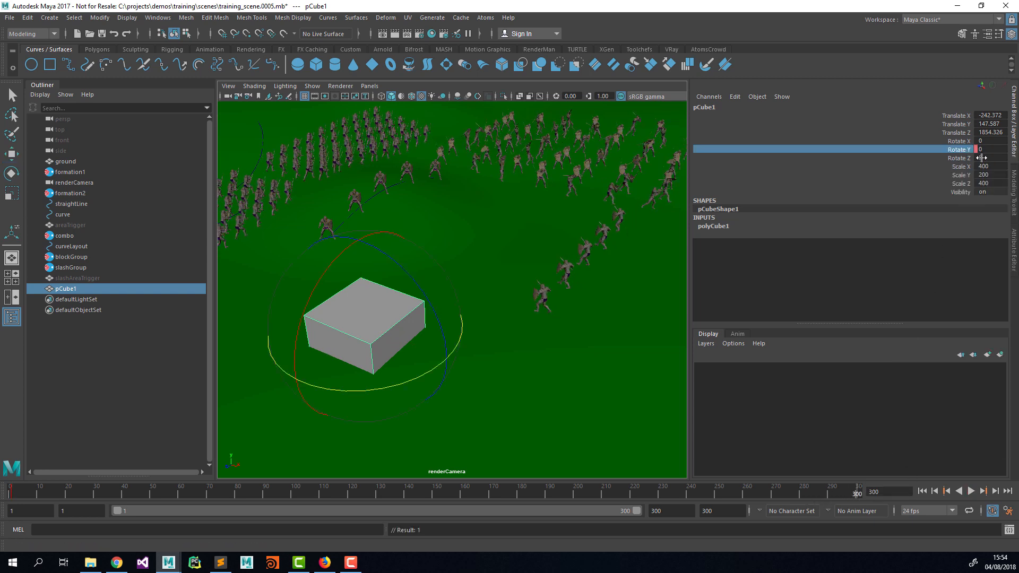
double_click(986, 149)
text(360)
key(Return)
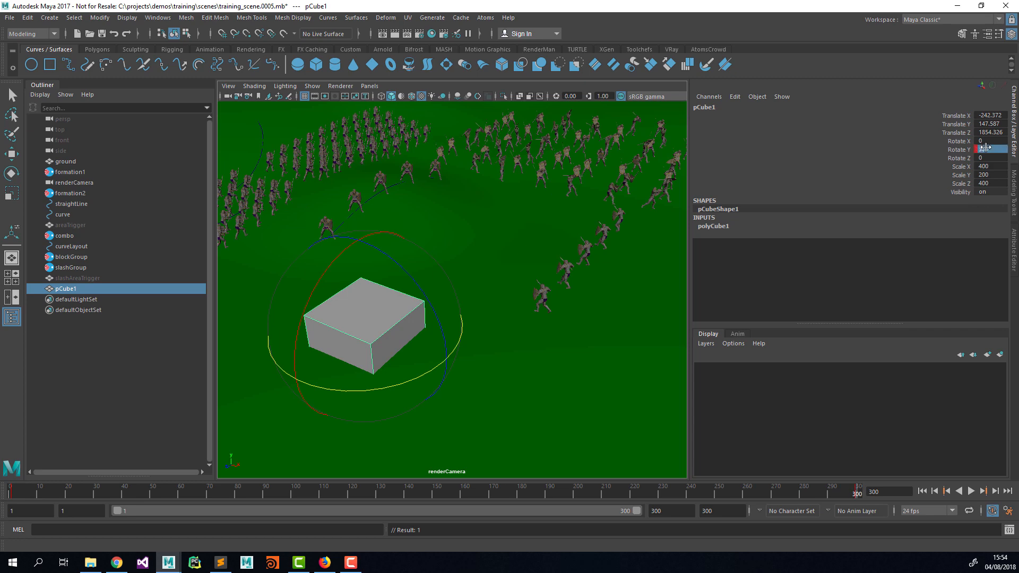
Play the animation from frame 1 to check the cube's rotation, and stop it
click(922, 491)
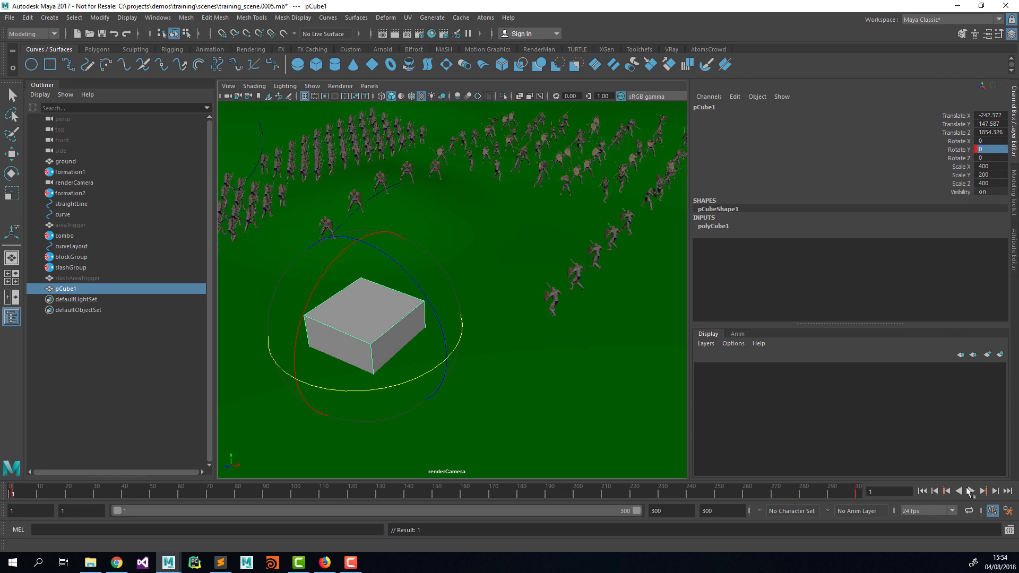
click(971, 490)
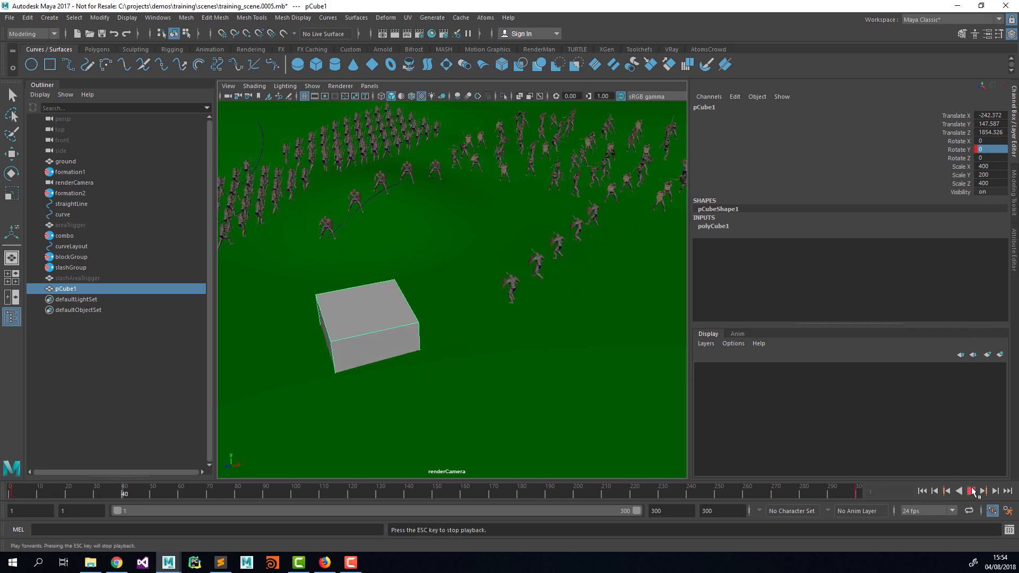
click(971, 490)
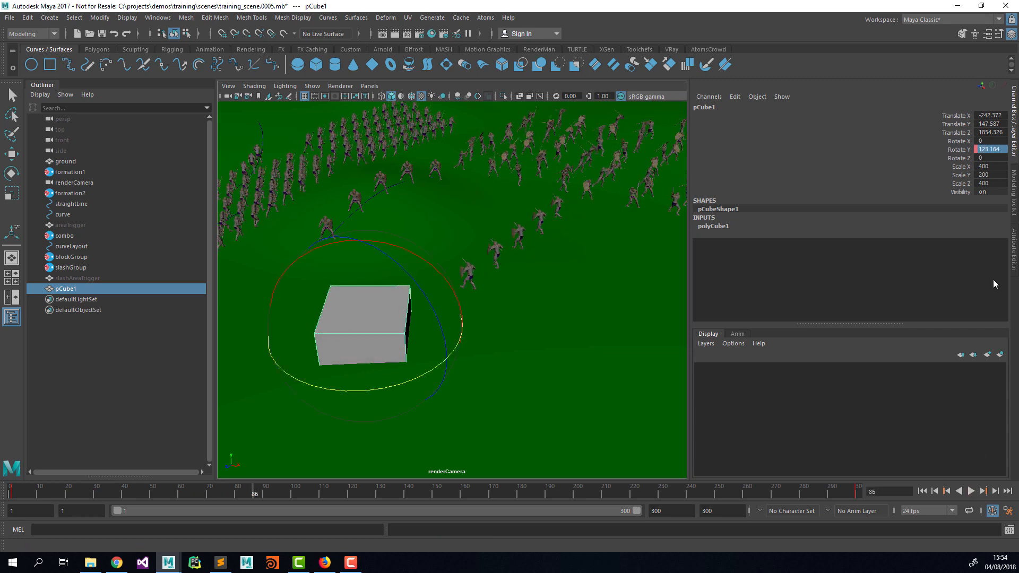
Shift the cube on the ground plane to about X -241, Z 1739 and return to frame 1
click(962, 115)
key(w)
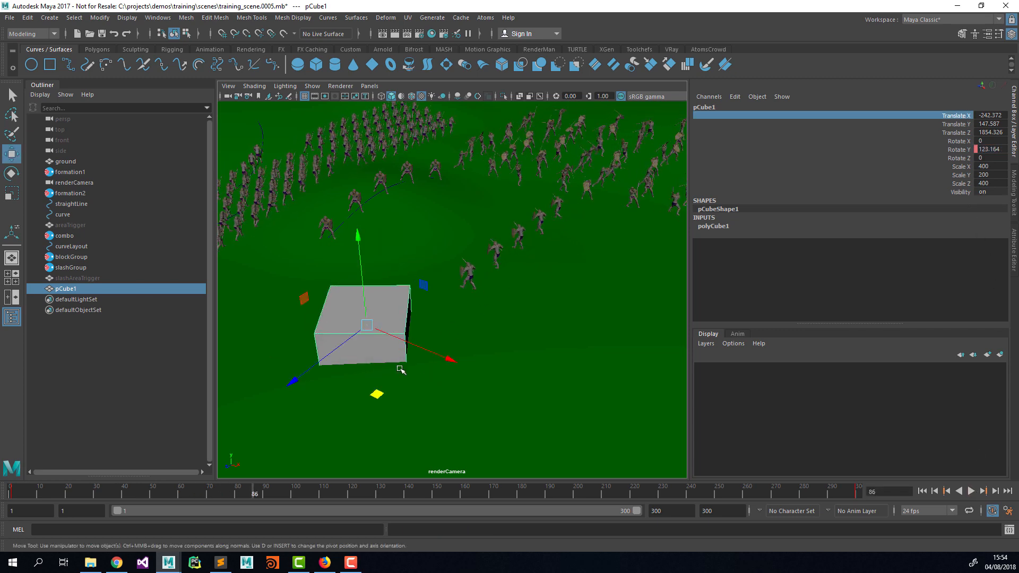
drag(378, 393, 396, 379)
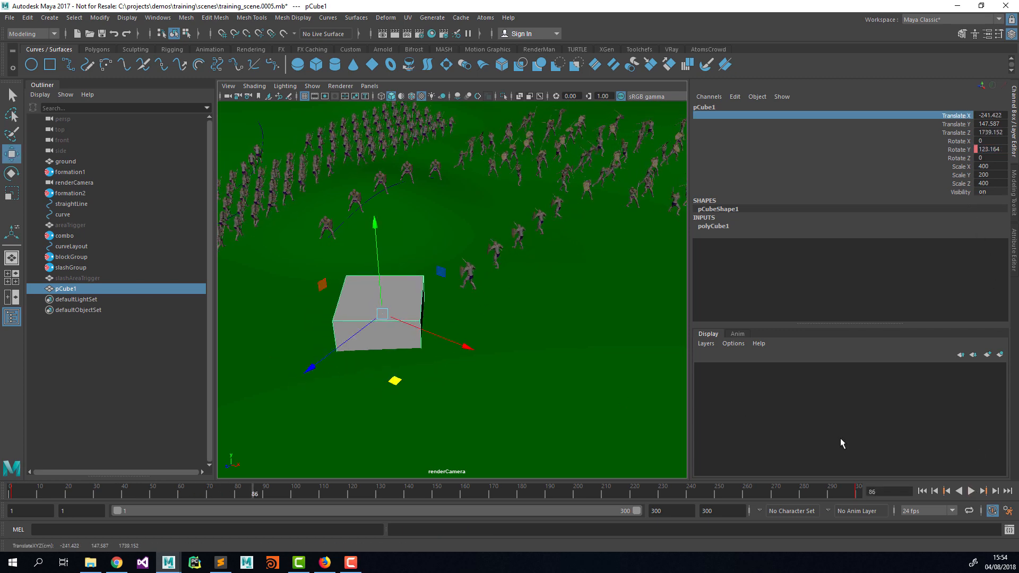
click(922, 491)
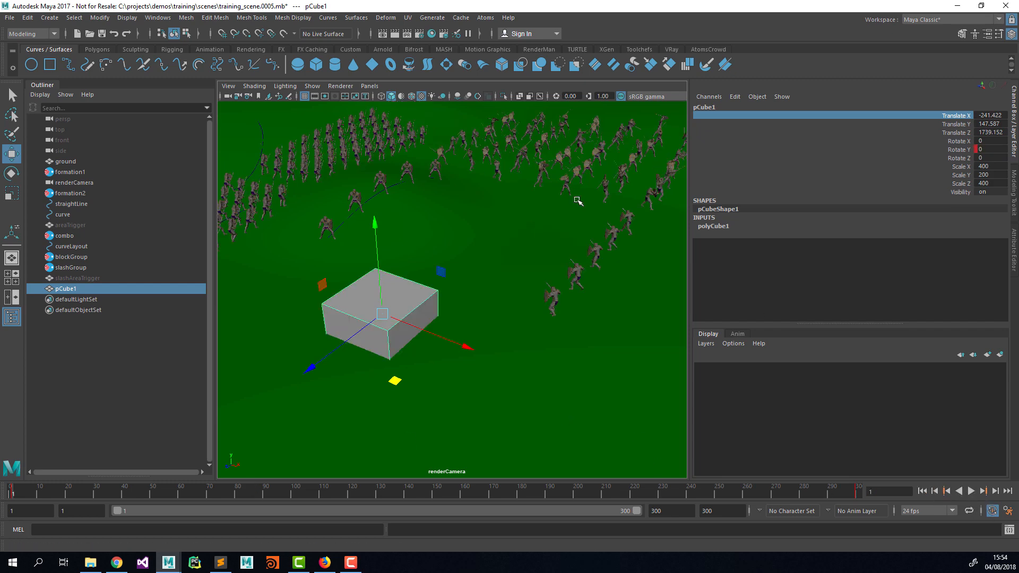
Create a new Lambert material in Hypershade and set its colour to the dark brown from the colour history
click(443, 33)
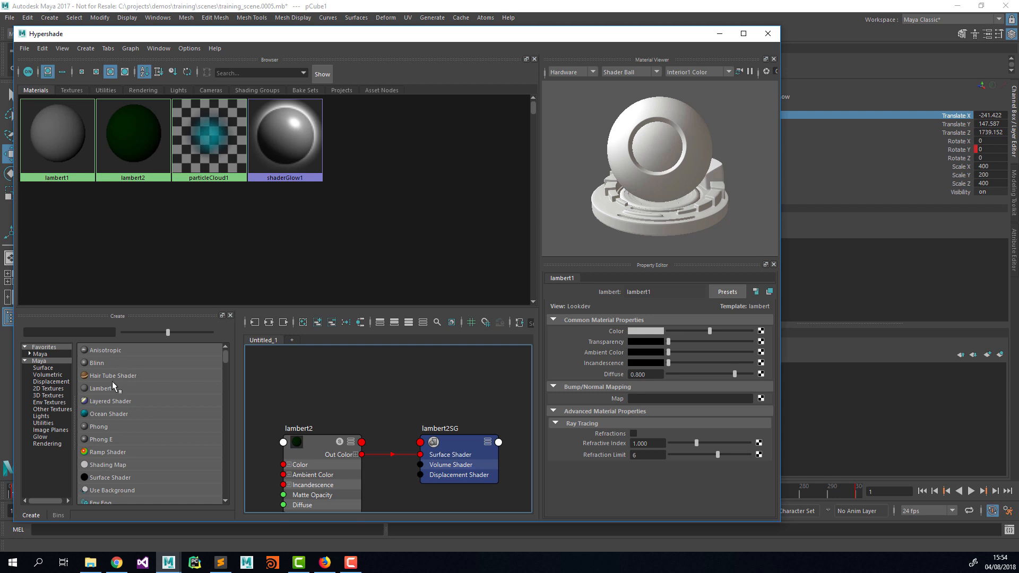
click(112, 385)
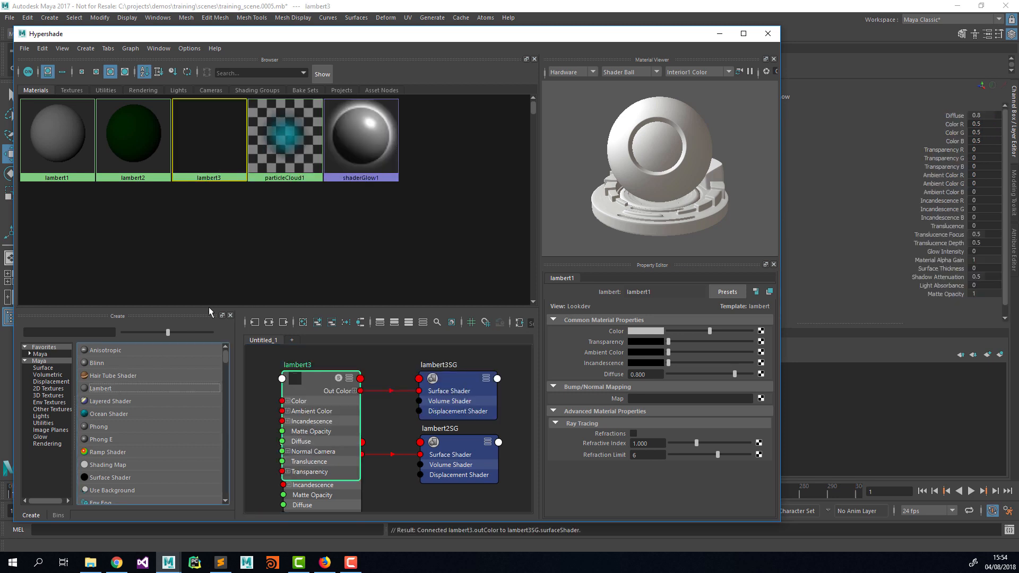
click(646, 332)
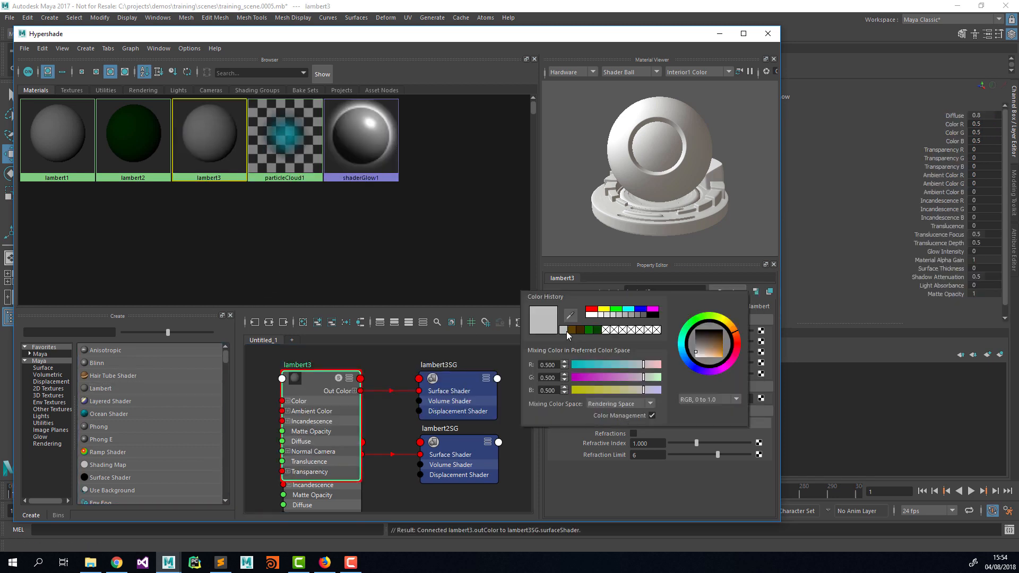
click(578, 330)
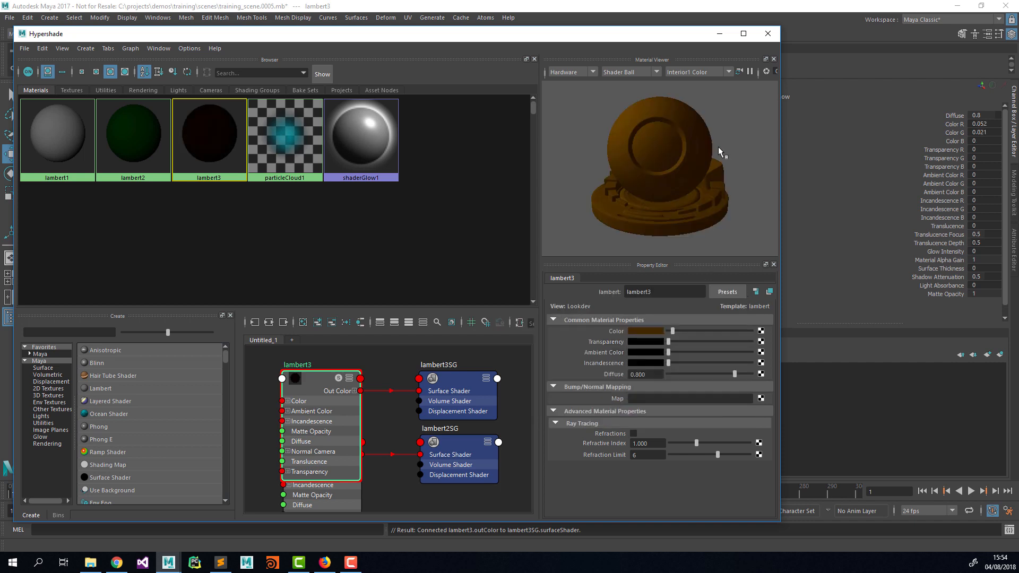
Assign the dark brown lambert3 material to pCube1 and close Hypershade
drag(198, 36, 436, 30)
click(64, 289)
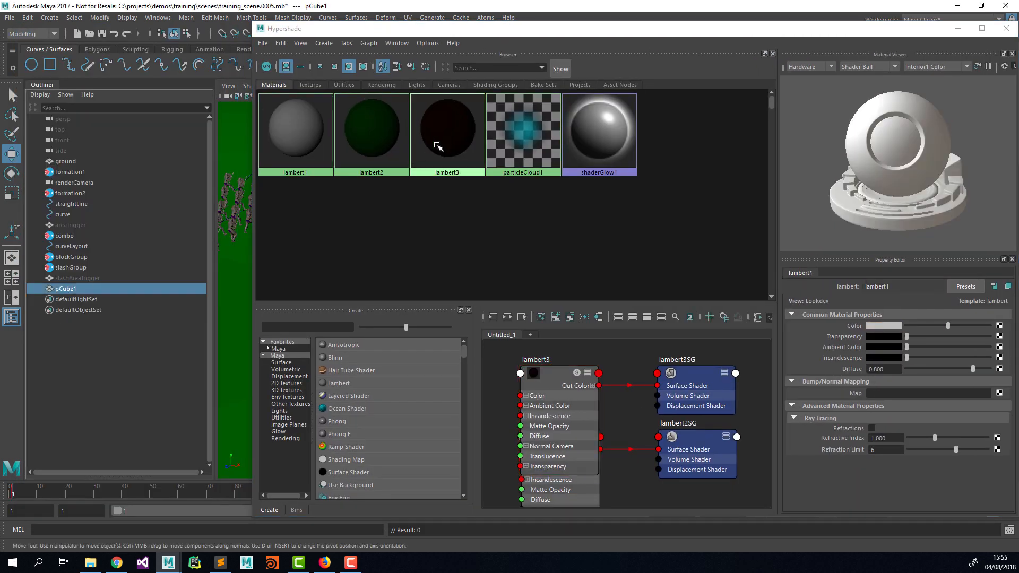
right_drag(436, 145, 449, 115)
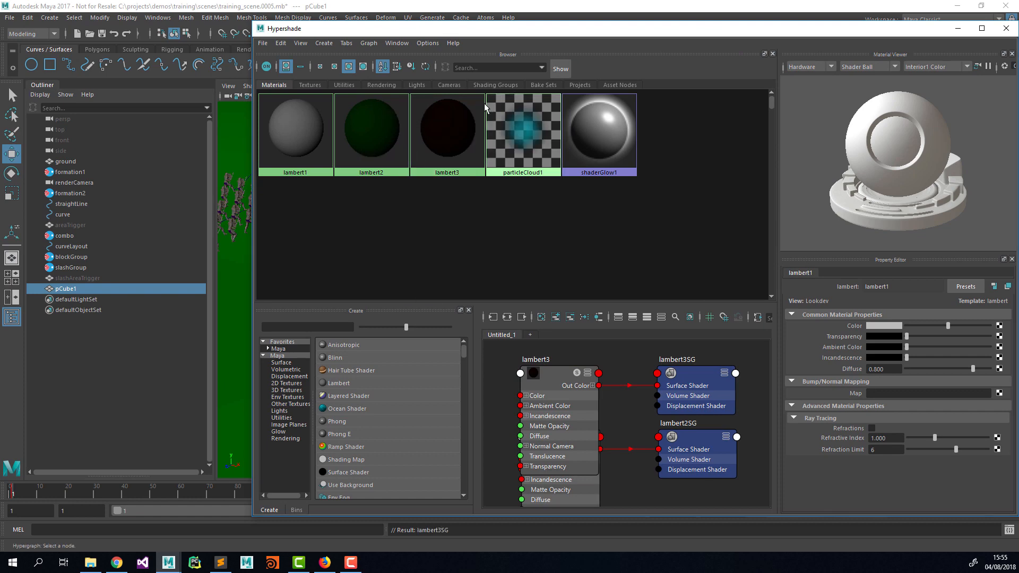
drag(530, 29, 727, 104)
drag(816, 104, 492, 98)
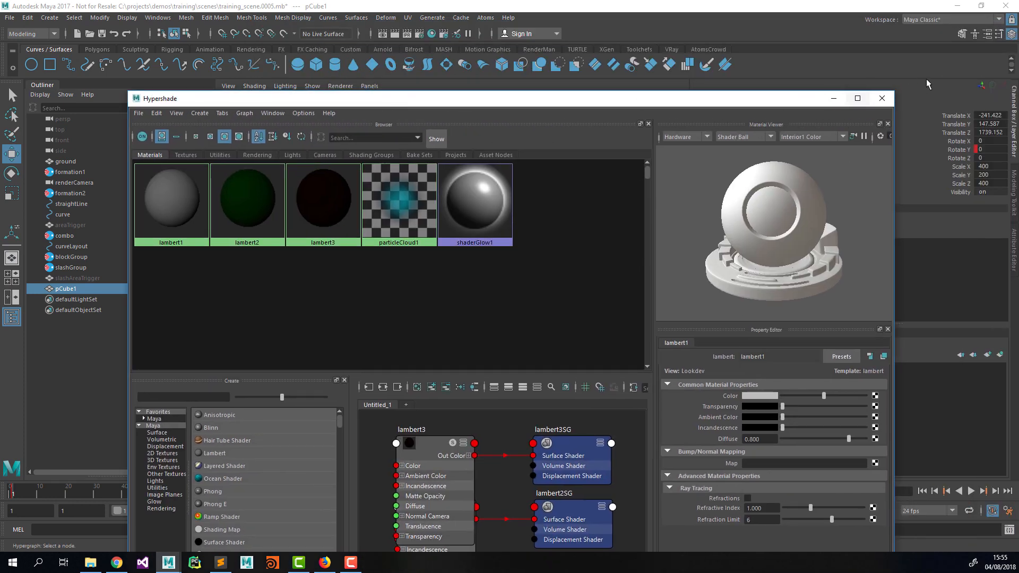
click(884, 97)
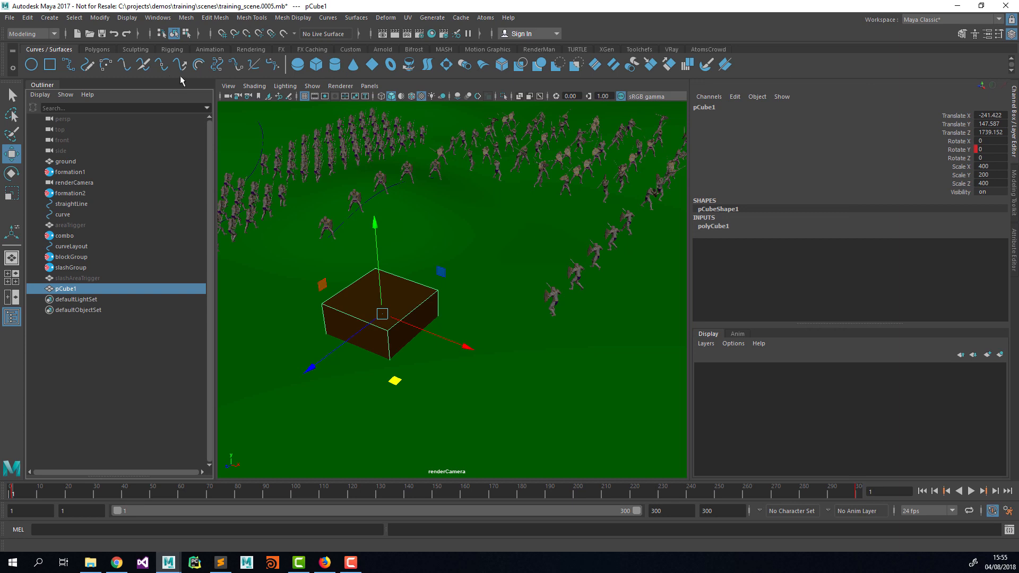
Create a new Atoms agent group and add a pointsLayout behaviour module to it
click(485, 18)
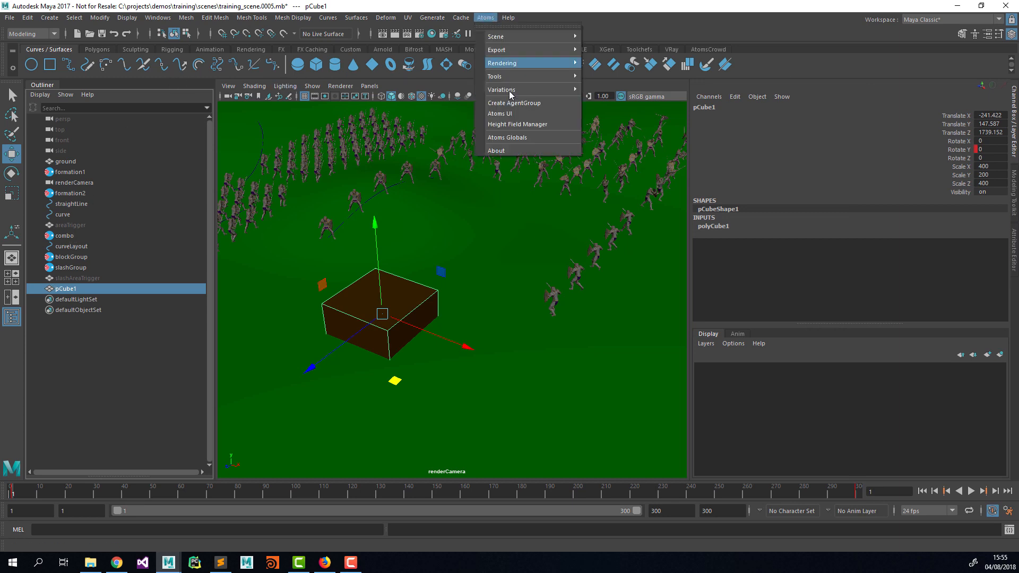
click(512, 104)
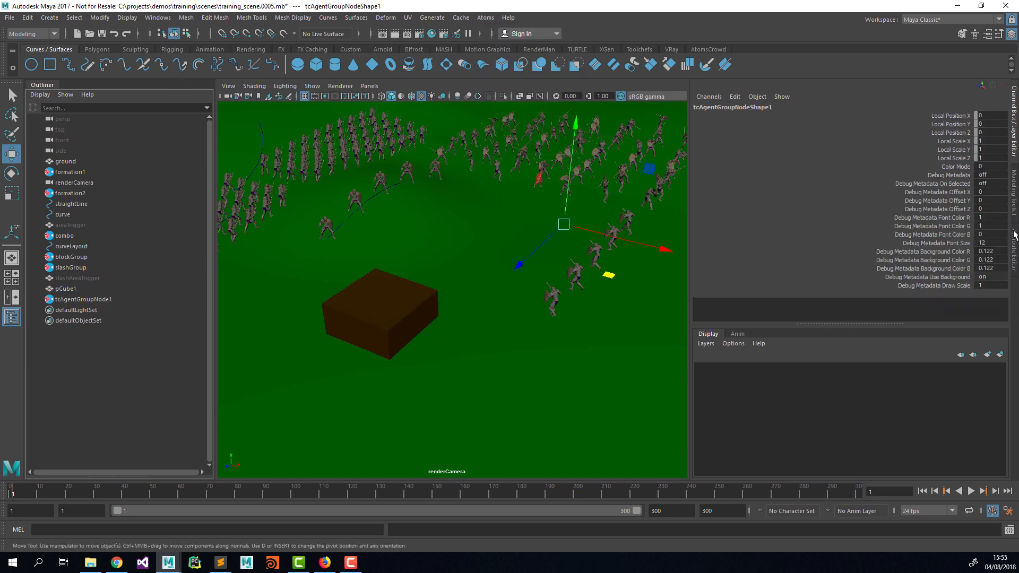
click(1015, 233)
click(746, 331)
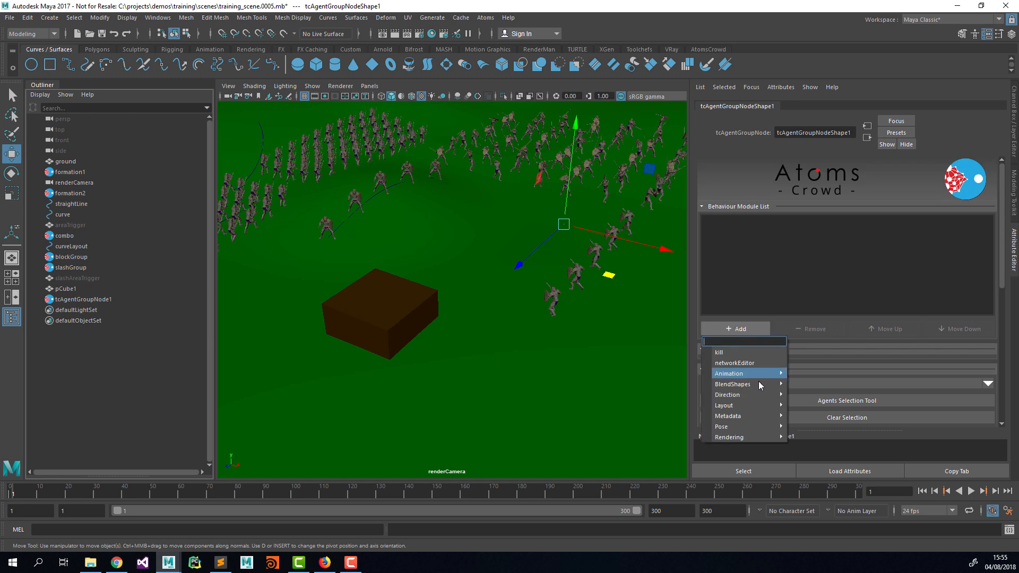
mouse_move(755, 405)
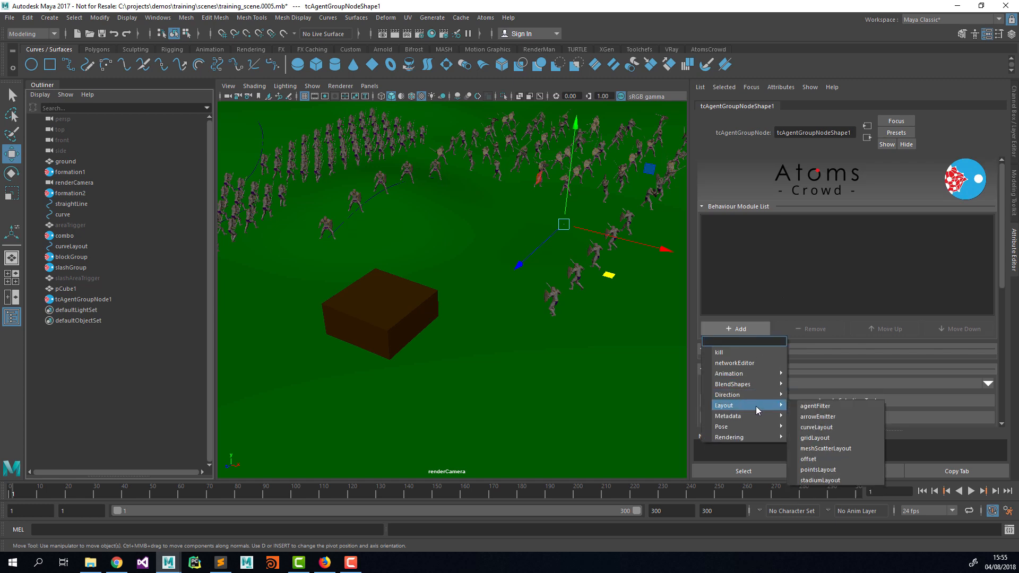
click(817, 470)
Add a clipReader animation module to the new agent group and set its clipName to archer_draw
click(740, 329)
mouse_move(753, 408)
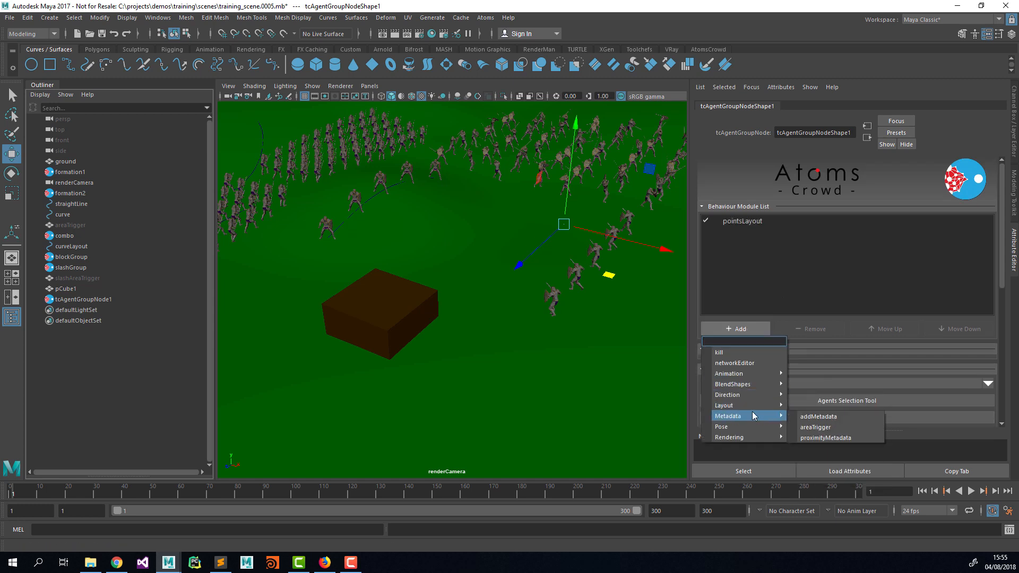
mouse_move(749, 374)
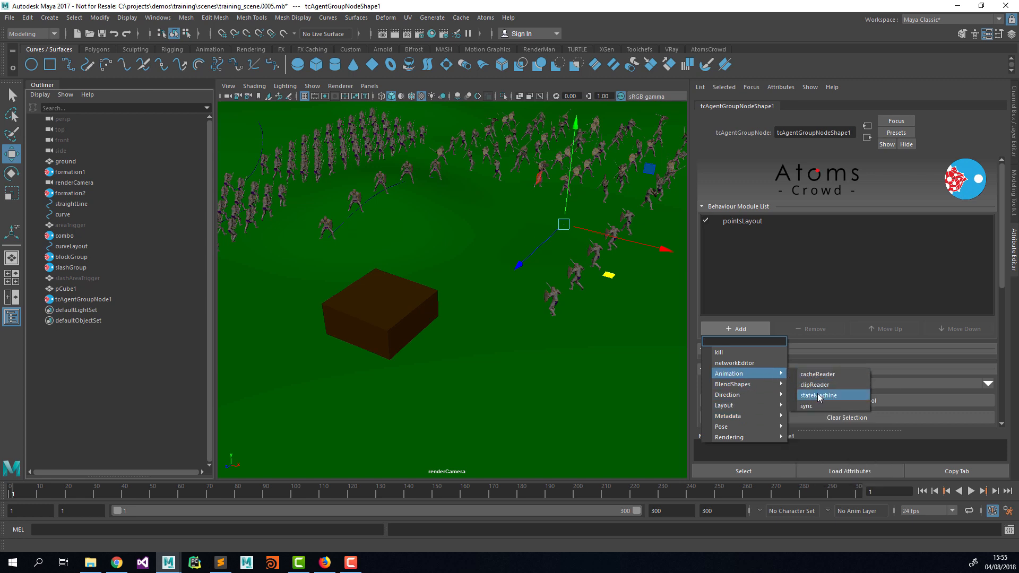
click(814, 385)
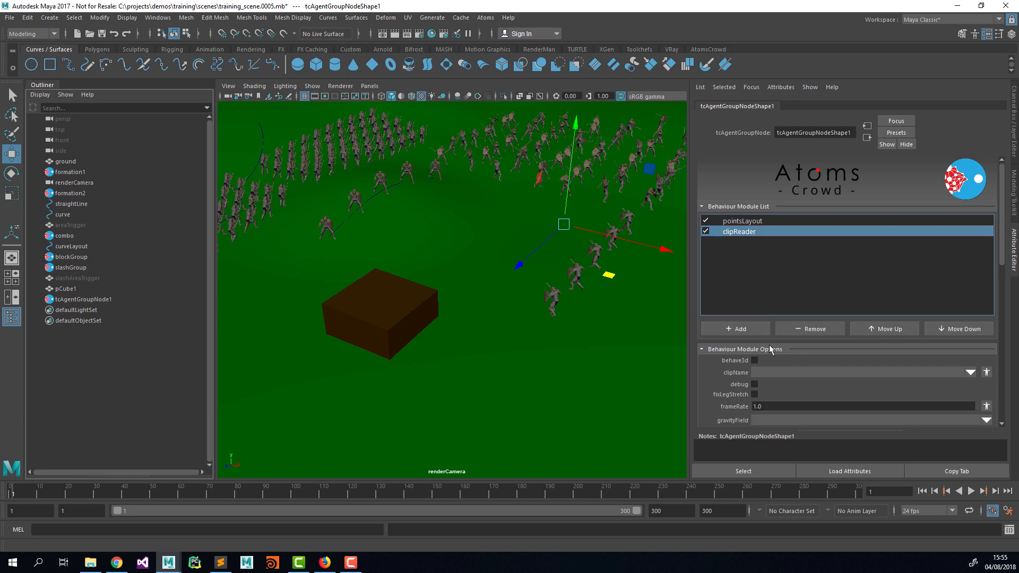
click(963, 373)
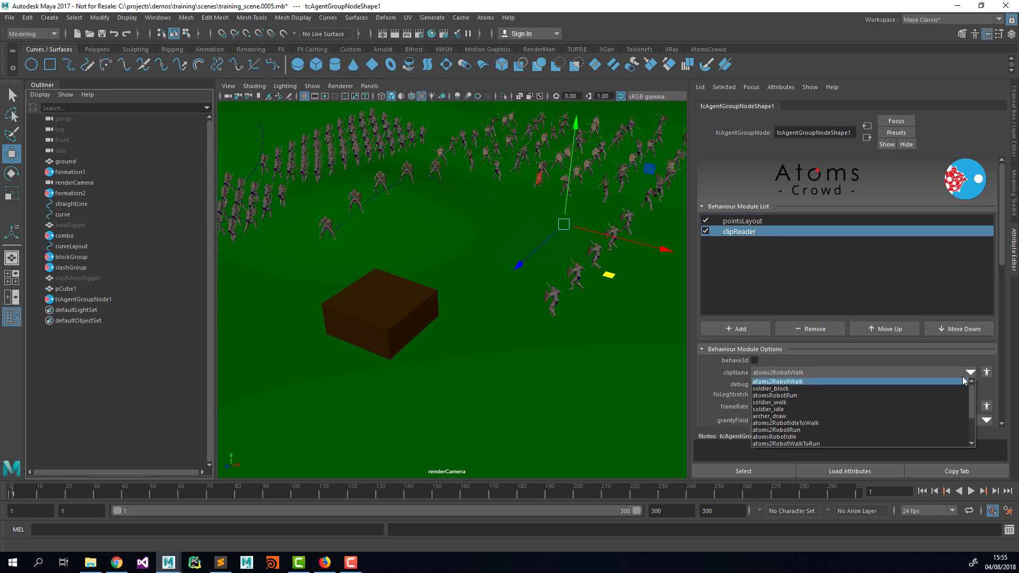
click(822, 415)
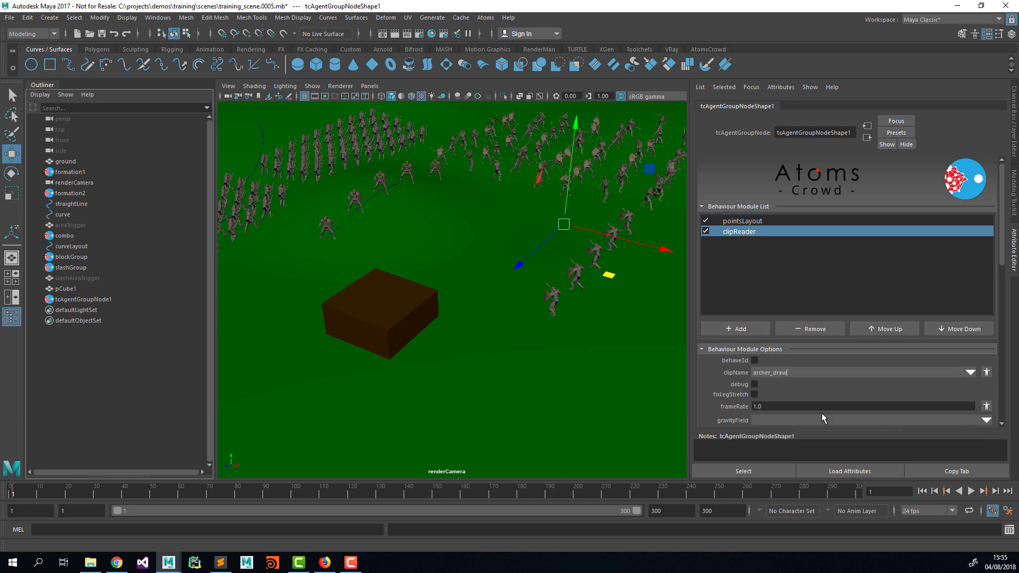
Assign a height field to the clipReader module and set the agent group's display type to skin
scroll(791, 388, down, 1)
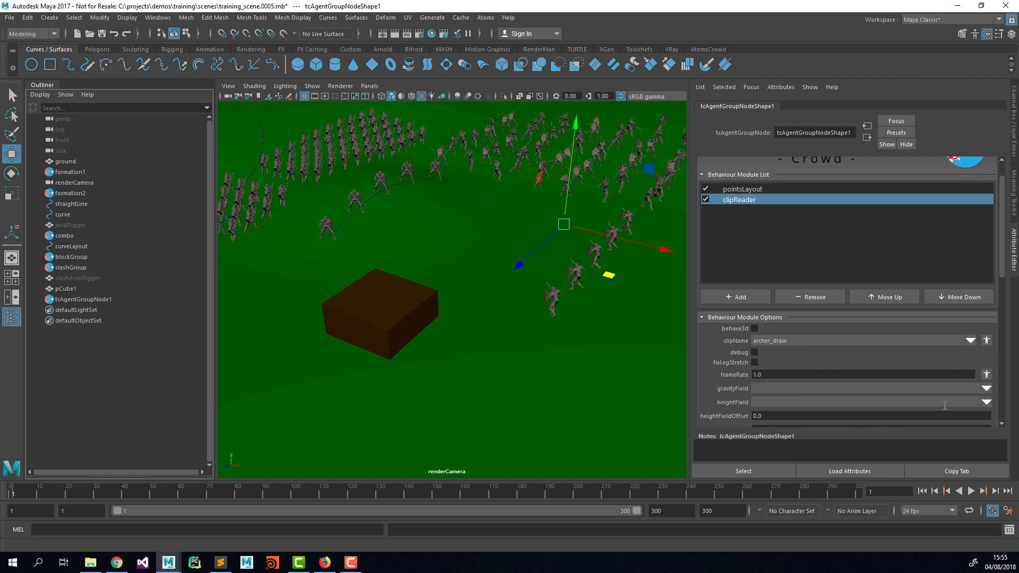
click(986, 402)
click(909, 413)
click(760, 190)
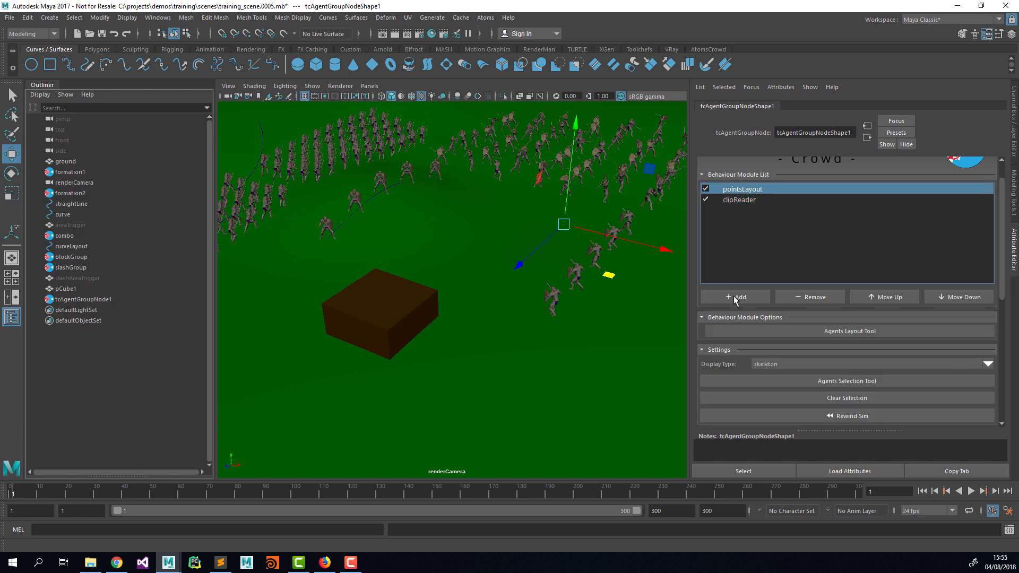
click(773, 364)
click(776, 387)
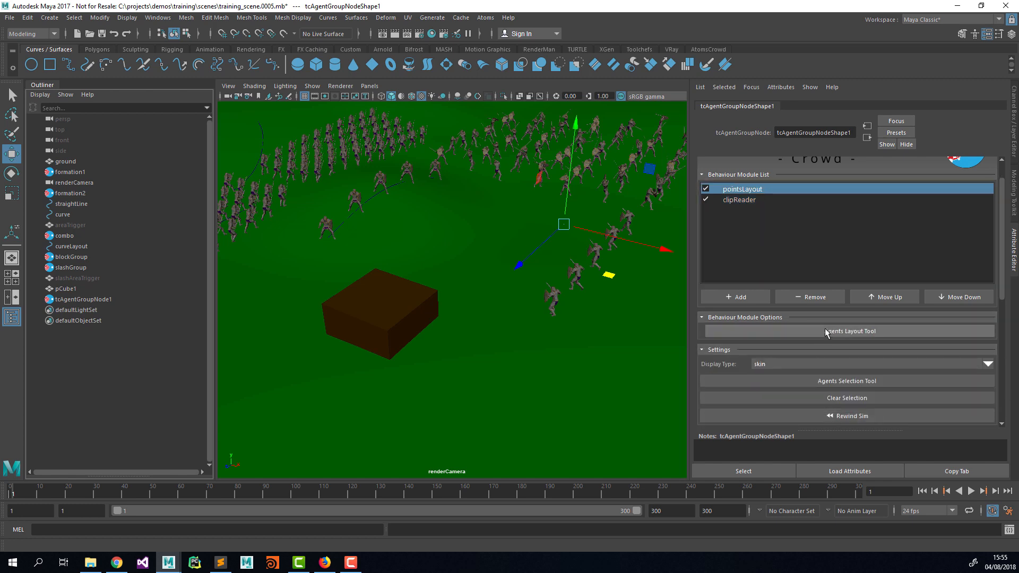
Place five single archer agents on the ground around the brown box with the pointsLayout module's Agents Layout Tool
click(881, 330)
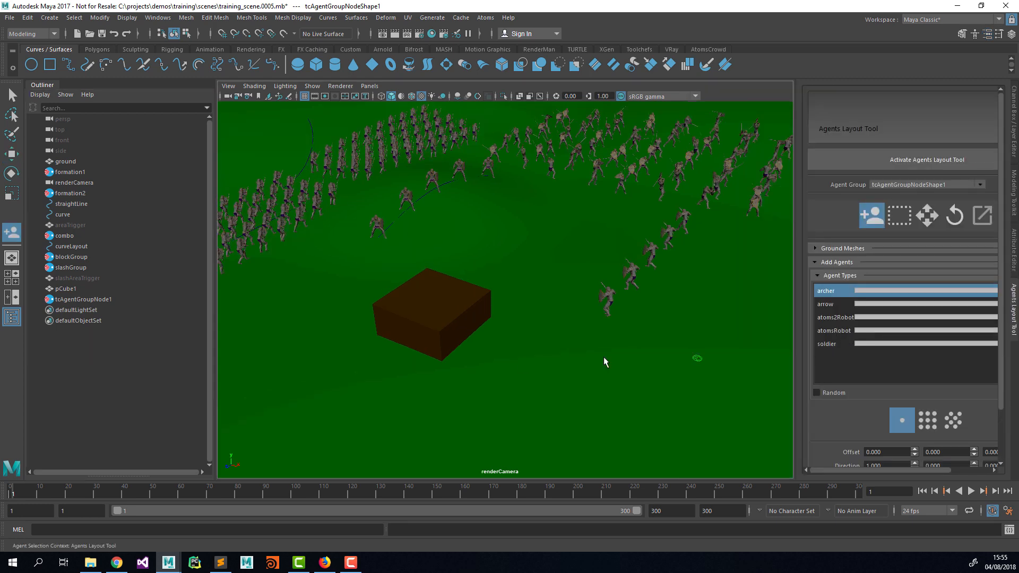
click(347, 297)
alt+click(376, 314)
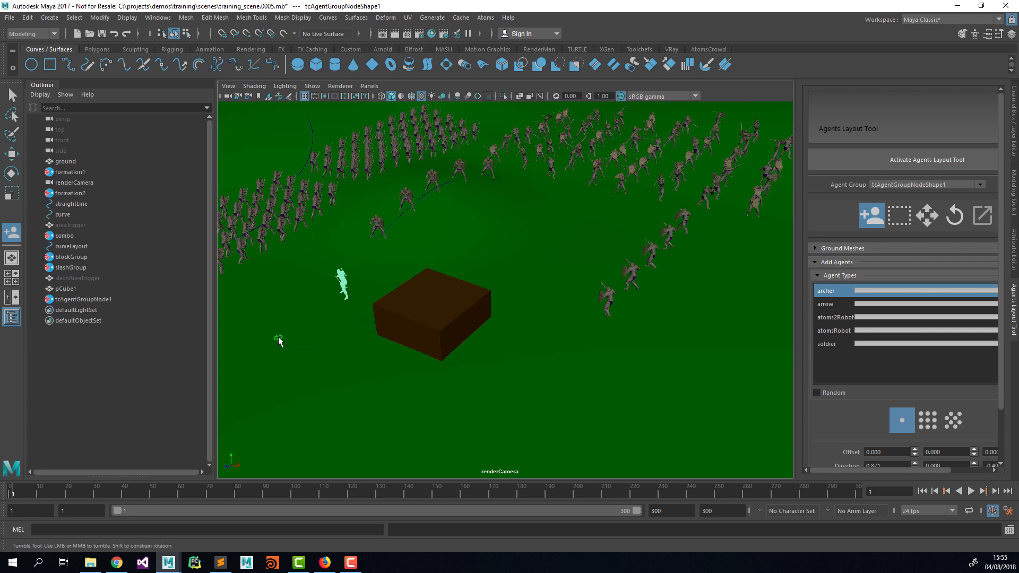
click(281, 340)
click(372, 374)
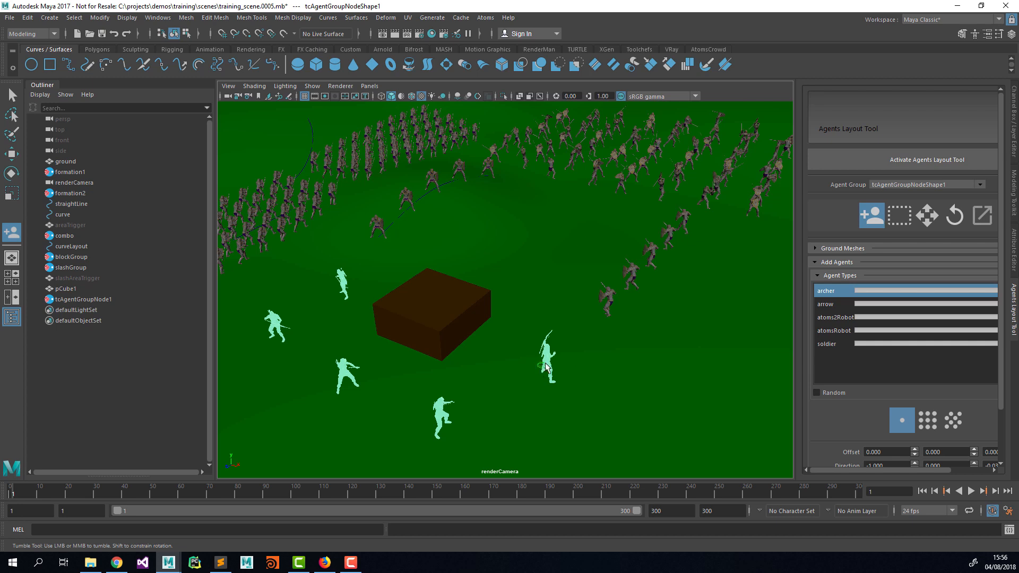
Select all five archers, rotate them about their local Y axis, and return to the agent group's attributes
click(902, 218)
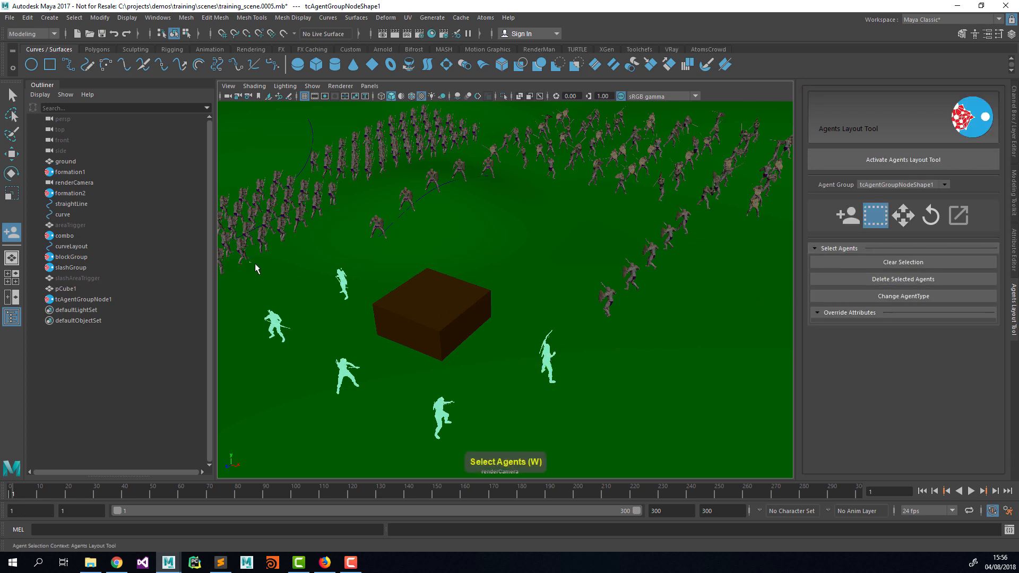
drag(255, 263, 541, 435)
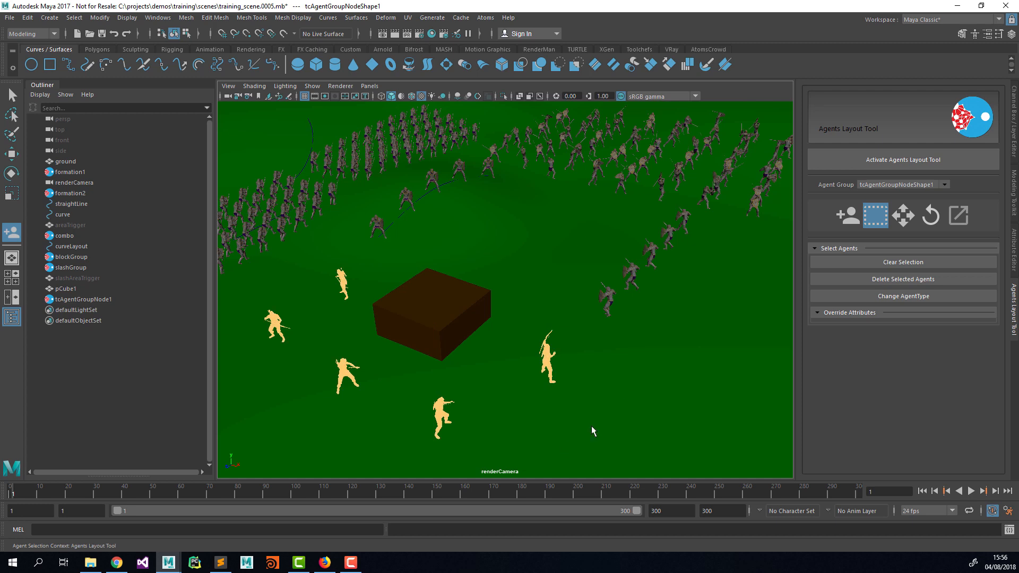
click(930, 215)
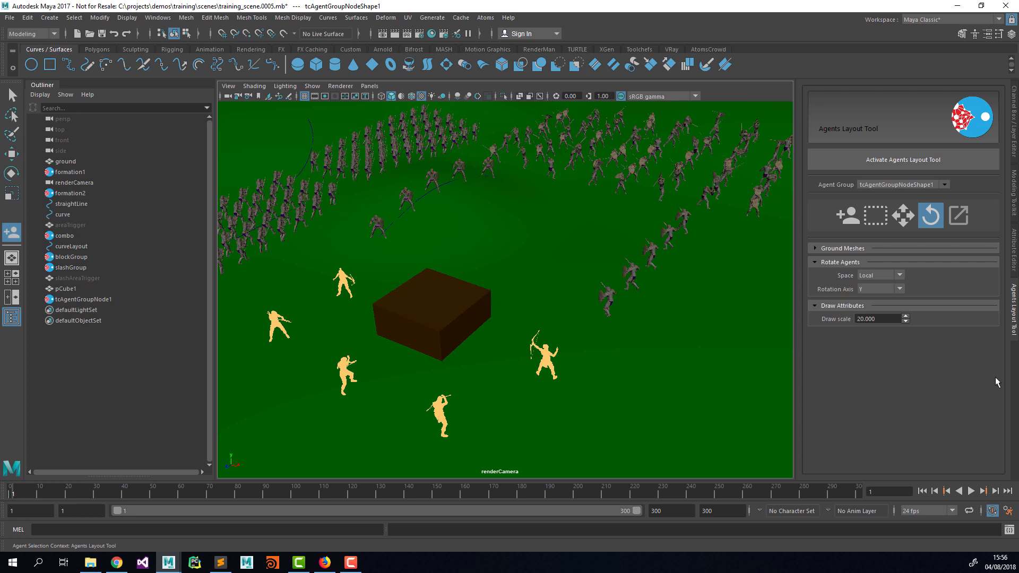
key(q)
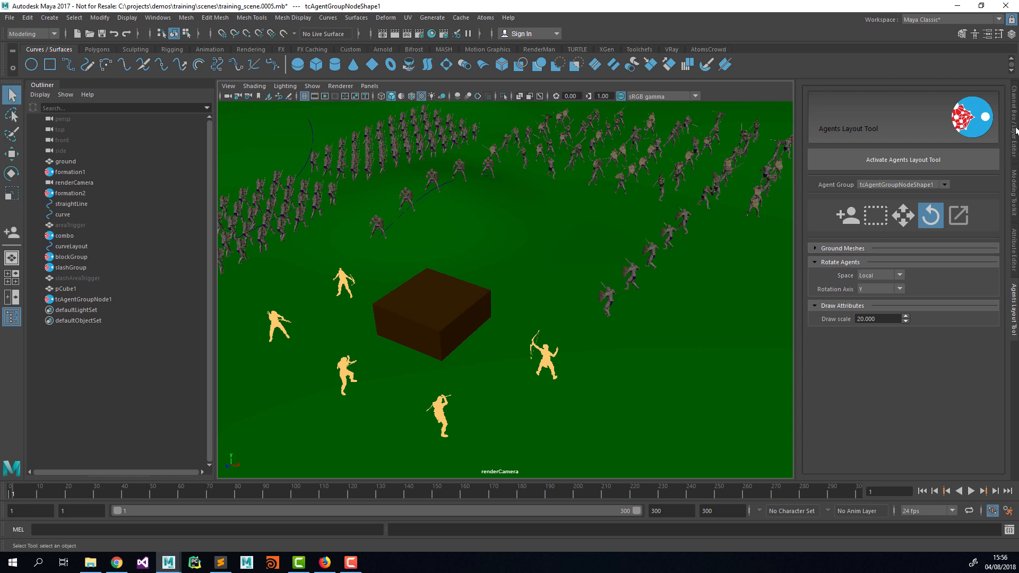
click(1014, 233)
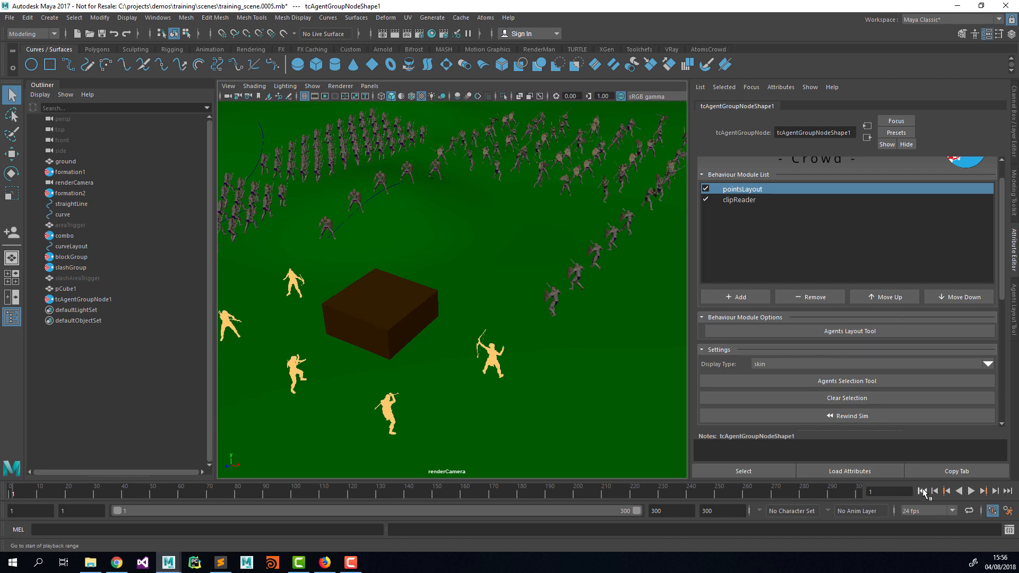
Play the simulation to check the archers' draw animation, then stop it and rewind to frame 1
click(968, 490)
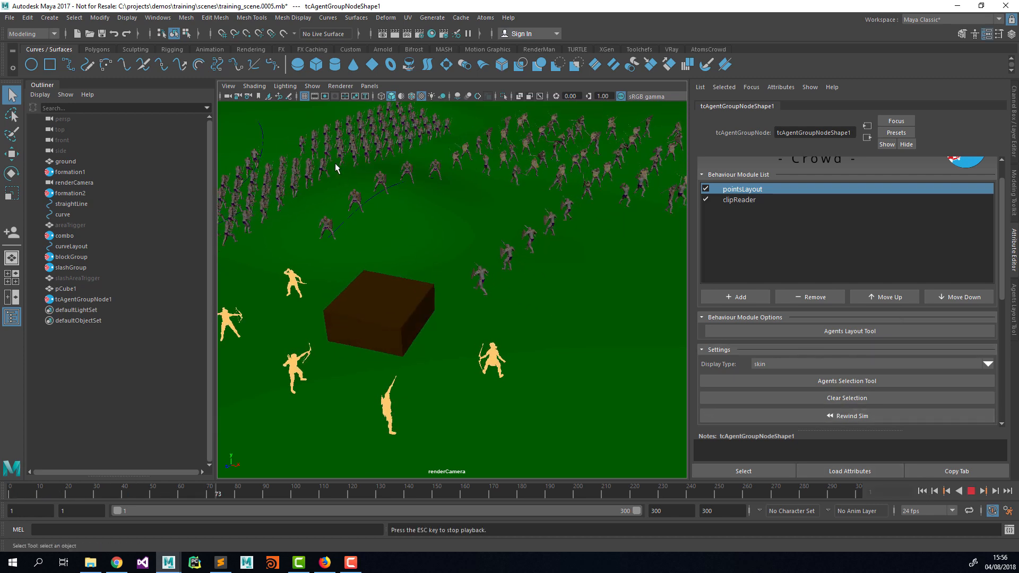
click(341, 86)
mouse_move(370, 86)
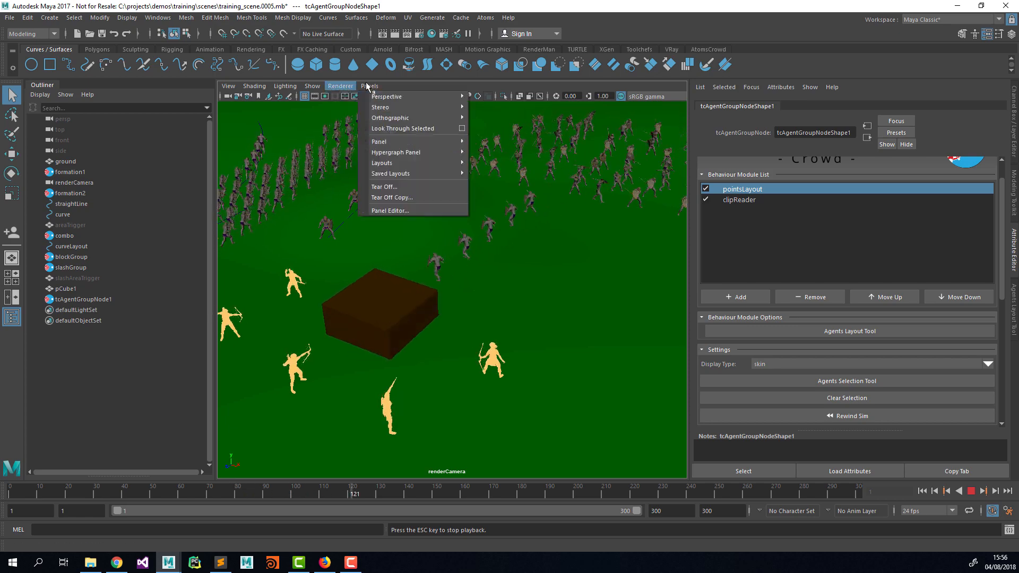
click(490, 108)
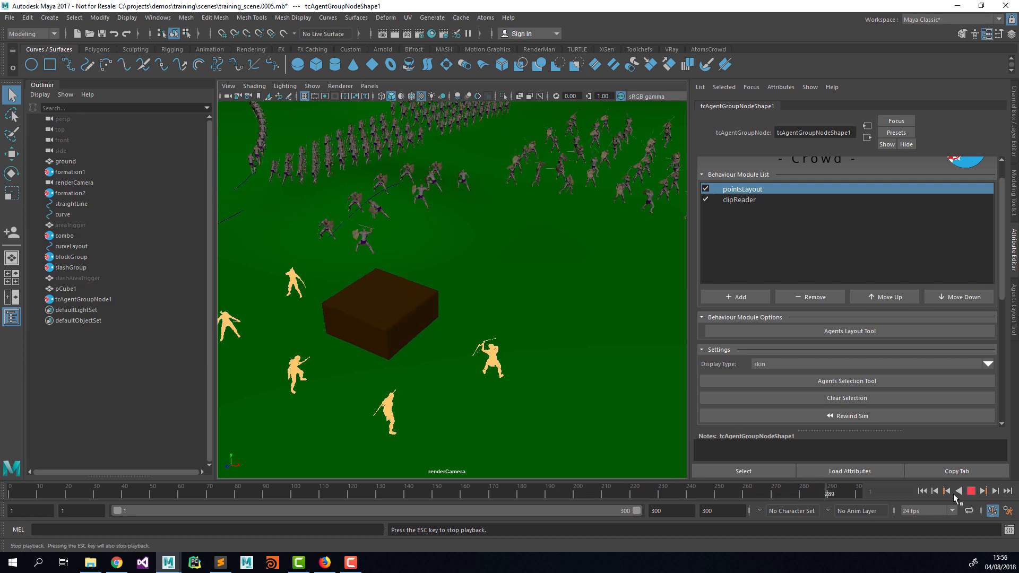
click(974, 491)
click(922, 490)
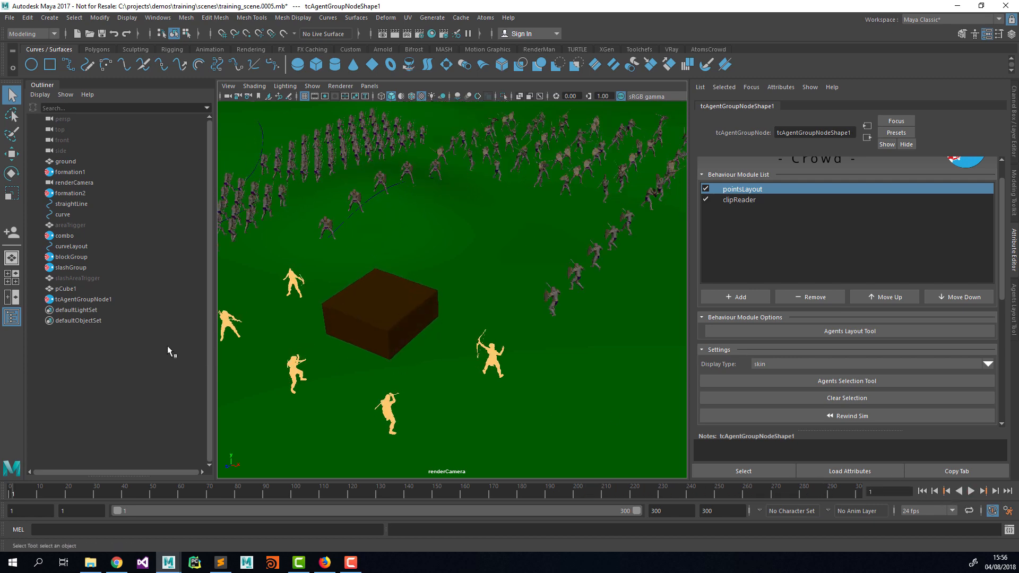
Rename the archer agent group node to archers
double_click(85, 299)
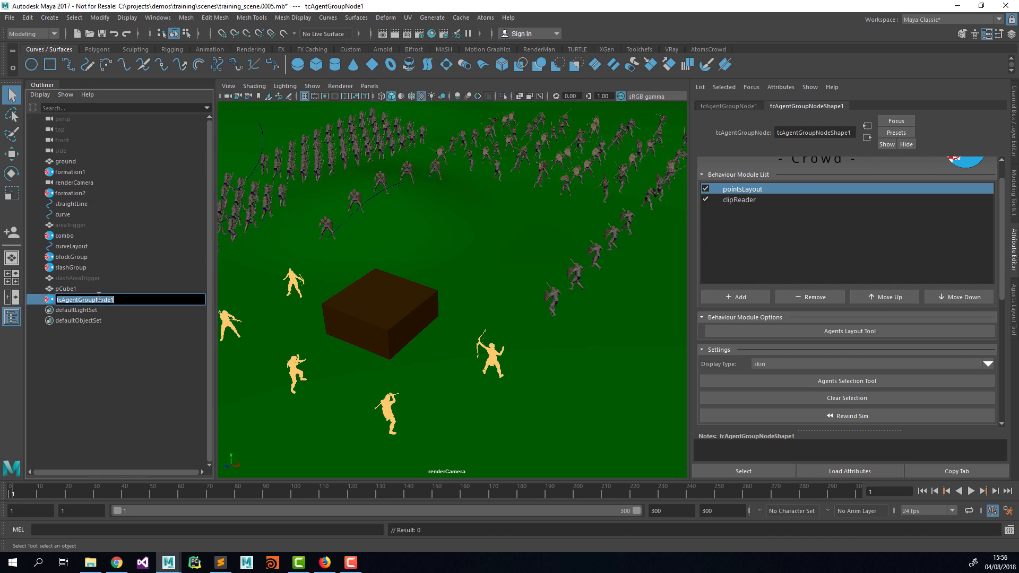
text(archers)
key(Return)
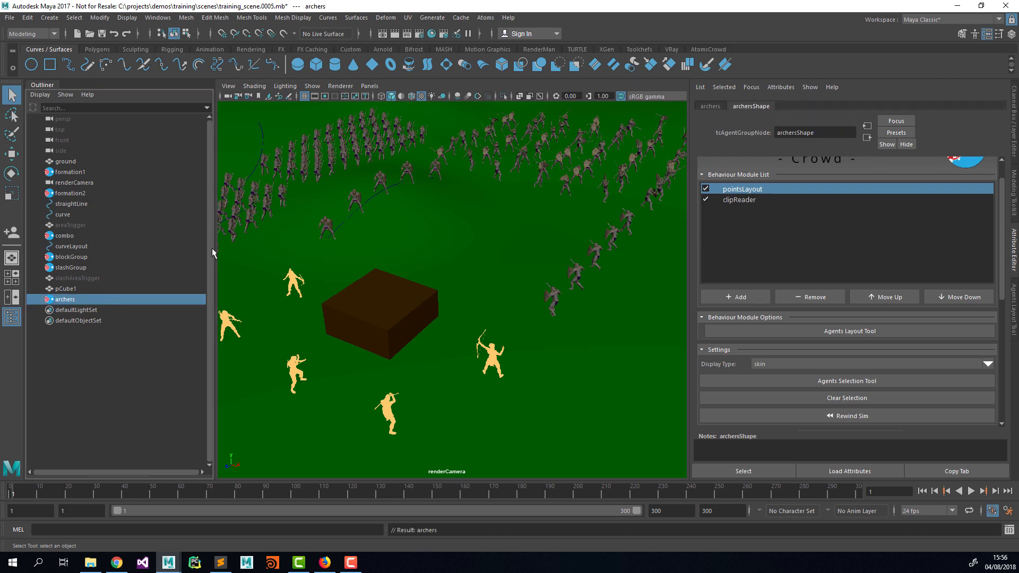
Create another Atoms agent group and name it arrows
click(485, 17)
click(517, 103)
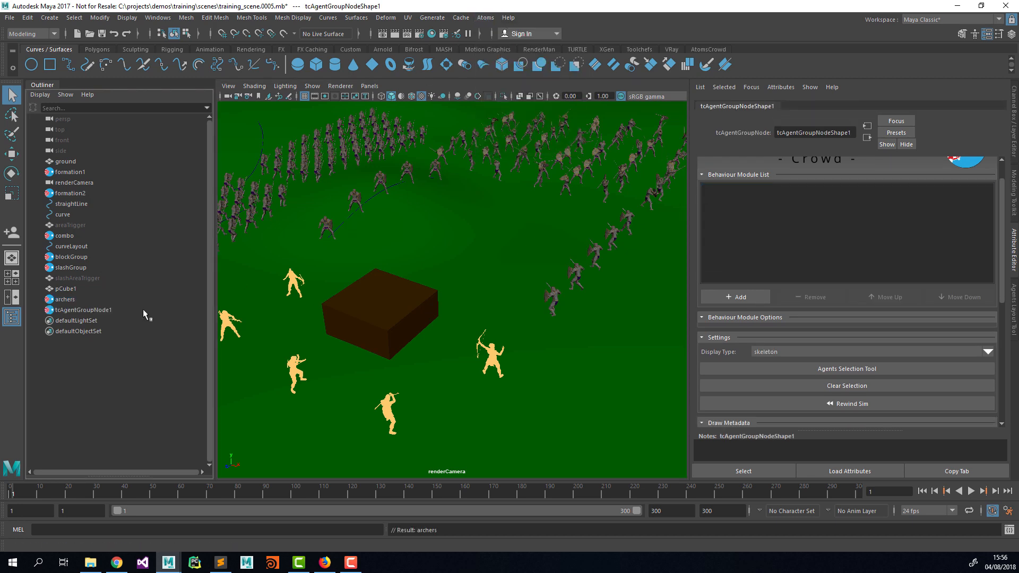
double_click(82, 311)
text(arrow)
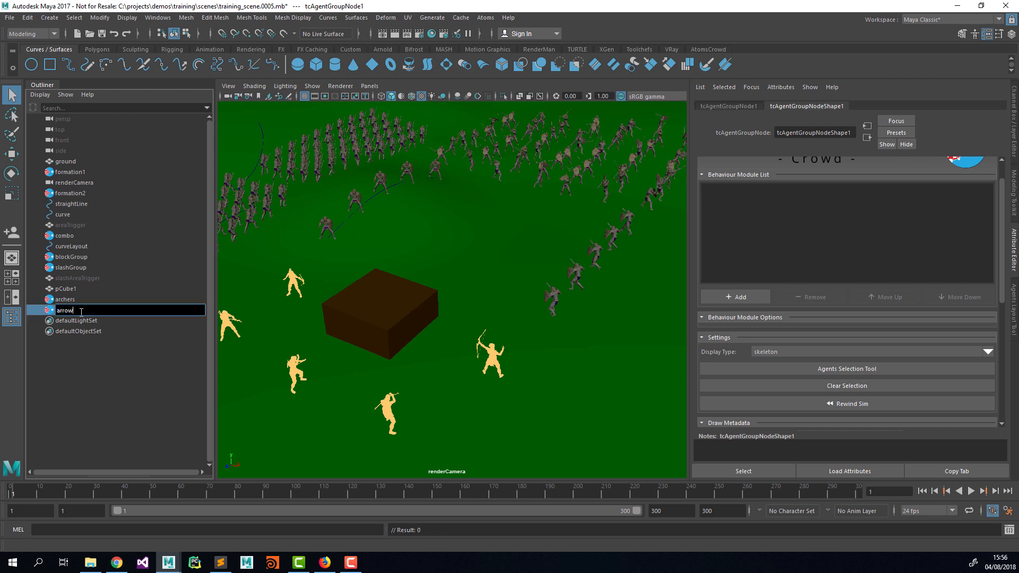
text(s)
key(Return)
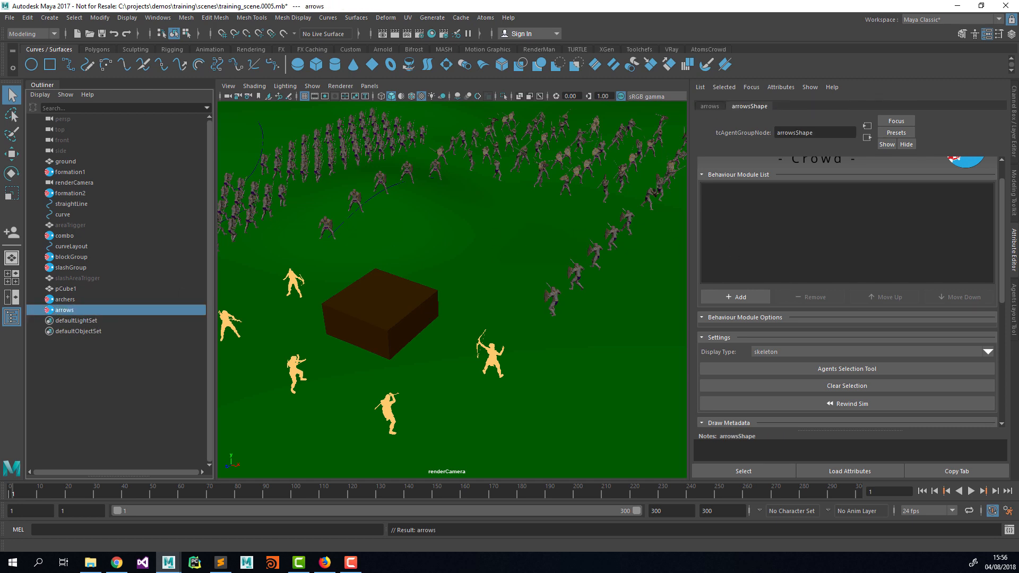
Add an arrowEmitter layout module to the arrows agent group
key(alt+Tab)
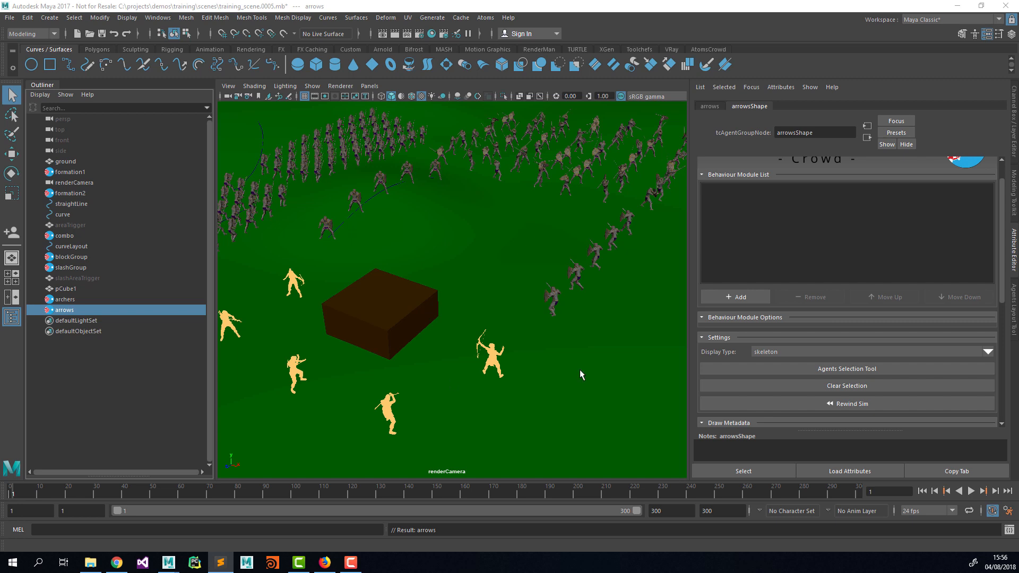
scroll(775, 301, up, 2)
click(744, 332)
mouse_move(742, 405)
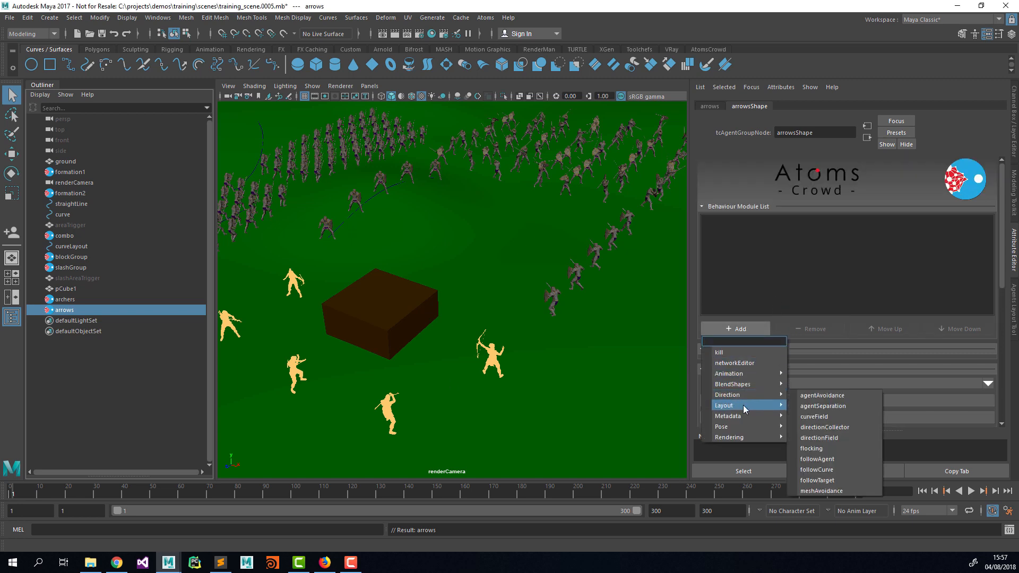
click(821, 417)
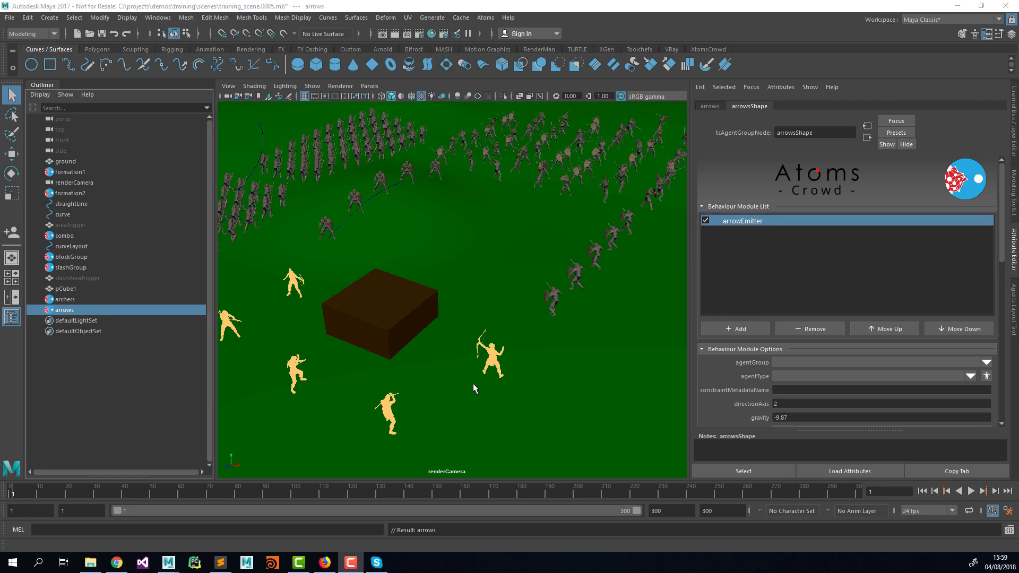
Set the arrowEmitter's agentGroup to archersShape and its agentType to arrow
click(985, 362)
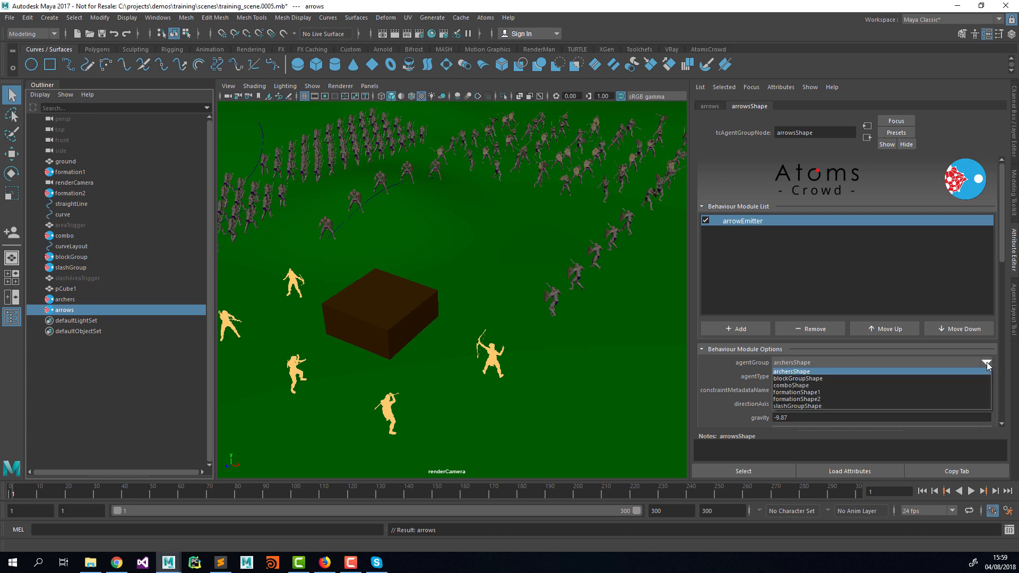
click(849, 372)
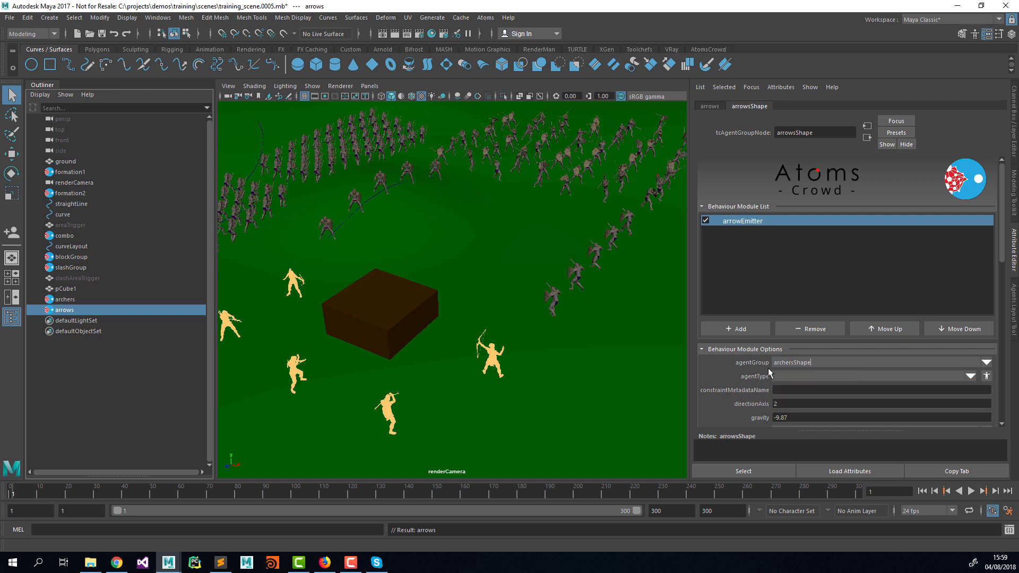
scroll(768, 368, down, 1)
click(870, 345)
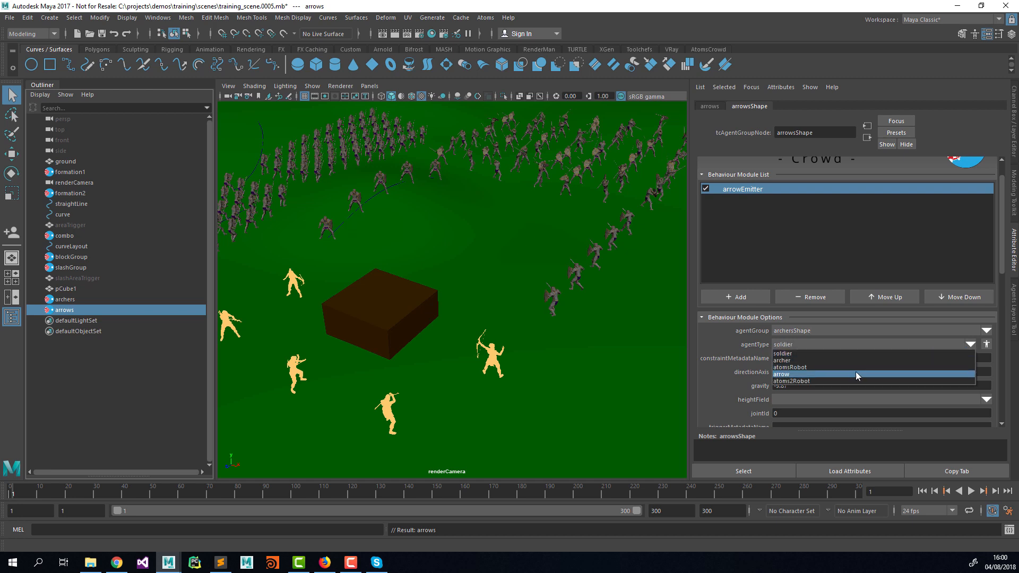
click(855, 373)
Set the arrowEmitter's constraintMetadataName to constrainArrow and move on to the jointId value
scroll(795, 329, down, 1)
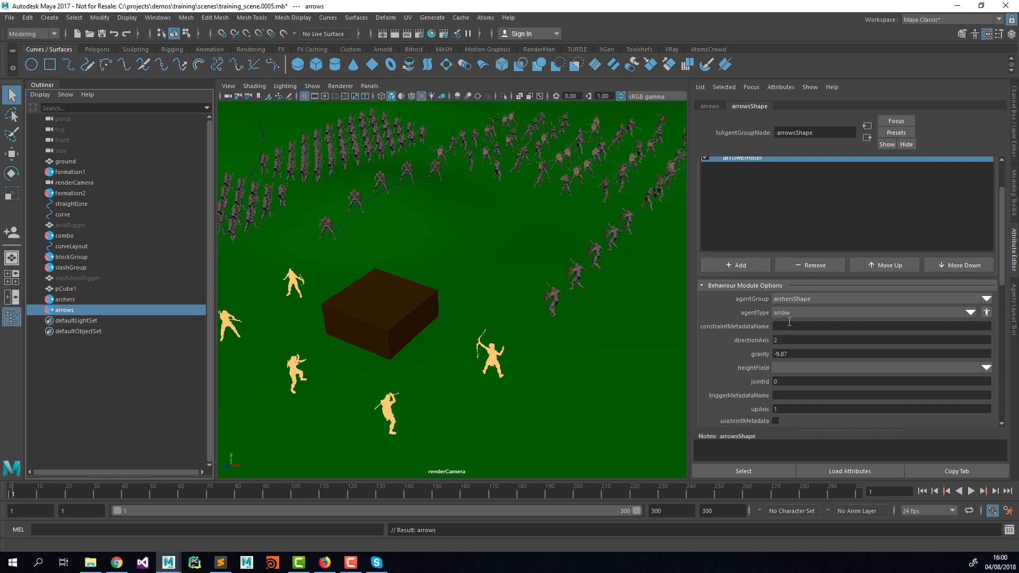
scroll(794, 314, down, 1)
click(791, 297)
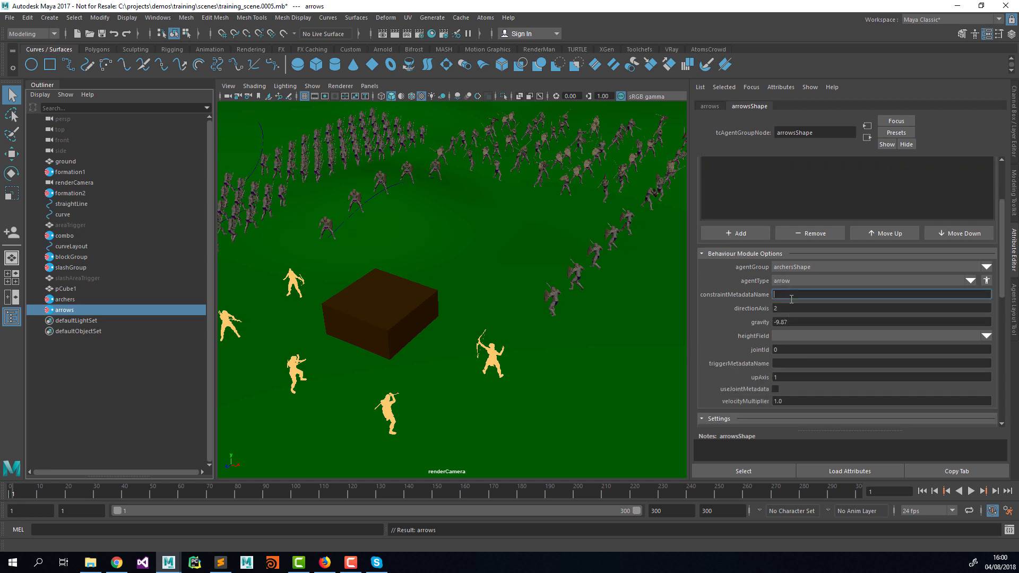
text(constrain)
text(Arrow)
key(Tab)
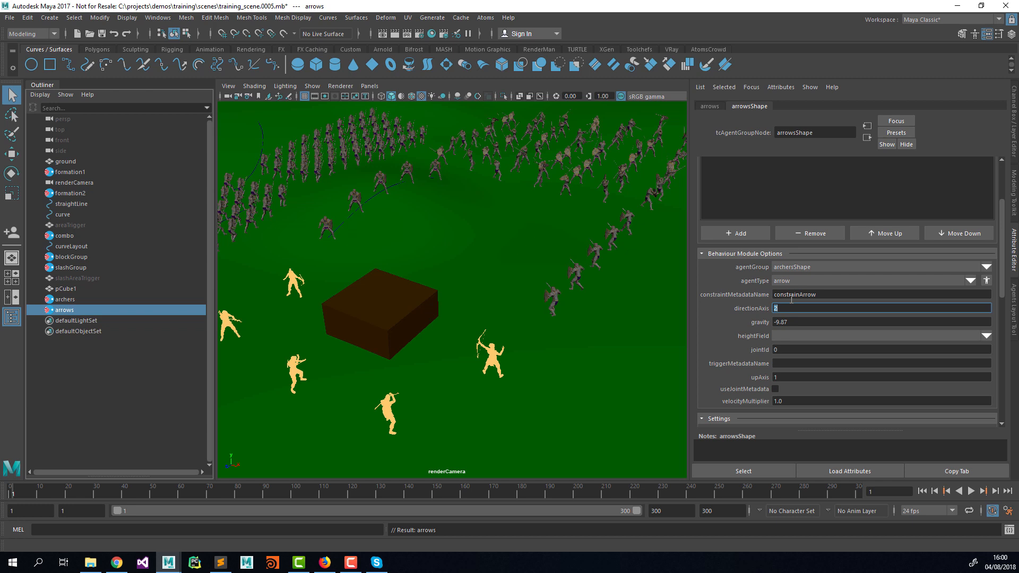
key(Tab)
key(Tab)
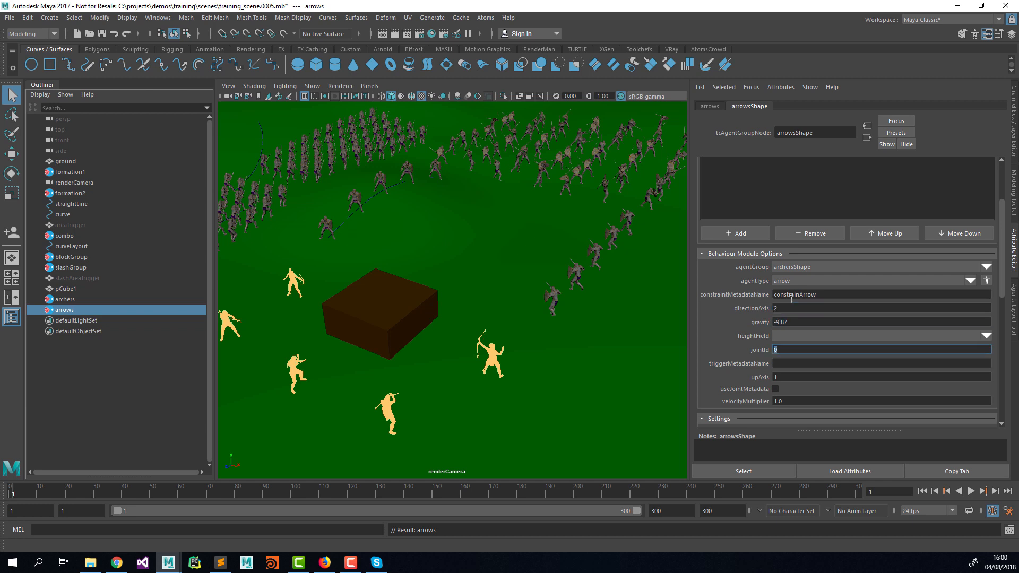
Set the arrowEmitter's triggerMetadataName to emitArrow
click(788, 366)
text(emitA)
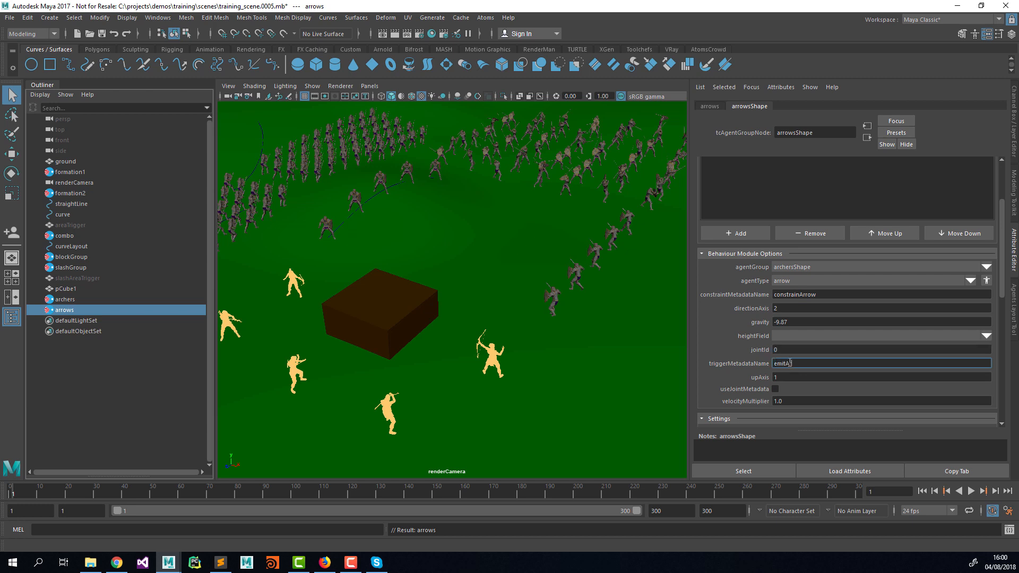
text(rrow)
key(Tab)
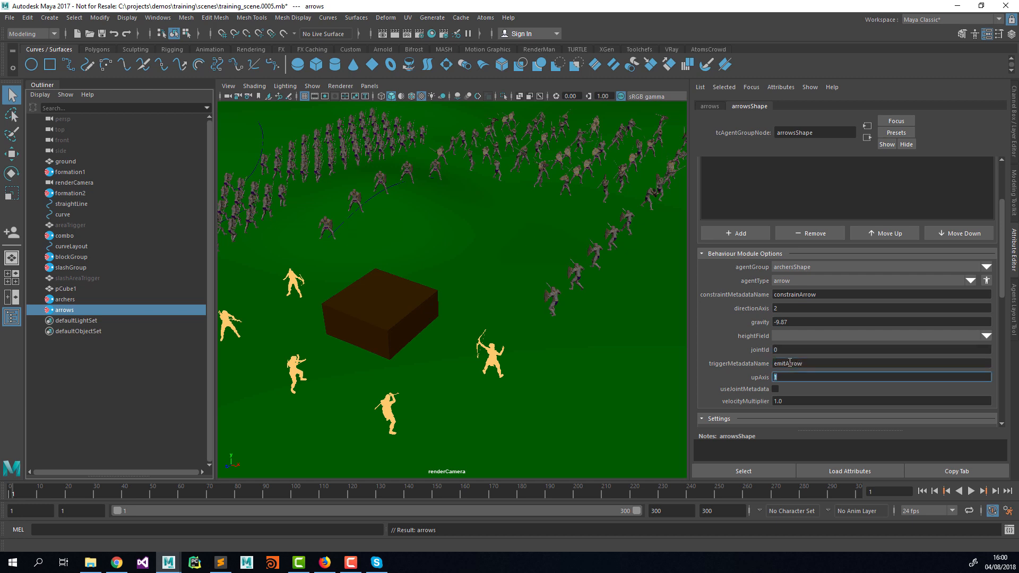
Add a height field named target from the brown box mesh in the Height Field Manager
click(383, 322)
click(485, 18)
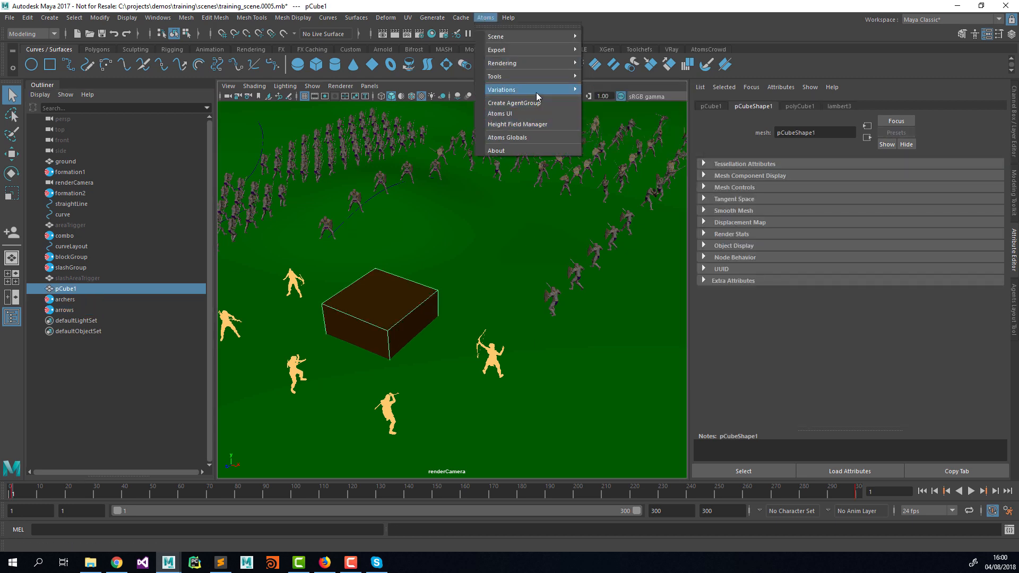
click(520, 124)
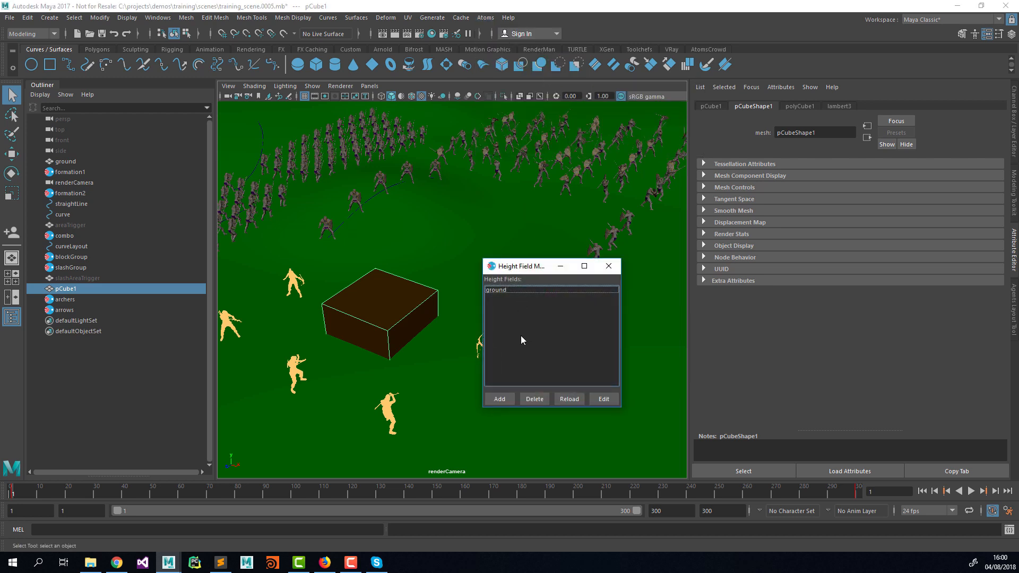
click(500, 399)
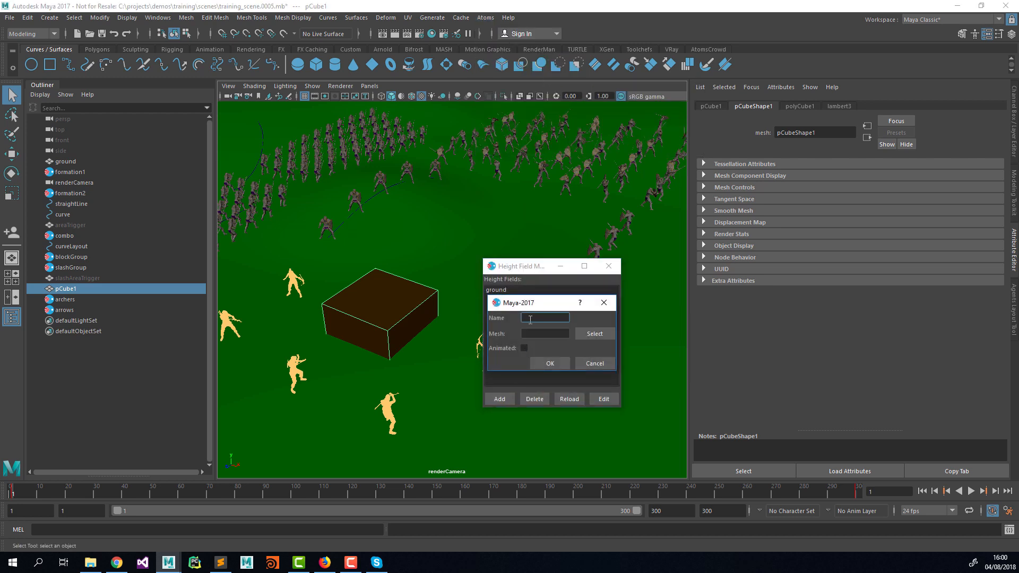
text(cub)
key(BackSpace)
key(BackSpace)
key(BackSpace)
text(target)
click(592, 333)
click(550, 363)
click(609, 267)
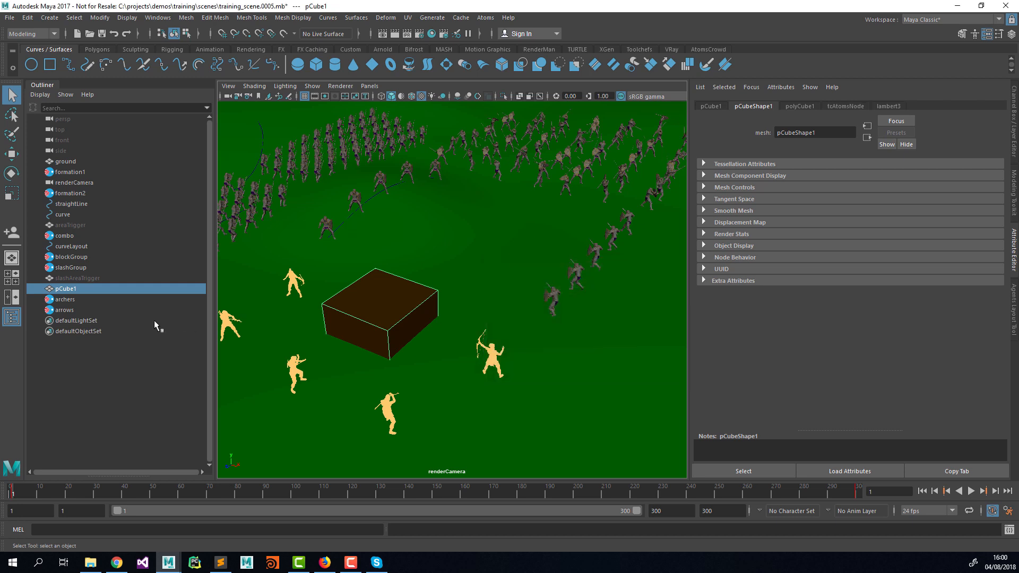
Reselect the arrows agent group and open the archer_draw animation clip event in the Atoms Editor
click(72, 306)
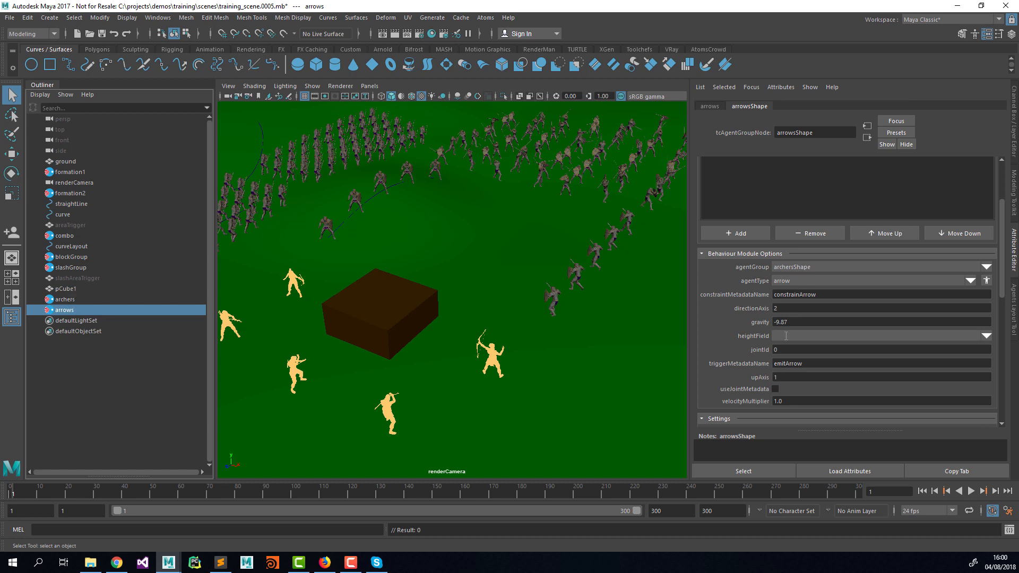
scroll(783, 307, down, 2)
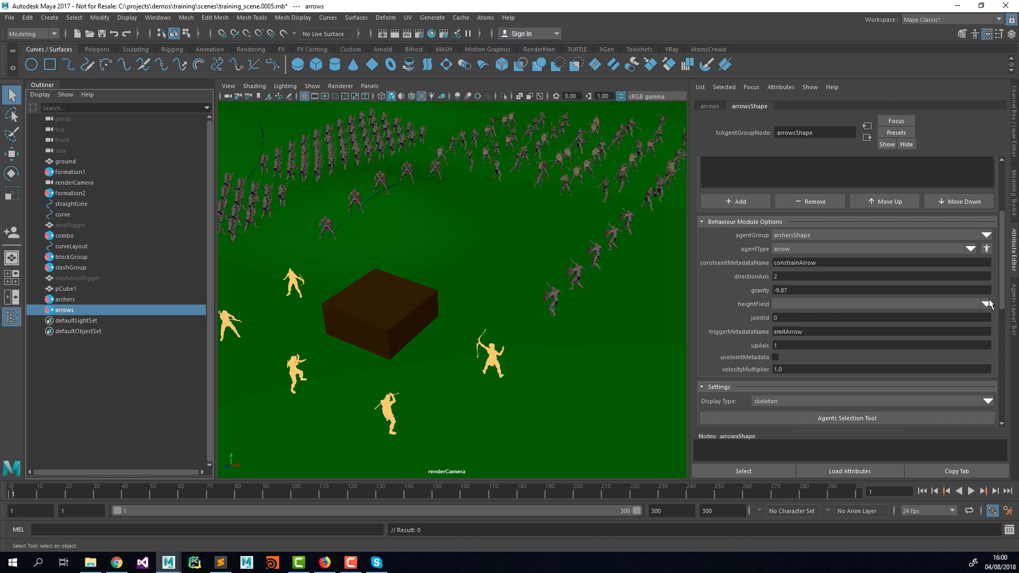
click(785, 317)
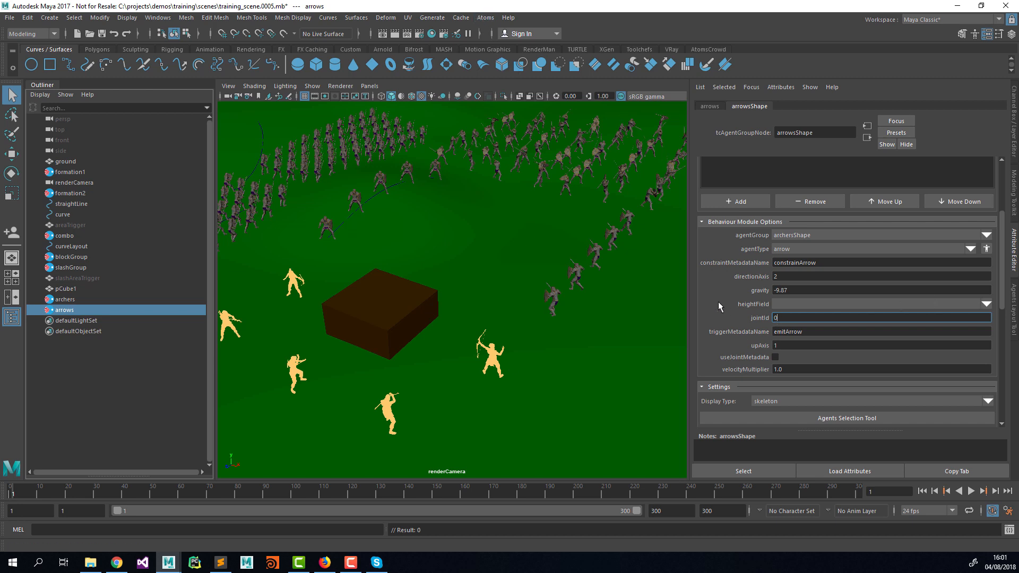
click(484, 18)
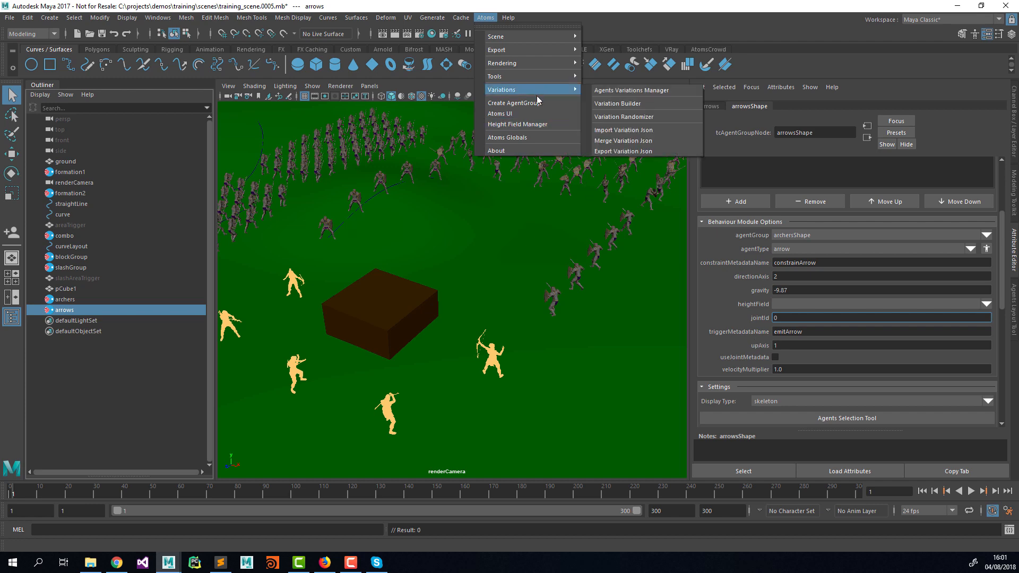
click(536, 113)
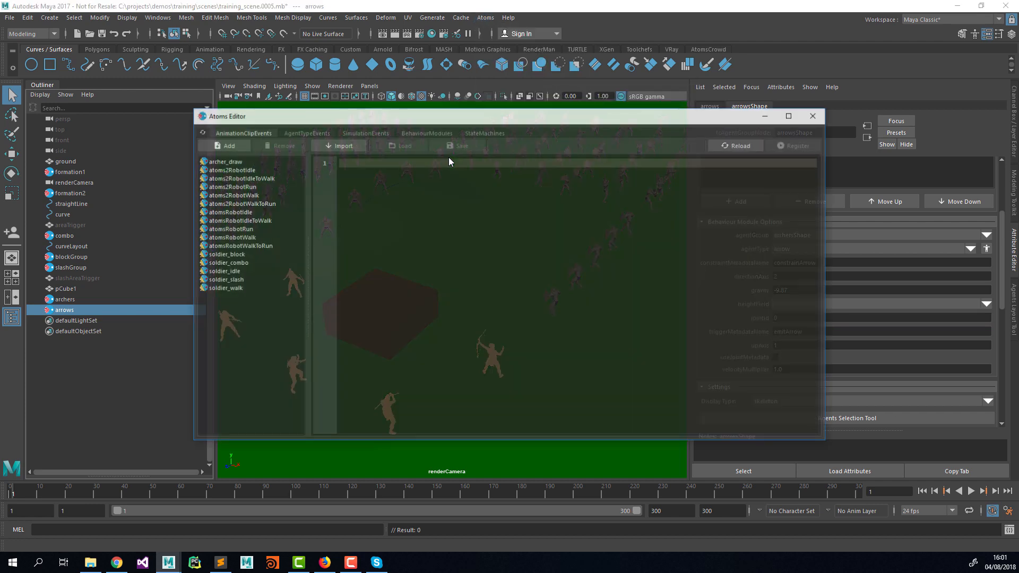
drag(382, 122, 412, 156)
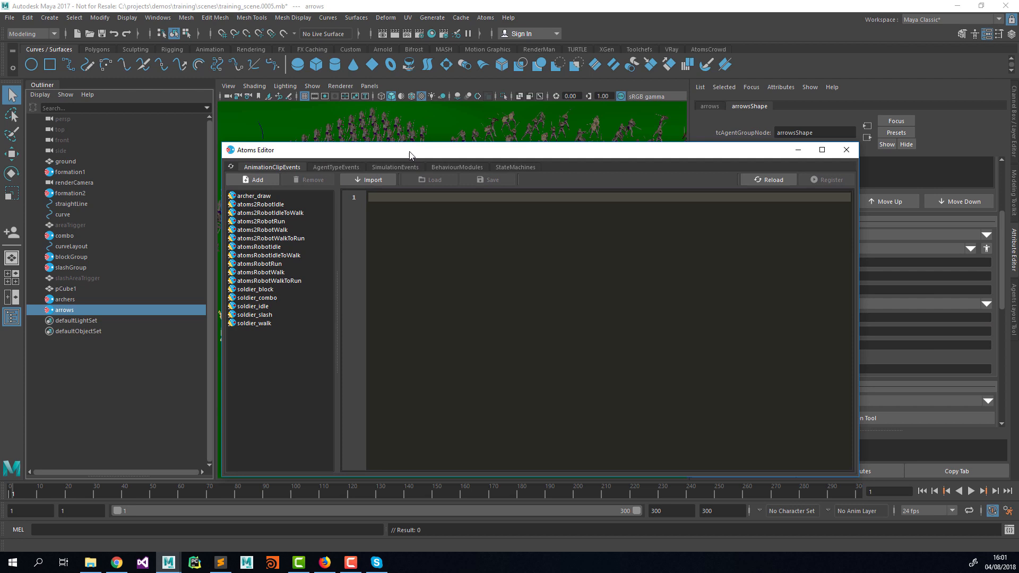
click(257, 198)
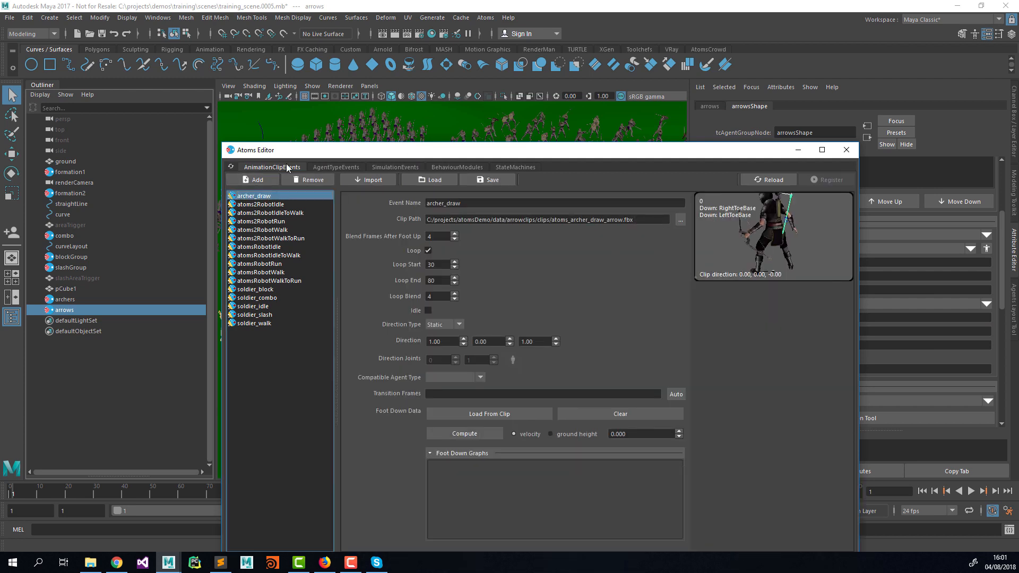
drag(299, 150, 283, 109)
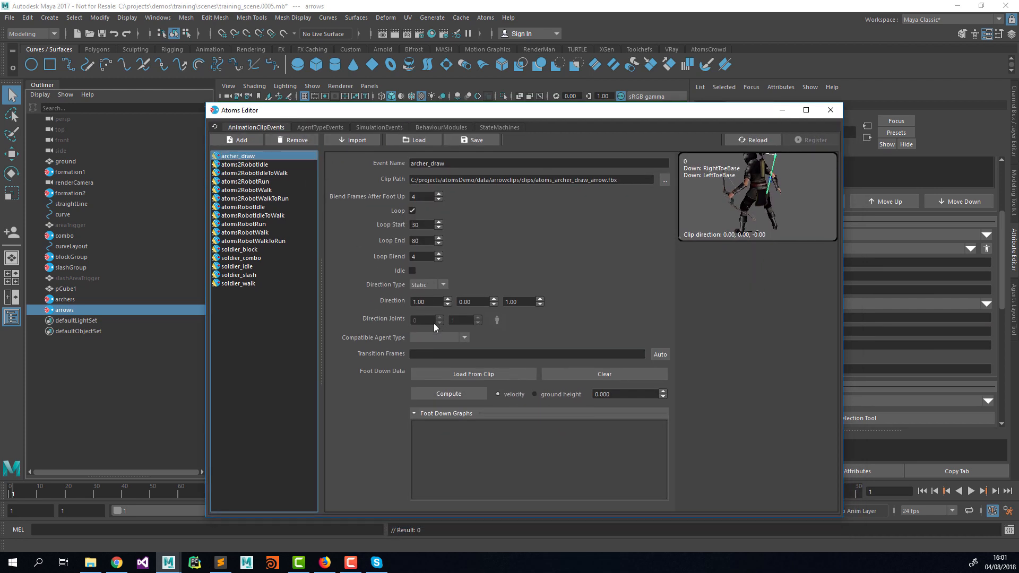
Switch archer_draw's direction type to Joints and examine the archer agent type's joint list for the extra1 joint's ID
click(428, 286)
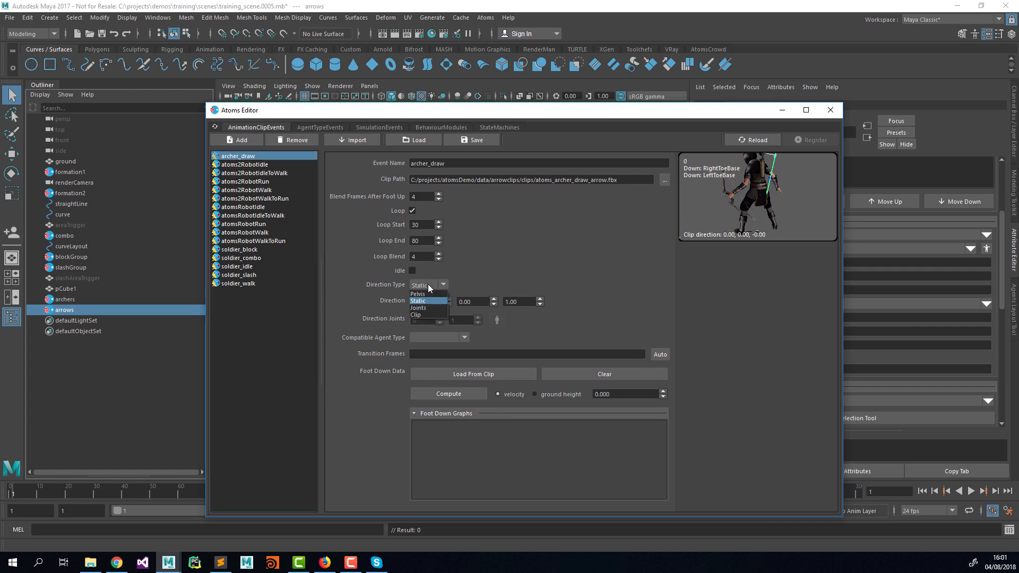
click(419, 308)
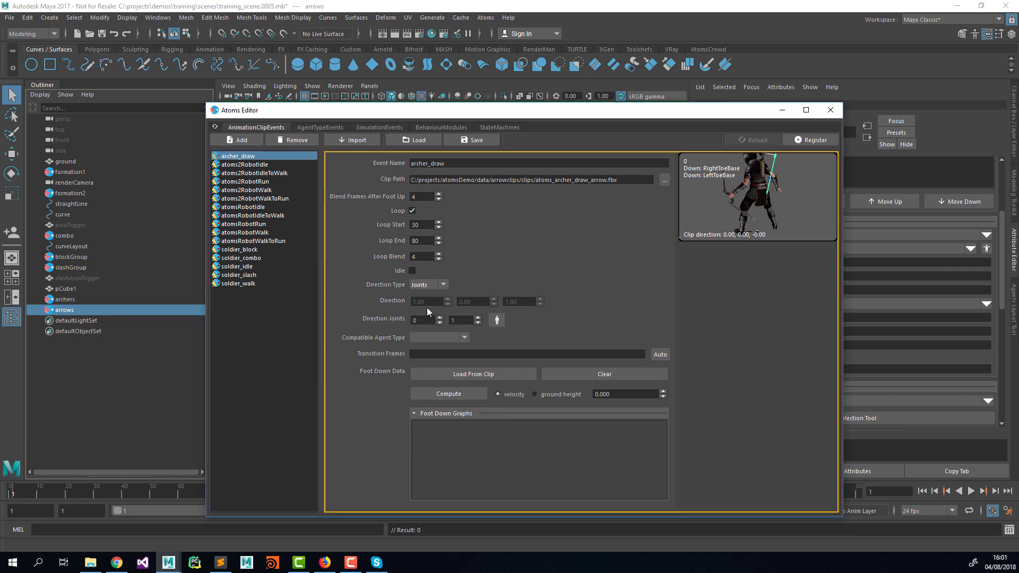
click(497, 320)
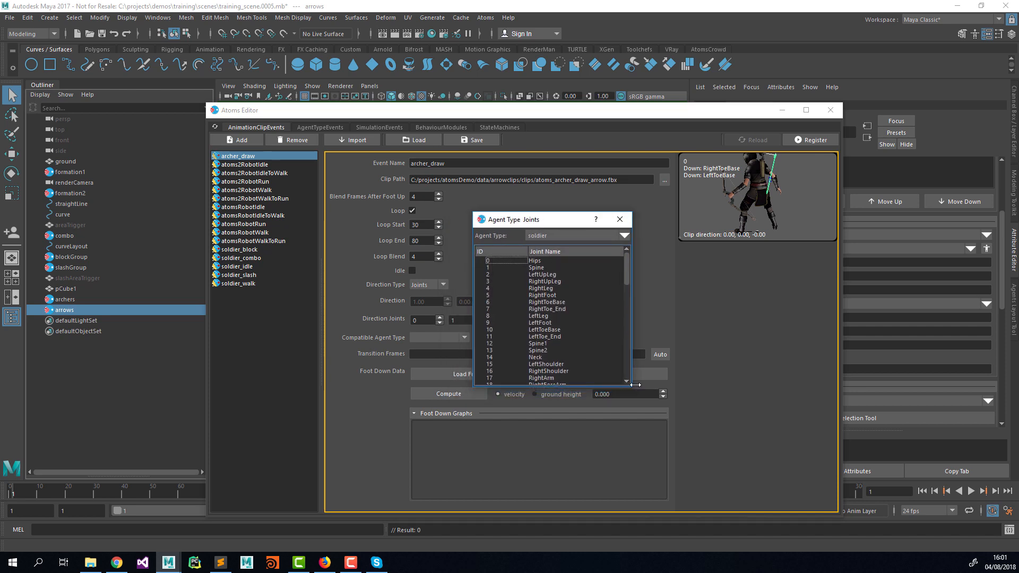
drag(635, 385, 656, 469)
click(566, 235)
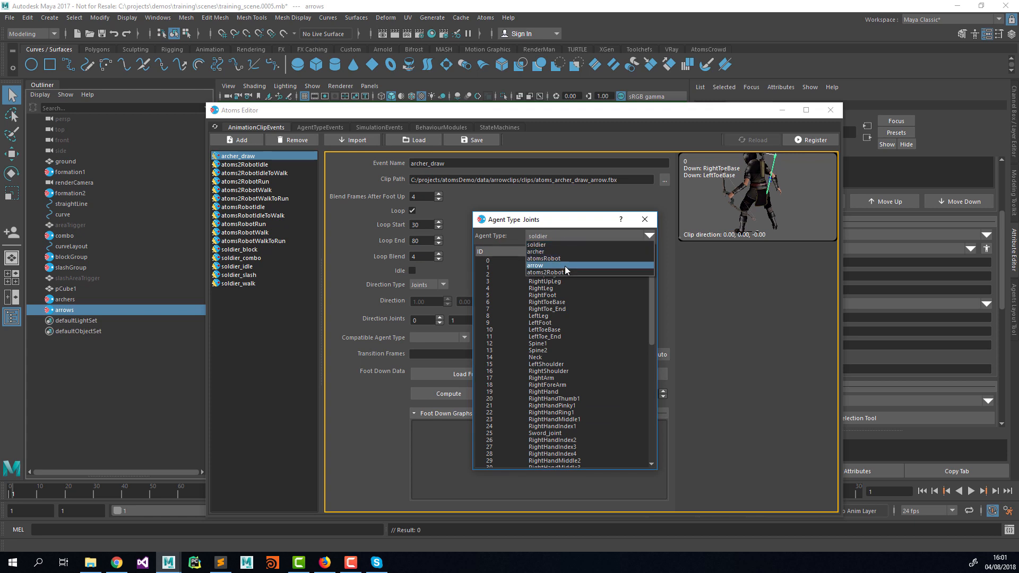
click(565, 252)
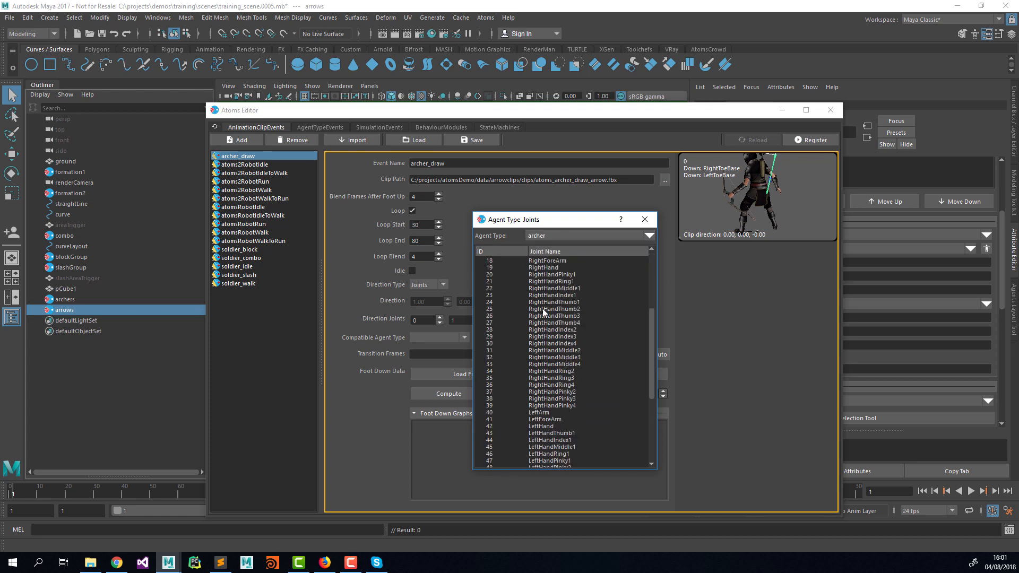
scroll(558, 329, down, 10)
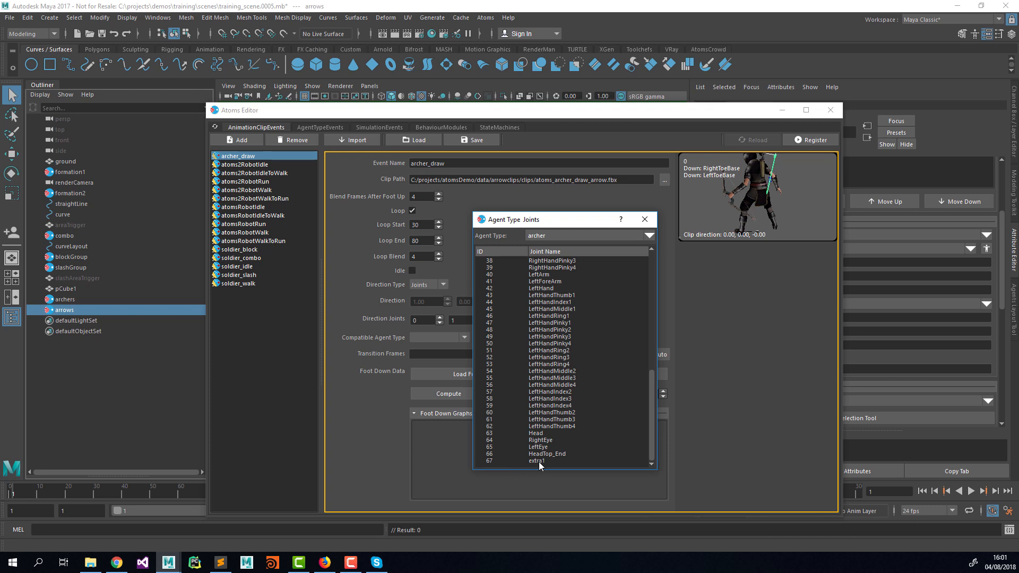
click(644, 220)
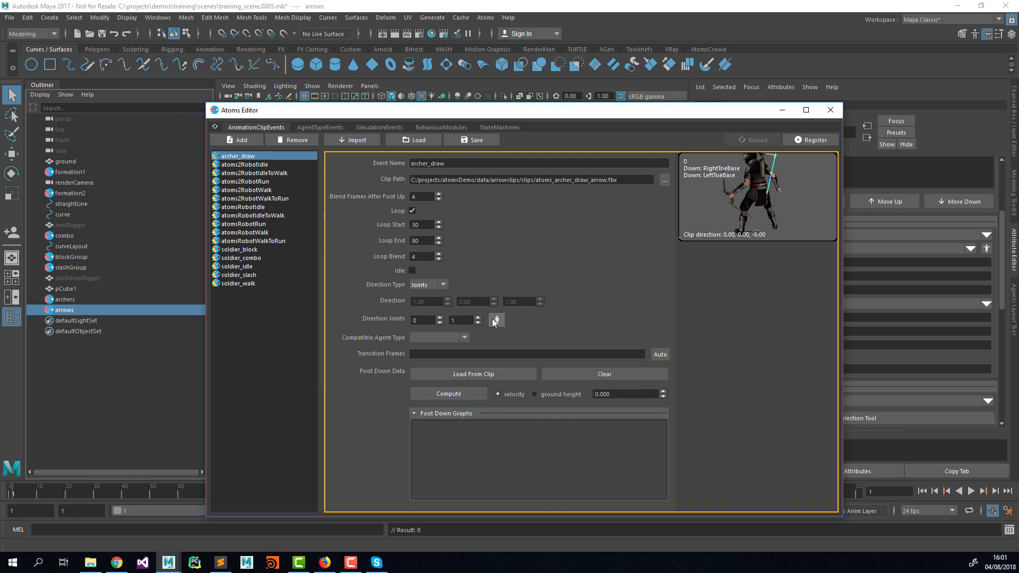
Restore archer_draw's direction type to Static and close the Atoms Editor
click(419, 286)
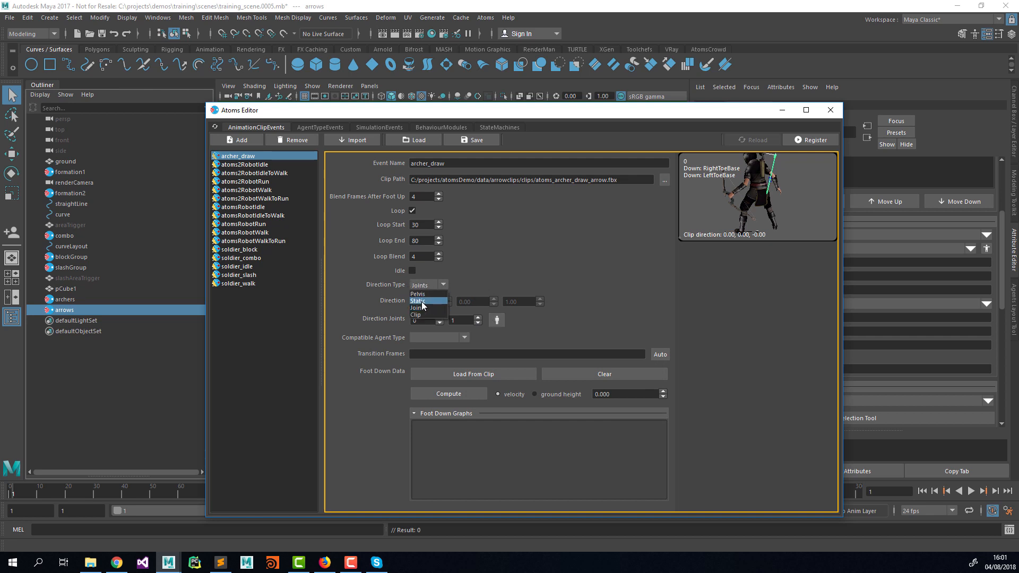
click(422, 301)
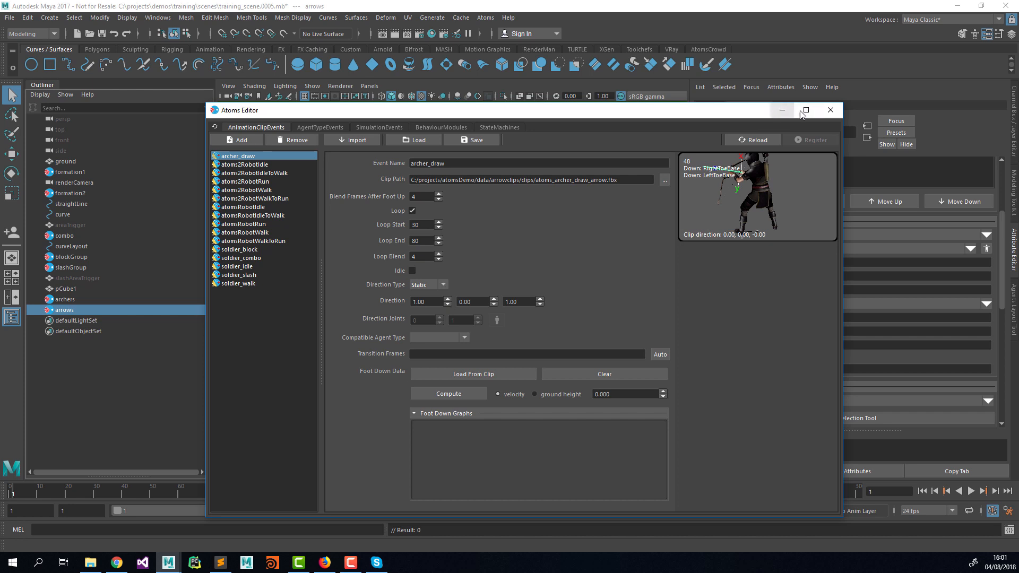
click(830, 110)
Set the arrowEmitter's jointId to 67 and its heightField to target
click(786, 317)
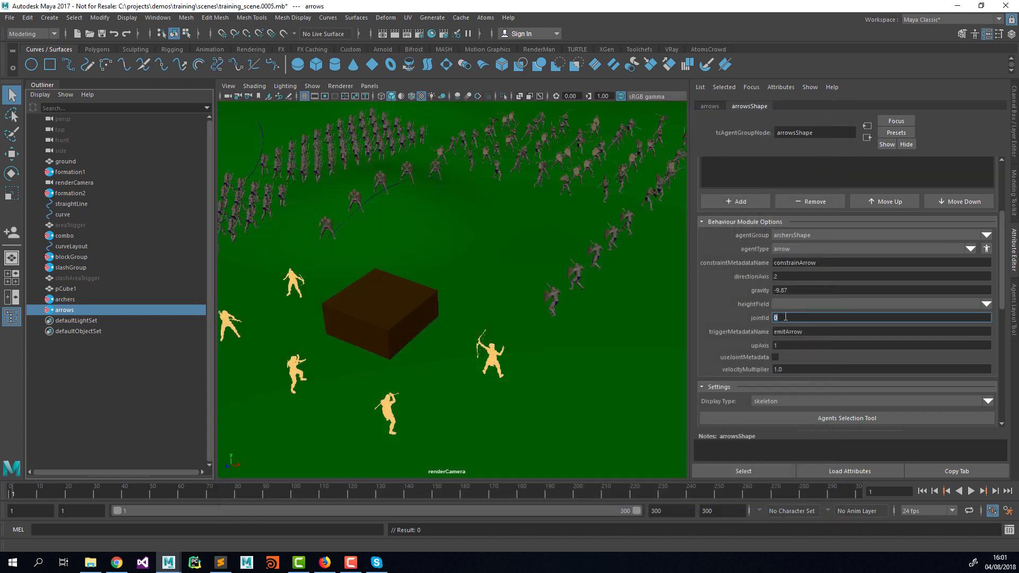
text(12)
key(Tab)
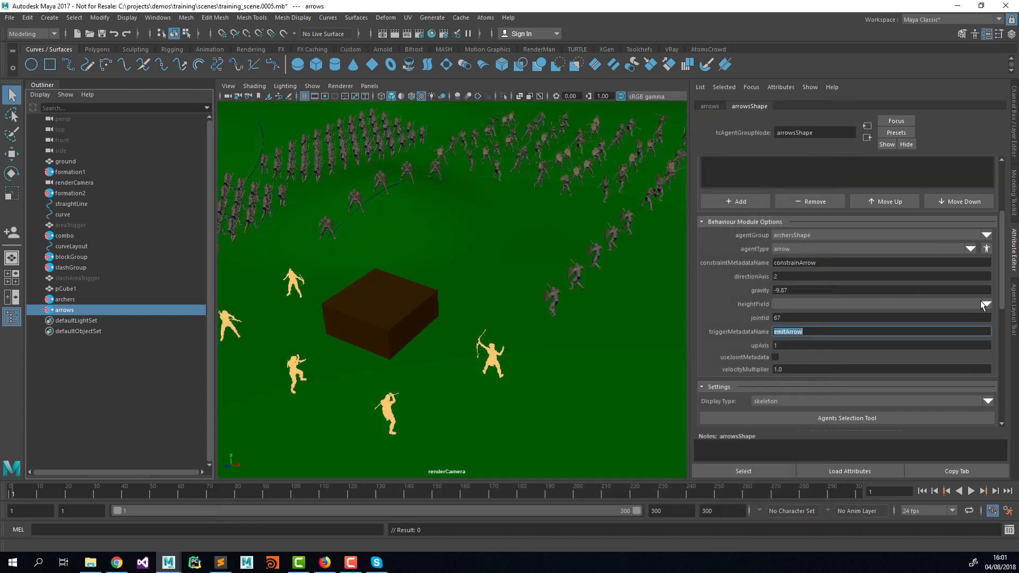
click(985, 304)
click(853, 320)
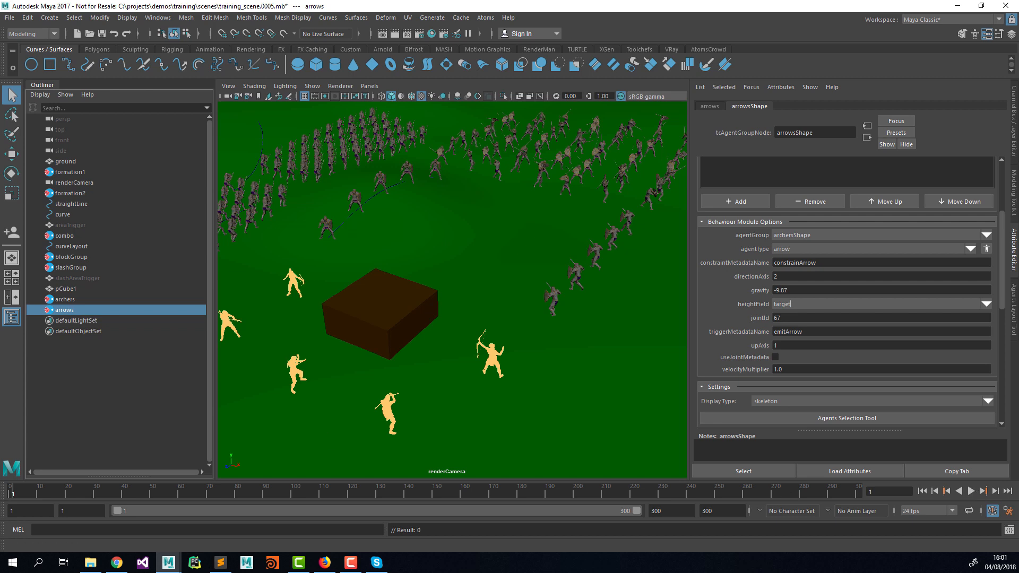
Set the arrowEmitter's velocityMultiplier to 150
click(784, 368)
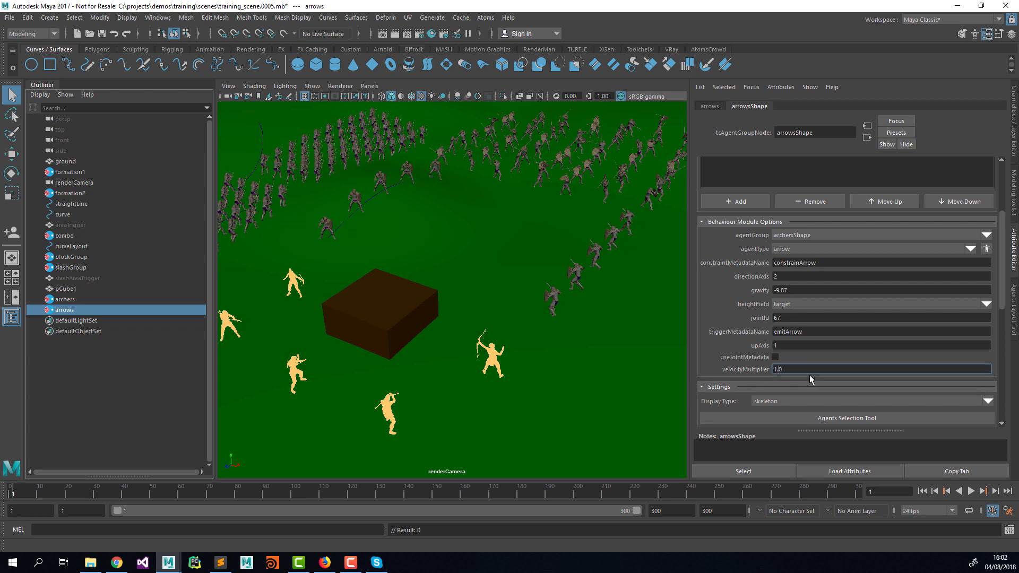
text(50)
key(Tab)
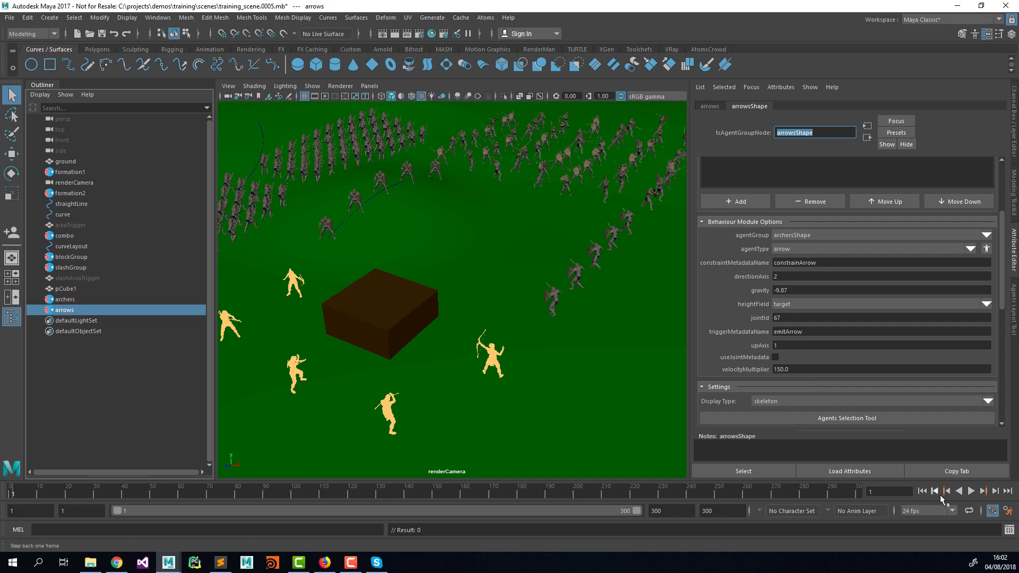
Play the simulation to about frame 100, stop it, and set the arrows group's display type to skin
click(971, 491)
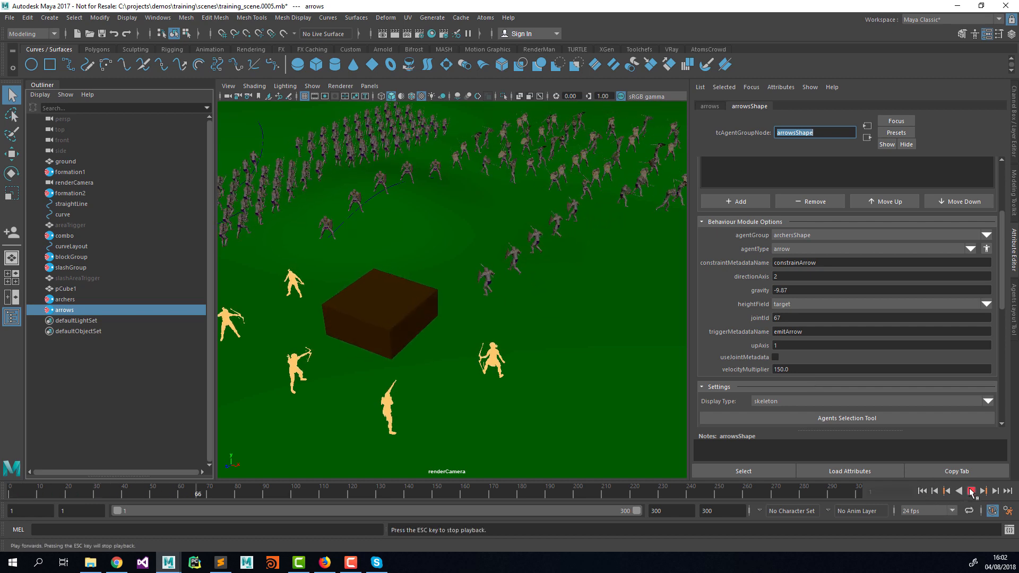
click(971, 491)
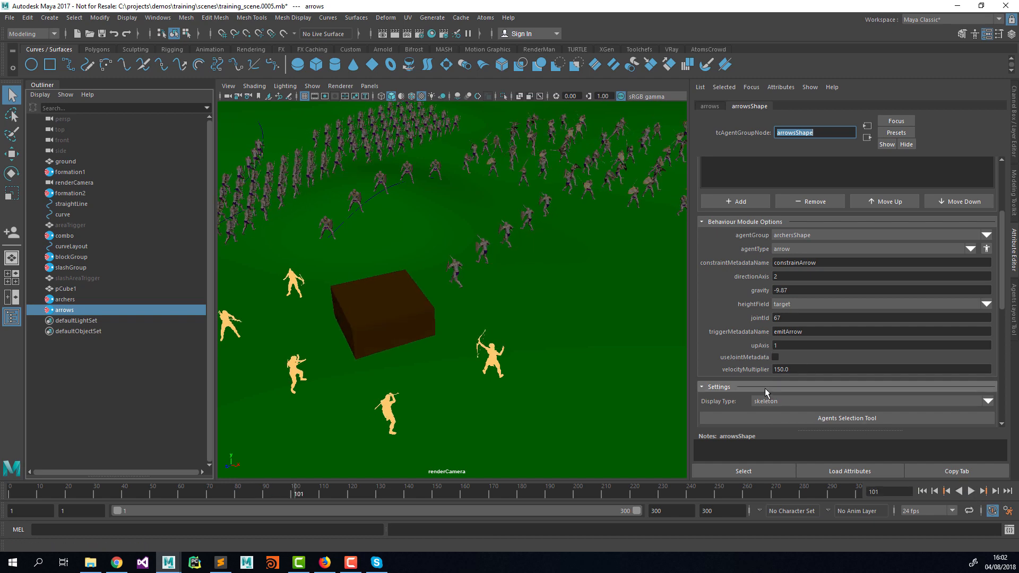
click(772, 402)
click(769, 422)
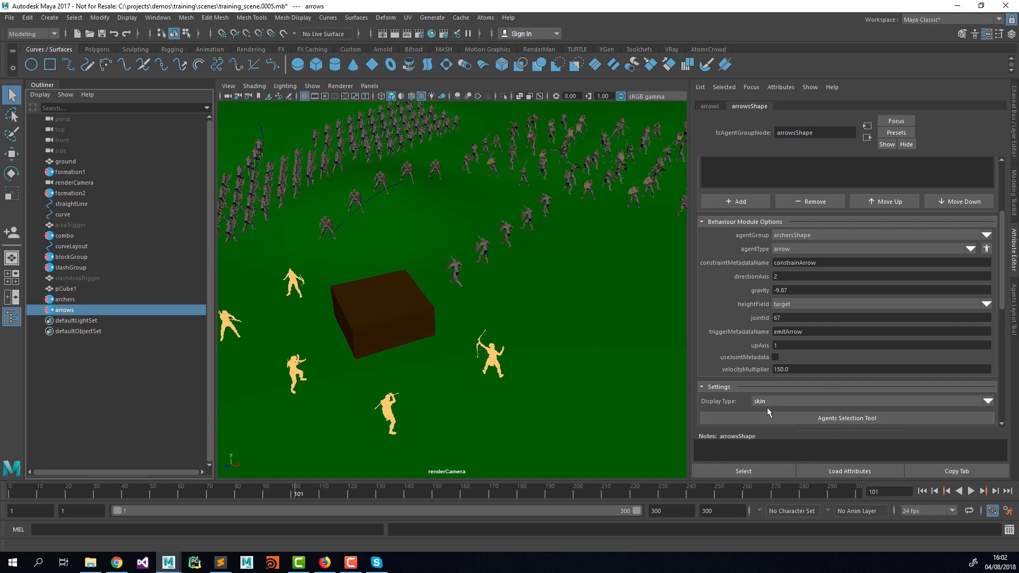
Replay the simulation from frame 1 to about frame 80 and inspect the archers up close through the persp camera
click(922, 491)
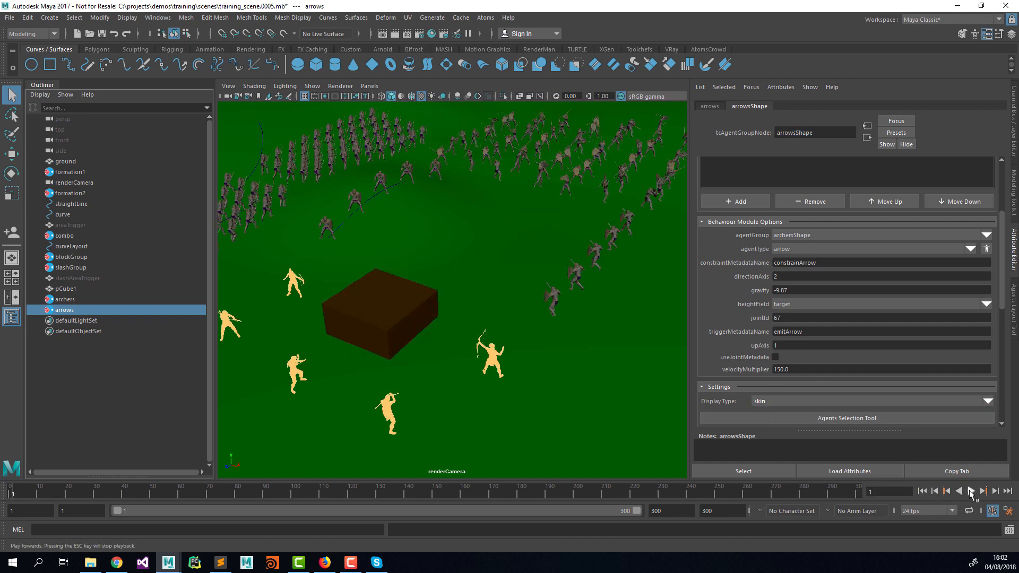
click(970, 492)
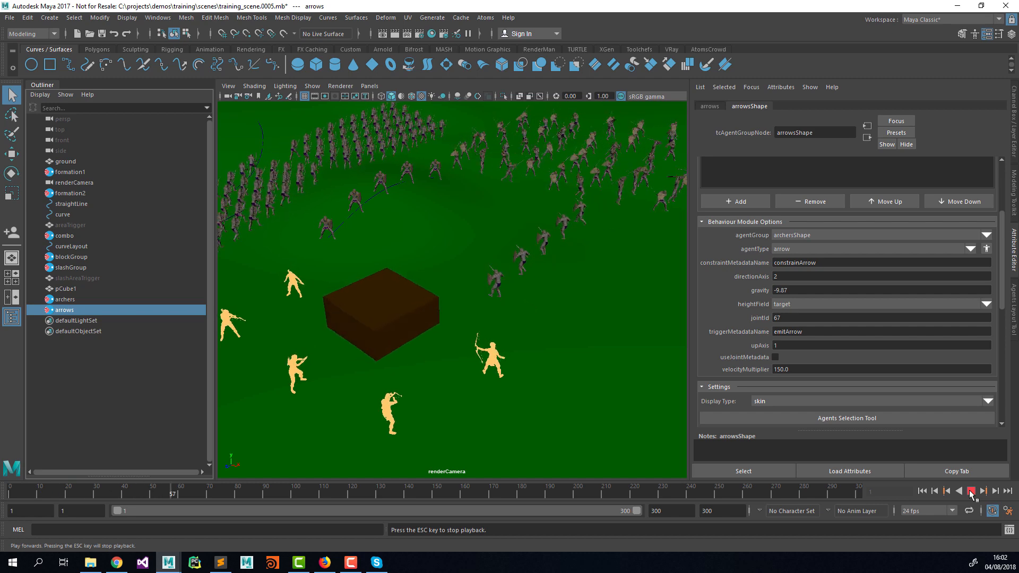
click(971, 492)
click(369, 85)
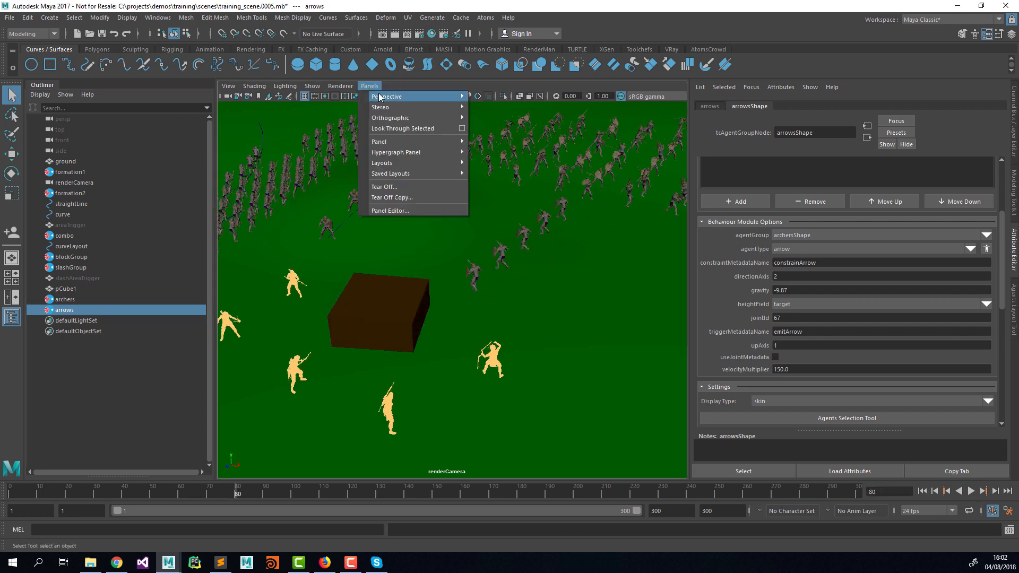
mouse_move(424, 97)
click(484, 99)
alt+right_drag(444, 268, 706, 276)
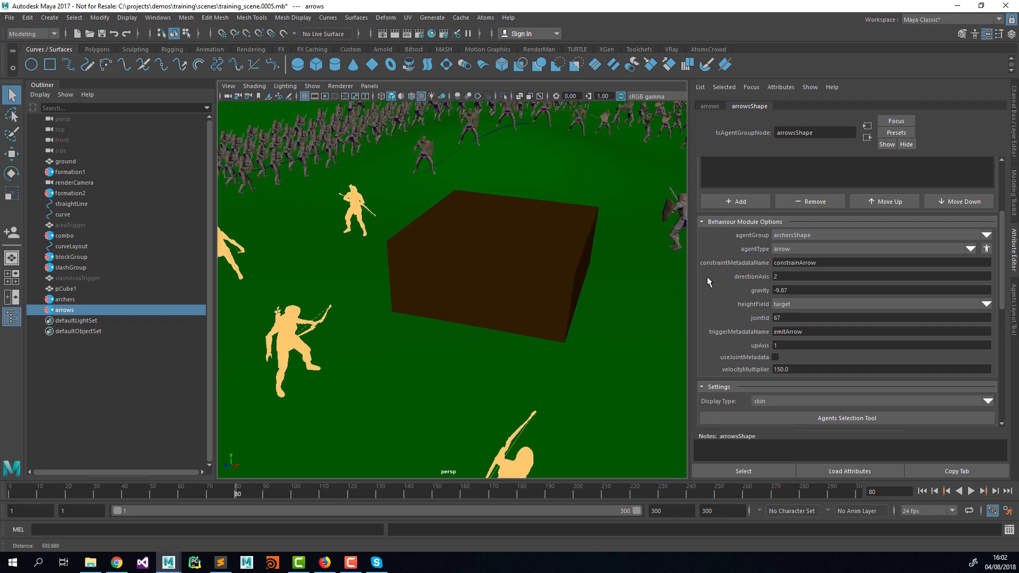
Enable useJointMetadata on the arrowEmitter and test it by playing on from frame 80 before rewinding to frame 1
alt+drag(570, 275, 551, 298)
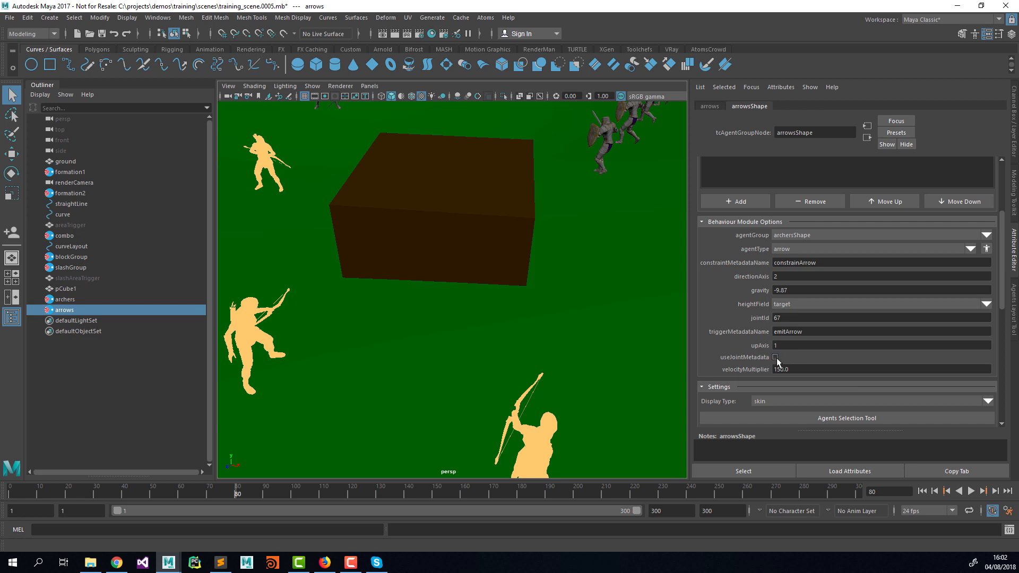
click(775, 357)
click(970, 490)
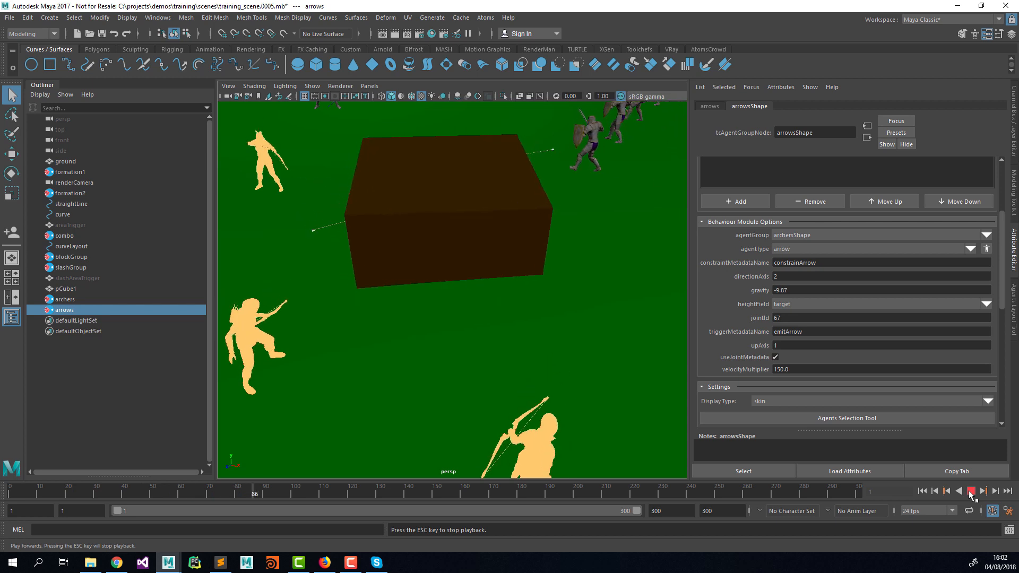
click(970, 491)
click(922, 491)
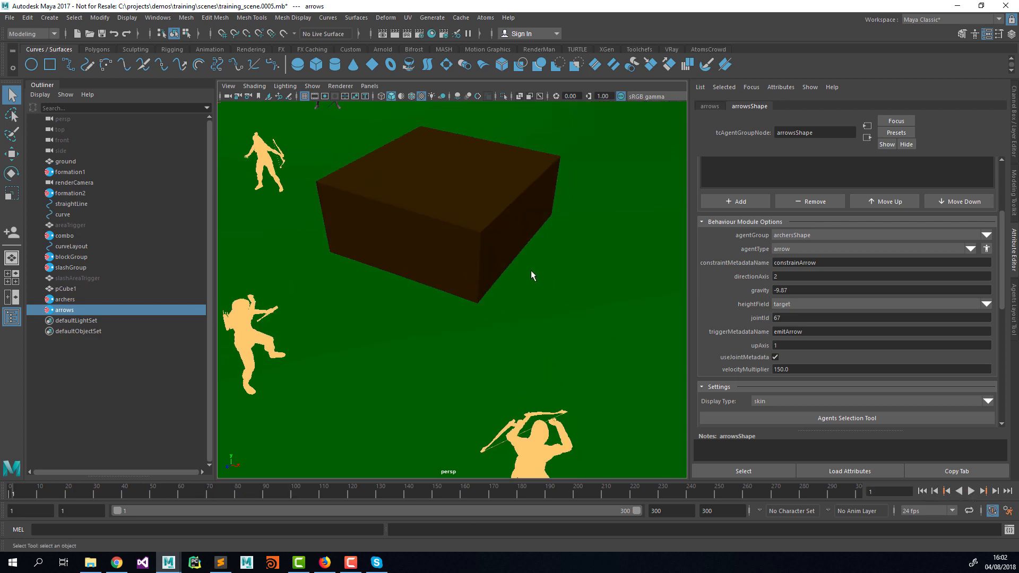
Look over the archers group's settings and the arrows group's arrowEmitter module options
click(492, 242)
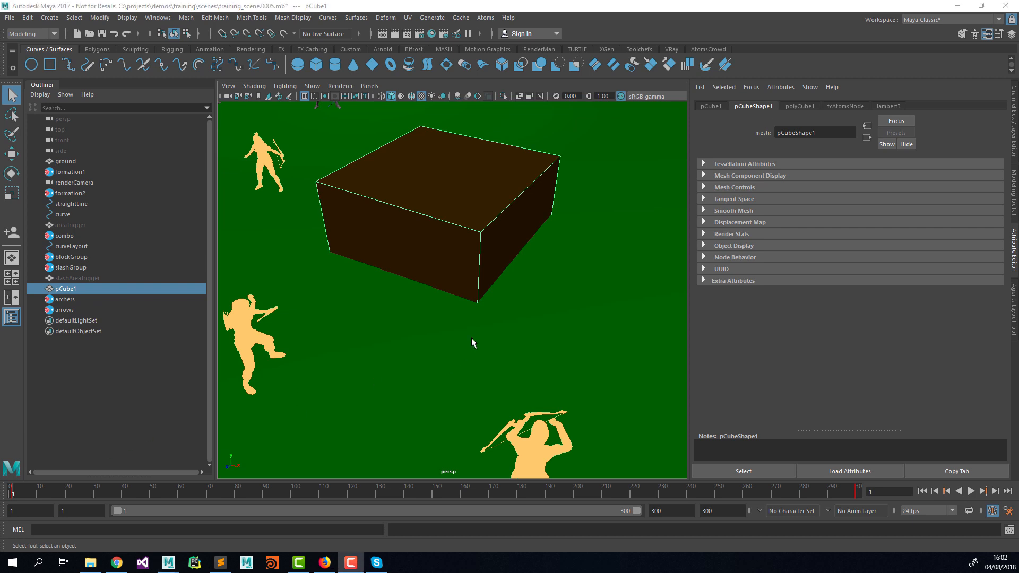
click(67, 299)
scroll(757, 390, down, 3)
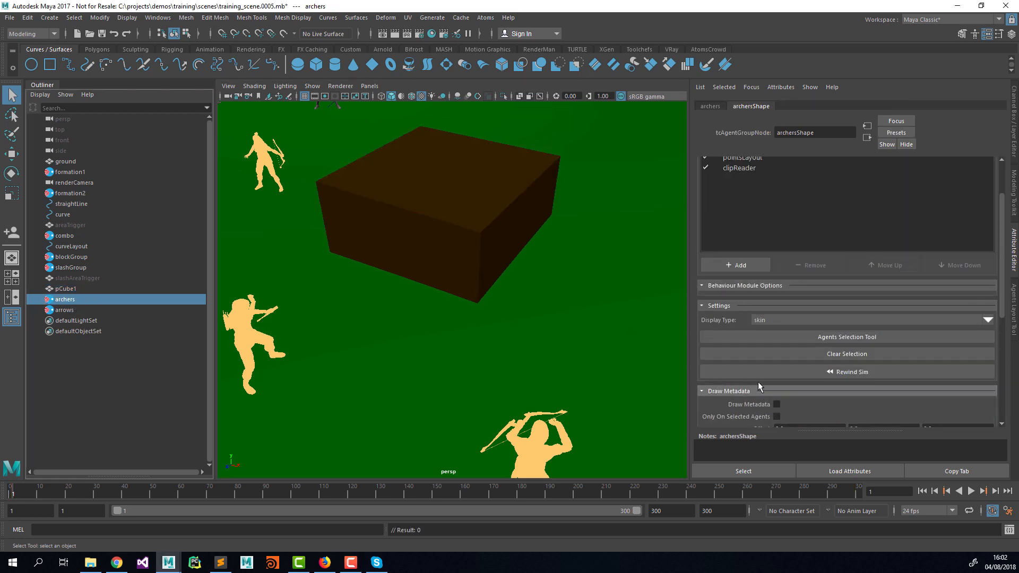
click(65, 310)
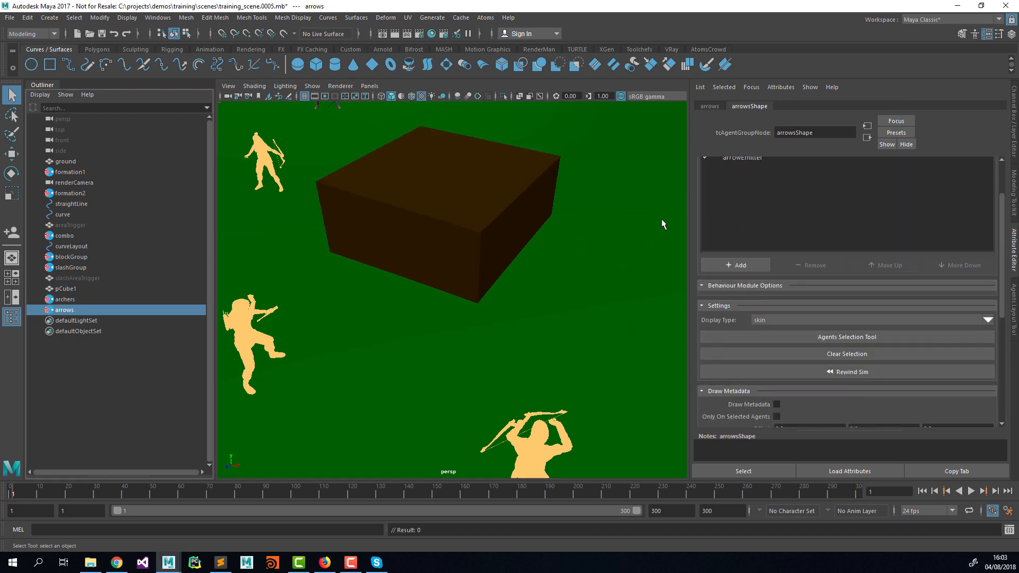
click(739, 157)
scroll(725, 346, down, 2)
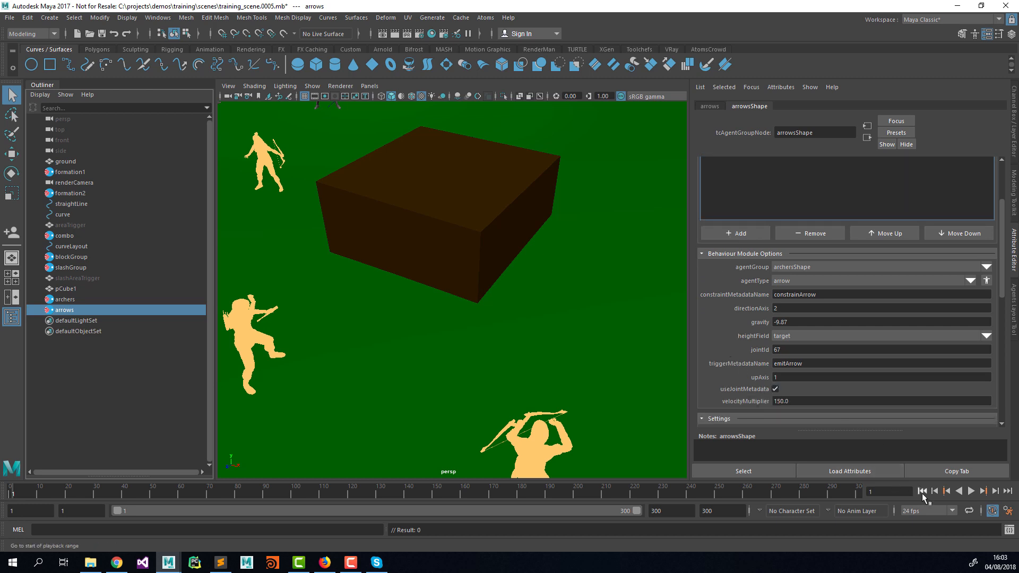
Scale the brown box pCube1 slightly taller along its vertical axis
click(475, 262)
key(e)
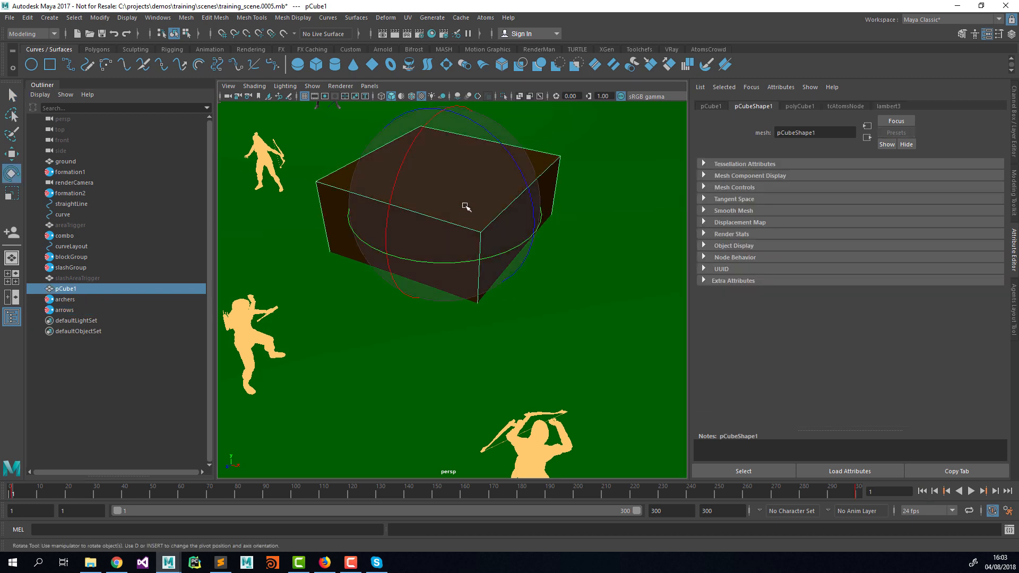
key(r)
drag(444, 124, 438, 62)
Reload the target height field in the Height Field Manager and close the manager
click(485, 17)
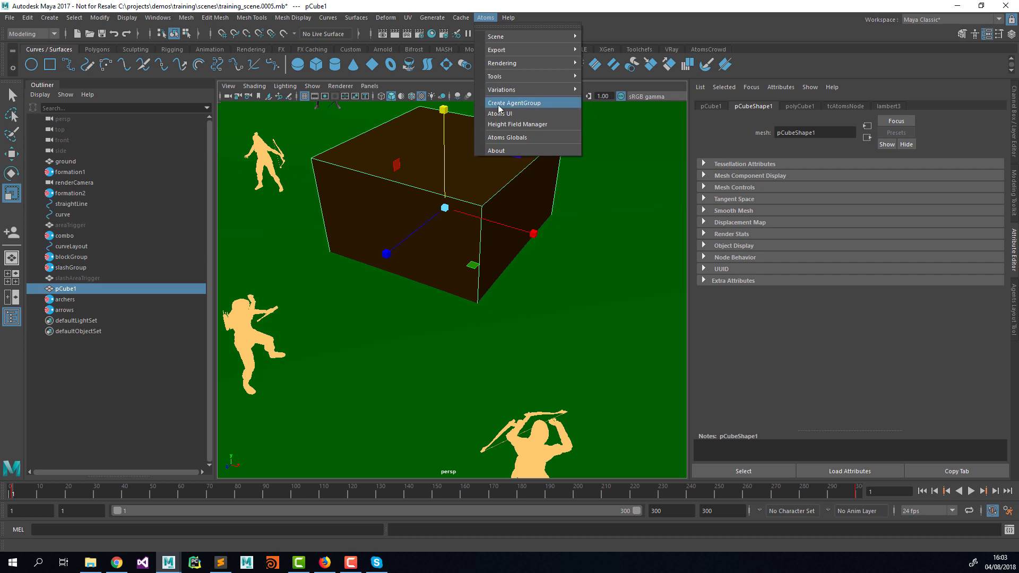
click(509, 124)
click(494, 297)
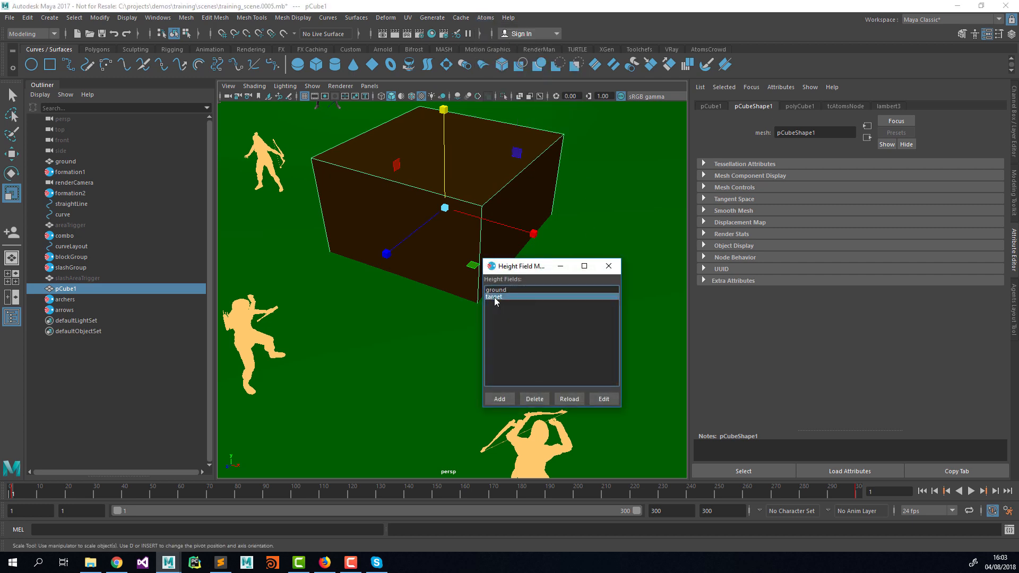
right_click(495, 298)
click(570, 325)
click(608, 266)
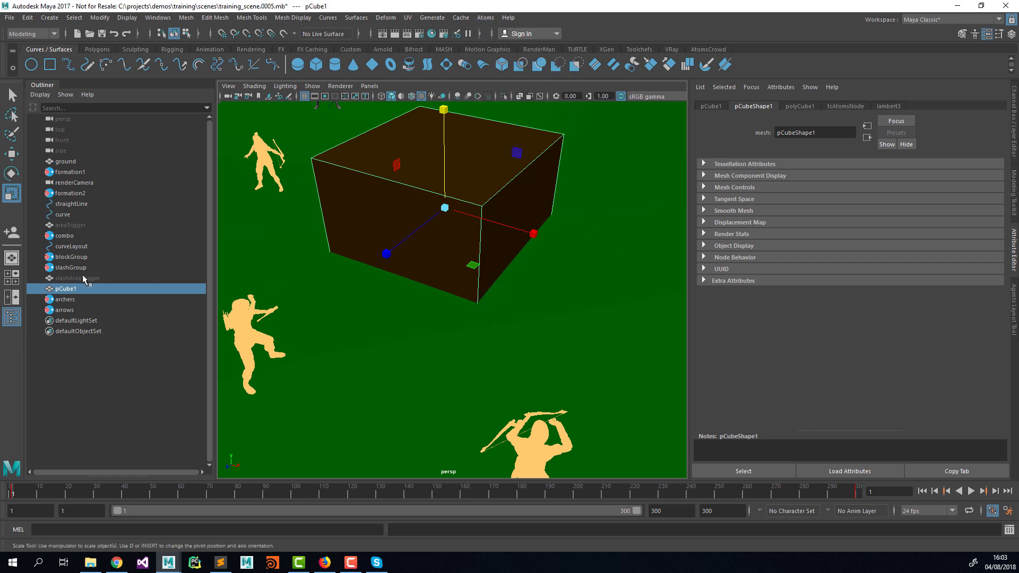
Play the simulation to about frame 220 in a wider view with the arrows group selected, and rewind to frame 1
click(80, 309)
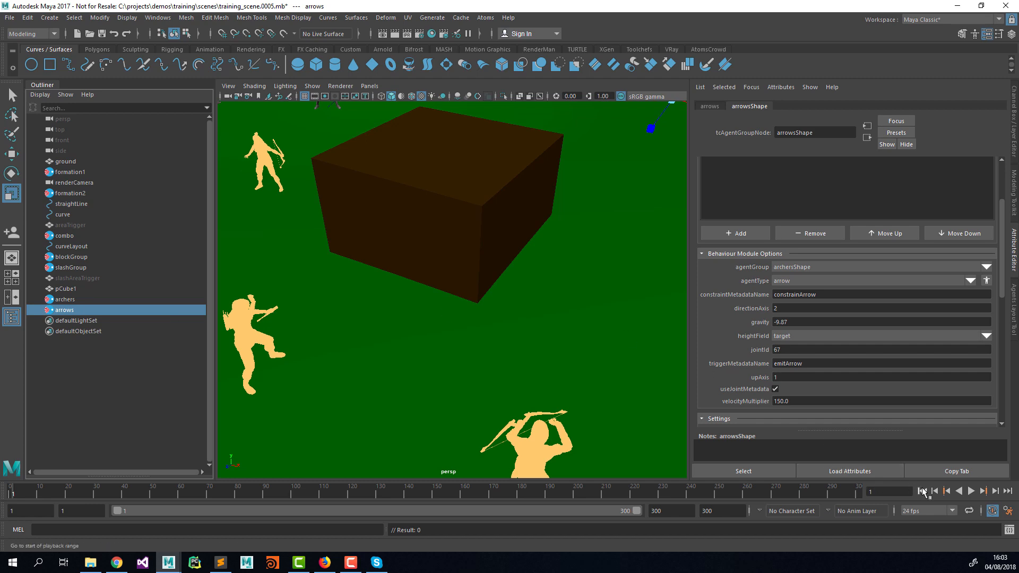
scroll(544, 304, down, 1)
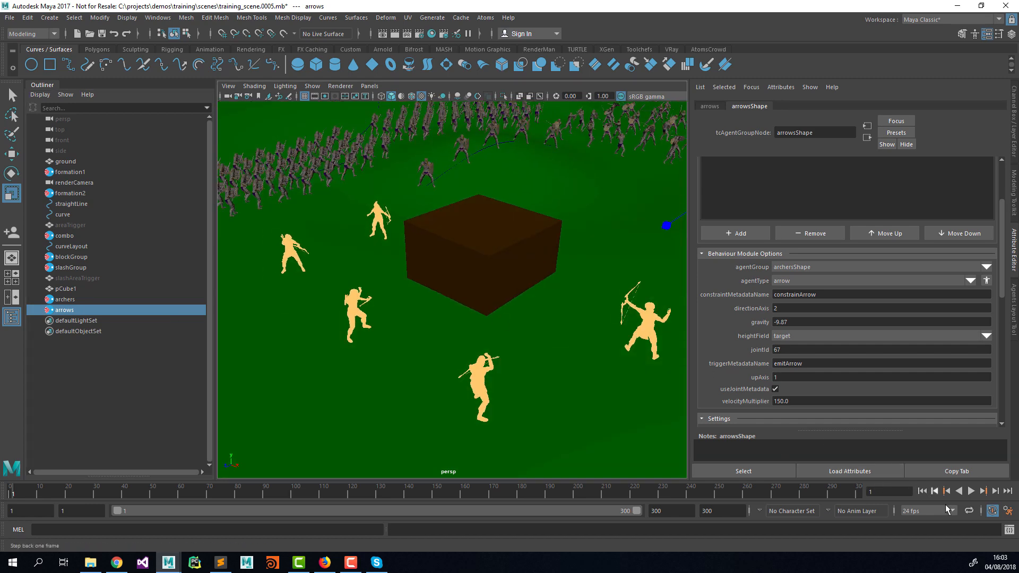
click(970, 492)
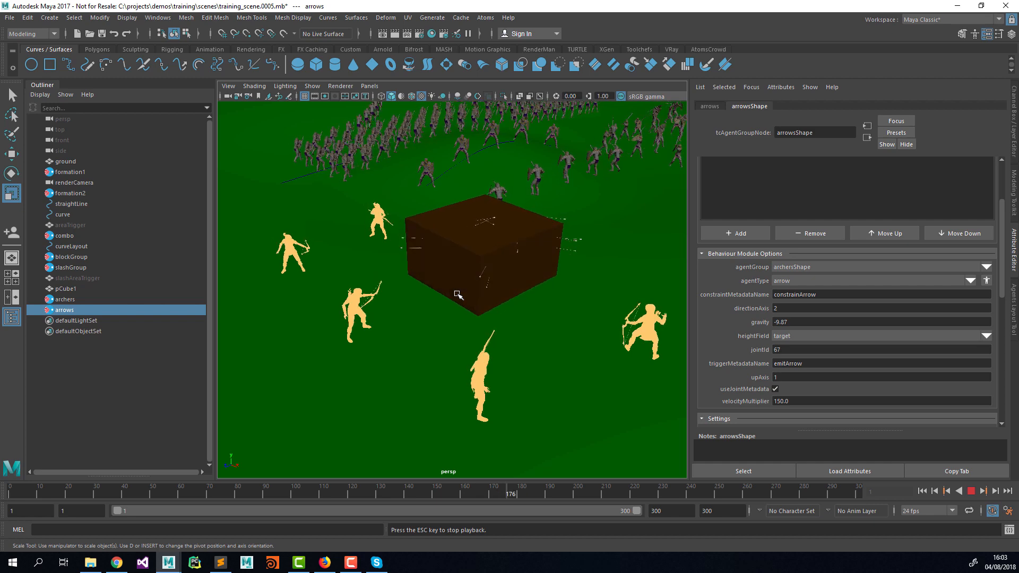
click(971, 491)
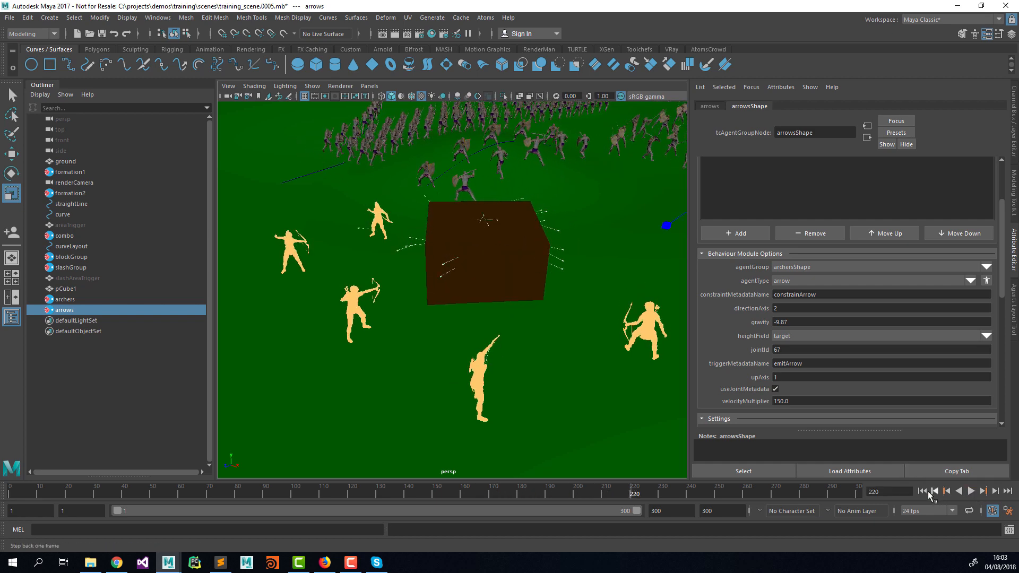
click(922, 491)
Scale the brown box taller to a Scale Y of about 466 and reload the target height field
click(535, 260)
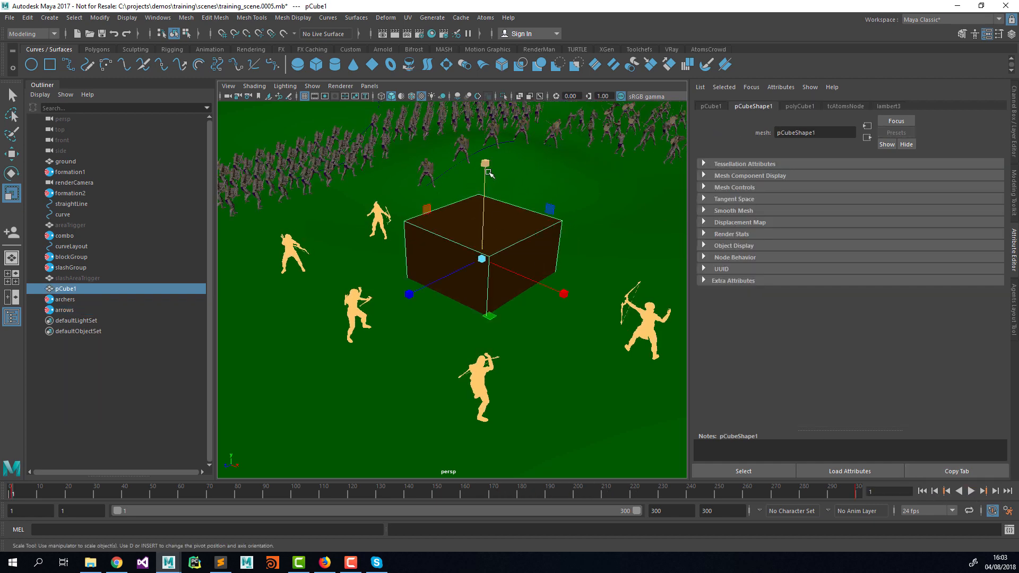
drag(487, 170, 487, 130)
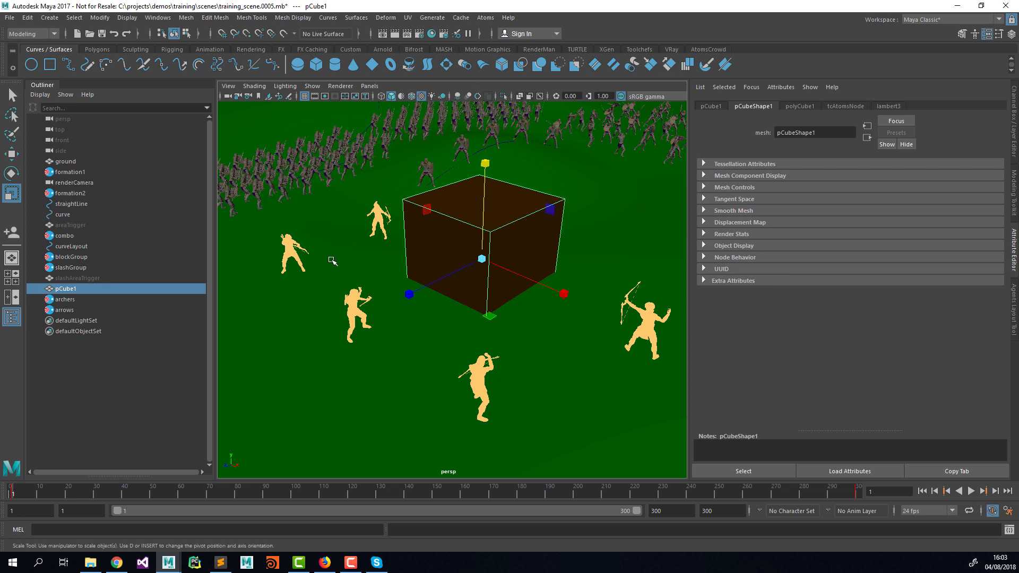
click(486, 18)
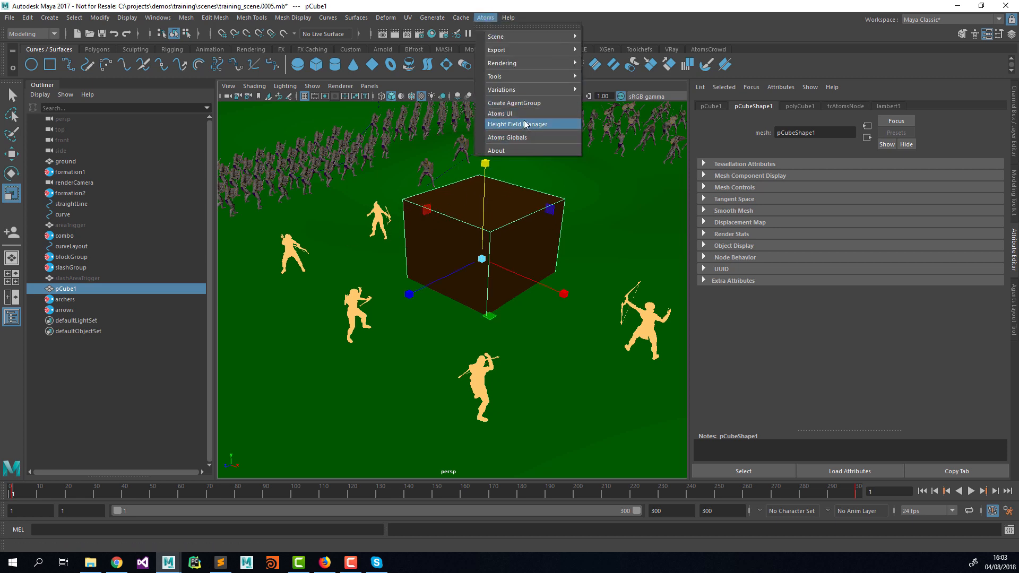
click(526, 124)
click(502, 298)
right_click(502, 297)
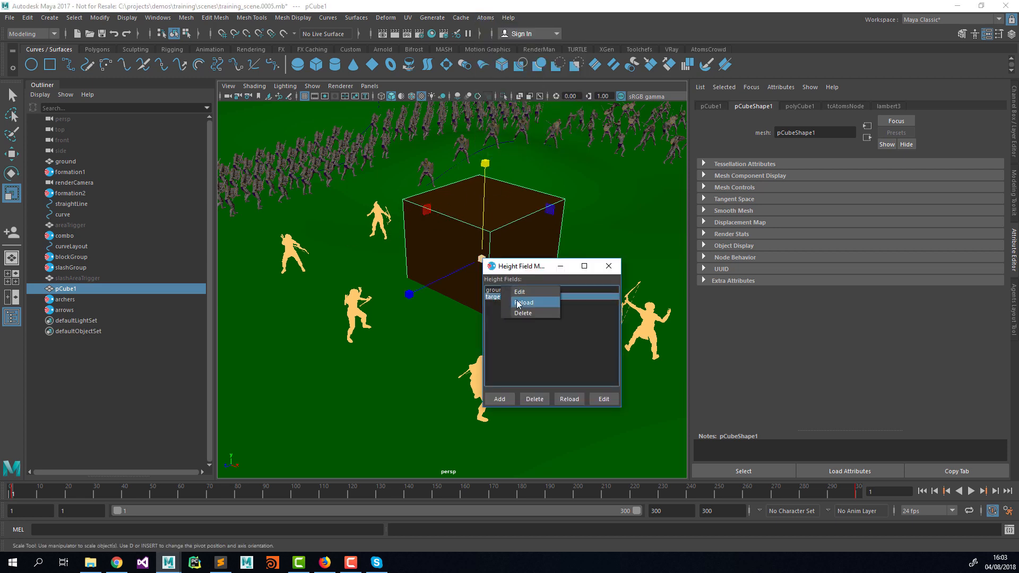
click(522, 302)
click(608, 266)
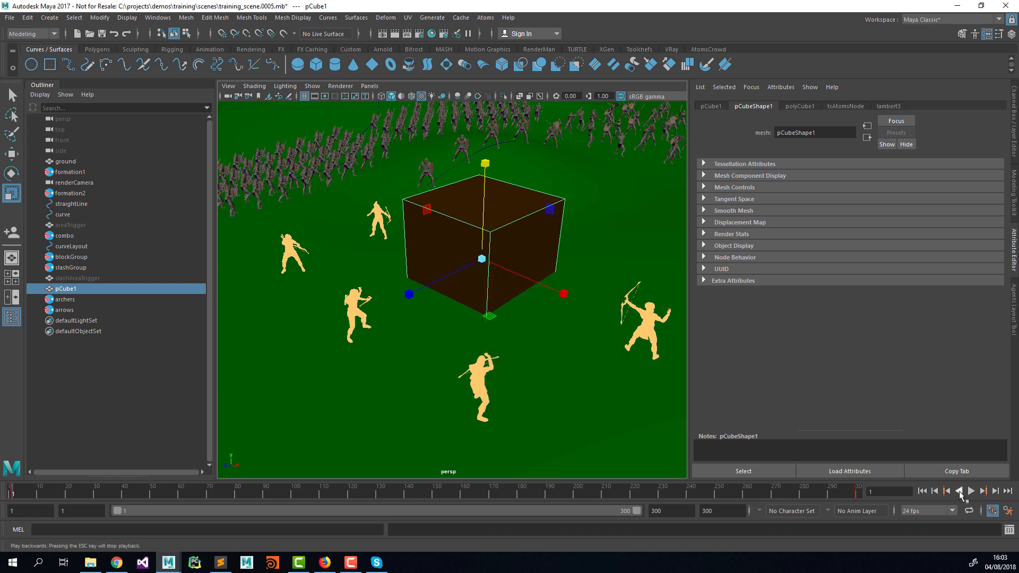
Play the simulation to about frame 136 to check the arrows on the taller box, and rewind to frame 1
click(970, 492)
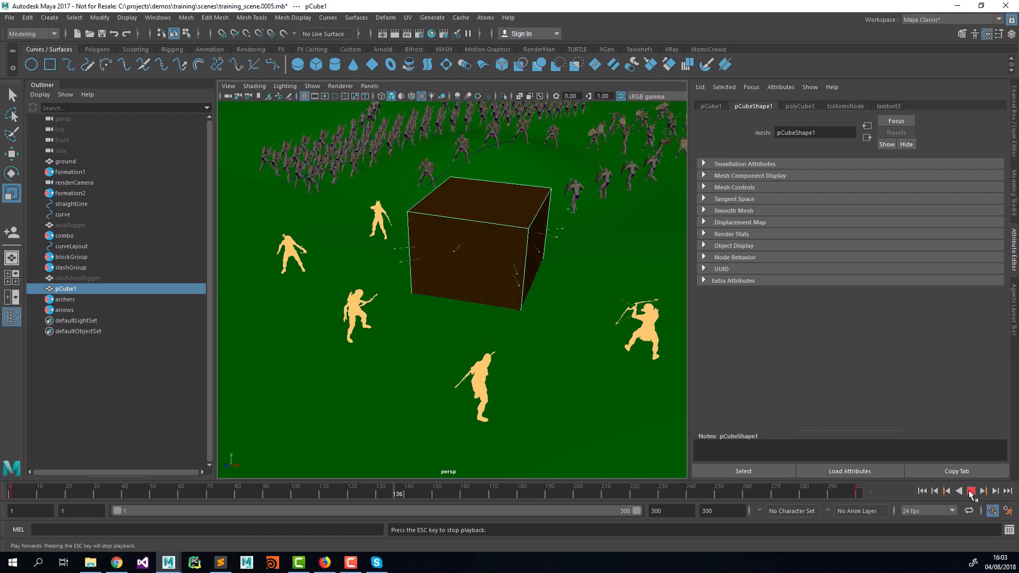
click(970, 492)
click(921, 492)
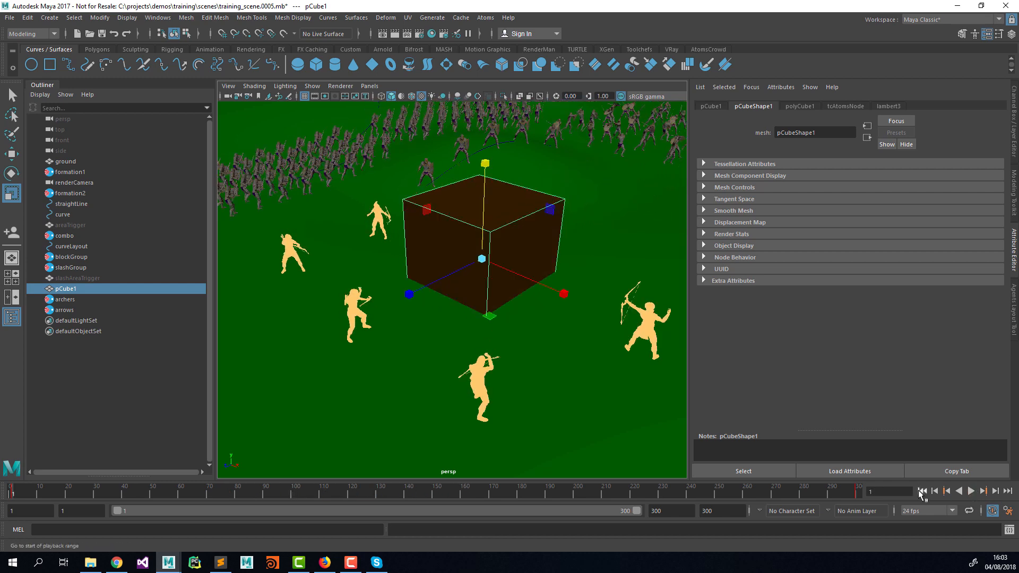
Switch the viewport to renderCamera, play the simulation to about frame 171, and rewind to frame 1
click(364, 87)
mouse_move(413, 97)
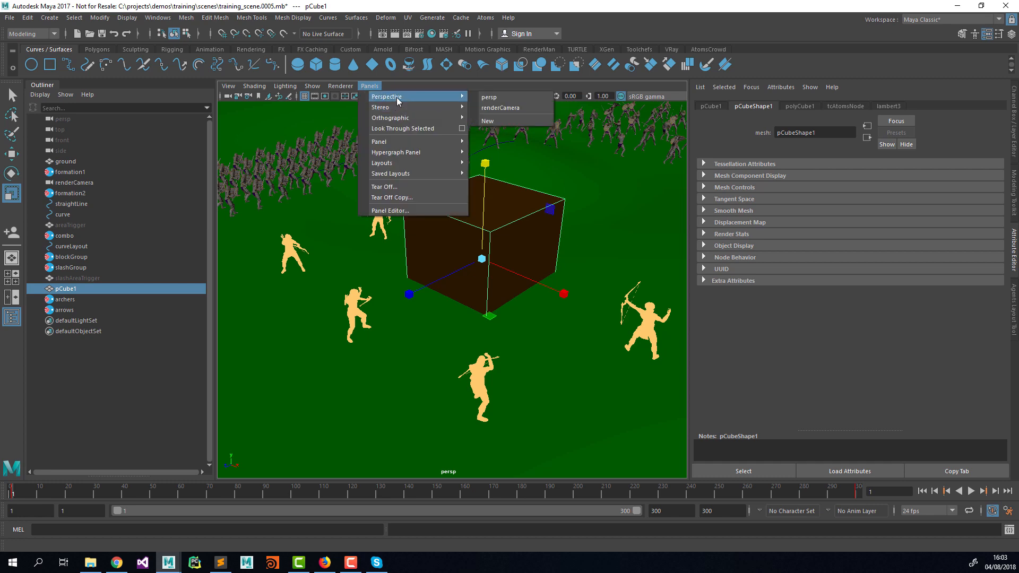
click(507, 106)
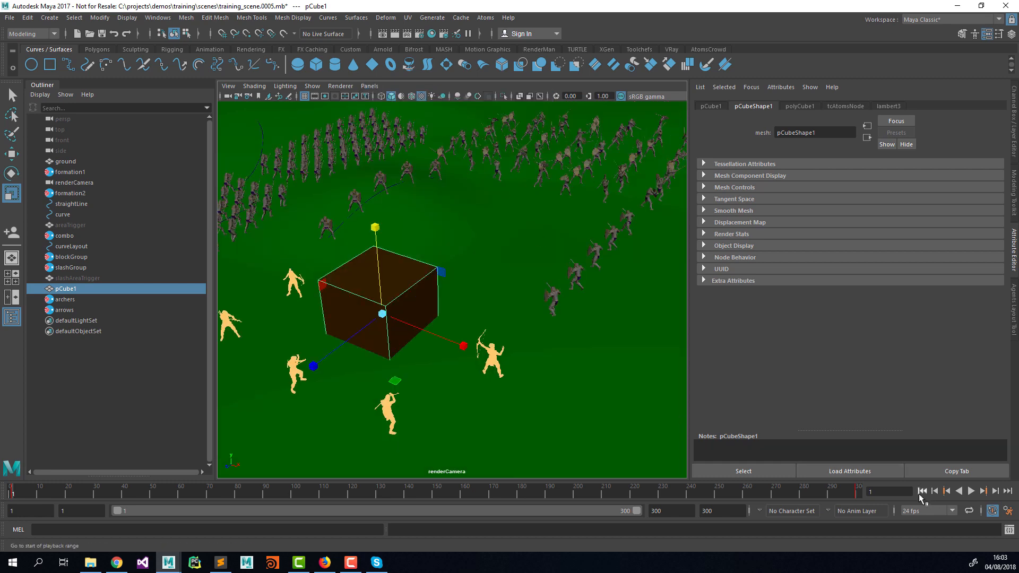
click(970, 491)
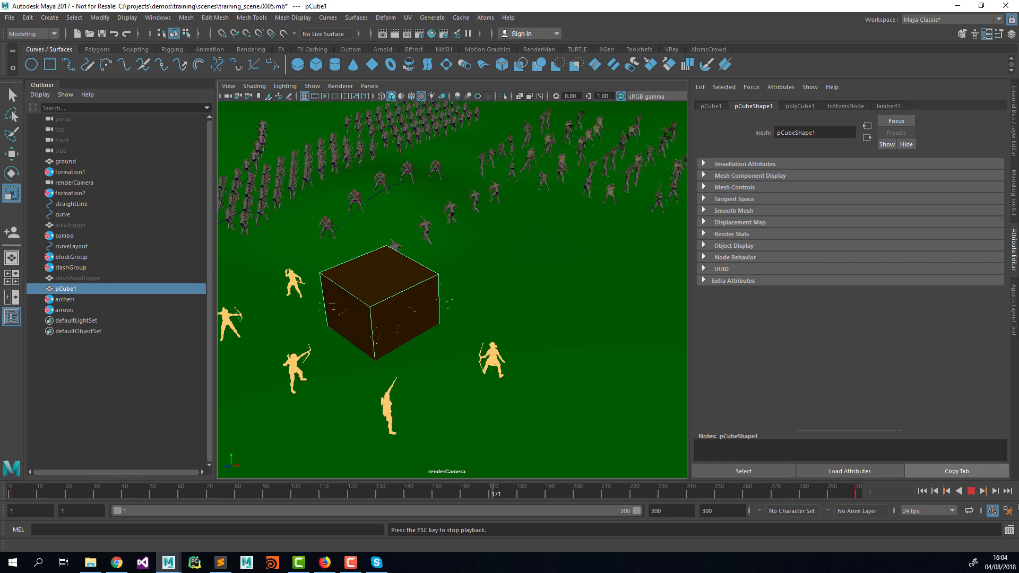
key(Escape)
click(921, 491)
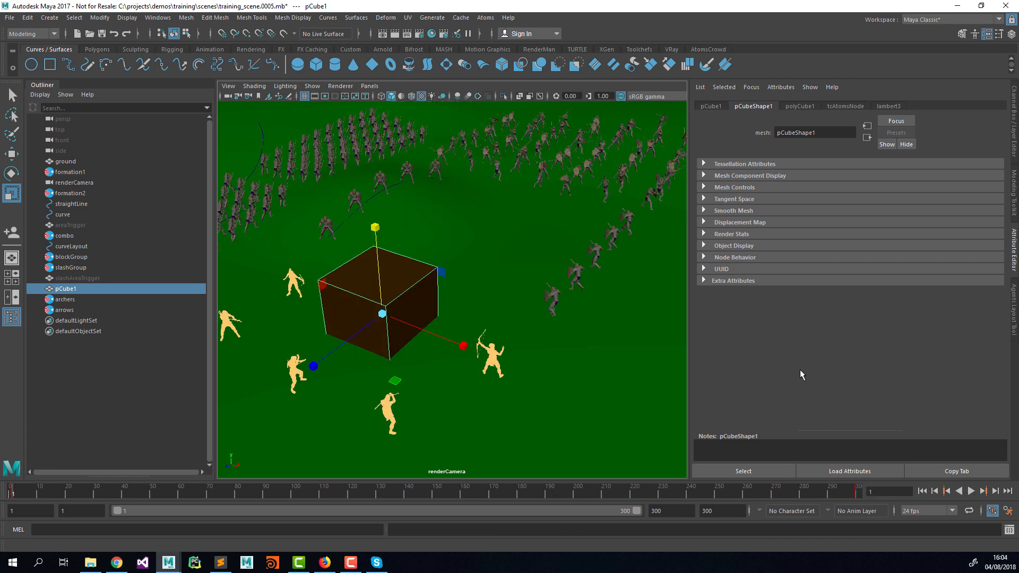
Save the scene as a new incremented version
click(10, 17)
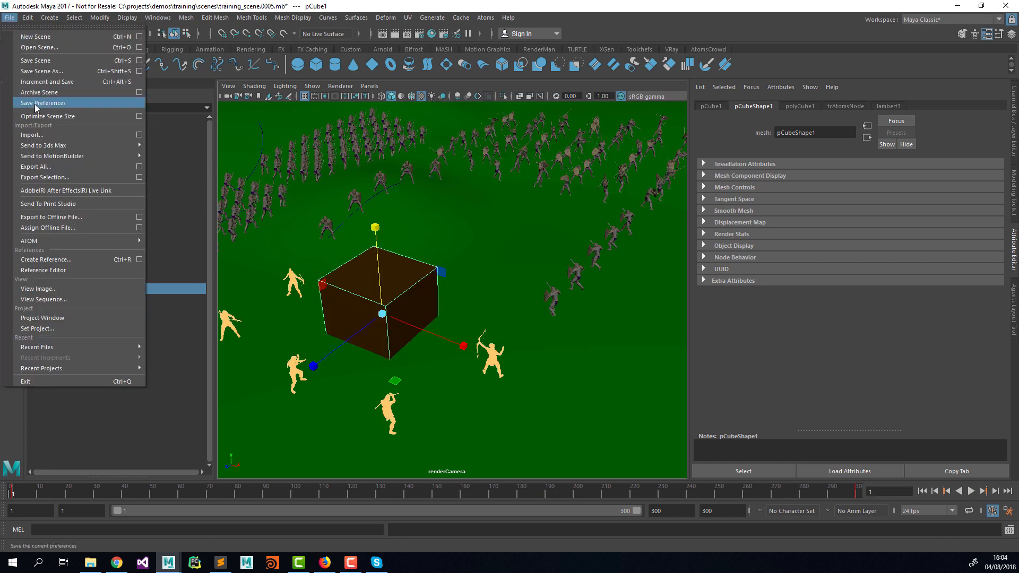
click(52, 84)
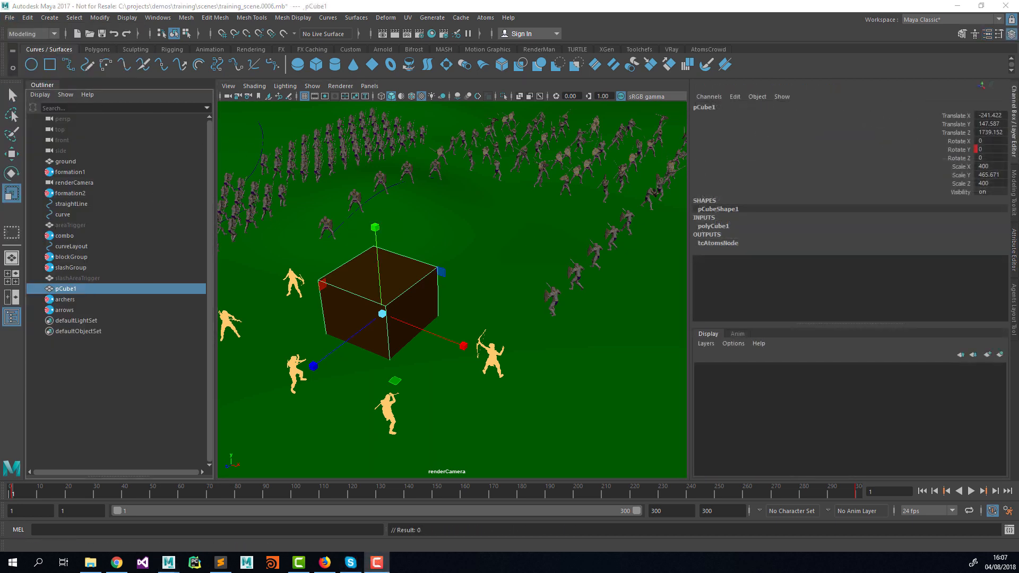
Add a new agent type event in GUI mode in the Atoms Editor and name it tree
click(484, 17)
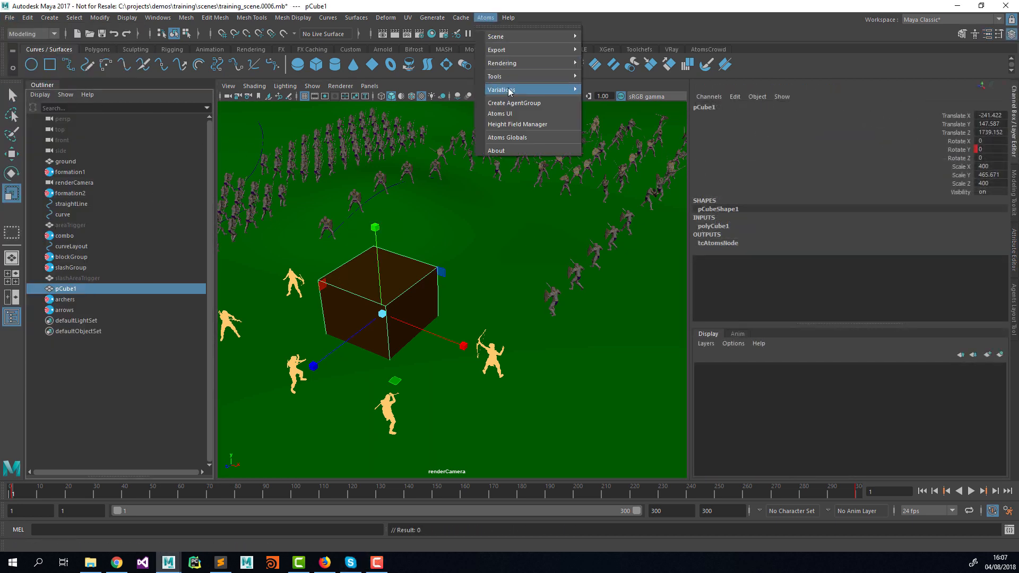
click(513, 113)
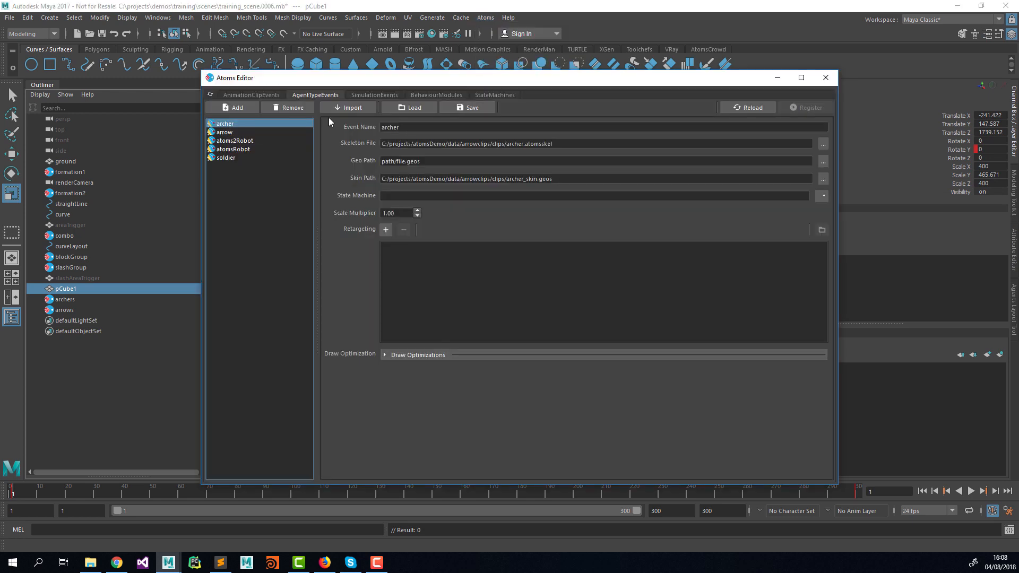
click(258, 107)
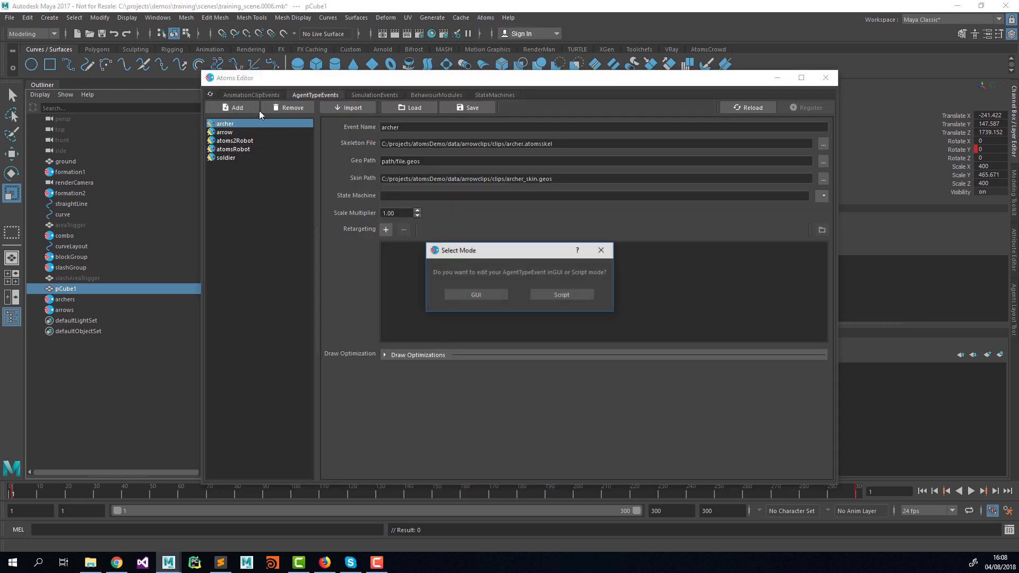
click(471, 292)
double_click(433, 127)
text(tree)
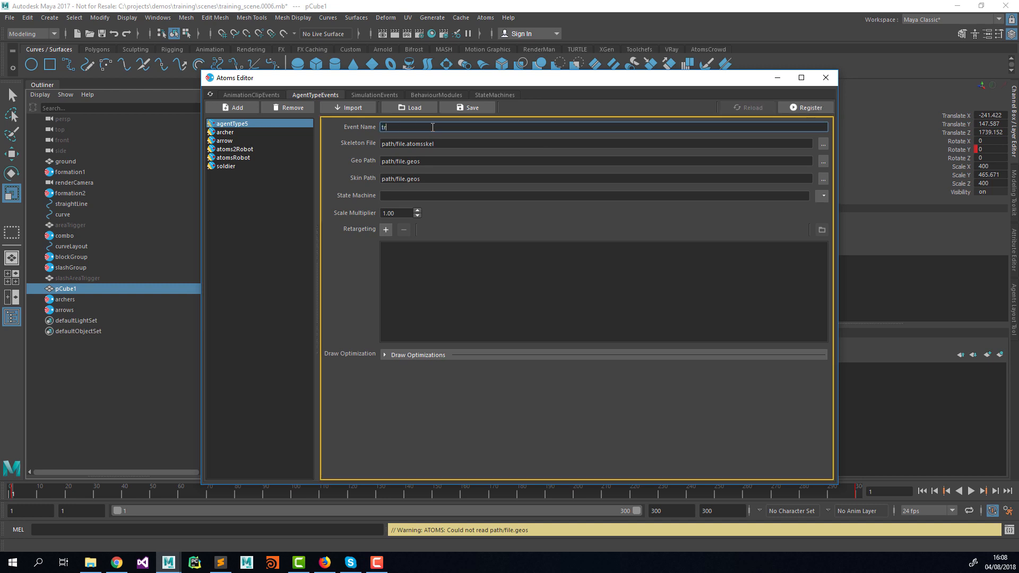
key(Tab)
Clear the tree event's skeleton file and geo path, and set its skin path to C:/projects/demos/training/cache/alembic/tree.abc
key(BackSpace)
key(Tab)
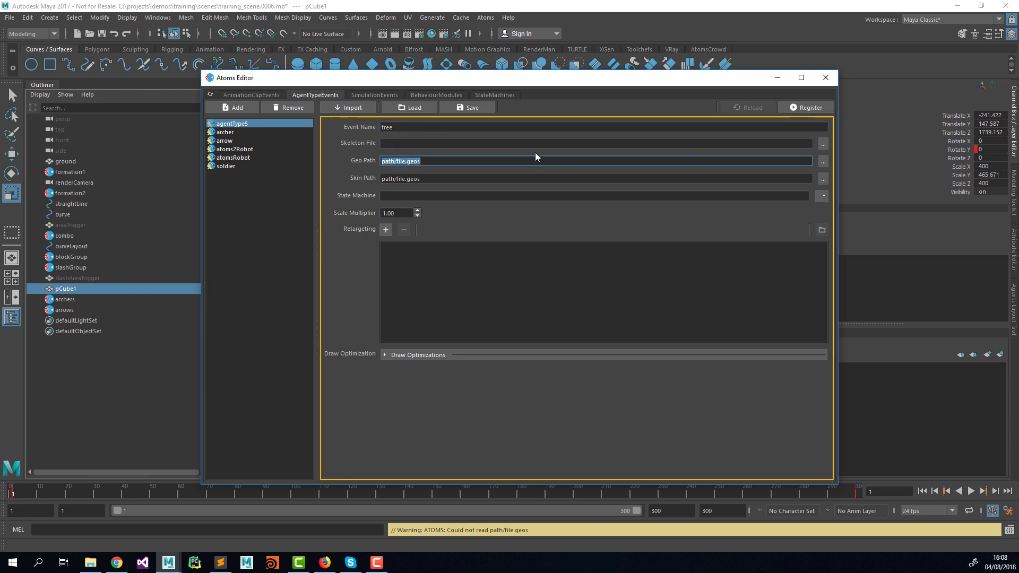
key(BackSpace)
key(Tab)
click(821, 180)
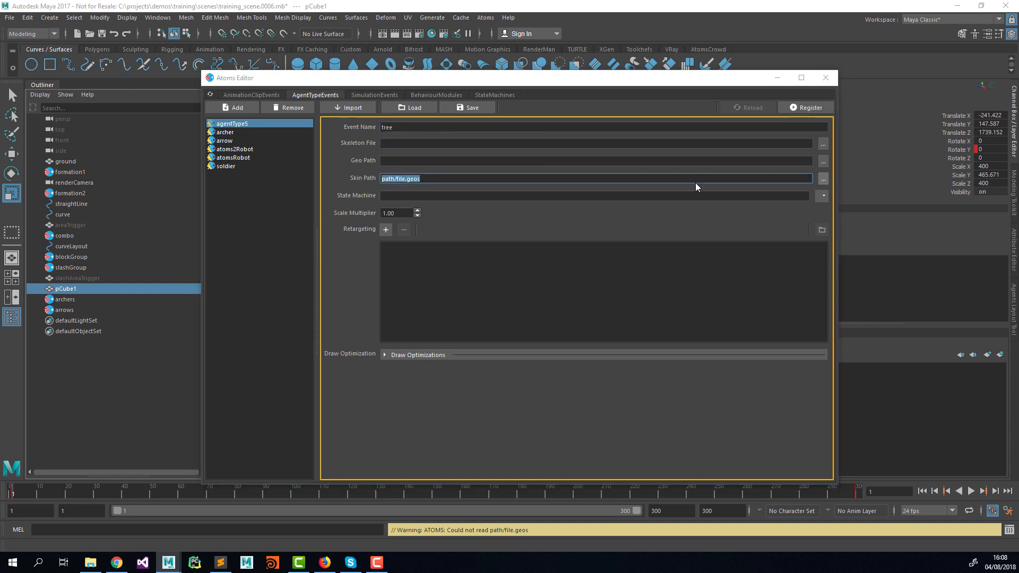
double_click(561, 186)
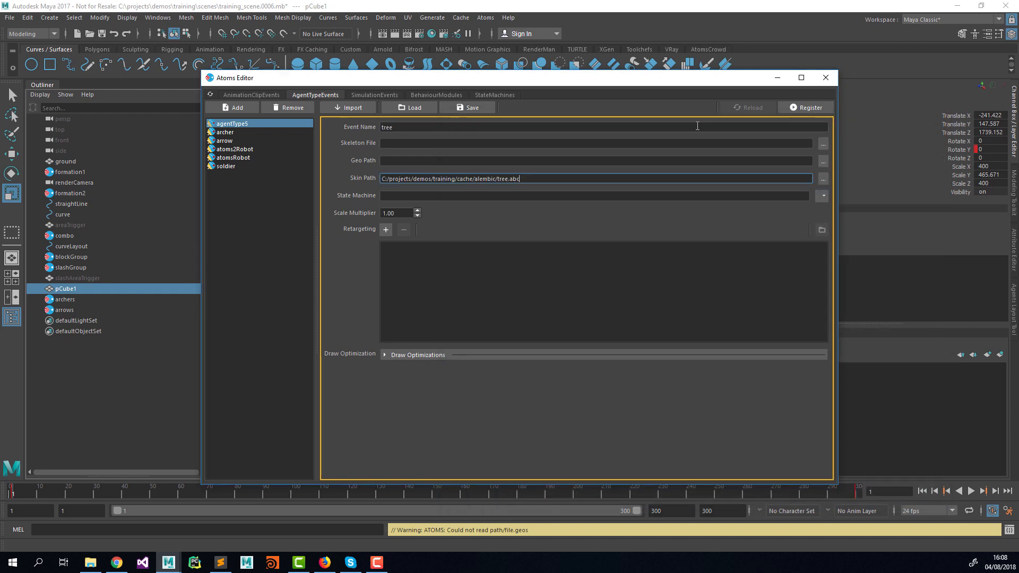
Register the tree agent type event with its Alembic skin path and close the Atoms Editor
key(Return)
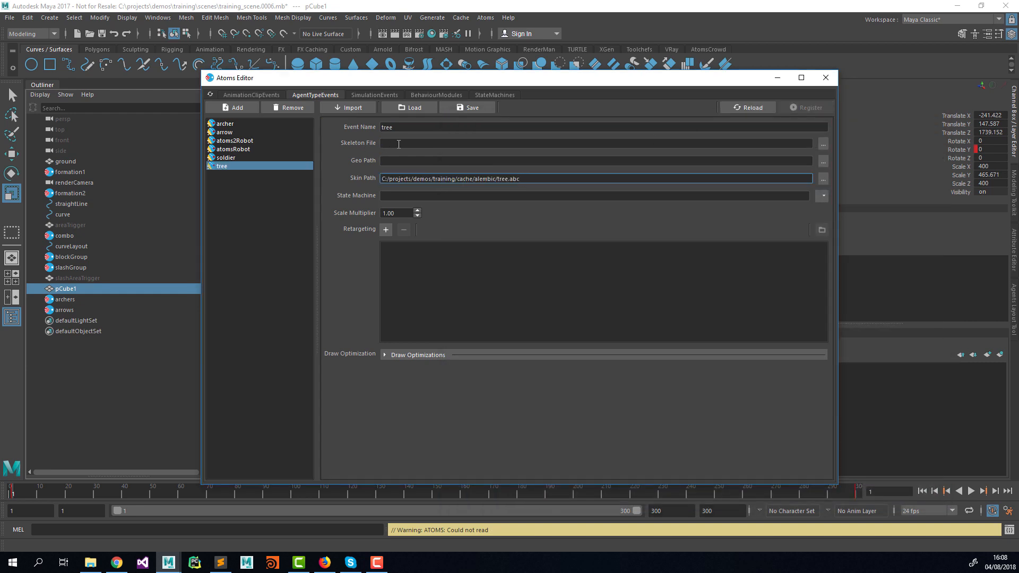
click(825, 77)
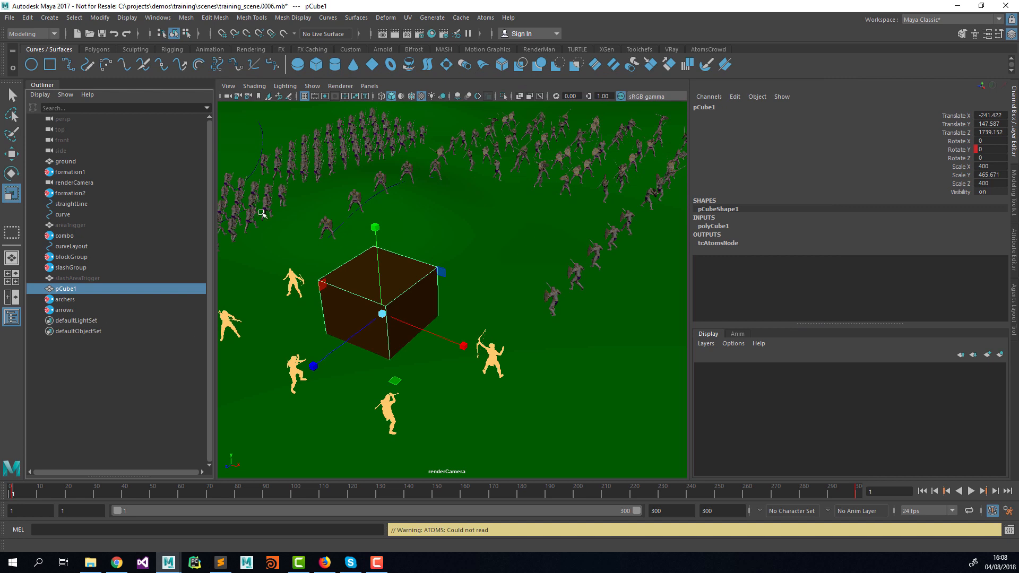
click(485, 18)
click(531, 121)
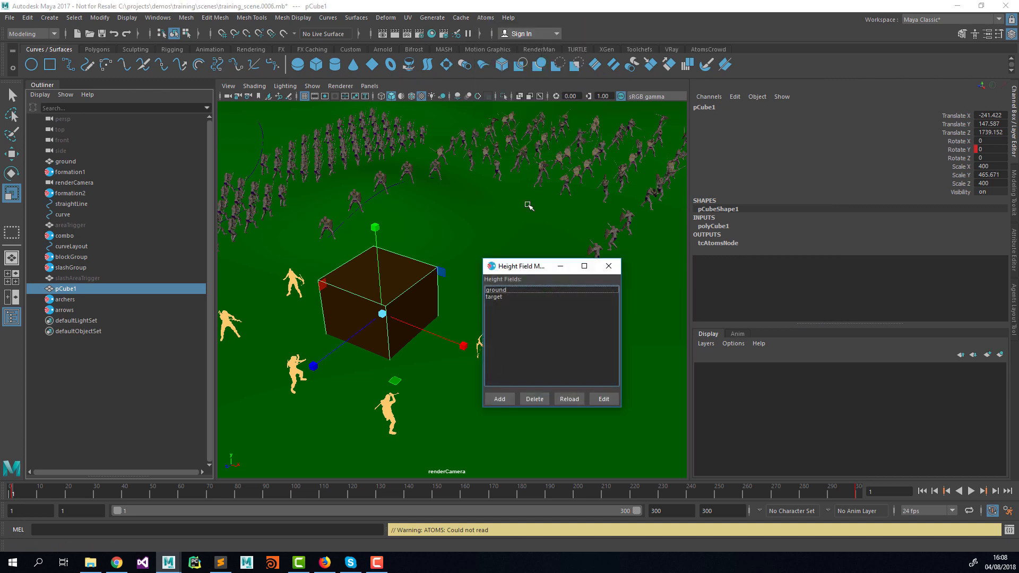
click(608, 266)
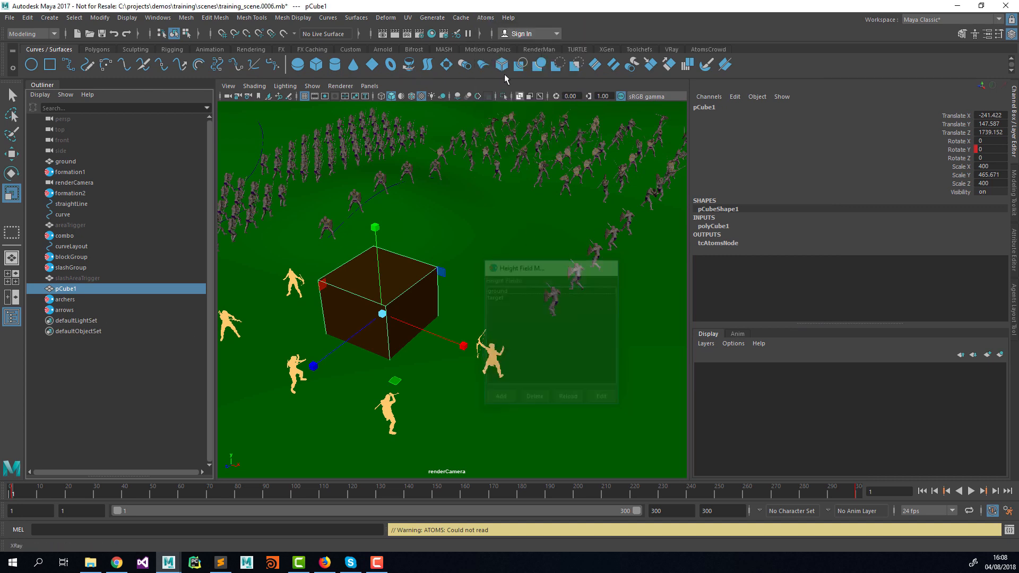
Create a new Atoms agent group and rename it trees
click(484, 18)
click(530, 104)
double_click(95, 320)
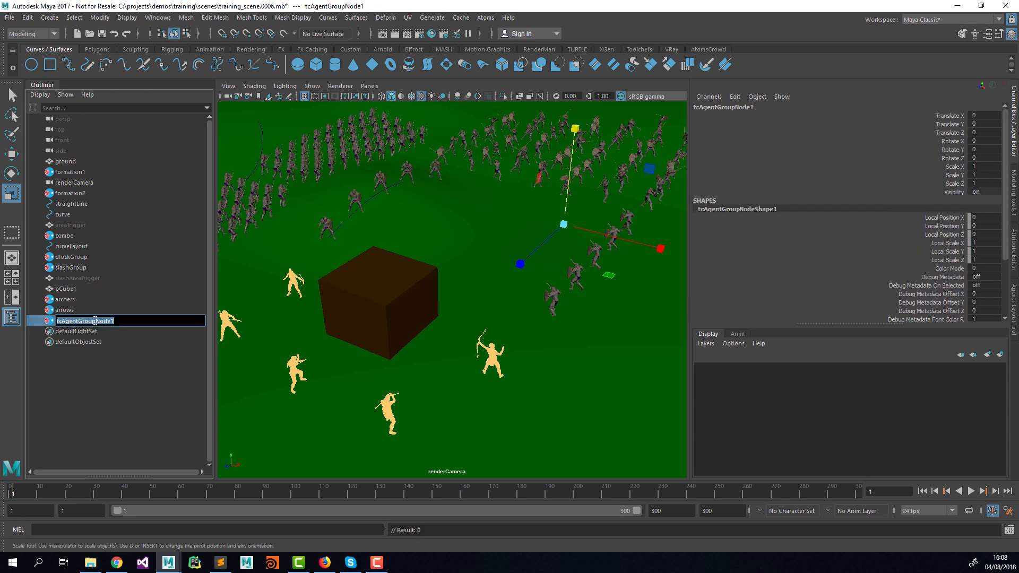
text(trees)
key(Return)
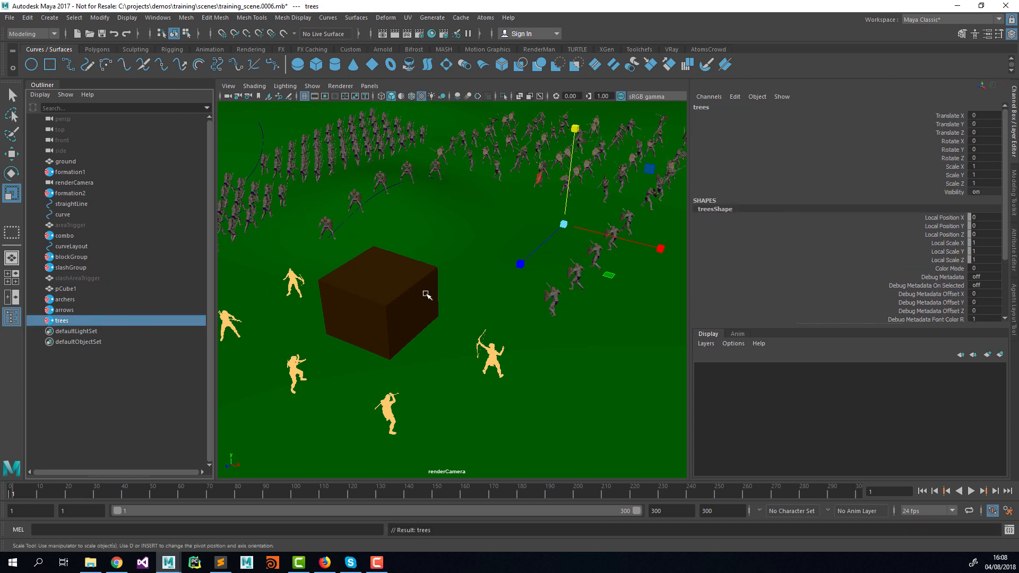
Add a pointsLayout behaviour module to the trees agent group
click(1011, 298)
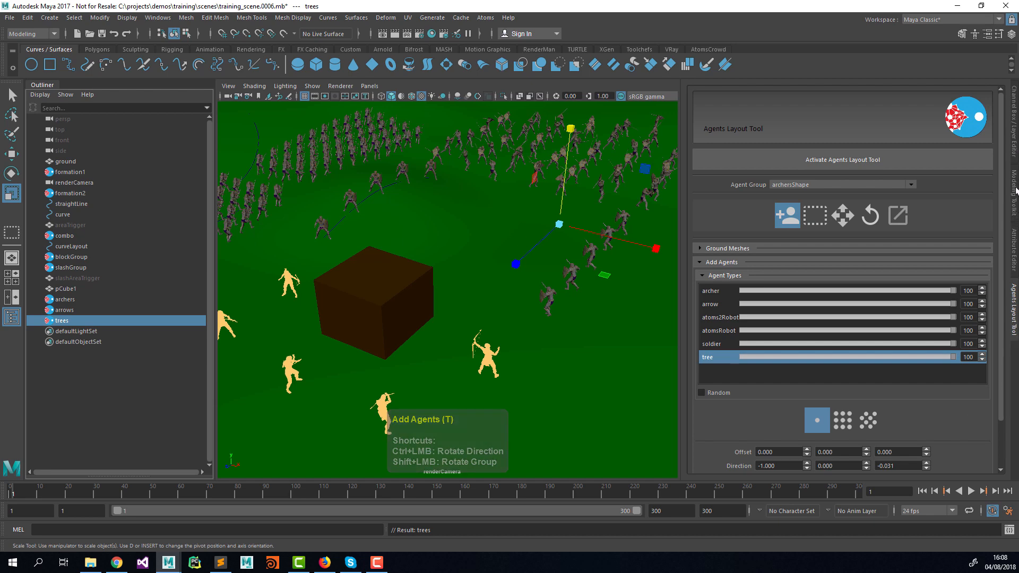
click(1013, 249)
click(743, 330)
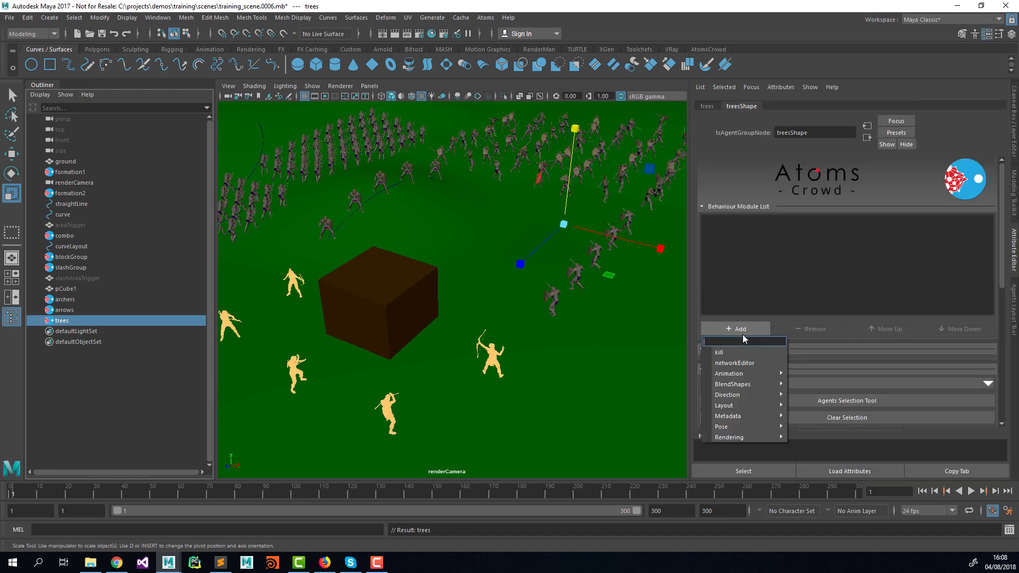
mouse_move(744, 374)
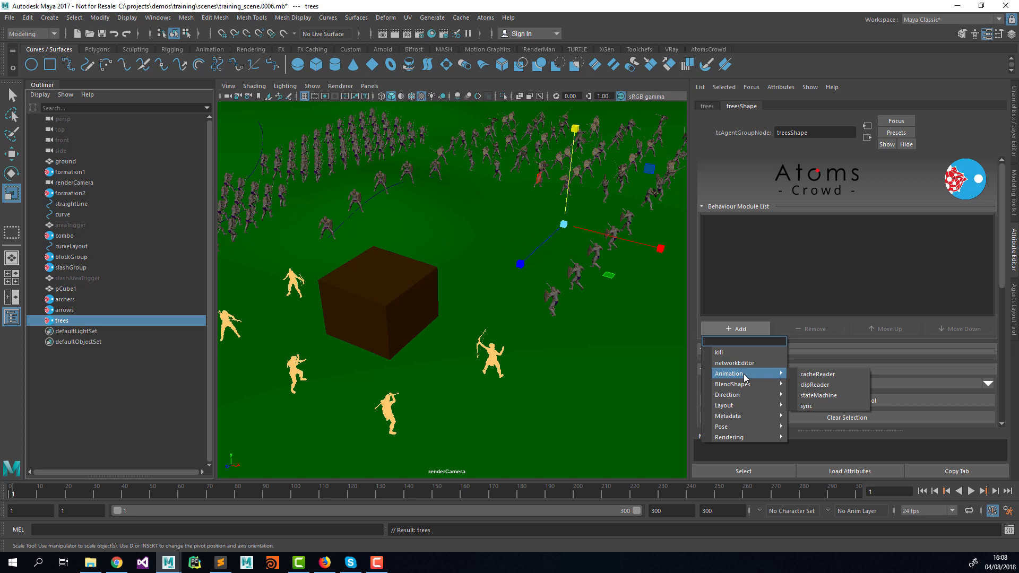
mouse_move(740, 406)
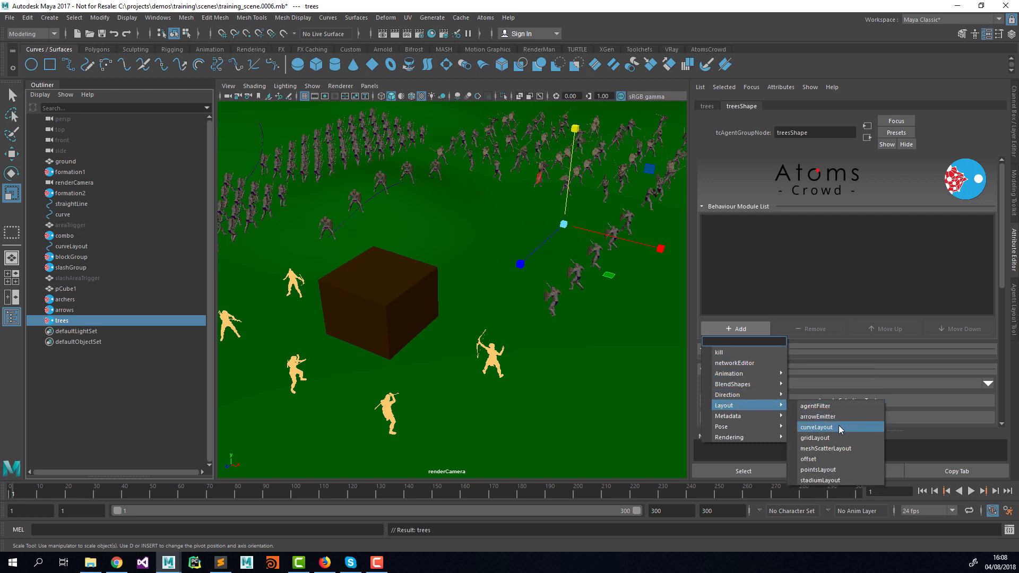
click(822, 469)
Set the trees agent group's display type to skin
scroll(735, 313, down, 1)
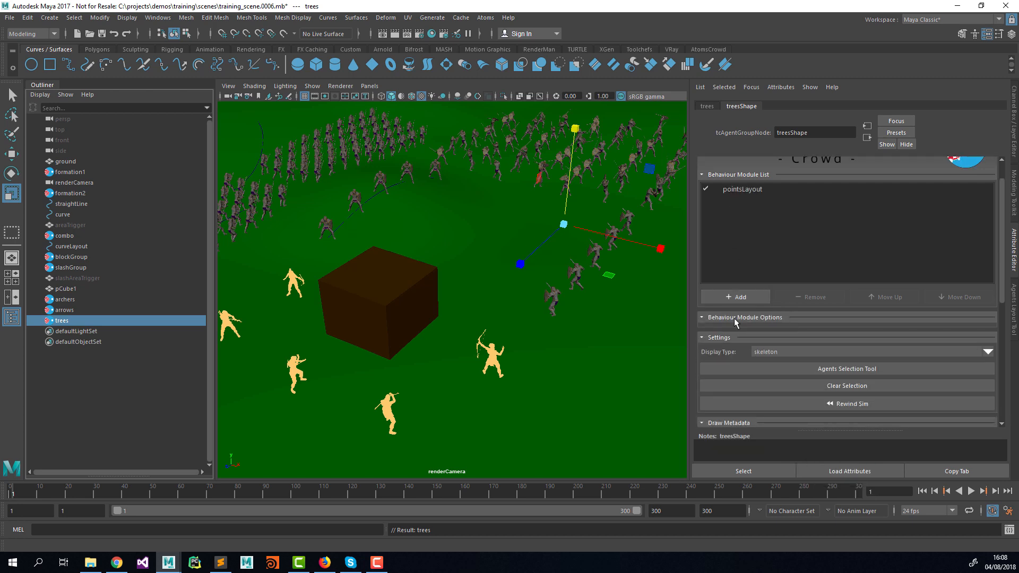
click(765, 352)
click(772, 387)
Activate the Agents Layout Tool for the pointsLayout module and place two tree agents along the left side of the camera view, undoing an extra foreground tree
click(752, 190)
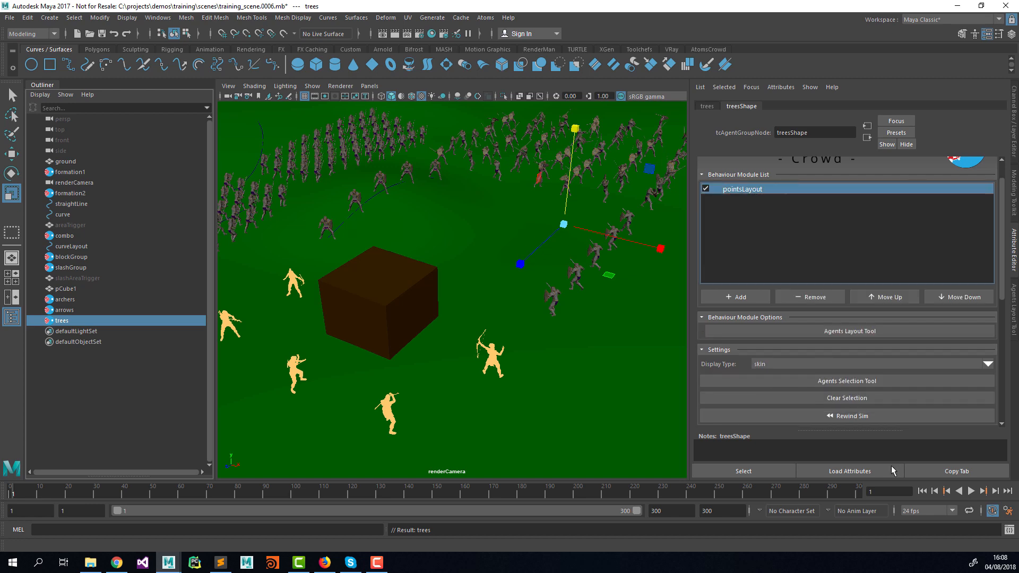
click(840, 331)
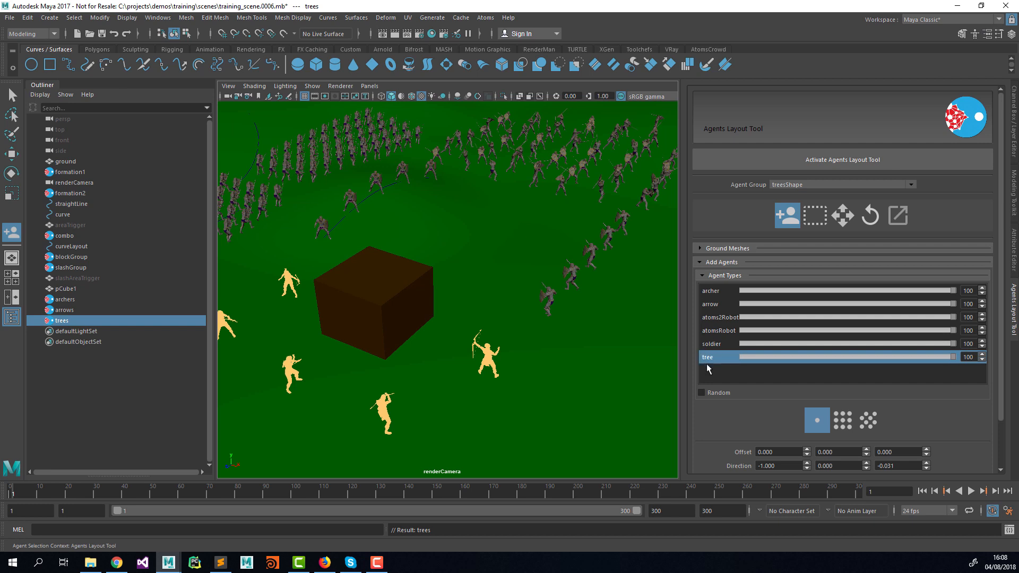
click(709, 250)
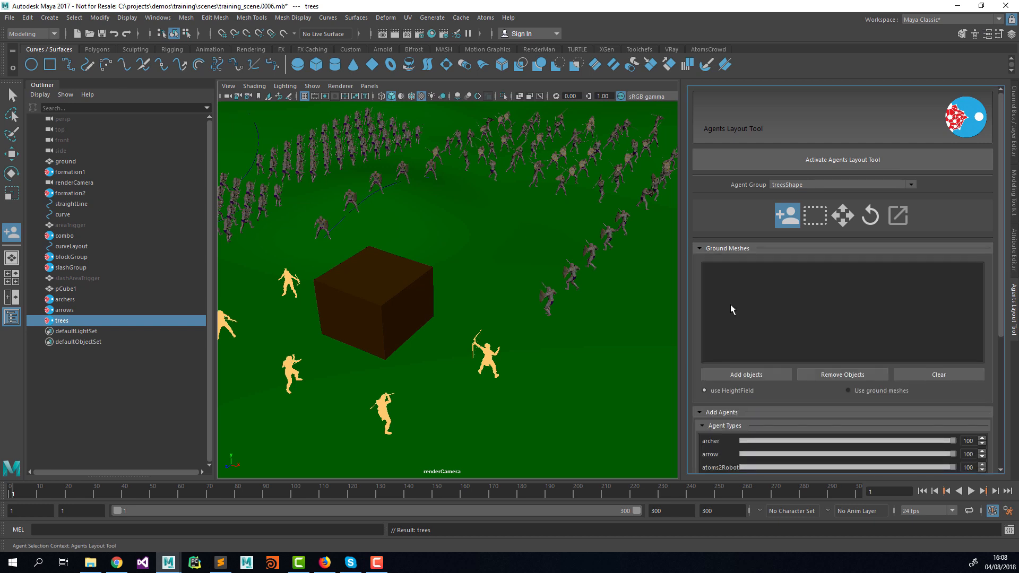
click(721, 249)
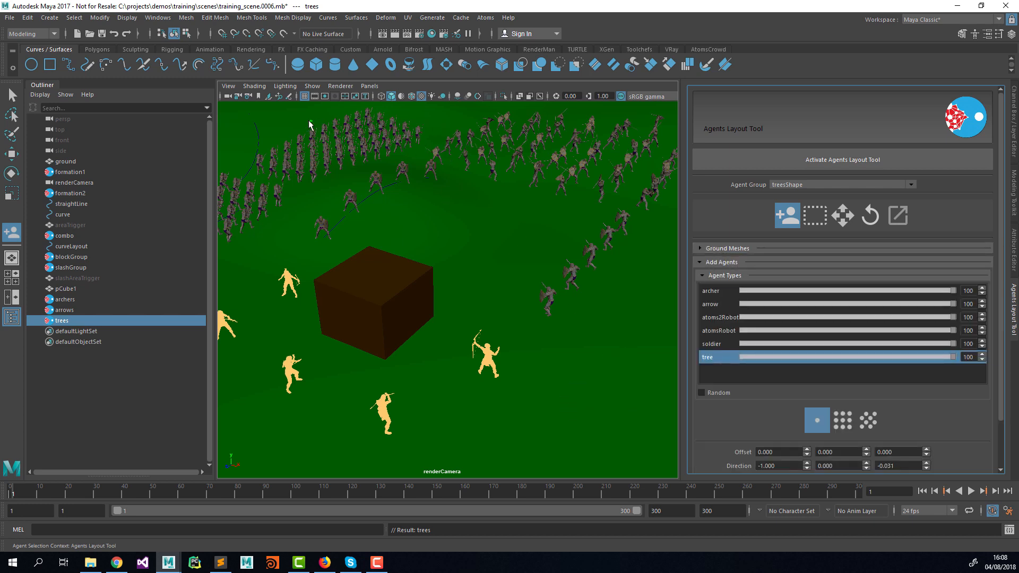
click(222, 148)
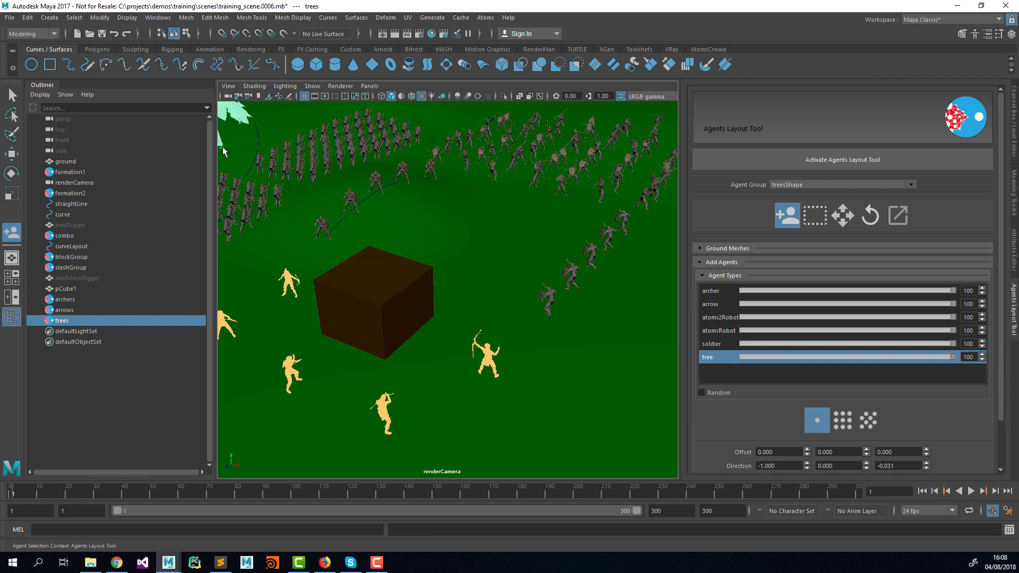
click(221, 281)
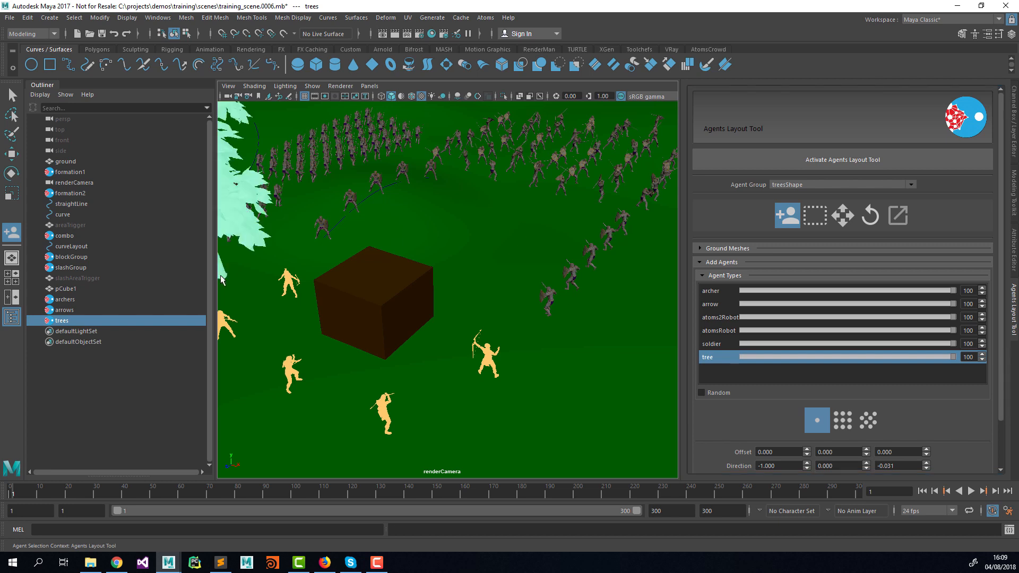
click(237, 467)
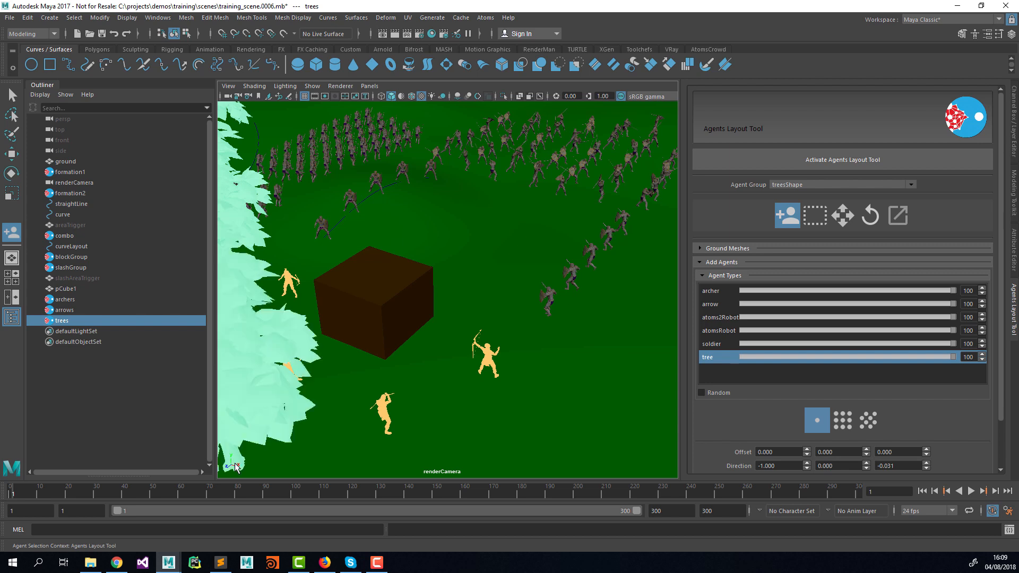
key(ctrl+z)
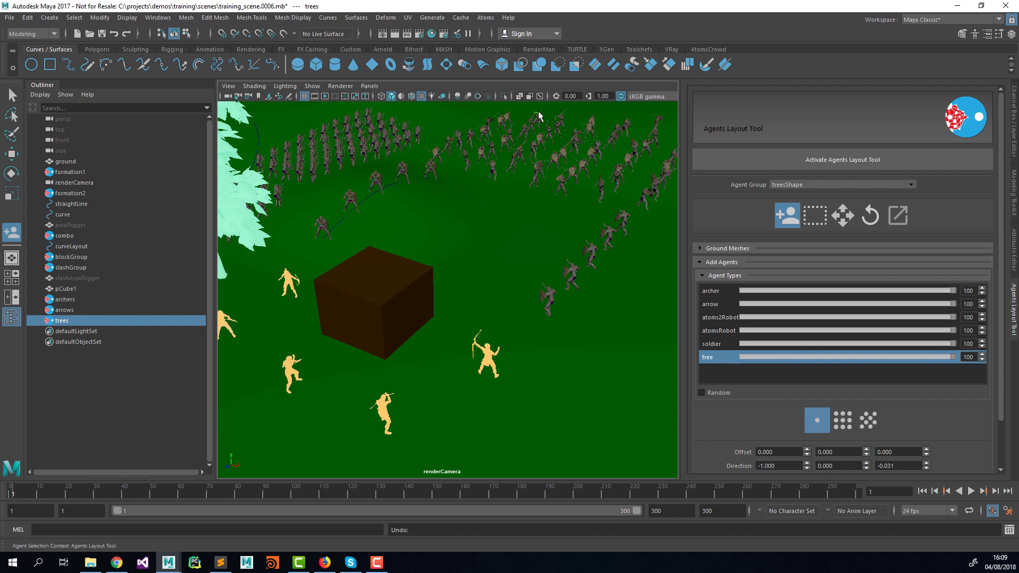
Place two more tree agents behind and along the right side of the crowd, undoing the badly placed ones
click(606, 121)
click(472, 251)
key(ctrl+z)
click(671, 307)
key(ctrl+z)
click(673, 333)
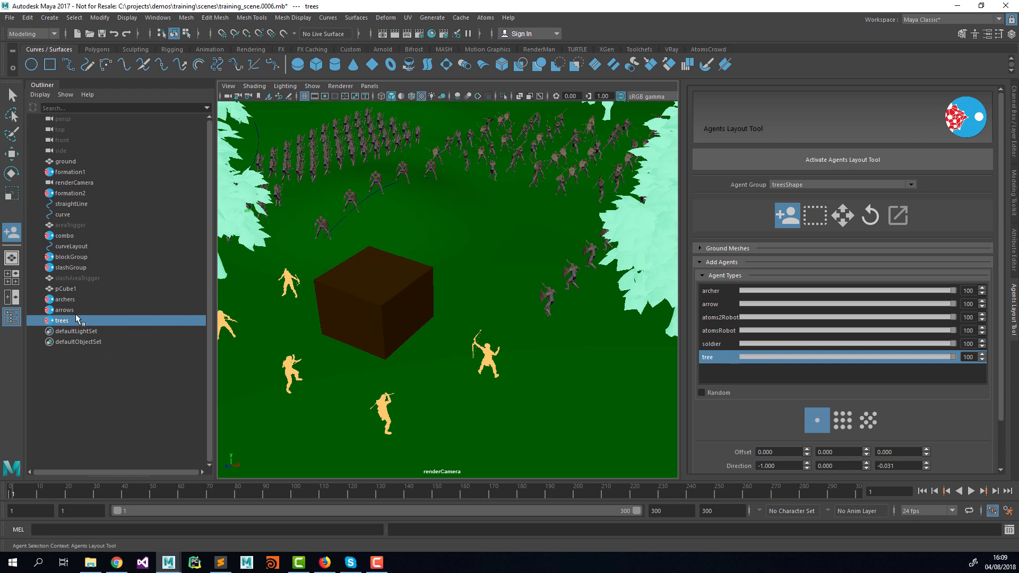
Save the training scene as a new incremented version and open soldier_rig.mb
click(10, 18)
click(54, 82)
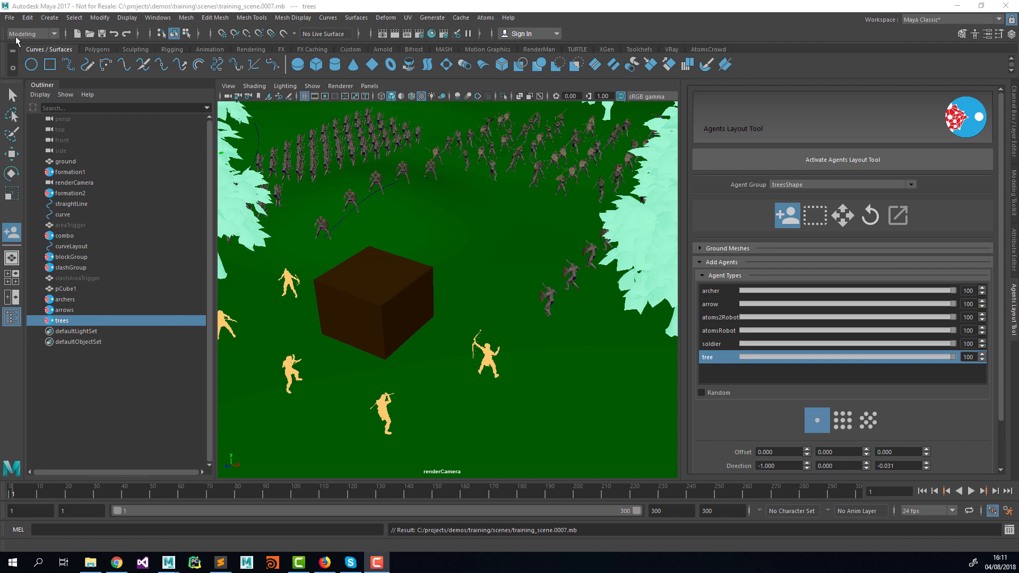
click(10, 17)
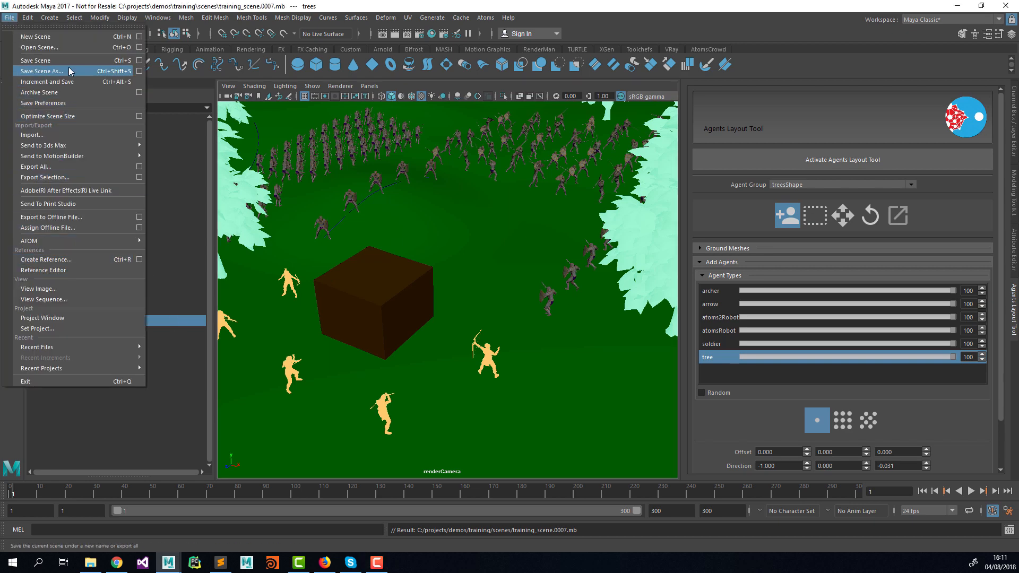
click(71, 46)
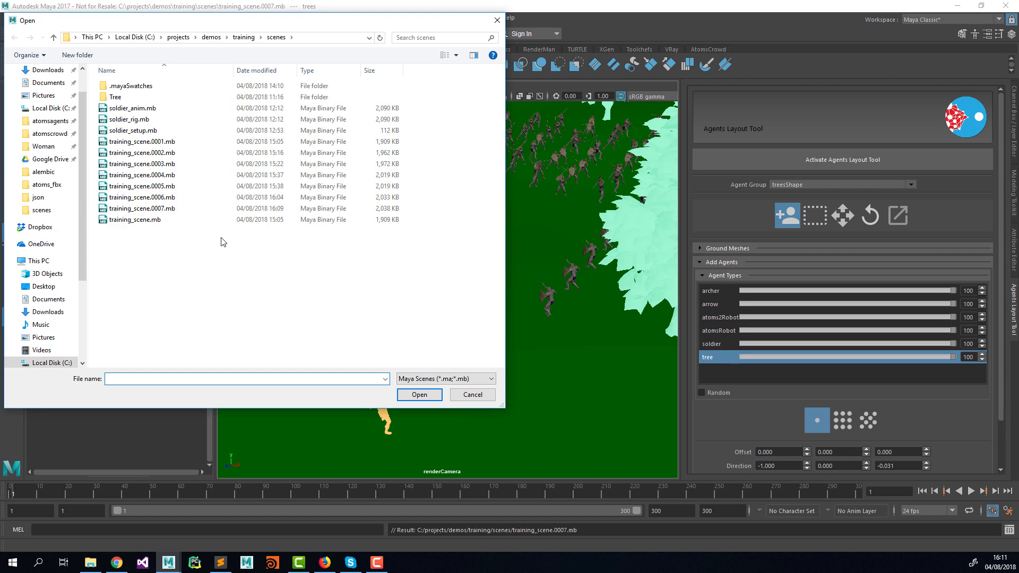
double_click(142, 120)
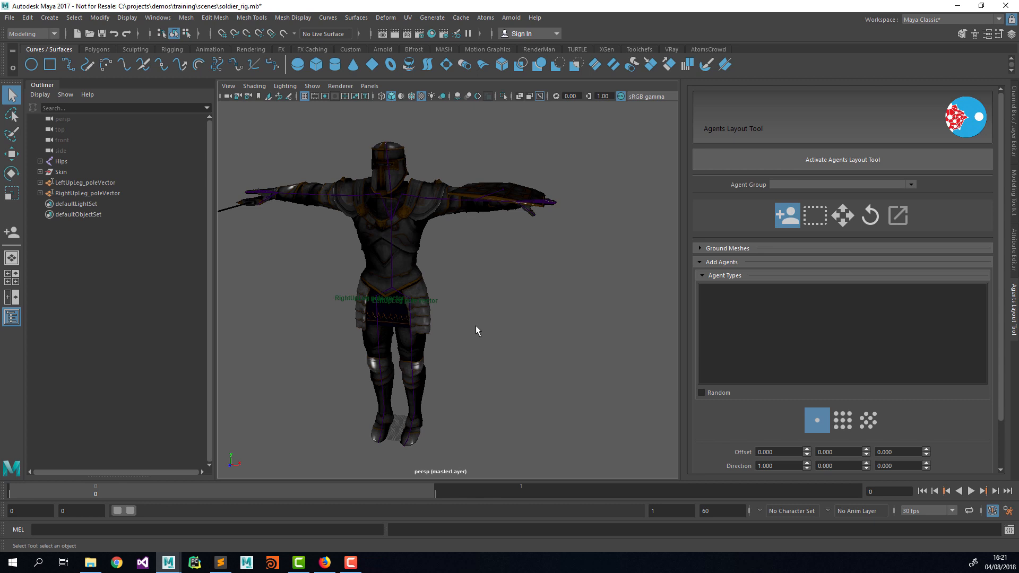
Hide the LeftUpLeg_poleVector and RightUpLeg_poleVector objects of the soldier rig
click(159, 183)
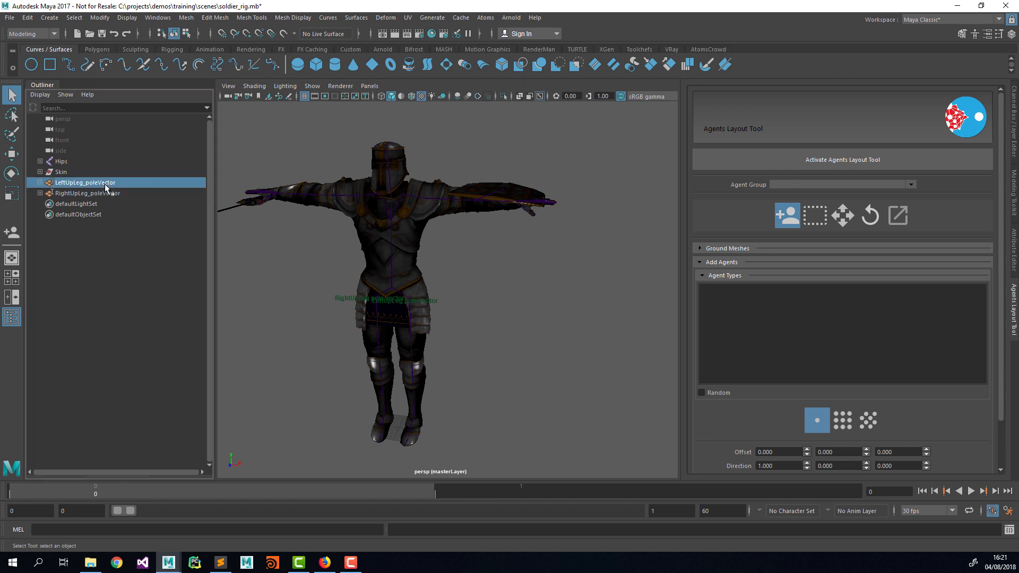
shift+click(159, 193)
key(h)
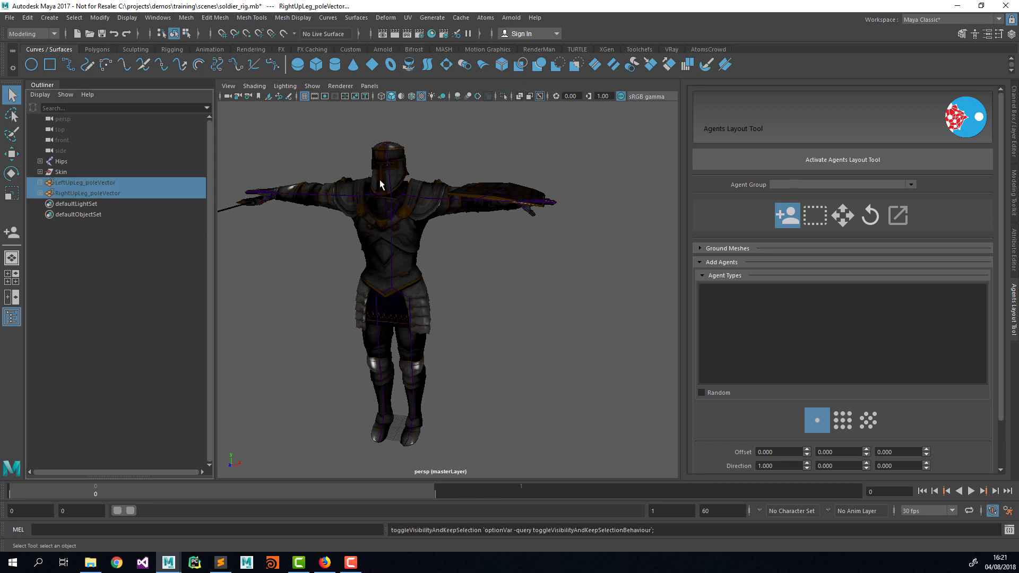
Open Render Setup, create a new render layer and name it SwordAndShield
click(443, 34)
drag(587, 103, 614, 122)
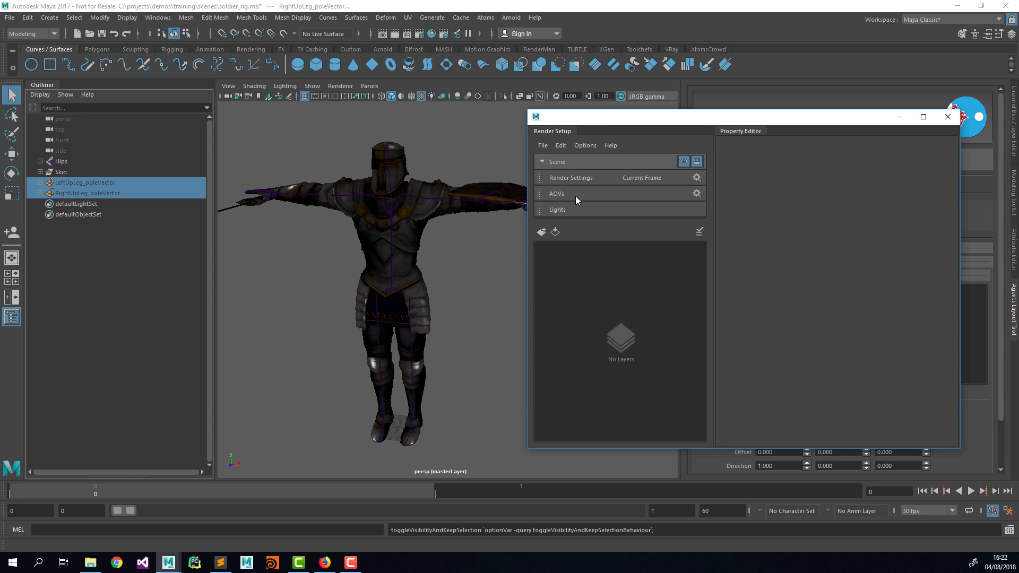
click(541, 232)
double_click(637, 246)
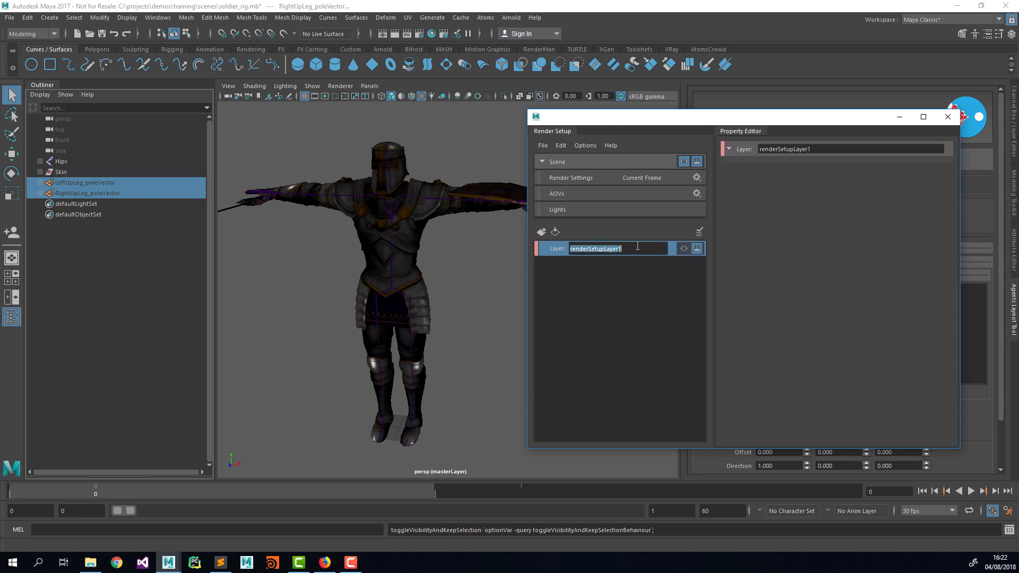
text(SwordAndShield)
key(Return)
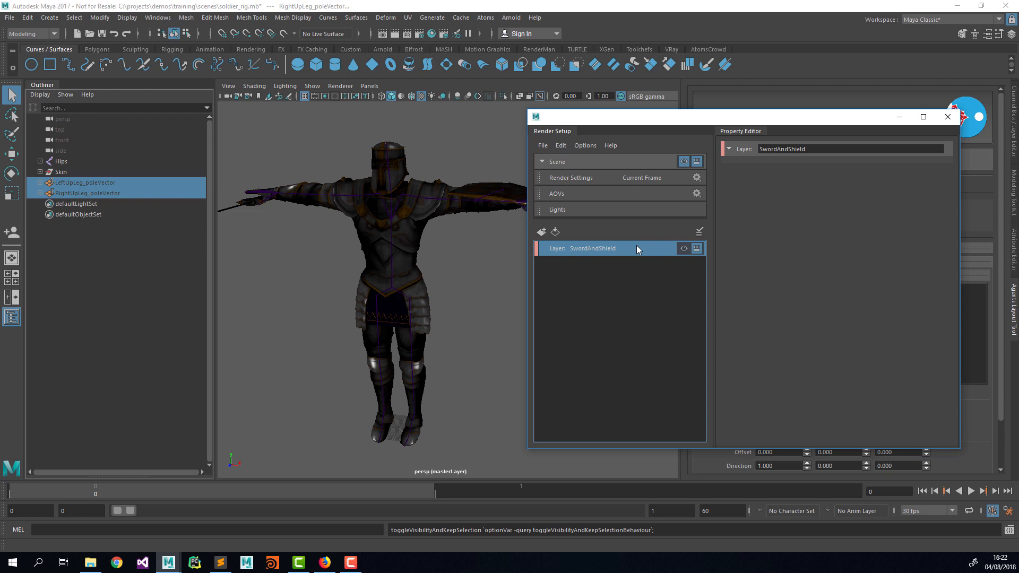
Create a collection in the SwordAndShield layer and add the soldier's body, helmet, sword and shield meshes from the Skin group
right_click(613, 249)
click(620, 272)
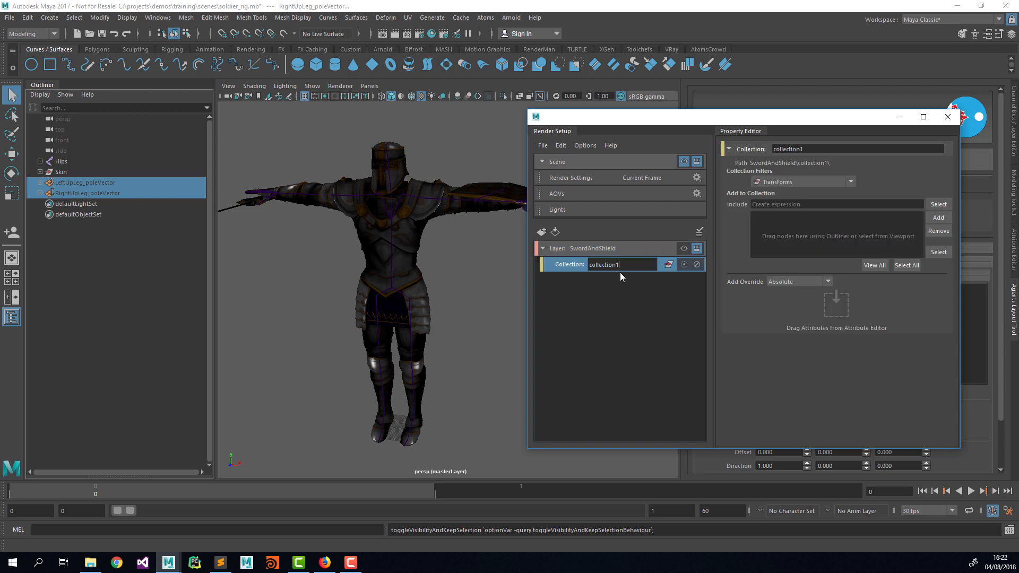
click(40, 172)
click(82, 184)
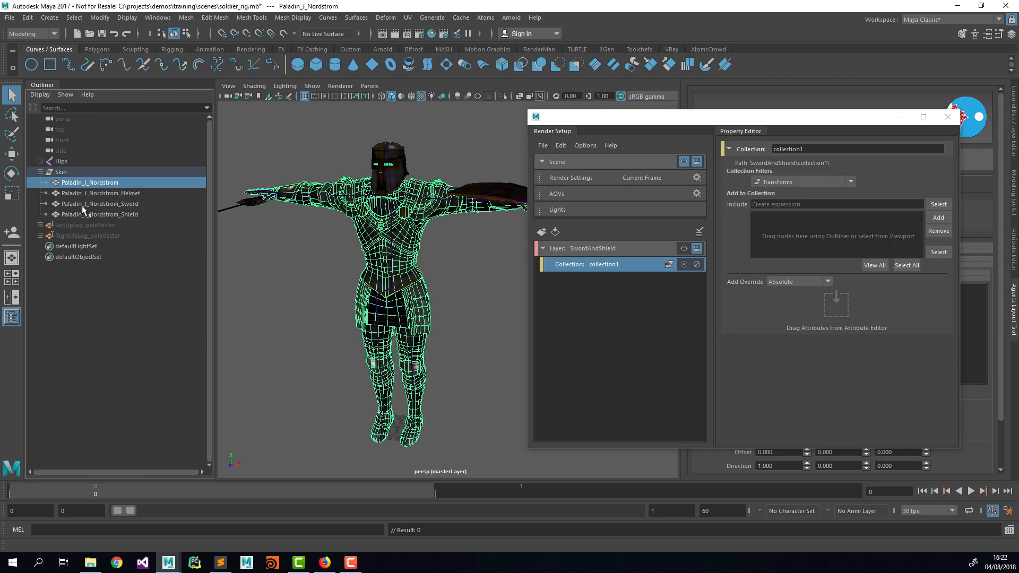
shift+click(88, 215)
drag(86, 200, 798, 228)
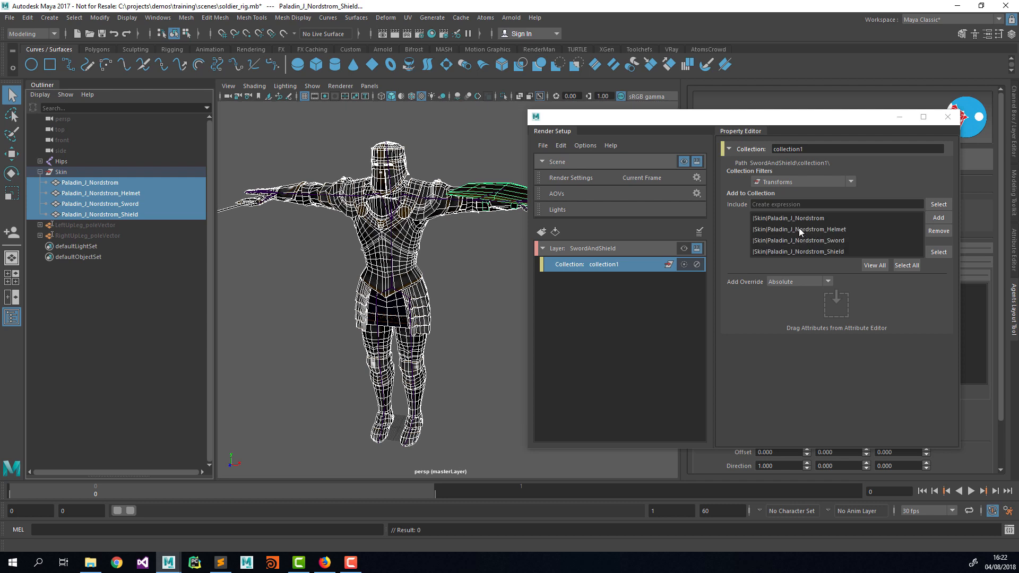
Create a material override on the SwordAndShield layer's collection and set its override material to Paladin_J_NordstromSG
right_click(620, 266)
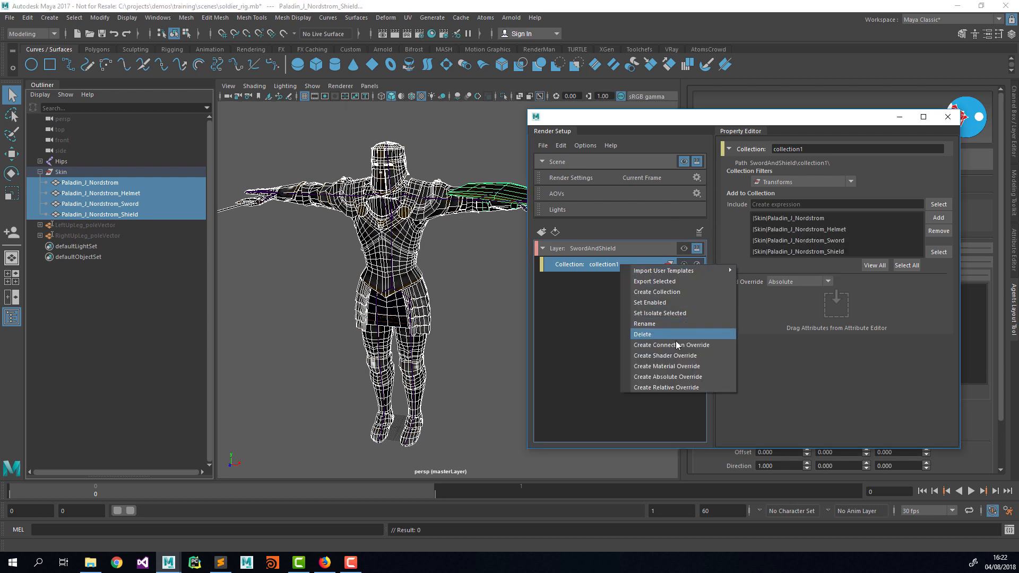
click(676, 366)
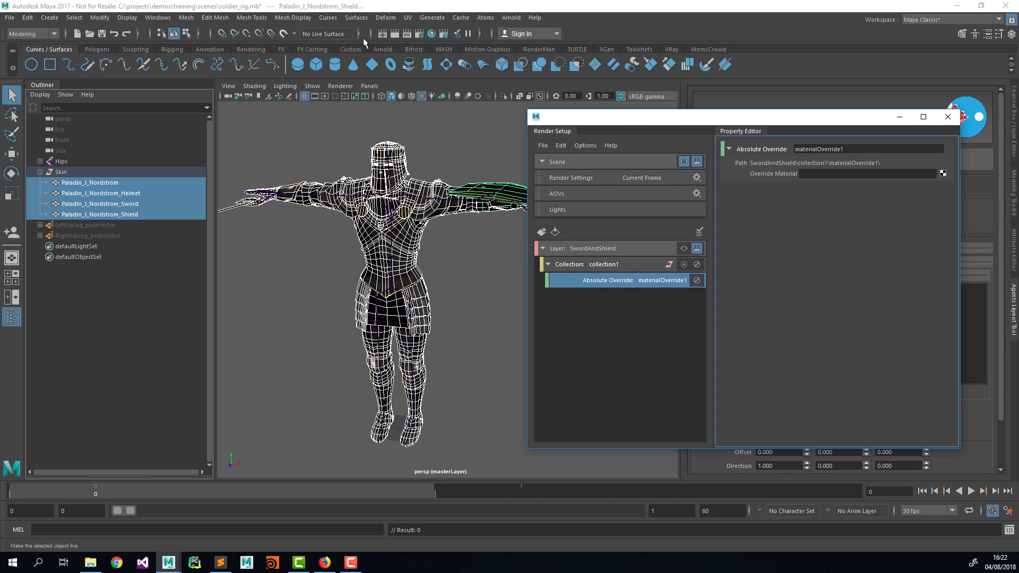
click(431, 33)
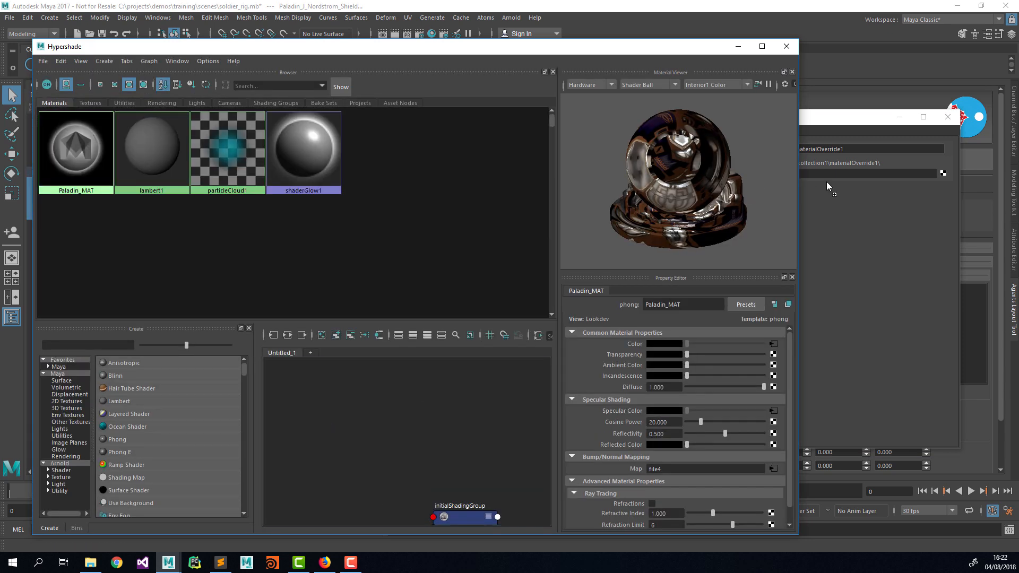
click(870, 174)
key(Return)
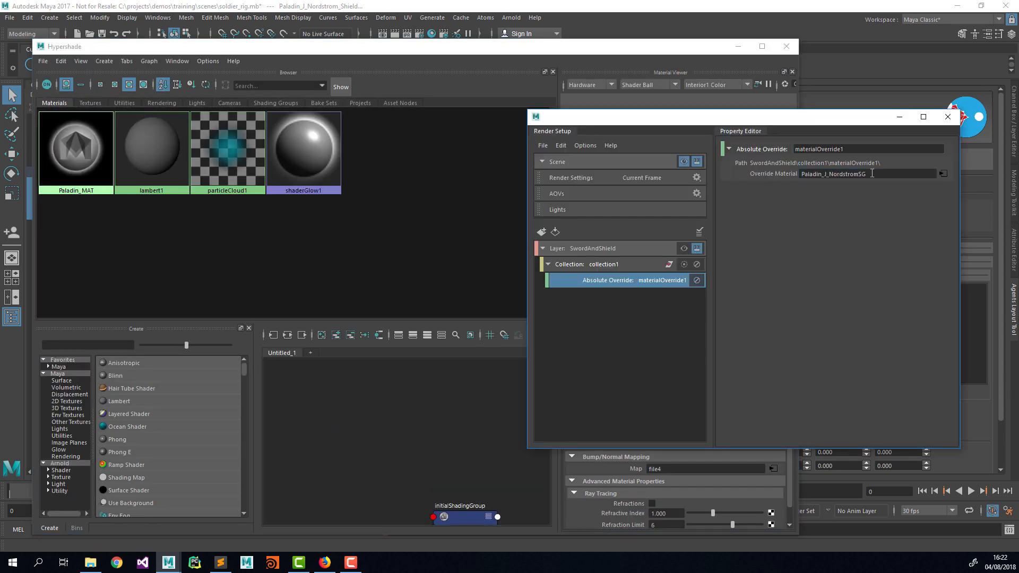
click(786, 49)
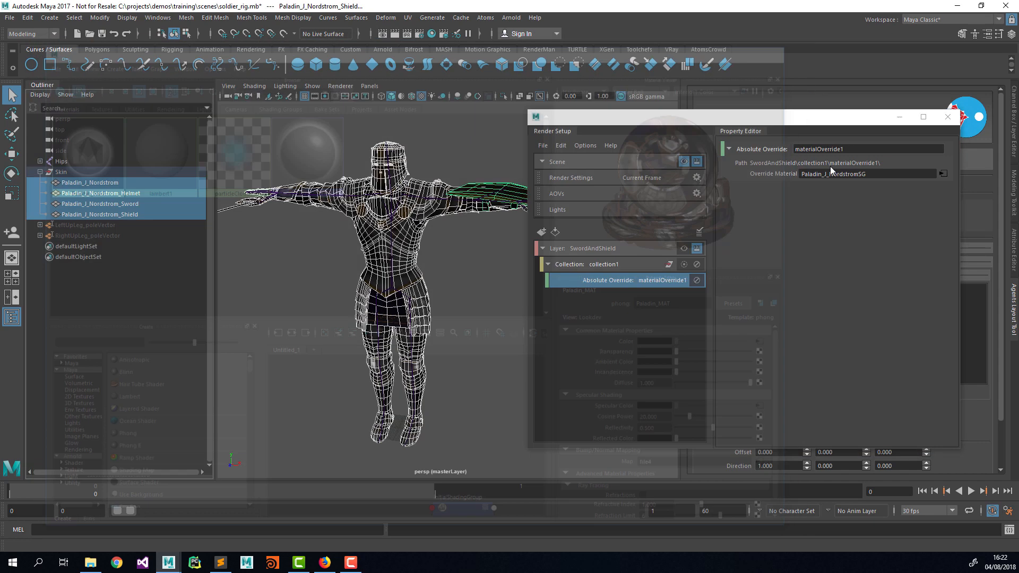
click(615, 263)
click(651, 280)
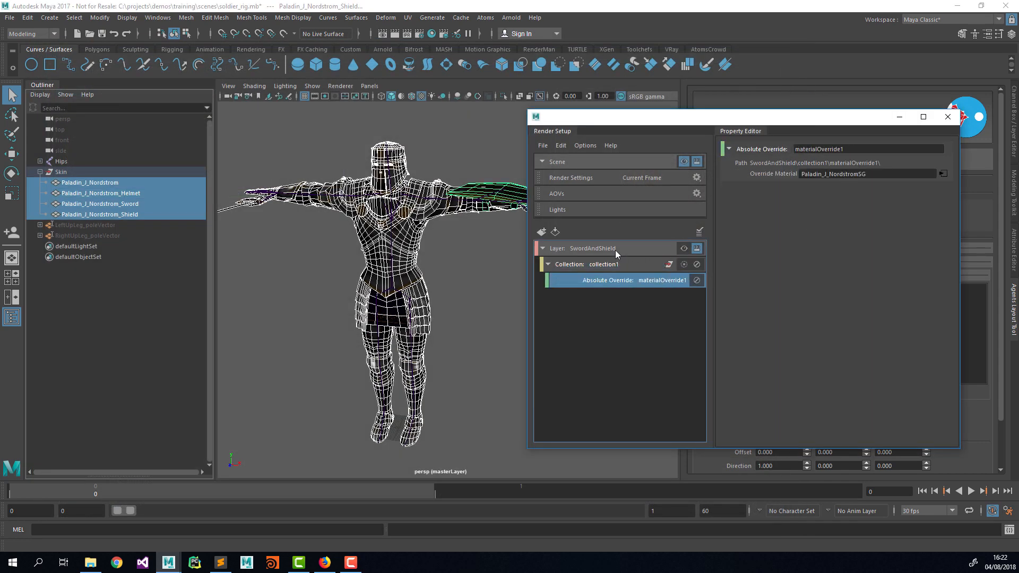
Create a second render layer and name it Sword
click(541, 231)
double_click(608, 296)
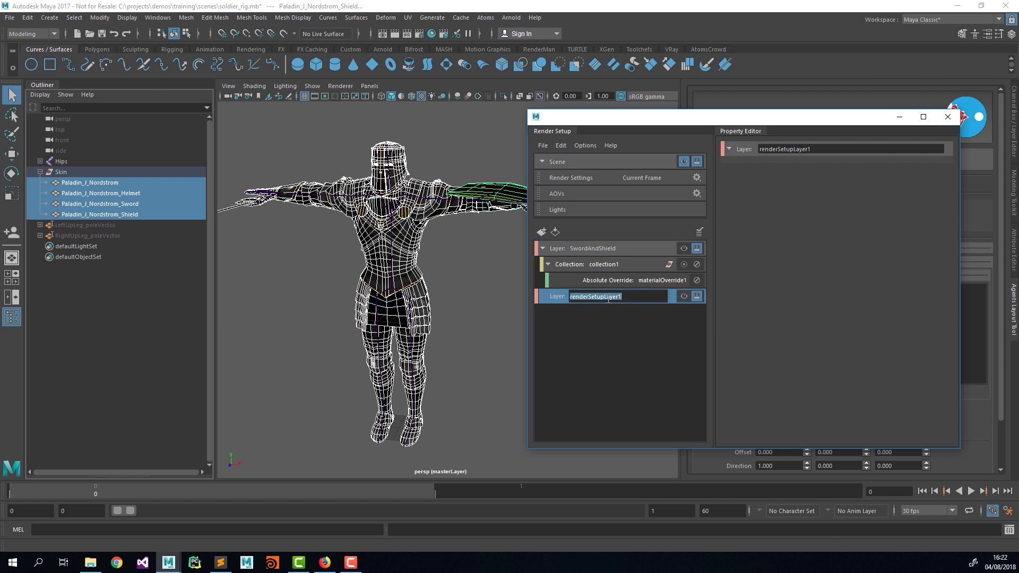
text(SWord)
key(Return)
Create a collection in the Sword layer and add the soldier's body, helmet and sword meshes, leaving out the shield
right_click(607, 298)
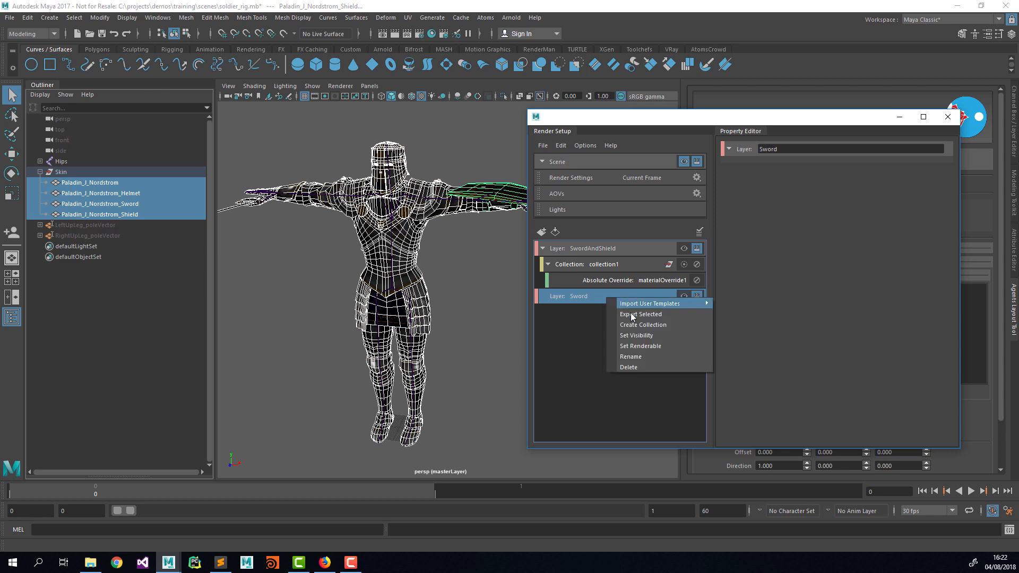
click(650, 325)
click(129, 205)
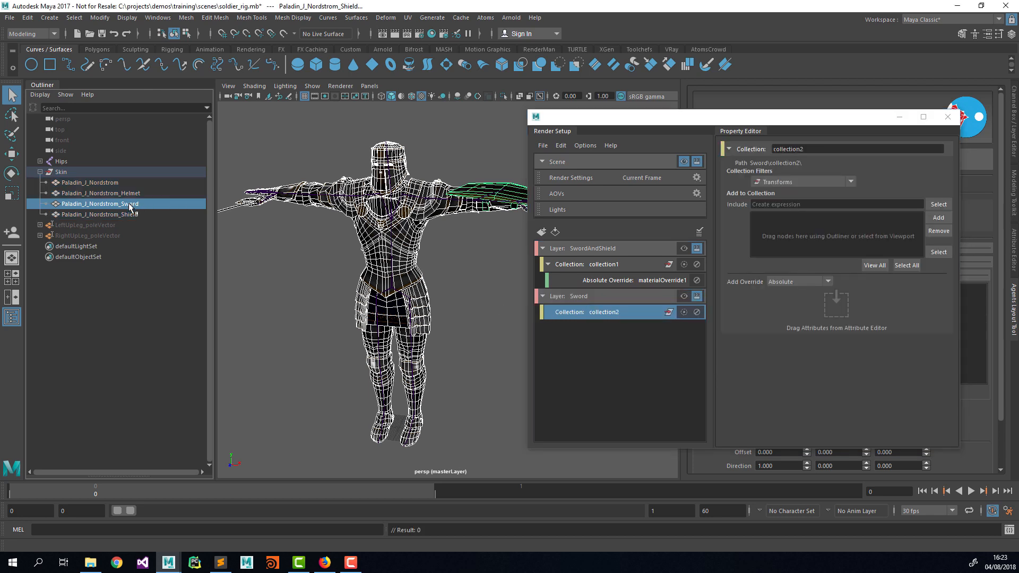
shift+click(118, 186)
mouse_move(118, 195)
mouse_down()
mouse_move(857, 232)
mouse_move(149, 195)
mouse_move(720, 228)
mouse_move(217, 219)
mouse_move(134, 190)
mouse_up()
click(127, 183)
shift+click(130, 205)
click(125, 184)
shift+click(125, 205)
click(113, 184)
shift+click(112, 205)
middle_drag(105, 202, 877, 237)
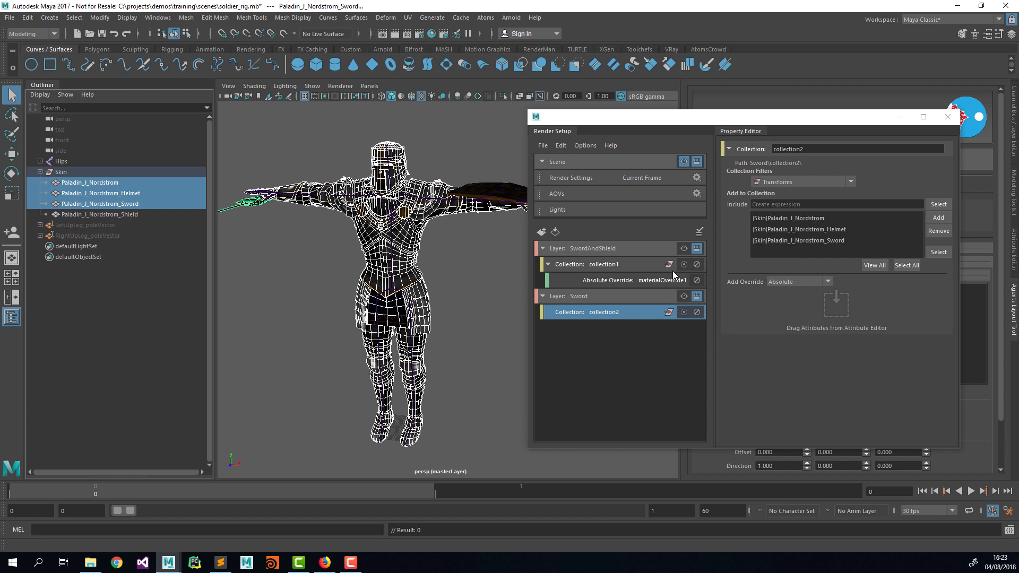
Create a material override on the Sword layer's collection, reusing Paladin_J_NordstromSG from the first override as its material
right_click(634, 313)
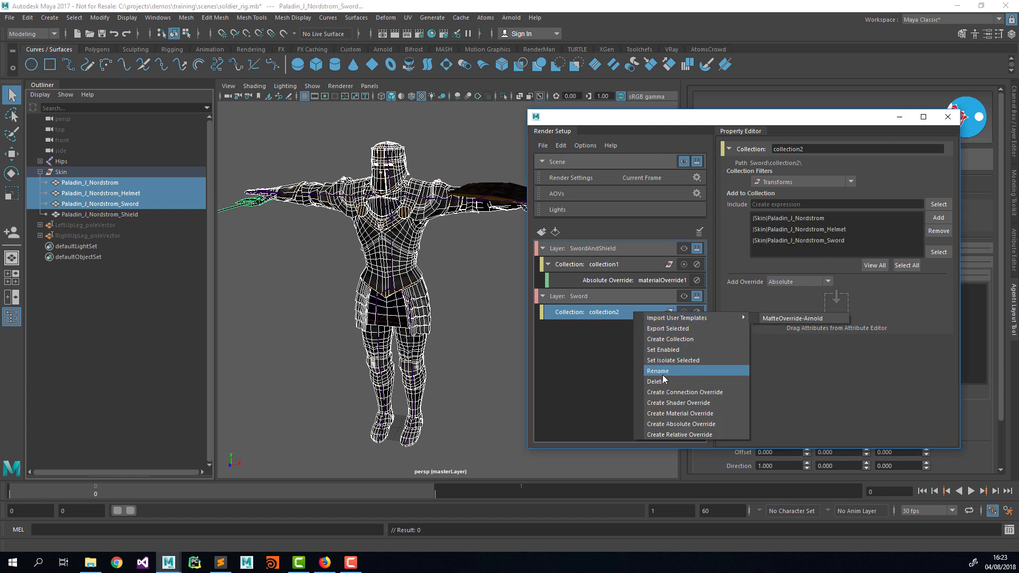
click(674, 424)
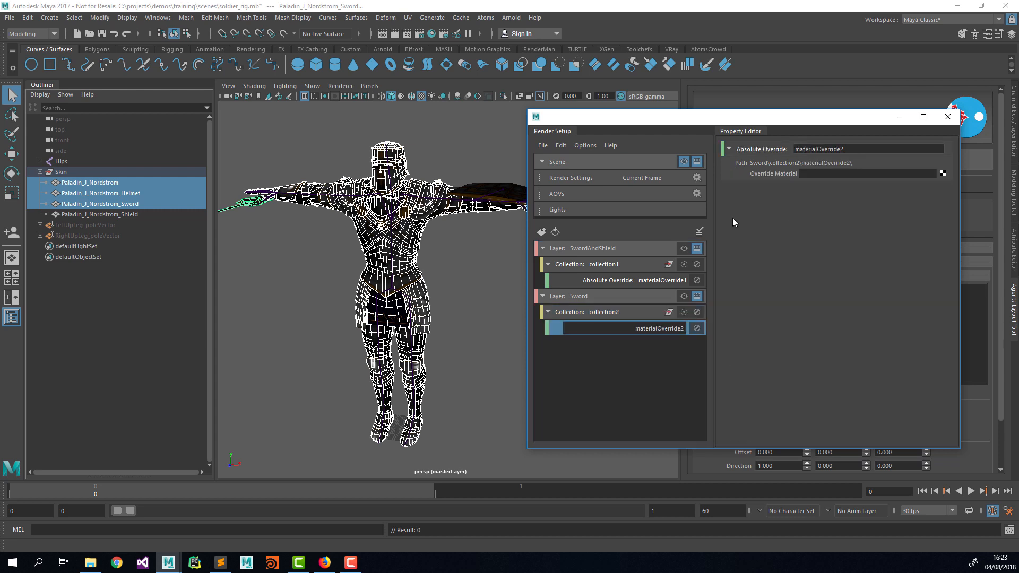
click(641, 279)
double_click(838, 173)
click(666, 323)
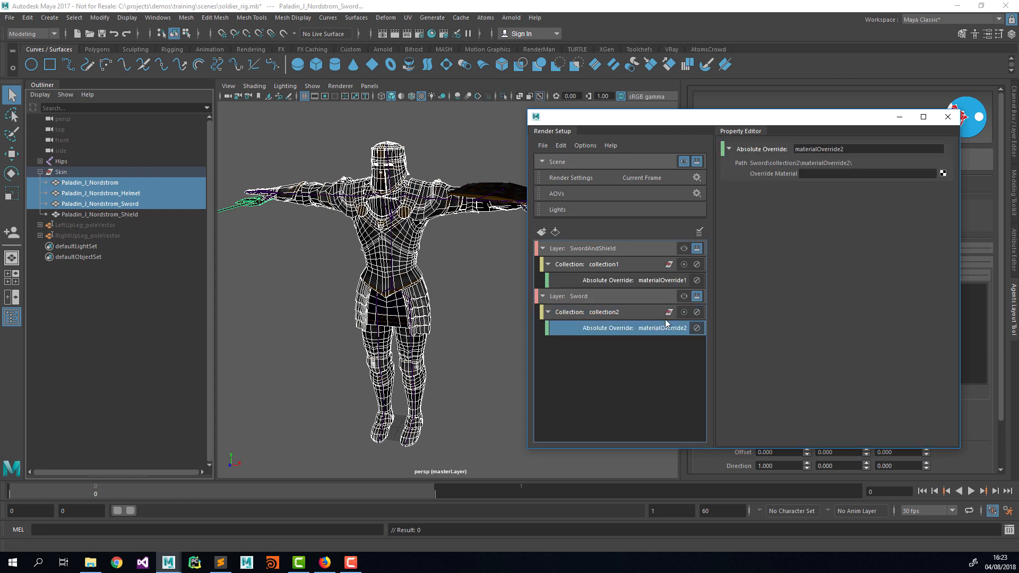
click(844, 173)
text(Paladin_J_NordstromSG)
key(Return)
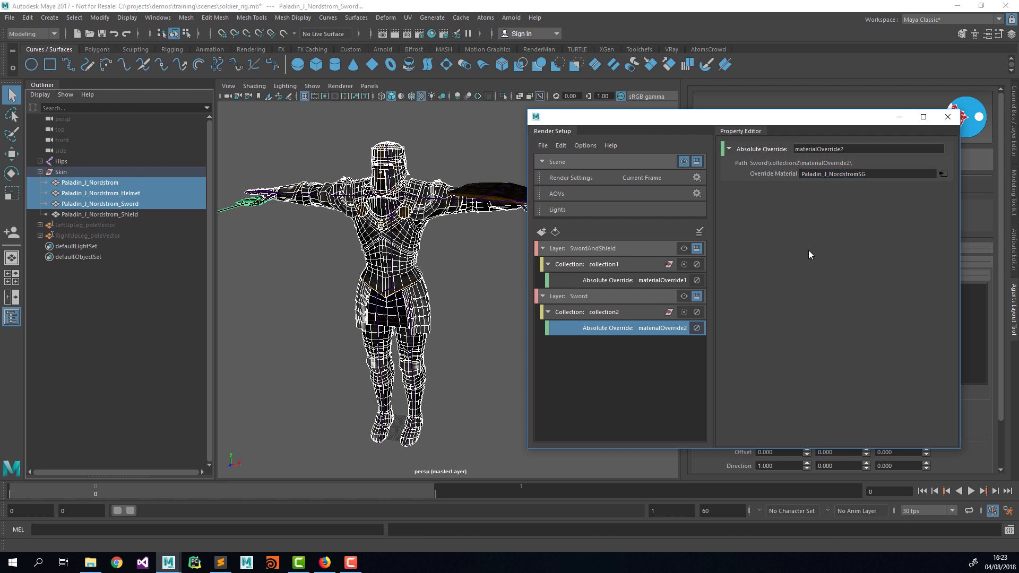
Preview the Sword layer and the SwordAndShield layer on the soldier, and close Render Setup
click(683, 295)
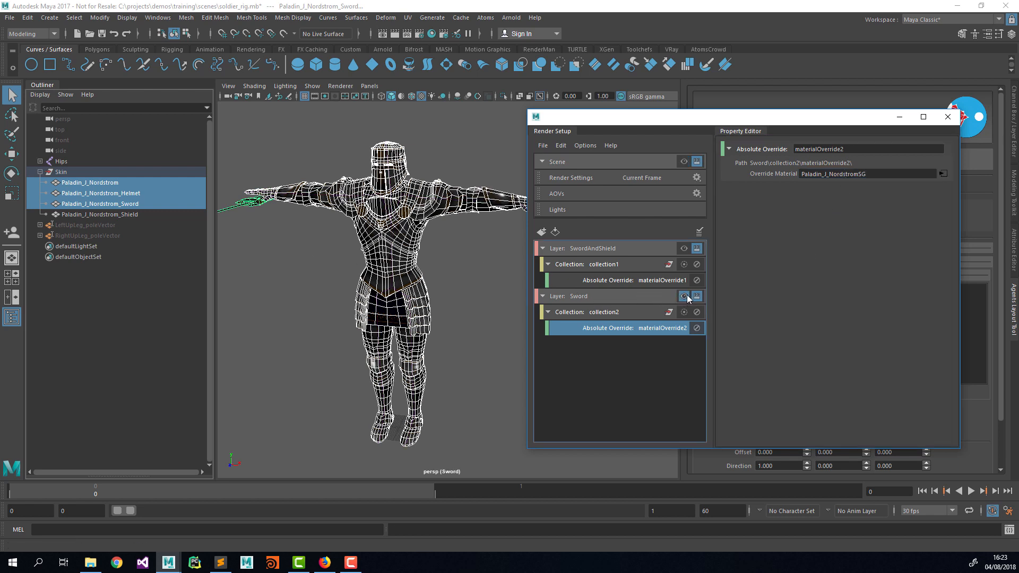
click(440, 252)
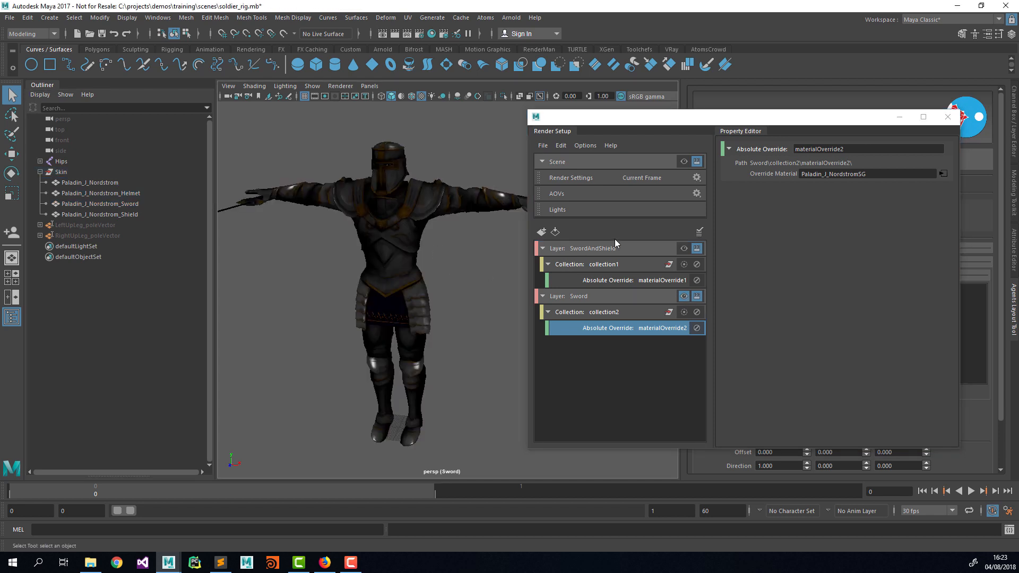
click(683, 248)
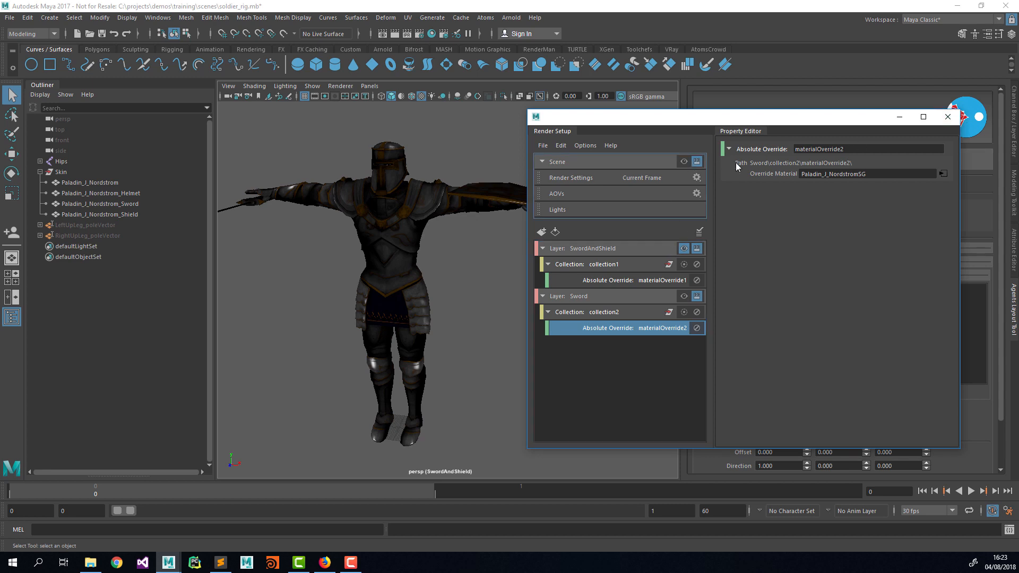
click(946, 116)
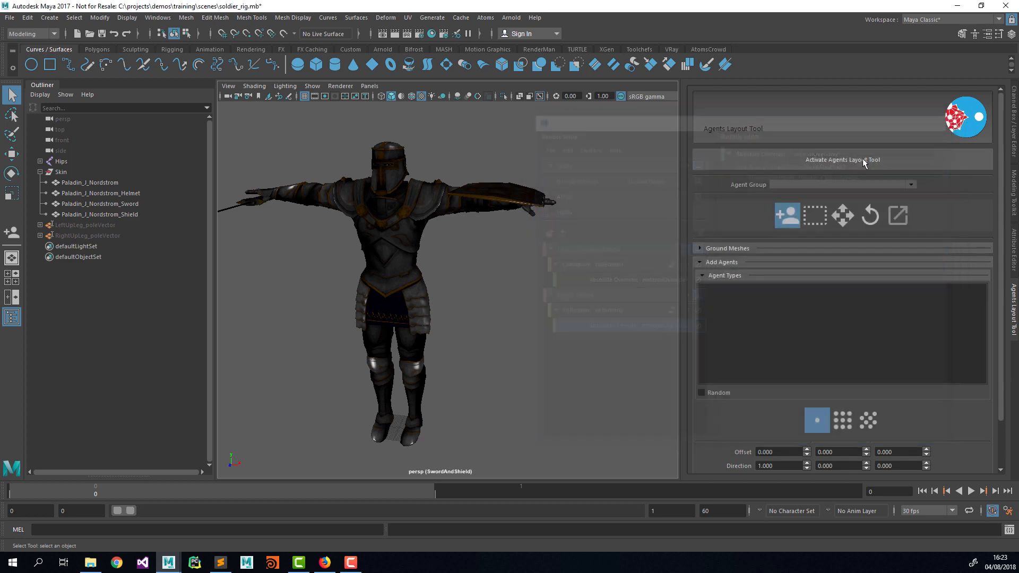
Open the Atoms Variation Builder and set the agent type to soldier
click(490, 17)
mouse_move(515, 89)
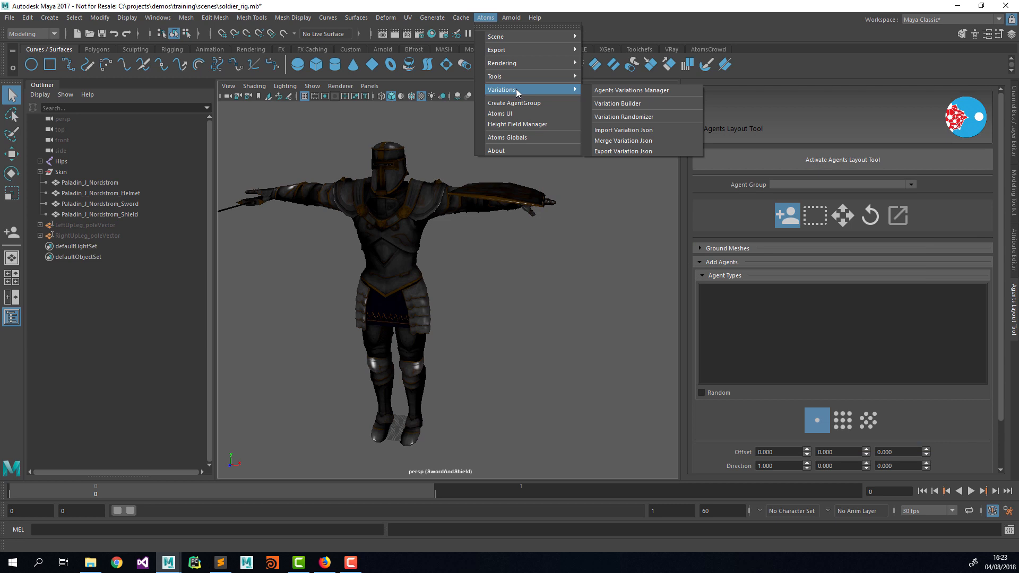
click(635, 103)
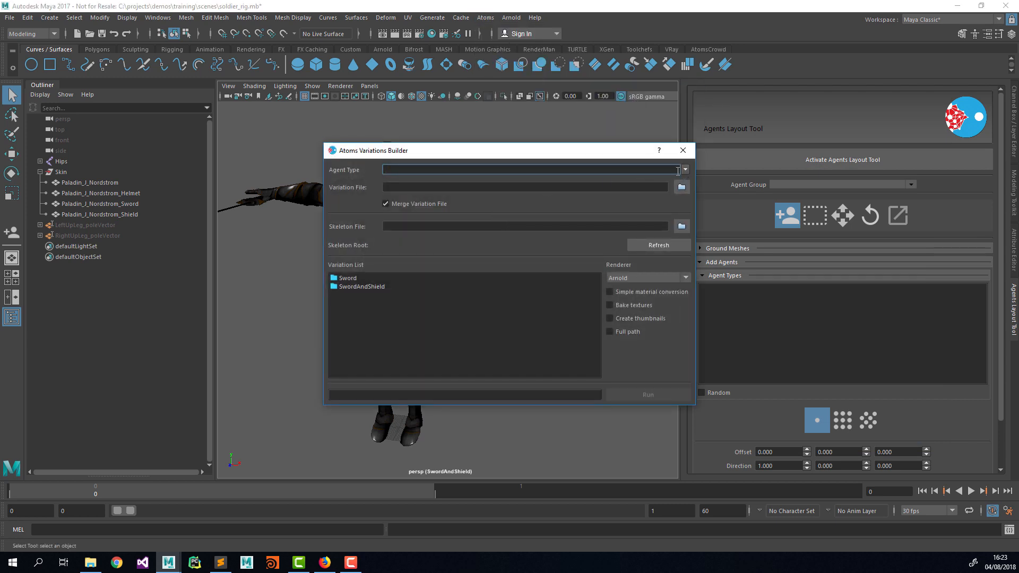
text(soldier)
key(Tab)
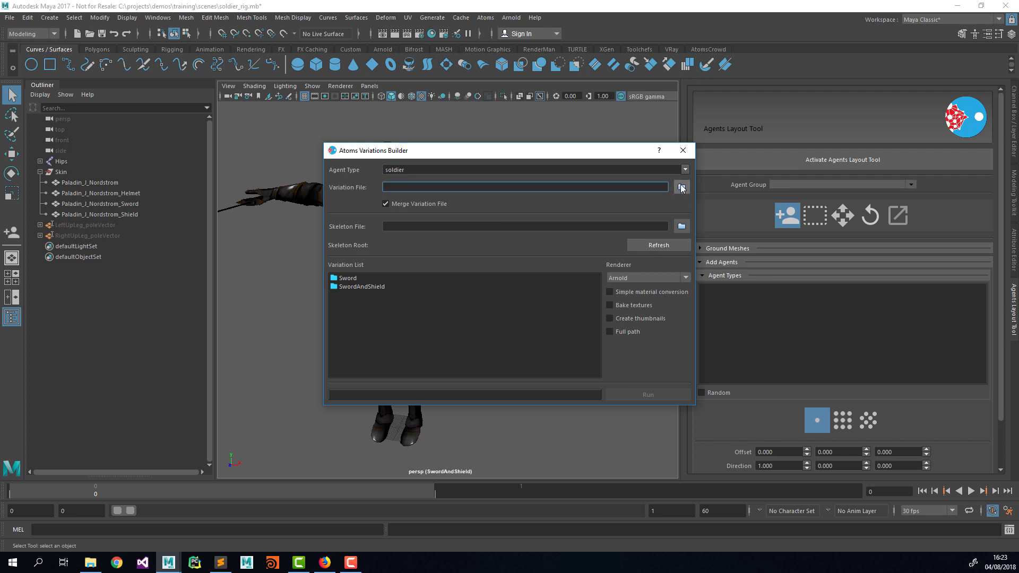
Set the variation file to soldier.json in the training project's data/variations folder
click(681, 187)
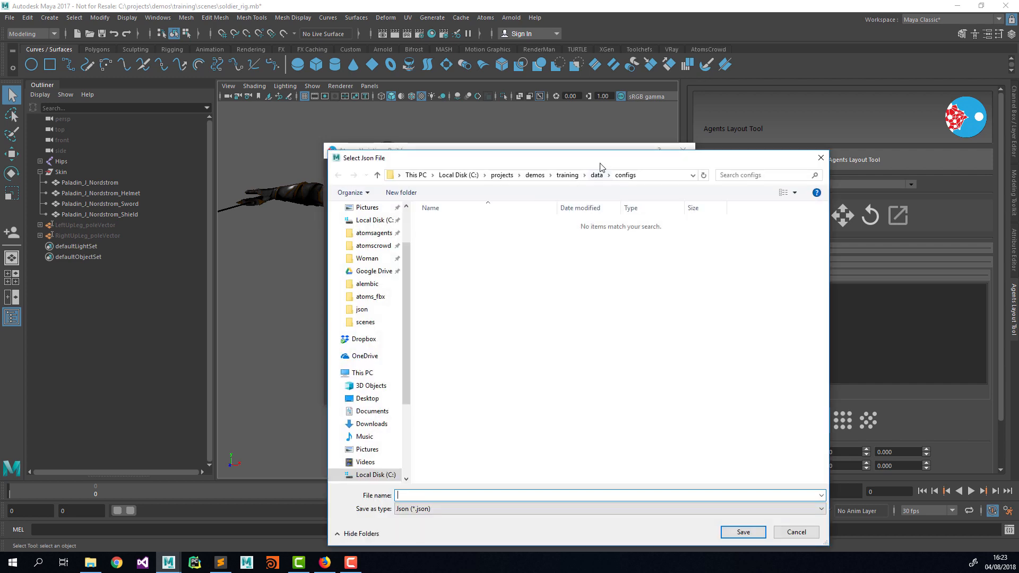
drag(601, 166, 782, 162)
click(778, 170)
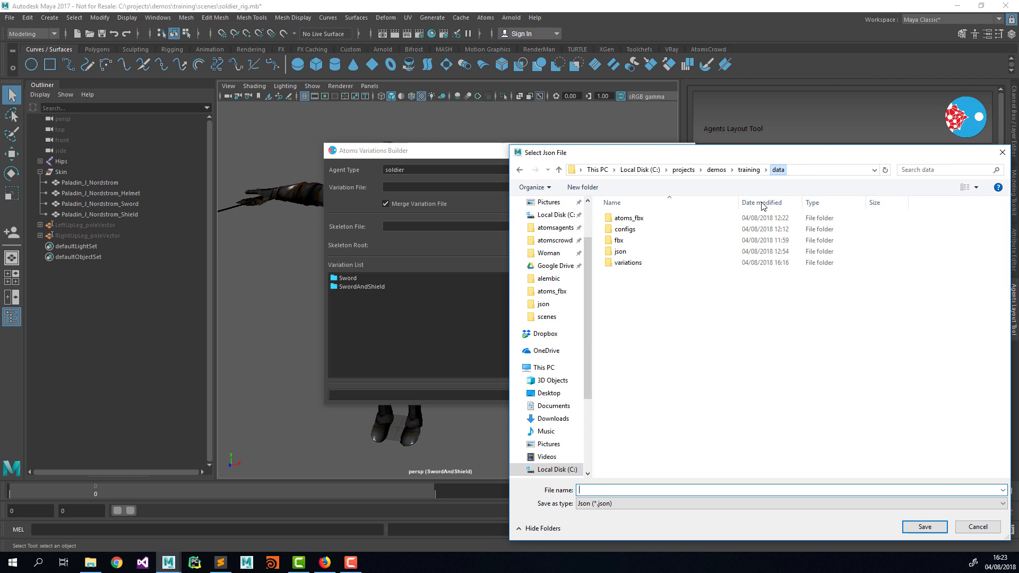
double_click(627, 262)
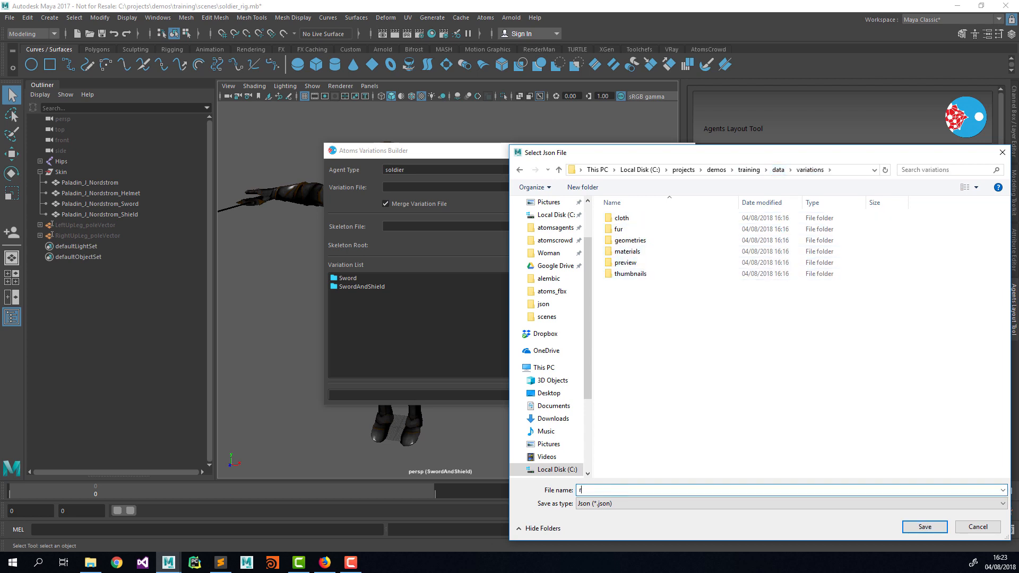
key(BackSpace)
key(BackSpace)
text(soldier)
key(Return)
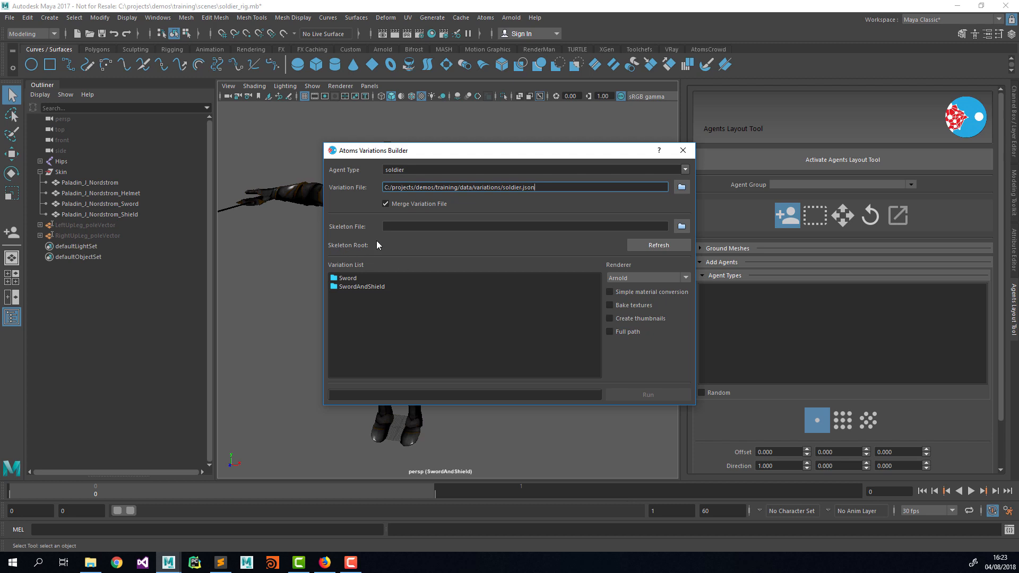
Set the skeleton file to soldier.atomsskel from the configs folder and use the Hips joint as the skeleton root
click(680, 227)
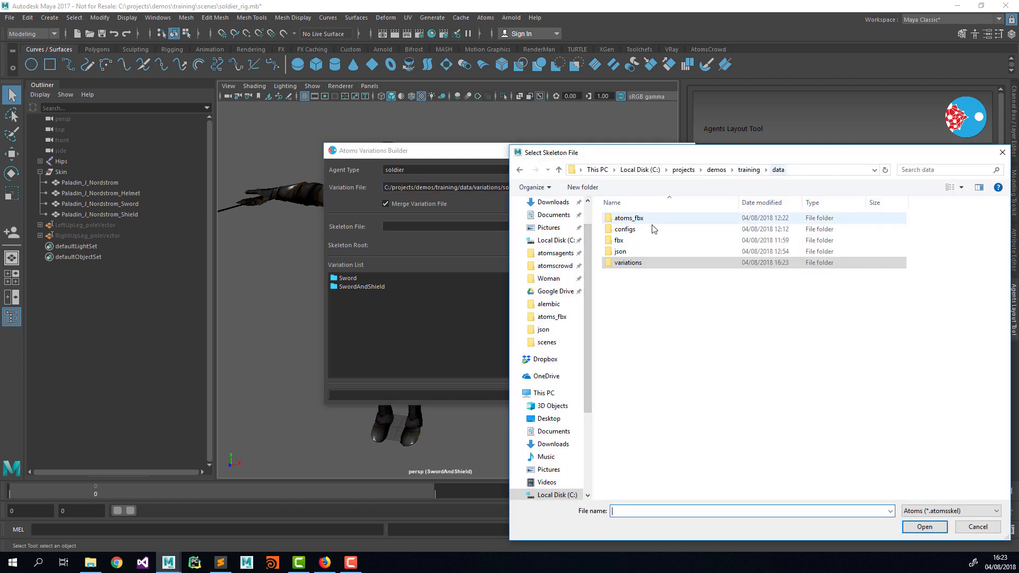
double_click(652, 229)
double_click(637, 220)
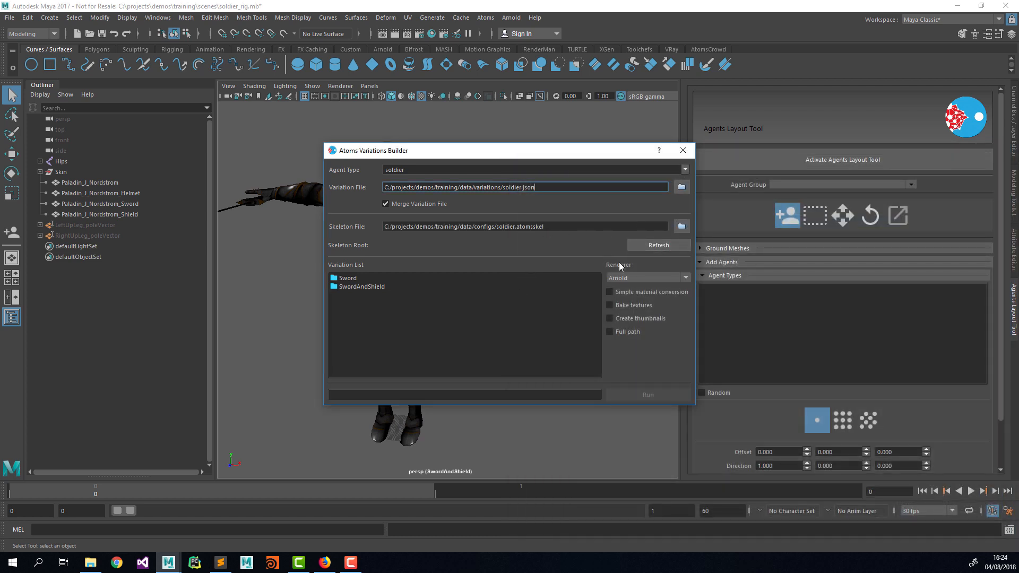
click(81, 162)
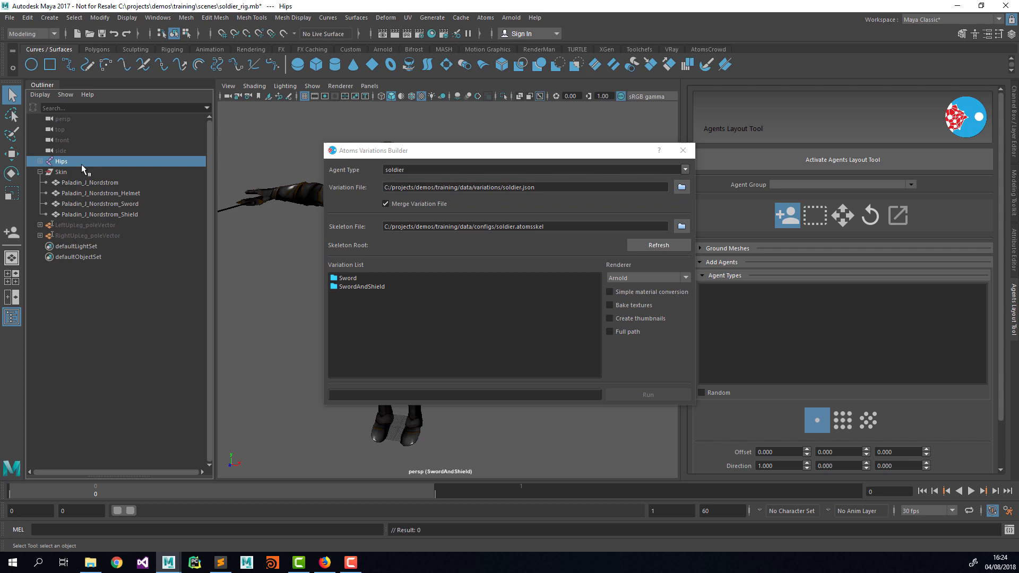
click(663, 246)
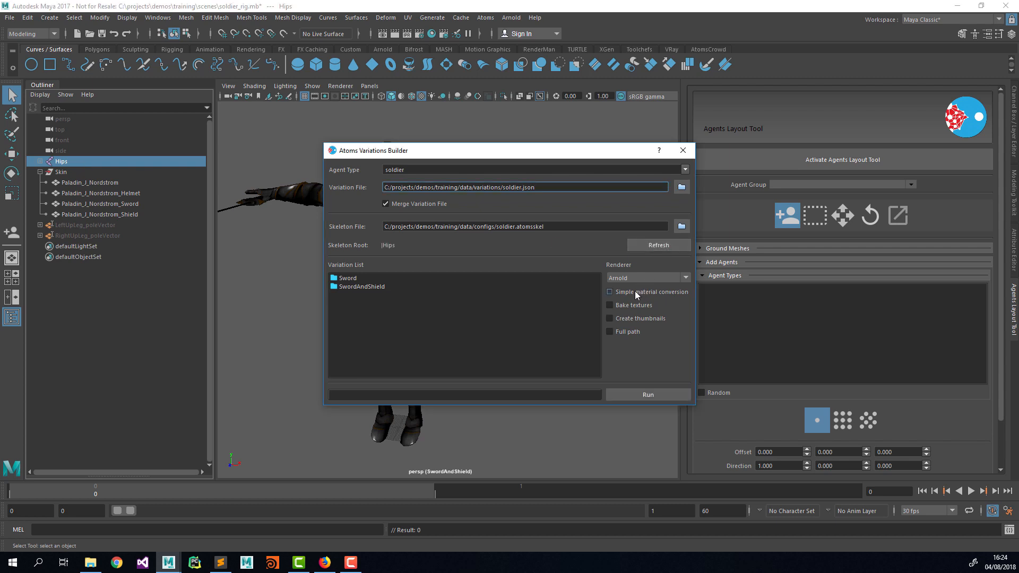
Build the soldier variation file with Bake textures and Create thumbnails enabled, and close the builder
drag(594, 151, 700, 139)
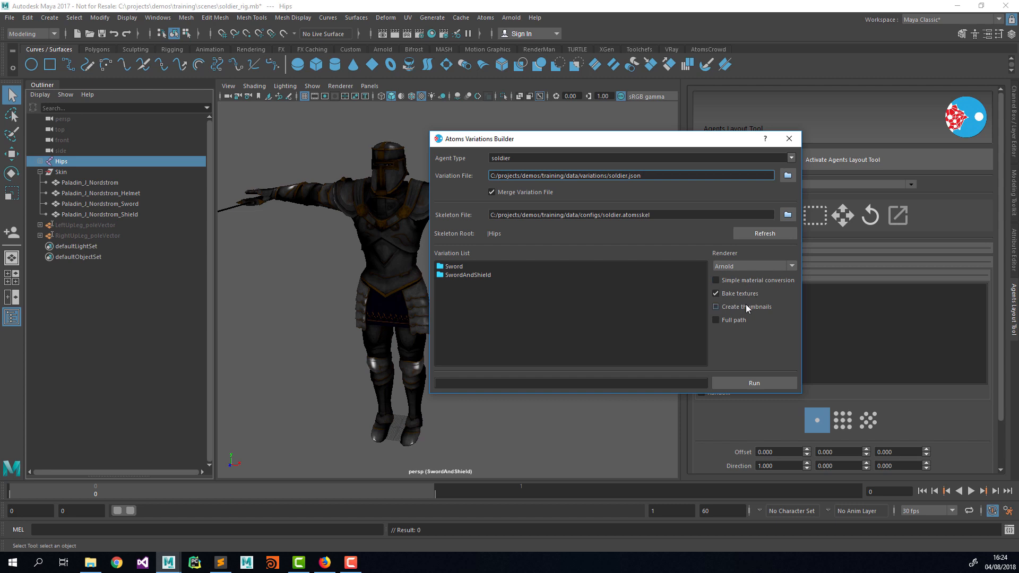
click(746, 306)
click(758, 385)
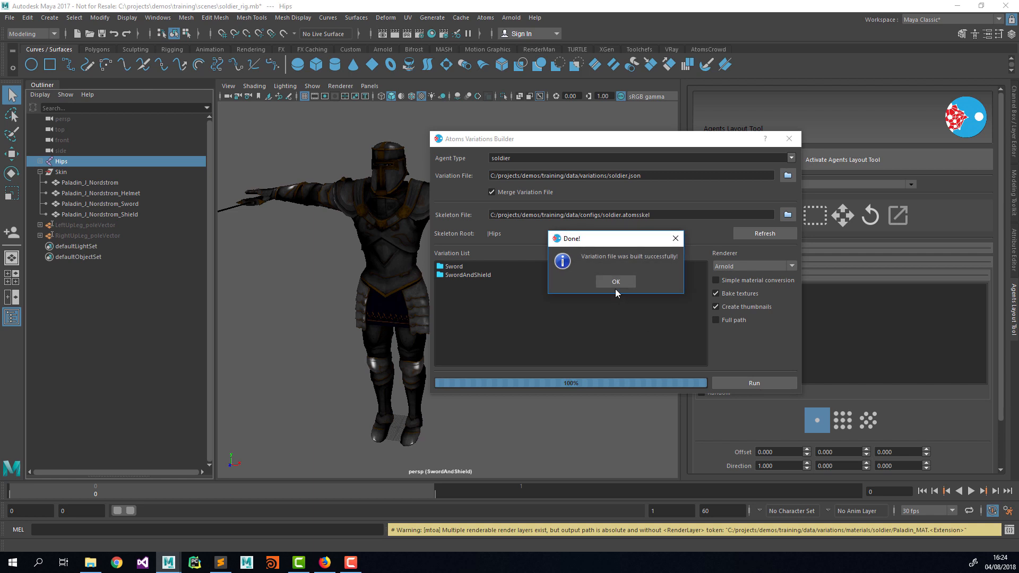
click(616, 282)
click(789, 139)
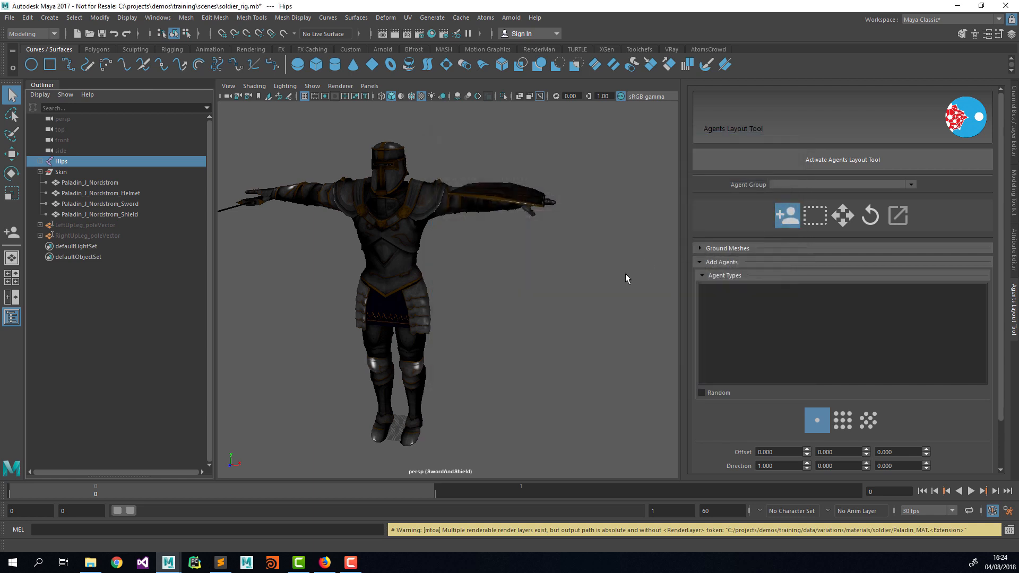
Open the recent scene training_scene.0007.mb in place of the soldier rig
click(10, 17)
mouse_move(100, 346)
click(212, 346)
click(517, 284)
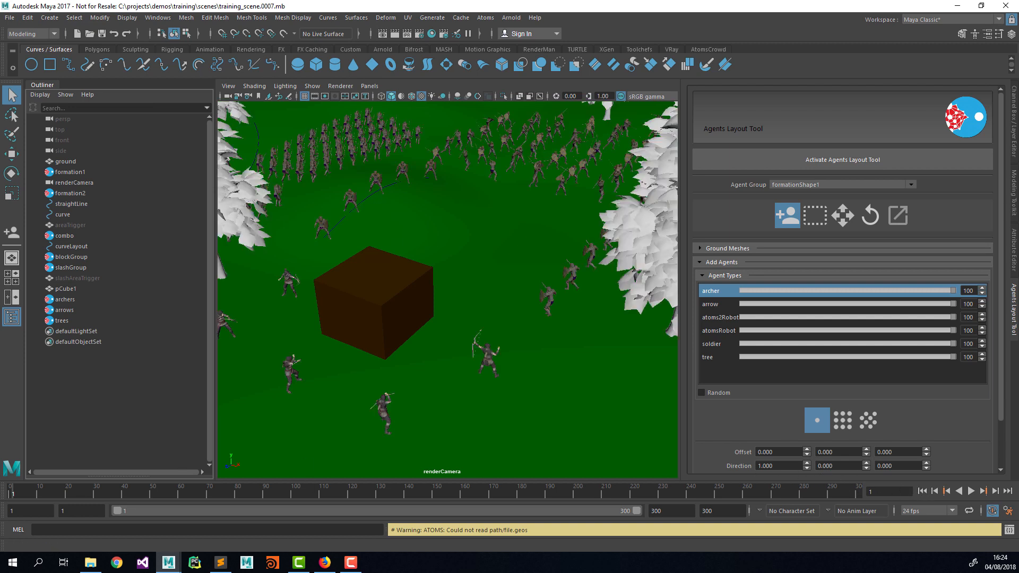
Import the soldier.json variation file from the training project's data/variations folder
click(492, 20)
mouse_move(512, 91)
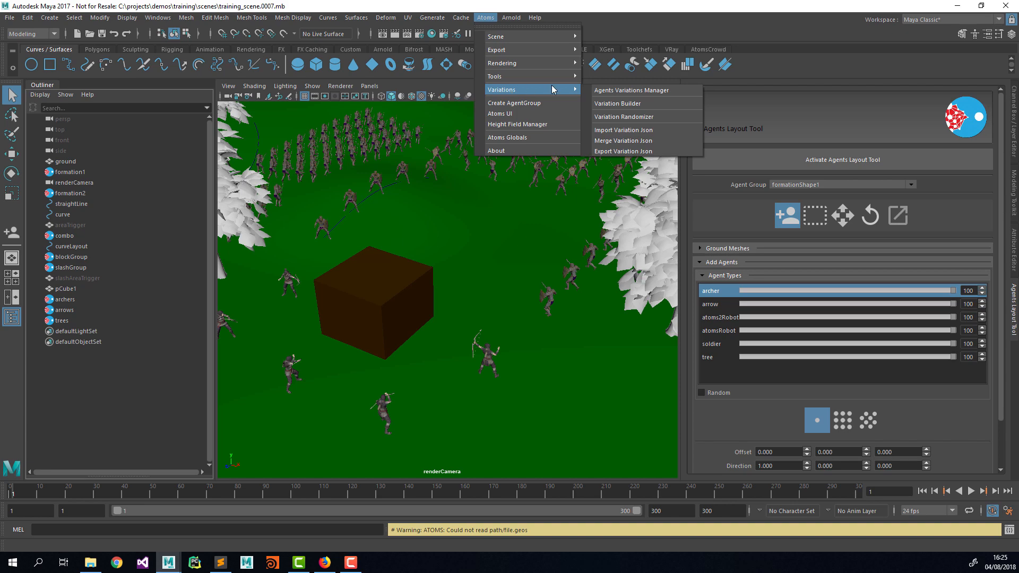
click(621, 131)
click(273, 38)
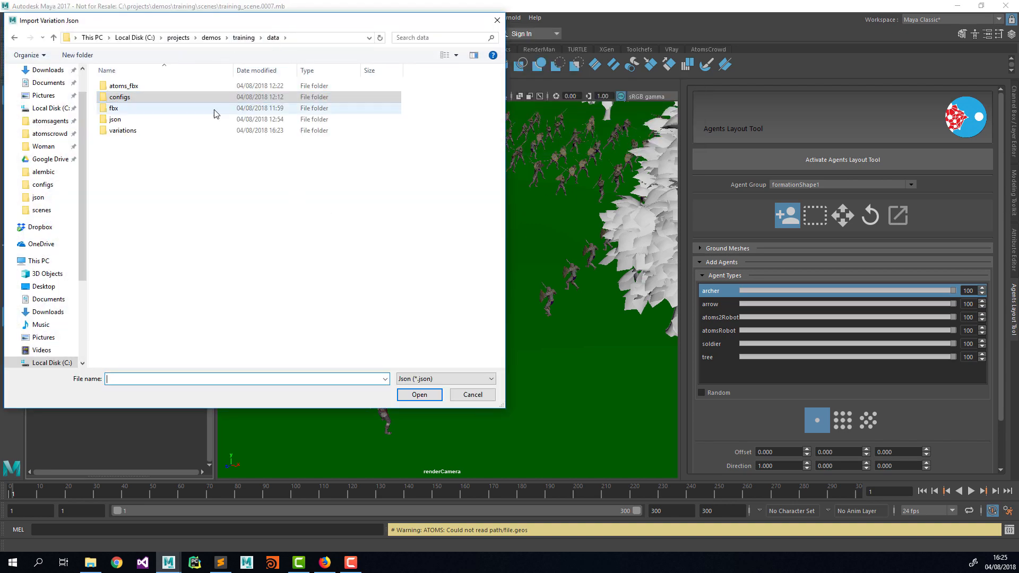
double_click(125, 130)
double_click(142, 154)
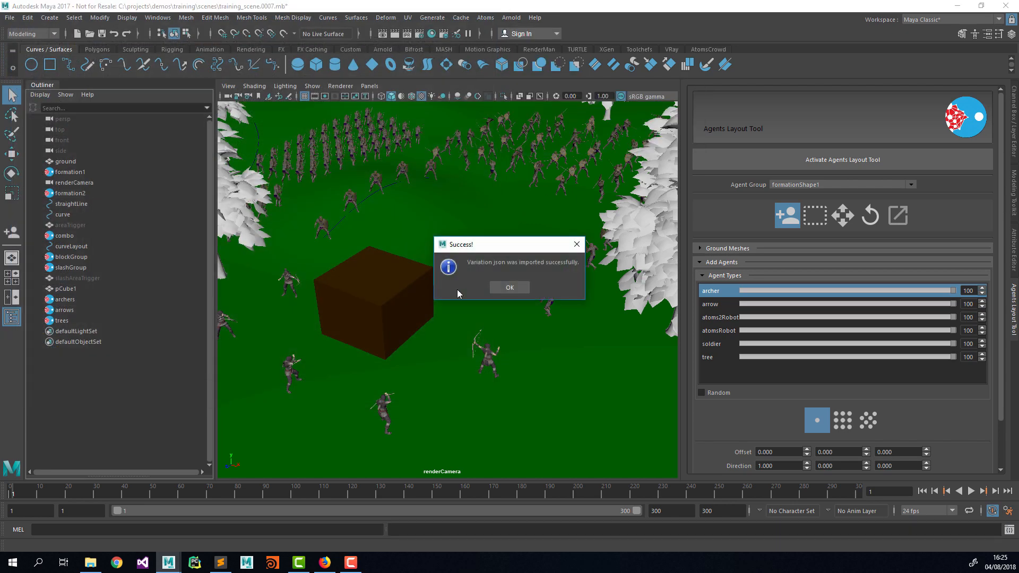
click(510, 288)
Review the soldier agent type's geometry, materials, and Sword and SwordAndShield geometry groups in the Agents Variations Manager, and close it
click(485, 18)
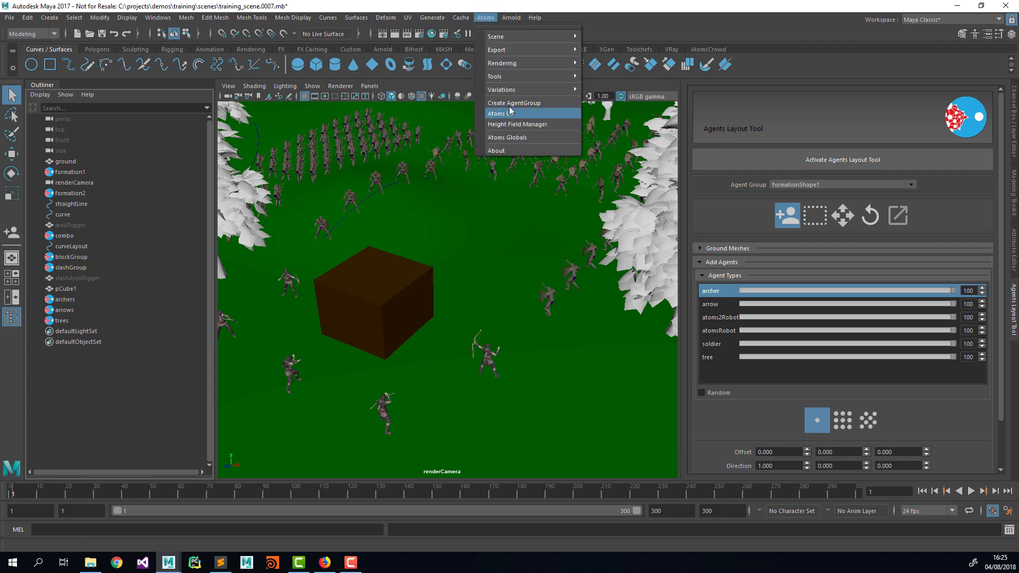
mouse_move(514, 92)
click(605, 89)
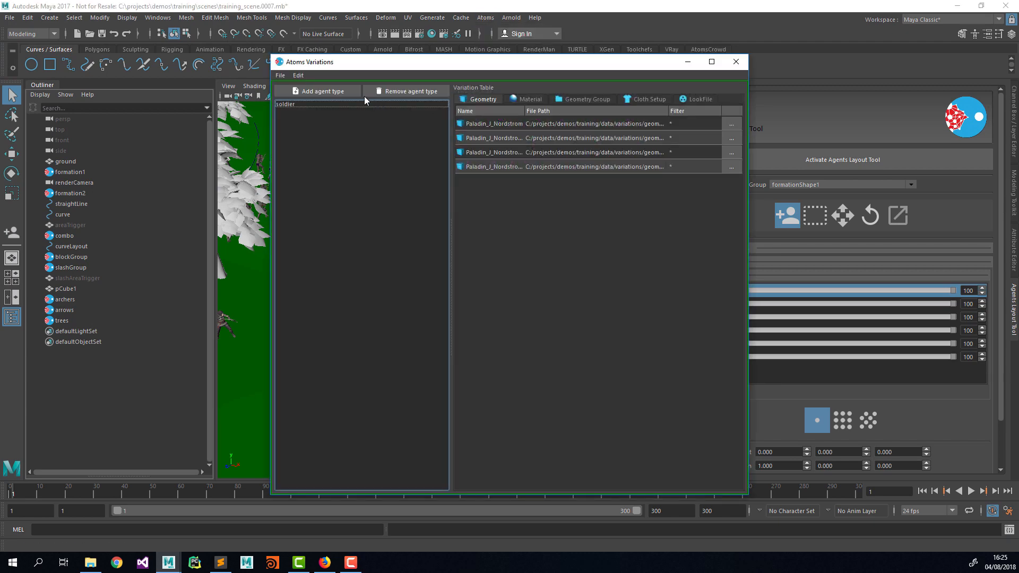
click(313, 105)
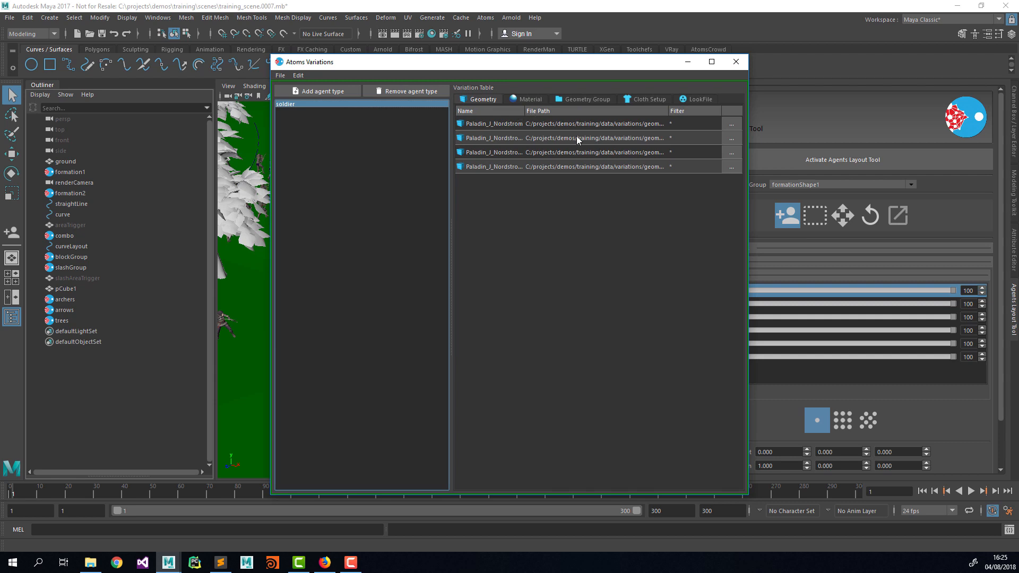
drag(748, 154, 869, 154)
click(576, 99)
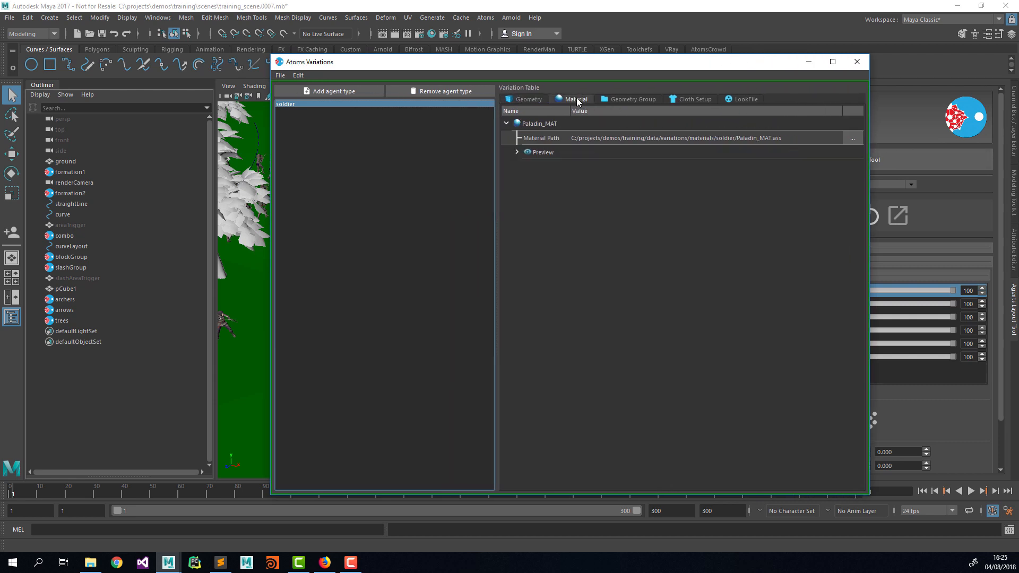
click(644, 100)
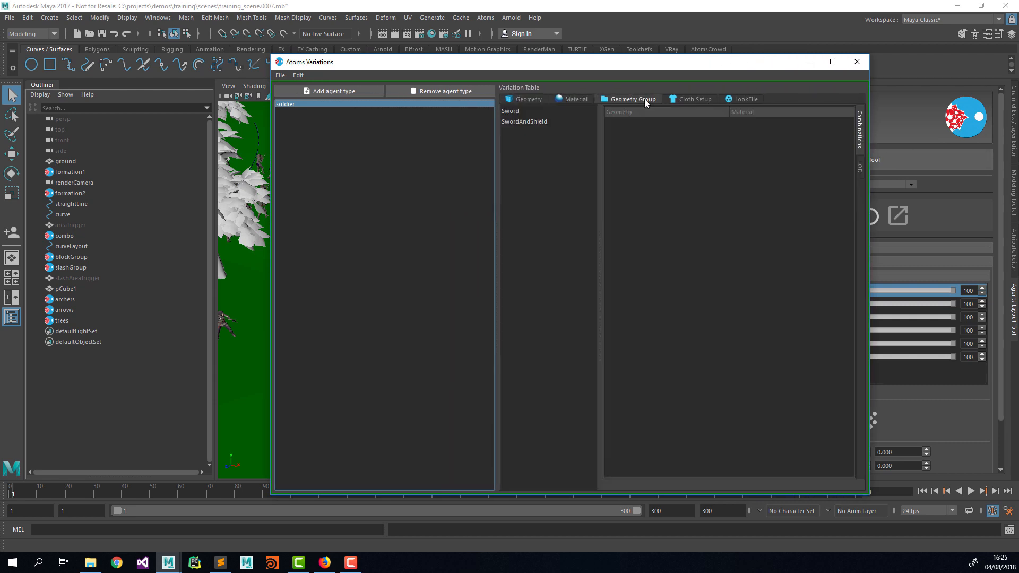
click(528, 121)
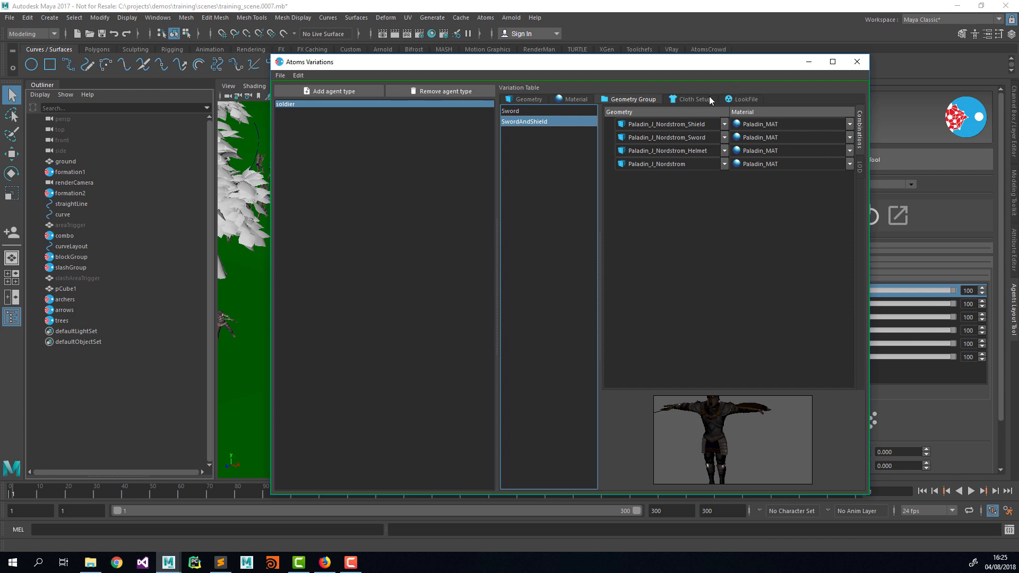
click(578, 111)
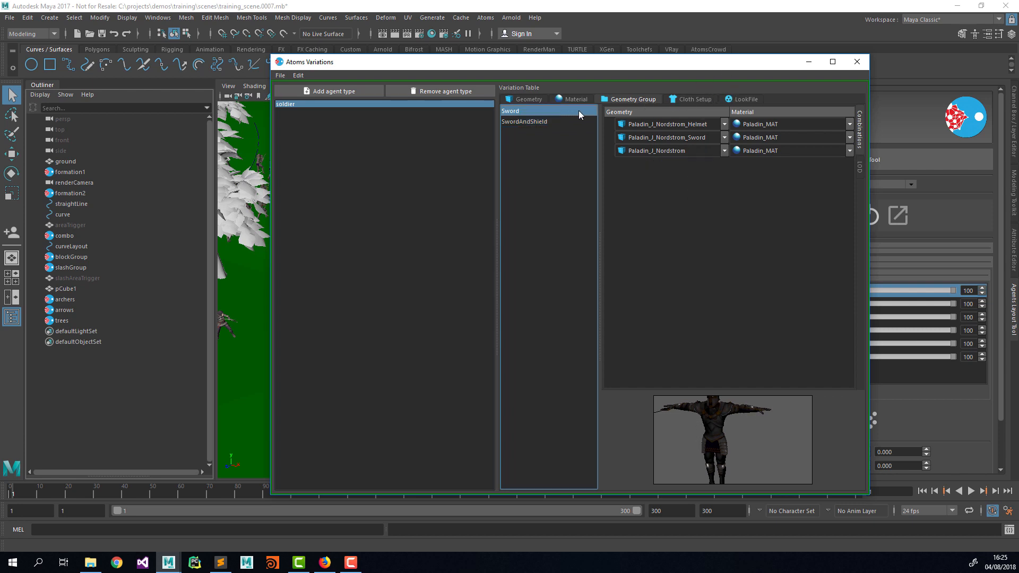
click(855, 62)
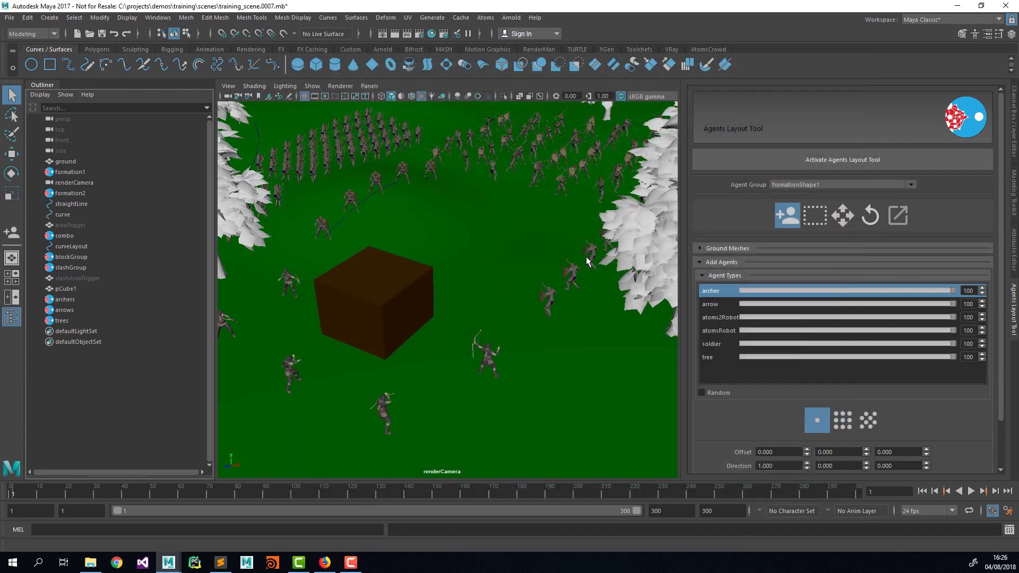
Add the variations rendering behaviour module to the formation1 agent group and select it to show its options
click(75, 173)
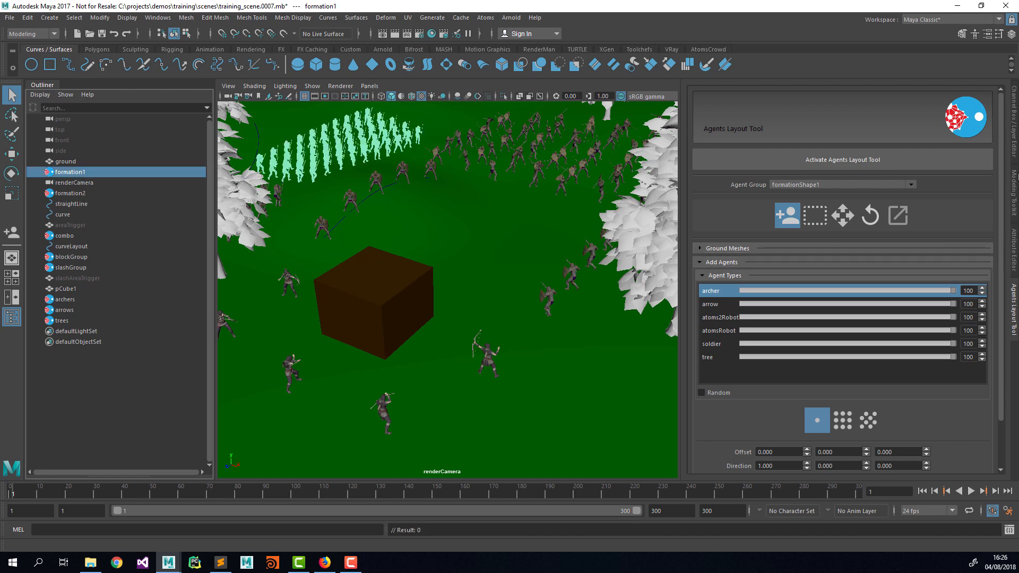
click(1013, 241)
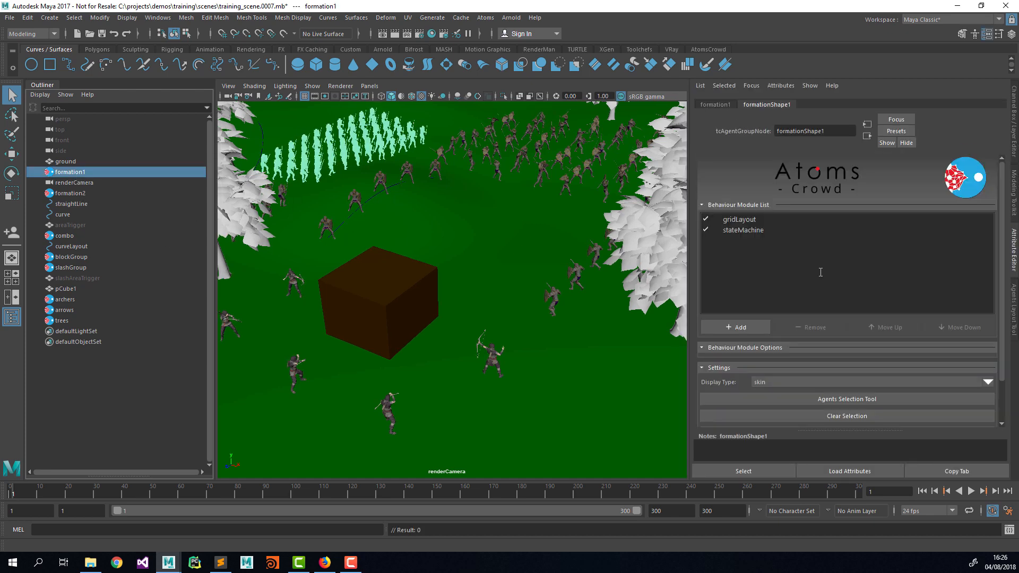
click(737, 327)
mouse_move(742, 436)
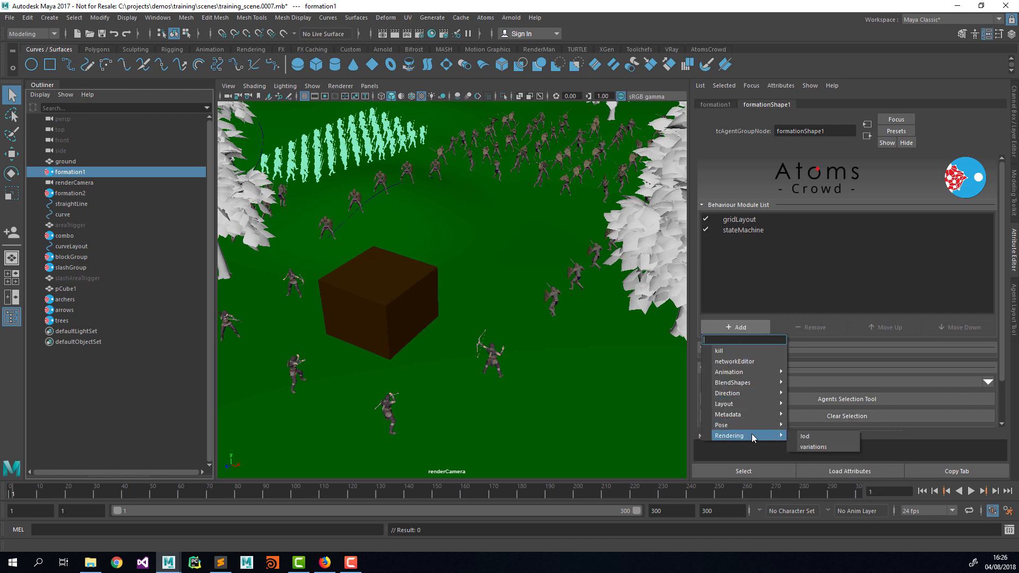
click(810, 445)
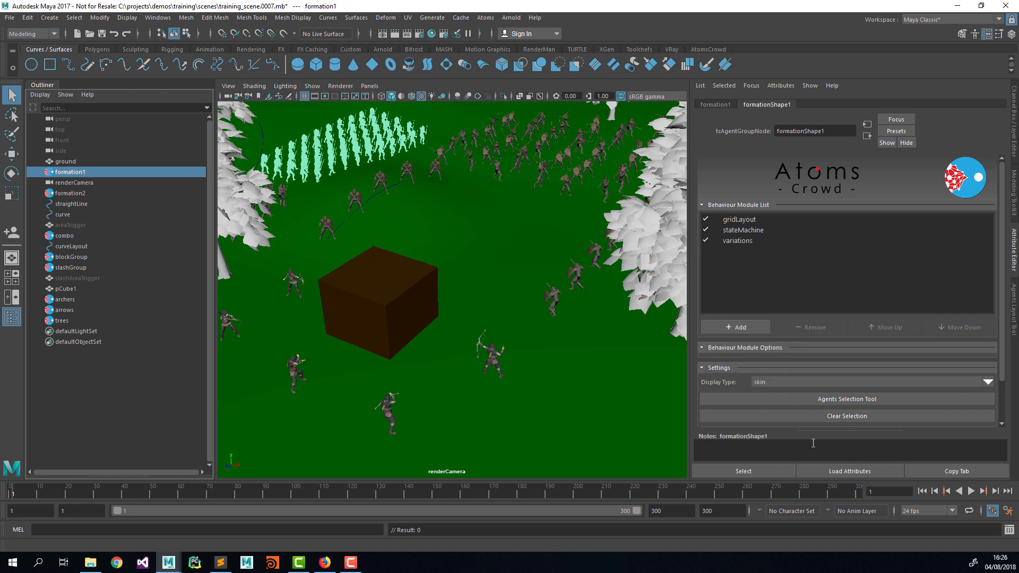
click(736, 241)
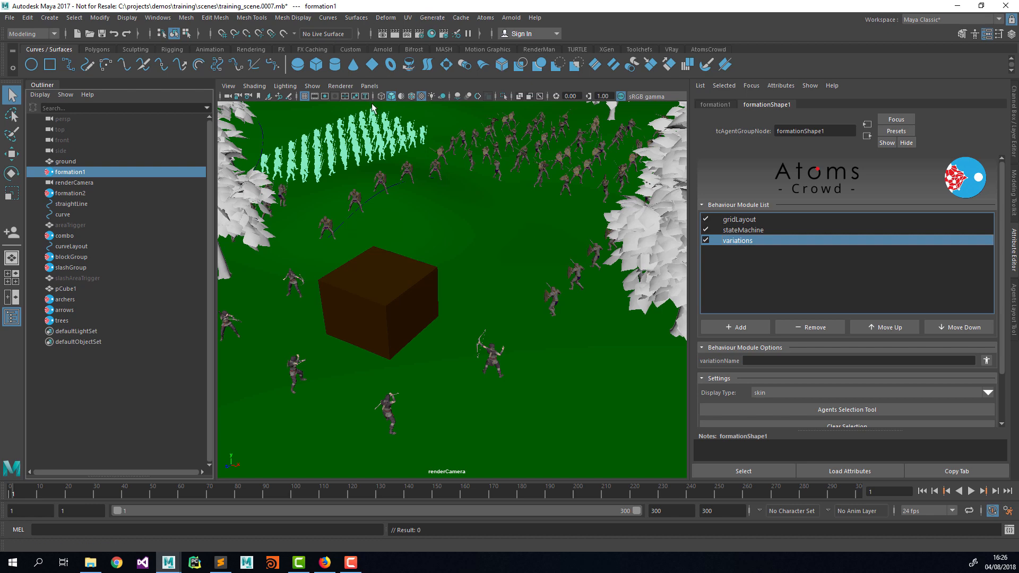
Use the Variation Randomizer to assign the soldier's SwordAndShield variation to the formationShape1 agent group
click(485, 17)
mouse_move(530, 89)
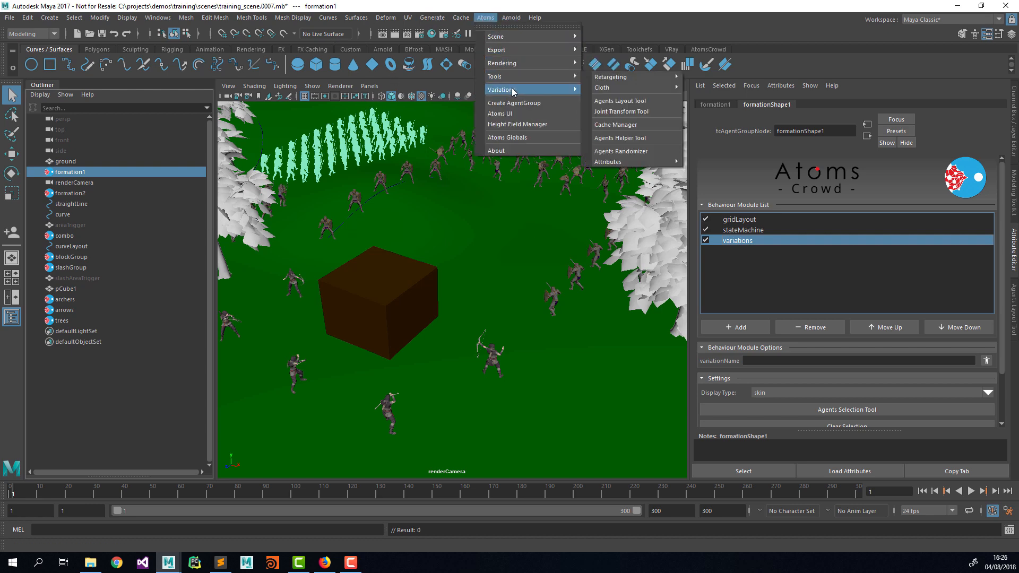
click(646, 117)
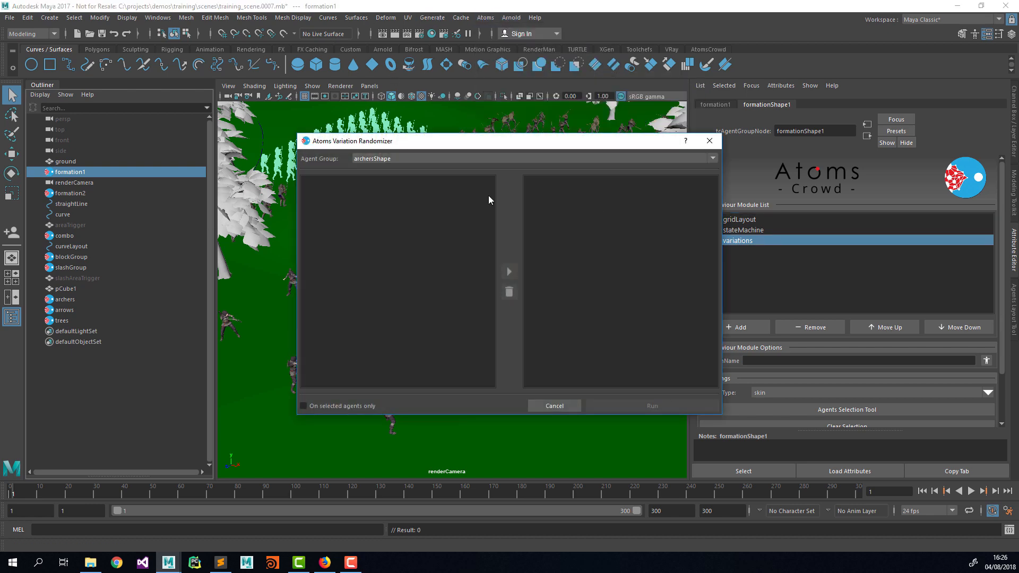
drag(429, 147, 383, 152)
click(370, 163)
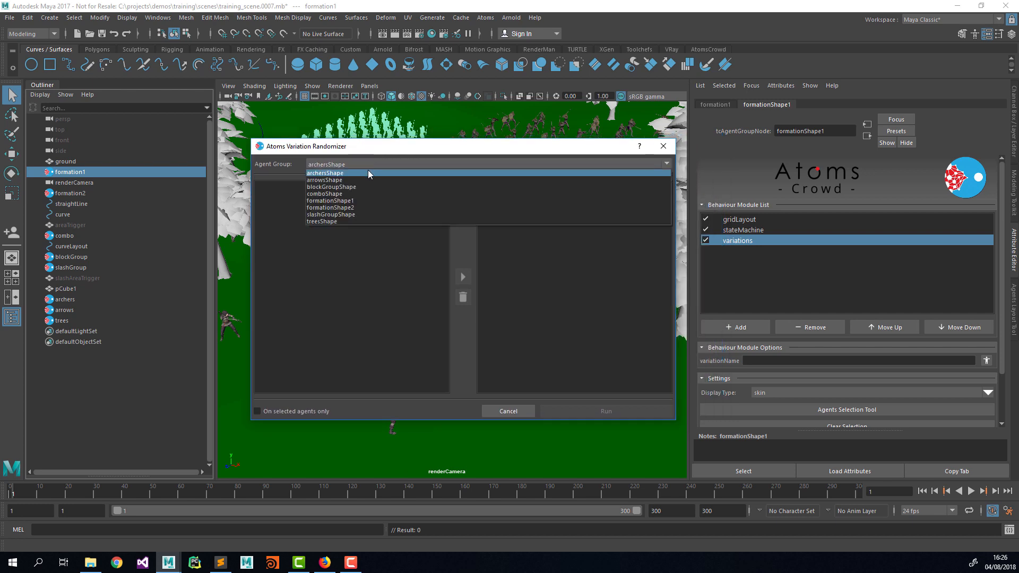
click(366, 200)
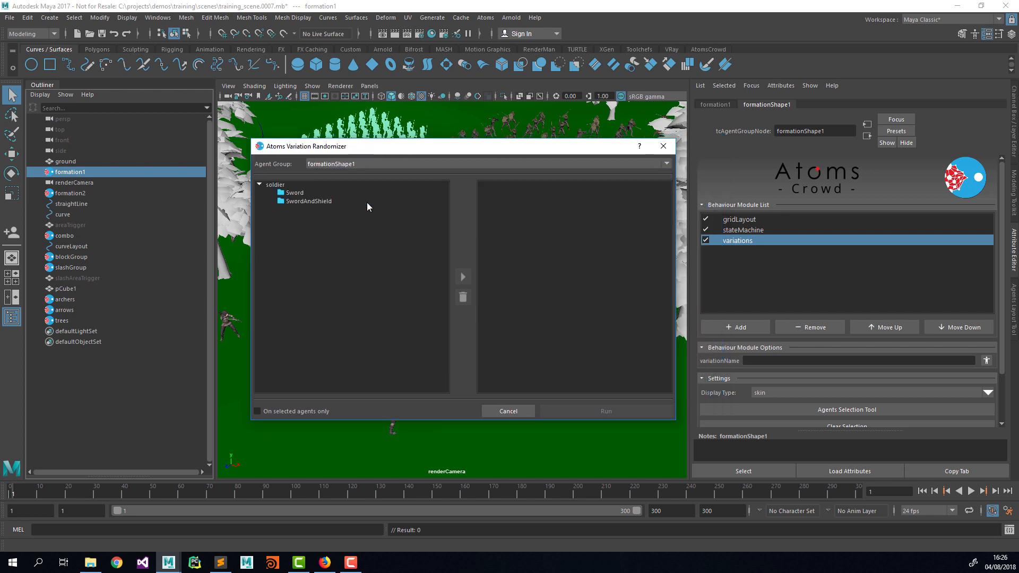
click(308, 192)
click(320, 201)
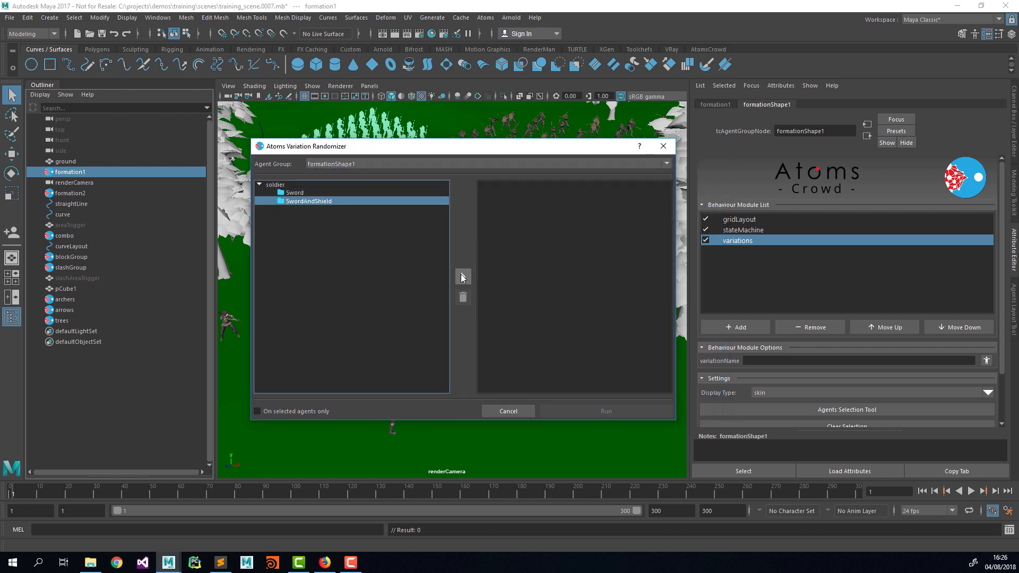
click(462, 277)
click(603, 411)
click(462, 297)
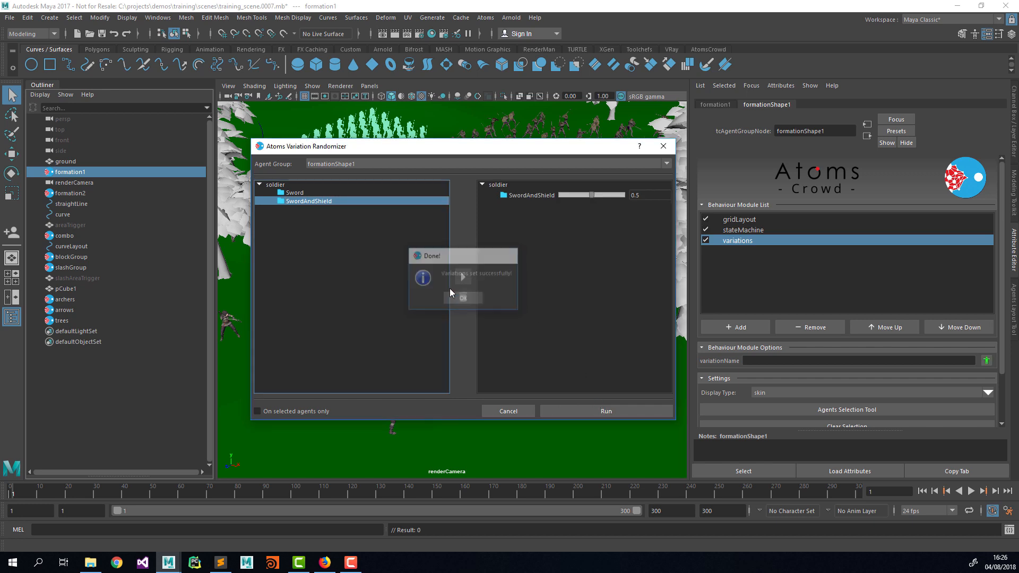
Assign the soldier's SwordAndShield variation to the formationShape2 agent group and run the randomizer
click(350, 167)
click(348, 213)
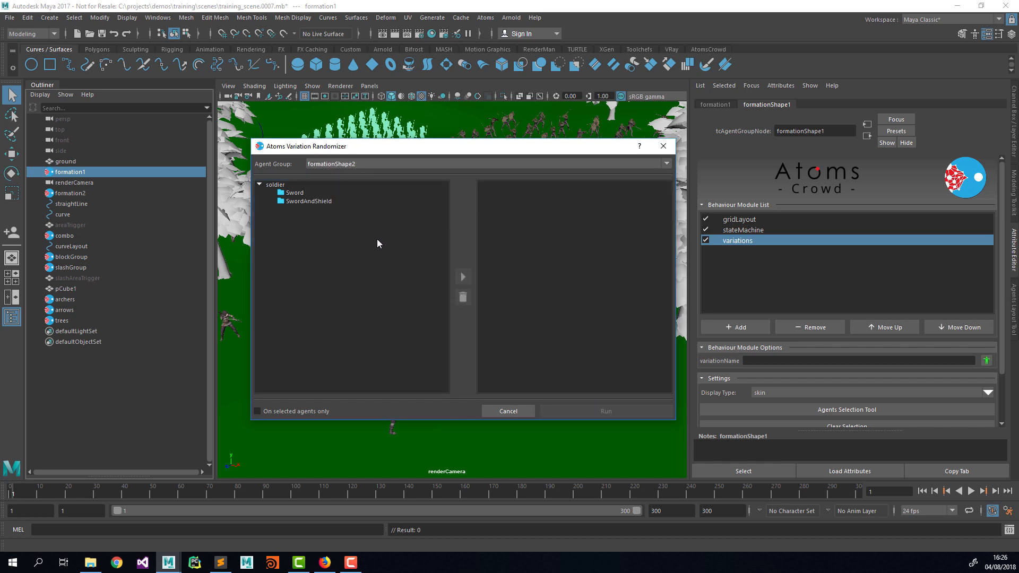
click(300, 202)
click(462, 277)
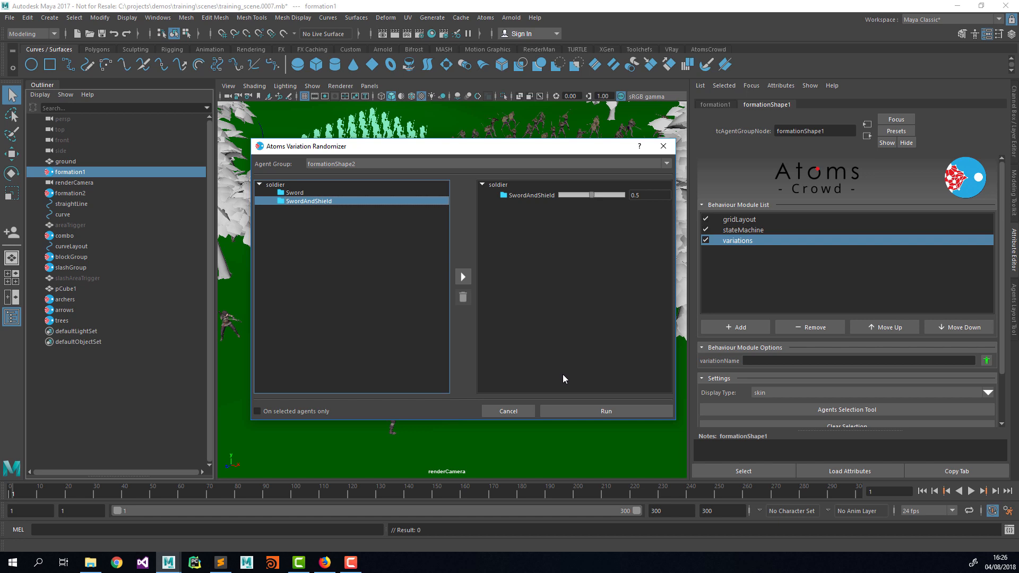
click(574, 410)
click(477, 298)
Assign the soldier's Sword variation to the comboShape agent group and run the randomizer
drag(403, 148, 409, 182)
click(389, 198)
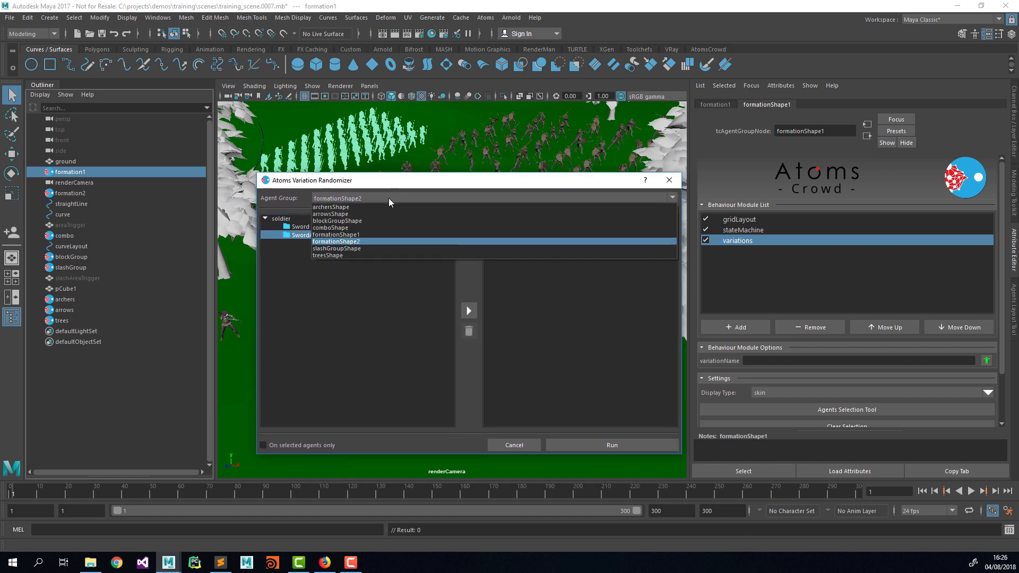
click(379, 227)
click(317, 226)
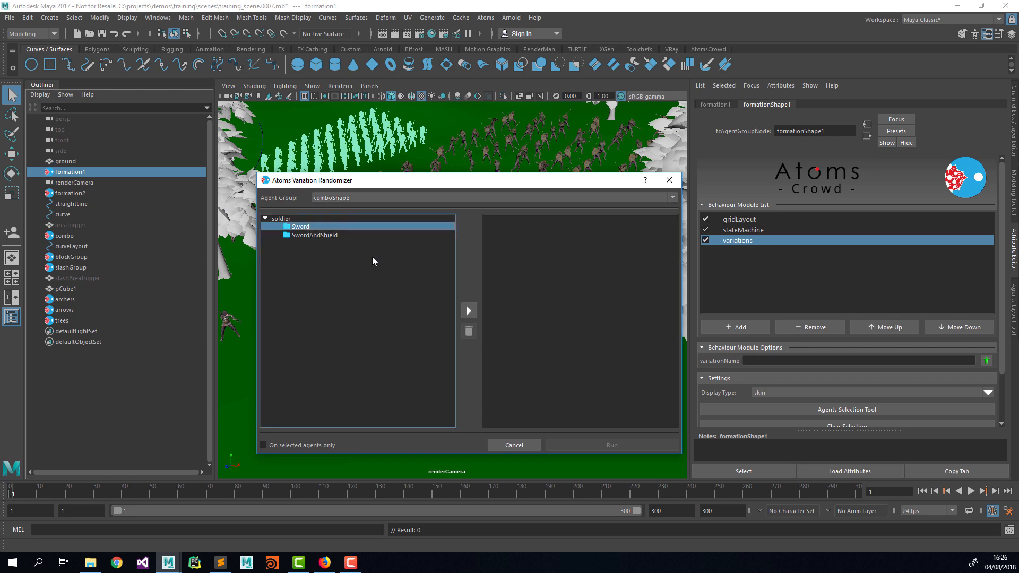
click(469, 311)
click(611, 443)
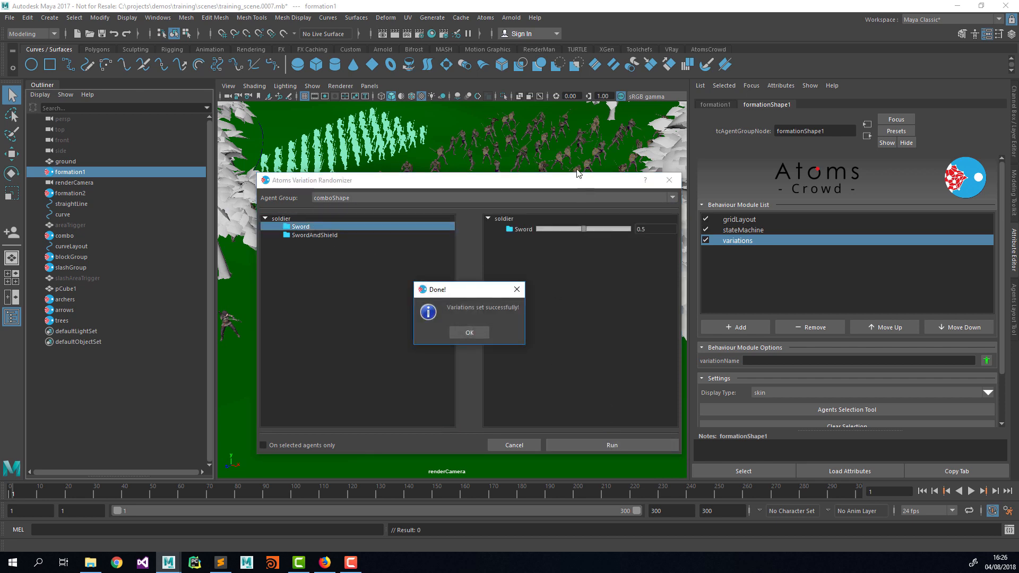
click(478, 332)
Assign the soldier's SwordAndShield variation to the slashGroupShape agent group and run the randomizer
drag(511, 185, 604, 222)
click(434, 233)
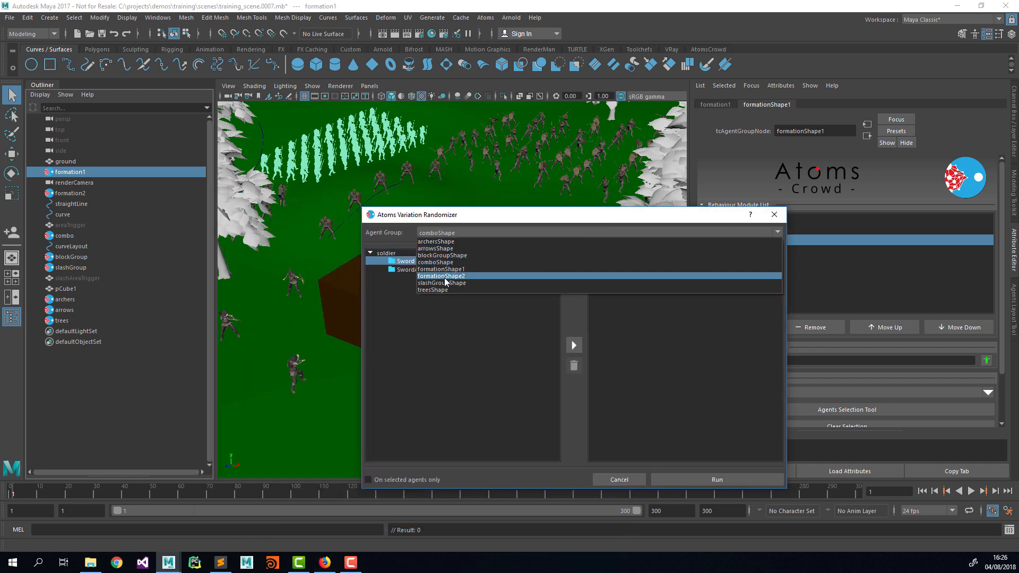
drag(472, 218, 447, 206)
click(400, 220)
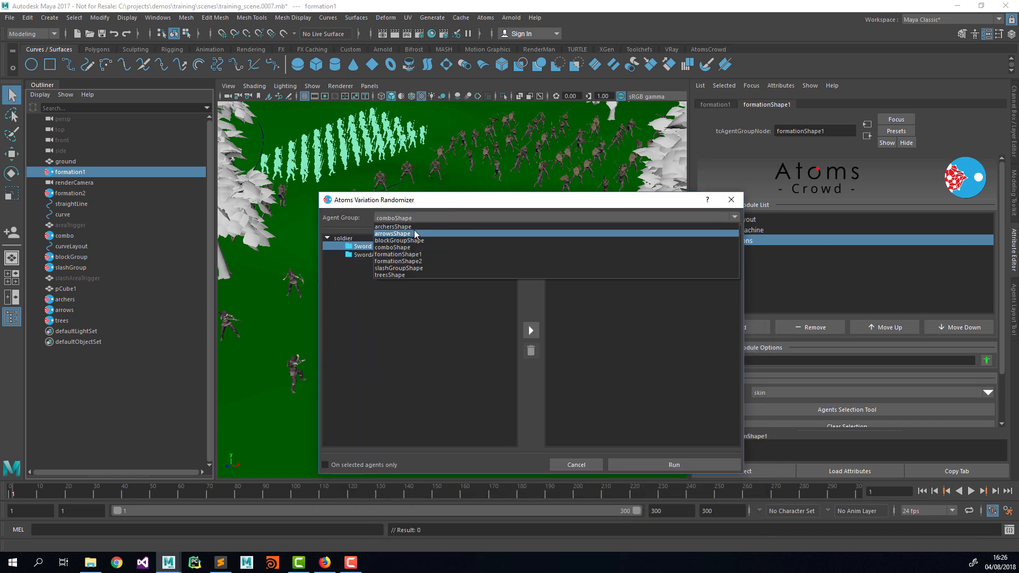
click(408, 268)
click(376, 256)
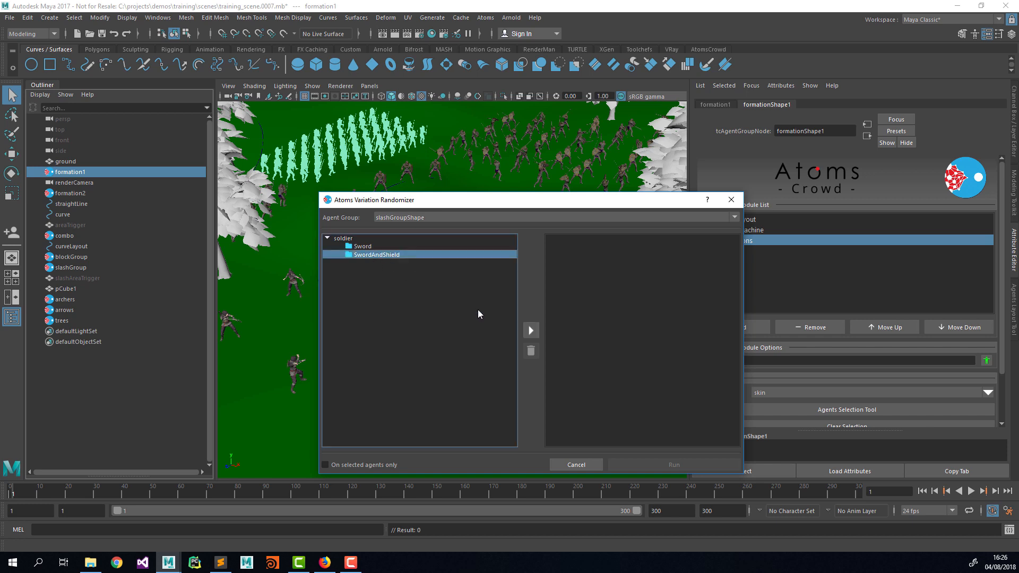
click(529, 326)
click(698, 461)
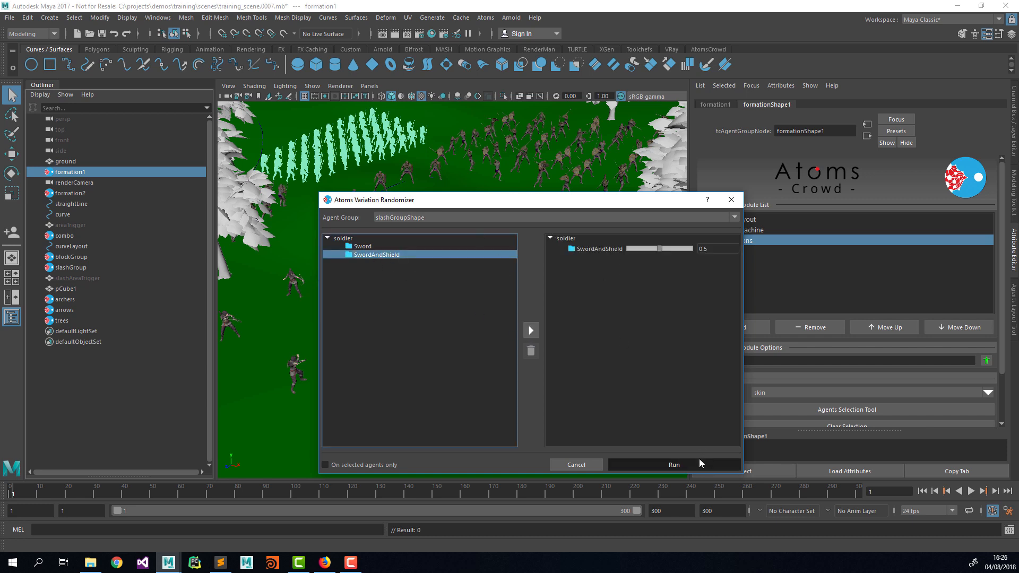
click(528, 352)
Assign the soldier's SwordAndShield variation to the blockGroupShape agent group, run the randomizer, and close it
click(421, 221)
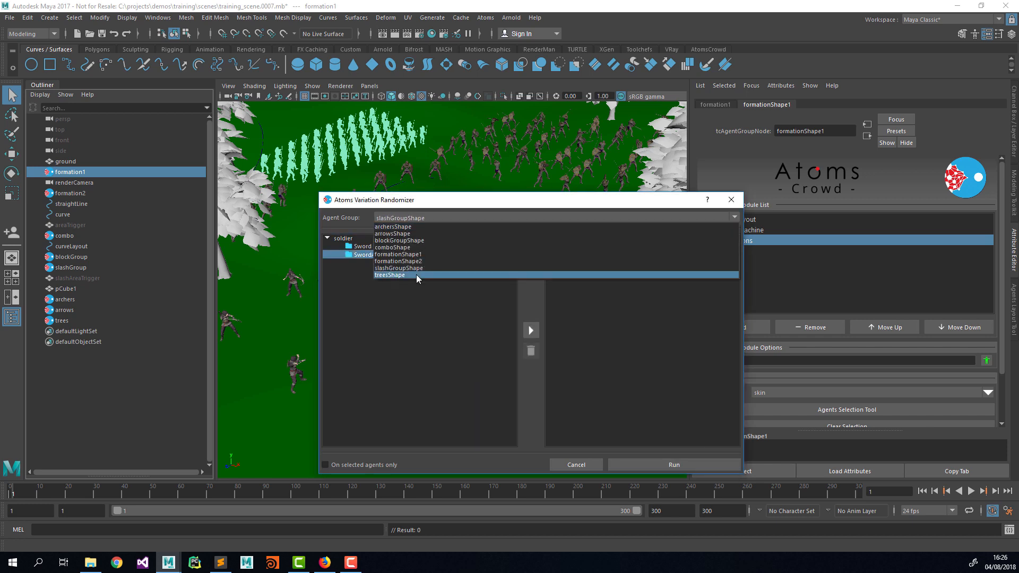
click(424, 241)
click(396, 256)
click(530, 330)
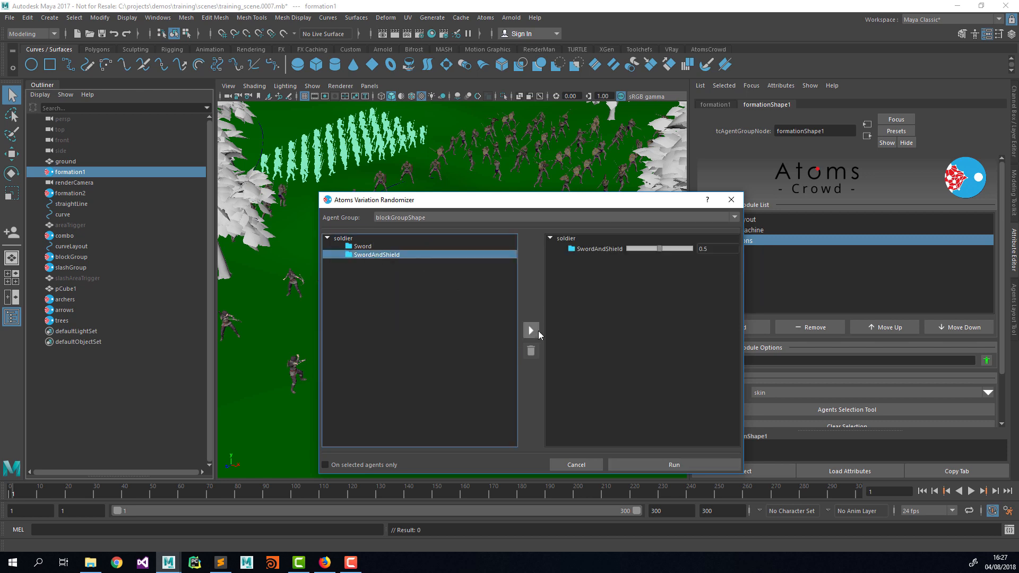
click(674, 464)
click(531, 353)
click(731, 200)
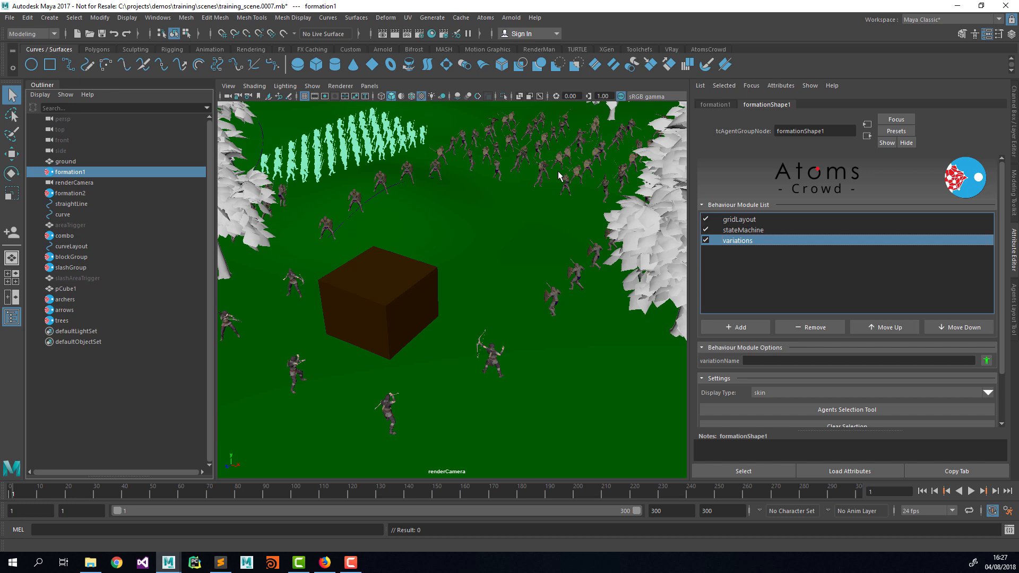
click(782, 360)
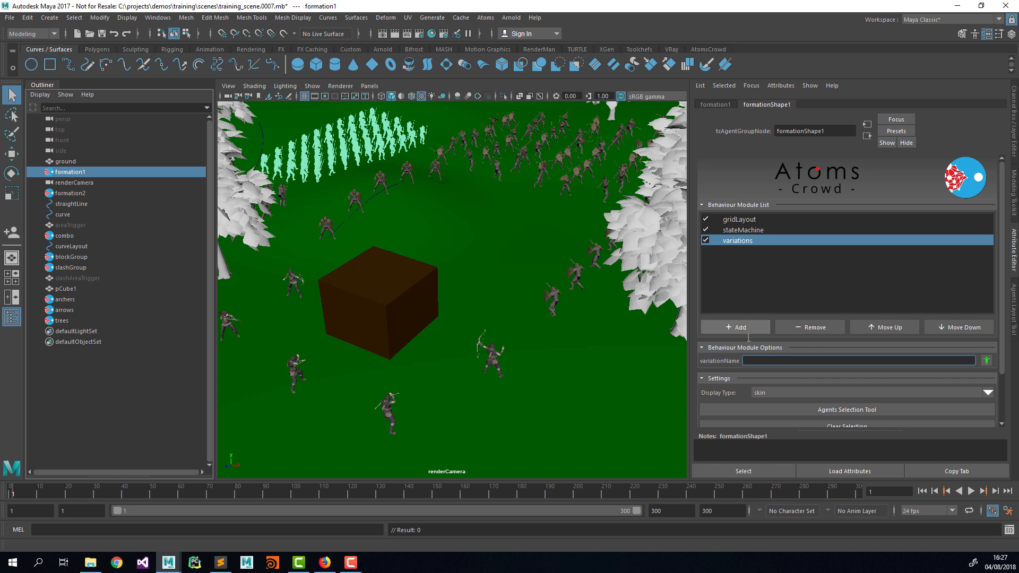
Set the display type of the formation1 and combo agent groups to variations and play back the simulation
click(812, 393)
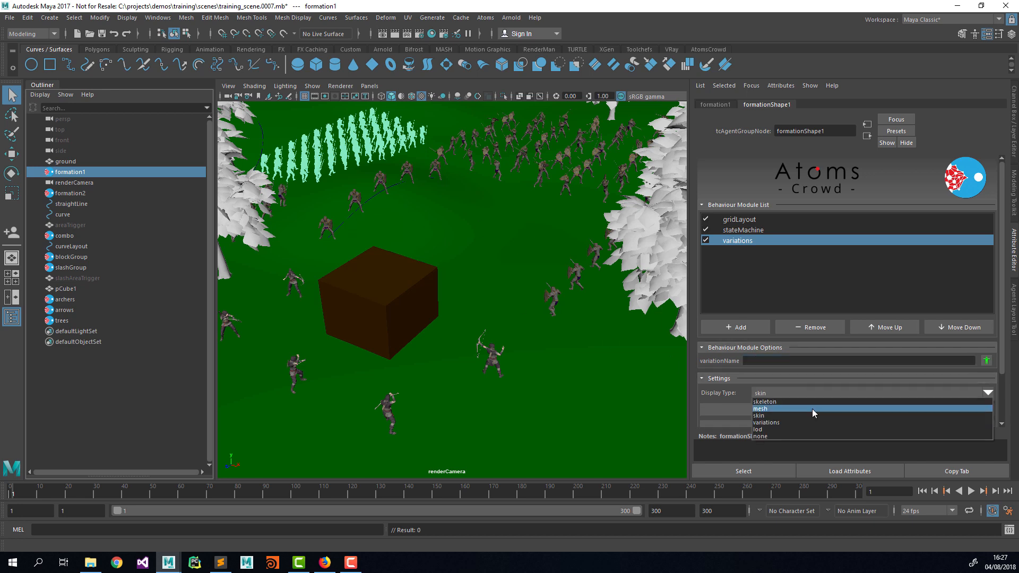
click(809, 420)
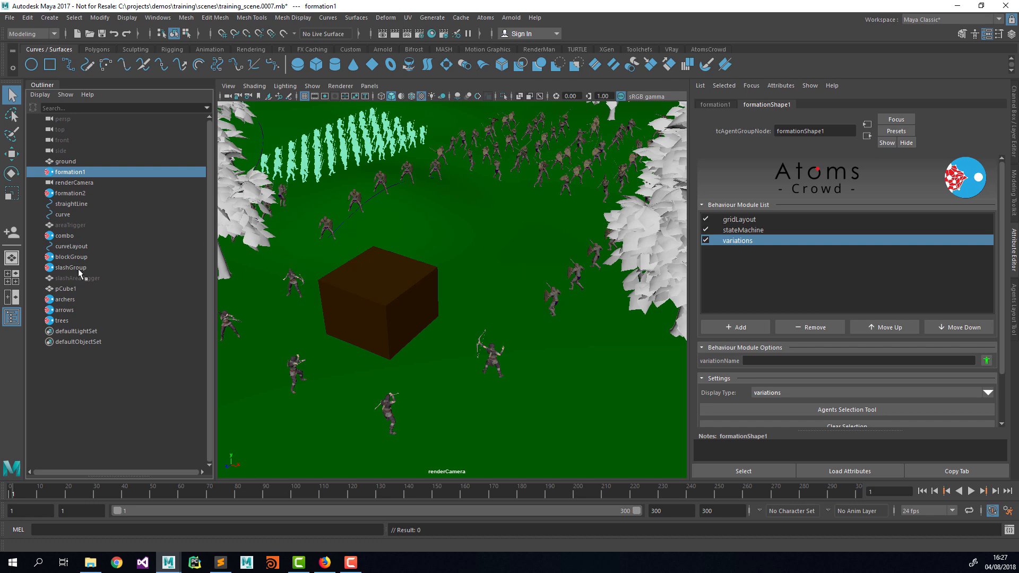
click(74, 236)
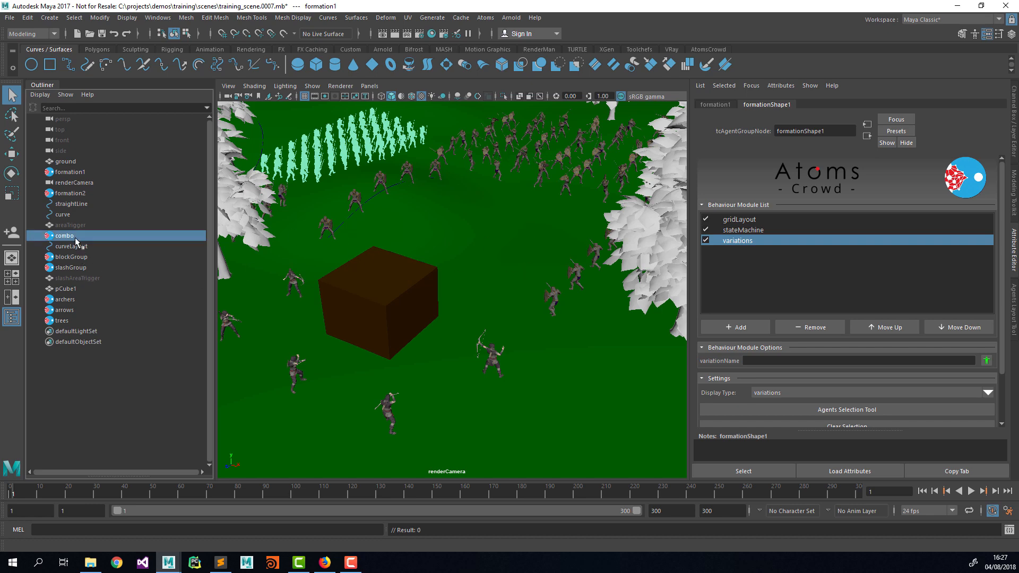
click(801, 397)
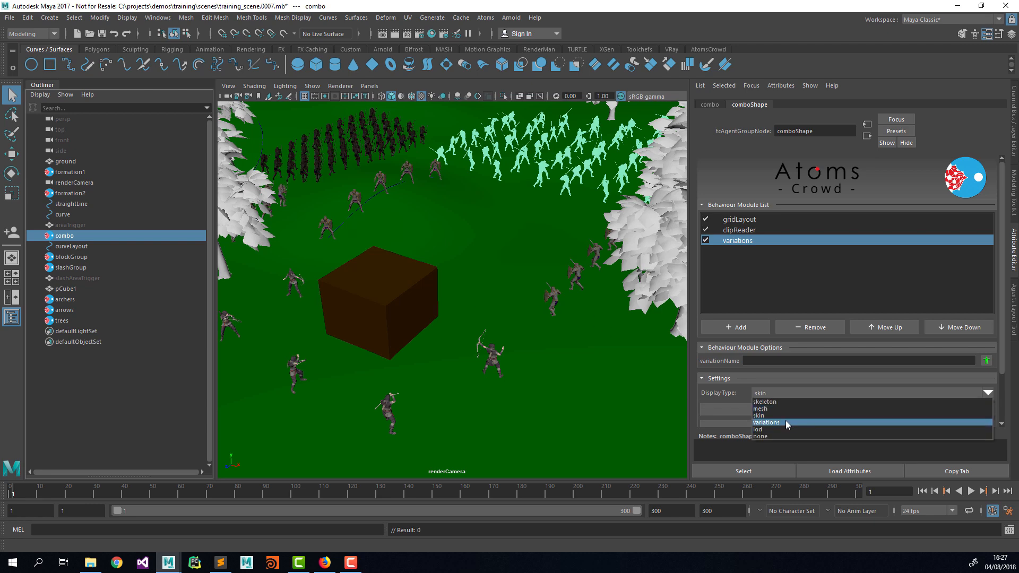
click(785, 420)
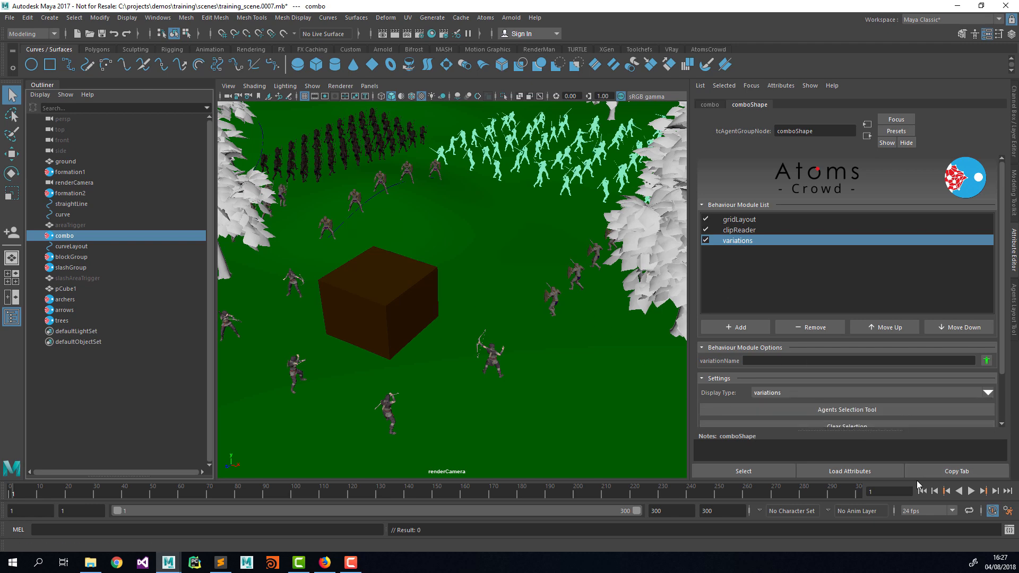
click(970, 491)
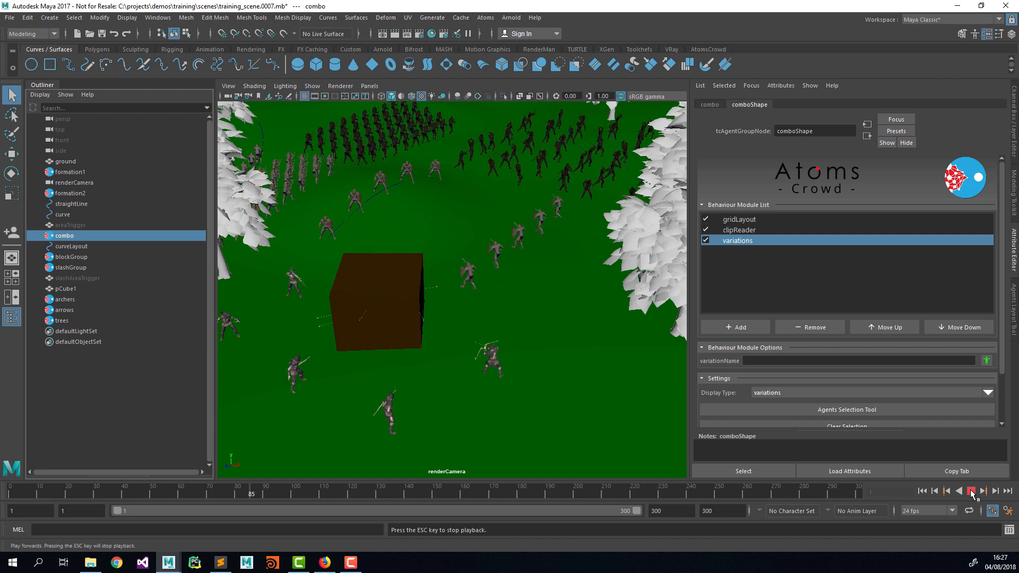
click(971, 491)
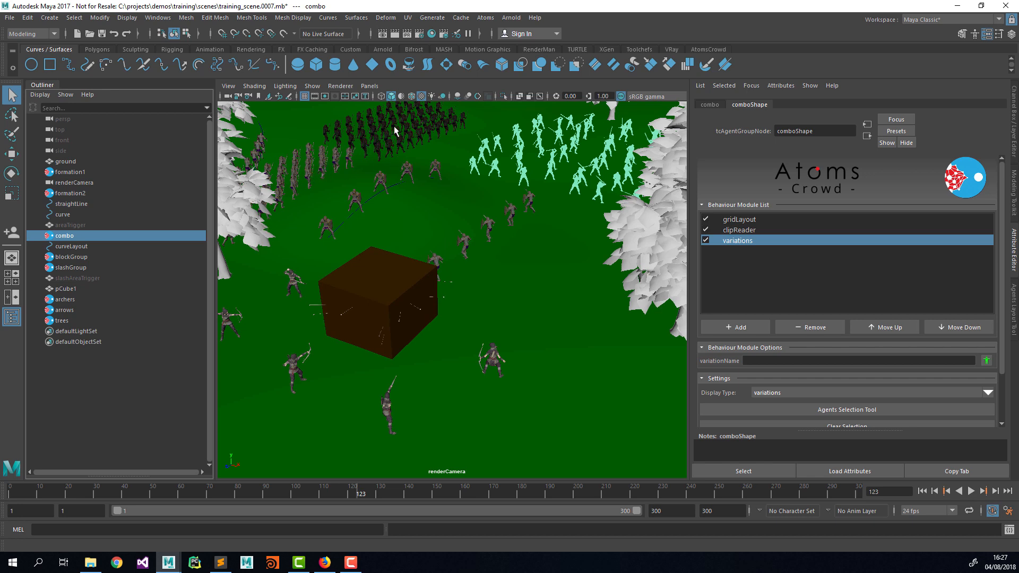
Set the display type of the blockGroup and formation2 agent groups to variations and replay the simulation from the start
click(106, 258)
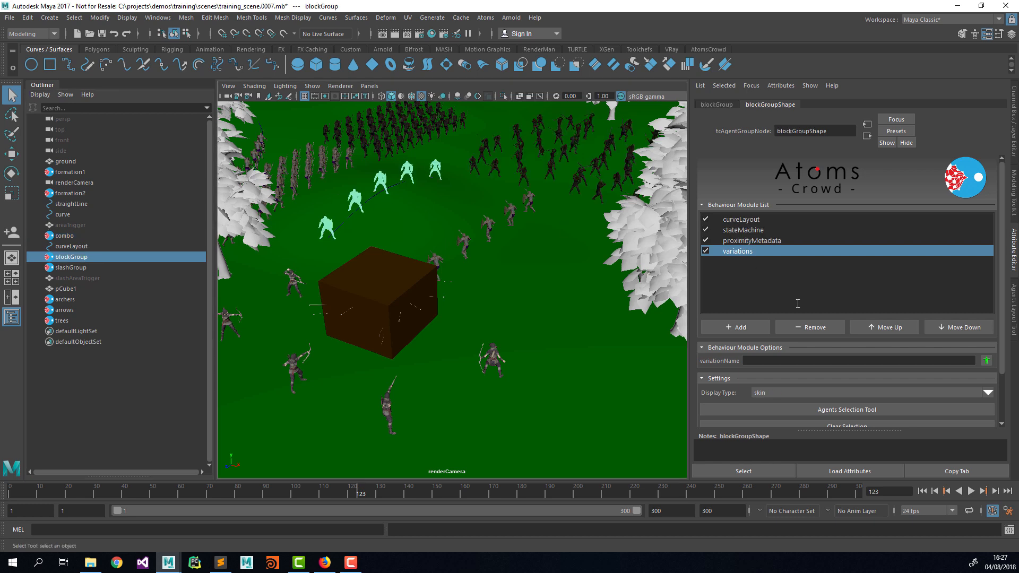
click(793, 393)
click(792, 421)
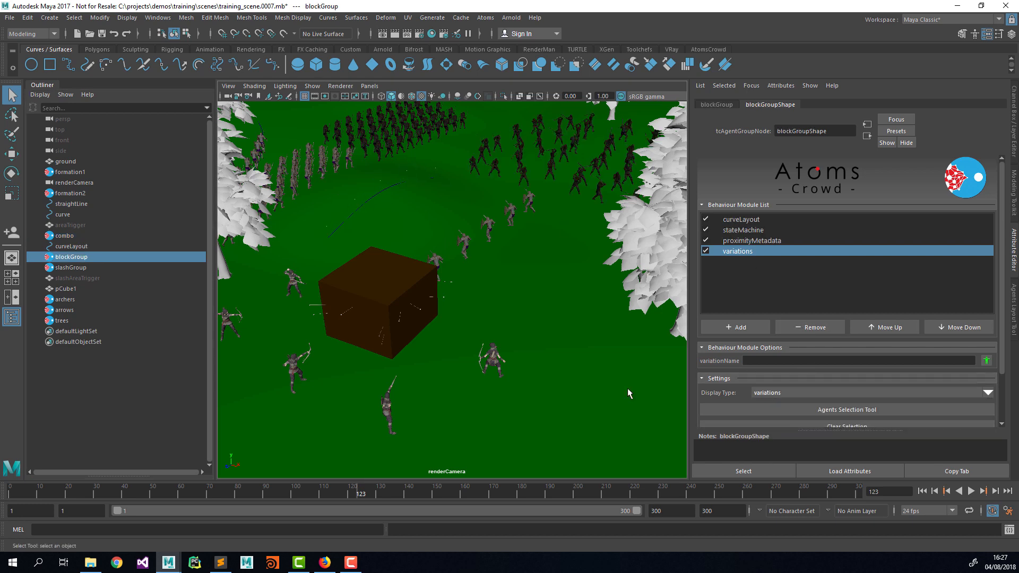
click(77, 194)
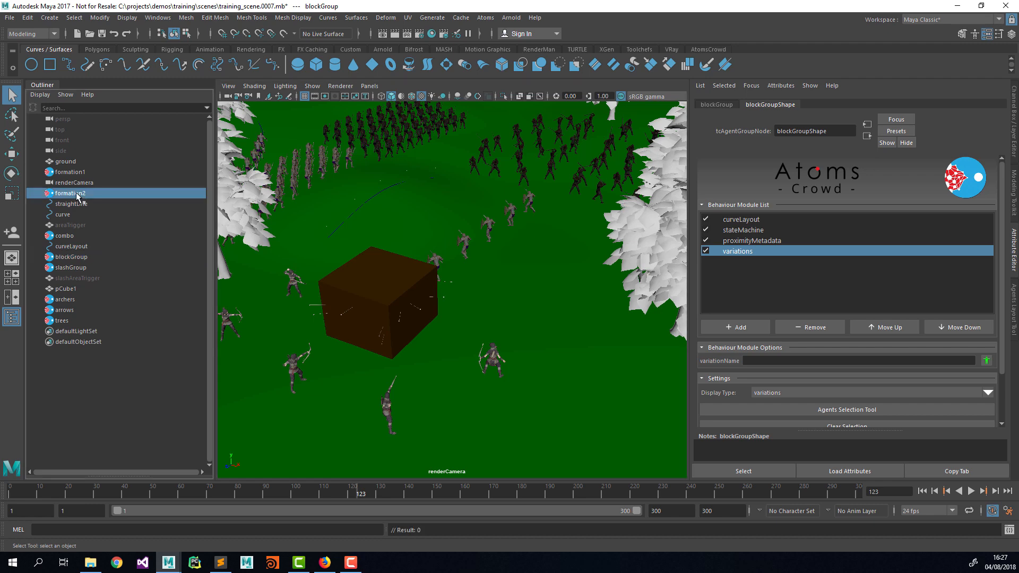
click(807, 392)
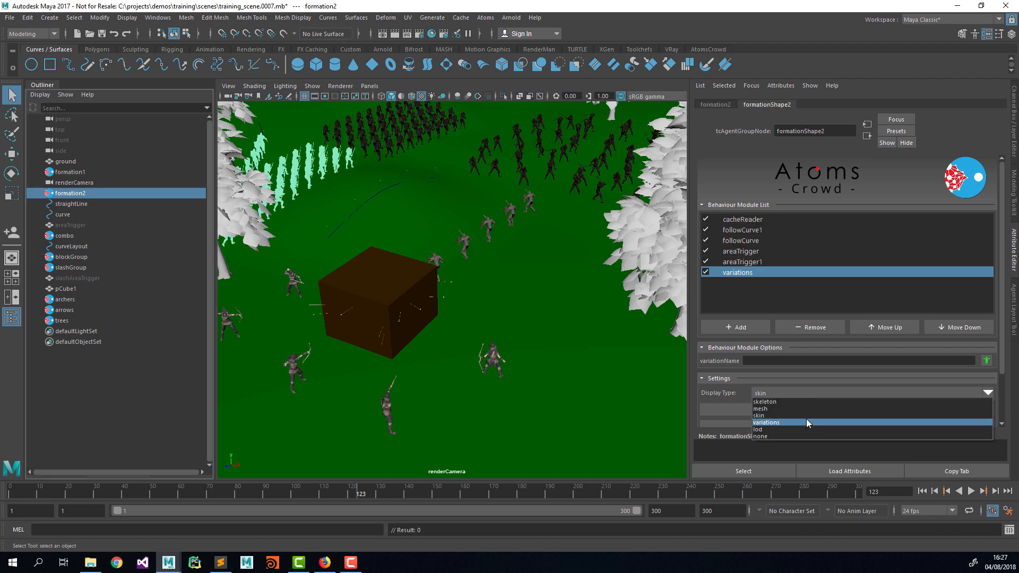
click(806, 418)
click(923, 493)
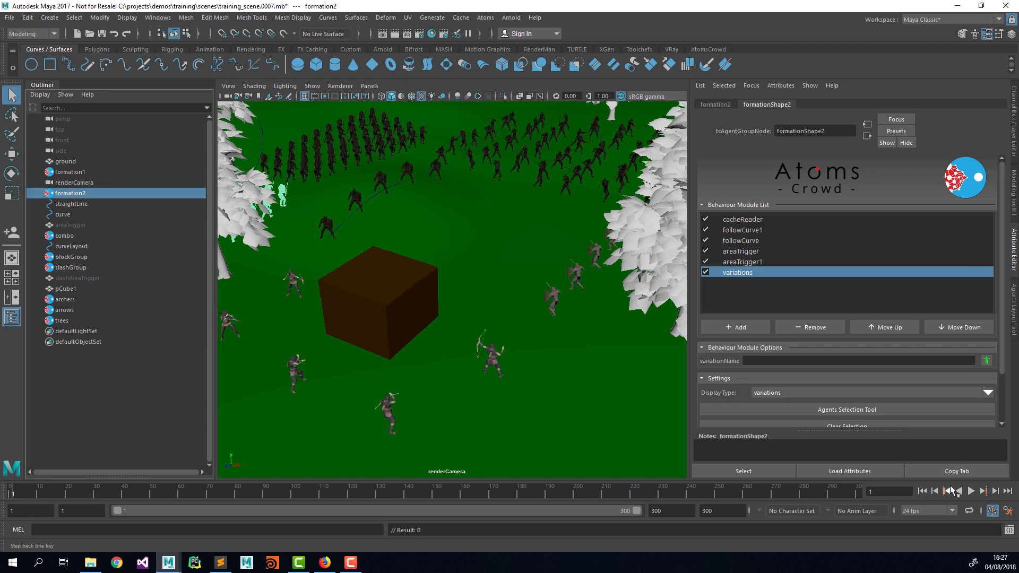
click(971, 492)
click(971, 493)
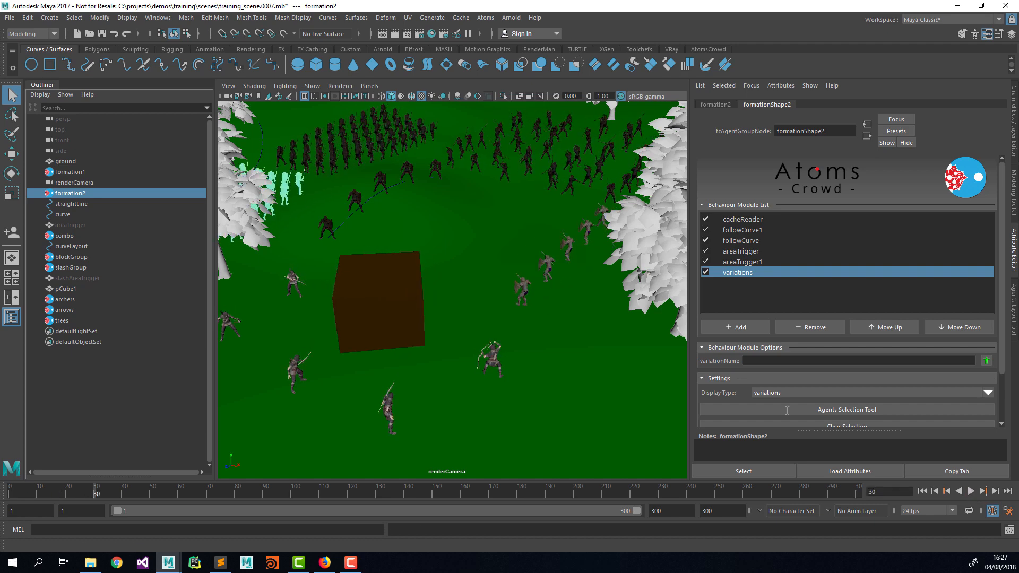
Set the slashGroup agent group's display type to variations, replay the simulation, and return to the first frame
click(85, 267)
click(774, 393)
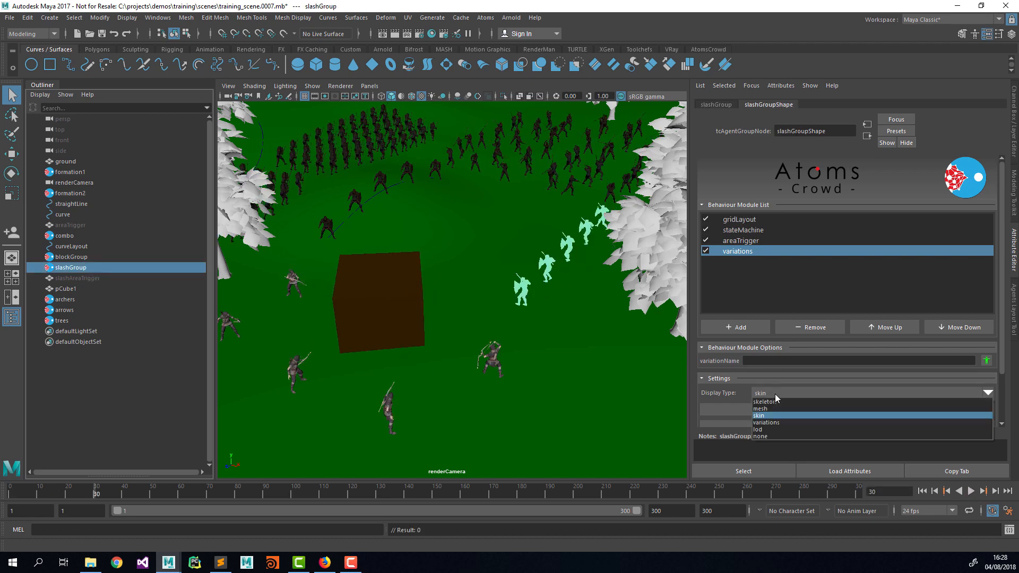
click(782, 422)
click(923, 492)
click(972, 491)
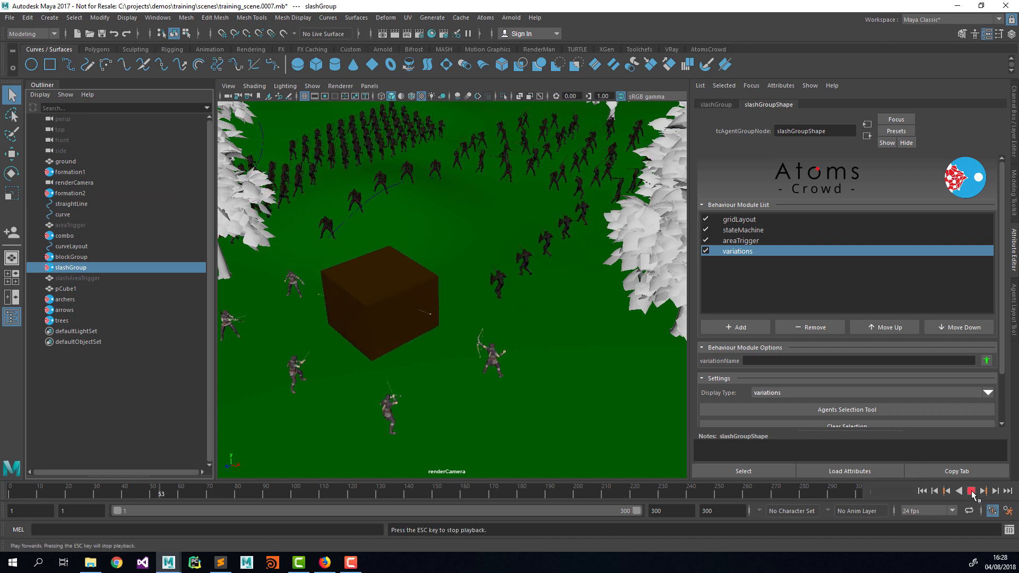
click(971, 491)
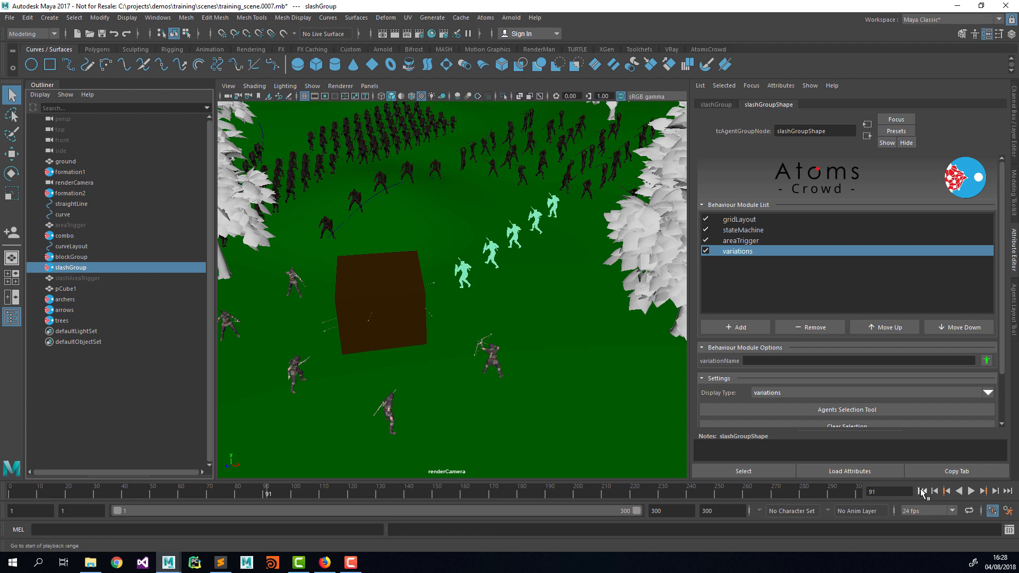
click(923, 492)
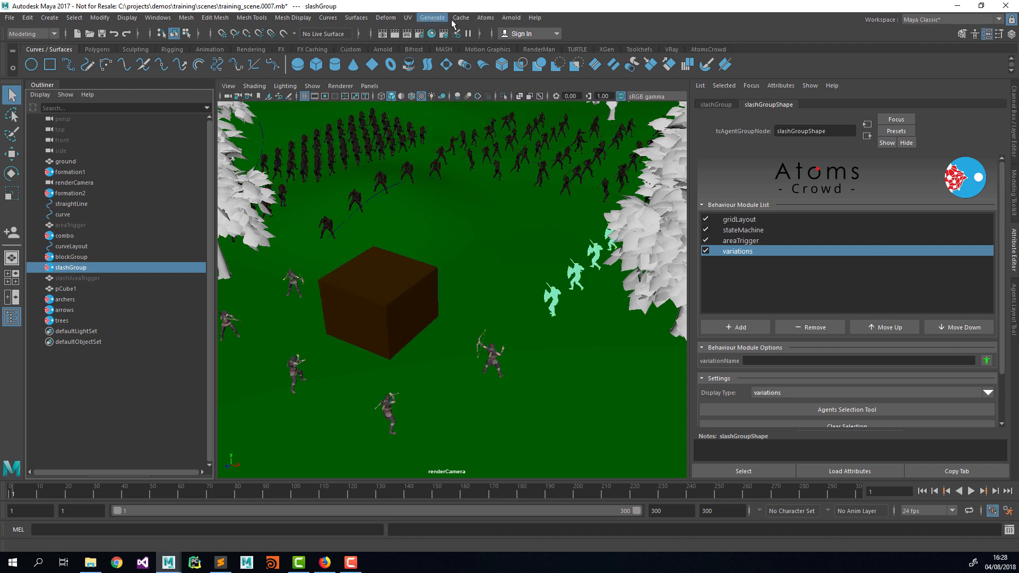
Open the Atoms Cache Exporter and select blockGroupShape, comboShape, formationShape1, formationShape2 and slashGroupShape for export
click(486, 17)
mouse_move(520, 53)
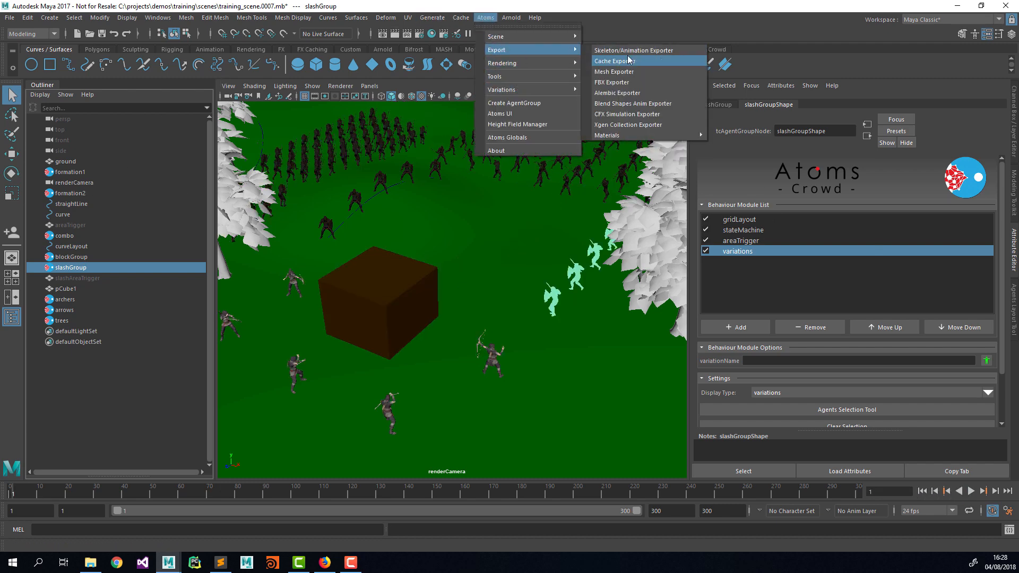
click(631, 59)
drag(513, 174, 795, 149)
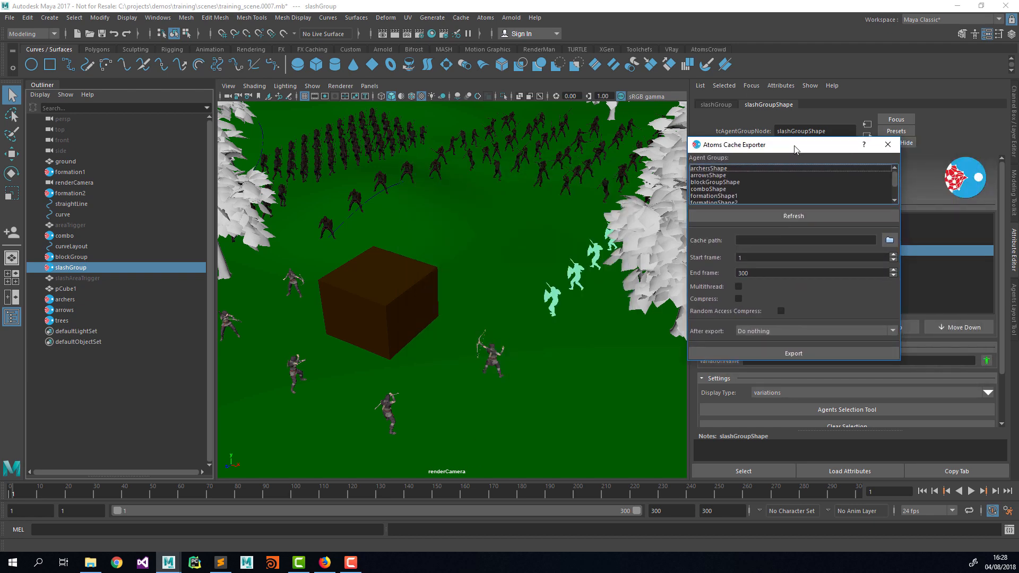
drag(727, 146, 727, 113)
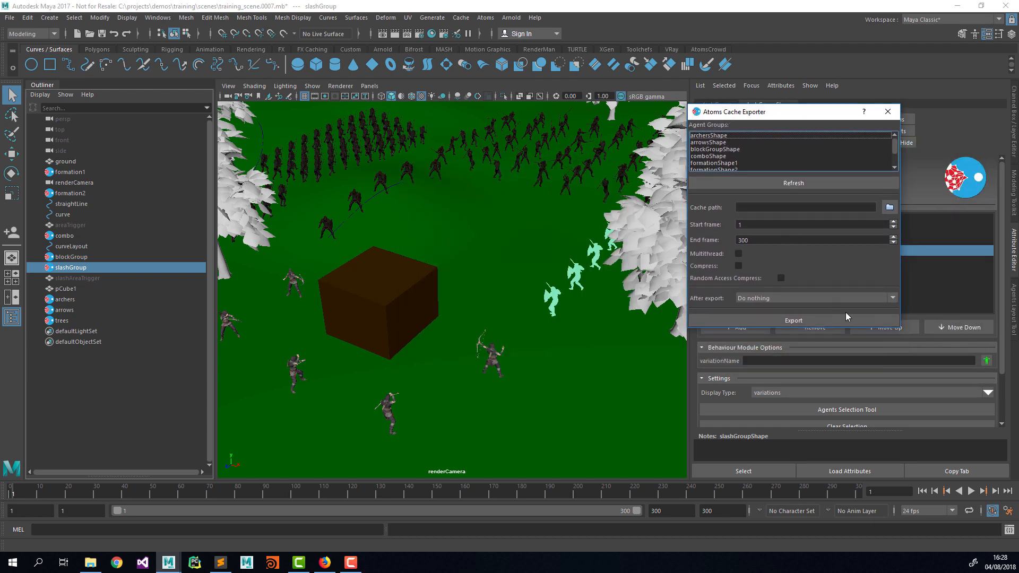
drag(899, 327, 908, 438)
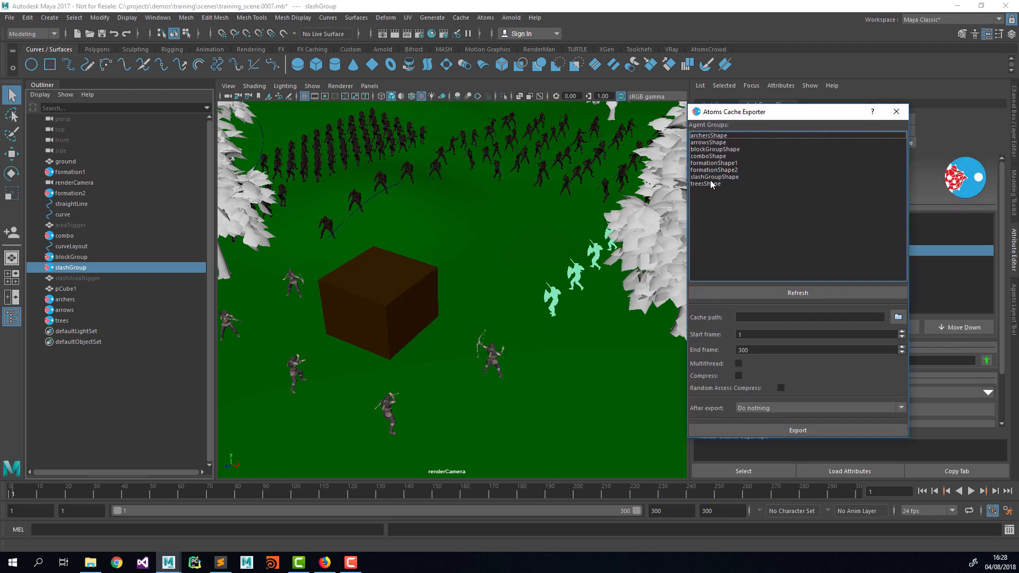
click(712, 178)
drag(713, 174, 720, 151)
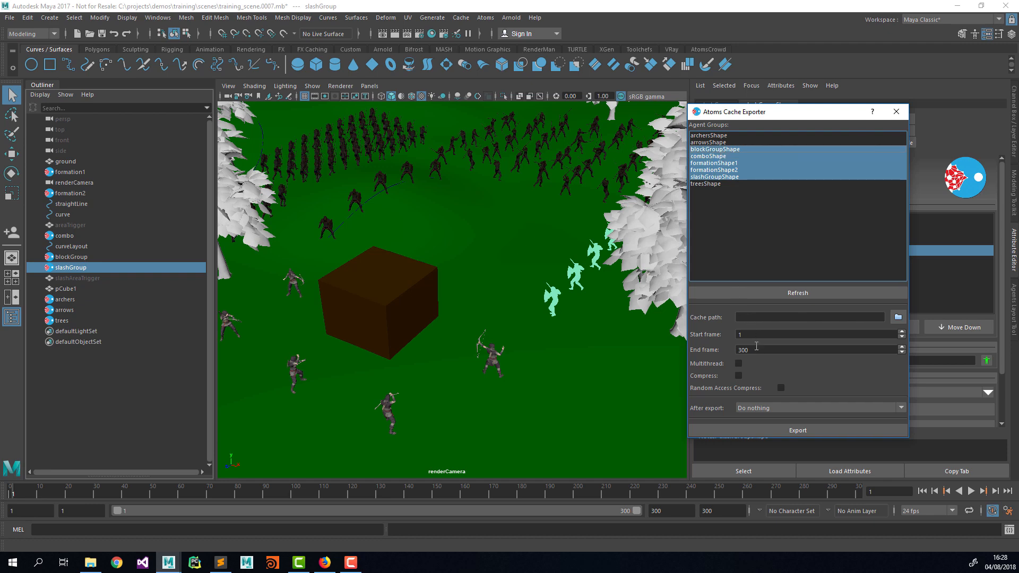
Browse for the cache path and create a folder named finalCache inside the training project's atomscache folder
click(898, 317)
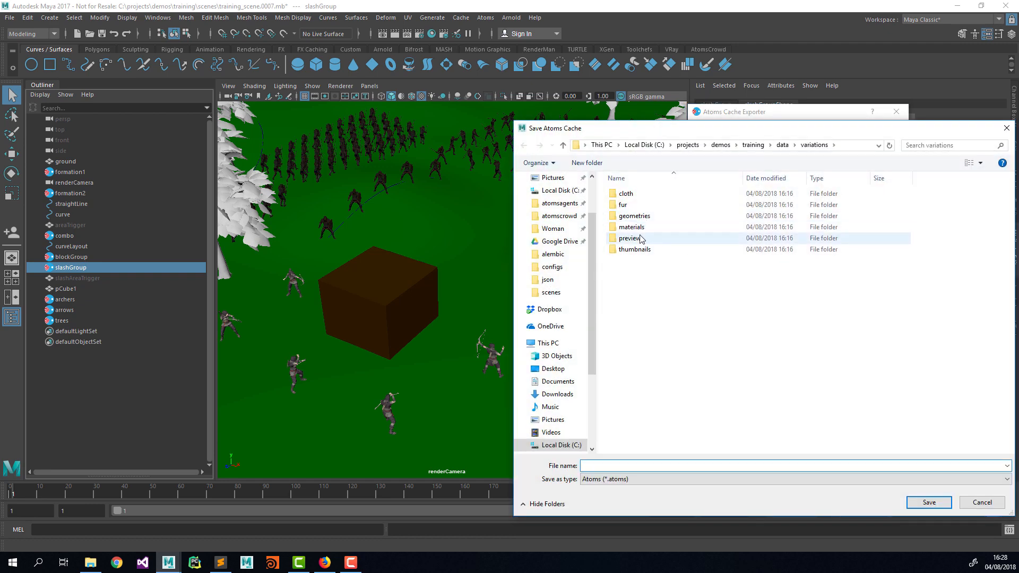
click(782, 145)
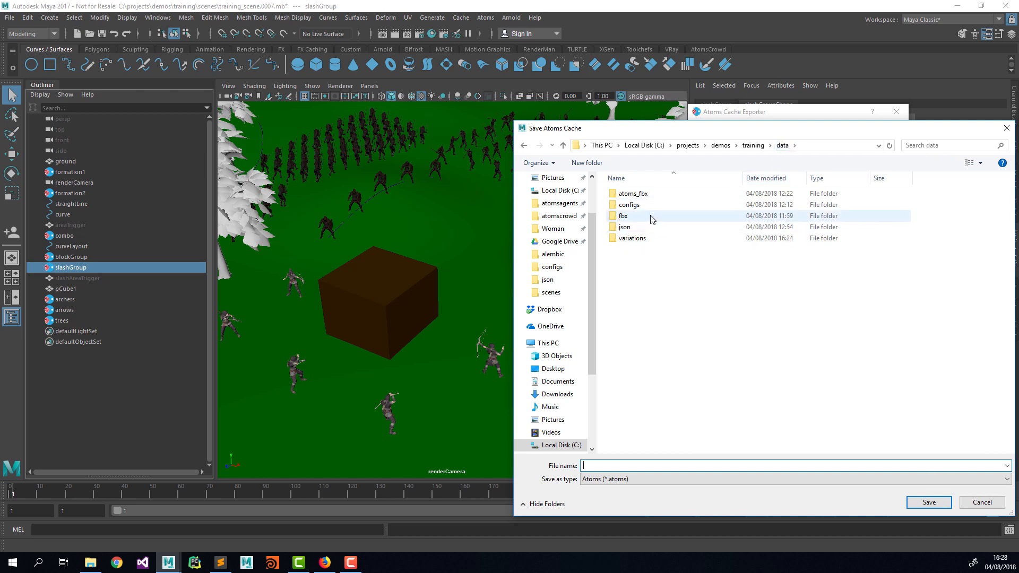
click(753, 145)
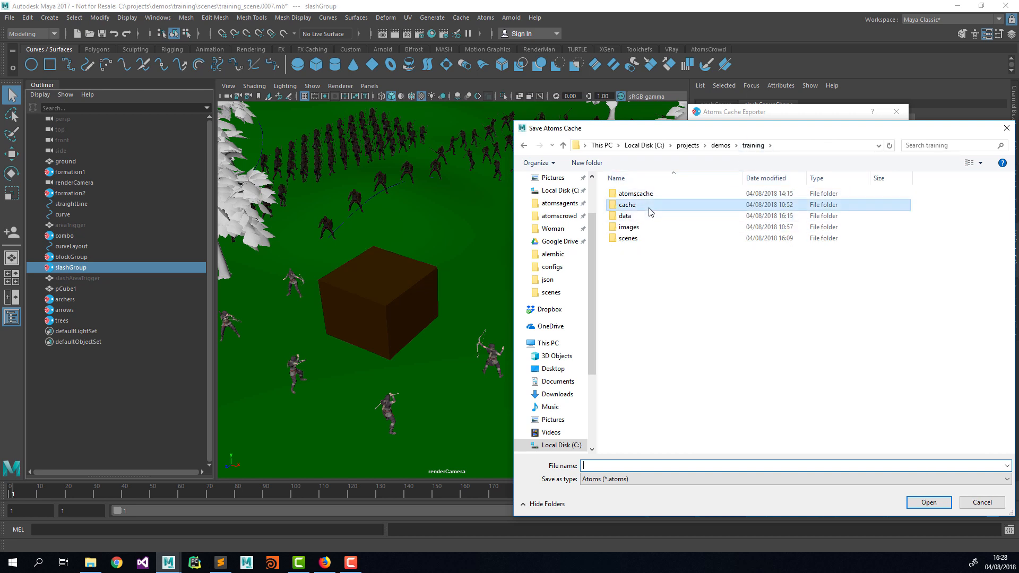
double_click(629, 205)
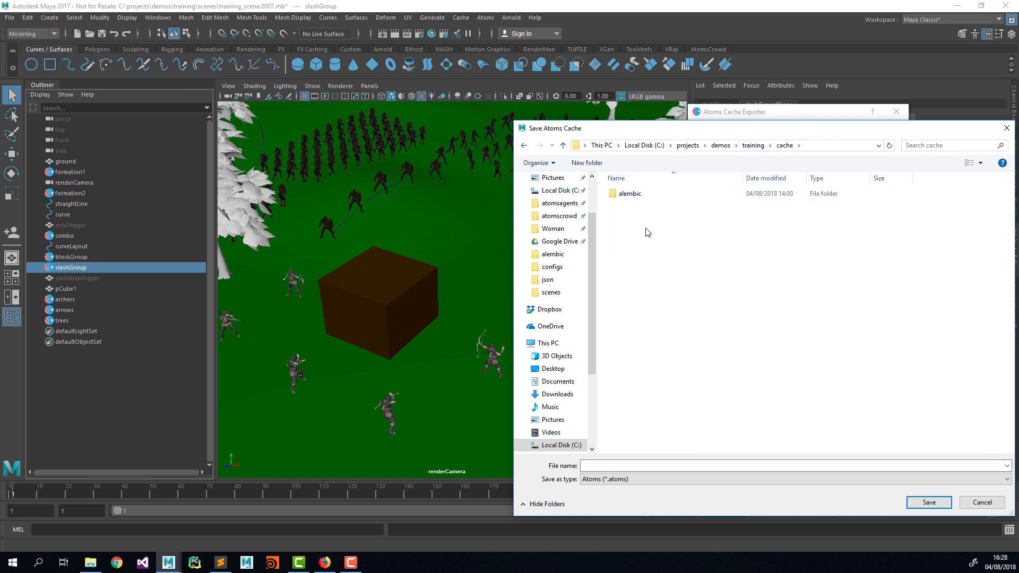
click(754, 146)
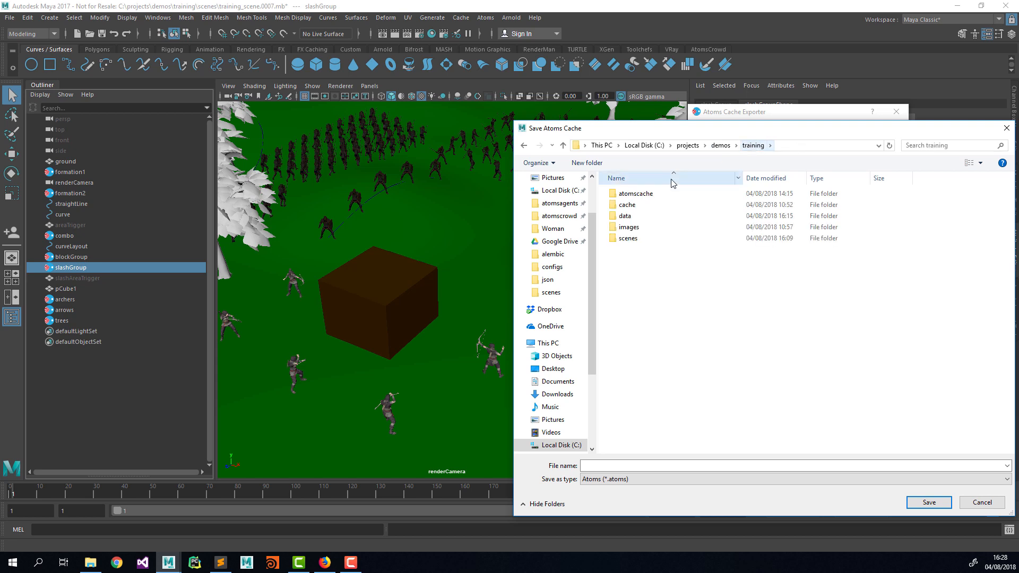
double_click(626, 193)
click(586, 165)
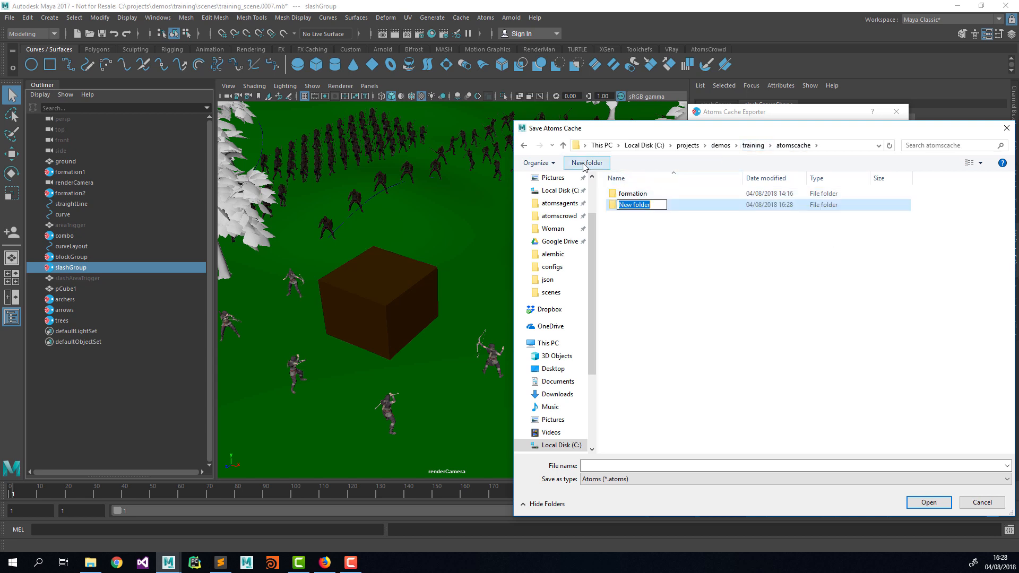
text(finalCache)
key(Return)
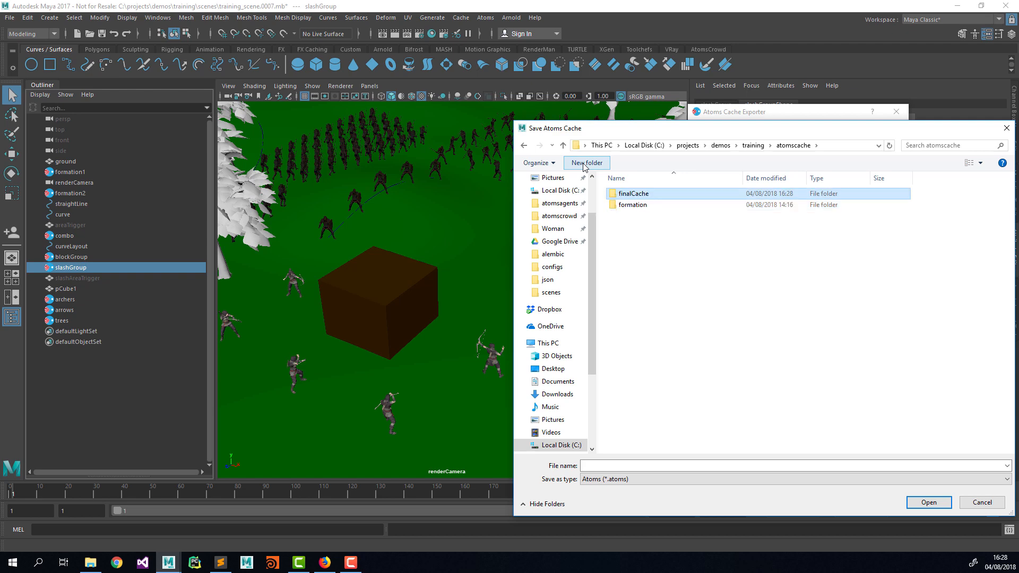
Set the cache file to be saved as cache in the finalCache folder, using the Atoms file type
double_click(626, 194)
click(600, 465)
text(cache)
key(Return)
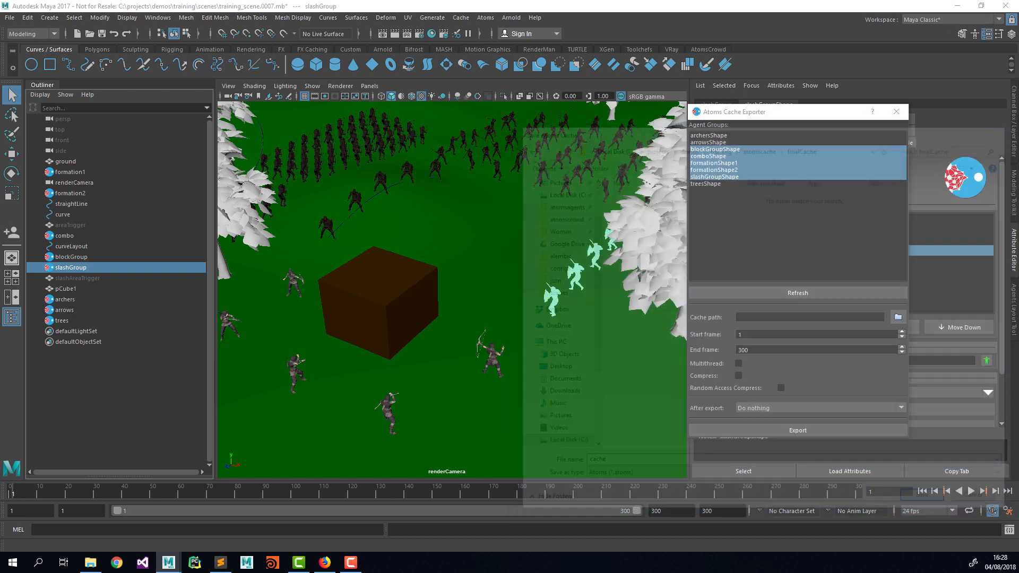
Export the cache with the groups replaced by an Atoms Proxy after export, and close the exporter
click(787, 408)
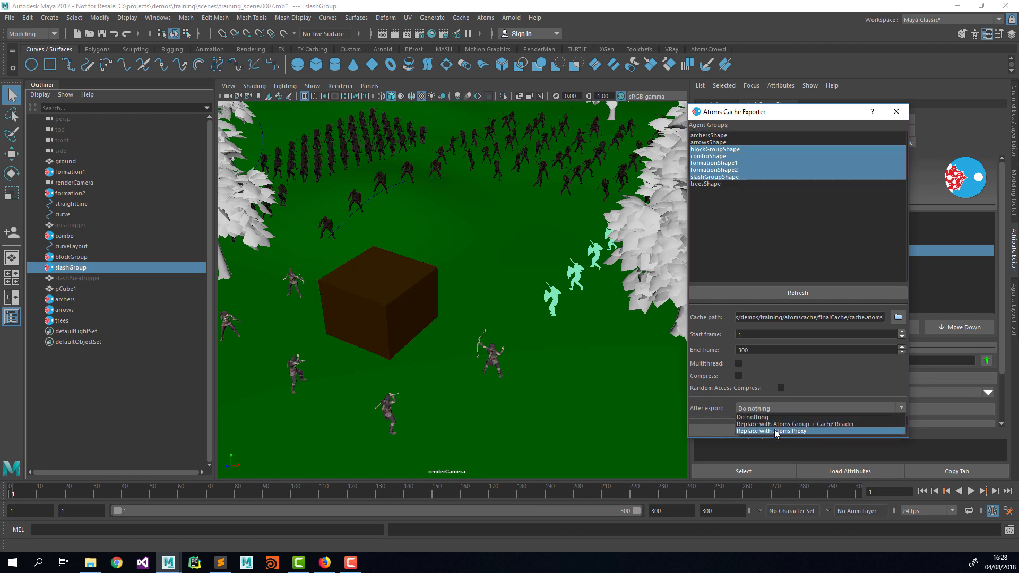
click(775, 425)
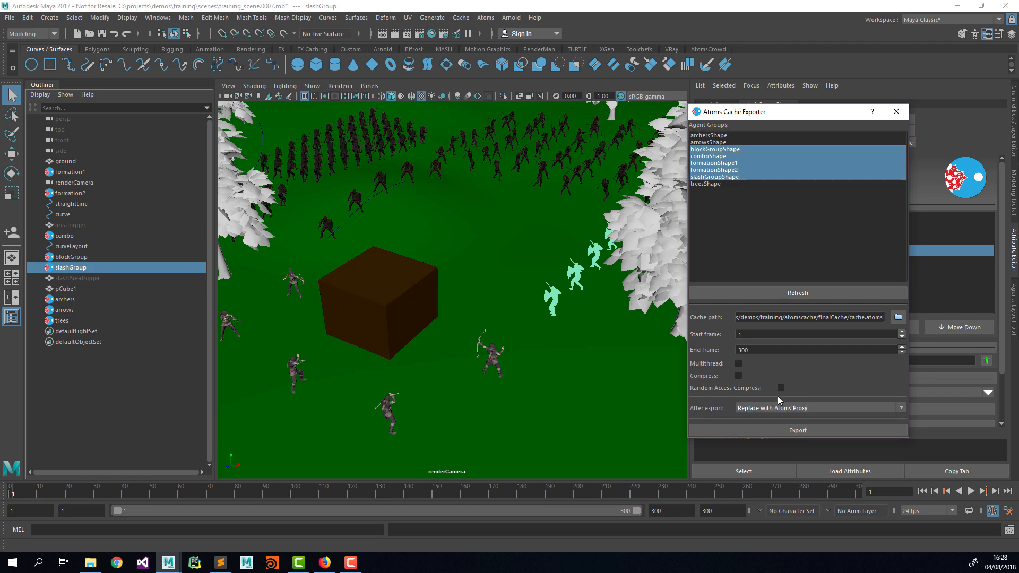
click(762, 429)
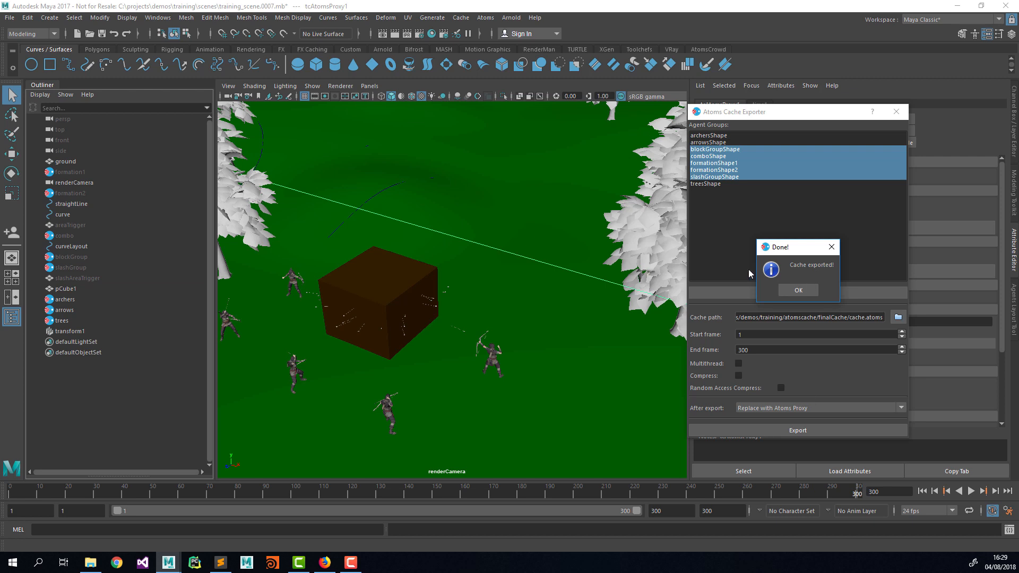
click(798, 290)
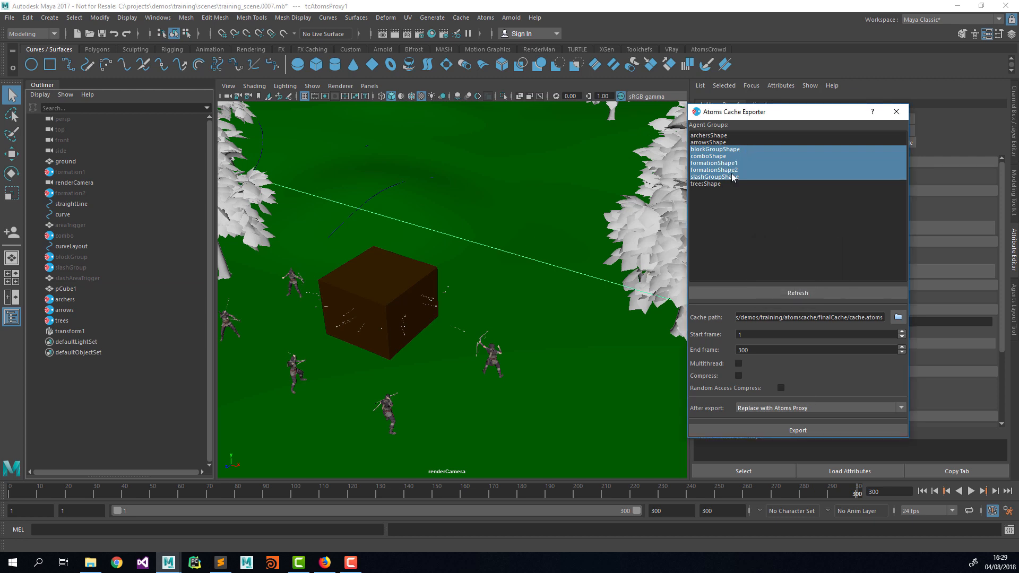
click(896, 112)
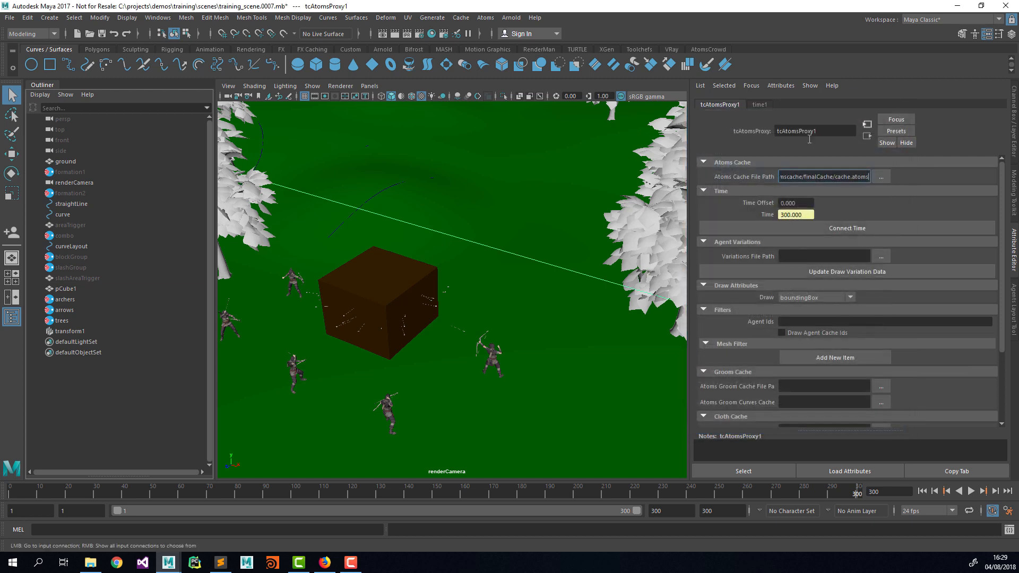
Set the draw mode of the Atoms proxy under transform1 to variations
click(71, 331)
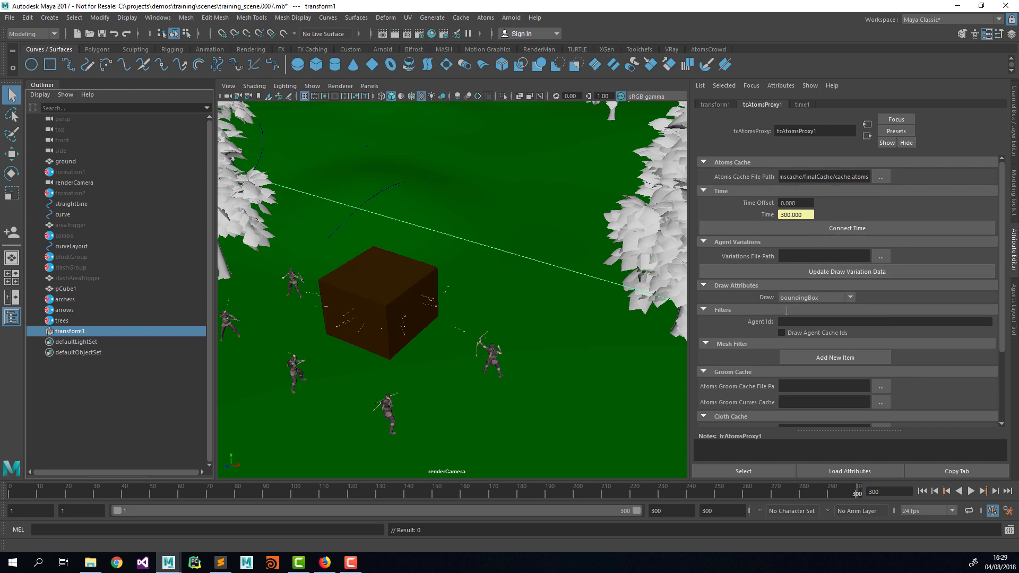
click(806, 300)
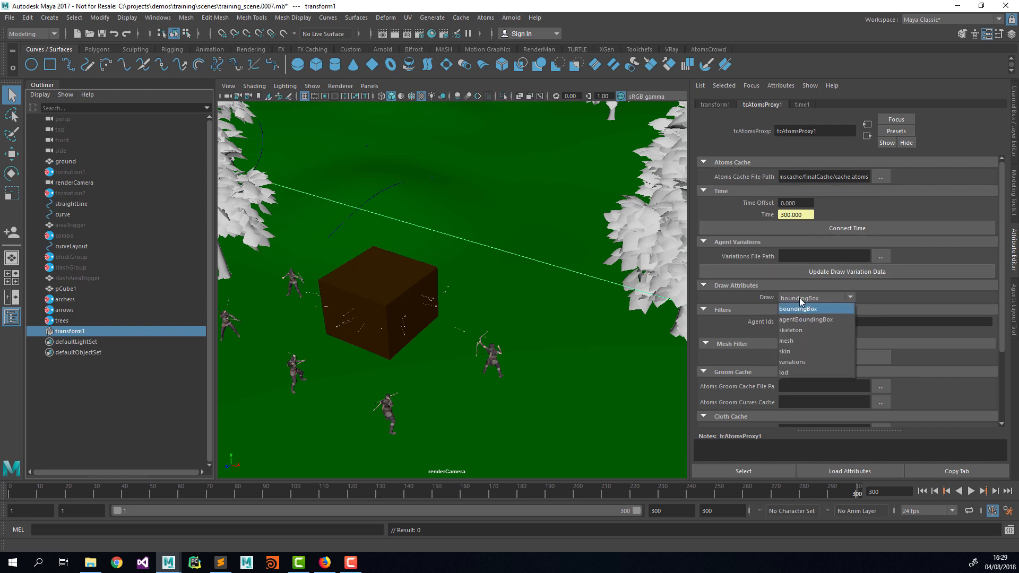
click(802, 362)
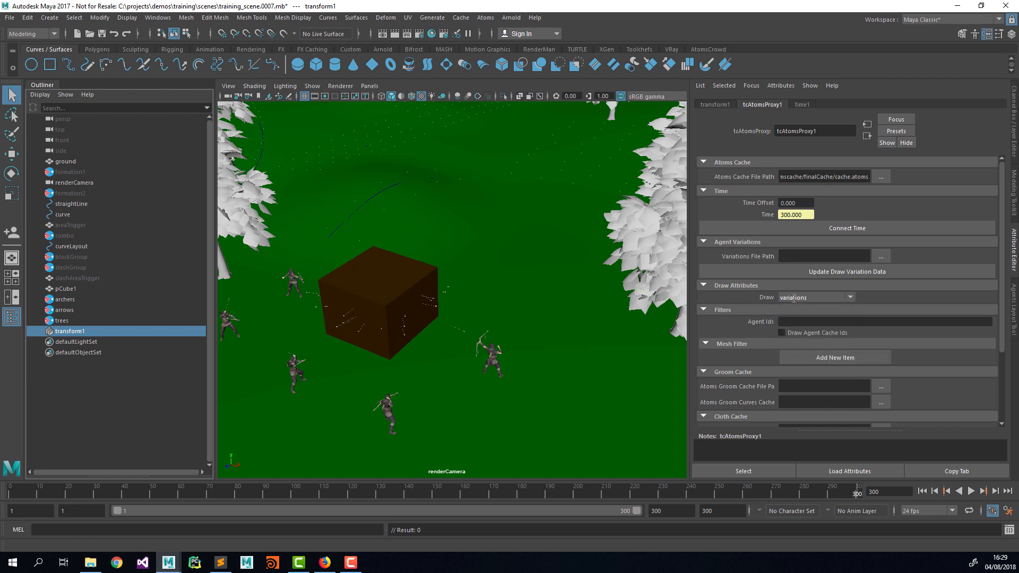
Play the cached crowd animation from the first frame, stop it, and return to frame 1
click(922, 491)
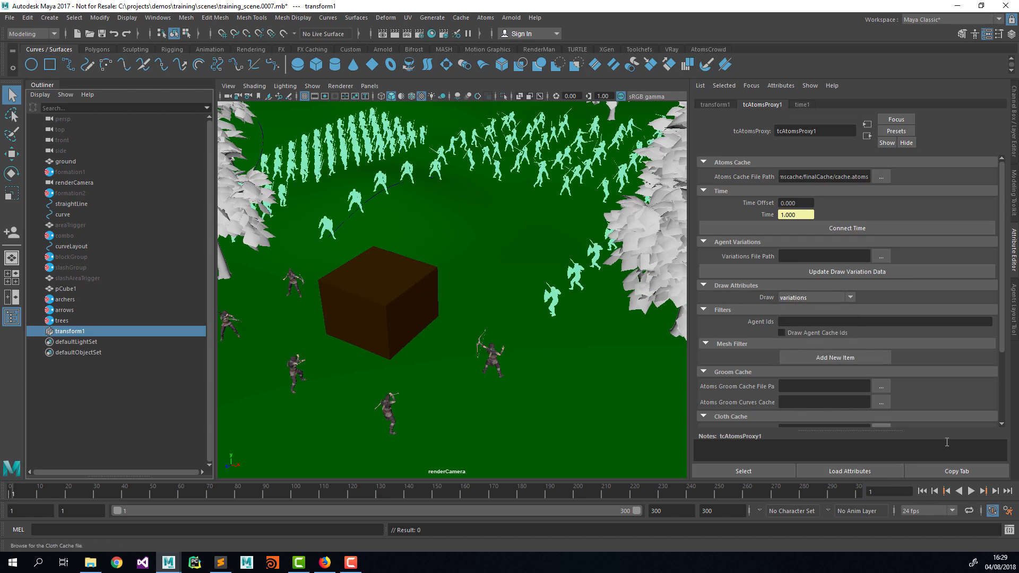
click(971, 492)
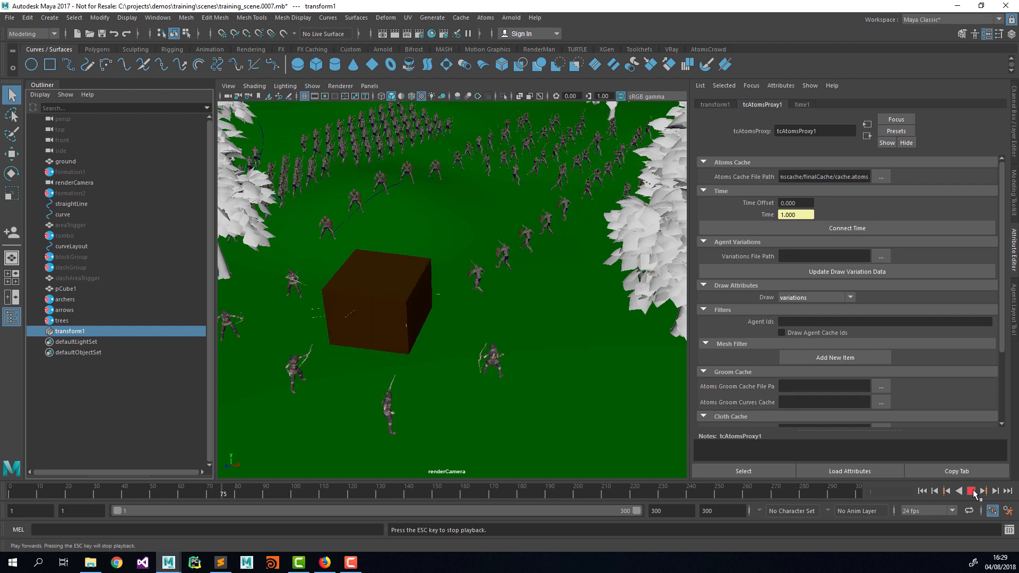
click(972, 491)
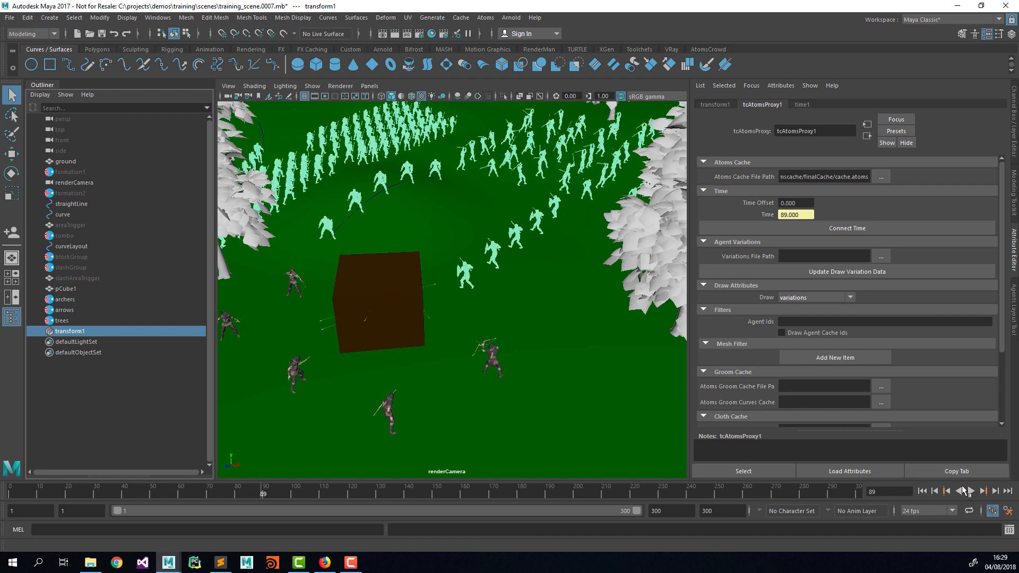
click(921, 491)
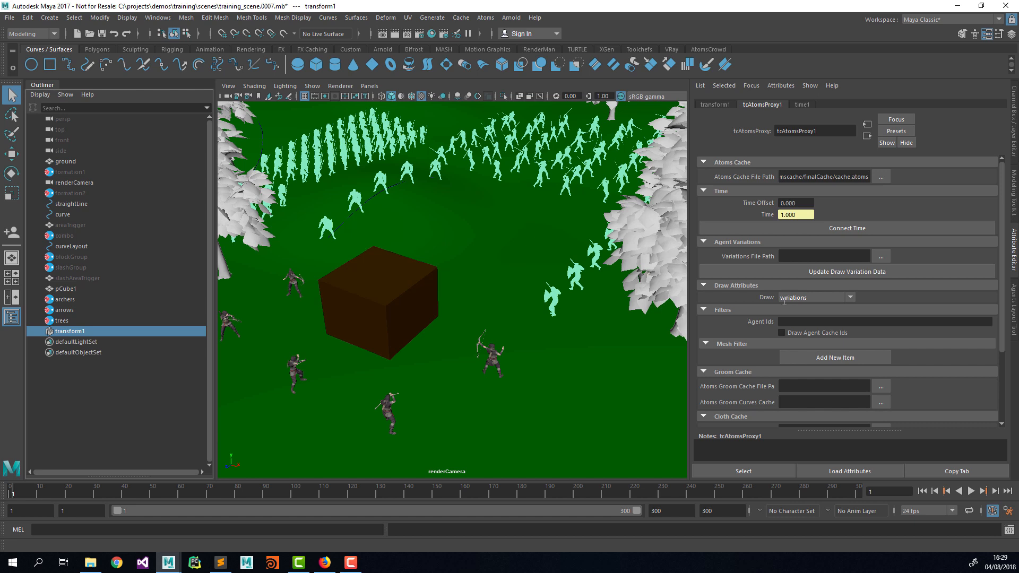
scroll(739, 283, down, 3)
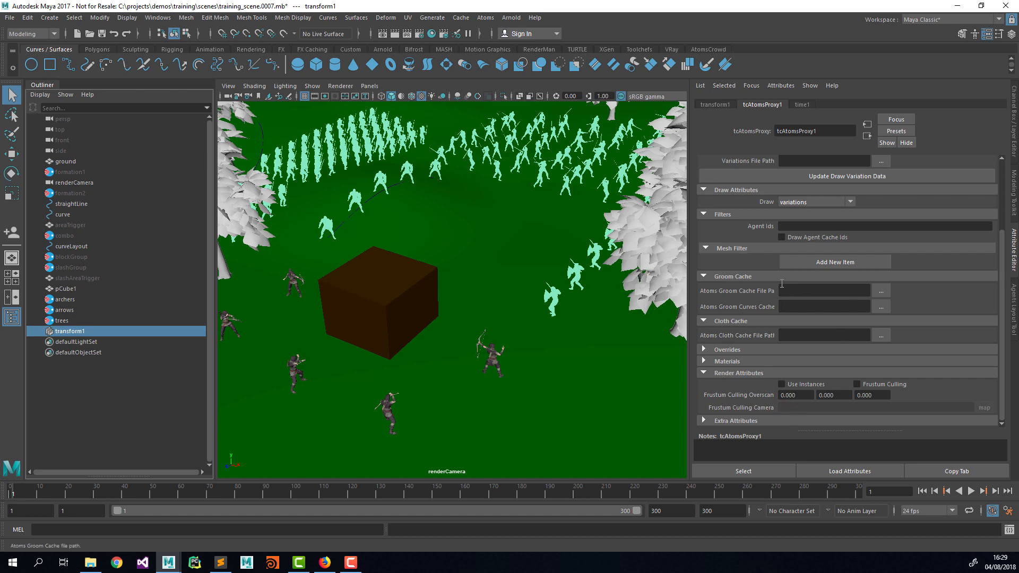
scroll(781, 284, up, 3)
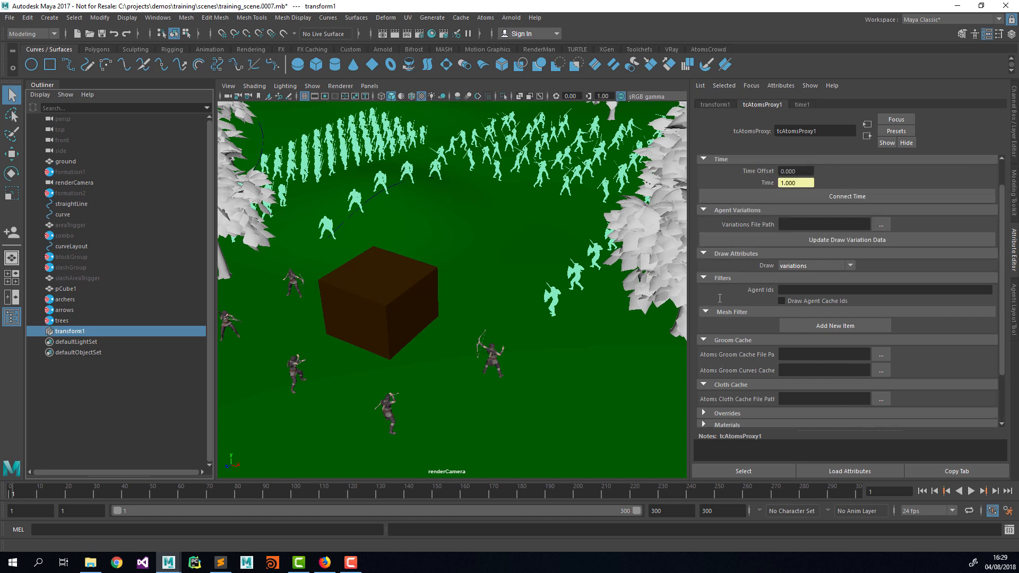
scroll(720, 298, down, 3)
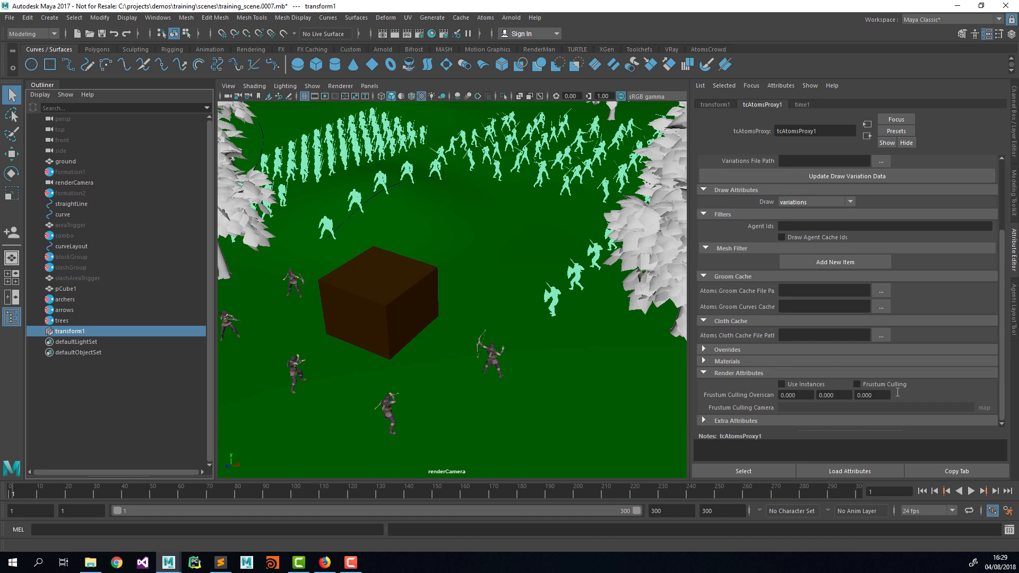
scroll(744, 314, up, 5)
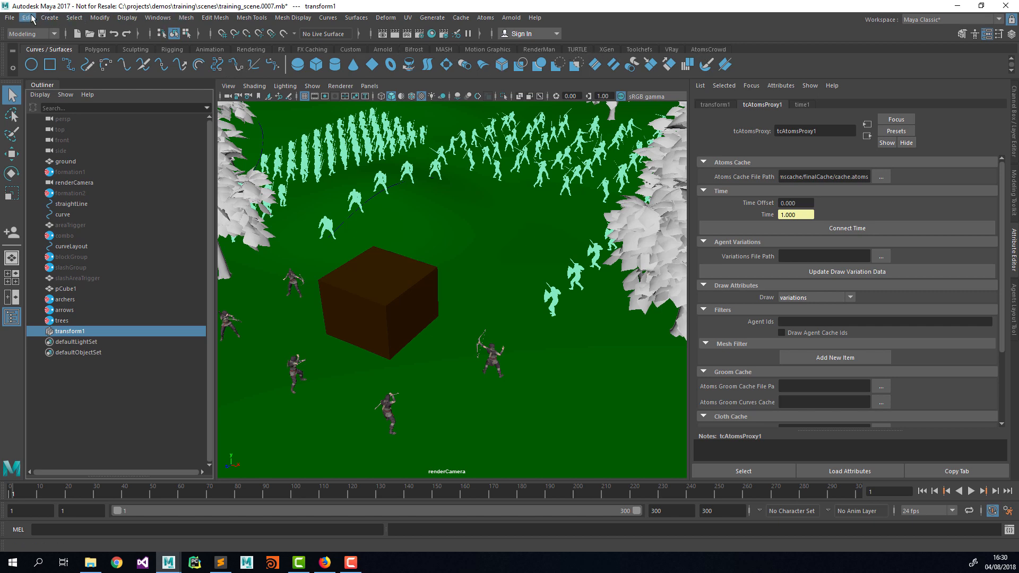
Save an incremented version of the scene and load the mtoa plug-in with a MEL command
click(10, 17)
click(44, 81)
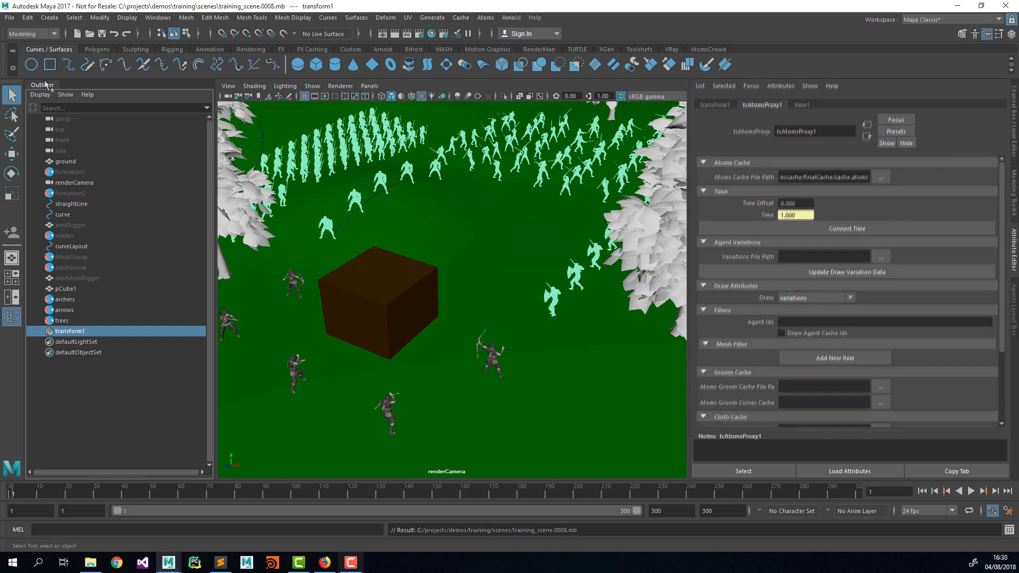
click(243, 530)
text(loadP)
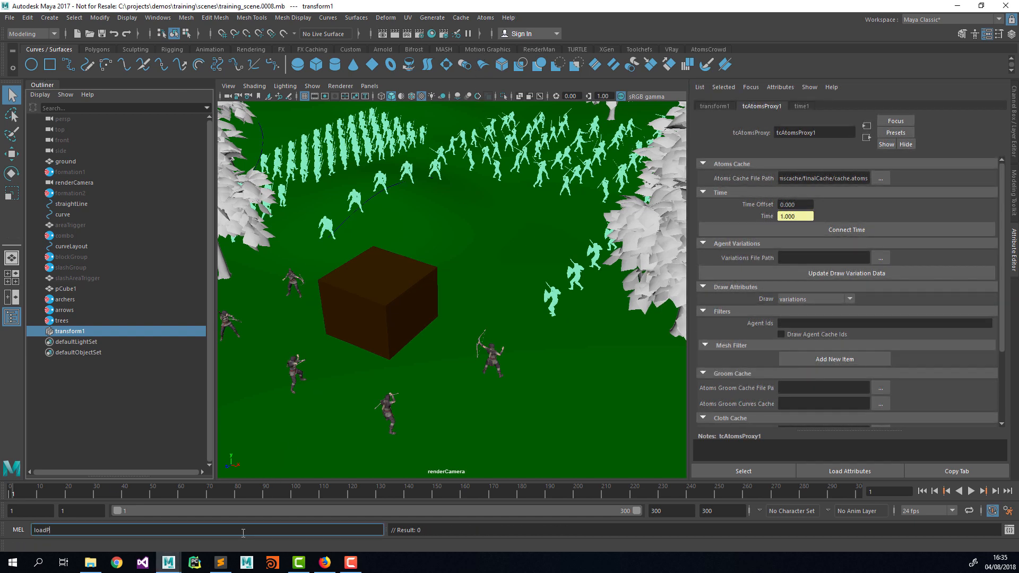
text(lugin mtoa)
key(Return)
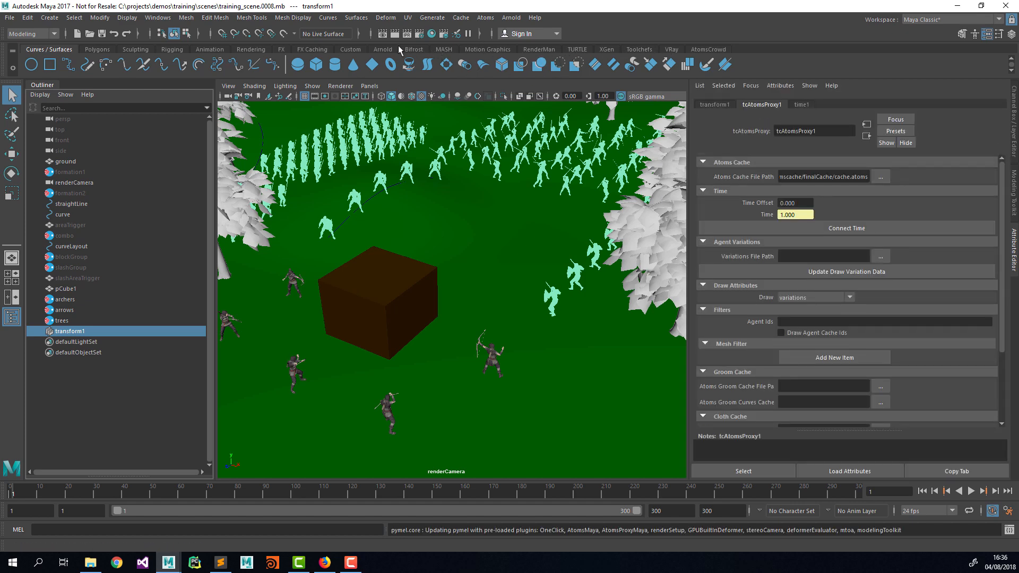
Create an Arnold area light and scale it up to a large size above the ground
click(383, 49)
click(32, 64)
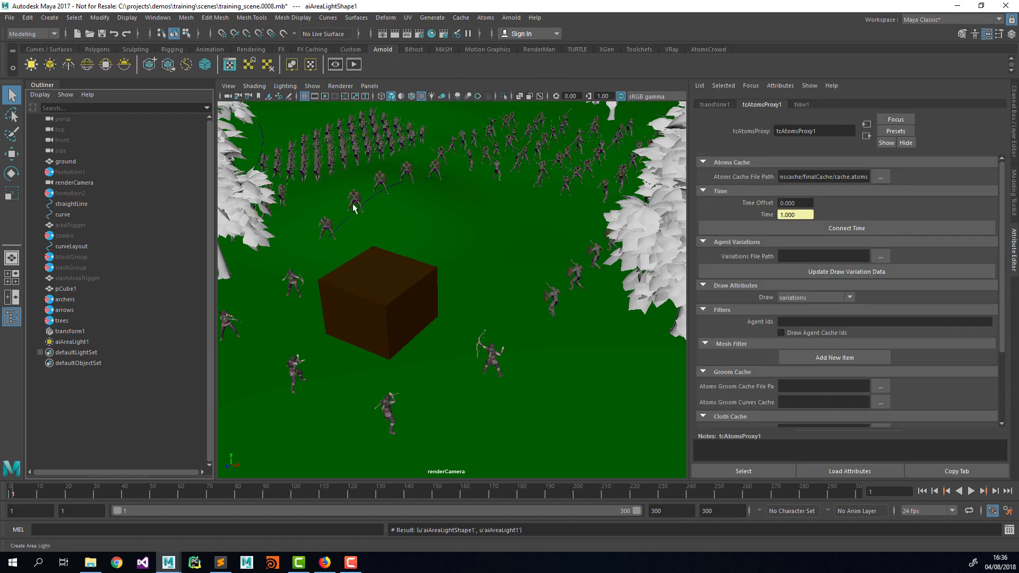
key(w)
drag(568, 206, 927, 74)
key(r)
In the persp camera view, rotate aiAreaLight1 to face down and move it above the cube and the soldiers
click(369, 86)
mouse_move(424, 98)
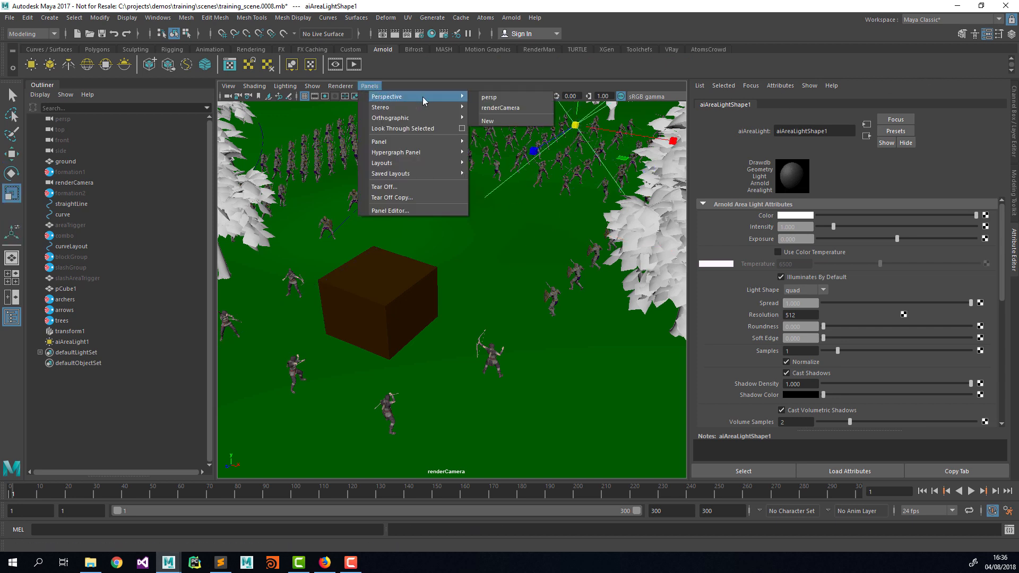
click(484, 98)
alt+drag(604, 178, 433, 232)
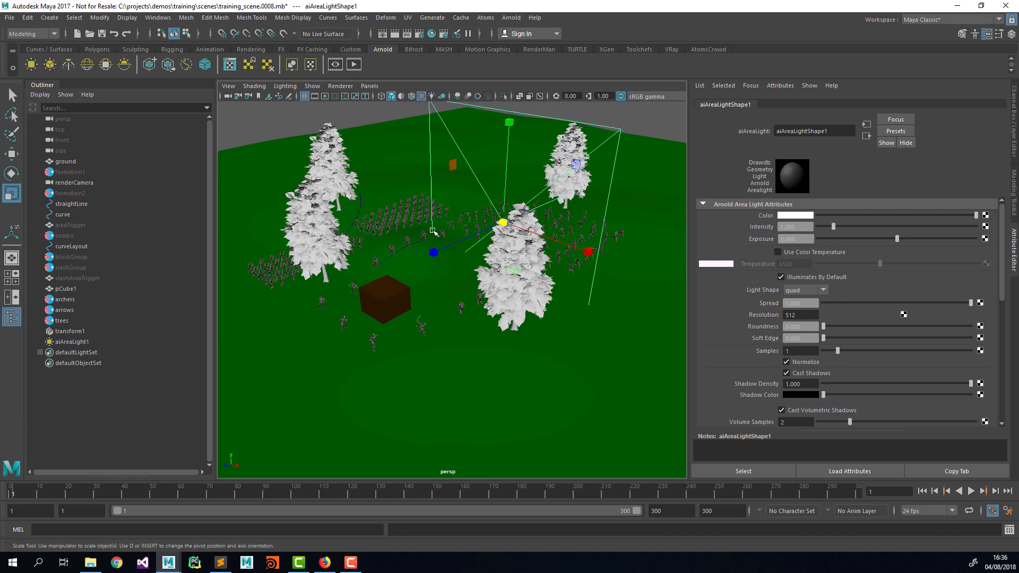
click(70, 343)
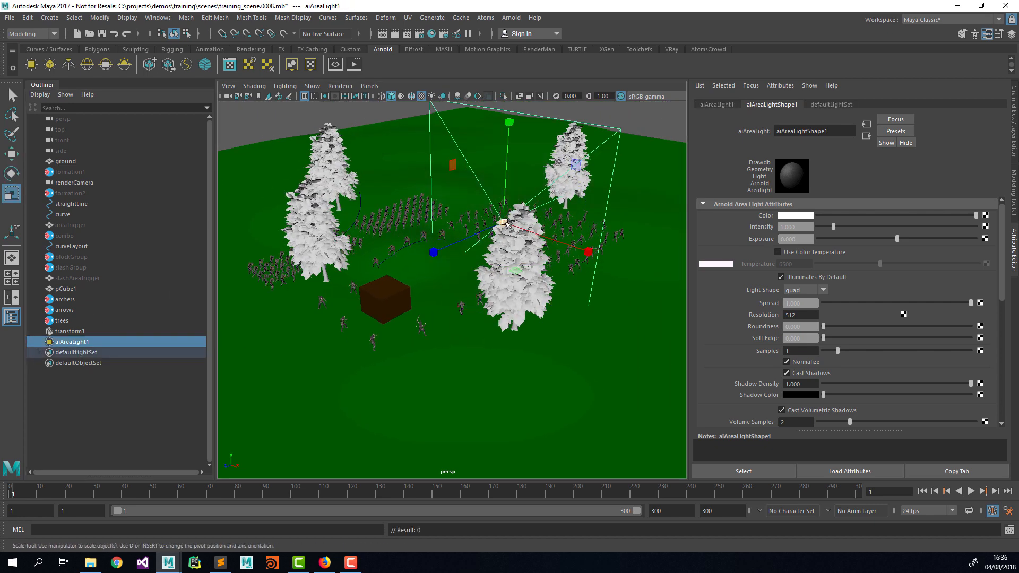
key(e)
drag(505, 222, 505, 131)
key(w)
drag(525, 240, 454, 259)
key(ctrl+z)
drag(518, 232, 421, 282)
key(e)
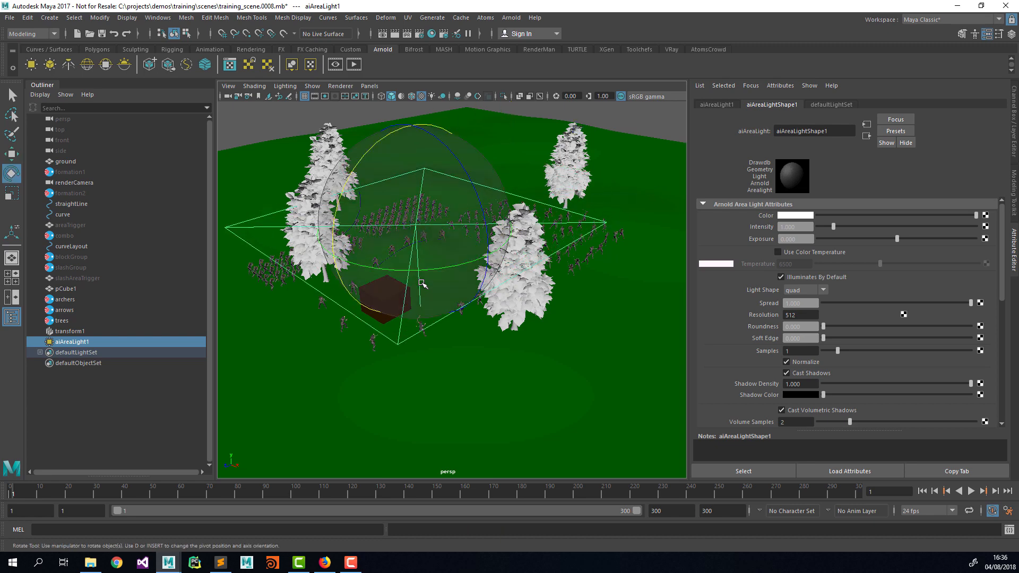
Enlarge the area light to cover the agents and trees, and reposition it over the whole battlefield
key(r)
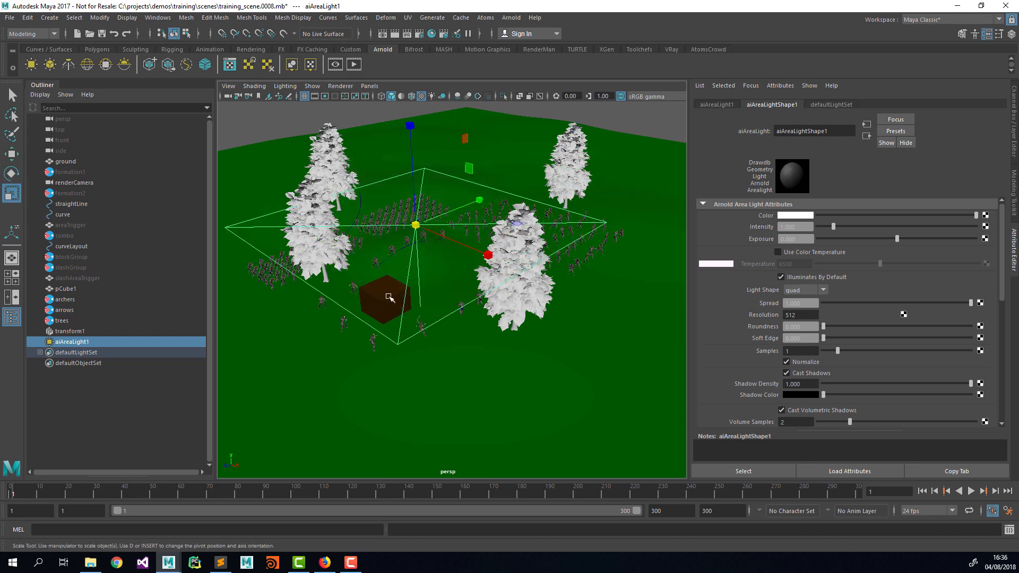
drag(518, 224, 561, 223)
key(w)
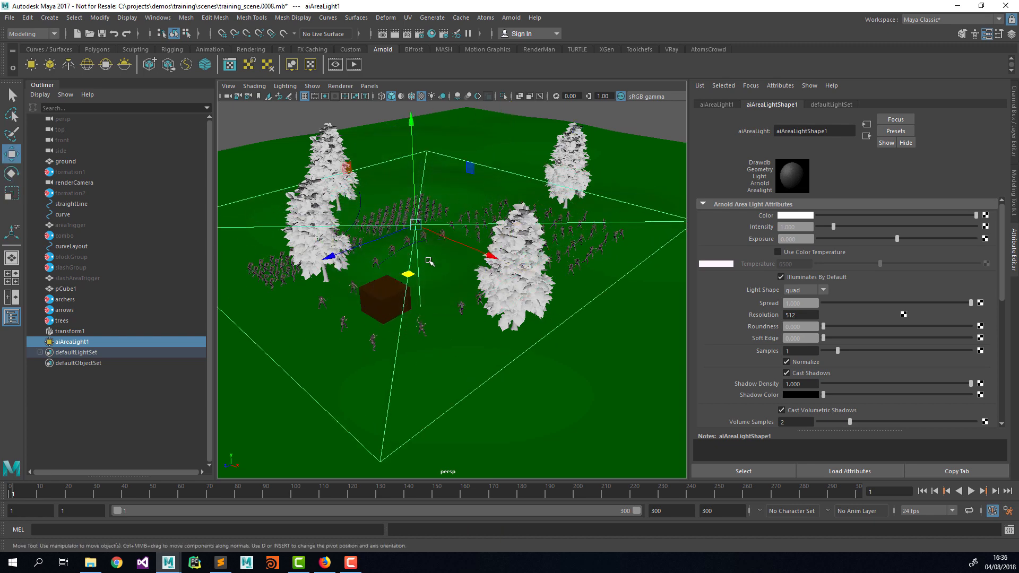
drag(407, 273, 459, 255)
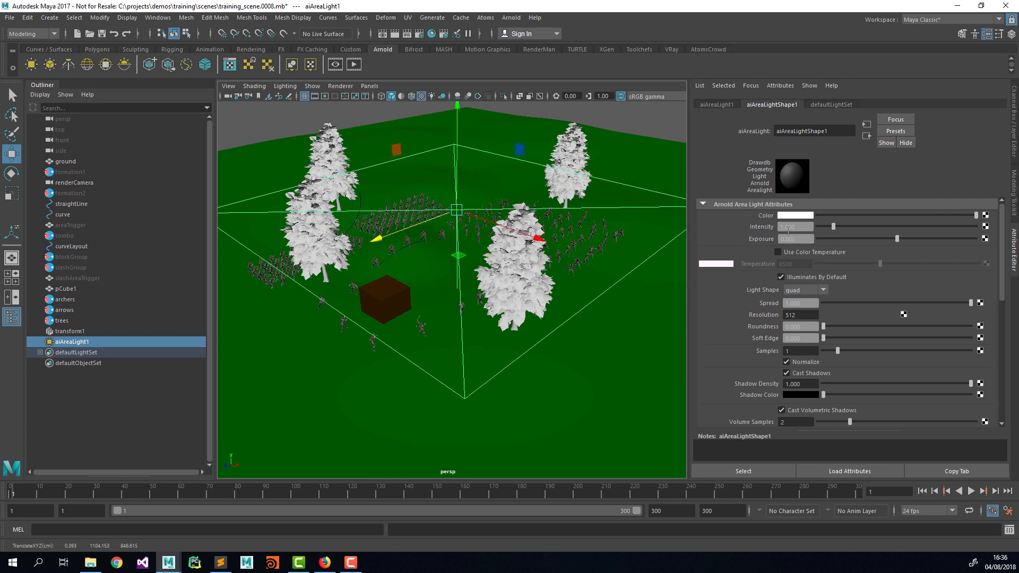
Set the area light's intensity to 15 and its exposure to 20
click(788, 232)
text(15)
key(Tab)
text(20)
key(Tab)
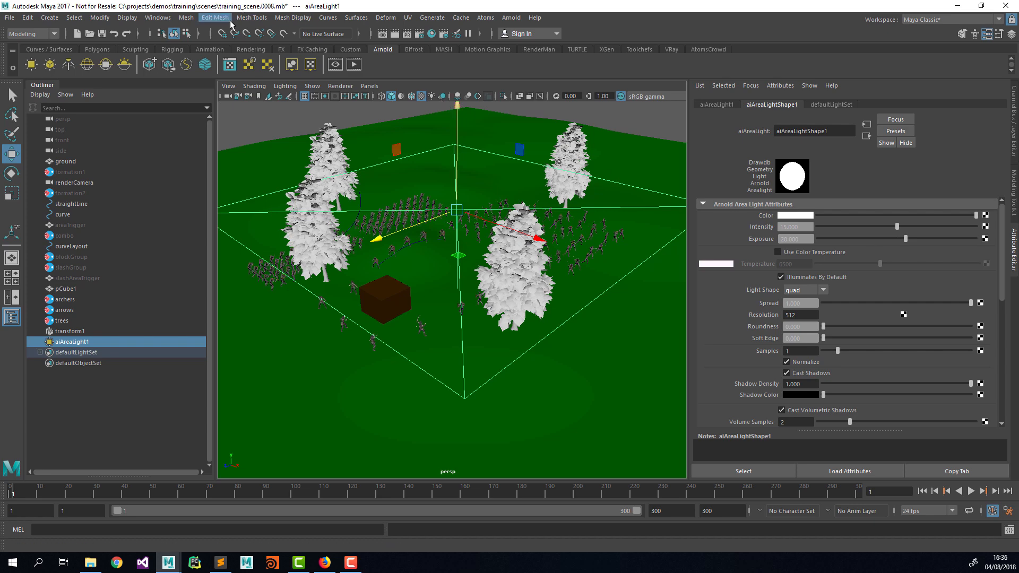
In the render settings, choose Arnold Renderer and make renderCamera the renderable camera, and close the settings
click(158, 18)
mouse_move(200, 40)
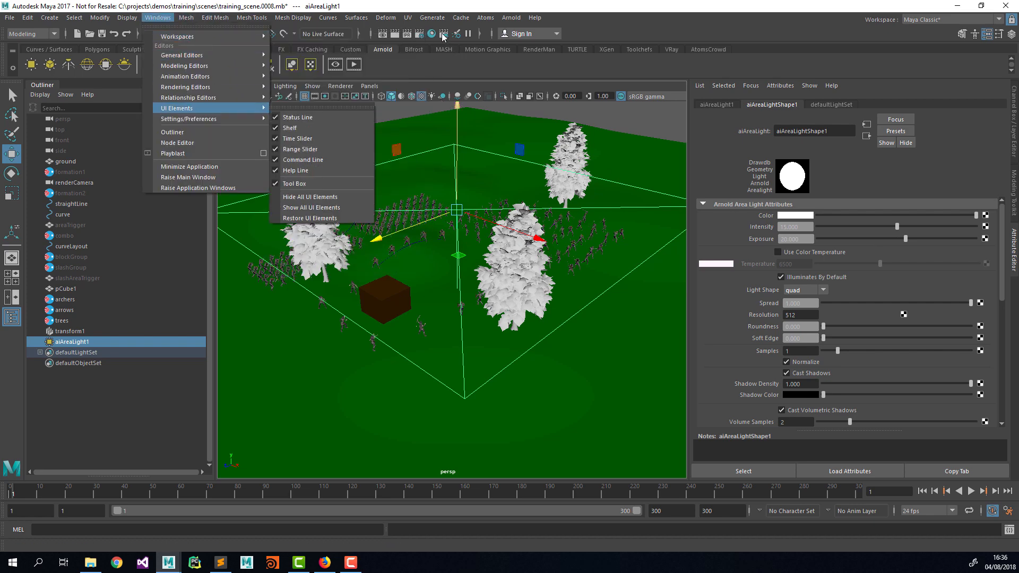
click(418, 33)
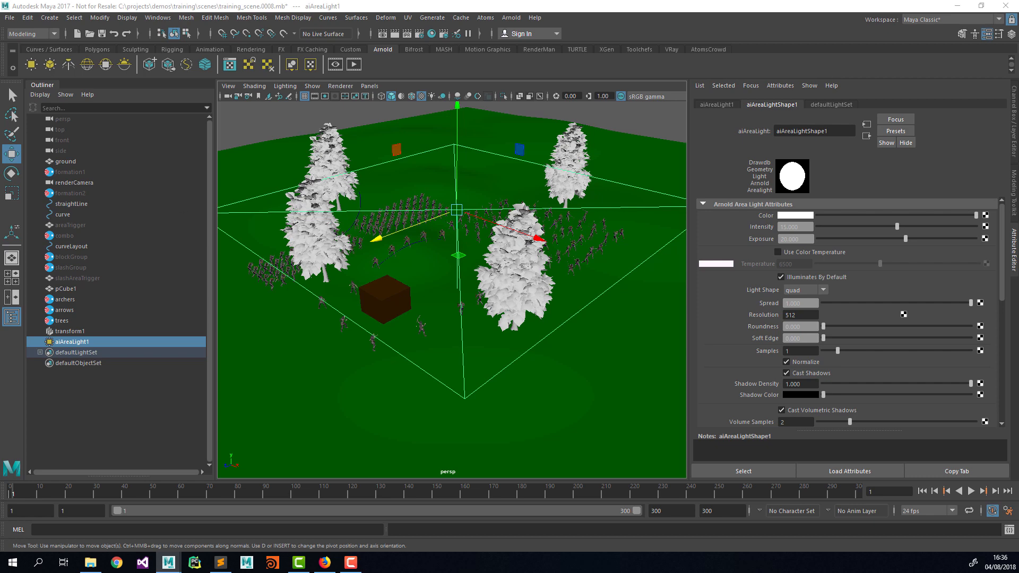
click(477, 161)
click(471, 206)
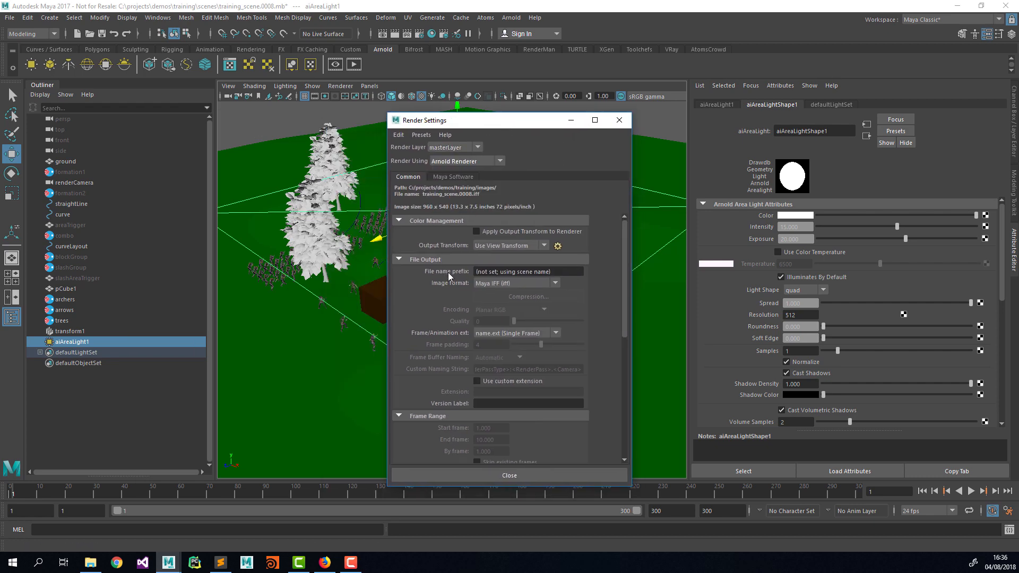
scroll(471, 337, down, 5)
click(502, 392)
click(510, 416)
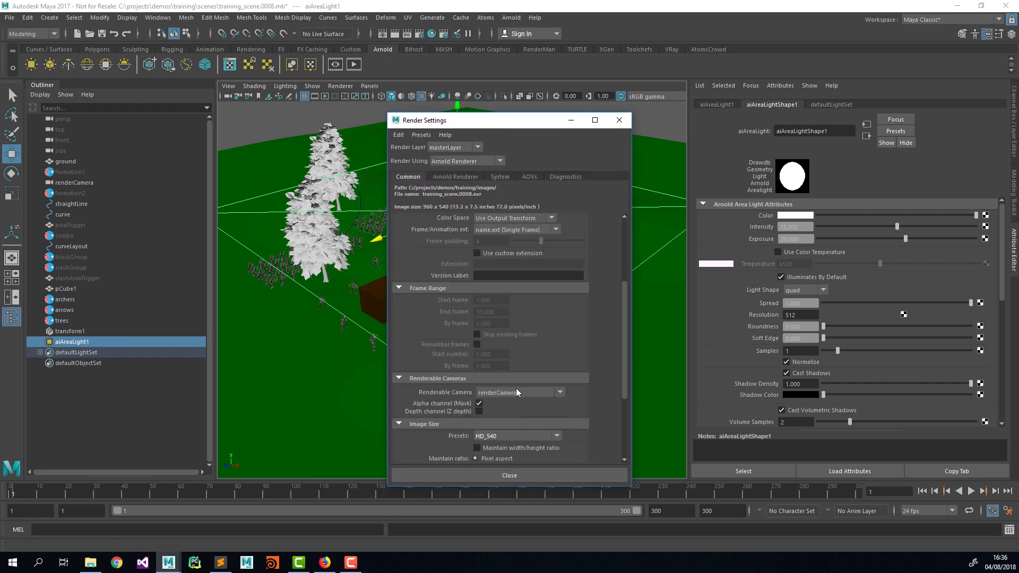
click(619, 120)
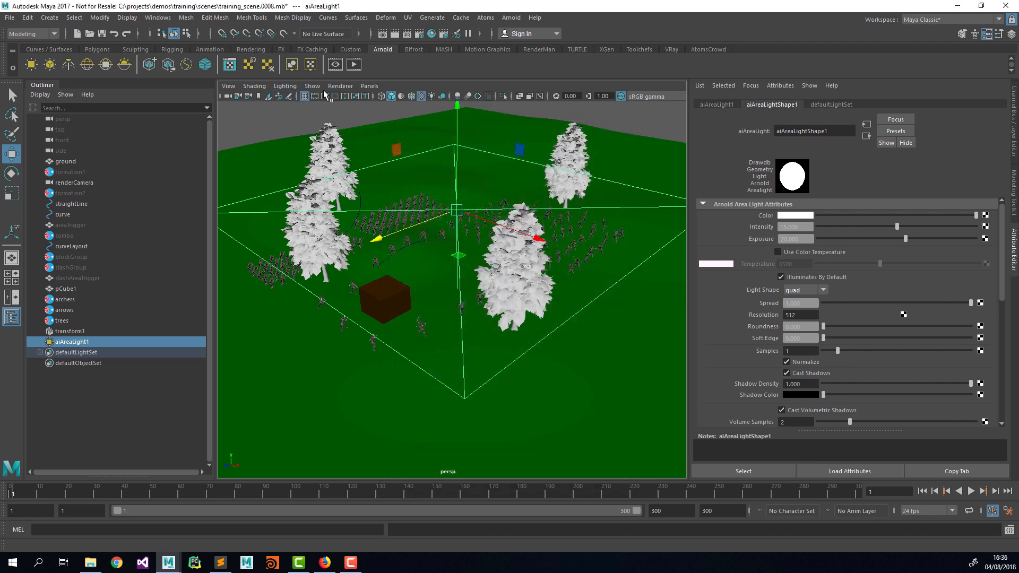
Look through renderCamera and render the current frame with Arnold, moving the render window aside
click(369, 86)
mouse_move(415, 100)
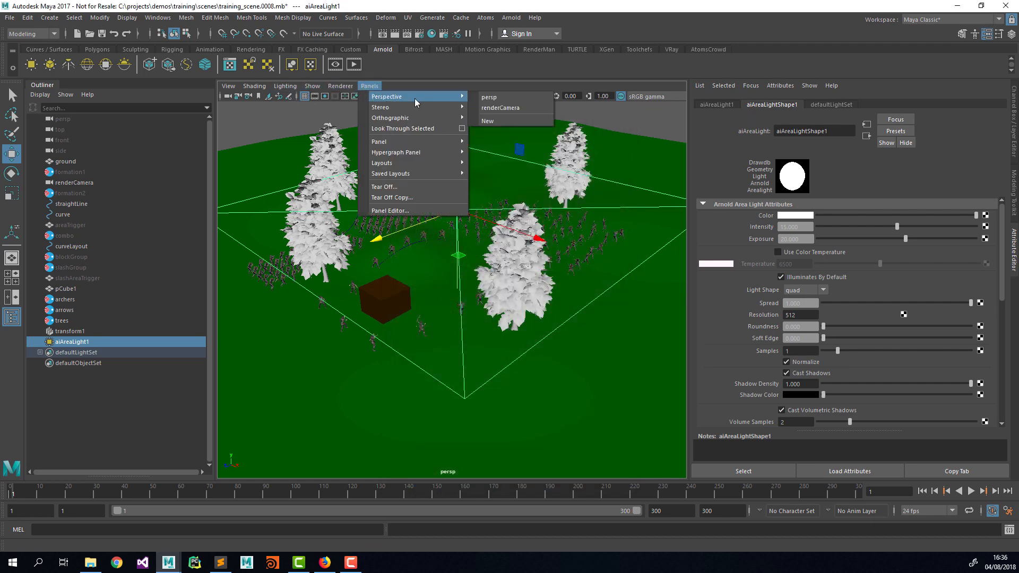
click(493, 108)
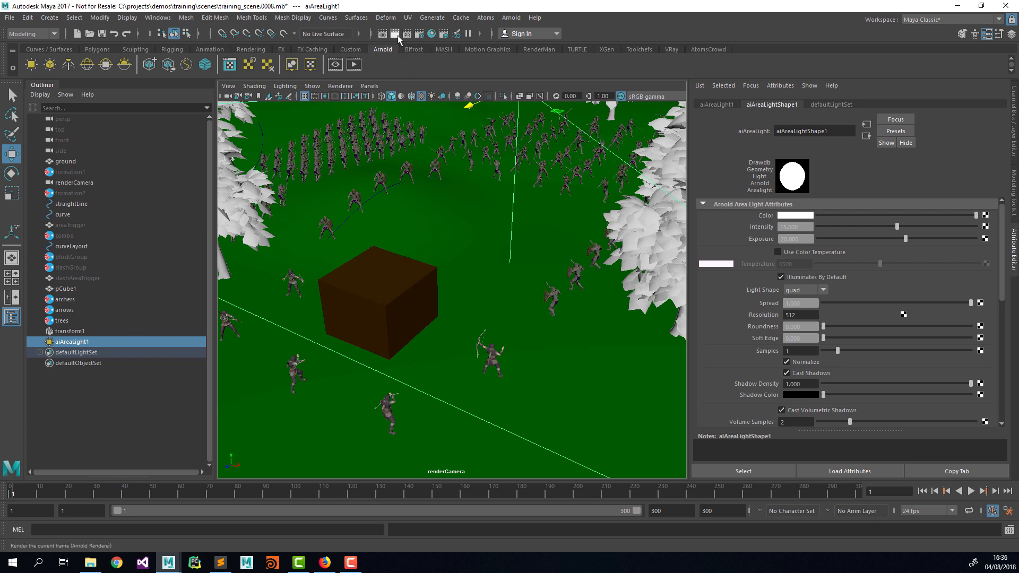
click(395, 34)
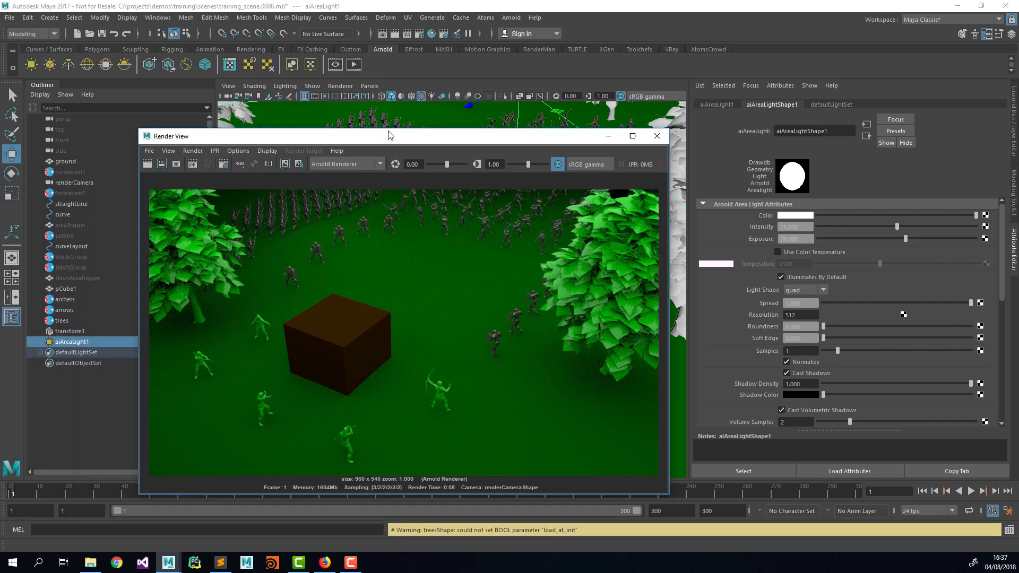
drag(388, 135, 425, 110)
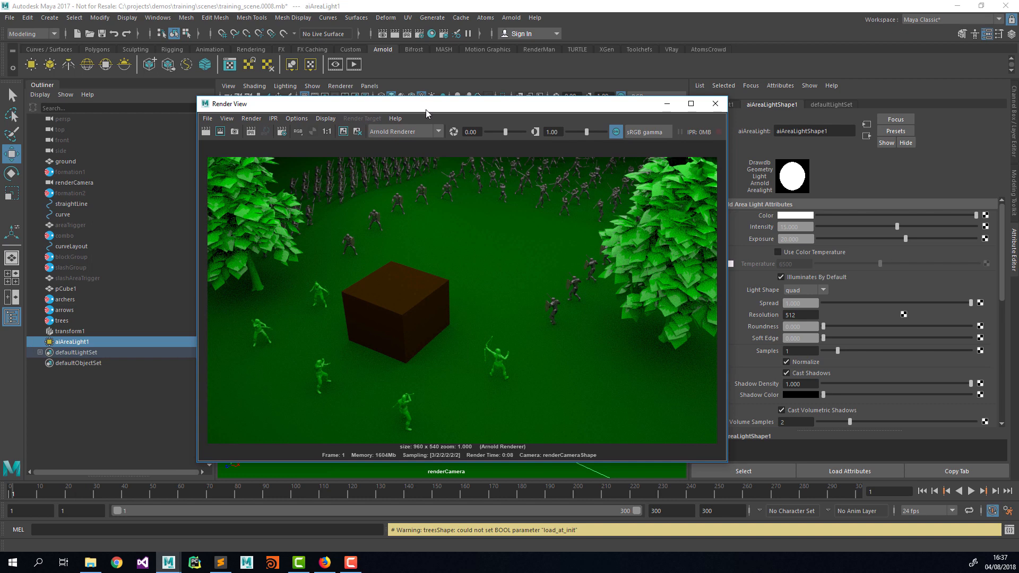